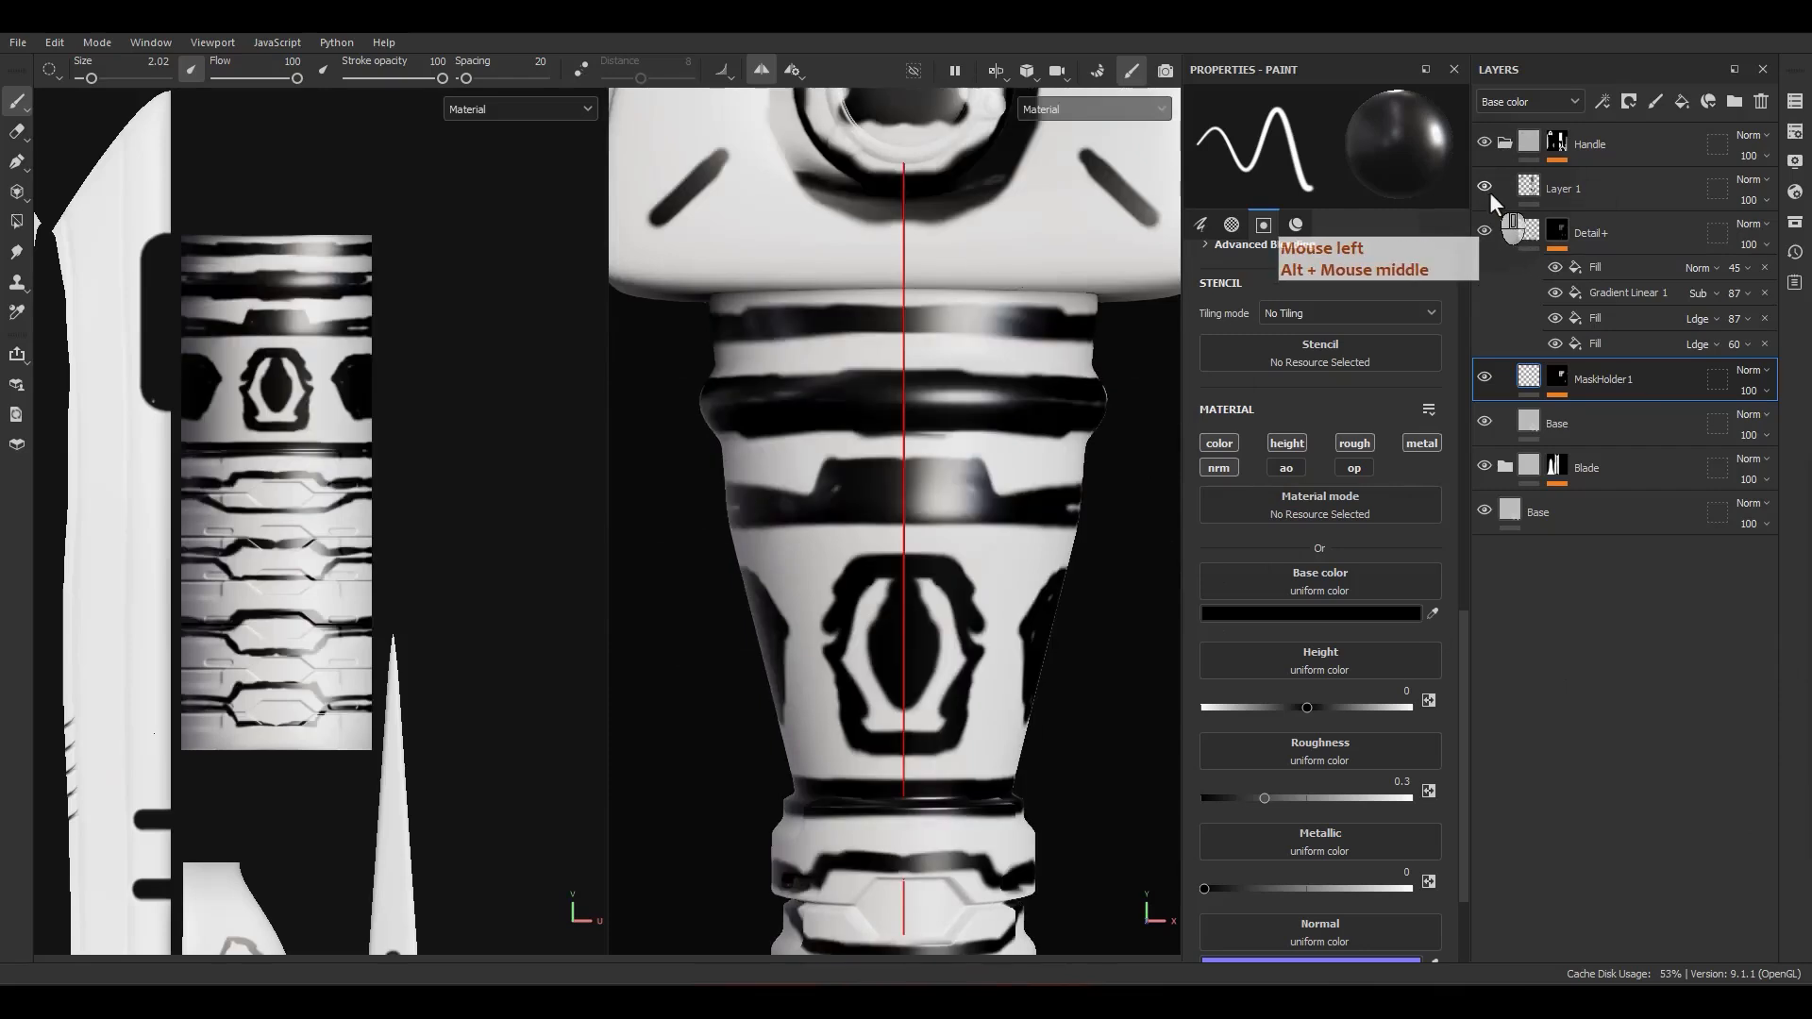
pyautogui.click(1489, 191)
# Step: Hide Layer 1, then duplicate Detail+'s Gradient Linear 1 mask effect and place the copy at the top of the effect stack
pyautogui.click(1589, 268)
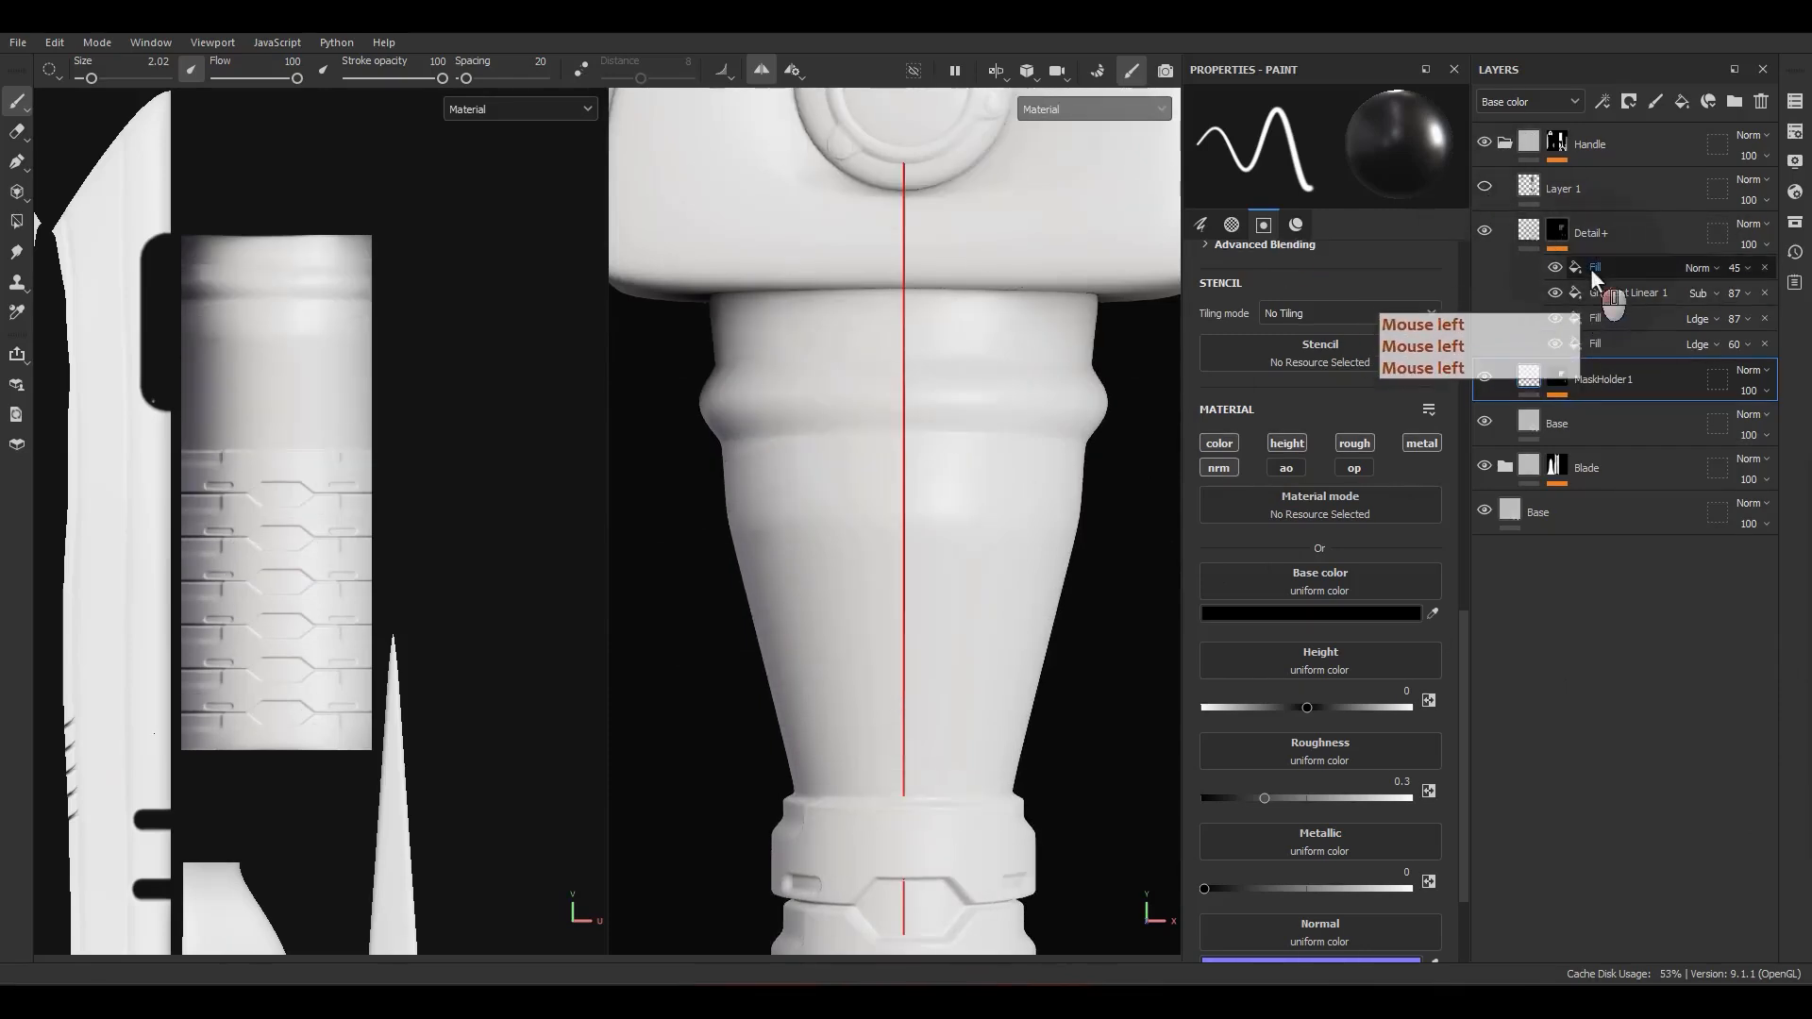
pyautogui.rightClick(1590, 268)
pyautogui.click(1621, 268)
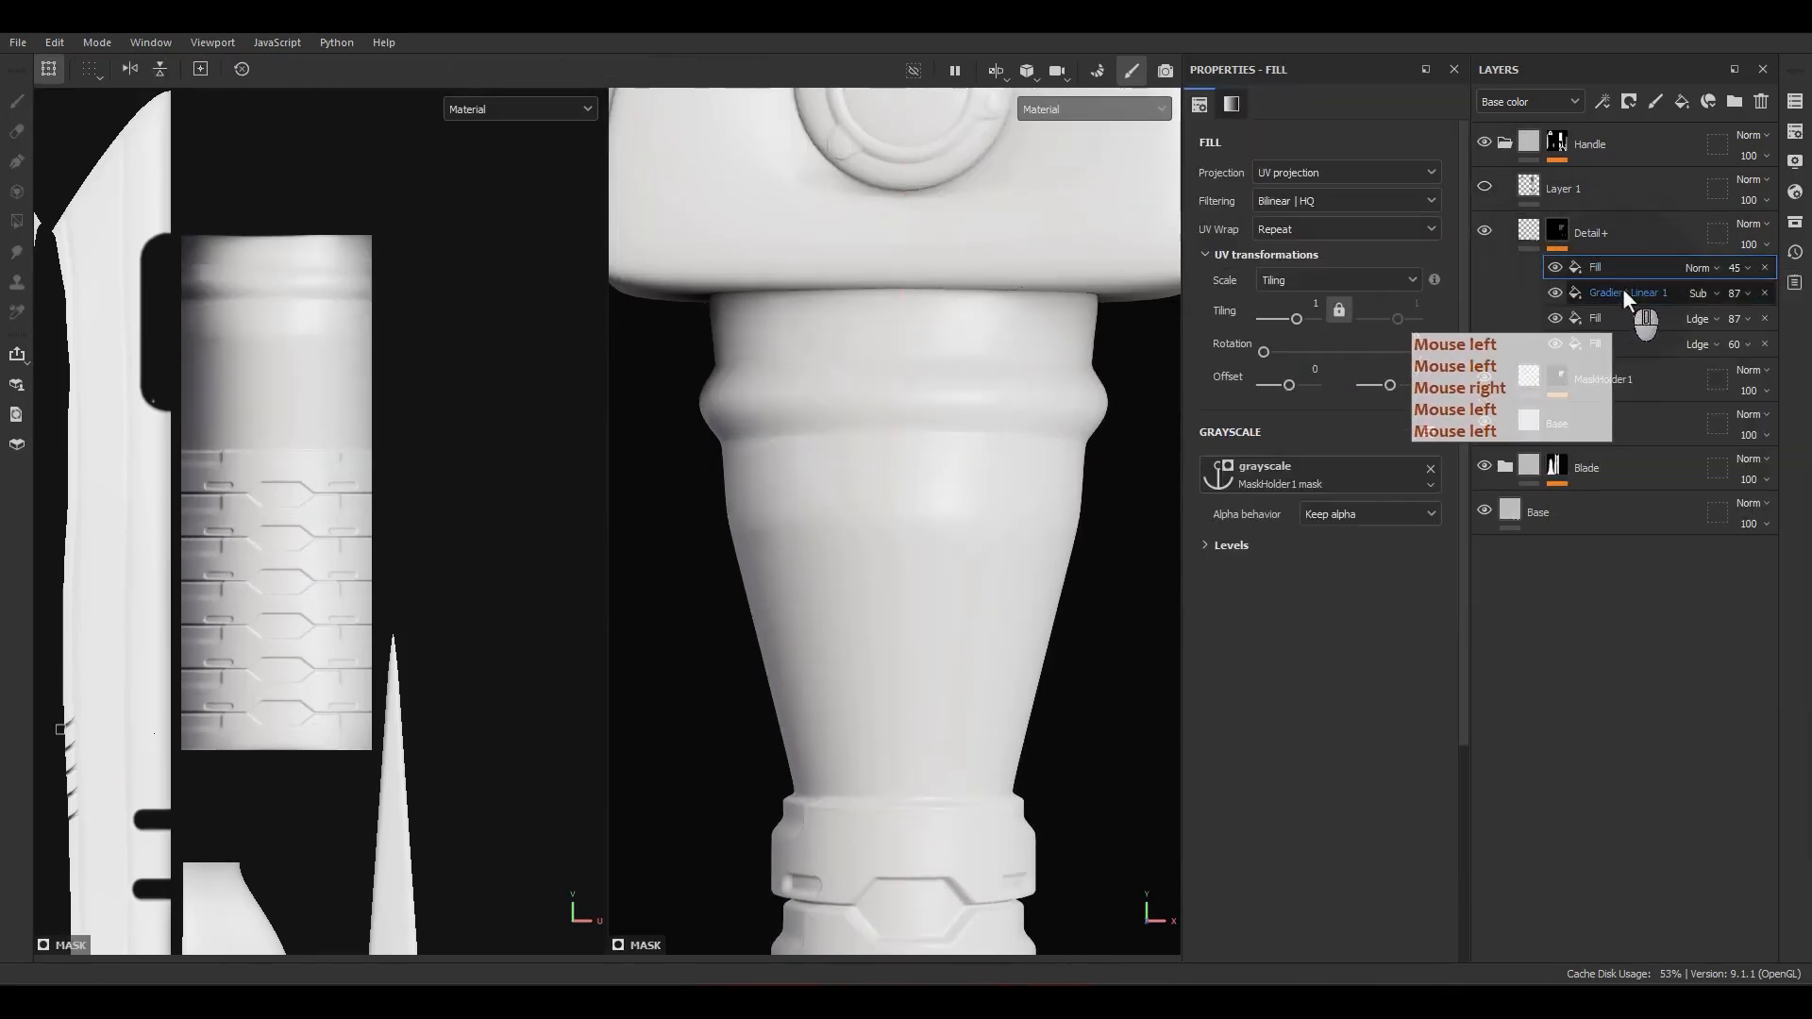
pyautogui.click(1623, 286)
pyautogui.hotkey('ctrl', 'd')
pyautogui.moveTo(1633, 297); pyautogui.dragTo(1628, 260)
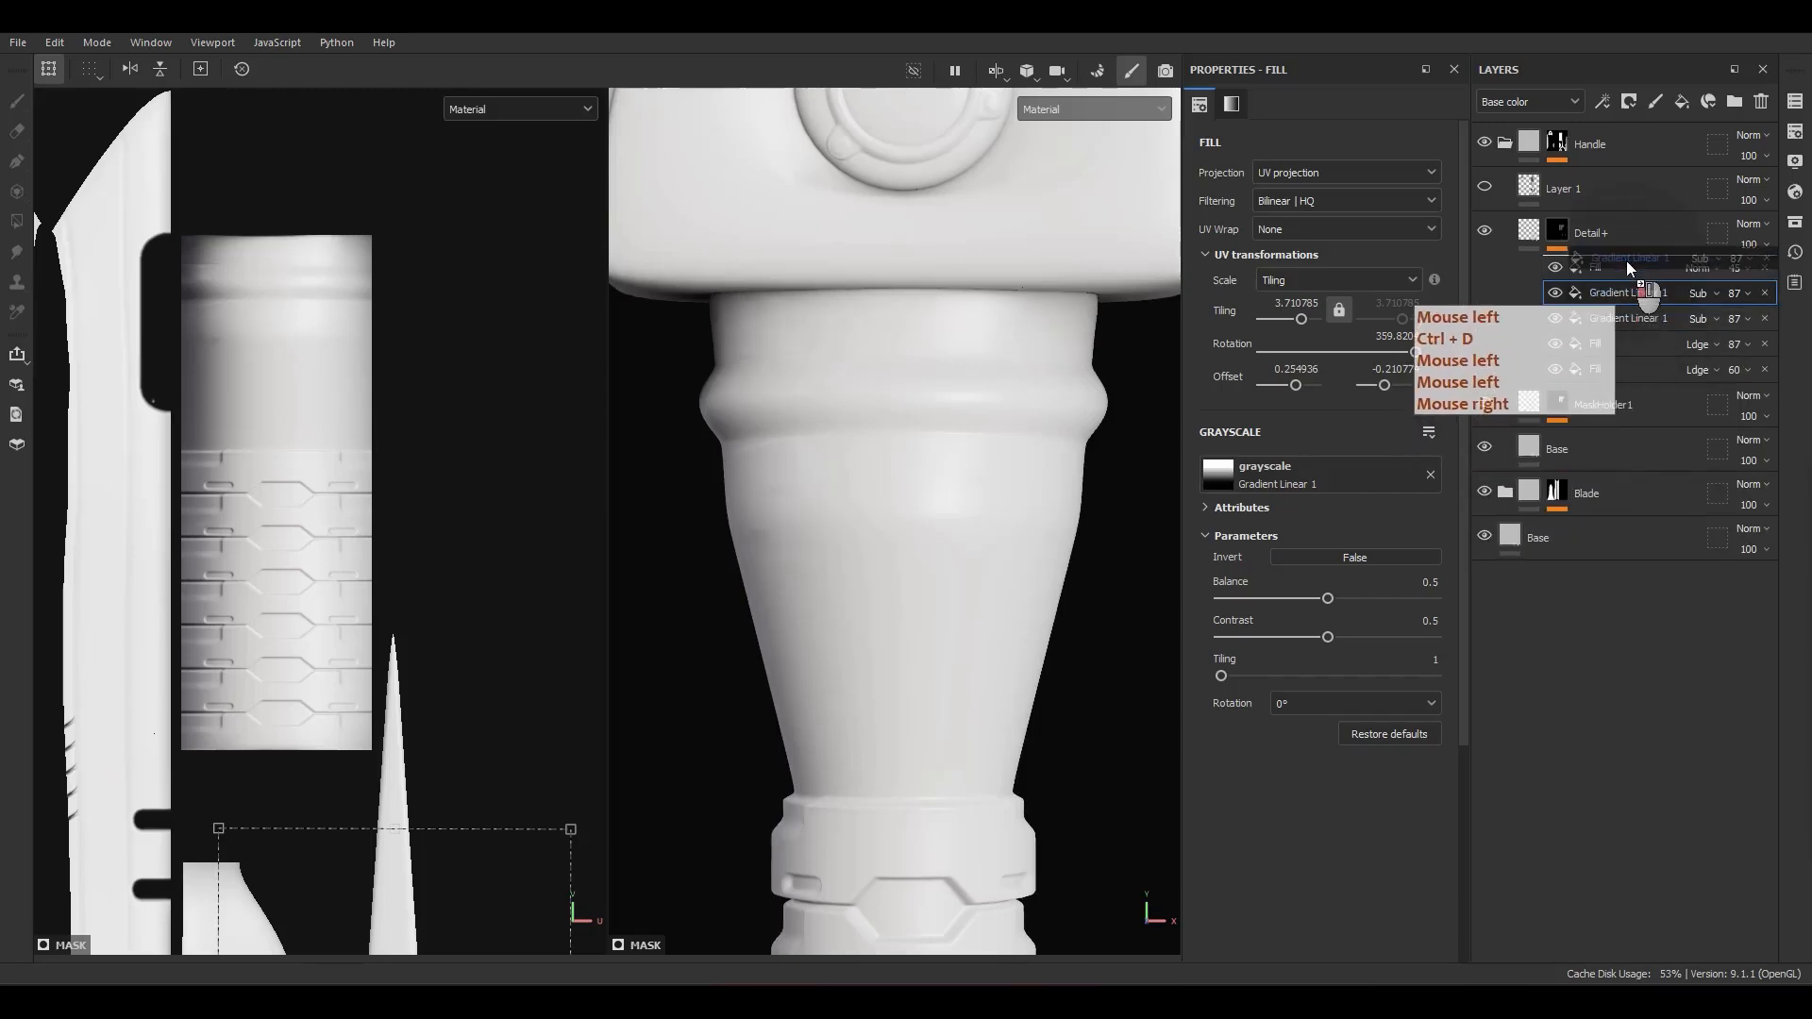
# Step: Set the top gradient's blending mode to Linear dodge (Add) and its opacity to 100
pyautogui.click(1696, 268)
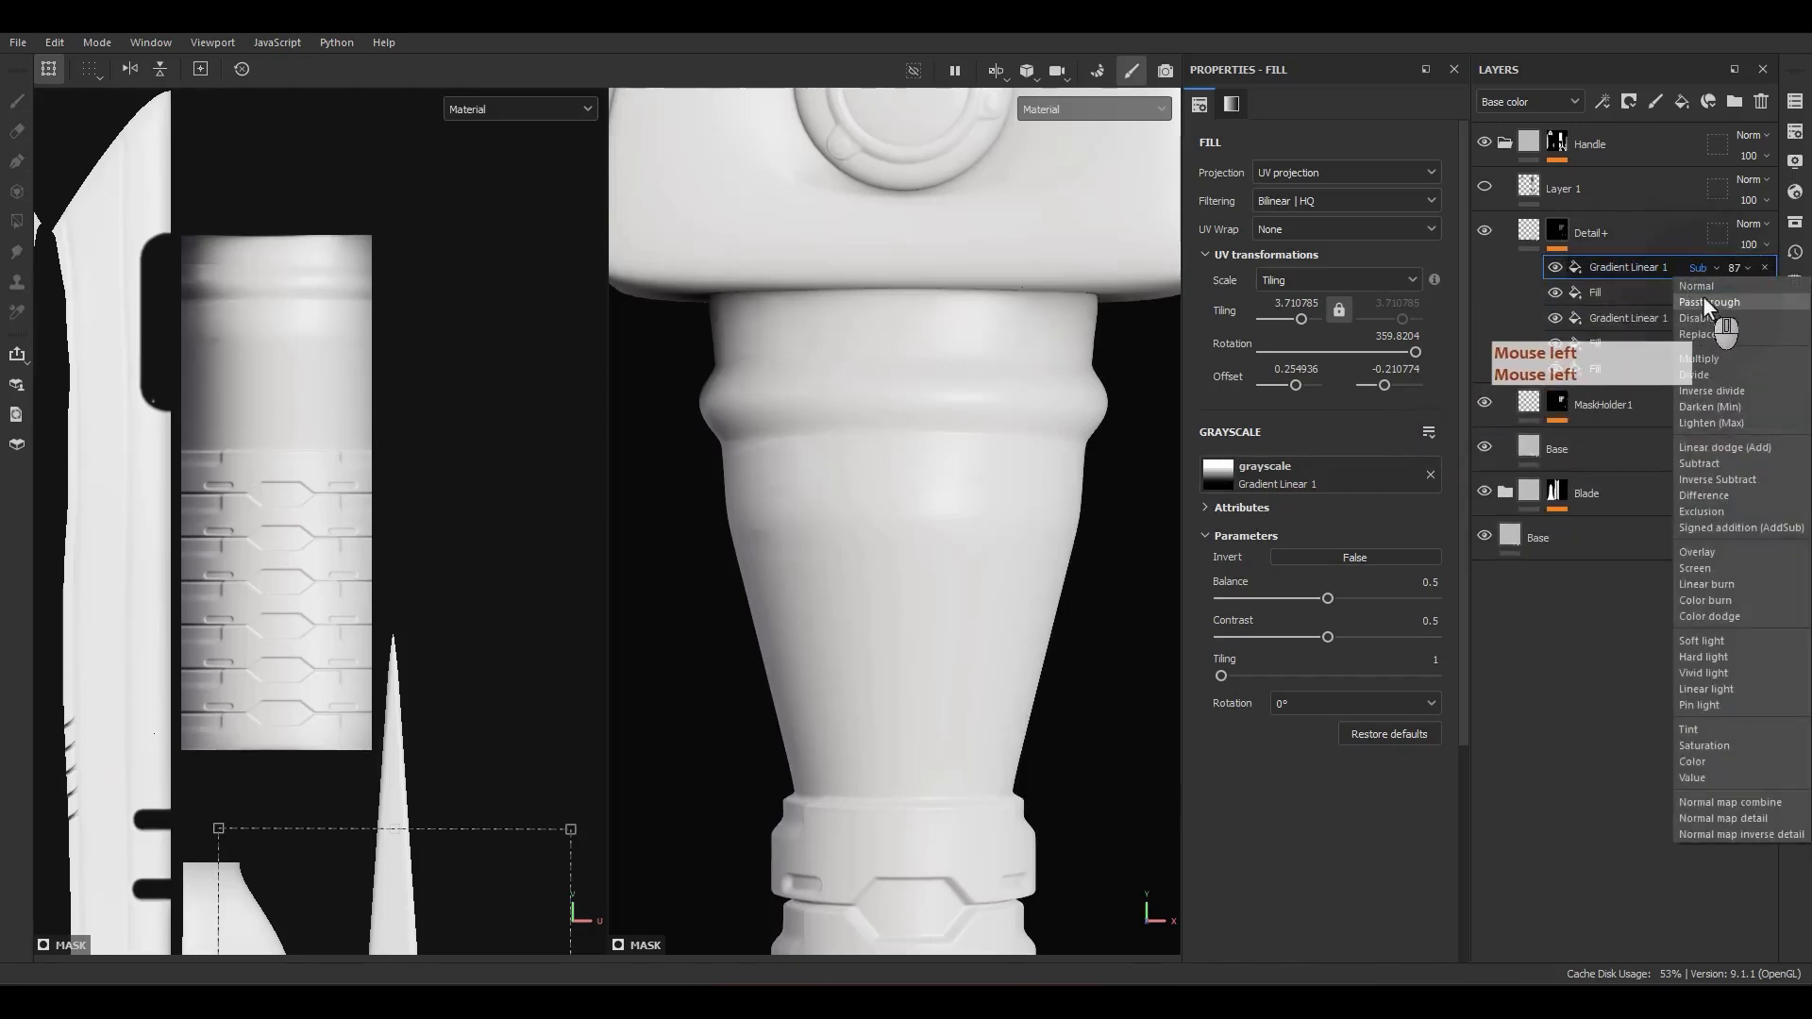
pyautogui.click(1702, 447)
pyautogui.click(1735, 268)
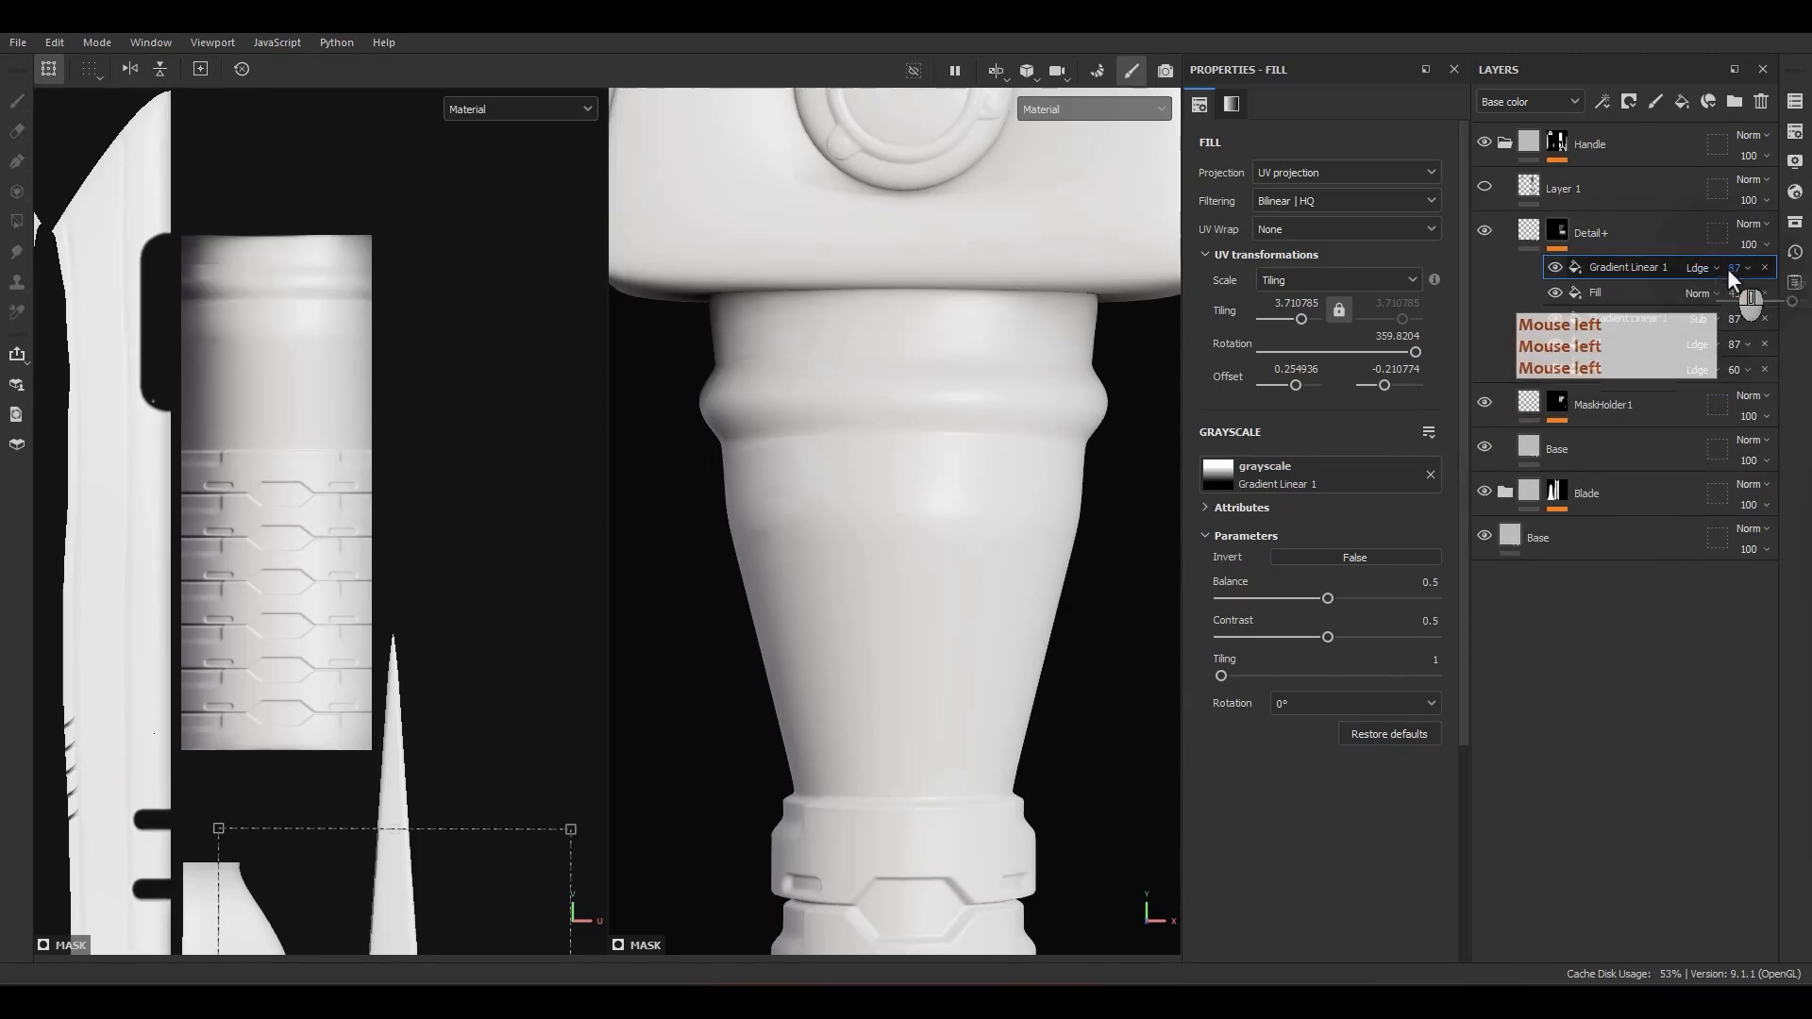
pyautogui.scroll(-3, 903, 430)
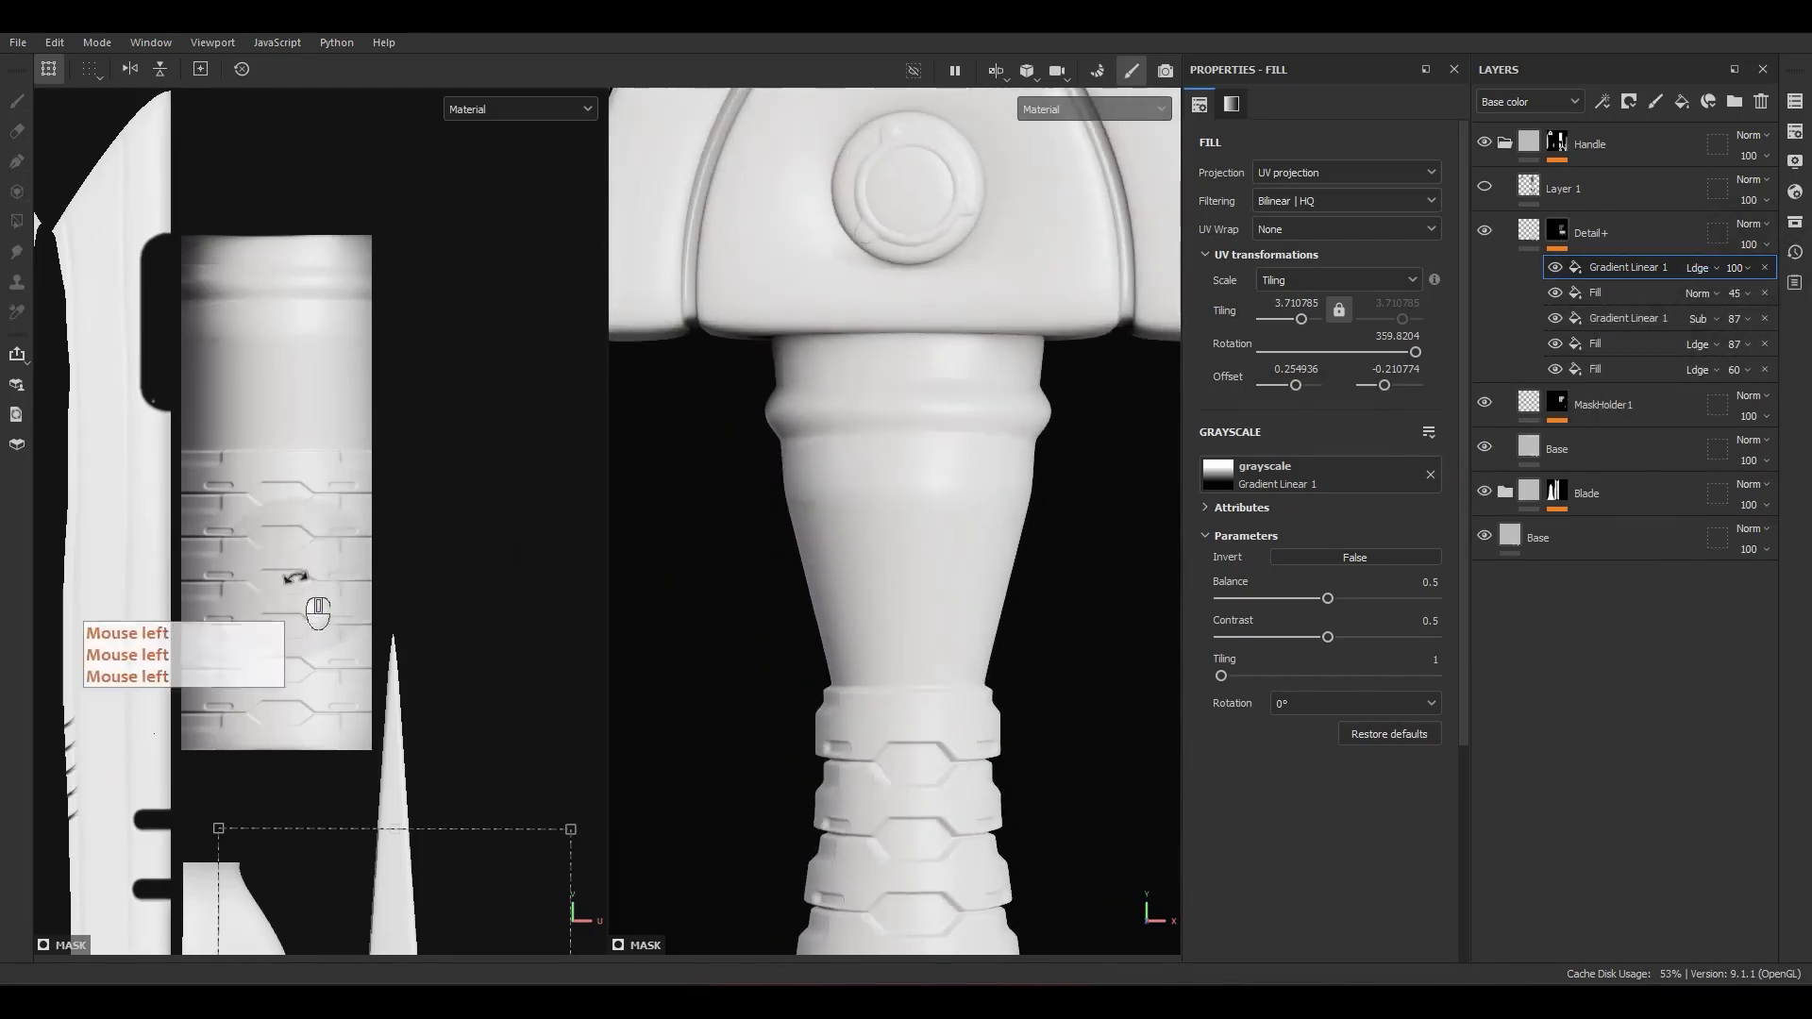
pyautogui.scroll(-5, 358, 594)
pyautogui.keyDown('alt'); pyautogui.moveTo(461, 767); pyautogui.dragTo(486, 668, button='middle'); pyautogui.keyUp('alt')
pyautogui.click(486, 669)
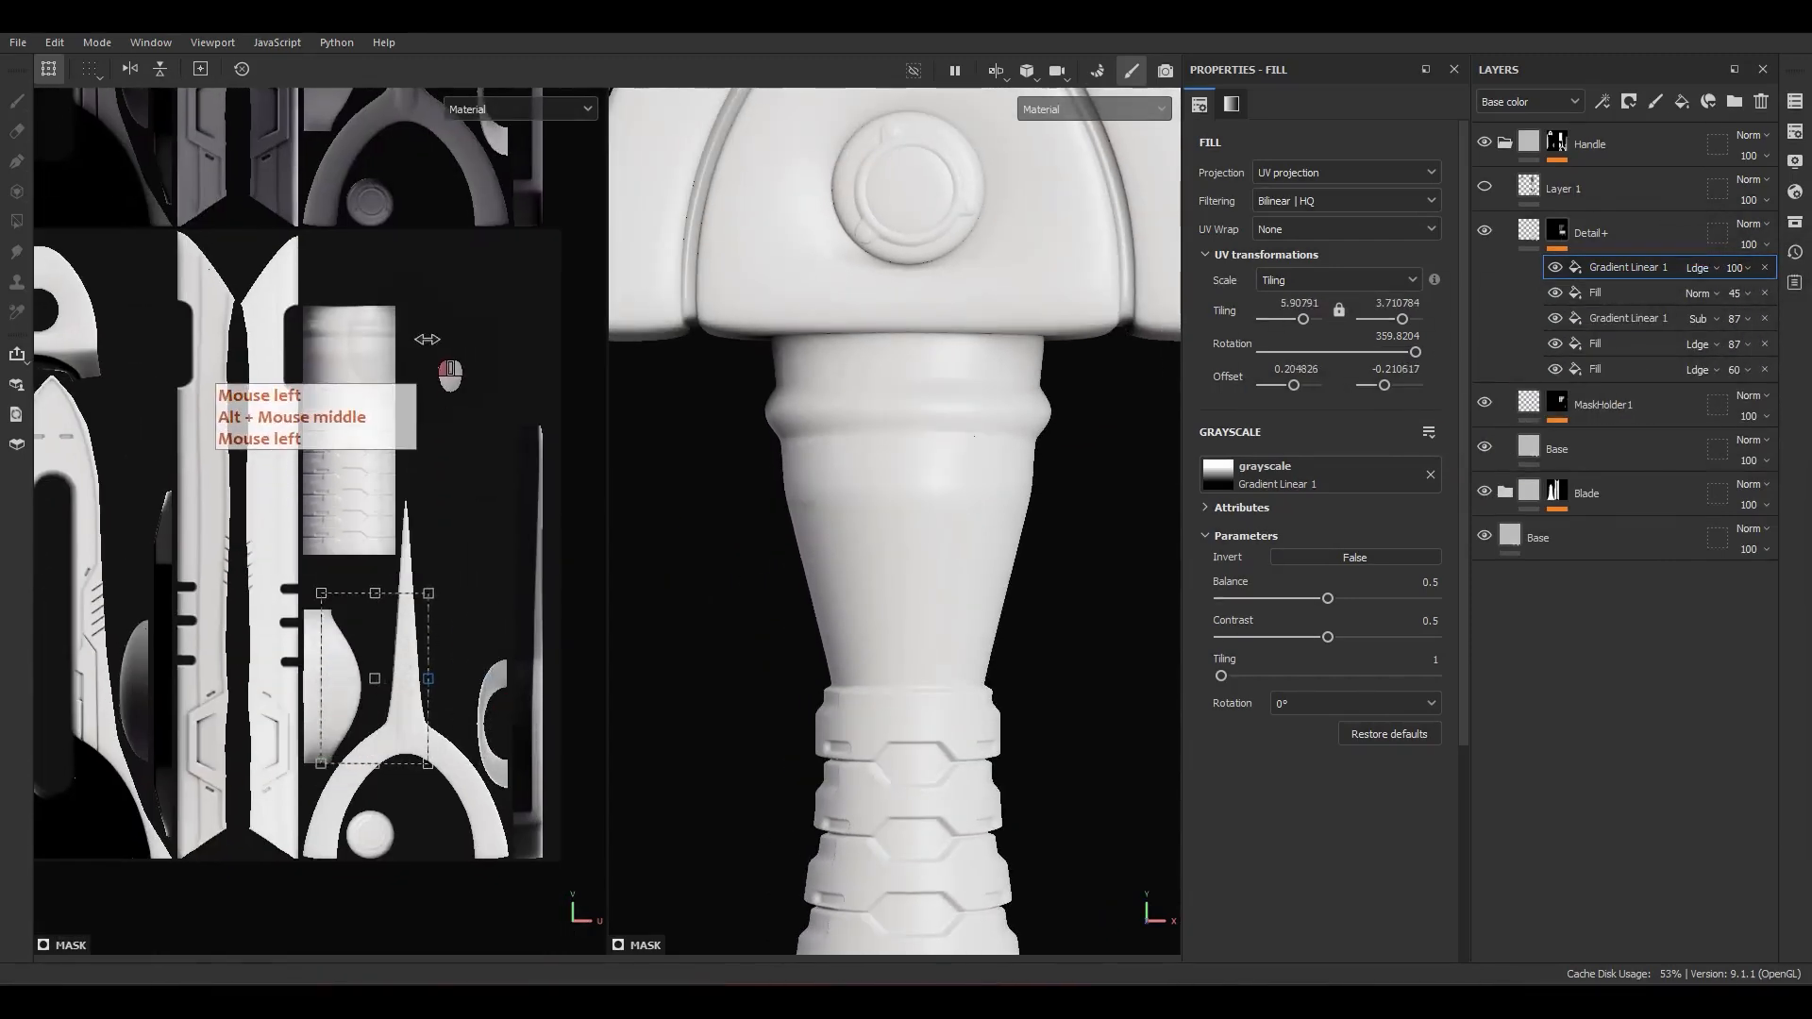
pyautogui.hotkey('ctrl', 'z')
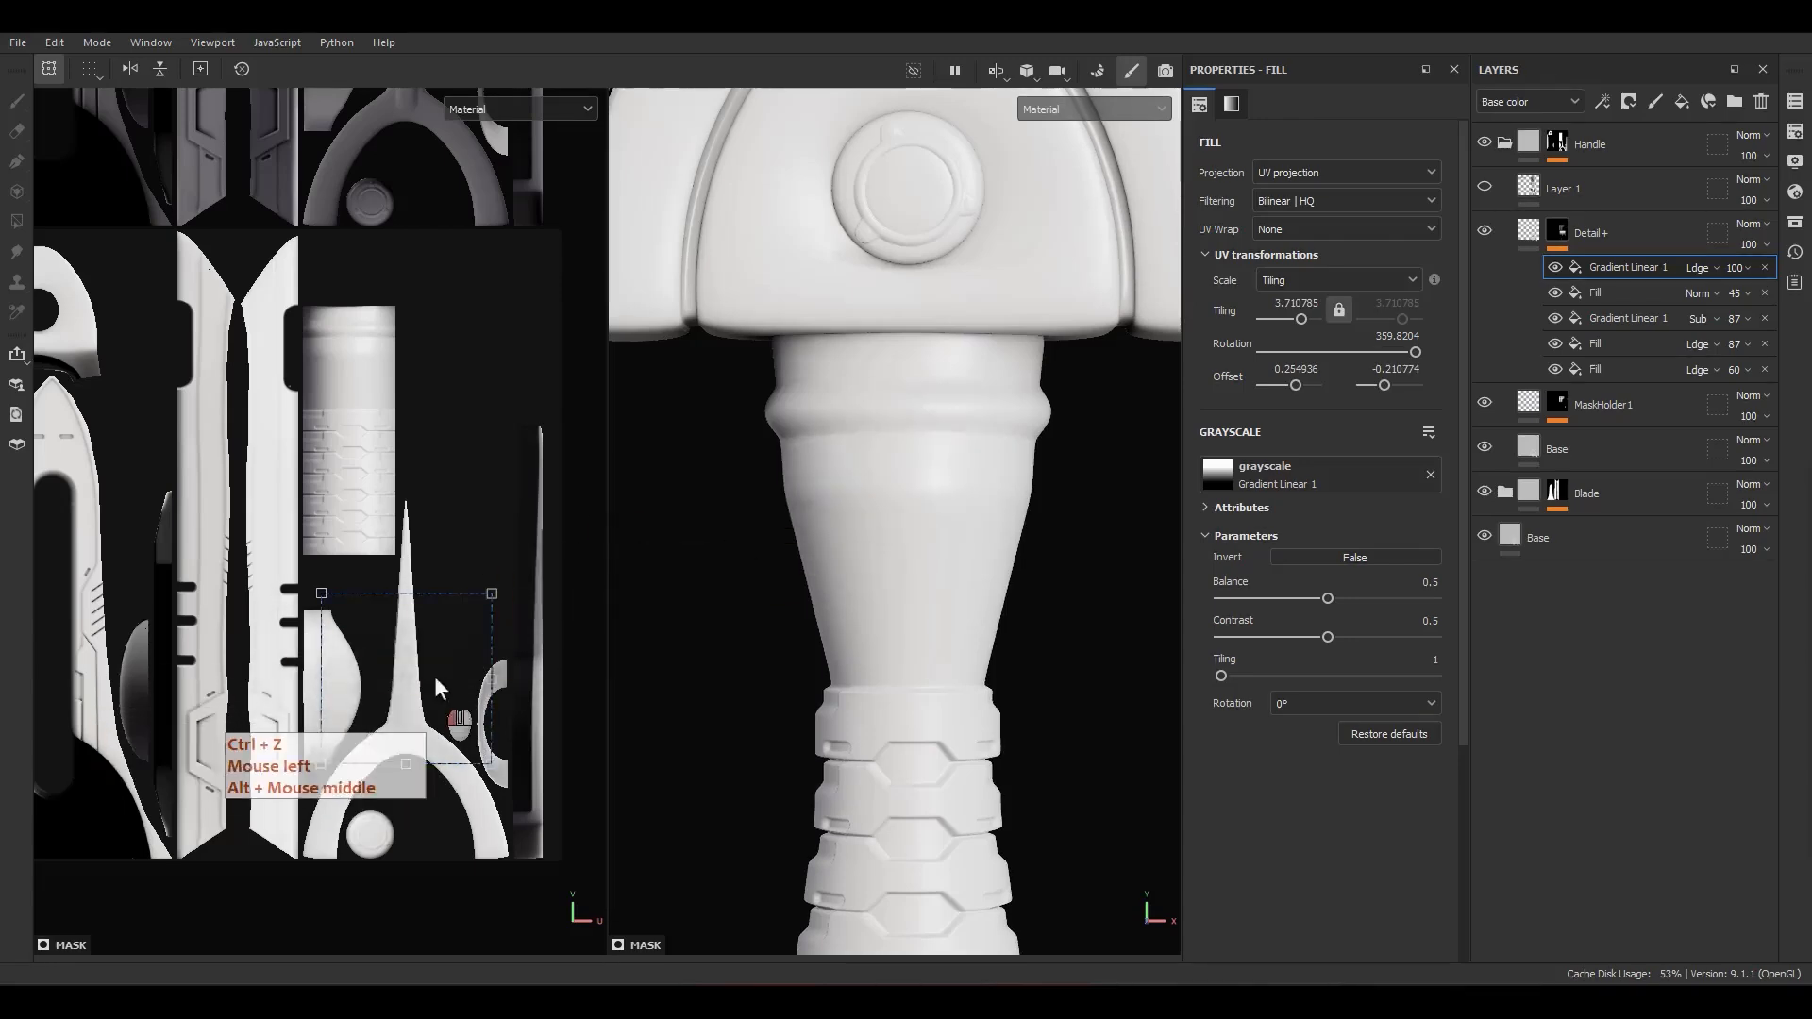
# Step: Move the top gradient onto the handle's UV island, flip it vertically, and shrink it above the segmented grip at about -8.55 tiling
pyautogui.moveTo(434, 676); pyautogui.dragTo(378, 430)
pyautogui.scroll(3, 369, 385)
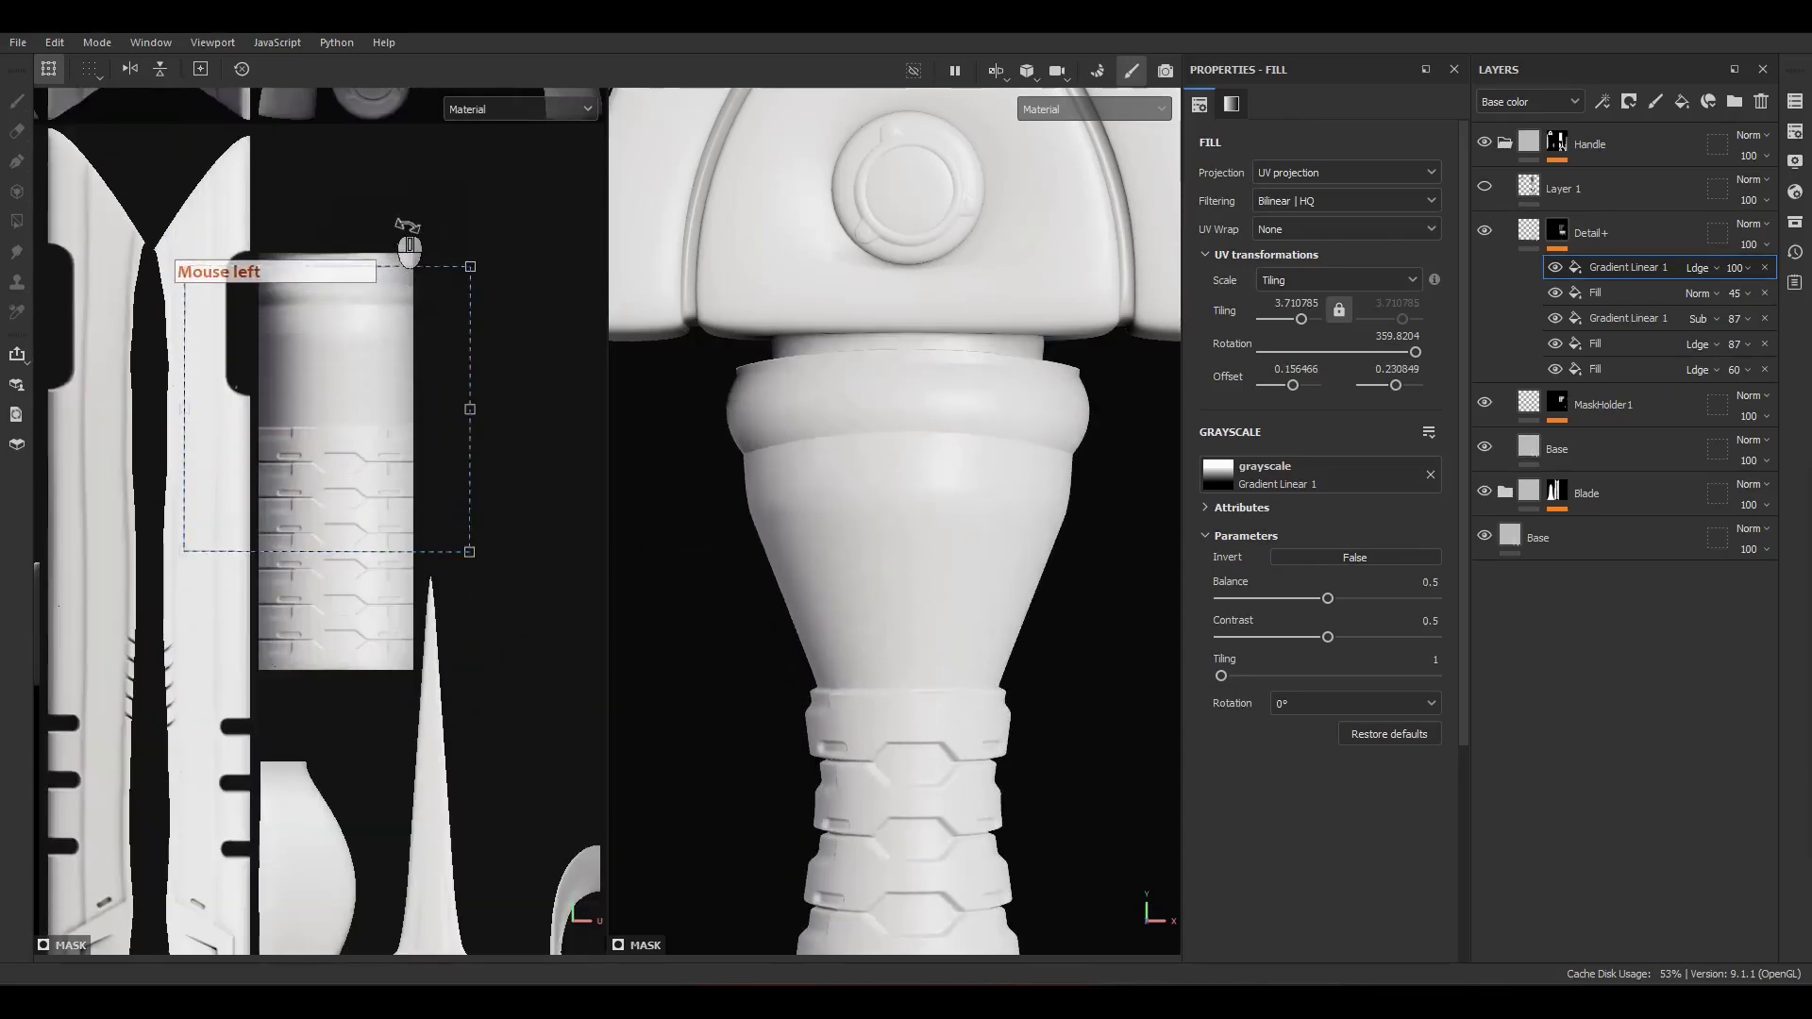
pyautogui.moveTo(389, 224); pyautogui.dragTo(283, 600)
pyautogui.scroll(1, 397, 493)
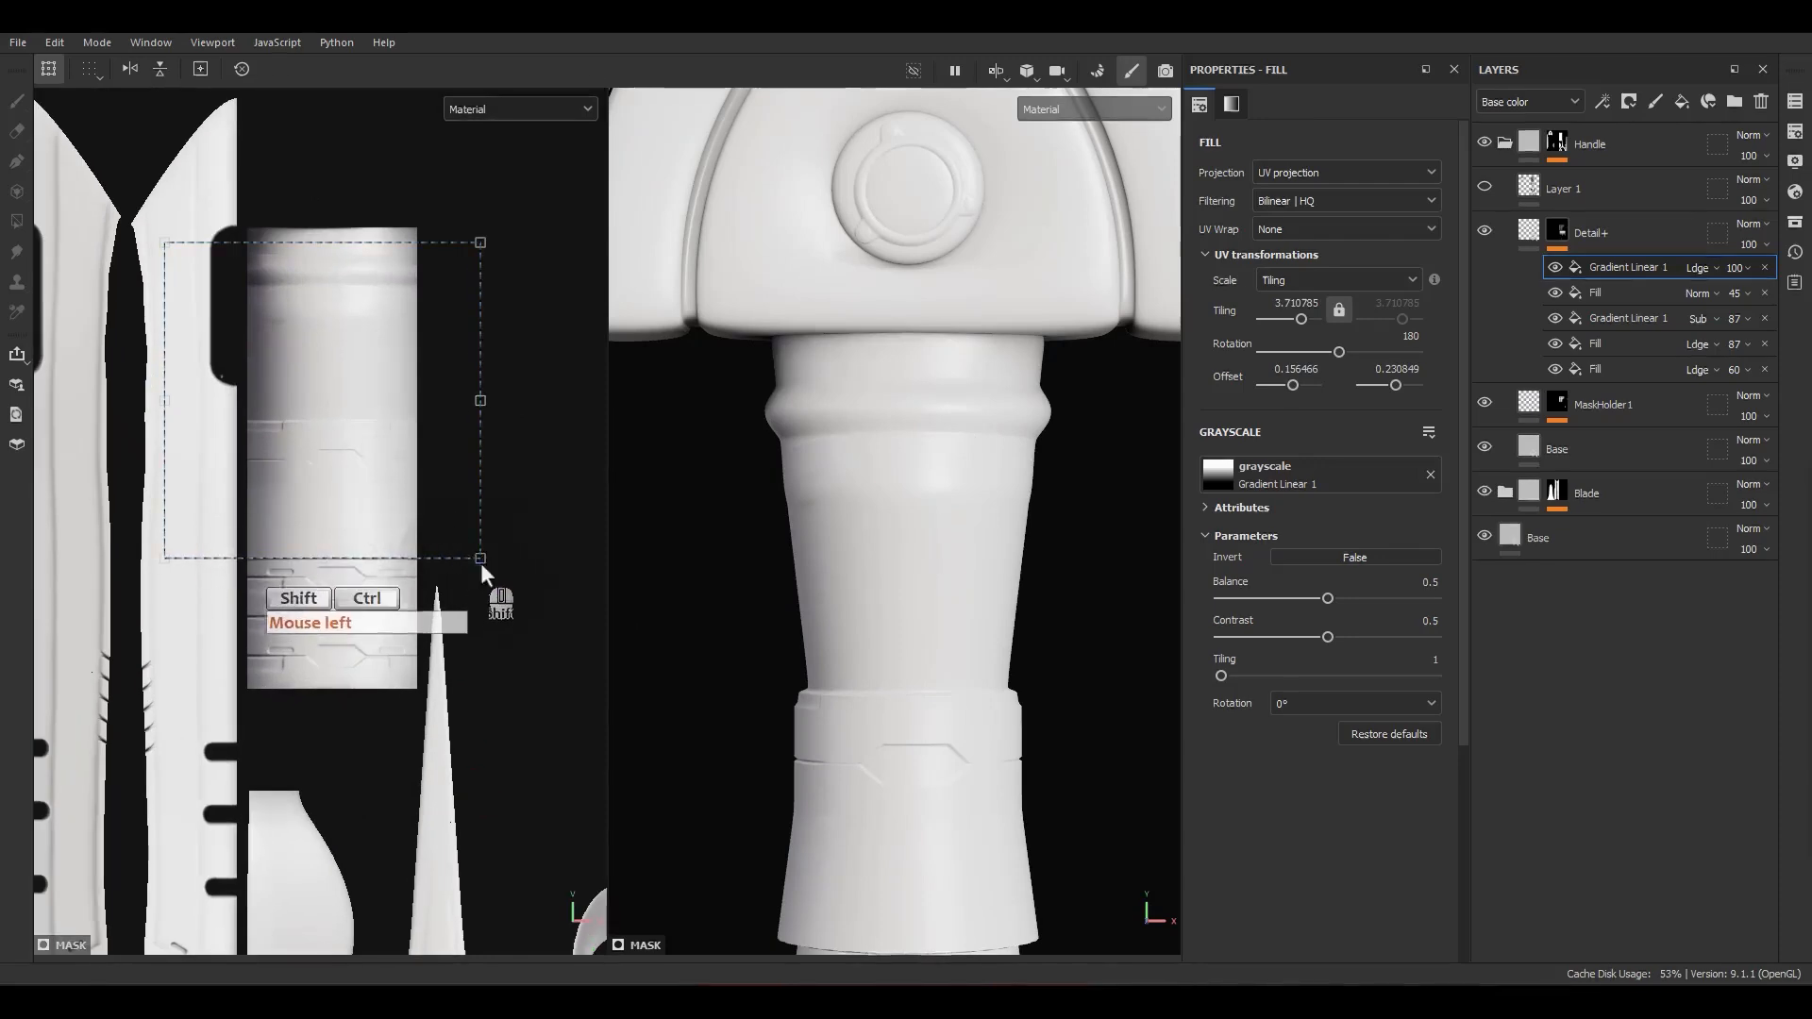
pyautogui.keyDown('ctrl'); pyautogui.keyDown('shift'); pyautogui.moveTo(482, 556); pyautogui.dragTo(372, 343); pyautogui.keyUp('shift'); pyautogui.keyUp('ctrl')
pyautogui.scroll(3, 358, 414)
pyautogui.scroll(3, 372, 323)
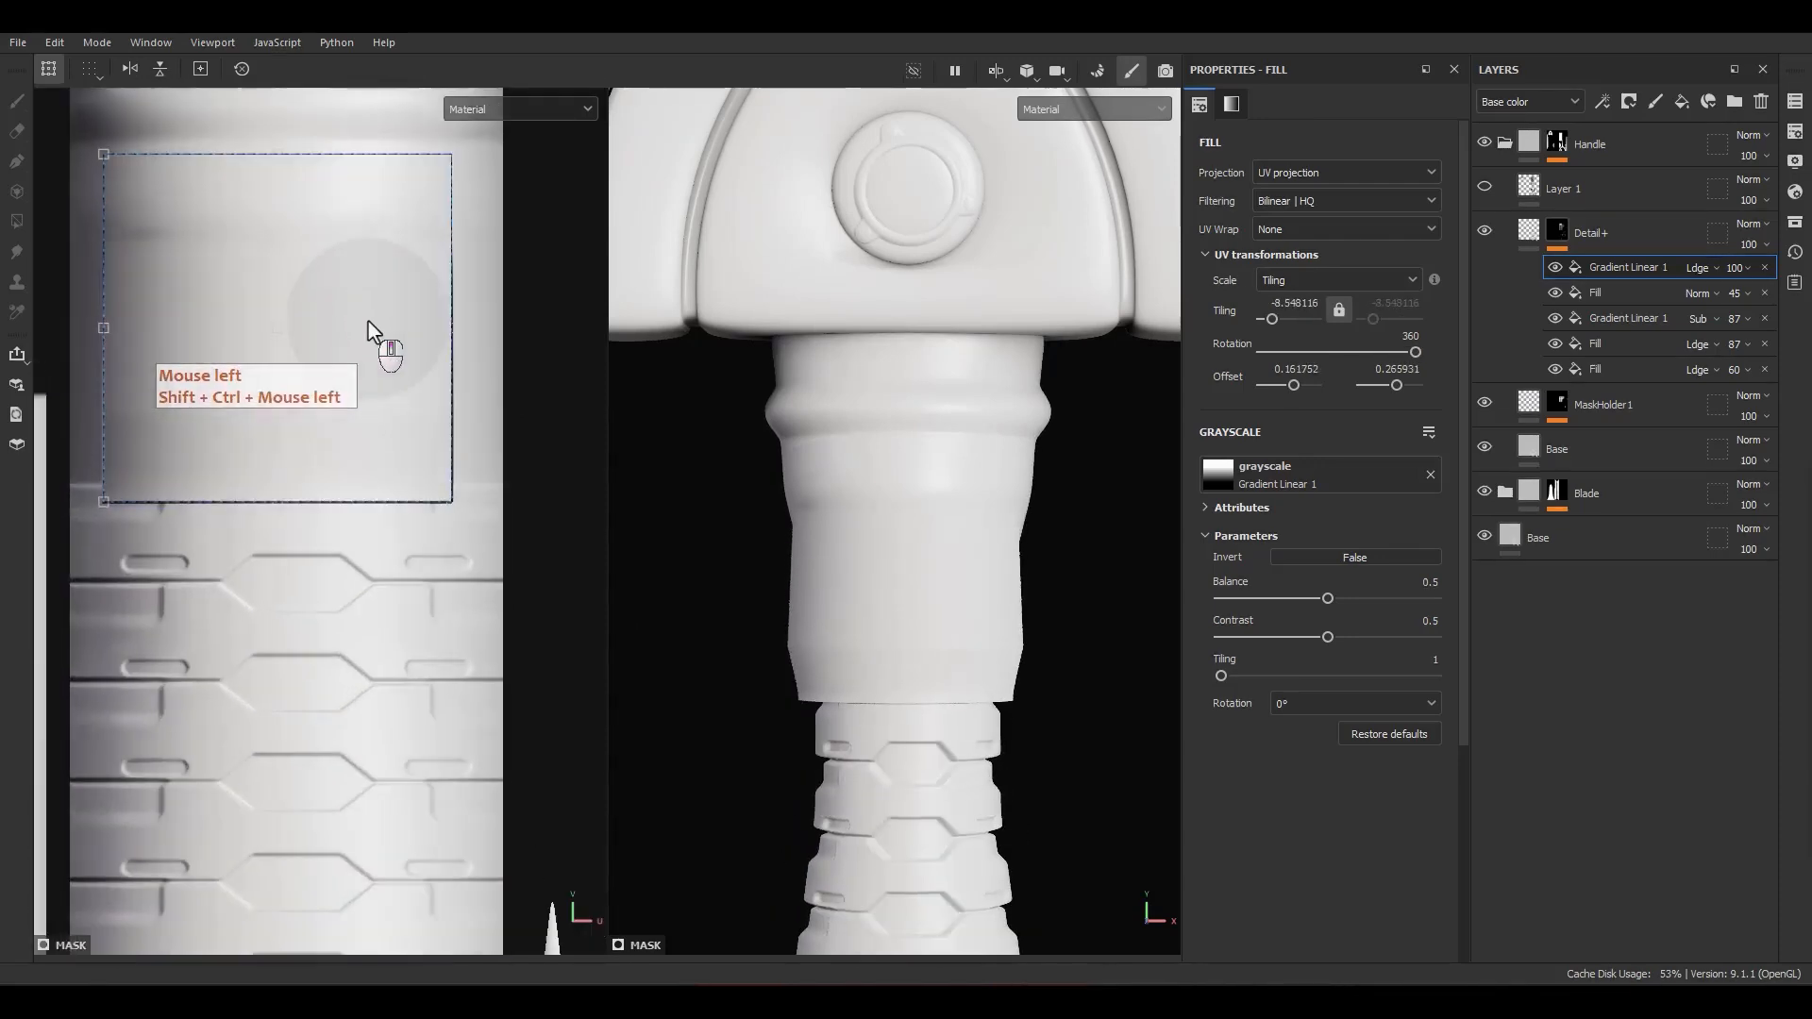
pyautogui.keyDown('alt'); pyautogui.moveTo(370, 331); pyautogui.dragTo(371, 371, button='middle'); pyautogui.keyUp('alt')
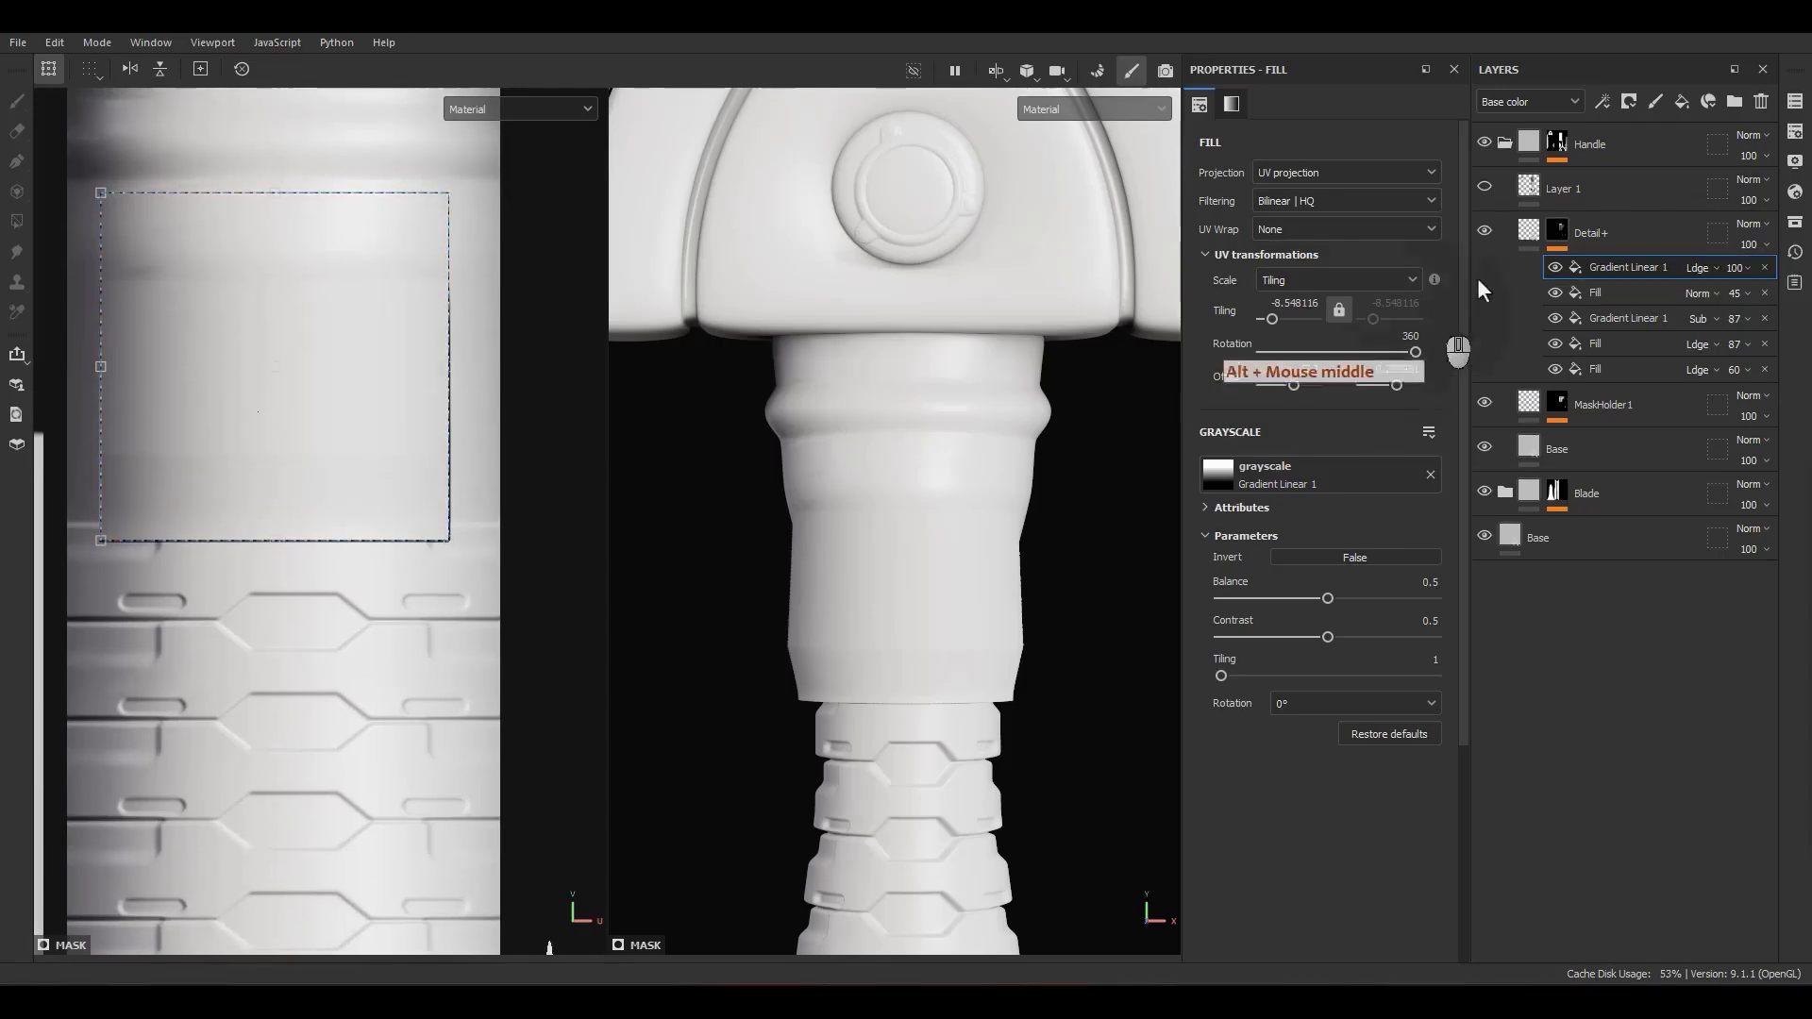
# Step: Display the Detail+ mask, align the gradient's lower edge with the first grip segment, and stretch it across the handle island's full width
pyautogui.keyDown('alt'); pyautogui.click(1550, 230); pyautogui.keyUp('alt')
pyautogui.keyDown('alt'); pyautogui.moveTo(304, 477); pyautogui.dragTo(344, 623, button='middle'); pyautogui.keyUp('alt')
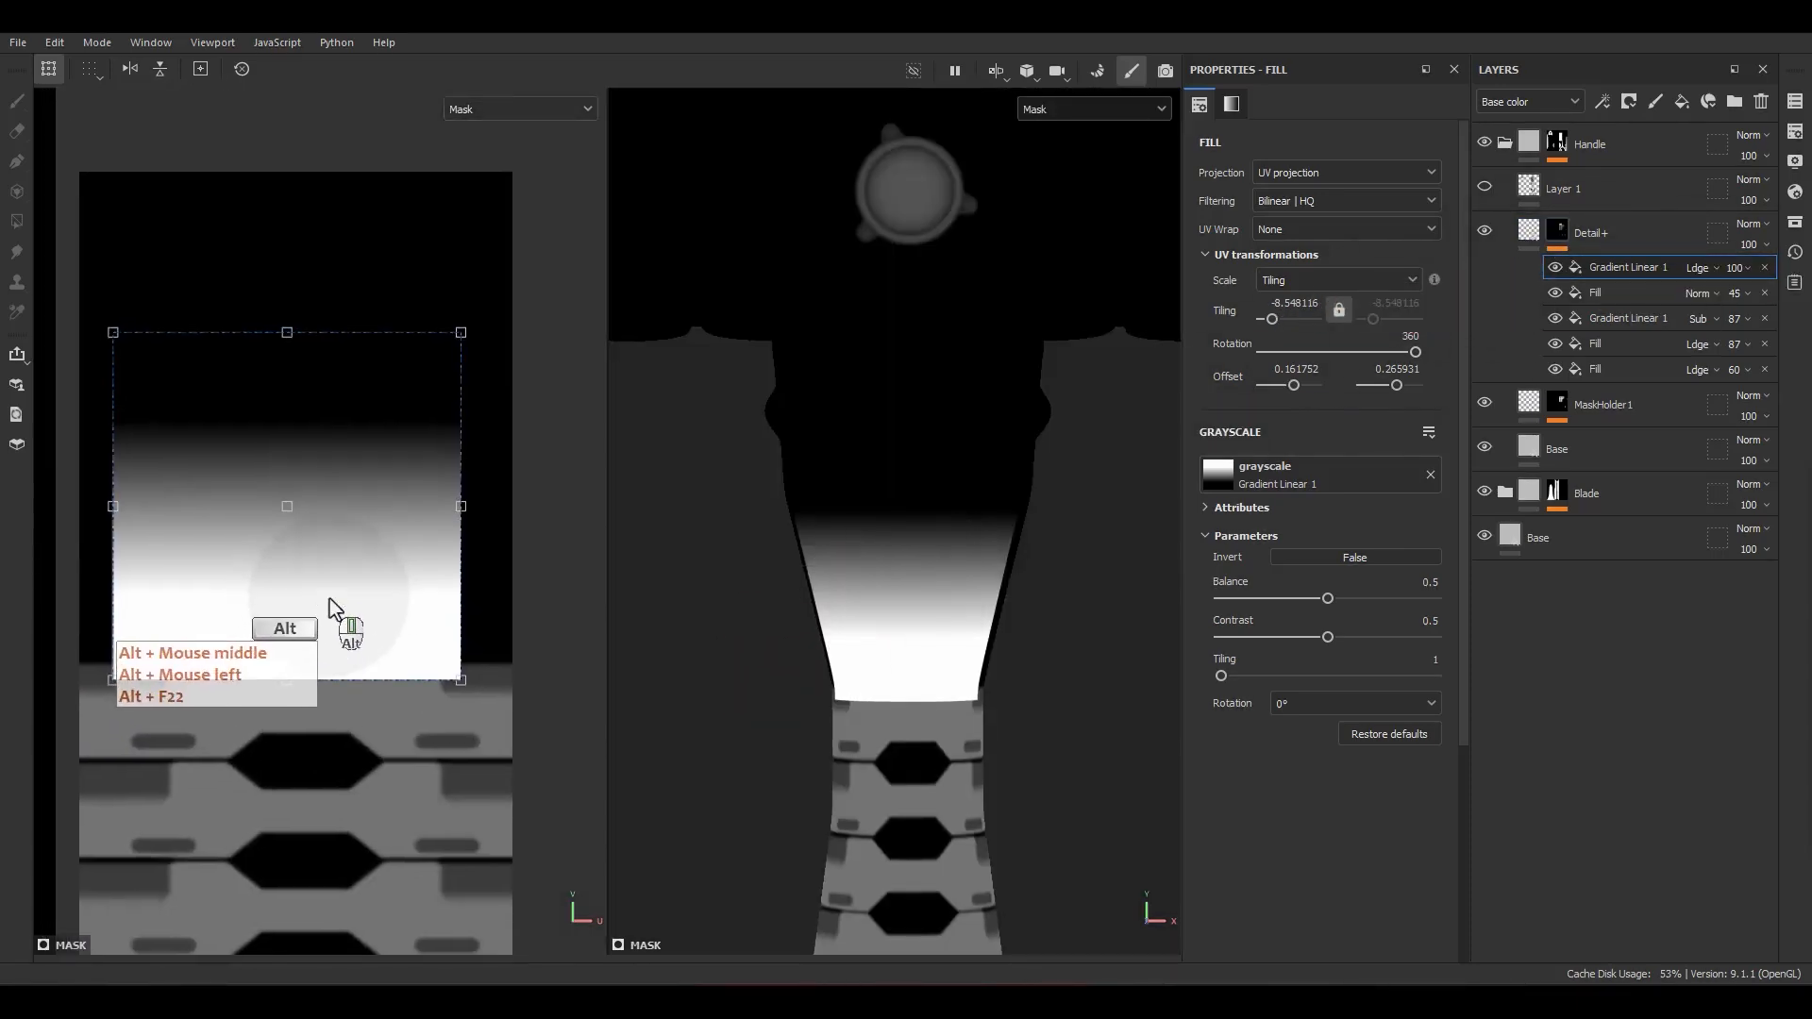
pyautogui.moveTo(344, 623); pyautogui.dragTo(341, 569)
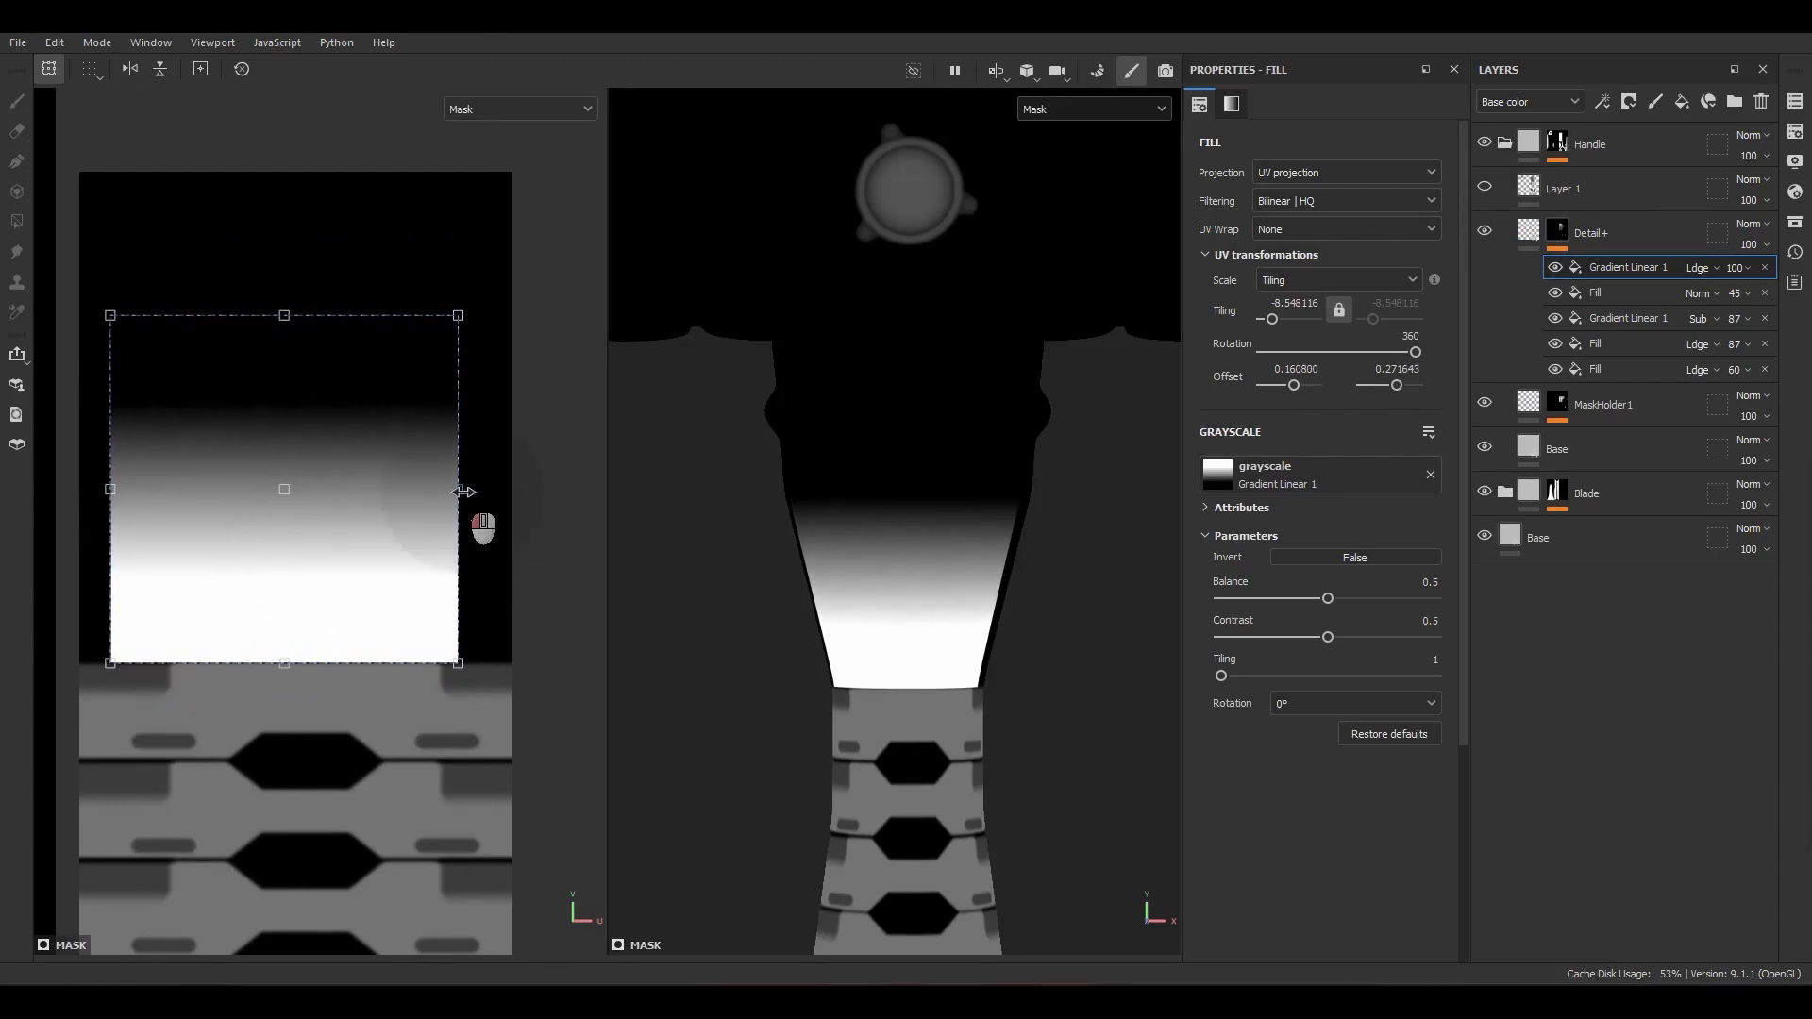
pyautogui.moveTo(463, 491); pyautogui.dragTo(547, 489)
pyautogui.keyDown('alt'); pyautogui.moveTo(191, 536); pyautogui.dragTo(348, 489, button='middle'); pyautogui.keyUp('alt')
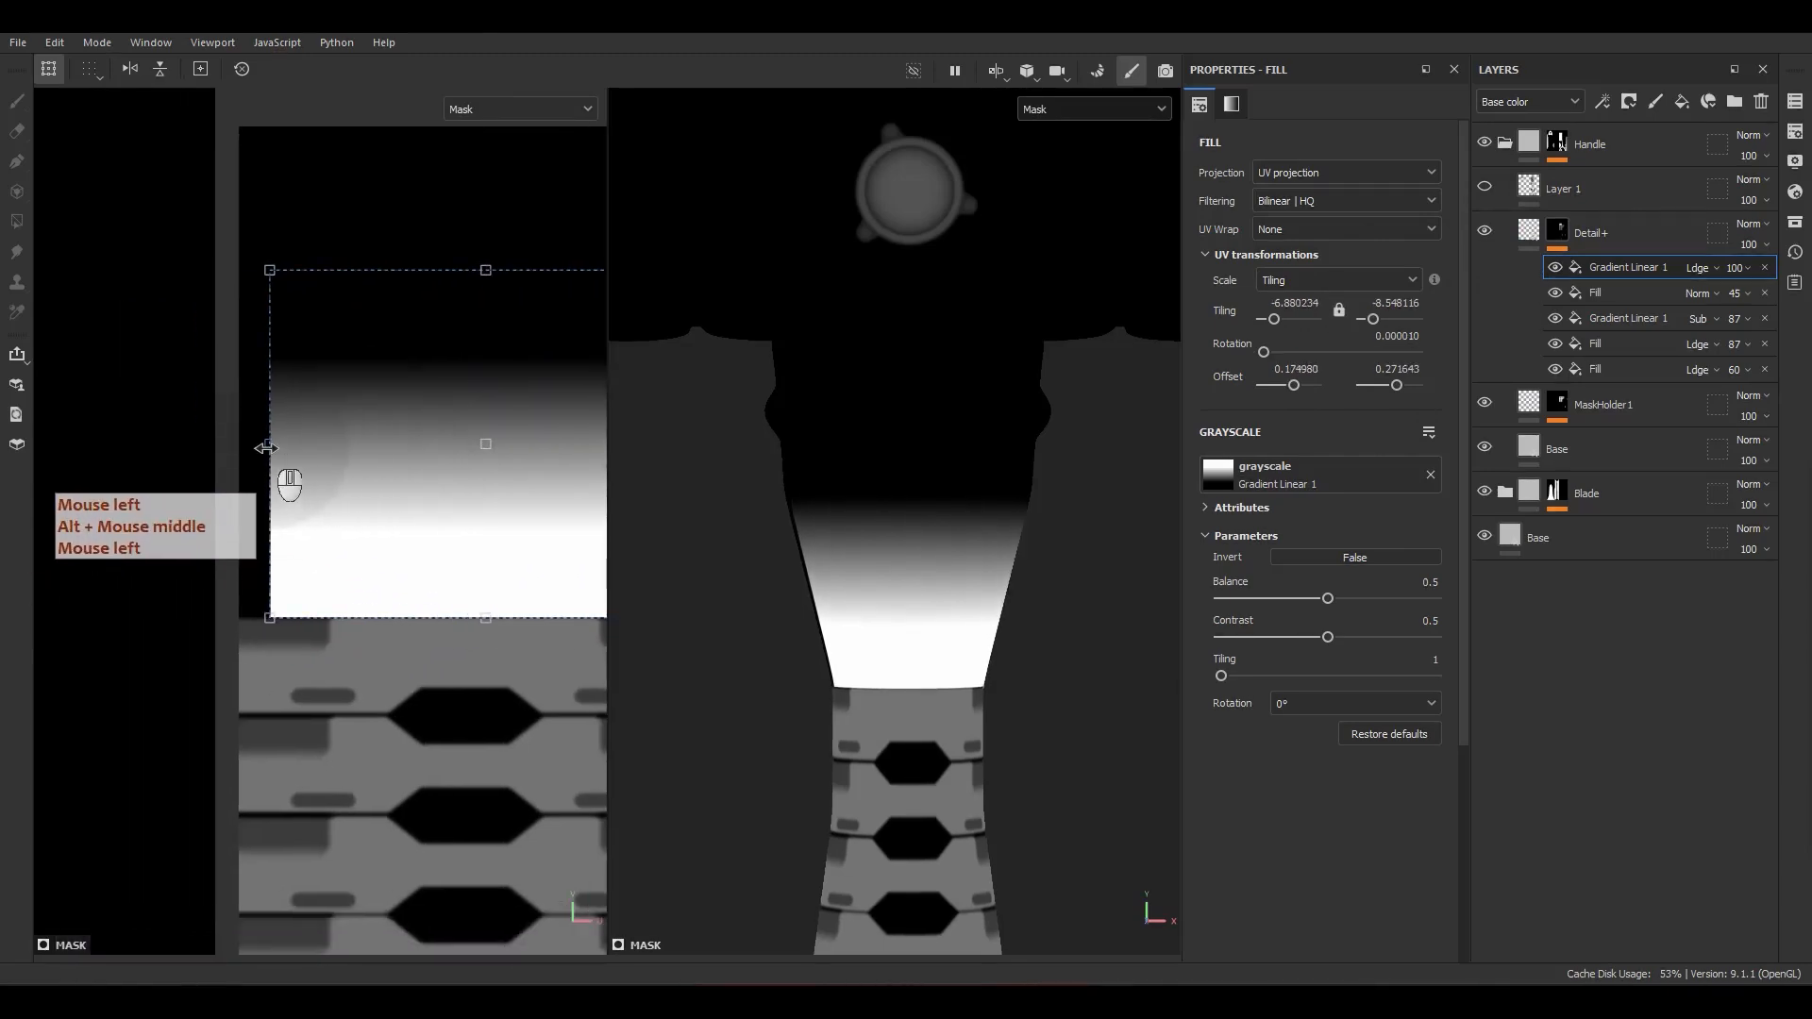
pyautogui.moveTo(266, 448); pyautogui.dragTo(232, 458)
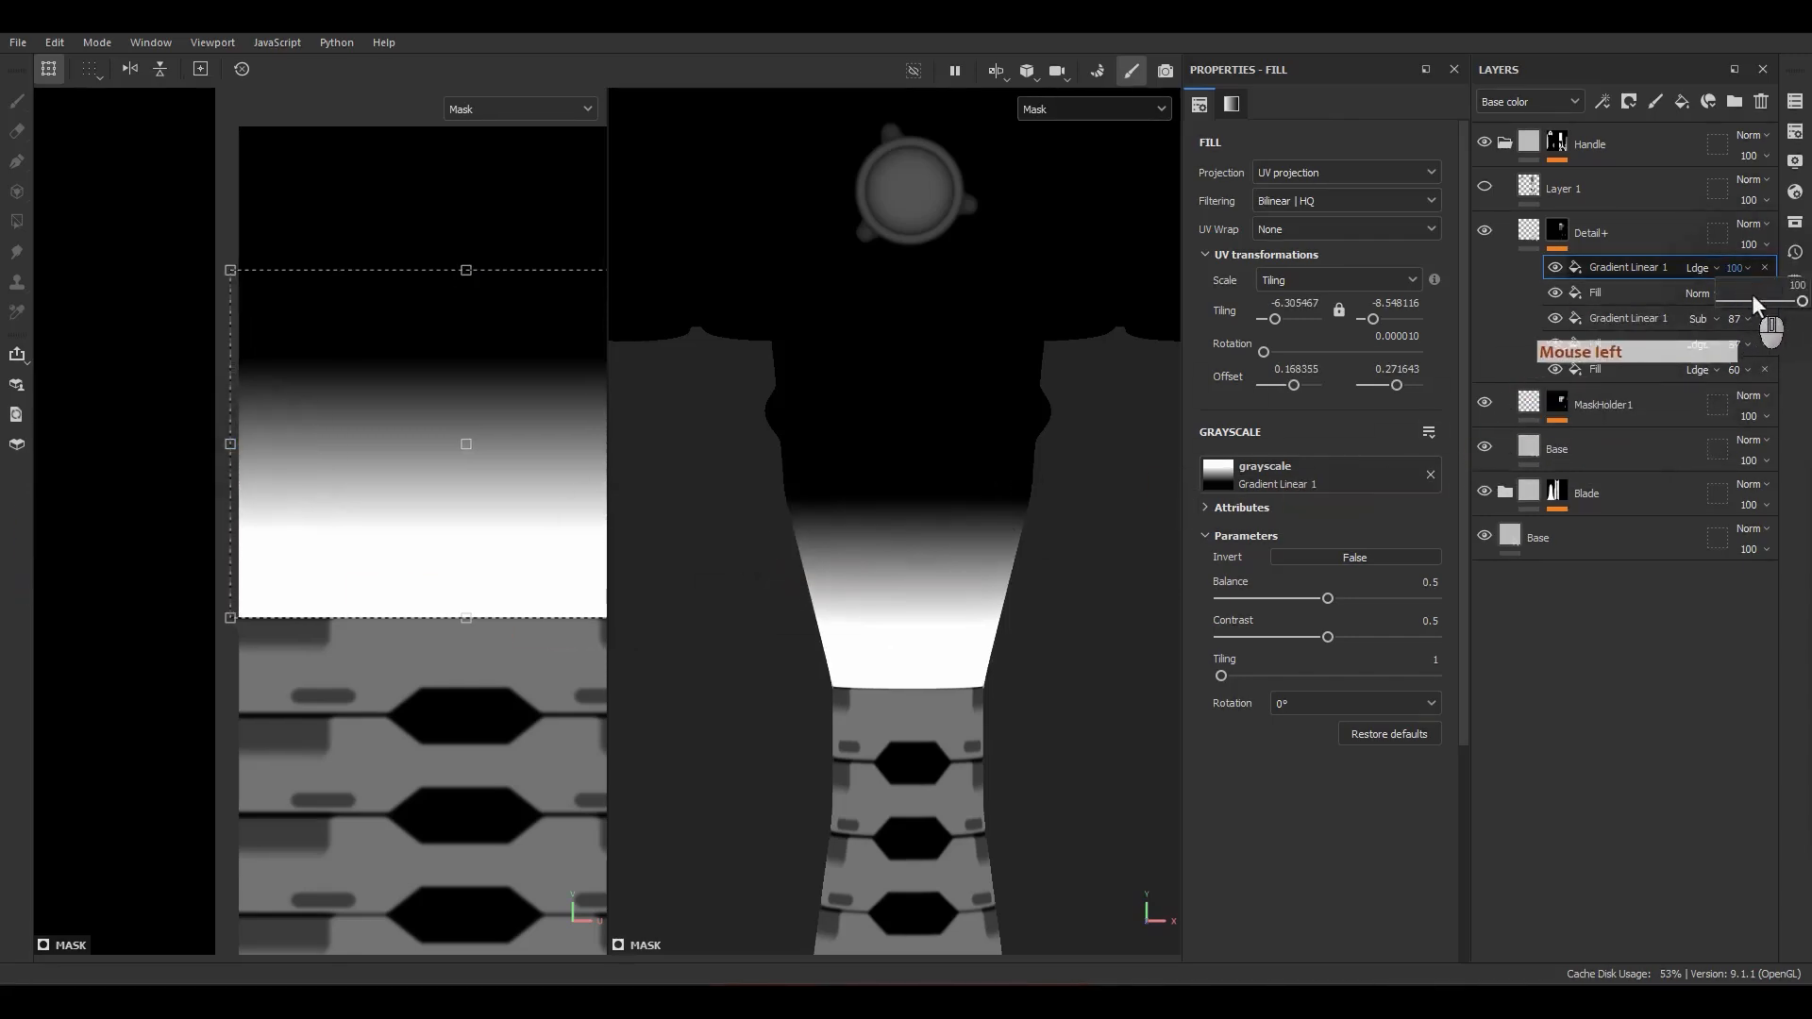
# Step: Set the top gradient's opacity to 70
pyautogui.moveTo(1754, 300); pyautogui.dragTo(1771, 283)
pyautogui.click(1756, 269)
pyautogui.hotkey('ctrl', 'z')
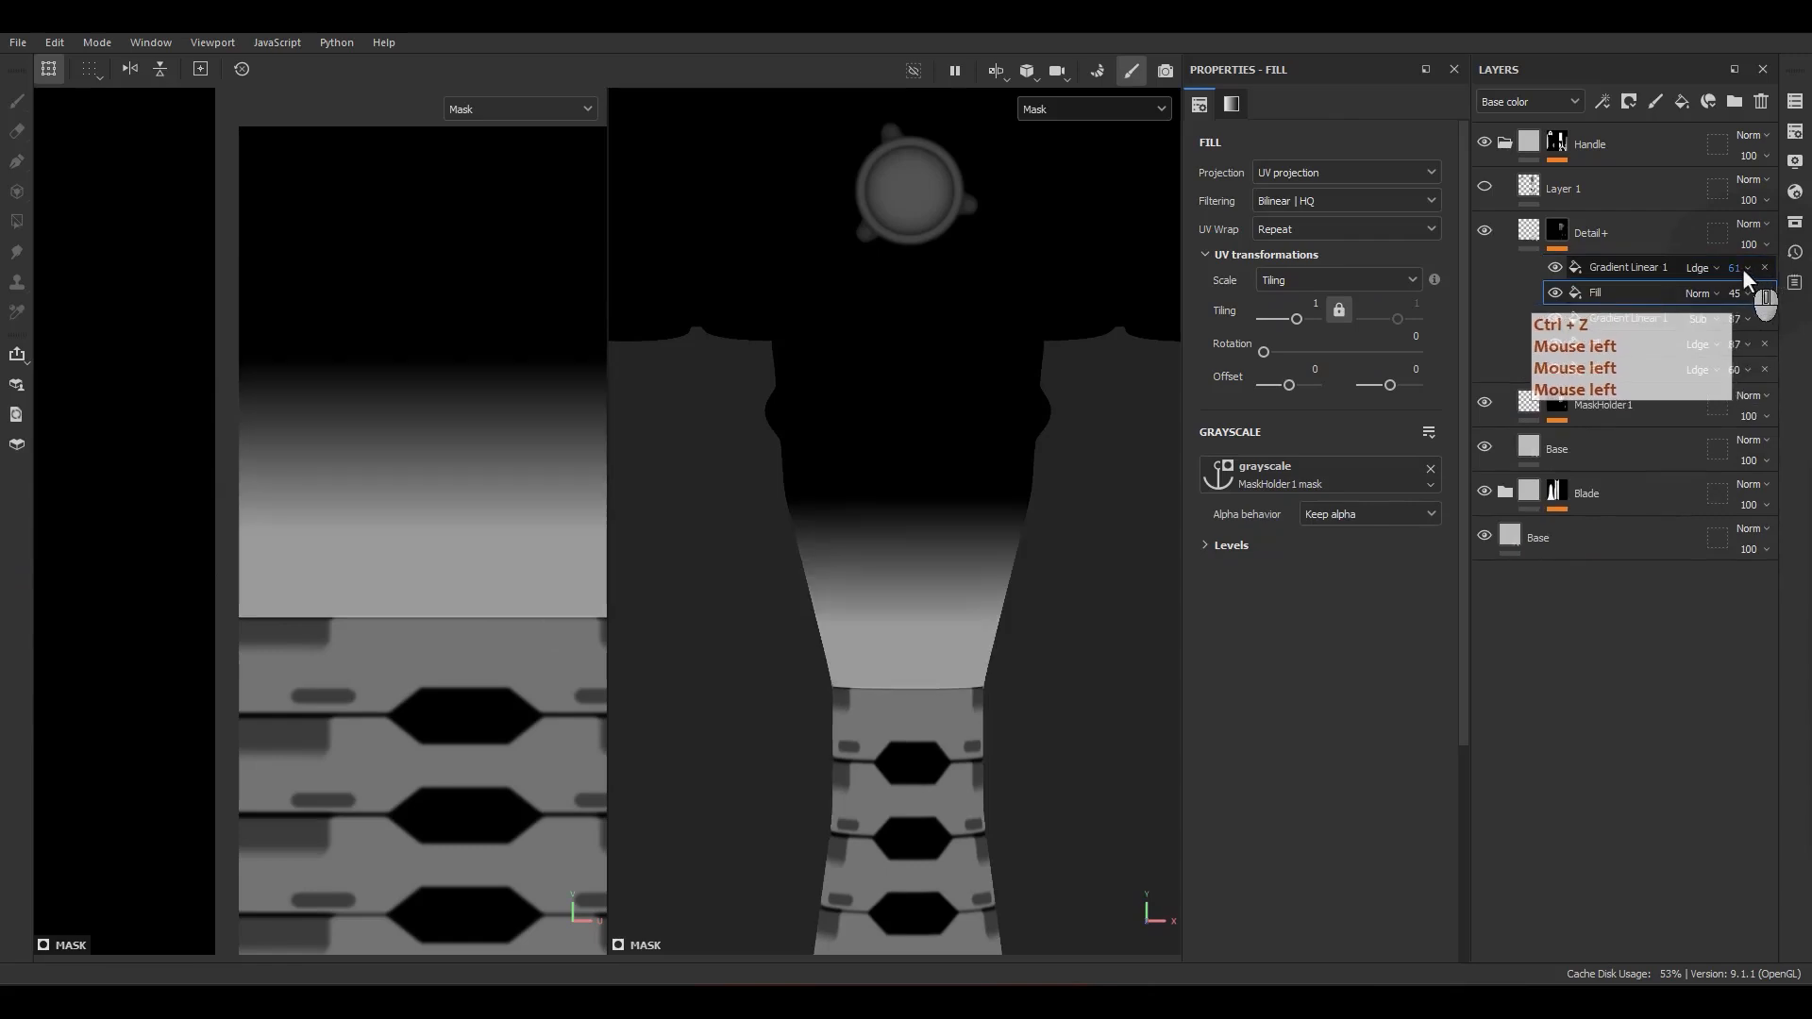
pyautogui.click(1743, 268)
pyautogui.write('70')
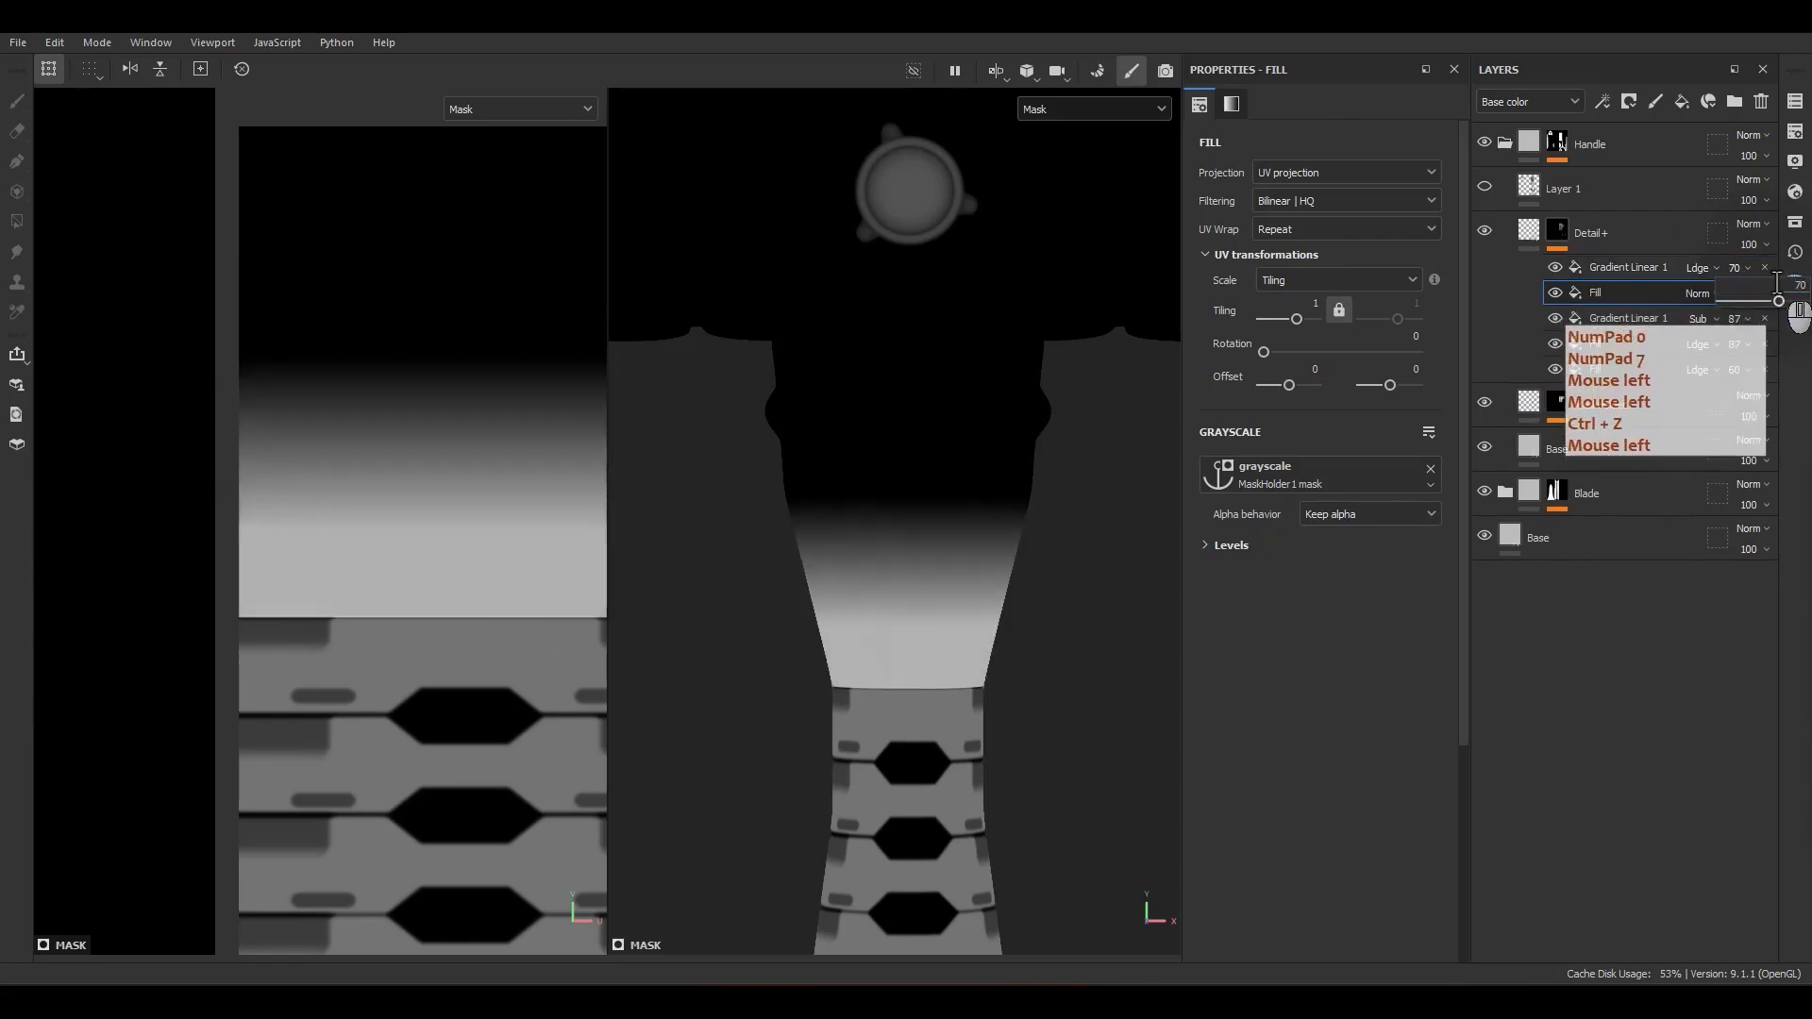
pyautogui.press('Return')
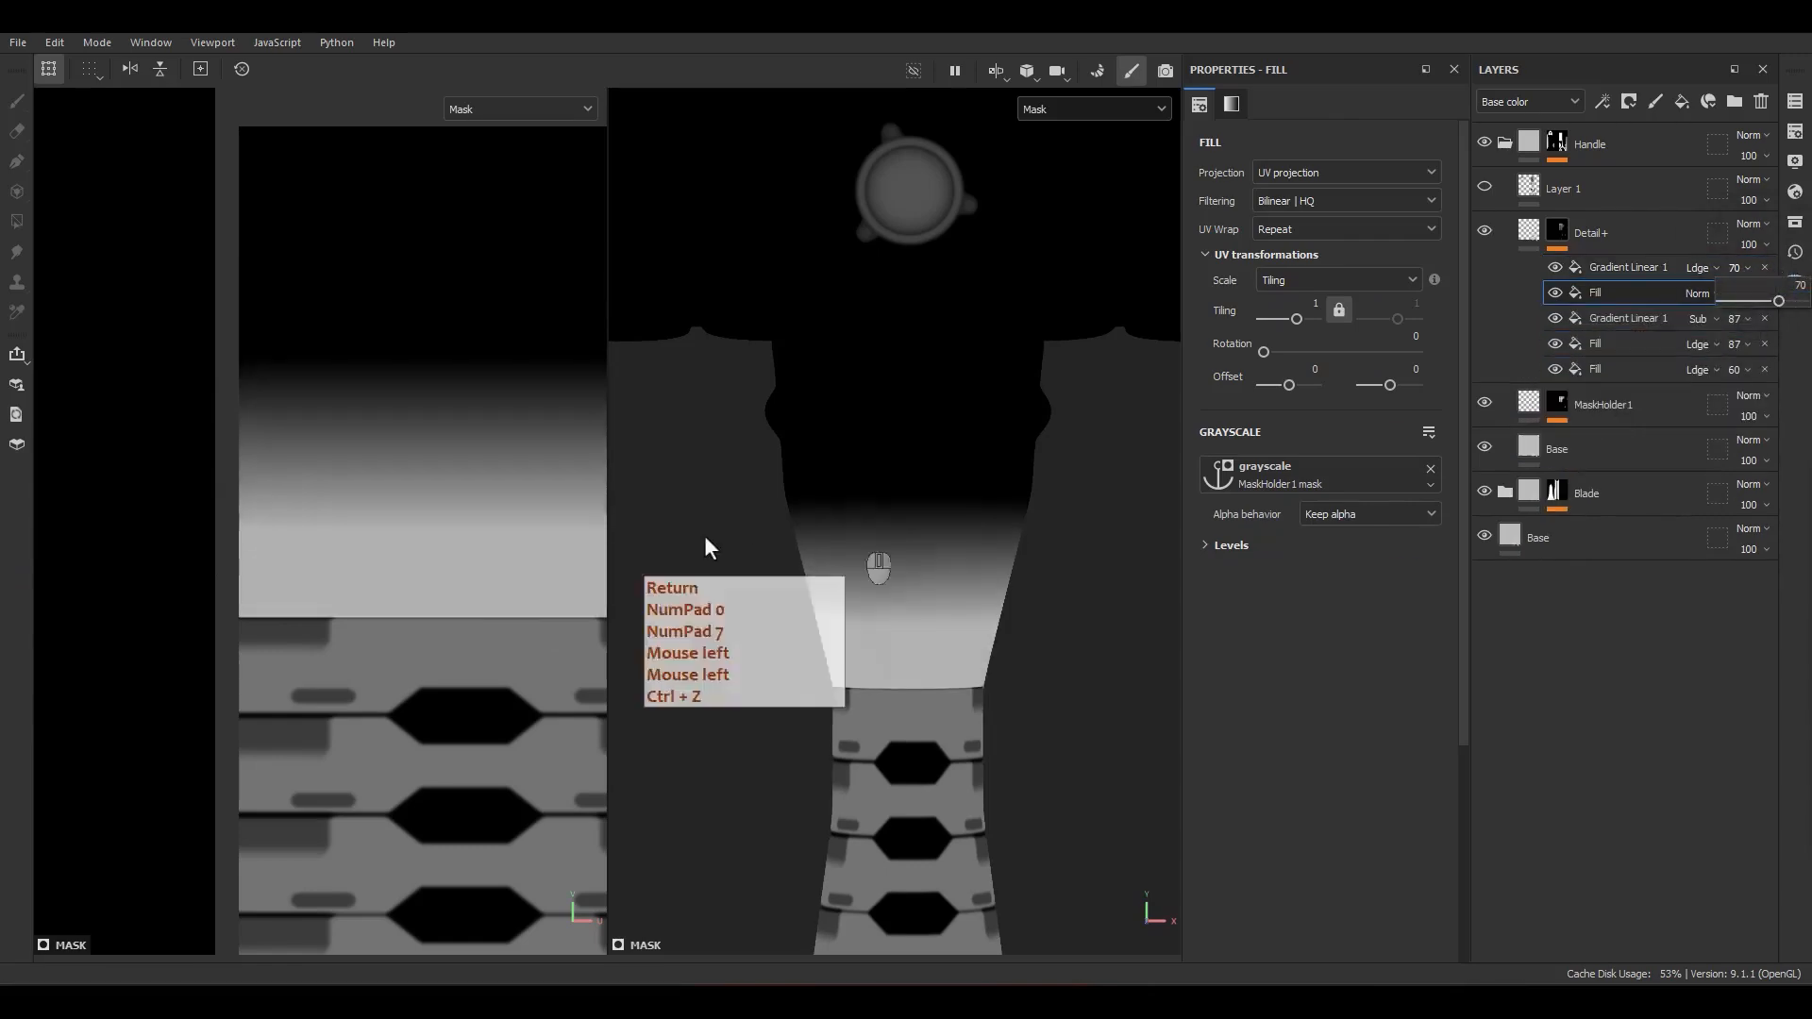
# Step: Trim the top gradient's width to just beyond the handle island's sides, at a horizontal tiling of about -6.54
pyautogui.click(1606, 296)
pyautogui.click(1625, 269)
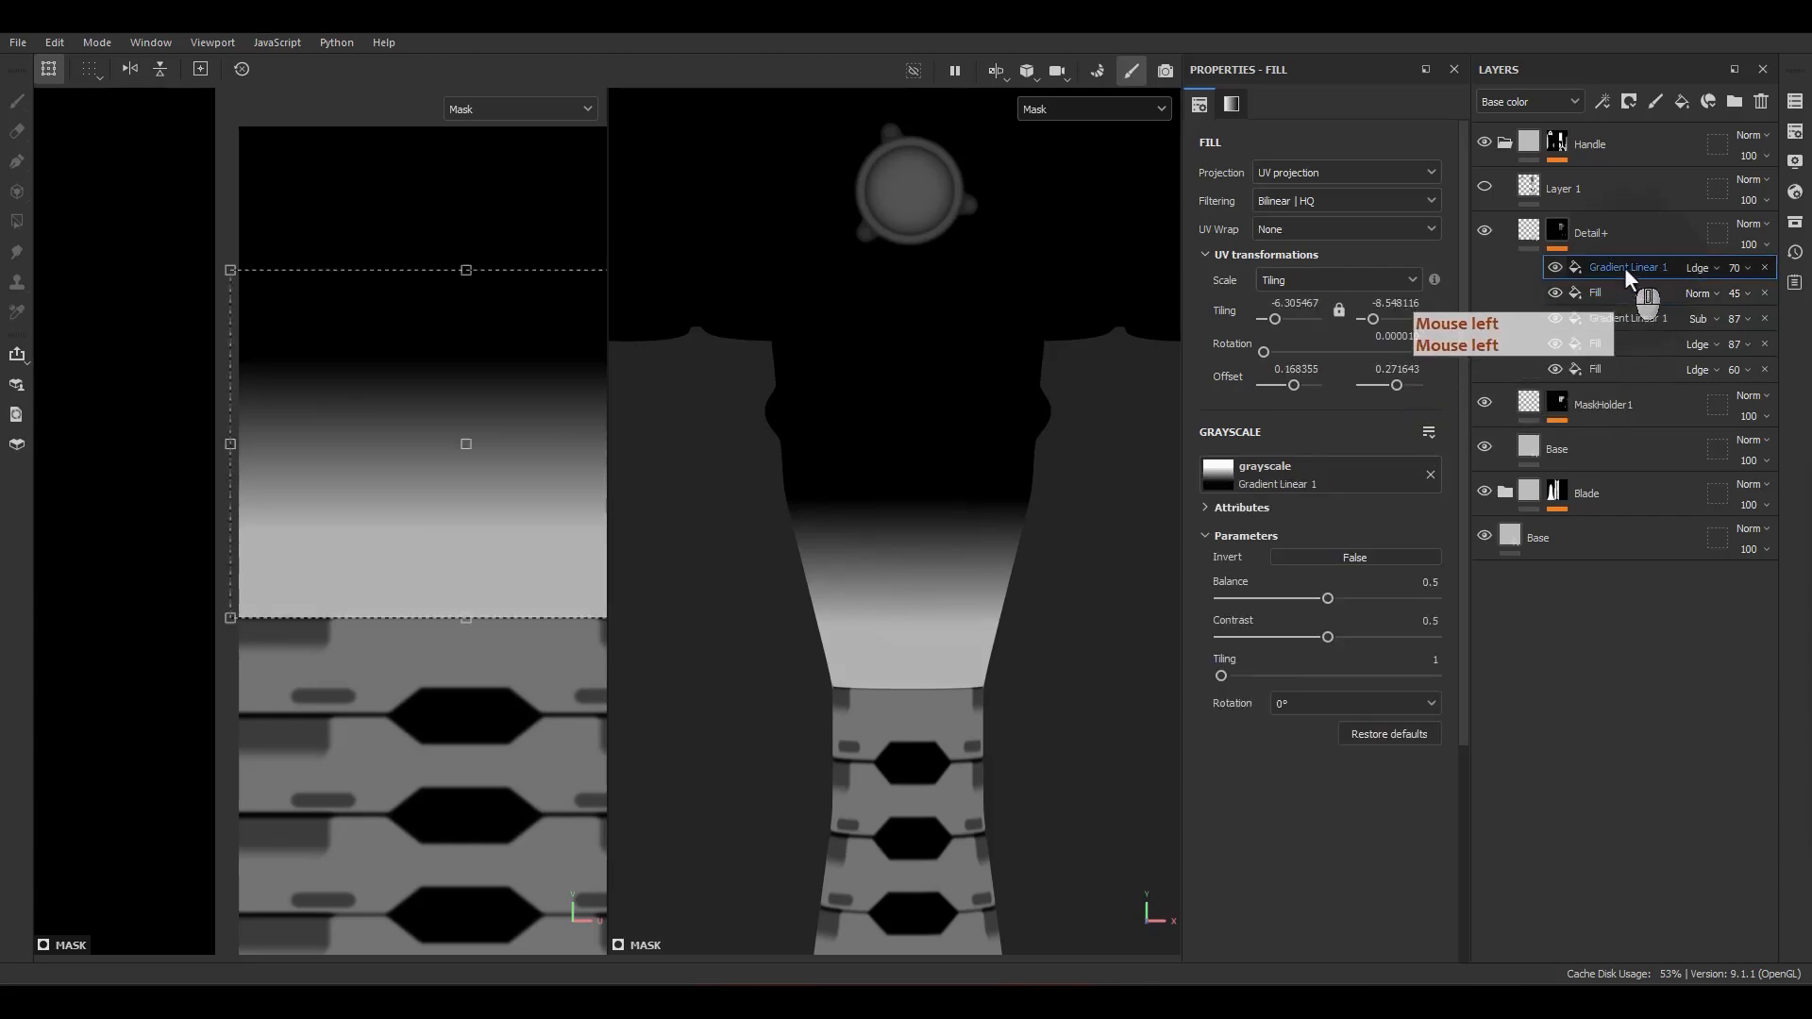
pyautogui.scroll(-4, 429, 528)
pyautogui.scroll(6, 432, 557)
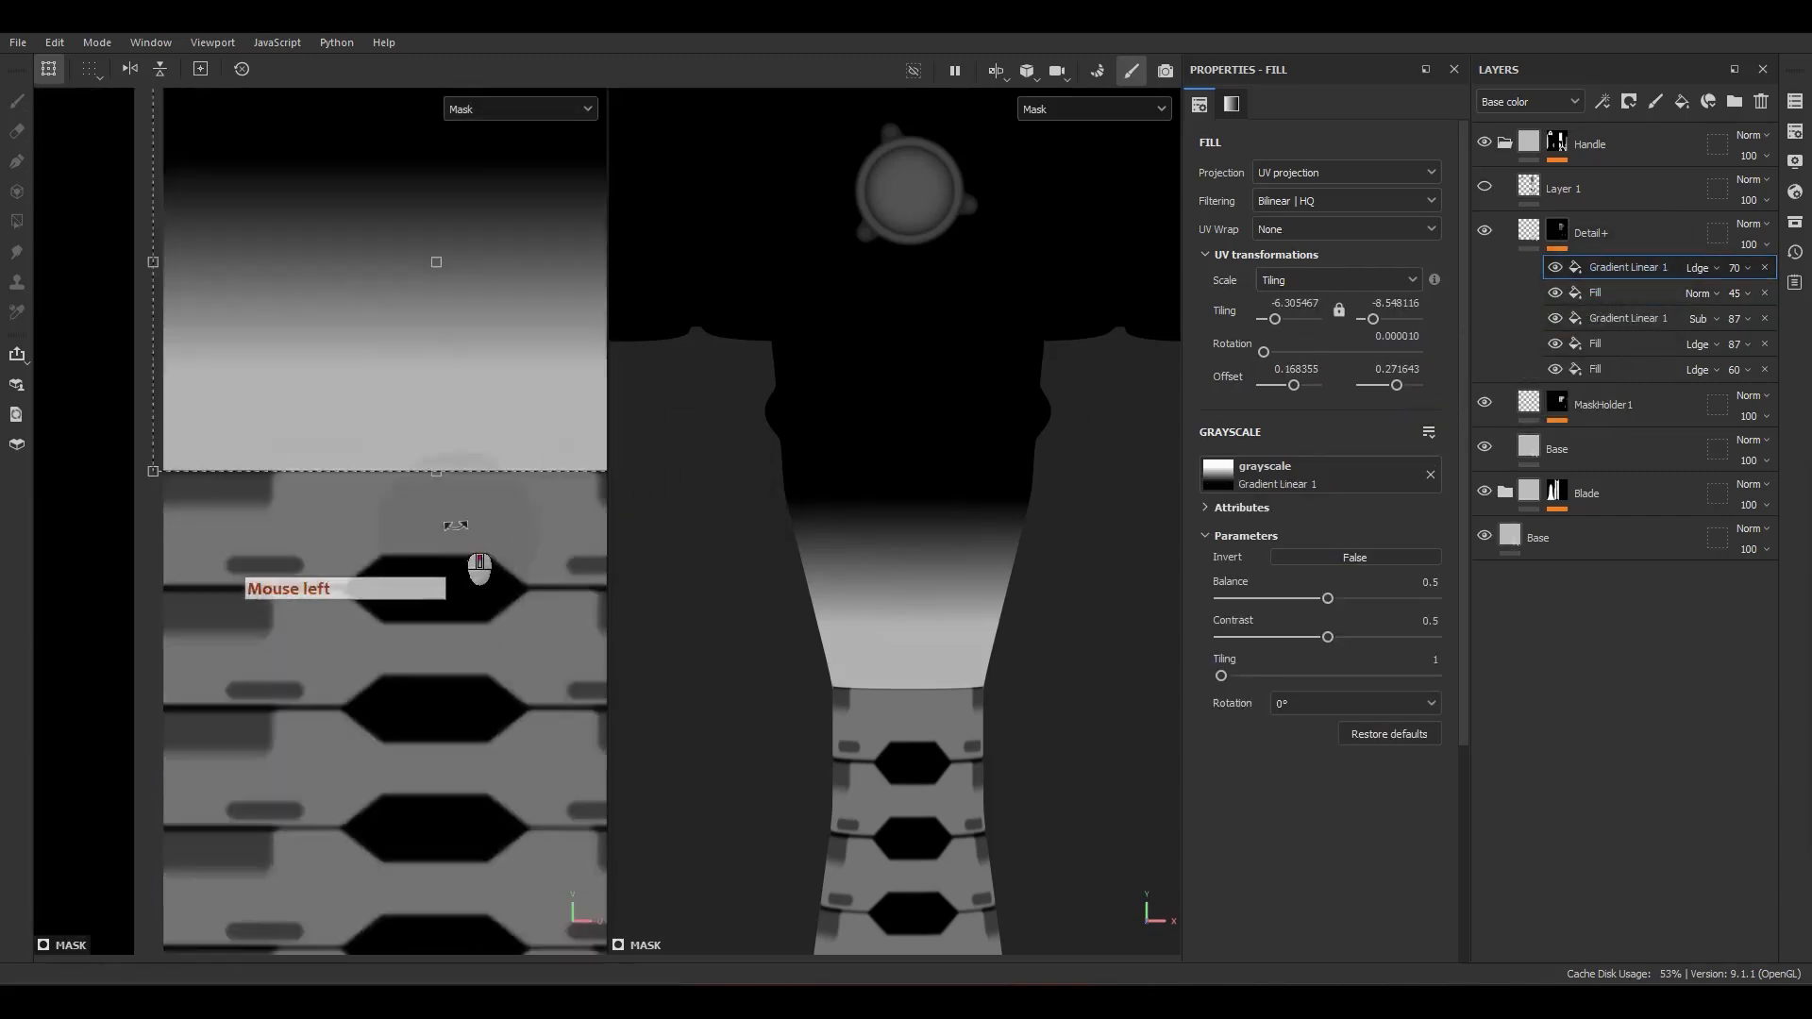
pyautogui.scroll(-4, 429, 473)
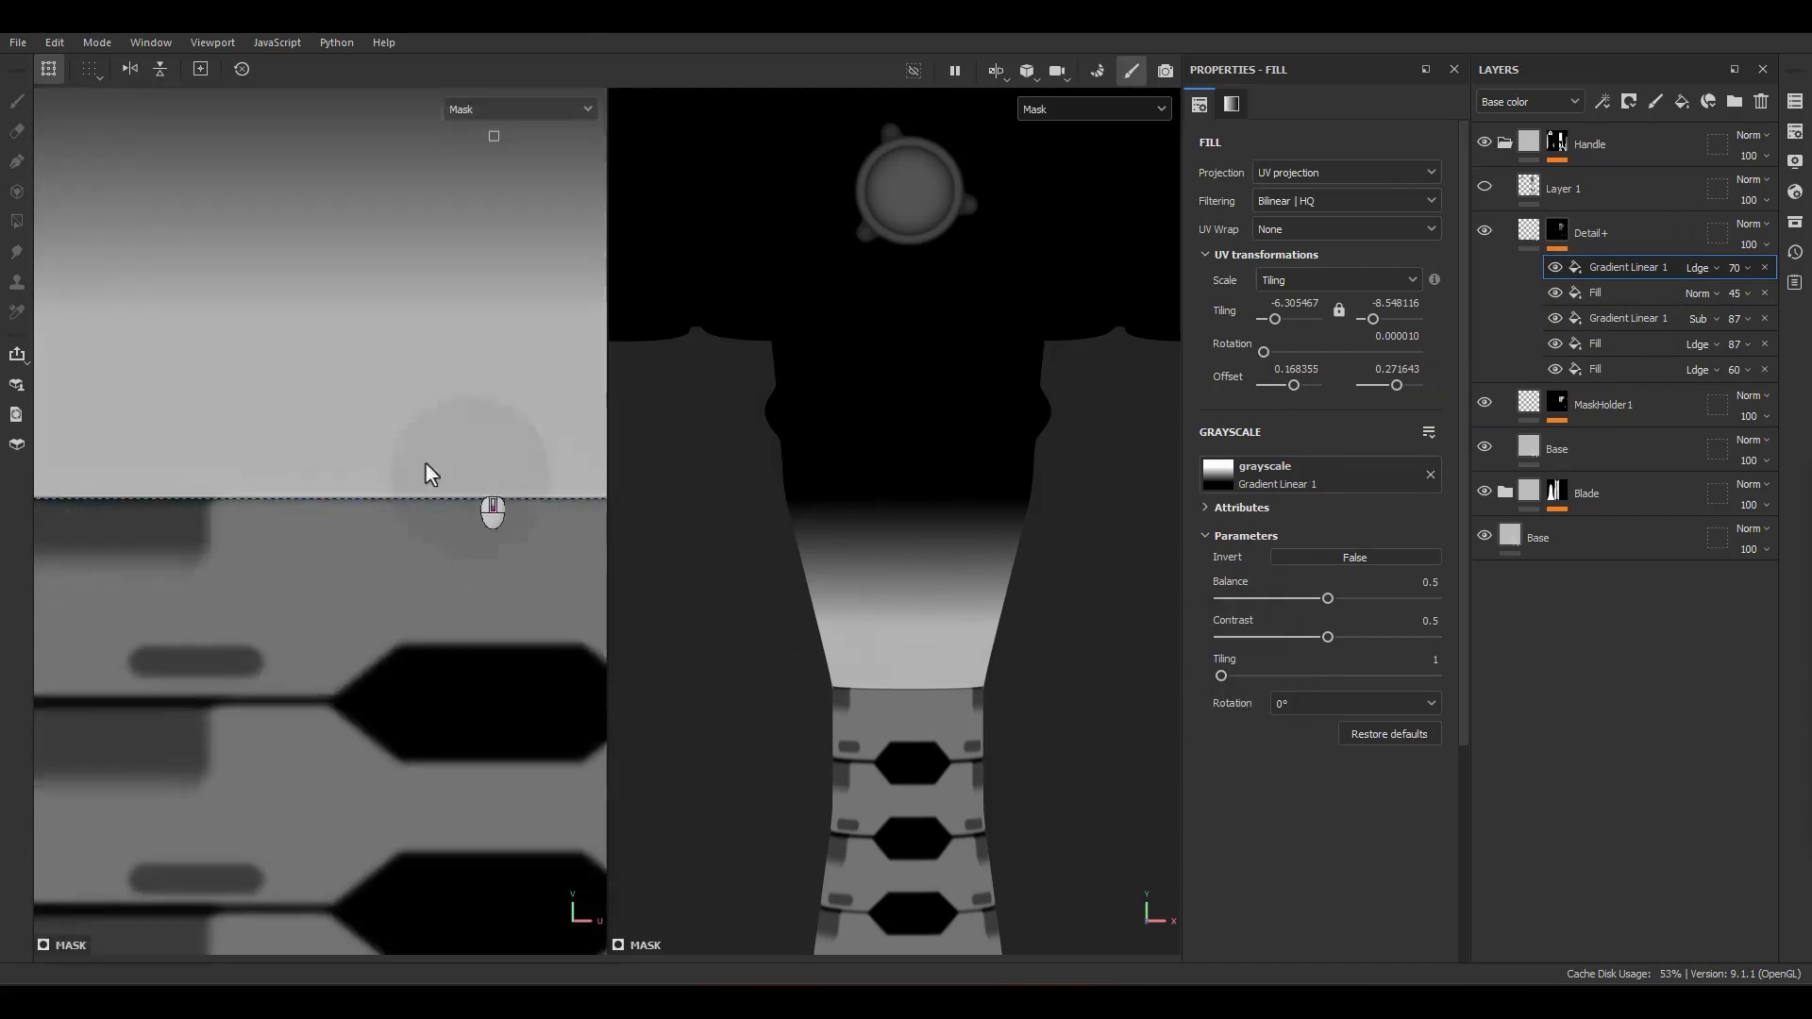
pyautogui.keyDown('alt'); pyautogui.moveTo(384, 461); pyautogui.dragTo(344, 583, button='middle'); pyautogui.keyUp('alt')
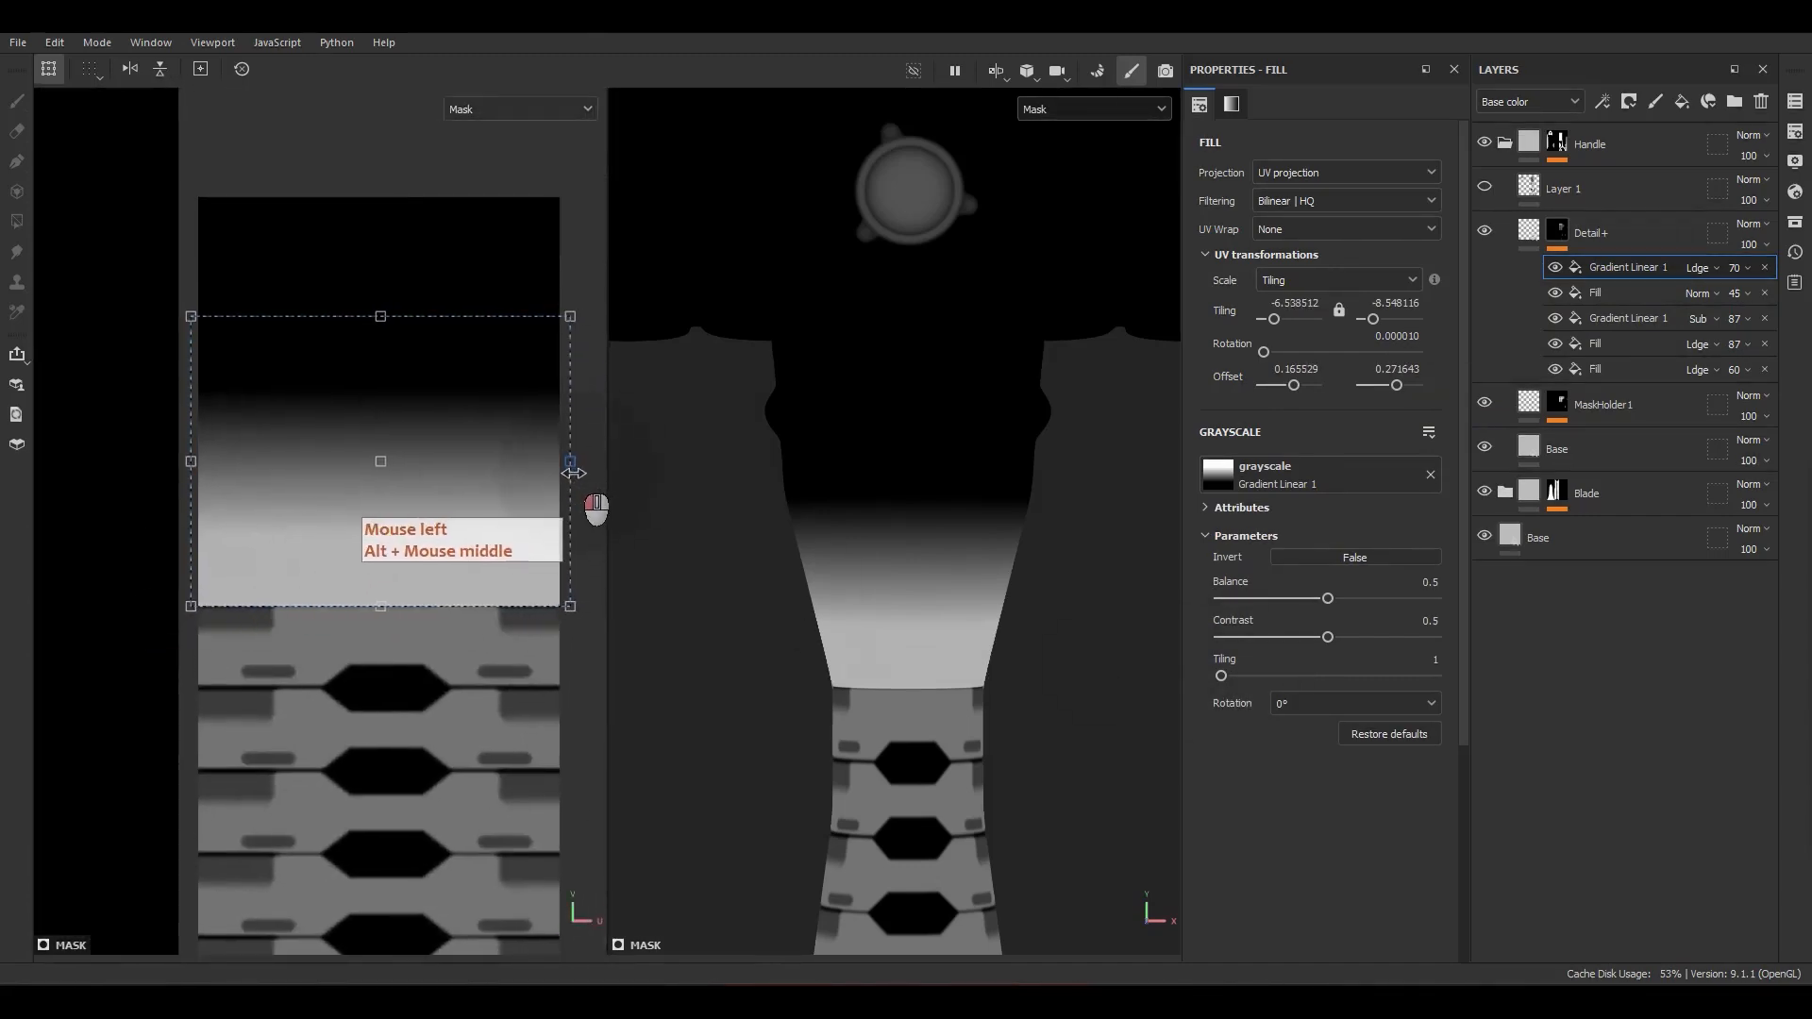
# Step: Add a Blur filter above the mask's gradients with an intensity of 0.15
pyautogui.rightClick(1620, 275)
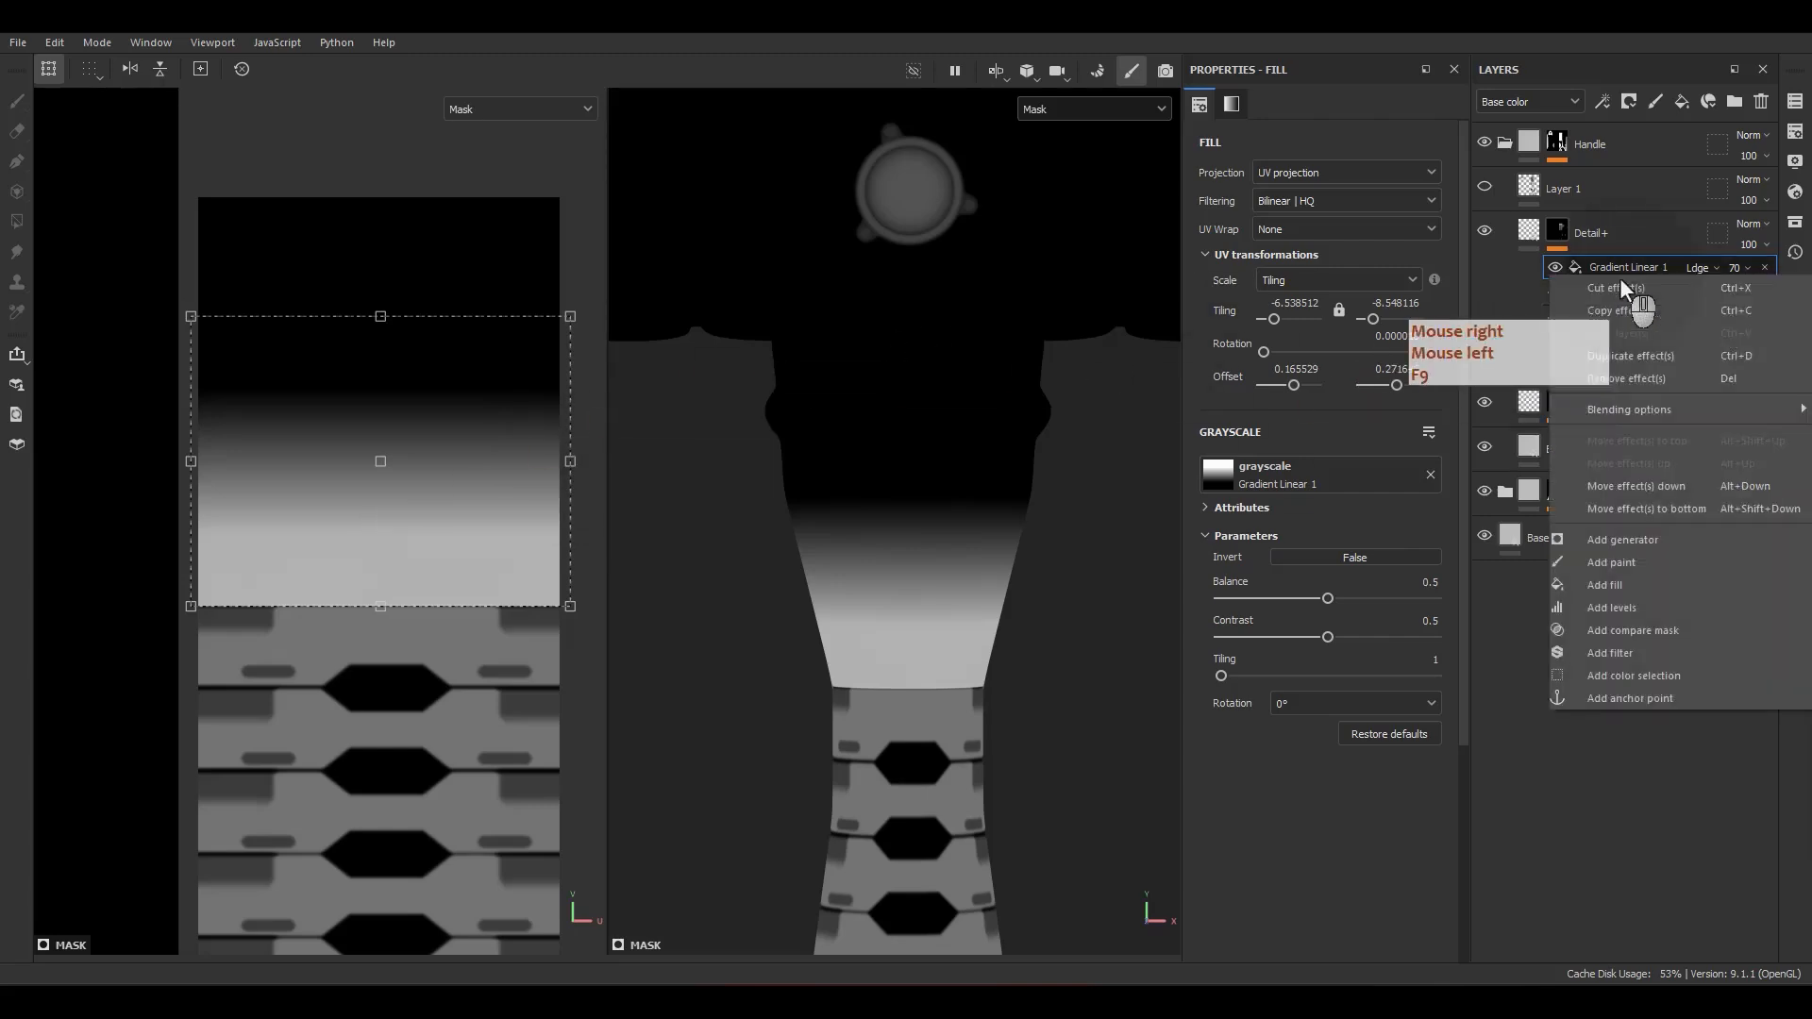
pyautogui.click(1573, 655)
pyautogui.click(1326, 151)
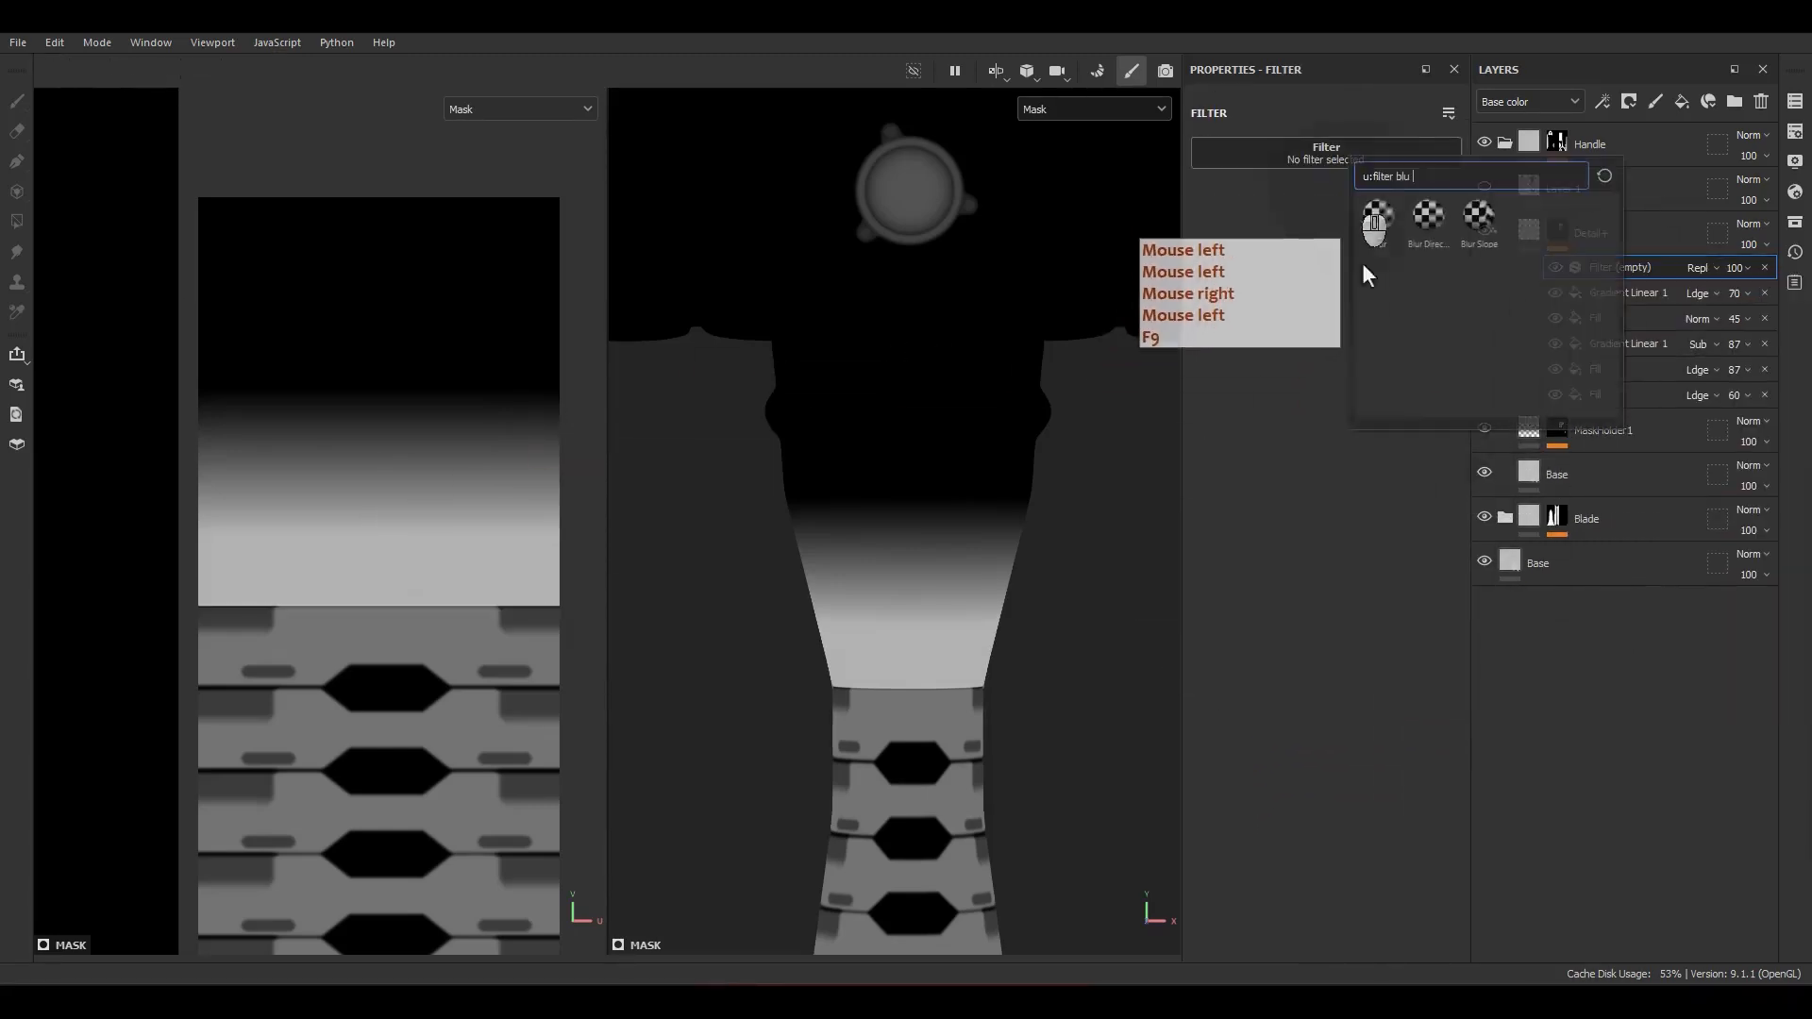
pyautogui.click(1400, 228)
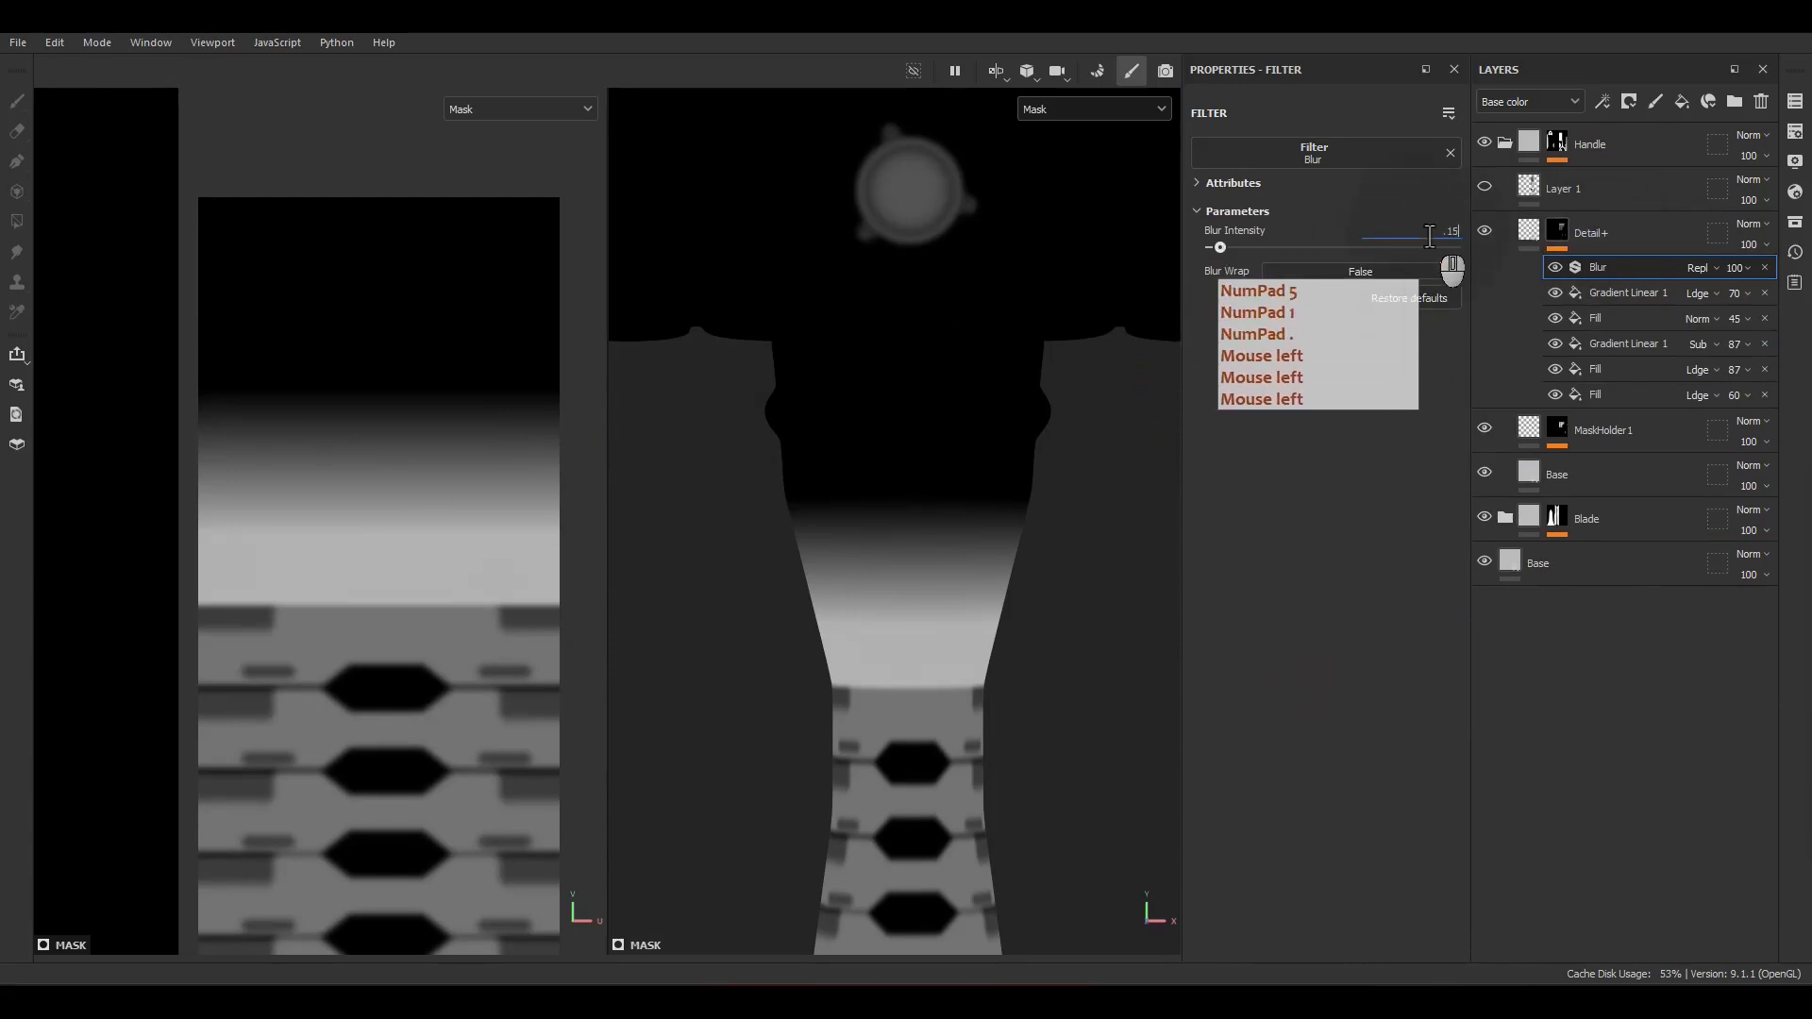
pyautogui.press('Return')
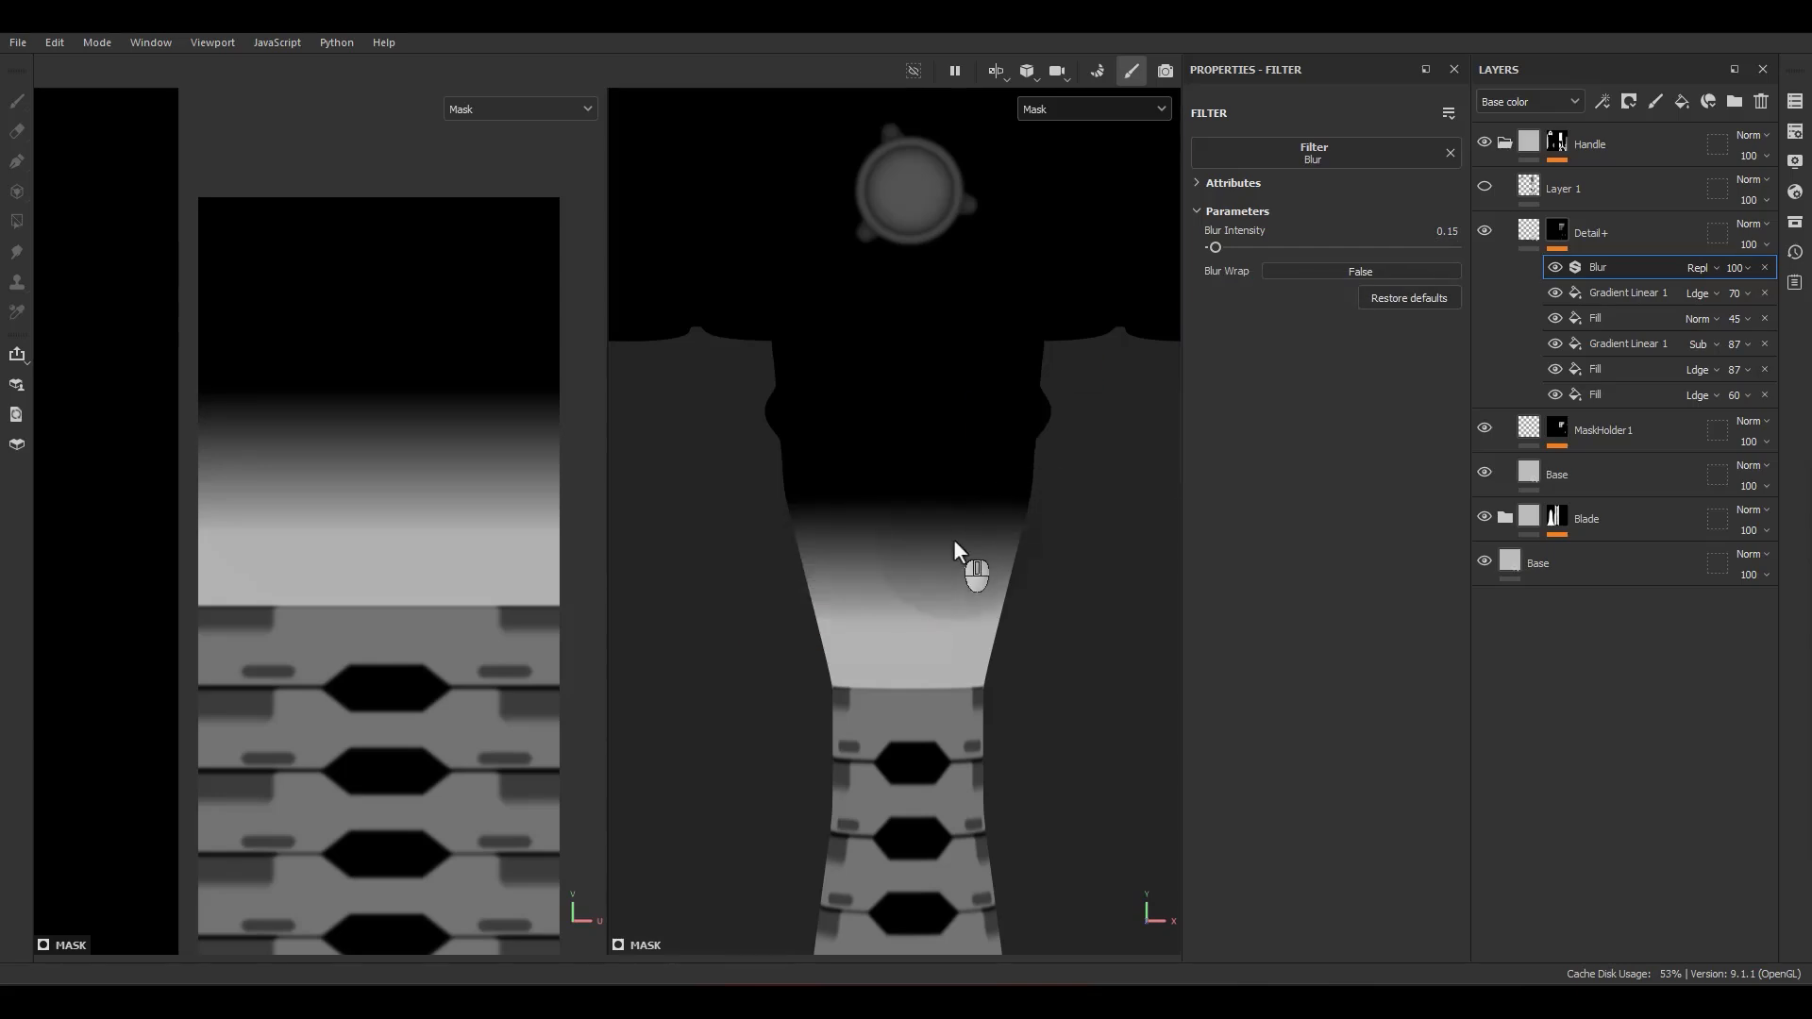
# Step: Compare the mask edge between the gradient and the first grip segment with the Blur filter on and off
pyautogui.scroll(5, 428, 632)
pyautogui.scroll(5, 896, 803)
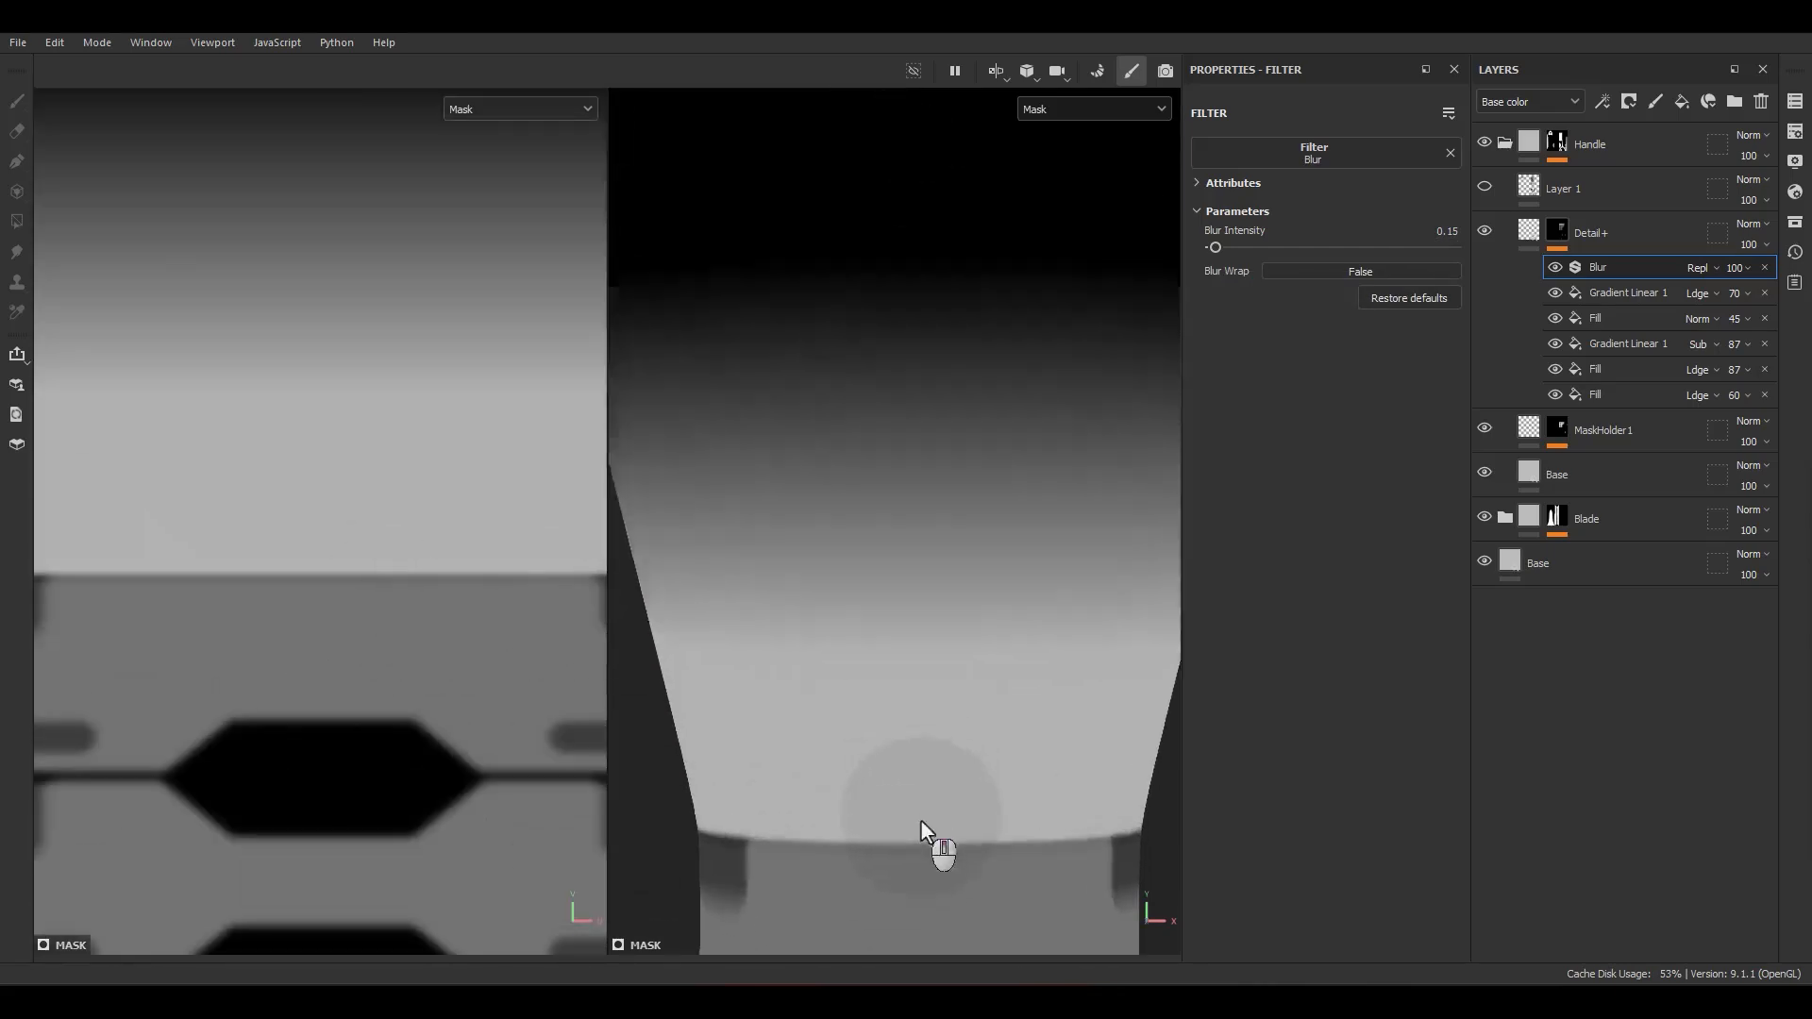
pyautogui.keyDown('alt'); pyautogui.moveTo(920, 819); pyautogui.dragTo(1018, 767); pyautogui.keyUp('alt')
pyautogui.click(1560, 272)
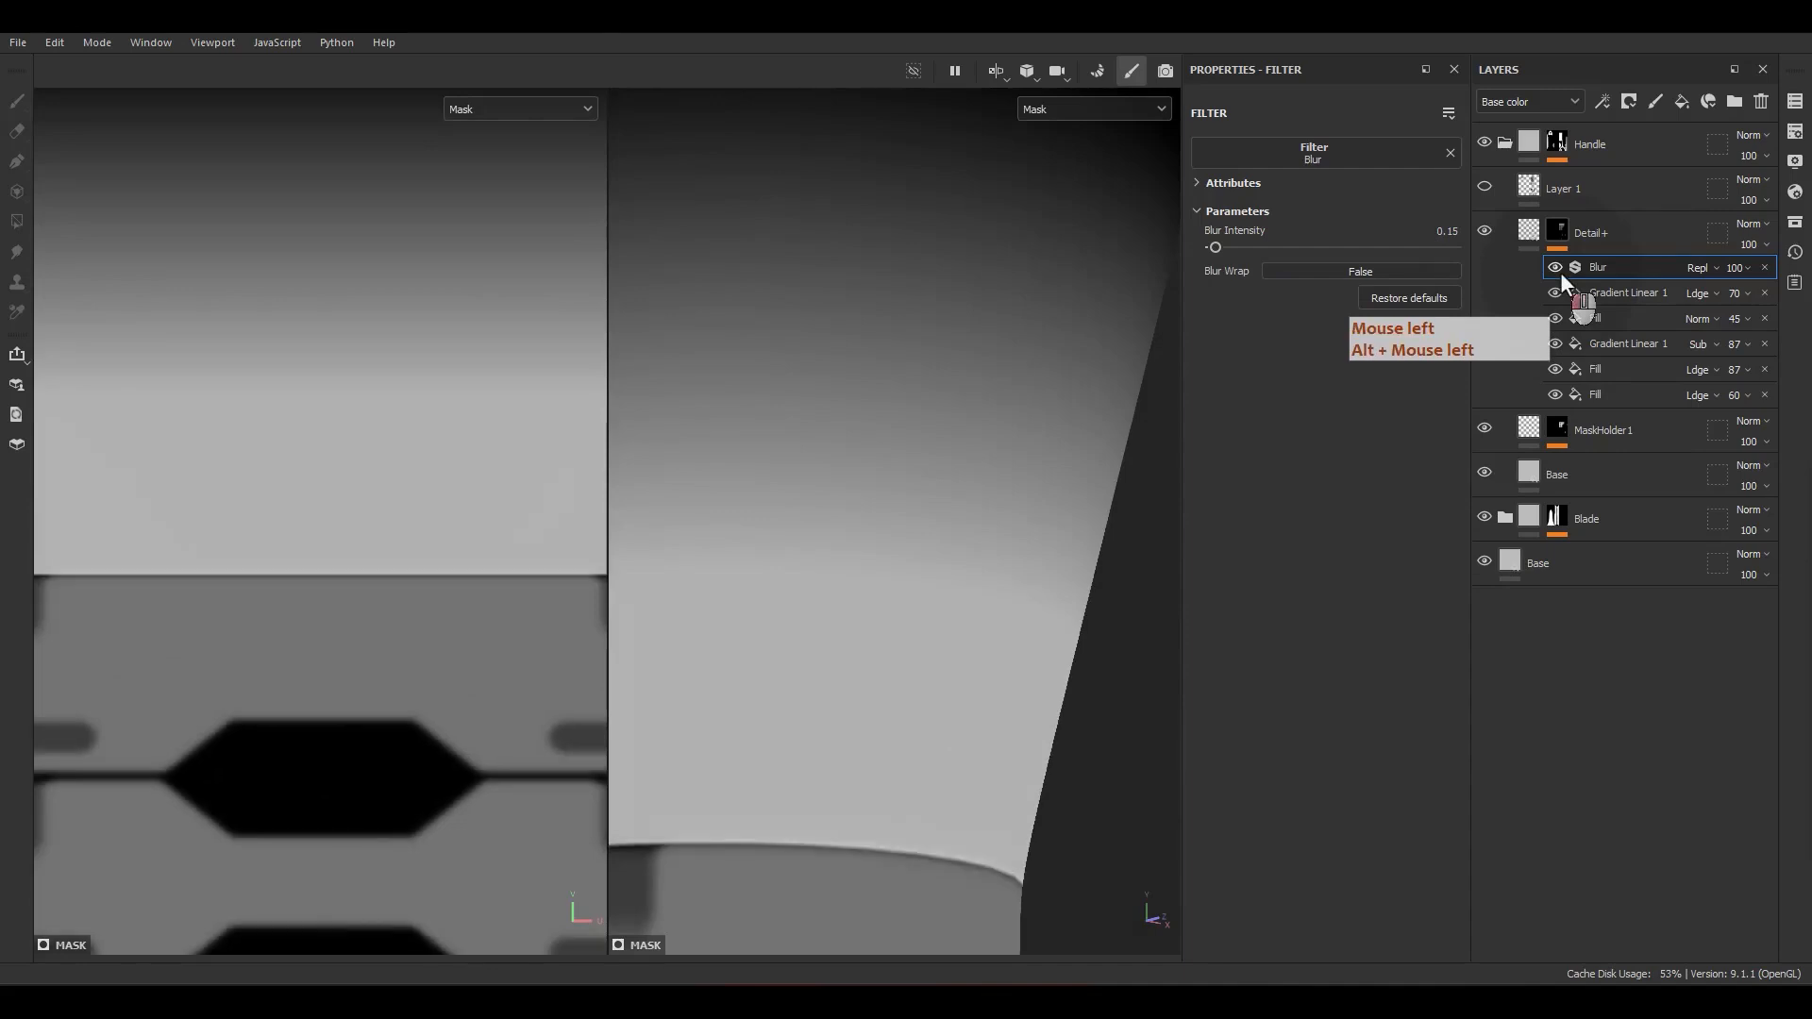
pyautogui.click(1561, 272)
pyautogui.click(1560, 272)
pyautogui.click(1560, 272)
pyautogui.click(1560, 272)
pyautogui.keyDown('alt'); pyautogui.moveTo(1109, 590); pyautogui.dragTo(1104, 410, button='middle'); pyautogui.keyUp('alt')
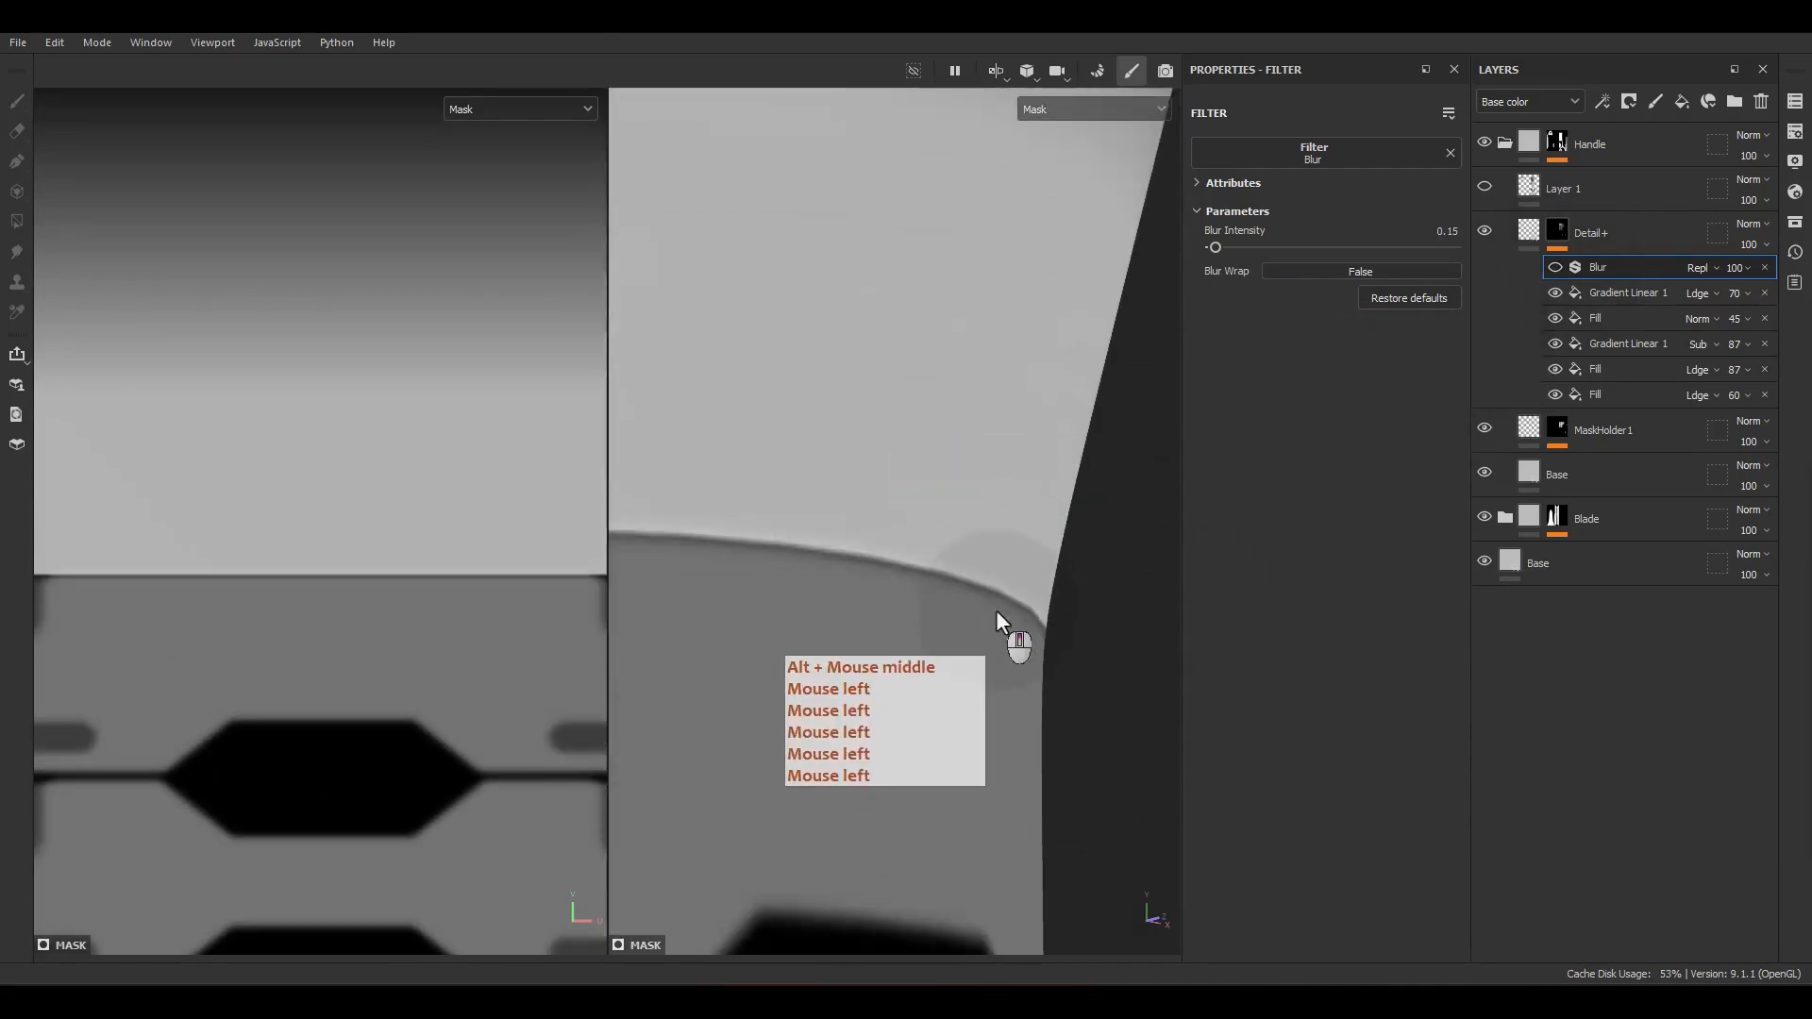
# Step: Turn the Blur filter back on and set its intensity to 0.12
pyautogui.click(1553, 268)
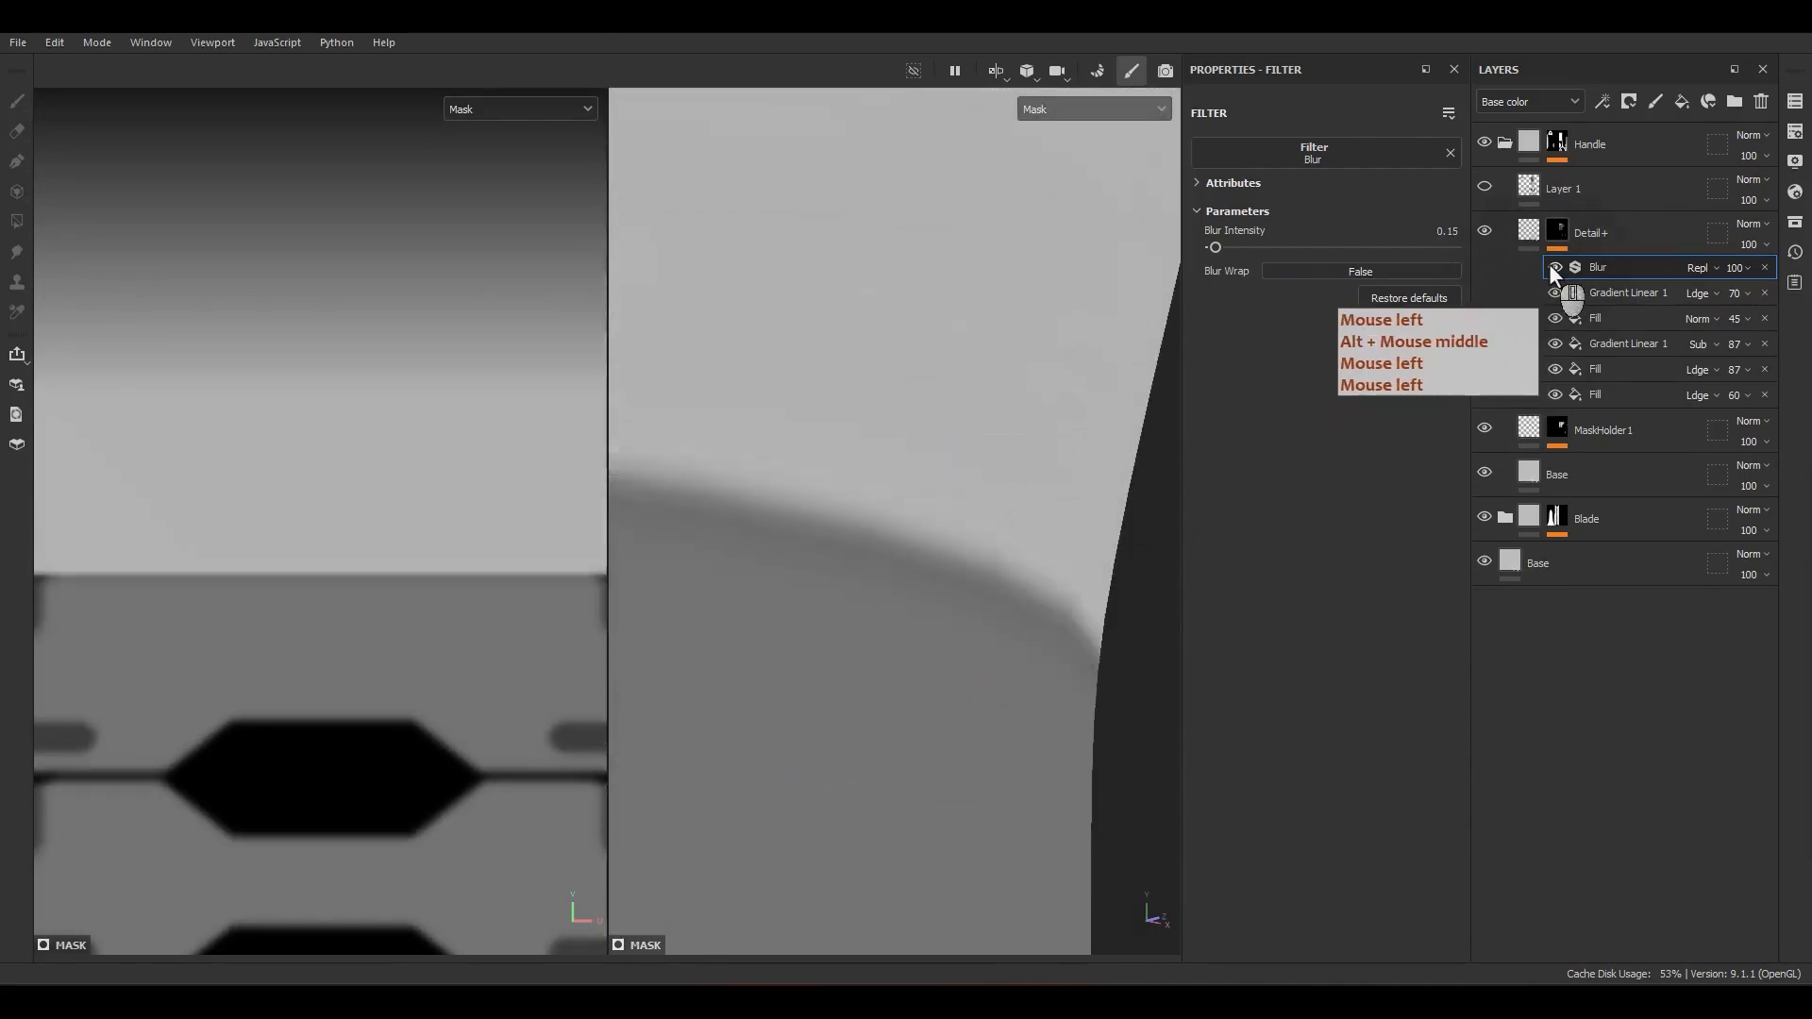
pyautogui.click(1552, 268)
pyautogui.click(1553, 268)
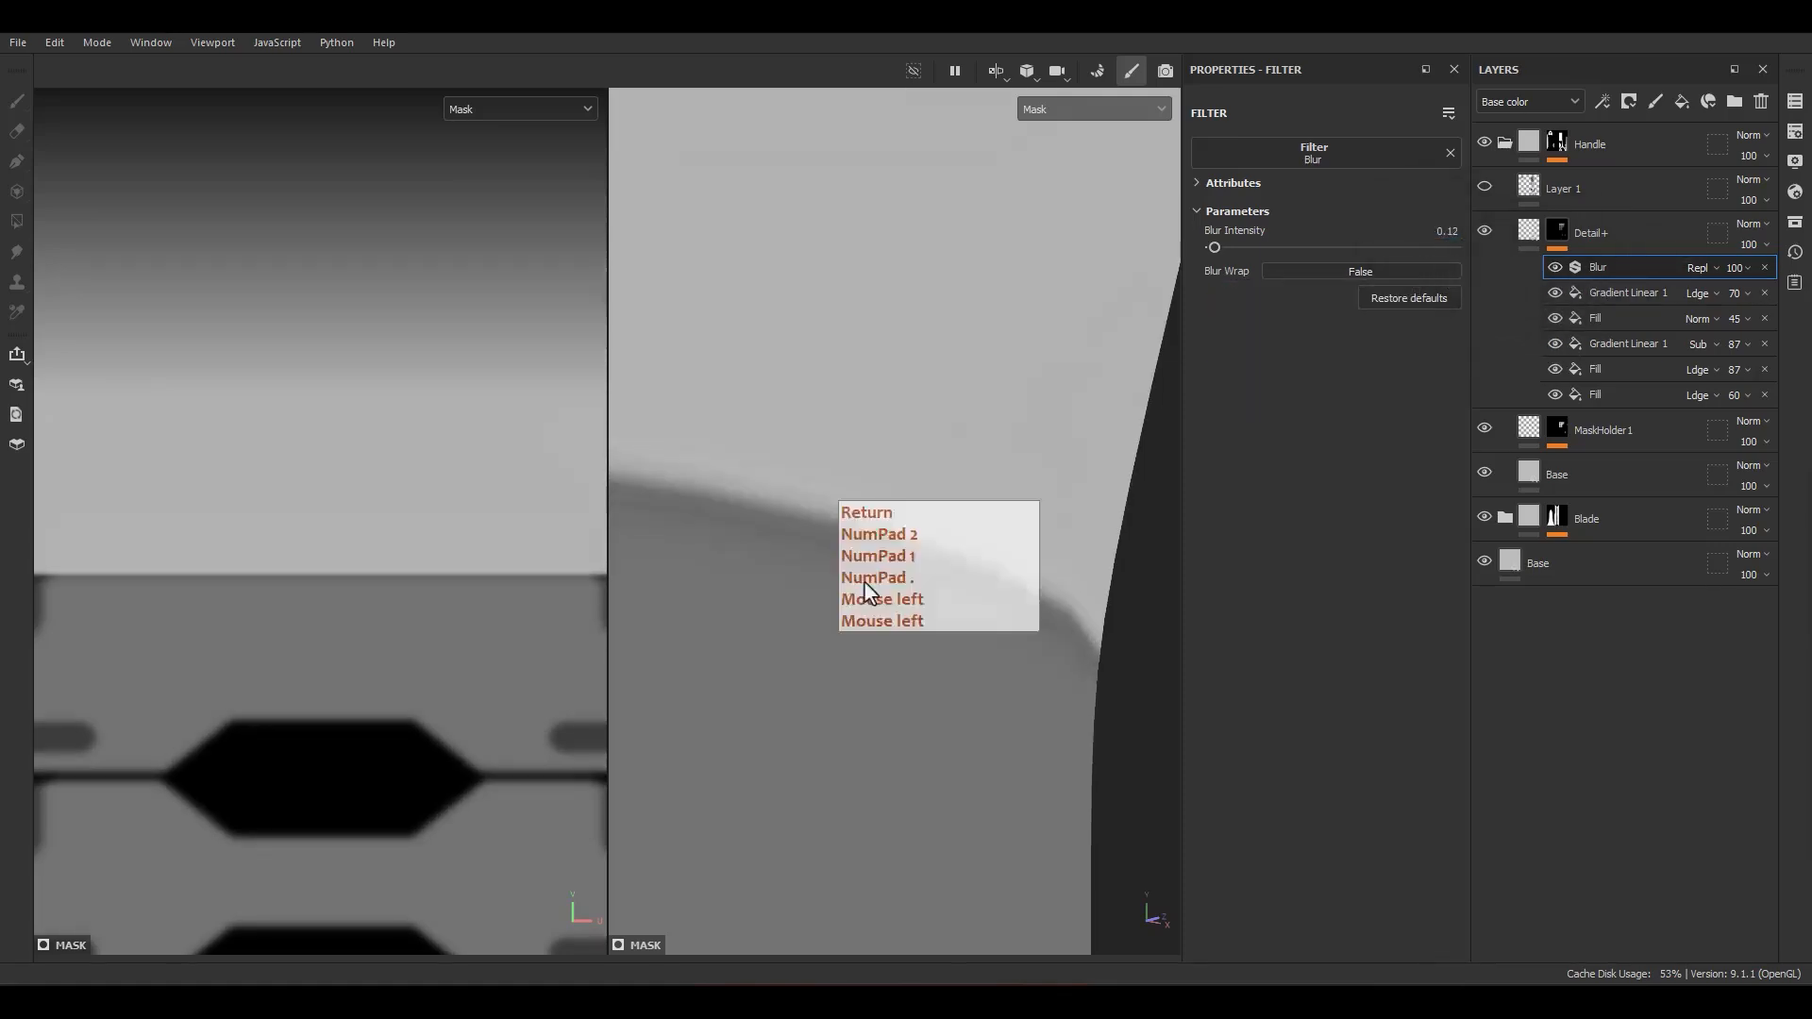
# Step: Return the viewports to the material display and inspect the gradient's height transition on the handle neck above the grip segments
pyautogui.moveTo(864, 580)
pyautogui.keyDown('alt'); pyautogui.mouseDown()
pyautogui.moveTo(802, 666)
pyautogui.moveTo(861, 595)
pyautogui.mouseUp(); pyautogui.keyUp('alt')
pyautogui.keyDown('alt'); pyautogui.moveTo(861, 594); pyautogui.dragTo(930, 330, button='right'); pyautogui.keyUp('alt')
pyautogui.keyDown('alt'); pyautogui.moveTo(930, 330); pyautogui.dragTo(1001, 443, button='right'); pyautogui.keyUp('alt')
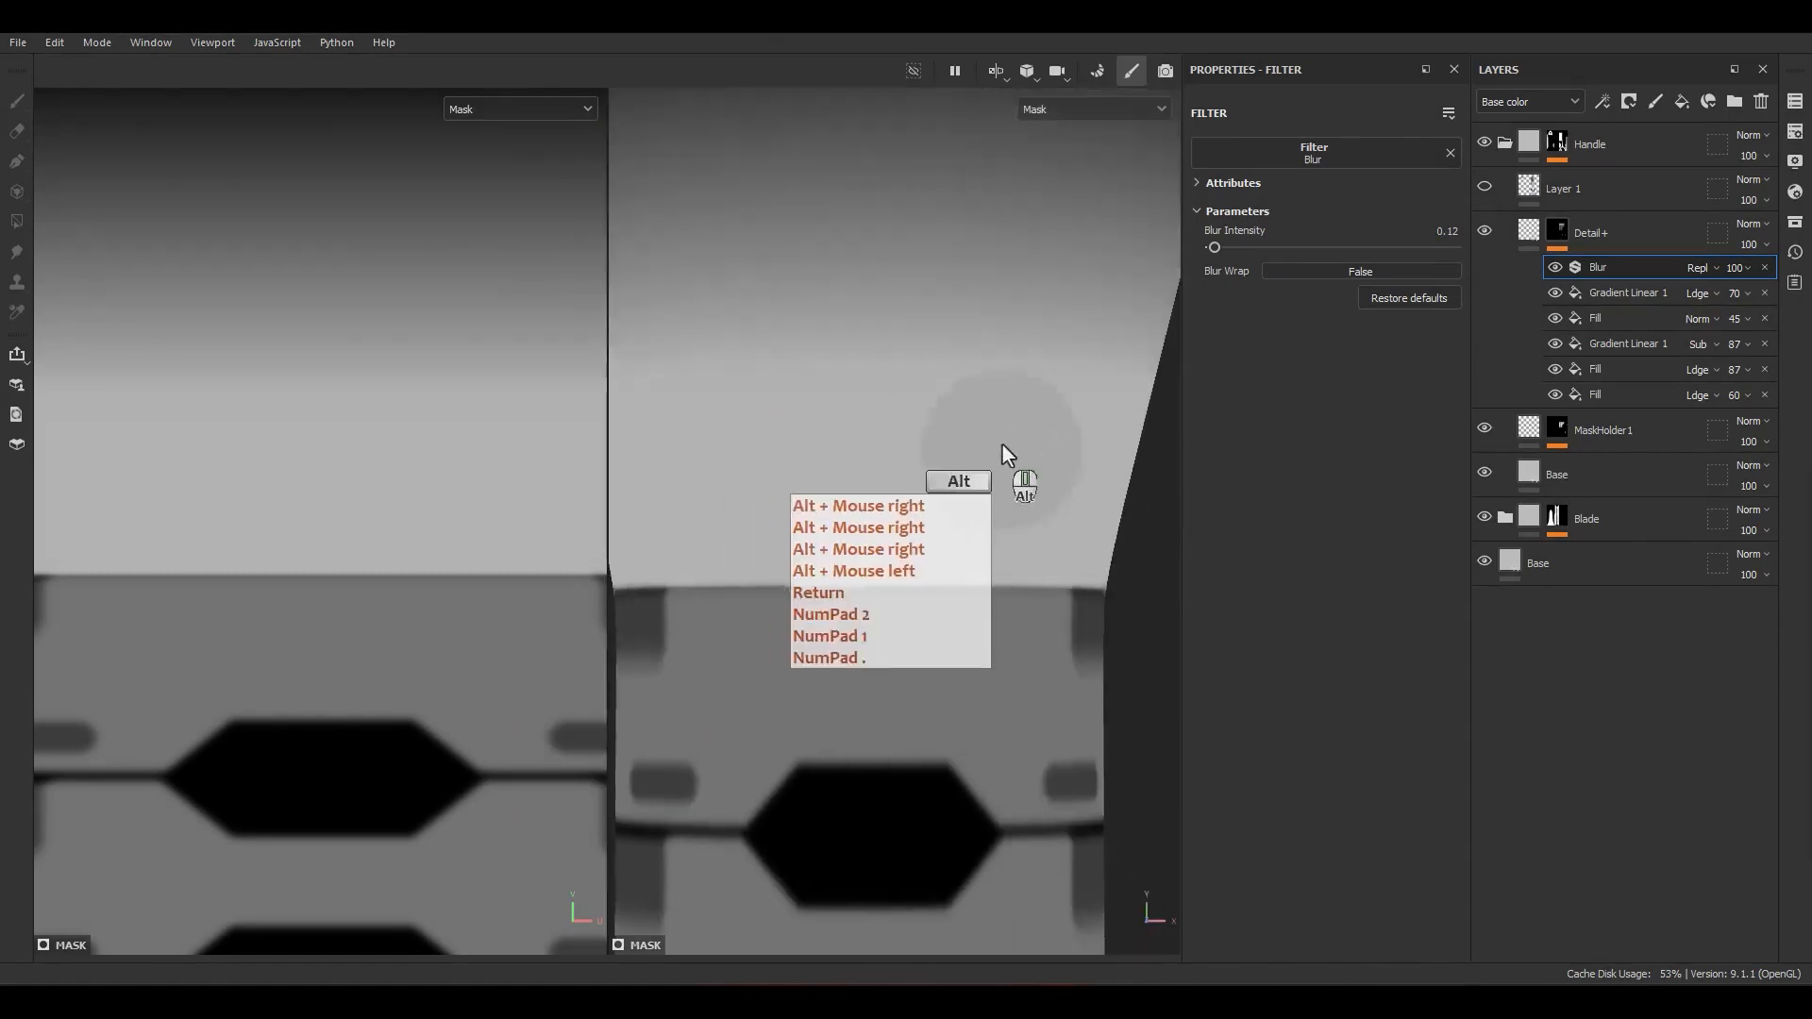
pyautogui.keyDown('alt'); pyautogui.moveTo(1000, 444); pyautogui.dragTo(997, 311, button='middle'); pyautogui.keyUp('alt')
pyautogui.keyDown('alt'); pyautogui.moveTo(997, 311); pyautogui.dragTo(1037, 437); pyautogui.keyUp('alt')
pyautogui.press('m')
pyautogui.keyDown('alt'); pyautogui.moveTo(1038, 439); pyautogui.dragTo(1000, 359, button='middle'); pyautogui.keyUp('alt')
pyautogui.keyDown('alt'); pyautogui.moveTo(1001, 359); pyautogui.dragTo(959, 275, button='right'); pyautogui.keyUp('alt')
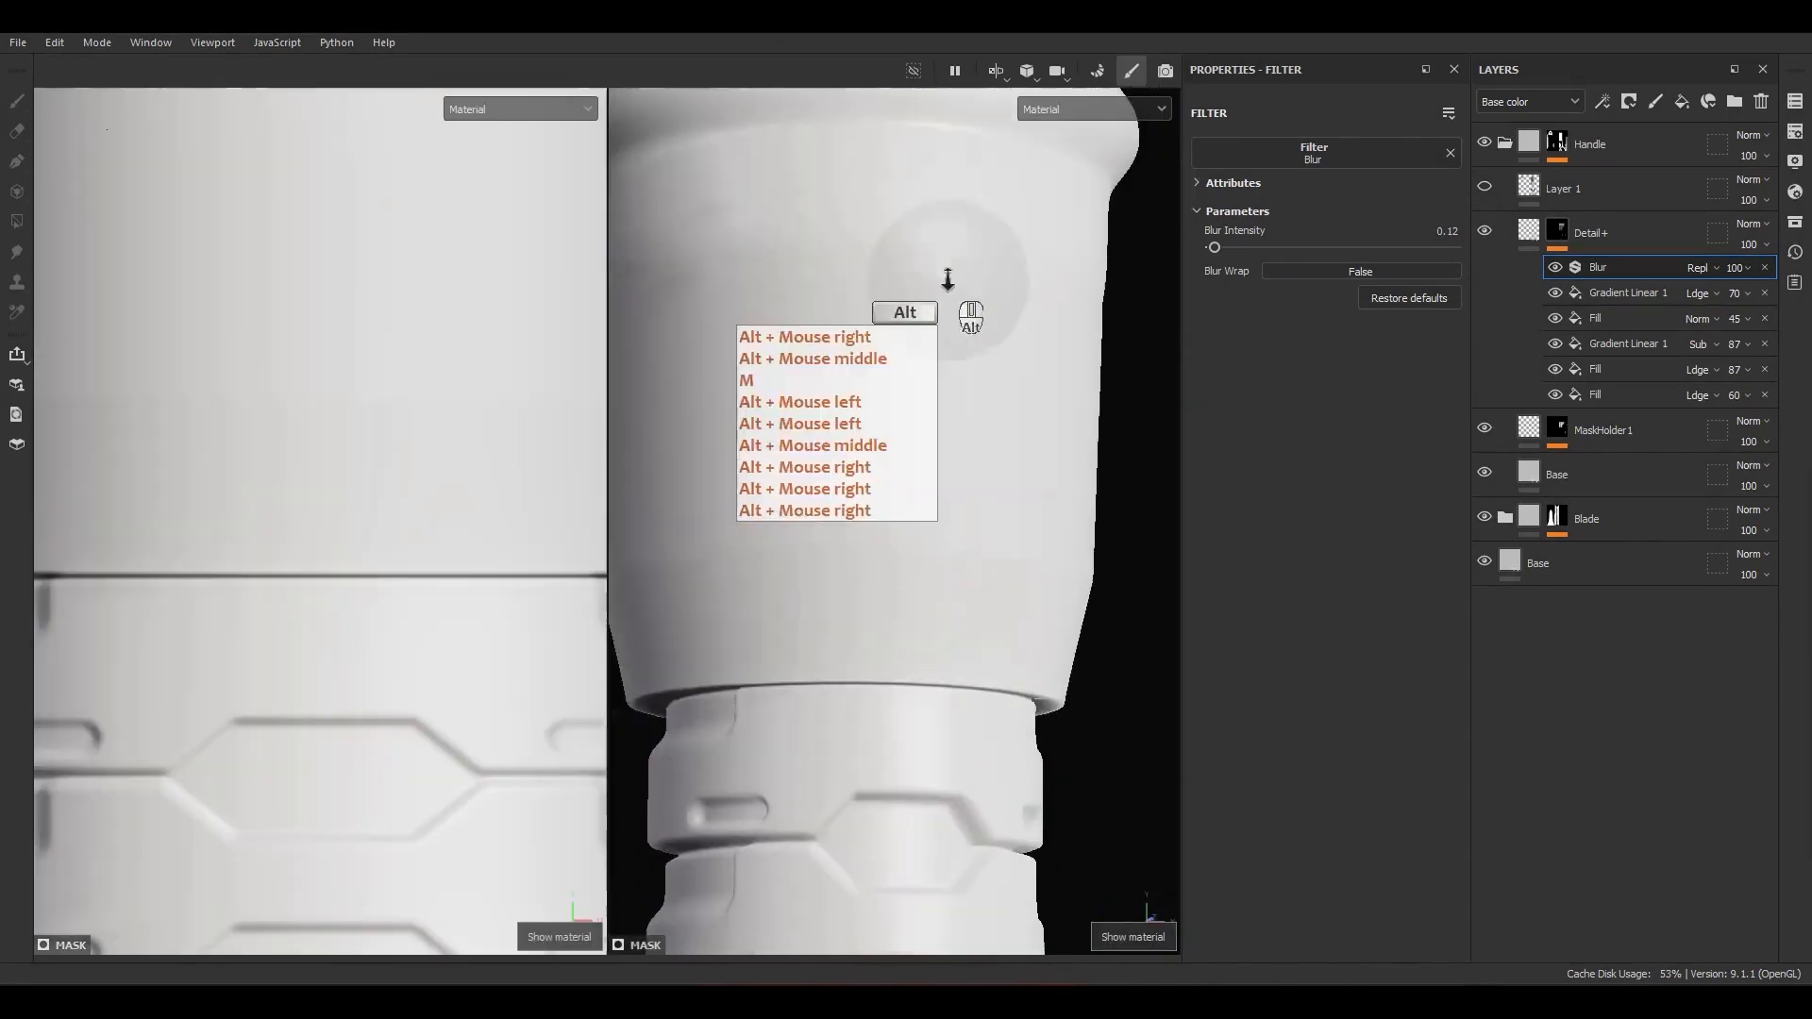
pyautogui.keyDown('alt'); pyautogui.moveTo(959, 275); pyautogui.dragTo(982, 472); pyautogui.keyUp('alt')
pyautogui.keyDown('alt'); pyautogui.moveTo(982, 472); pyautogui.dragTo(901, 42, button='right'); pyautogui.keyUp('alt')
pyautogui.keyDown('alt'); pyautogui.moveTo(935, 208); pyautogui.dragTo(1032, 365); pyautogui.keyUp('alt')
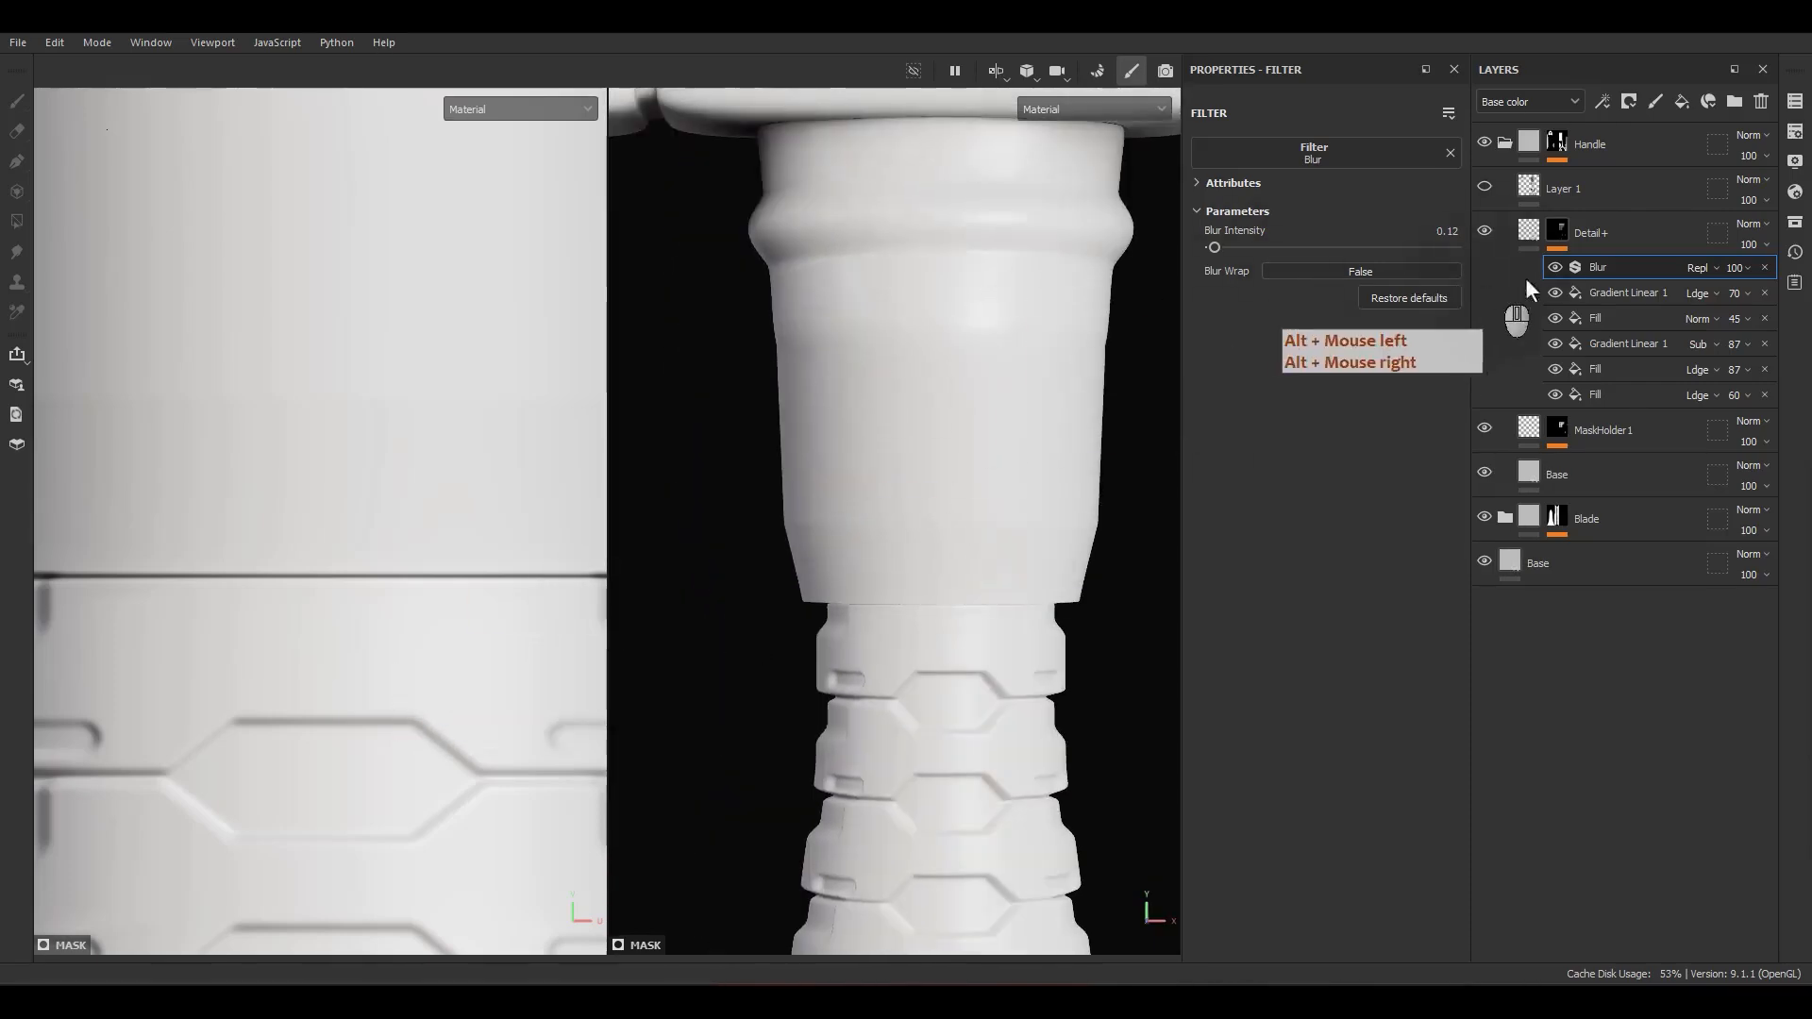
# Step: Resize the uppermost linear gradient vertically to a tiling of about -6.56, spanning the handle neck from the first grip segment to the collar
pyautogui.click(1608, 293)
pyautogui.scroll(-5, 281, 606)
pyautogui.keyDown('alt'); pyautogui.moveTo(303, 442); pyautogui.dragTo(322, 563, button='middle'); pyautogui.keyUp('alt')
pyautogui.scroll(2, 327, 504)
pyautogui.moveTo(305, 448); pyautogui.dragTo(305, 356)
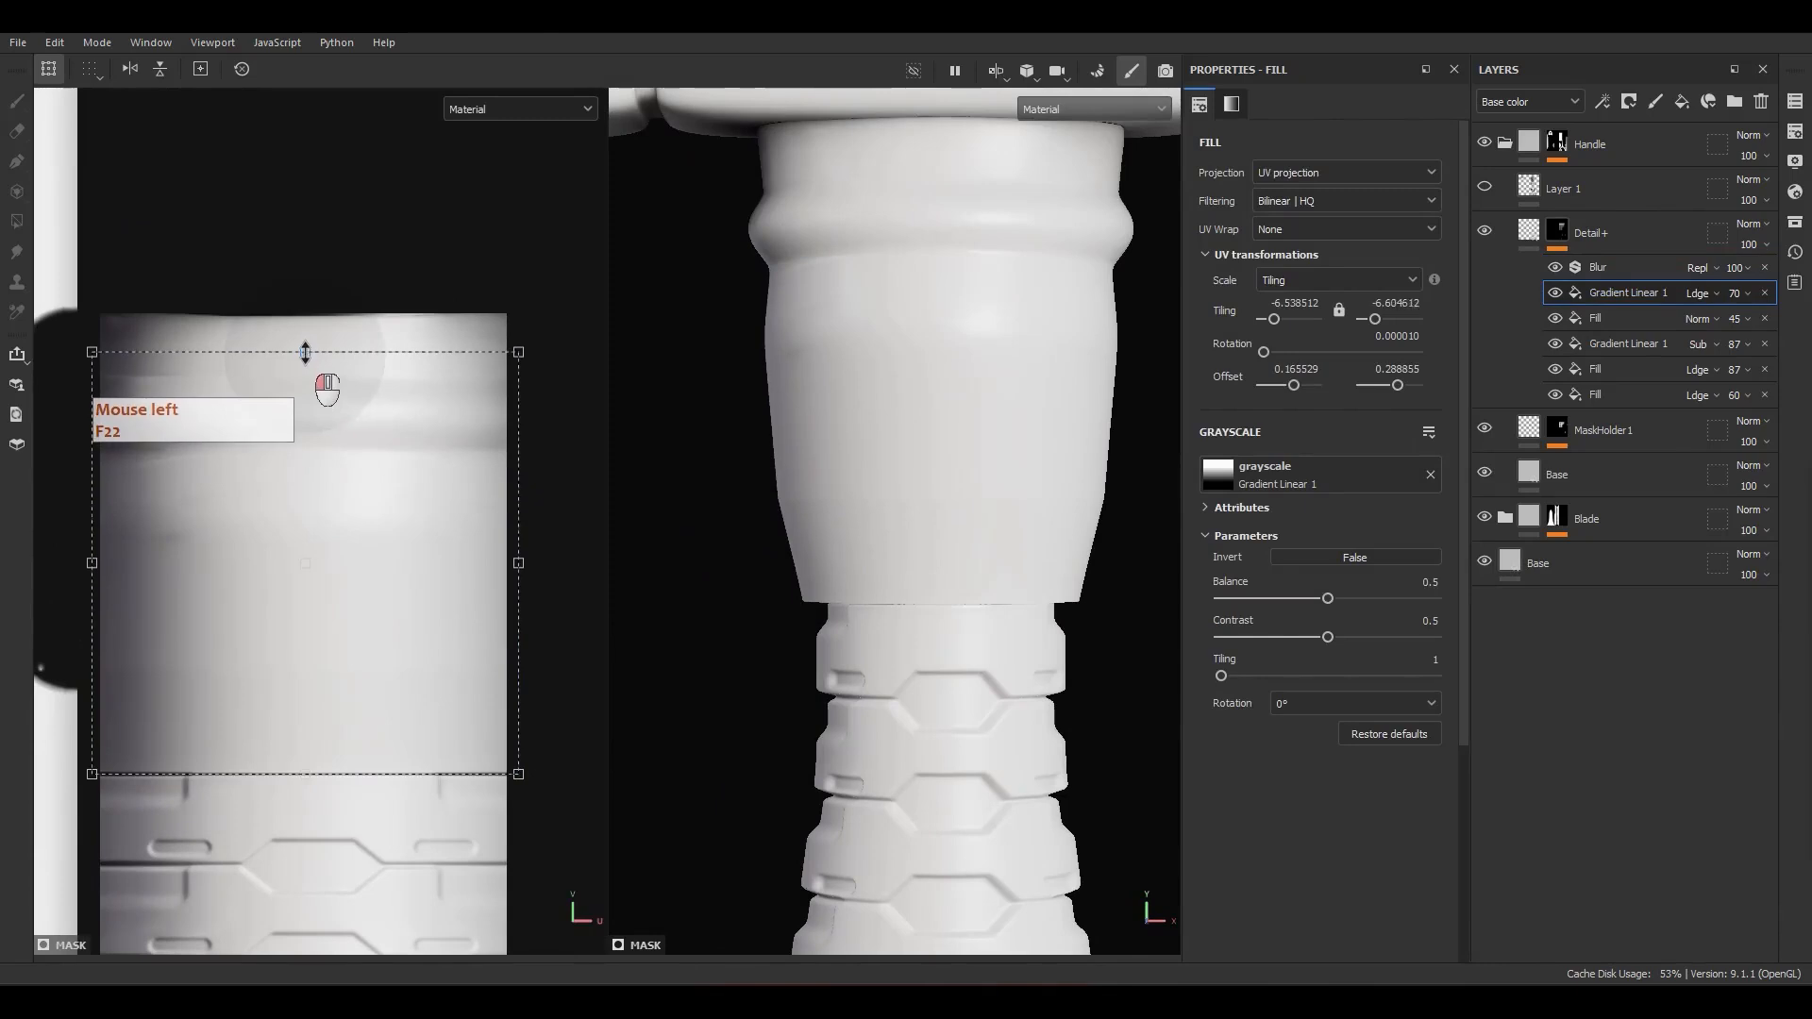
pyautogui.scroll(-6, 1019, 465)
pyautogui.keyDown('alt'); pyautogui.moveTo(1013, 483); pyautogui.dragTo(984, 483); pyautogui.keyUp('alt')
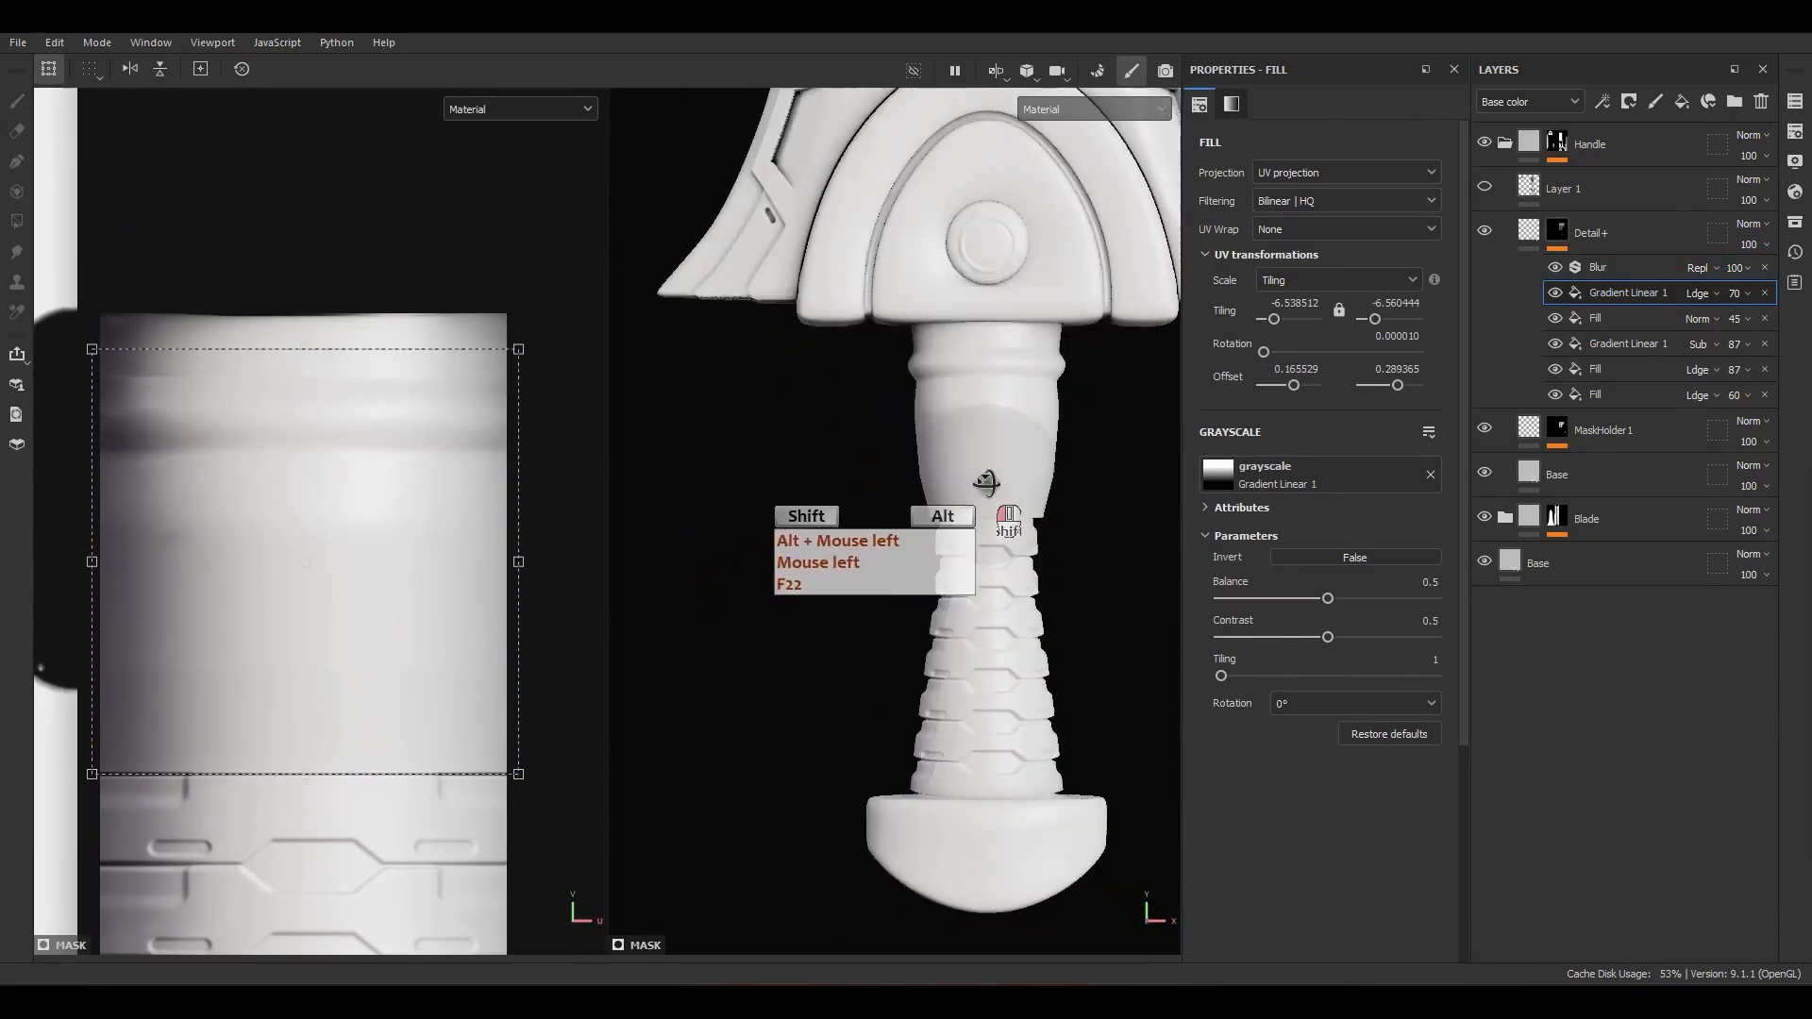
# Step: Add a fill above the uppermost linear gradient in the Detail+ mask and set its blend mode to Linear dodge (Add)
pyautogui.rightClick(1648, 292)
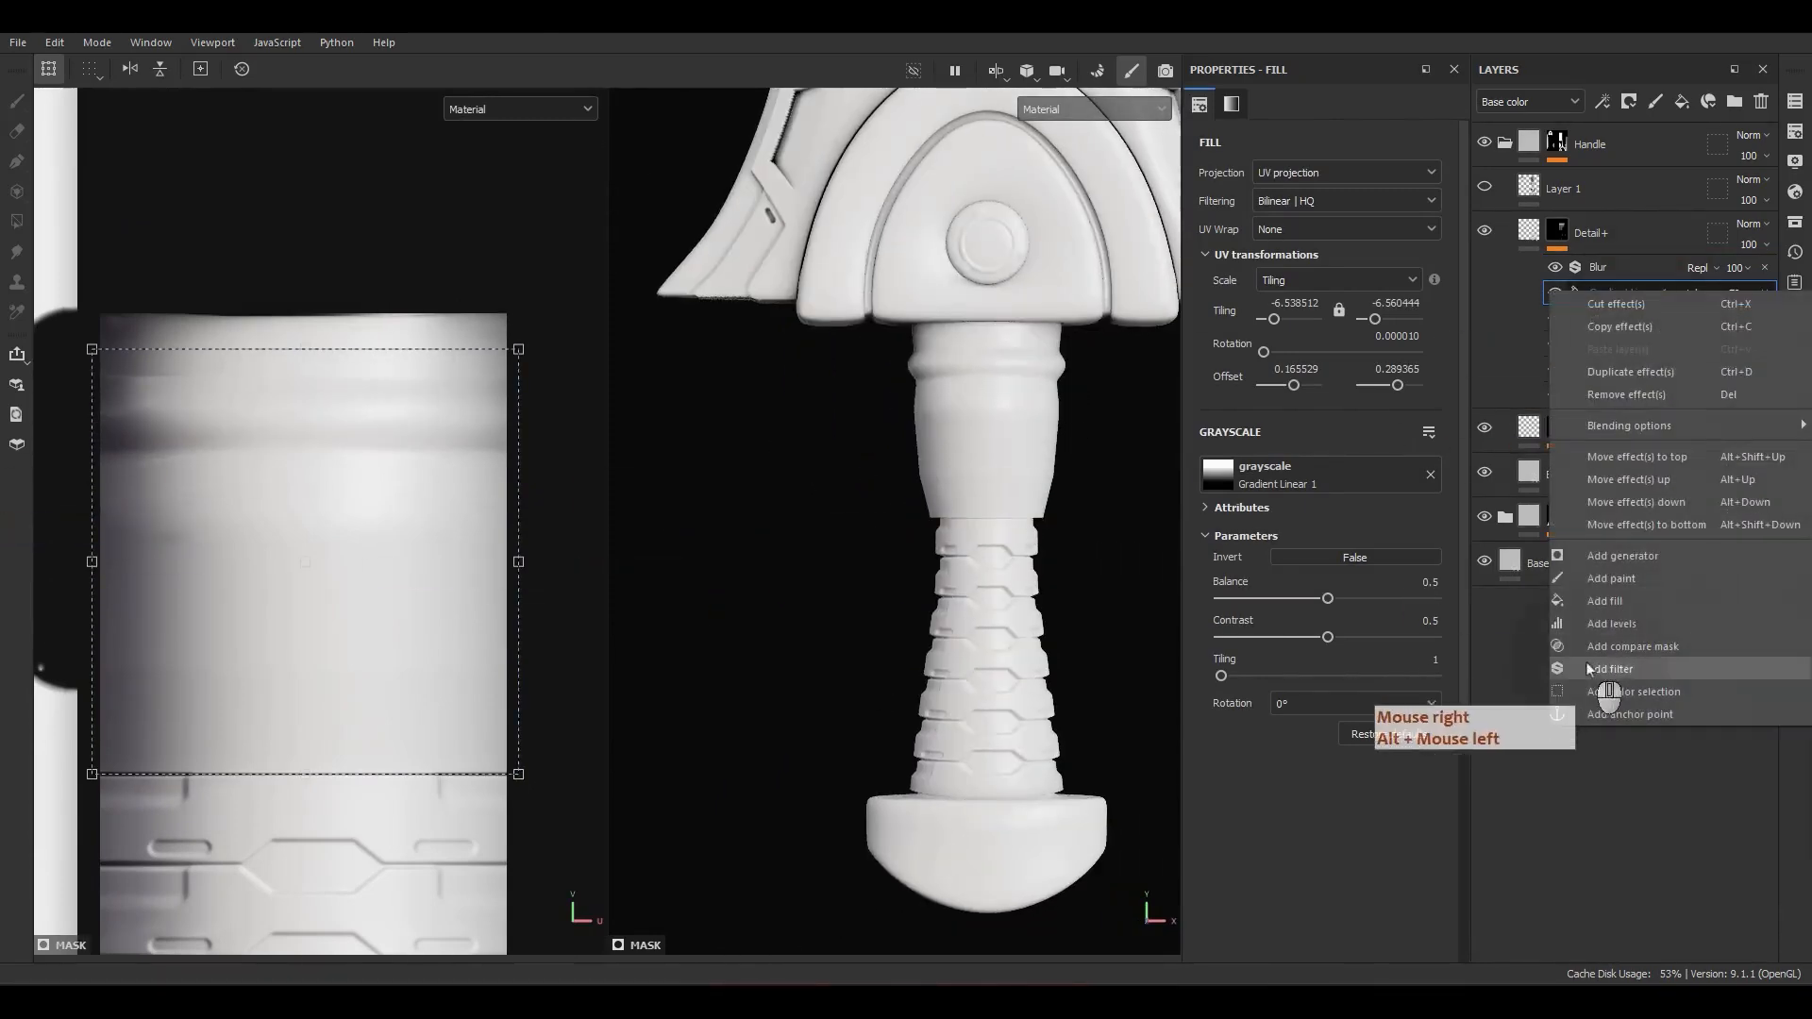
pyautogui.click(1616, 612)
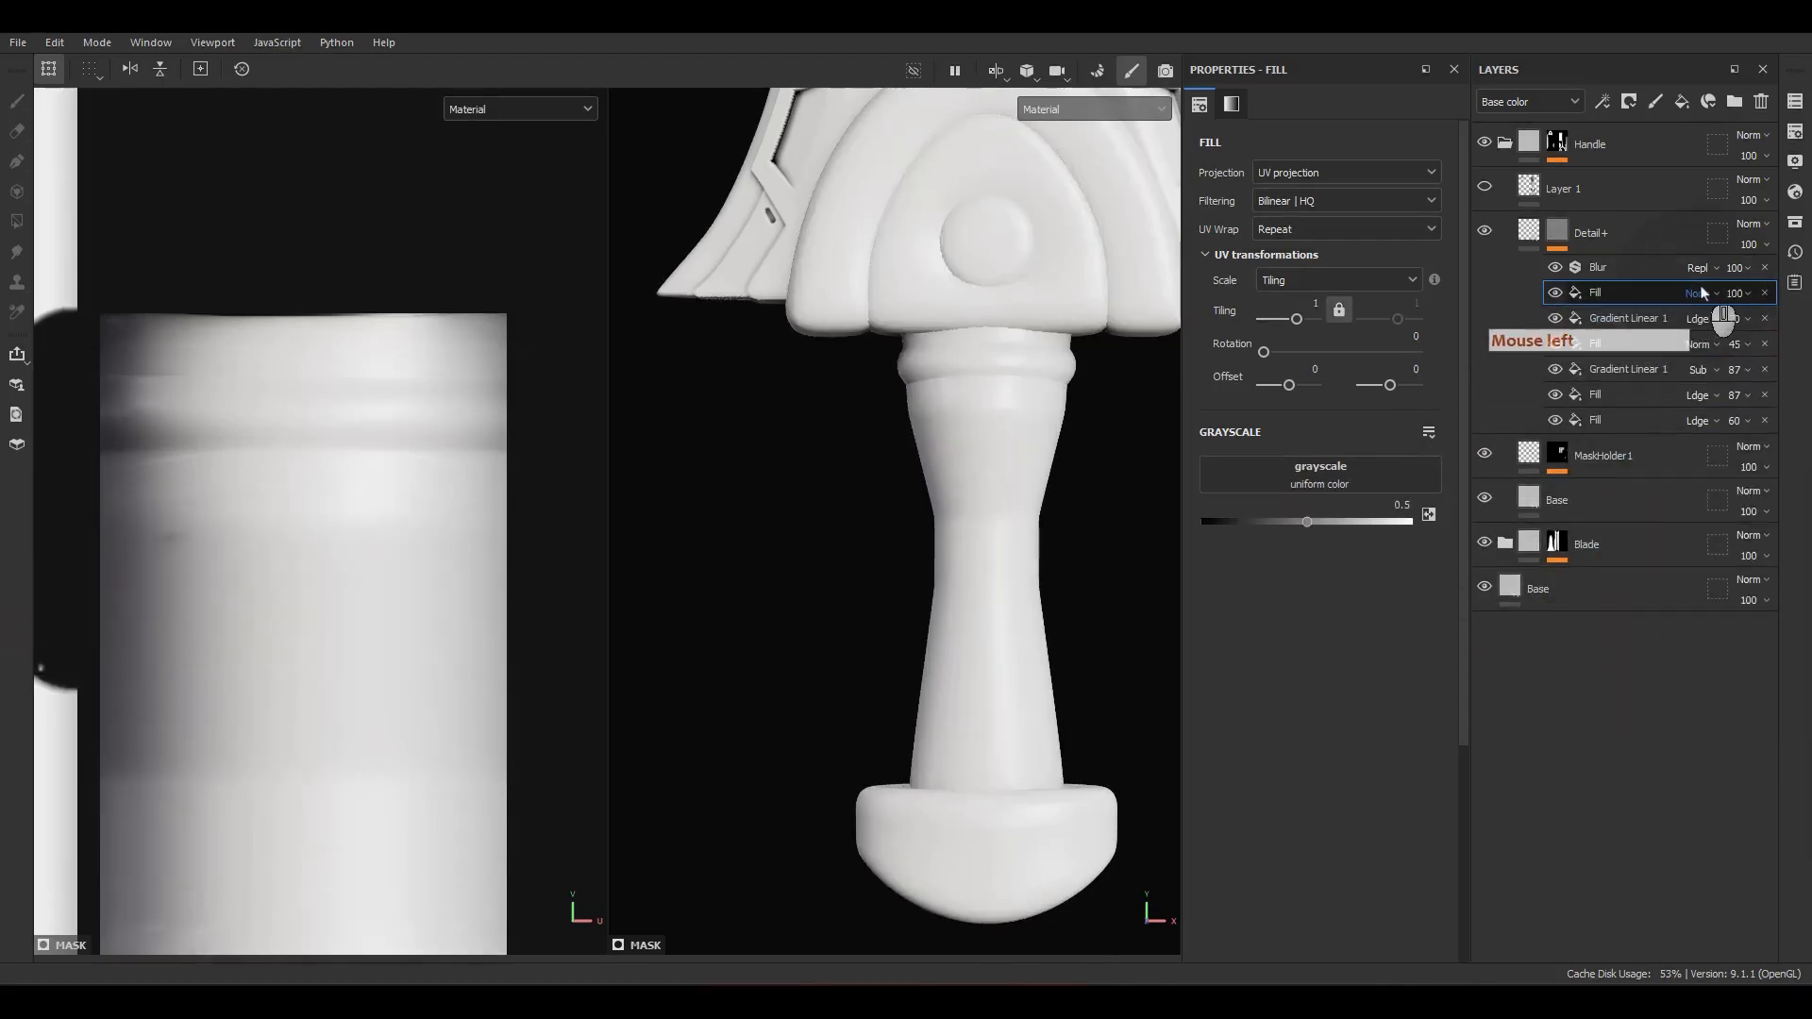
pyautogui.click(1705, 294)
pyautogui.click(1741, 486)
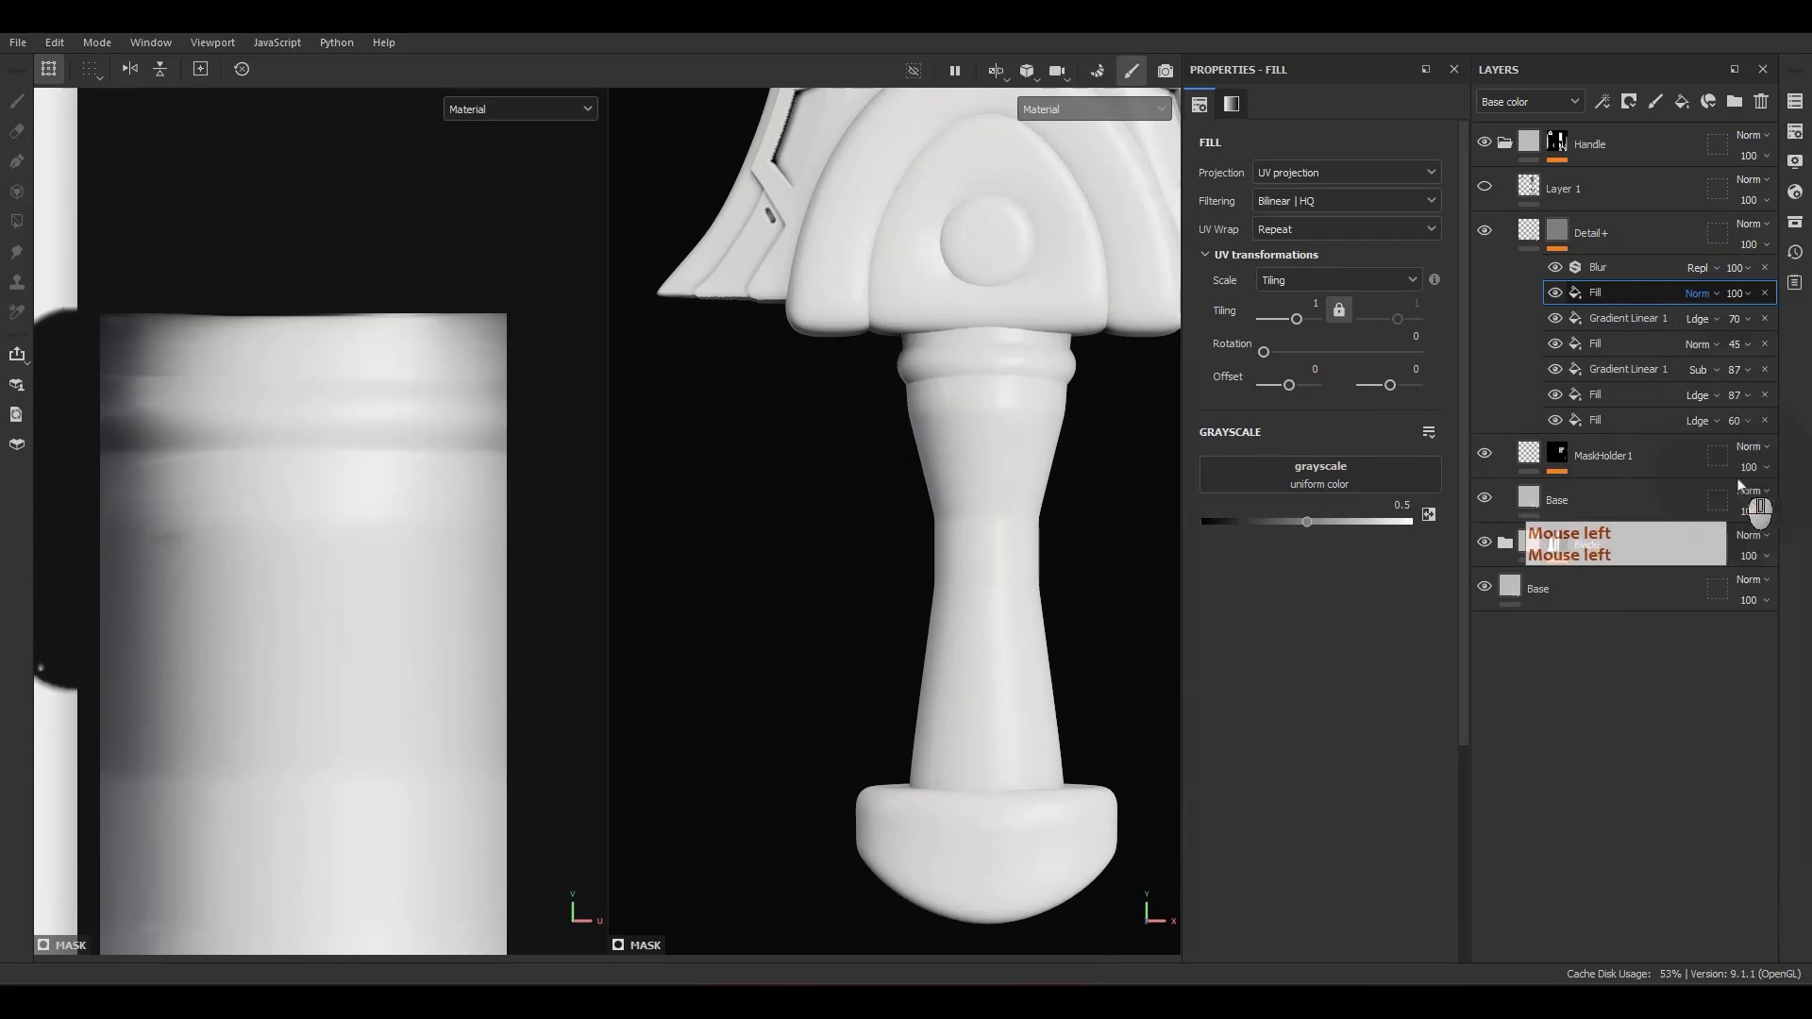
# Step: Assign Alpha_10 as the new fill's grayscale and set its UV wrap to None
pyautogui.click(1795, 221)
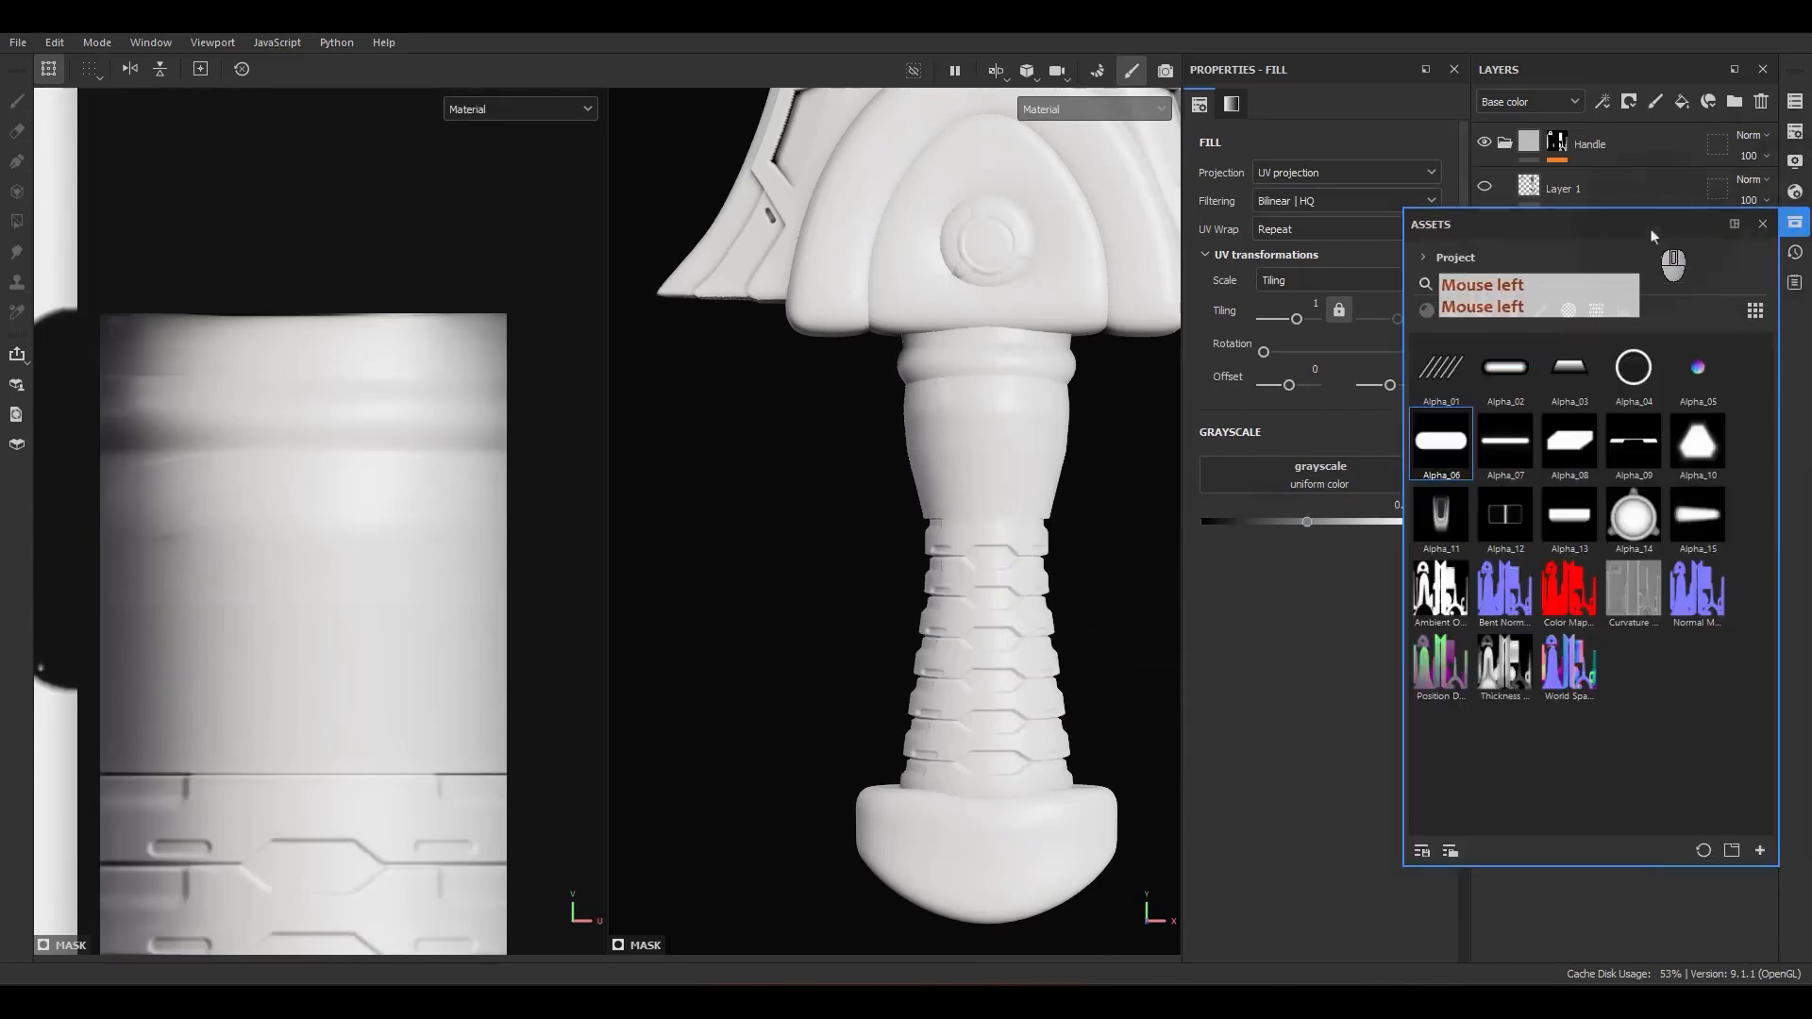
pyautogui.moveTo(1653, 235); pyautogui.dragTo(916, 260)
pyautogui.moveTo(962, 488); pyautogui.dragTo(1227, 475)
pyautogui.click(1291, 229)
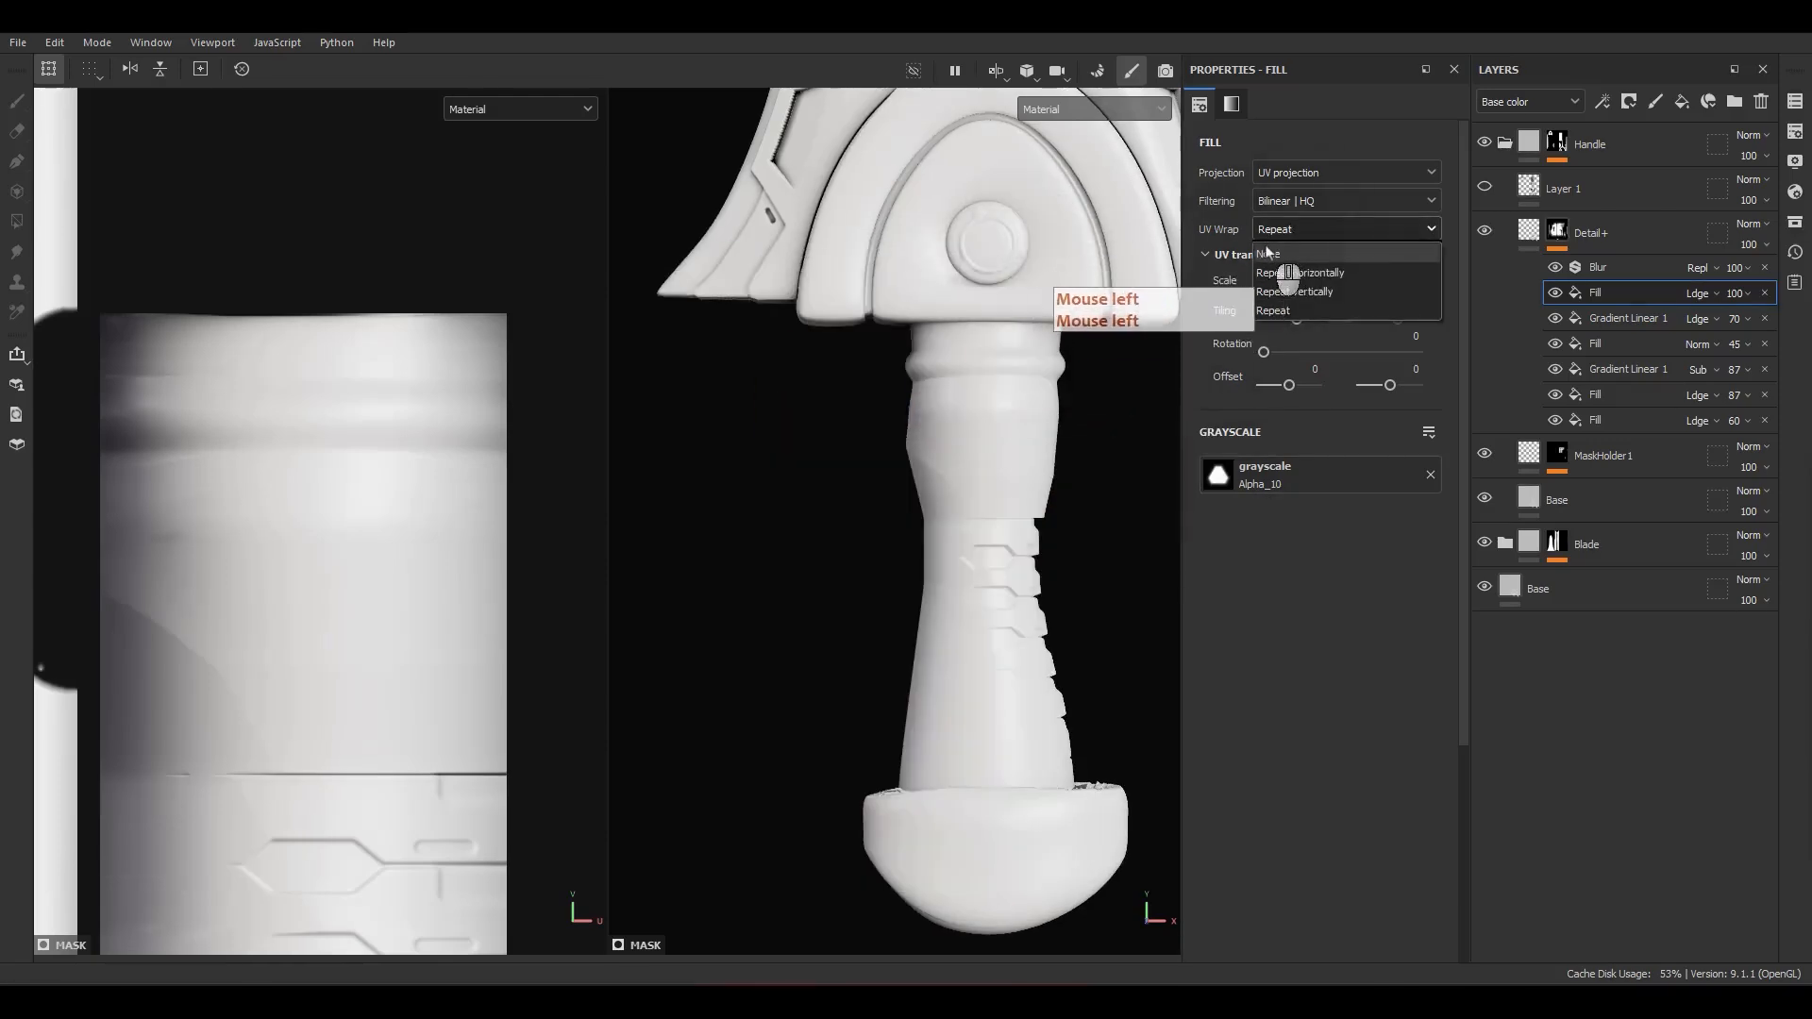
pyautogui.click(1268, 253)
# Step: Scale the Alpha_10 fill uniformly to a tiling of about -10.09 and place it over the left edge of the handle neck's UV island
pyautogui.scroll(-3, 812, 472)
pyautogui.scroll(-7, 279, 554)
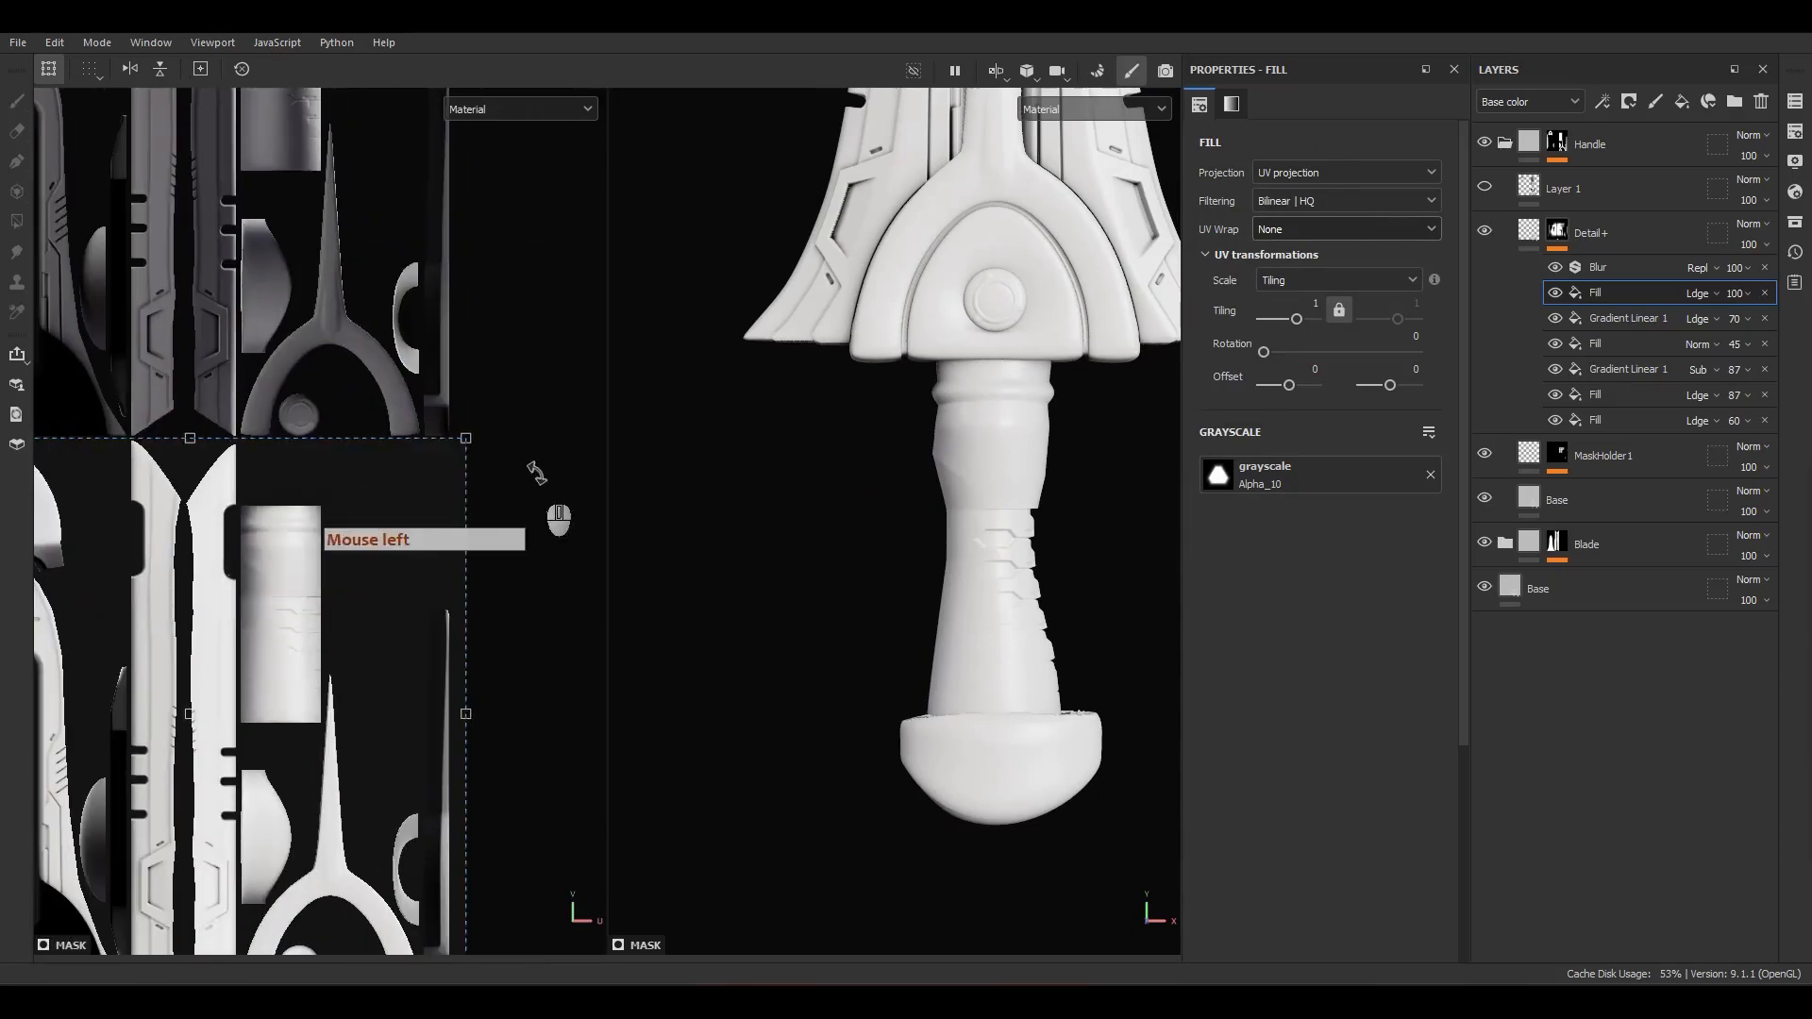
pyautogui.keyDown('ctrl'); pyautogui.keyDown('shift'); pyautogui.moveTo(463, 439); pyautogui.dragTo(92, 360); pyautogui.keyUp('shift'); pyautogui.keyUp('ctrl')
pyautogui.scroll(3, 230, 733)
pyautogui.scroll(3, 322, 462)
pyautogui.keyDown('ctrl'); pyautogui.keyDown('shift'); pyautogui.moveTo(398, 257); pyautogui.dragTo(209, 483); pyautogui.keyUp('shift'); pyautogui.keyUp('ctrl')
pyautogui.scroll(3, 240, 445)
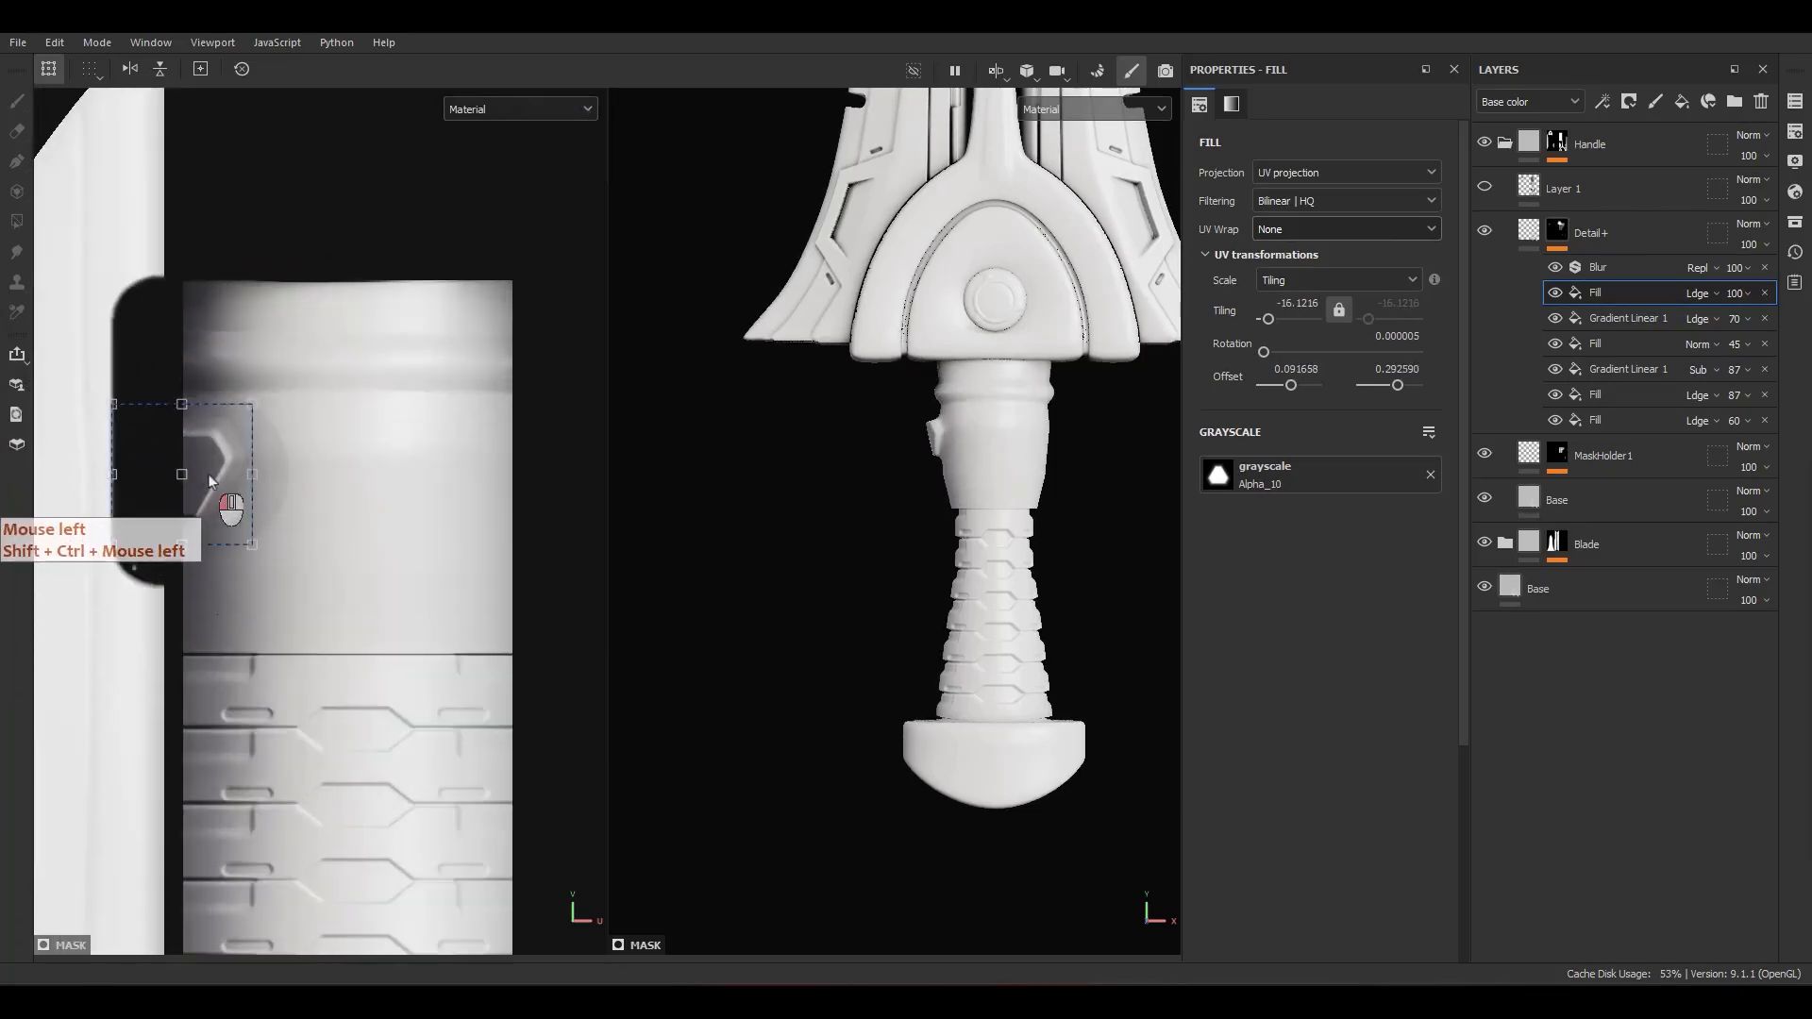
pyautogui.keyDown('ctrl'); pyautogui.keyDown('shift'); pyautogui.moveTo(253, 544); pyautogui.dragTo(292, 580); pyautogui.keyUp('shift'); pyautogui.keyUp('ctrl')
pyautogui.moveTo(251, 542); pyautogui.dragTo(245, 572)
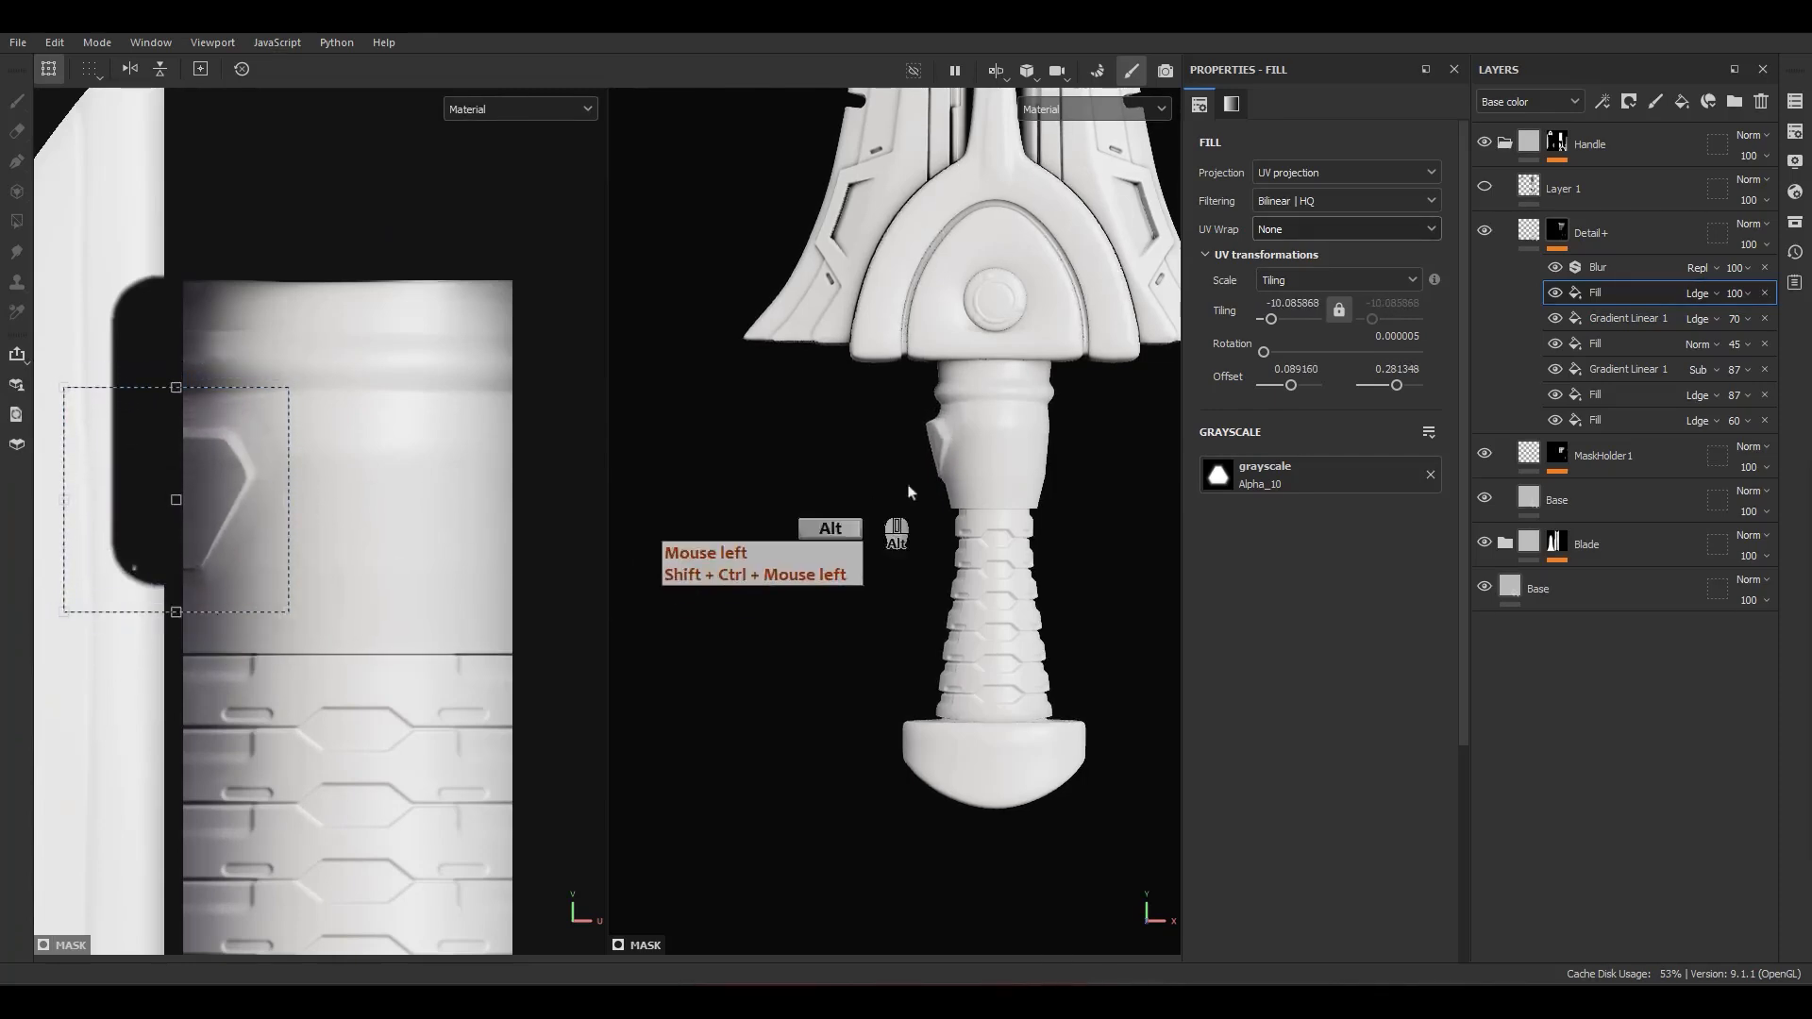
# Step: Center the Alpha_10 shape on the neck's UV seam and stretch it vertically to a tiling of about -8.16
pyautogui.keyDown('alt'); pyautogui.moveTo(1048, 439); pyautogui.dragTo(1128, 474); pyautogui.keyUp('alt')
pyautogui.scroll(8, 972, 441)
pyautogui.keyDown('alt'); pyautogui.moveTo(938, 486); pyautogui.dragTo(1027, 472); pyautogui.keyUp('alt')
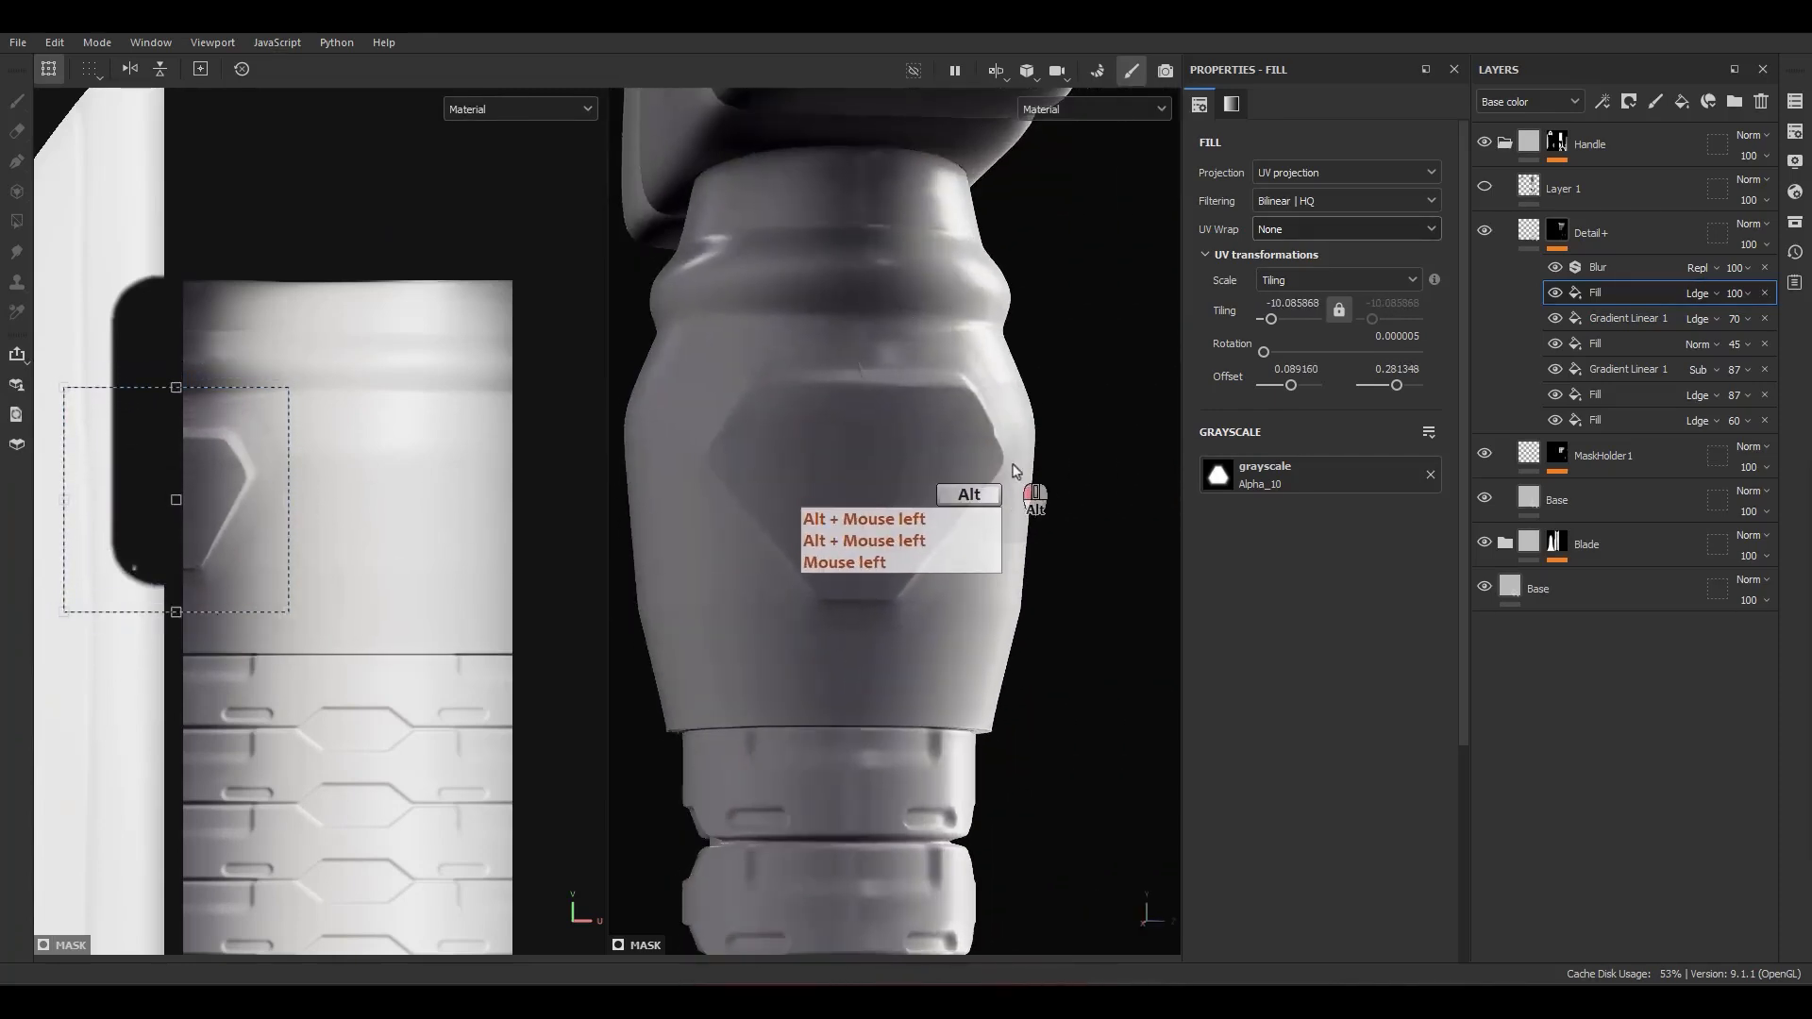
pyautogui.moveTo(242, 561)
pyautogui.mouseDown()
pyautogui.moveTo(255, 550)
pyautogui.moveTo(252, 570)
pyautogui.moveTo(235, 567)
pyautogui.moveTo(246, 551)
pyautogui.mouseUp()
pyautogui.moveTo(177, 618); pyautogui.dragTo(177, 651)
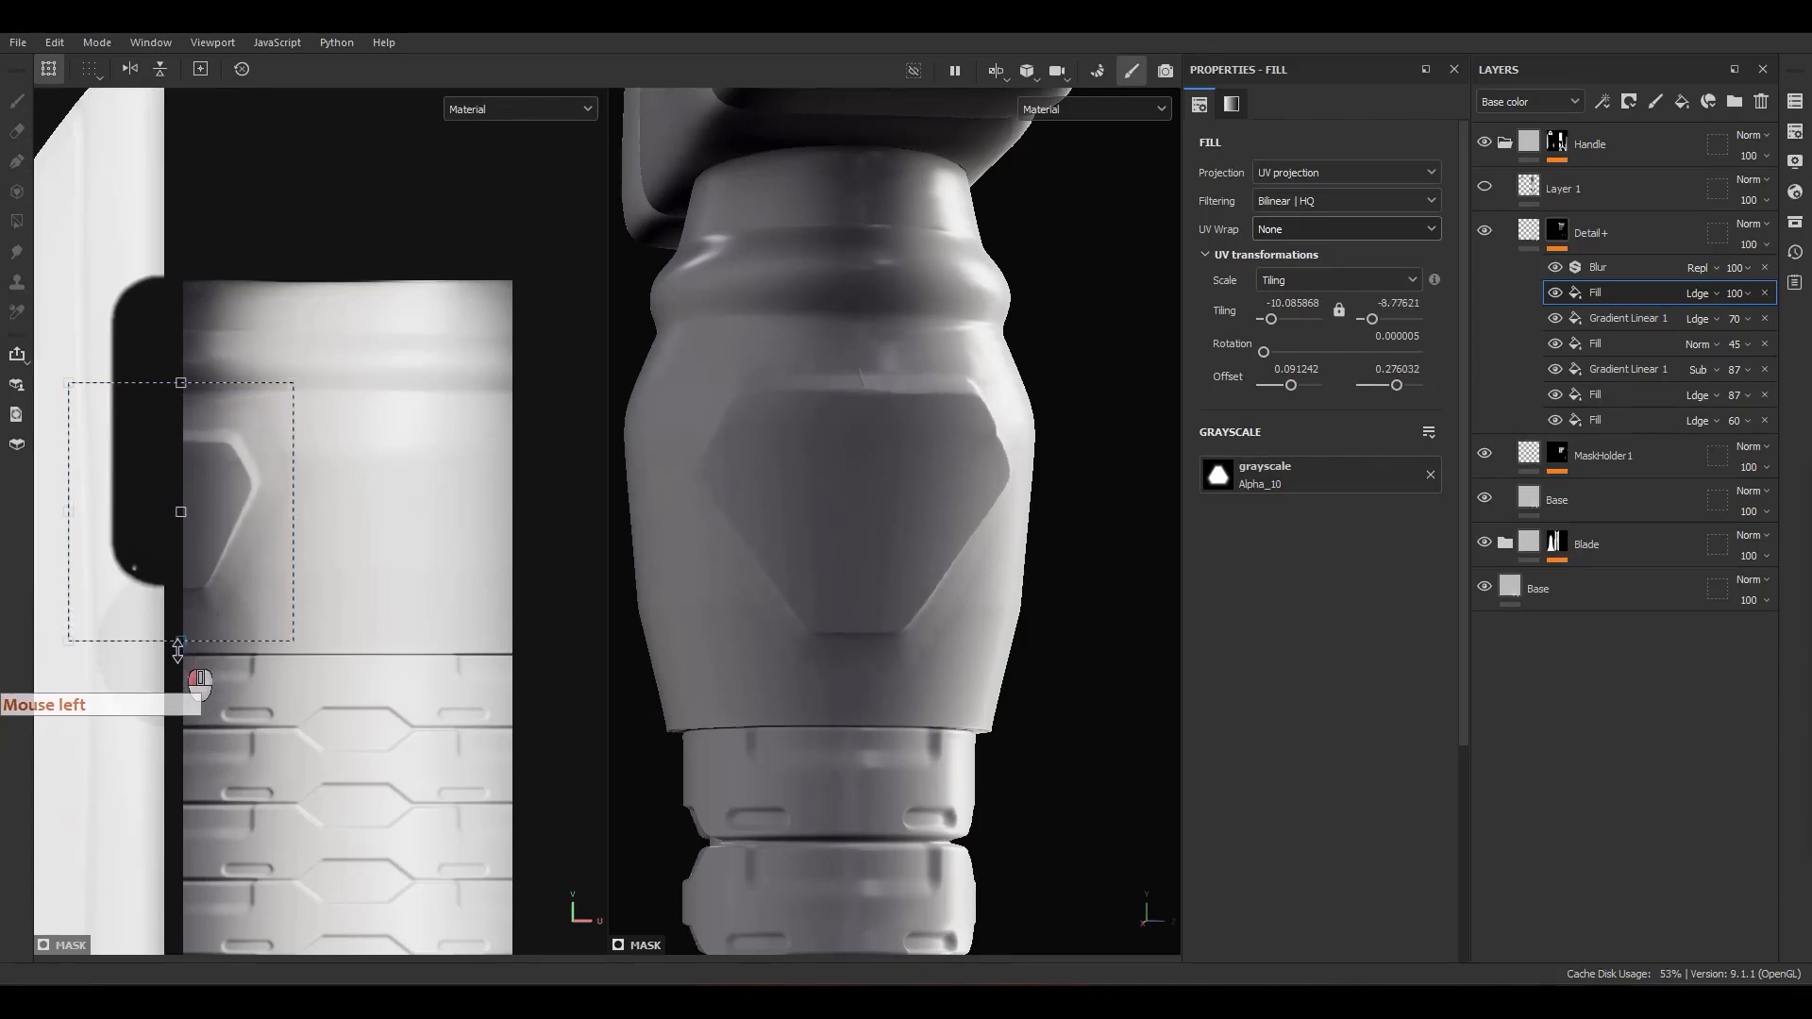
pyautogui.keyDown('alt'); pyautogui.moveTo(870, 616); pyautogui.dragTo(727, 661); pyautogui.keyUp('alt')
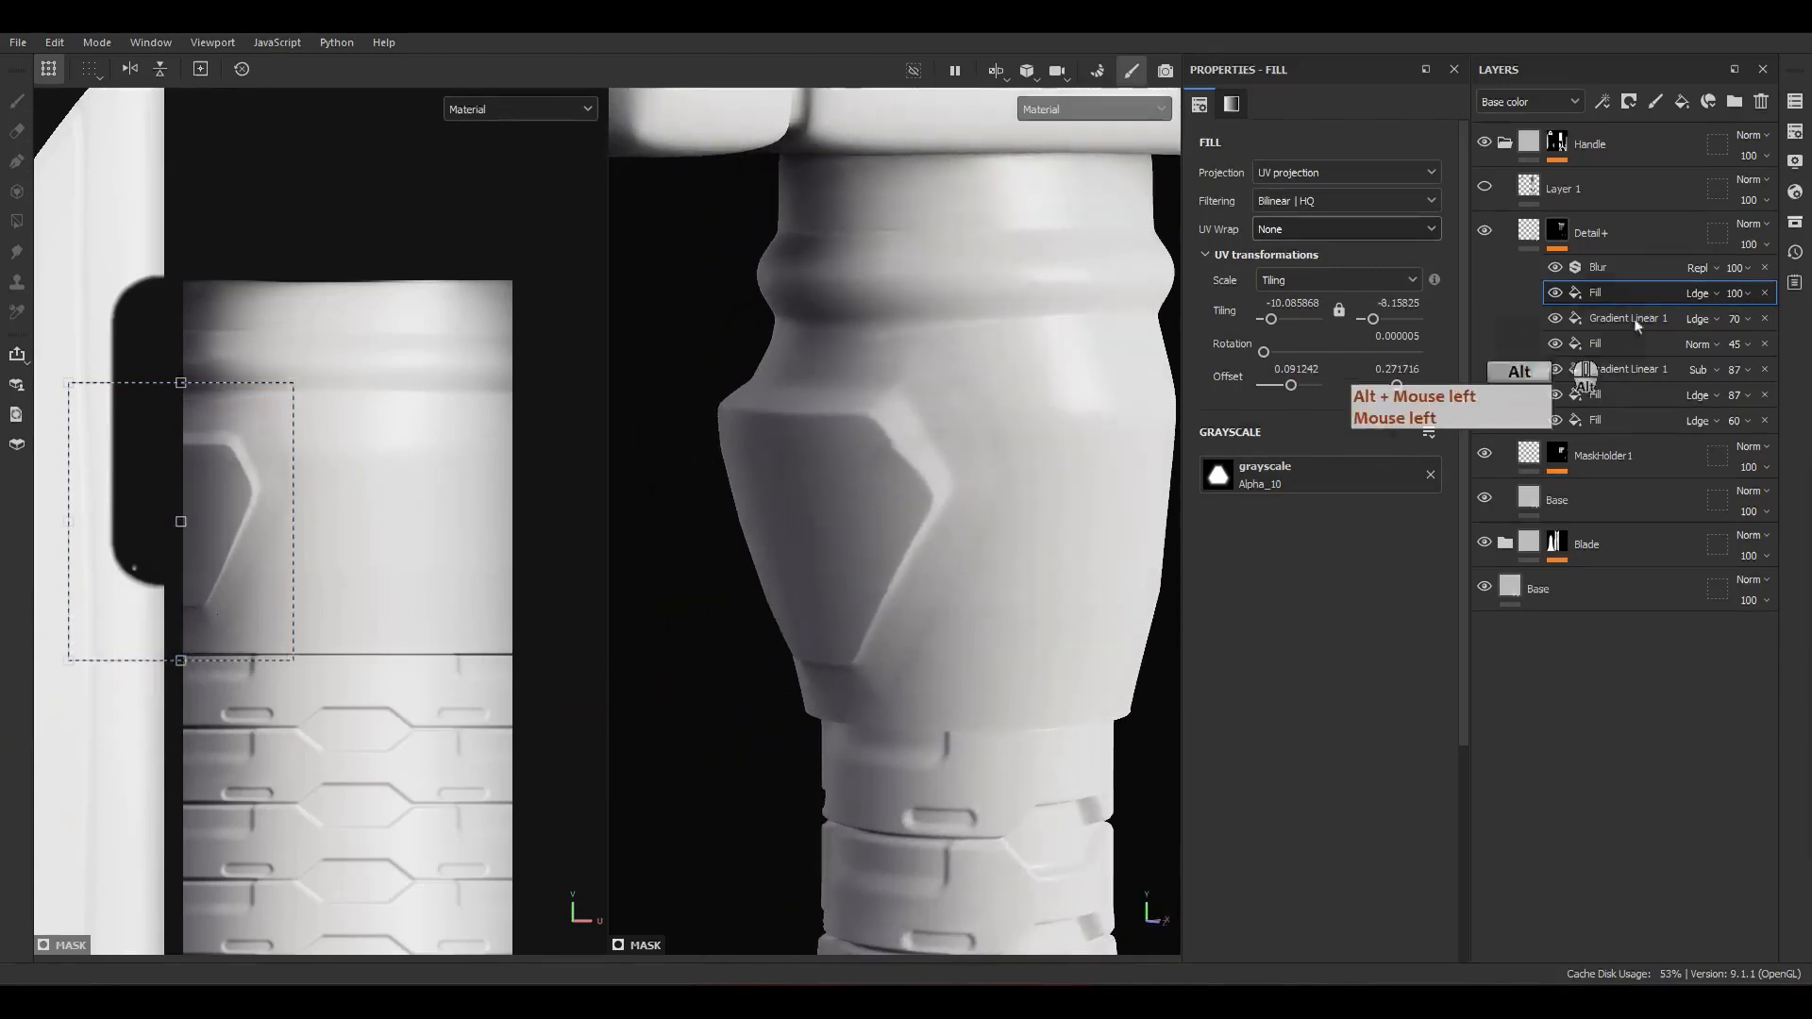
# Step: Duplicate the Alpha_10 fill in the Detail+ mask
pyautogui.click(1546, 269)
pyautogui.keyDown('alt'); pyautogui.moveTo(917, 467); pyautogui.dragTo(879, 531); pyautogui.keyUp('alt')
pyautogui.scroll(-3, 879, 531)
pyautogui.keyDown('alt'); pyautogui.moveTo(991, 564); pyautogui.dragTo(897, 563, button='middle'); pyautogui.keyUp('alt')
pyautogui.keyDown('alt'); pyautogui.moveTo(898, 562); pyautogui.dragTo(923, 559); pyautogui.keyUp('alt')
pyautogui.click(1614, 296)
pyautogui.hotkey('ctrl', 'd')
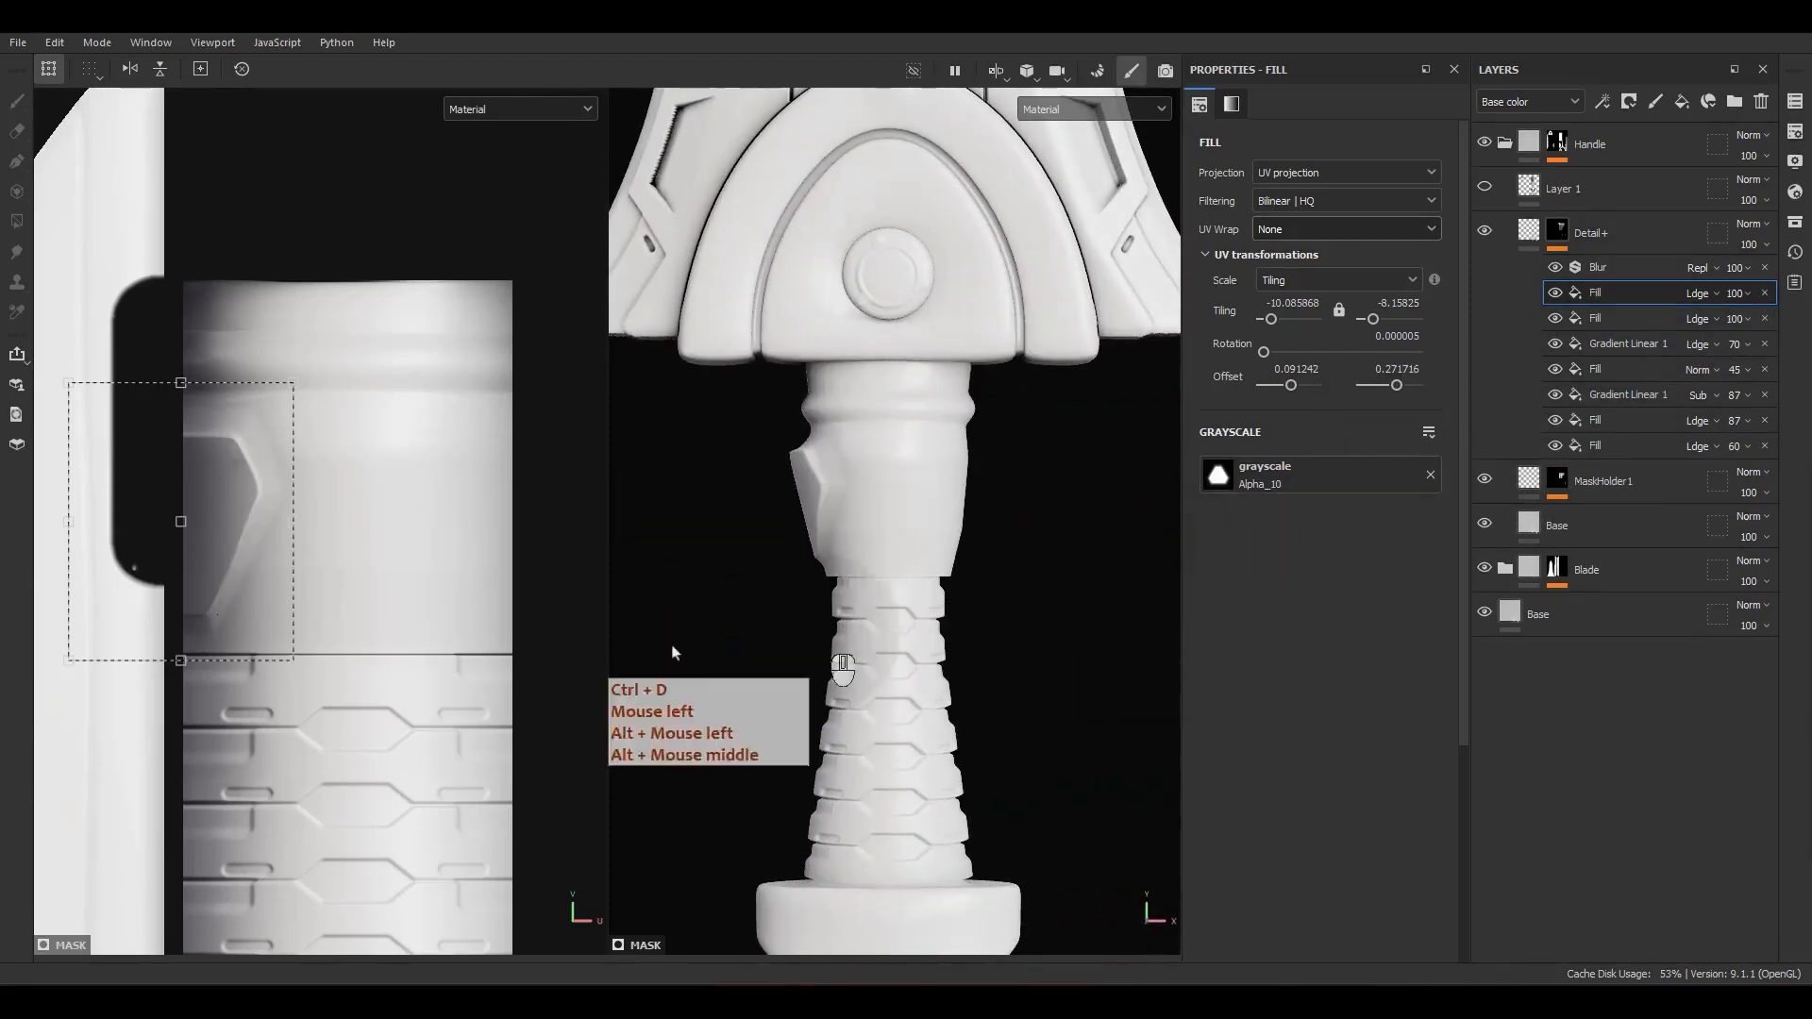
# Step: Try the Signed addition (AddSub) blend mode on the lower Alpha_10 fill
pyautogui.scroll(-2, 349, 510)
pyautogui.click(1699, 318)
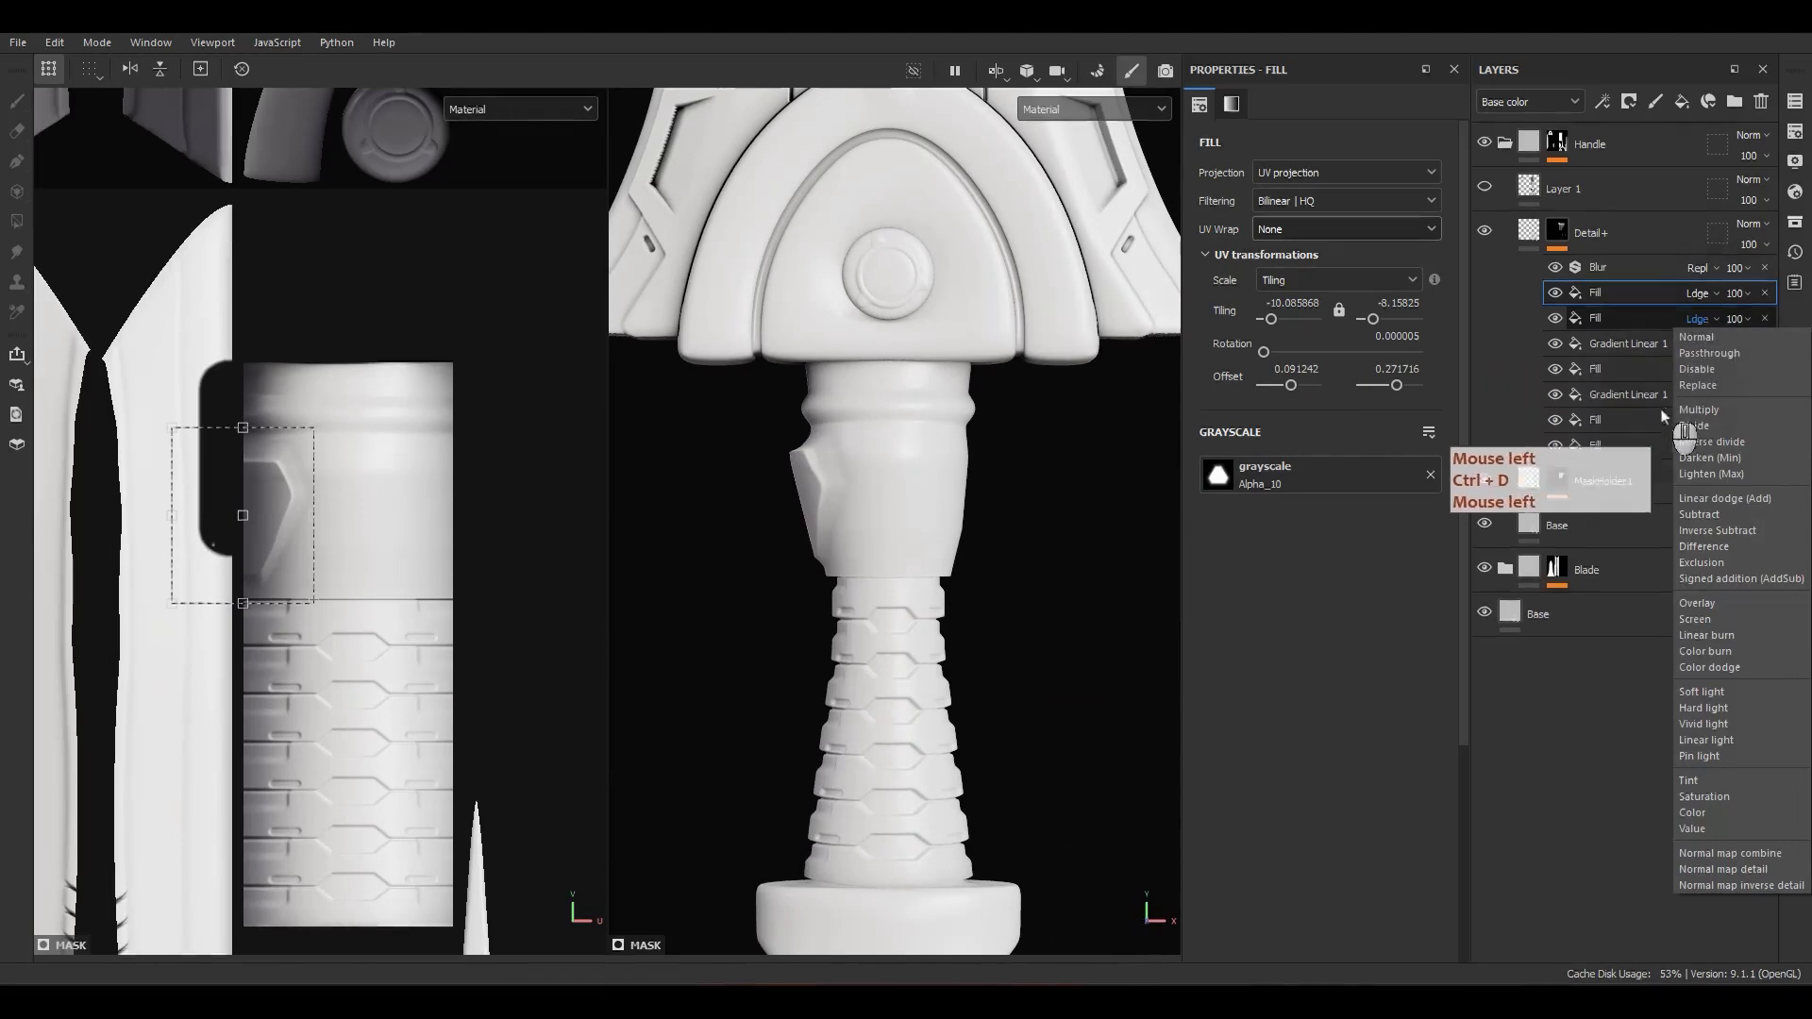
pyautogui.click(1718, 578)
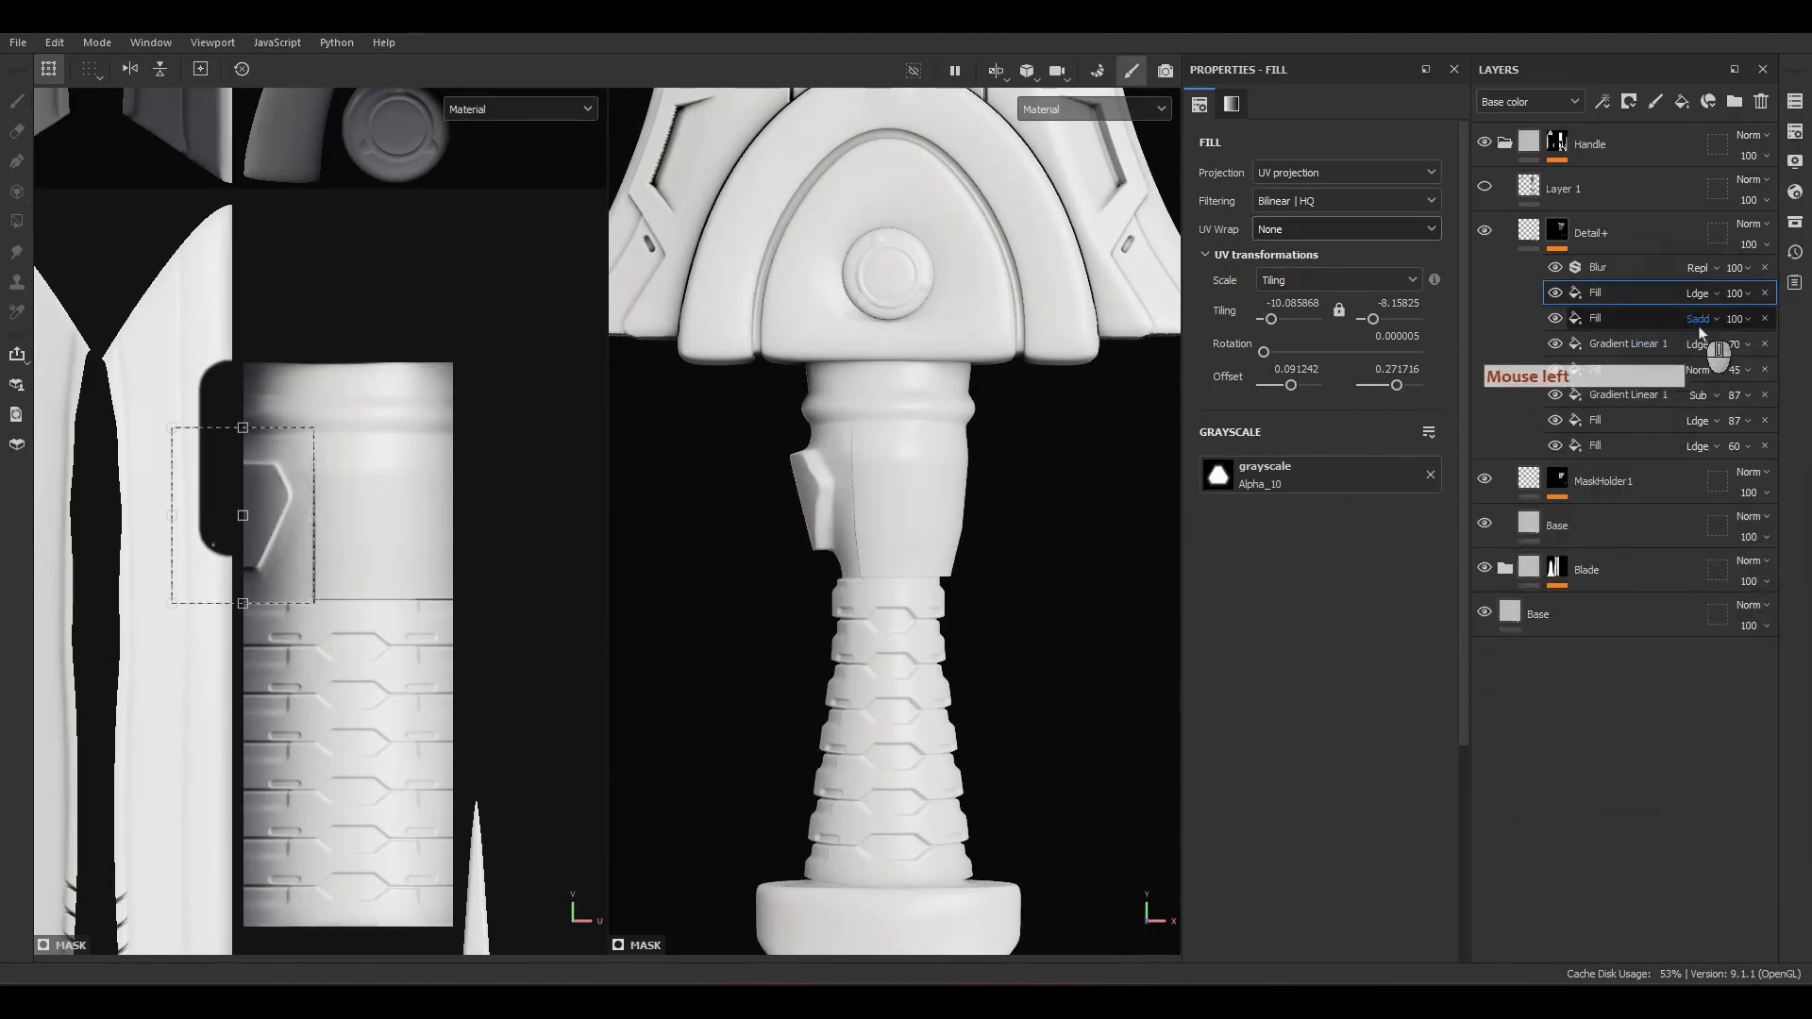
pyautogui.click(1699, 319)
pyautogui.click(1699, 321)
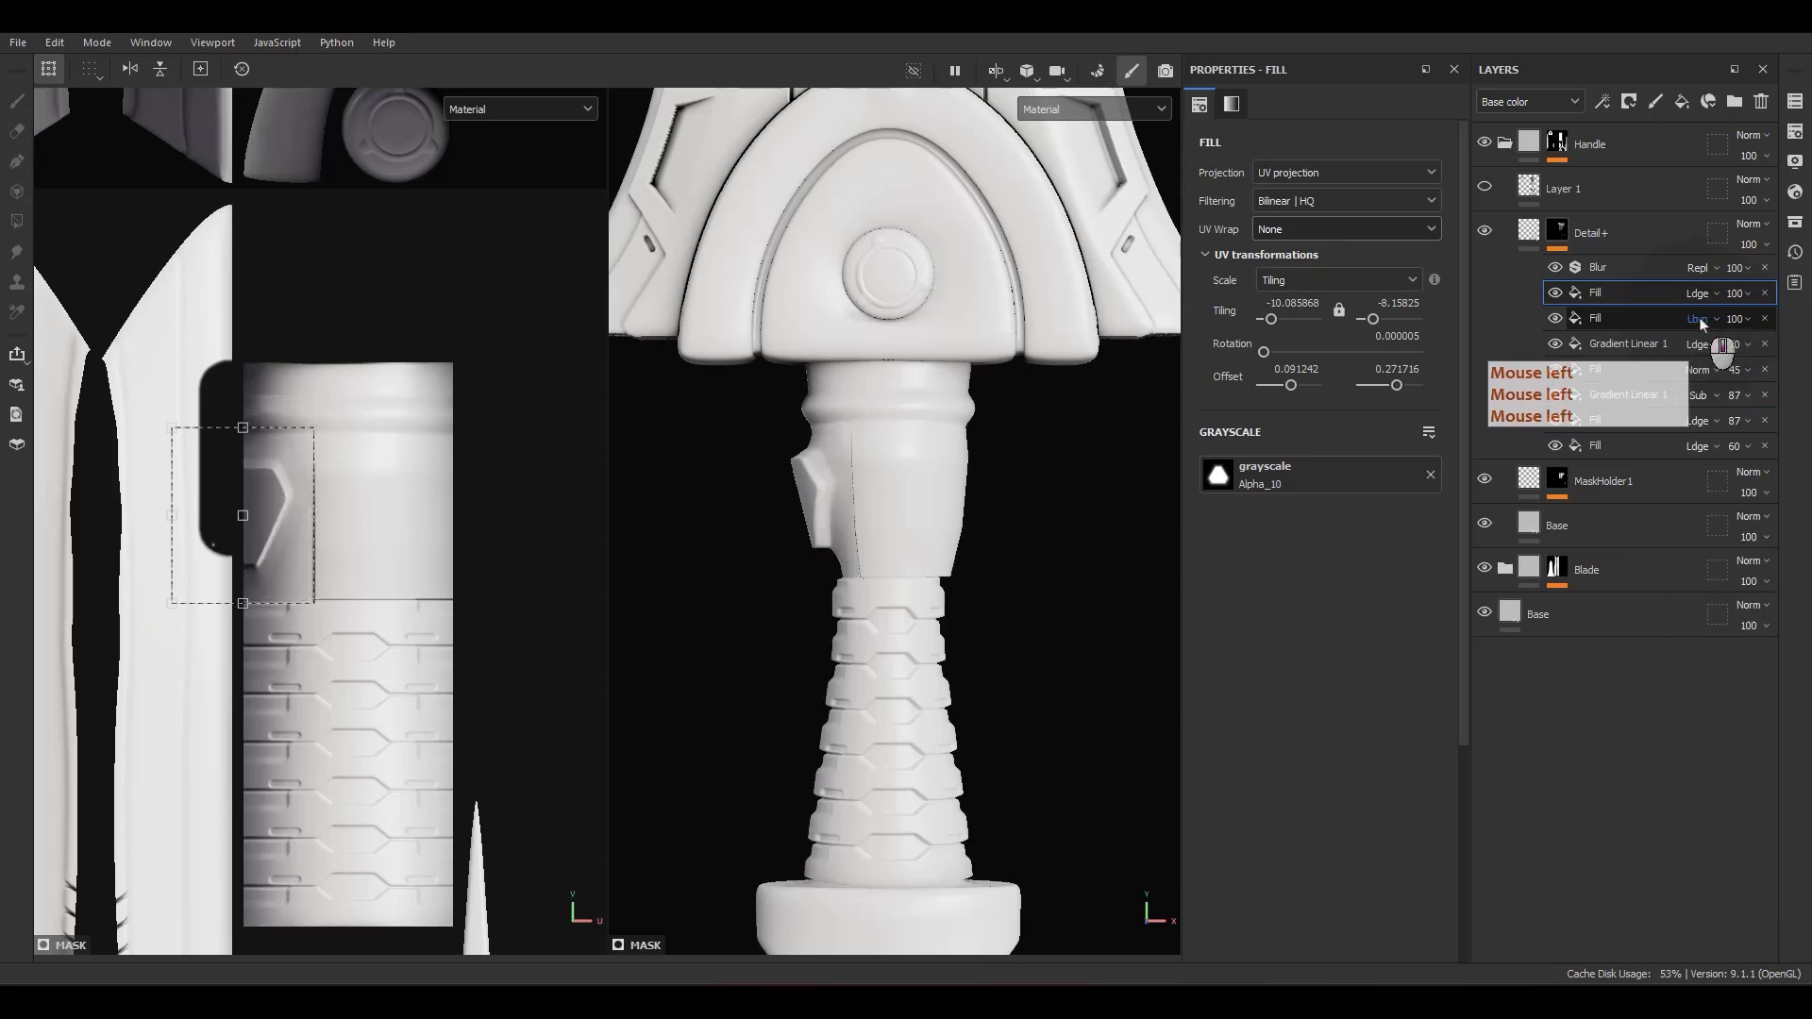
# Step: Try further blend modes on the lower Alpha_10 fill, including Screen and Subtract, and check their effect on the handle neck
pyautogui.scroll(-1, 1699, 317)
pyautogui.scroll(-2, 1699, 317)
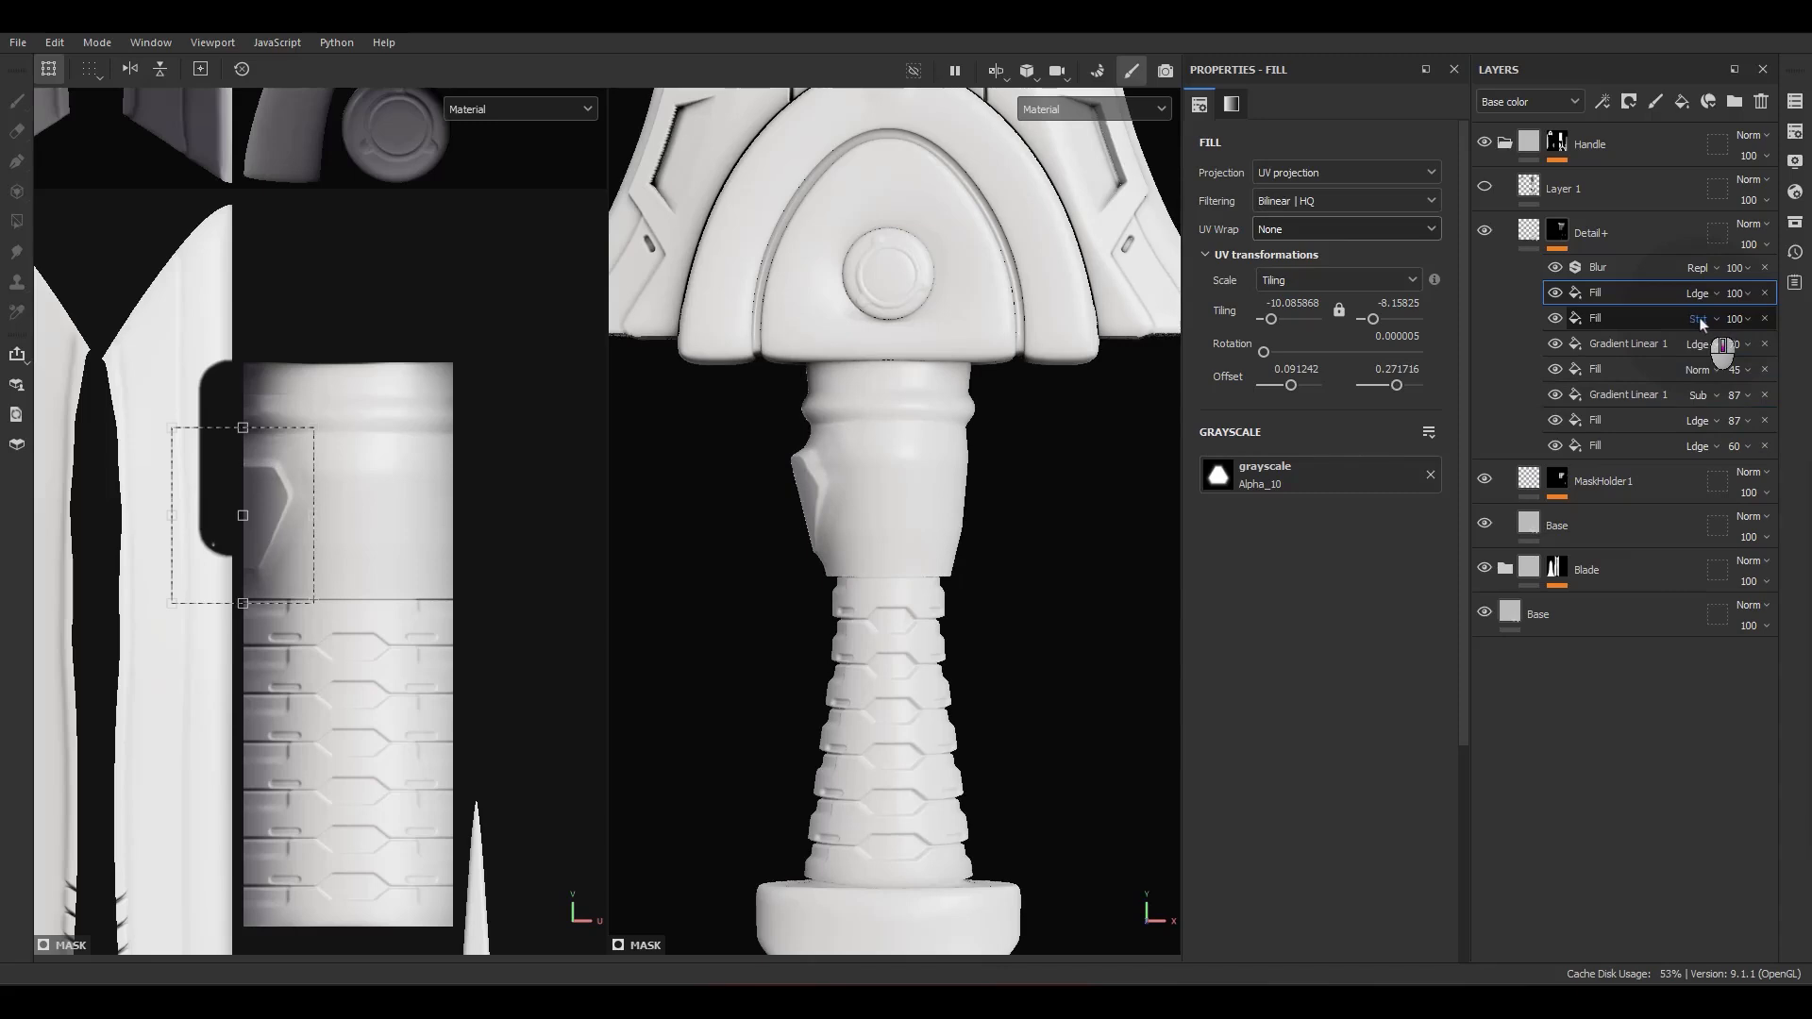
pyautogui.scroll(-1, 1699, 318)
pyautogui.scroll(1, 1699, 317)
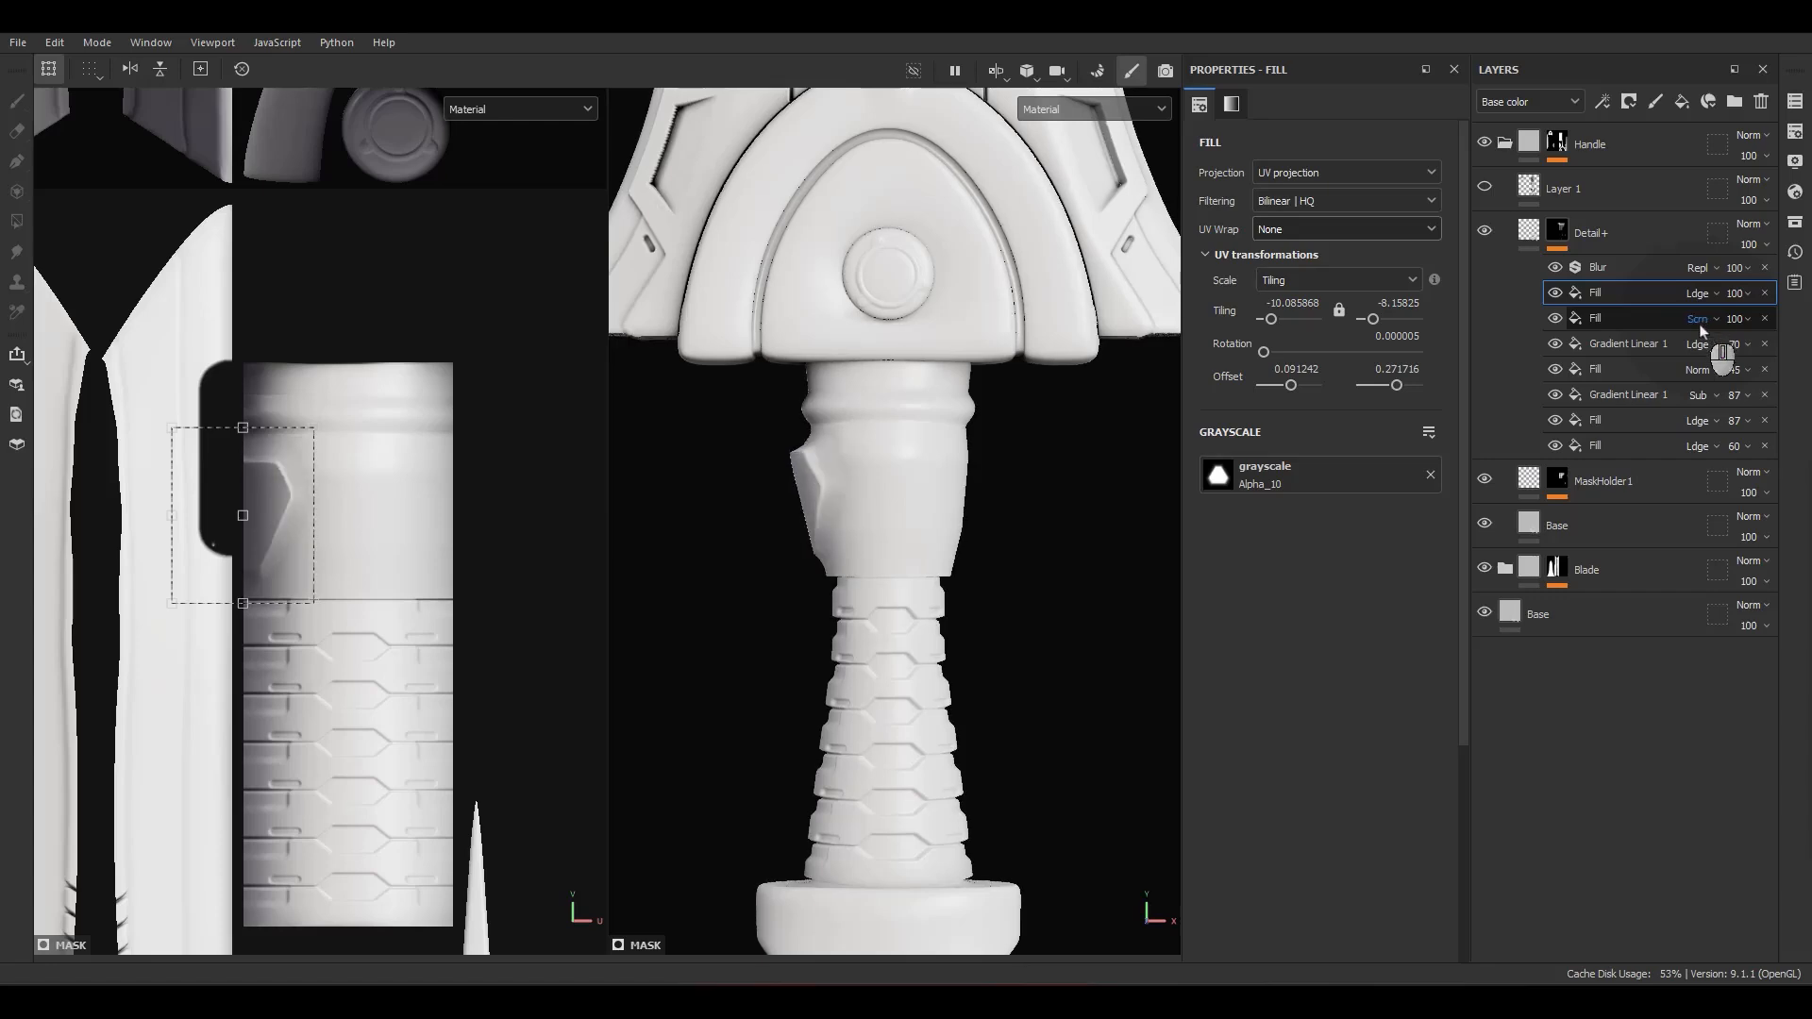
pyautogui.scroll(-1, 1699, 325)
pyautogui.scroll(1, 1699, 325)
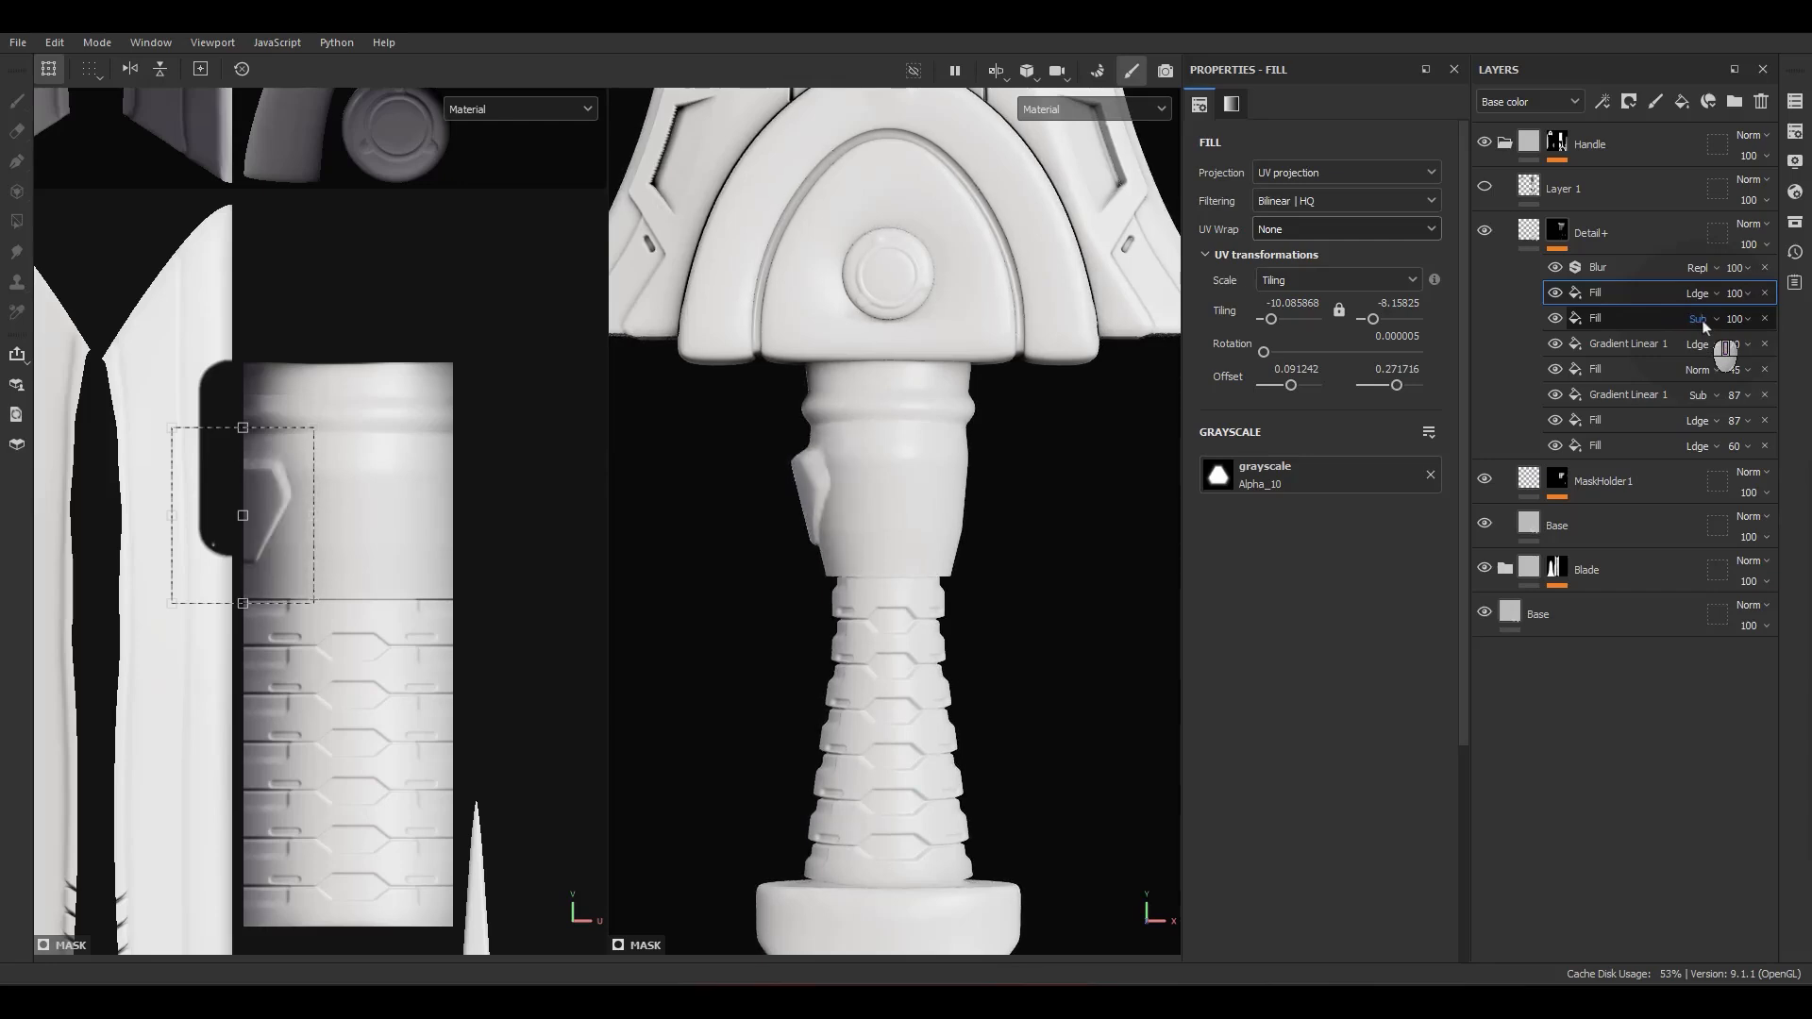
pyautogui.scroll(6, 831, 518)
pyautogui.keyDown('alt'); pyautogui.moveTo(823, 510); pyautogui.dragTo(1133, 406); pyautogui.keyUp('alt')
# Step: Try the Darken (Min) blend mode on the lower Alpha_10 fill and restore it to Linear dodge (Add)
pyautogui.click(1704, 321)
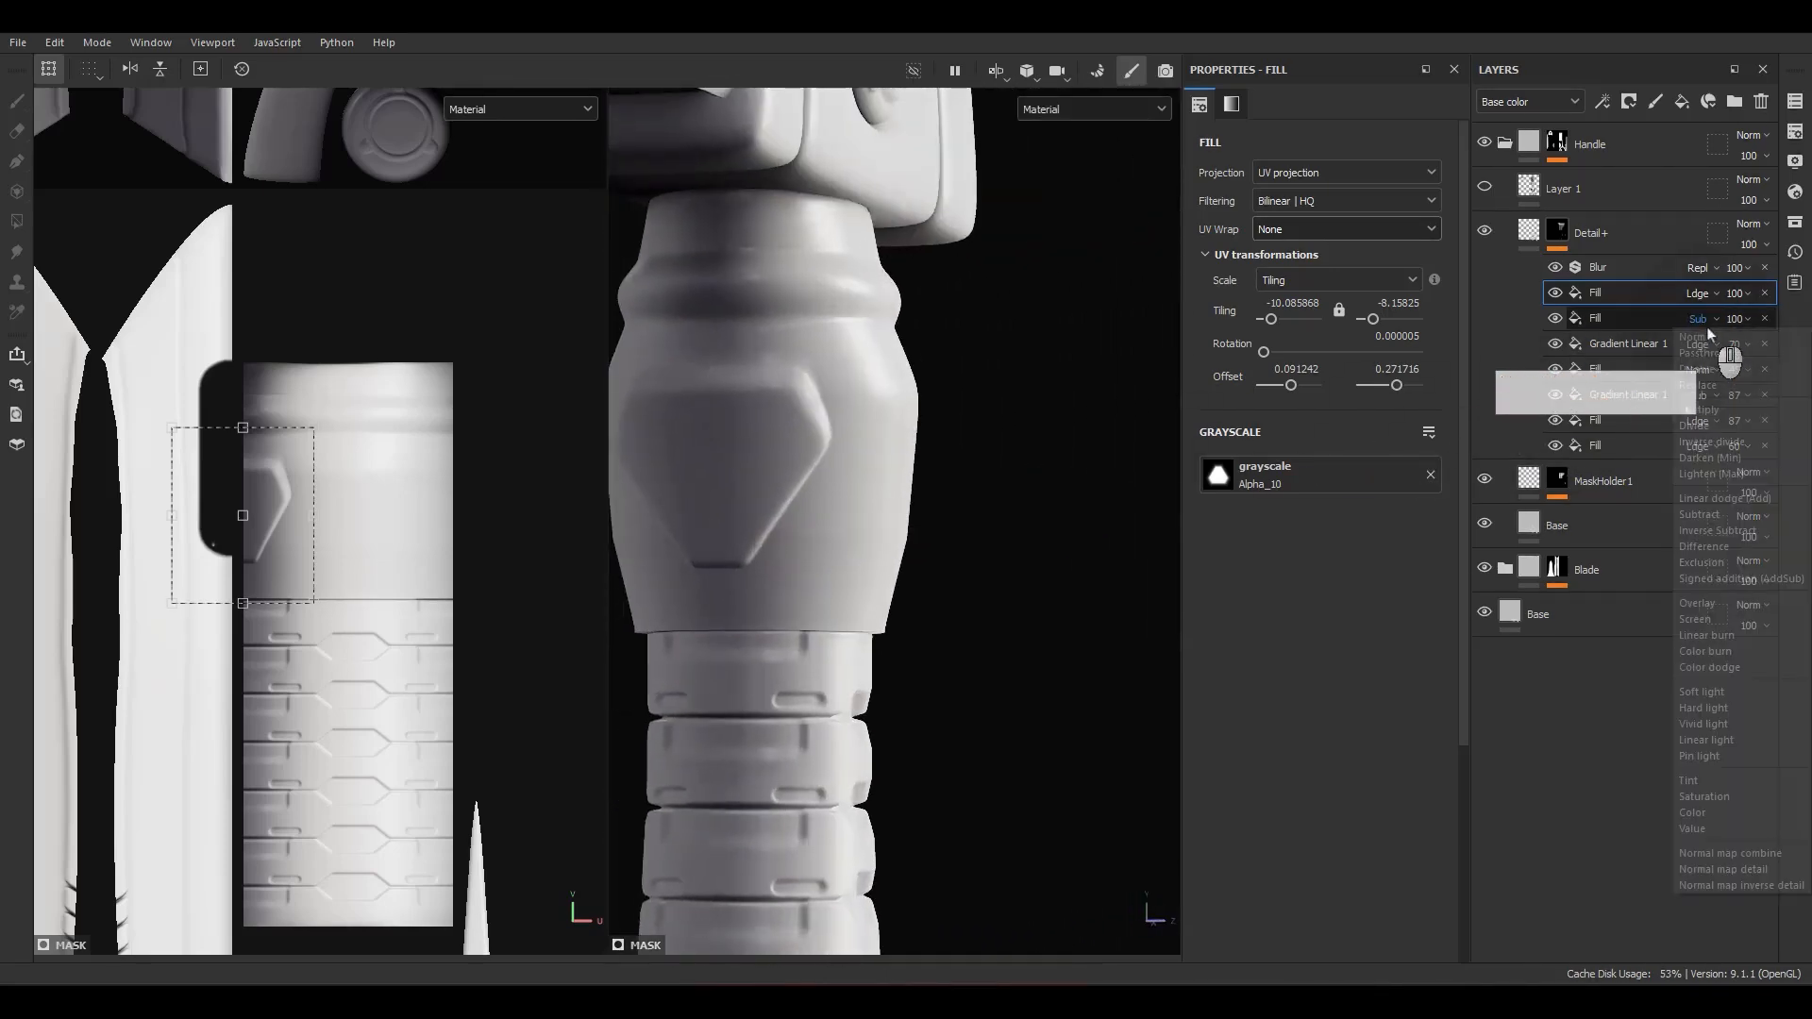
pyautogui.click(1707, 326)
pyautogui.moveTo(848, 468)
pyautogui.keyDown('alt'); pyautogui.mouseDown()
pyautogui.moveTo(675, 439)
pyautogui.moveTo(850, 429)
pyautogui.mouseUp(); pyautogui.keyUp('alt')
pyautogui.click(1707, 319)
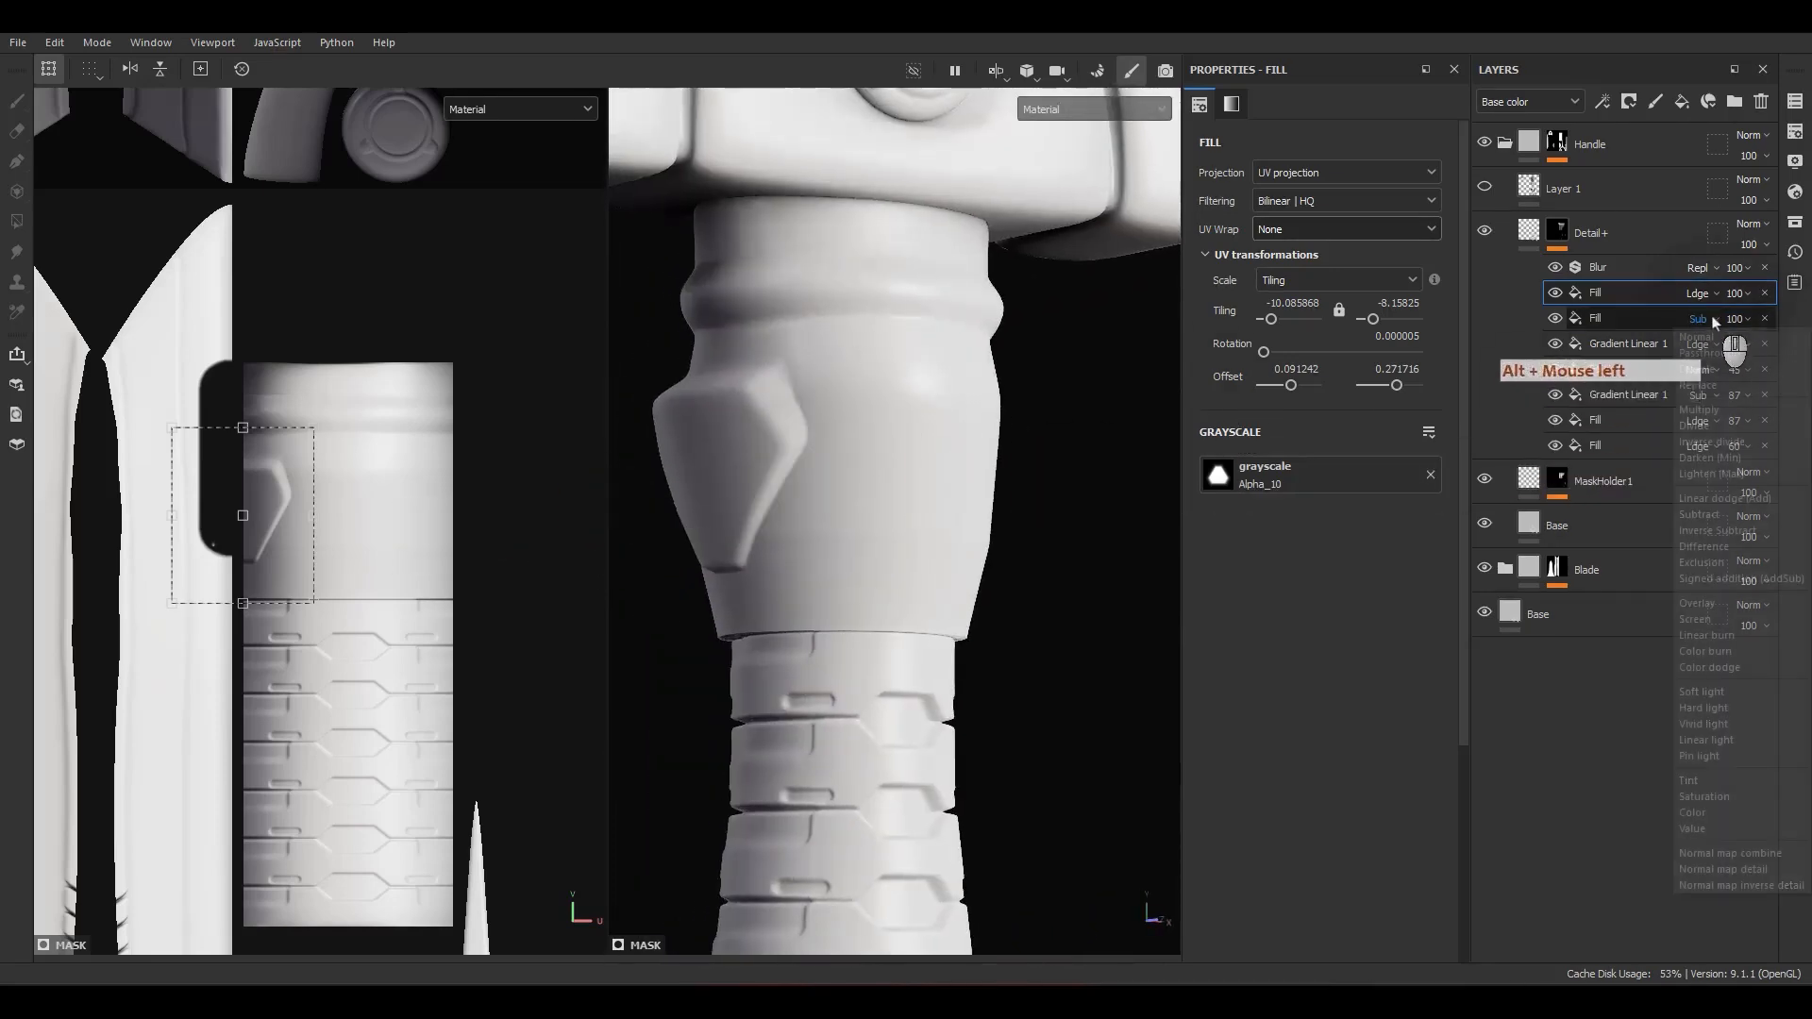
pyautogui.click(1716, 323)
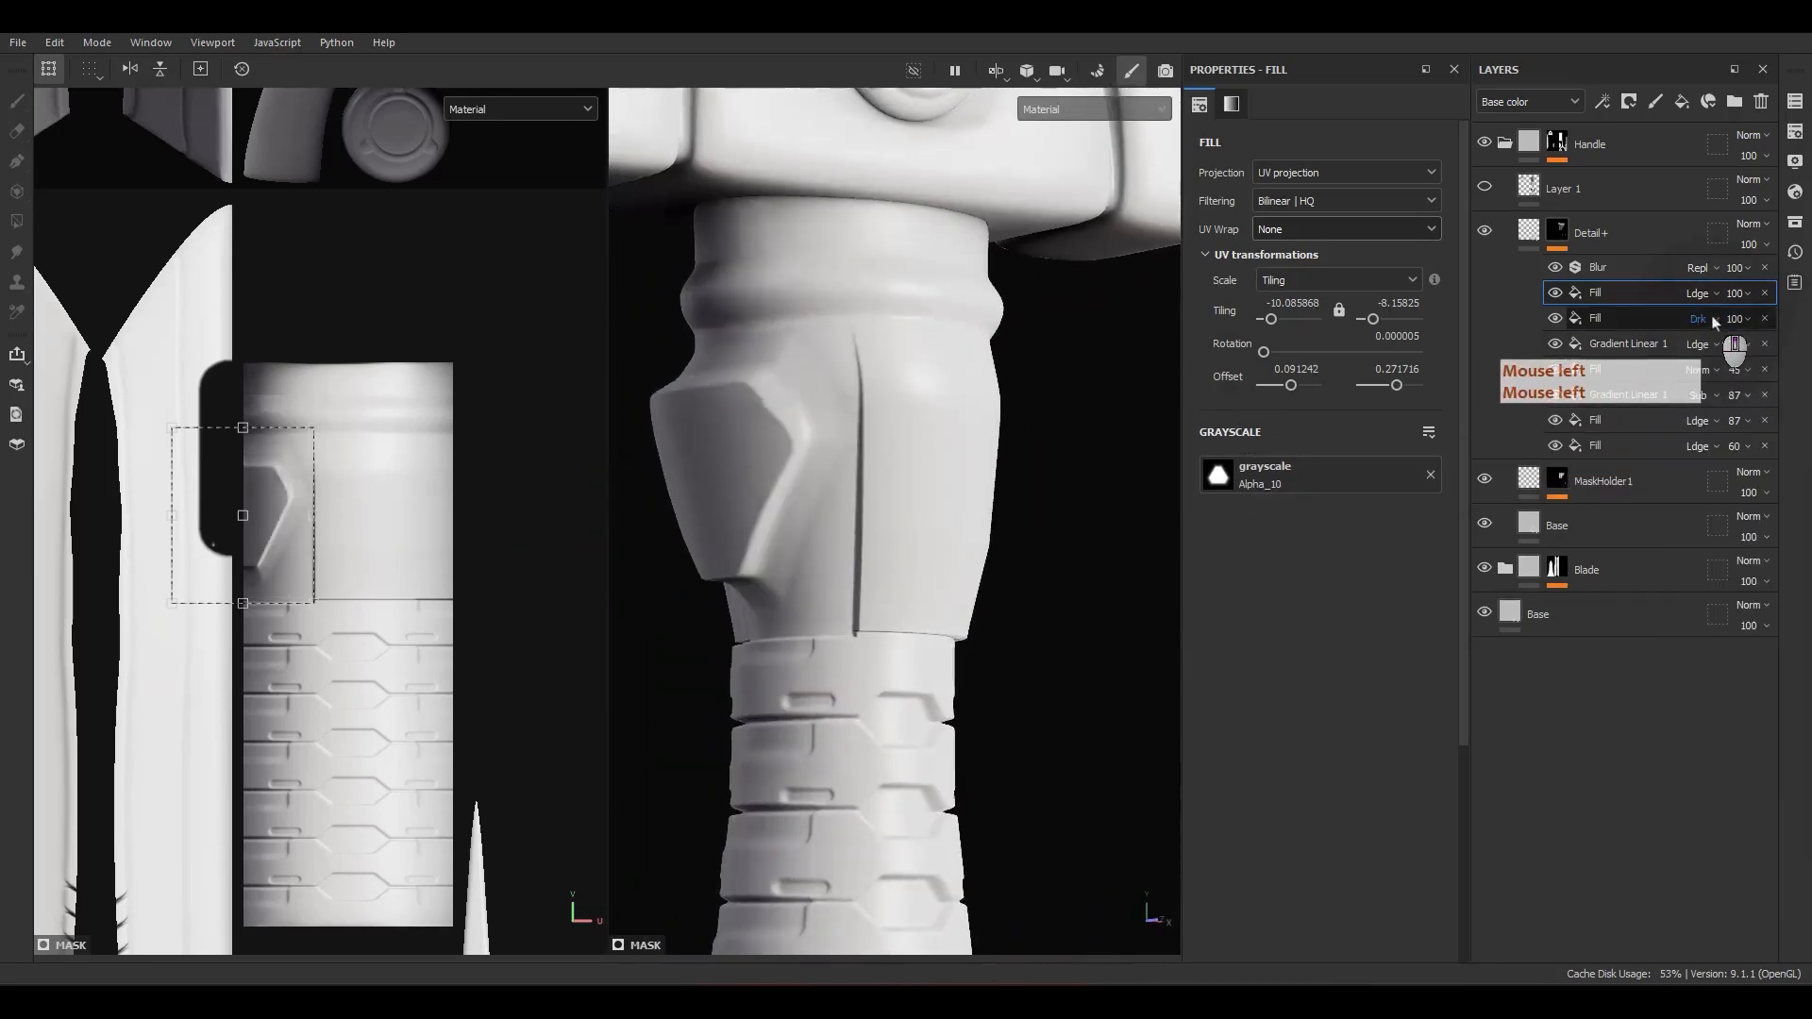
pyautogui.scroll(5, 1713, 318)
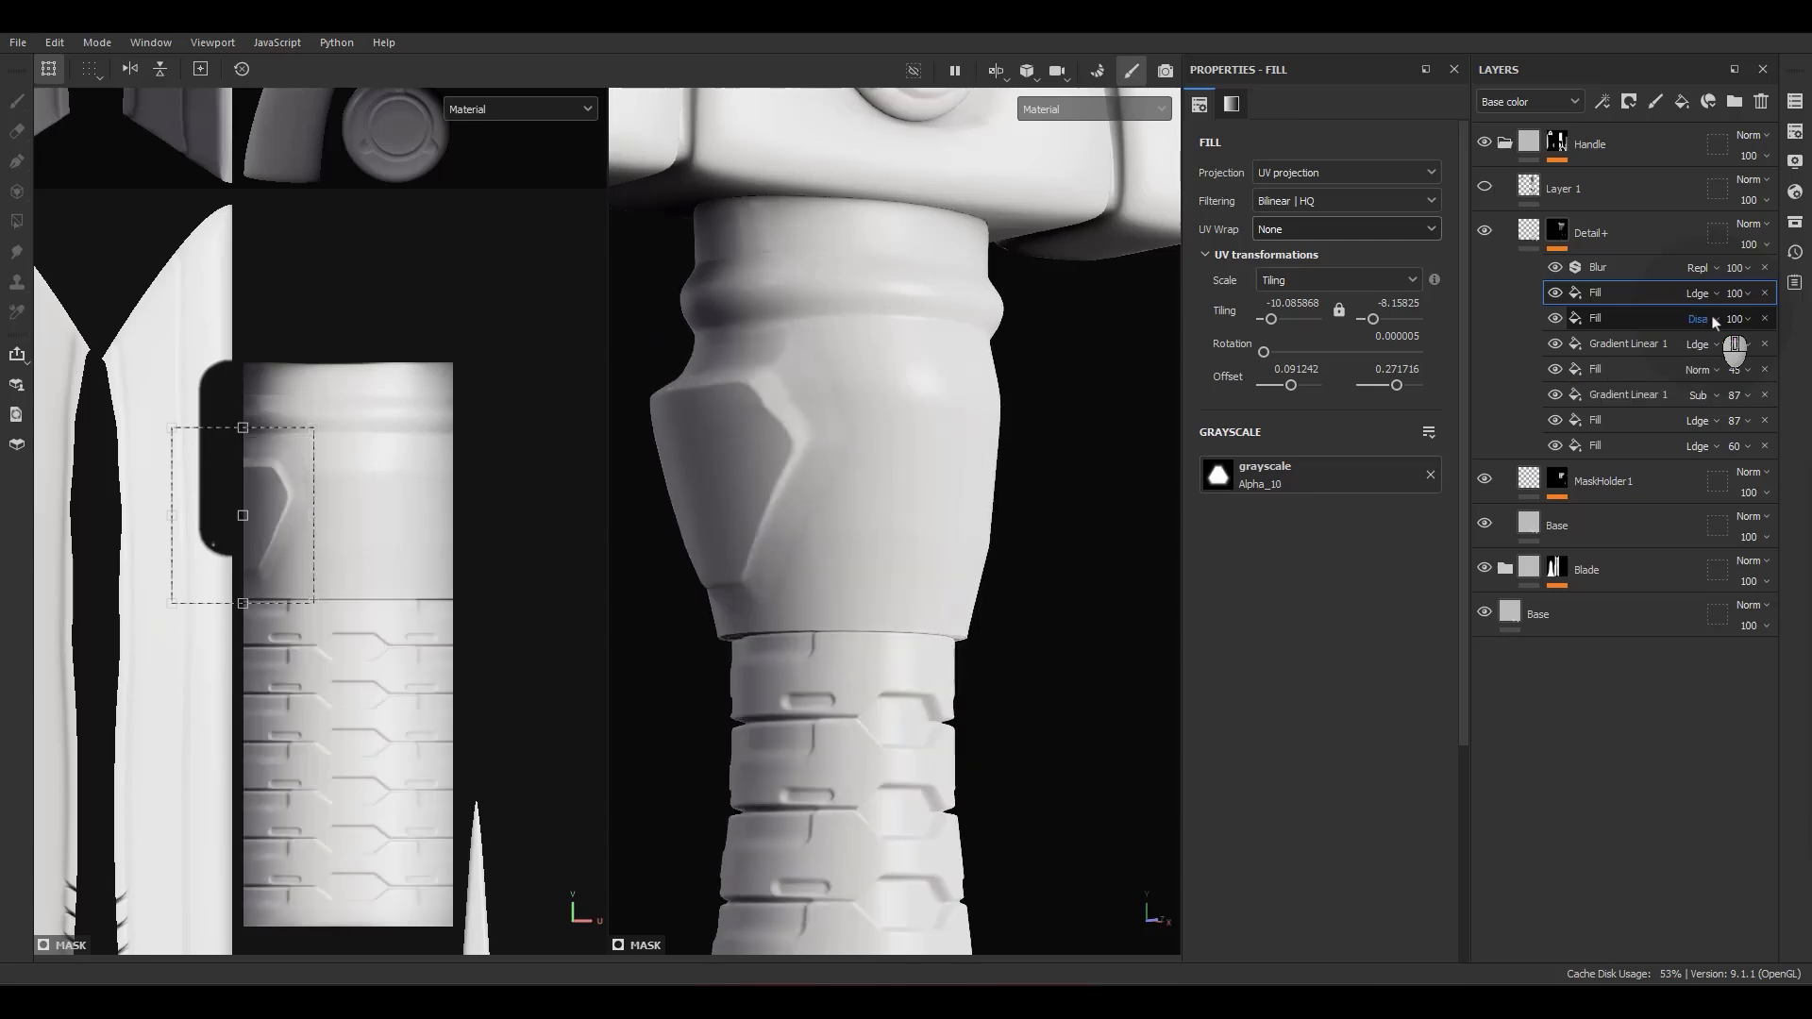
pyautogui.scroll(-6, 1712, 318)
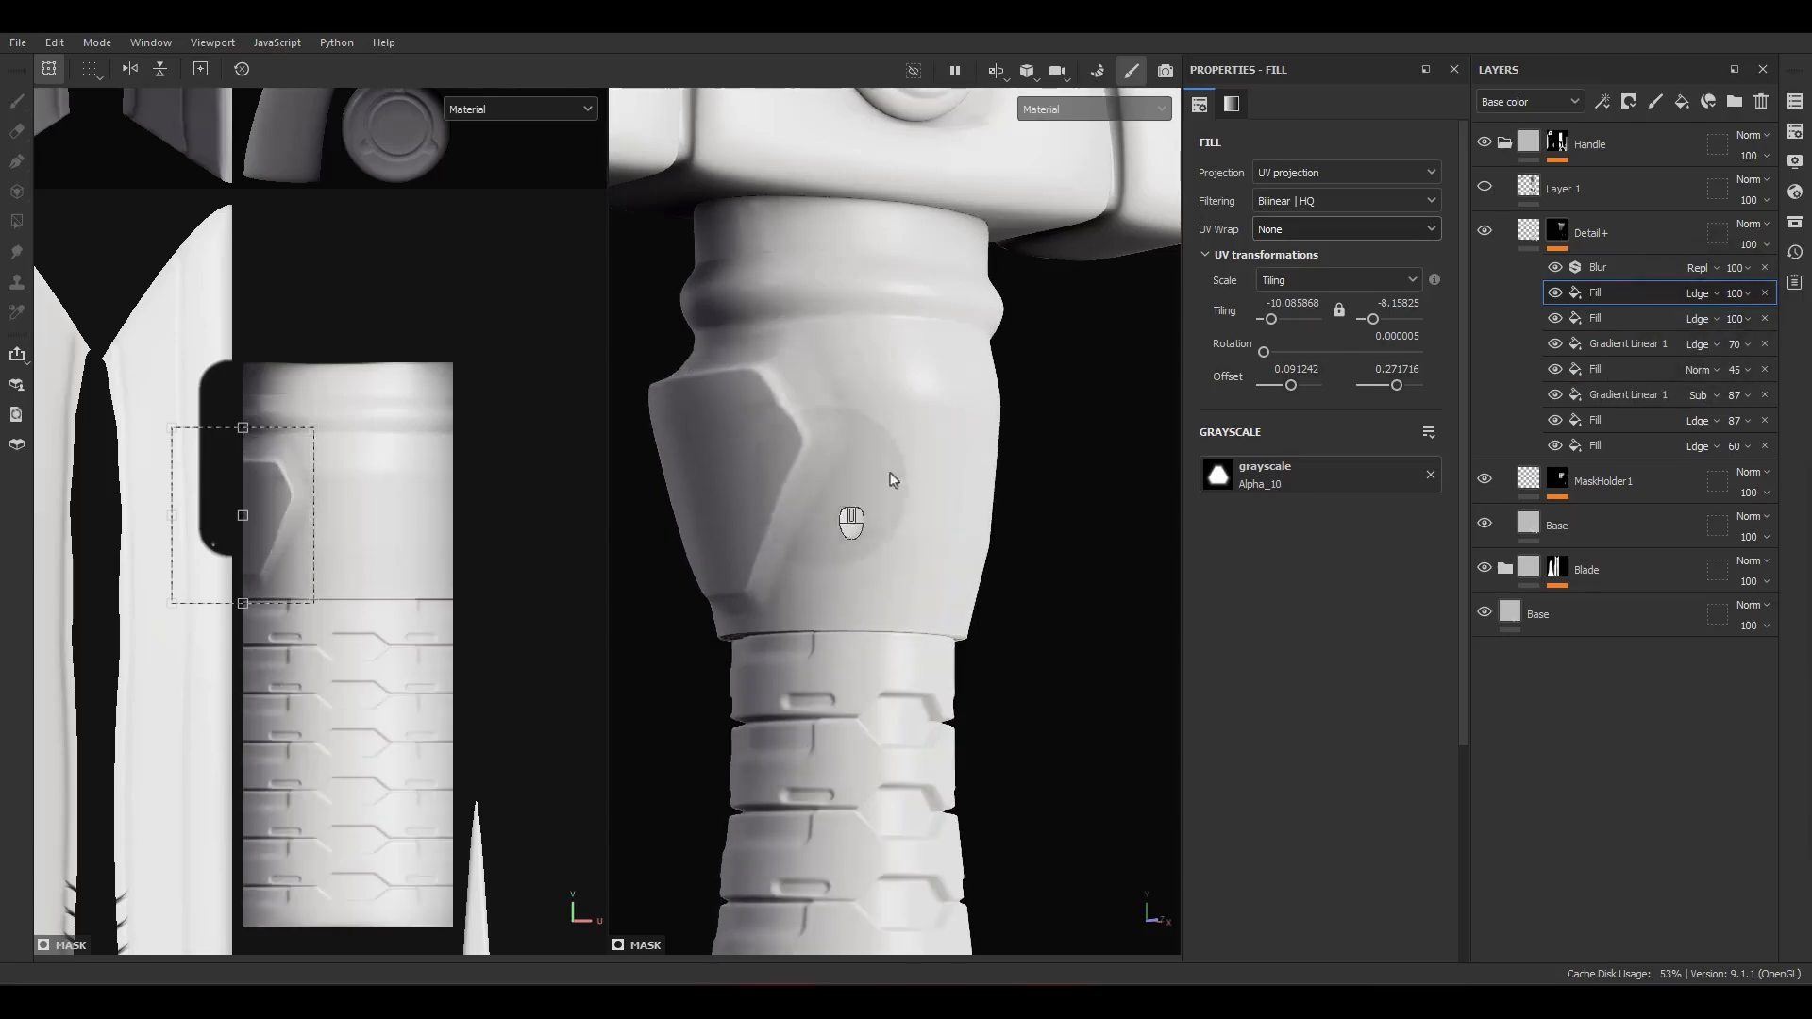
# Step: Move the upper Alpha_10 fill horizontally to the opposite edge of the neck's UV island, at a horizontal offset of about 0.238
pyautogui.keyDown('alt'); pyautogui.moveTo(830, 486); pyautogui.dragTo(1152, 378); pyautogui.keyUp('alt')
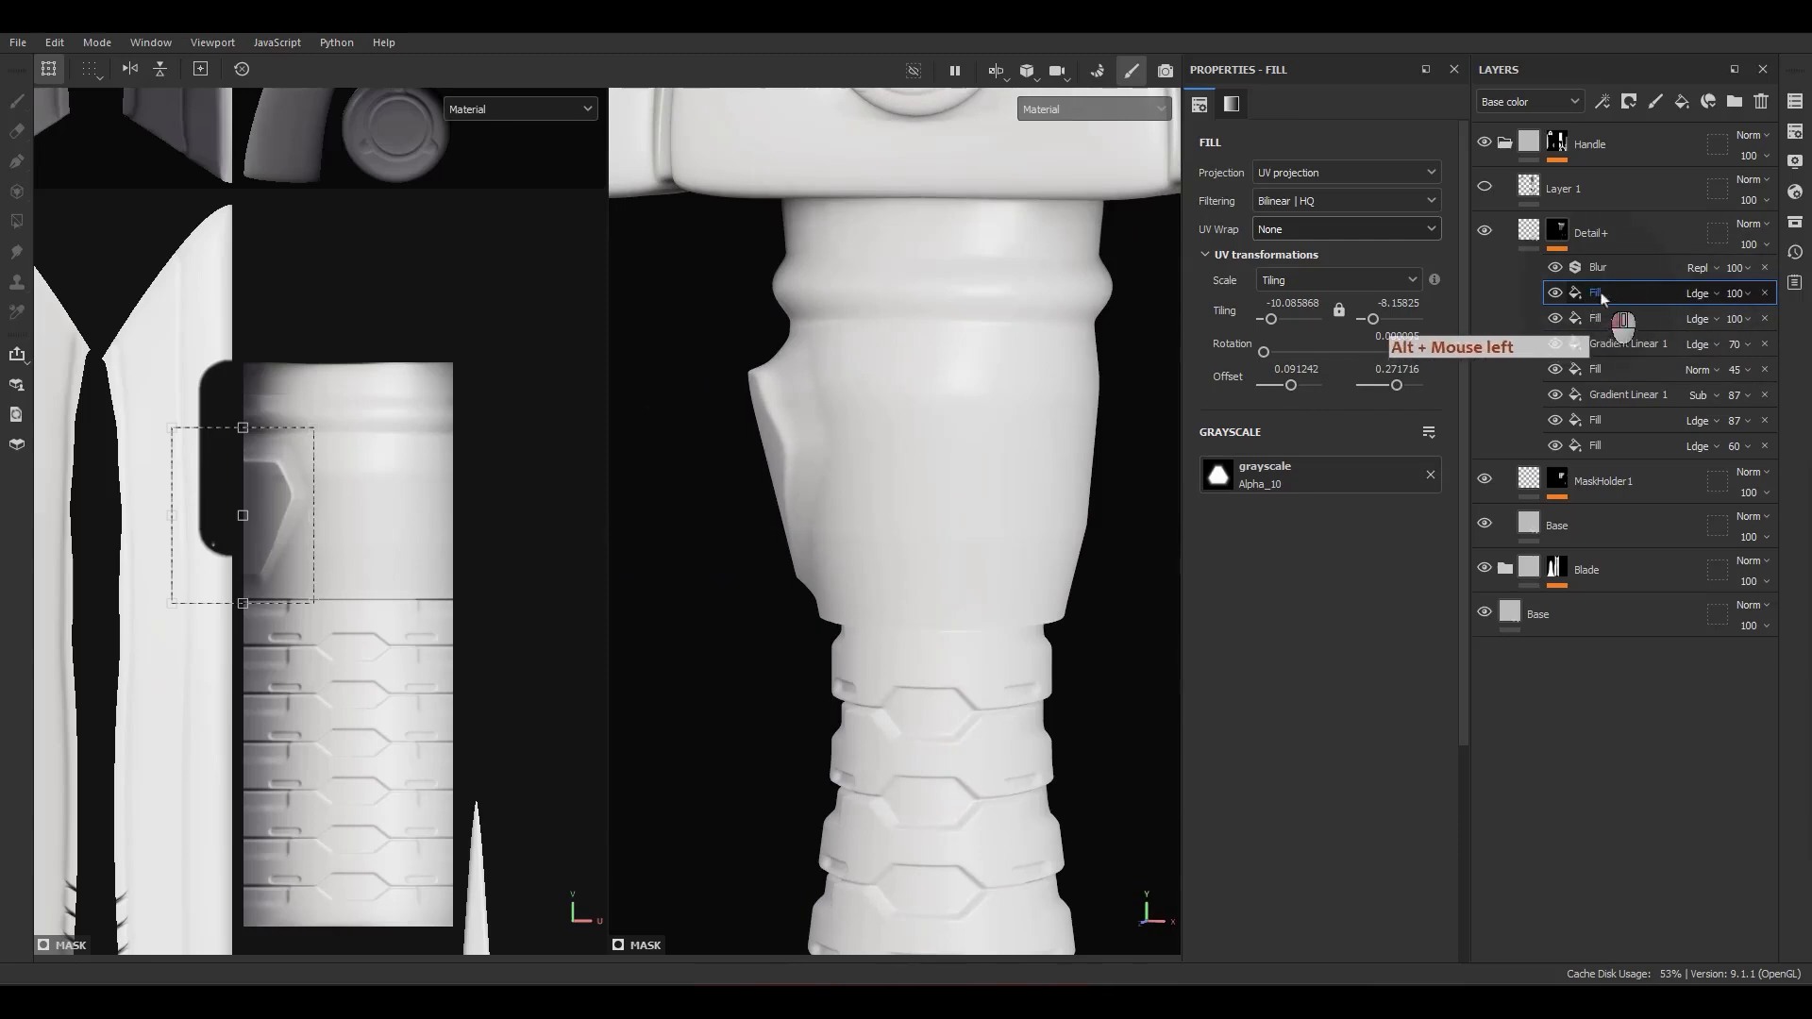
pyautogui.moveTo(203, 593); pyautogui.dragTo(487, 533)
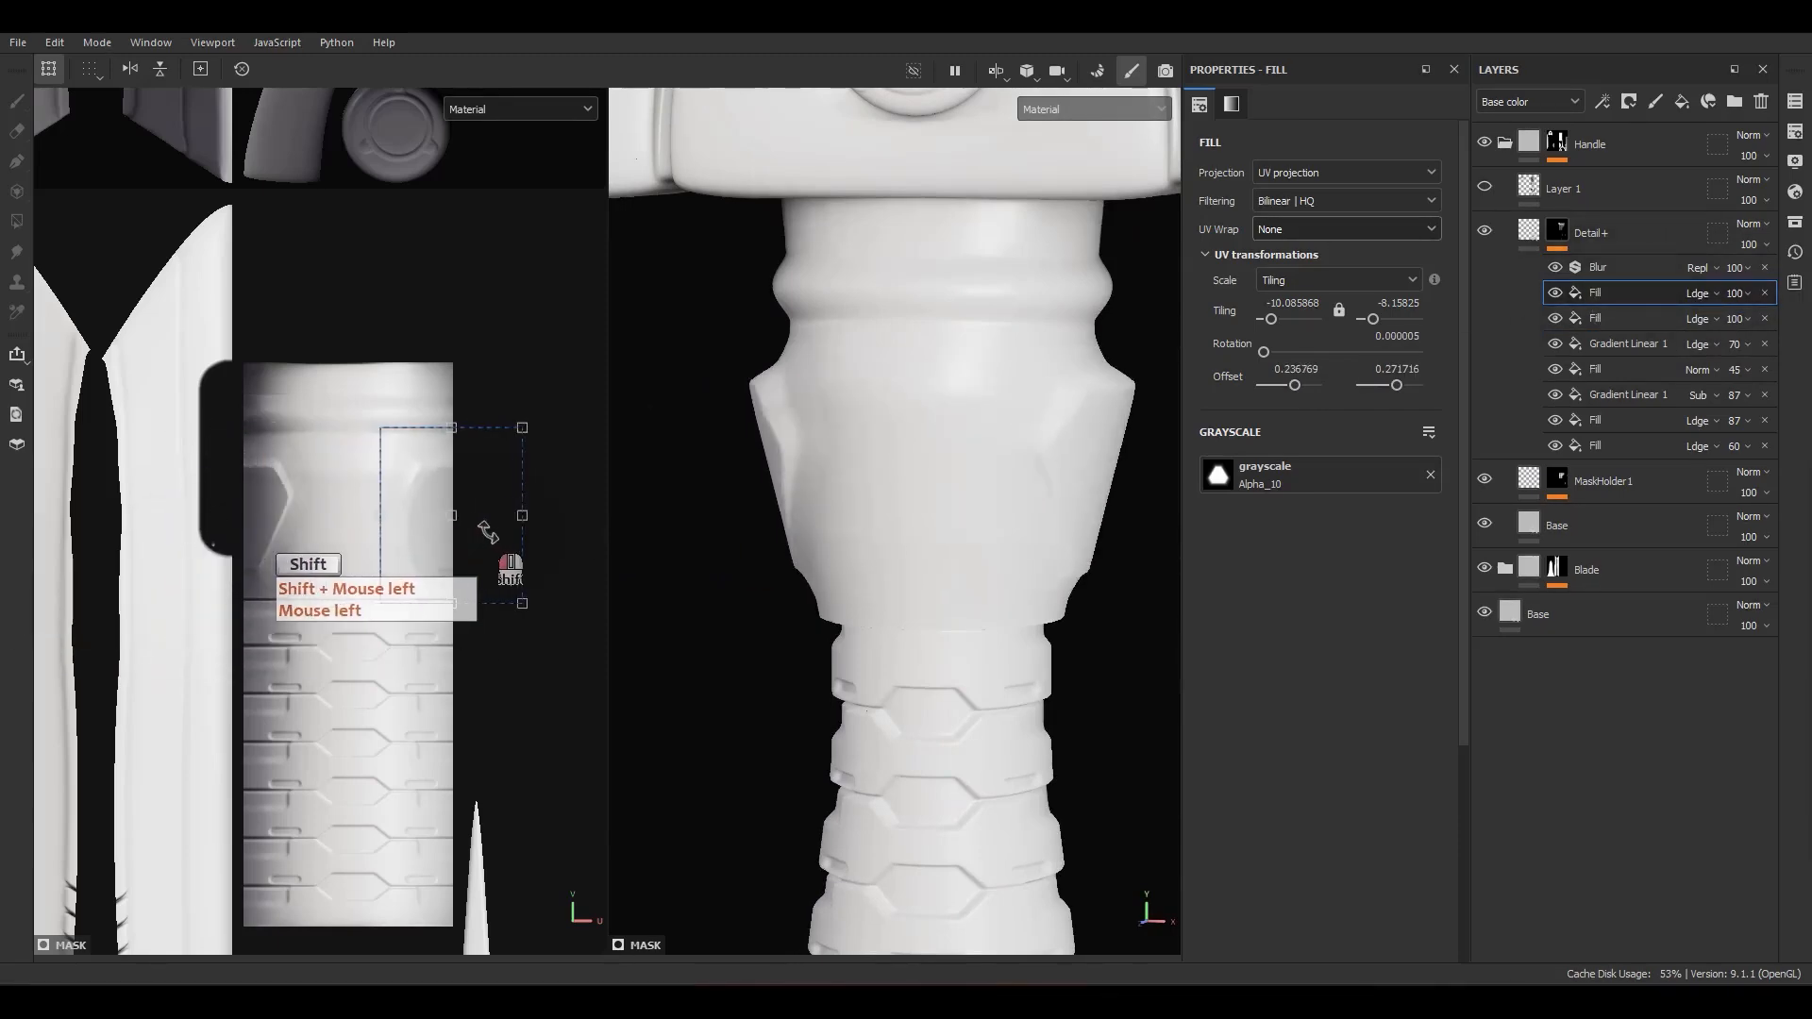
pyautogui.keyDown('alt'); pyautogui.moveTo(964, 563); pyautogui.dragTo(787, 592); pyautogui.keyUp('alt')
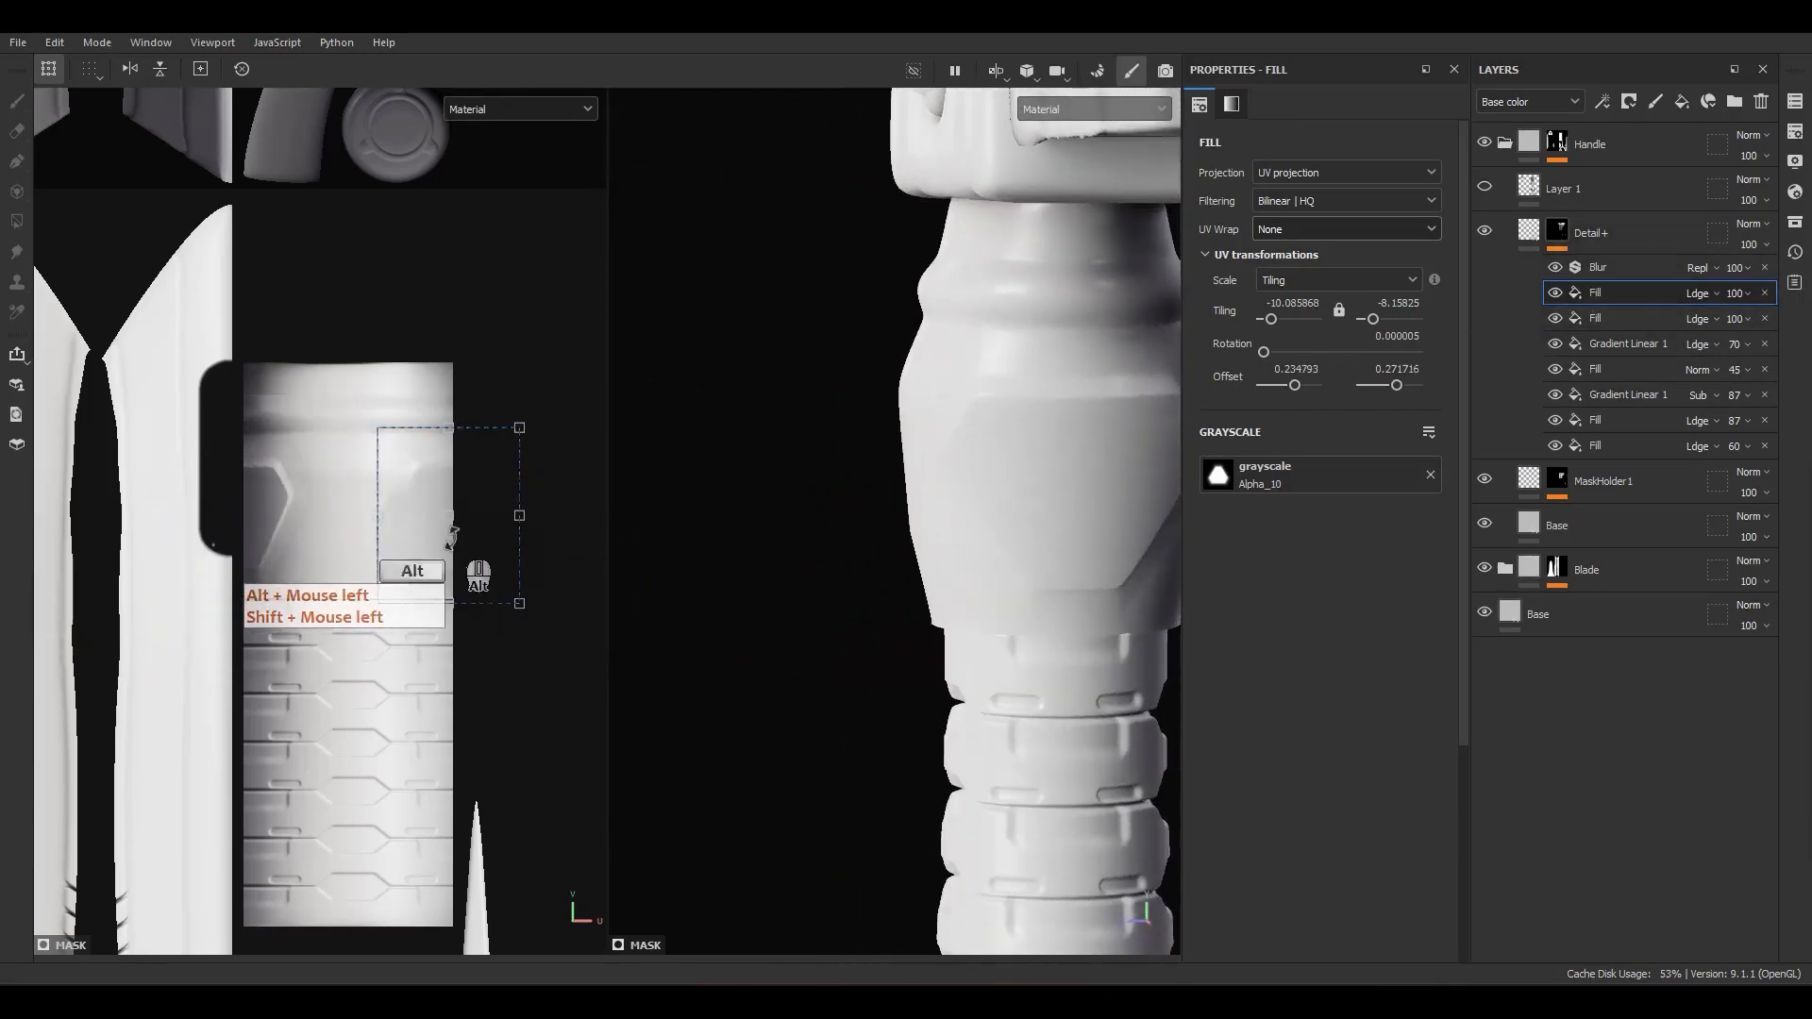
pyautogui.scroll(1, 453, 541)
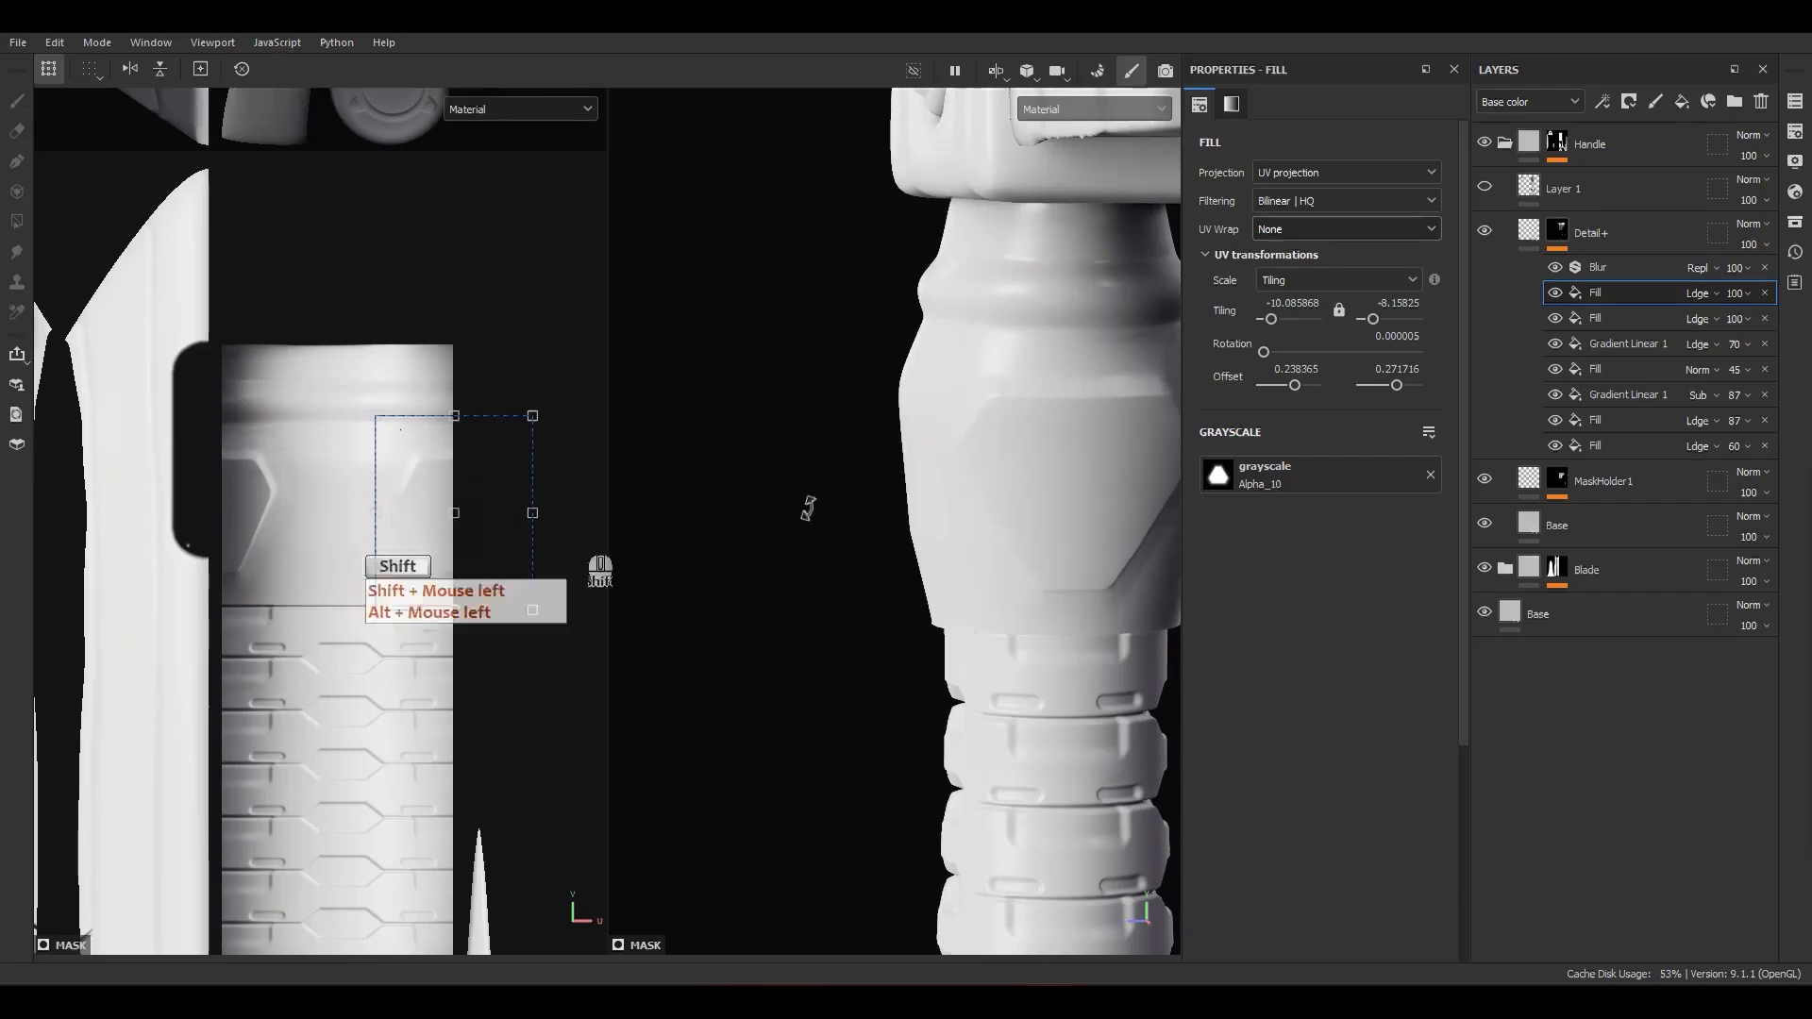
pyautogui.keyDown('alt'); pyautogui.moveTo(805, 532); pyautogui.dragTo(1057, 571); pyautogui.keyUp('alt')
pyautogui.moveTo(1057, 571)
pyautogui.keyDown('shift'); pyautogui.mouseDown(button='right')
pyautogui.moveTo(923, 566)
pyautogui.moveTo(980, 536)
pyautogui.moveTo(1061, 530)
pyautogui.moveTo(486, 591)
pyautogui.mouseUp(button='right'); pyautogui.keyUp('shift')
pyautogui.scroll(1, 450, 557)
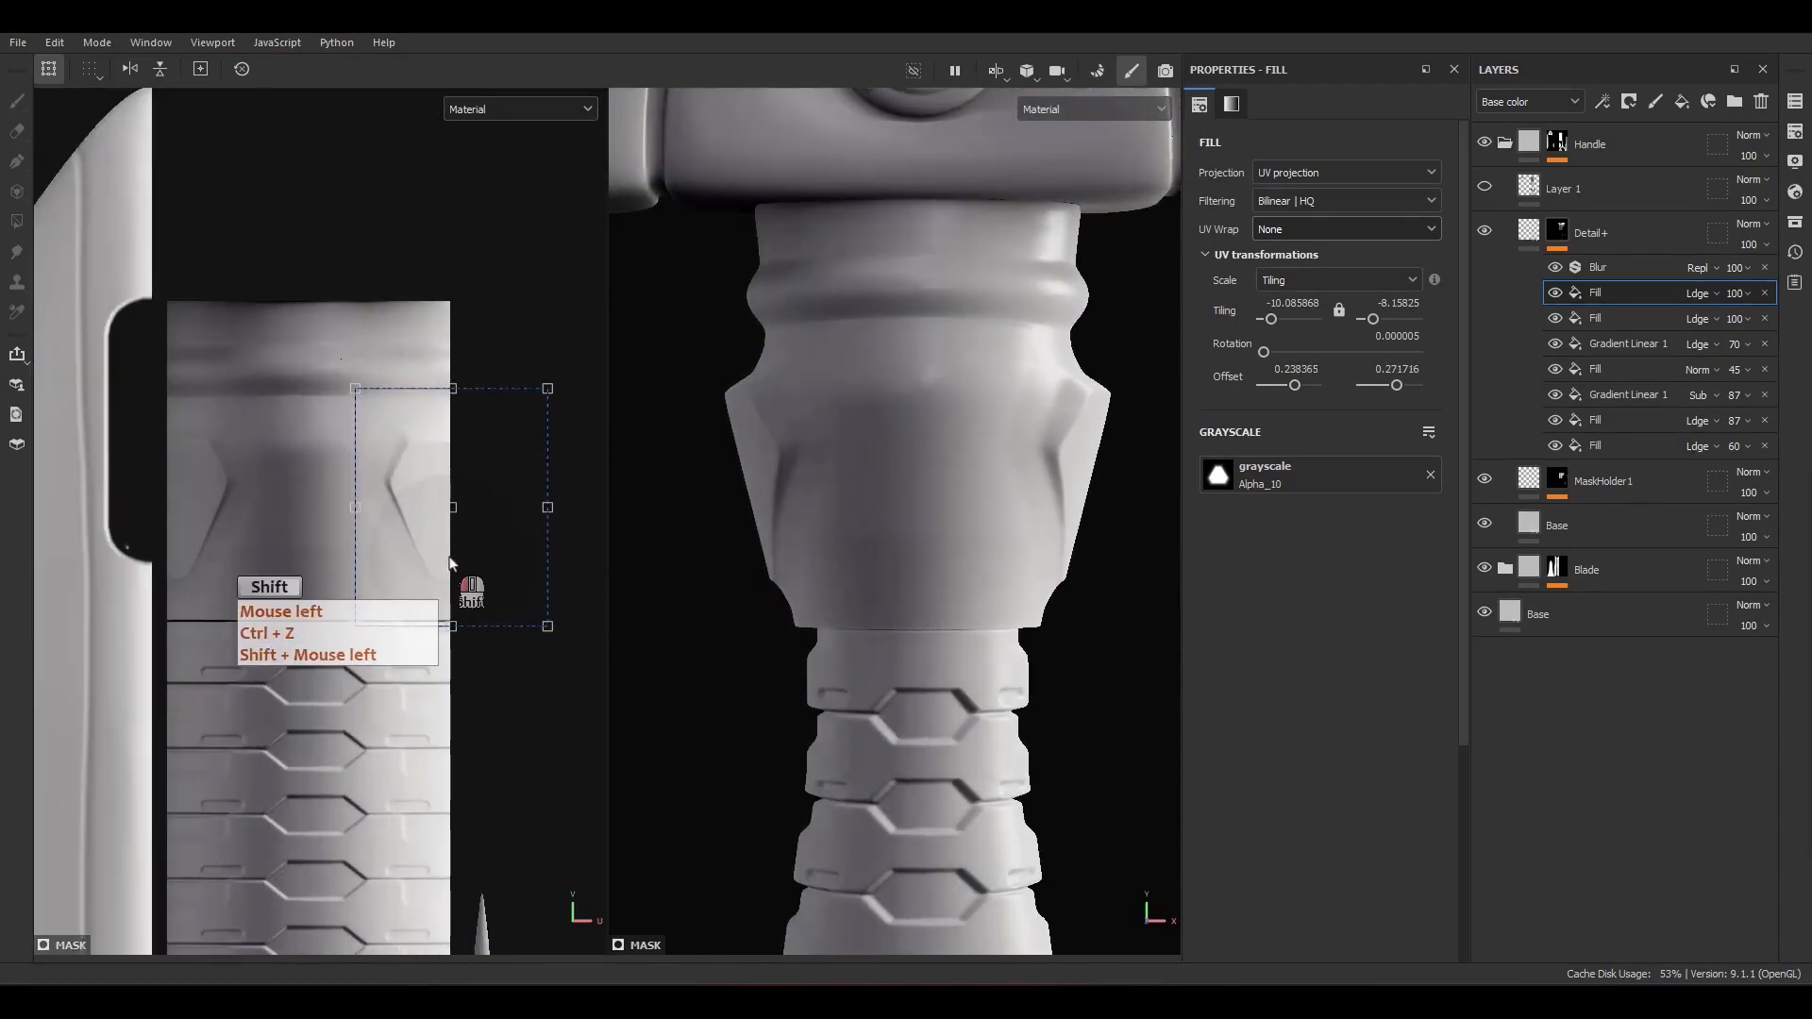
# Step: Duplicate the upper Alpha_10 fill and center the copy on the front of the handle neck at a horizontal offset of about 0.164
pyautogui.scroll(-5, 887, 563)
pyautogui.click(1602, 298)
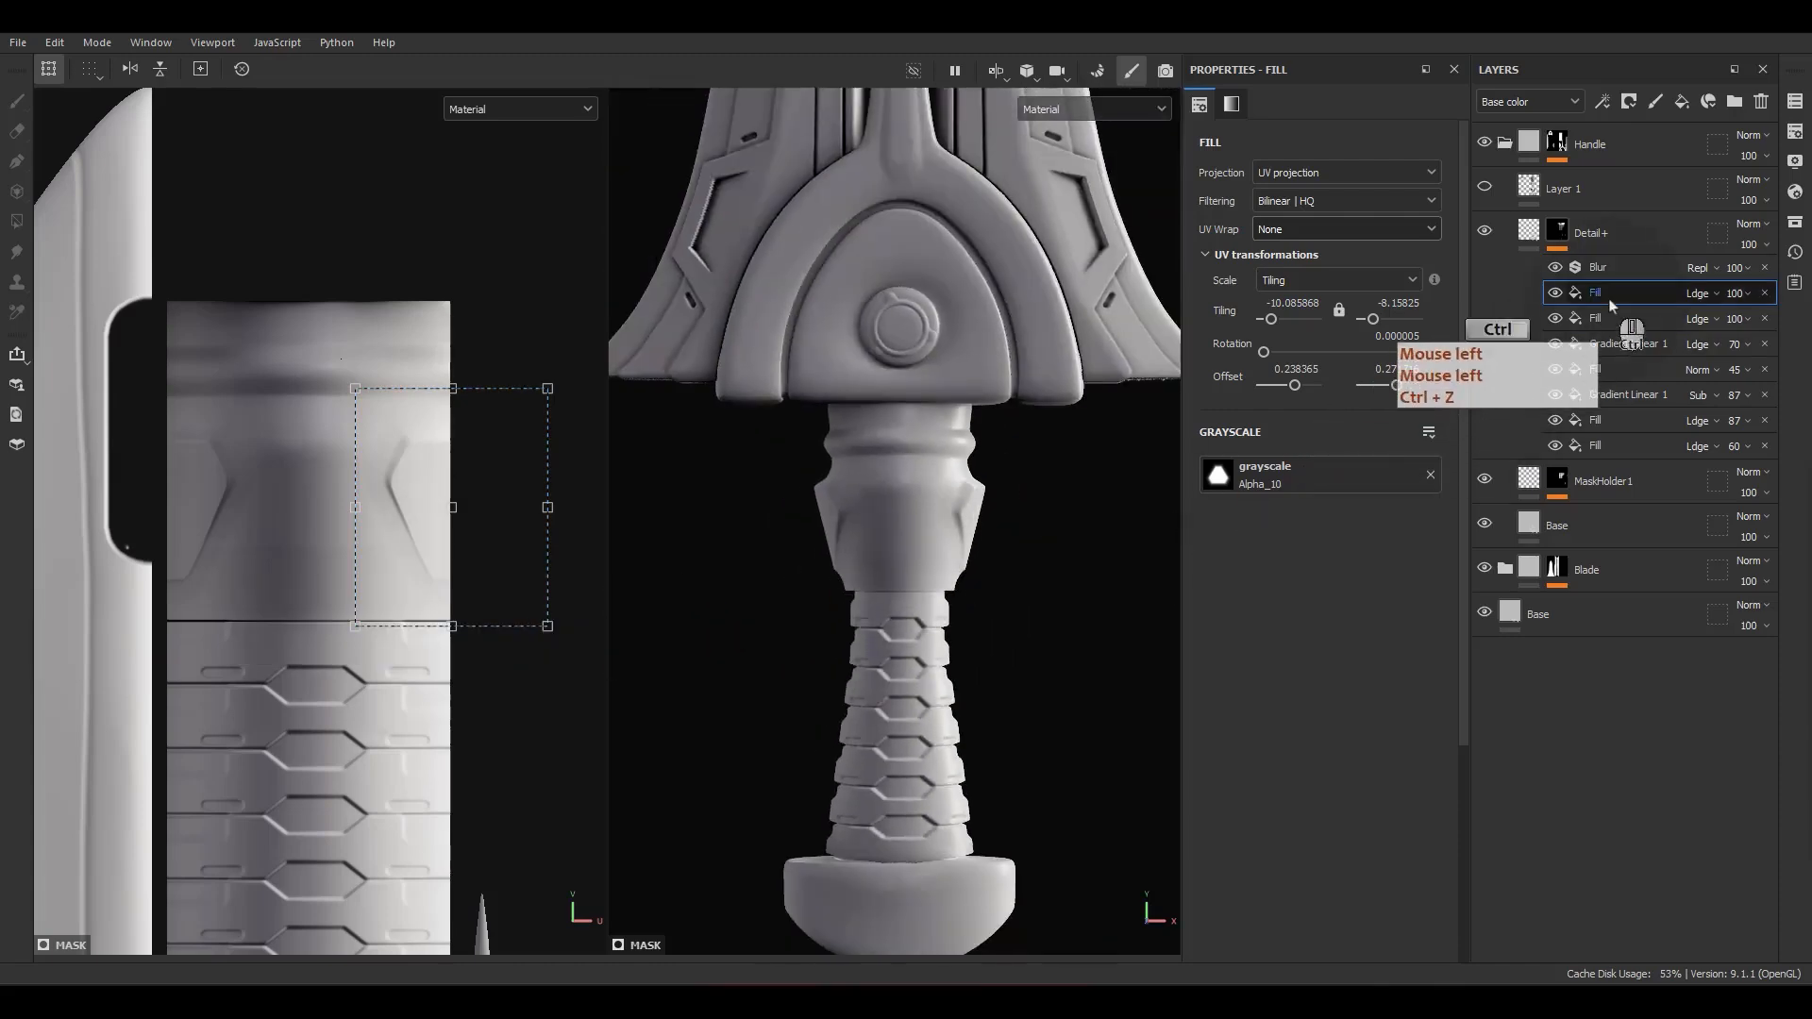
pyautogui.hotkey('ctrl', 'd')
pyautogui.scroll(2, 390, 538)
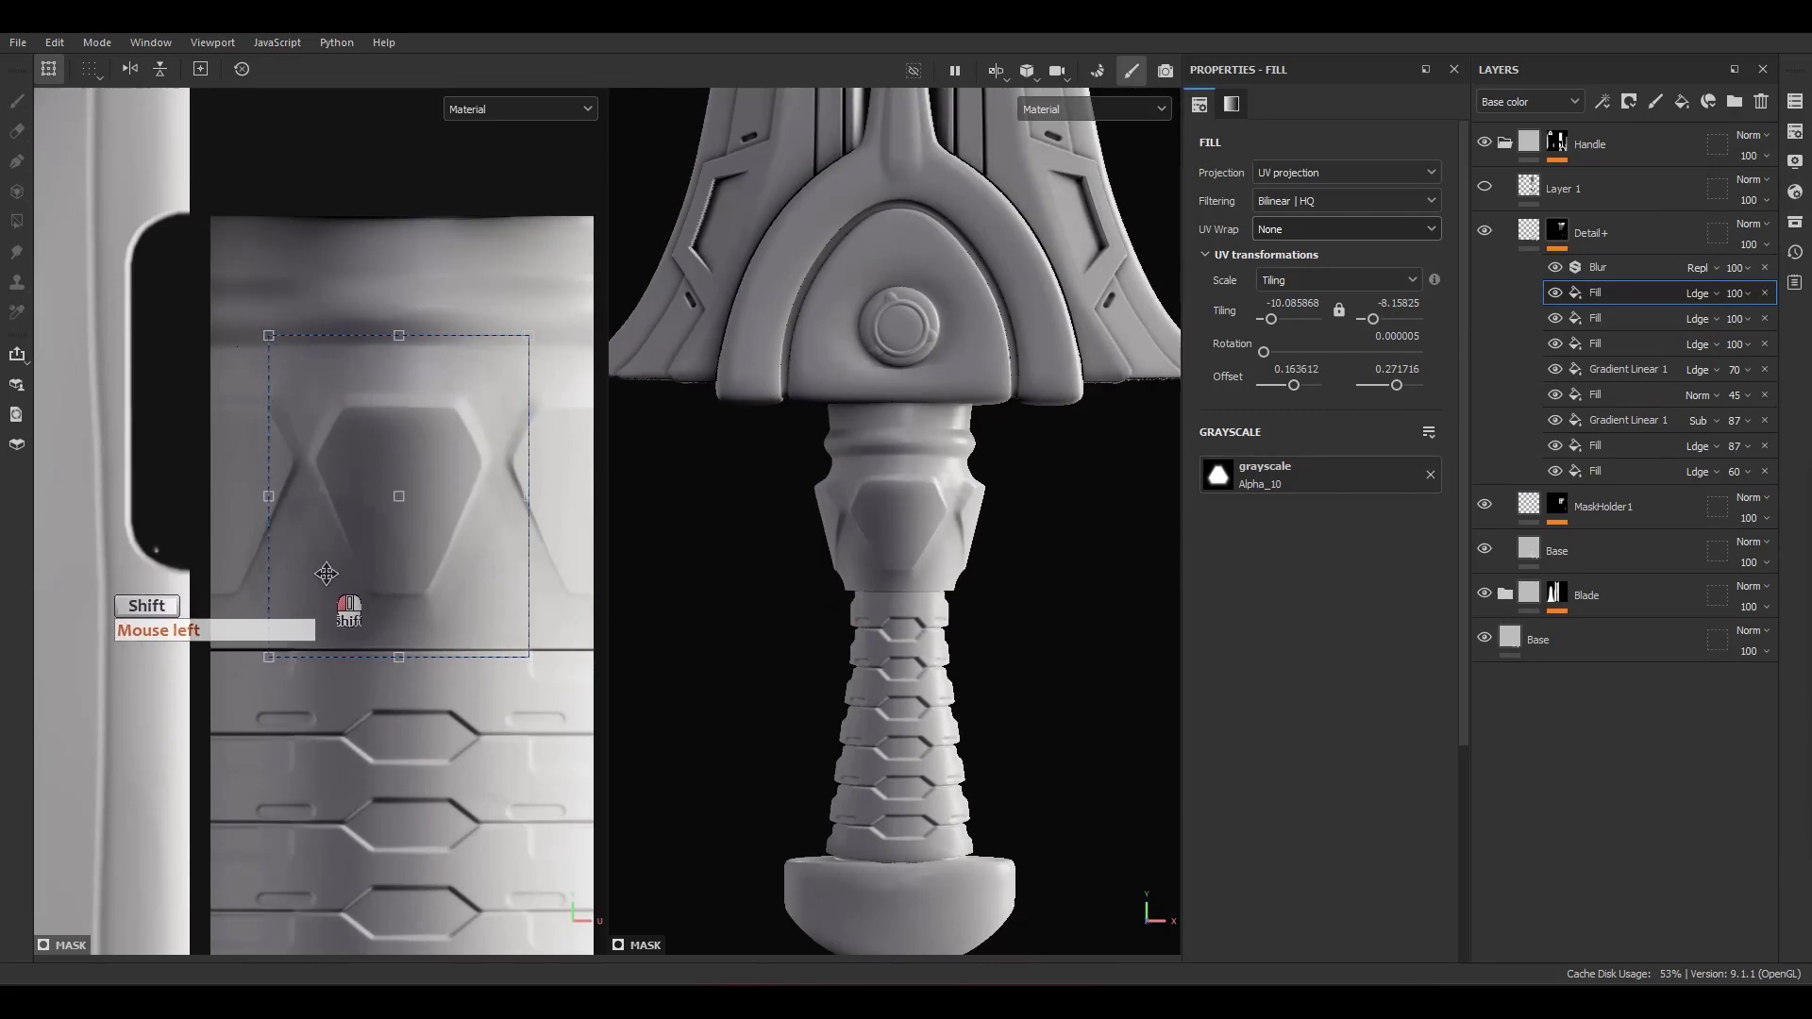
# Step: Replace the grayscale of the centered fill on the handle neck with Alpha_11
pyautogui.click(1602, 316)
pyautogui.click(1606, 294)
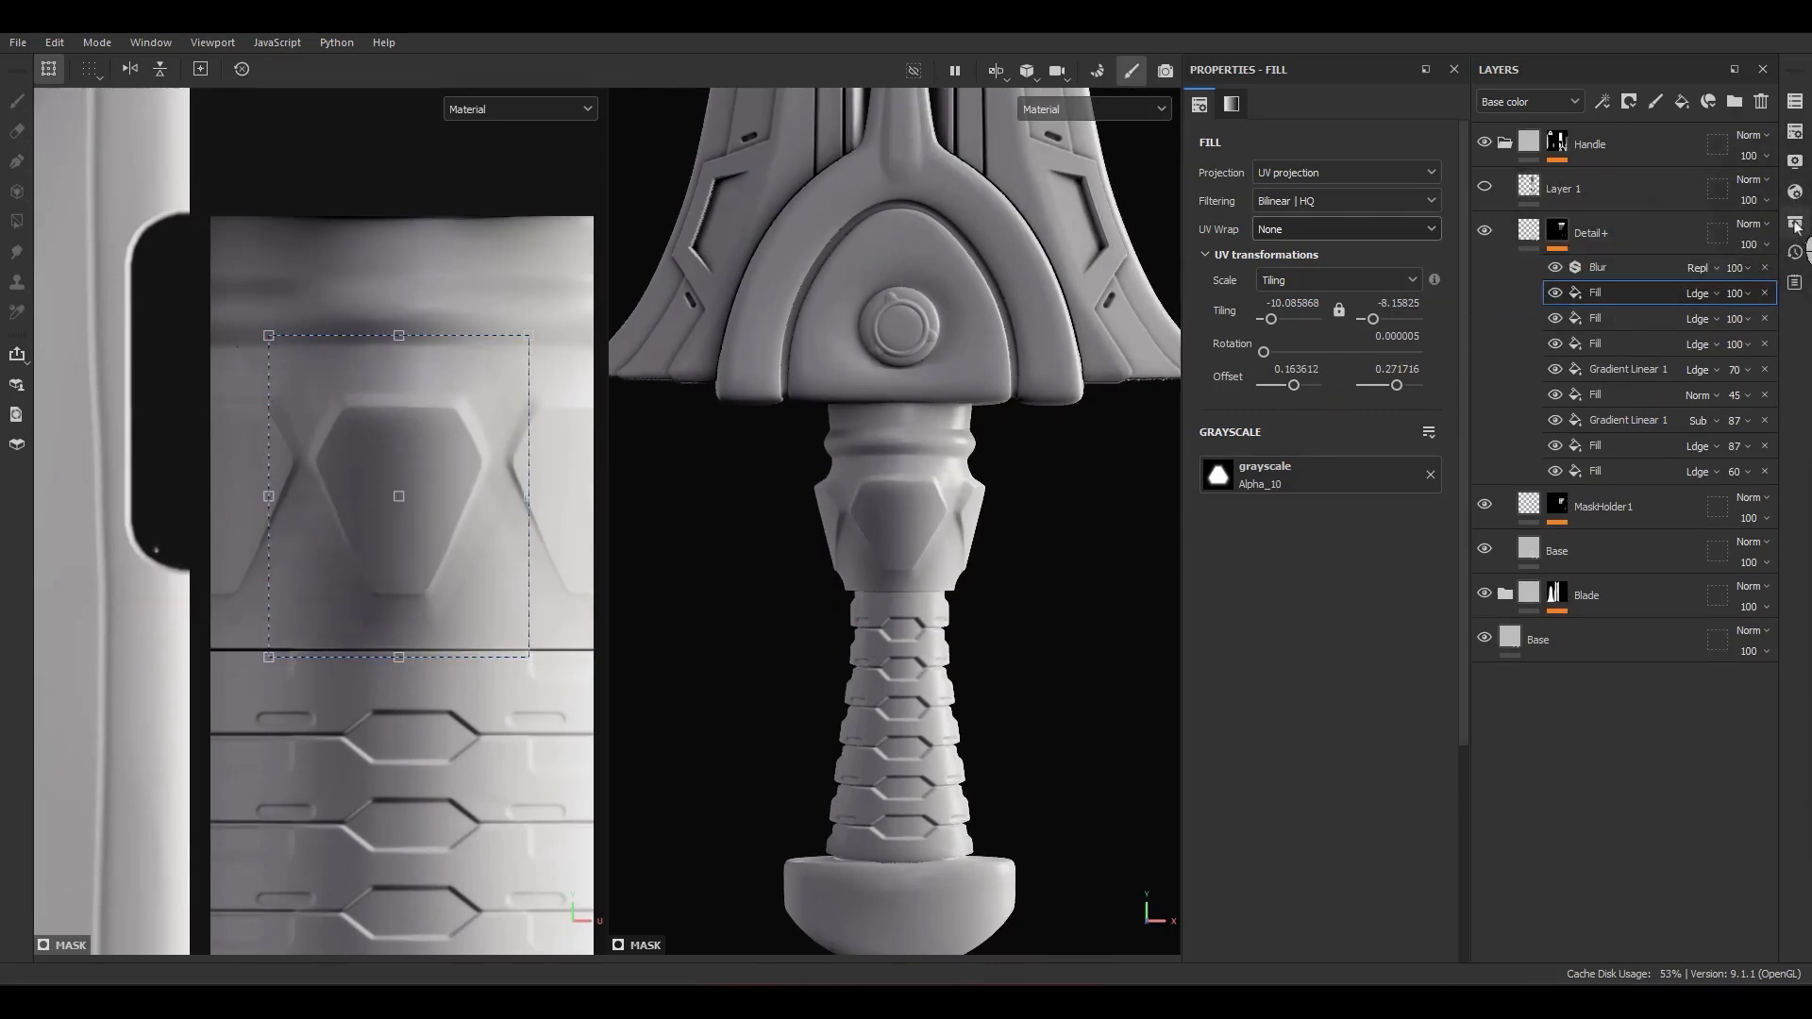
pyautogui.click(1796, 225)
pyautogui.moveTo(1541, 233); pyautogui.dragTo(877, 261)
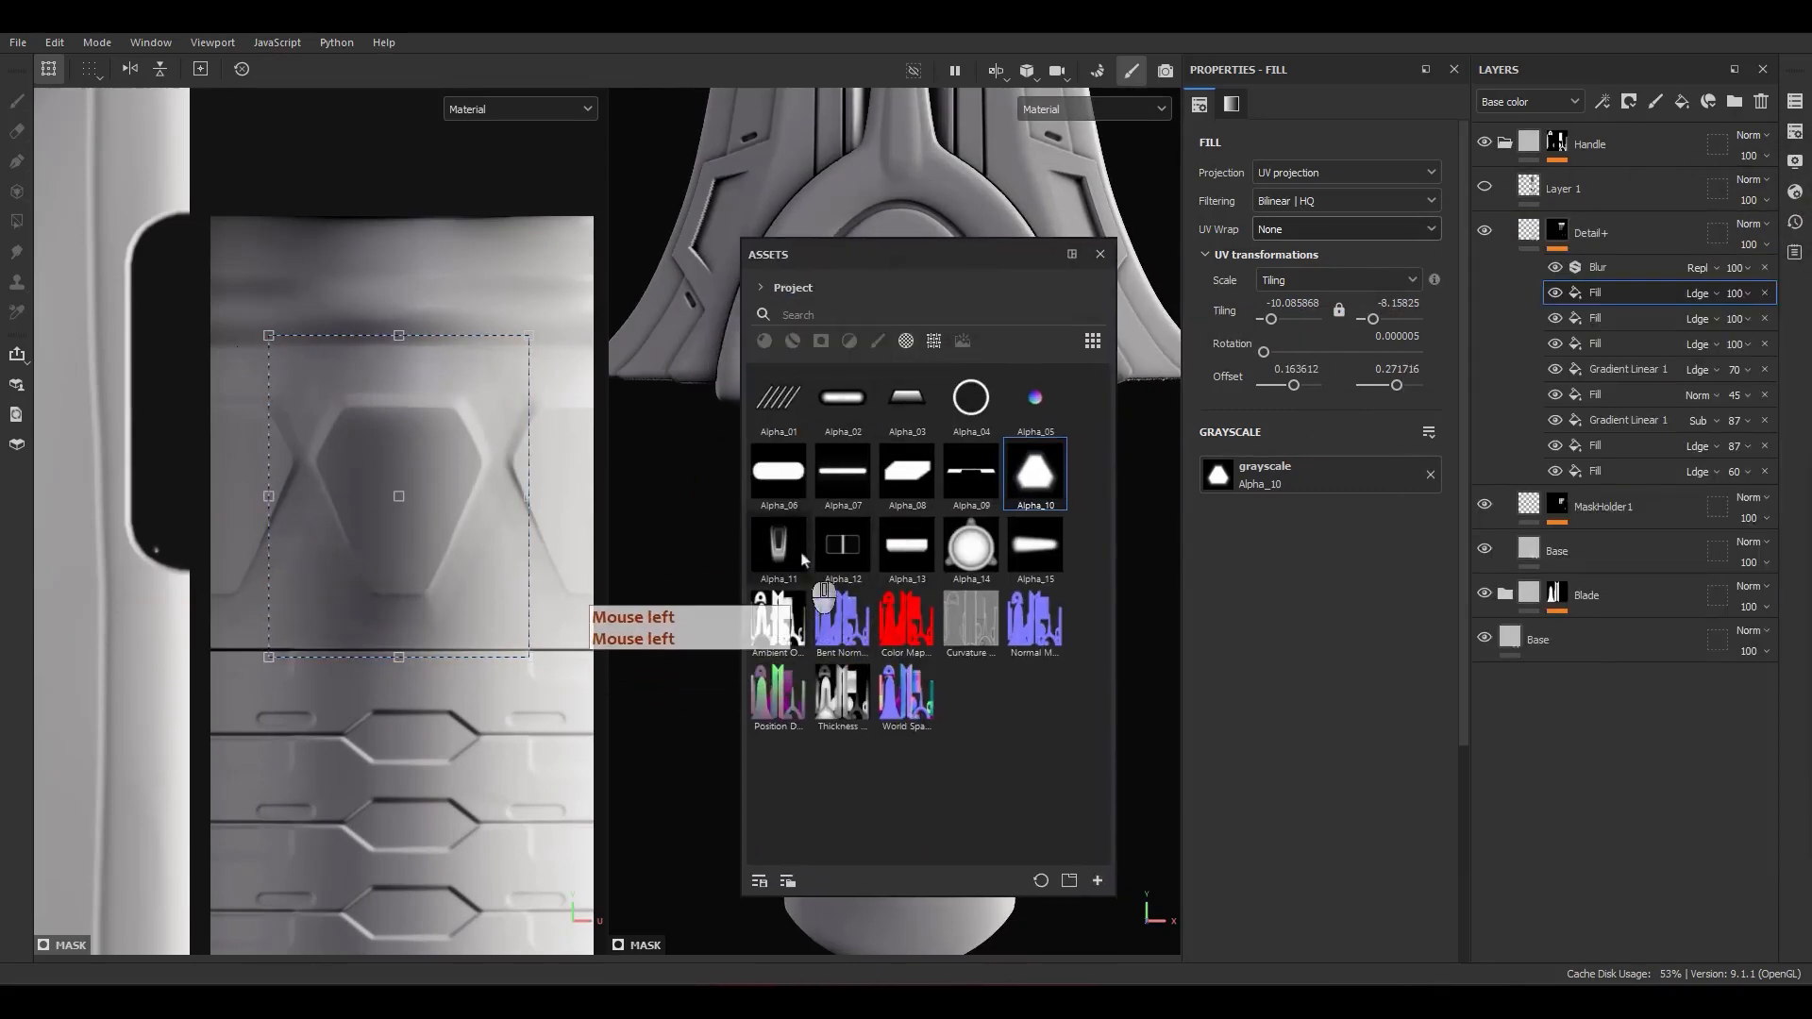
pyautogui.moveTo(801, 557); pyautogui.dragTo(1274, 489)
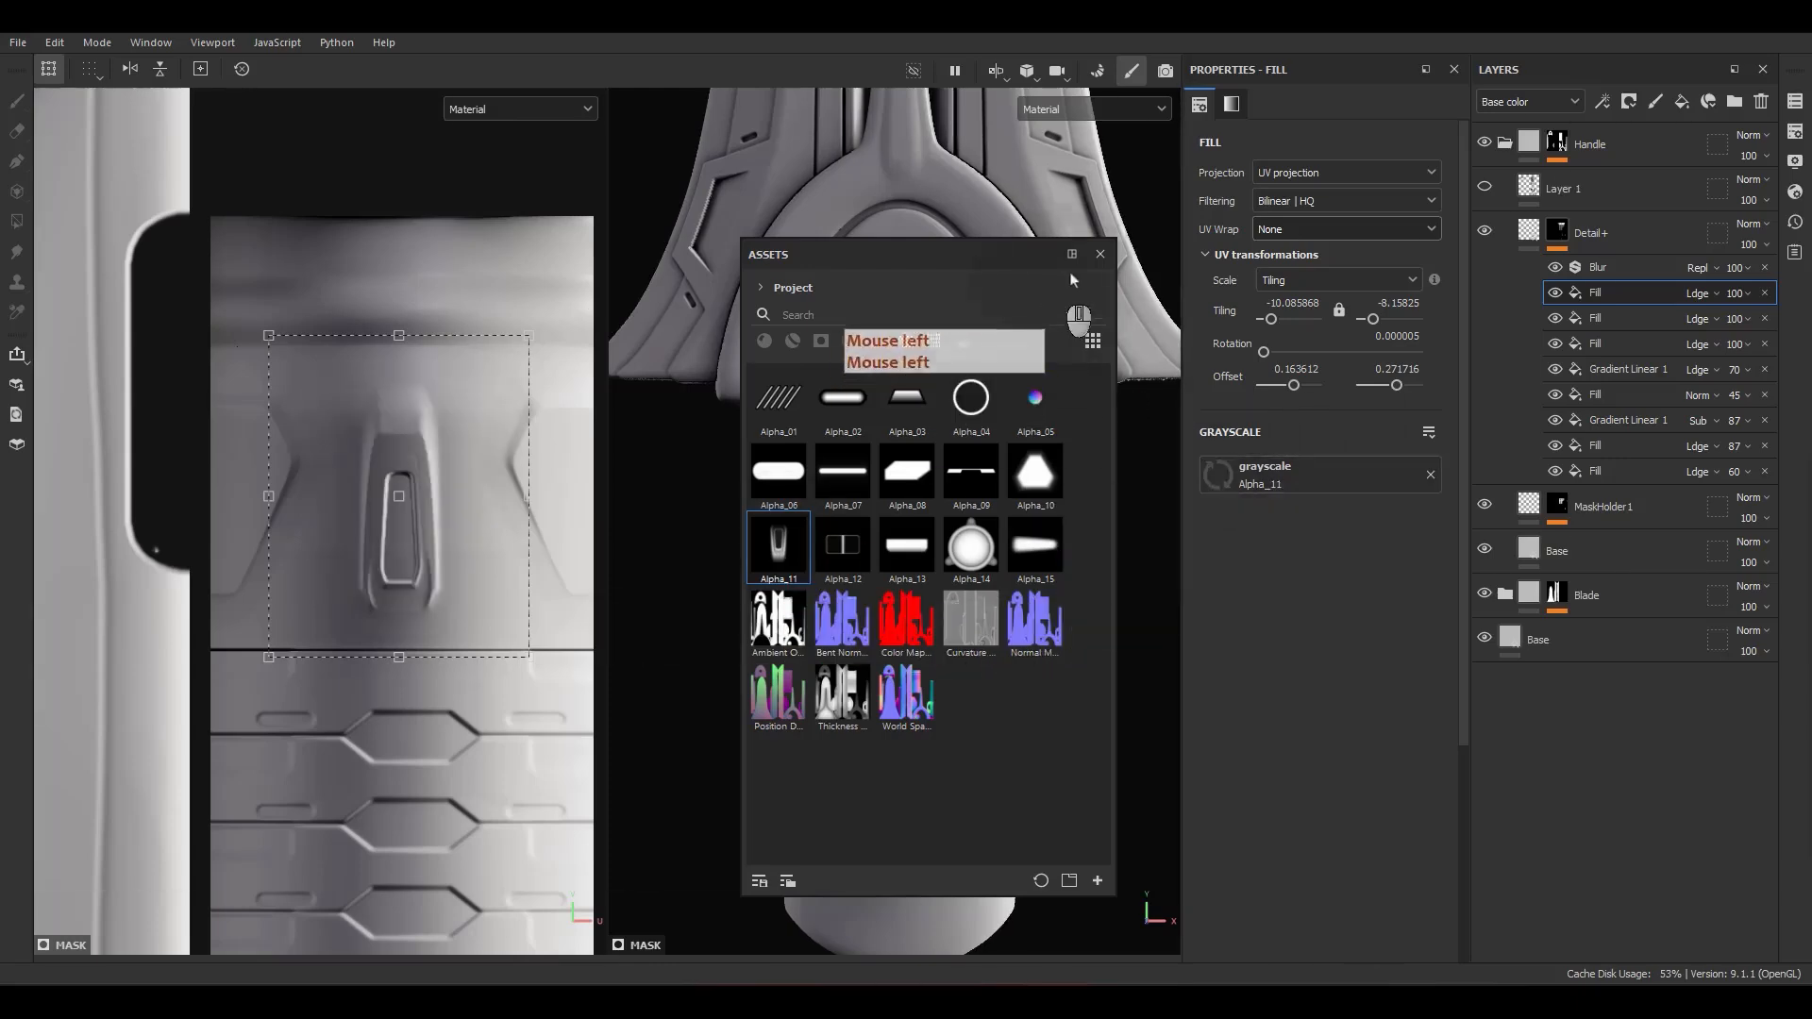
# Step: Set the Alpha_11 fill's tiling to a locked 10 and rotate it 180 degrees on the front of the neck
pyautogui.click(1101, 254)
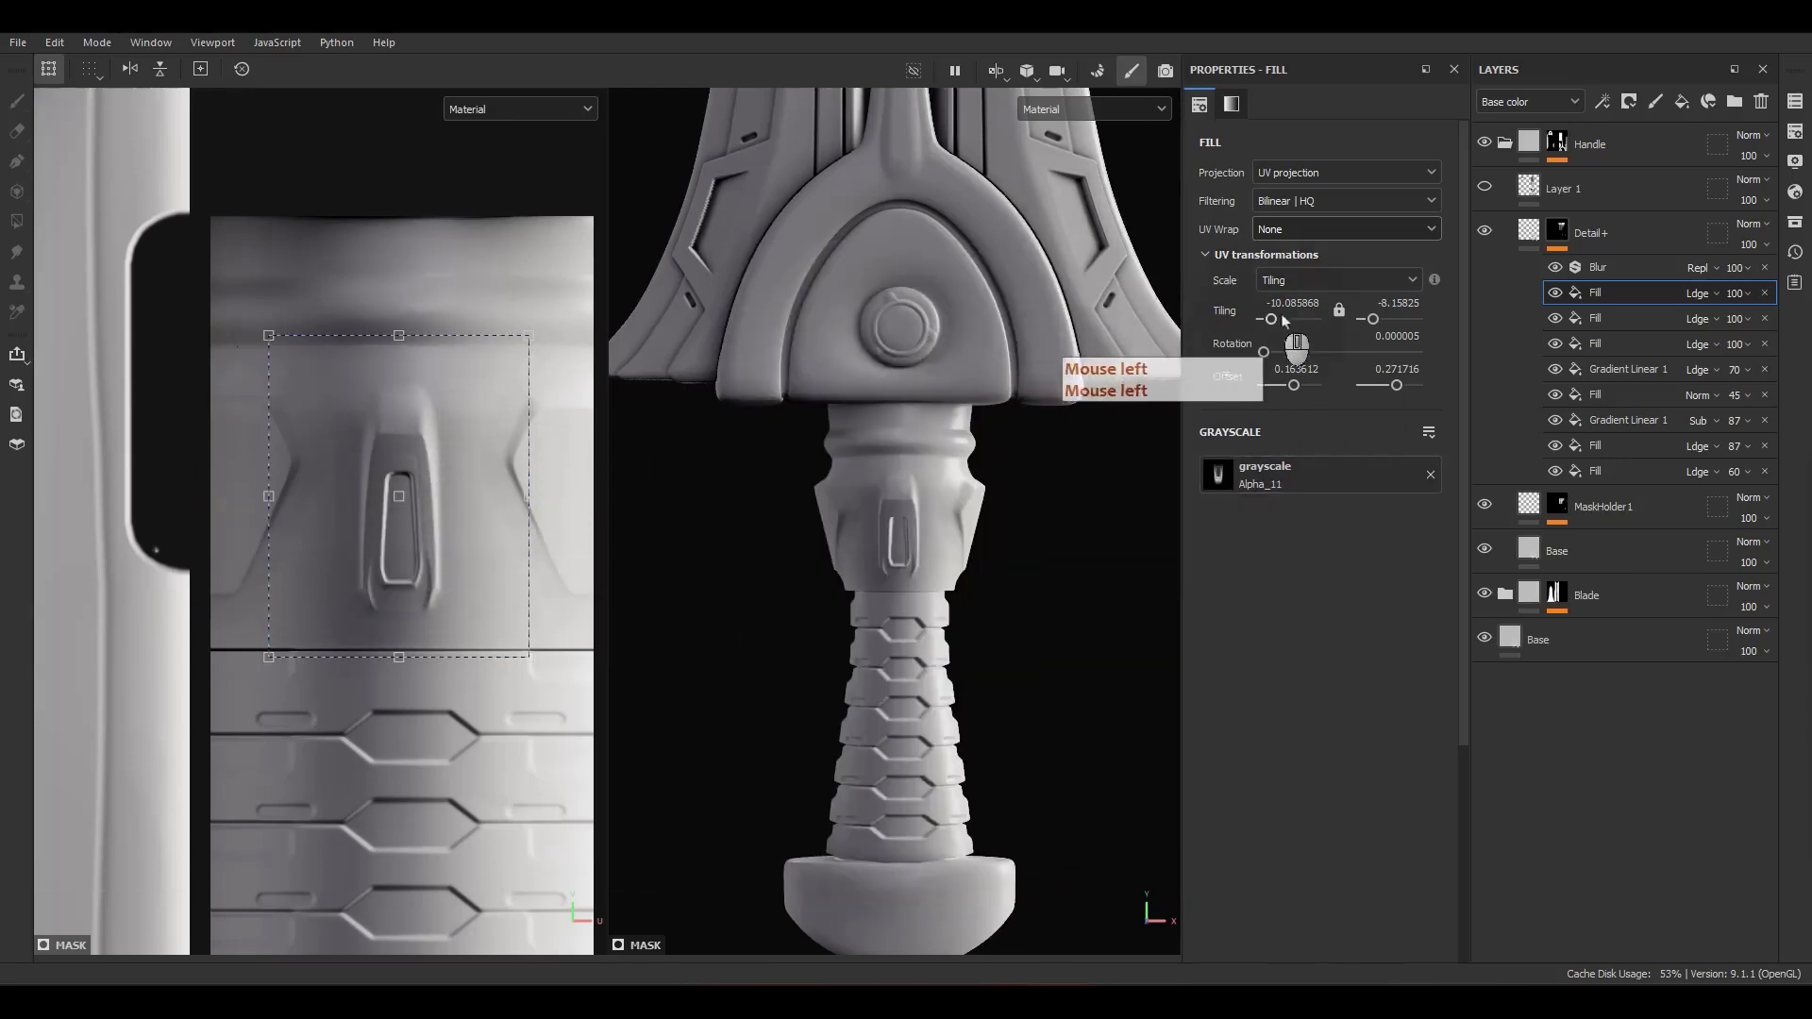
pyautogui.click(1339, 311)
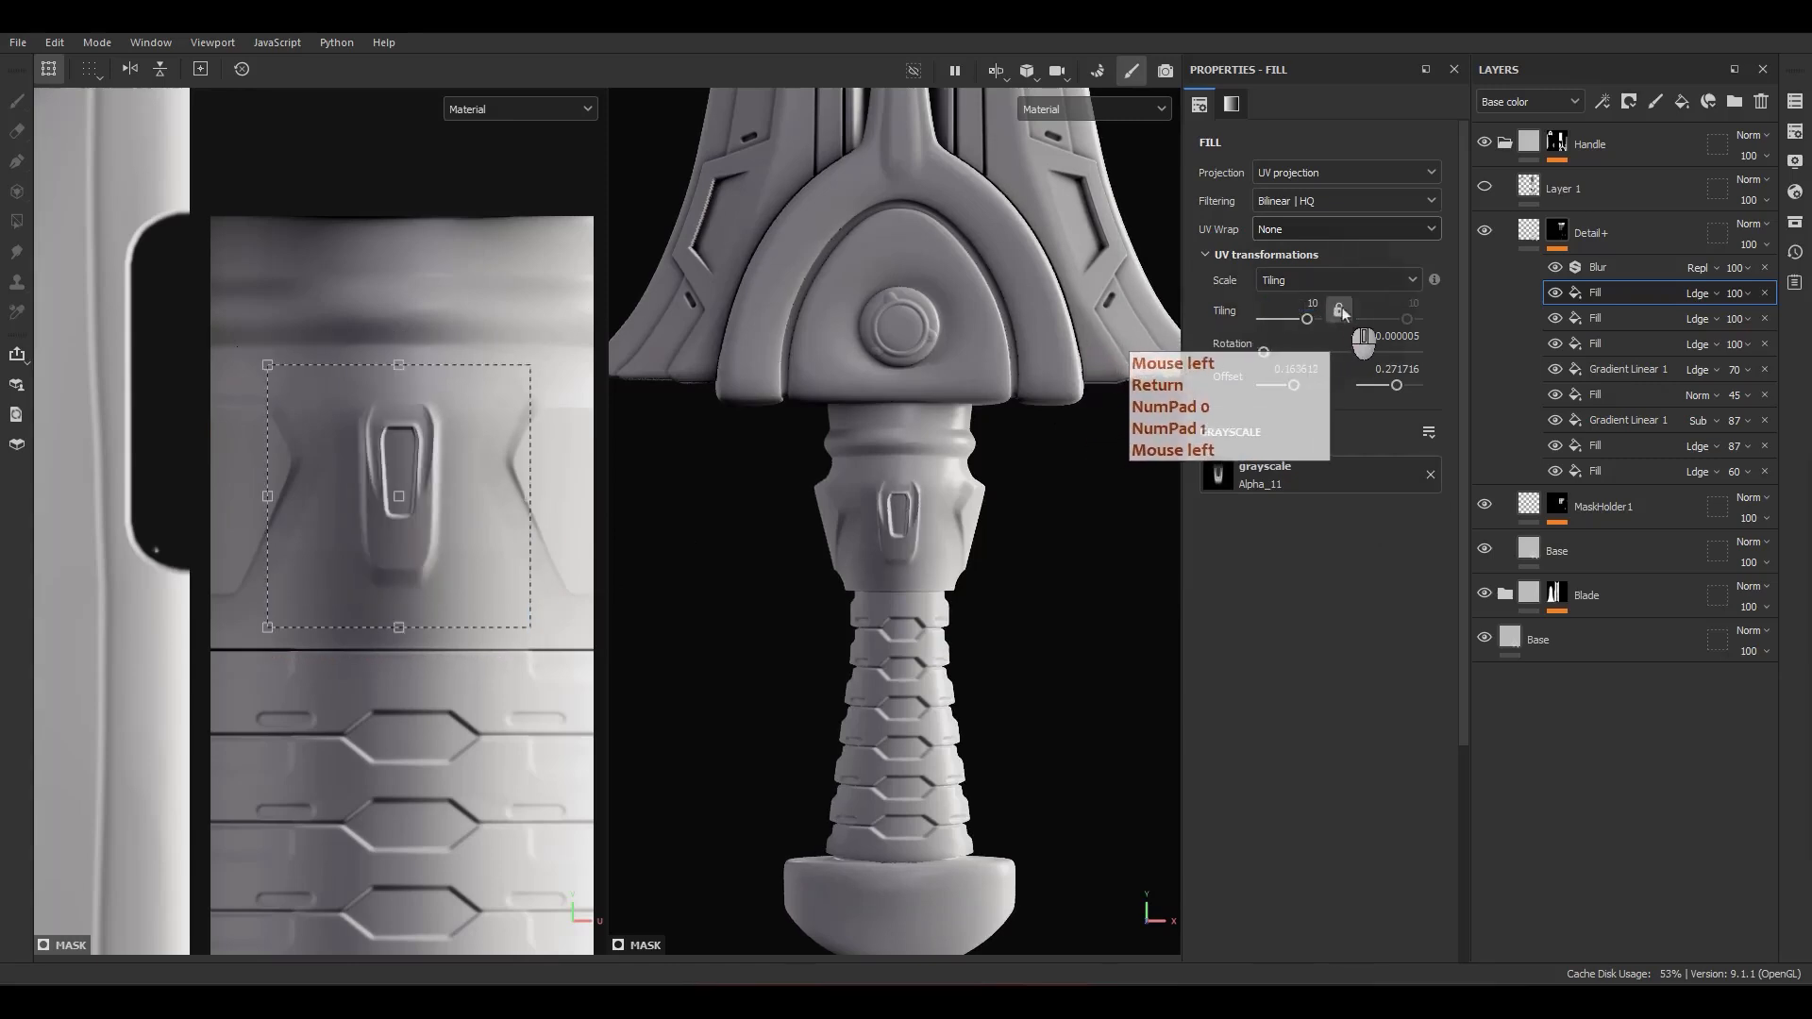
pyautogui.click(1339, 313)
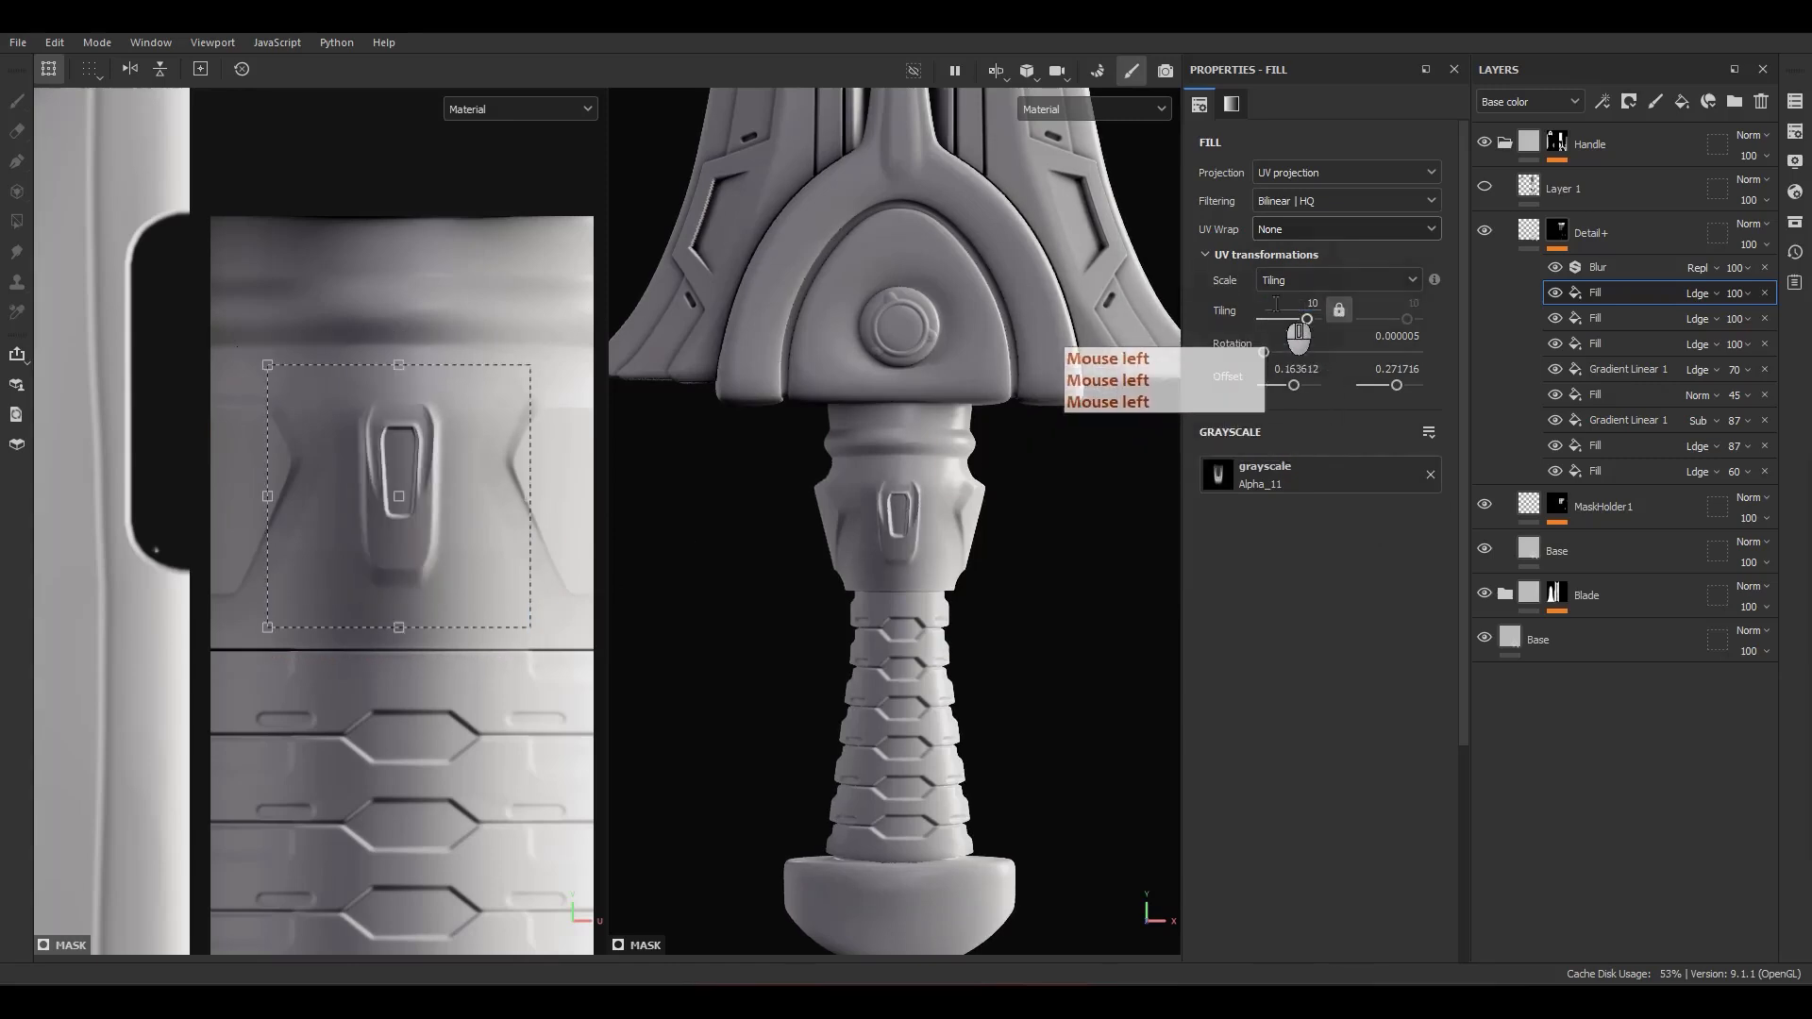
pyautogui.moveTo(540, 291); pyautogui.dragTo(356, 694)
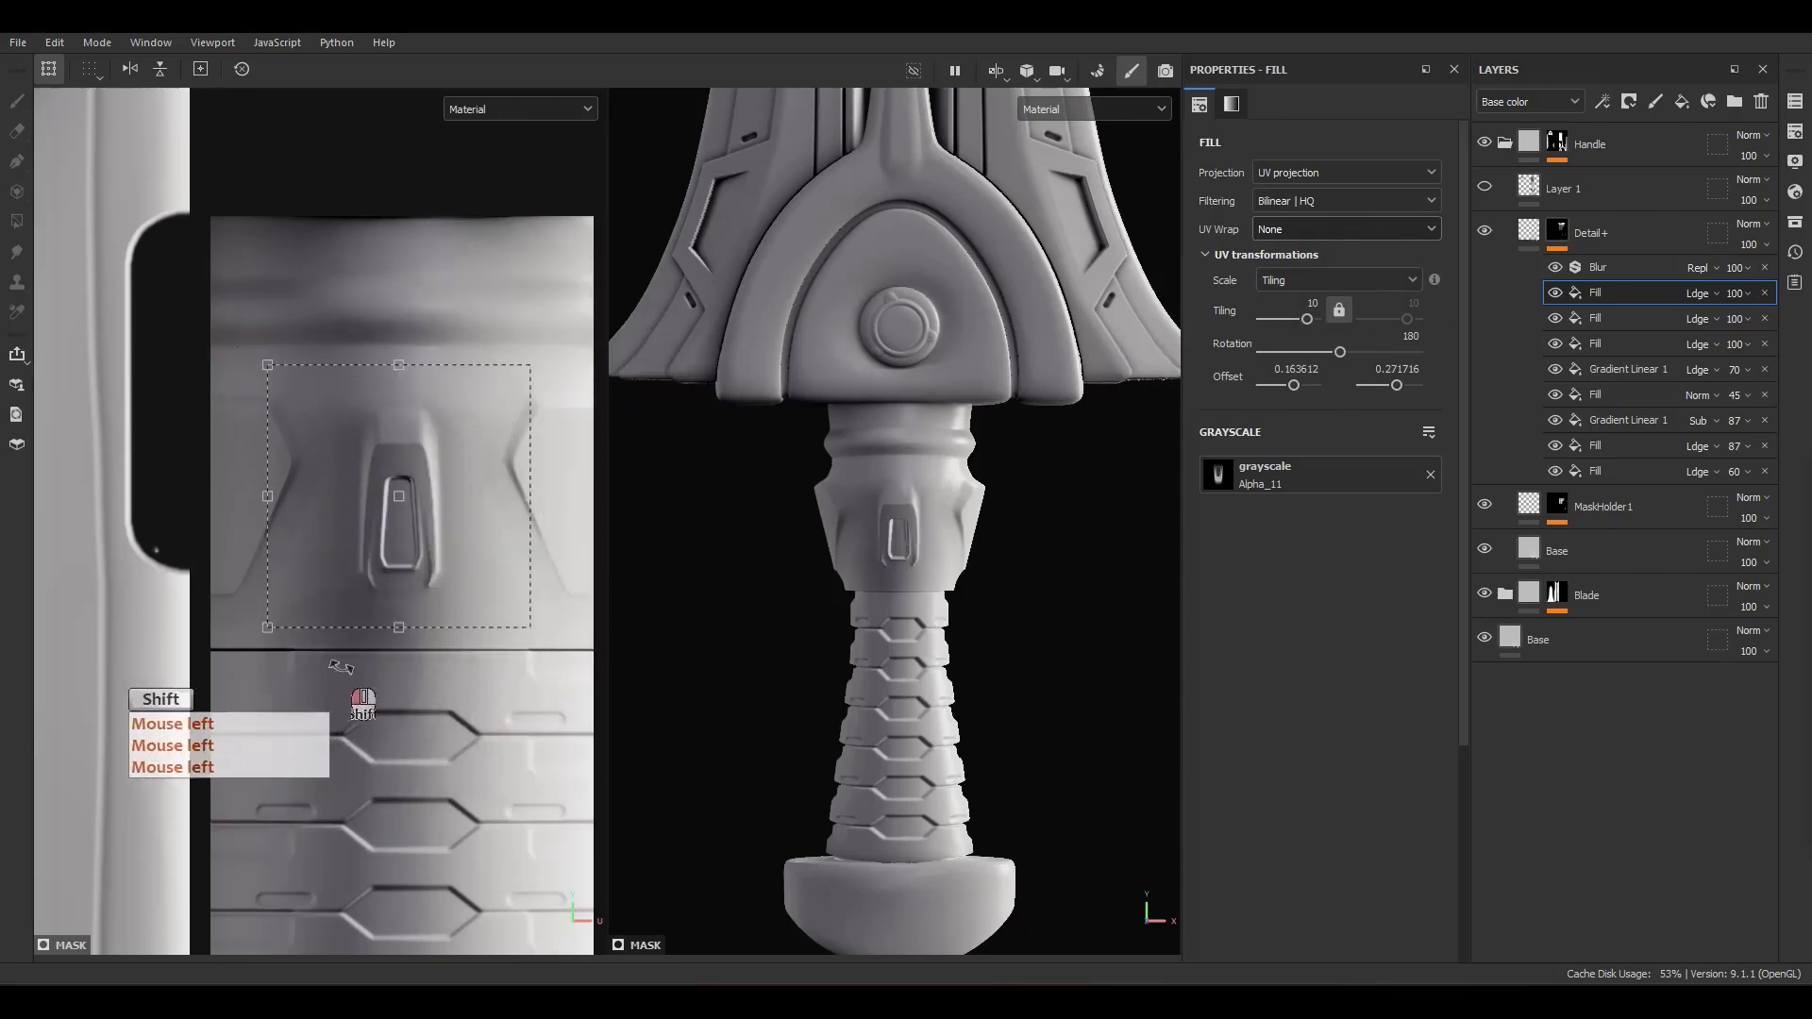
# Step: Enlarge the Alpha_11 fill on the neck front by setting its tiling to 6 by 7 and its rotation to 180
pyautogui.keyDown('ctrl'); pyautogui.moveTo(532, 497); pyautogui.dragTo(561, 497); pyautogui.keyUp('ctrl')
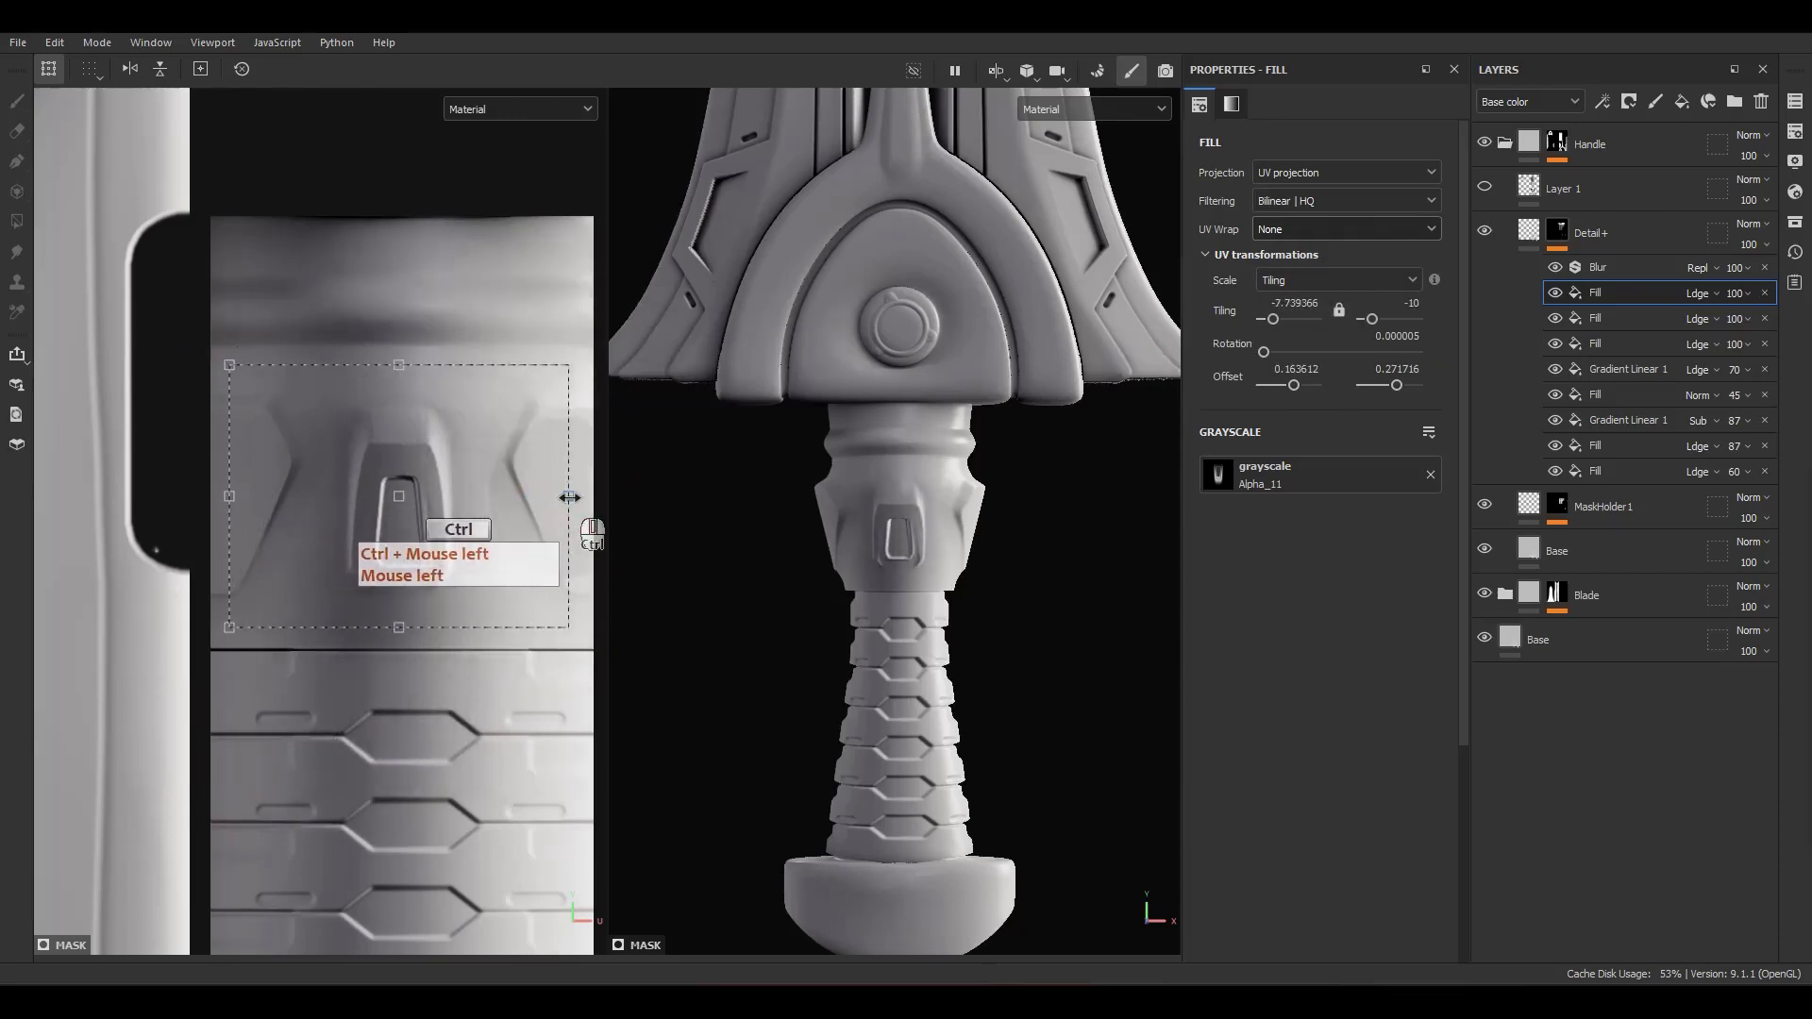
pyautogui.hotkey('ctrl', 'z')
pyautogui.keyDown('ctrl'); pyautogui.keyDown('shift'); pyautogui.moveTo(525, 359); pyautogui.dragTo(575, 321); pyautogui.keyUp('shift'); pyautogui.keyUp('ctrl')
pyautogui.keyDown('alt'); pyautogui.moveTo(532, 529); pyautogui.dragTo(499, 526, button='middle'); pyautogui.keyUp('alt')
pyautogui.moveTo(547, 496)
pyautogui.keyDown('ctrl'); pyautogui.mouseDown()
pyautogui.moveTo(590, 509)
pyautogui.moveTo(580, 496)
pyautogui.mouseUp(); pyautogui.keyUp('ctrl')
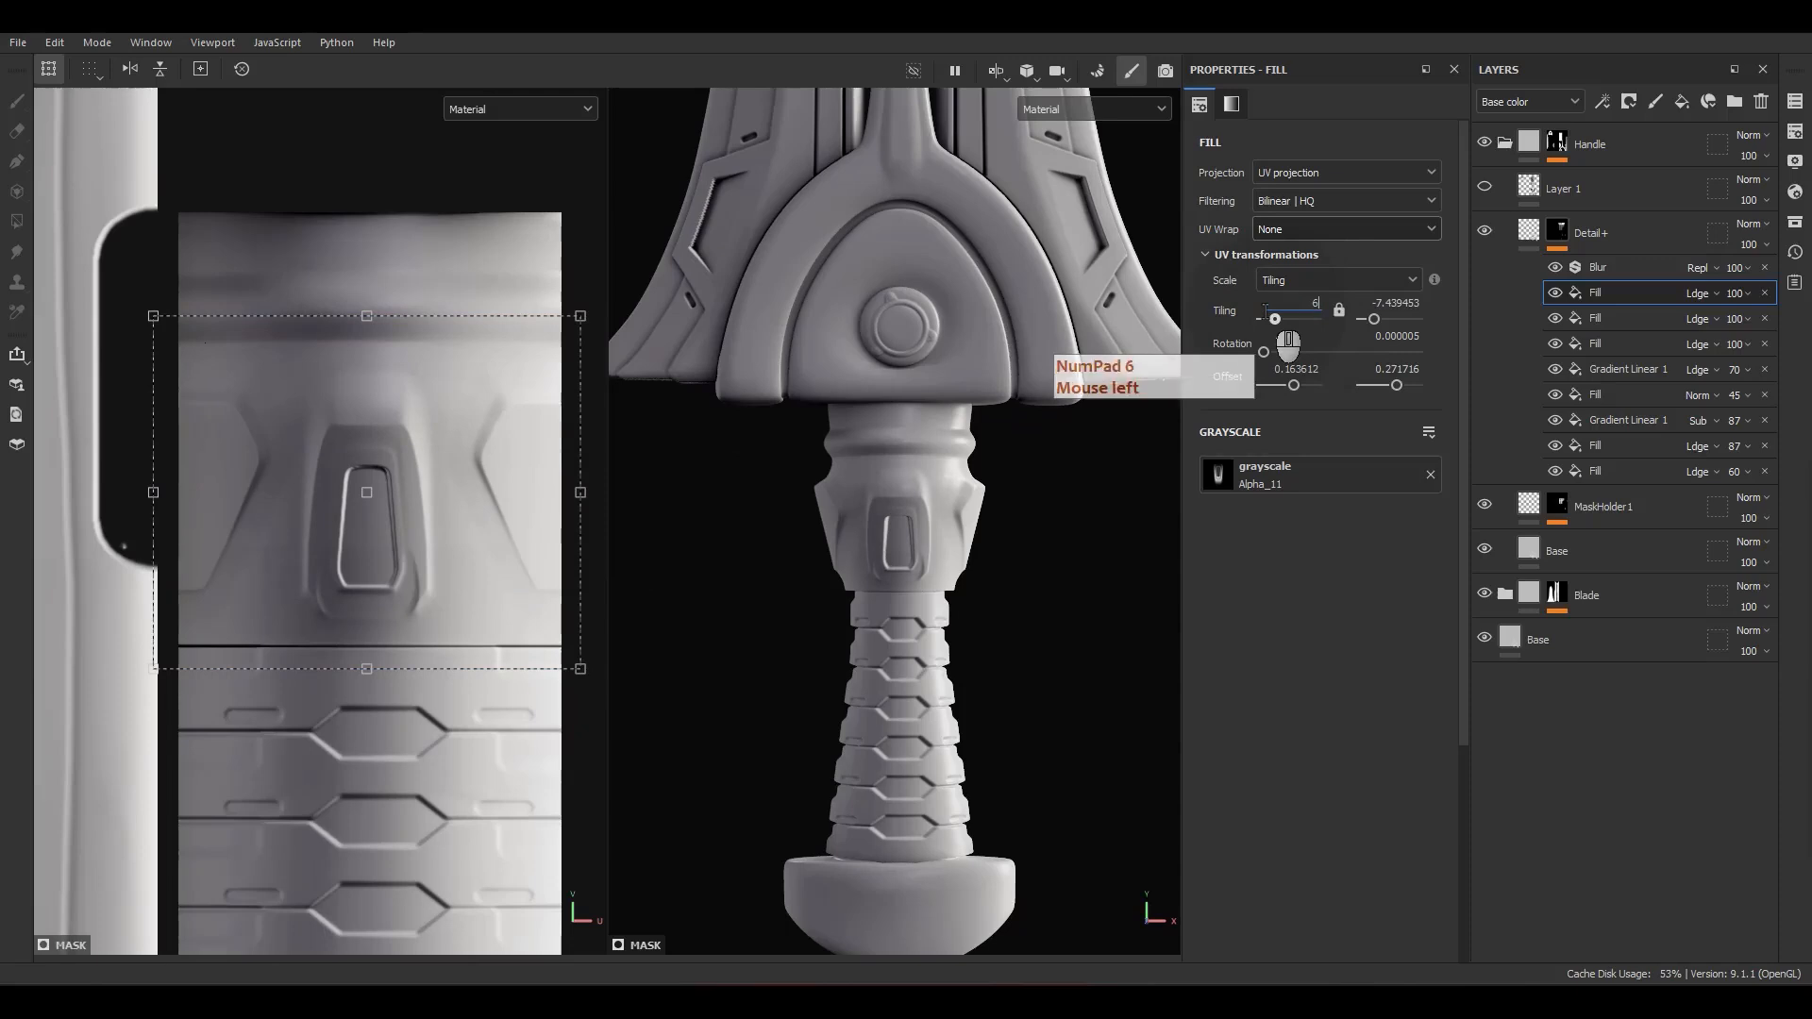
pyautogui.click(1396, 317)
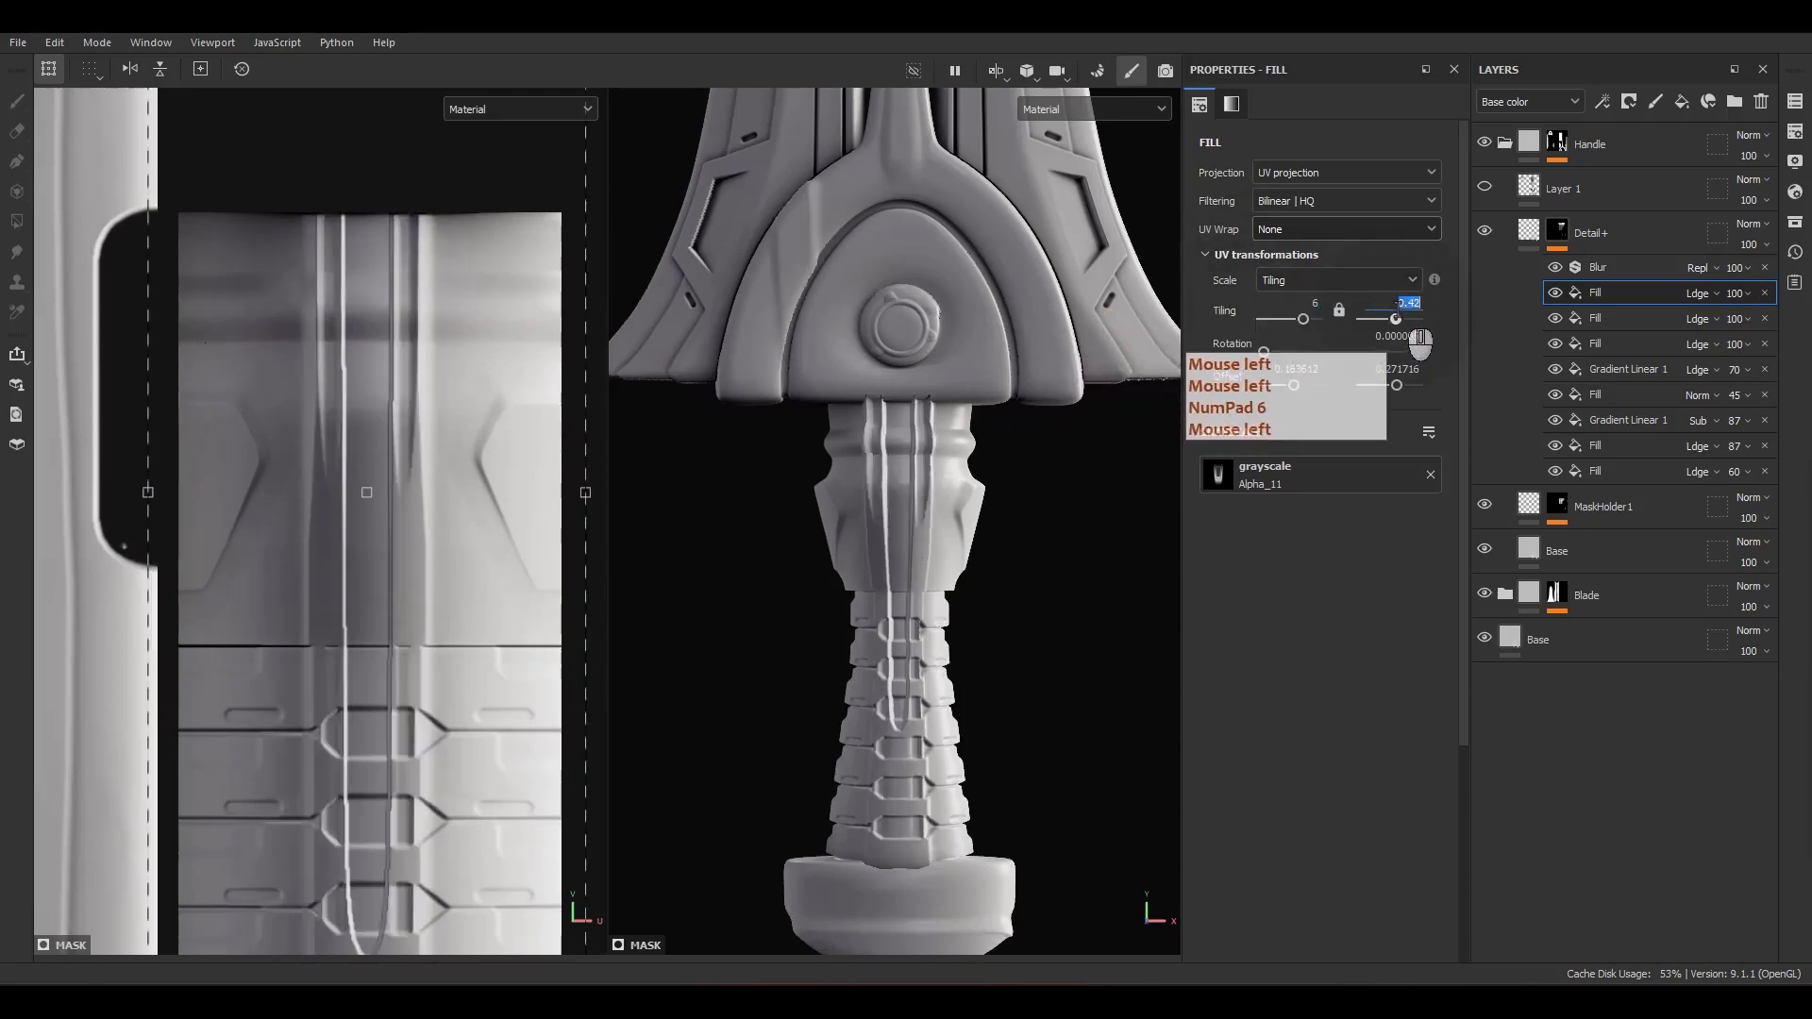
pyautogui.press('Return')
pyautogui.click(1373, 341)
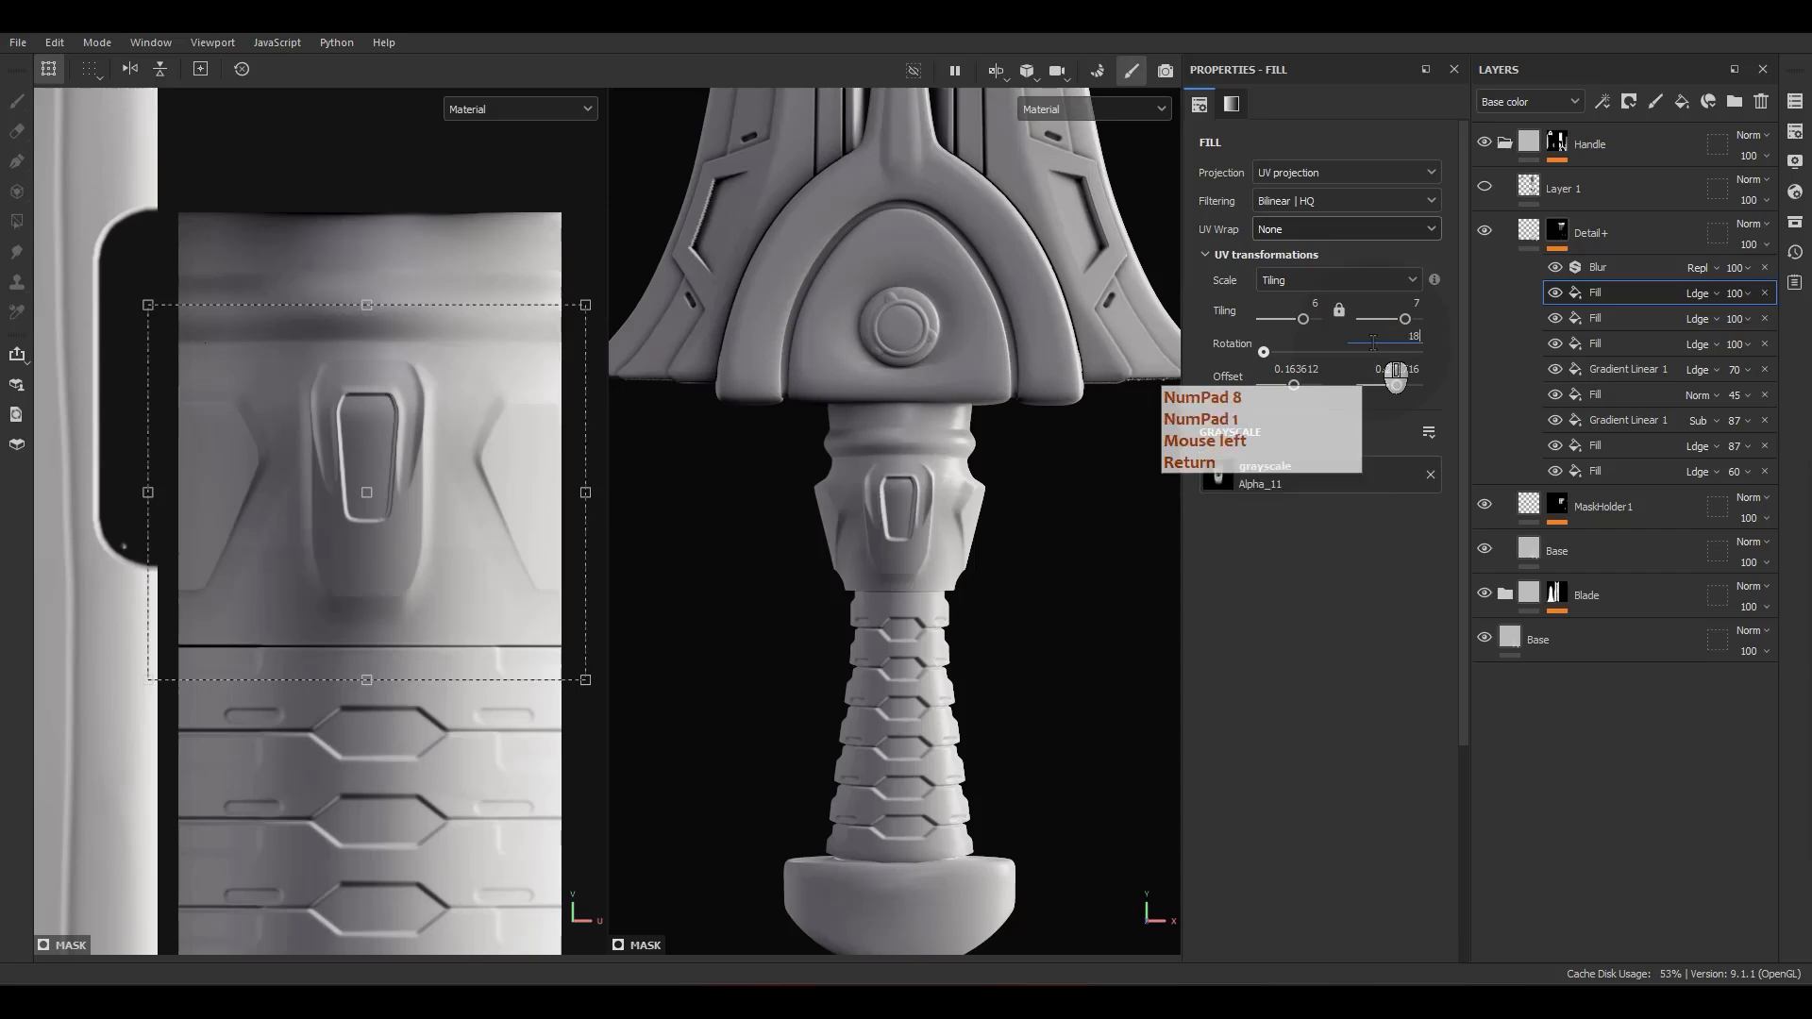
pyautogui.press('Return')
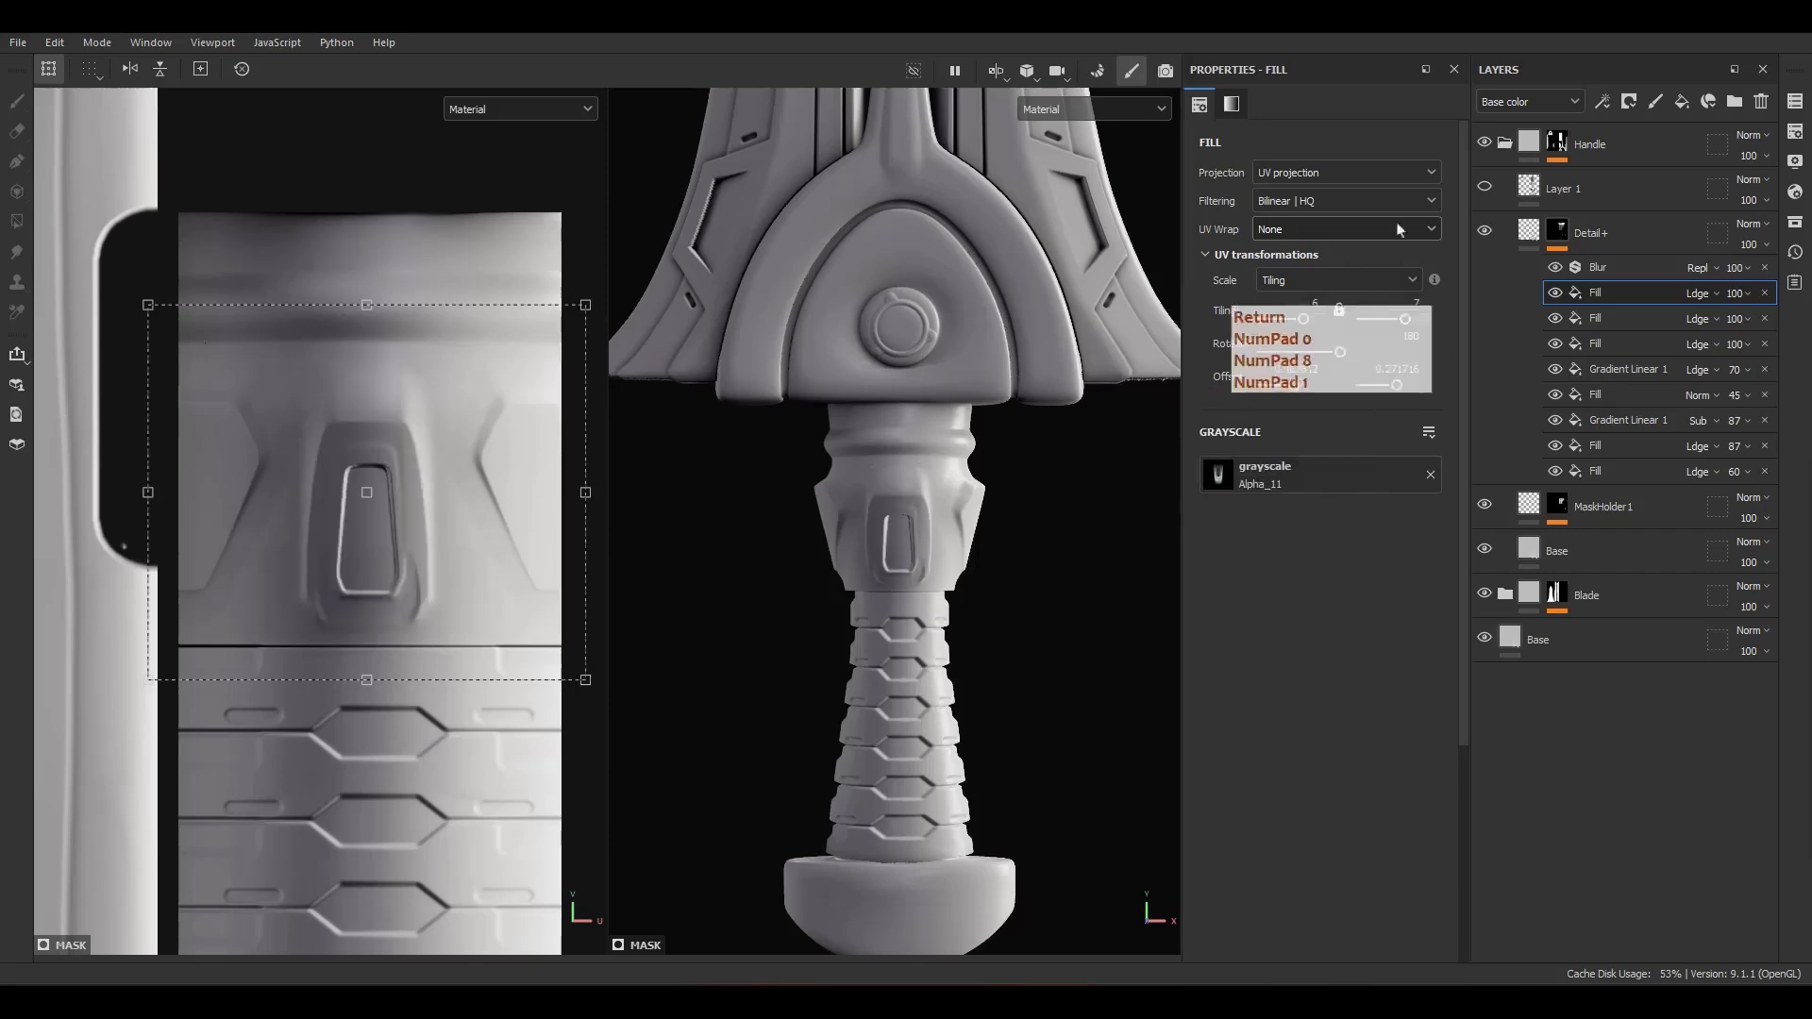
# Step: Reposition the Alpha_11 fill on the neck front at an offset of about 0.164 by 0.275
pyautogui.keyDown('alt'); pyautogui.moveTo(407, 545); pyautogui.dragTo(432, 539, button='middle'); pyautogui.keyUp('alt')
pyautogui.scroll(2, 433, 540)
pyautogui.moveTo(448, 545); pyautogui.dragTo(439, 536)
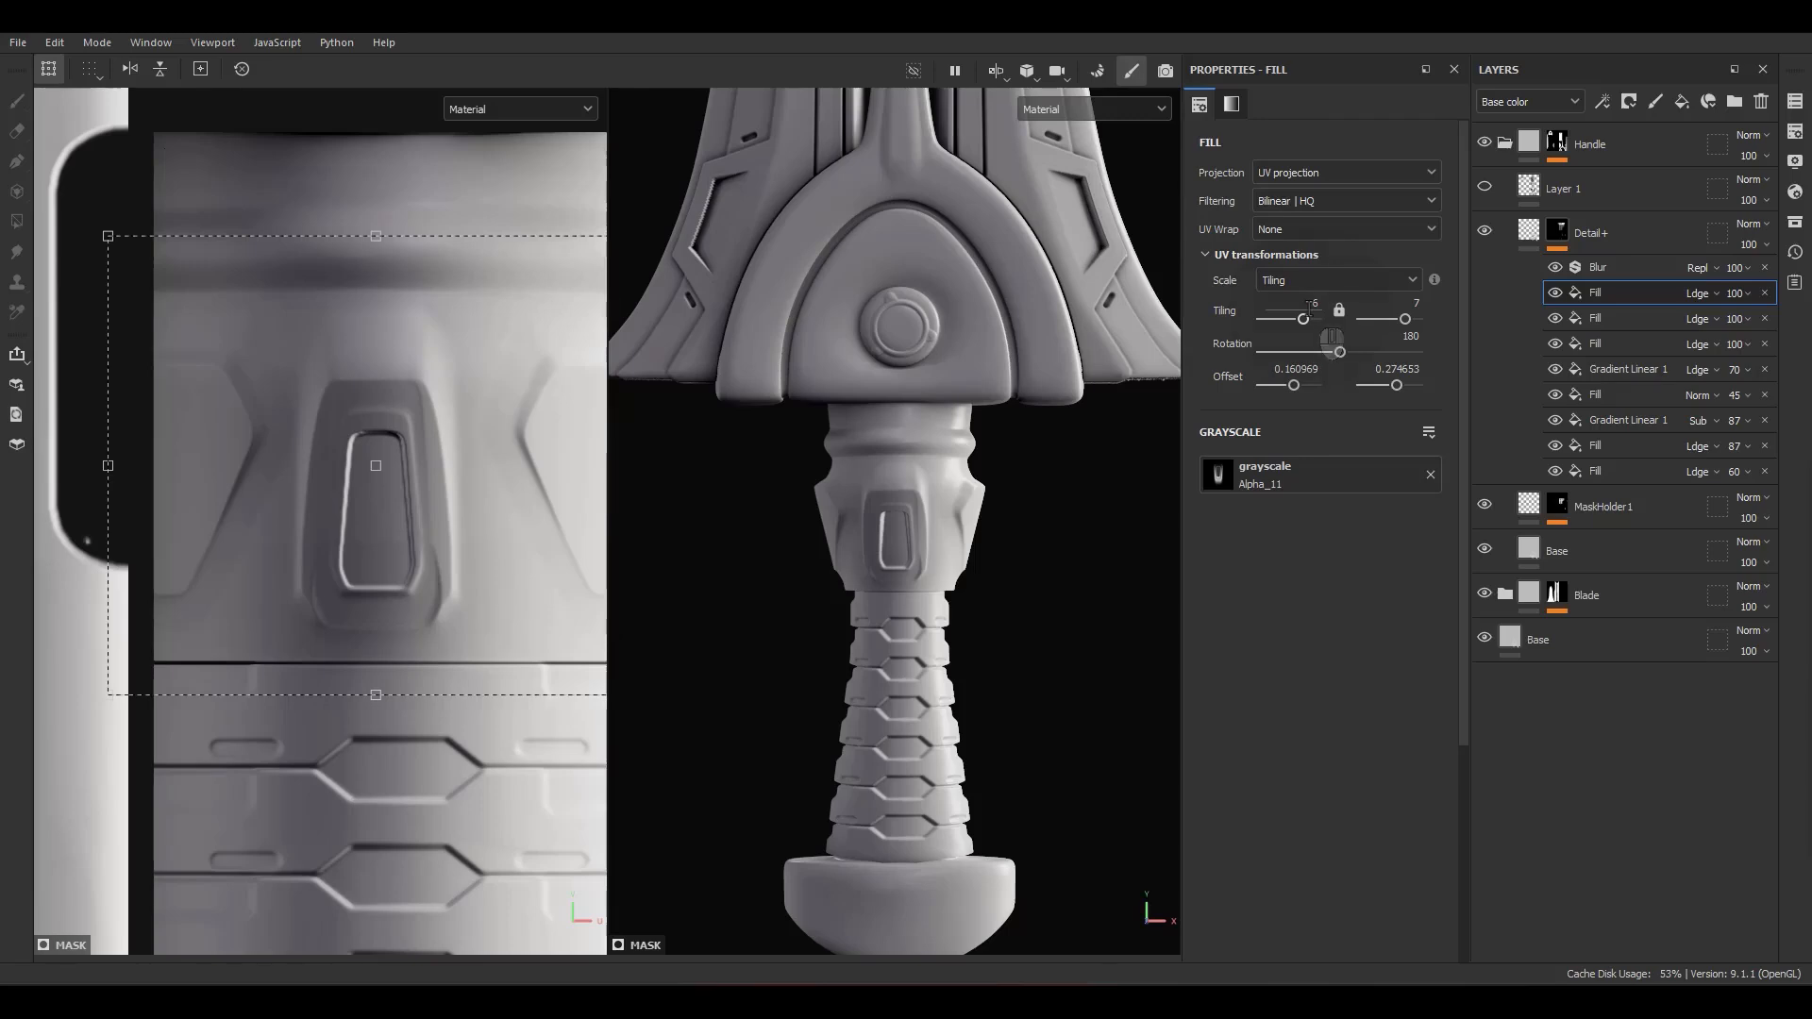
pyautogui.scroll(-2, 472, 514)
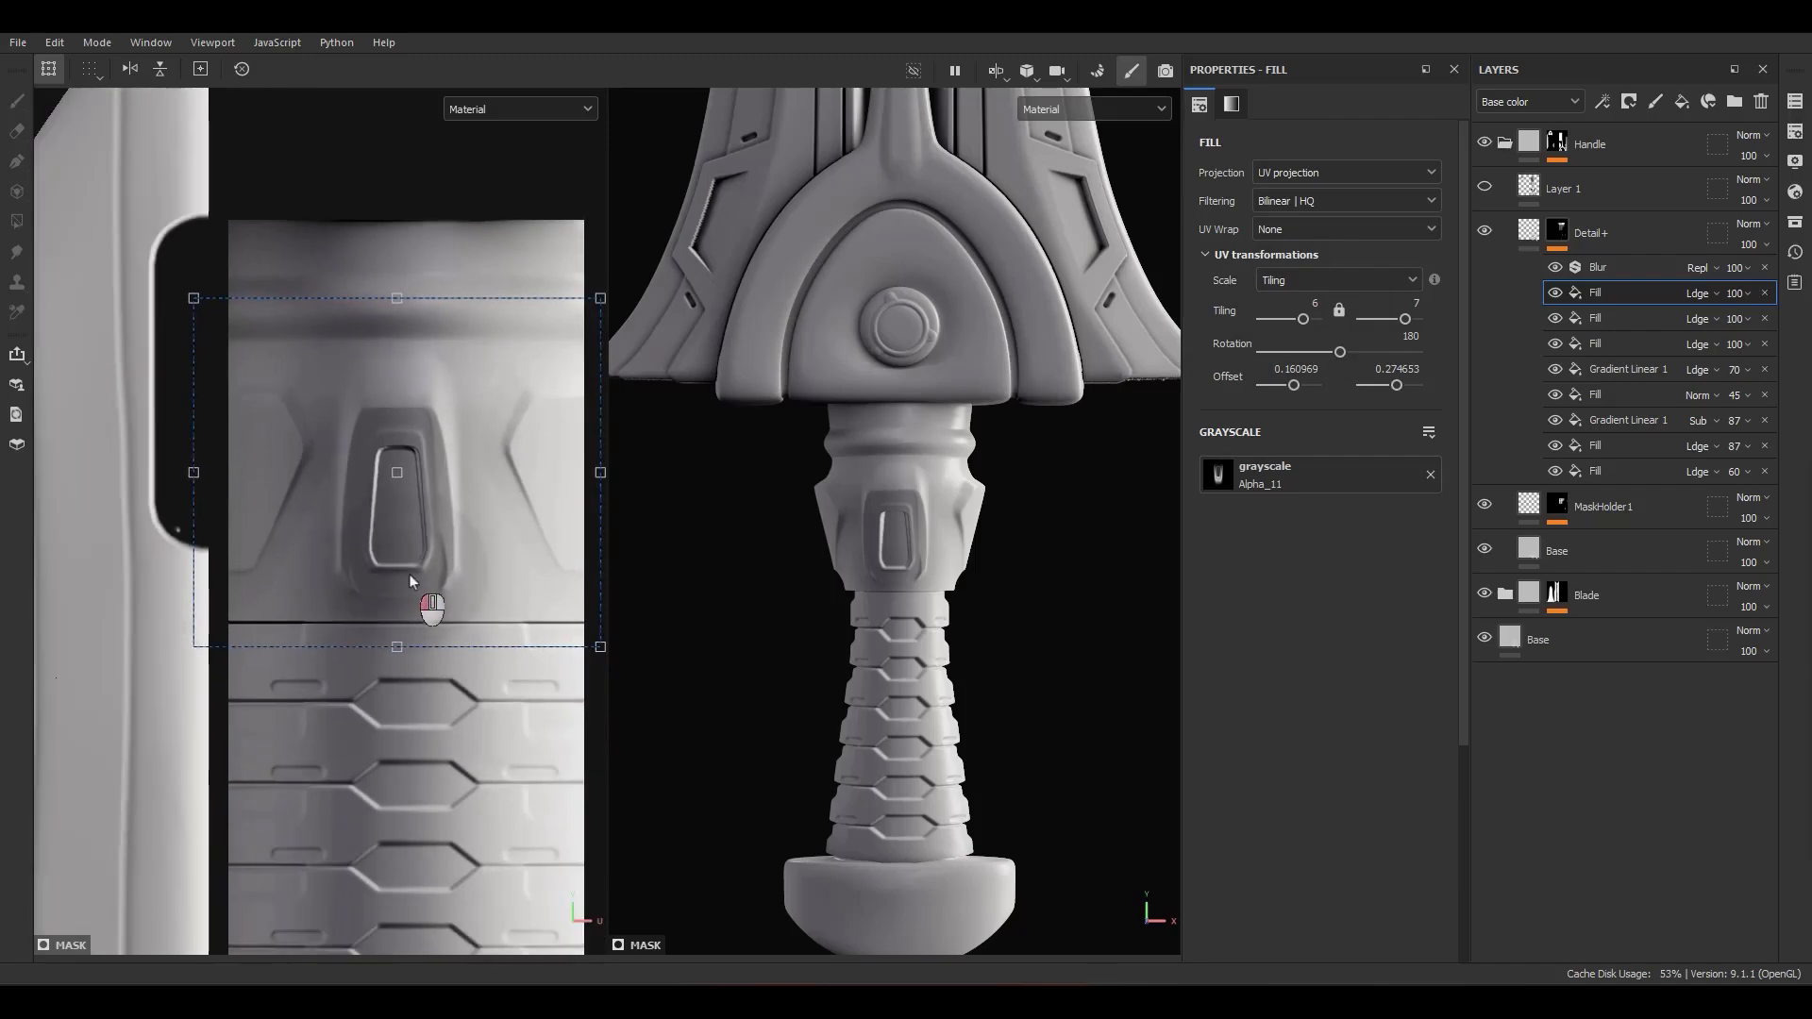
pyautogui.moveTo(410, 574); pyautogui.dragTo(1024, 612)
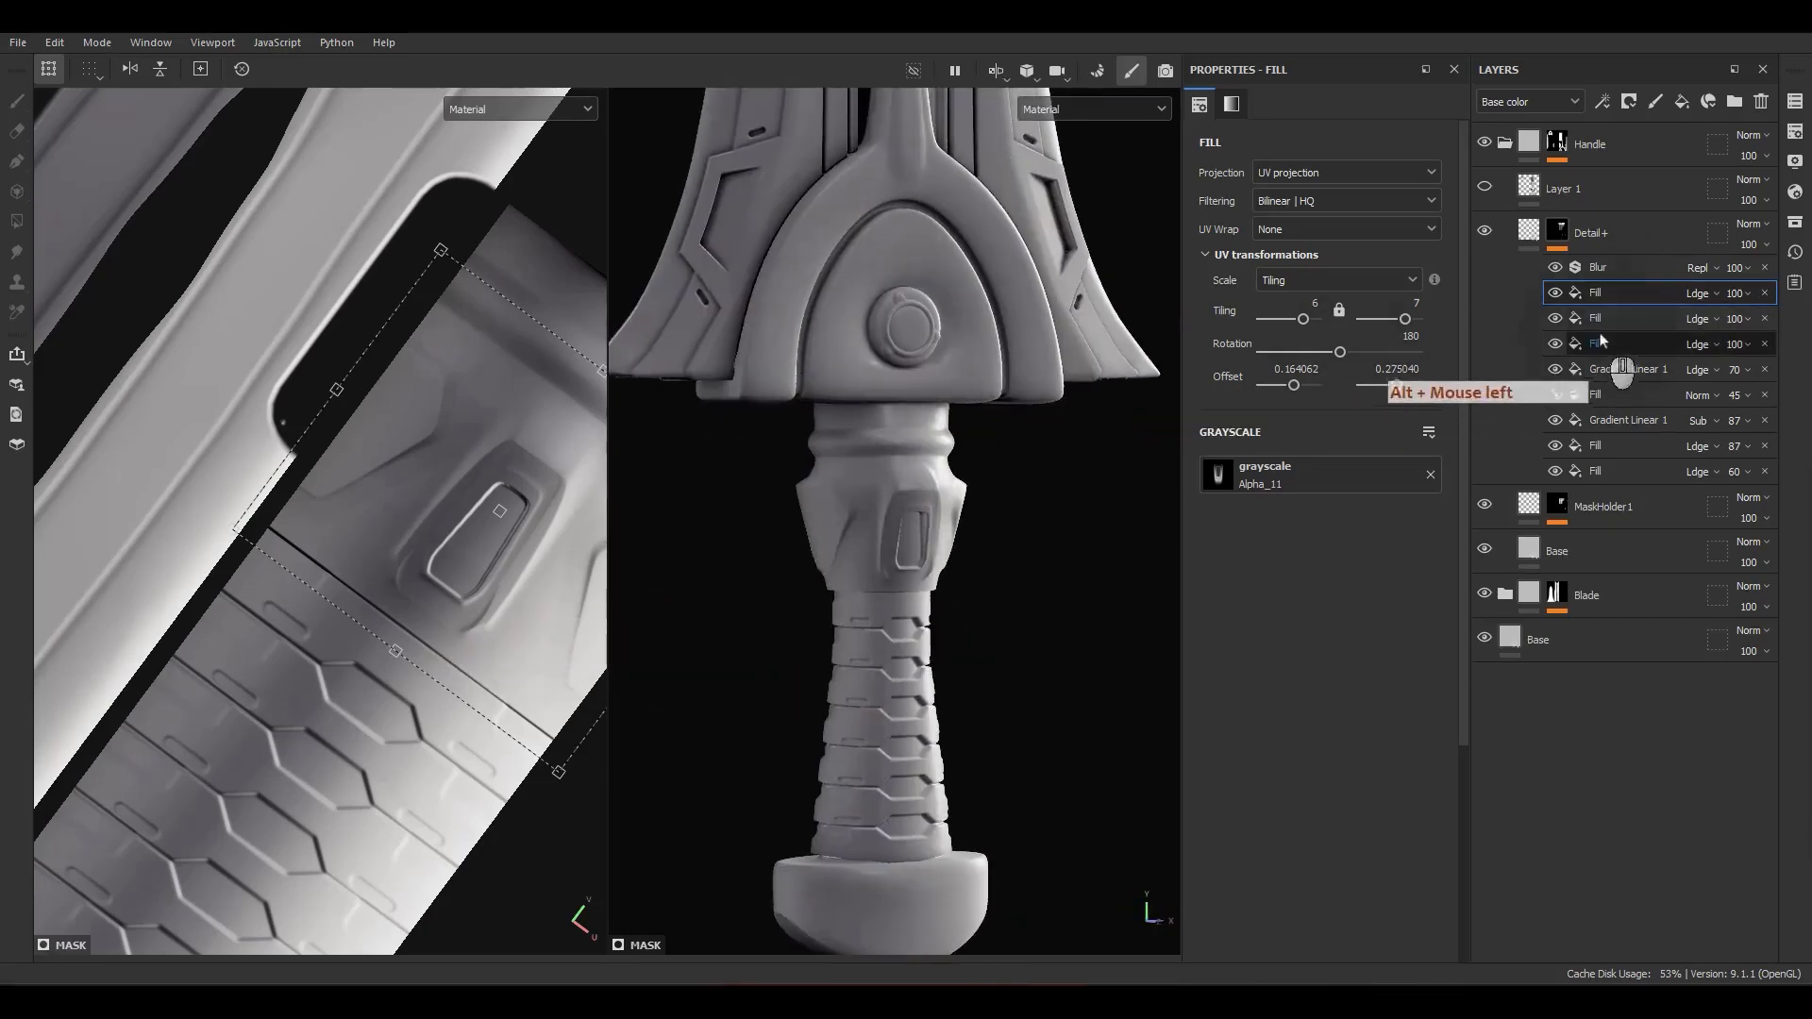
# Step: Set the upper Alpha_10 fill's tiling to 10 by 8 and its rotation to 180
pyautogui.click(1603, 320)
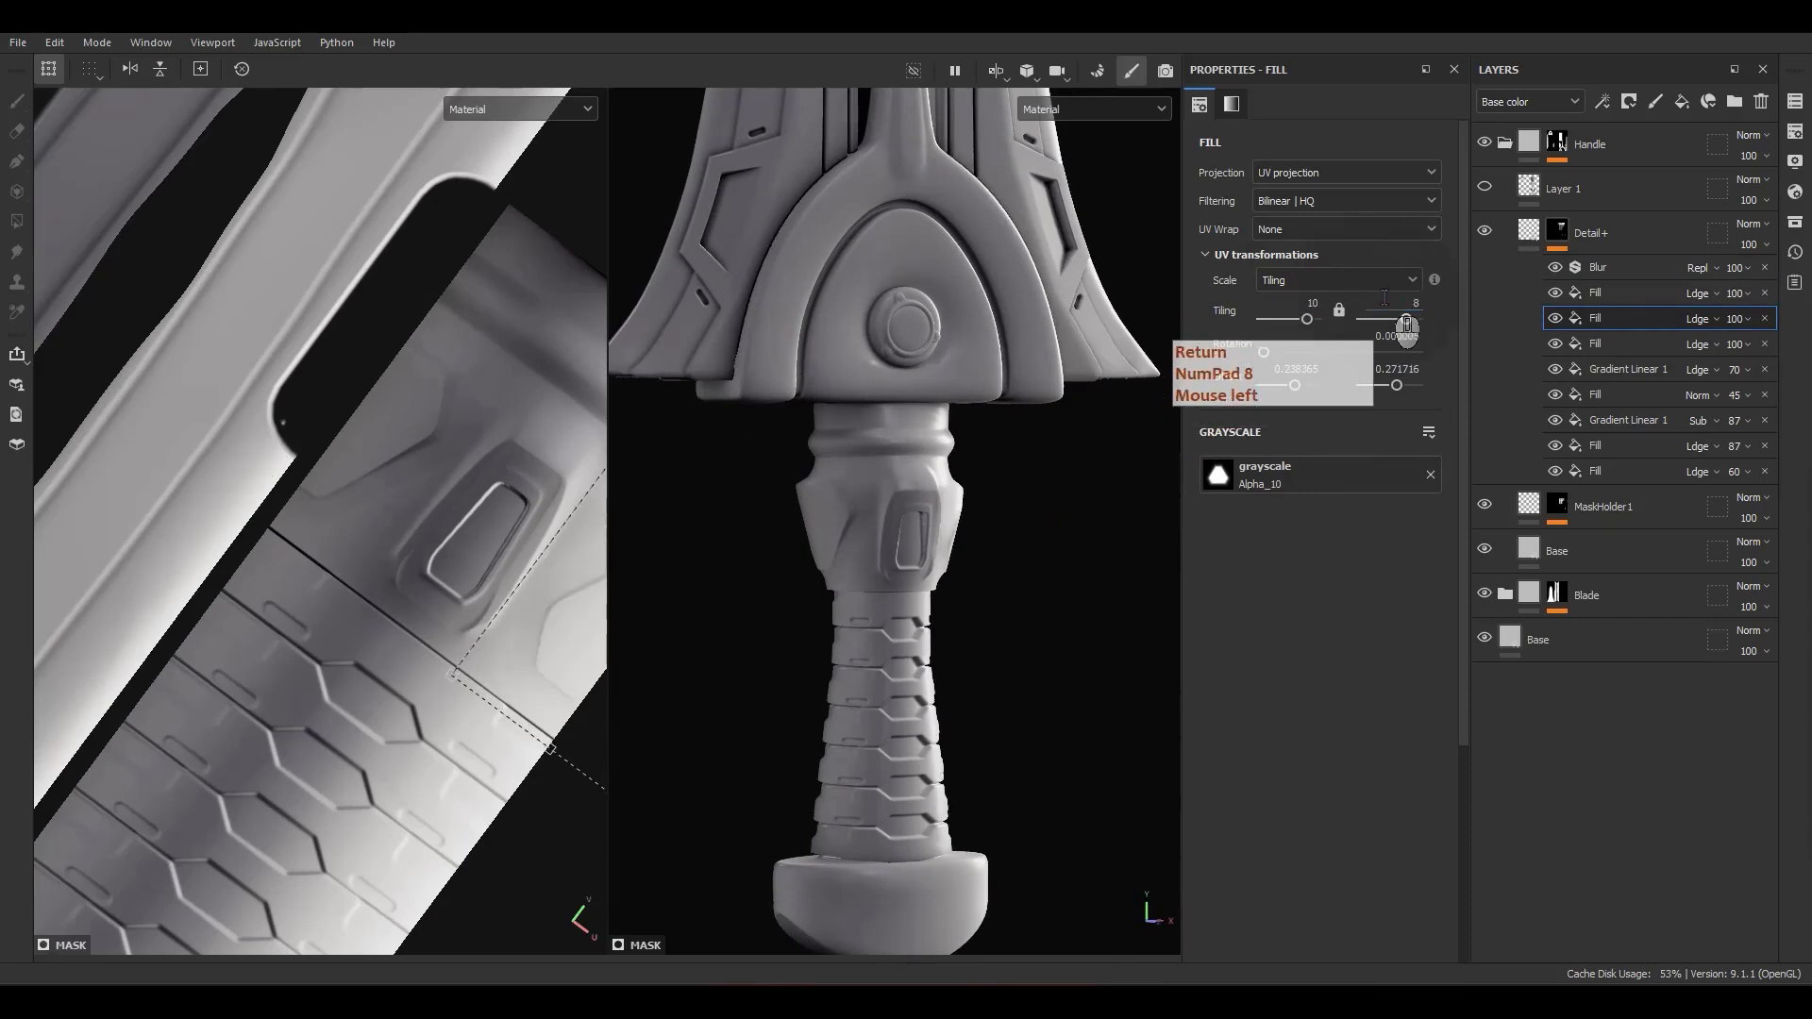
pyautogui.click(1390, 337)
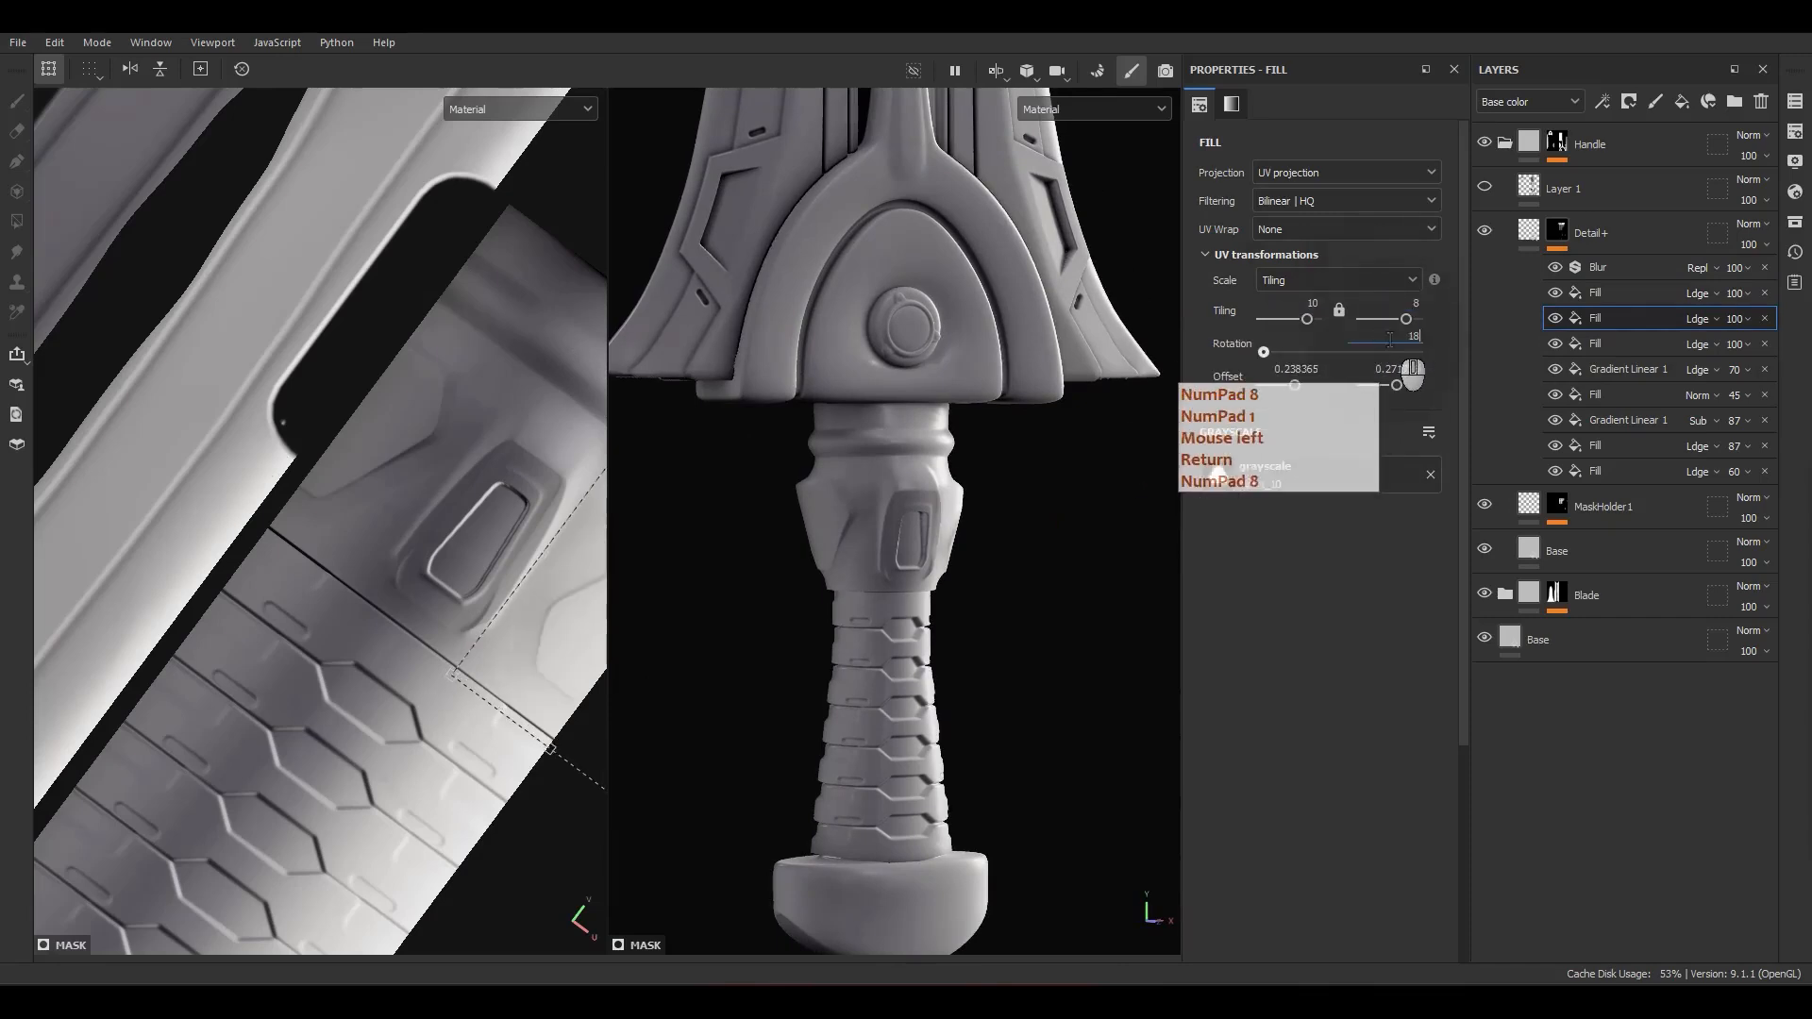
pyautogui.write('180')
pyautogui.press('Return')
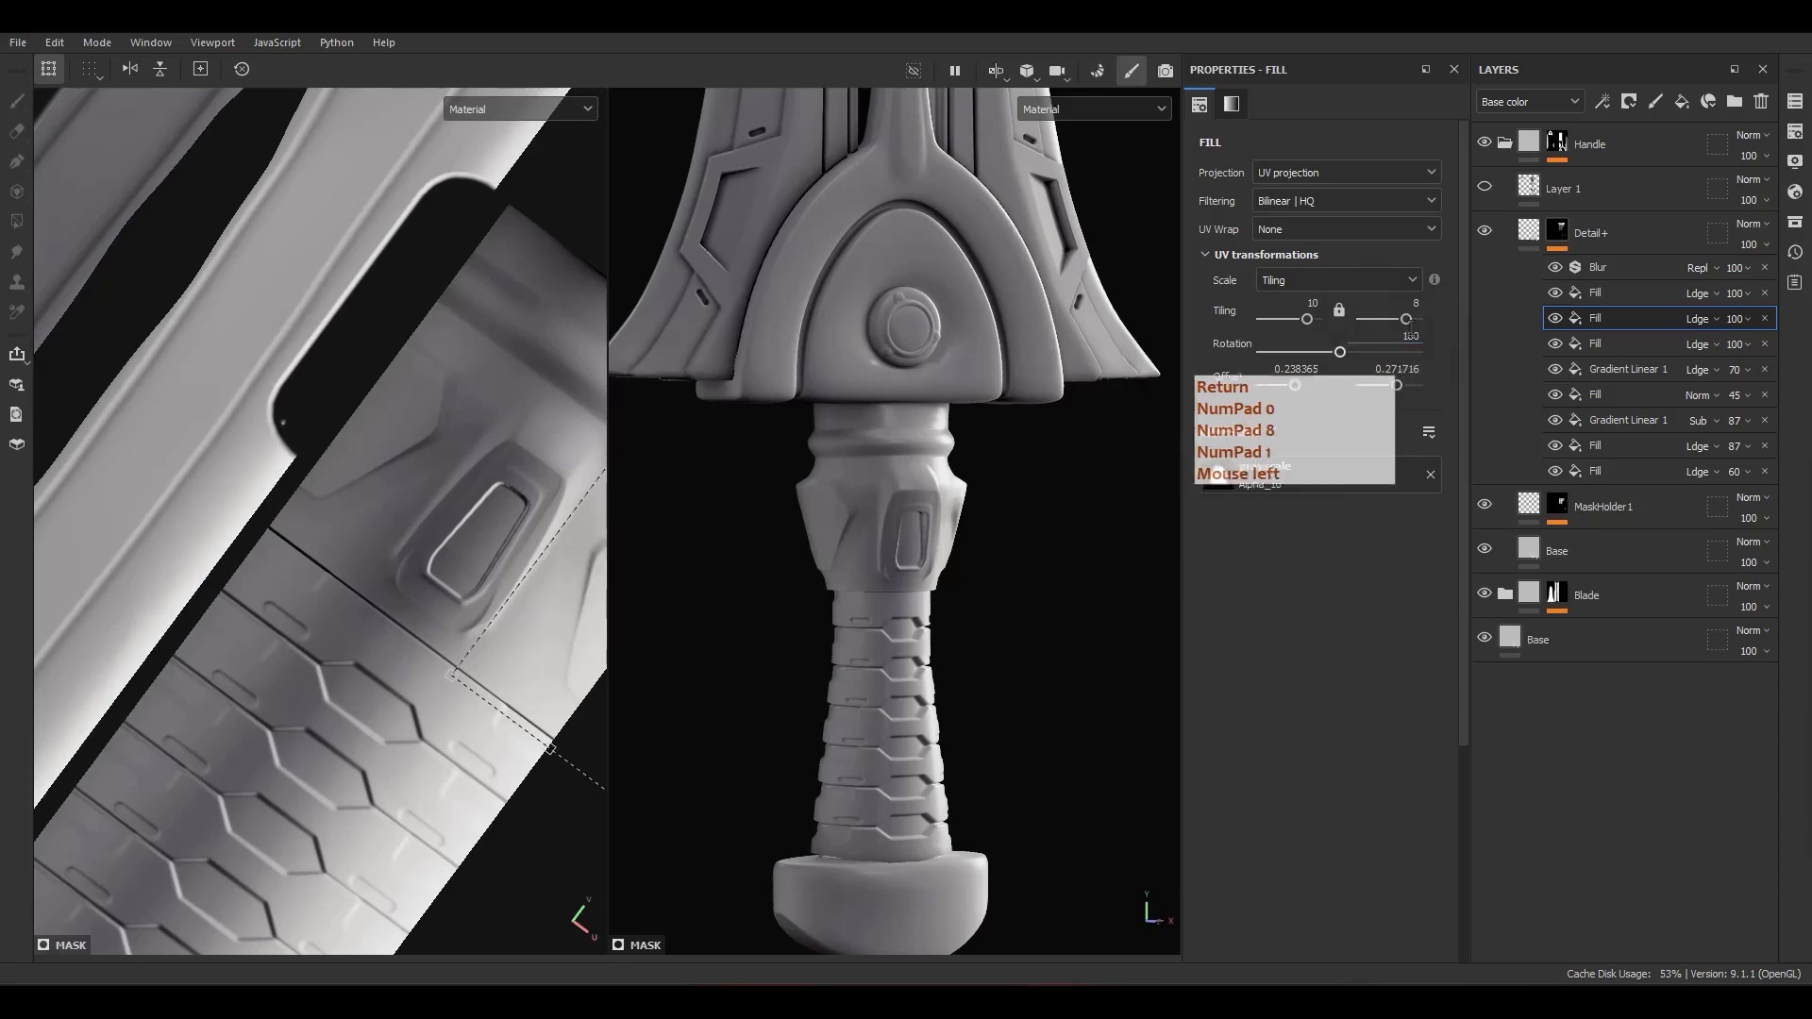
# Step: Give the lower Alpha_10 fill a tiling of 10 by 8 and a rotation of 180
pyautogui.click(1605, 344)
pyautogui.write('10')
pyautogui.press('Return')
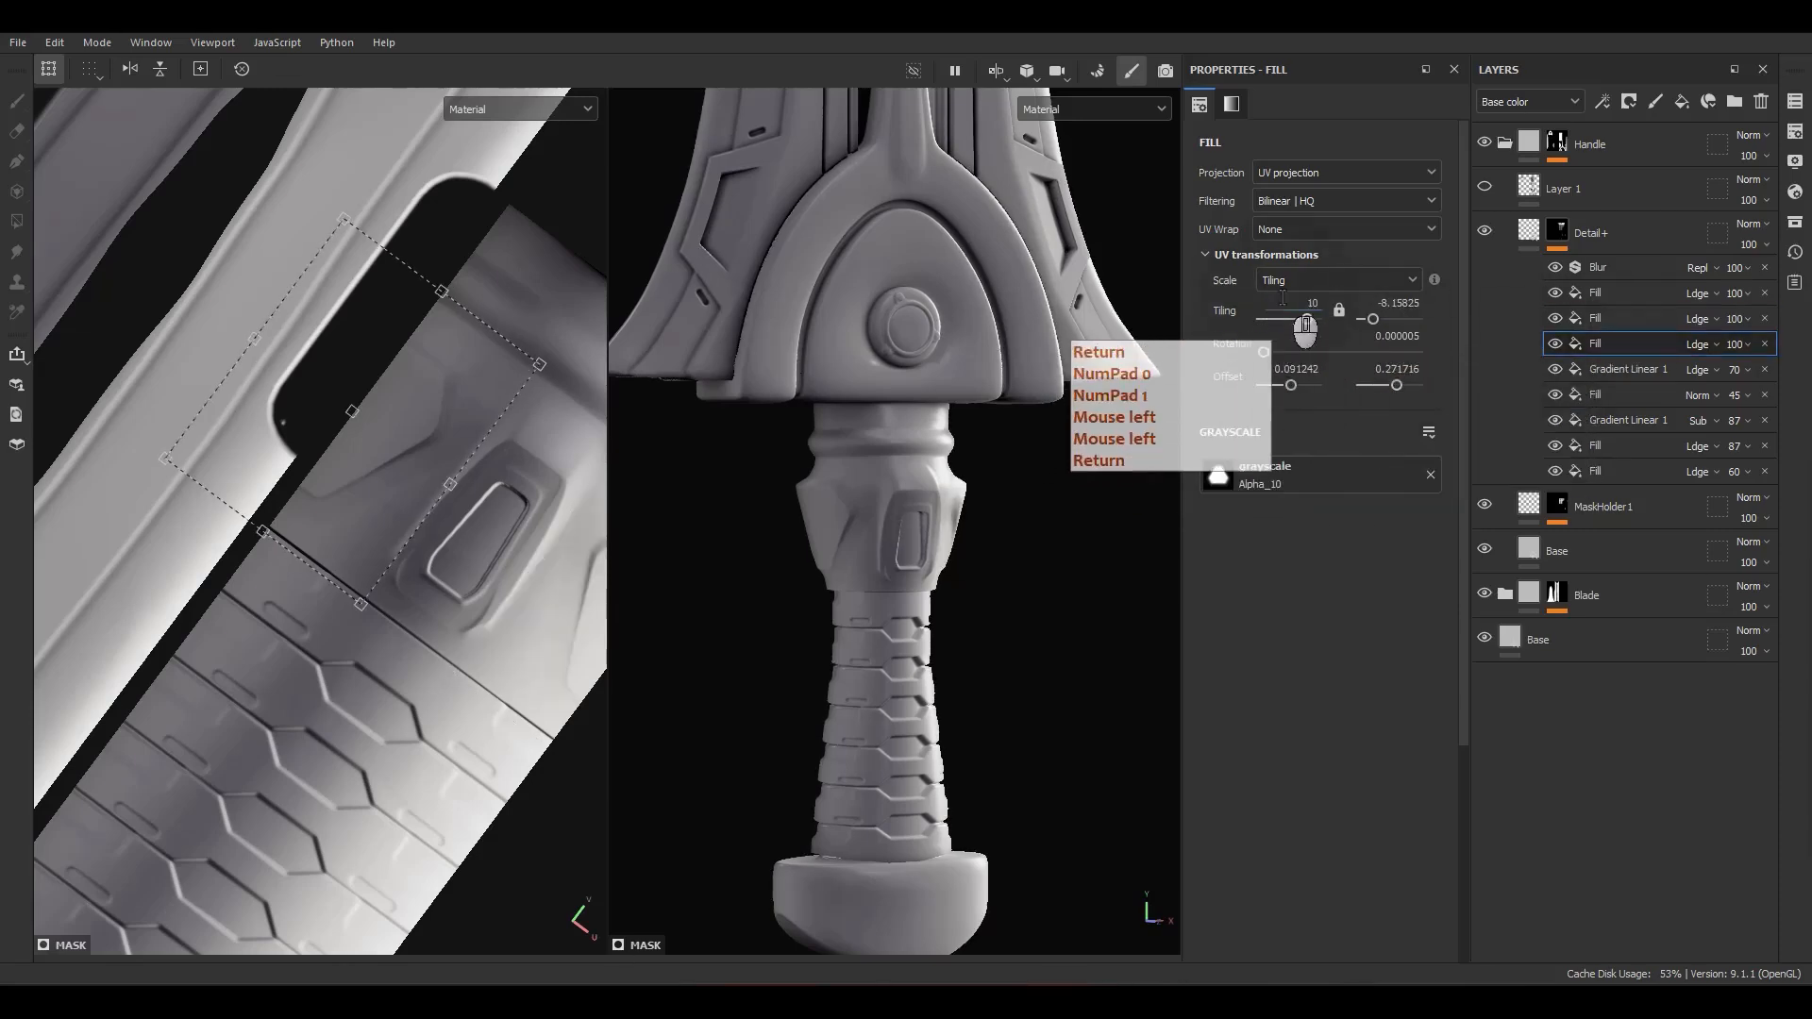
pyautogui.write('8')
pyautogui.press('Return')
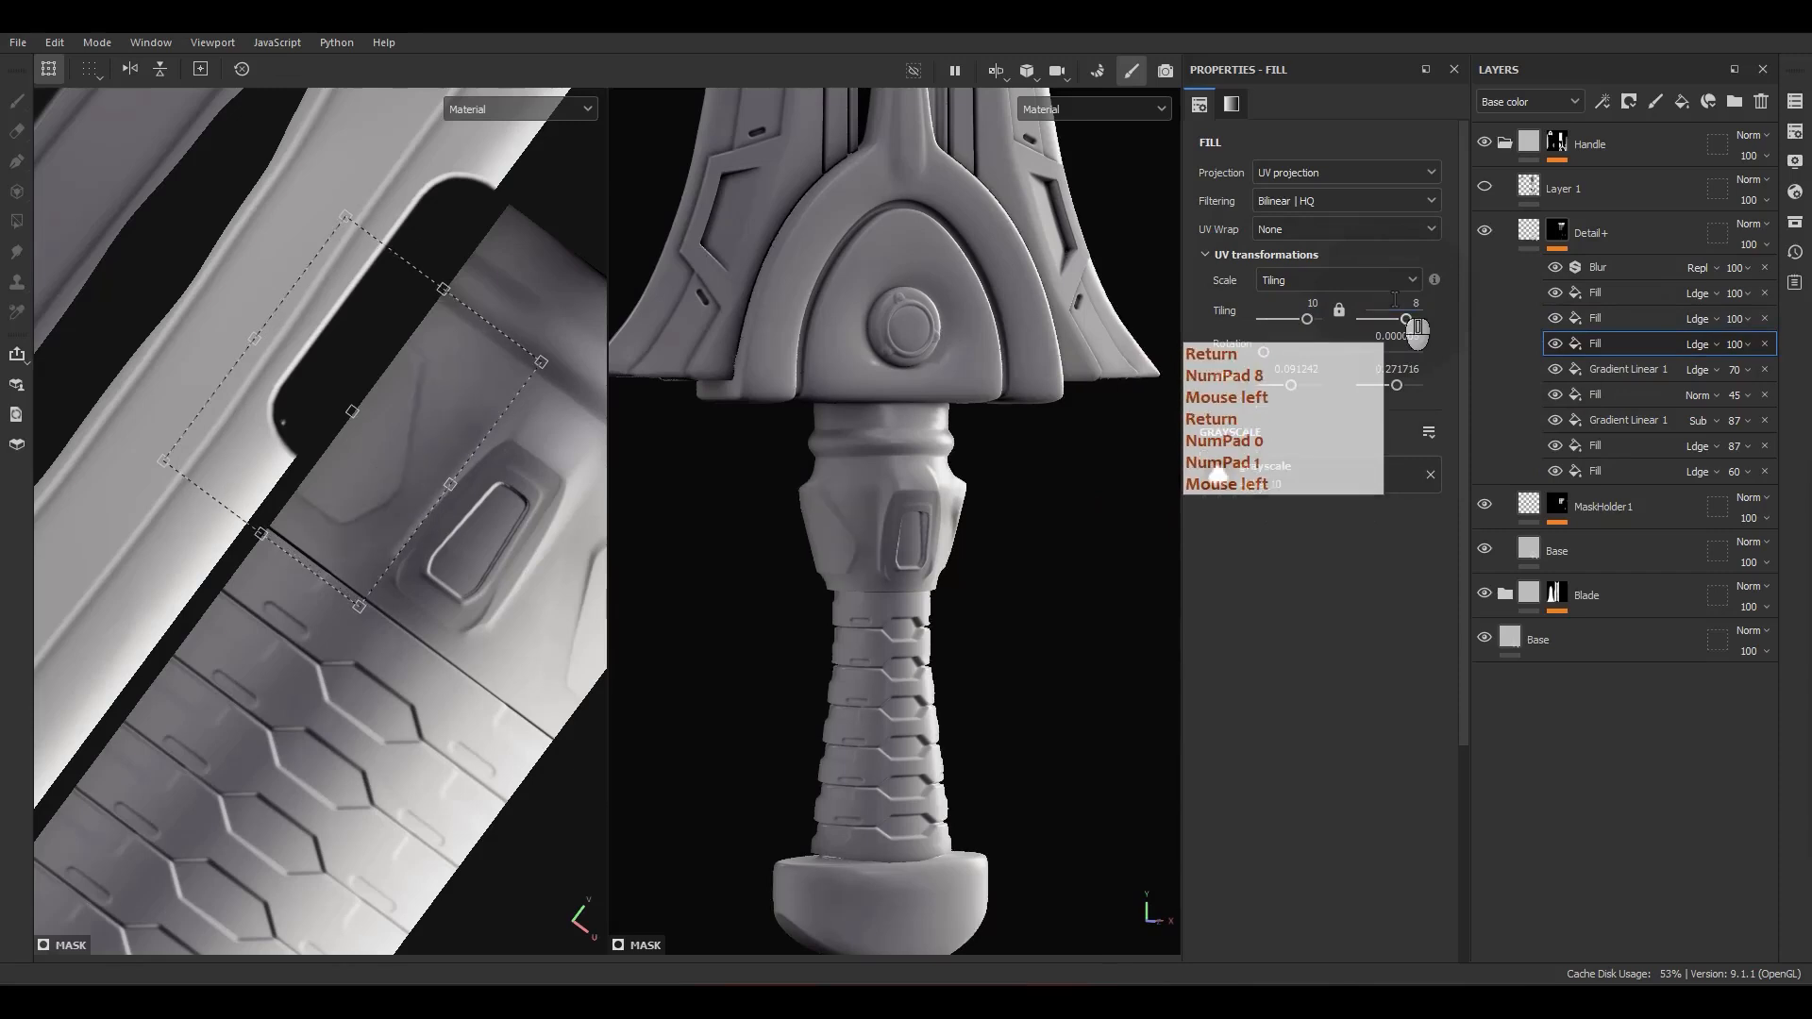
pyautogui.click(1387, 337)
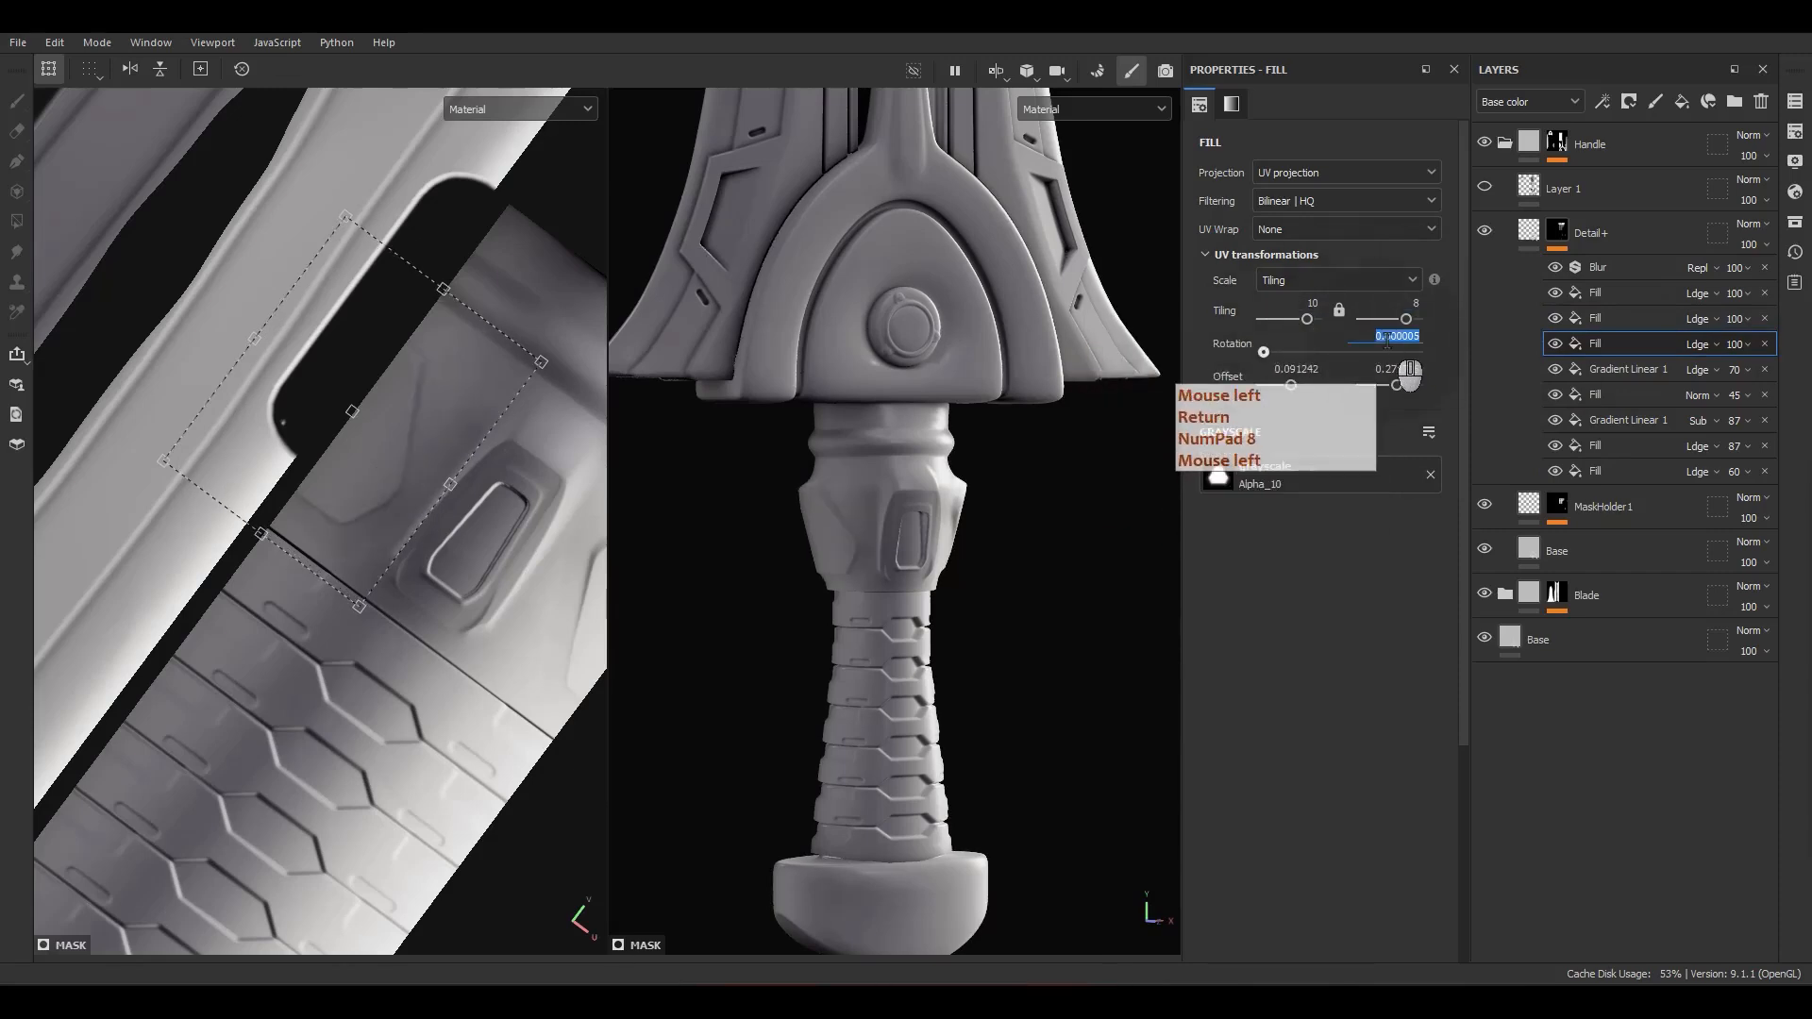
pyautogui.write('180')
# Step: Examine the neck's raised details from several angles, under changed lighting and in the UV layout
pyautogui.keyDown('alt'); pyautogui.moveTo(1011, 703); pyautogui.dragTo(706, 710); pyautogui.keyUp('alt')
pyautogui.scroll(8, 887, 514)
pyautogui.keyDown('alt'); pyautogui.moveTo(906, 534); pyautogui.dragTo(1027, 559); pyautogui.keyUp('alt')
pyautogui.keyDown('shift'); pyautogui.moveTo(1024, 554); pyautogui.dragTo(1079, 547, button='right'); pyautogui.keyUp('shift')
pyautogui.keyDown('alt'); pyautogui.moveTo(969, 593); pyautogui.dragTo(1083, 477); pyautogui.keyUp('alt')
pyautogui.keyDown('alt'); pyautogui.moveTo(1084, 477); pyautogui.dragTo(972, 491, button='right'); pyautogui.keyUp('alt')
pyautogui.keyDown('alt'); pyautogui.moveTo(972, 491); pyautogui.dragTo(1054, 500, button='middle'); pyautogui.keyUp('alt')
pyautogui.keyDown('alt'); pyautogui.moveTo(1054, 500); pyautogui.dragTo(994, 573); pyautogui.keyUp('alt')
pyautogui.keyDown('alt'); pyautogui.moveTo(994, 572); pyautogui.dragTo(961, 432, button='right'); pyautogui.keyUp('alt')
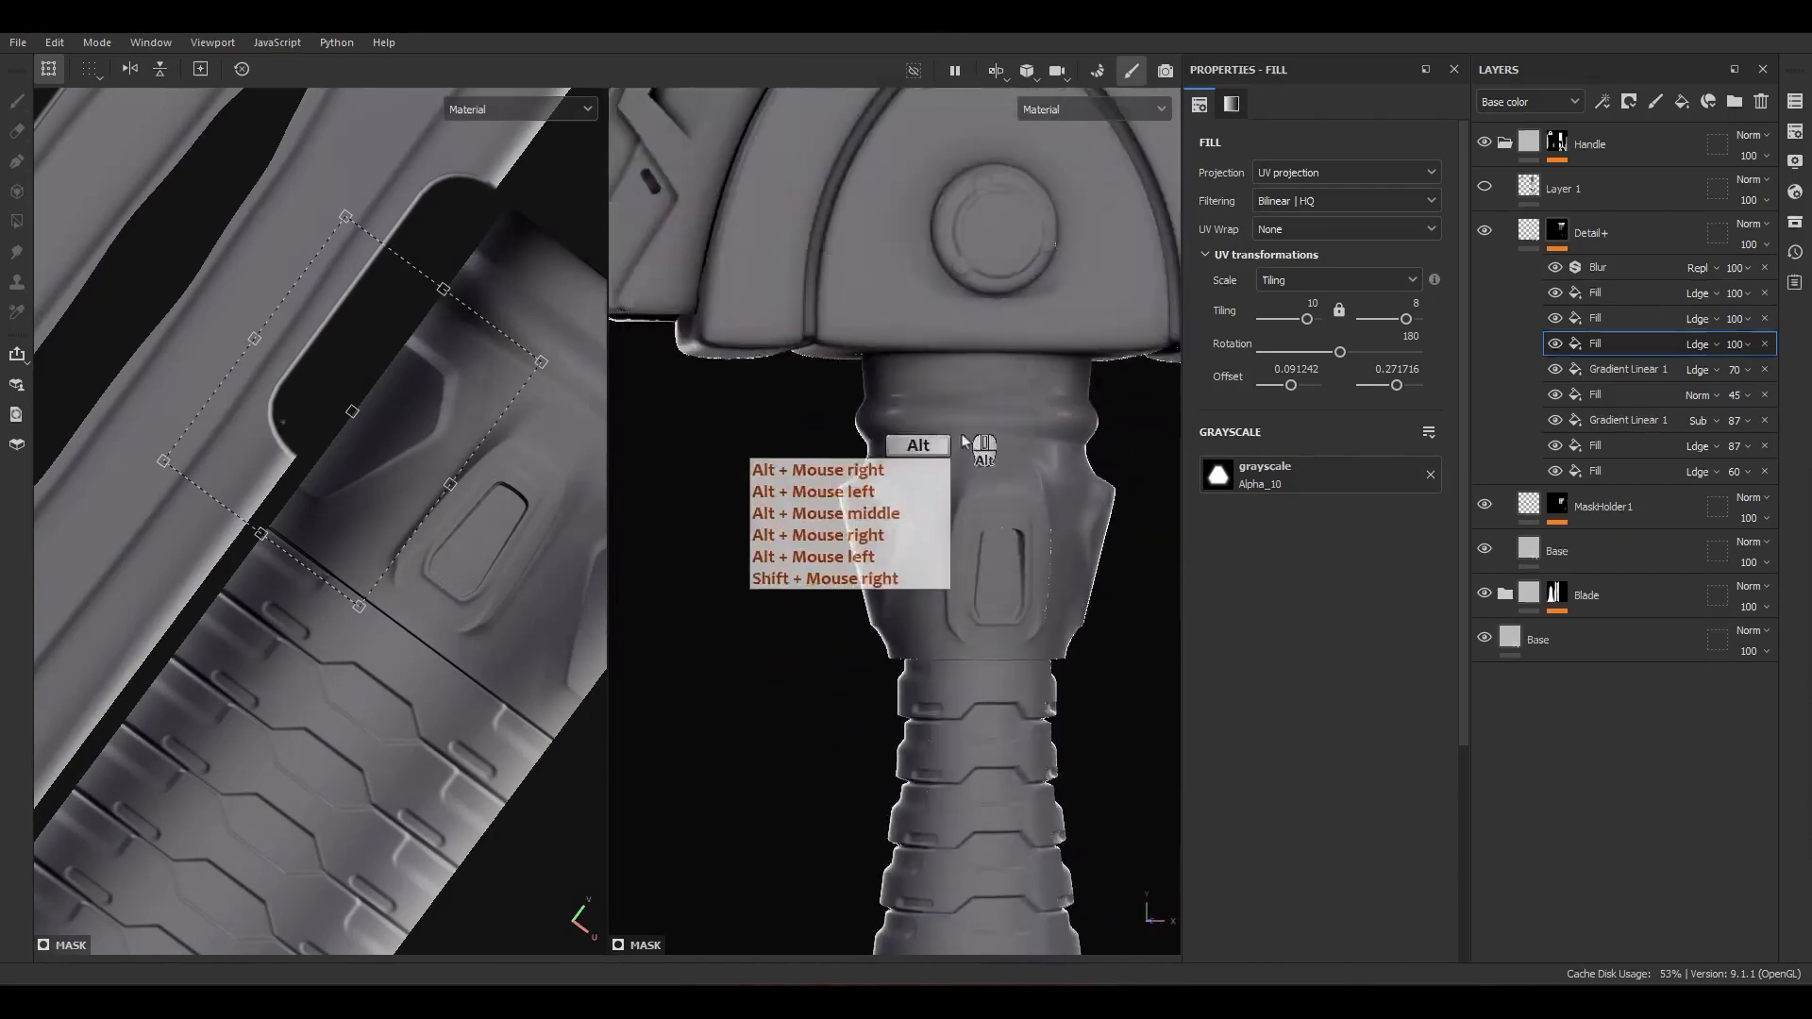
pyautogui.keyDown('alt'); pyautogui.moveTo(961, 432); pyautogui.dragTo(672, 438); pyautogui.keyUp('alt')
pyautogui.press('f')
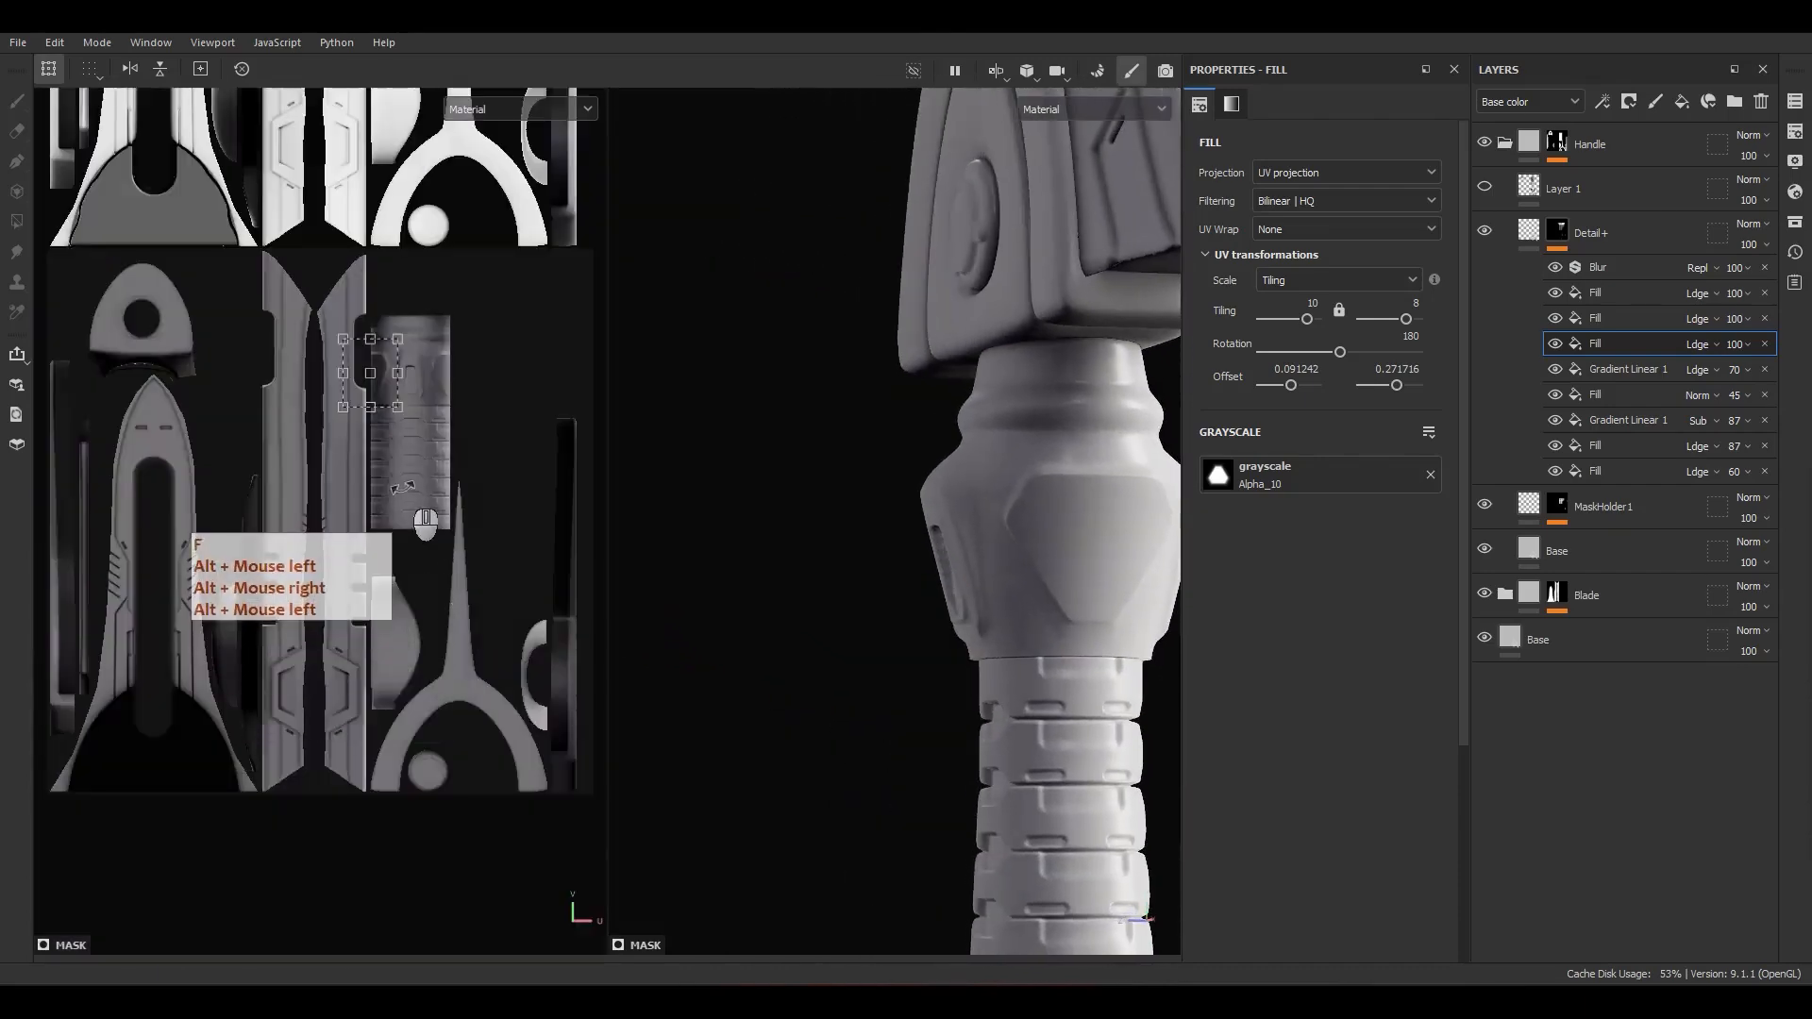
pyautogui.scroll(6, 439, 410)
pyautogui.keyDown('alt'); pyautogui.moveTo(1100, 581); pyautogui.dragTo(1227, 627); pyautogui.keyUp('alt')
pyautogui.press('f')
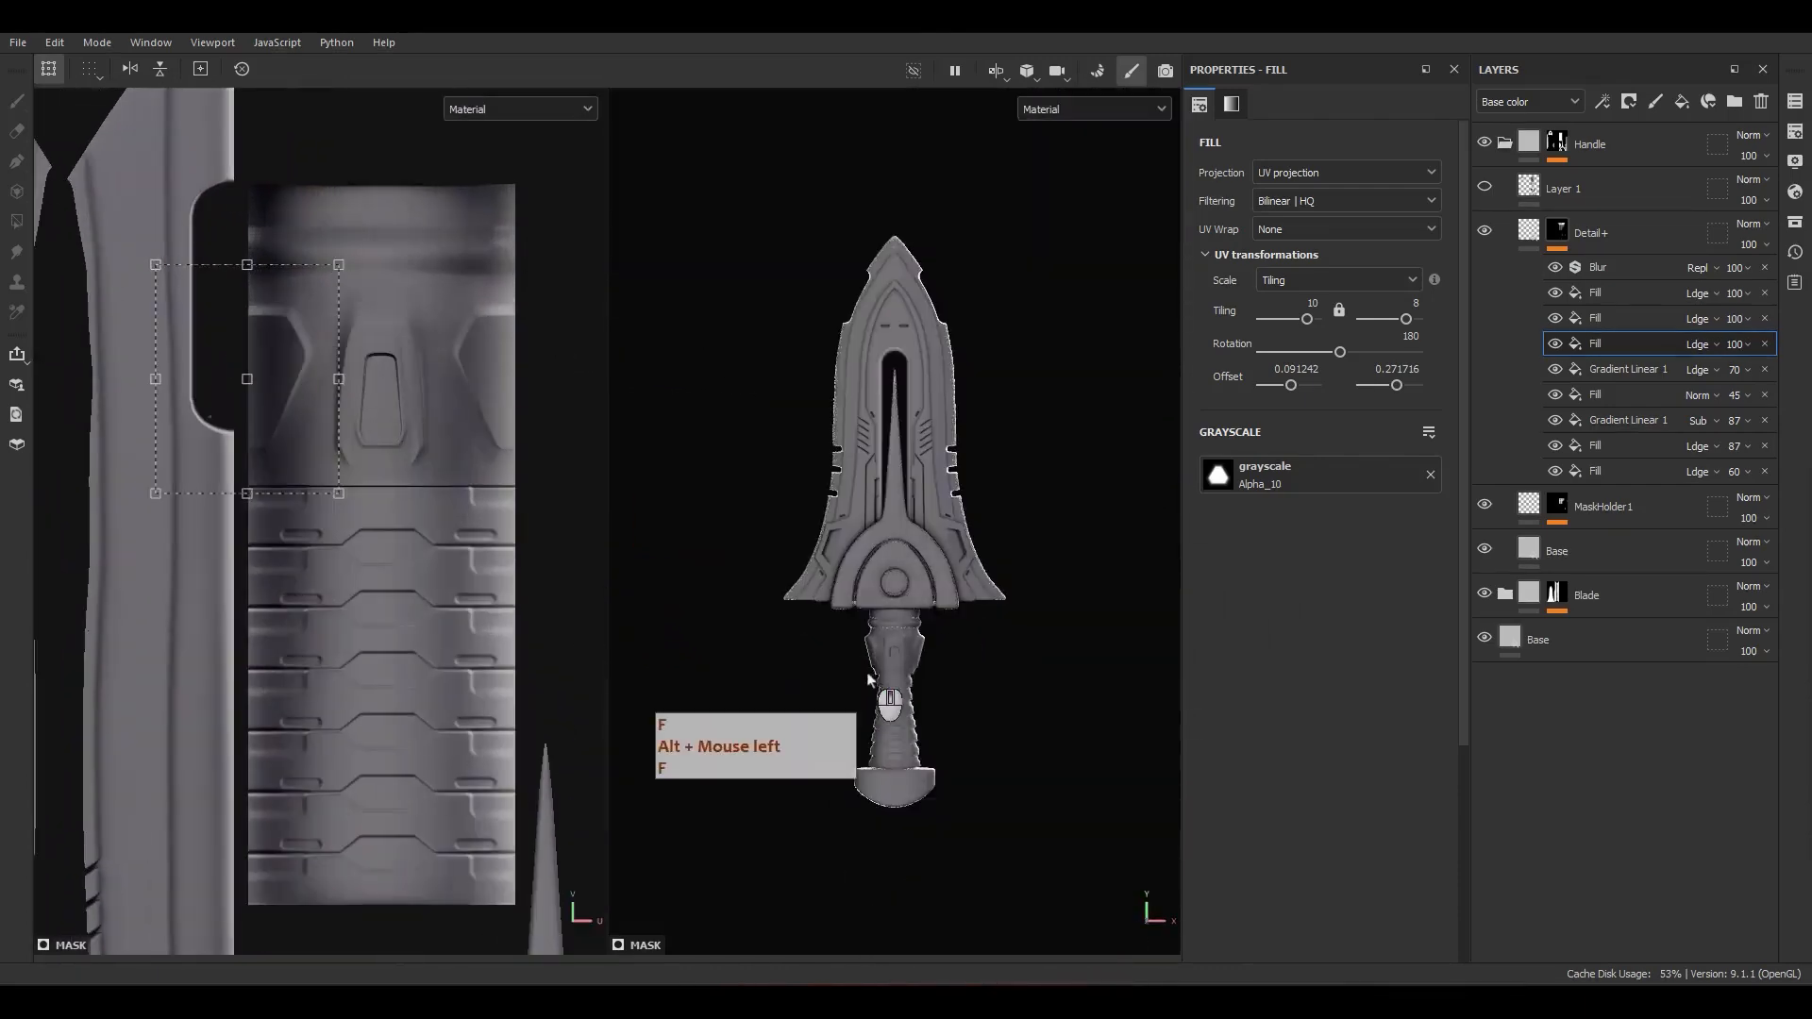
pyautogui.scroll(5, 877, 713)
pyautogui.keyDown('alt'); pyautogui.moveTo(901, 789); pyautogui.dragTo(916, 625, button='middle'); pyautogui.keyUp('alt')
pyautogui.scroll(-6, 312, 453)
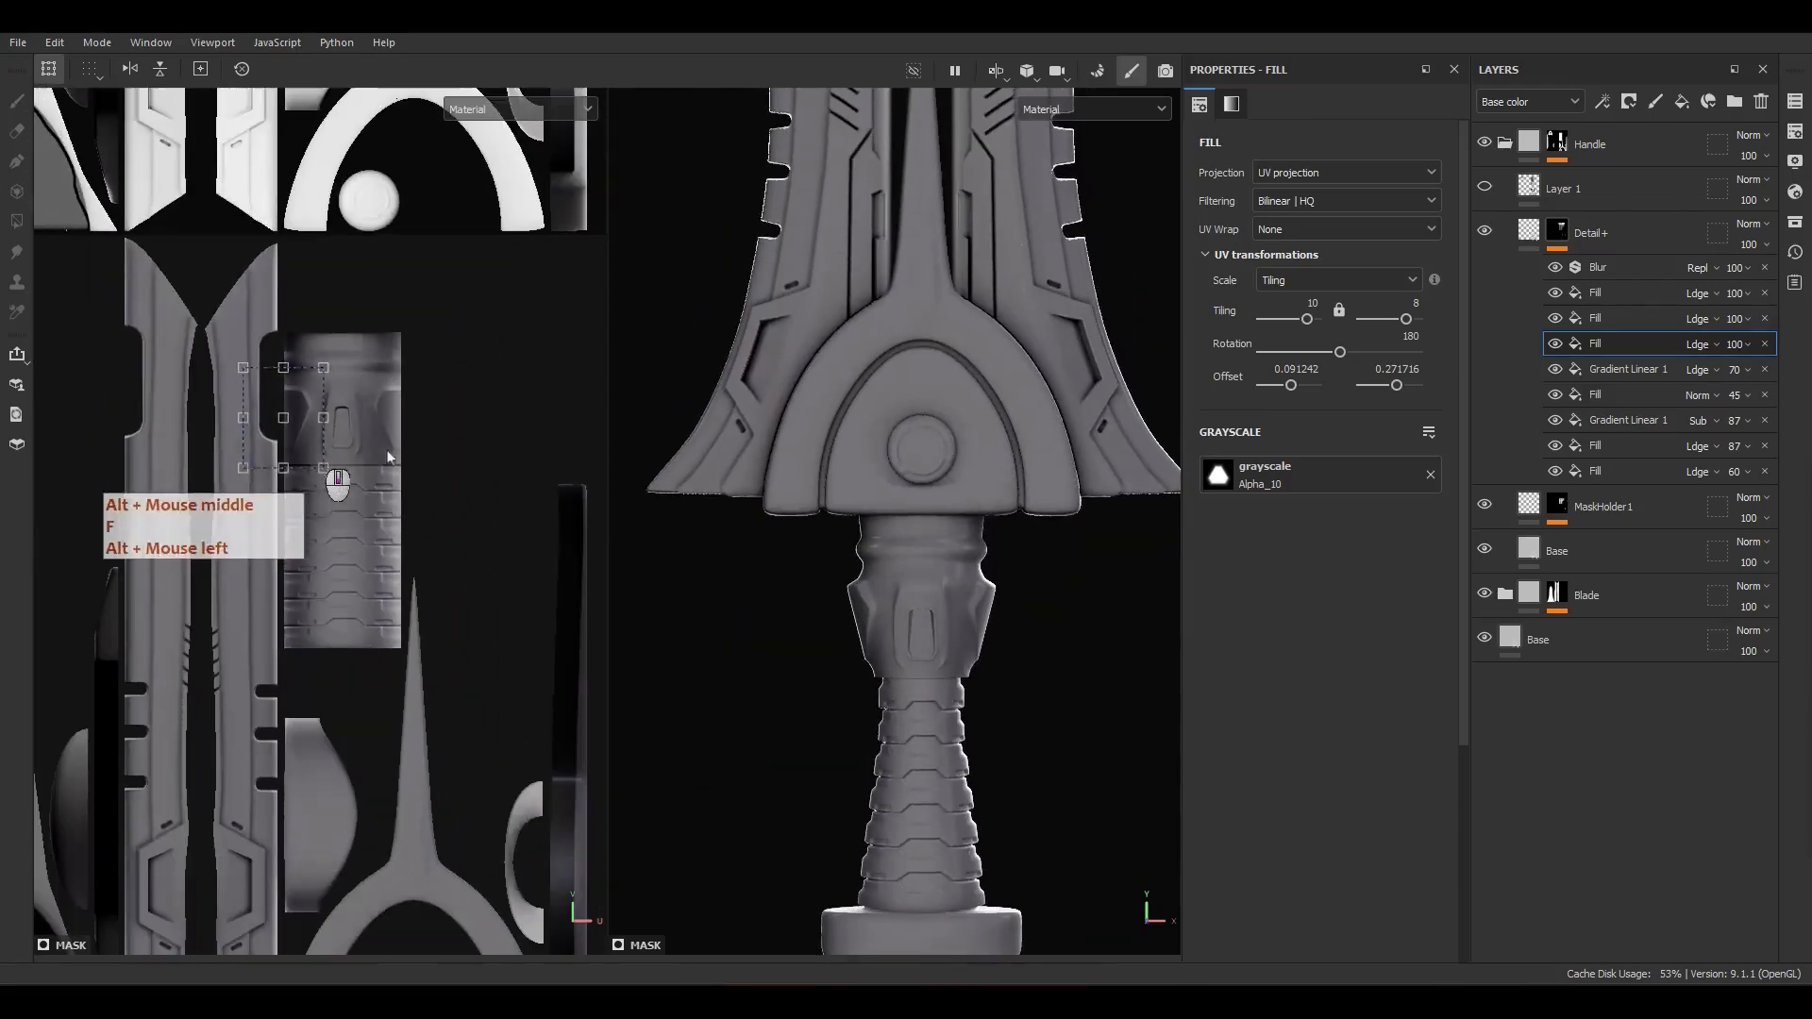
pyautogui.scroll(2, 919, 690)
# Step: Show Layer 1 to bring back the painted guide sketch on the pommel
pyautogui.keyDown('alt'); pyautogui.moveTo(920, 690); pyautogui.dragTo(902, 406, button='middle'); pyautogui.keyUp('alt')
pyautogui.scroll(2, 908, 698)
pyautogui.click(1485, 196)
pyautogui.scroll(4, 919, 702)
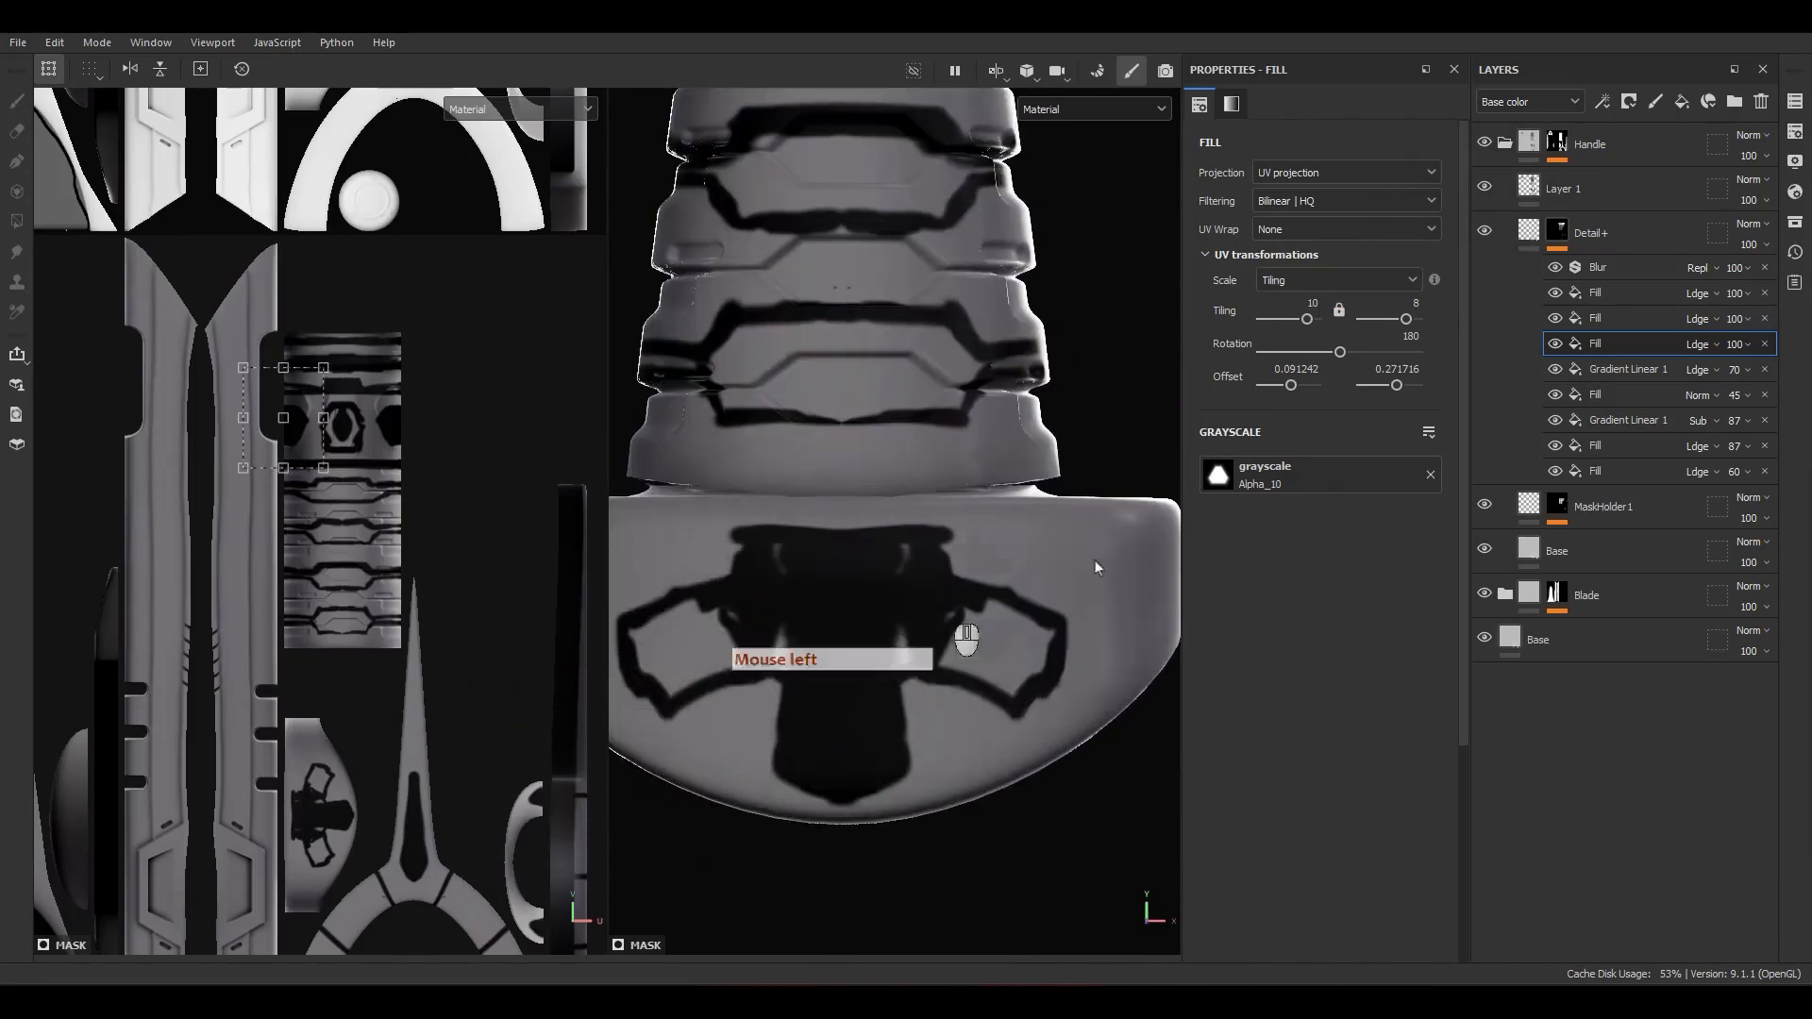
# Step: Add a paint layer directly above MaskHolder1 and rename it MaskHolder2
pyautogui.click(1523, 233)
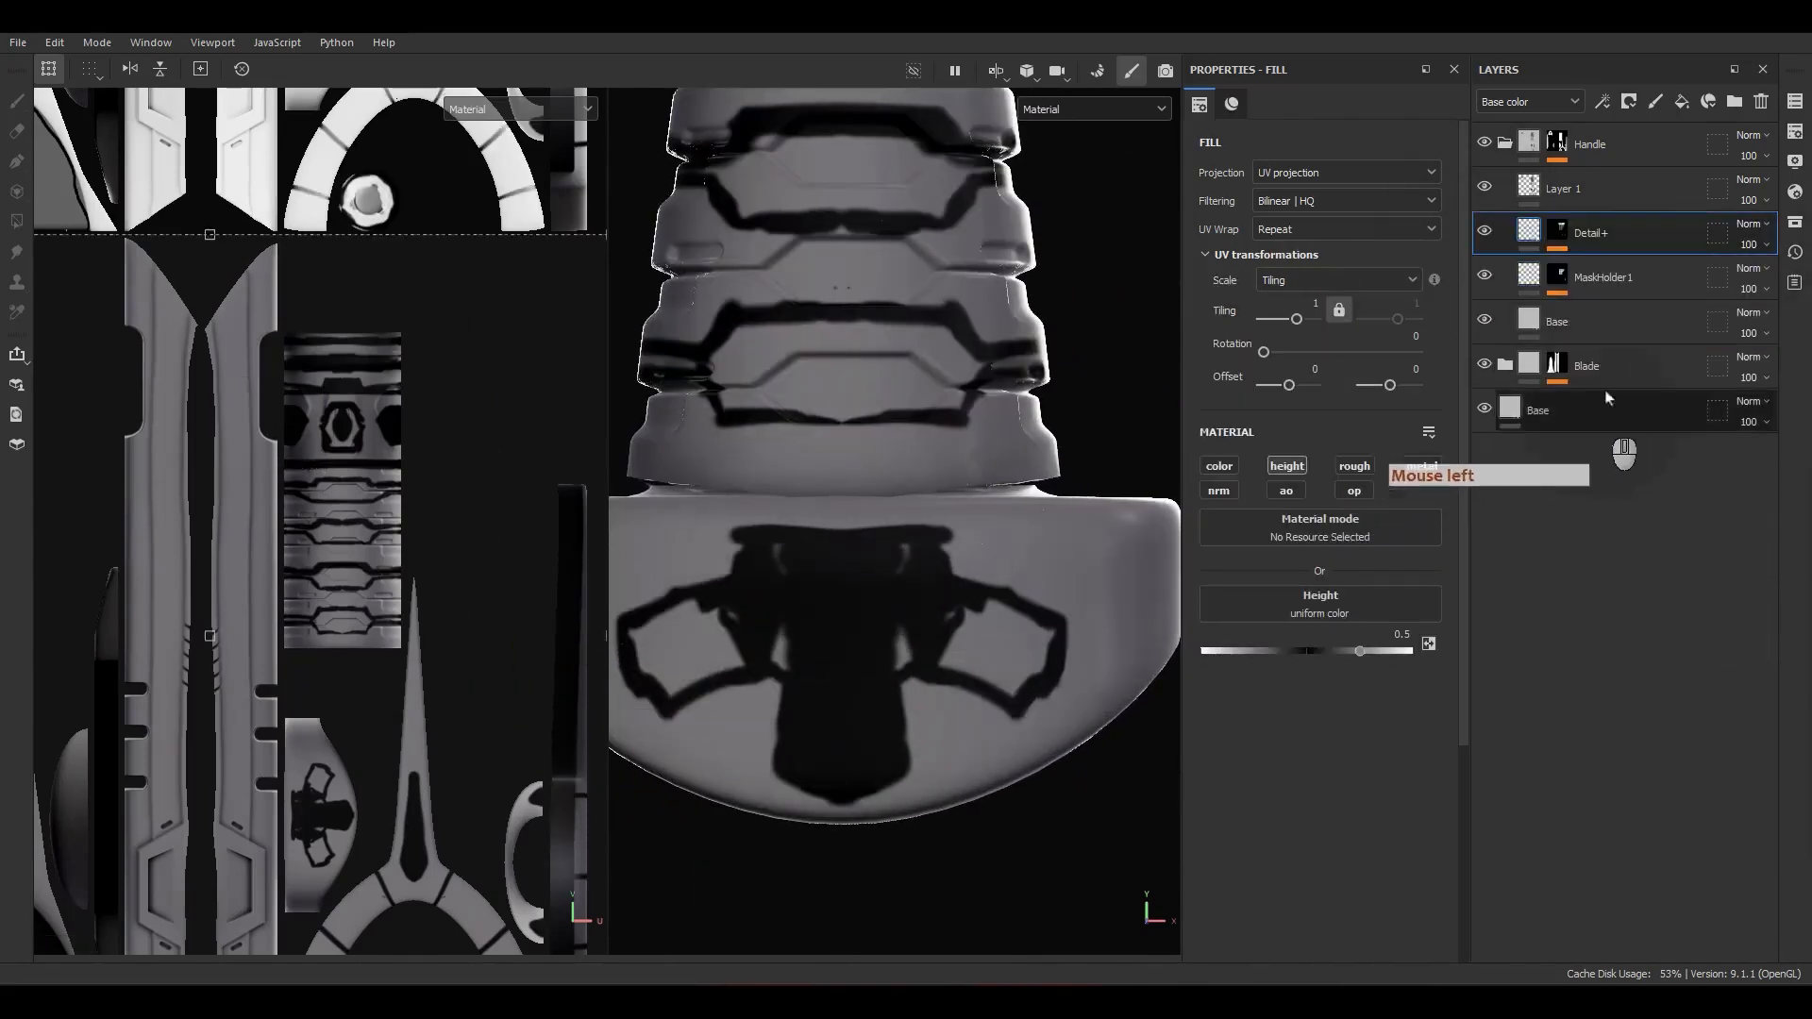
pyautogui.click(1612, 280)
pyautogui.click(1657, 102)
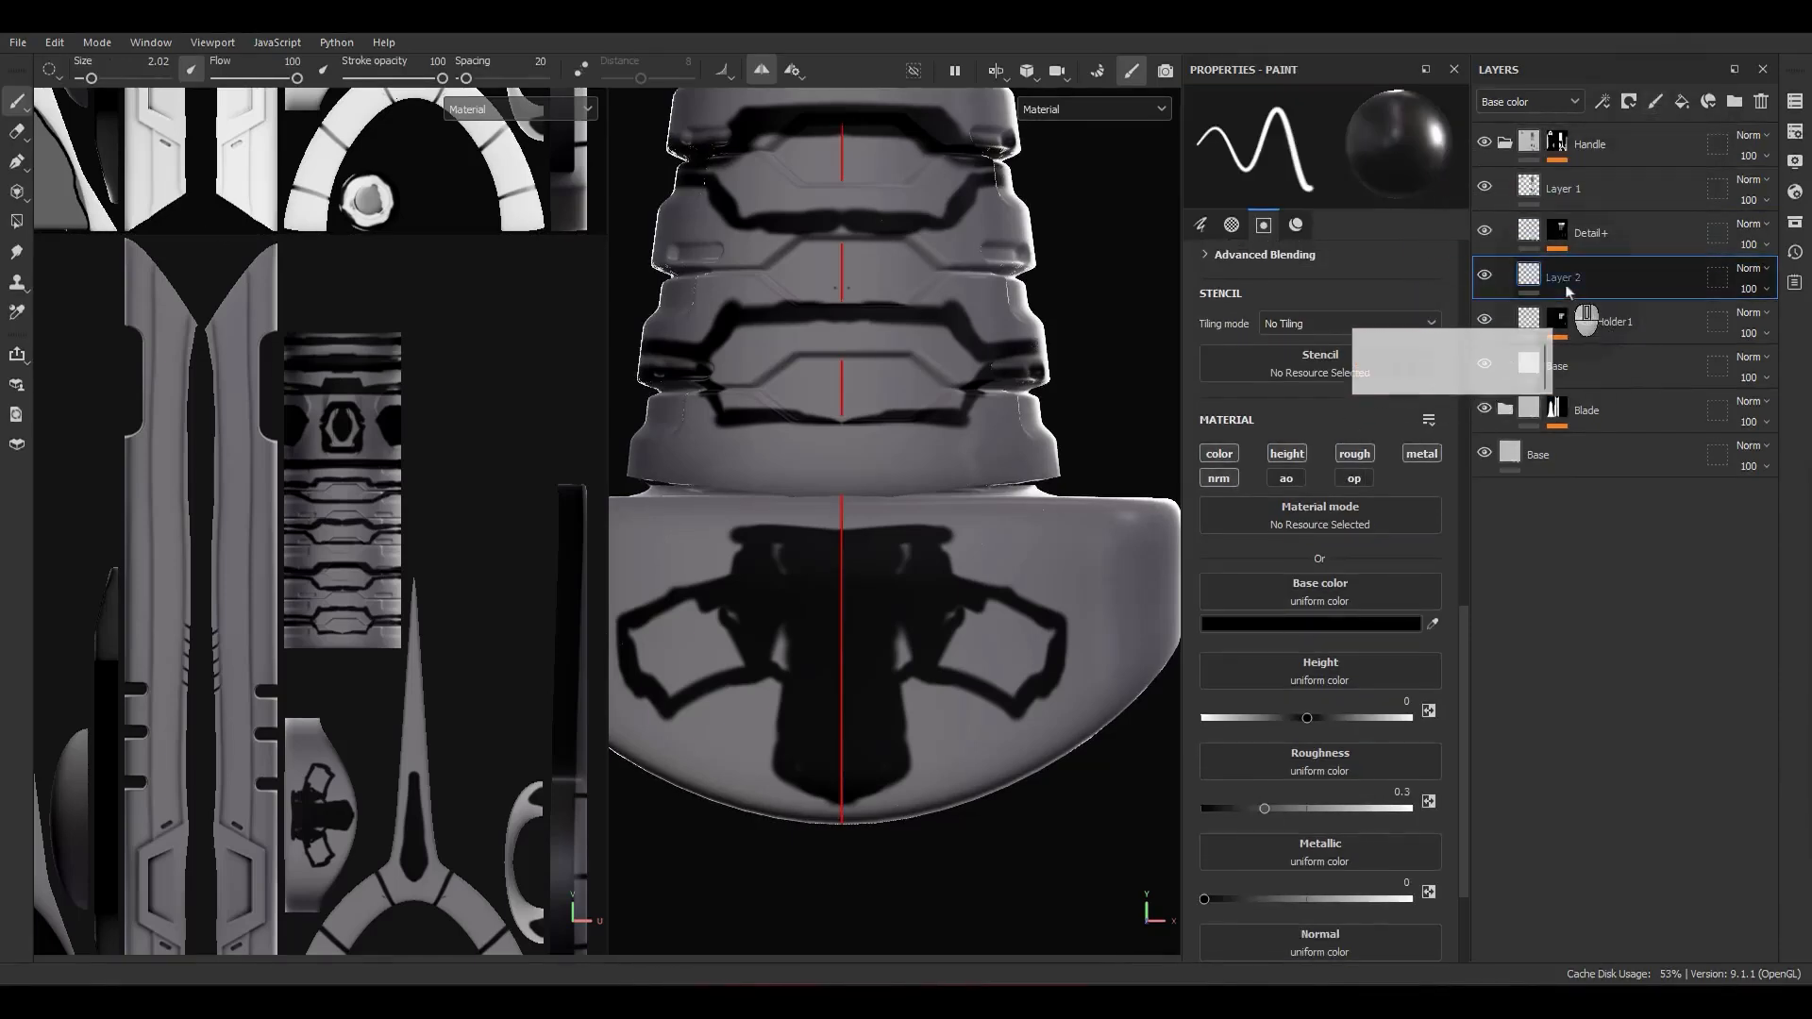
pyautogui.write('S')
pyautogui.press('BackSpace')
pyautogui.press('BackSpace')
pyautogui.press('BackSpace')
pyautogui.write('Mask')
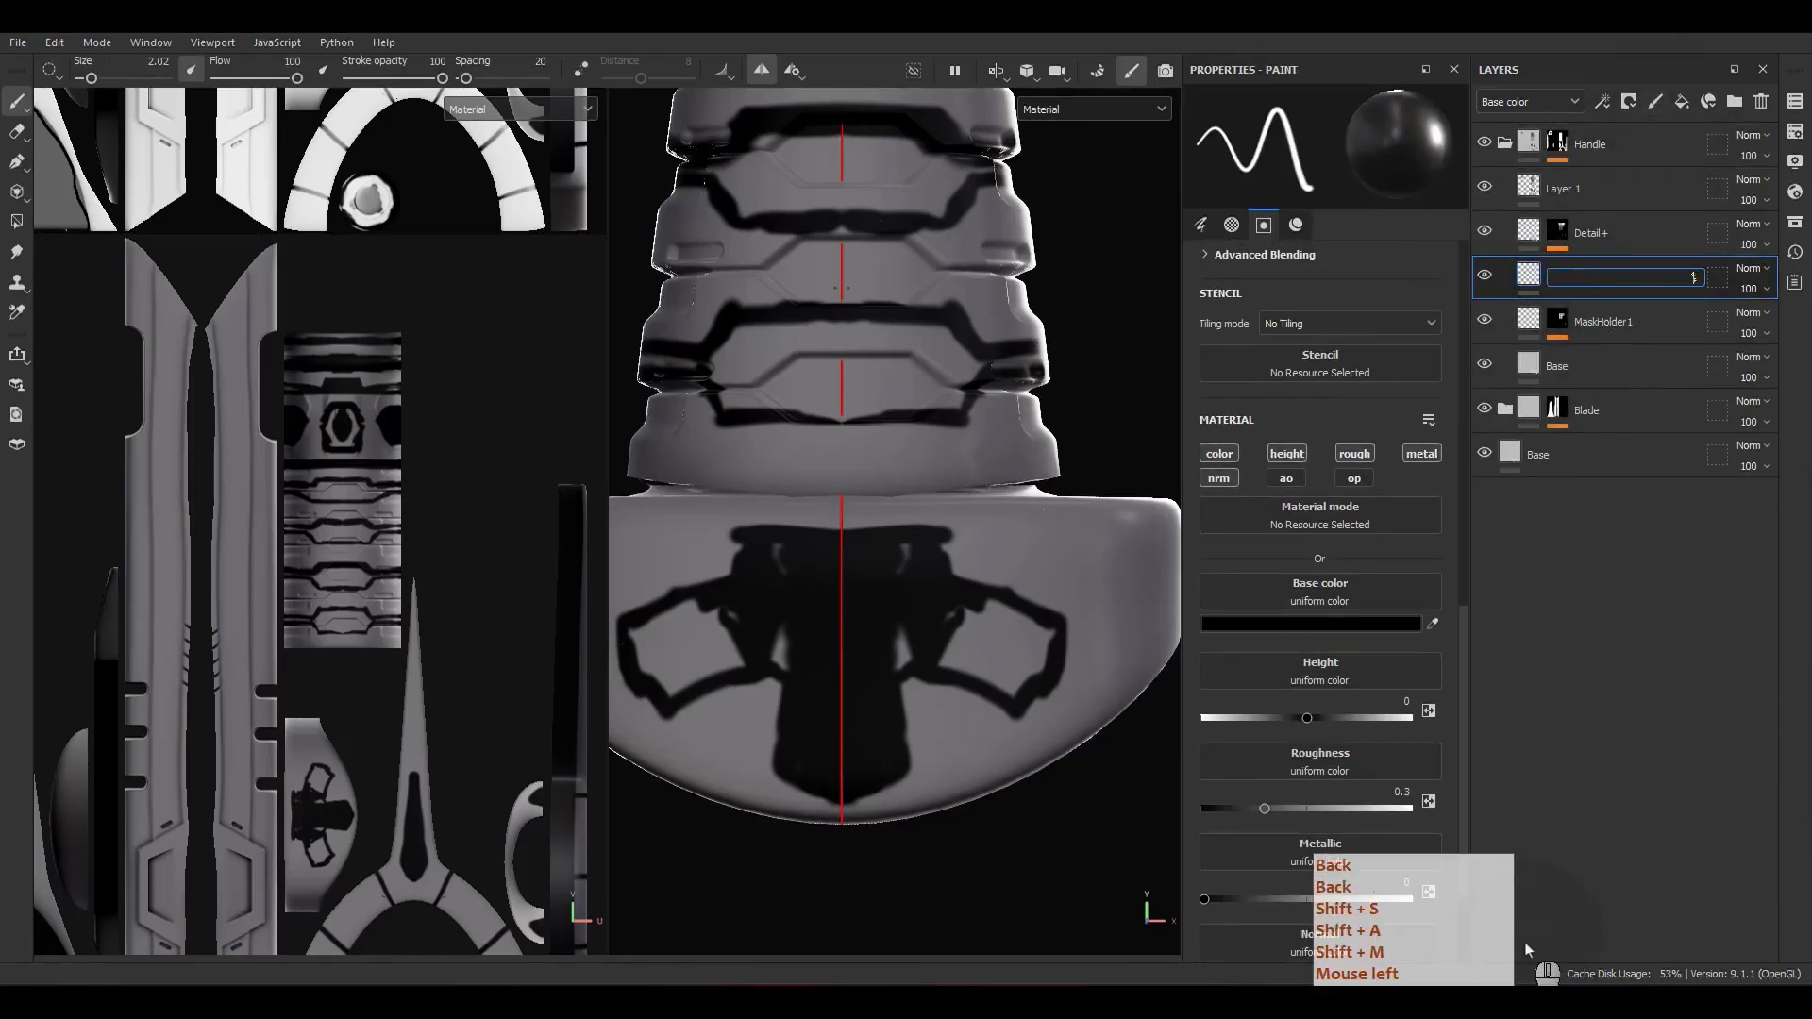
pyautogui.write('Holder2')
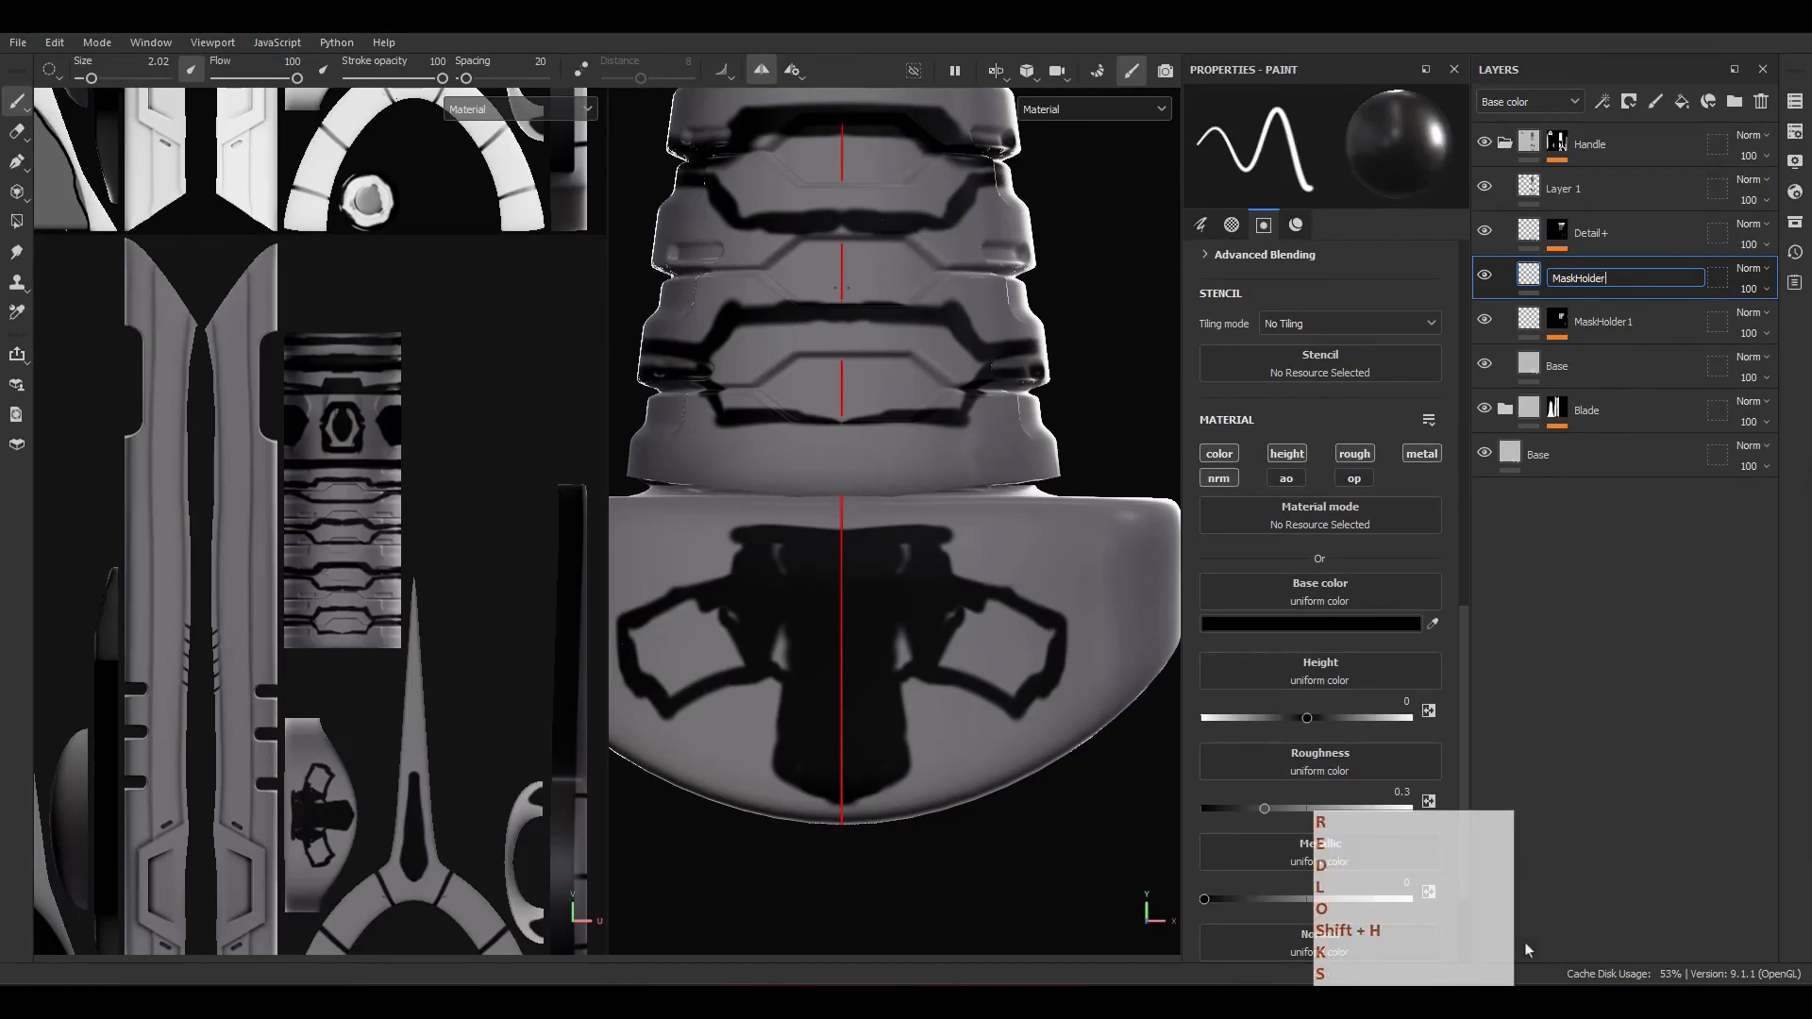
pyautogui.press('Return')
# Step: Add a black mask to MaskHolder2, display the mask in the viewports and add a fill to it
pyautogui.rightClick(1651, 273)
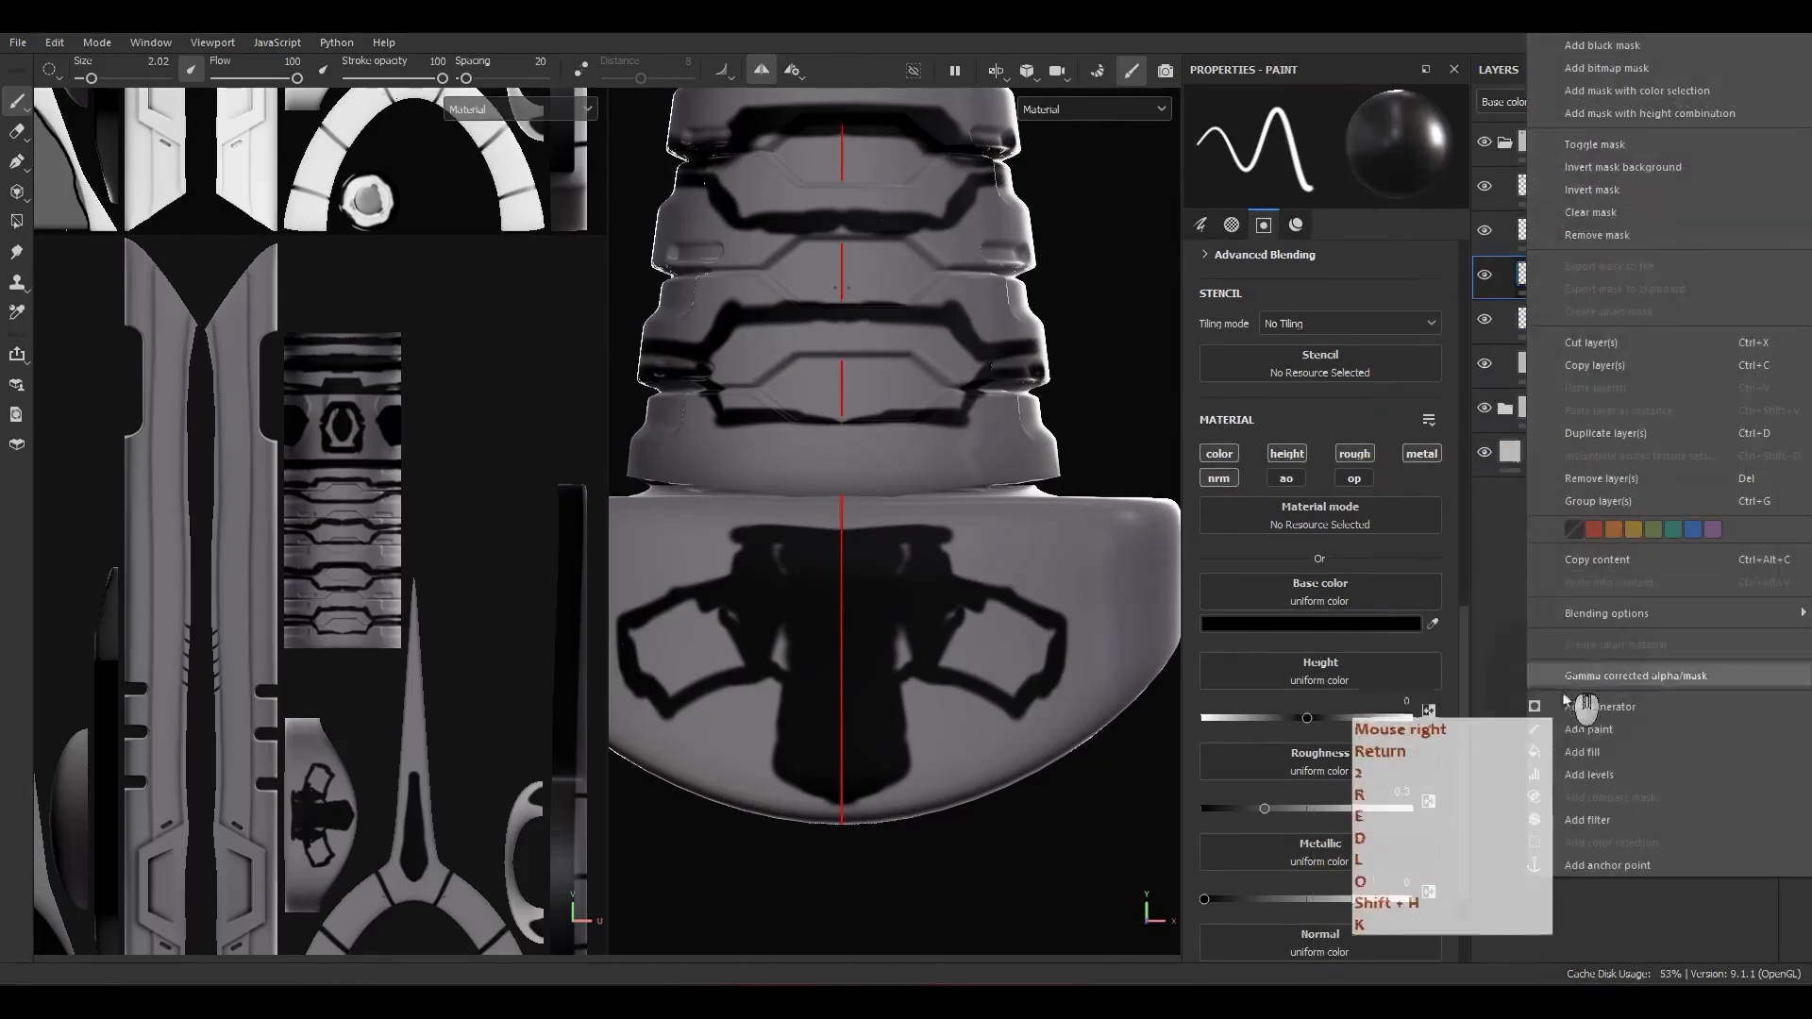
pyautogui.click(1611, 47)
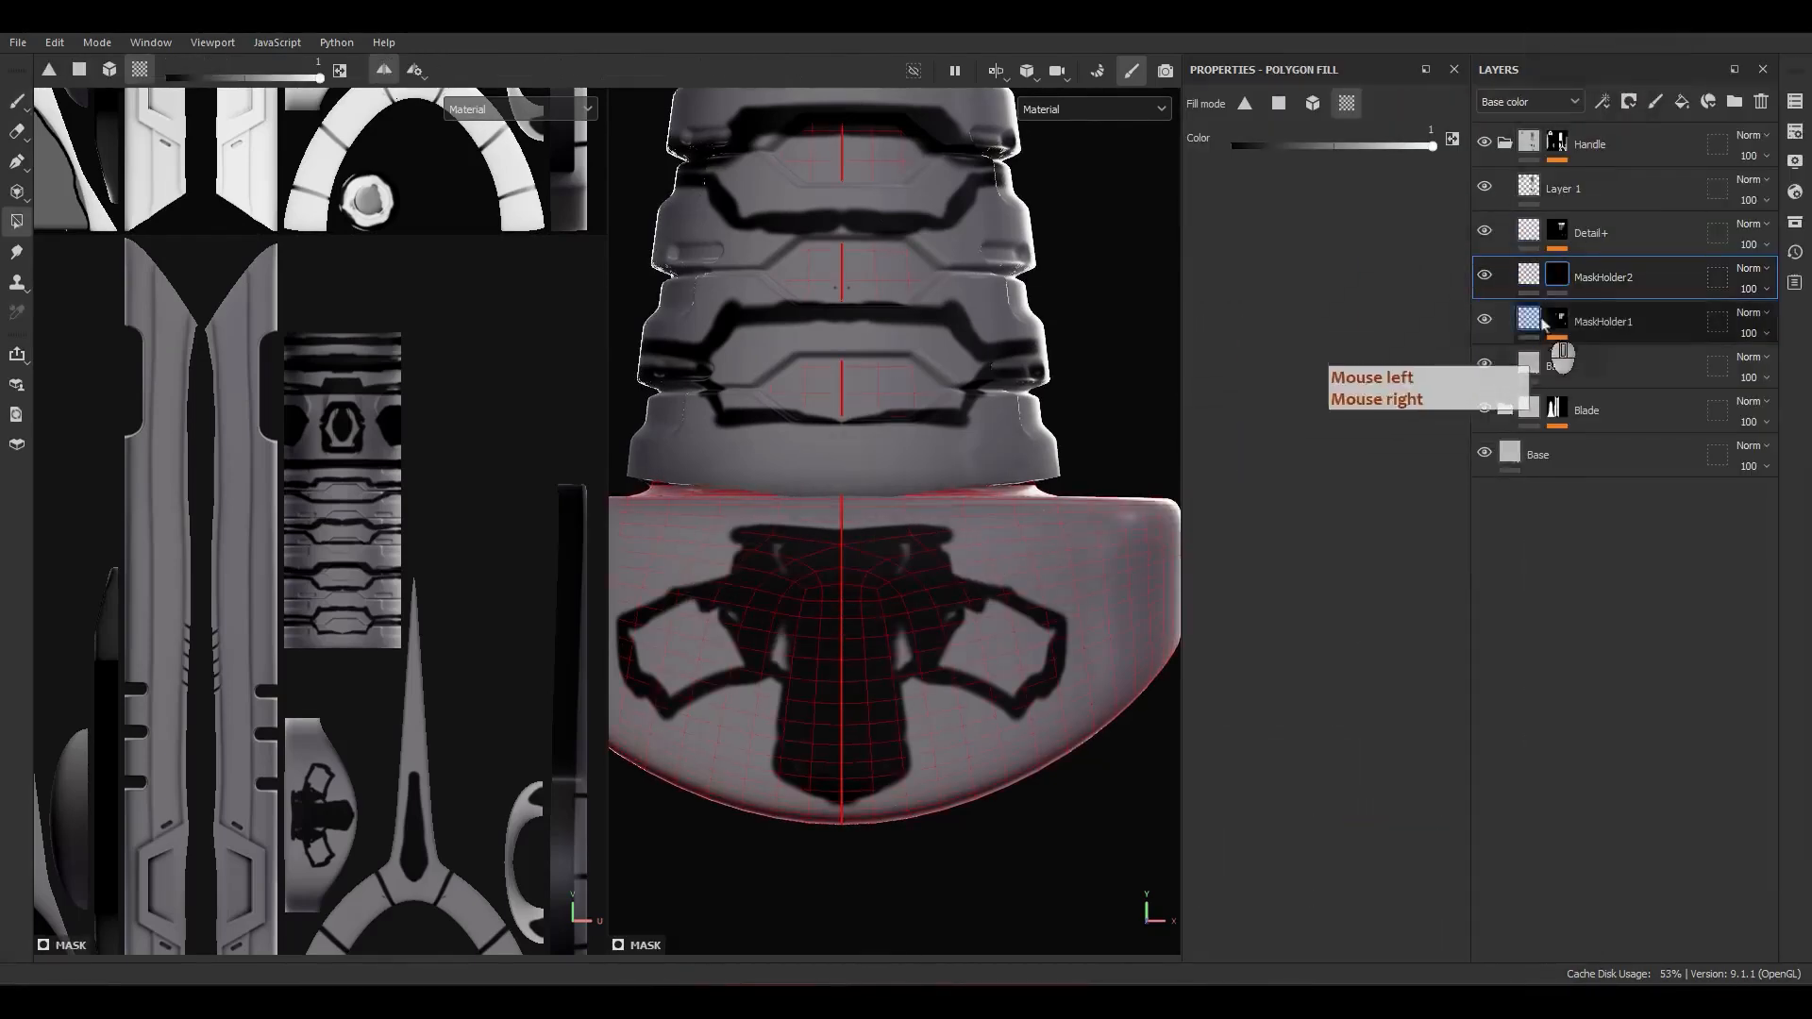
pyautogui.keyDown('alt'); pyautogui.click(1556, 275); pyautogui.keyUp('alt')
pyautogui.rightClick(1560, 289)
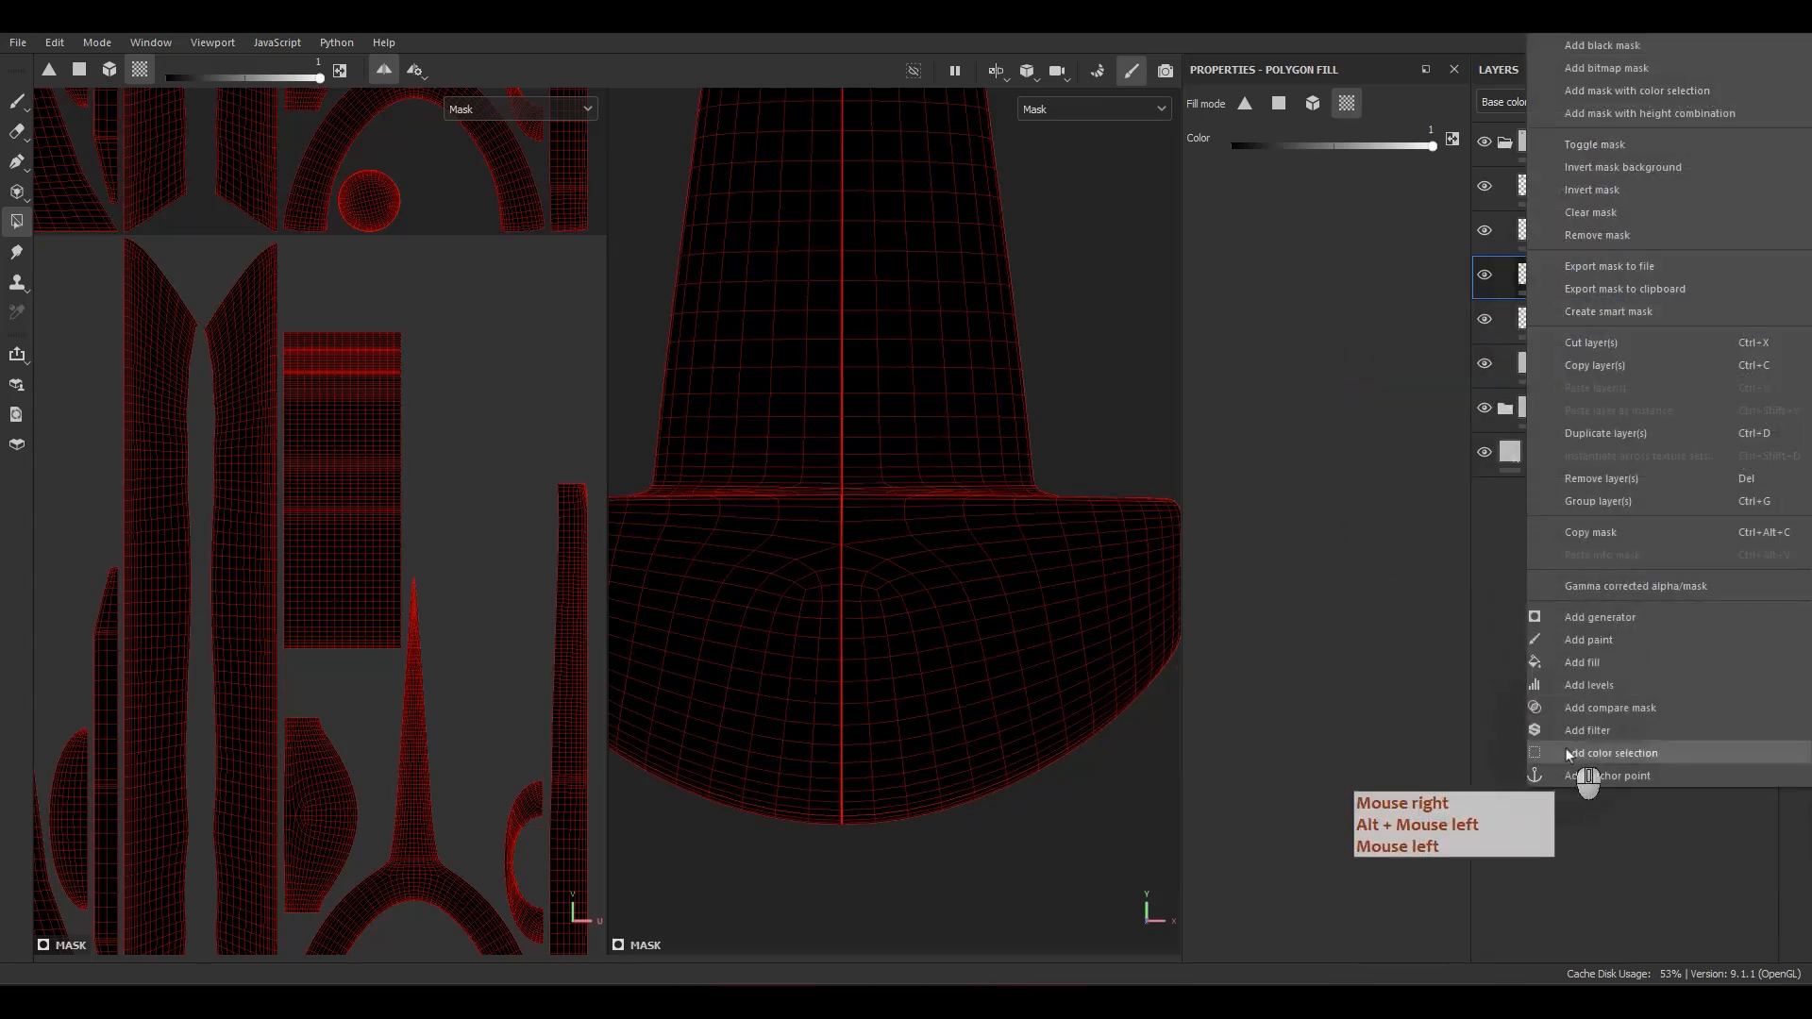
pyautogui.click(1592, 668)
# Step: Assign Gradient Linear 1 as the grayscale of the fill in MaskHolder2's mask
pyautogui.press('f')
pyautogui.scroll(8, 802, 731)
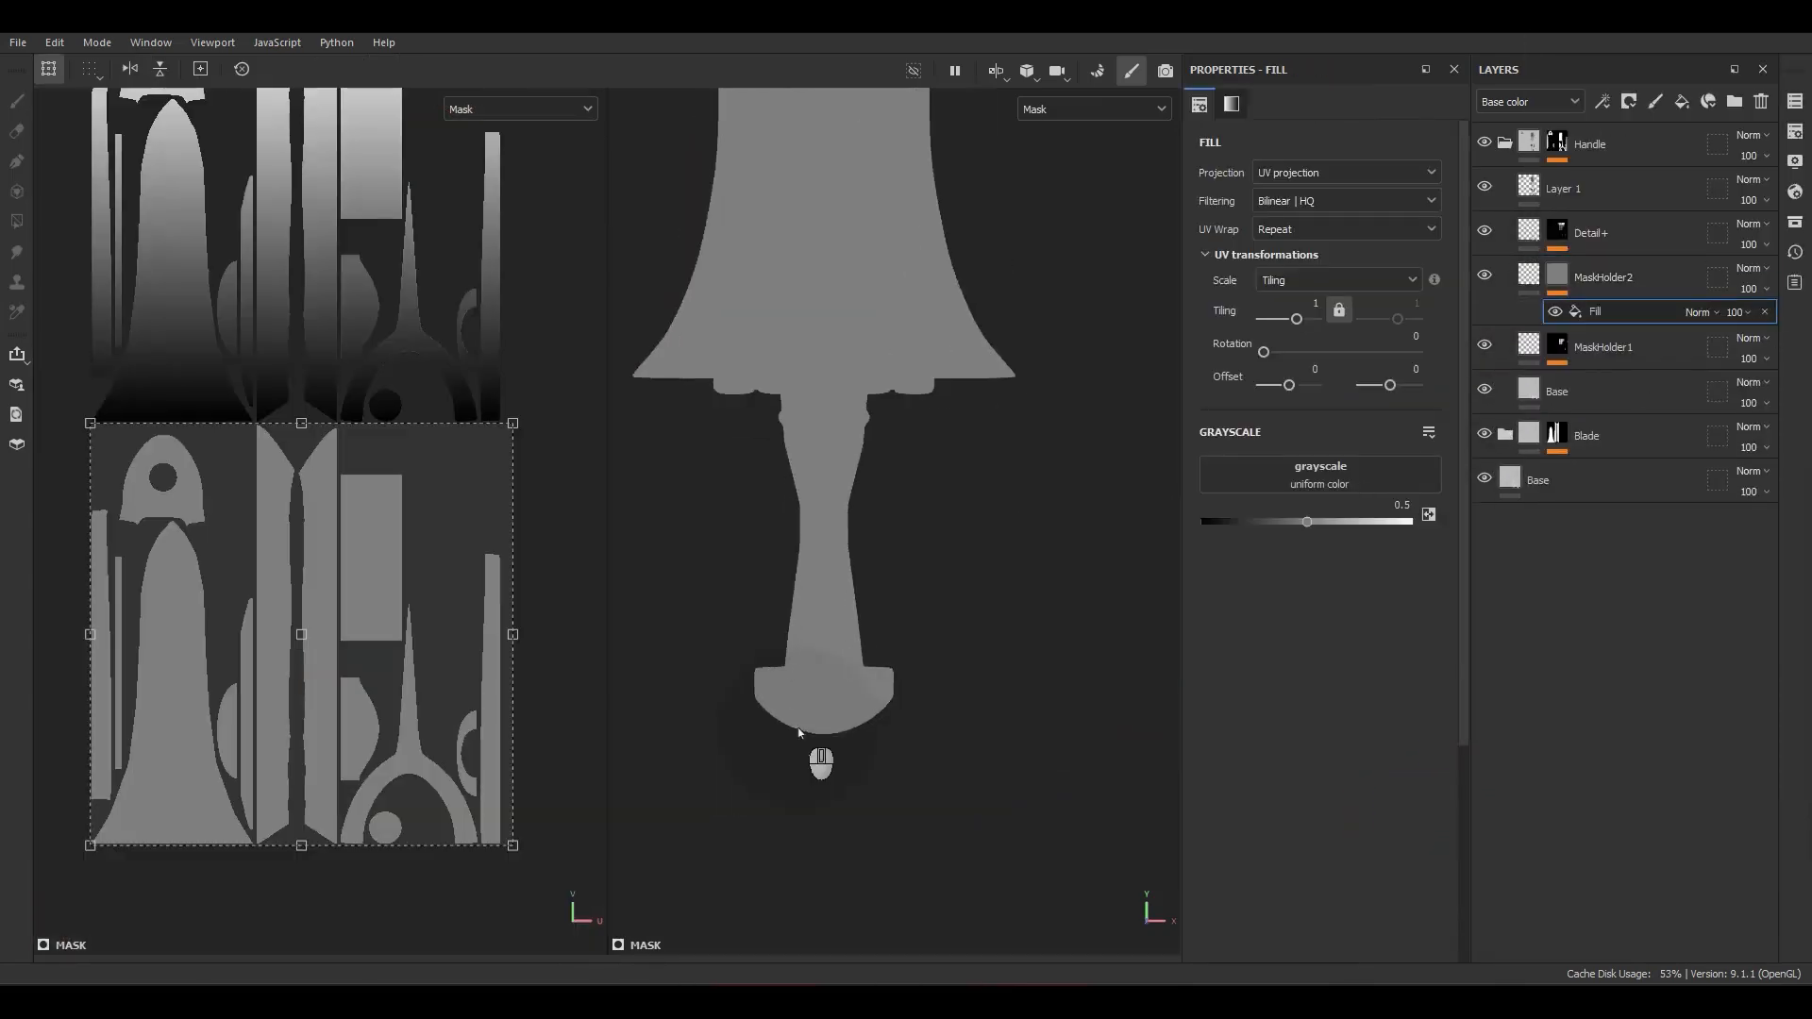
pyautogui.keyDown('alt'); pyautogui.moveTo(847, 702); pyautogui.dragTo(1020, 639); pyautogui.keyUp('alt')
pyautogui.keyDown('alt'); pyautogui.moveTo(1020, 639); pyautogui.dragTo(878, 691, button='right'); pyautogui.keyUp('alt')
pyautogui.keyDown('alt'); pyautogui.moveTo(878, 692); pyautogui.dragTo(934, 676, button='middle'); pyautogui.keyUp('alt')
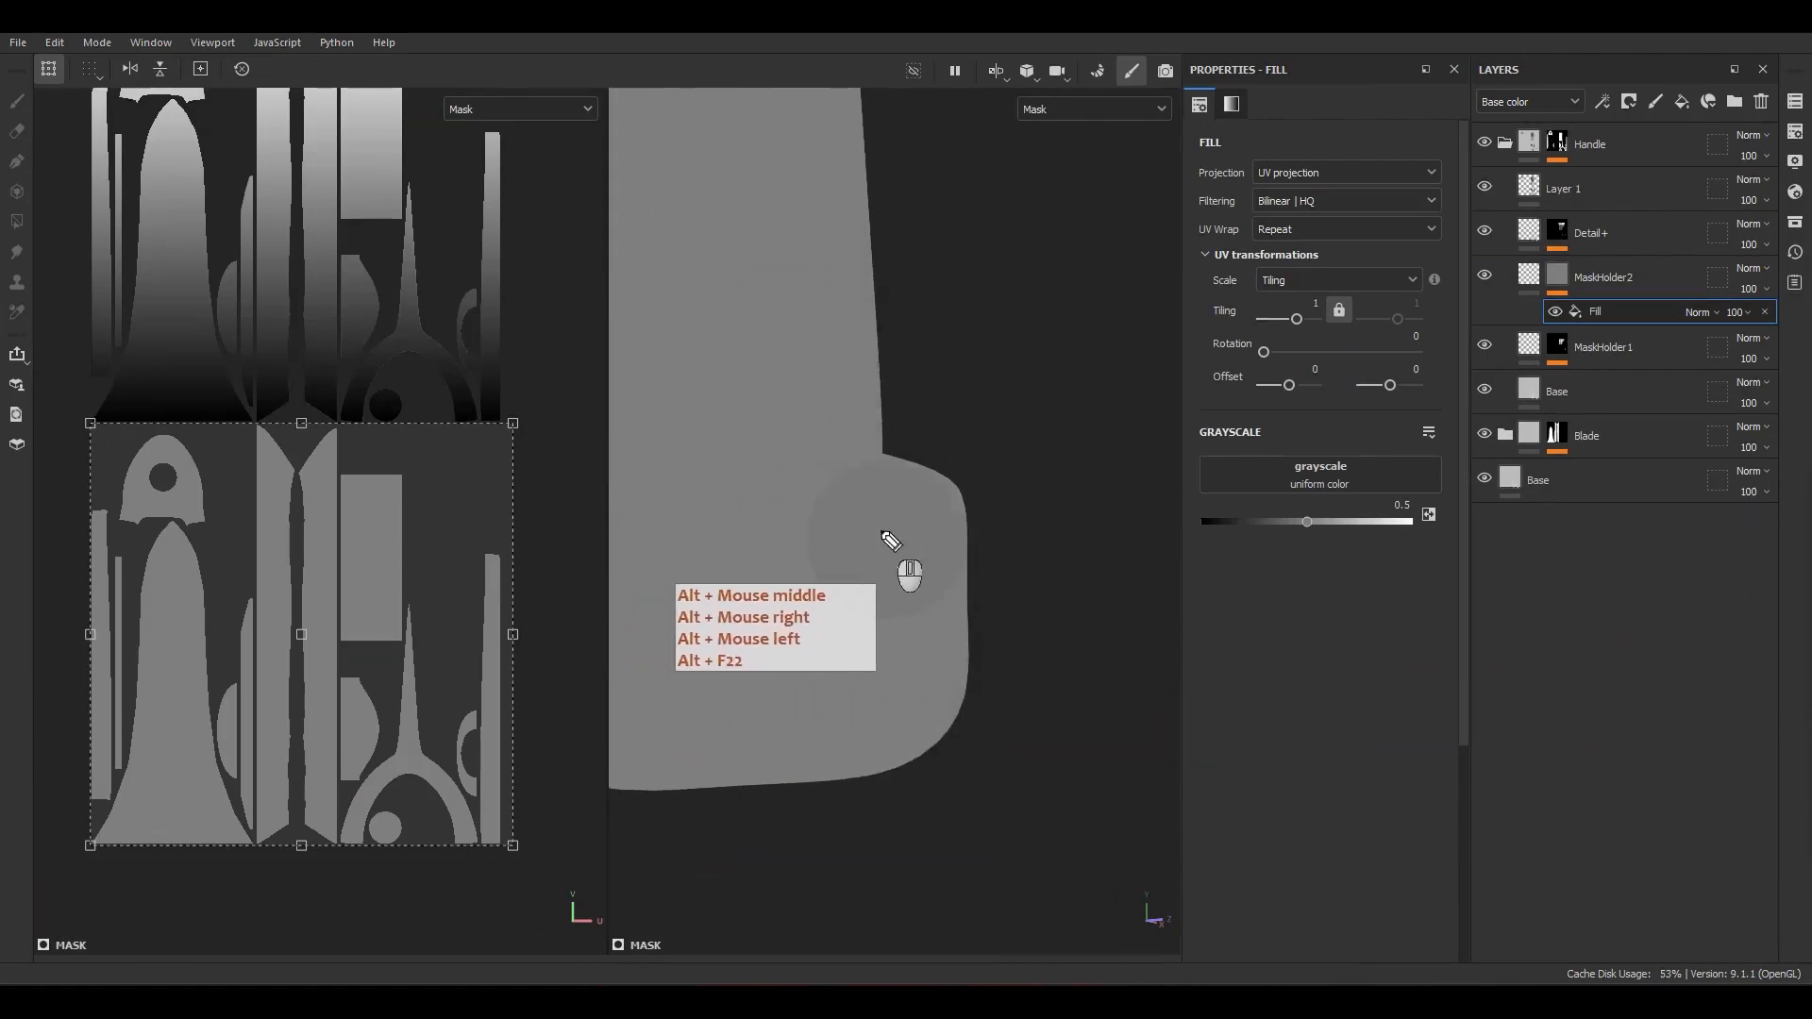
pyautogui.moveTo(948, 517)
pyautogui.mouseDown()
pyautogui.moveTo(959, 606)
pyautogui.moveTo(920, 703)
pyautogui.mouseUp()
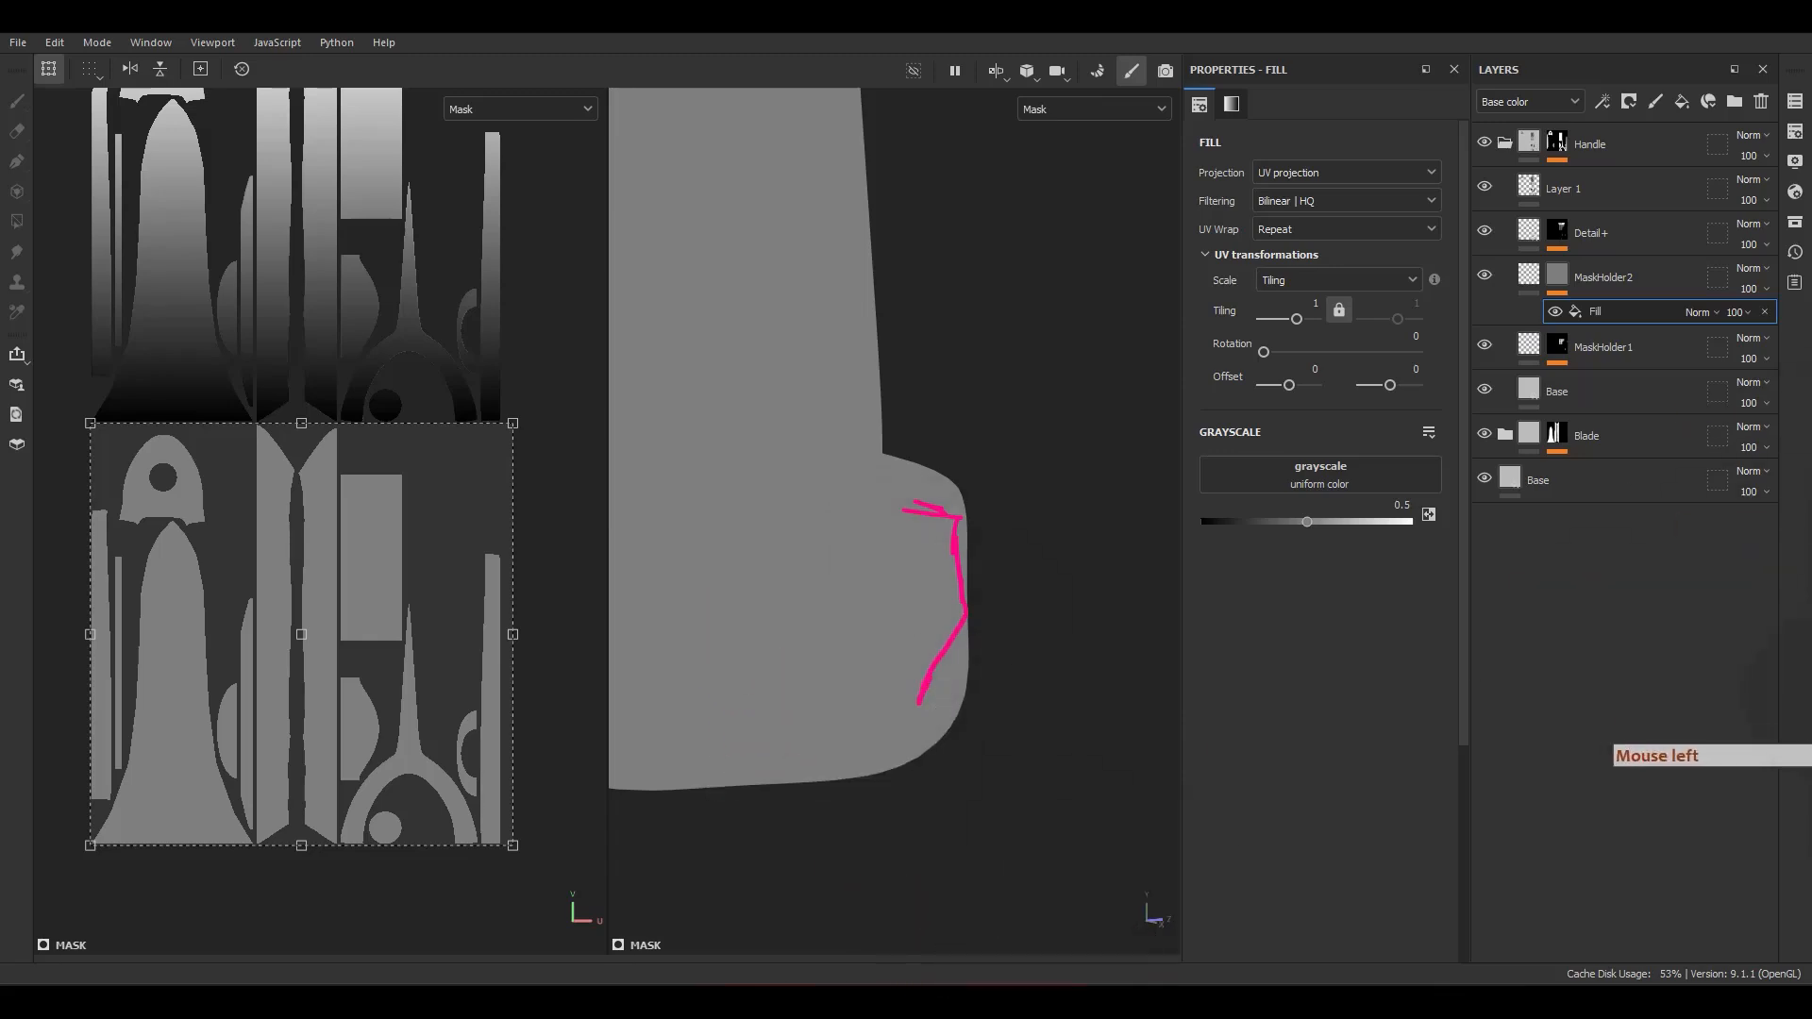
pyautogui.click(1307, 472)
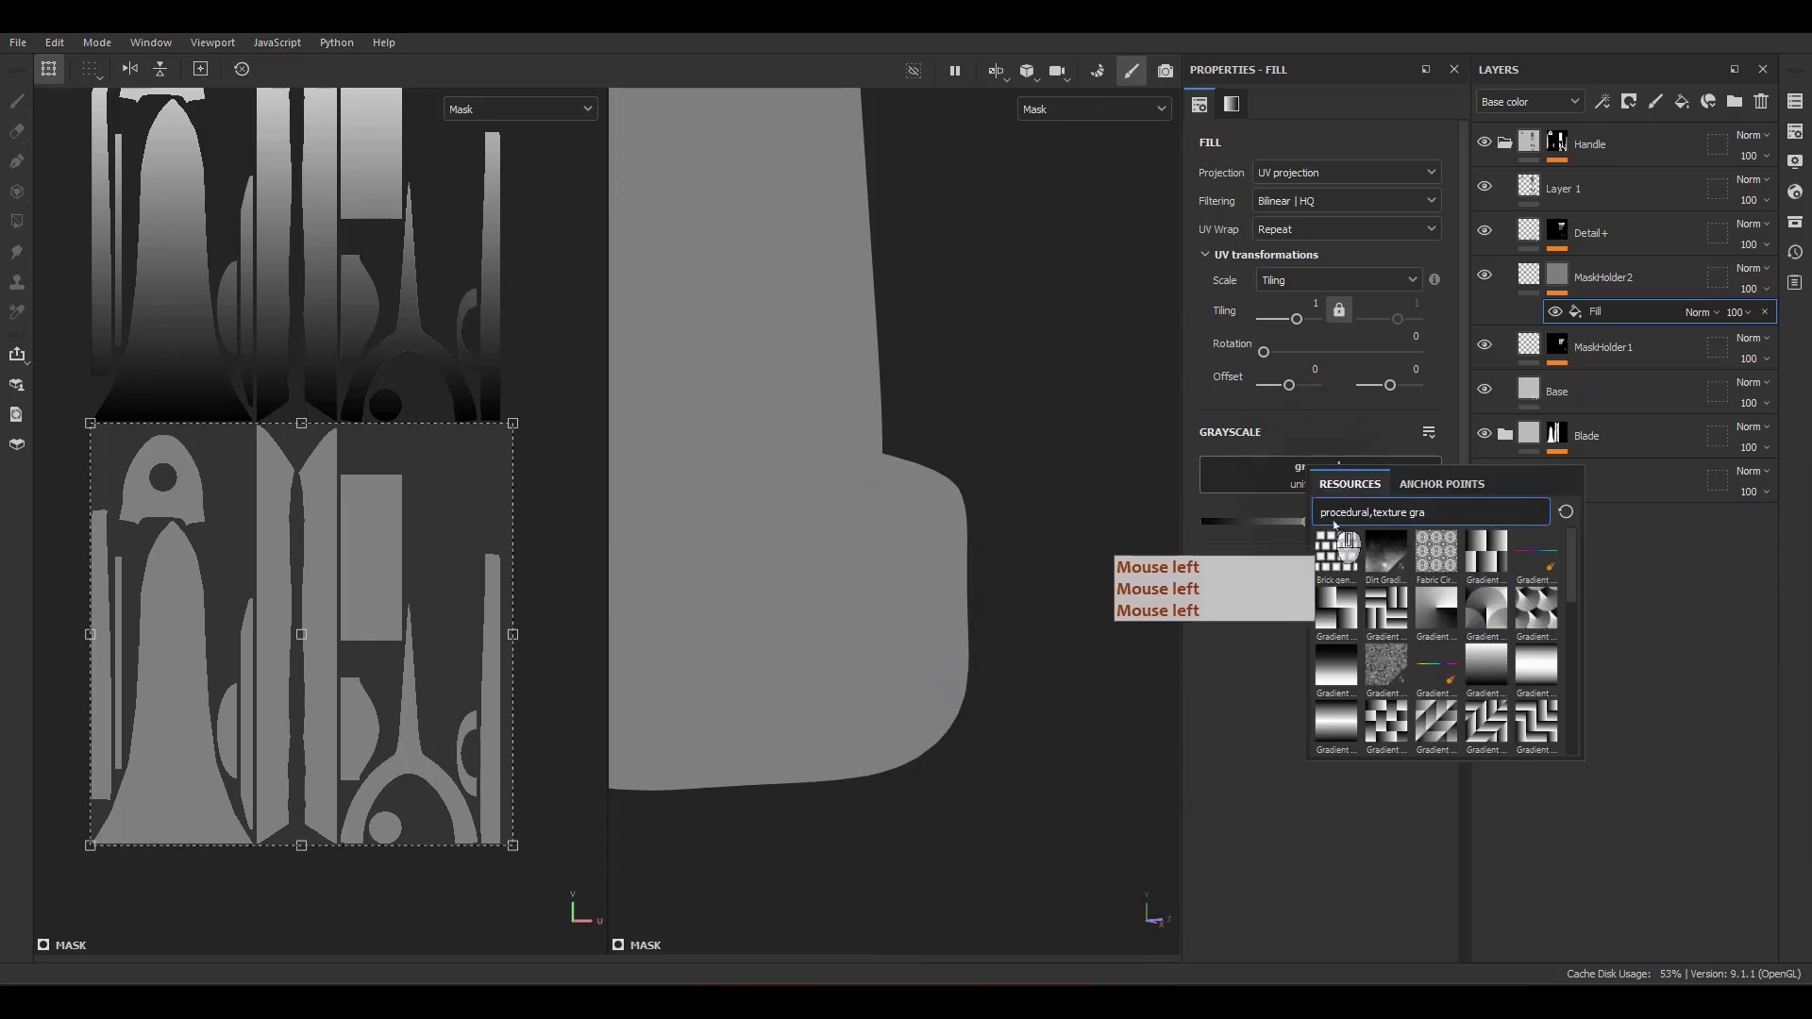
pyautogui.click(1444, 618)
pyautogui.keyDown('alt'); pyautogui.moveTo(998, 512); pyautogui.dragTo(809, 559); pyautogui.keyUp('alt')
pyautogui.press('f')
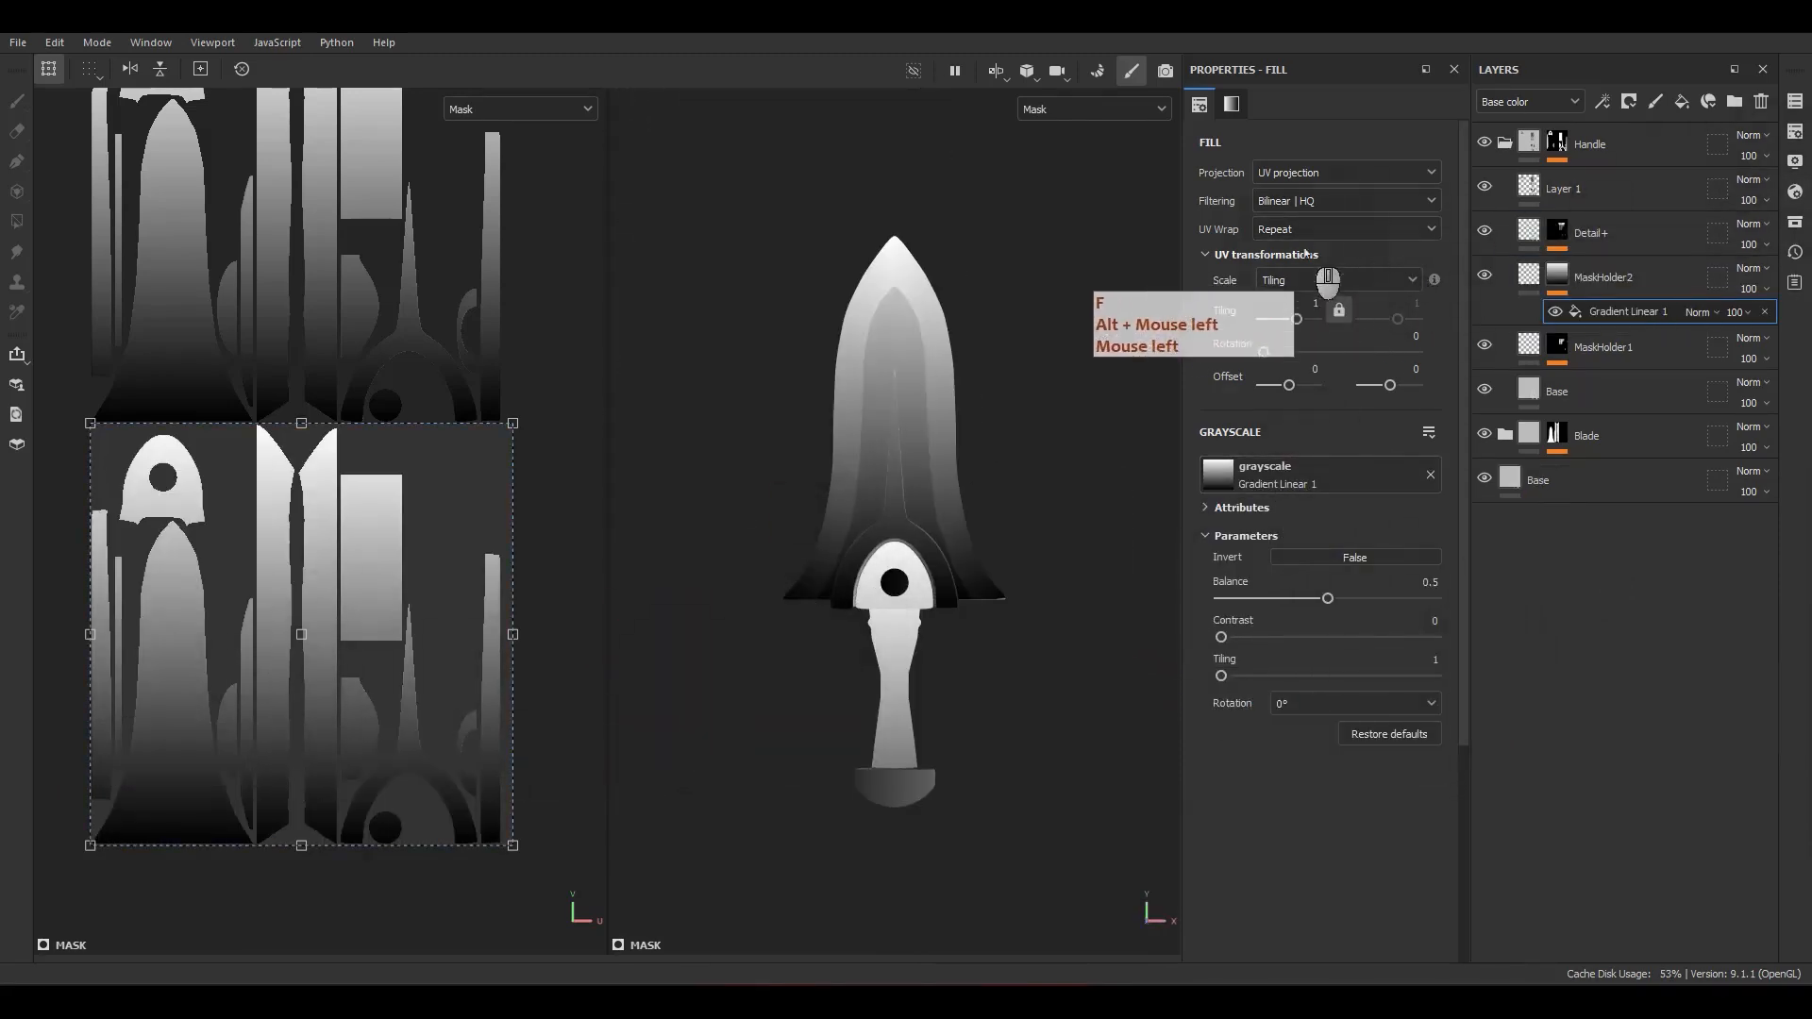
# Step: Set the gradient's UV wrap to None, rotate it to 270° and shrink it to about -17.07 tiling inside the pommel's UV island
pyautogui.click(1340, 230)
pyautogui.click(1303, 251)
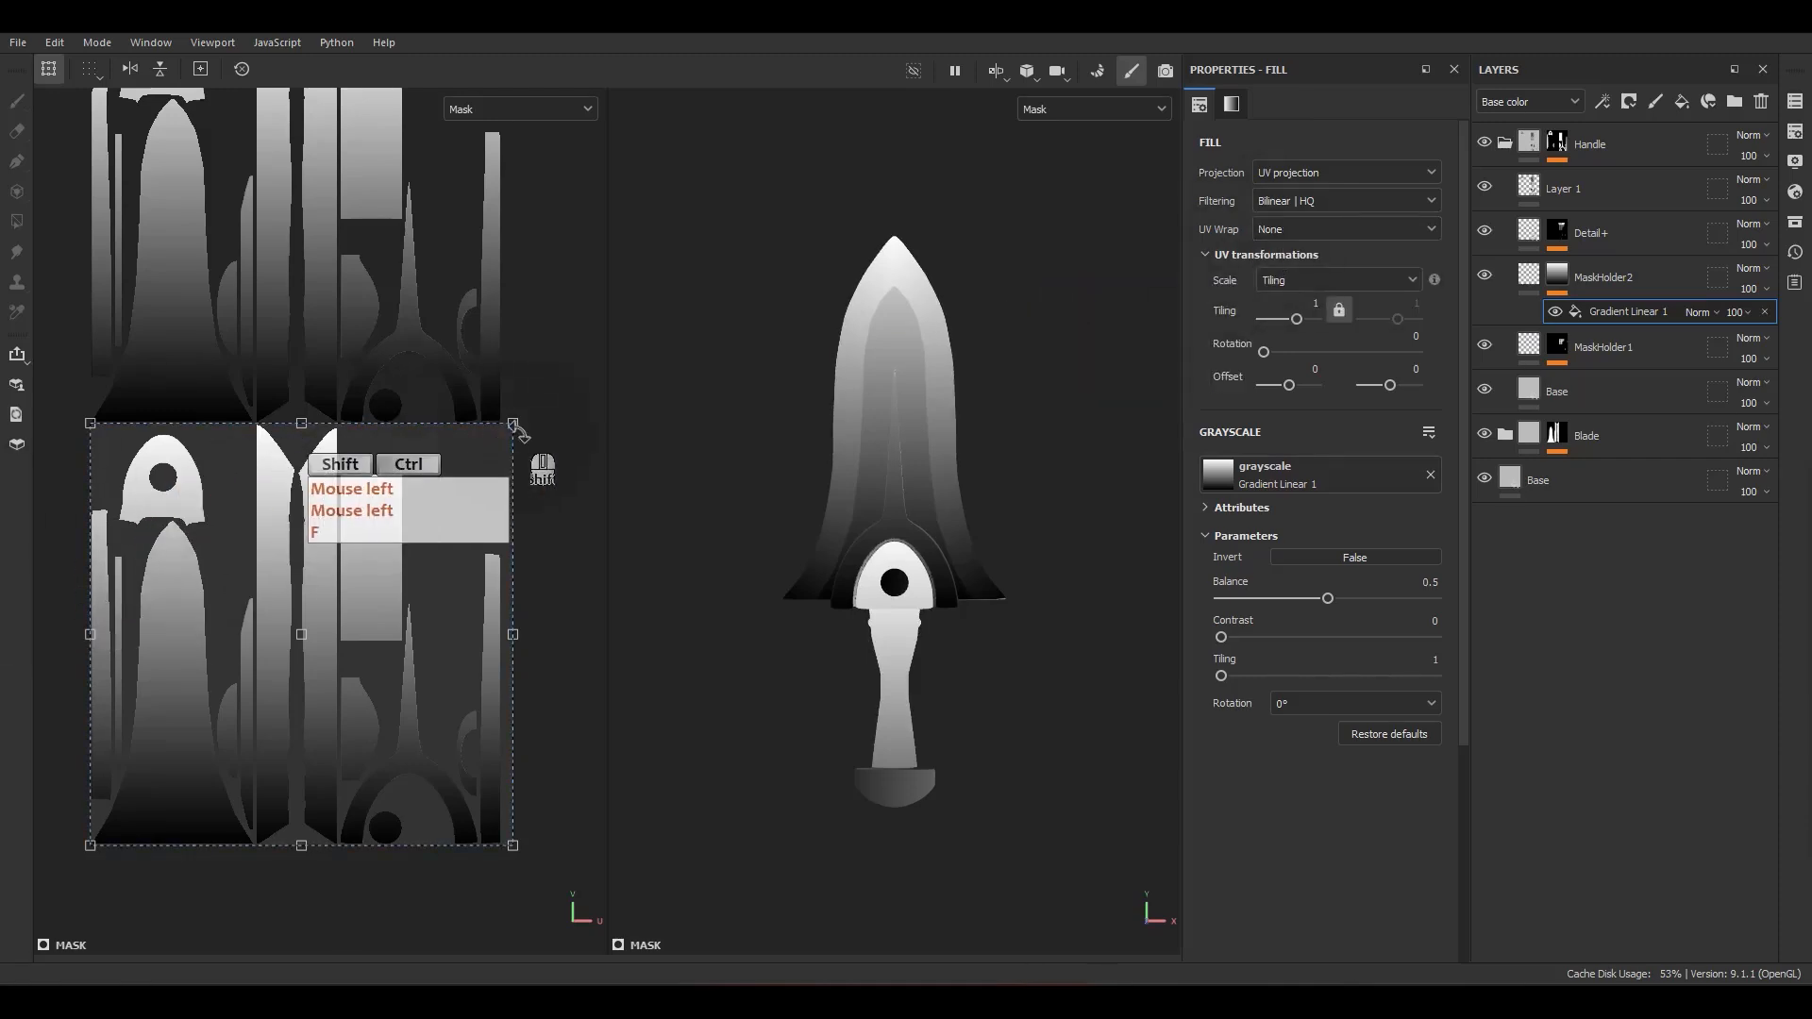
pyautogui.keyDown('ctrl'); pyautogui.keyDown('shift'); pyautogui.moveTo(513, 424); pyautogui.dragTo(411, 827); pyautogui.keyUp('shift'); pyautogui.keyUp('ctrl')
pyautogui.scroll(2, 333, 678)
pyautogui.keyDown('shift'); pyautogui.moveTo(475, 714); pyautogui.dragTo(317, 618); pyautogui.keyUp('shift')
pyautogui.keyDown('ctrl'); pyautogui.keyDown('shift'); pyautogui.moveTo(445, 631); pyautogui.dragTo(423, 770); pyautogui.keyUp('shift'); pyautogui.keyUp('ctrl')
pyautogui.scroll(2, 369, 776)
pyautogui.keyDown('ctrl'); pyautogui.keyDown('shift'); pyautogui.moveTo(451, 673); pyautogui.dragTo(380, 742); pyautogui.keyUp('shift'); pyautogui.keyUp('ctrl')
pyautogui.scroll(2, 387, 750)
pyautogui.keyDown('ctrl'); pyautogui.keyDown('shift'); pyautogui.moveTo(466, 681); pyautogui.dragTo(503, 697); pyautogui.keyUp('shift'); pyautogui.keyUp('ctrl')
pyautogui.moveTo(415, 755); pyautogui.dragTo(377, 794)
pyautogui.scroll(3, 462, 754)
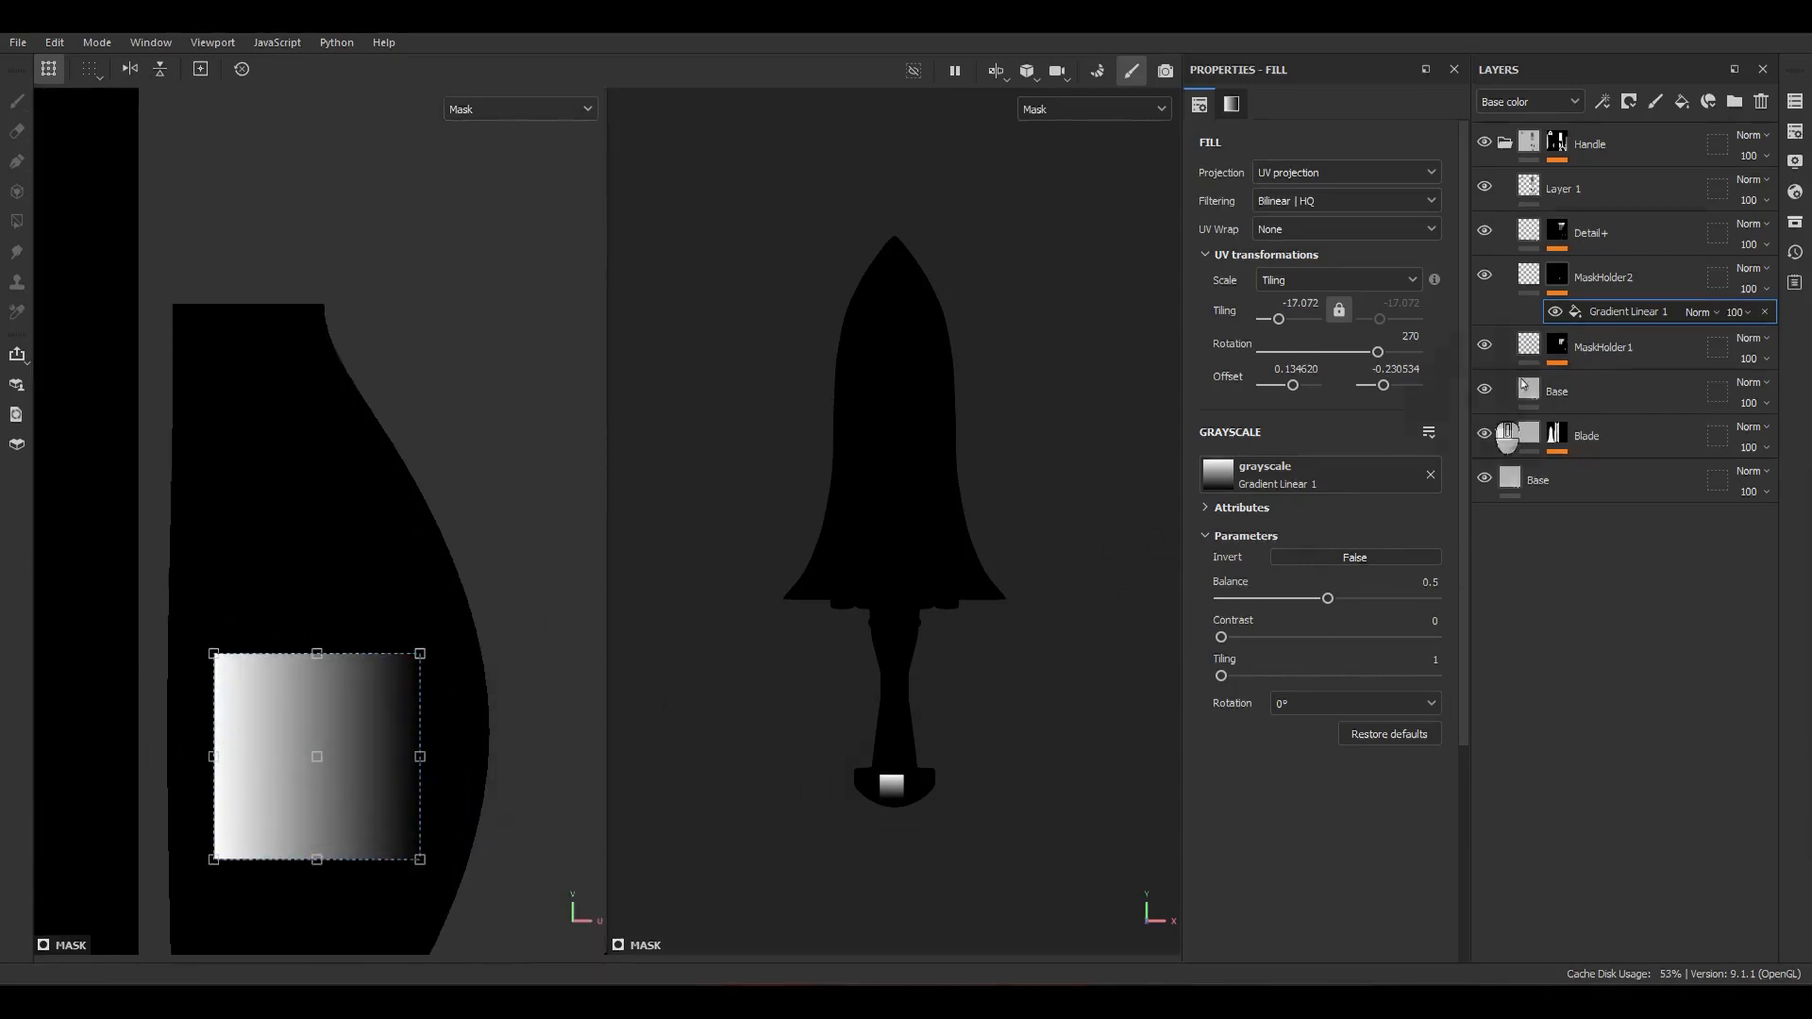
# Step: Add a fill above Gradient Linear 1 in MaskHolder2's mask and assign Alpha_08 as its grayscale
pyautogui.rightClick(1598, 317)
pyautogui.click(1643, 652)
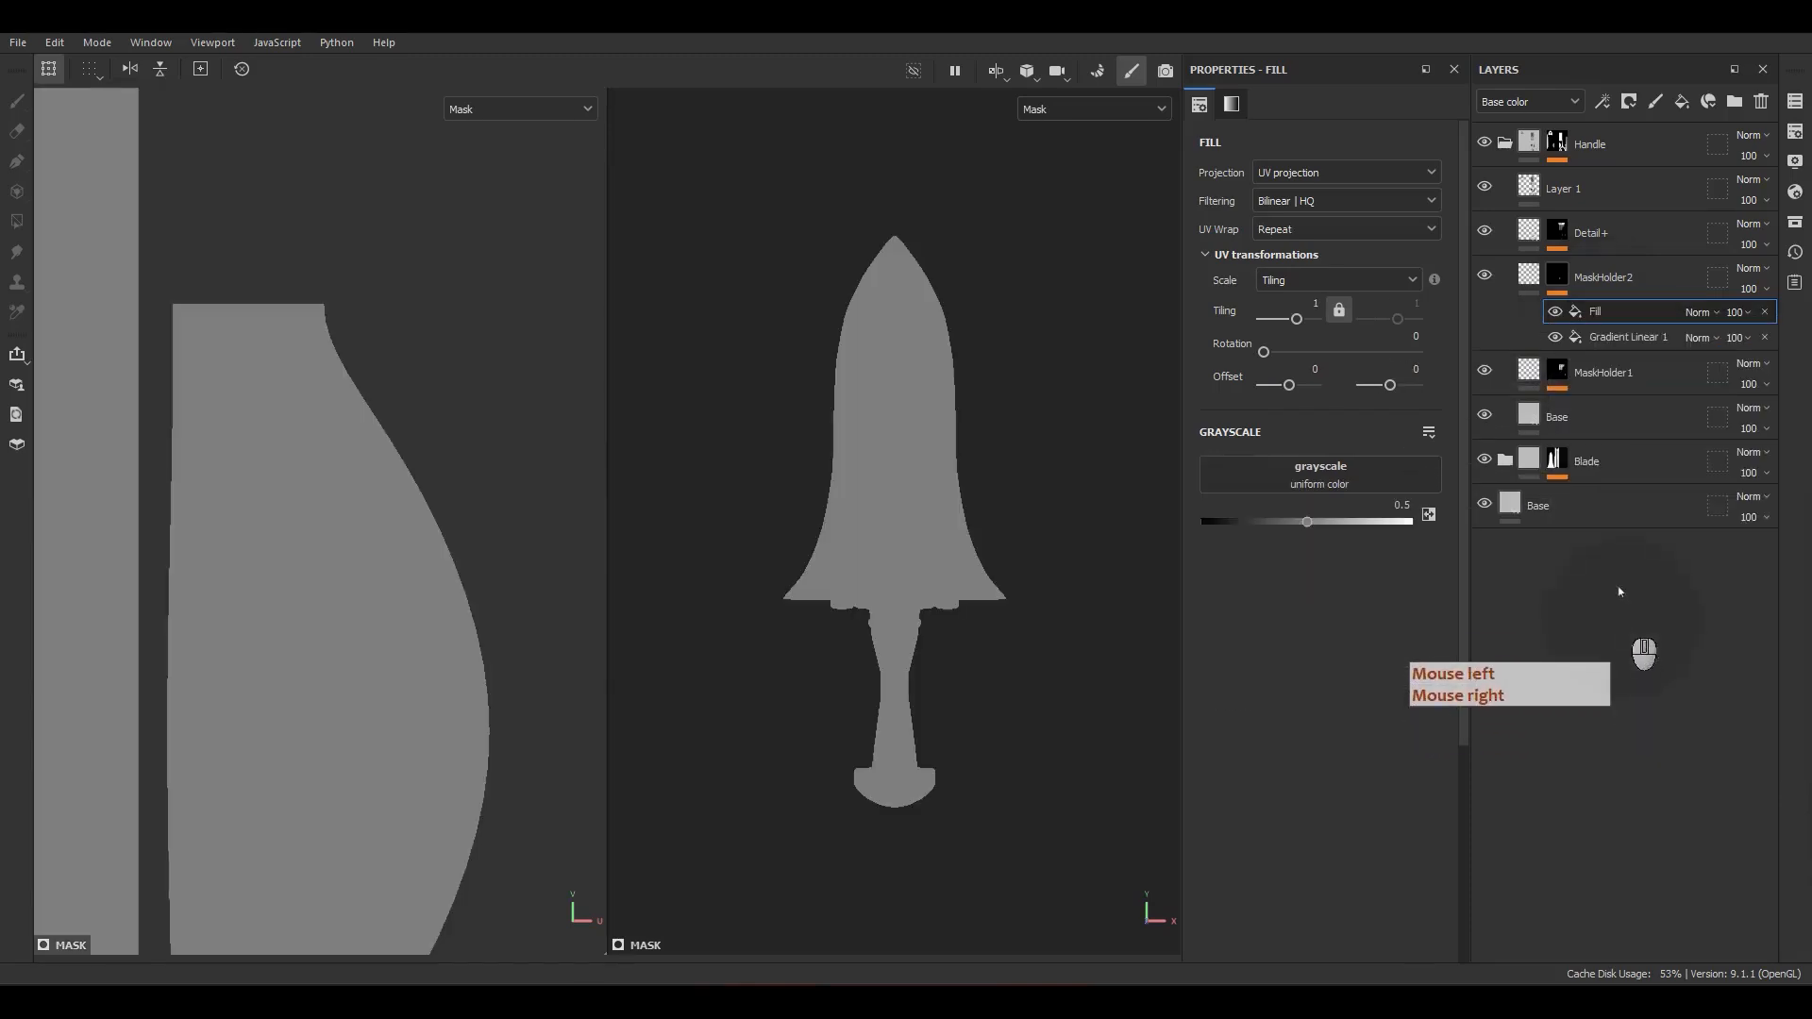
pyautogui.click(1795, 221)
pyautogui.moveTo(1473, 222); pyautogui.dragTo(833, 216)
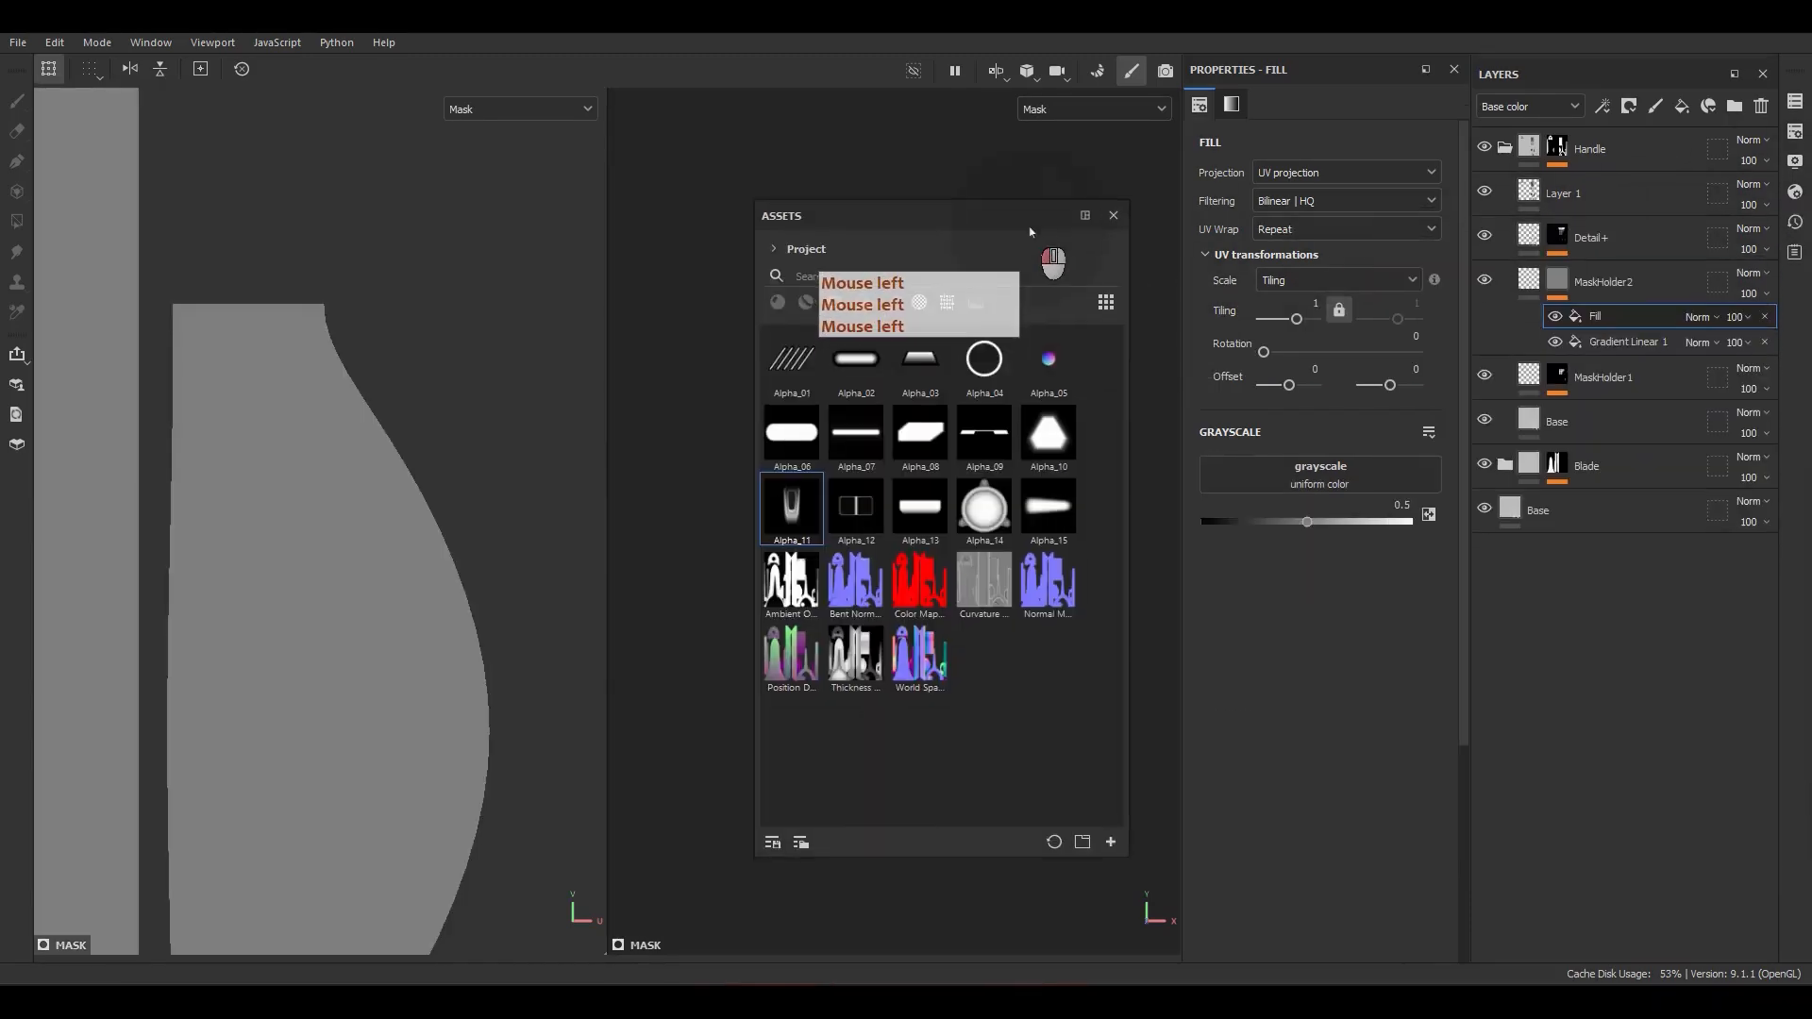
pyautogui.moveTo(921, 435); pyautogui.dragTo(1387, 489)
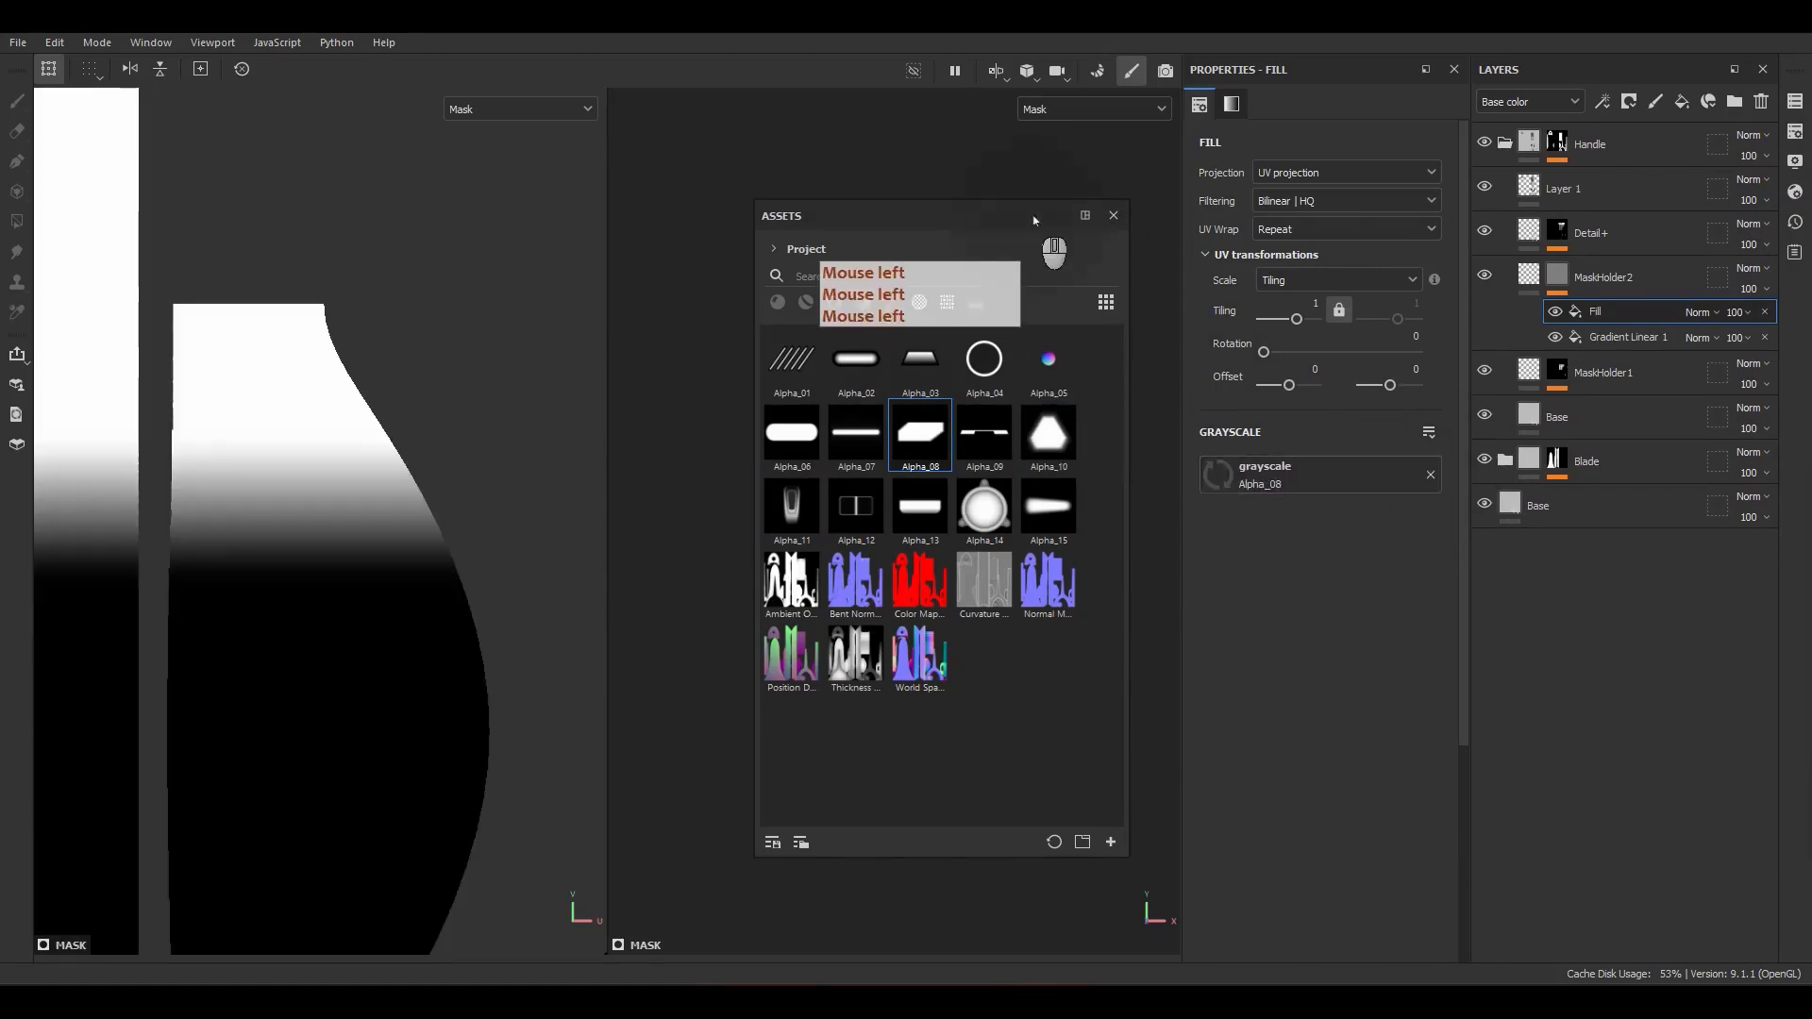
pyautogui.click(1113, 215)
# Step: Set the Alpha_08 fill's UV wrap to None, scale it to about 5.86 tiling and move it over the gradient on the pommel island
pyautogui.click(1340, 230)
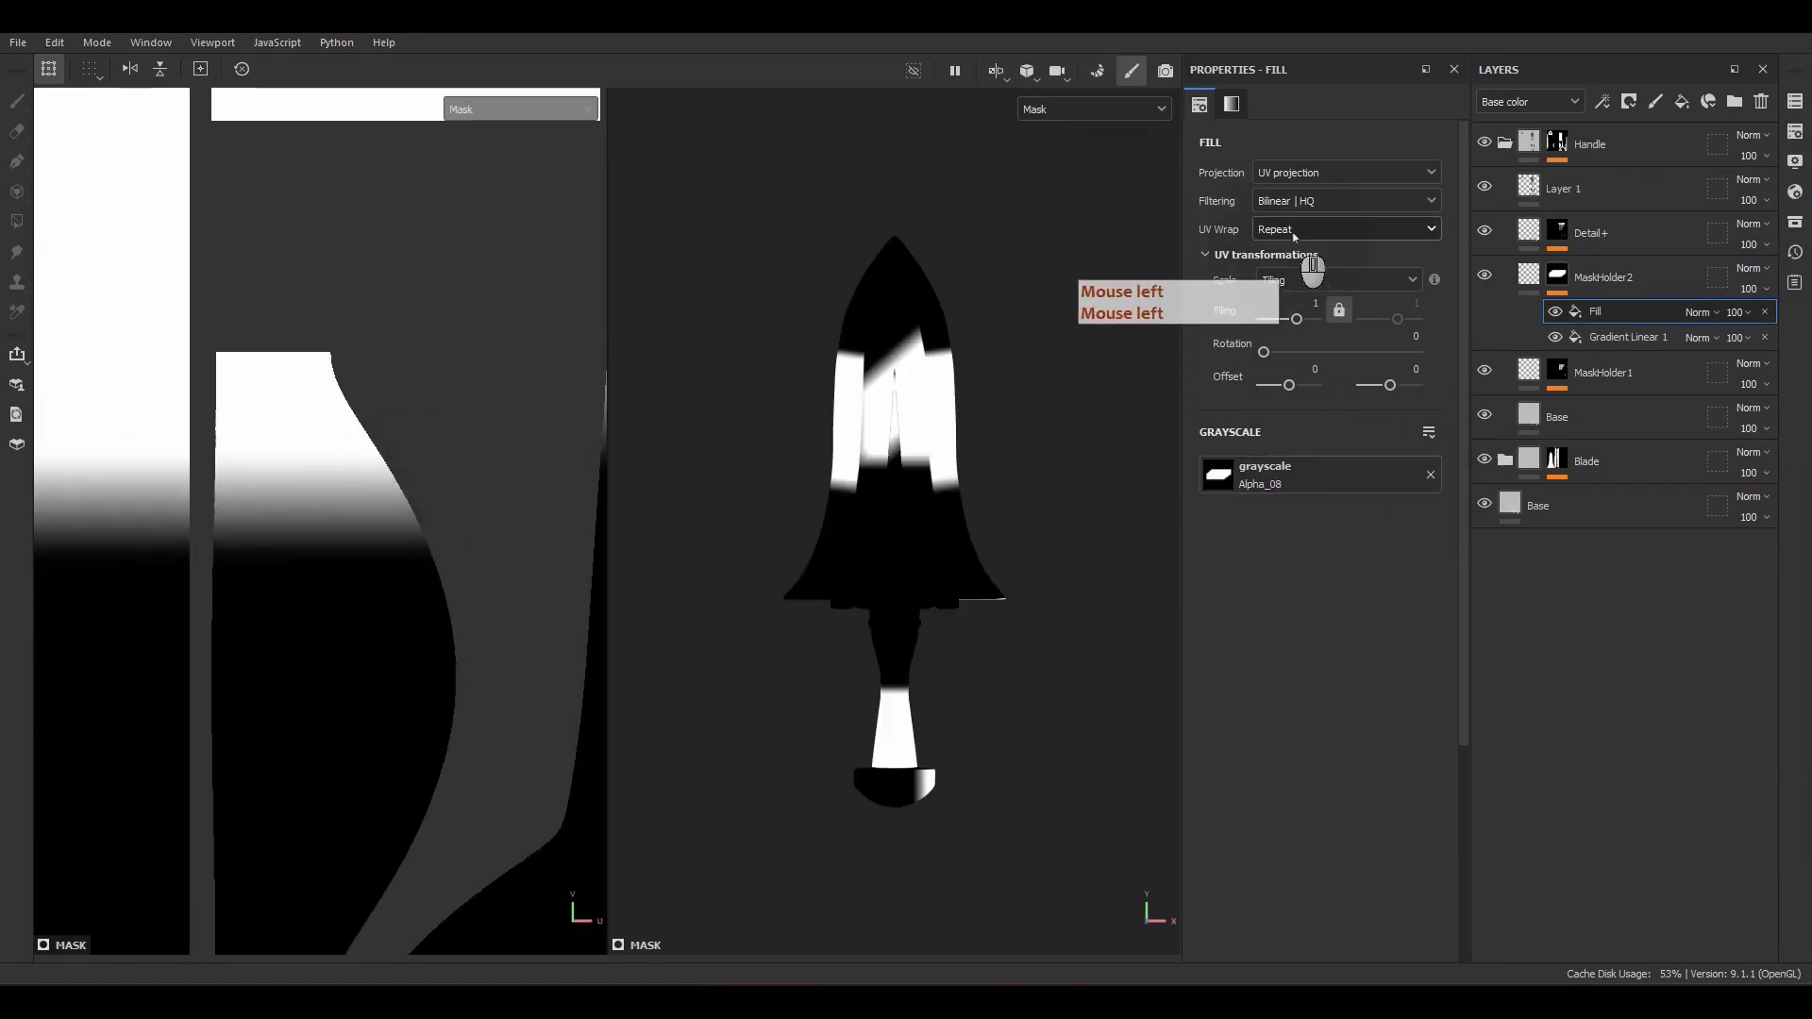
pyautogui.click(1312, 261)
pyautogui.scroll(-8, 453, 558)
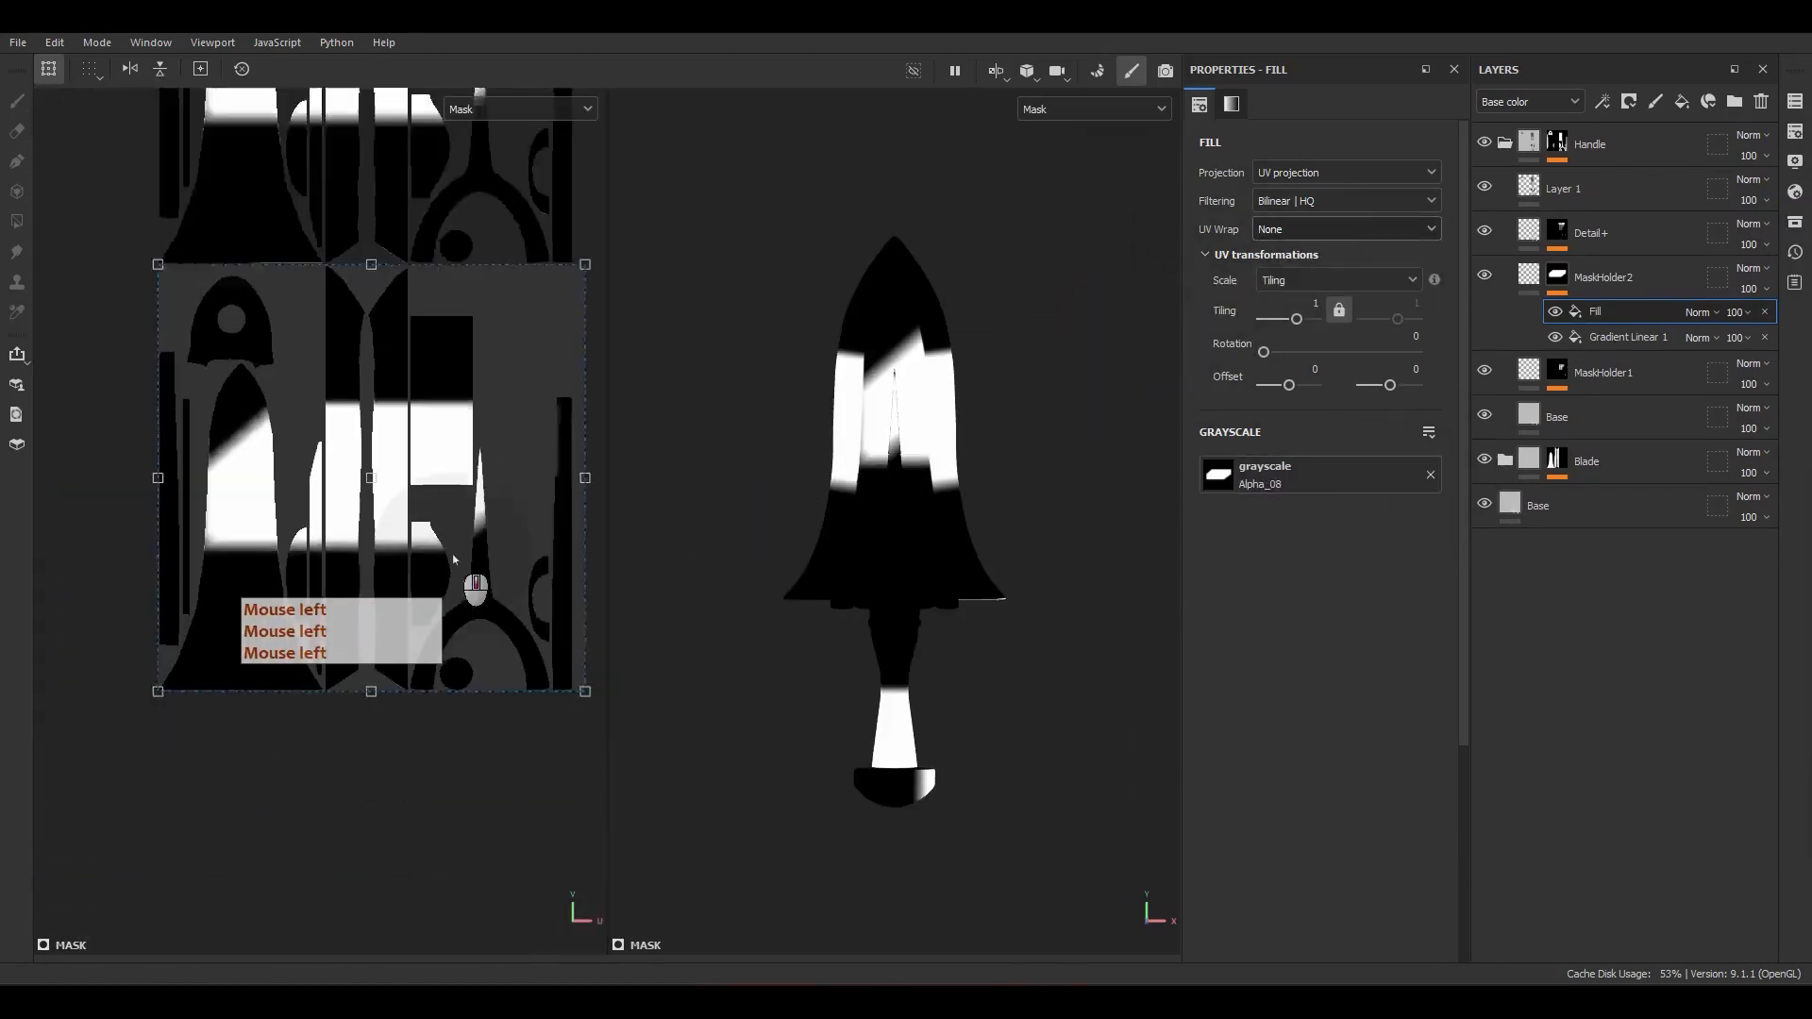
pyautogui.keyDown('ctrl'); pyautogui.keyDown('shift'); pyautogui.moveTo(556, 329); pyautogui.dragTo(418, 469); pyautogui.keyUp('shift'); pyautogui.keyUp('ctrl')
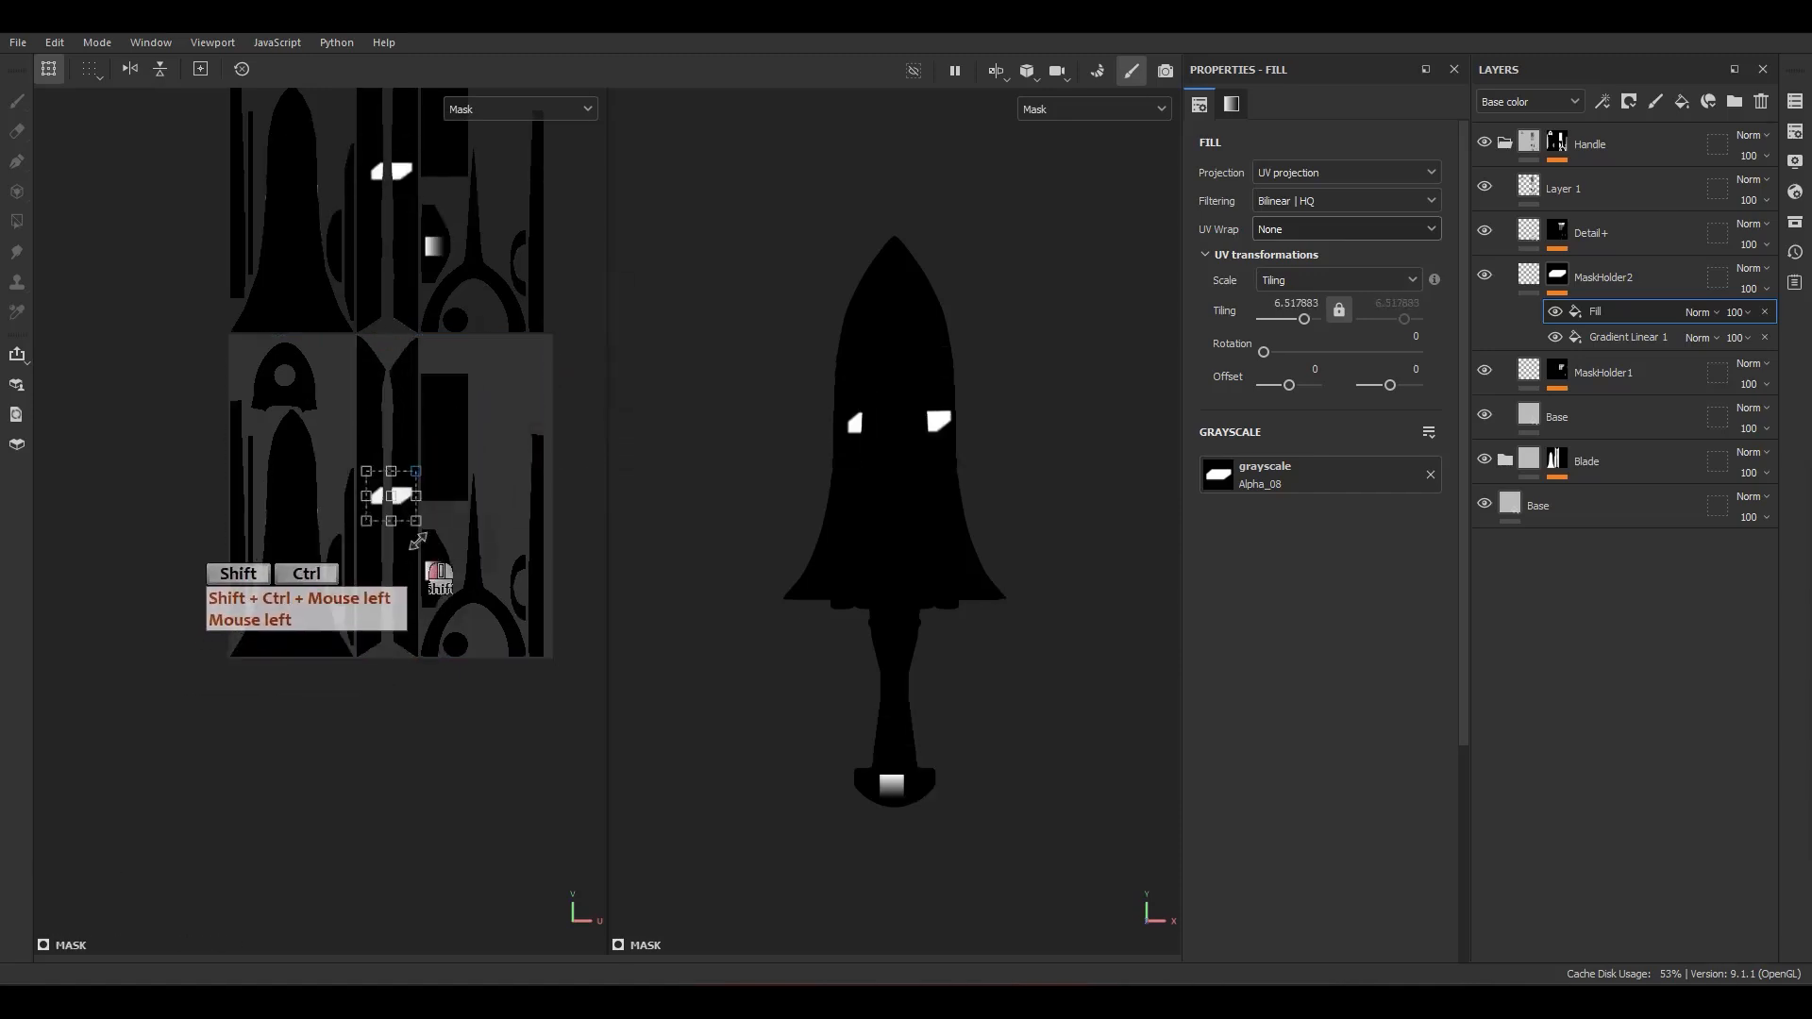
pyautogui.scroll(5, 418, 472)
pyautogui.hotkey('ctrl', 'z')
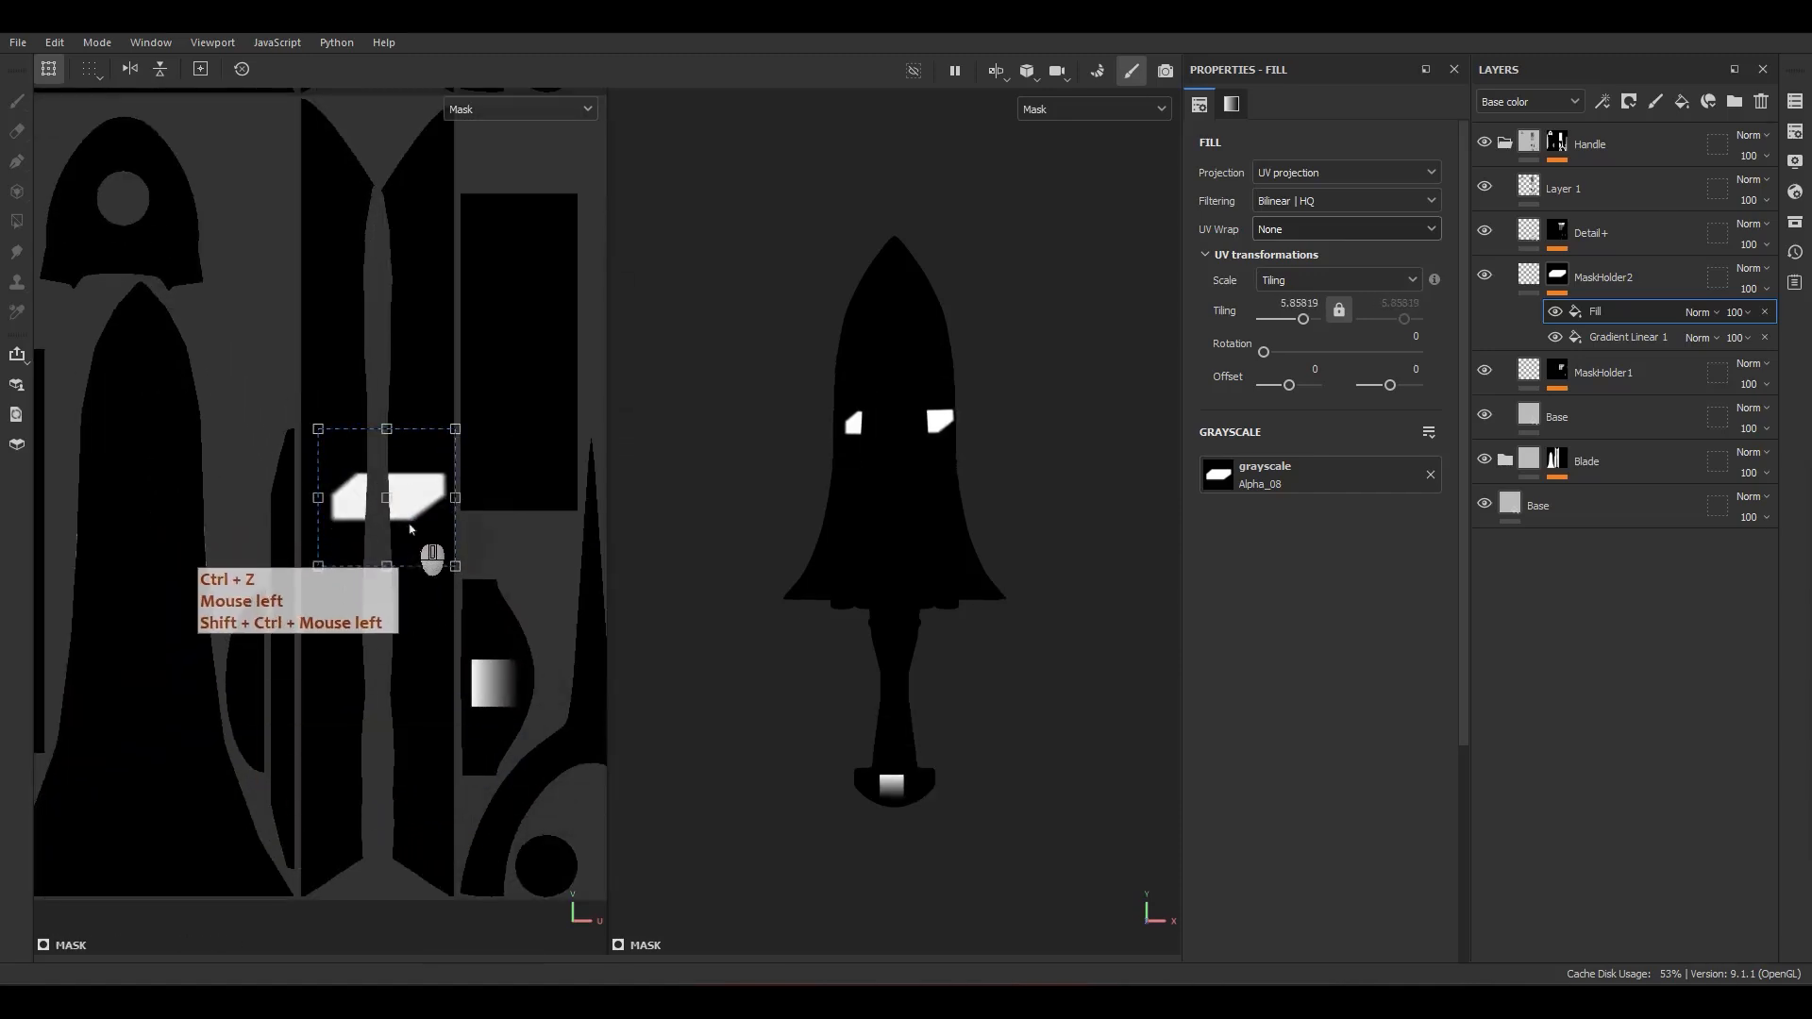
pyautogui.moveTo(411, 530); pyautogui.dragTo(547, 735)
# Step: Set the Alpha_08 fill's blending mode to Subtract and move it to cut the lower corner of the pommel gradient
pyautogui.click(1699, 312)
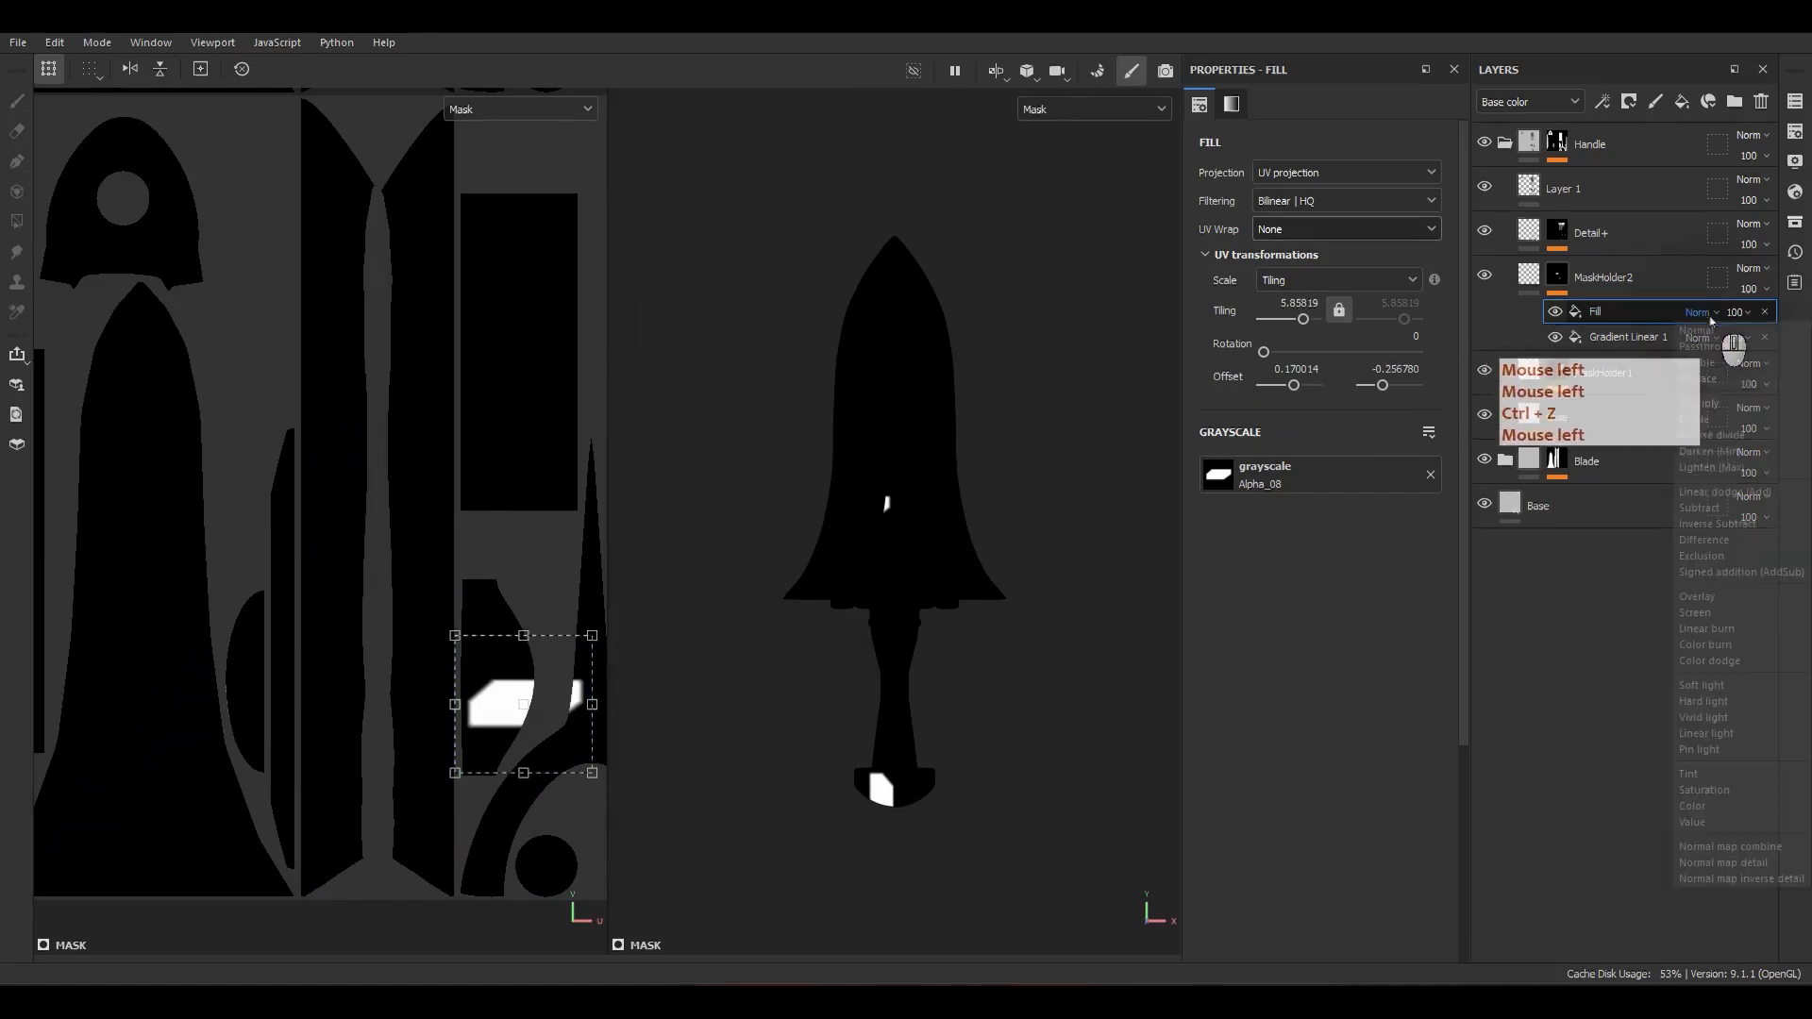
pyautogui.click(1620, 535)
pyautogui.scroll(4, 472, 750)
pyautogui.keyDown('alt'); pyautogui.moveTo(541, 751); pyautogui.dragTo(453, 777, button='middle'); pyautogui.keyUp('alt')
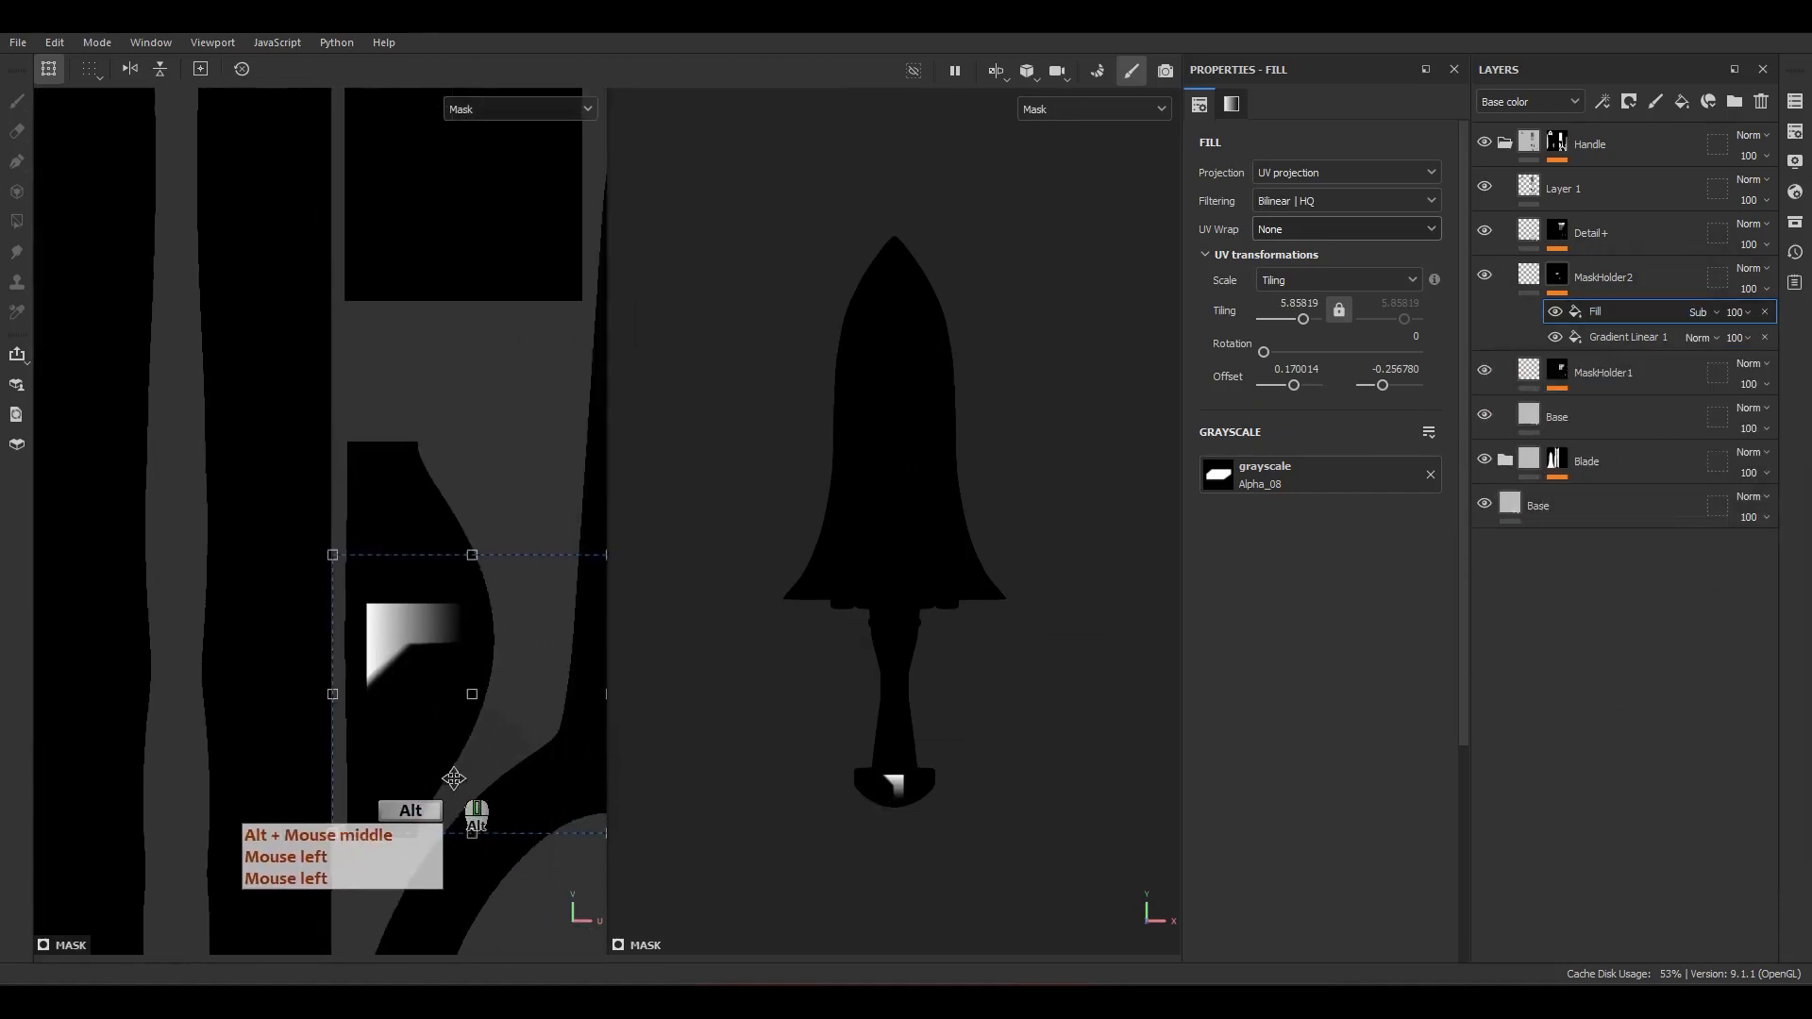
pyautogui.scroll(3, 451, 766)
pyautogui.moveTo(459, 754)
pyautogui.mouseDown()
pyautogui.moveTo(501, 748)
pyautogui.moveTo(521, 776)
pyautogui.moveTo(541, 763)
pyautogui.moveTo(473, 787)
pyautogui.mouseUp()
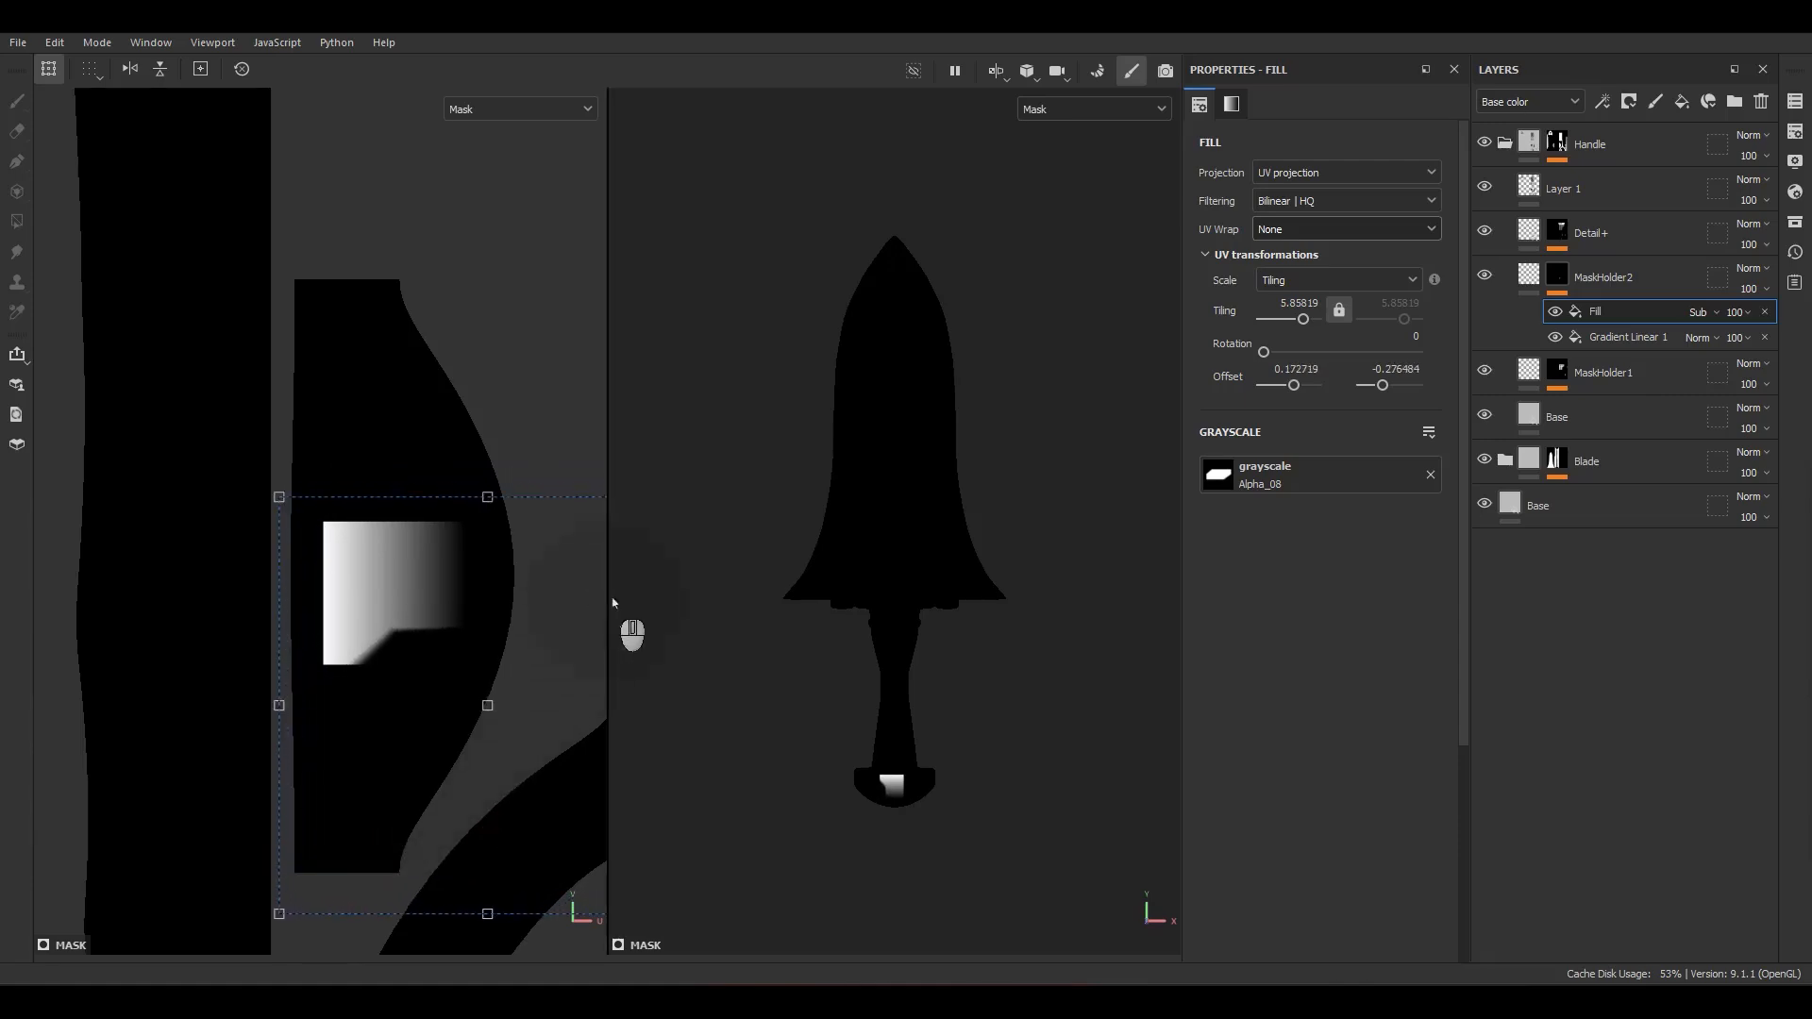
# Step: Duplicate the subtracting fill, mirror it with a vertical tiling of -5.85819 and align it to cut the gradient's opposite corner symmetrically
pyautogui.hotkey('ctrl', 'd')
pyautogui.moveTo(486, 675); pyautogui.dragTo(445, 430)
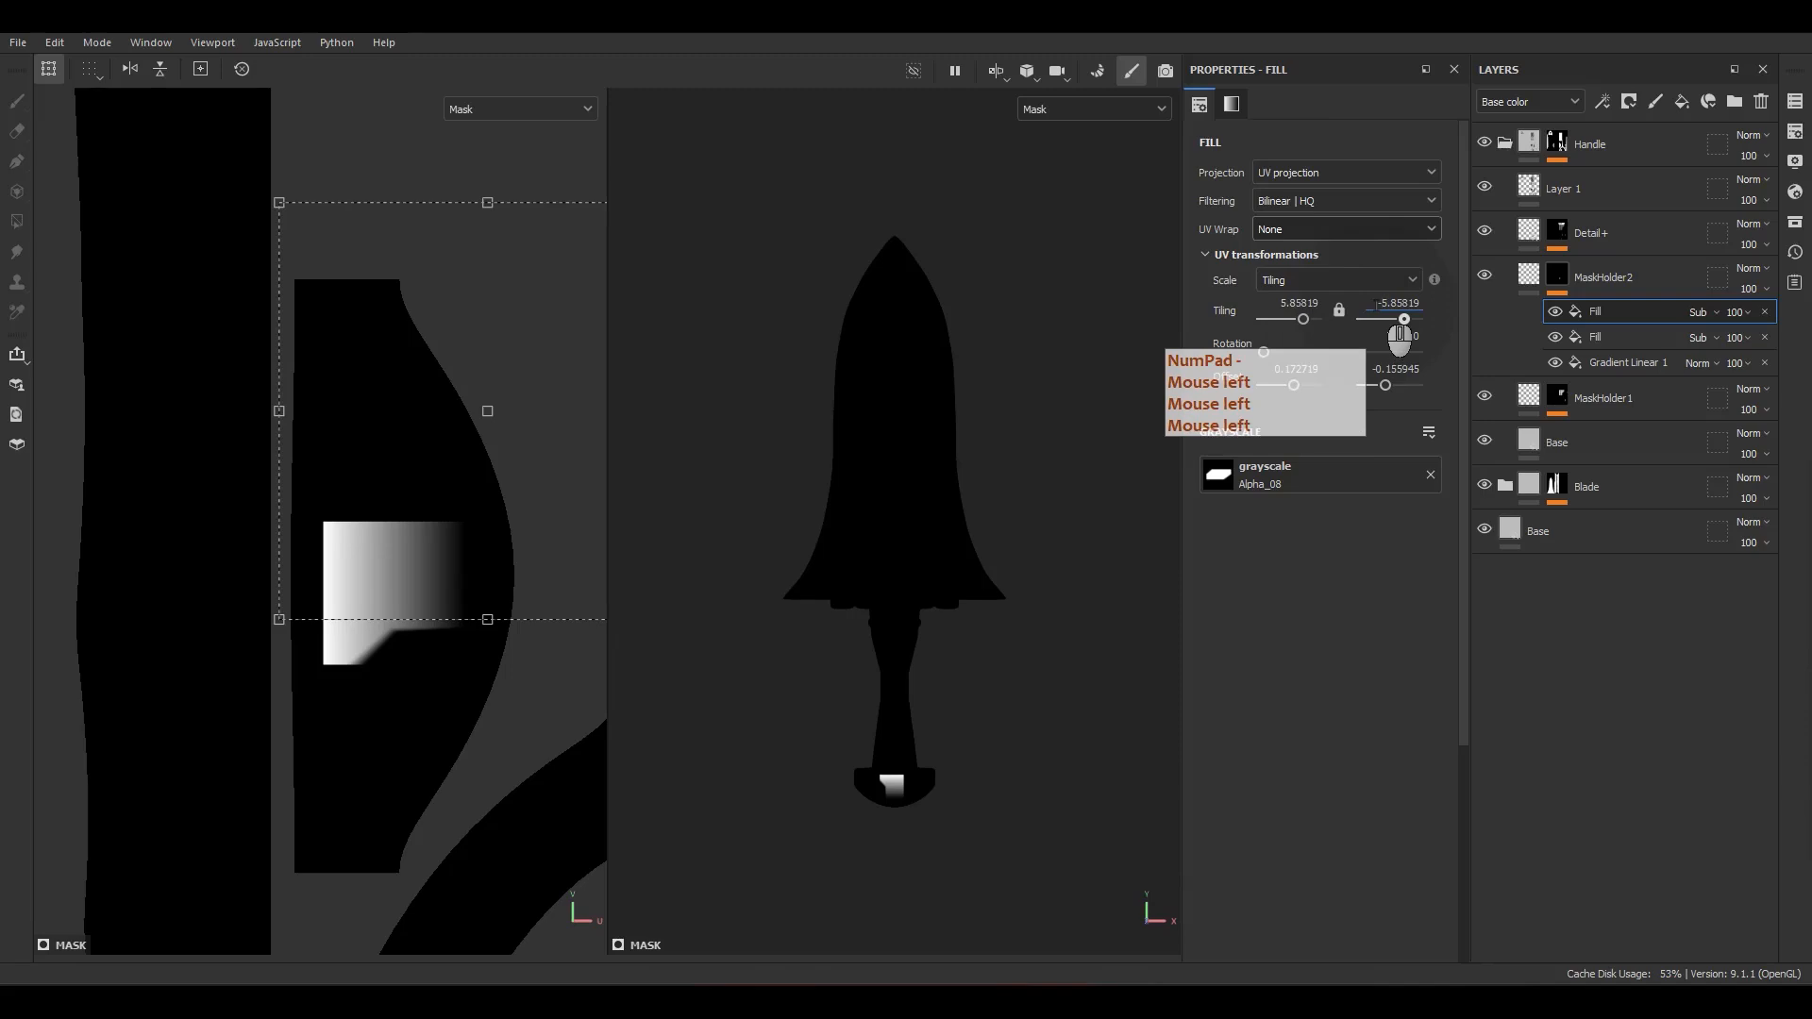
pyautogui.scroll(3, 323, 593)
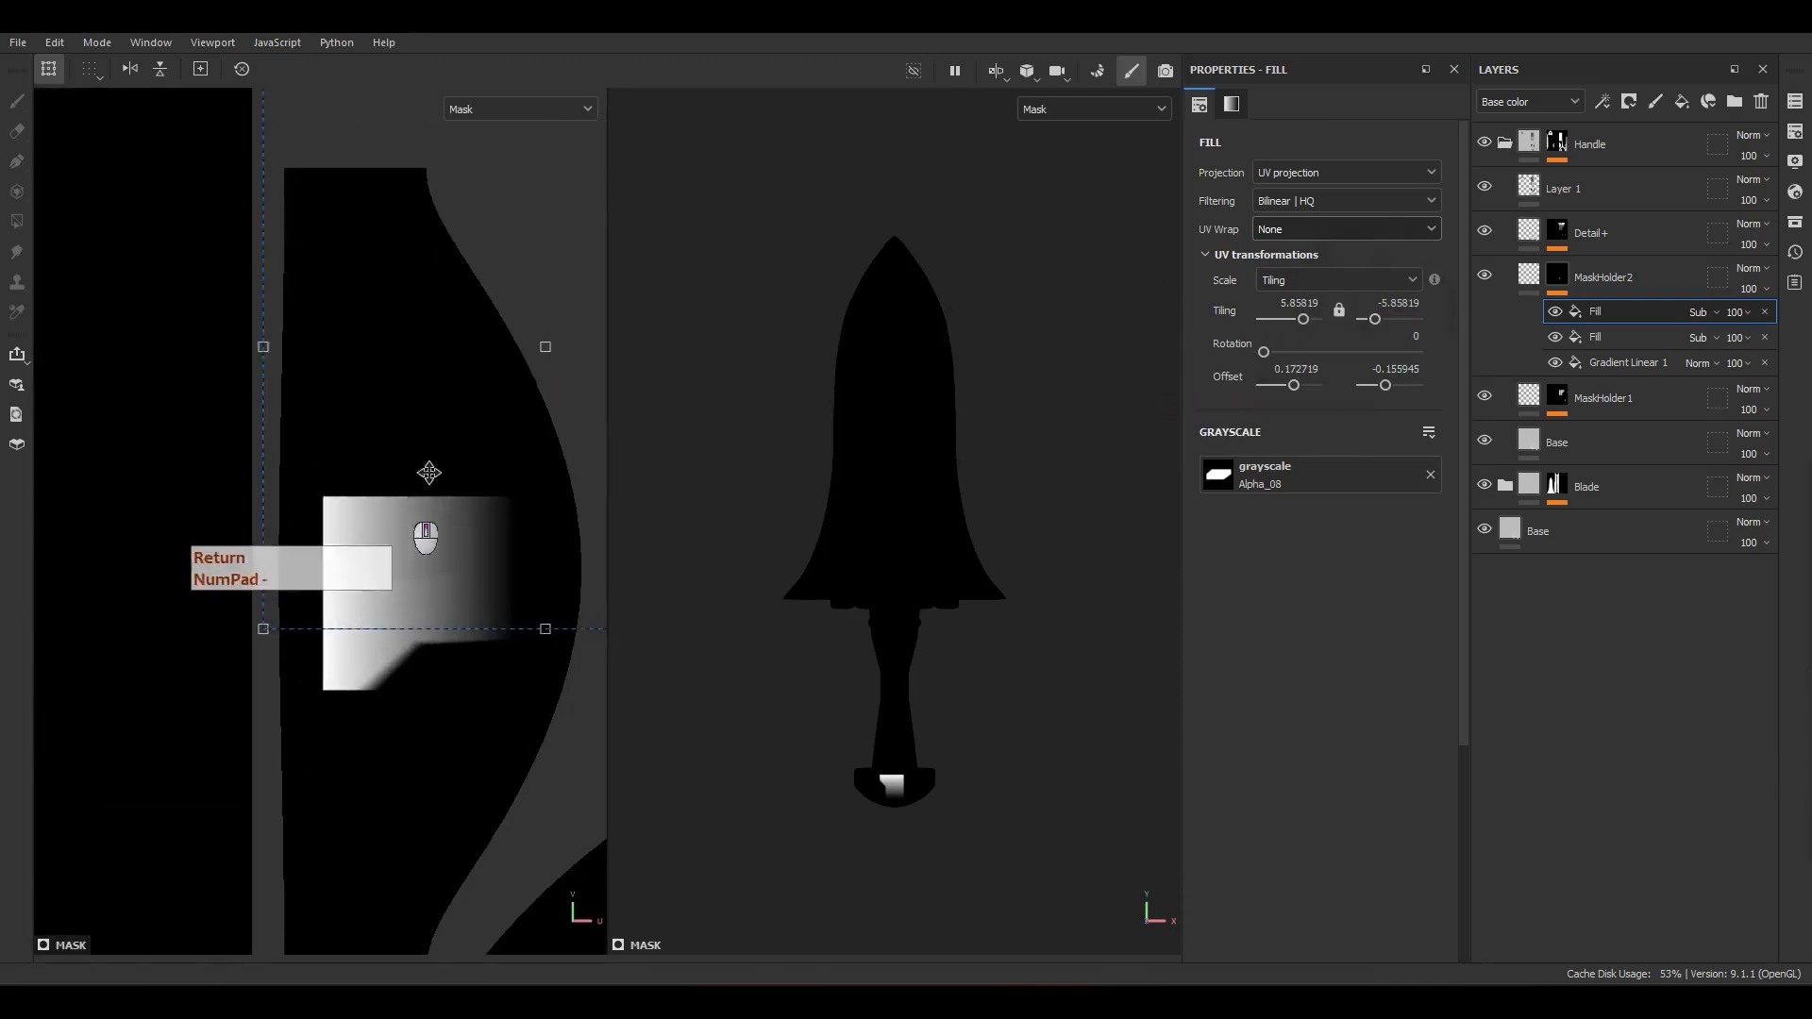
pyautogui.keyDown('shift'); pyautogui.moveTo(500, 362); pyautogui.dragTo(506, 457); pyautogui.keyUp('shift')
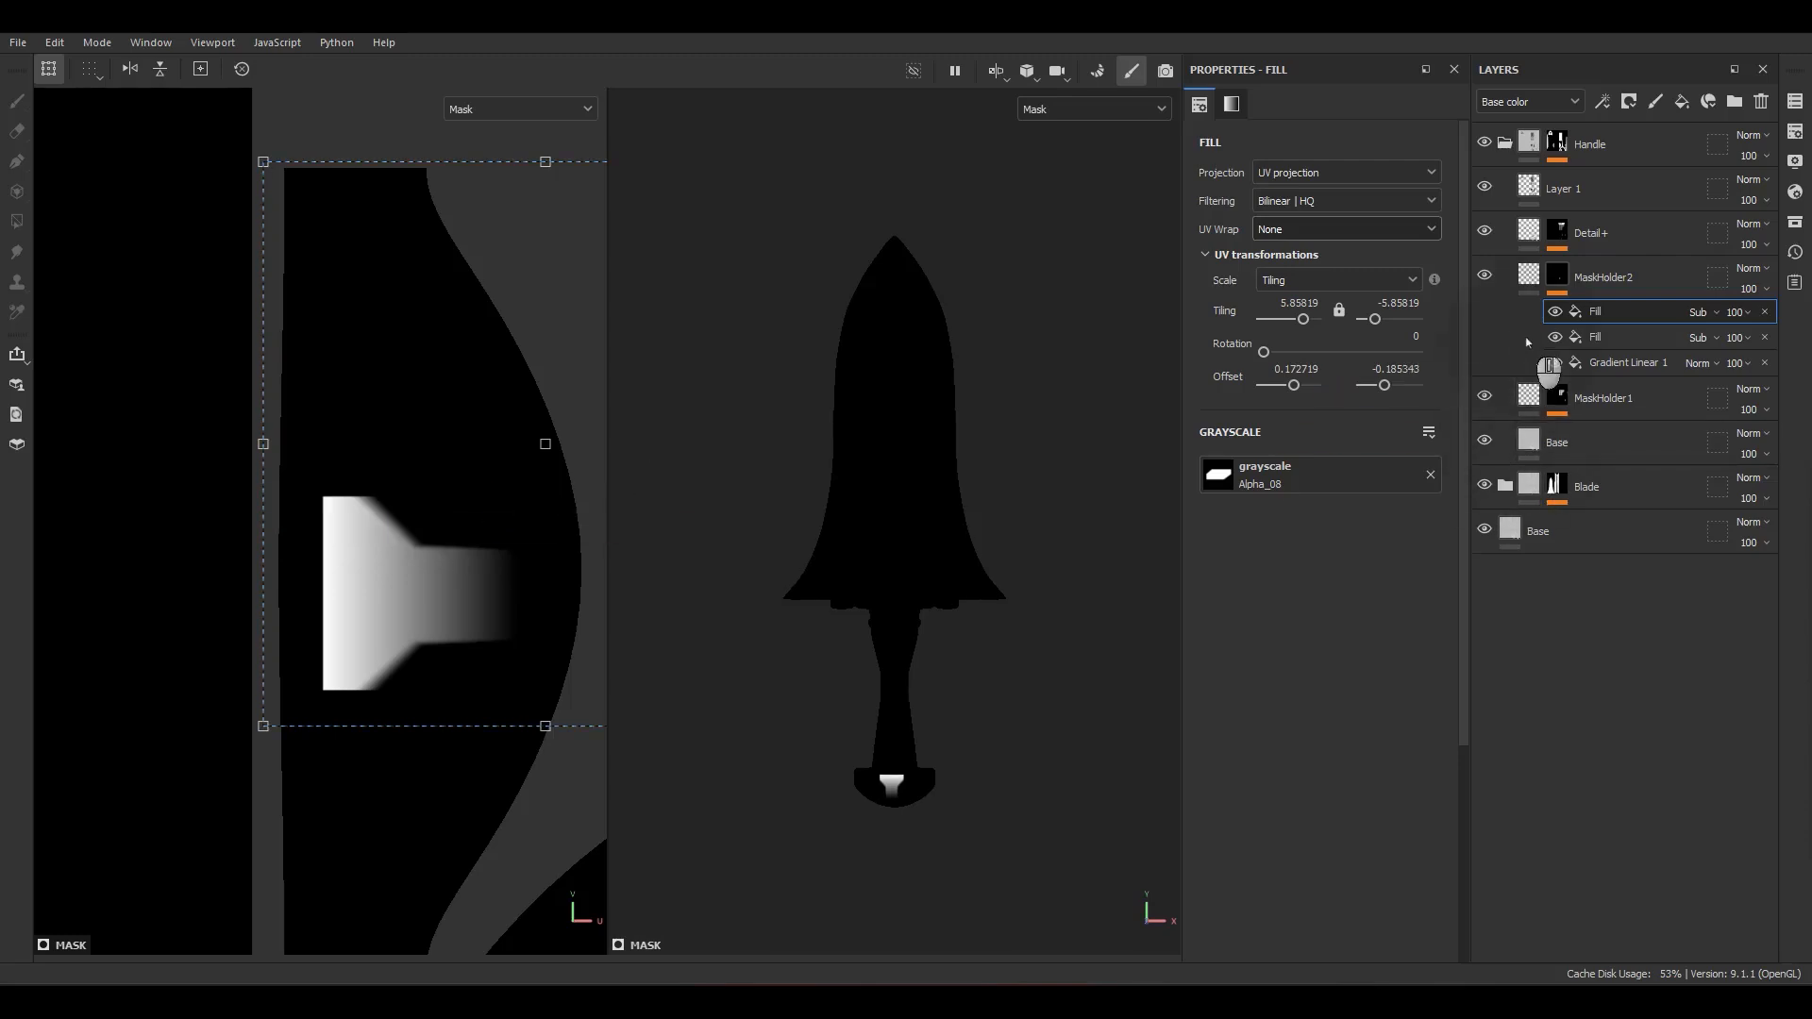
pyautogui.scroll(1, 488, 549)
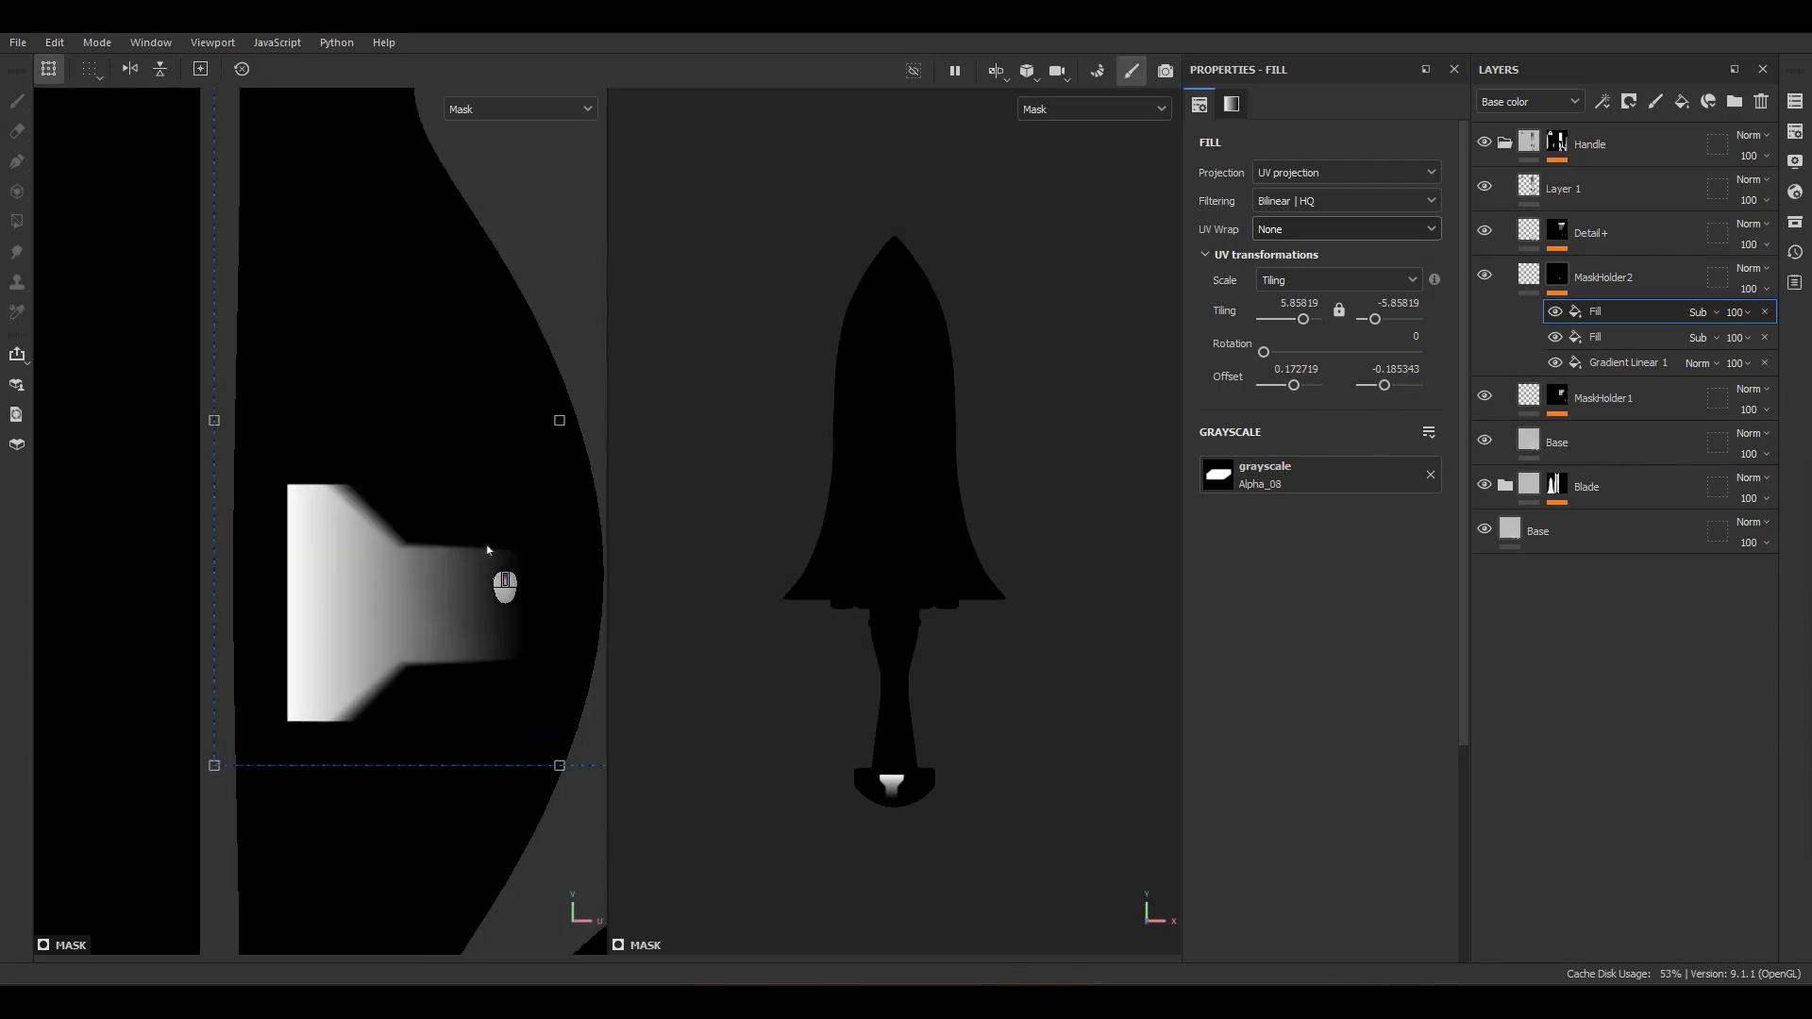
pyautogui.scroll(-3, 331, 701)
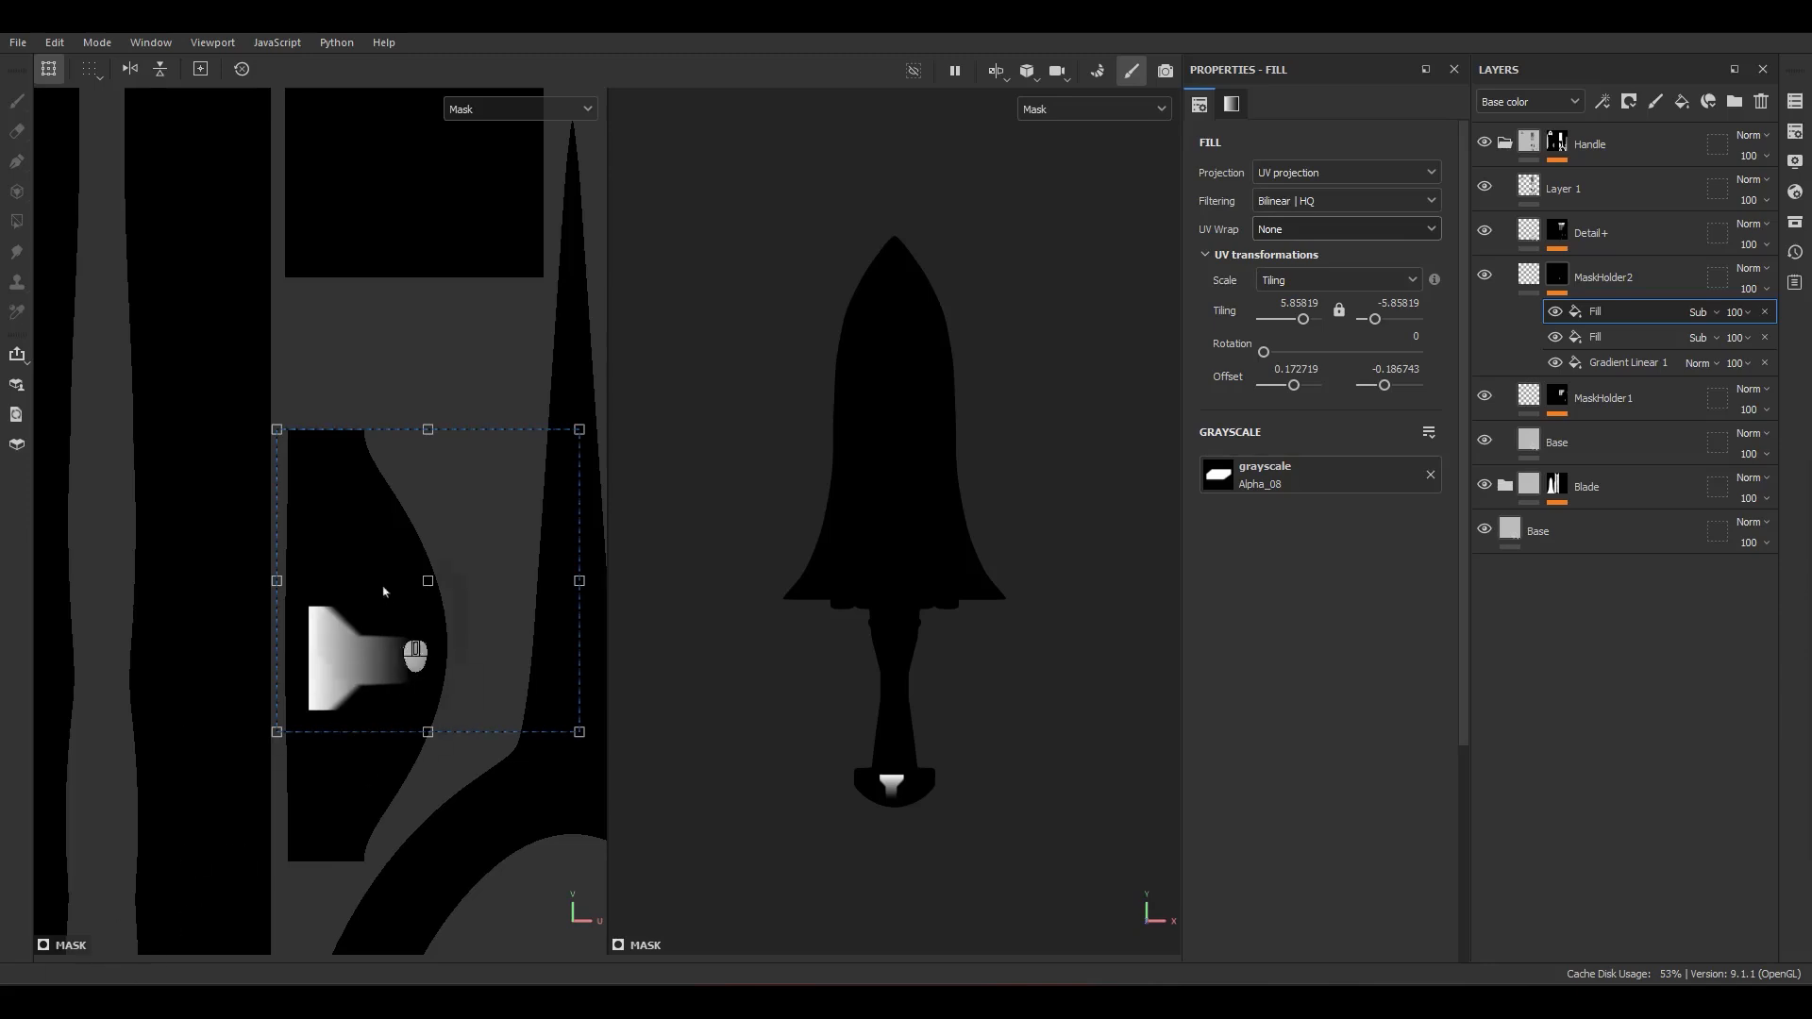
pyautogui.scroll(2, 375, 658)
pyautogui.keyDown('shift'); pyautogui.moveTo(388, 666); pyautogui.dragTo(384, 666); pyautogui.keyUp('shift')
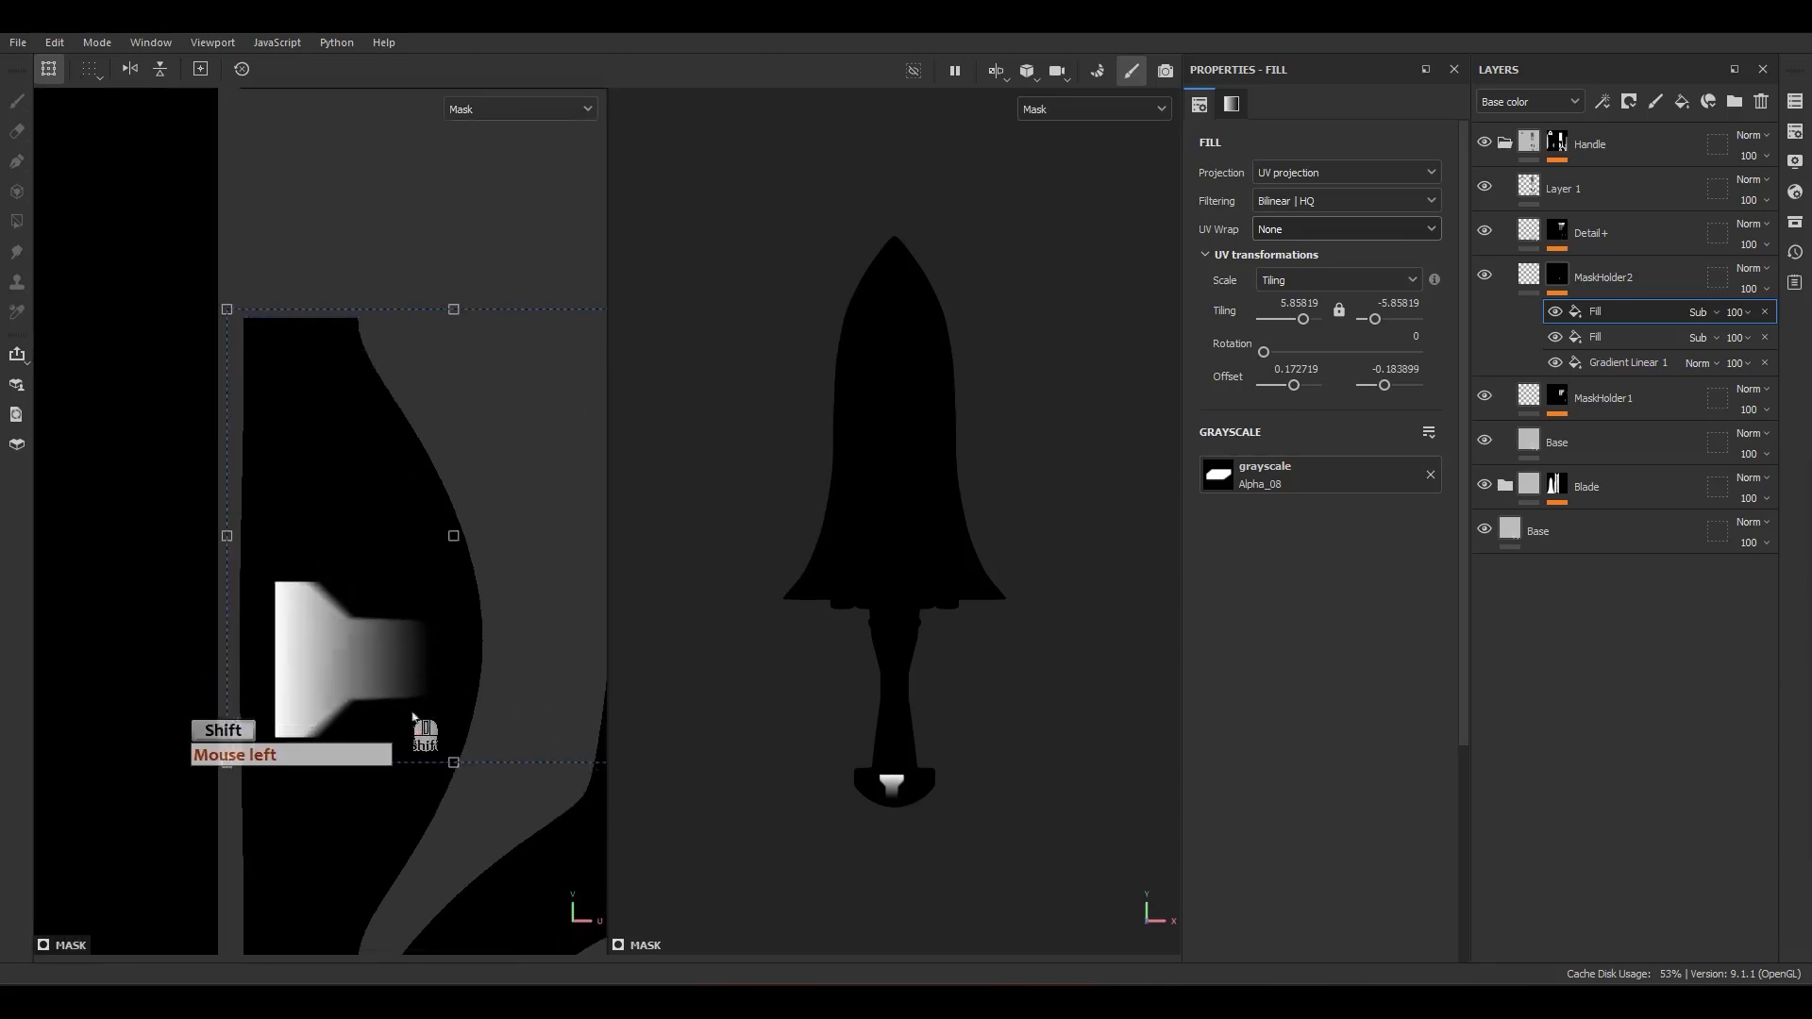
# Step: Resize Gradient Linear 1 to about -17.90 by -14.37 tiling, extending it toward the pommel's curved edge, and set its opacity to 30
pyautogui.click(1626, 363)
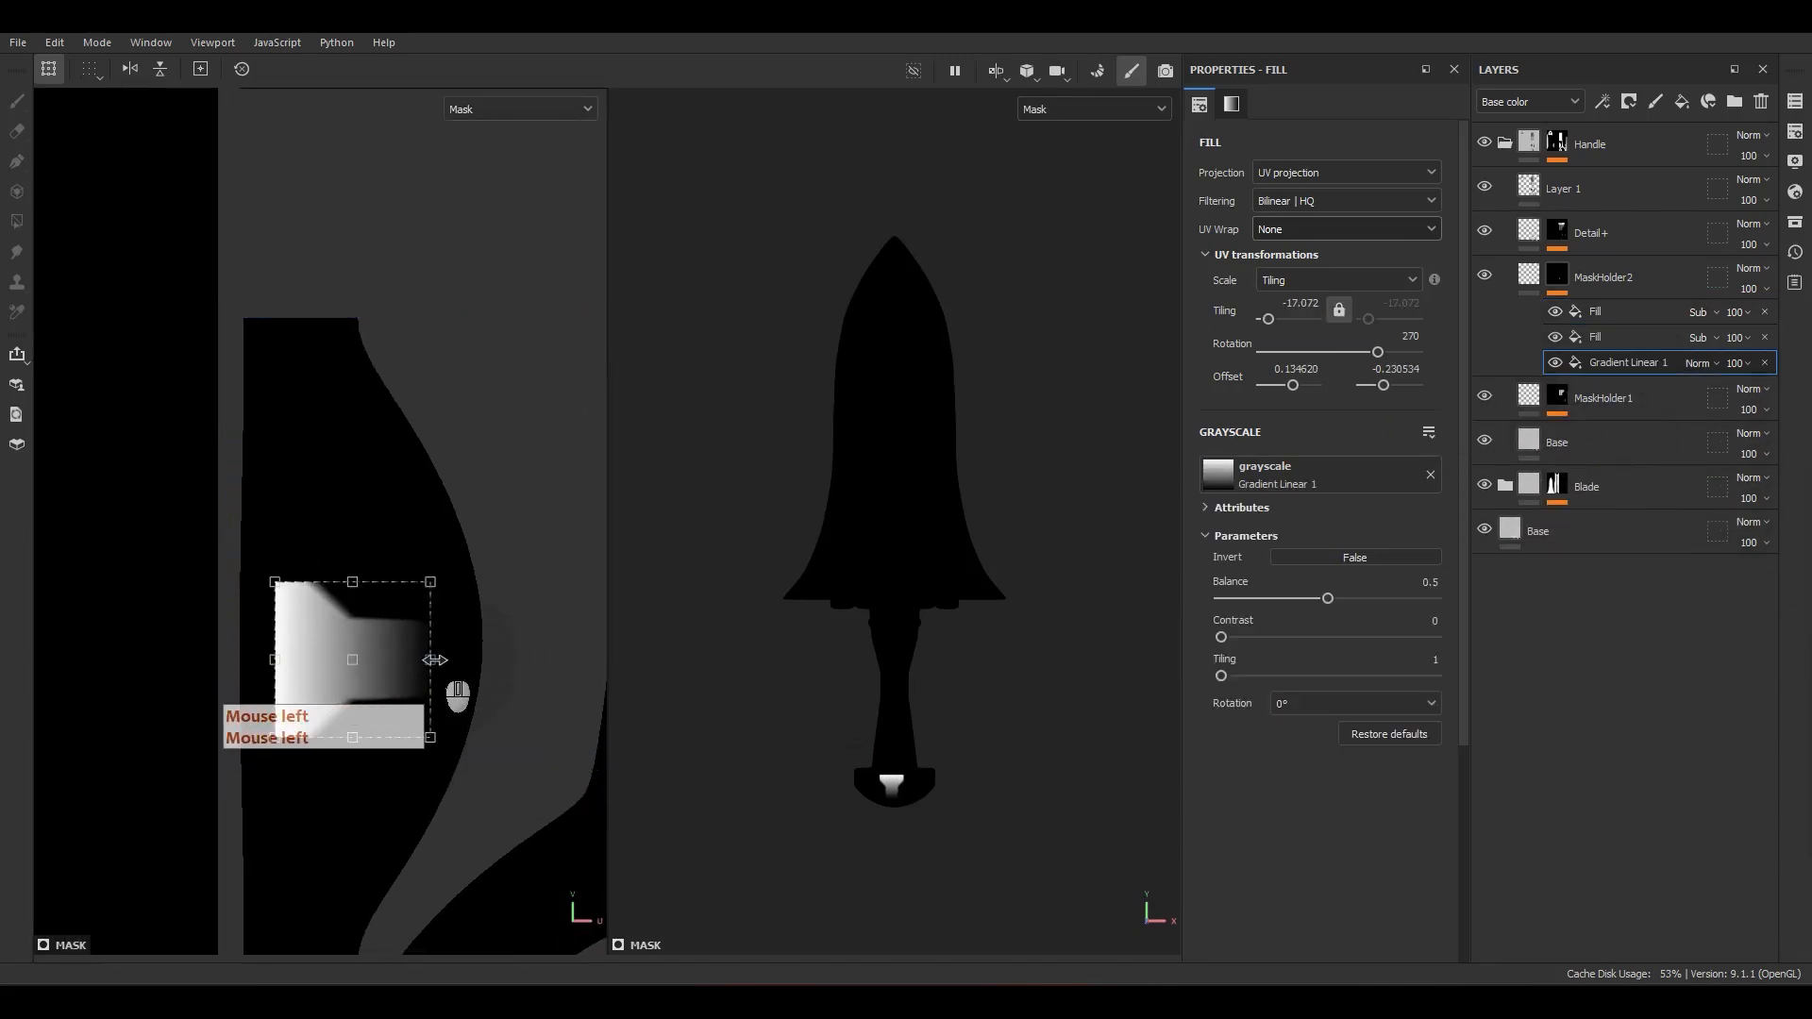
pyautogui.moveTo(443, 659); pyautogui.dragTo(464, 659)
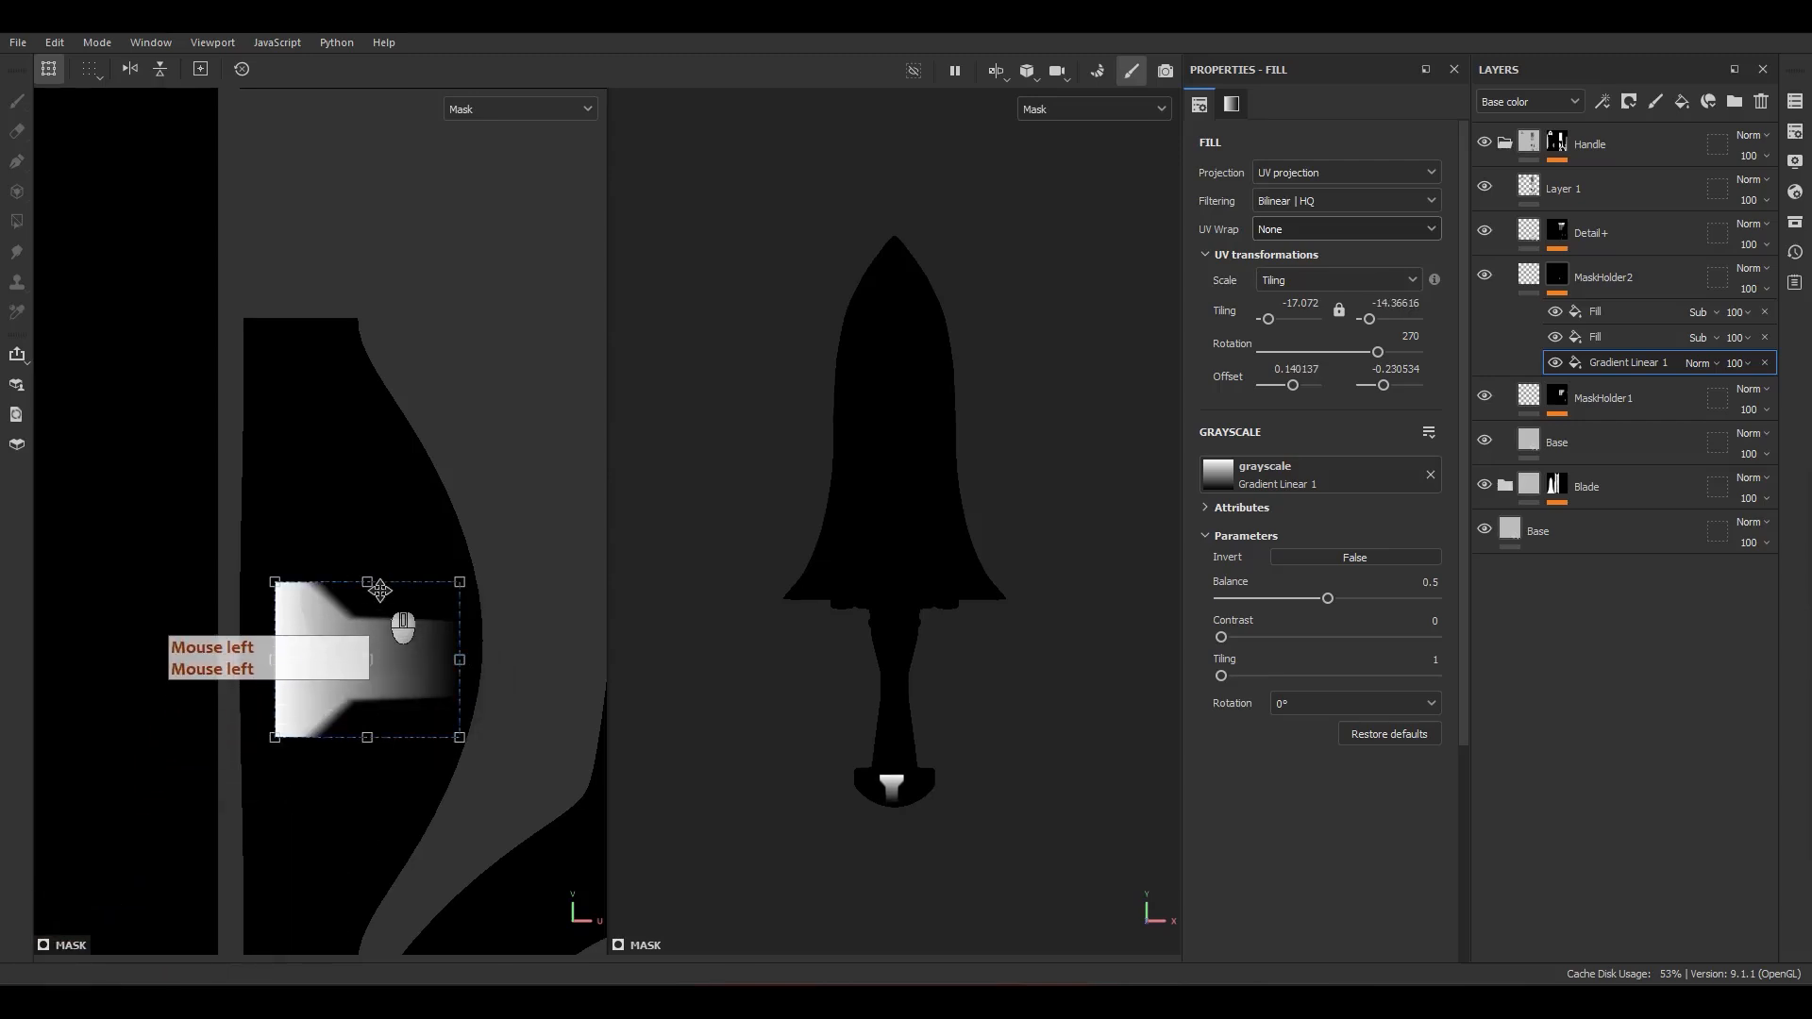
pyautogui.keyDown('ctrl'); pyautogui.moveTo(368, 578); pyautogui.dragTo(374, 581); pyautogui.keyUp('ctrl')
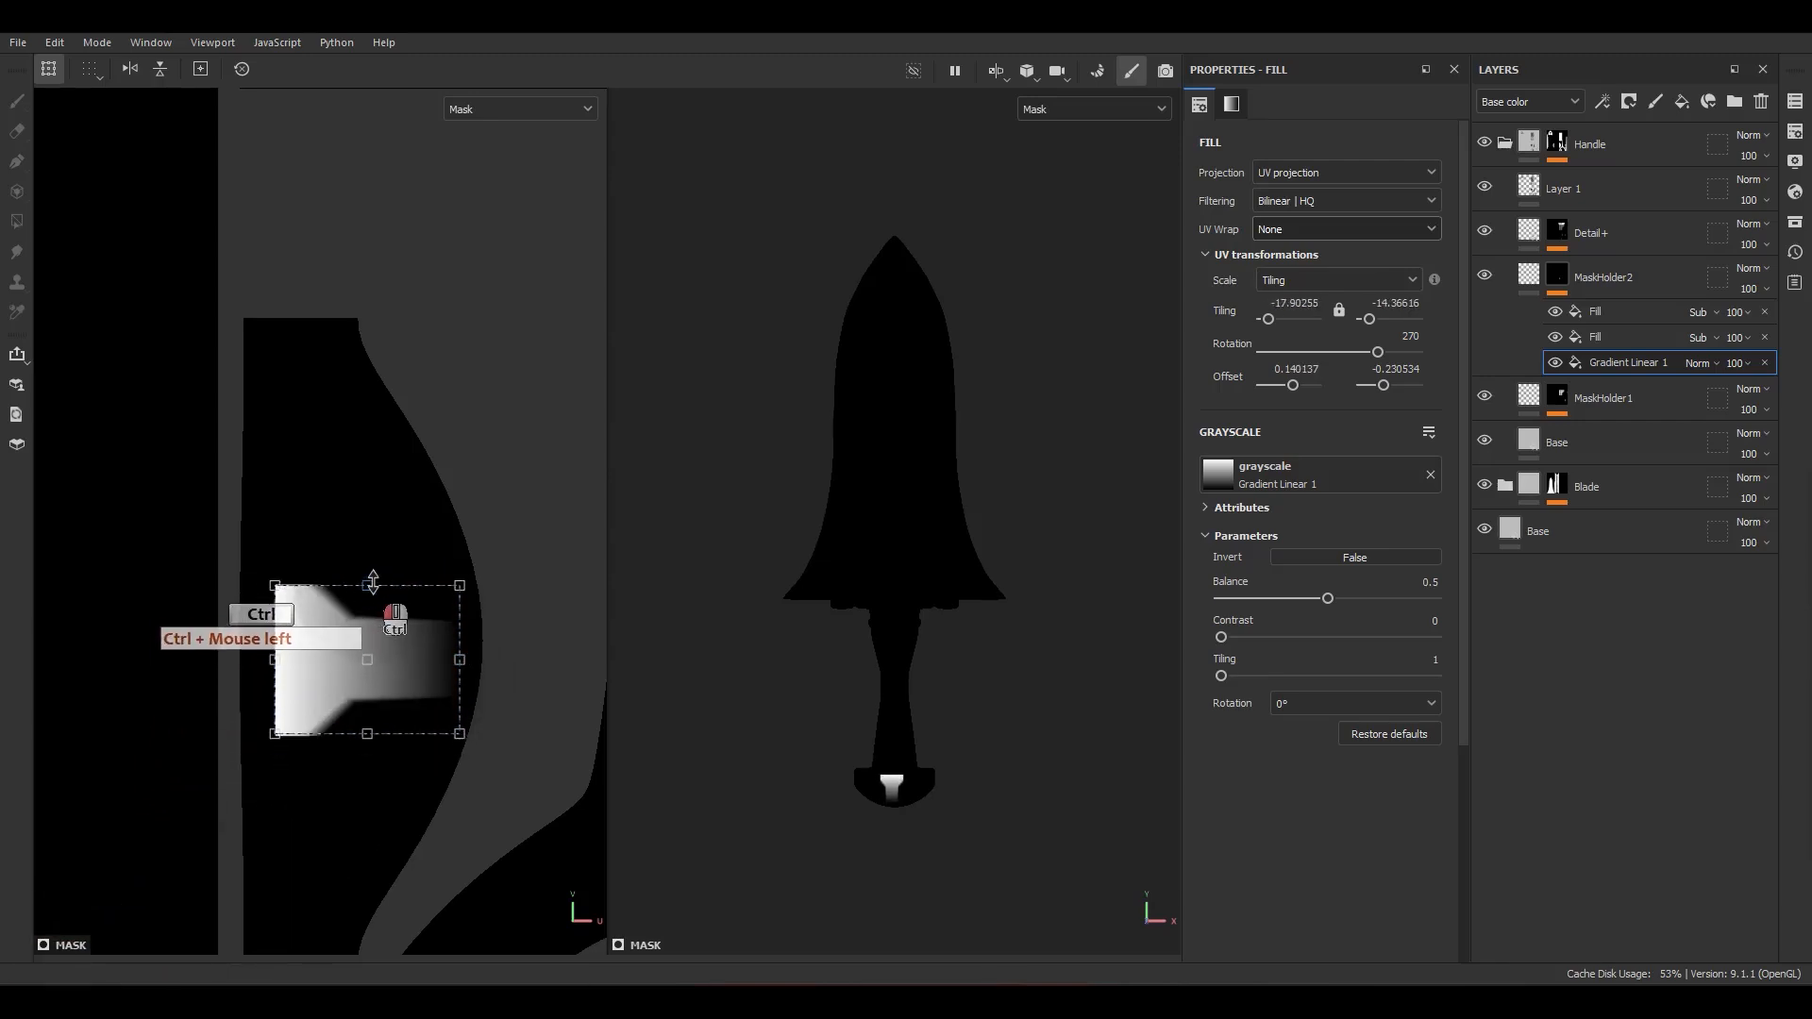
pyautogui.click(1596, 349)
pyautogui.click(1598, 340)
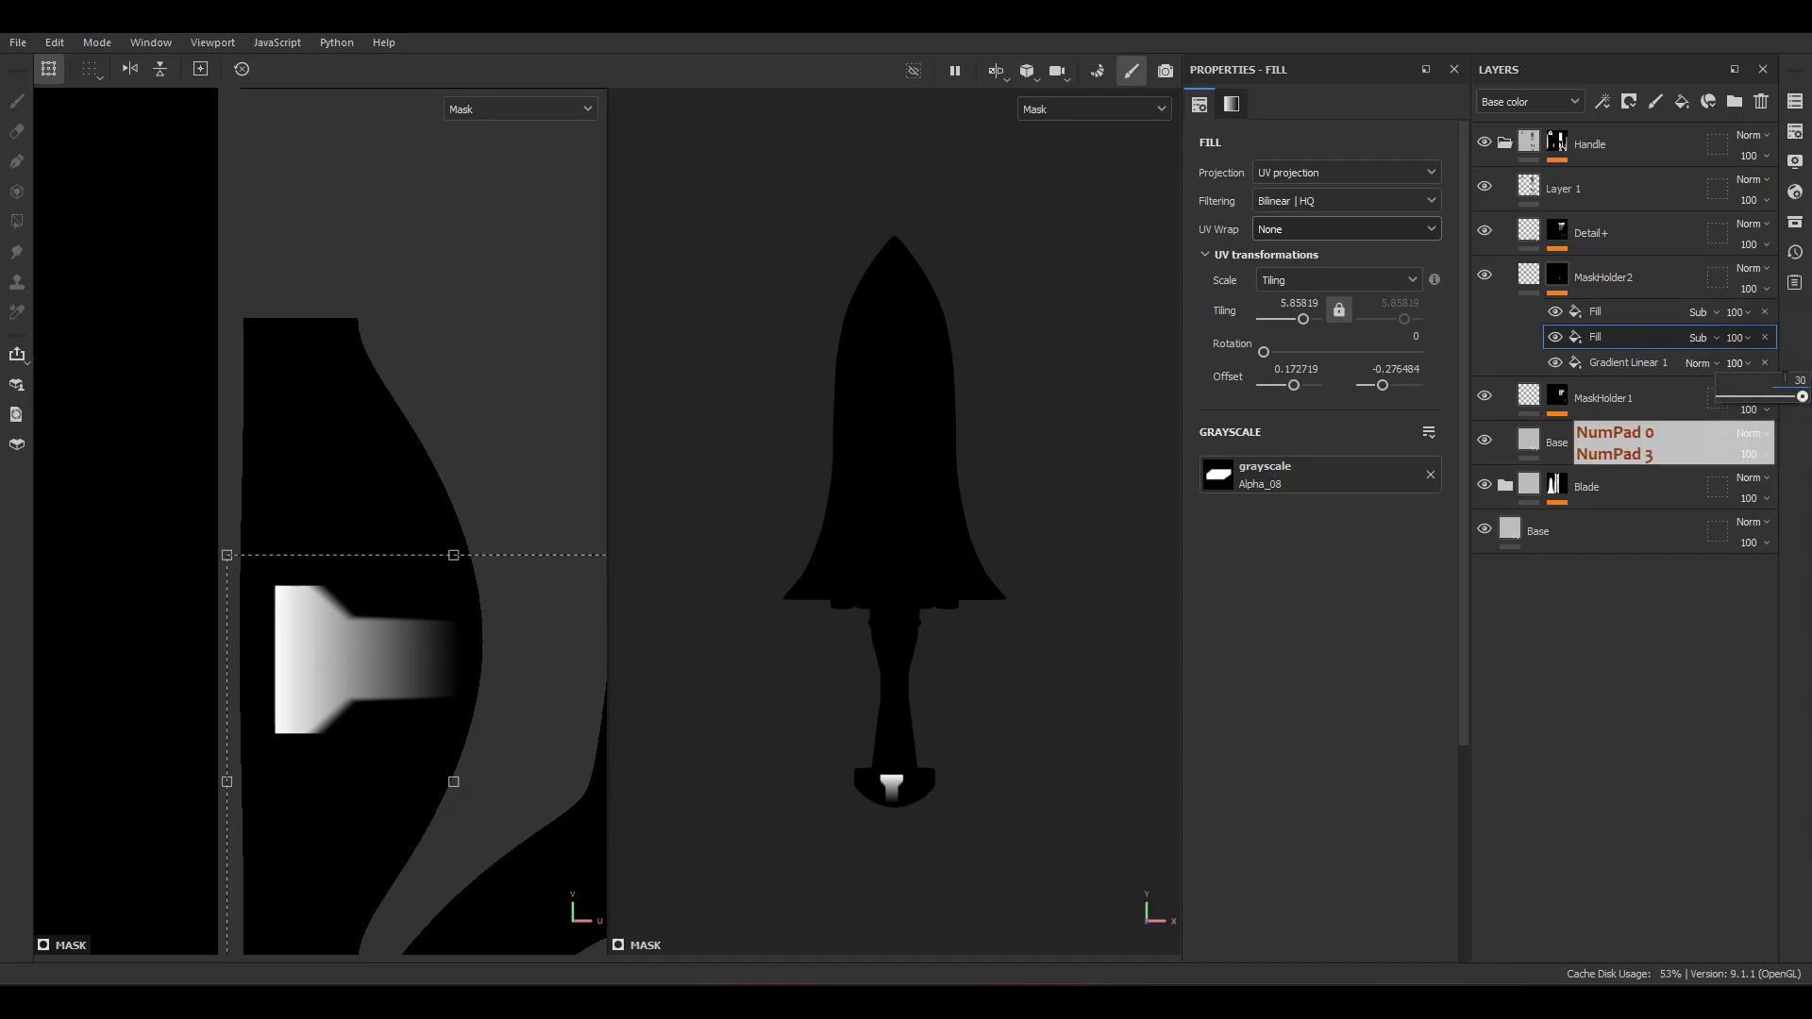
pyautogui.press('Return')
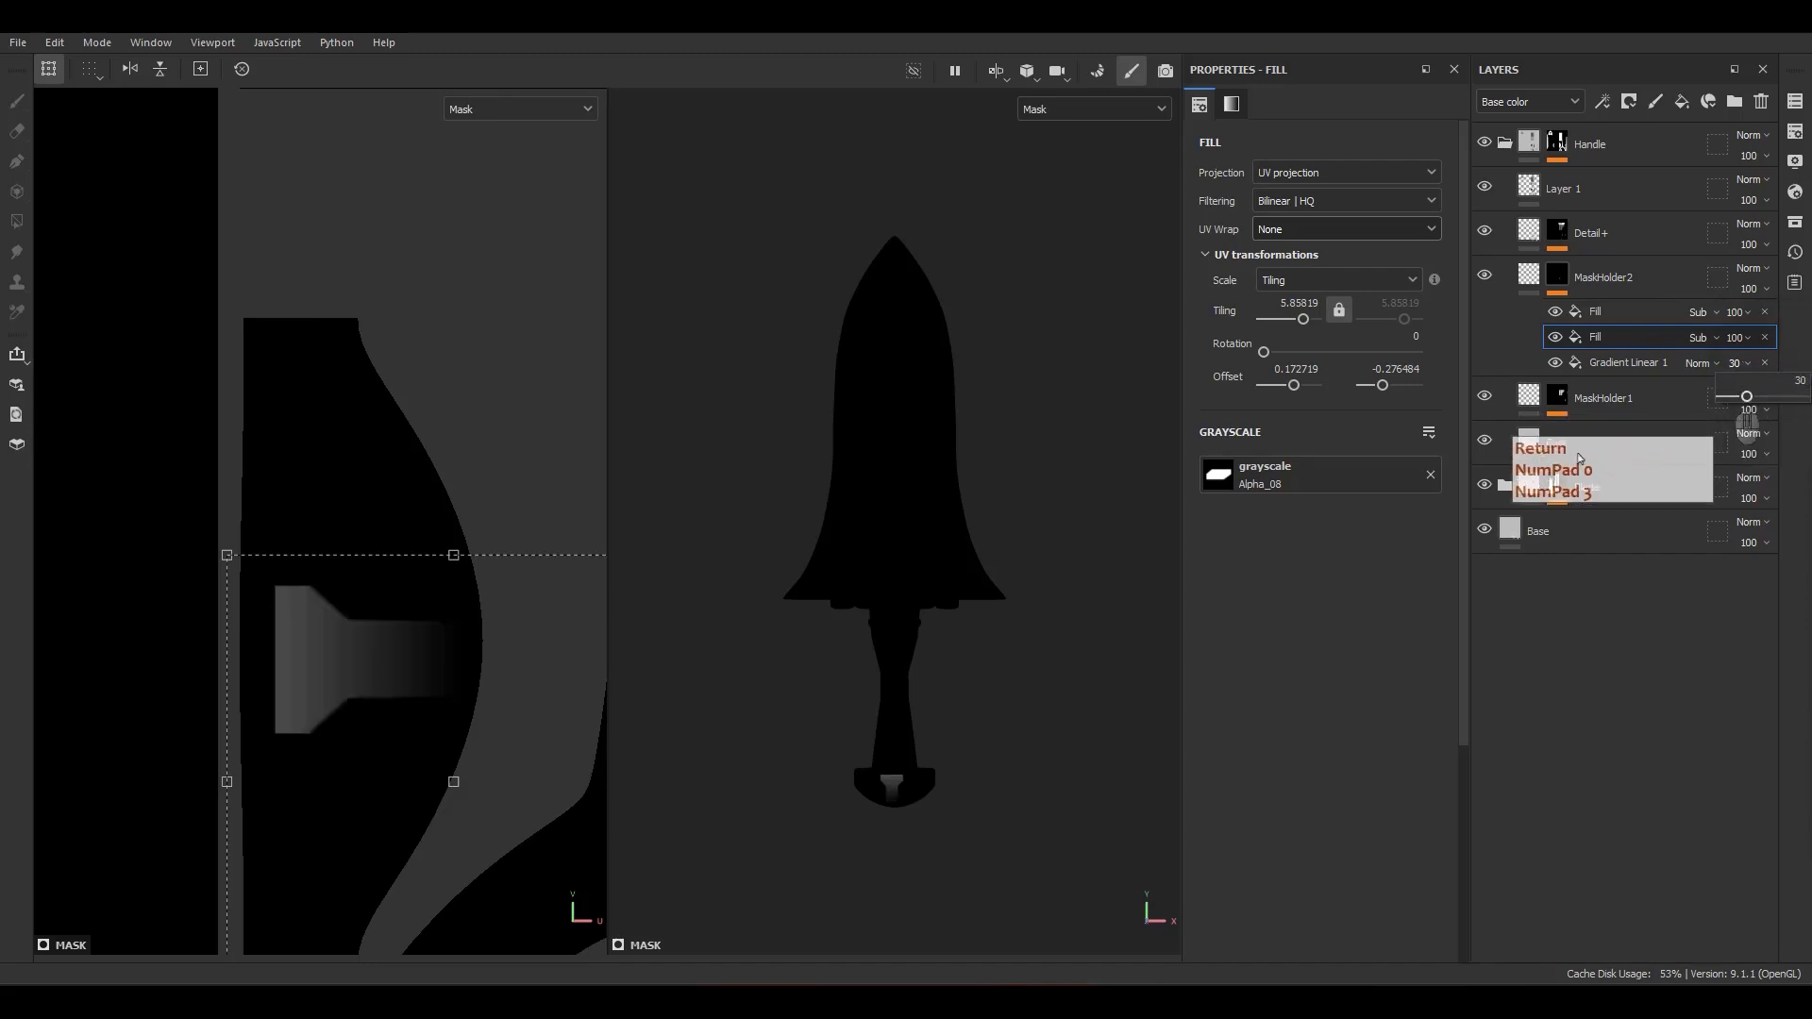
pyautogui.click(1605, 311)
pyautogui.rightClick(1605, 312)
pyautogui.click(1626, 757)
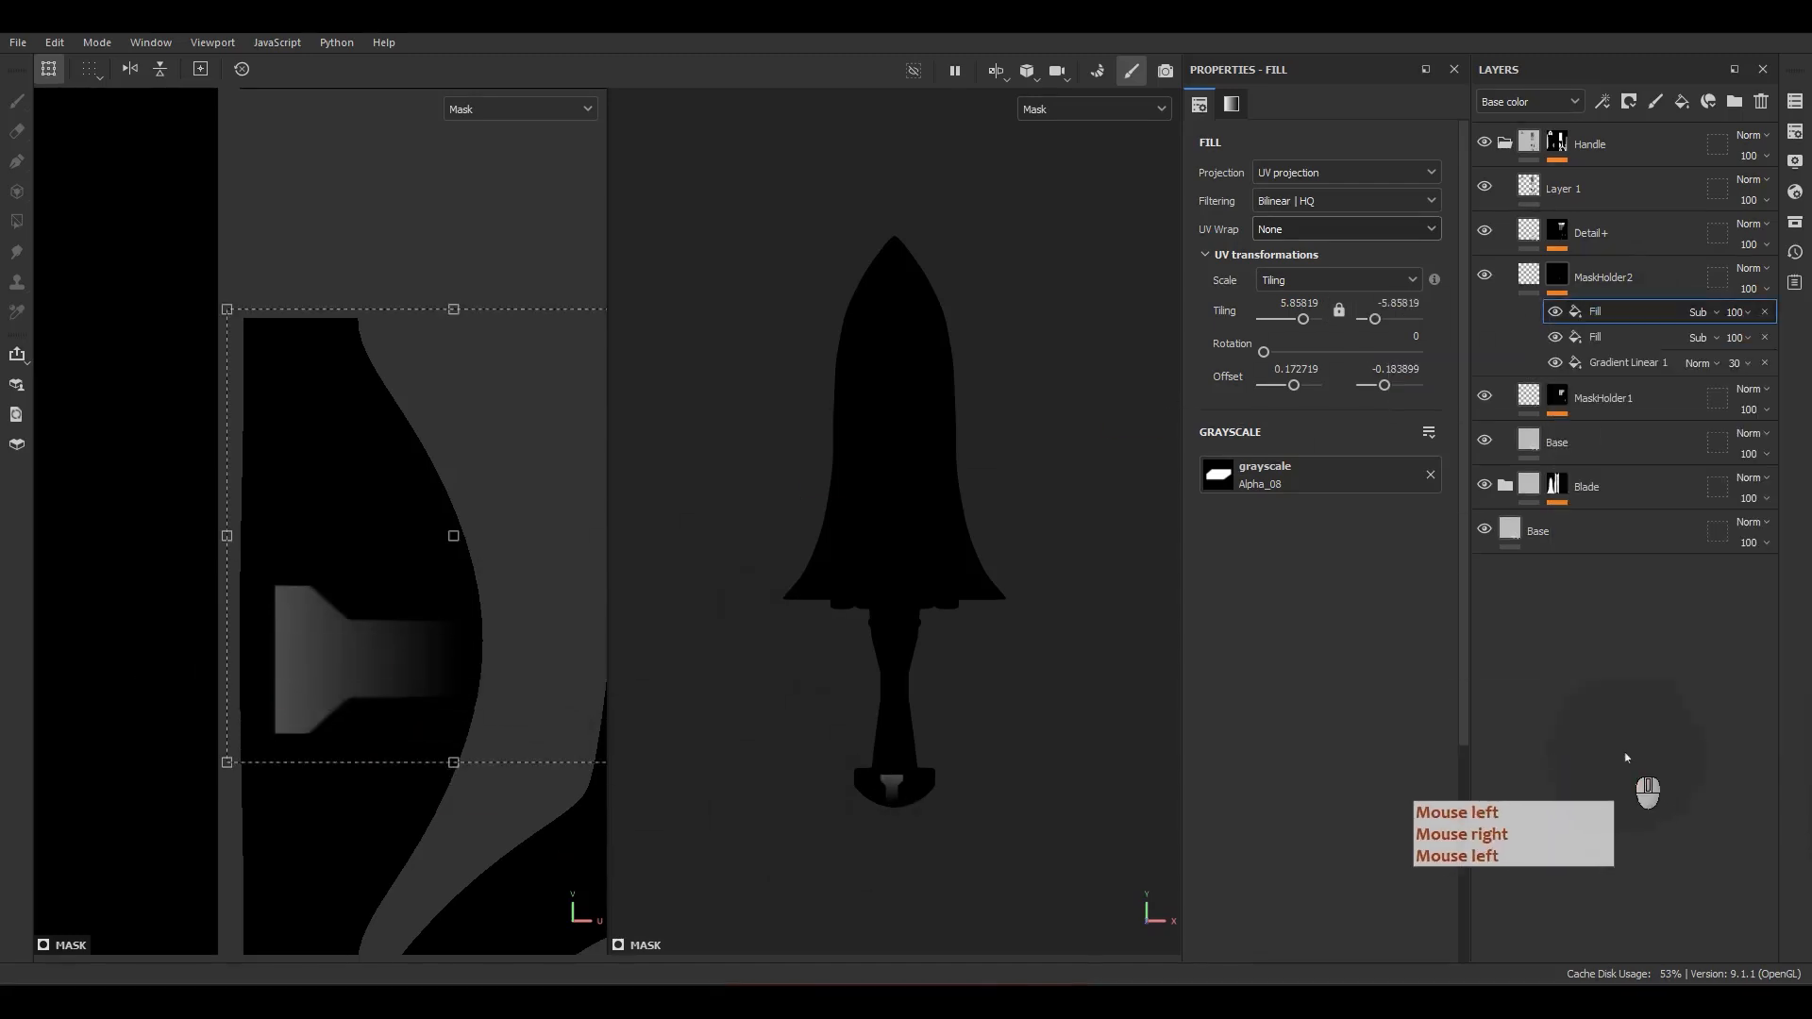
# Step: Add a fill to the Detail+ mask and move it directly below the Blur filter
pyautogui.click(1527, 275)
pyautogui.click(1558, 234)
pyautogui.rightClick(1559, 234)
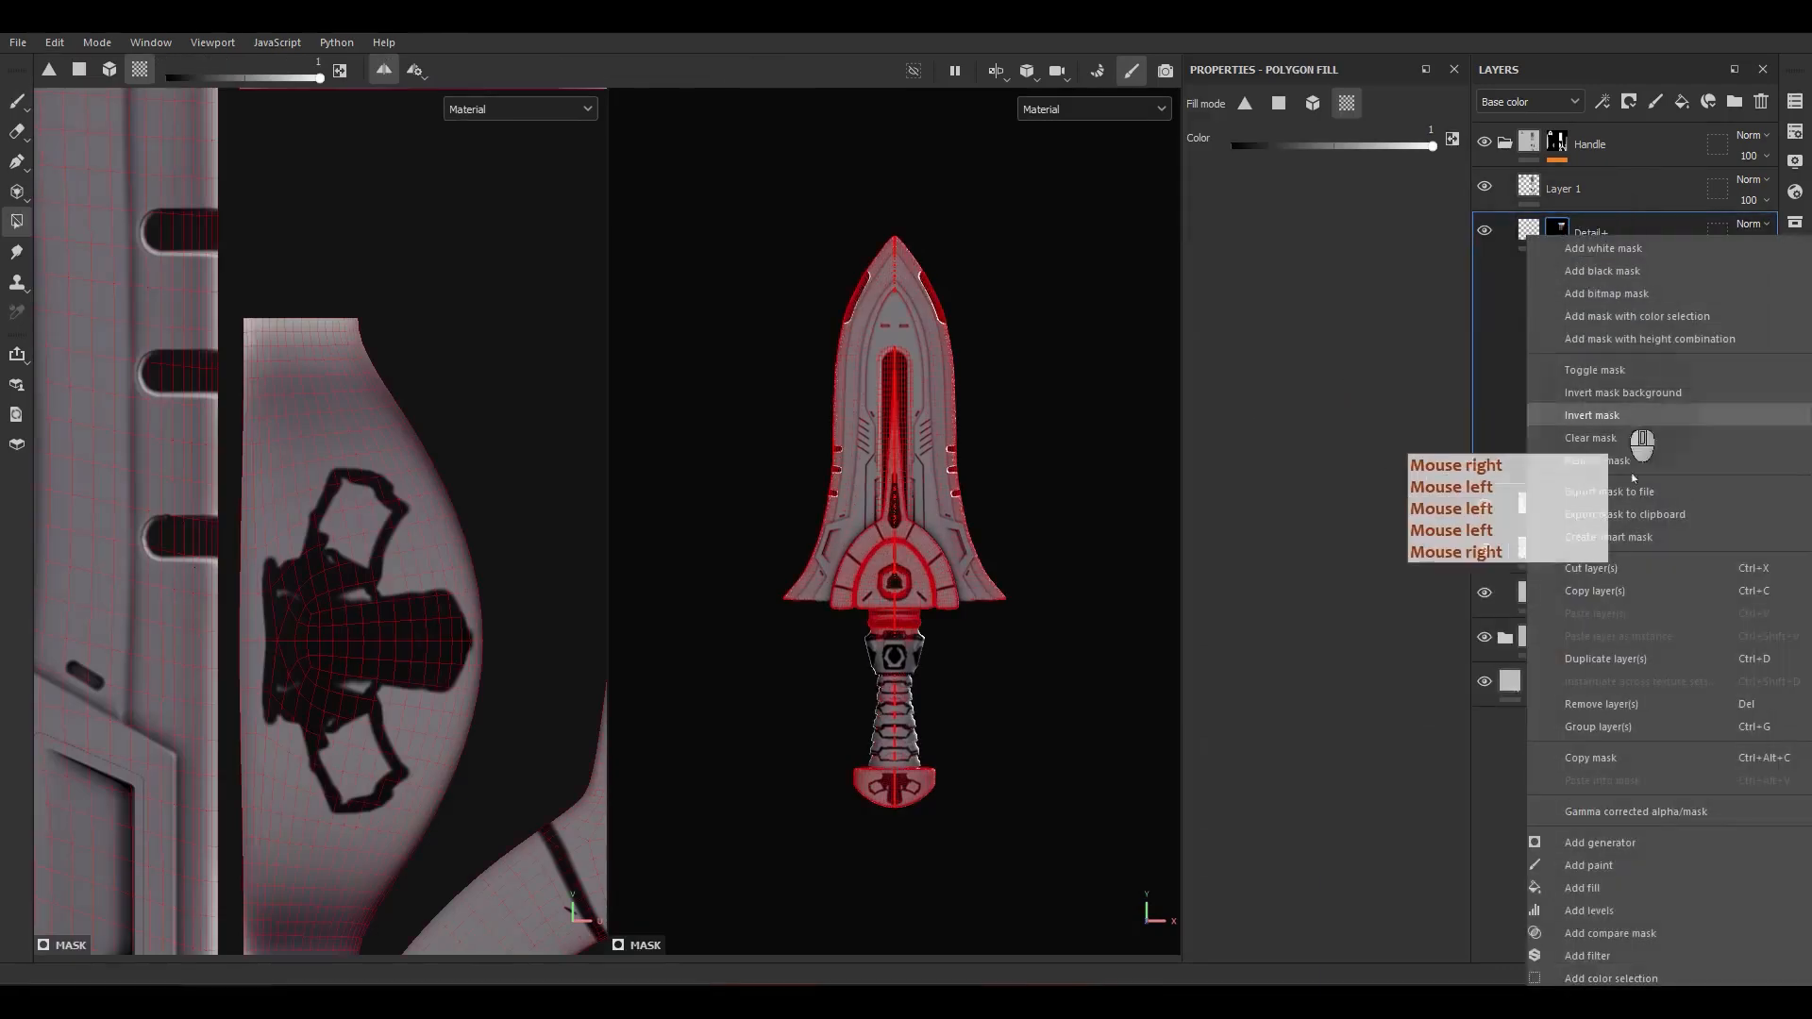
pyautogui.click(1594, 888)
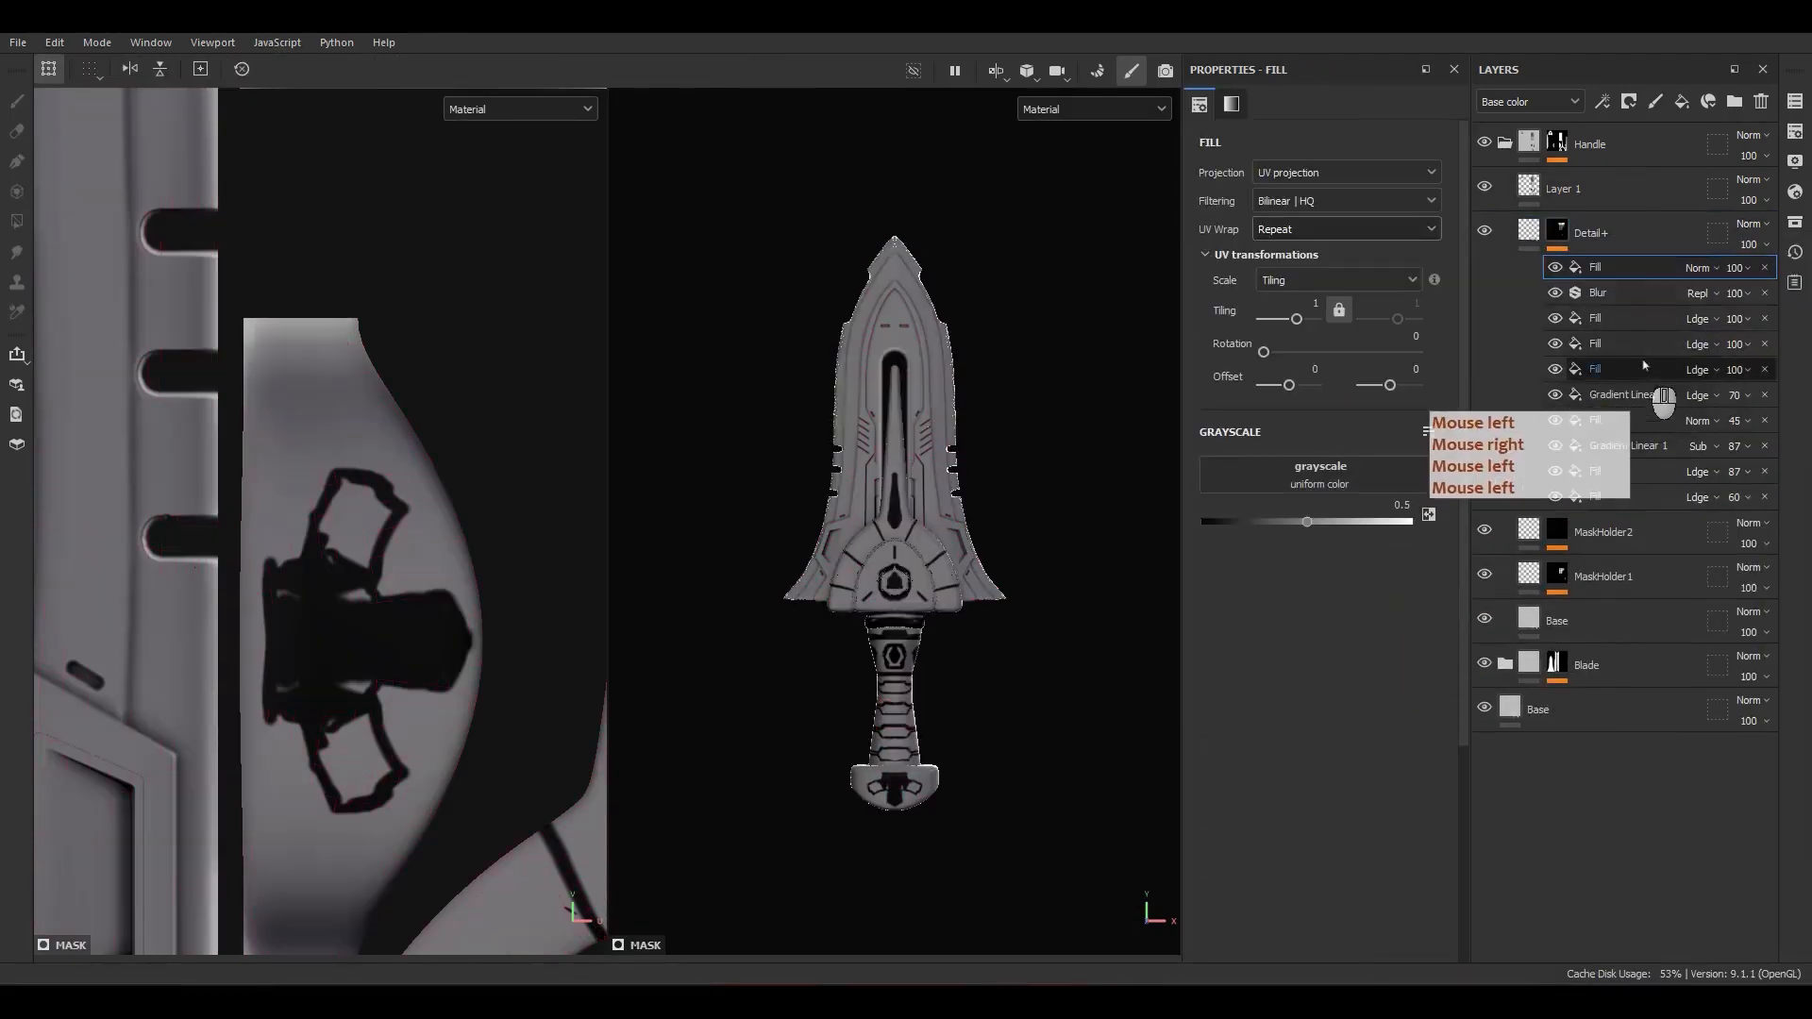
pyautogui.moveTo(1643, 369); pyautogui.dragTo(1628, 315)
pyautogui.click(1429, 515)
pyautogui.click(1505, 480)
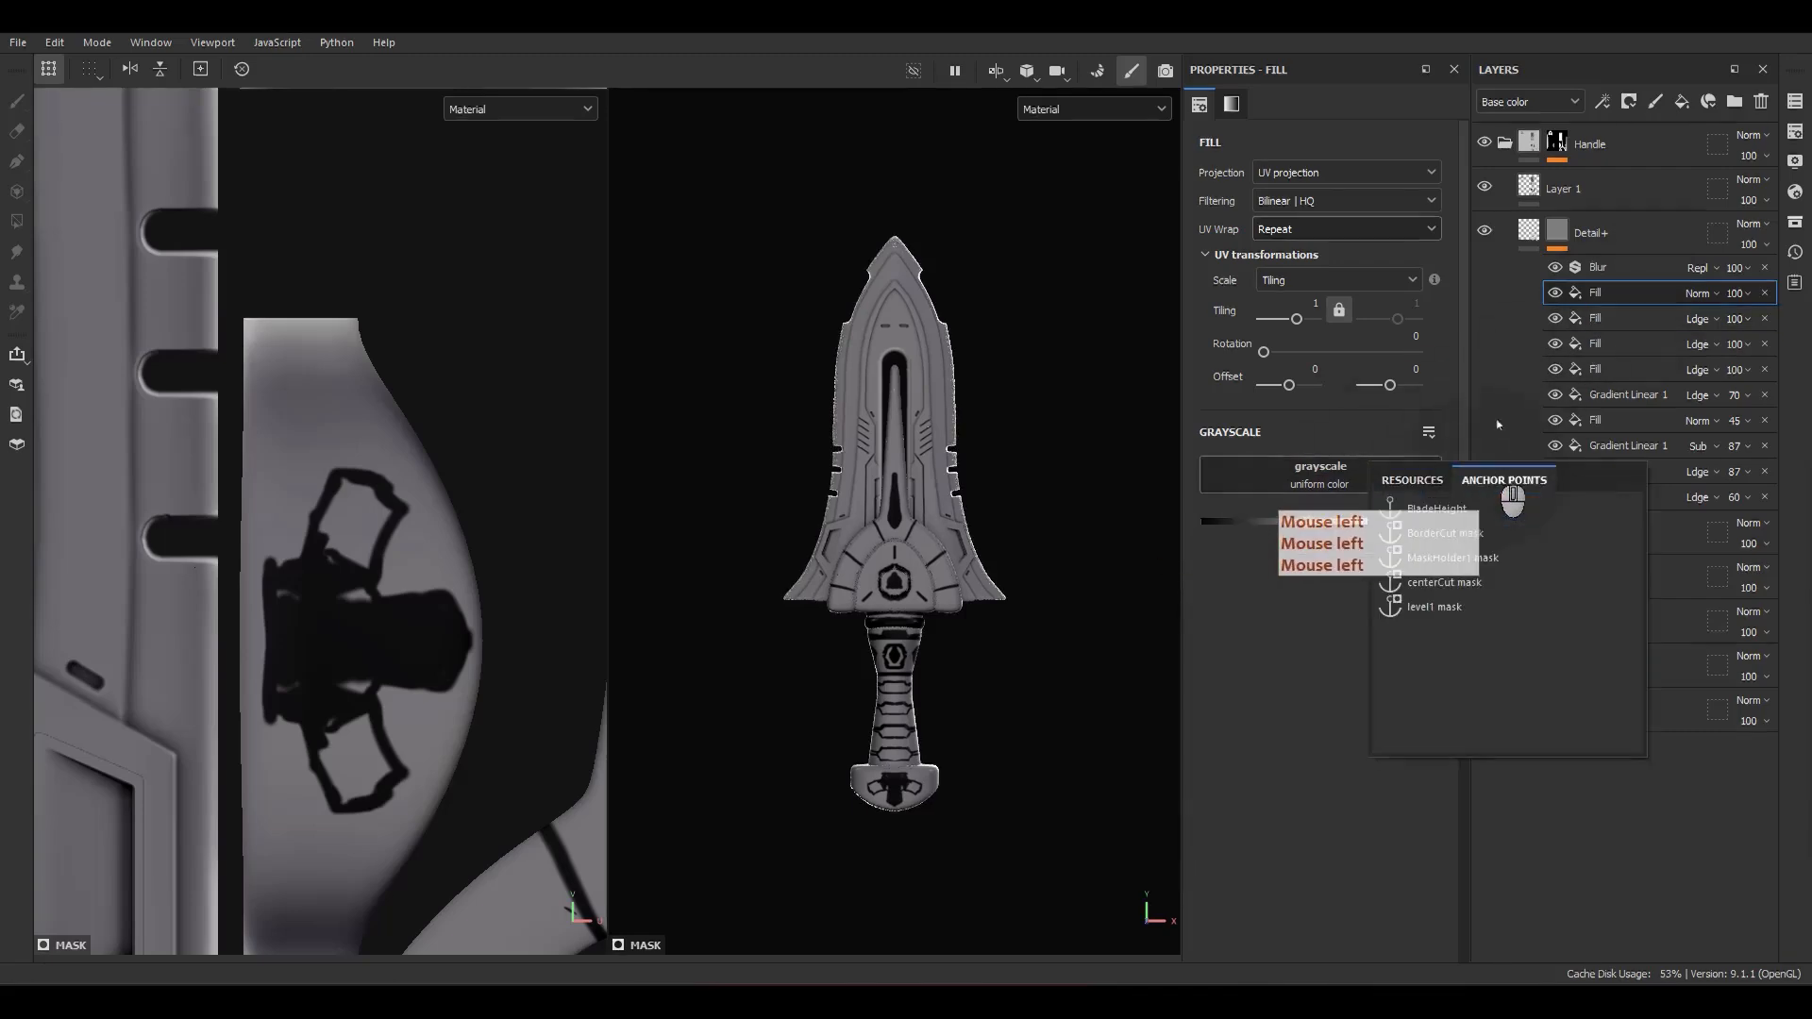
pyautogui.click(1518, 327)
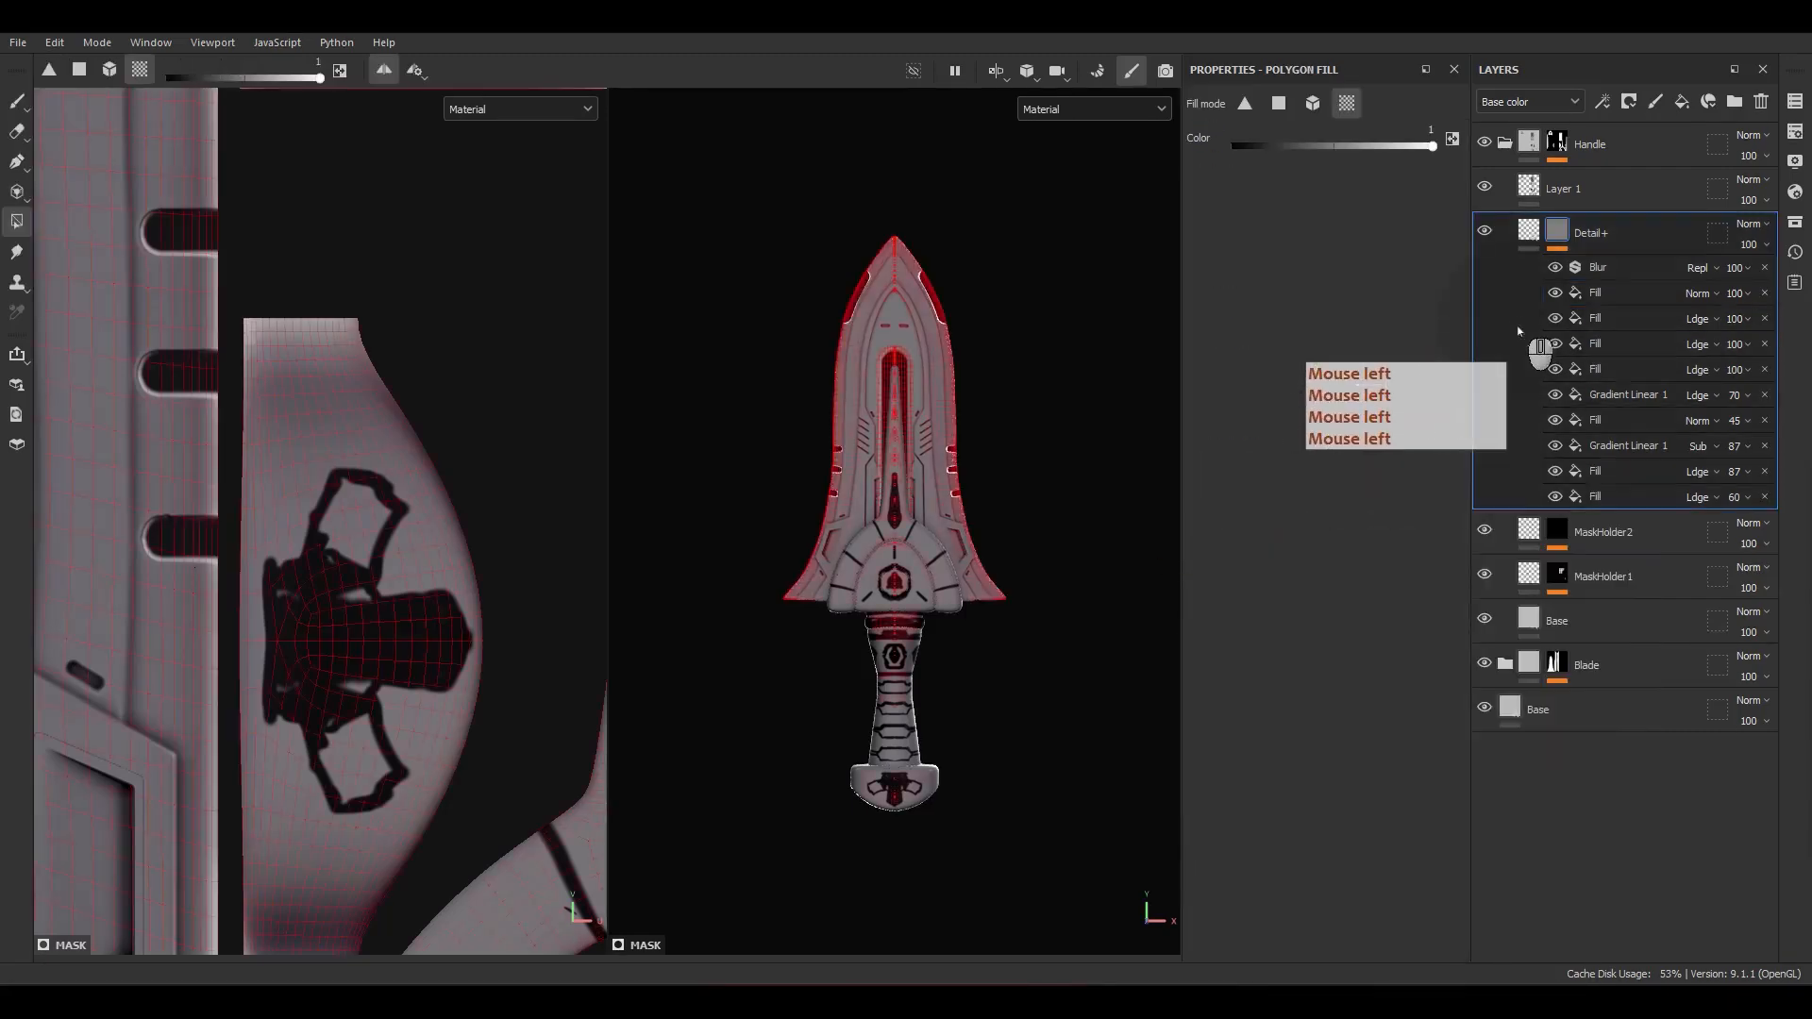
pyautogui.click(1604, 294)
pyautogui.click(1421, 477)
pyautogui.click(1436, 507)
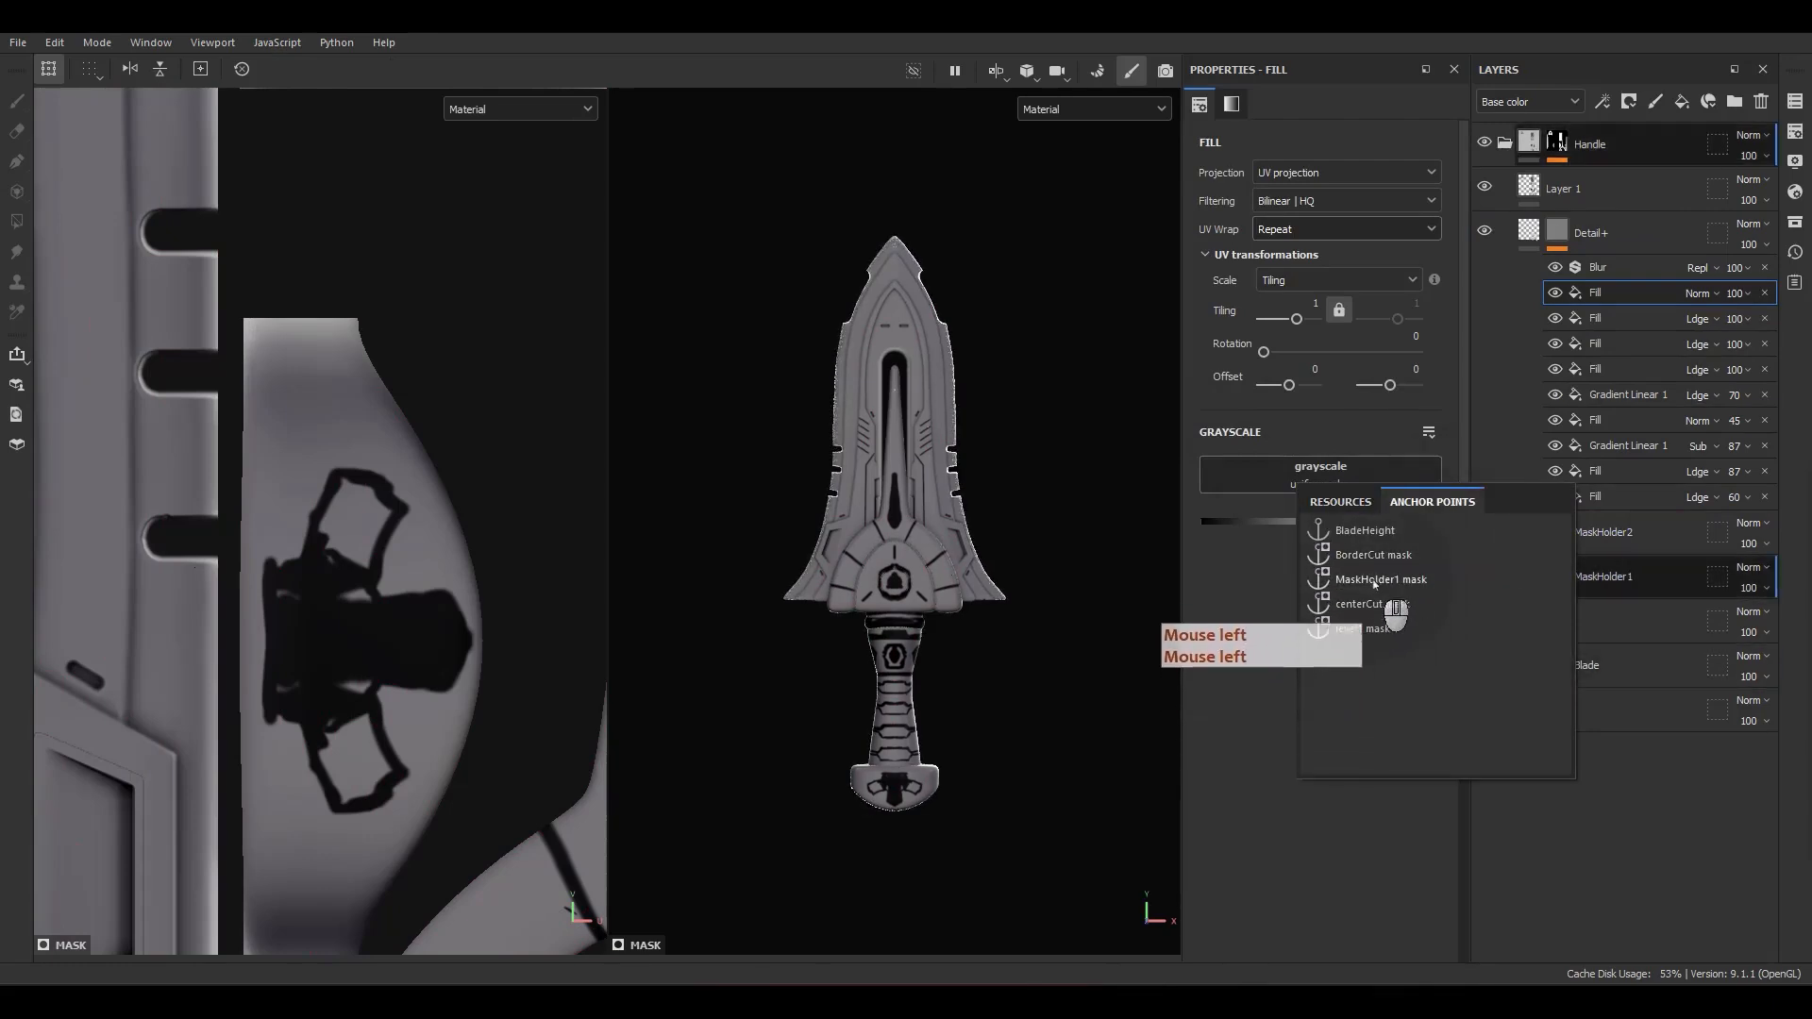
pyautogui.click(1378, 580)
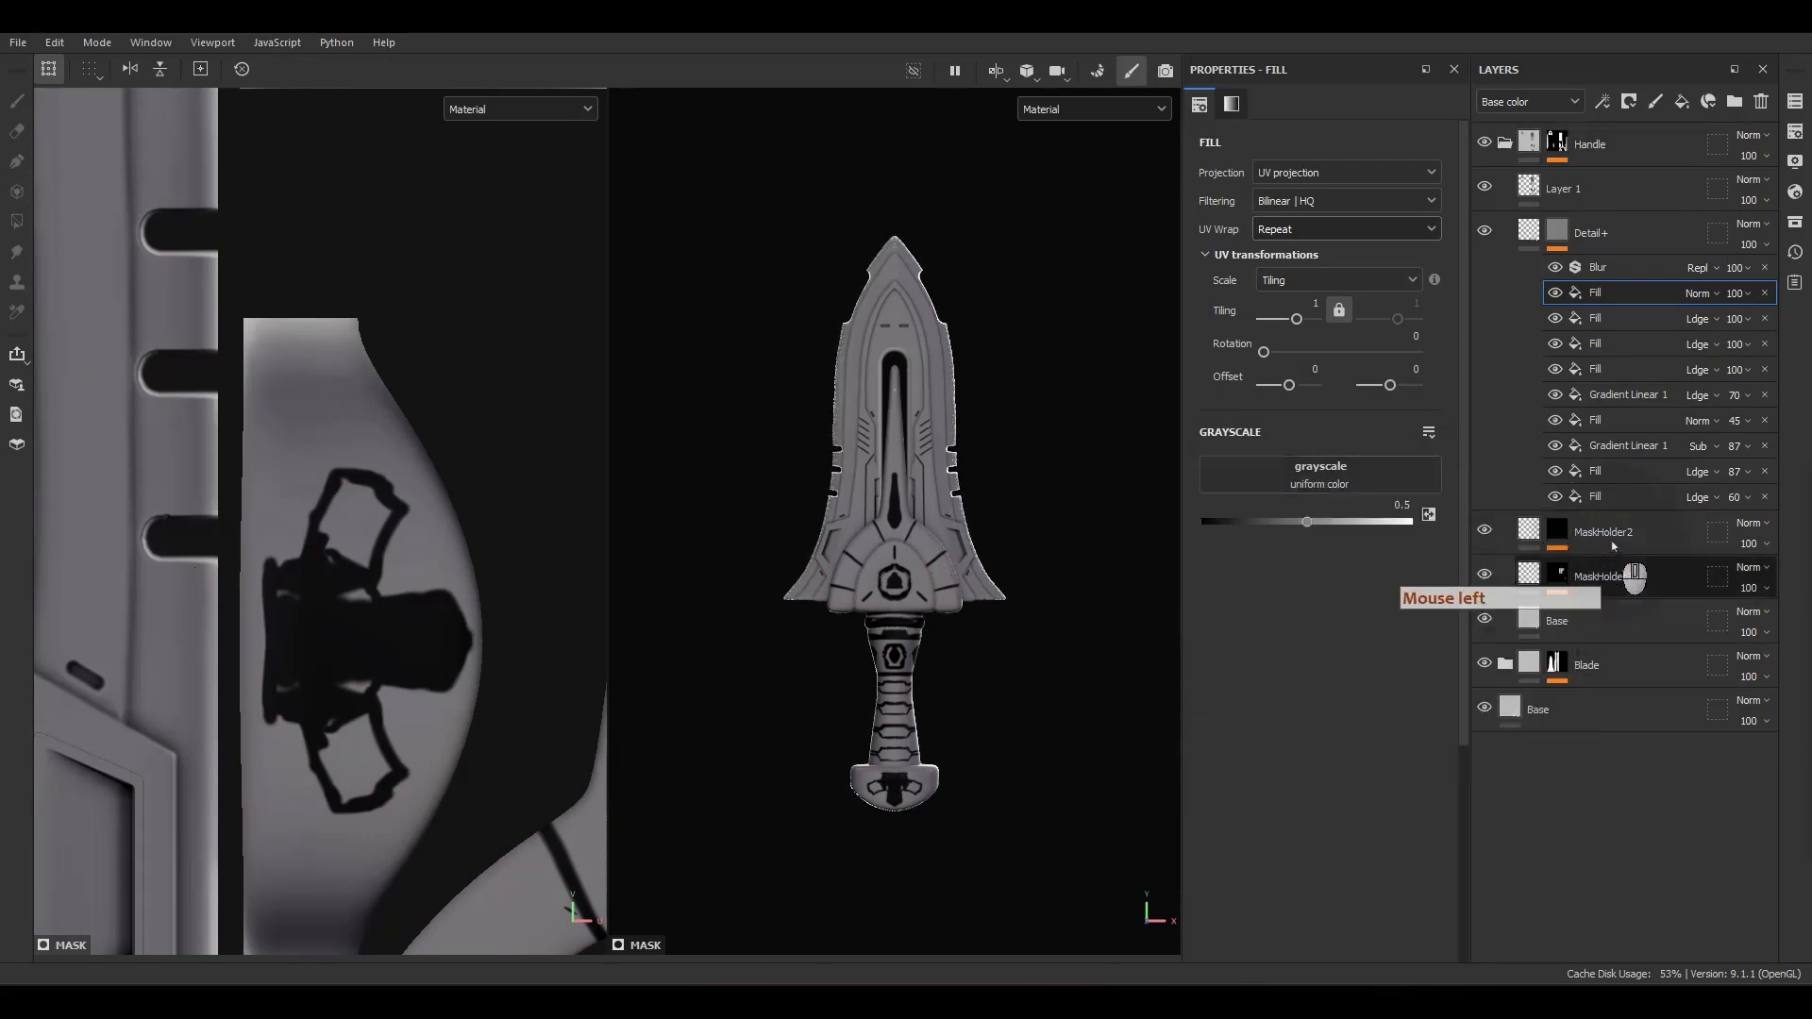
# Step: Add an anchor point at the top of MaskHolder2's mask stack
pyautogui.click(1559, 532)
pyautogui.click(1598, 567)
pyautogui.rightClick(1599, 568)
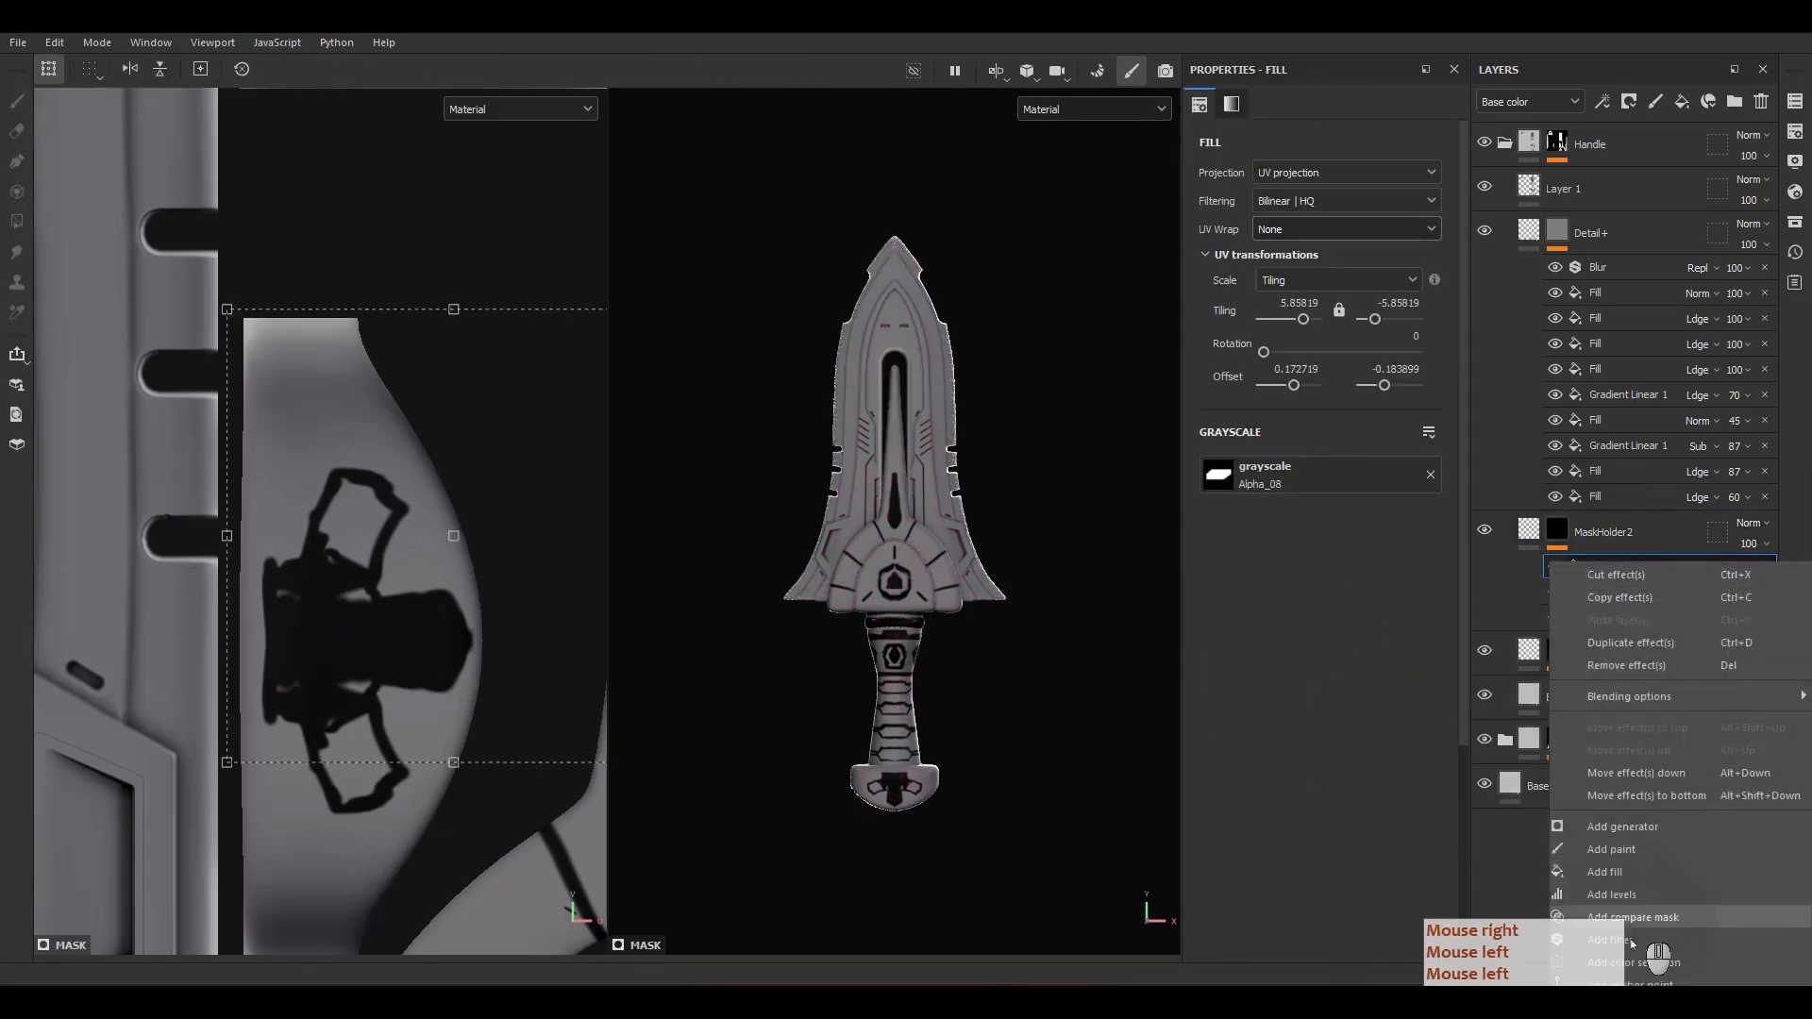
pyautogui.click(1611, 973)
pyautogui.click(1557, 677)
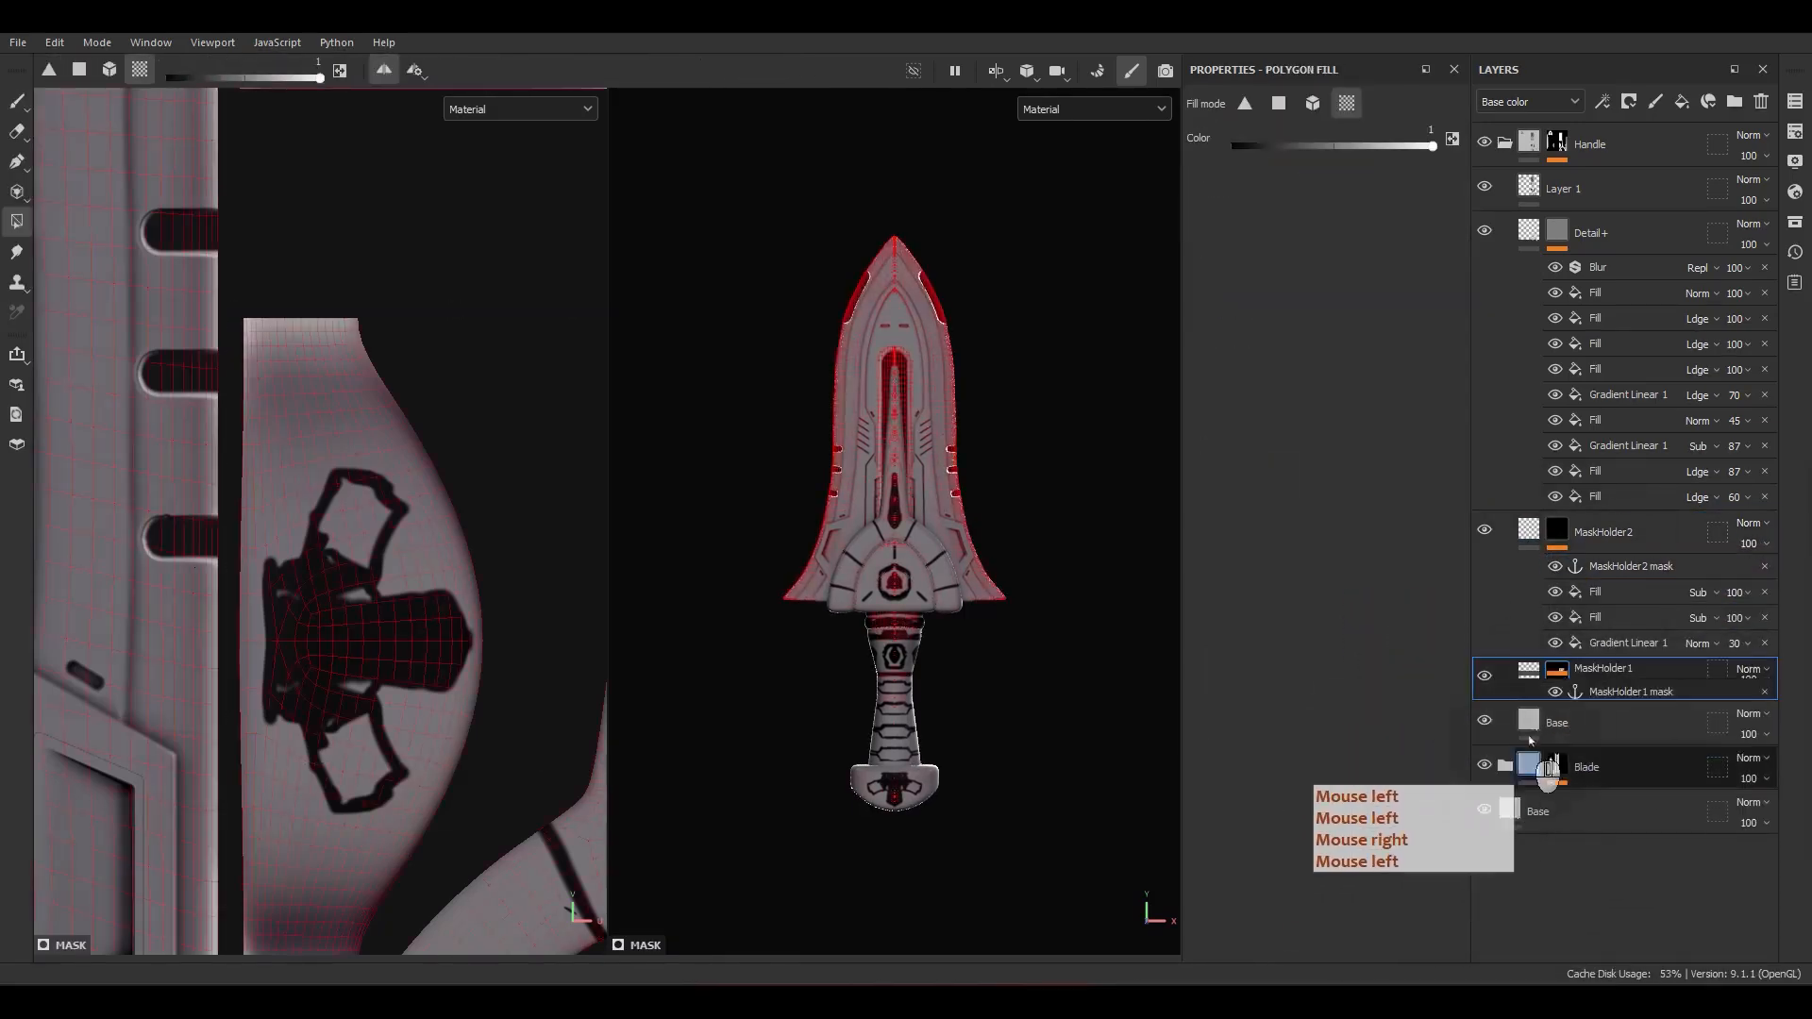
# Step: Assign the MaskHolder2 mask anchor point as the grayscale of the fill below Blur in the Detail+ mask
pyautogui.click(1605, 293)
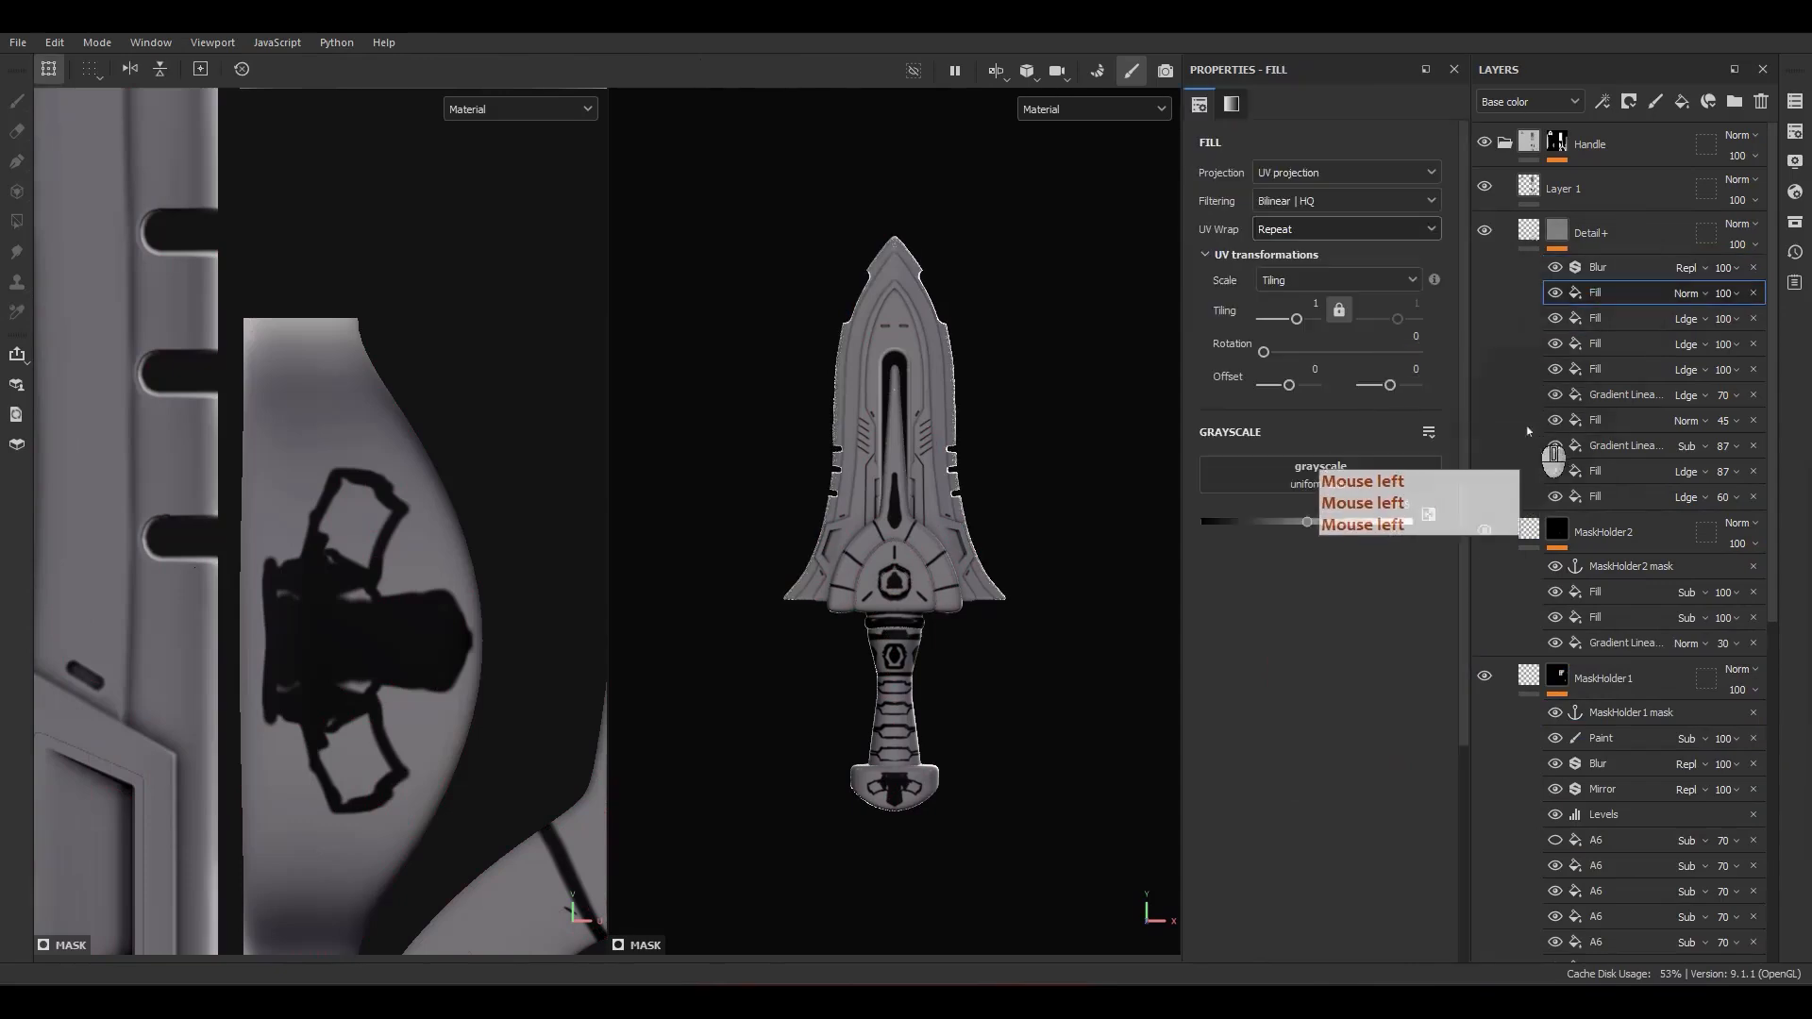
pyautogui.click(1344, 477)
pyautogui.click(1480, 490)
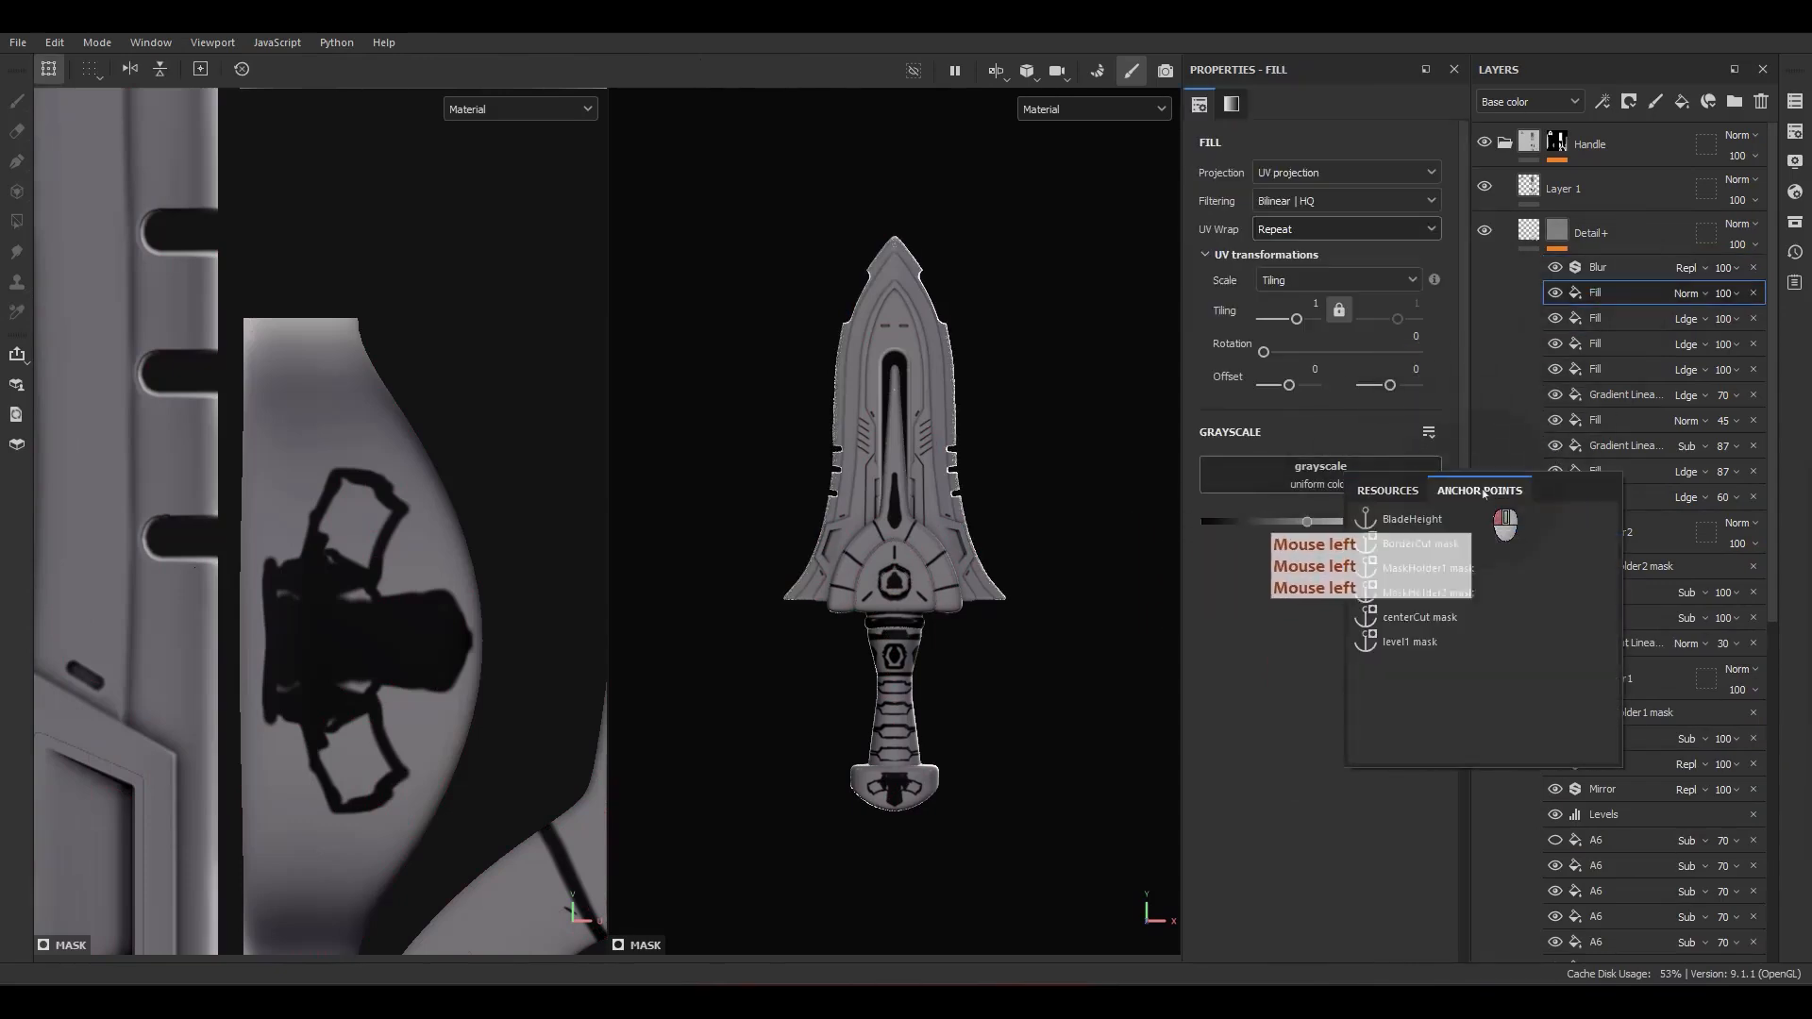
pyautogui.click(1439, 616)
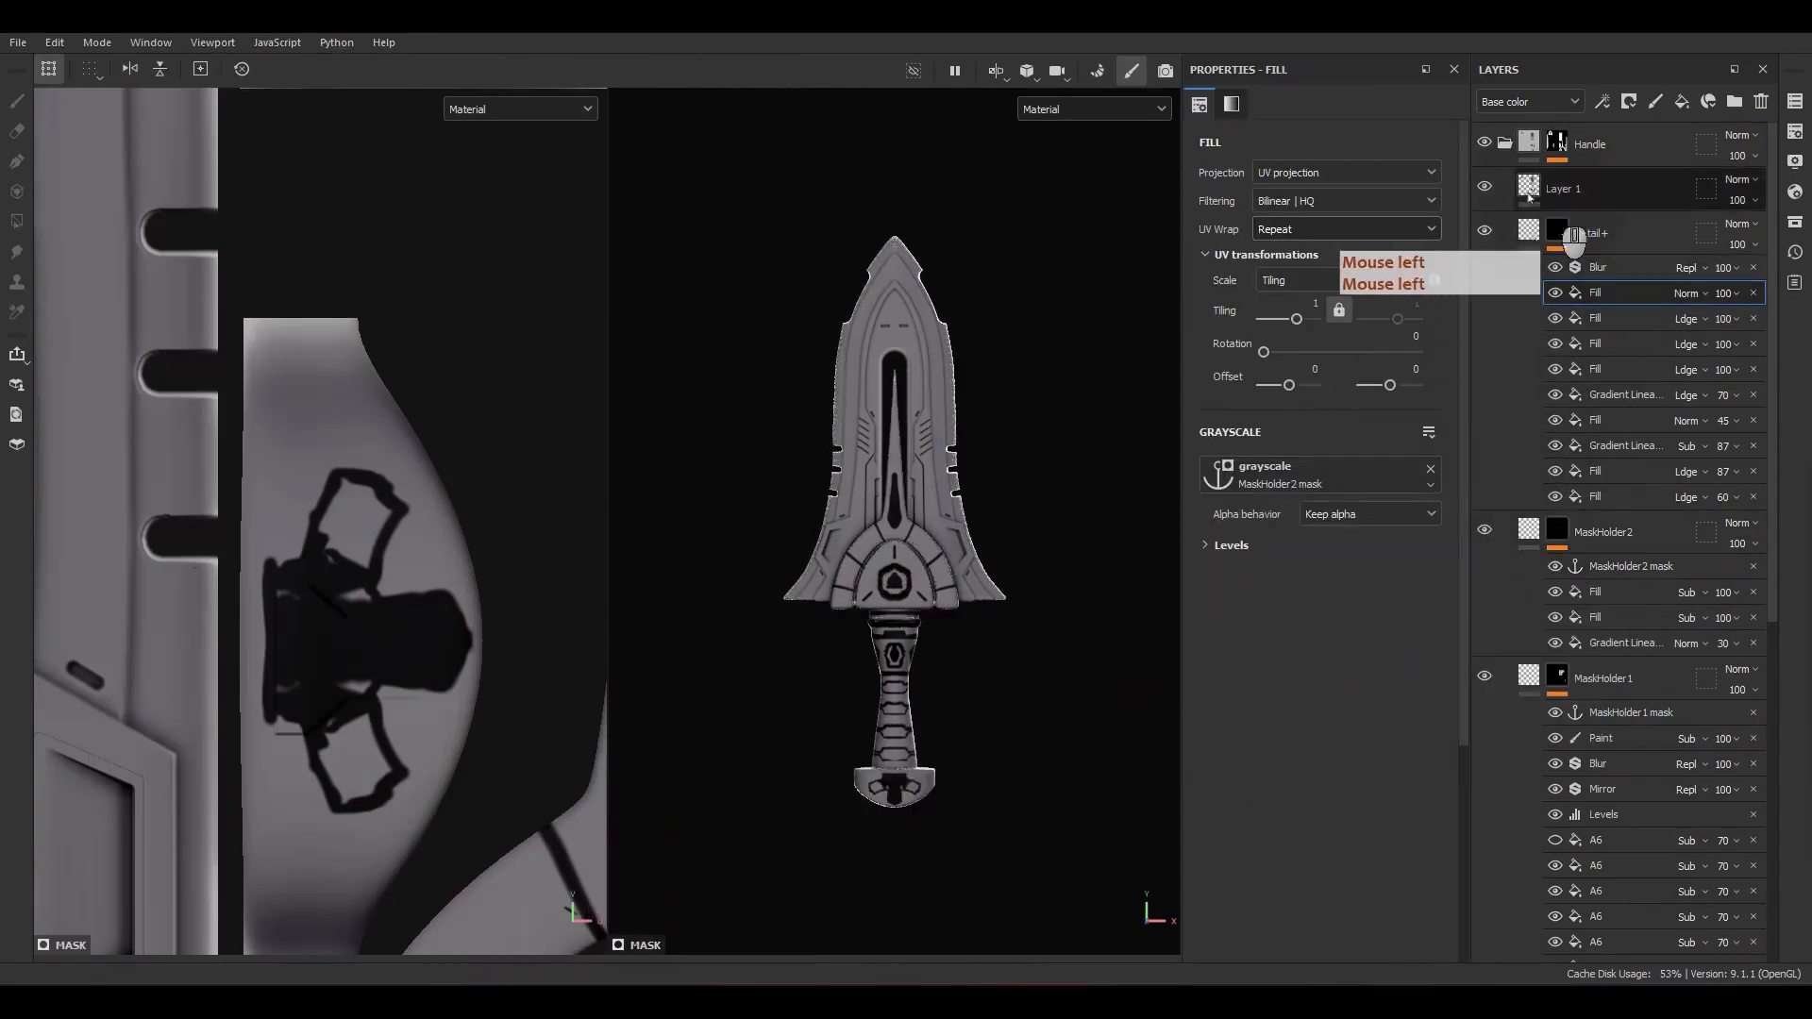
# Step: Hide Layer 1 and set the fill directly below Blur in the Detail+ mask to Linear dodge (Add) blending
pyautogui.click(1485, 188)
pyautogui.keyDown('alt'); pyautogui.click(1558, 231); pyautogui.keyUp('alt')
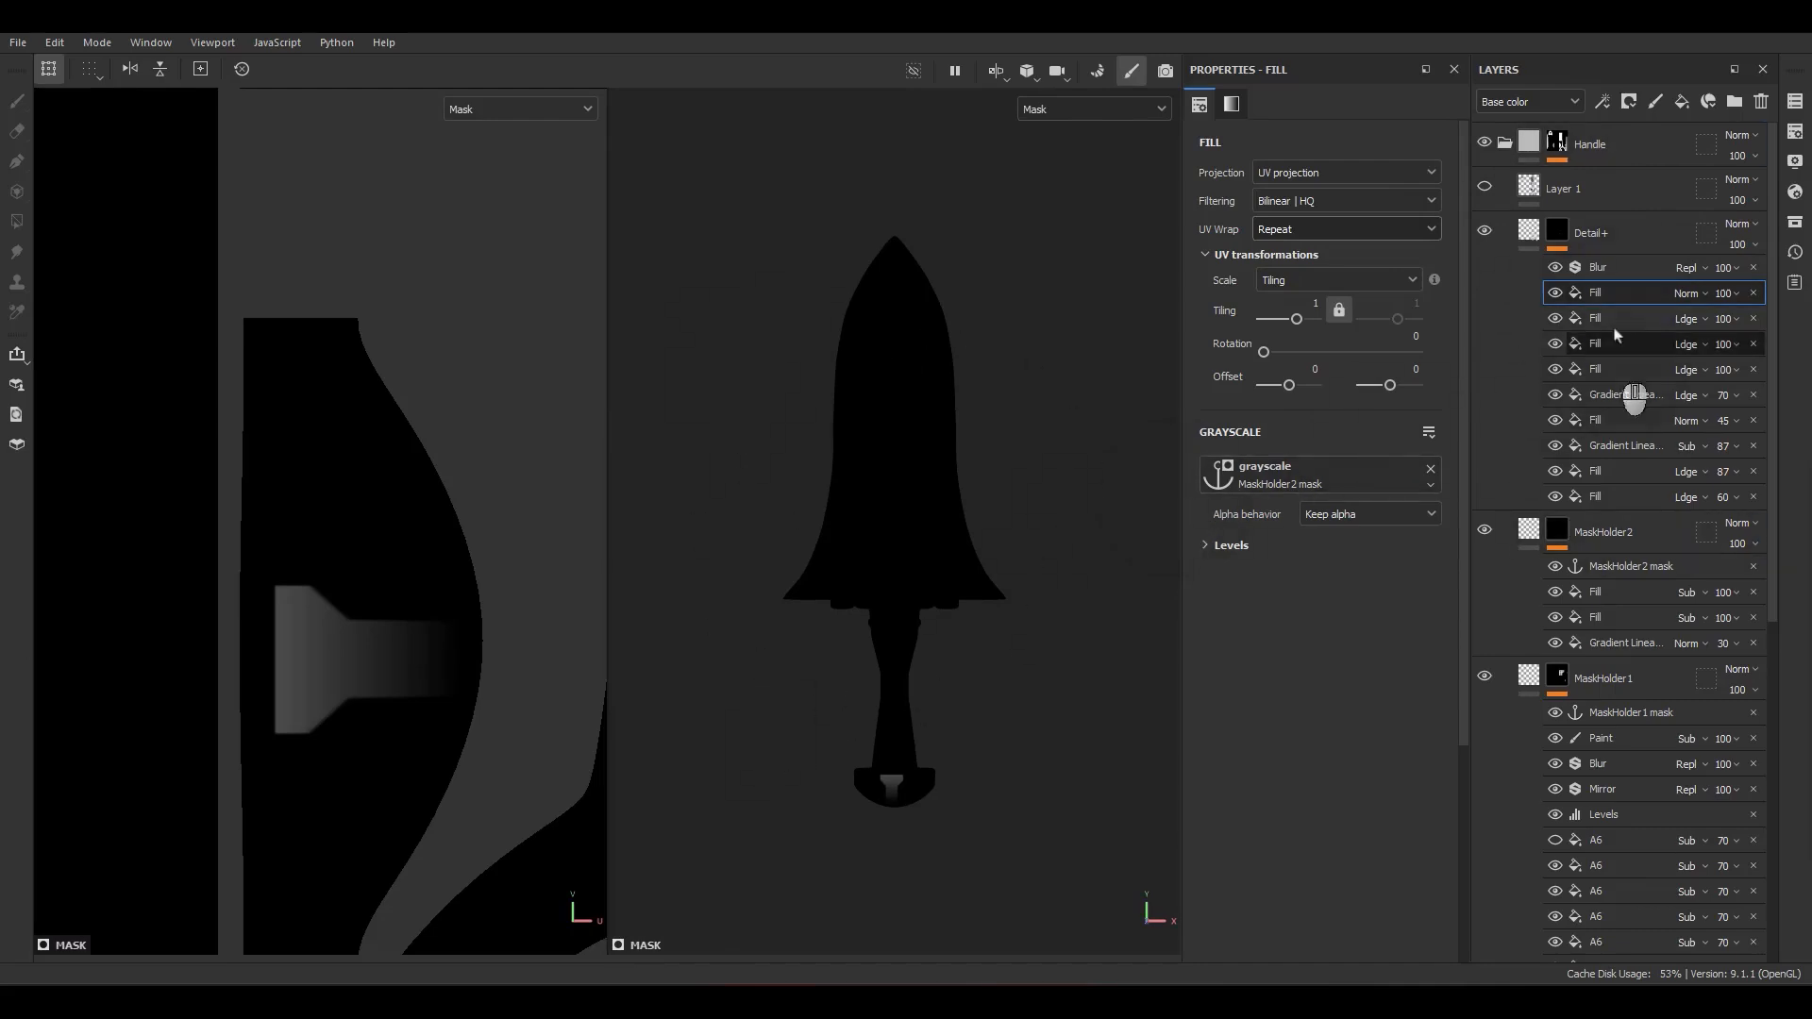
pyautogui.click(1693, 298)
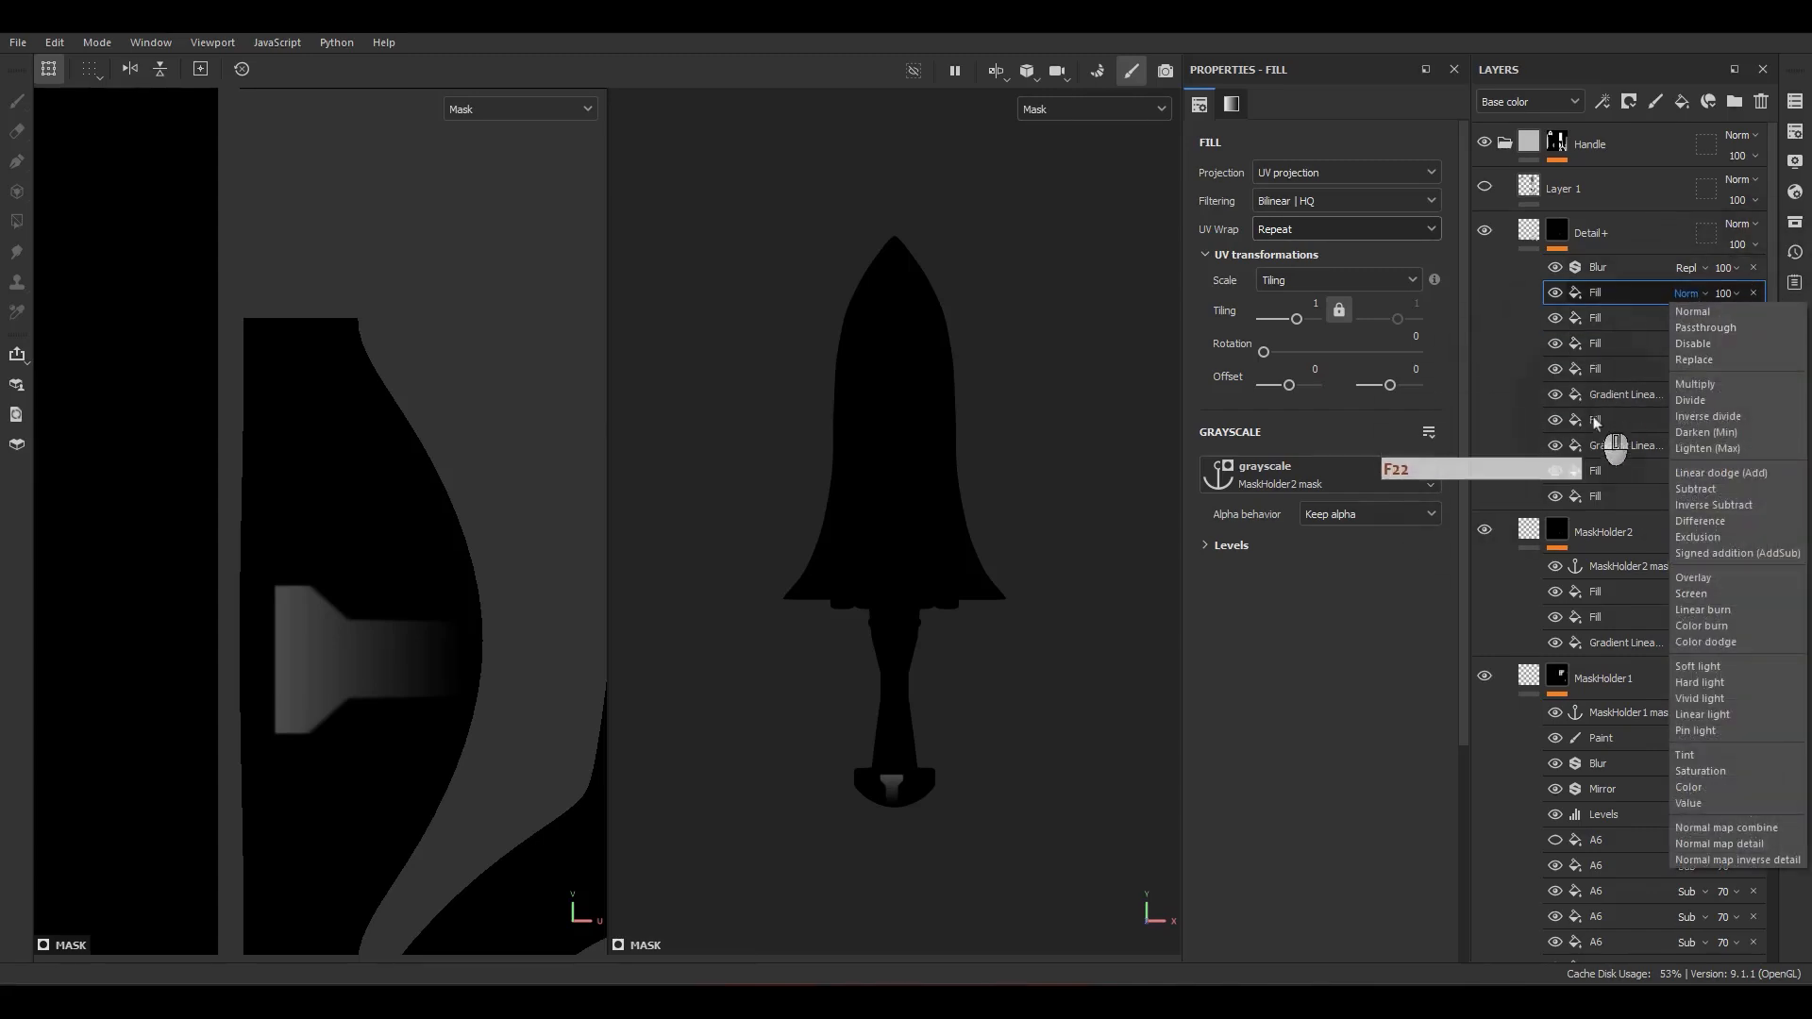
pyautogui.click(1731, 479)
pyautogui.keyDown('alt'); pyautogui.moveTo(890, 727); pyautogui.dragTo(838, 765); pyautogui.keyUp('alt')
pyautogui.scroll(3, 956, 760)
pyautogui.scroll(4, 856, 272)
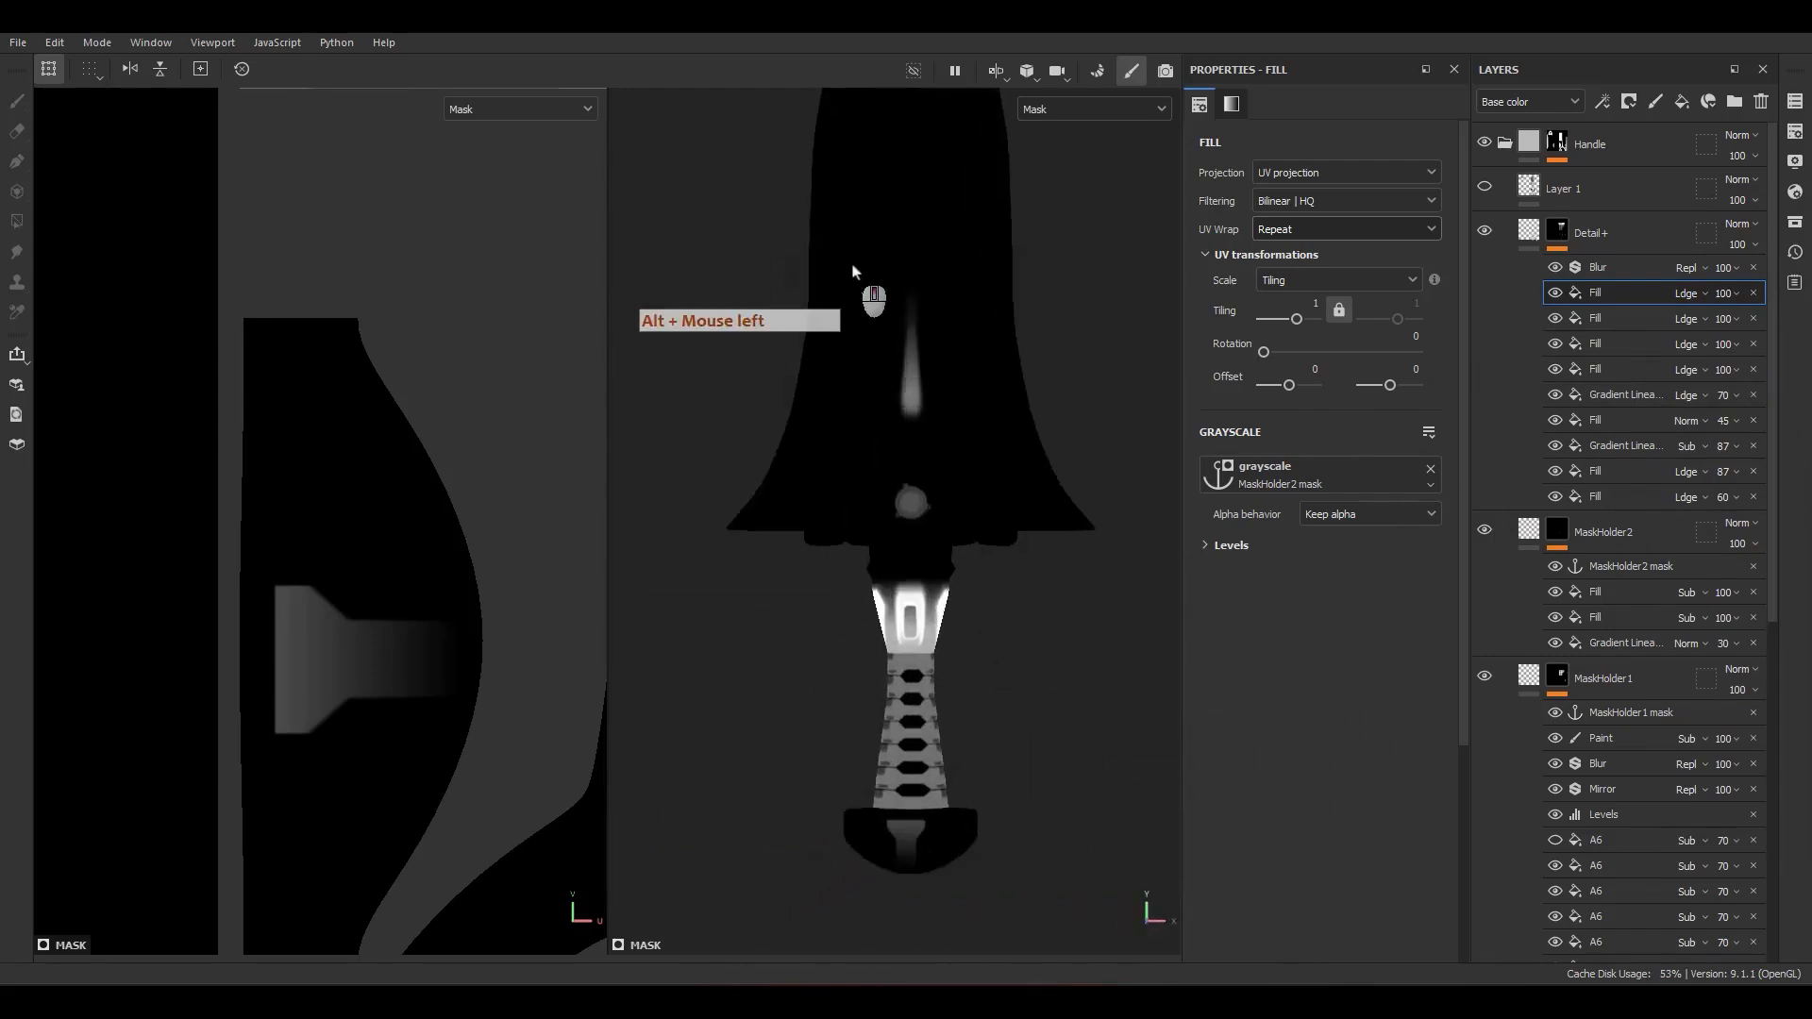
pyautogui.keyDown('alt'); pyautogui.moveTo(945, 708); pyautogui.dragTo(908, 291, button='middle'); pyautogui.keyUp('alt')
# Step: Add a paint effect above Blur in the Detail+ mask and set its blending mode to Subtract
pyautogui.click(1595, 268)
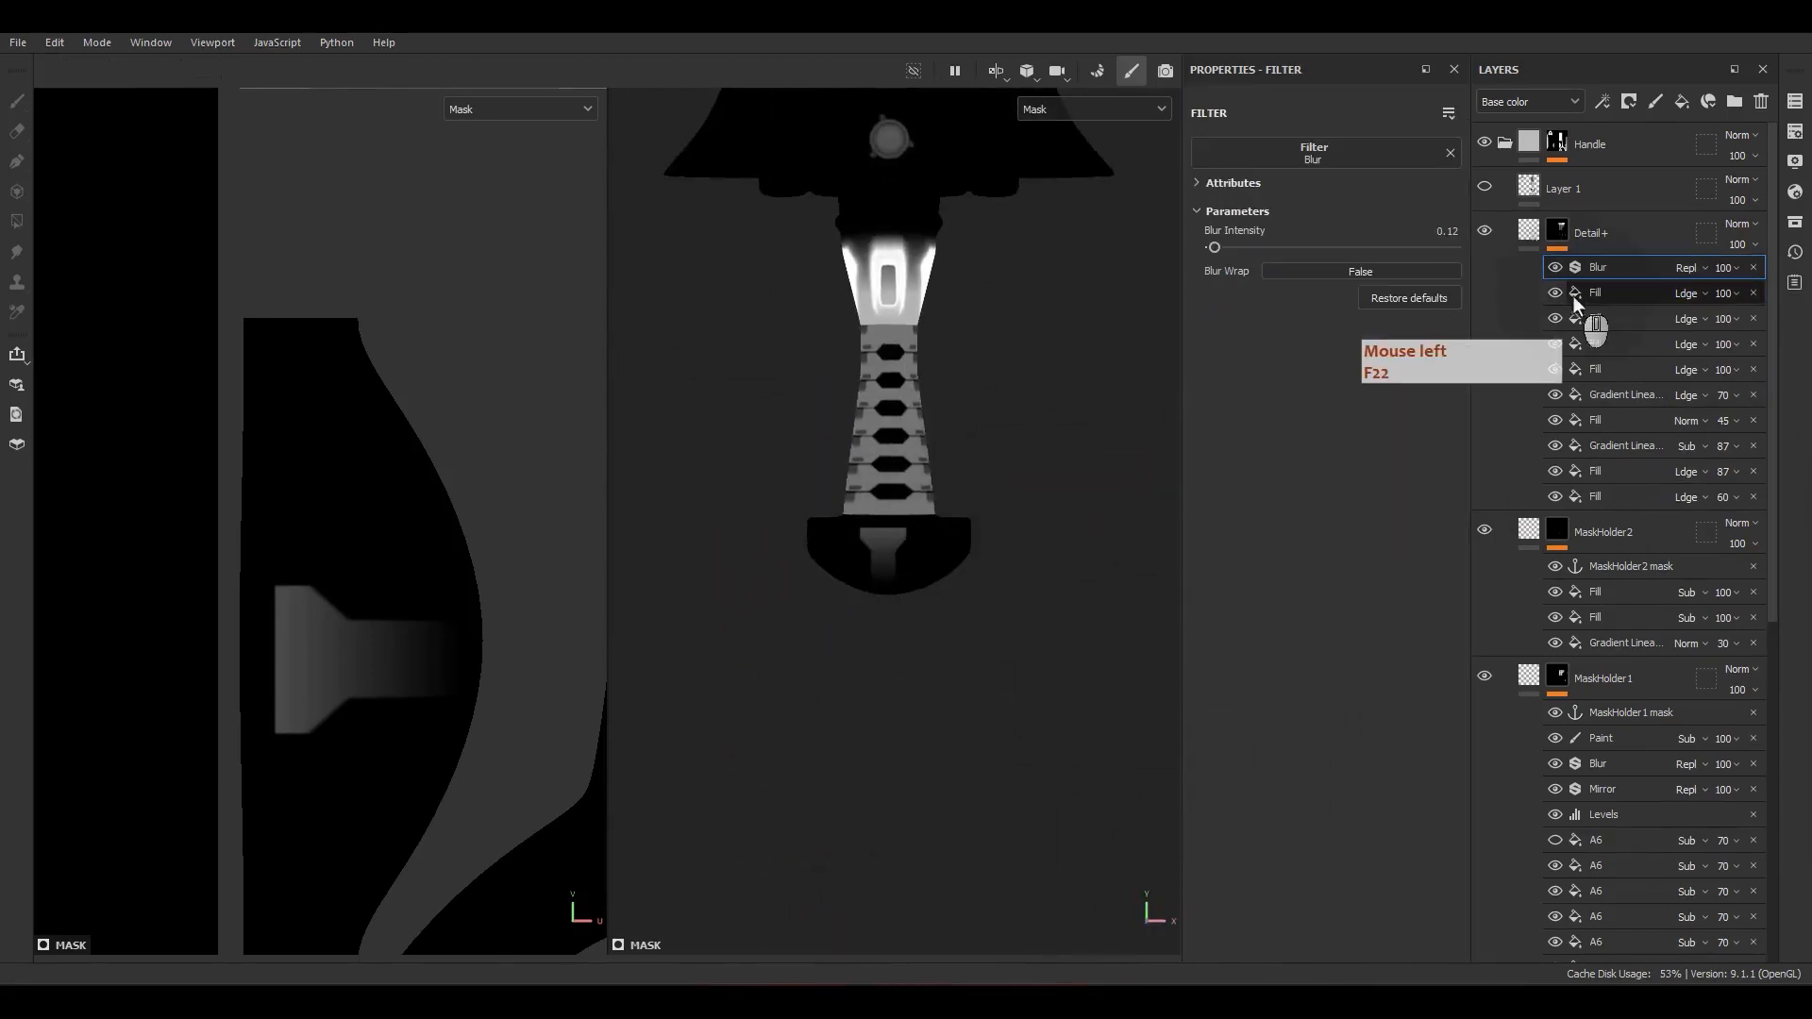
pyautogui.rightClick(1607, 269)
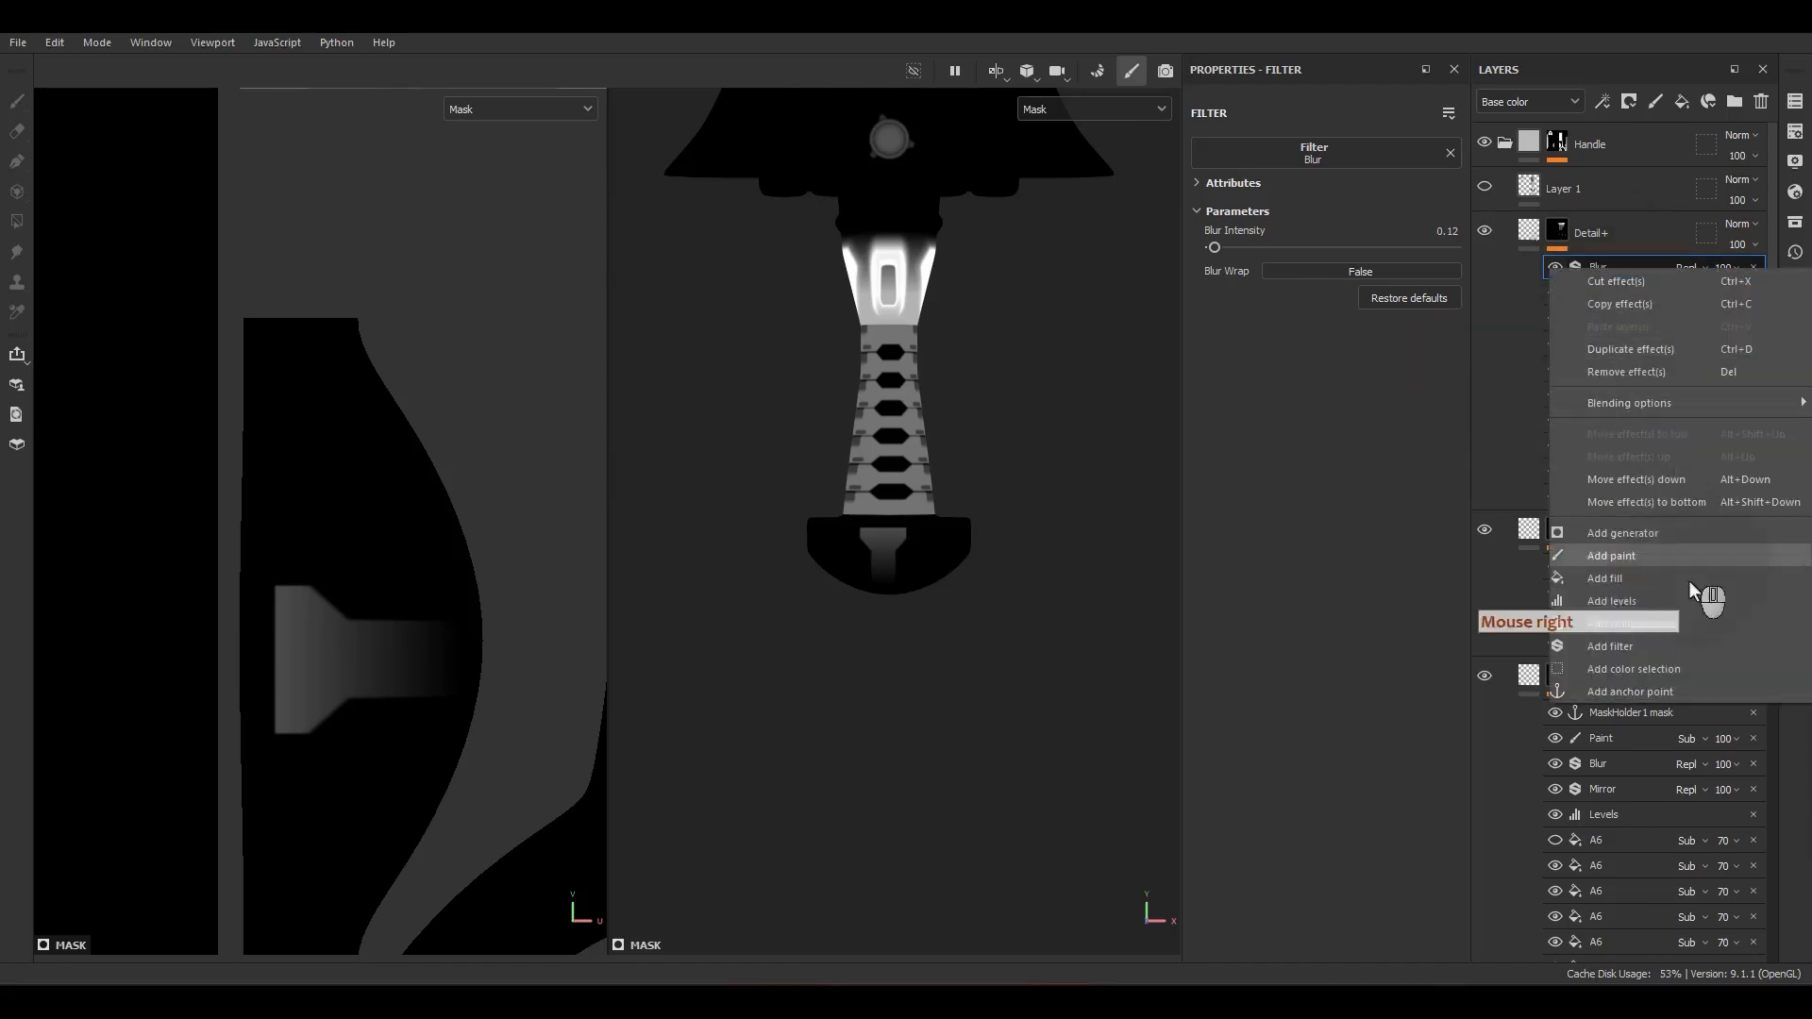
pyautogui.click(1616, 556)
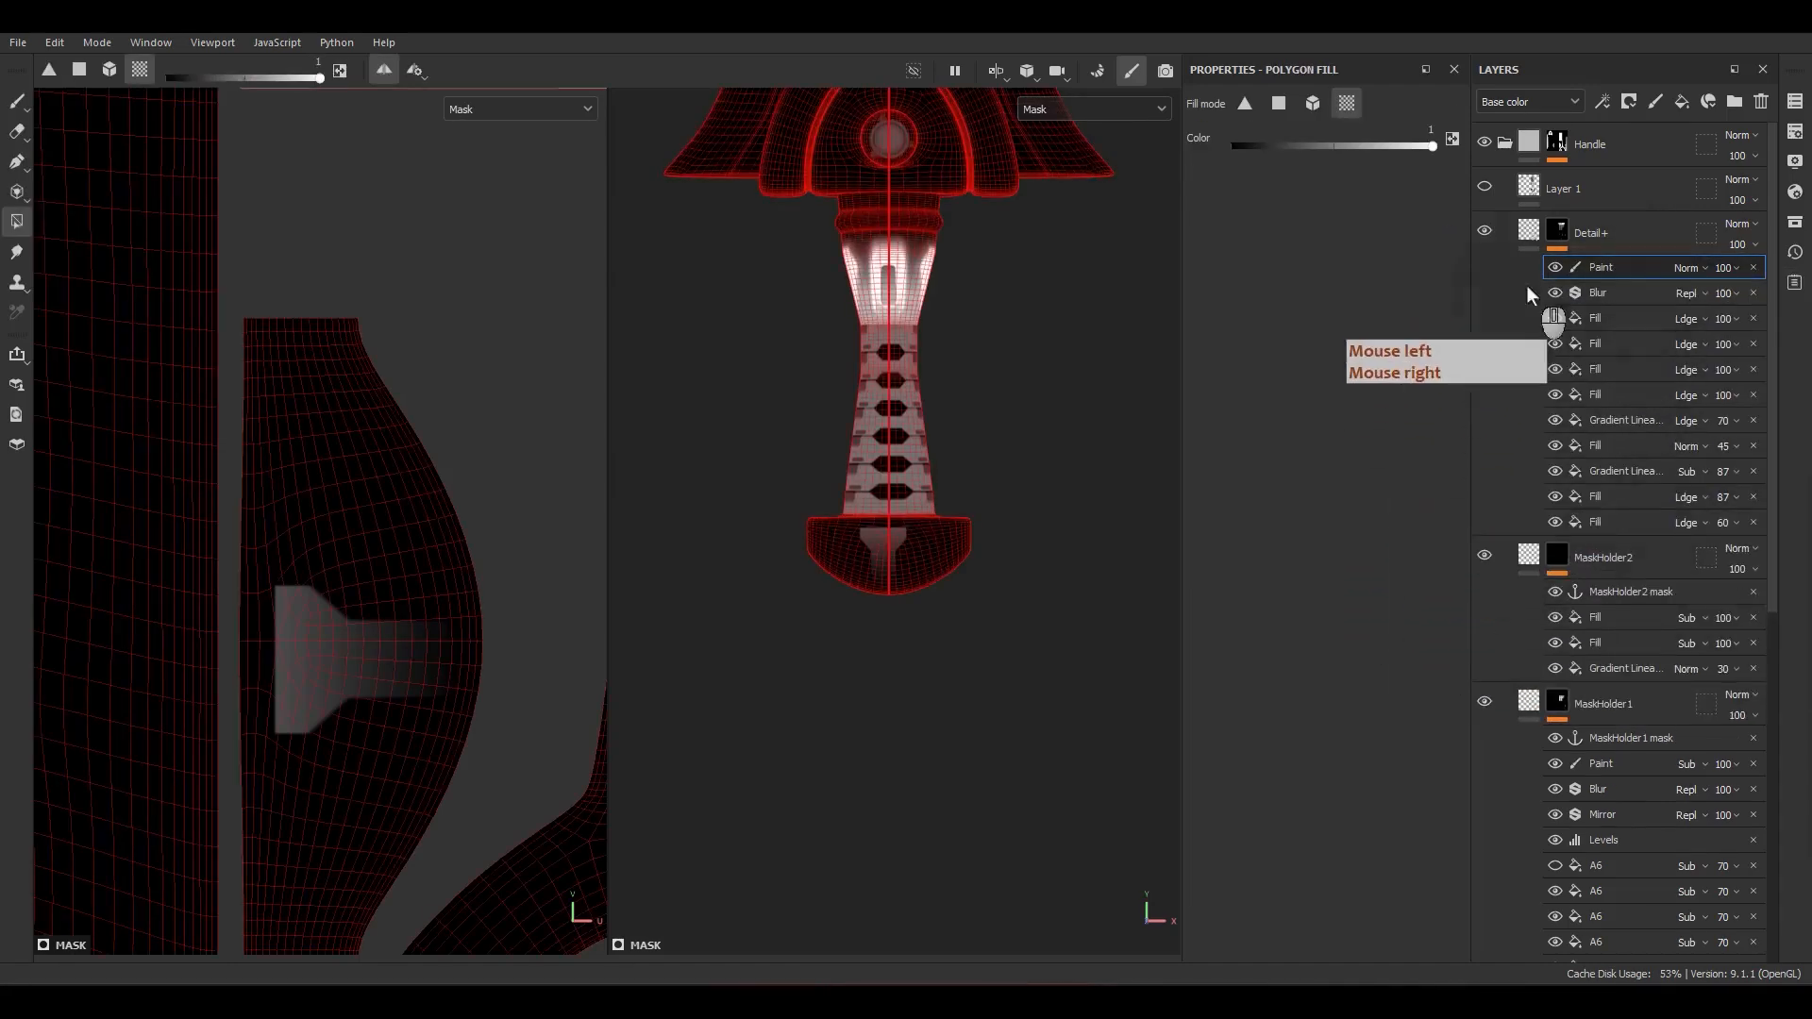
pyautogui.click(1686, 267)
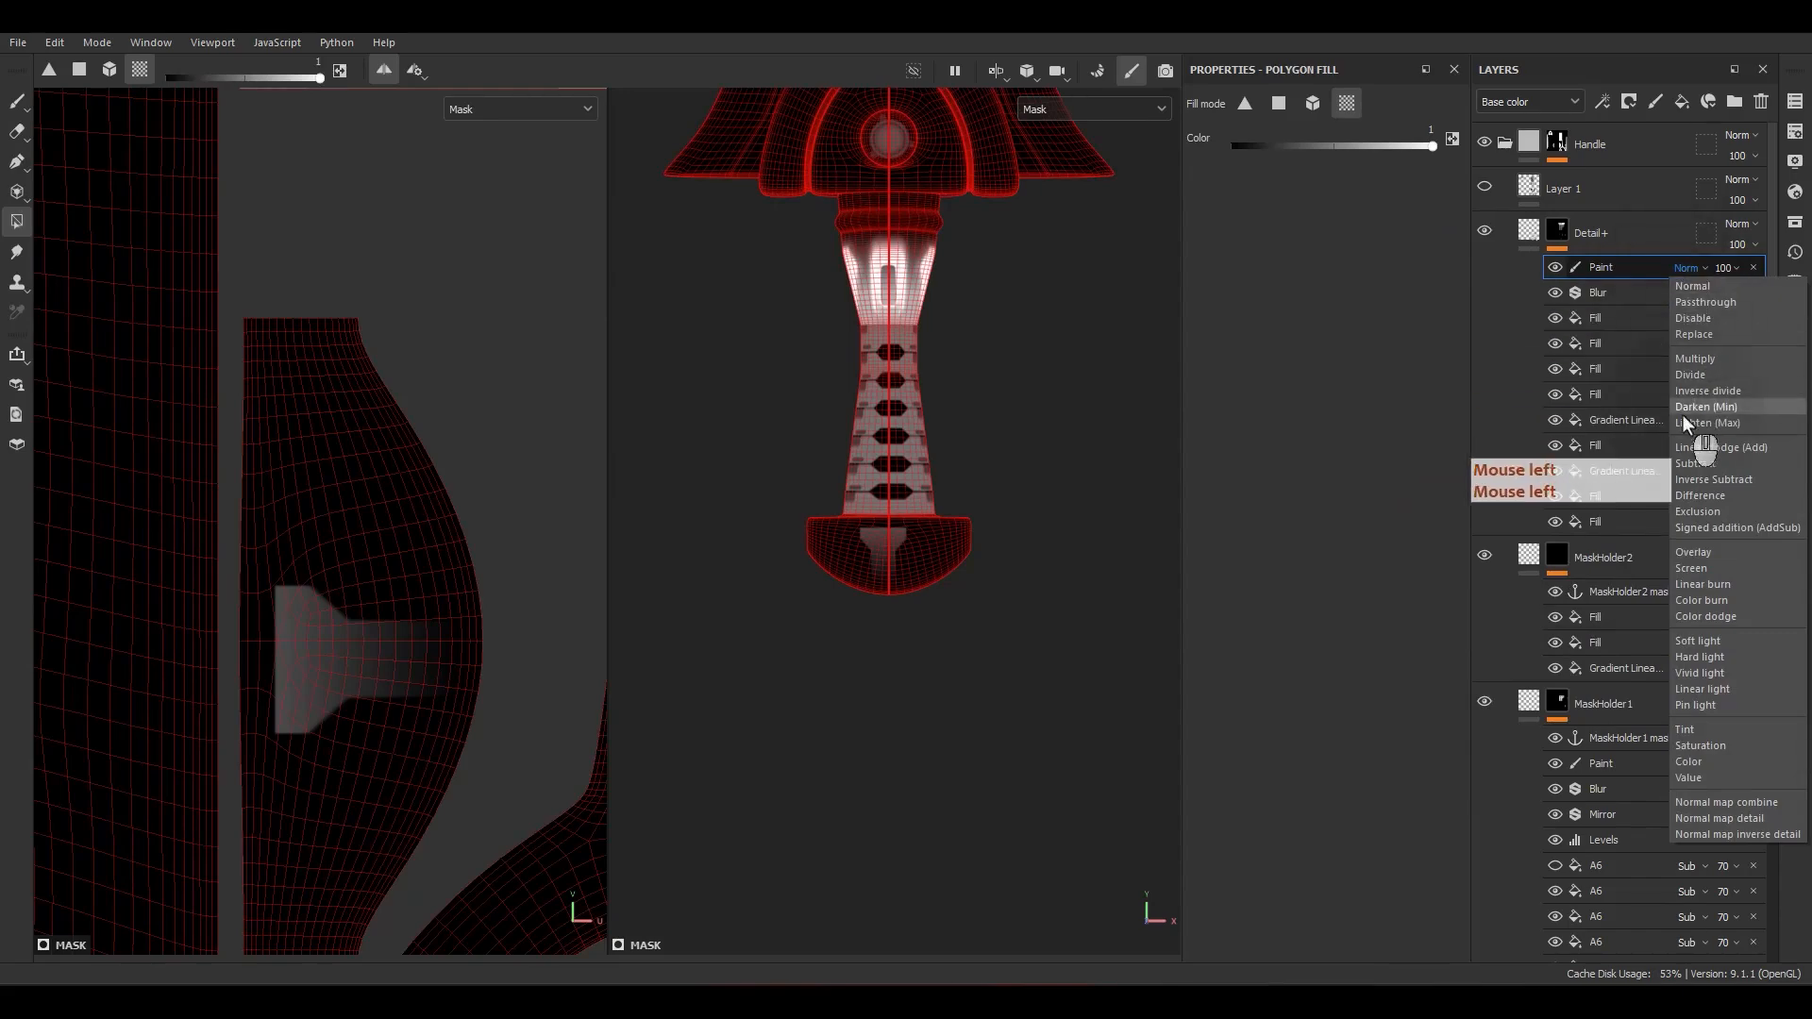
pyautogui.click(1697, 466)
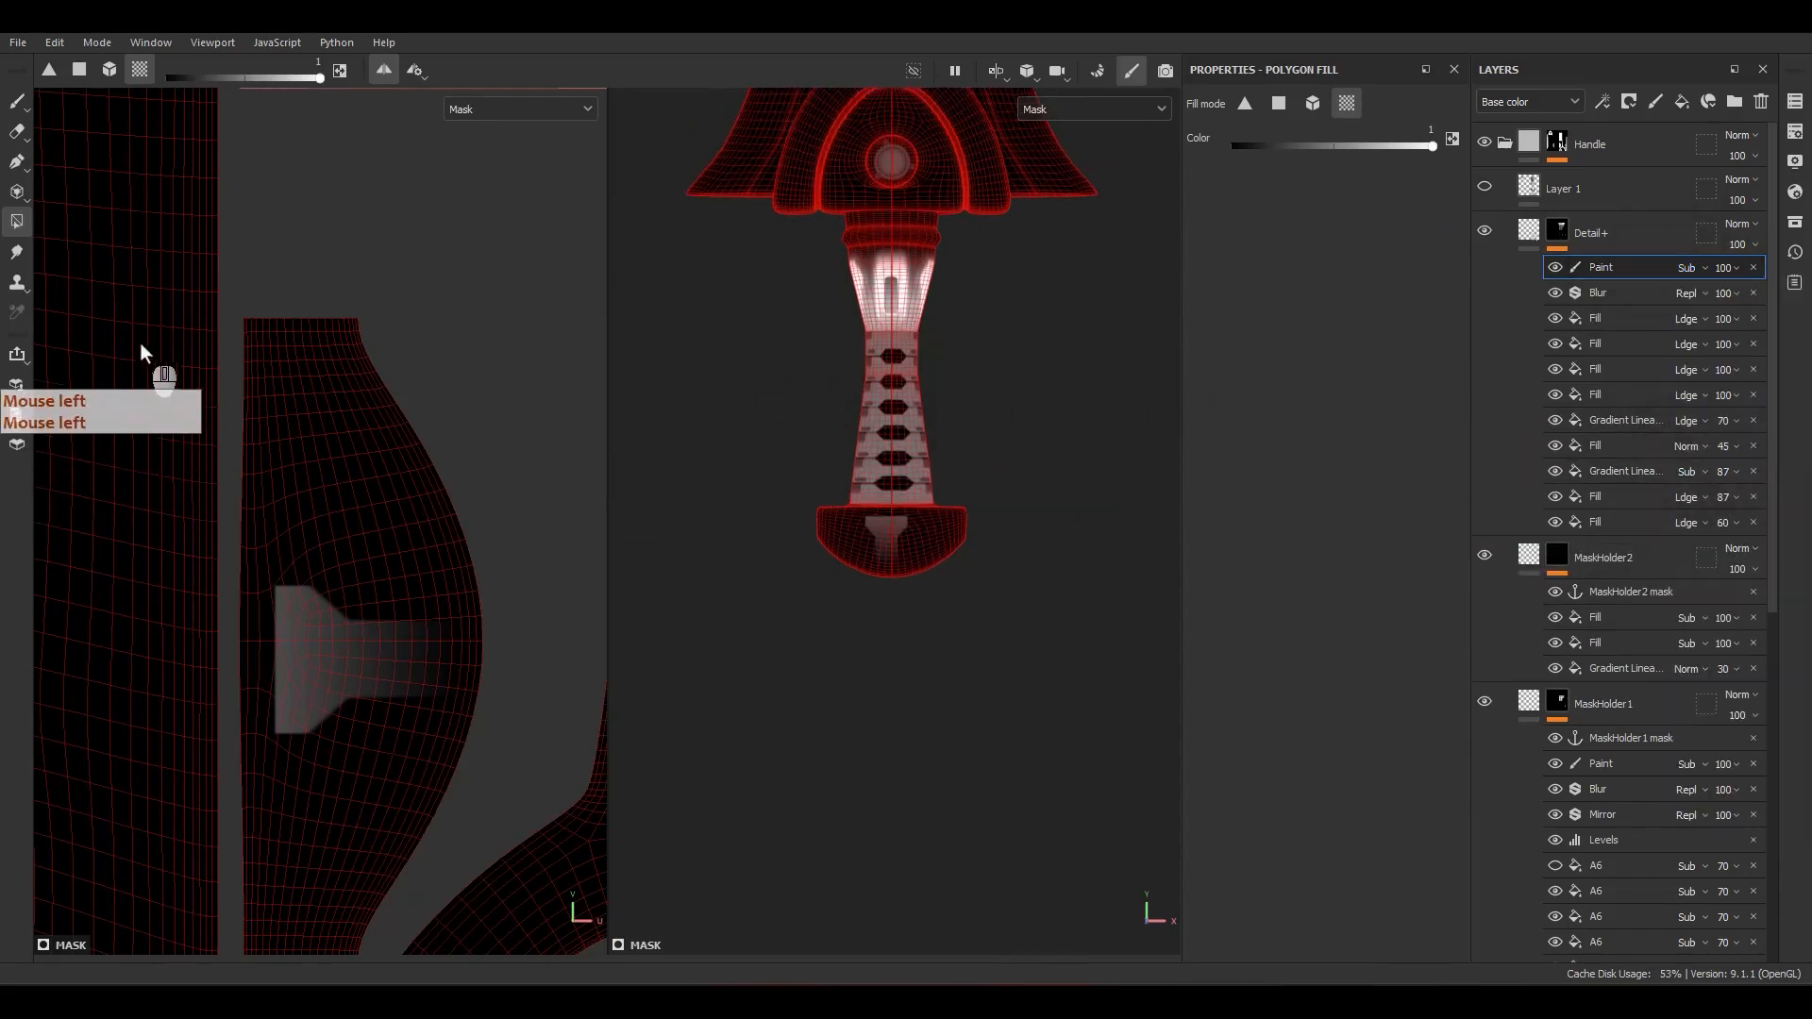
# Step: Polygon-fill all UV islands of the sword with white on the Detail+ mask's Subtract paint effect
pyautogui.scroll(-9, 157, 376)
pyautogui.keyDown('alt'); pyautogui.moveTo(193, 354); pyautogui.dragTo(410, 584, button='middle'); pyautogui.keyUp('alt')
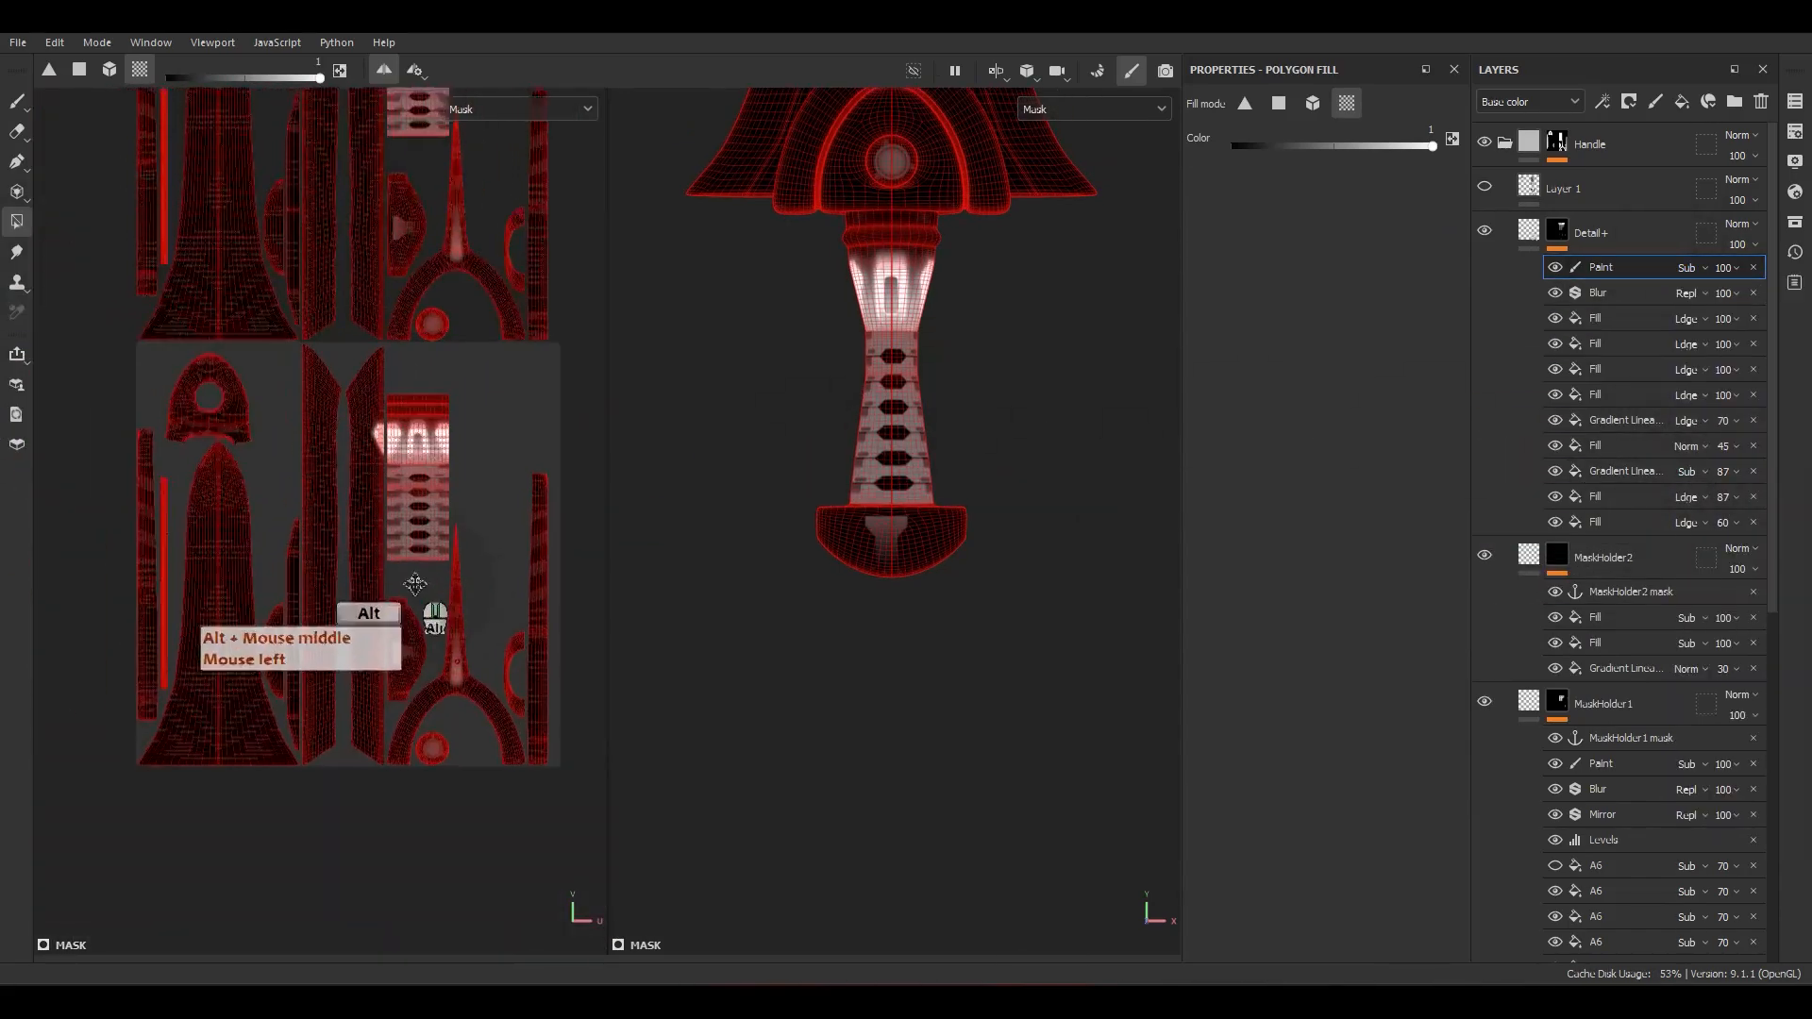
pyautogui.keyDown('alt'); pyautogui.moveTo(409, 583); pyautogui.dragTo(401, 492, button='right'); pyautogui.keyUp('alt')
pyautogui.keyDown('alt'); pyautogui.moveTo(401, 492); pyautogui.dragTo(398, 520, button='middle'); pyautogui.keyUp('alt')
pyautogui.moveTo(593, 809); pyautogui.dragTo(53, 255)
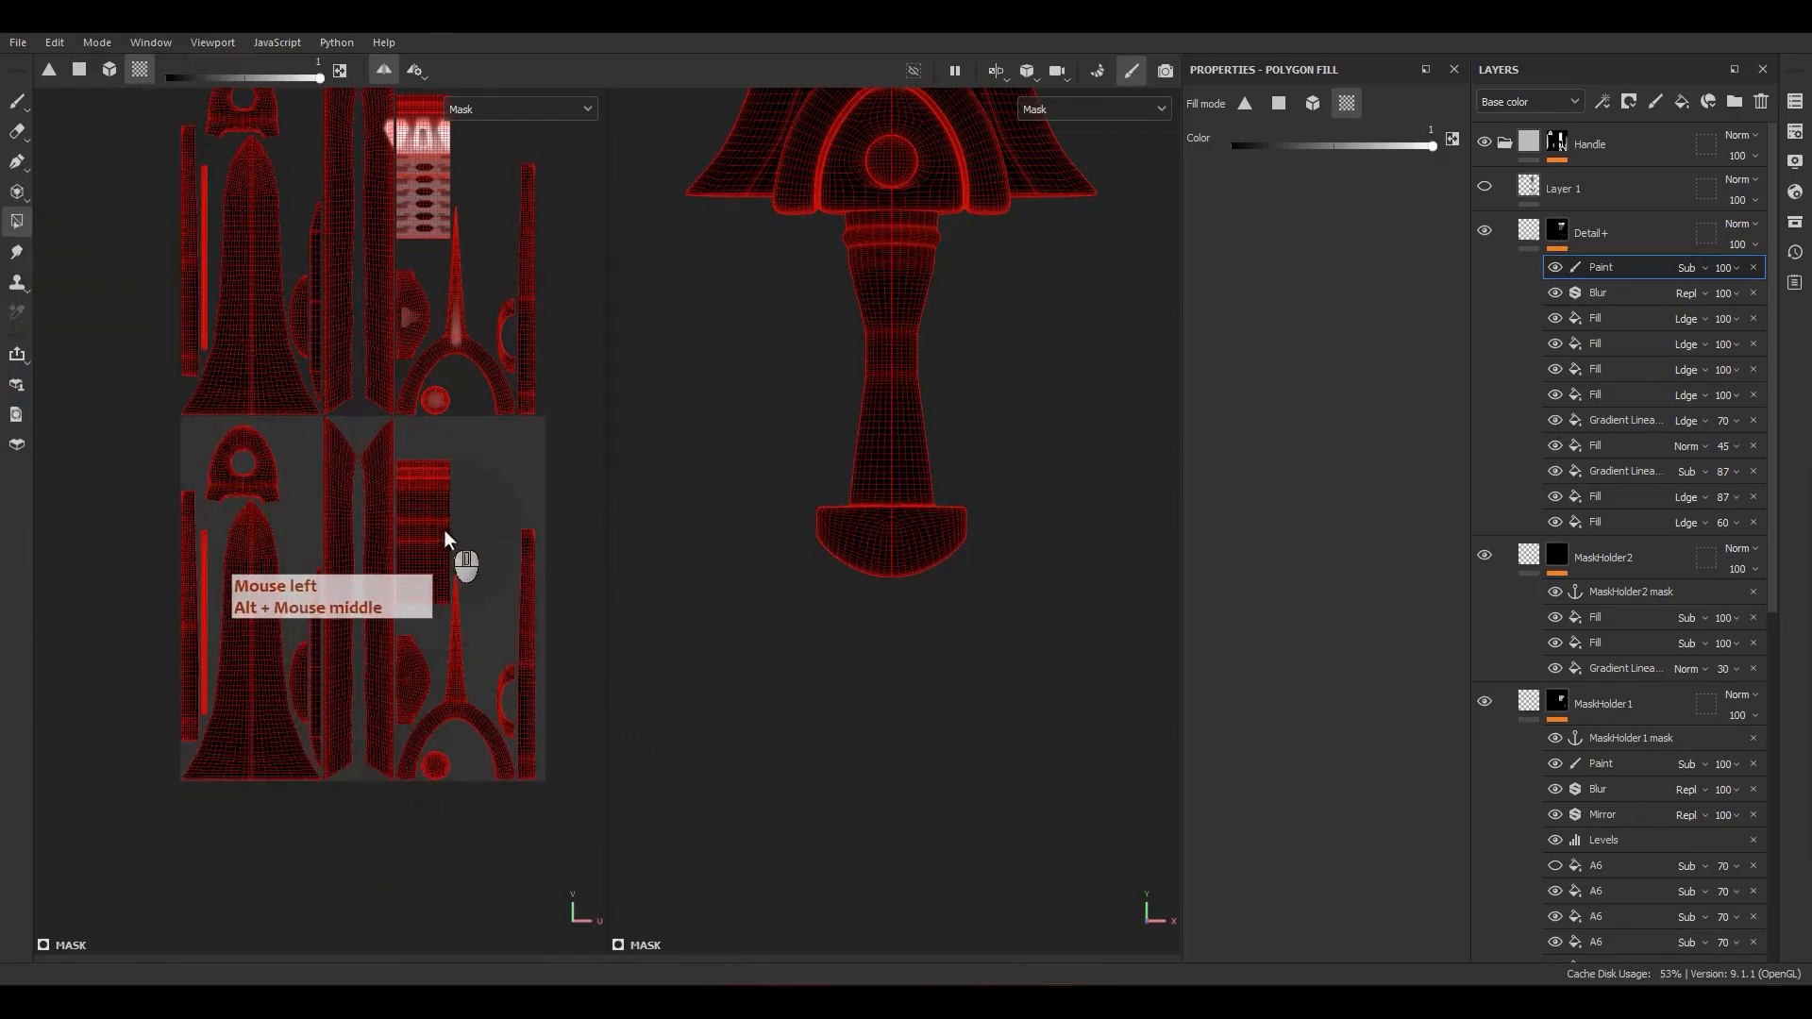
# Step: Switch the fill color to black and fill the grip, spike, pommel and round gem UV islands to restore their detail
pyautogui.press('x')
pyautogui.scroll(1, 440, 559)
pyautogui.scroll(2, 439, 557)
pyautogui.click(417, 527)
pyautogui.click(451, 704)
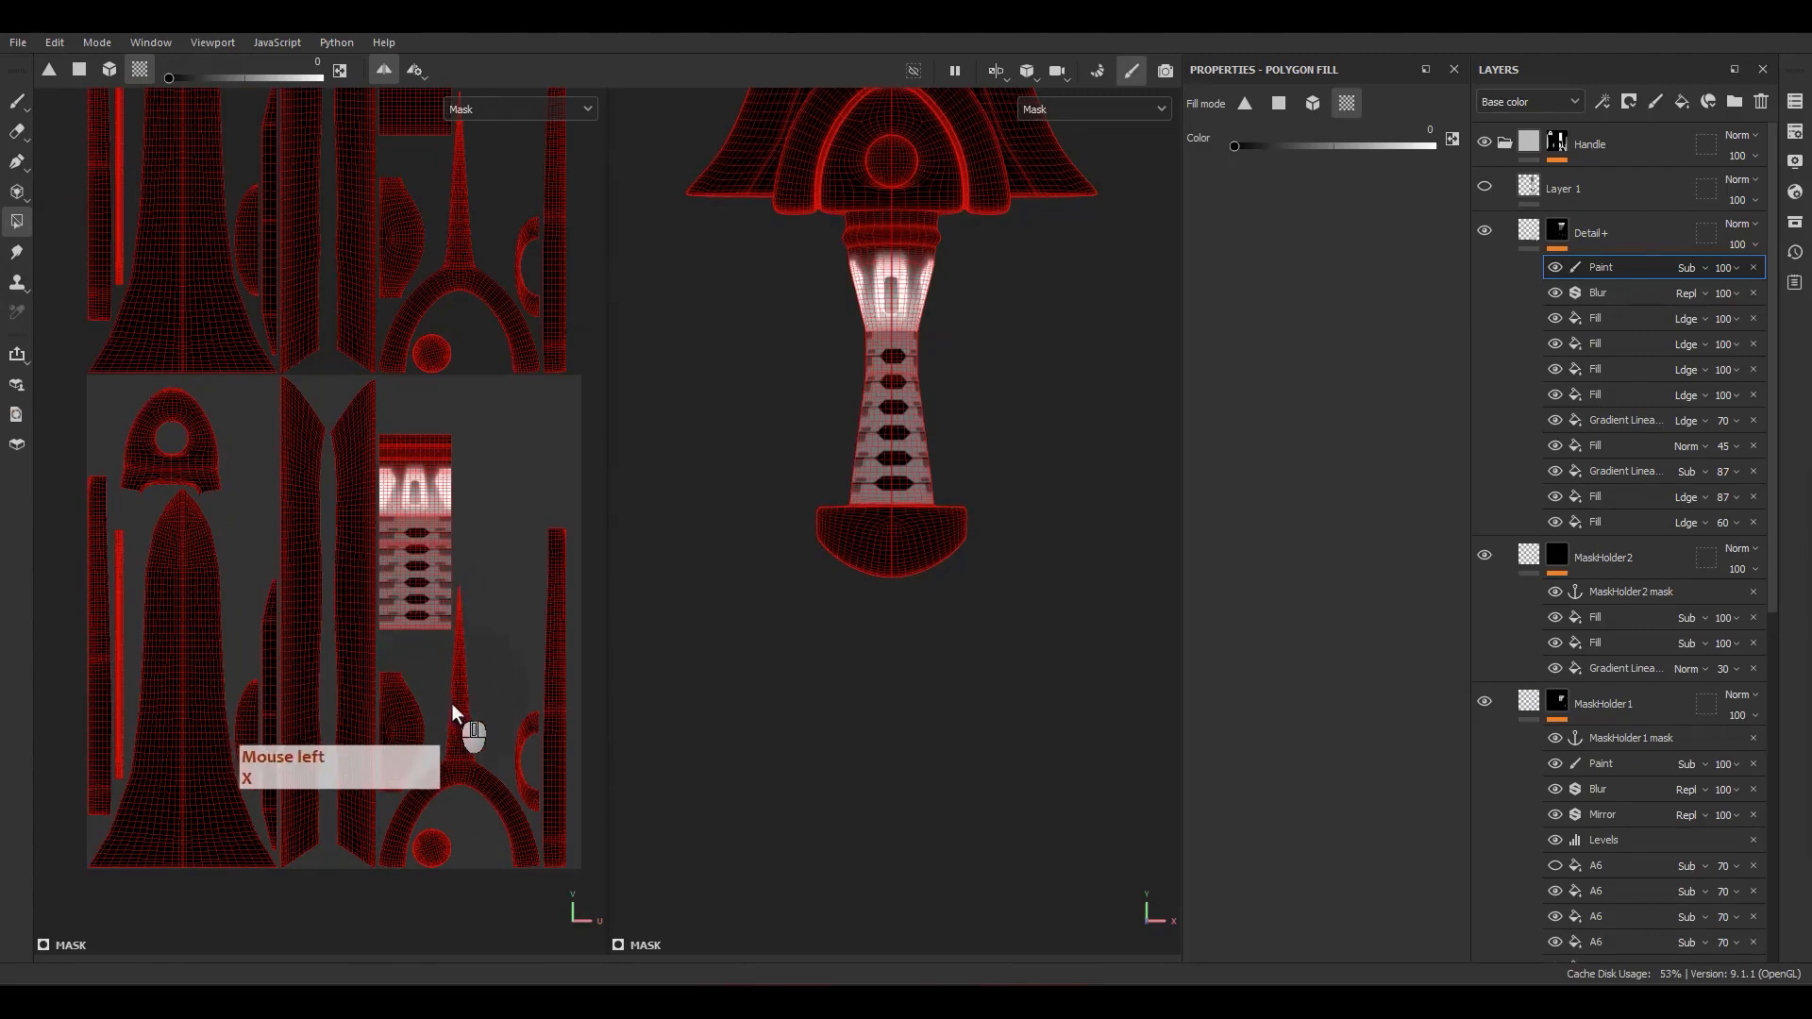
pyautogui.click(414, 745)
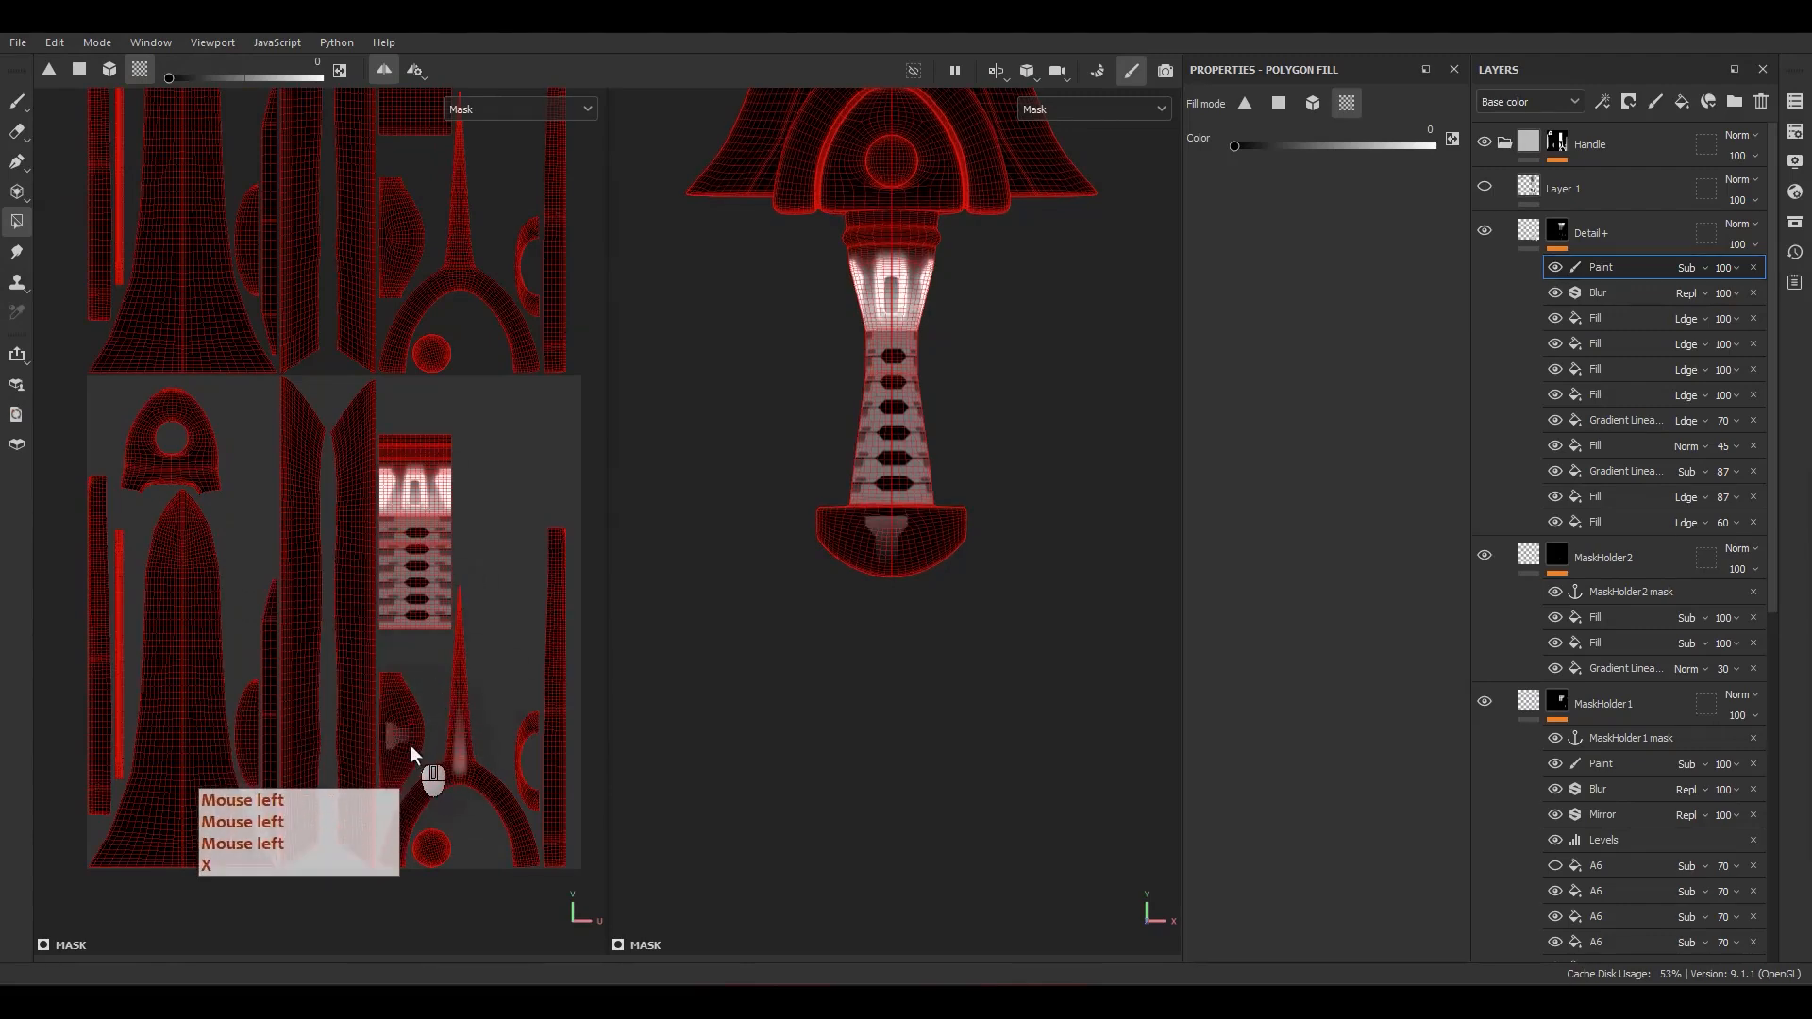
pyautogui.click(438, 852)
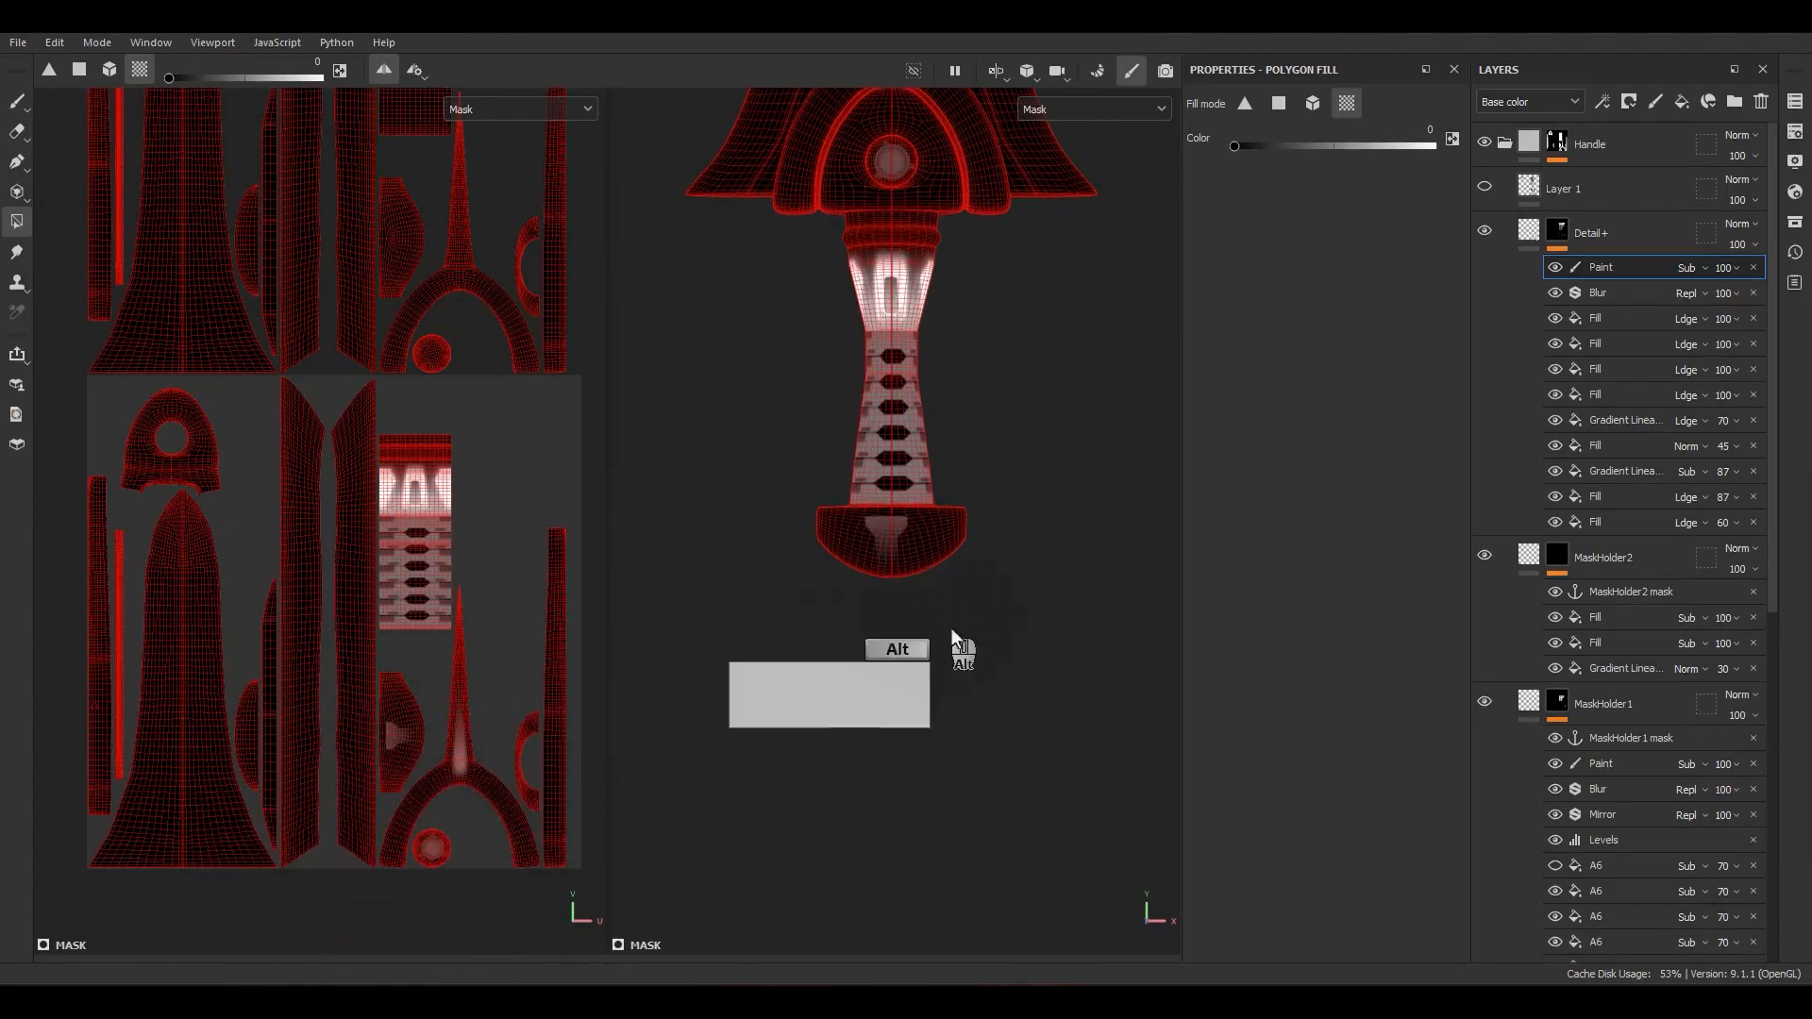
pyautogui.keyDown('alt'); pyautogui.moveTo(935, 609); pyautogui.dragTo(888, 713); pyautogui.keyUp('alt')
pyautogui.scroll(4, 874, 524)
pyautogui.keyDown('alt'); pyautogui.moveTo(878, 544); pyautogui.dragTo(849, 720, button='middle'); pyautogui.keyUp('alt')
pyautogui.keyDown('alt'); pyautogui.moveTo(846, 717); pyautogui.dragTo(812, 627); pyautogui.keyUp('alt')
pyautogui.scroll(5, 903, 708)
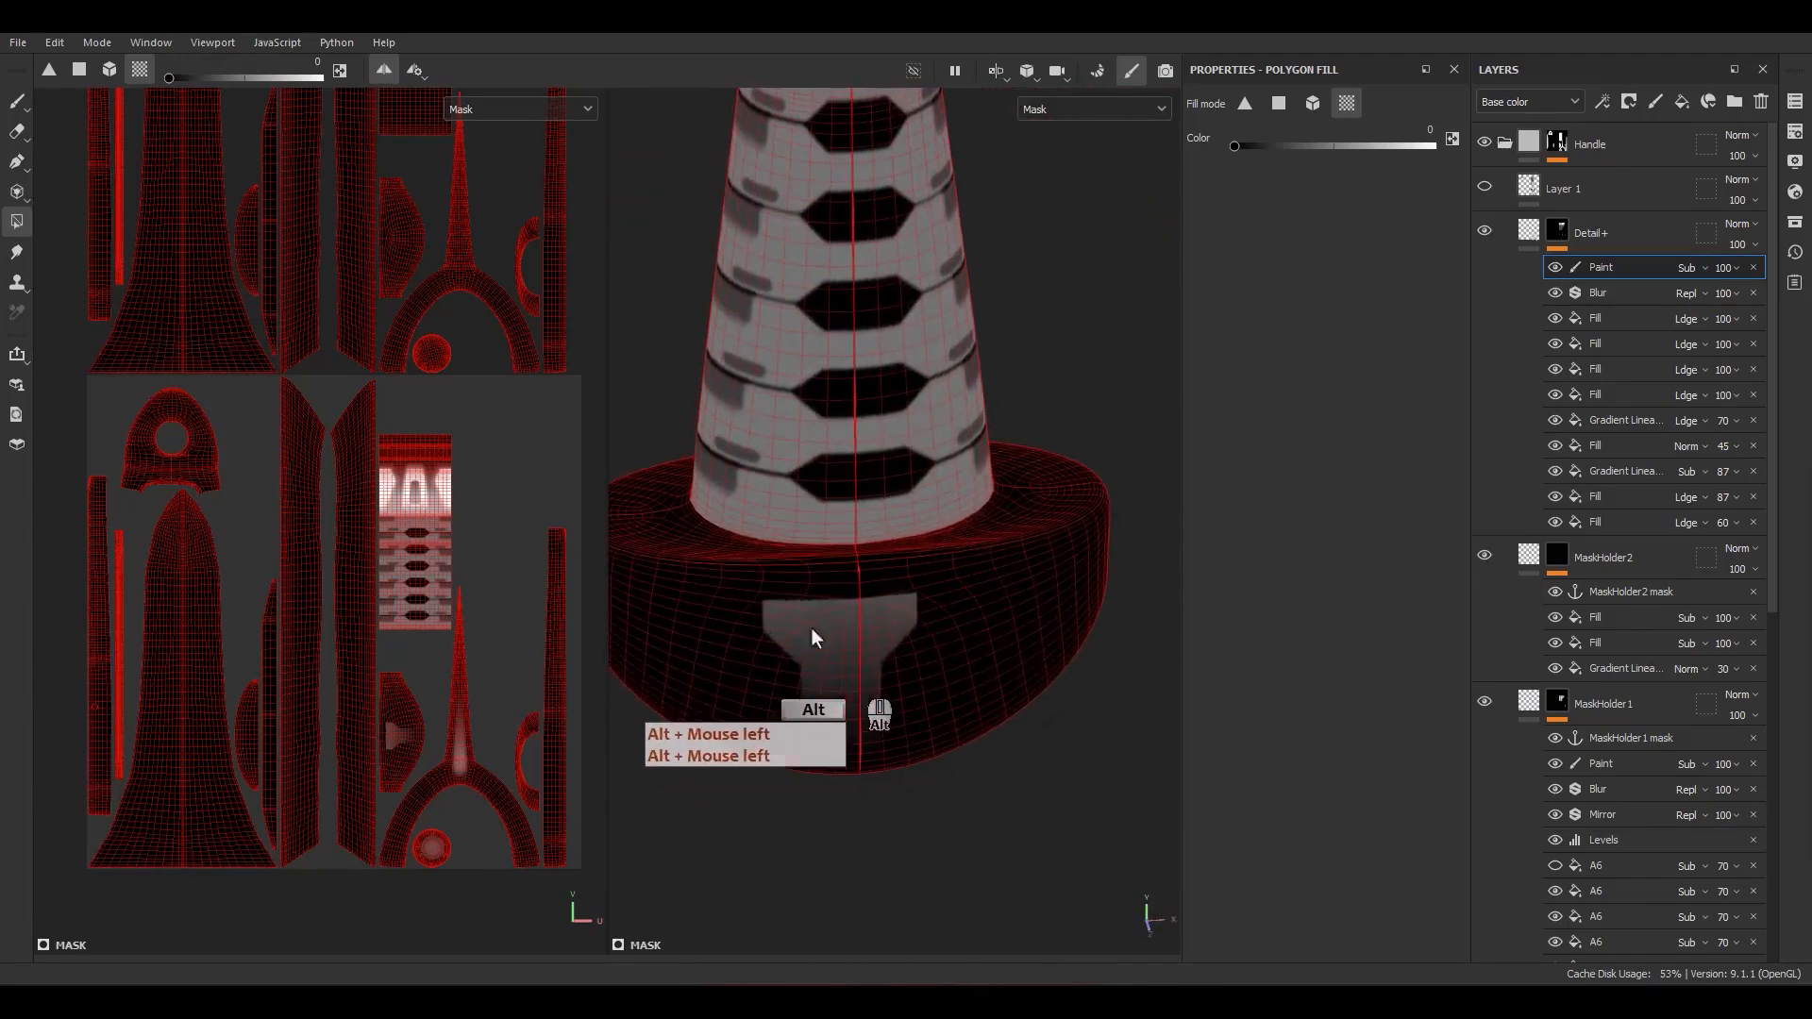
# Step: Move MaskHolder2's linear gradient to a vertical offset of about -0.2195 and hide the two Subtract fills above it
pyautogui.click(1610, 671)
pyautogui.scroll(5, 479, 716)
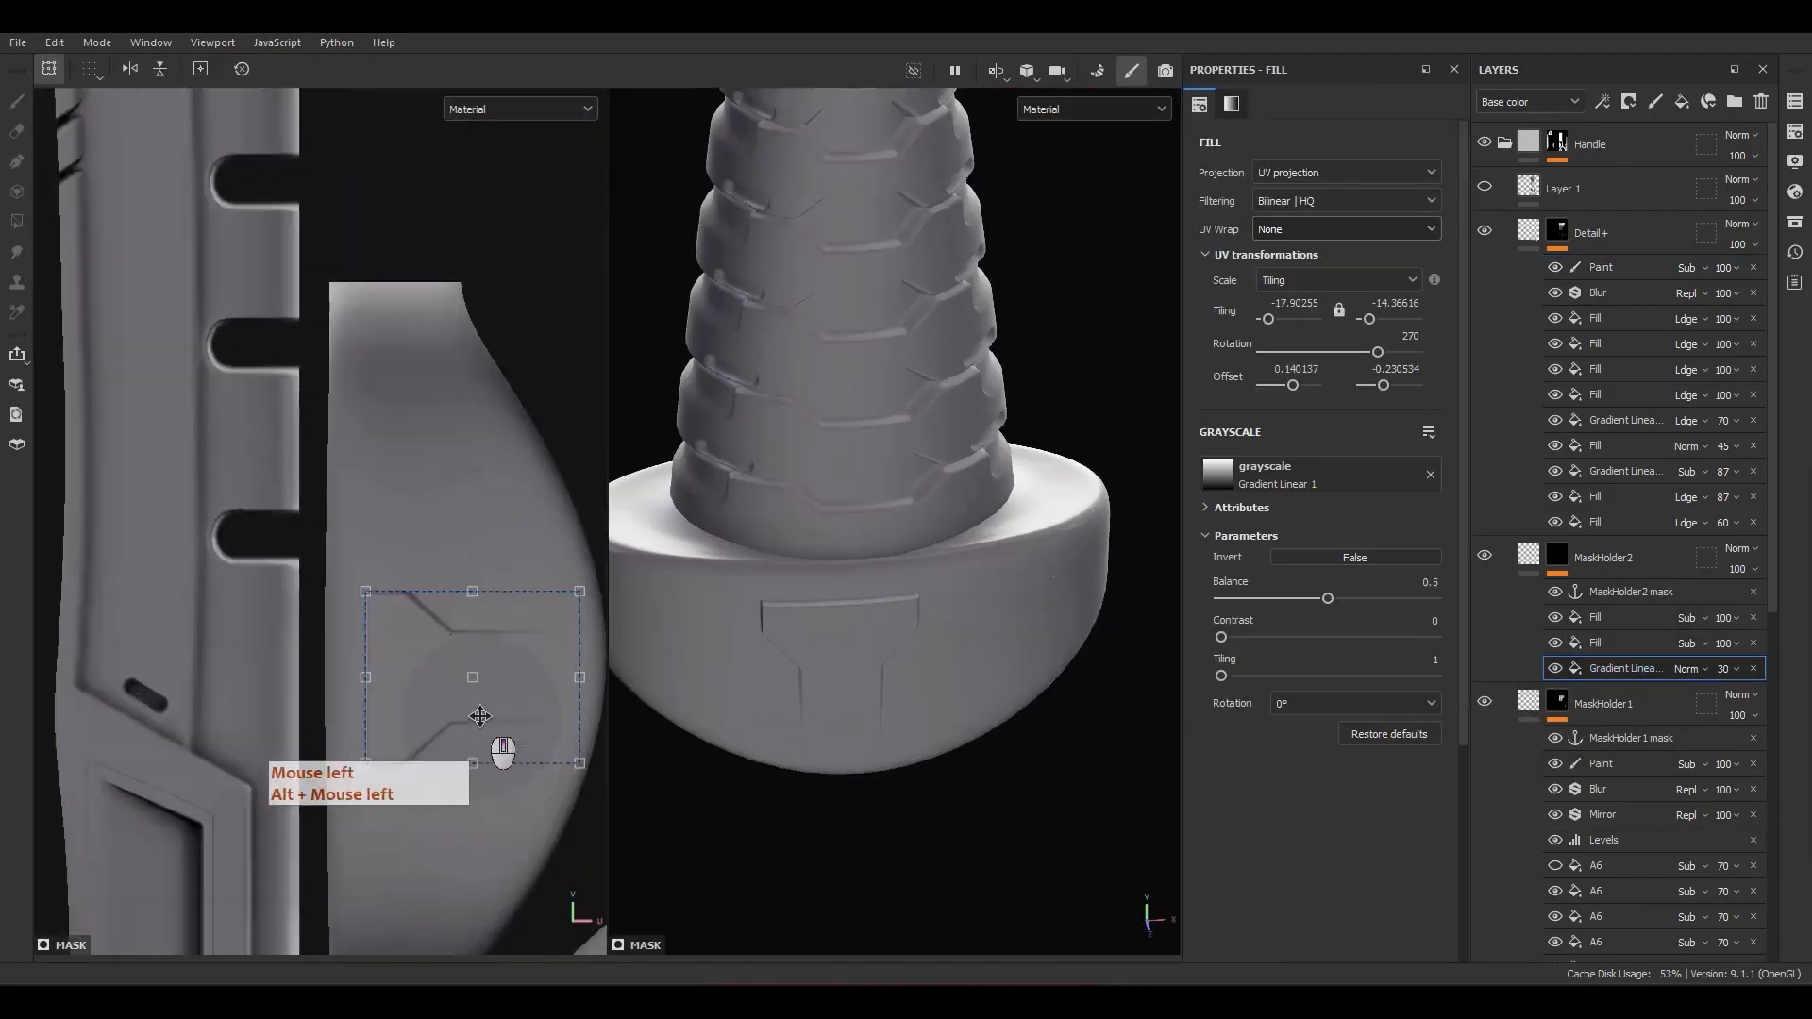
pyautogui.scroll(4, 481, 726)
pyautogui.keyDown('alt'); pyautogui.click(1553, 562); pyautogui.keyUp('alt')
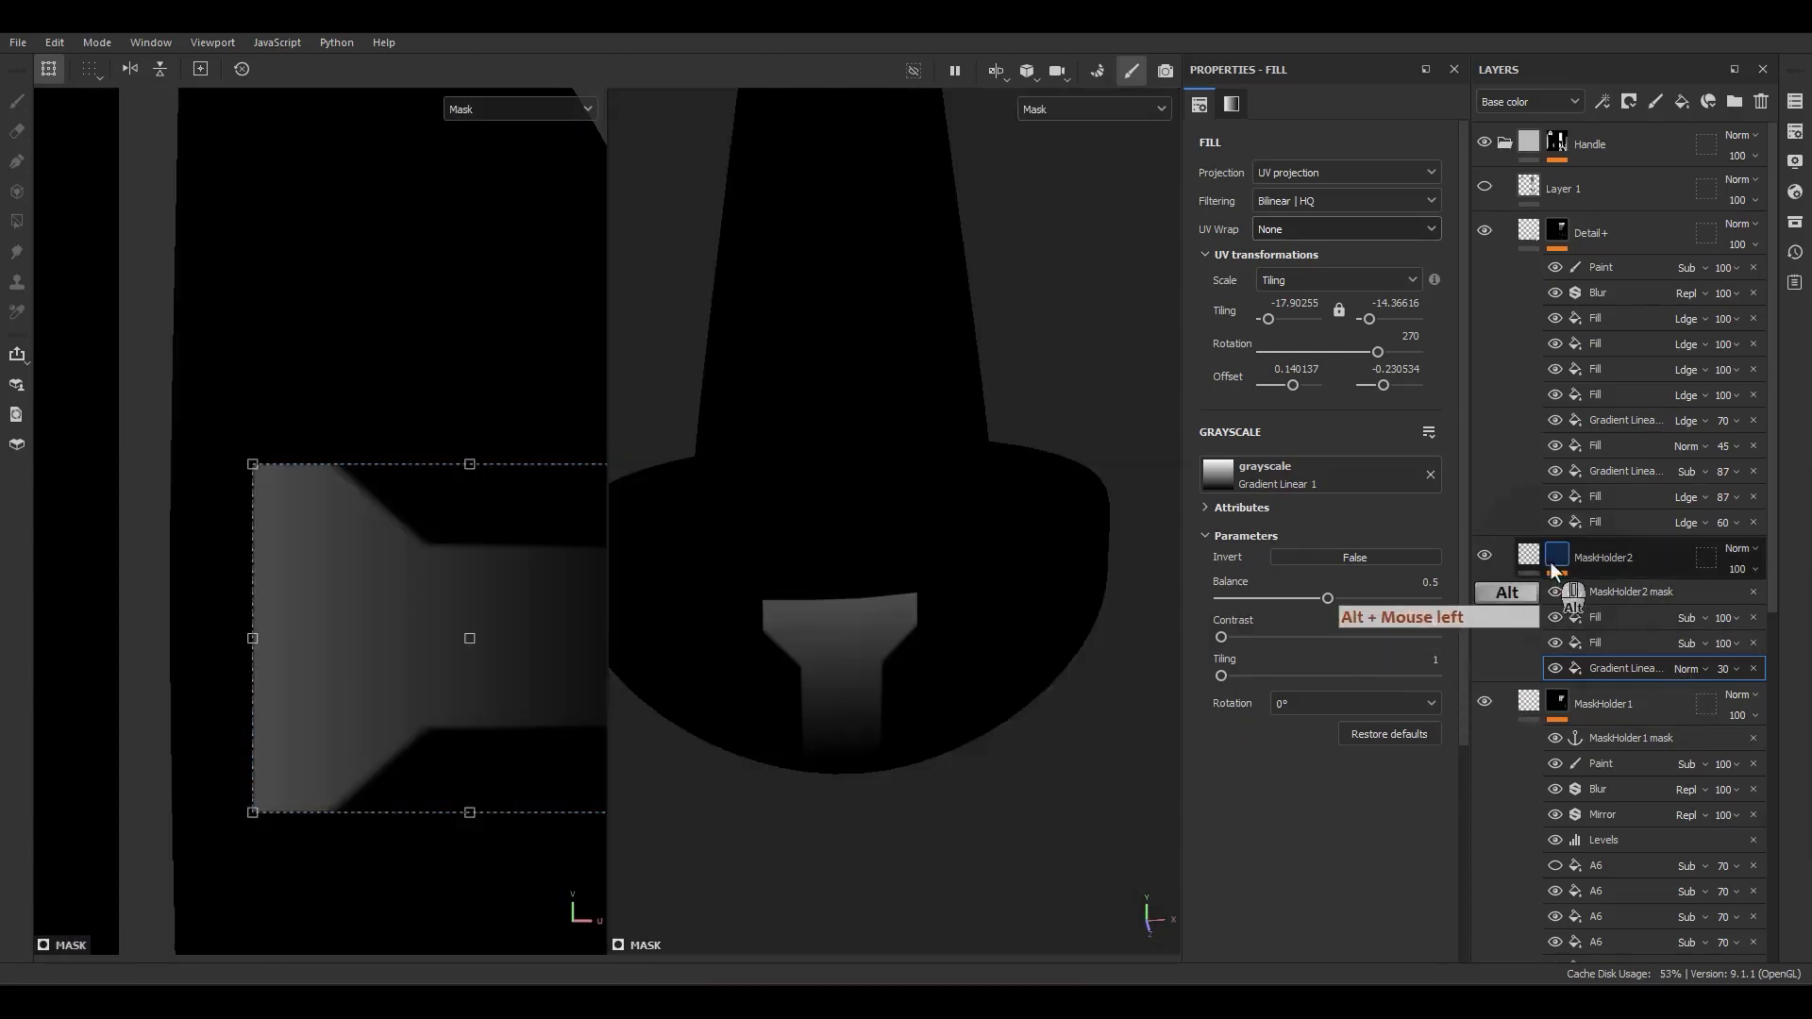
pyautogui.keyDown('shift'); pyautogui.moveTo(519, 625); pyautogui.dragTo(519, 581); pyautogui.keyUp('shift')
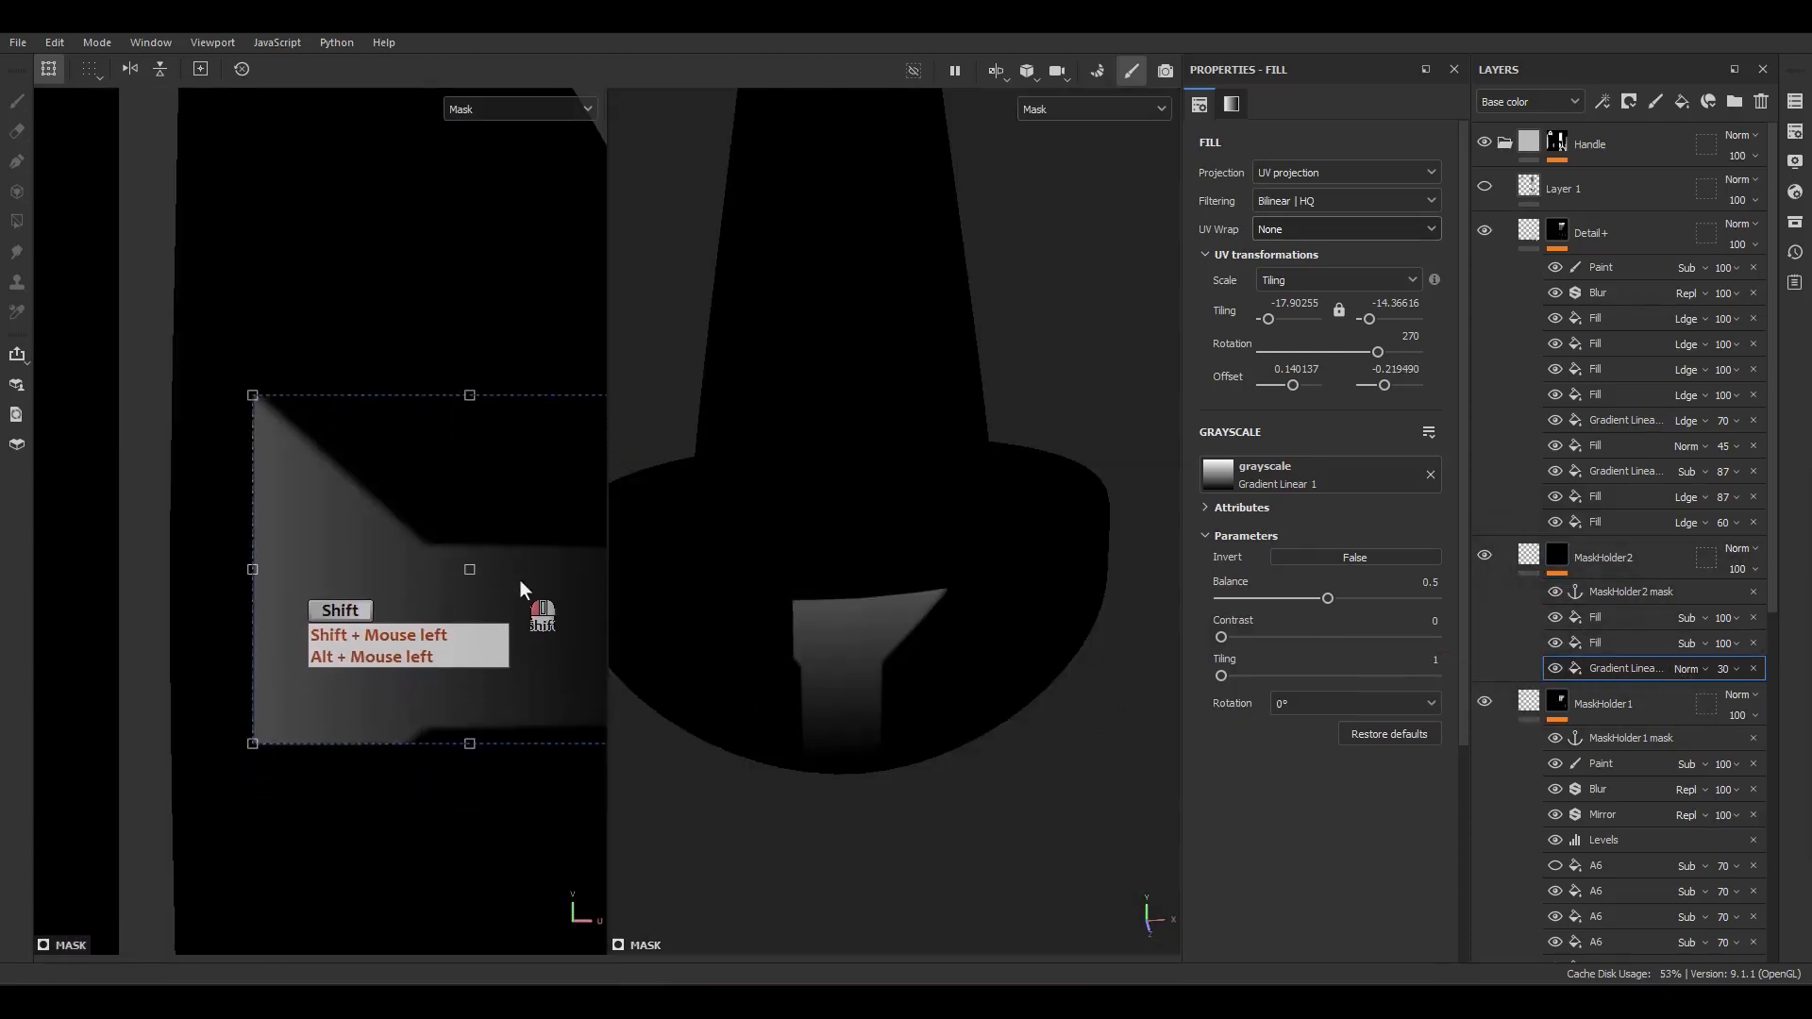
pyautogui.click(1554, 618)
pyautogui.click(1554, 642)
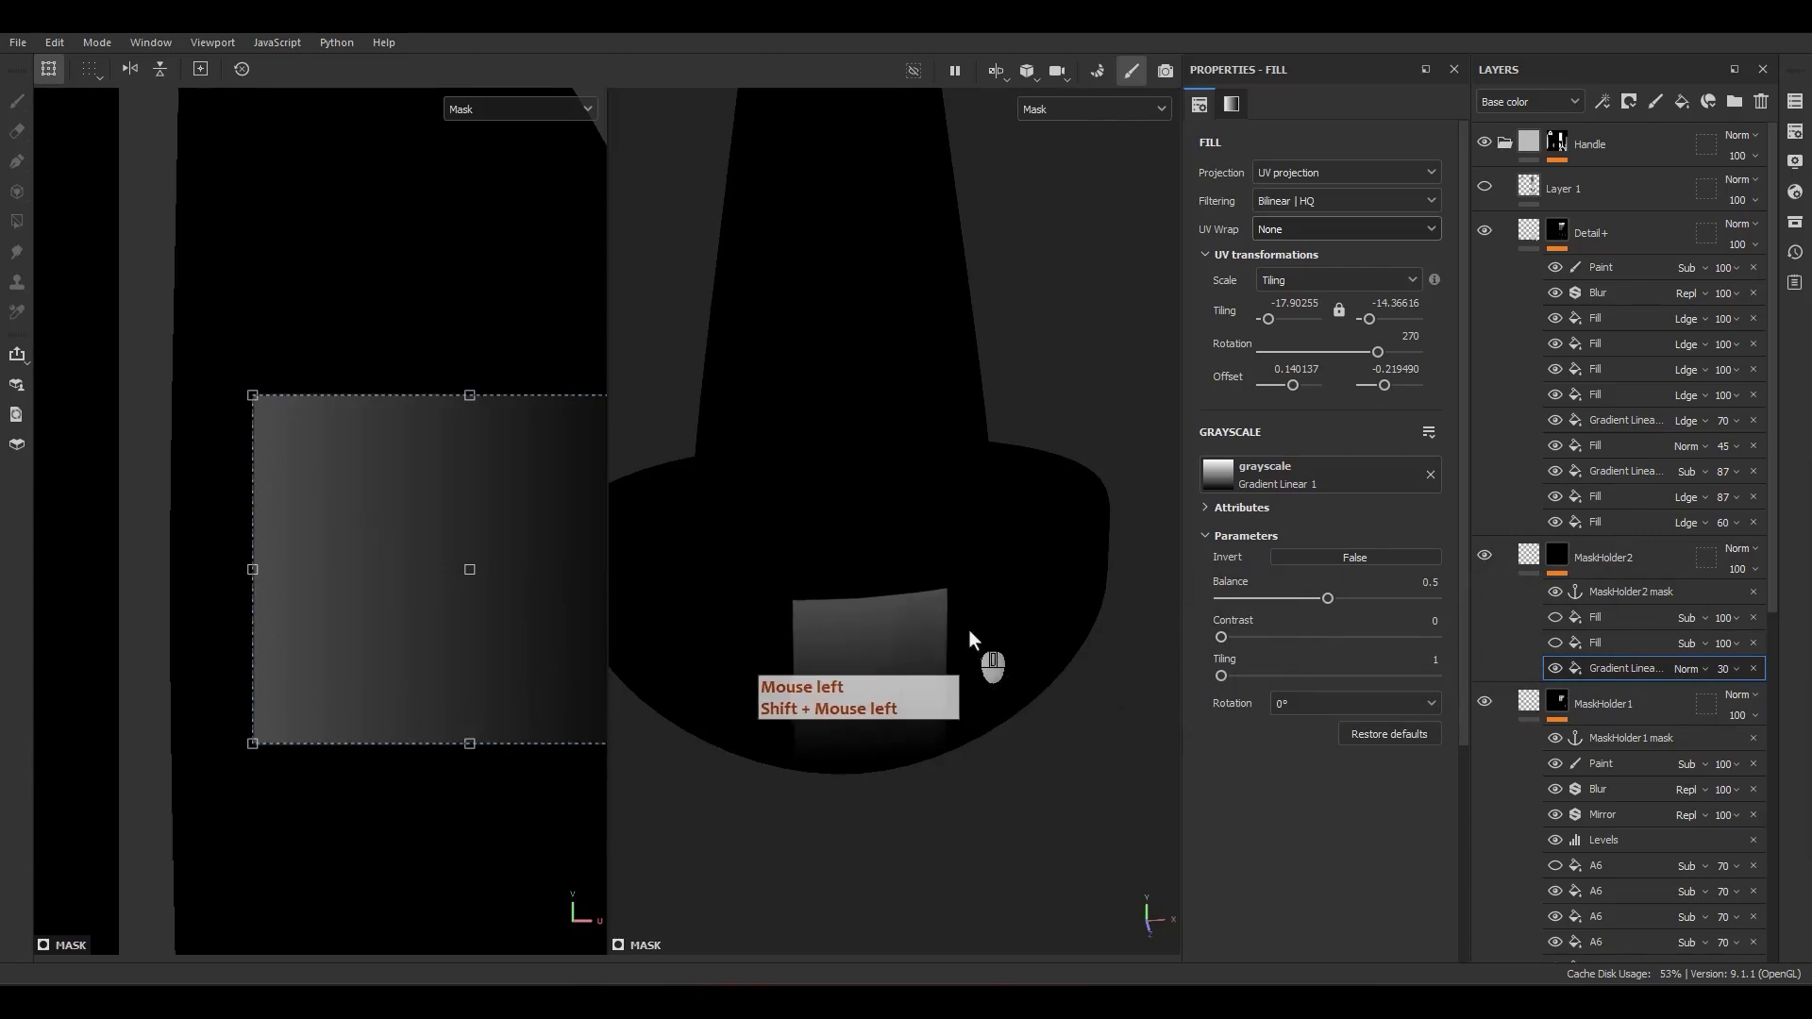
# Step: Display the material and add a paint effect directly above the gradient in MaskHolder2's mask
pyautogui.press('m')
pyautogui.scroll(-2, 1385, 534)
pyautogui.scroll(-3, 1606, 685)
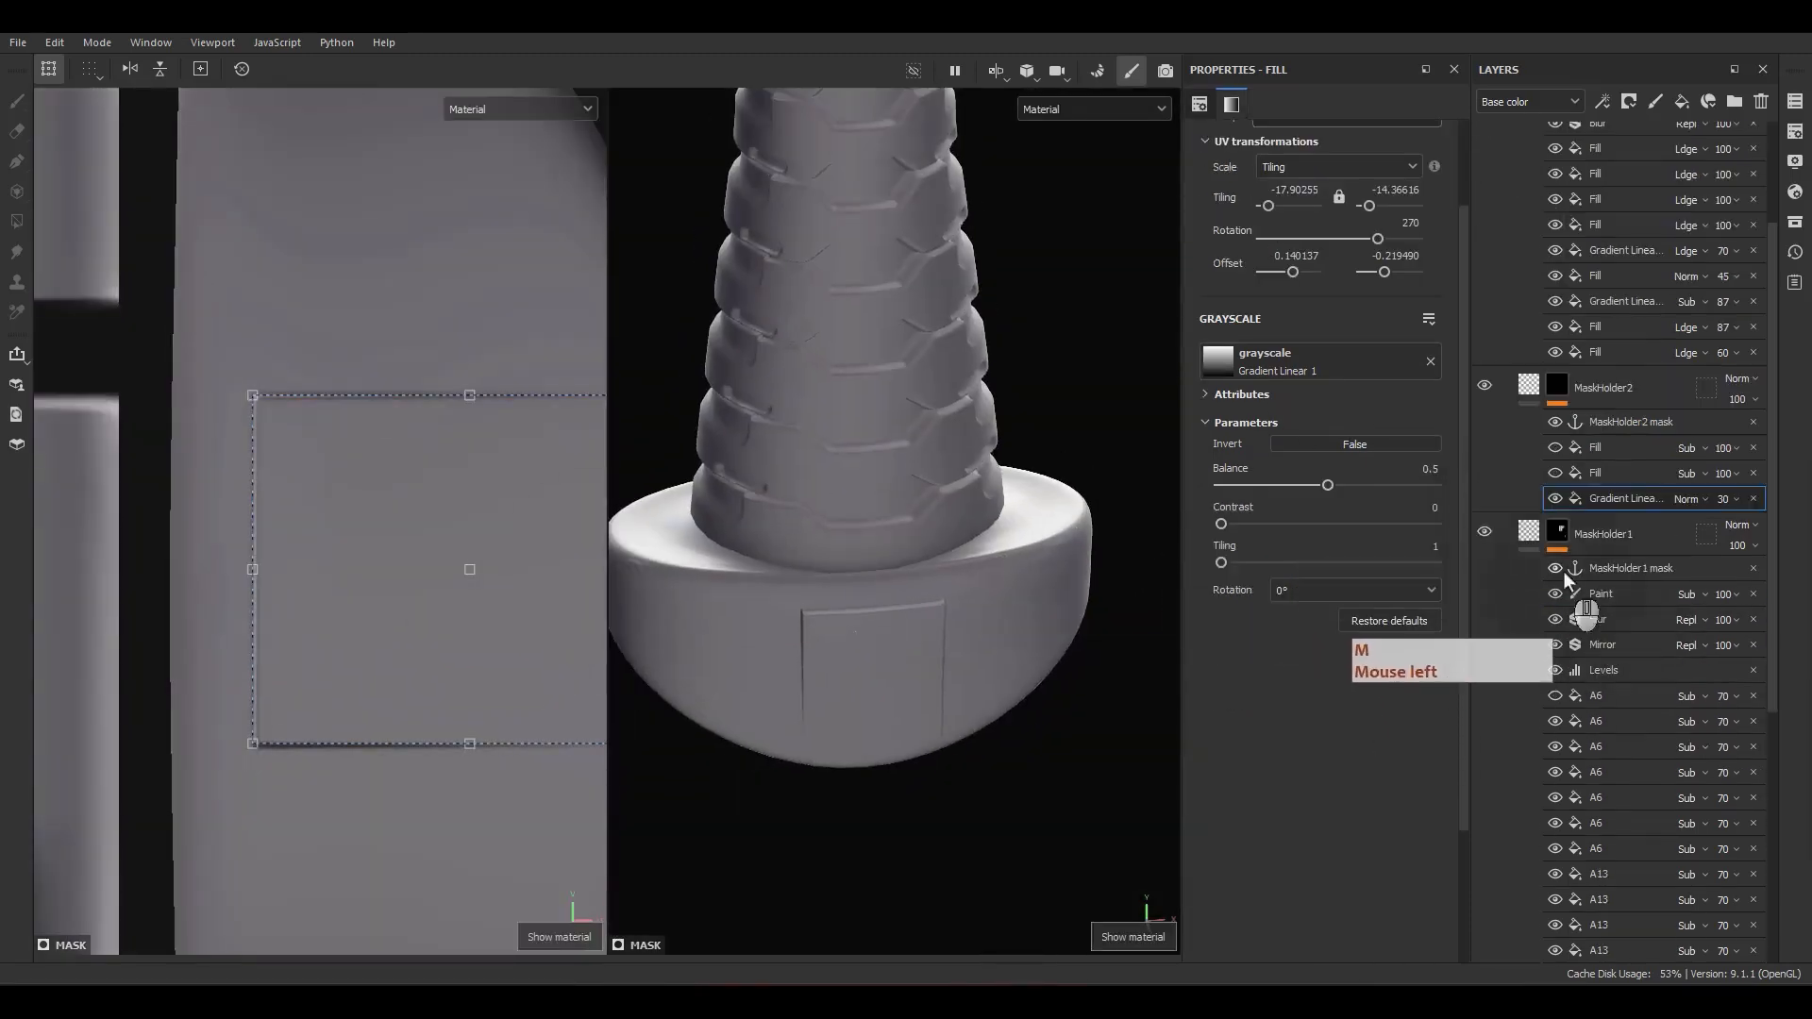
pyautogui.rightClick(1608, 503)
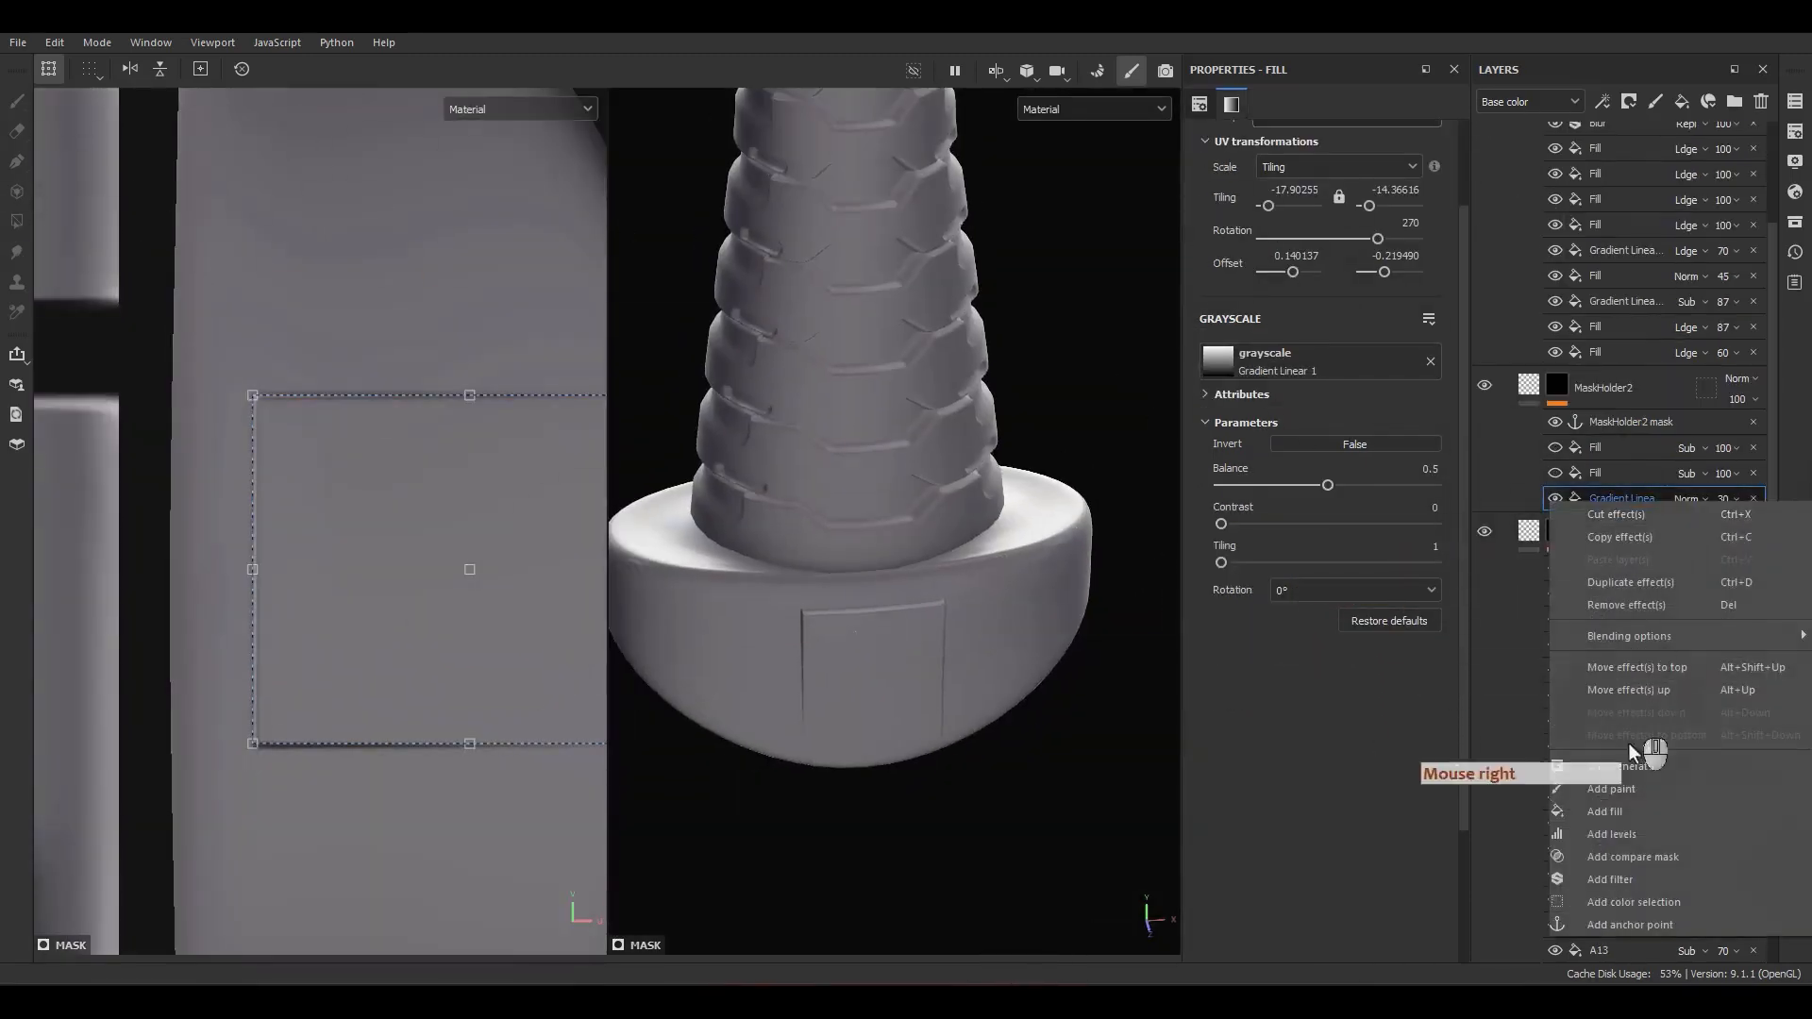
pyautogui.click(1612, 793)
pyautogui.scroll(-5, 413, 559)
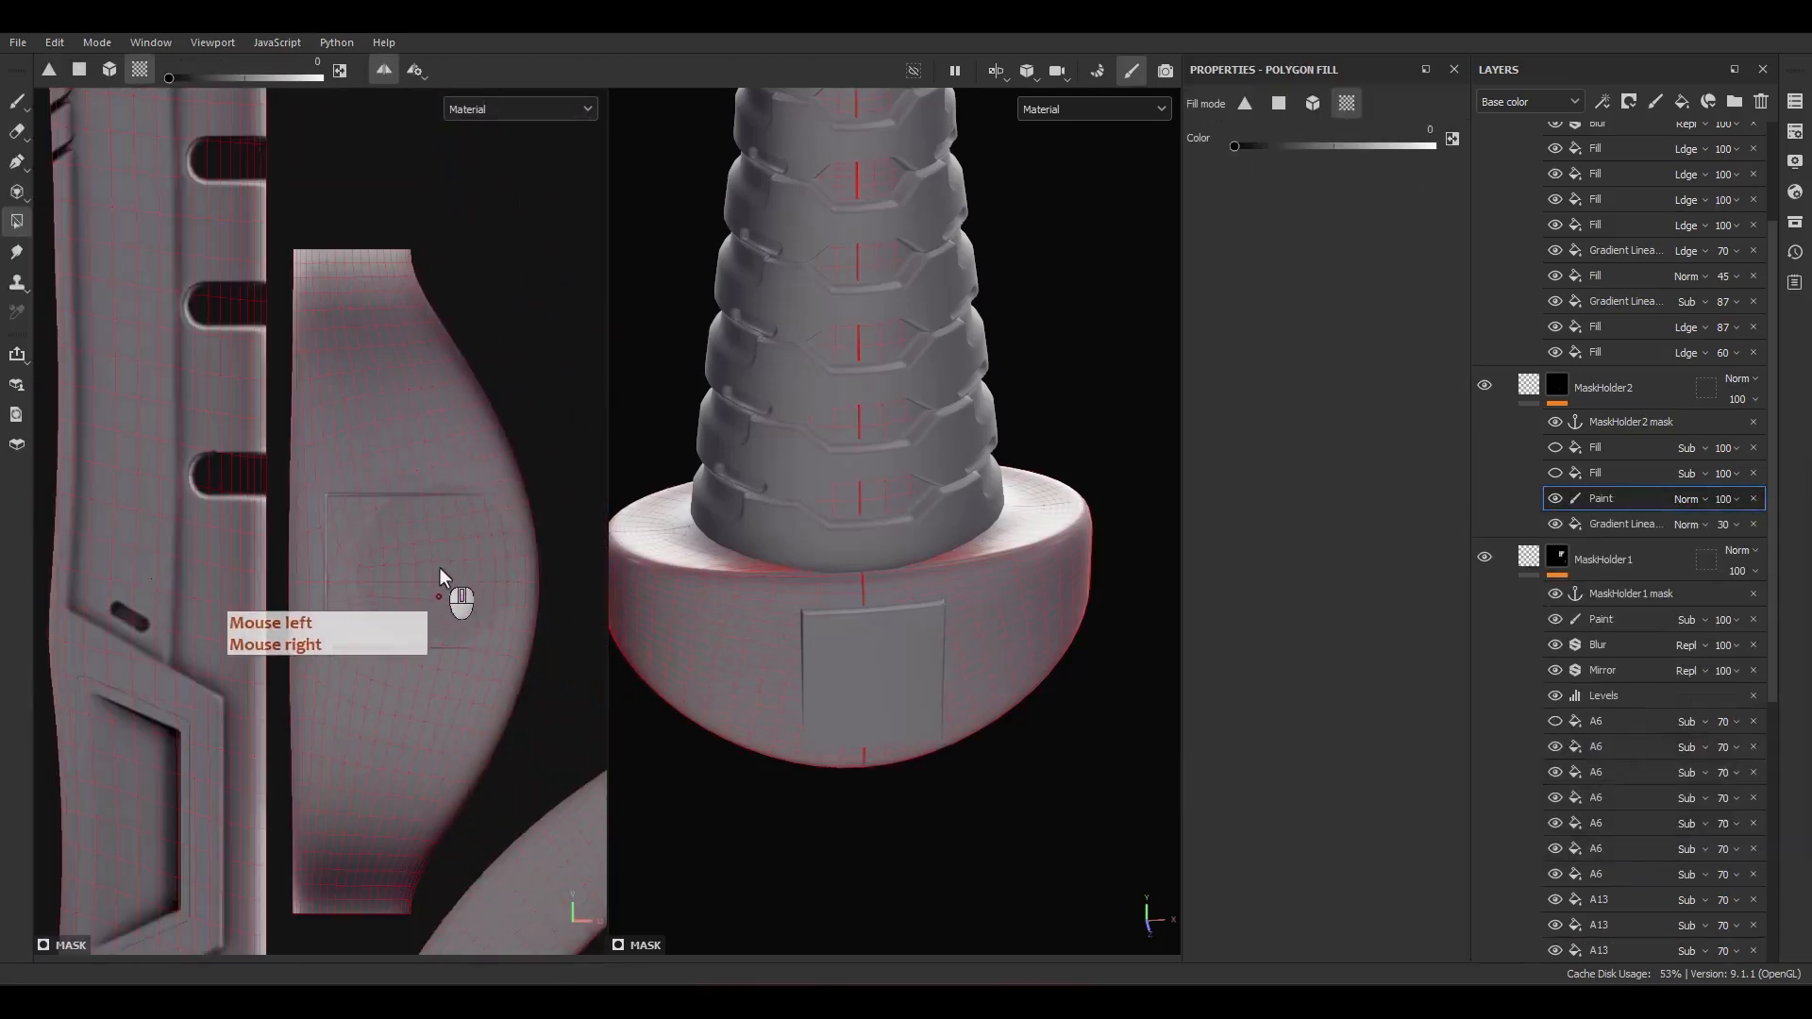
# Step: Paint a straight white guide line along the pommel's vertical centre with a 0.86 brush, from its lower tip to the upper edge
pyautogui.keyDown('alt'); pyautogui.moveTo(487, 559); pyautogui.dragTo(464, 560); pyautogui.keyUp('alt')
pyautogui.keyDown('alt'); pyautogui.moveTo(942, 568); pyautogui.dragTo(864, 440); pyautogui.keyUp('alt')
pyautogui.scroll(-1, 343, 631)
pyautogui.scroll(4, 901, 694)
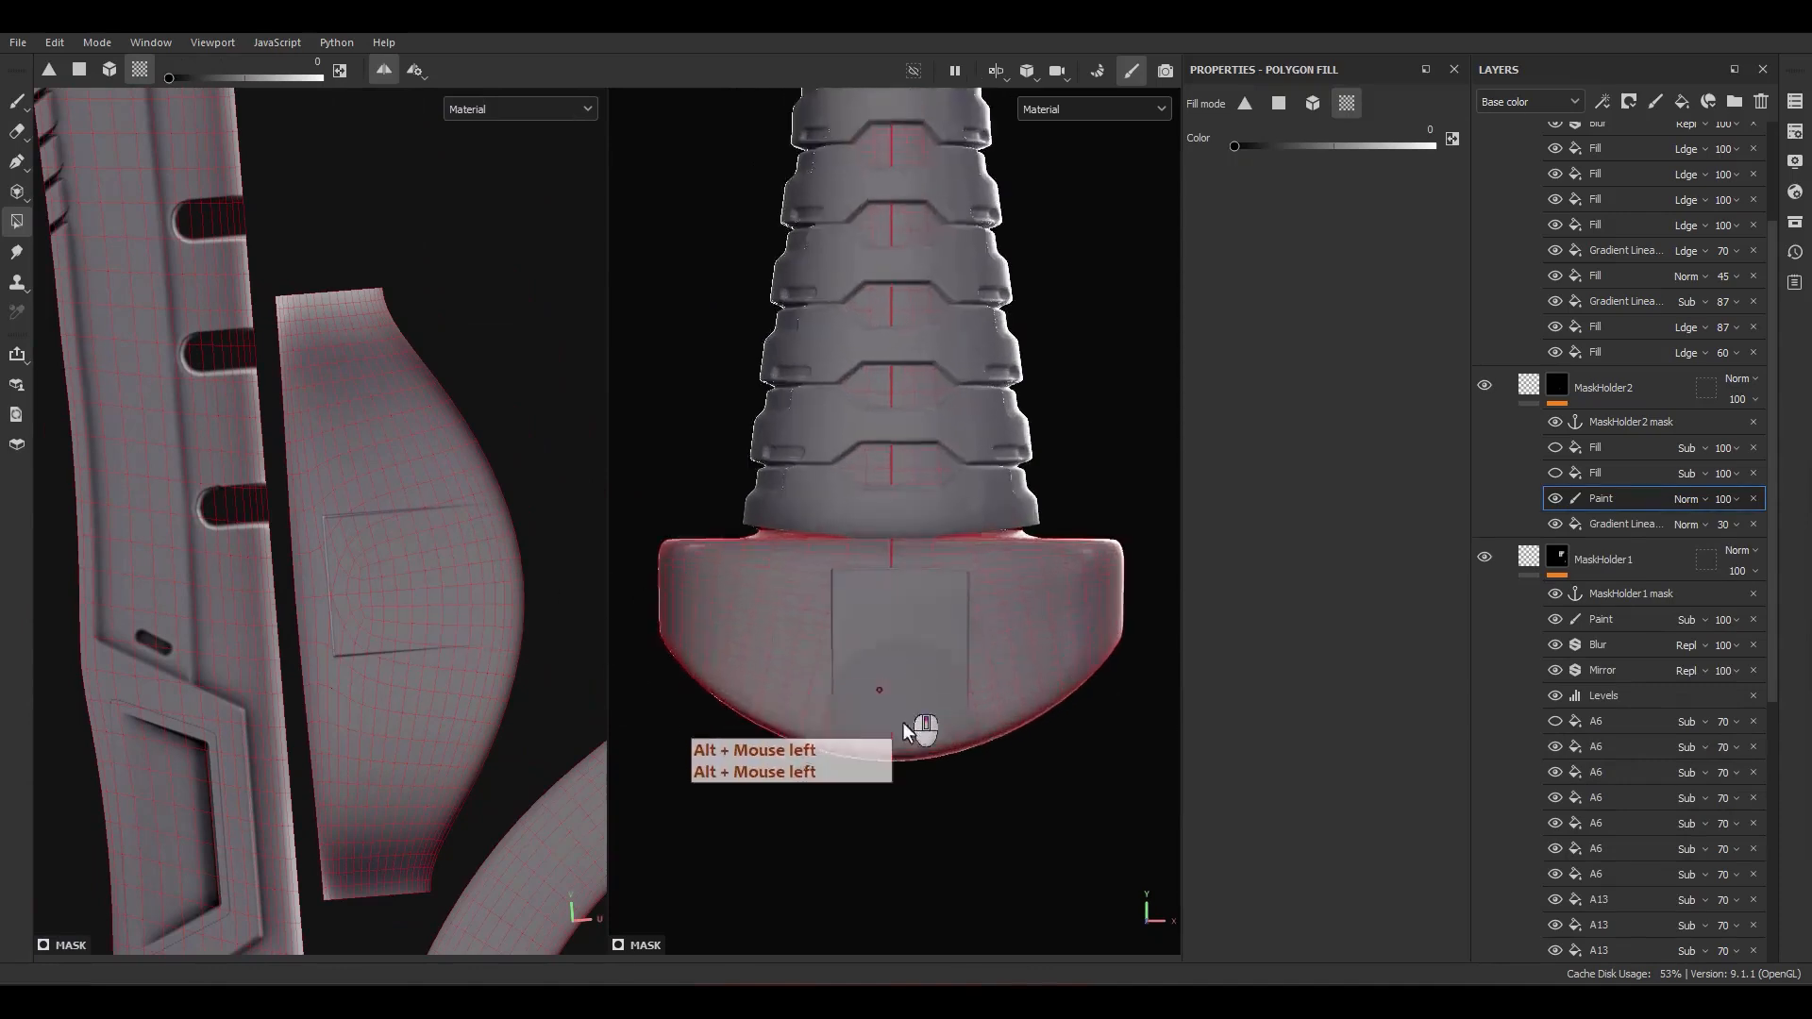
pyautogui.scroll(2, 904, 746)
pyautogui.press('1')
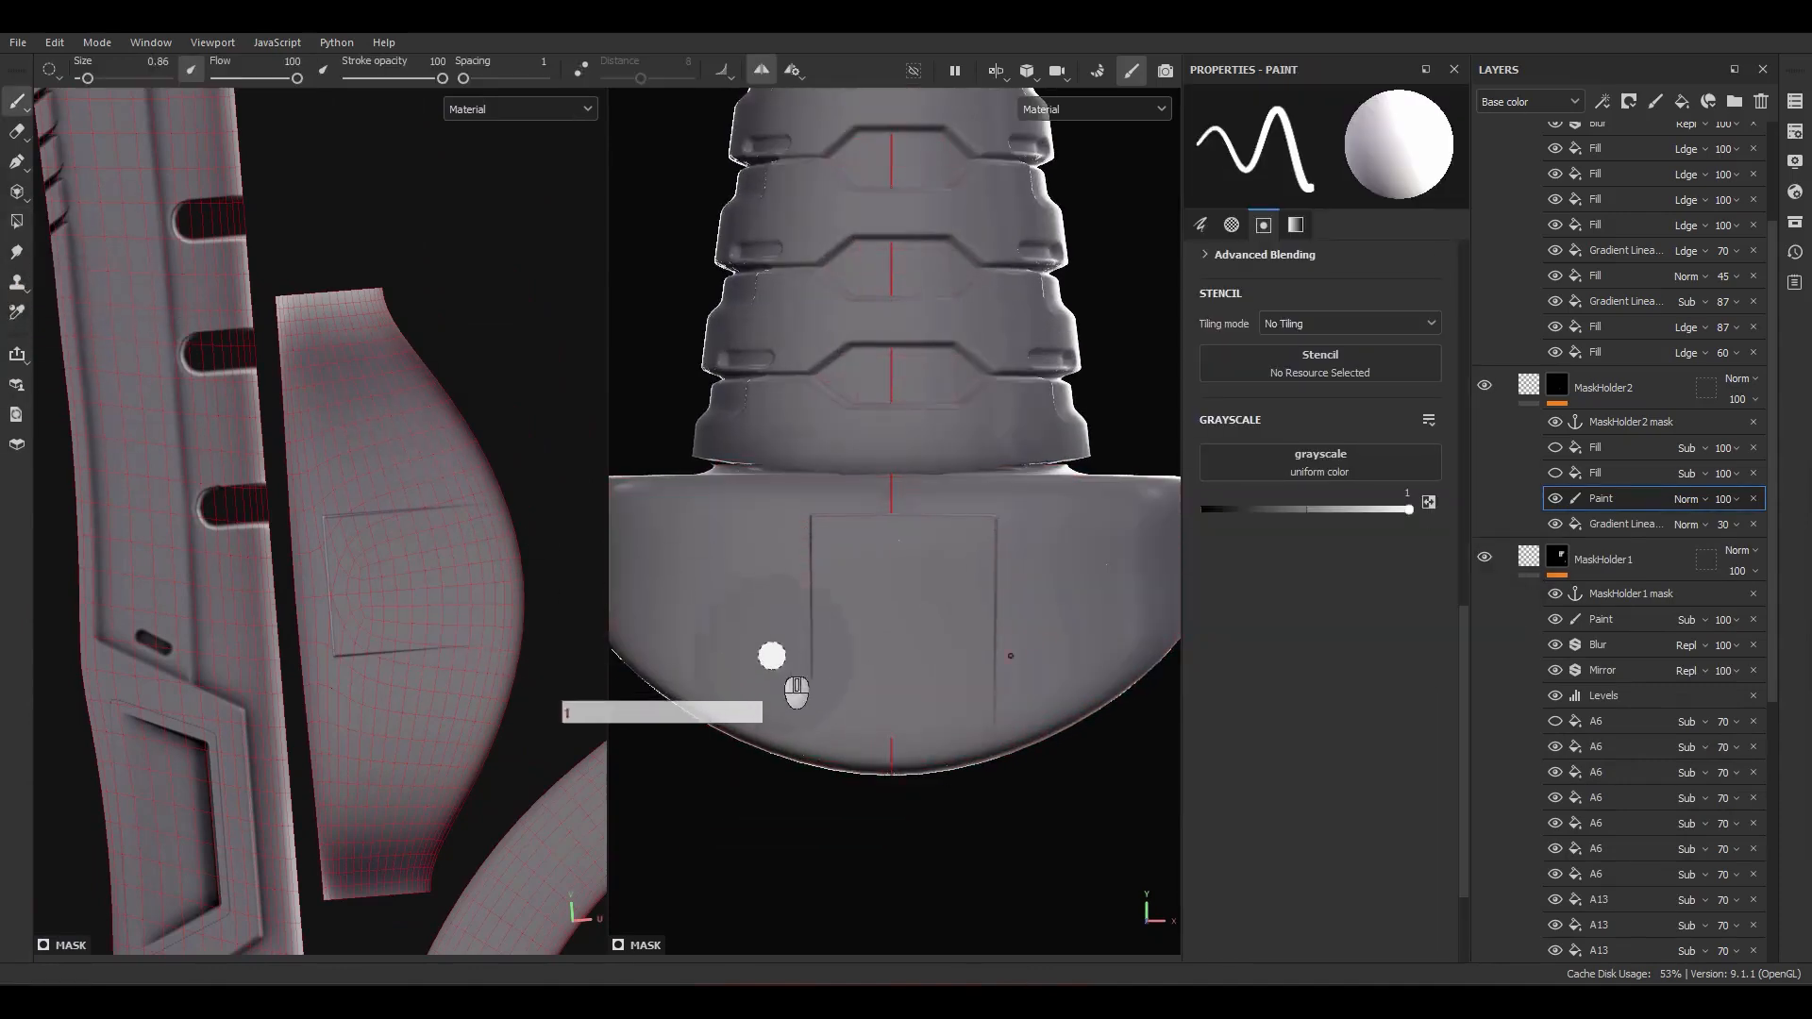
pyautogui.click(889, 759)
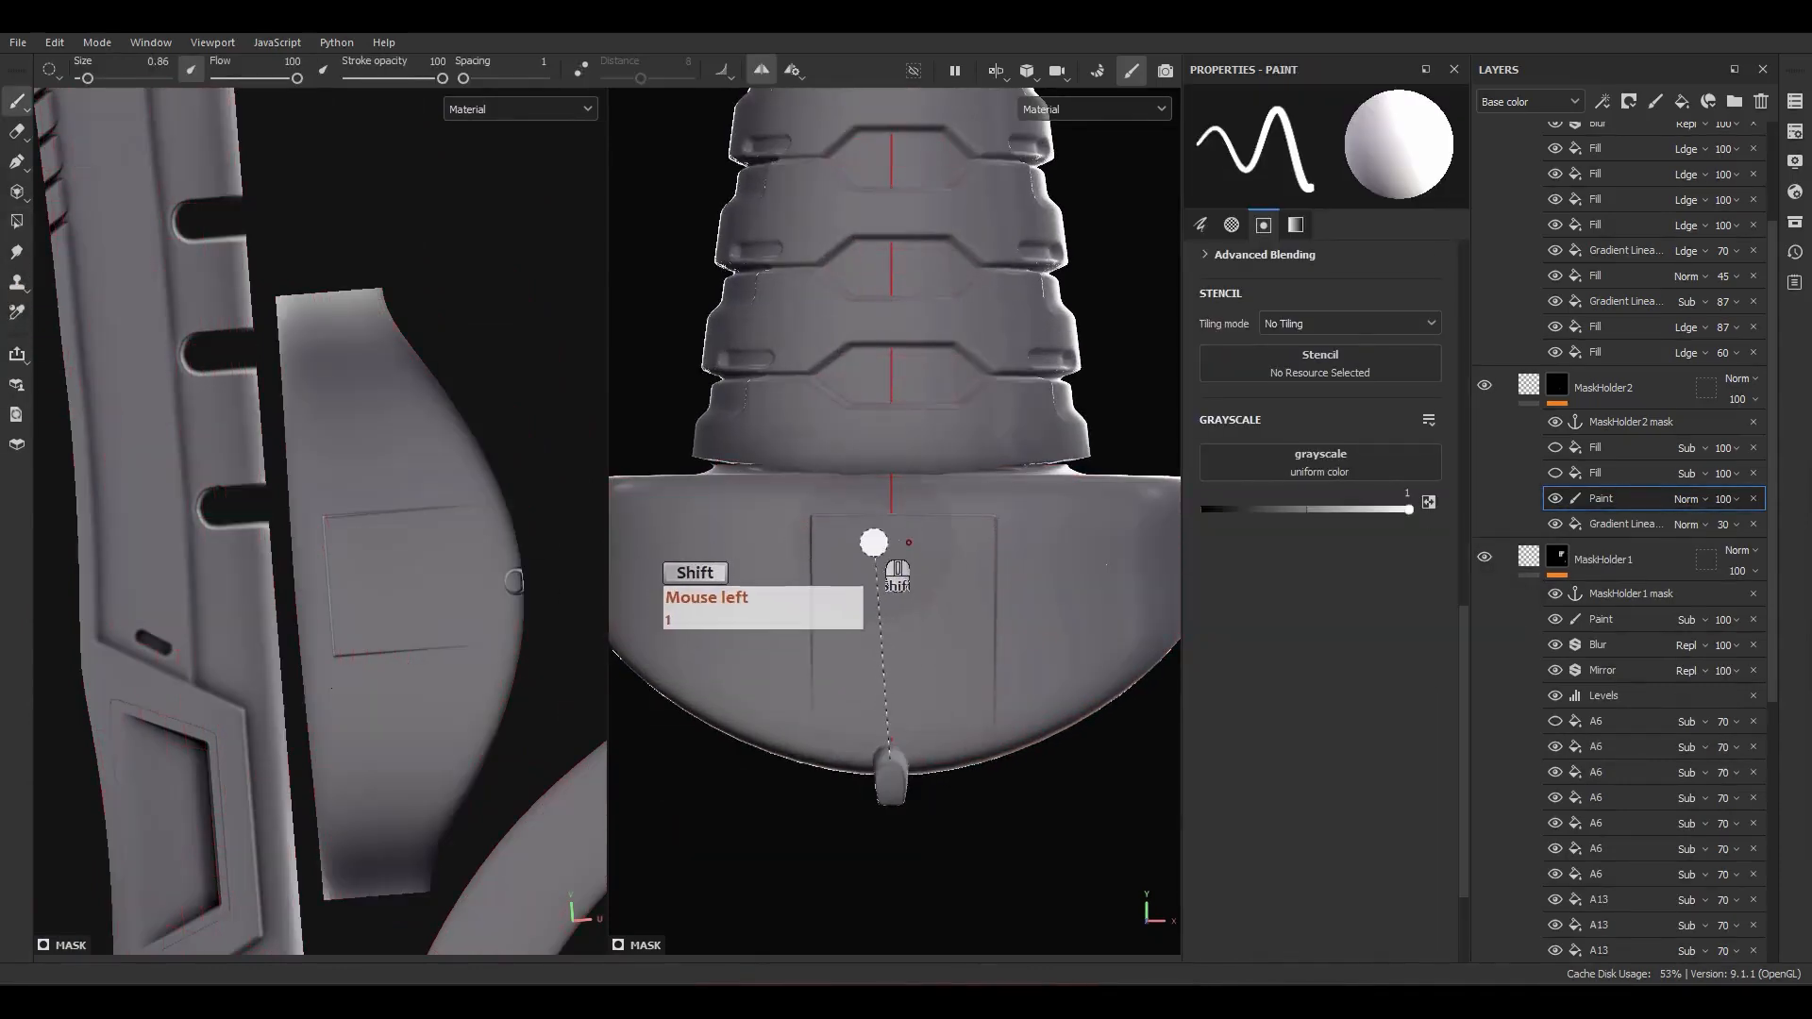
pyautogui.keyDown('ctrl'); pyautogui.keyDown('shift'); pyautogui.click(892, 502); pyautogui.keyUp('shift'); pyautogui.keyUp('ctrl')
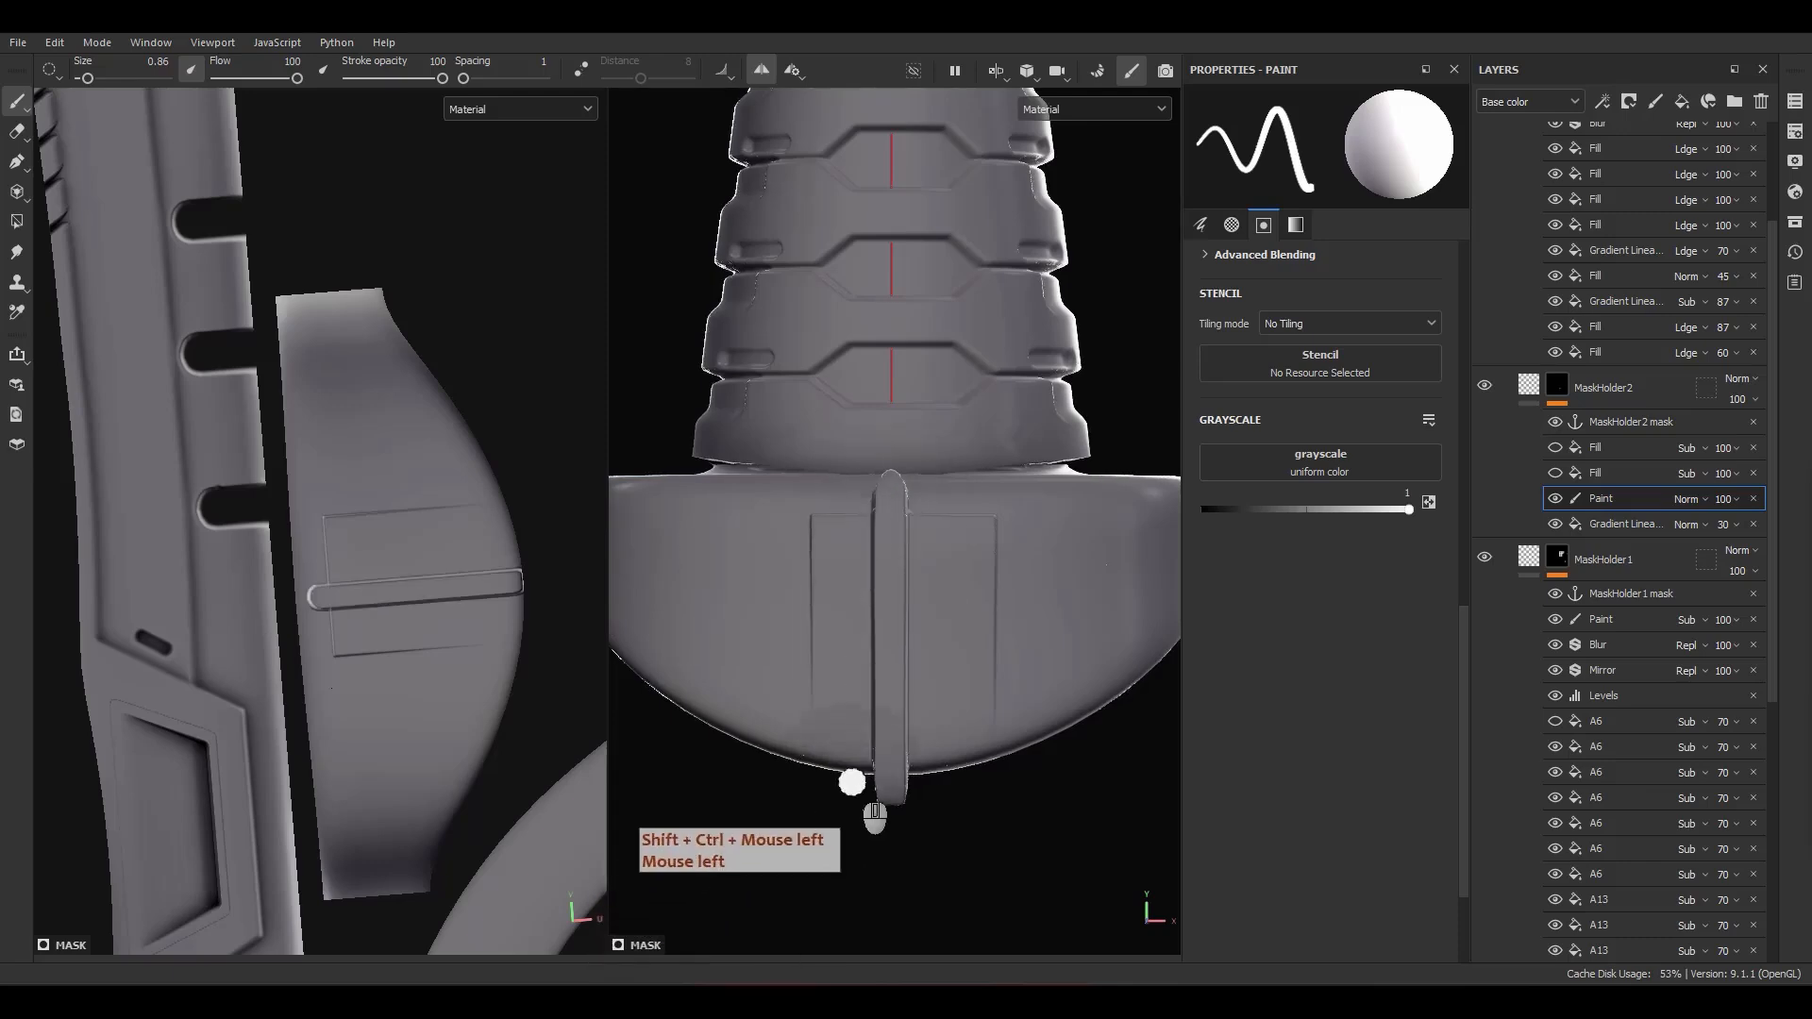
pyautogui.moveTo(853, 785)
pyautogui.keyDown('alt'); pyautogui.mouseDown()
pyautogui.moveTo(902, 746)
pyautogui.moveTo(1105, 731)
pyautogui.moveTo(900, 711)
pyautogui.mouseUp(); pyautogui.keyUp('alt')
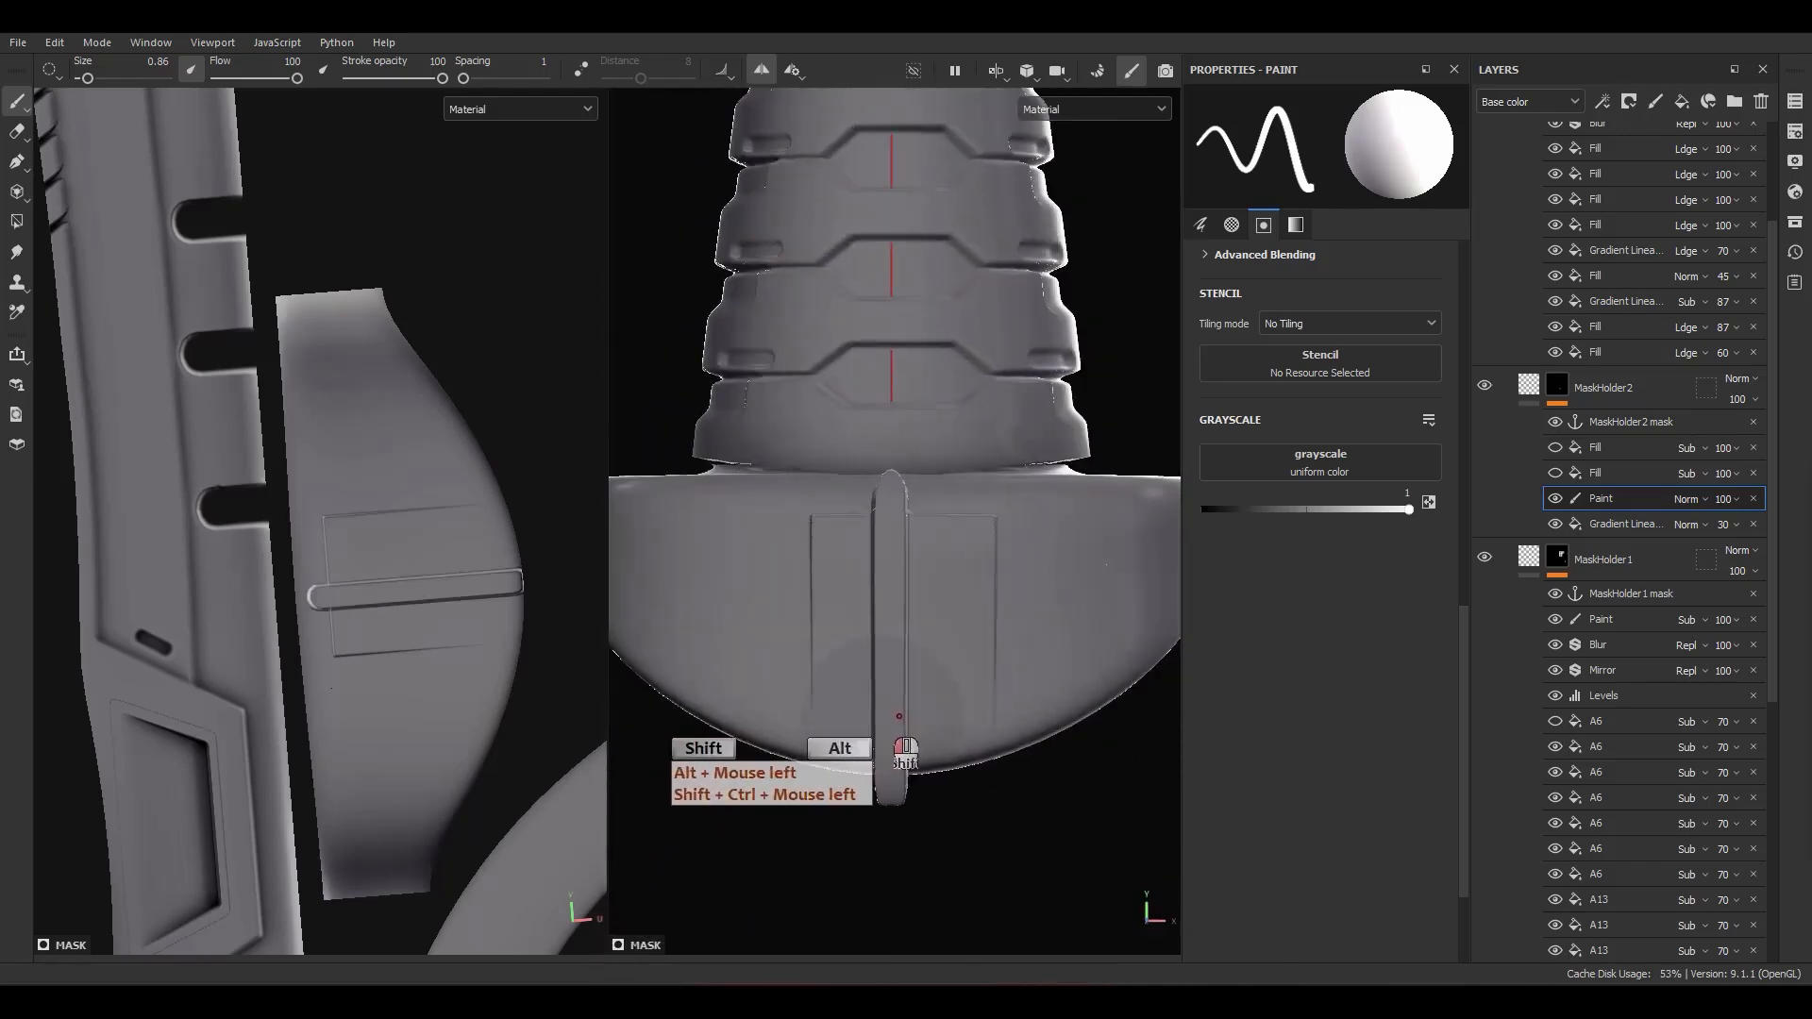
# Step: Display MaskHolder2's mask and centre the linear gradient on the painted guide, at a vertical offset of about -0.2236
pyautogui.click(1613, 524)
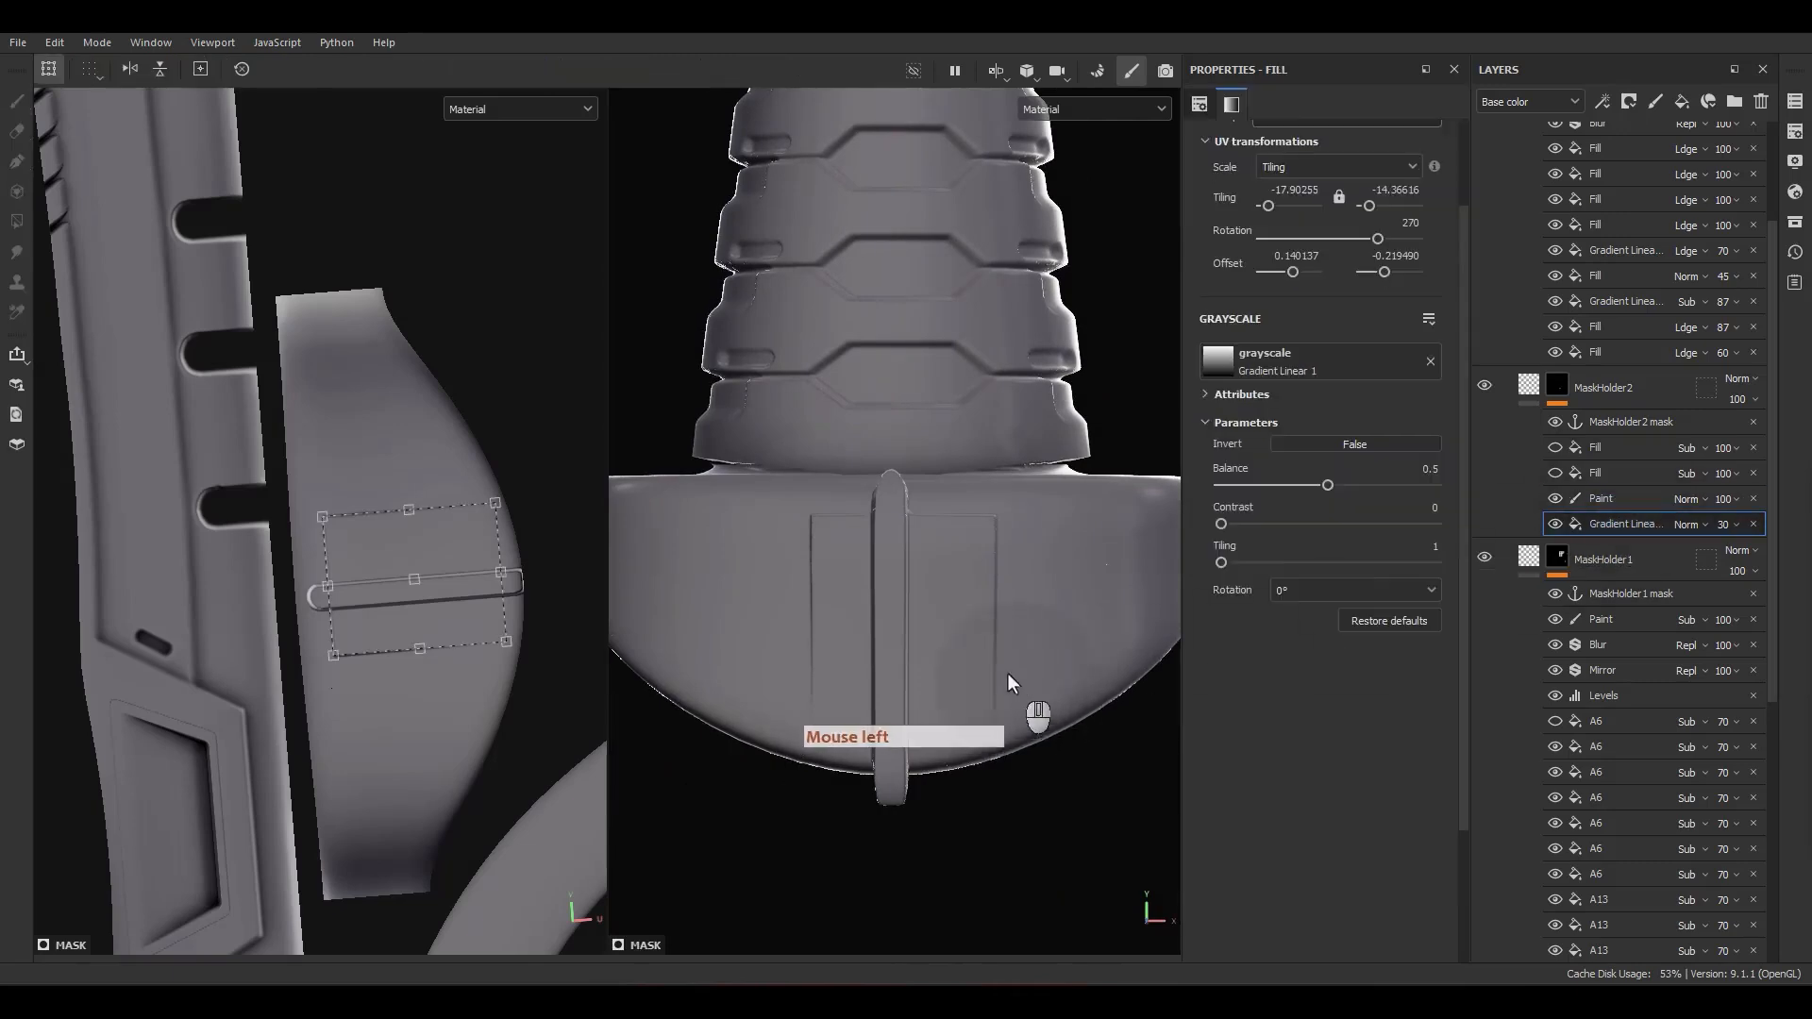
pyautogui.keyDown('alt'); pyautogui.click(1557, 385); pyautogui.keyUp('alt')
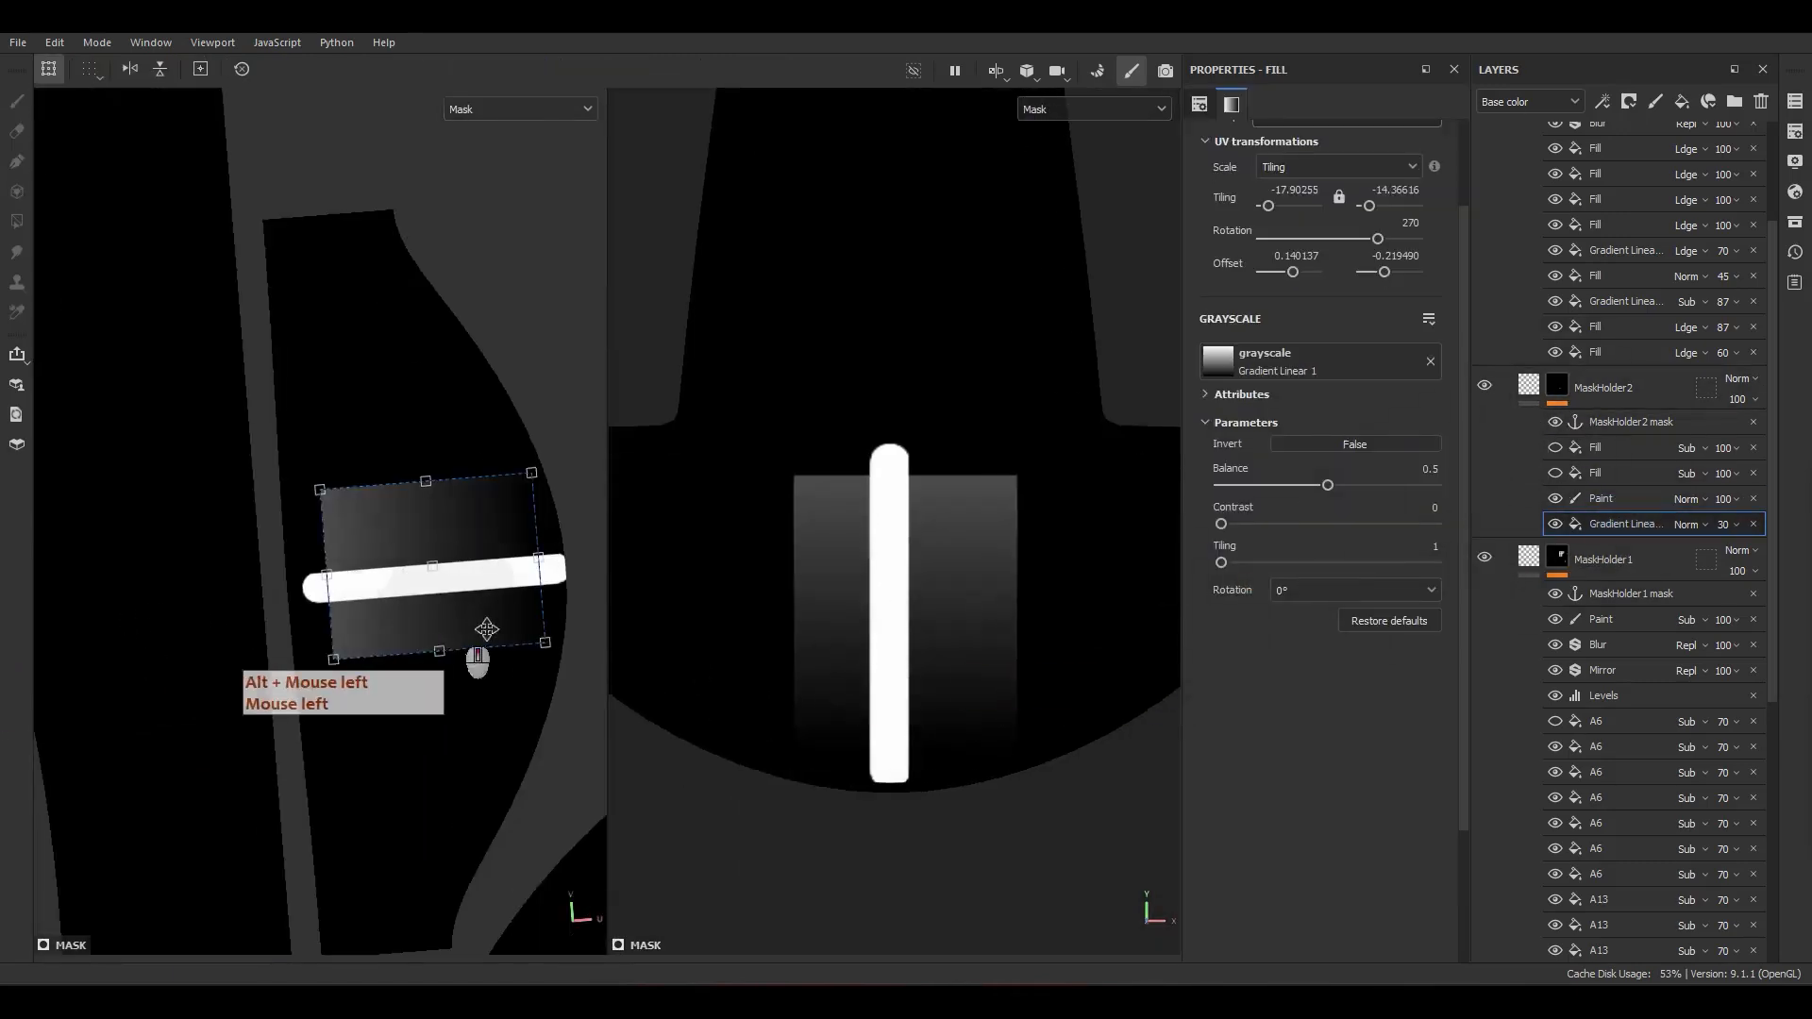
pyautogui.scroll(-5, 486, 630)
pyautogui.press('f')
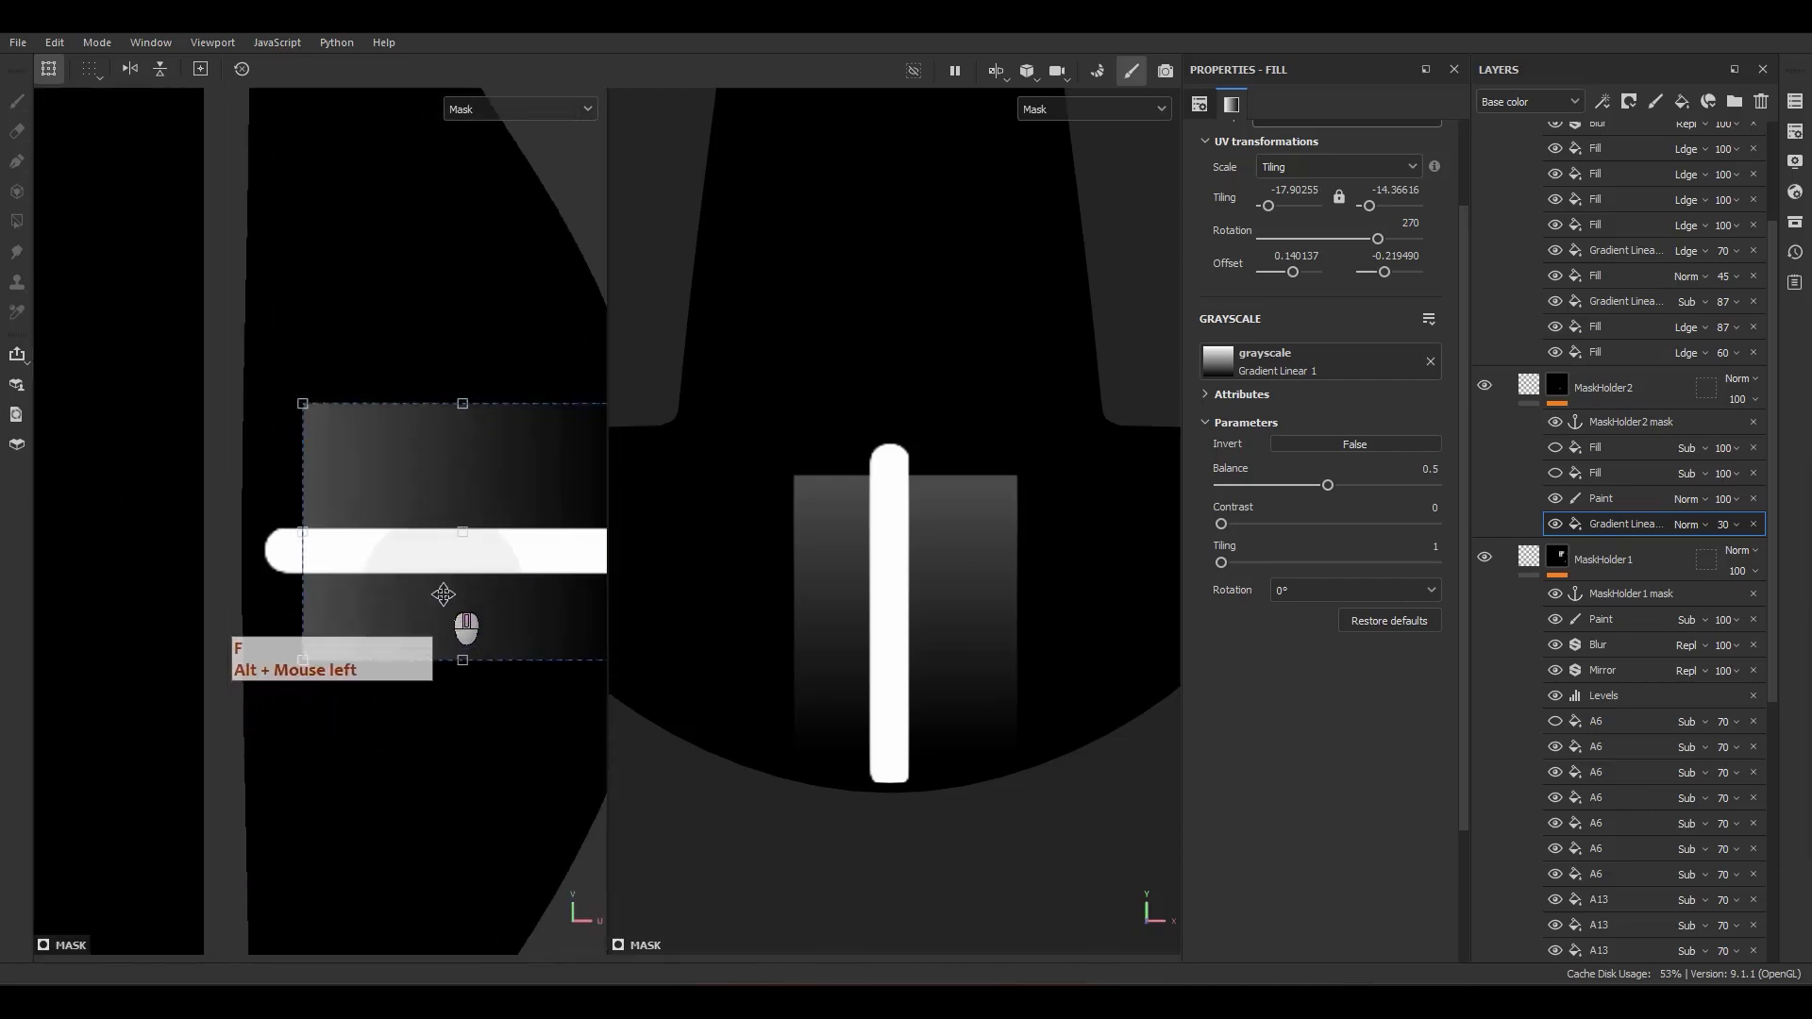
pyautogui.keyDown('shift'); pyautogui.moveTo(444, 595); pyautogui.dragTo(447, 639); pyautogui.keyUp('shift')
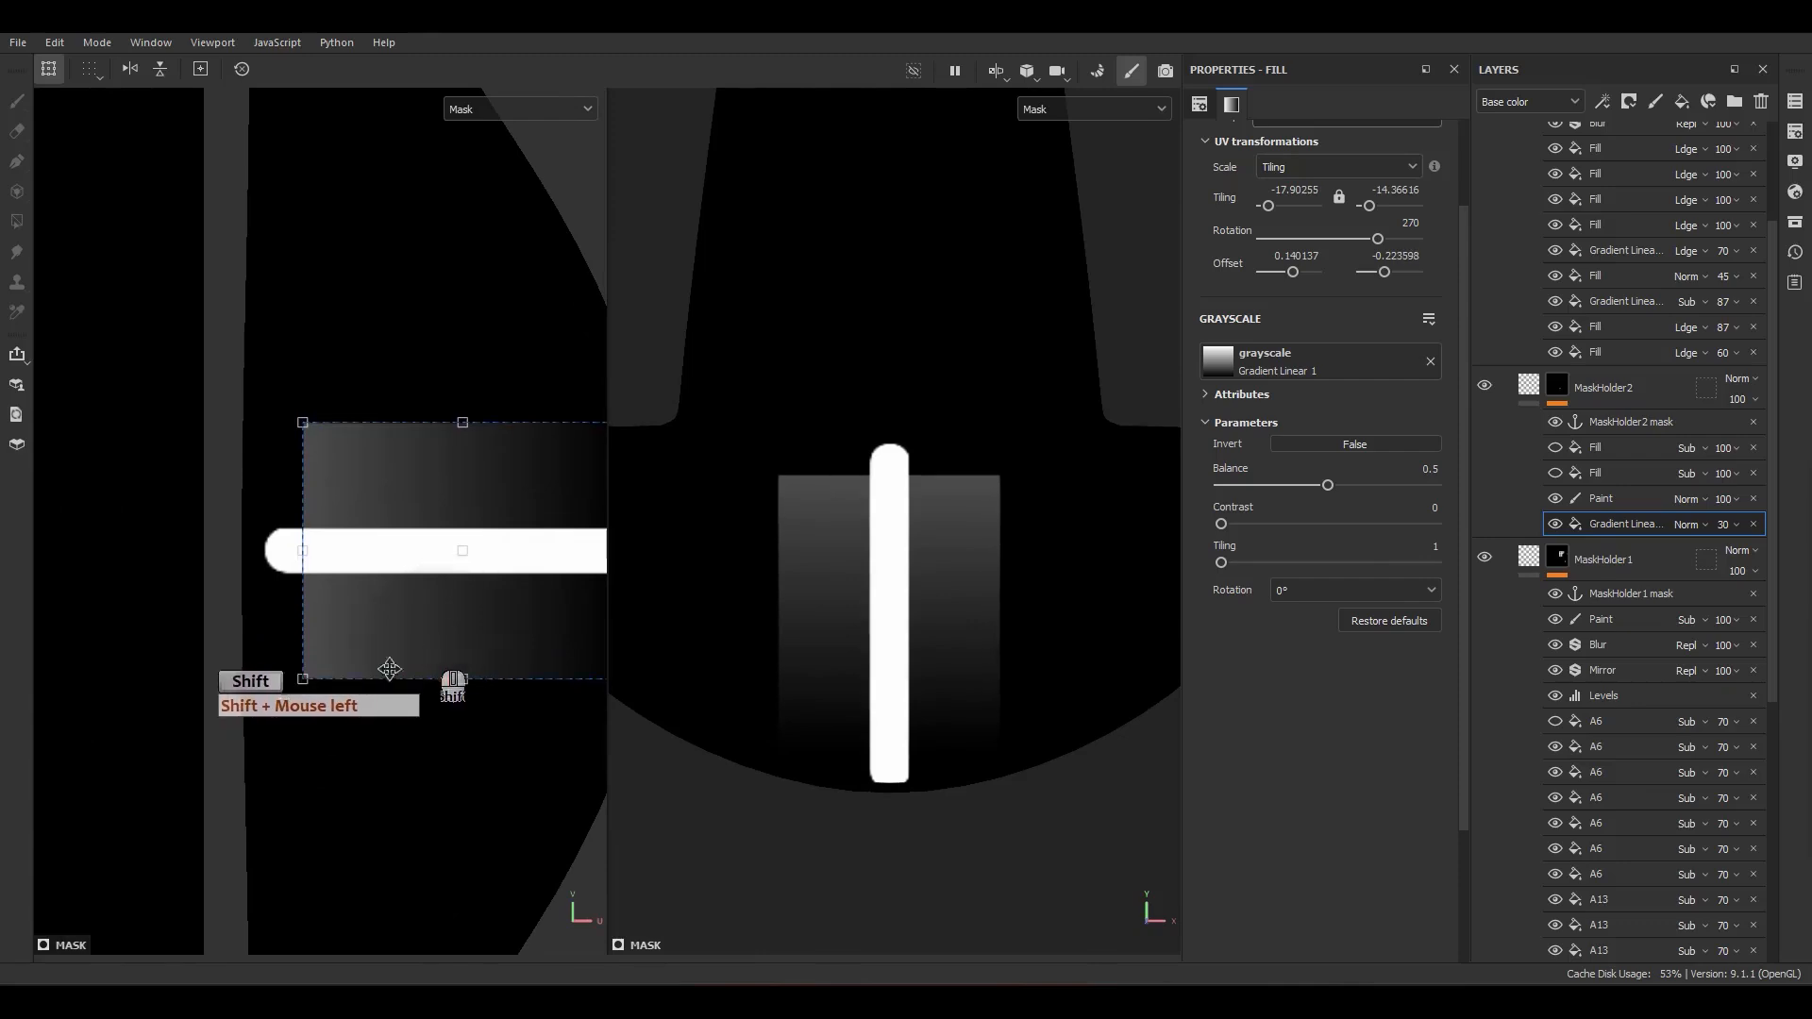
# Step: Show the lower Alpha_08 Subtract fill and shift it toward the guide to trim that side of the gradient
pyautogui.click(1609, 473)
pyautogui.click(518, 695)
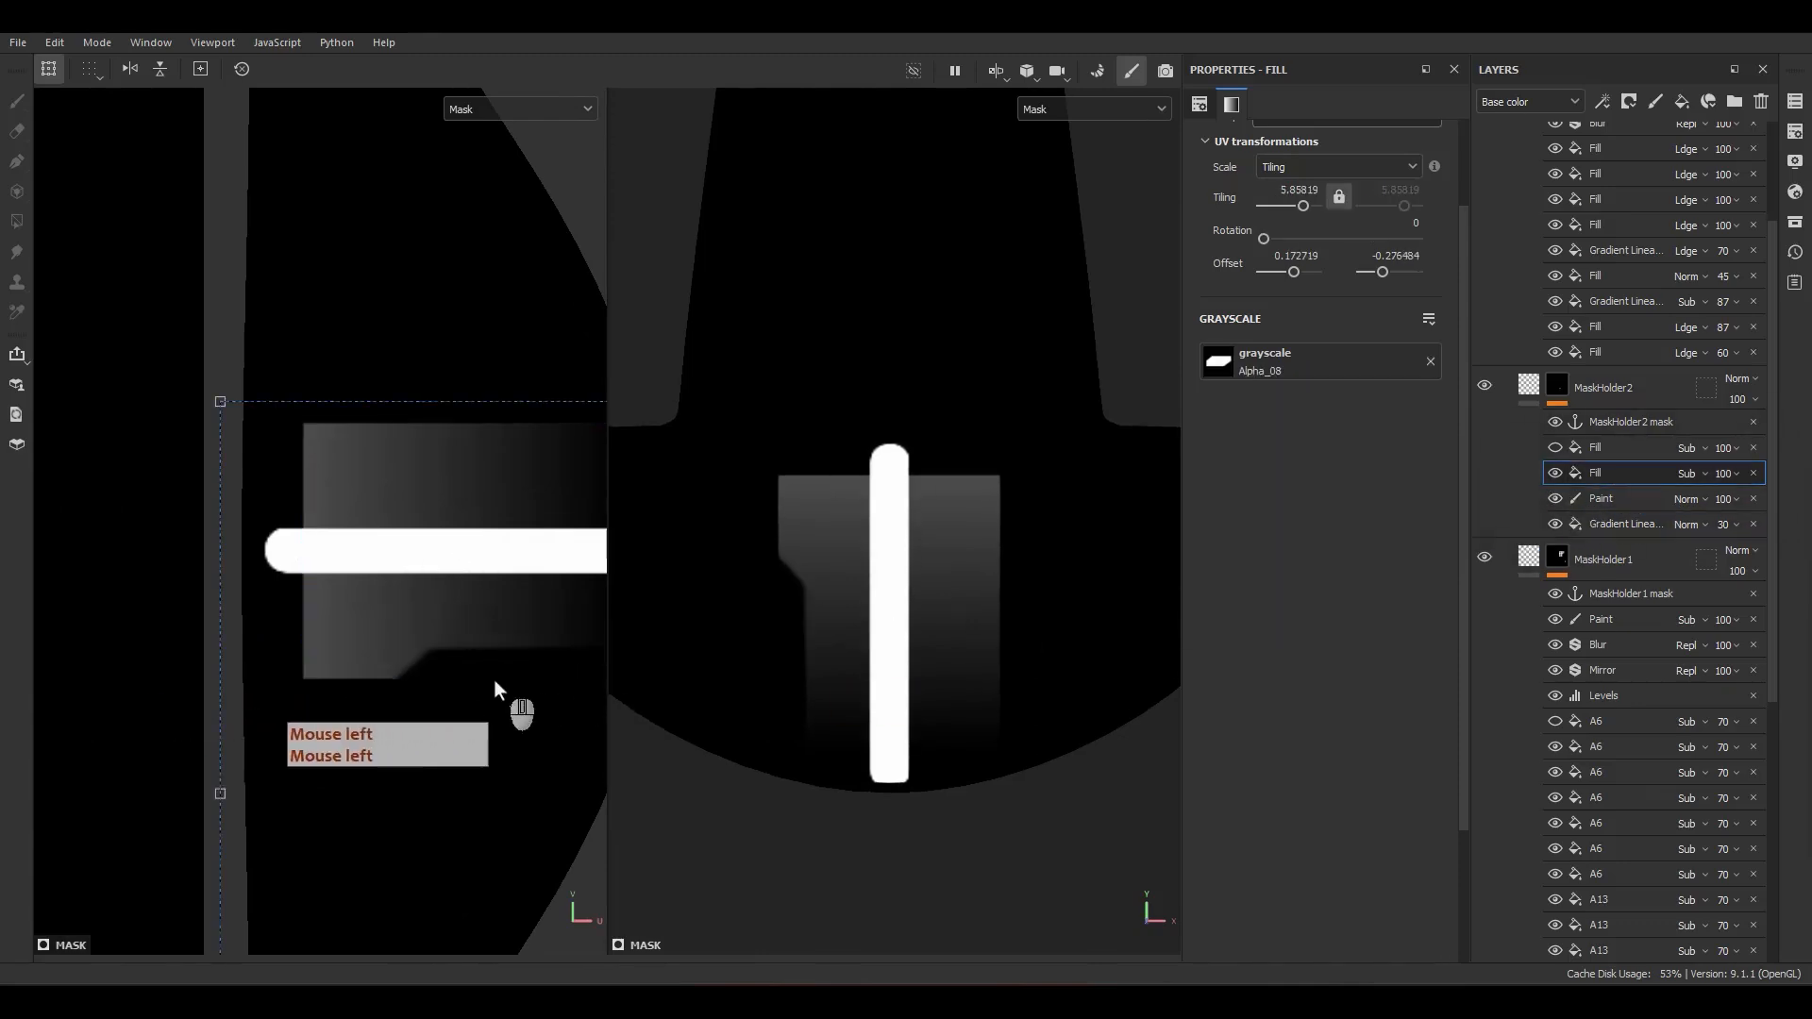
pyautogui.keyDown('alt'); pyautogui.moveTo(518, 696); pyautogui.dragTo(356, 636, button='middle'); pyautogui.keyUp('alt')
pyautogui.moveTo(356, 635)
pyautogui.keyDown('shift'); pyautogui.mouseDown()
pyautogui.moveTo(356, 598)
pyautogui.moveTo(364, 615)
pyautogui.mouseUp(); pyautogui.keyUp('shift')
# Step: Show the upper Alpha_08 fill, move it to a vertical offset of about -0.1816 for symmetry, and delete the guide paint effect
pyautogui.click(1607, 447)
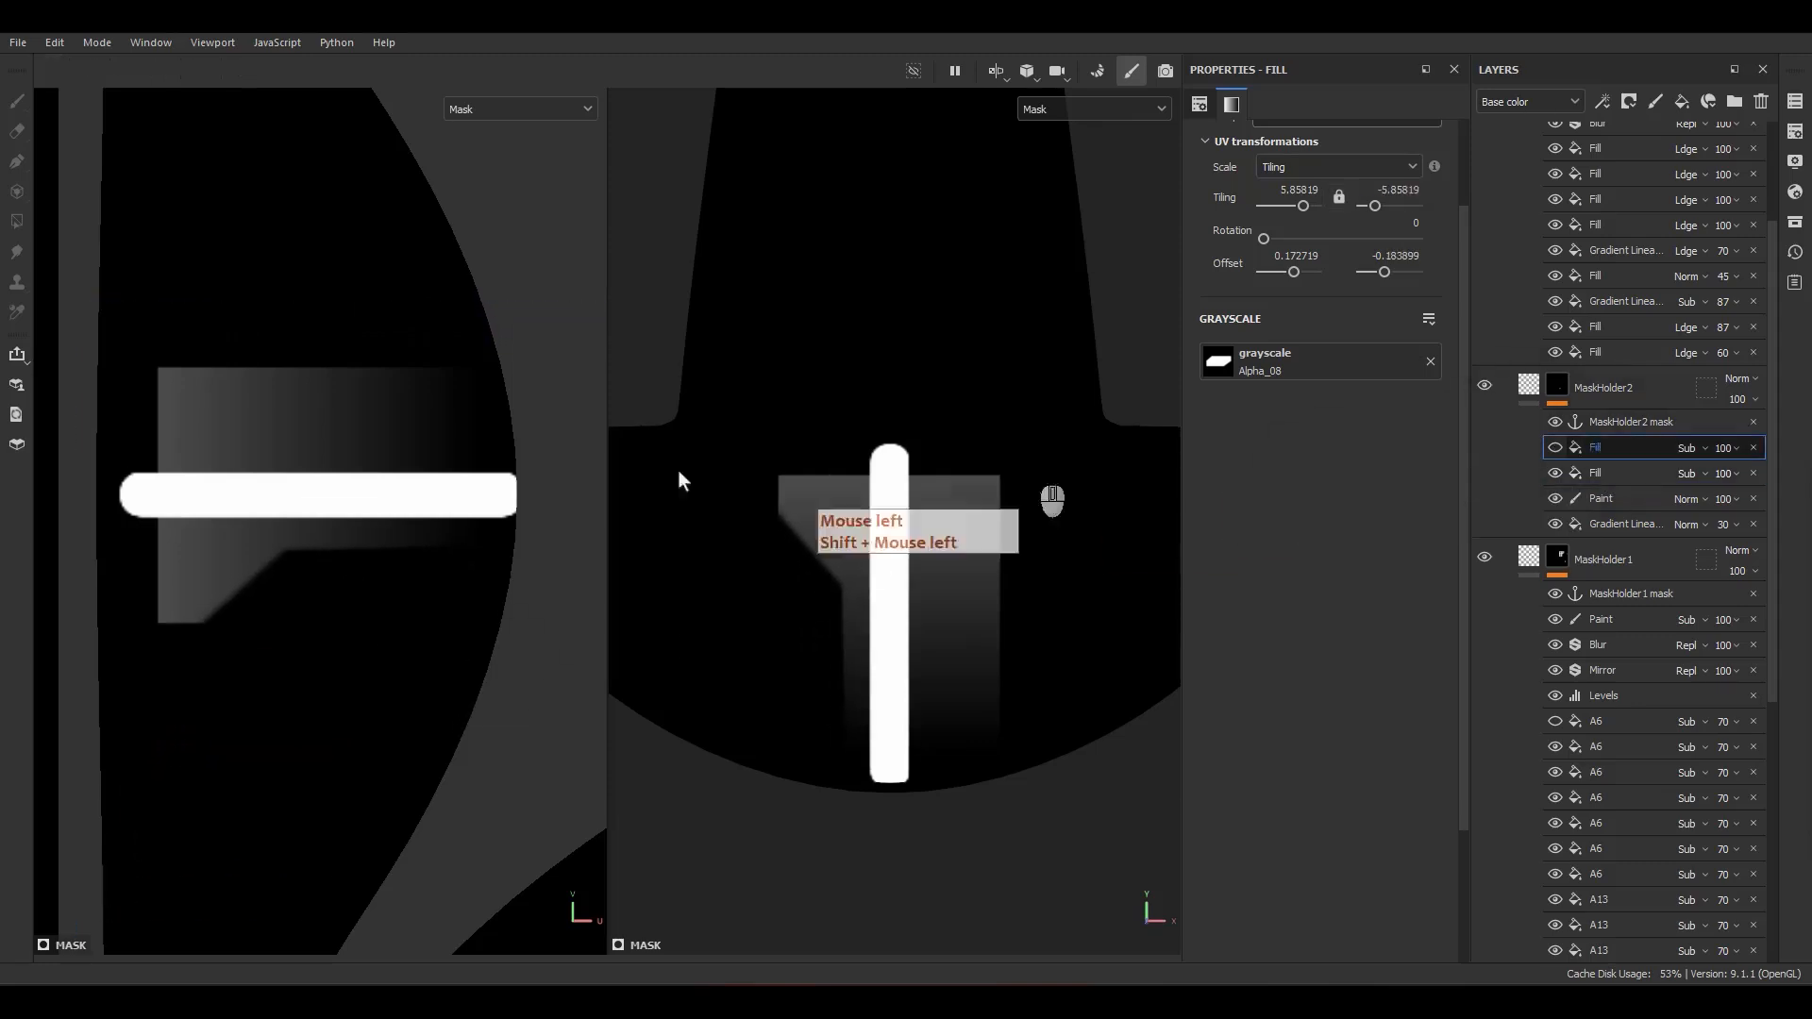
pyautogui.click(1556, 447)
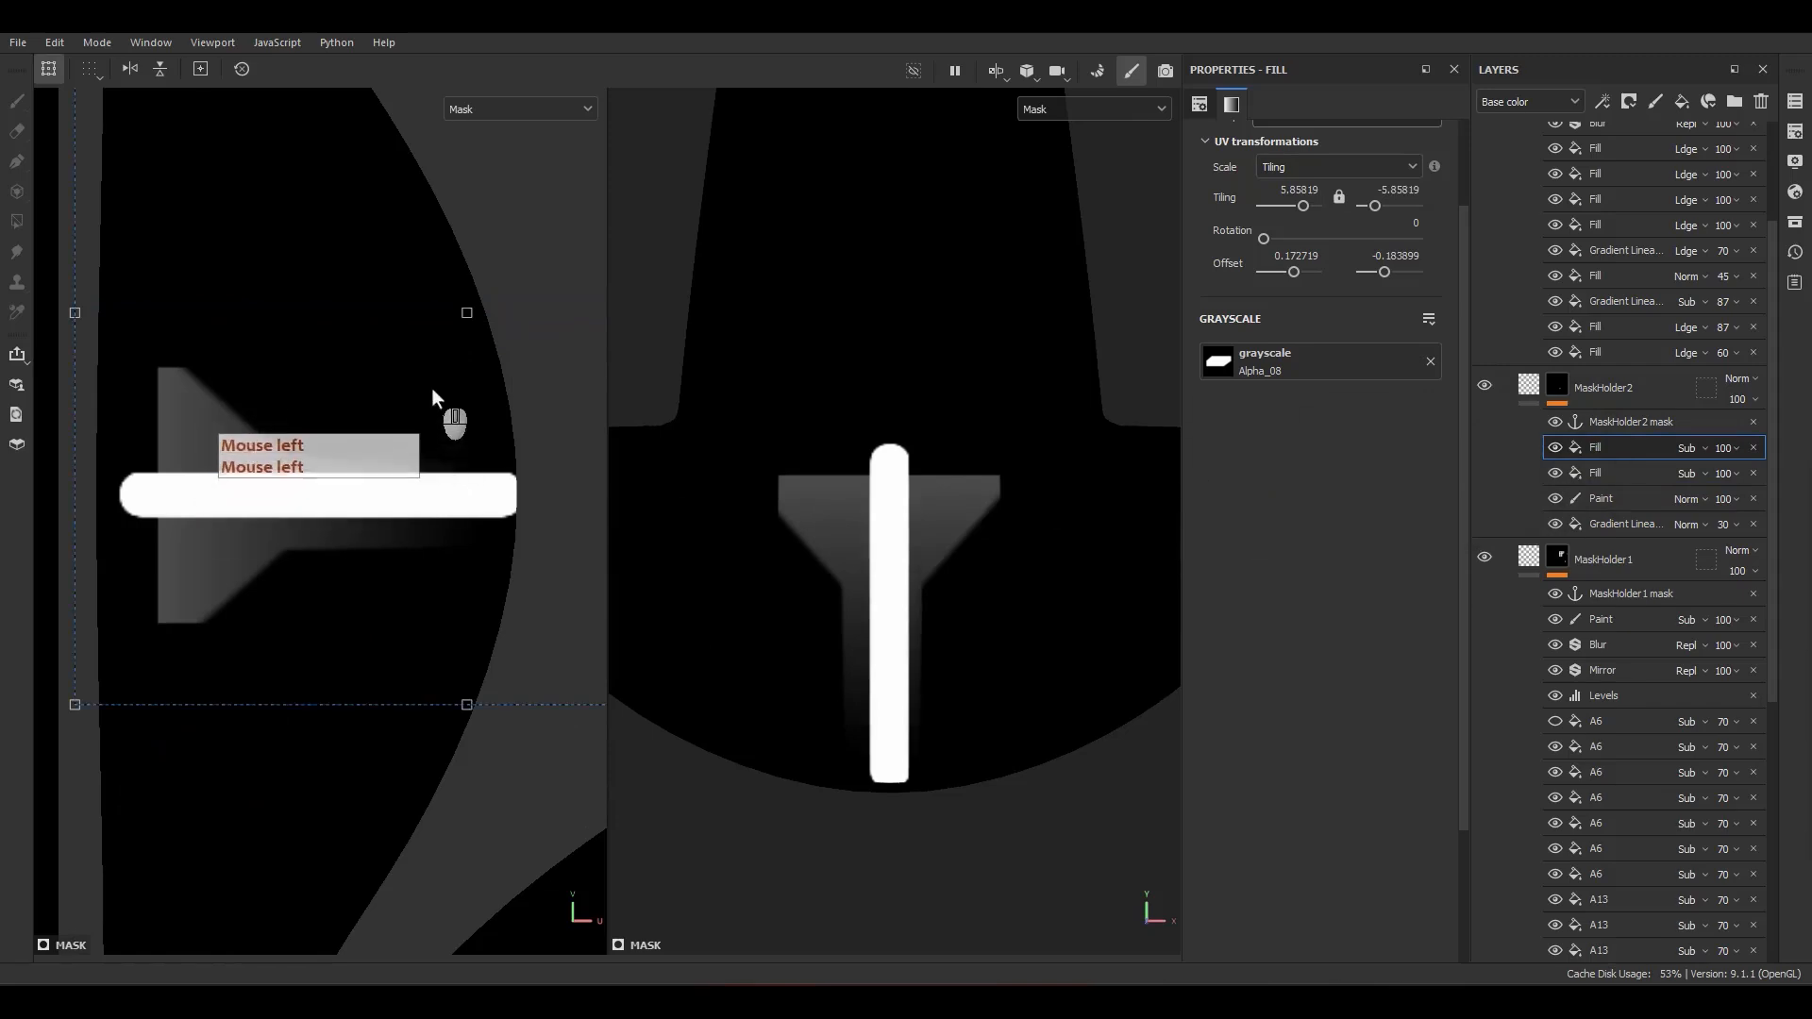
pyautogui.keyDown('shift'); pyautogui.moveTo(432, 388); pyautogui.dragTo(432, 377); pyautogui.keyUp('shift')
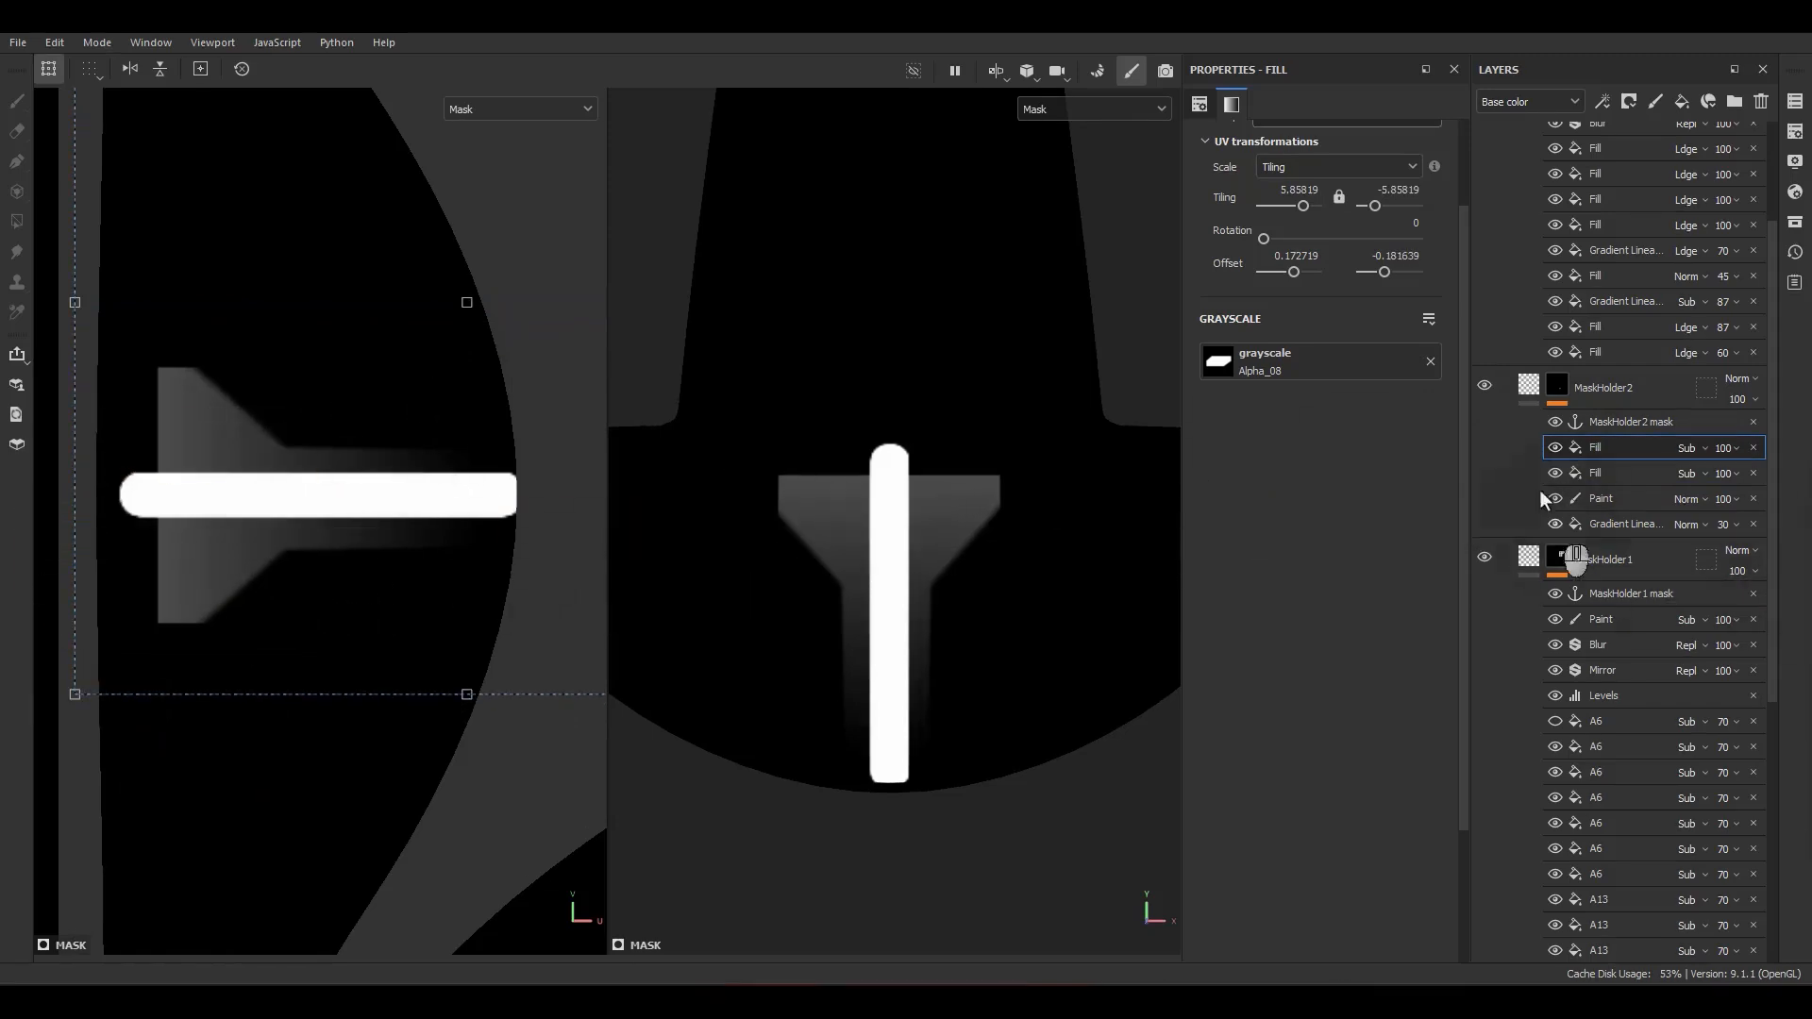
pyautogui.click(1752, 499)
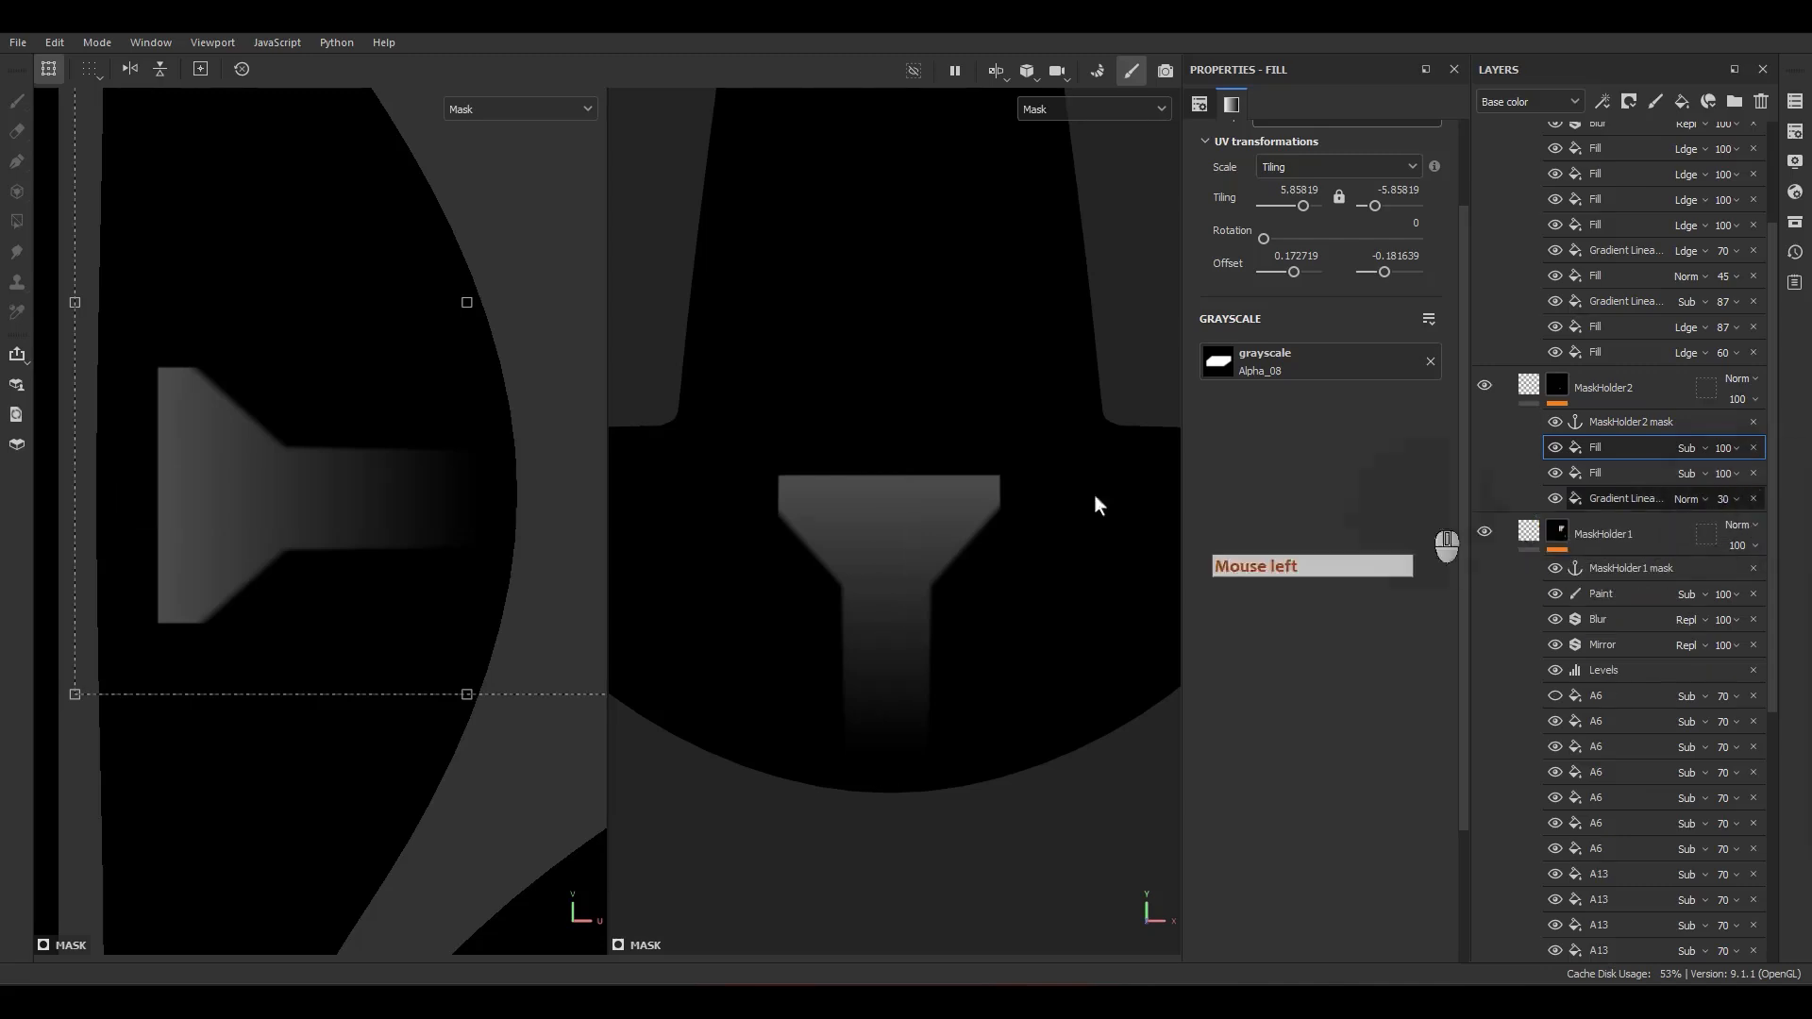
# Step: Shift MaskHolder2's upper Alpha_08 fill to a vertical offset of about -0.1792 and return to the material view
pyautogui.scroll(-2, 398, 561)
pyautogui.keyDown('shift'); pyautogui.moveTo(417, 517); pyautogui.dragTo(438, 493); pyautogui.keyUp('shift')
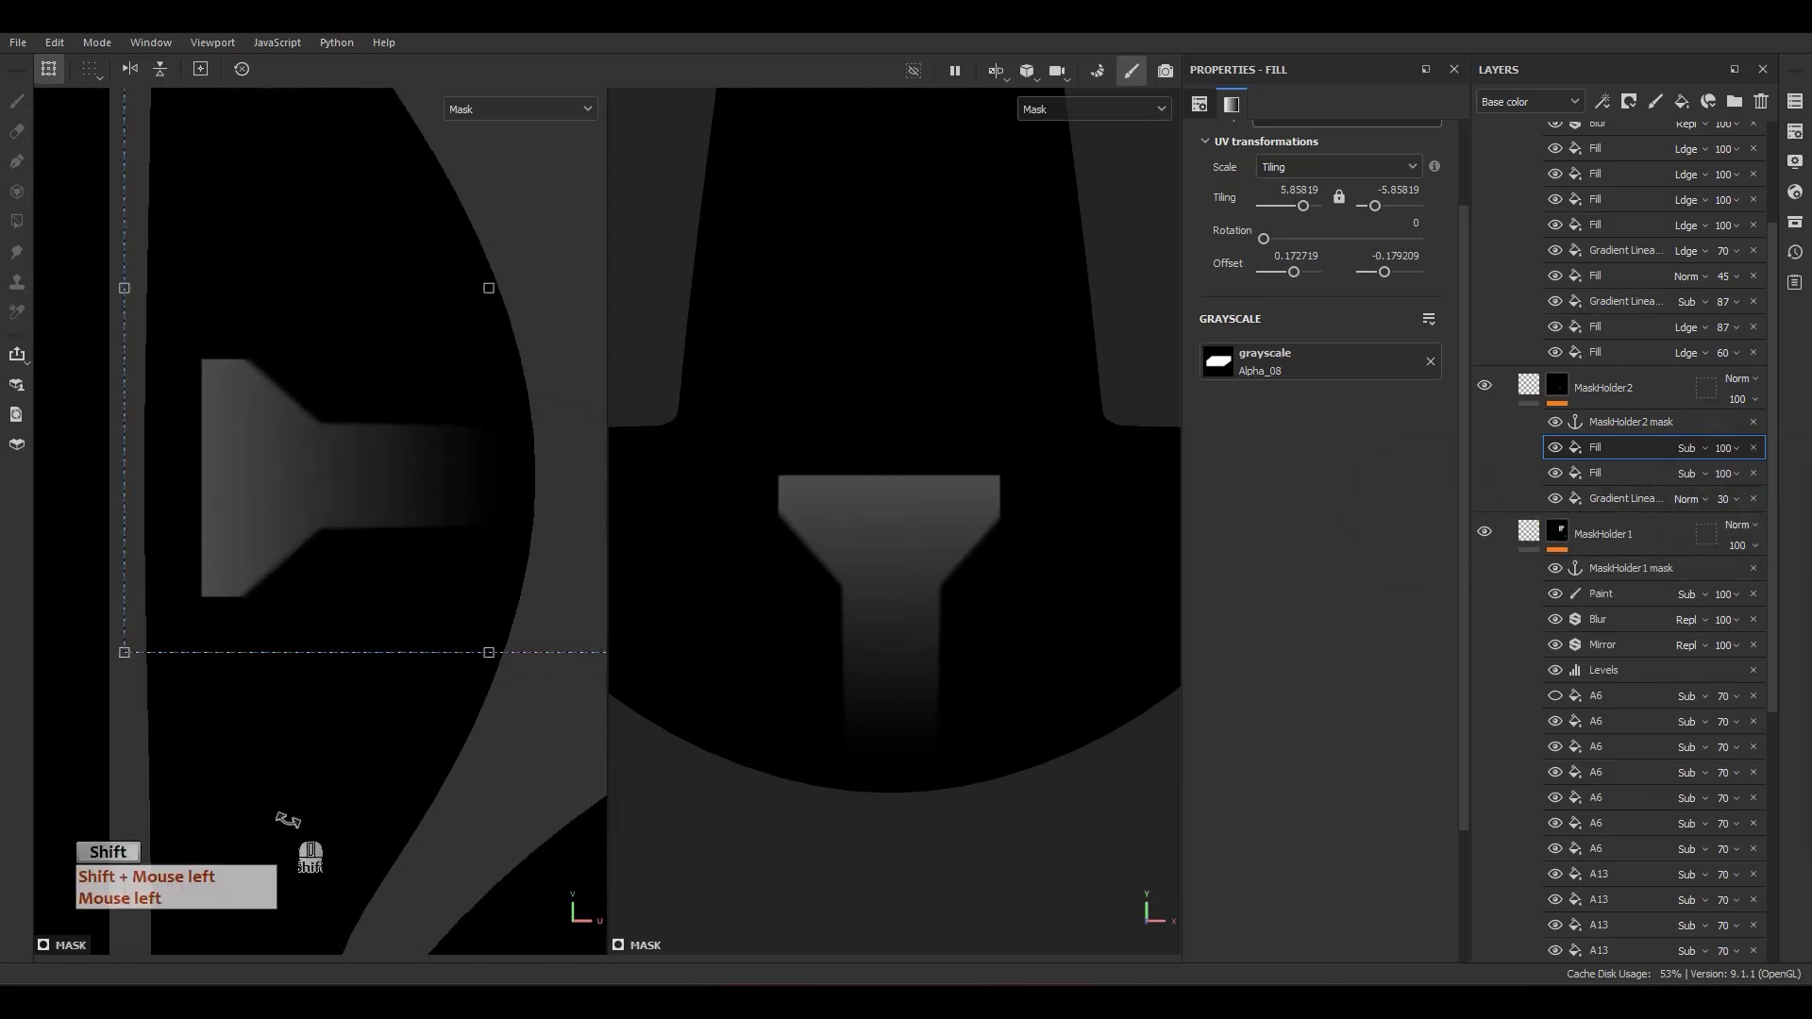
pyautogui.scroll(-3, 389, 583)
pyautogui.keyDown('alt'); pyautogui.moveTo(779, 609); pyautogui.dragTo(965, 683); pyautogui.keyUp('alt')
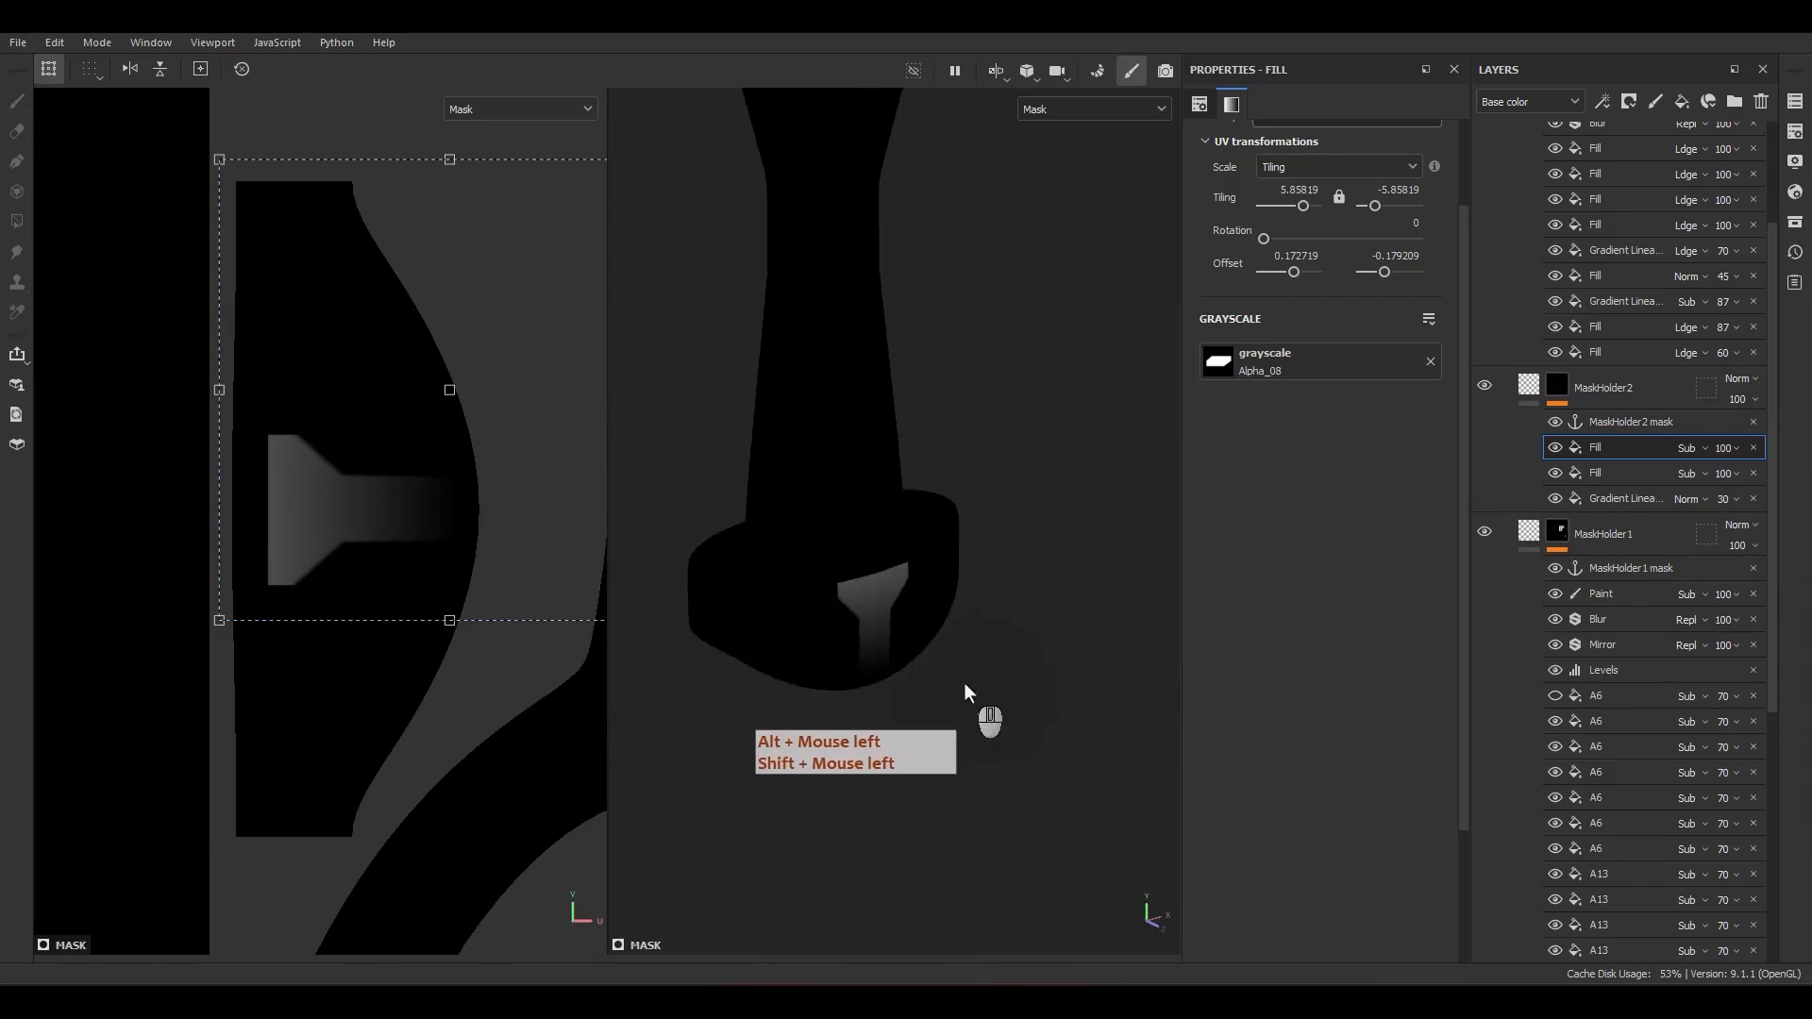
pyautogui.press('m')
# Step: Examine the pommel detail, the handle and the round boss on the guard from several distances
pyautogui.keyDown('alt'); pyautogui.moveTo(882, 638); pyautogui.dragTo(845, 591); pyautogui.keyUp('alt')
pyautogui.keyDown('alt'); pyautogui.moveTo(845, 591); pyautogui.dragTo(854, 693, button='middle'); pyautogui.keyUp('alt')
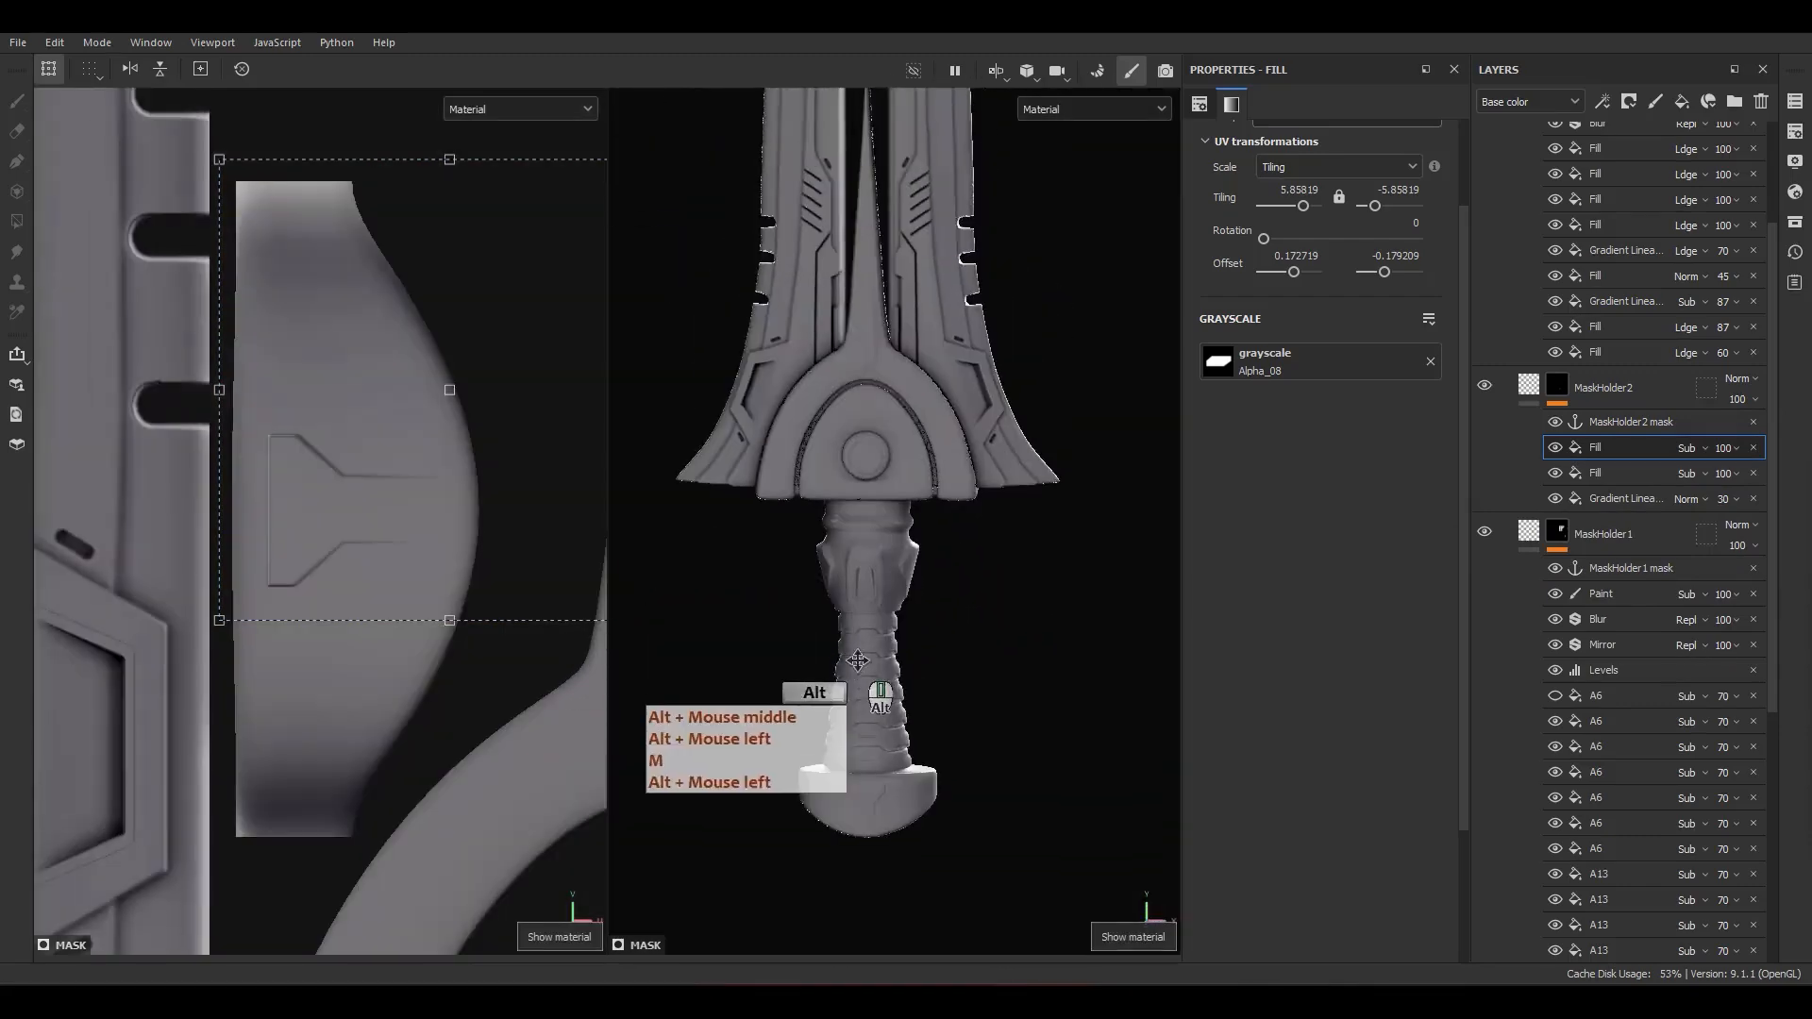
pyautogui.keyDown('alt'); pyautogui.moveTo(854, 694); pyautogui.dragTo(881, 616); pyautogui.keyUp('alt')
pyautogui.keyDown('alt'); pyautogui.moveTo(881, 616); pyautogui.dragTo(878, 453, button='right'); pyautogui.keyUp('alt')
pyautogui.keyDown('alt'); pyautogui.moveTo(877, 453); pyautogui.dragTo(940, 535, button='middle'); pyautogui.keyUp('alt')
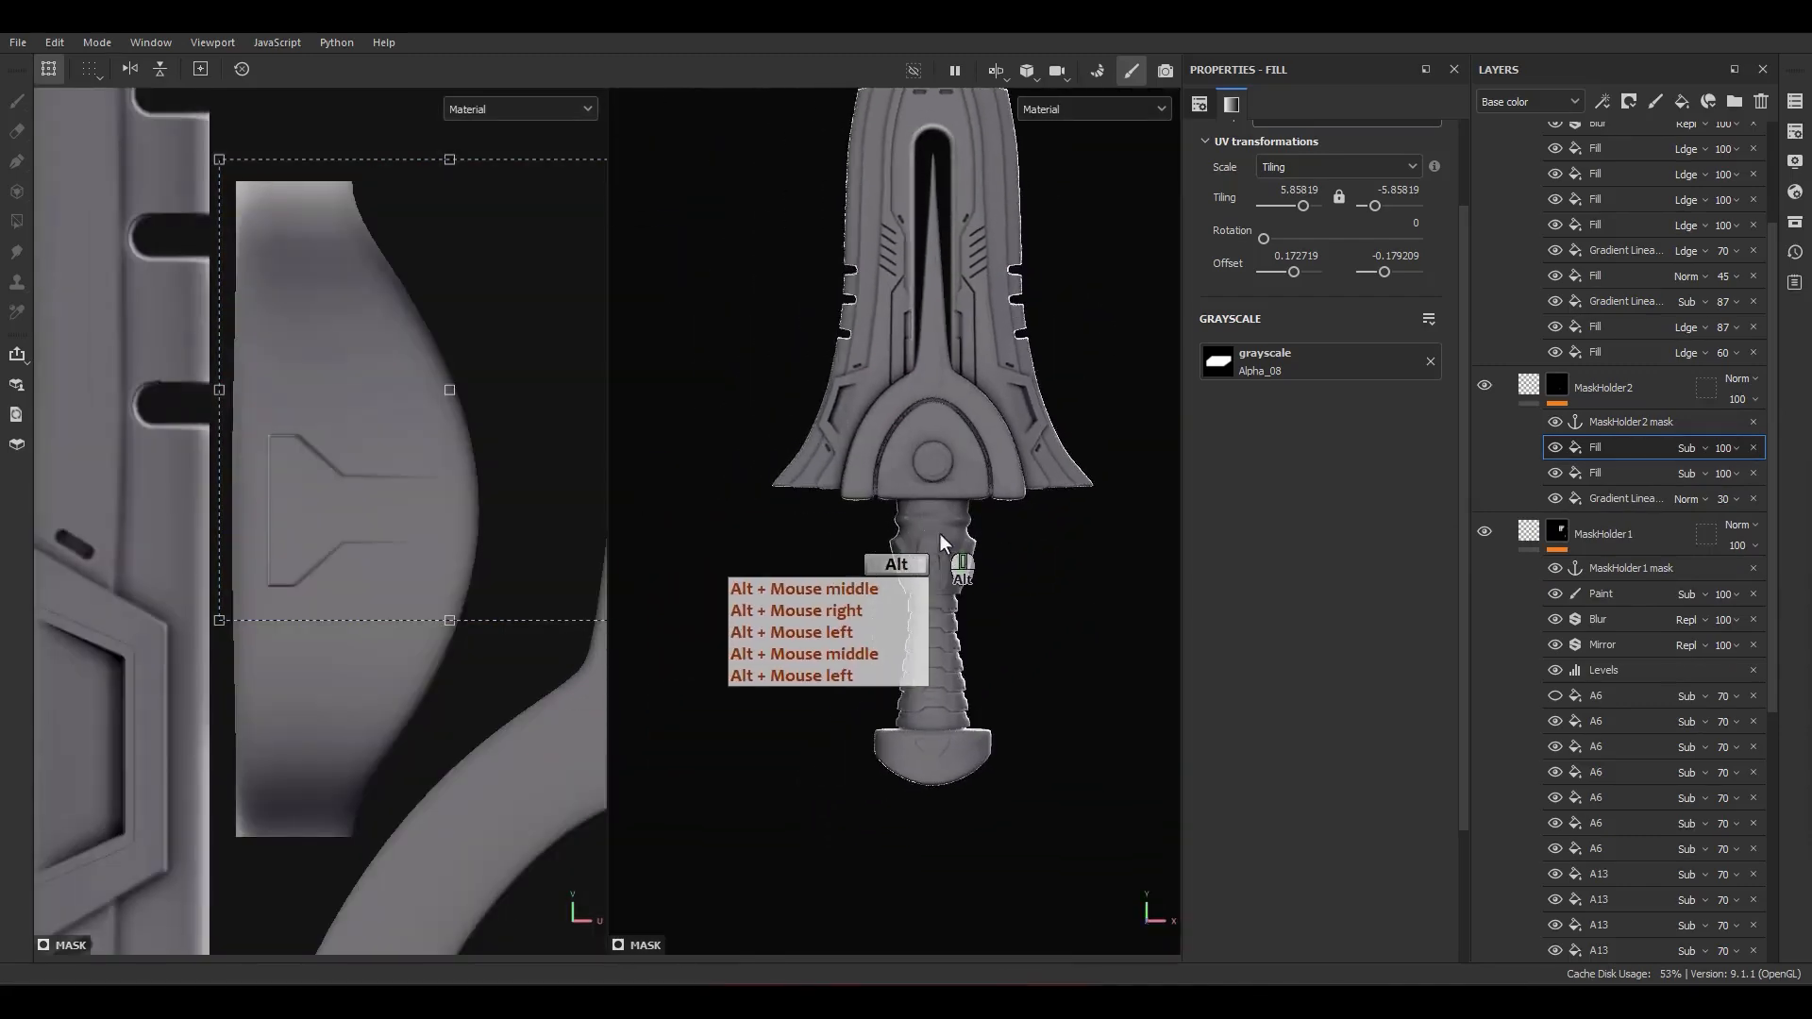
pyautogui.scroll(8, 980, 447)
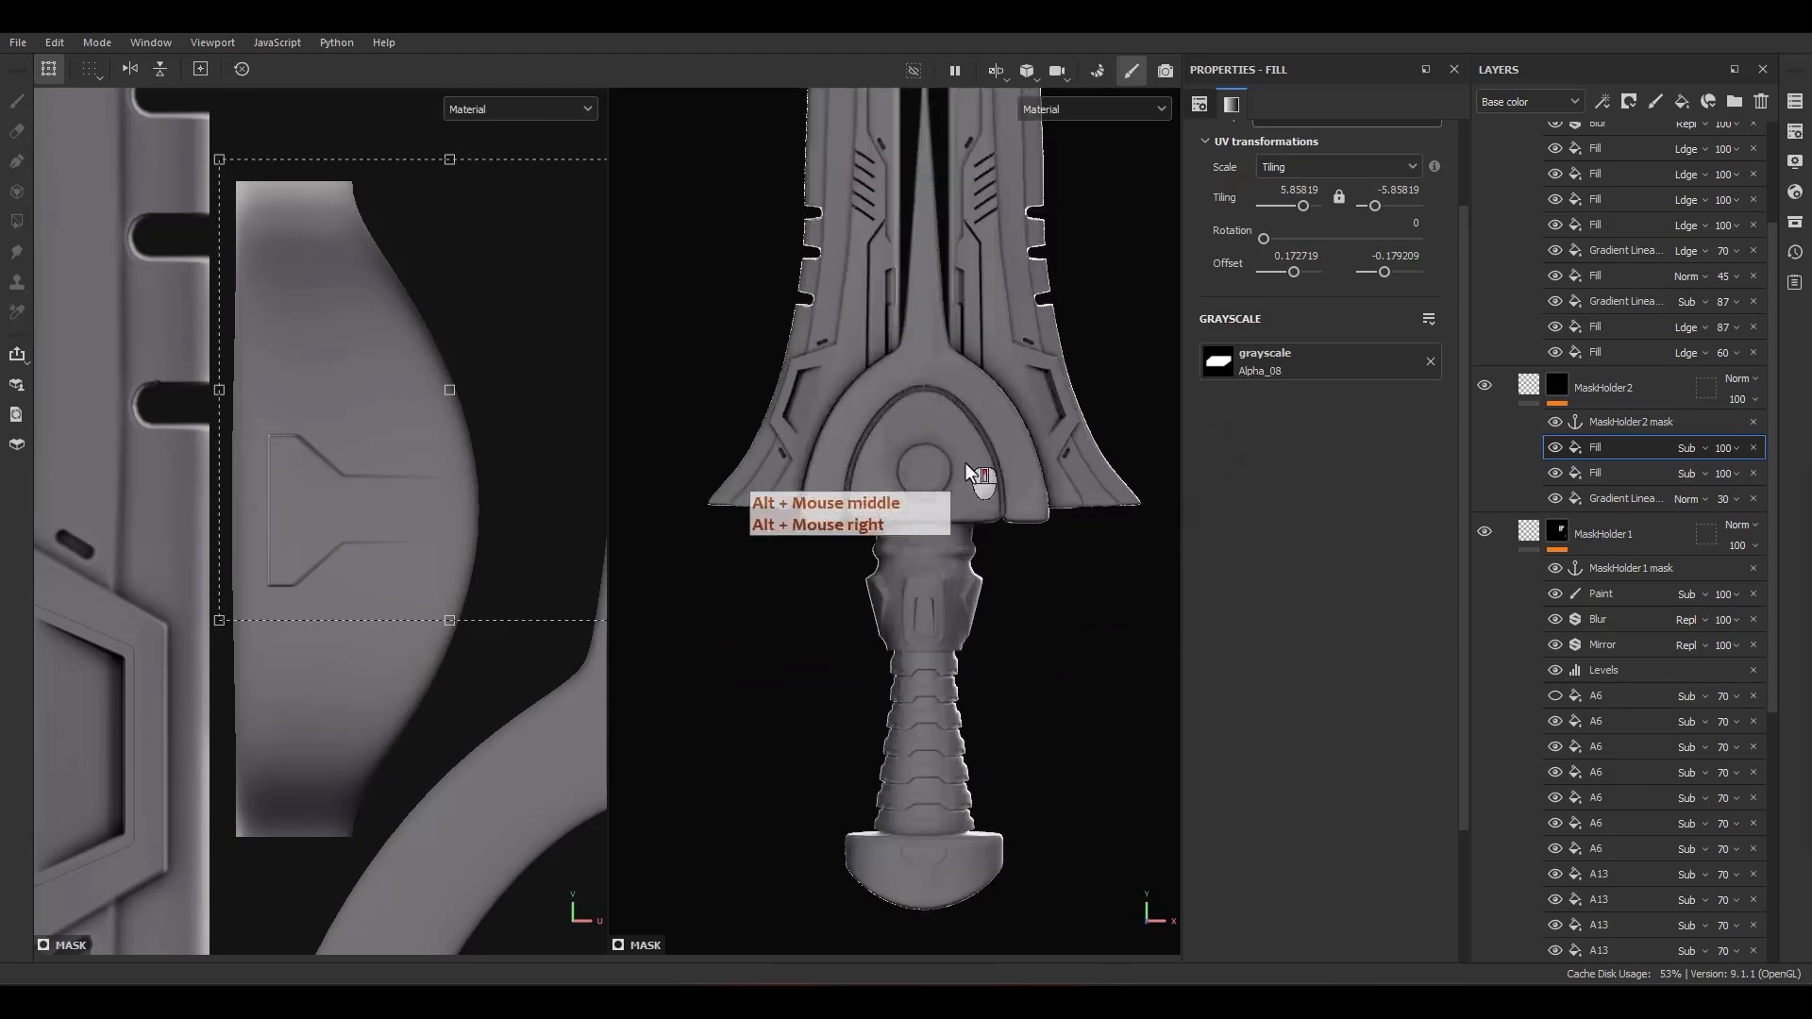
pyautogui.keyDown('alt'); pyautogui.moveTo(944, 532); pyautogui.dragTo(942, 587, button='middle'); pyautogui.keyUp('alt')
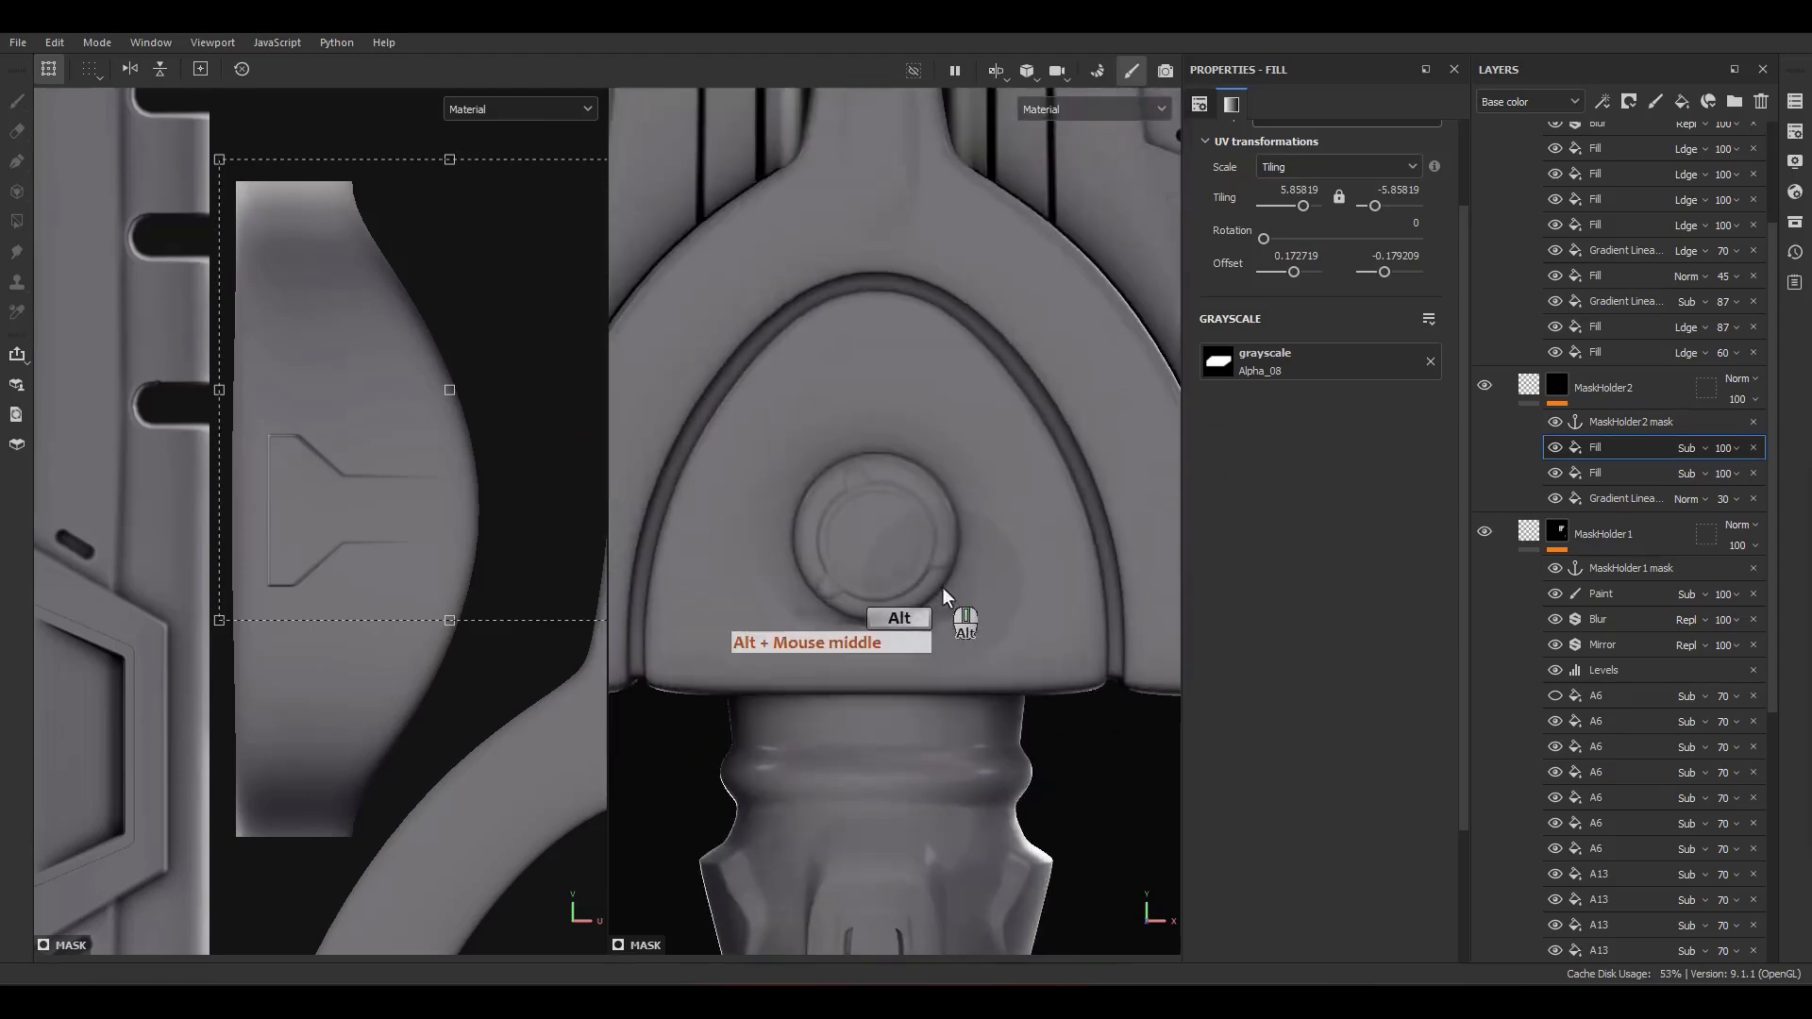
pyautogui.keyDown('alt'); pyautogui.moveTo(942, 588); pyautogui.dragTo(898, 439, button='right'); pyautogui.keyUp('alt')
pyautogui.keyDown('alt'); pyautogui.moveTo(897, 439); pyautogui.dragTo(920, 373, button='middle'); pyautogui.keyUp('alt')
# Step: Collapse the layer effects and add a fill layer named Detail2+ above Detail+
pyautogui.click(1529, 385)
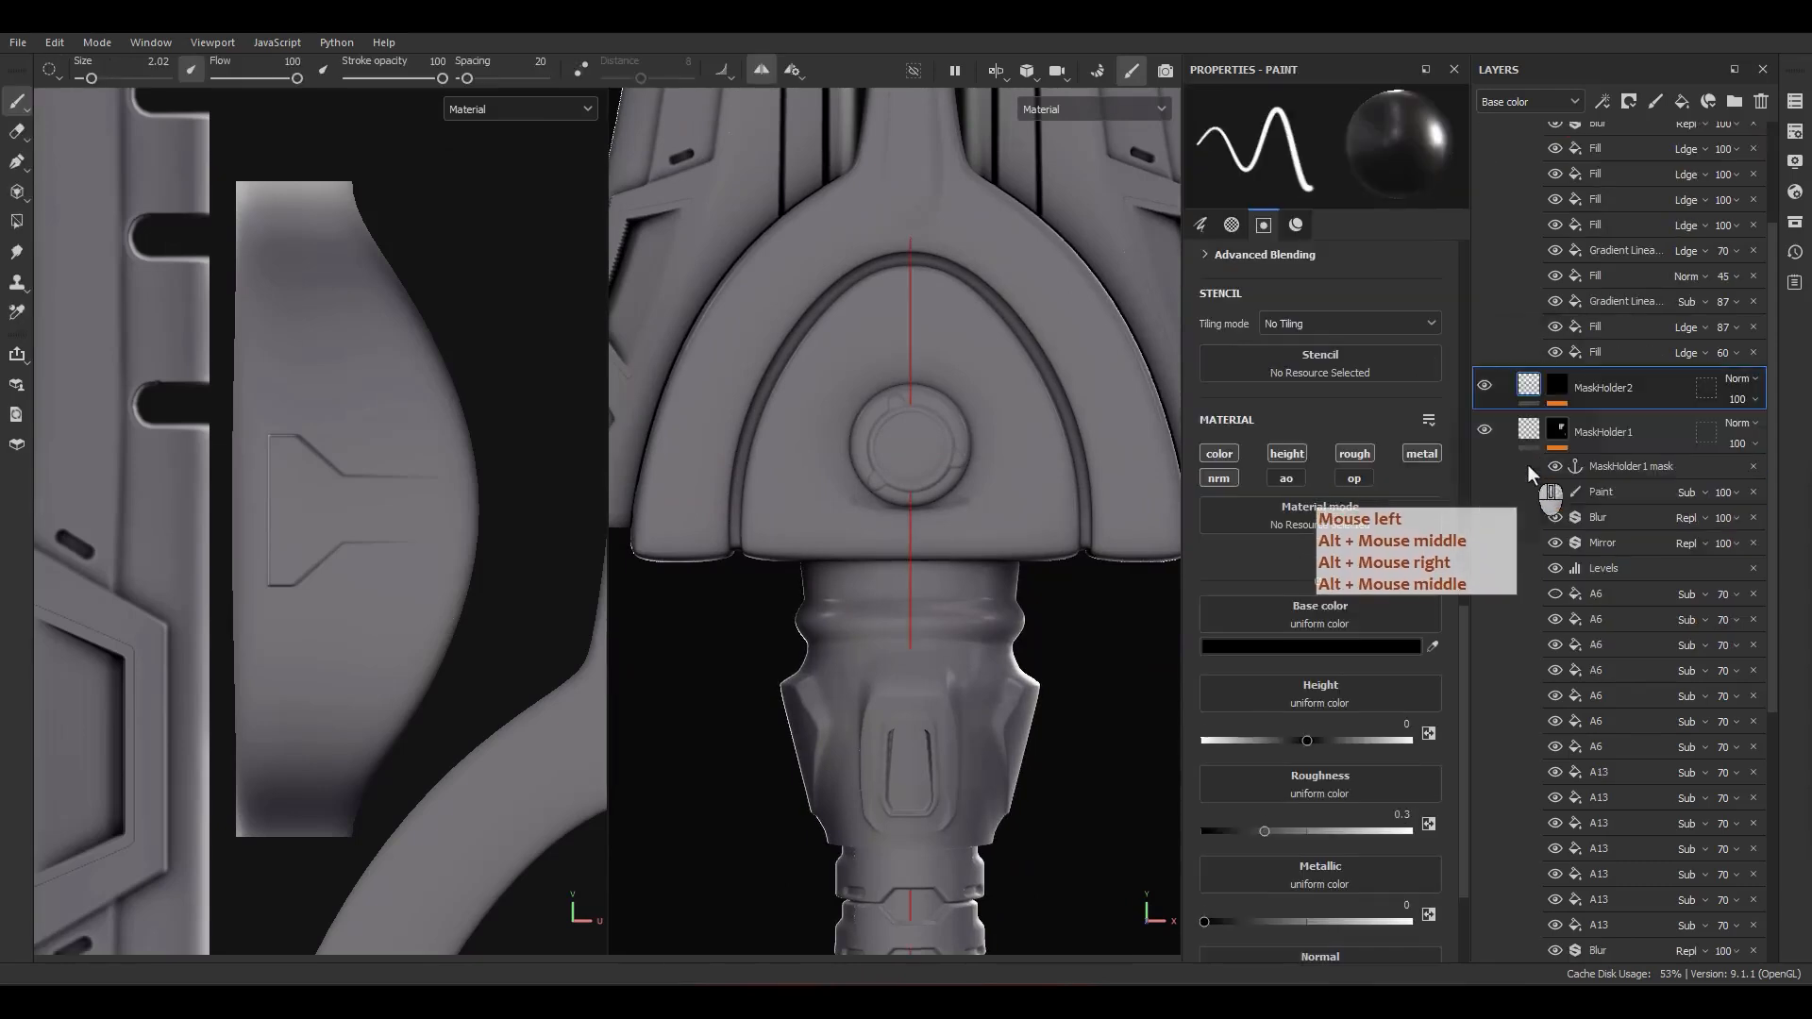
pyautogui.click(1537, 428)
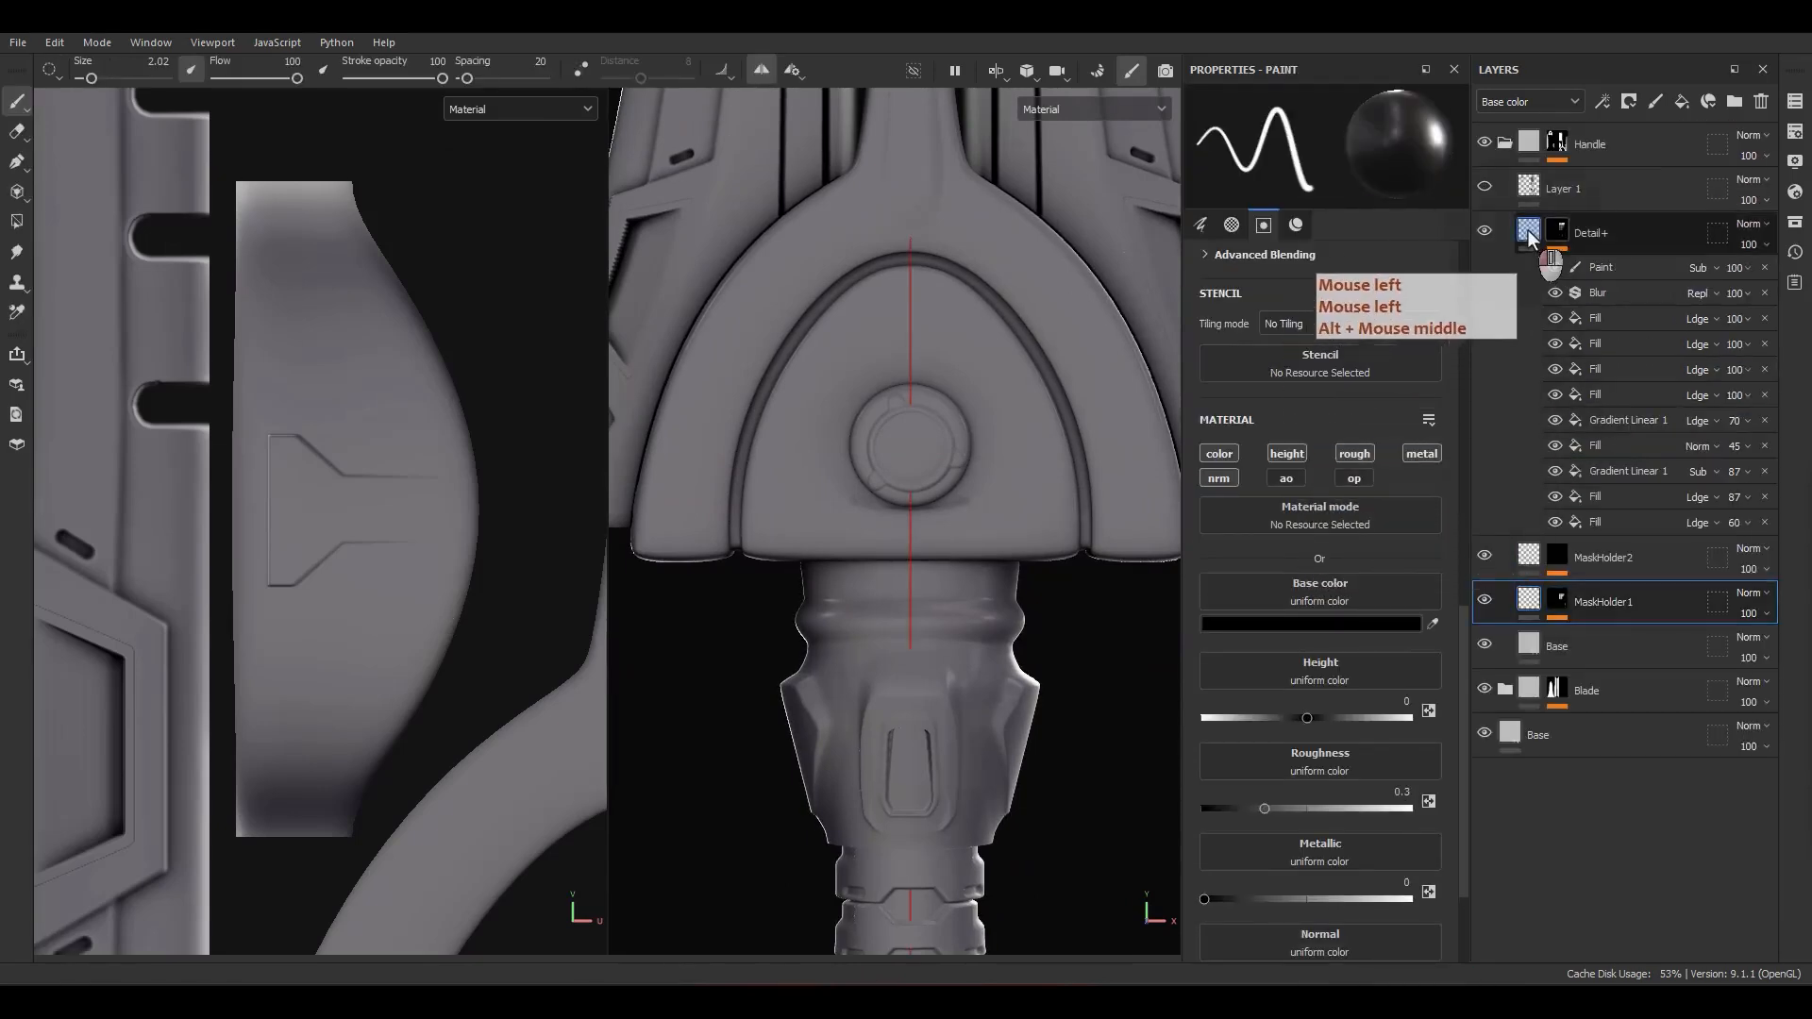
pyautogui.click(1589, 243)
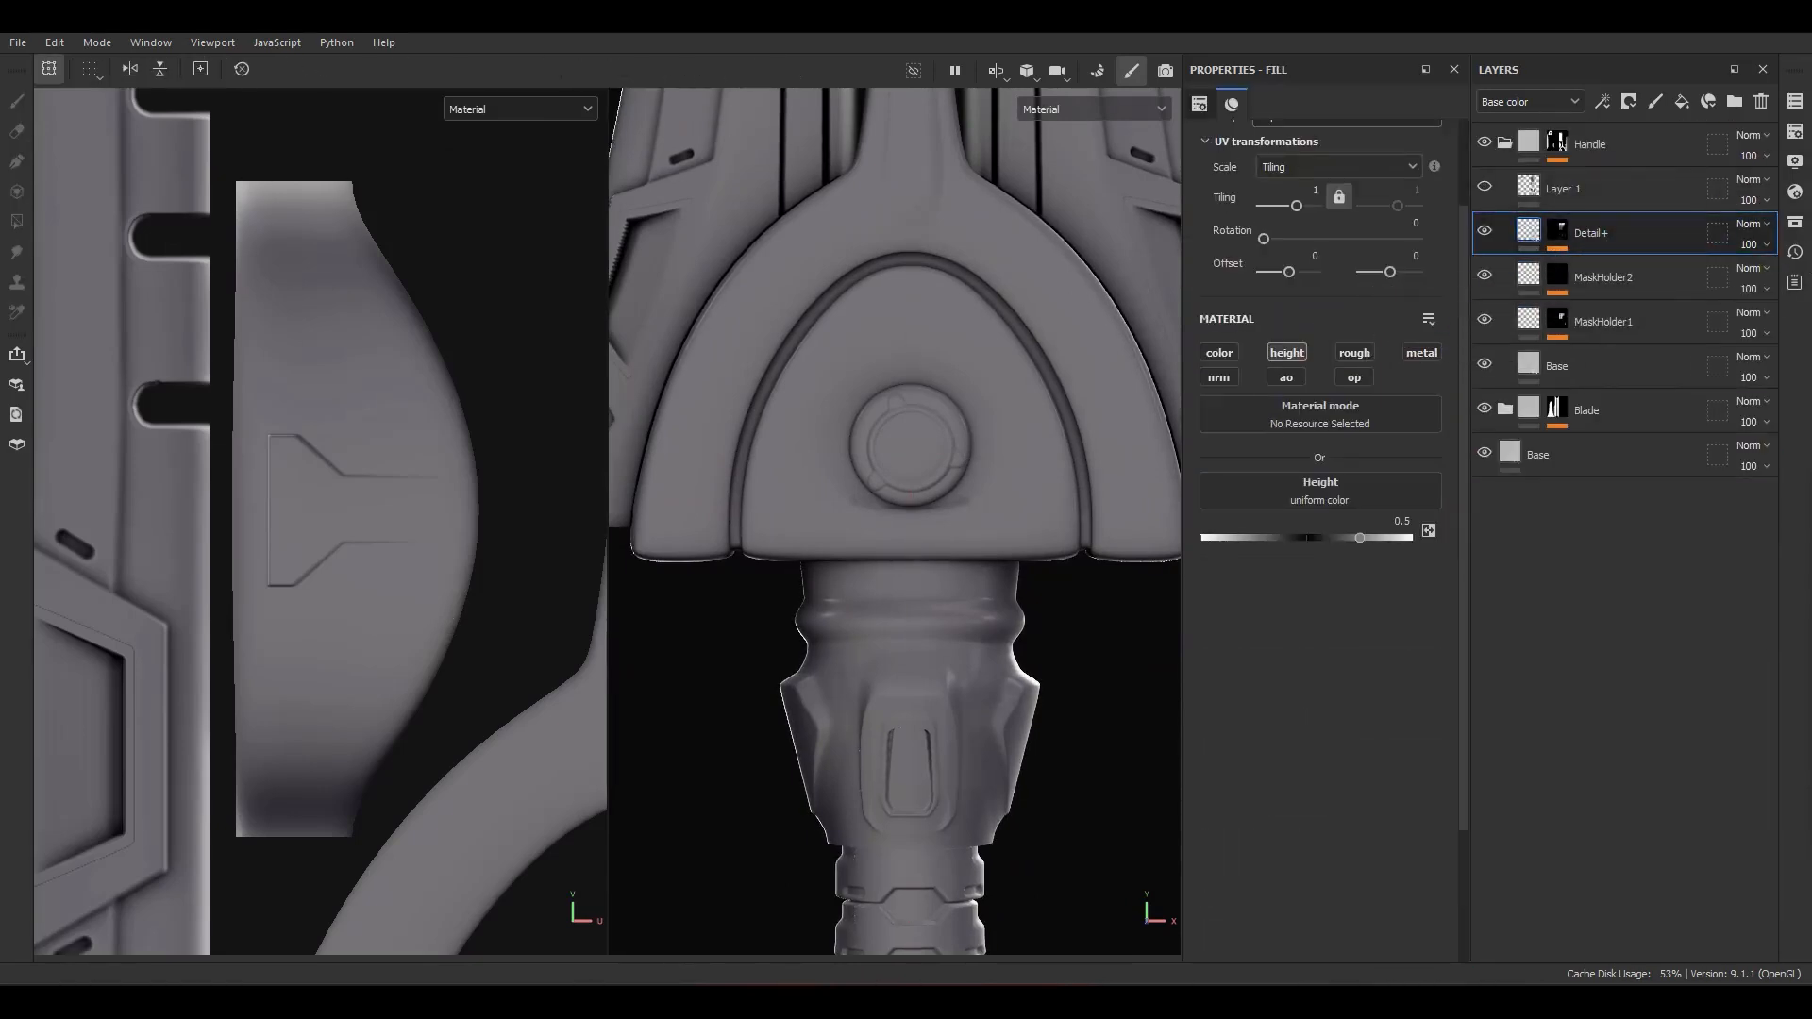
pyautogui.click(1678, 99)
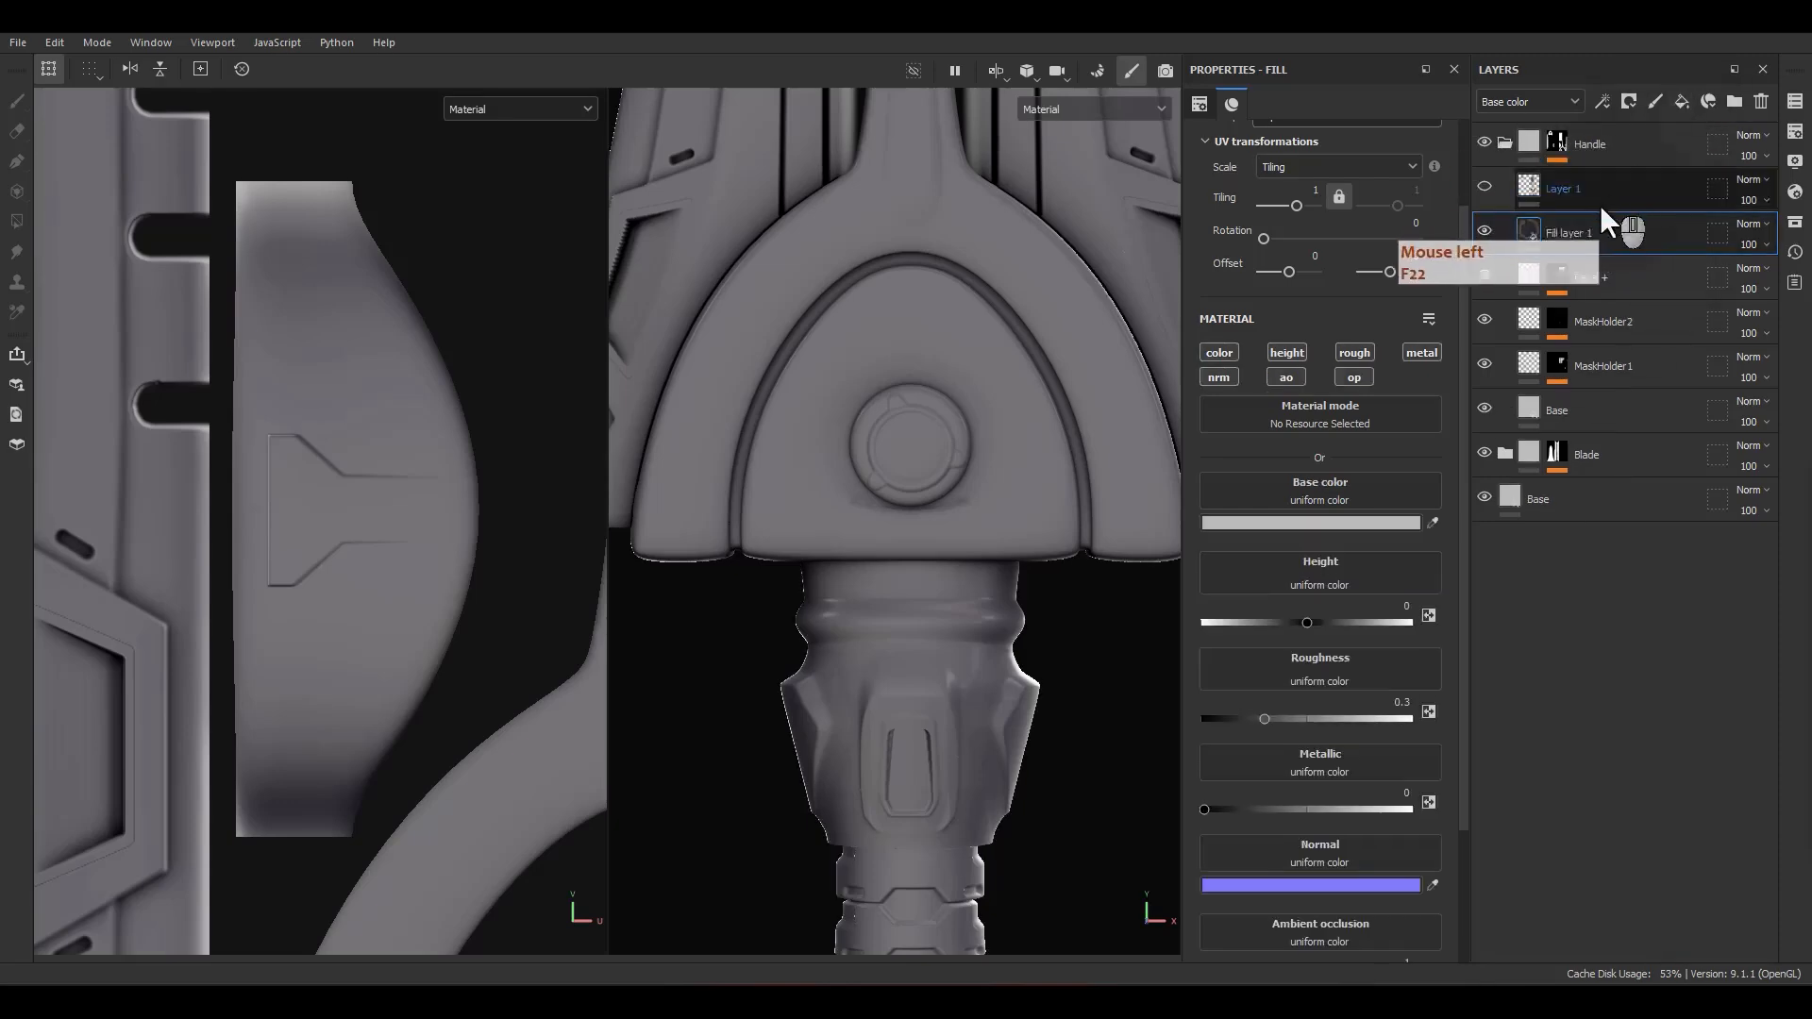
pyautogui.click(1569, 241)
pyautogui.doubleClick(1569, 238)
pyautogui.write('Detail2')
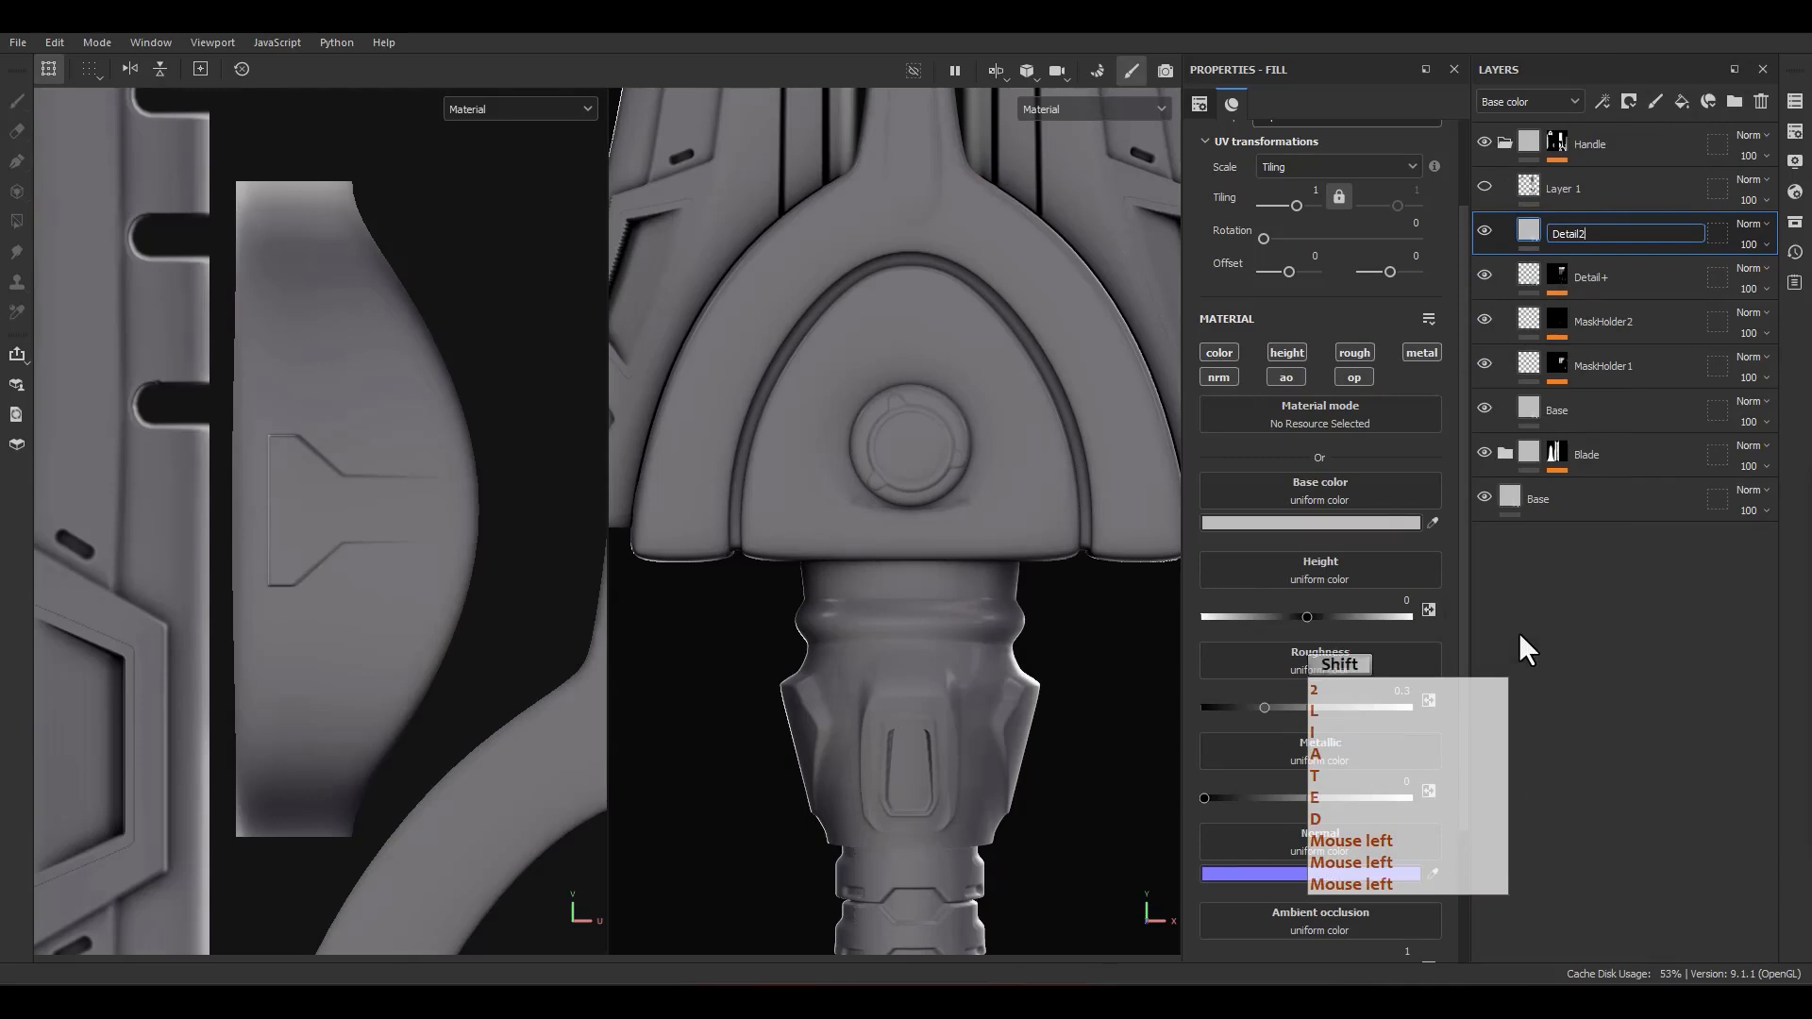
pyautogui.write('+')
pyautogui.press('Return')
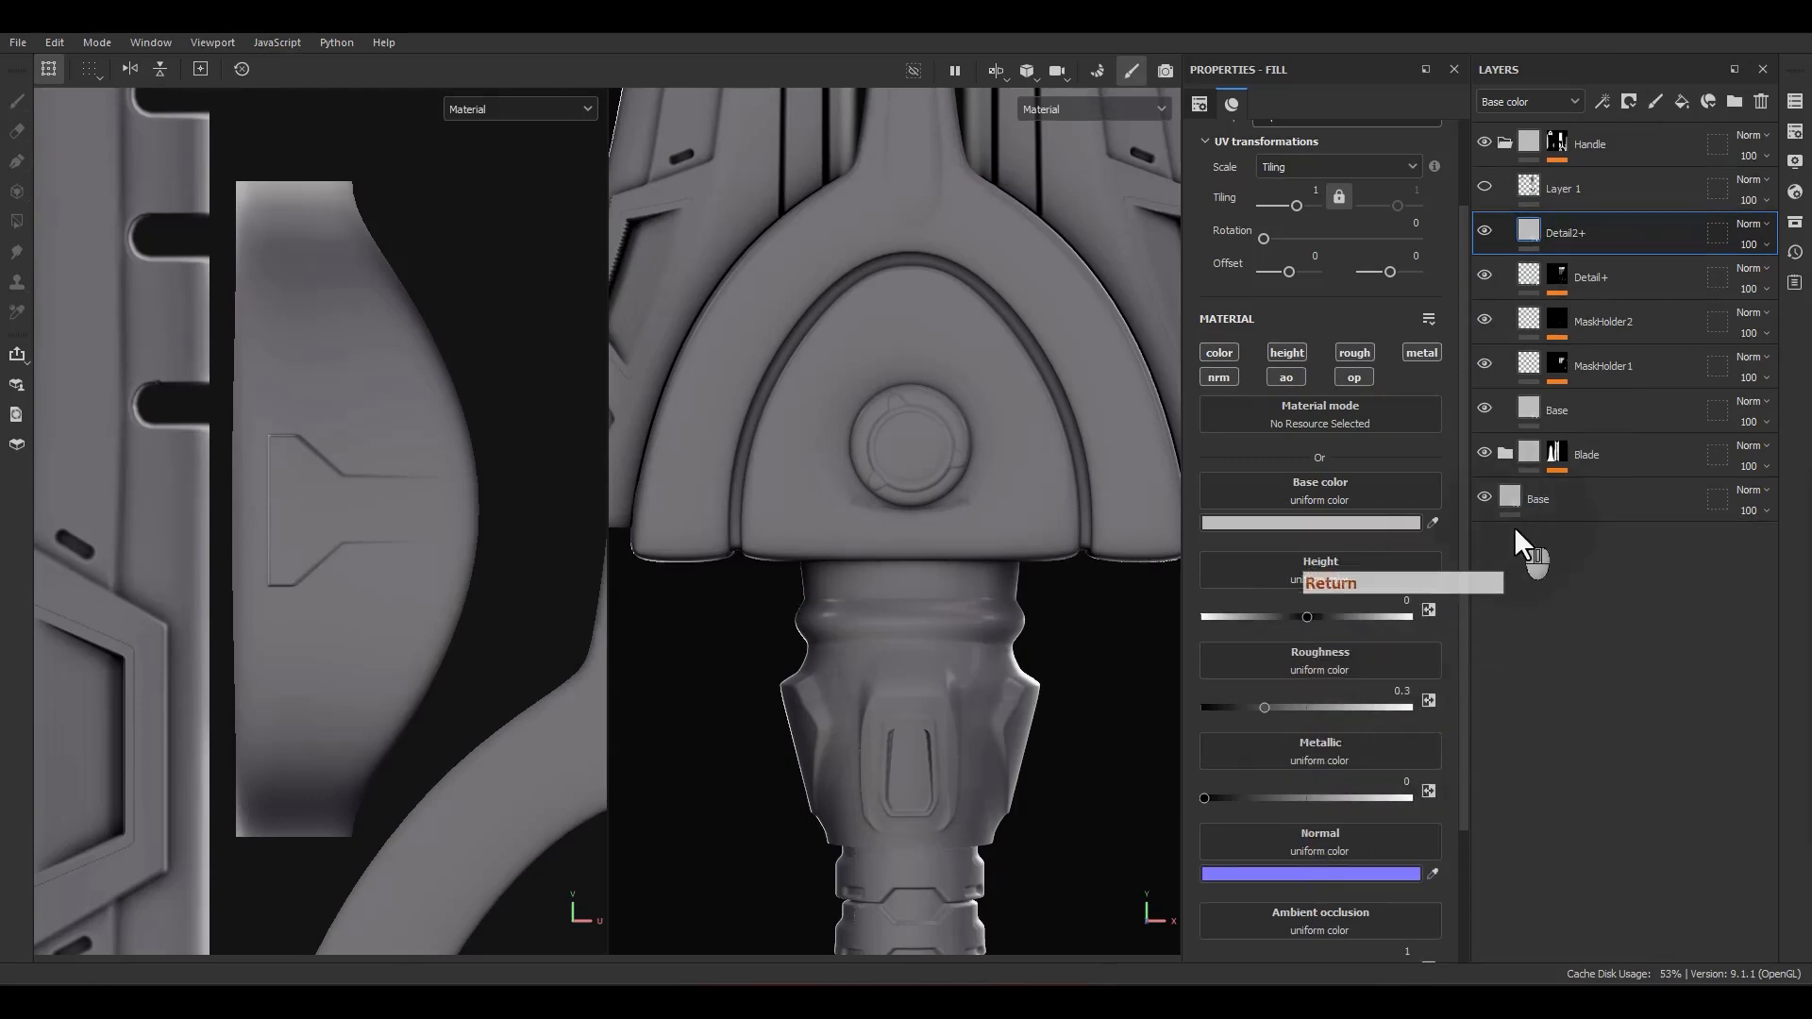
# Step: Limit Detail2+ to the height channel and set its height to 0.4
pyautogui.keyDown('alt'); pyautogui.click(1288, 355); pyautogui.keyUp('alt')
pyautogui.rightClick(1652, 383)
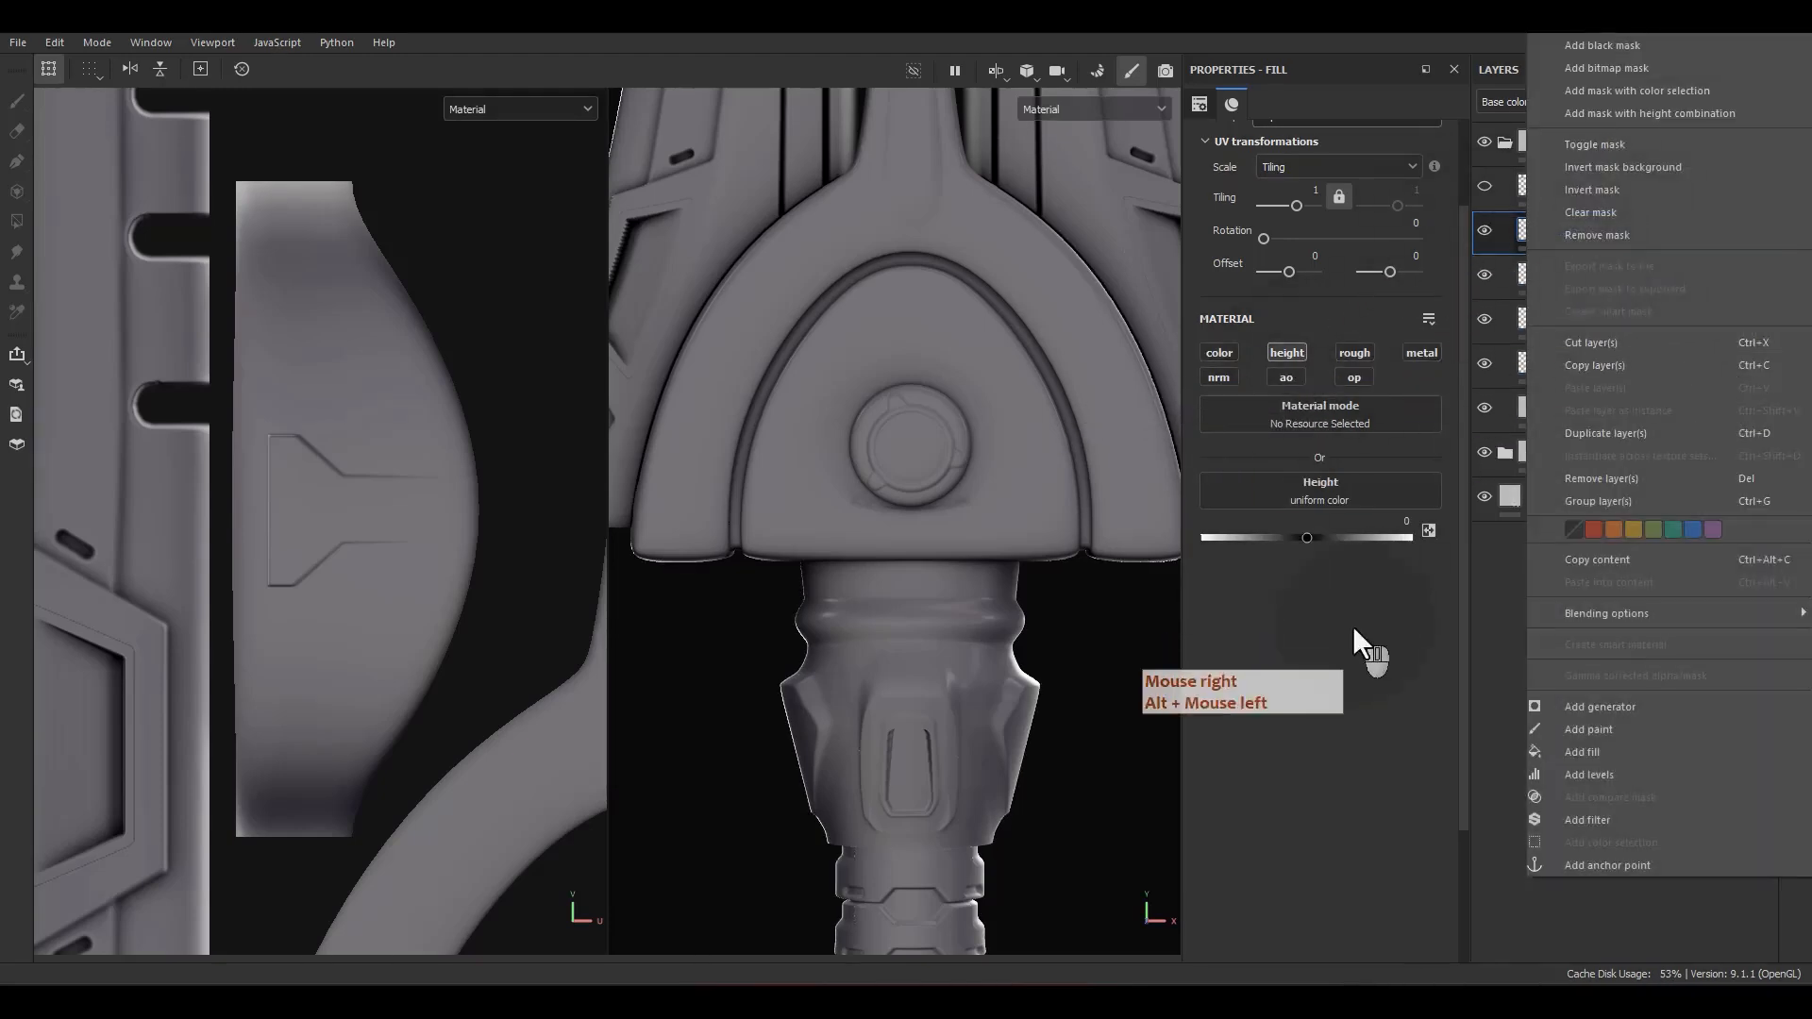
pyautogui.click(1359, 630)
pyautogui.click(1520, 280)
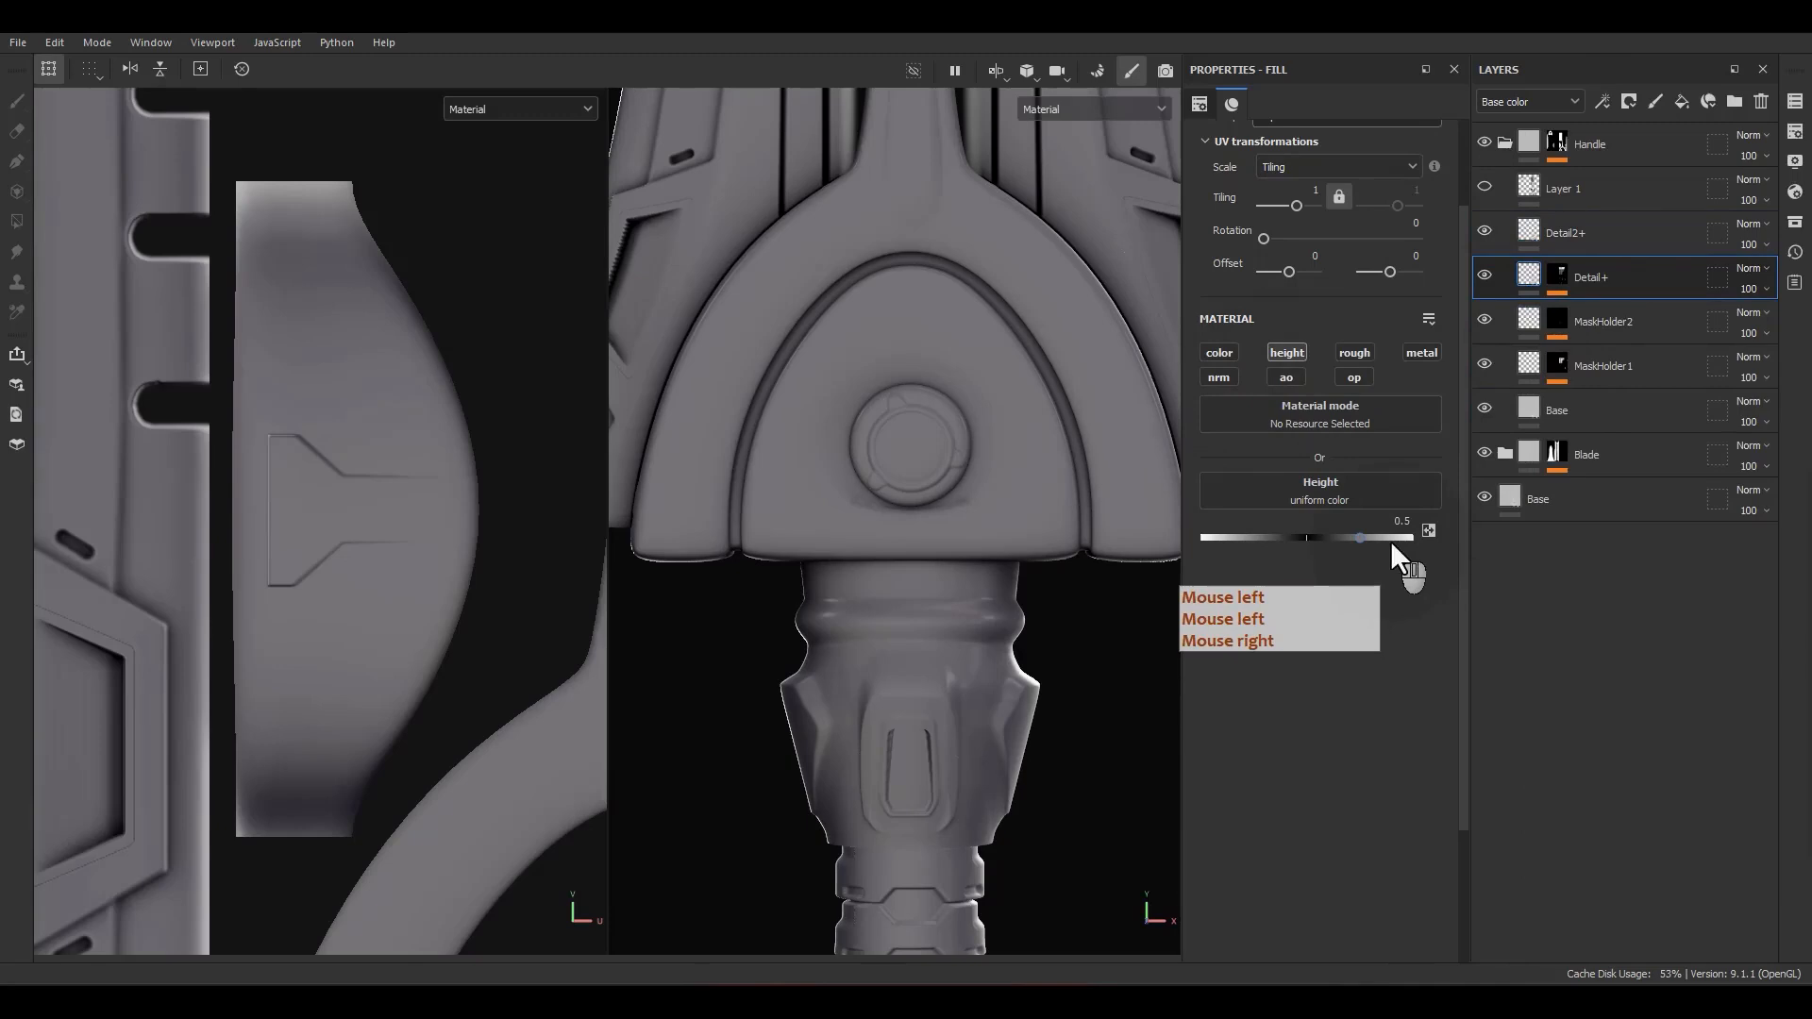
pyautogui.click(1559, 238)
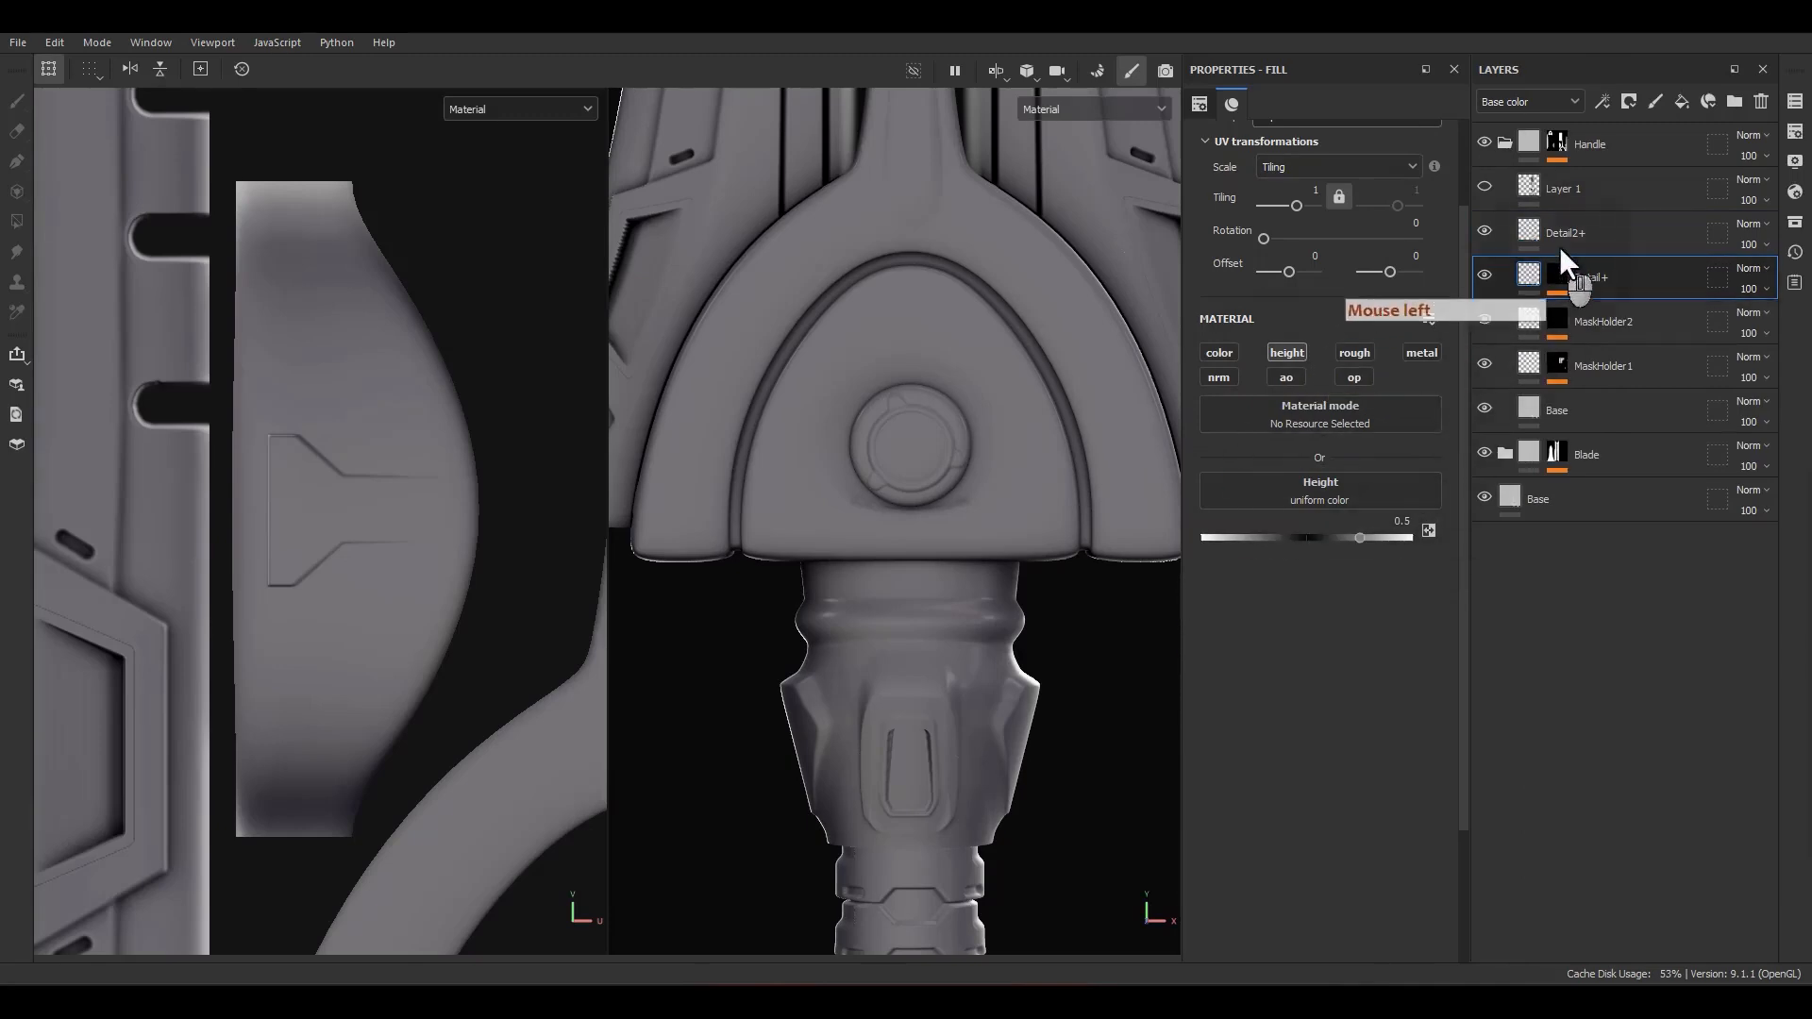
pyautogui.click(1400, 524)
pyautogui.write('.4')
pyautogui.press('Return')
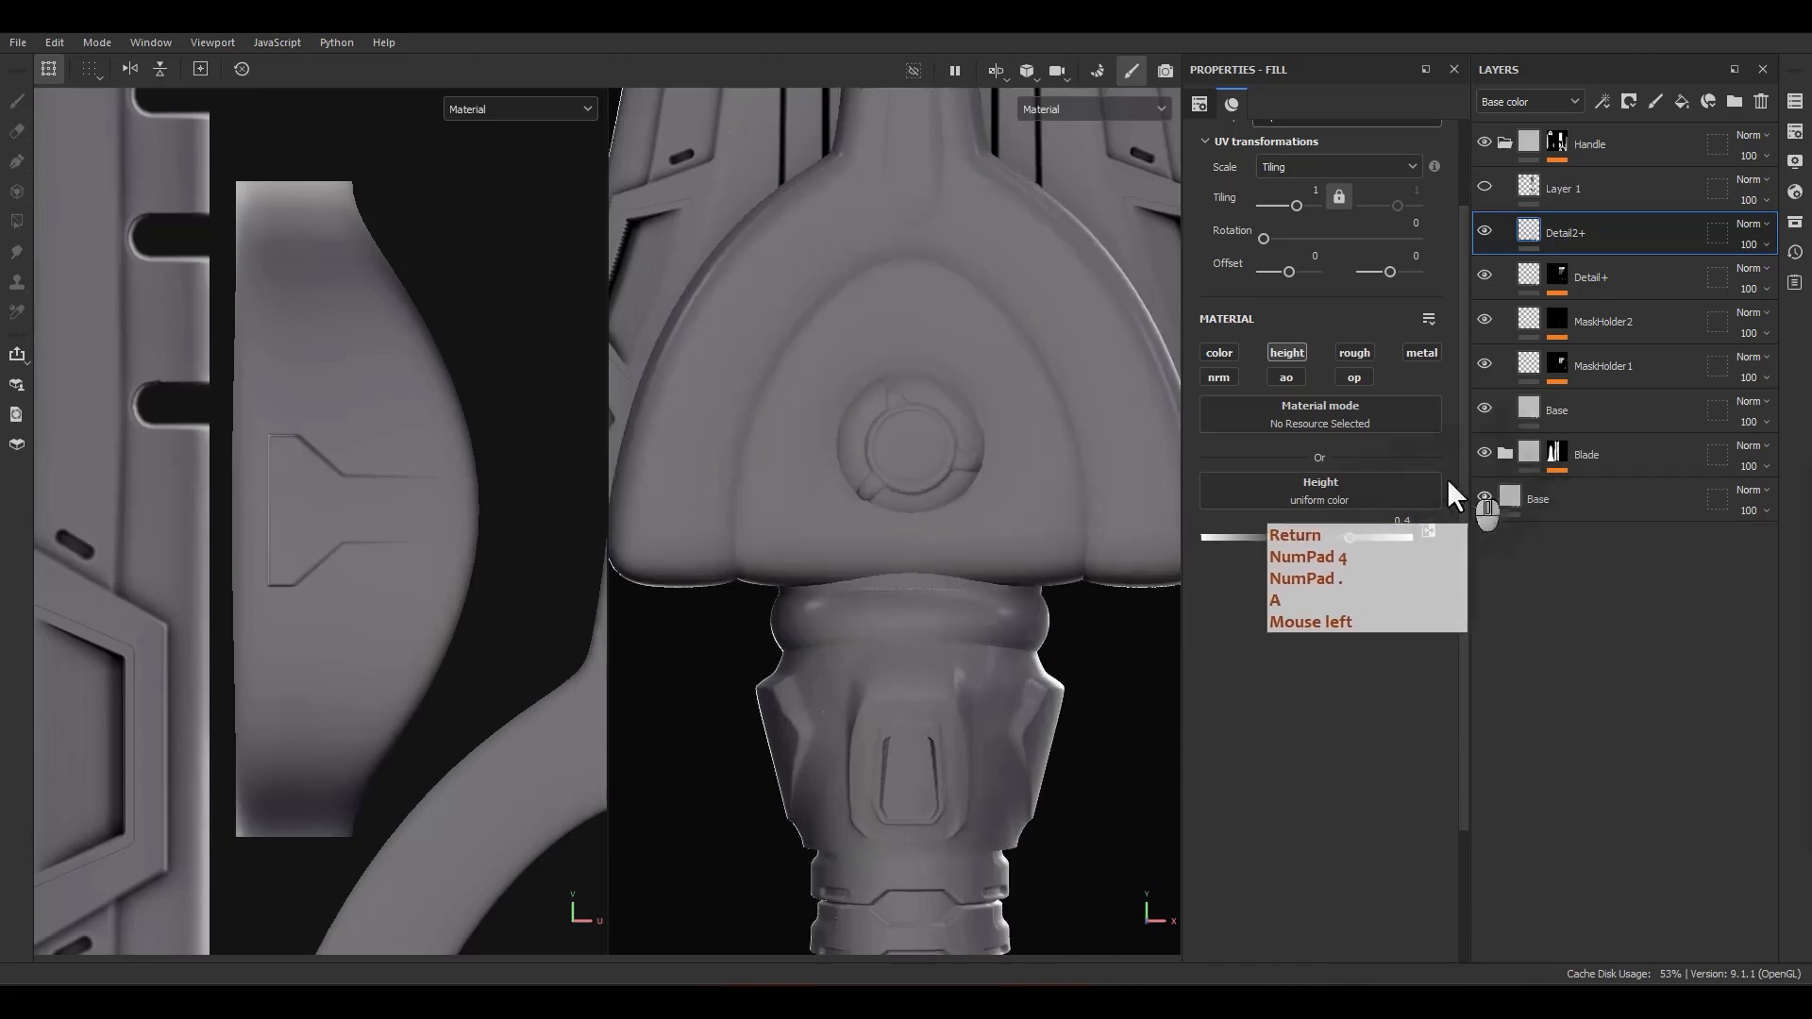
# Step: Add a black mask with a fill effect to Detail2+
pyautogui.rightClick(1582, 236)
pyautogui.click(1603, 45)
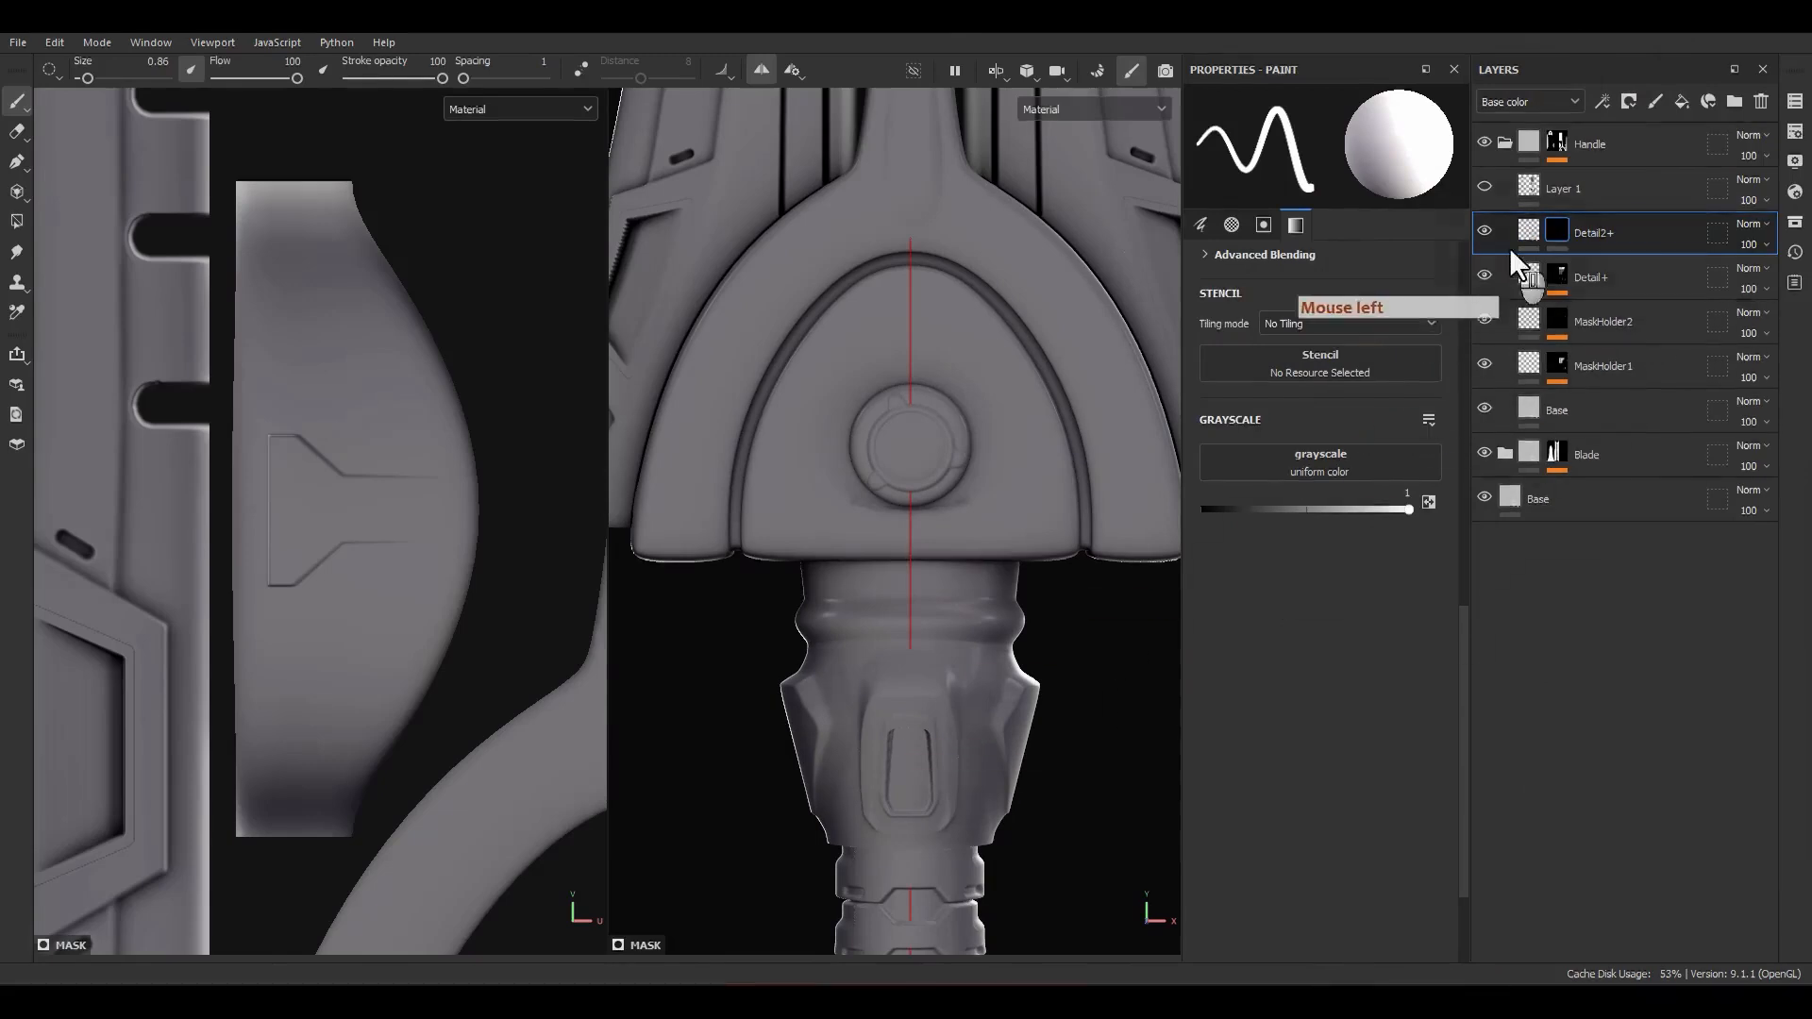
pyautogui.rightClick(1569, 238)
pyautogui.click(1595, 750)
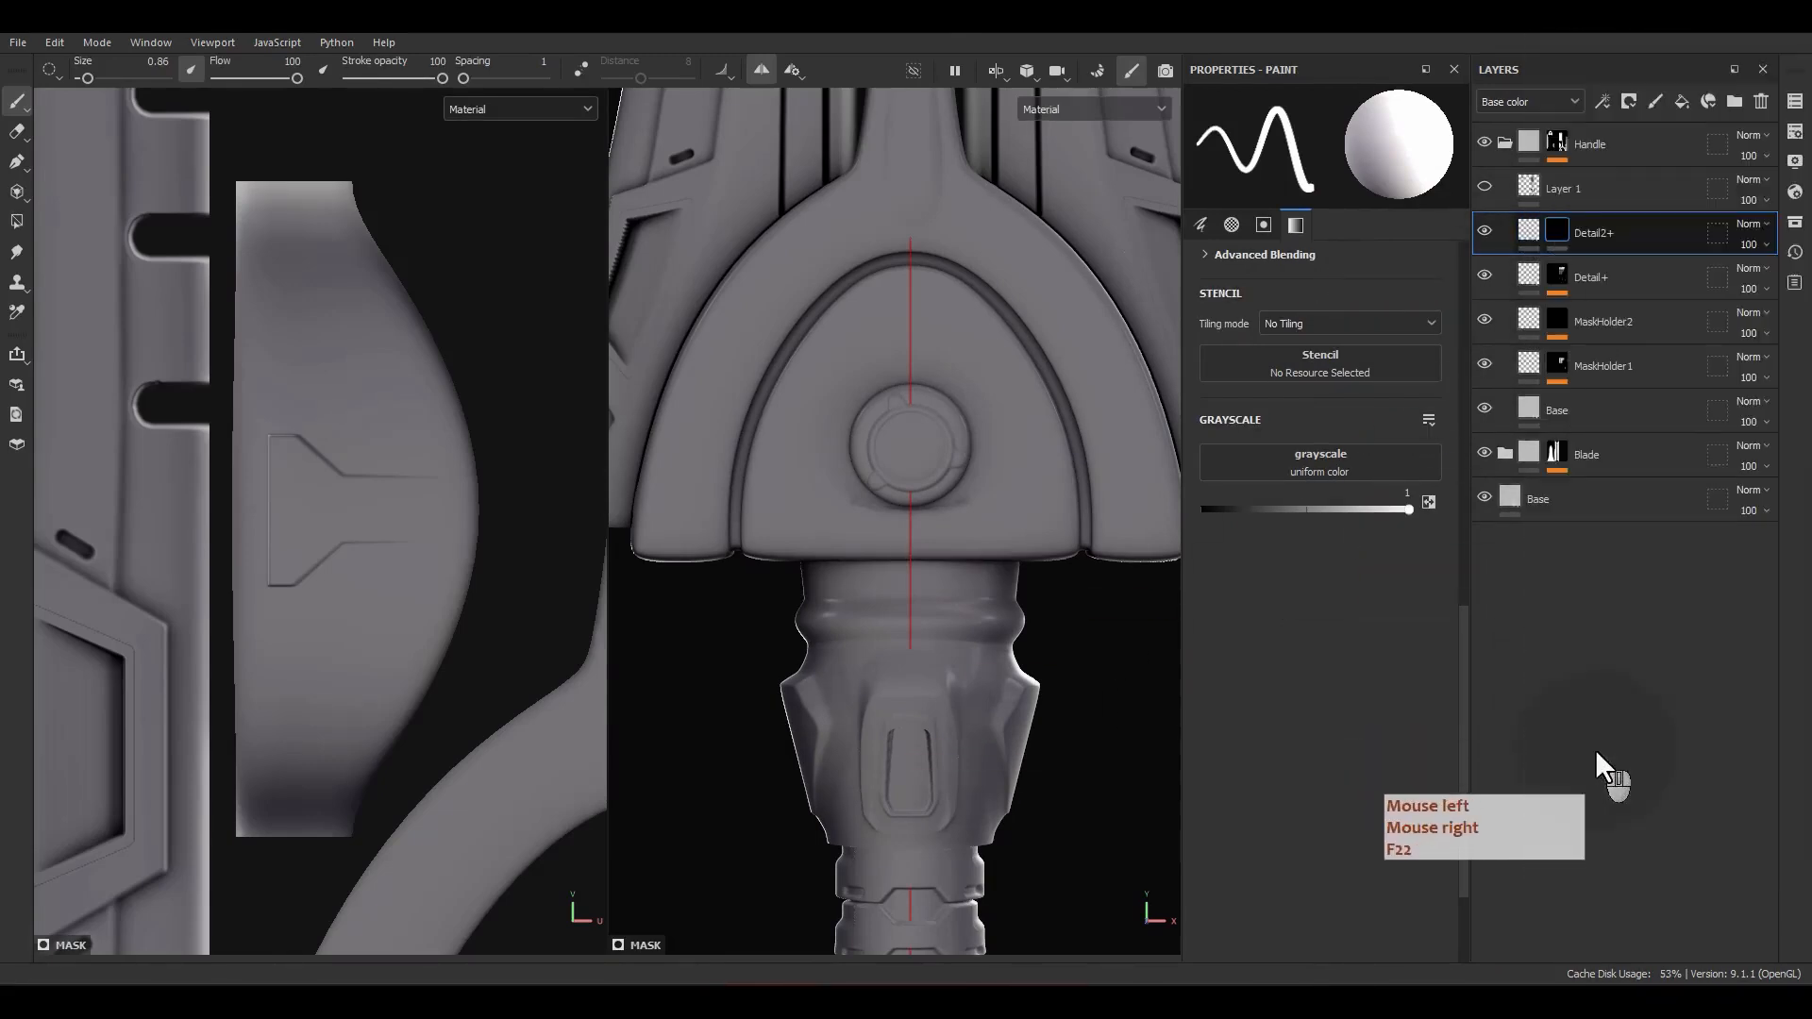
# Step: Assign the ring-shaped Alpha_04 to the grayscale of Detail2+'s mask fill
pyautogui.scroll(5, 931, 382)
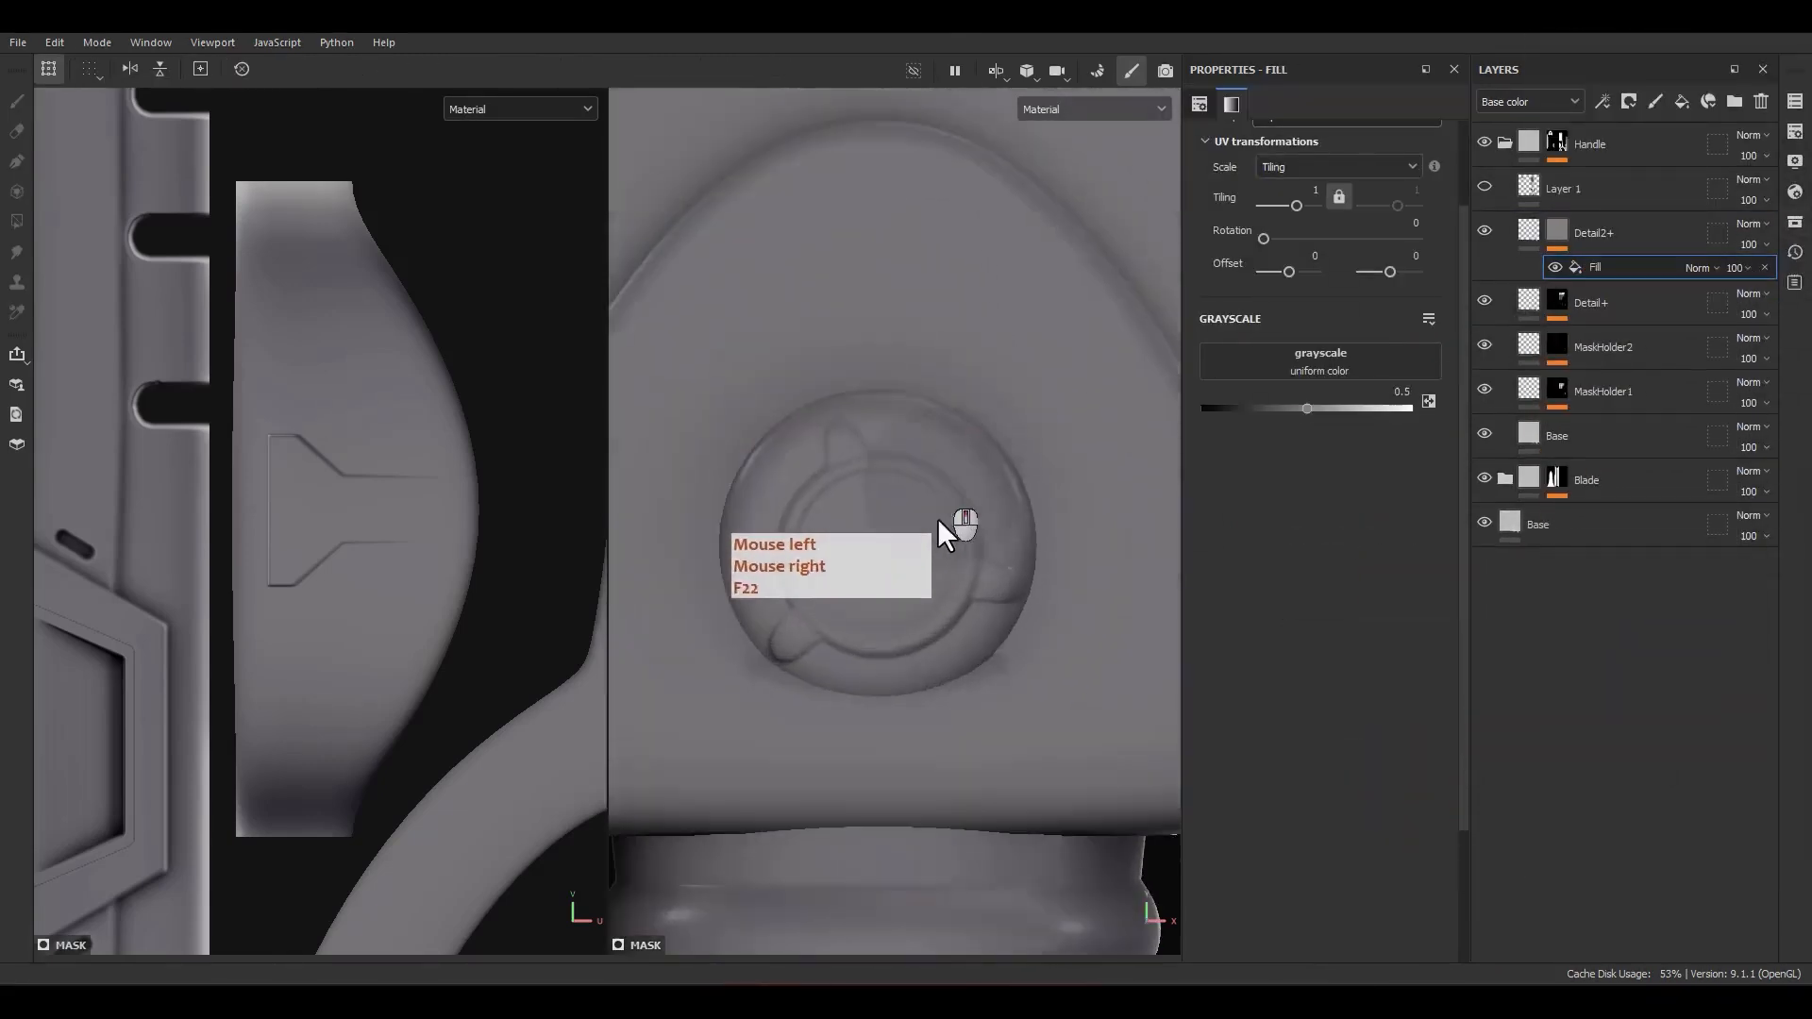
pyautogui.keyDown('alt'); pyautogui.moveTo(937, 518); pyautogui.dragTo(570, 554); pyautogui.keyUp('alt')
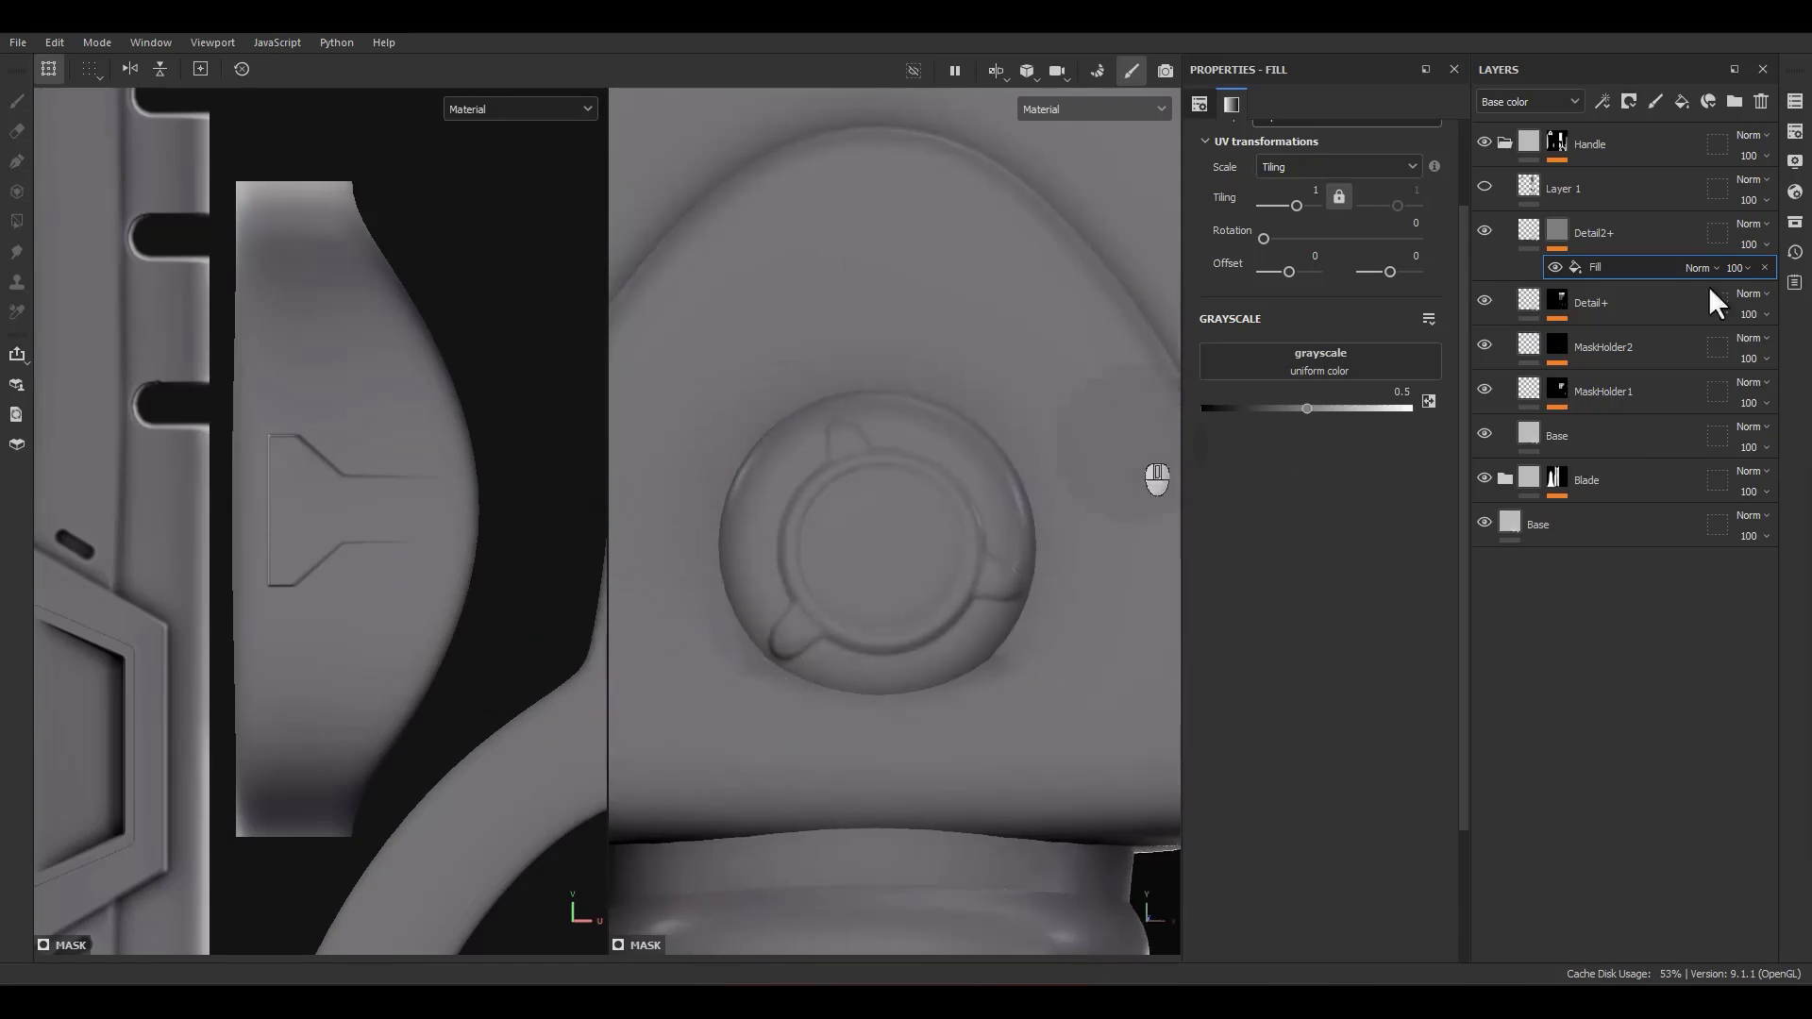
pyautogui.click(1795, 222)
pyautogui.moveTo(1404, 200); pyautogui.dragTo(1112, 208)
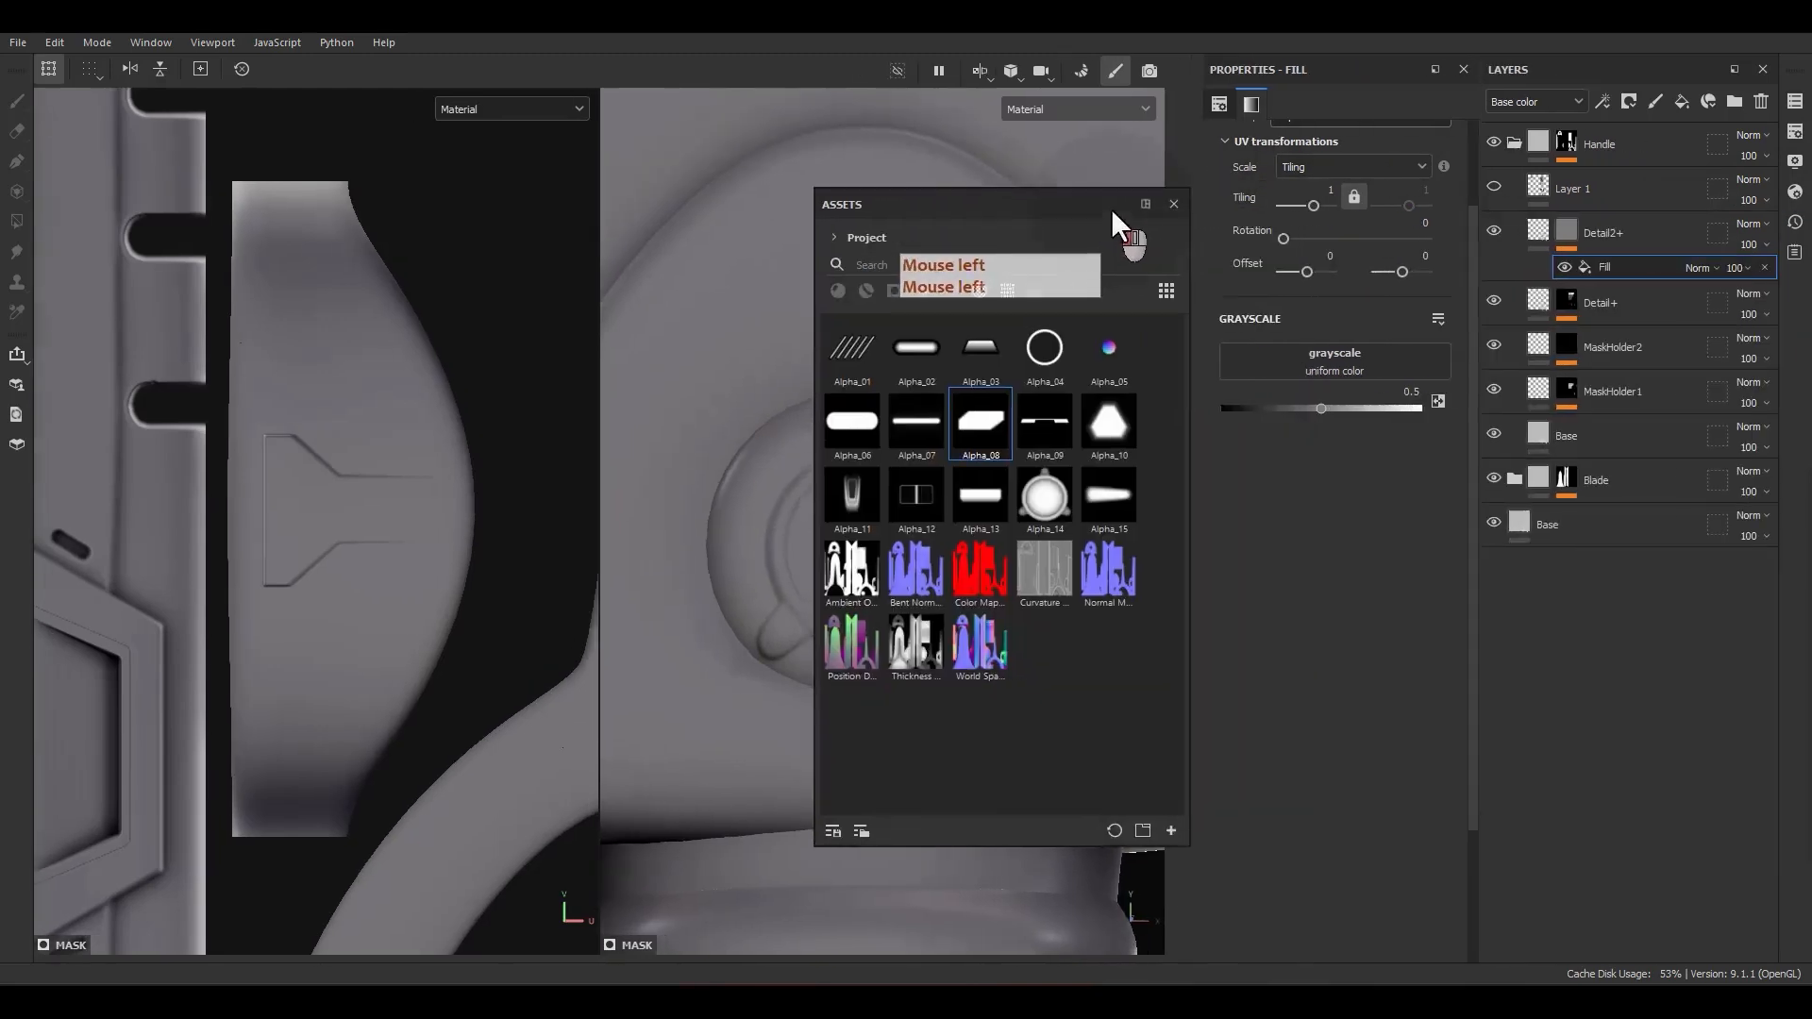
pyautogui.moveTo(1044, 371); pyautogui.dragTo(1300, 347)
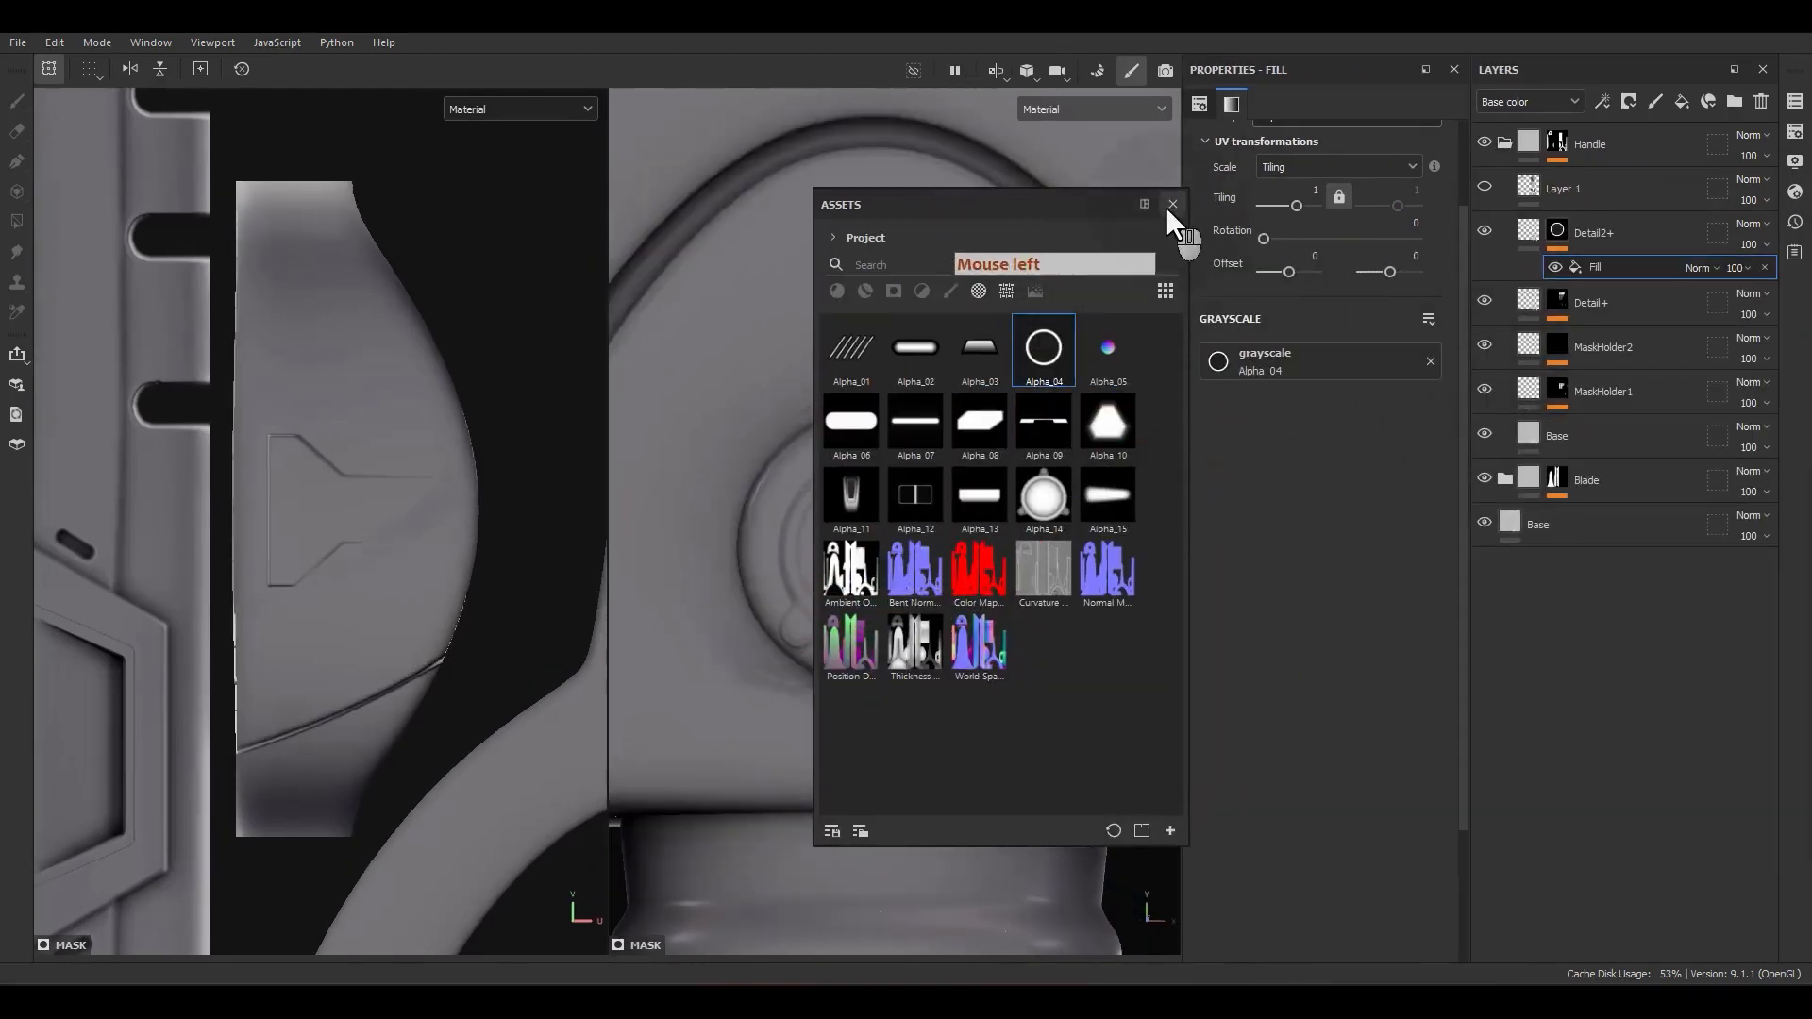
pyautogui.click(1168, 208)
# Step: Set the Alpha_04 fill's UV Wrap to None
pyautogui.scroll(-3, 895, 513)
pyautogui.scroll(-7, 414, 527)
pyautogui.scroll(-2, 413, 525)
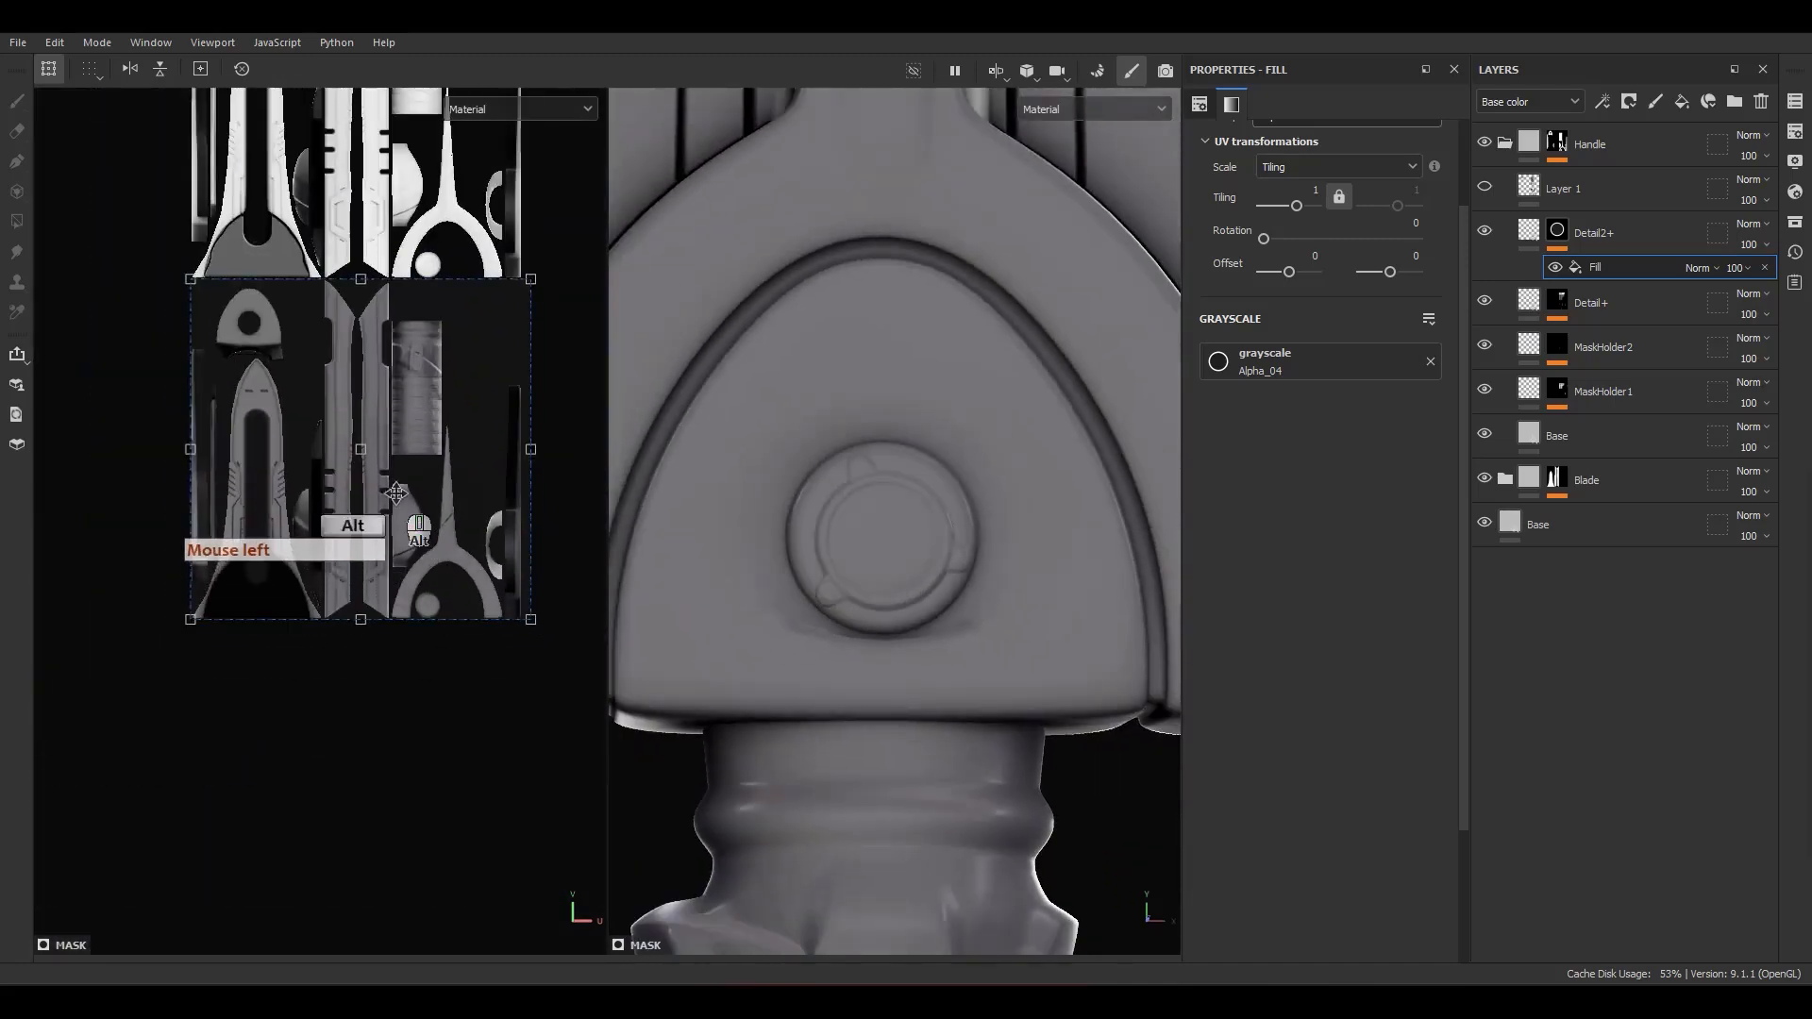
pyautogui.keyDown('alt'); pyautogui.moveTo(406, 510); pyautogui.dragTo(406, 541, button='middle'); pyautogui.keyUp('alt')
pyautogui.scroll(2, 1293, 241)
pyautogui.click(1293, 230)
pyautogui.click(1273, 254)
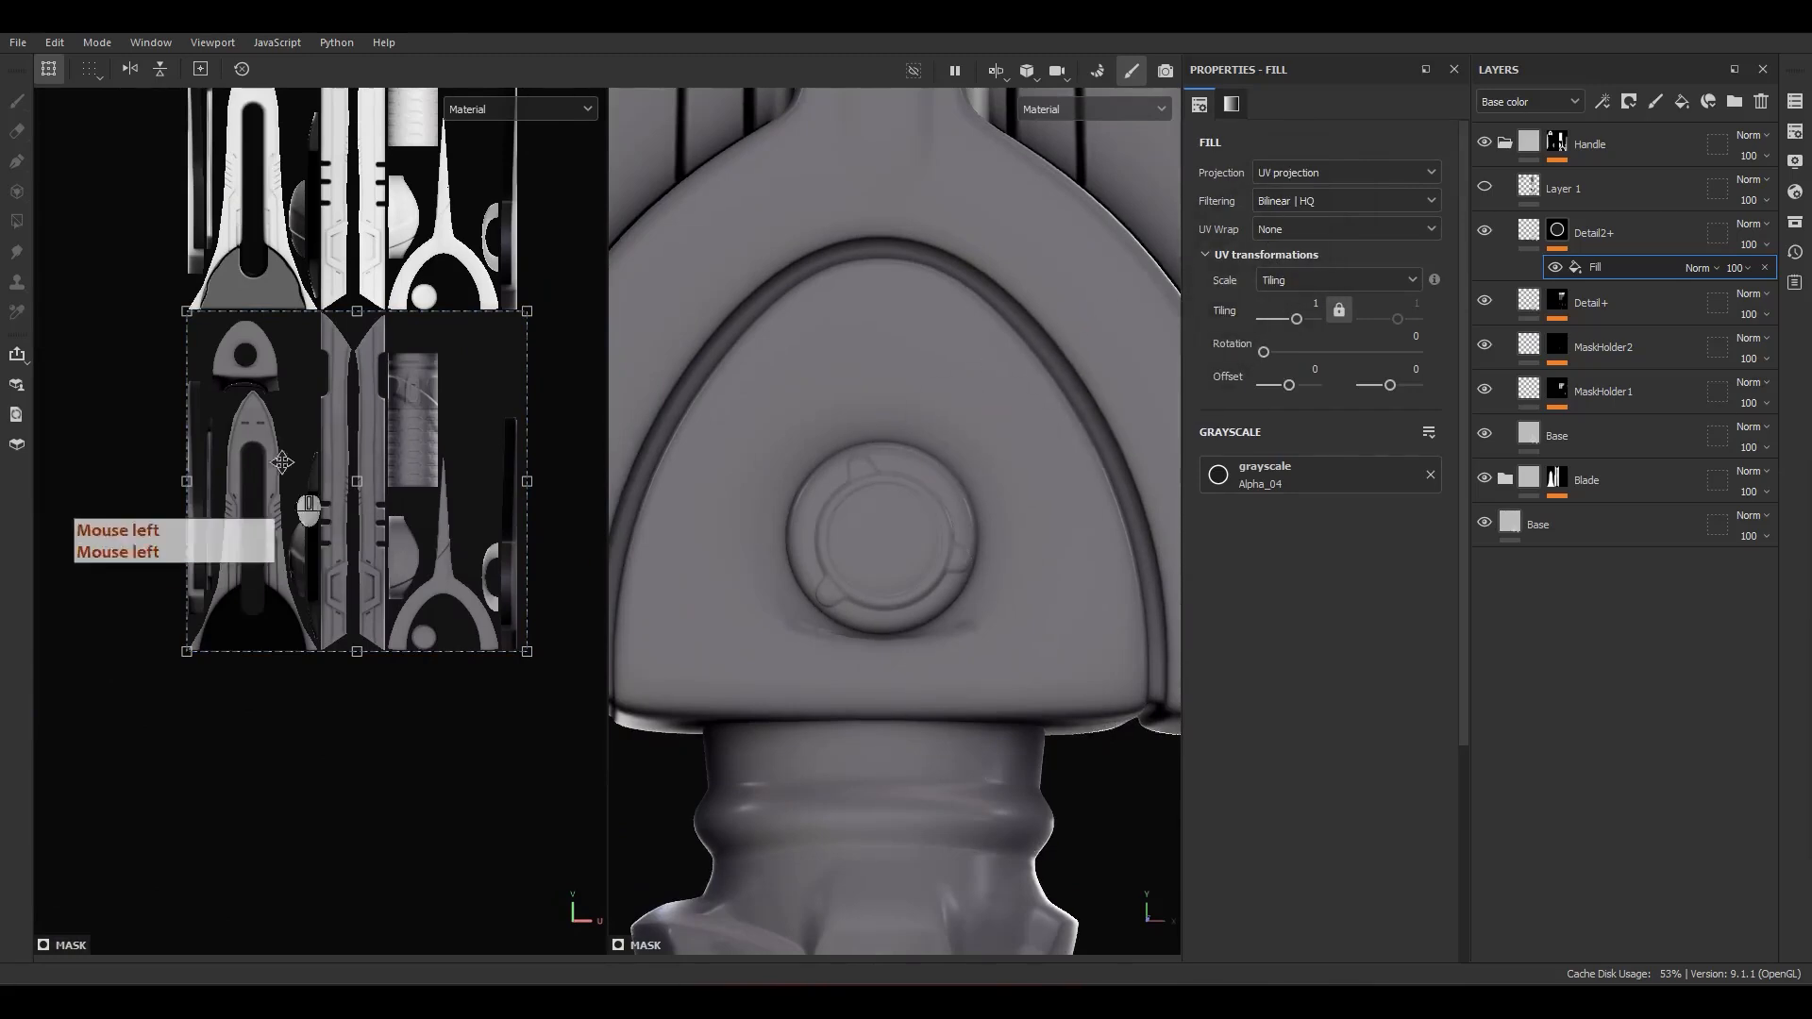
# Step: Shrink the Alpha_04 ring to a tiling of about 3.2 and move it onto the guard's circular hole in the UV layout
pyautogui.keyDown('ctrl'); pyautogui.keyDown('shift'); pyautogui.moveTo(529, 321); pyautogui.dragTo(361, 472); pyautogui.keyUp('shift'); pyautogui.keyUp('ctrl')
pyautogui.keyDown('alt'); pyautogui.moveTo(381, 508); pyautogui.dragTo(410, 575, button='middle'); pyautogui.keyUp('alt')
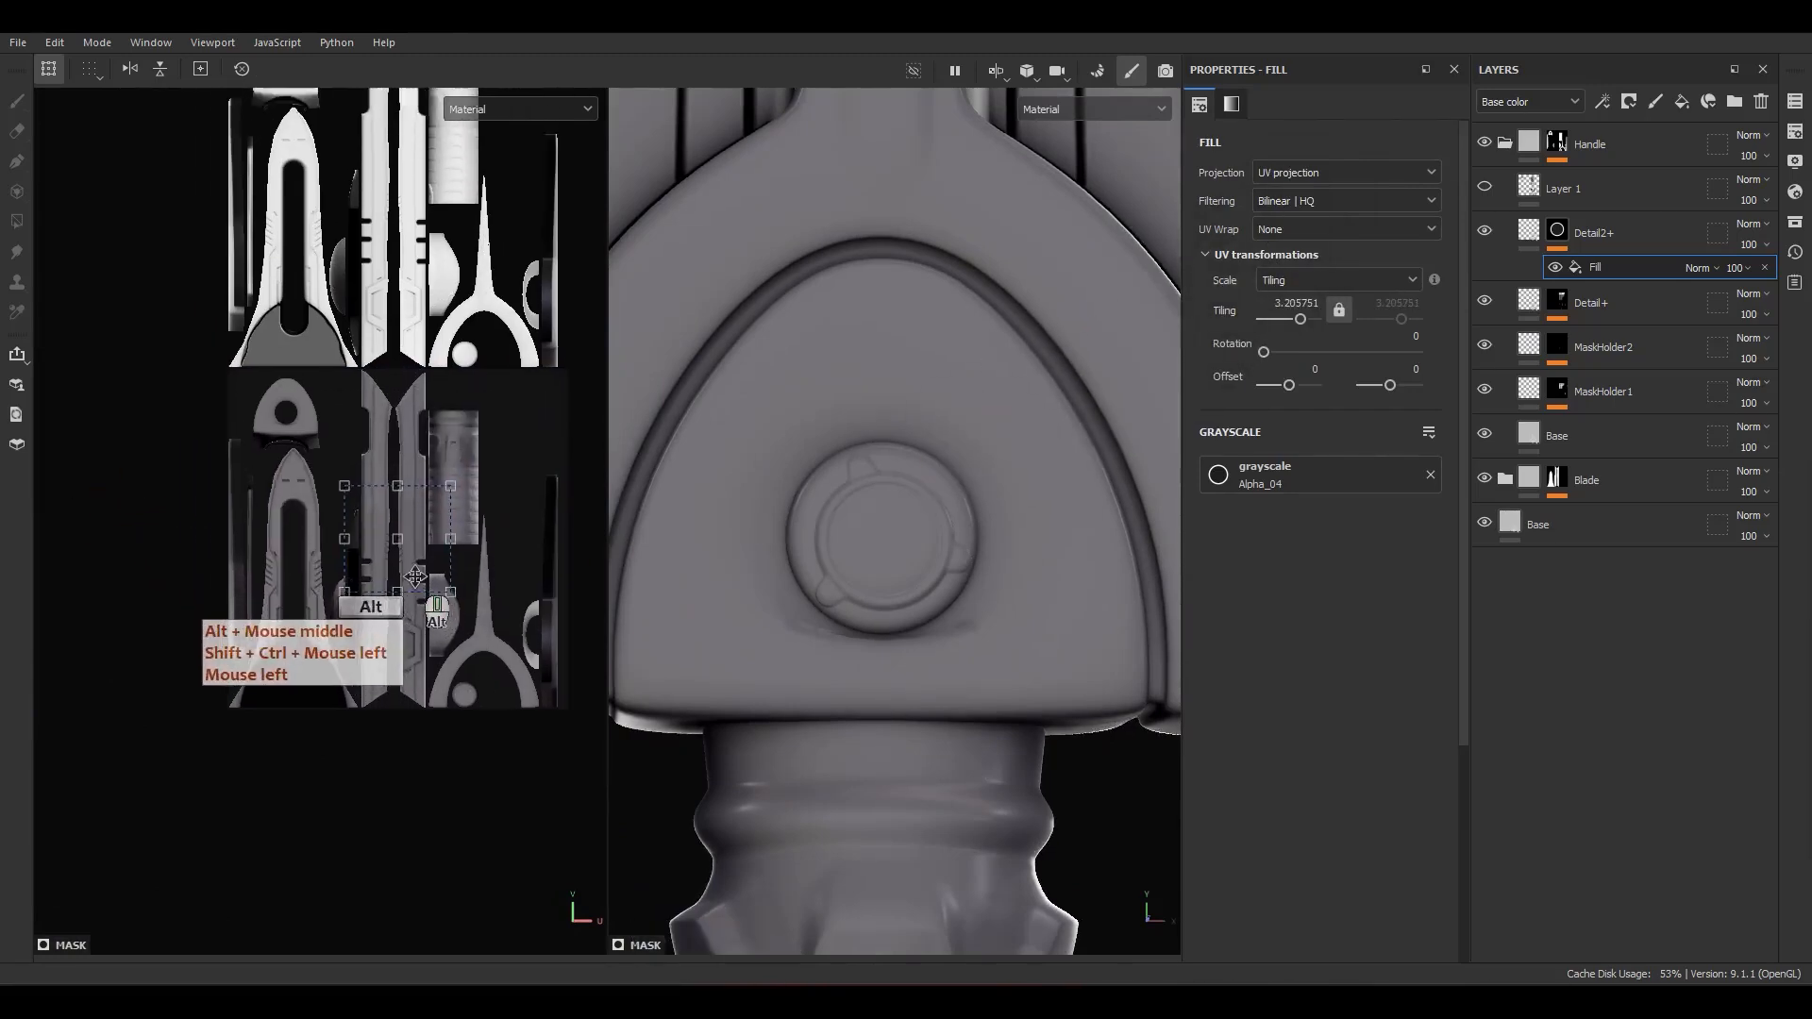
pyautogui.scroll(1, 413, 577)
pyautogui.moveTo(415, 578); pyautogui.dragTo(262, 442)
pyautogui.scroll(5, 271, 421)
pyautogui.keyDown('alt'); pyautogui.moveTo(272, 422); pyautogui.dragTo(316, 524, button='middle'); pyautogui.keyUp('alt')
pyautogui.scroll(2, 316, 524)
pyautogui.moveTo(314, 524); pyautogui.dragTo(444, 513)
# Step: Fit the ring around the guard's hole at a tiling of about 7.356, with offsets of about -0.328 and 0.372
pyautogui.keyDown('ctrl'); pyautogui.keyDown('shift'); pyautogui.moveTo(550, 290); pyautogui.dragTo(423, 397); pyautogui.keyUp('shift'); pyautogui.keyUp('ctrl')
pyautogui.scroll(4, 366, 522)
pyautogui.moveTo(406, 518); pyautogui.dragTo(374, 521)
pyautogui.keyDown('ctrl'); pyautogui.keyDown('shift'); pyautogui.moveTo(467, 314); pyautogui.dragTo(450, 329); pyautogui.keyUp('shift'); pyautogui.keyUp('ctrl')
pyautogui.scroll(2, 364, 490)
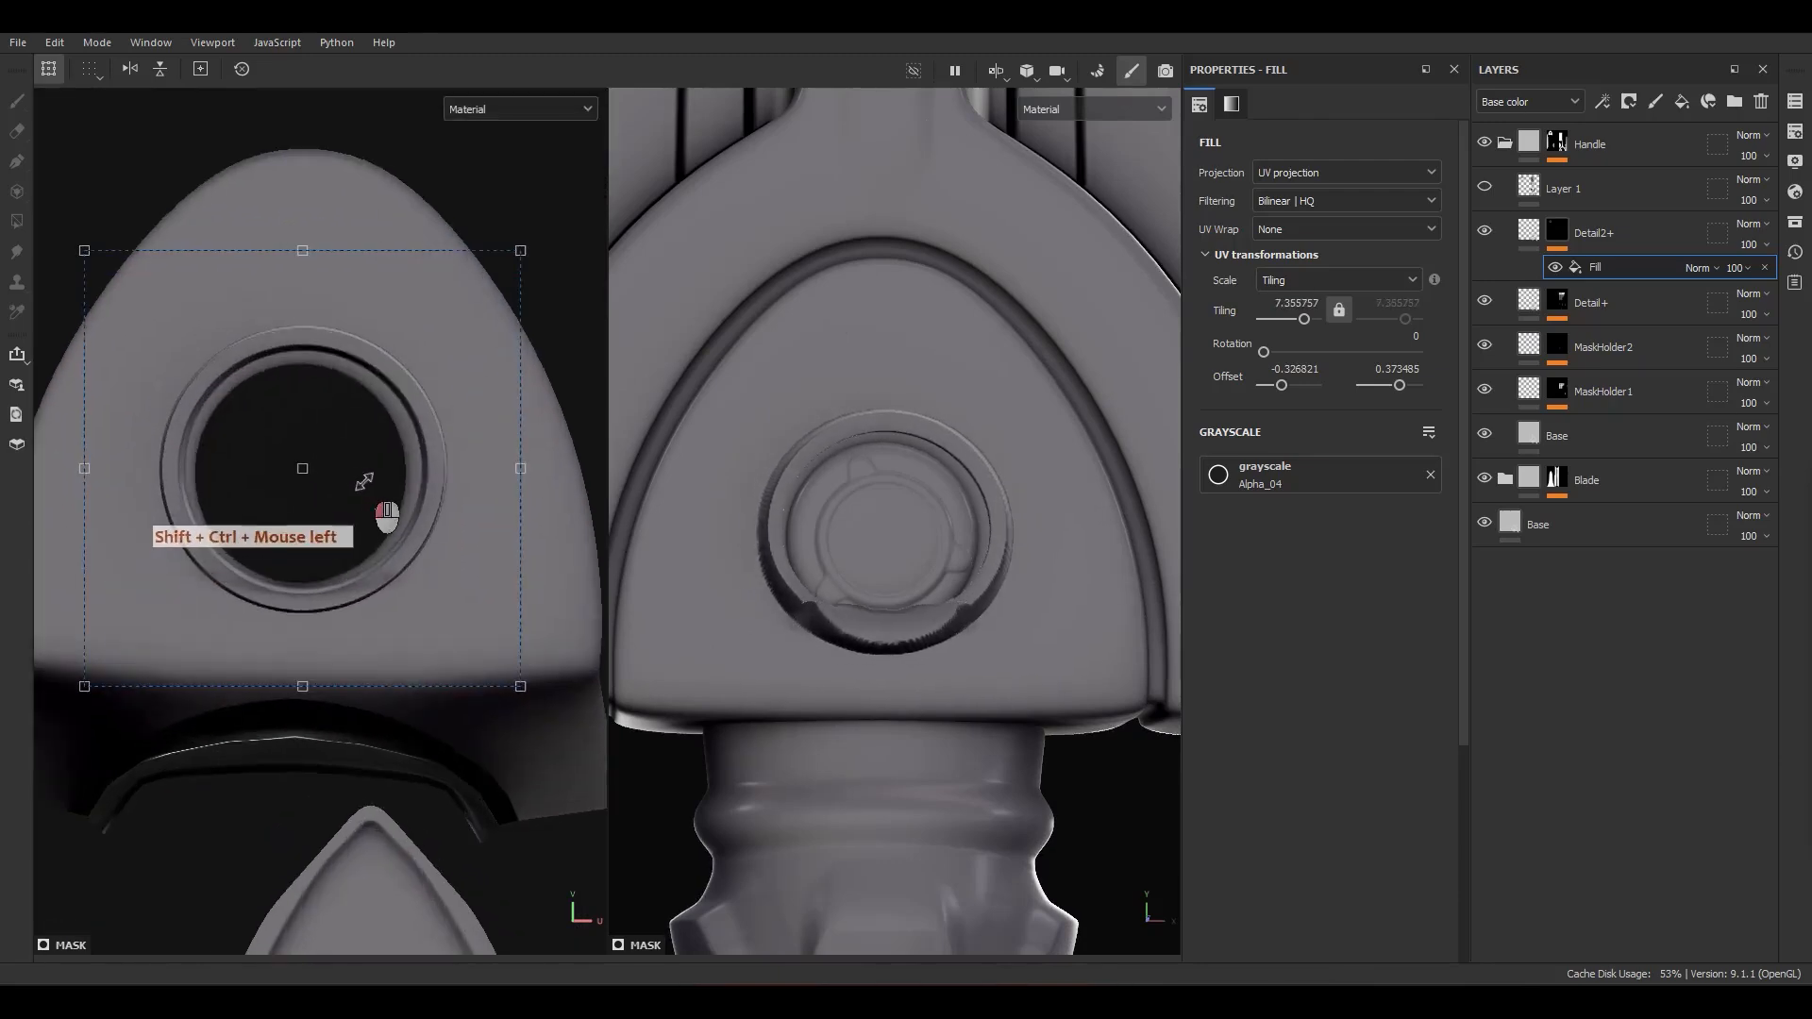
pyautogui.moveTo(364, 485); pyautogui.dragTo(359, 486)
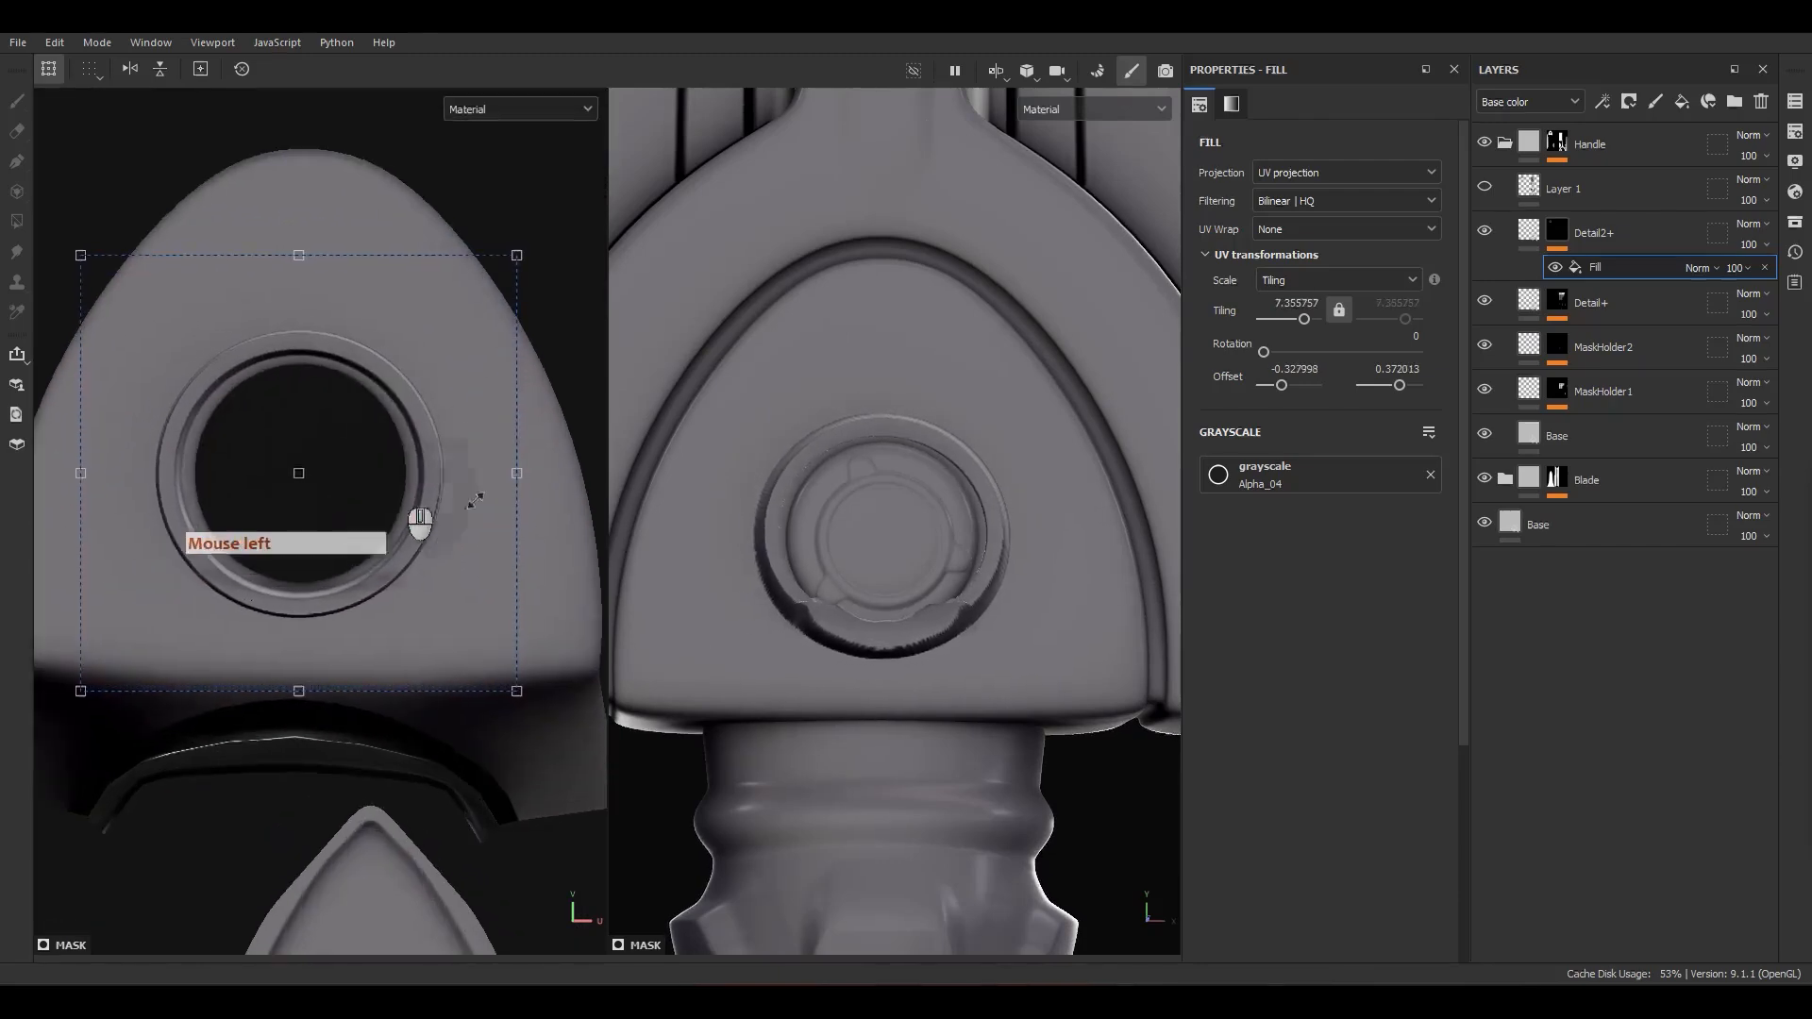
# Step: Set the Alpha_04 mask fill to Linear Dodge blending at 25 opacity and check the groove around the boss
pyautogui.keyDown('alt'); pyautogui.moveTo(944, 679); pyautogui.dragTo(1078, 693); pyautogui.keyUp('alt')
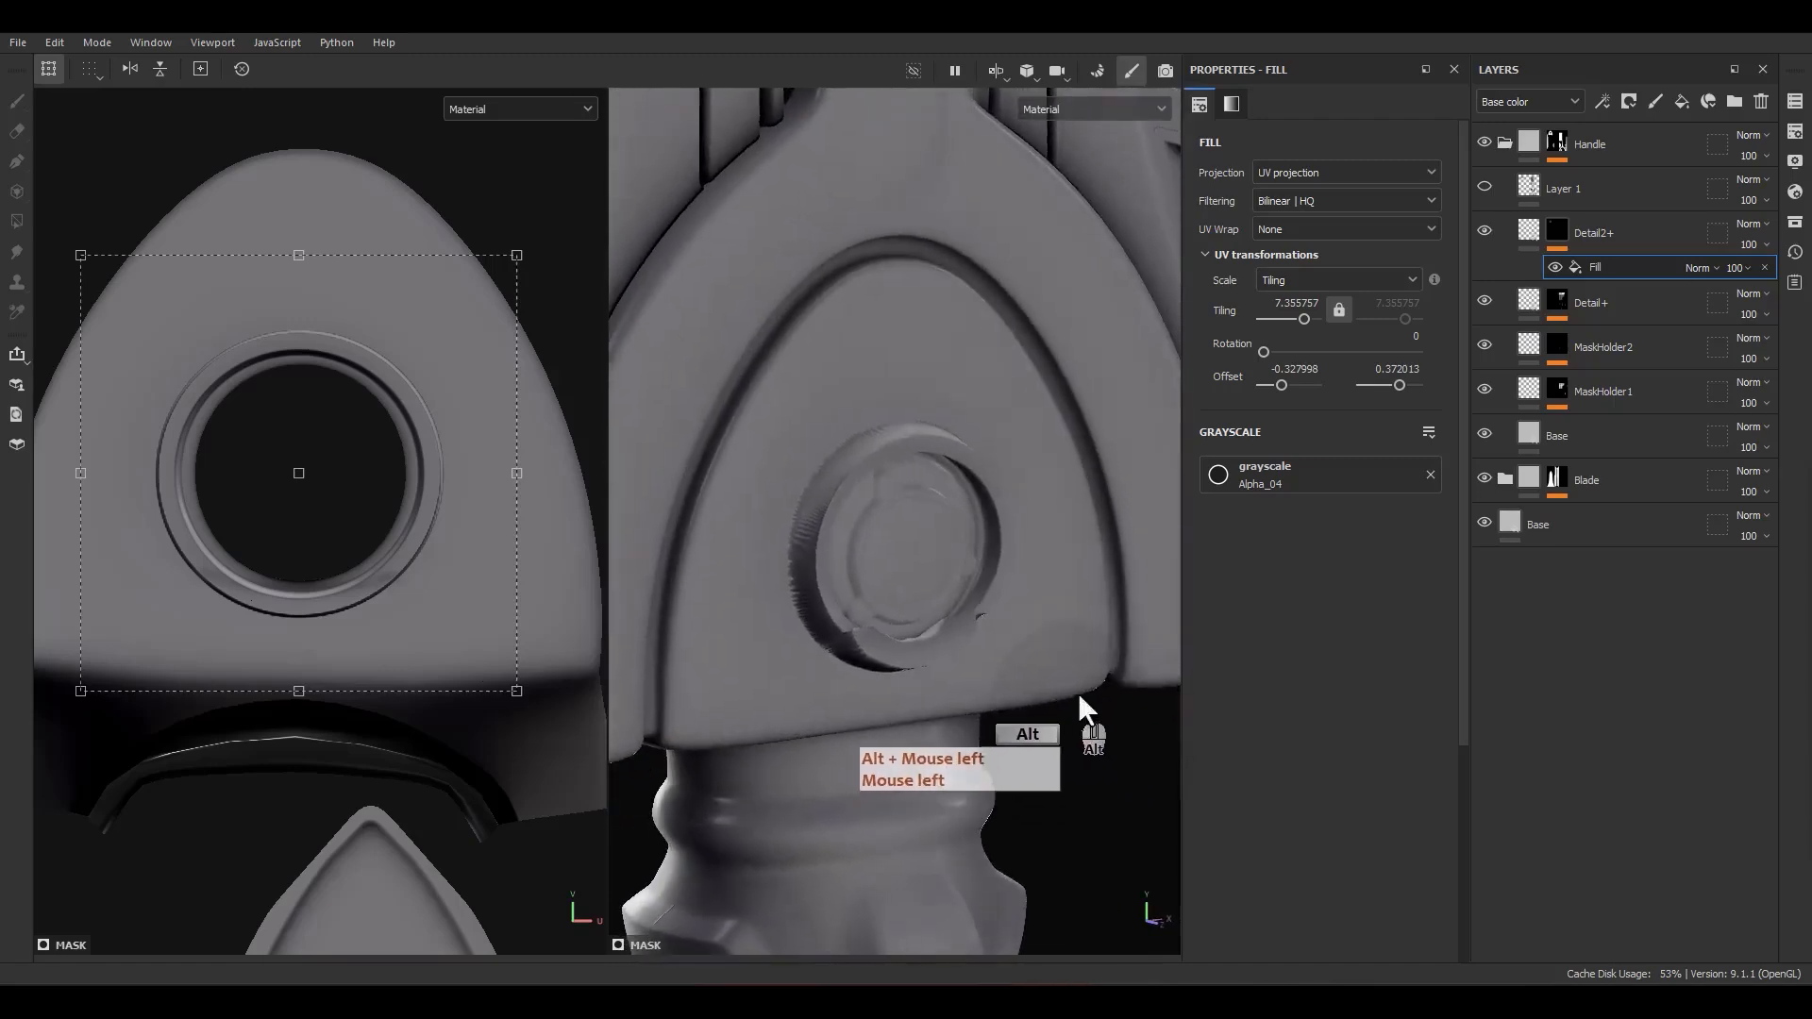
pyautogui.click(1531, 228)
pyautogui.click(1555, 231)
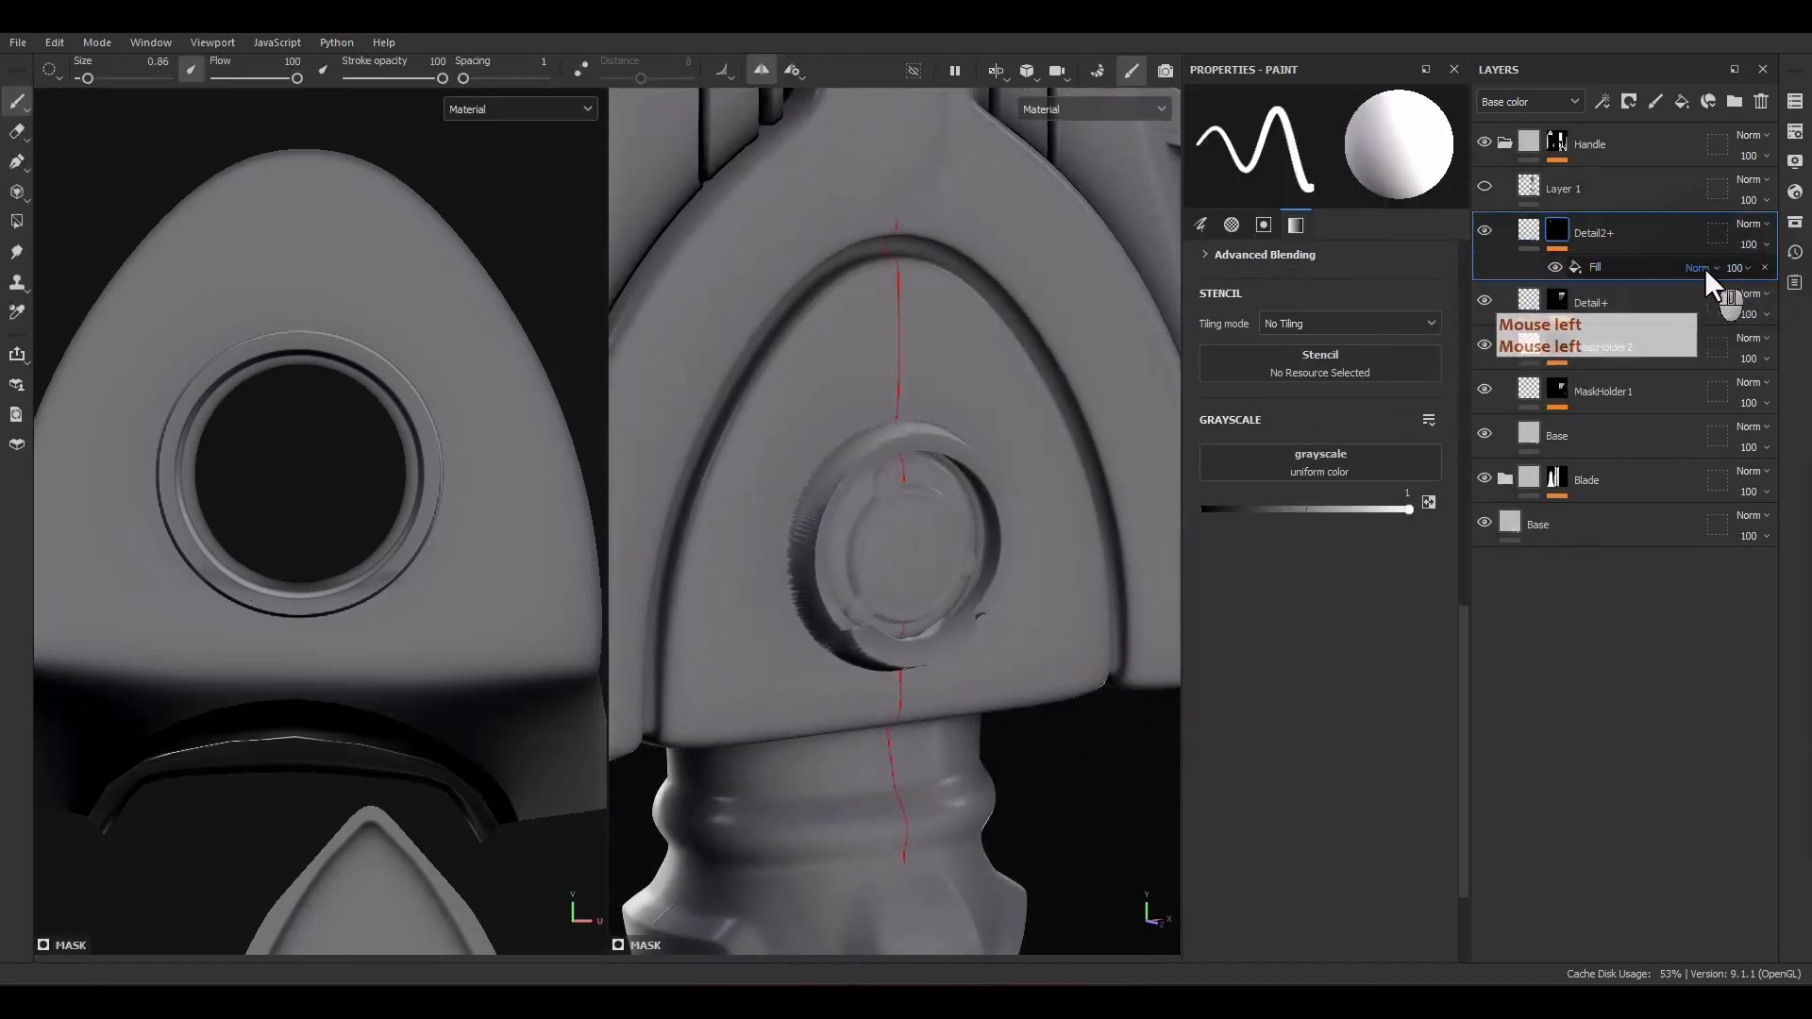
pyautogui.click(1704, 268)
pyautogui.click(1719, 458)
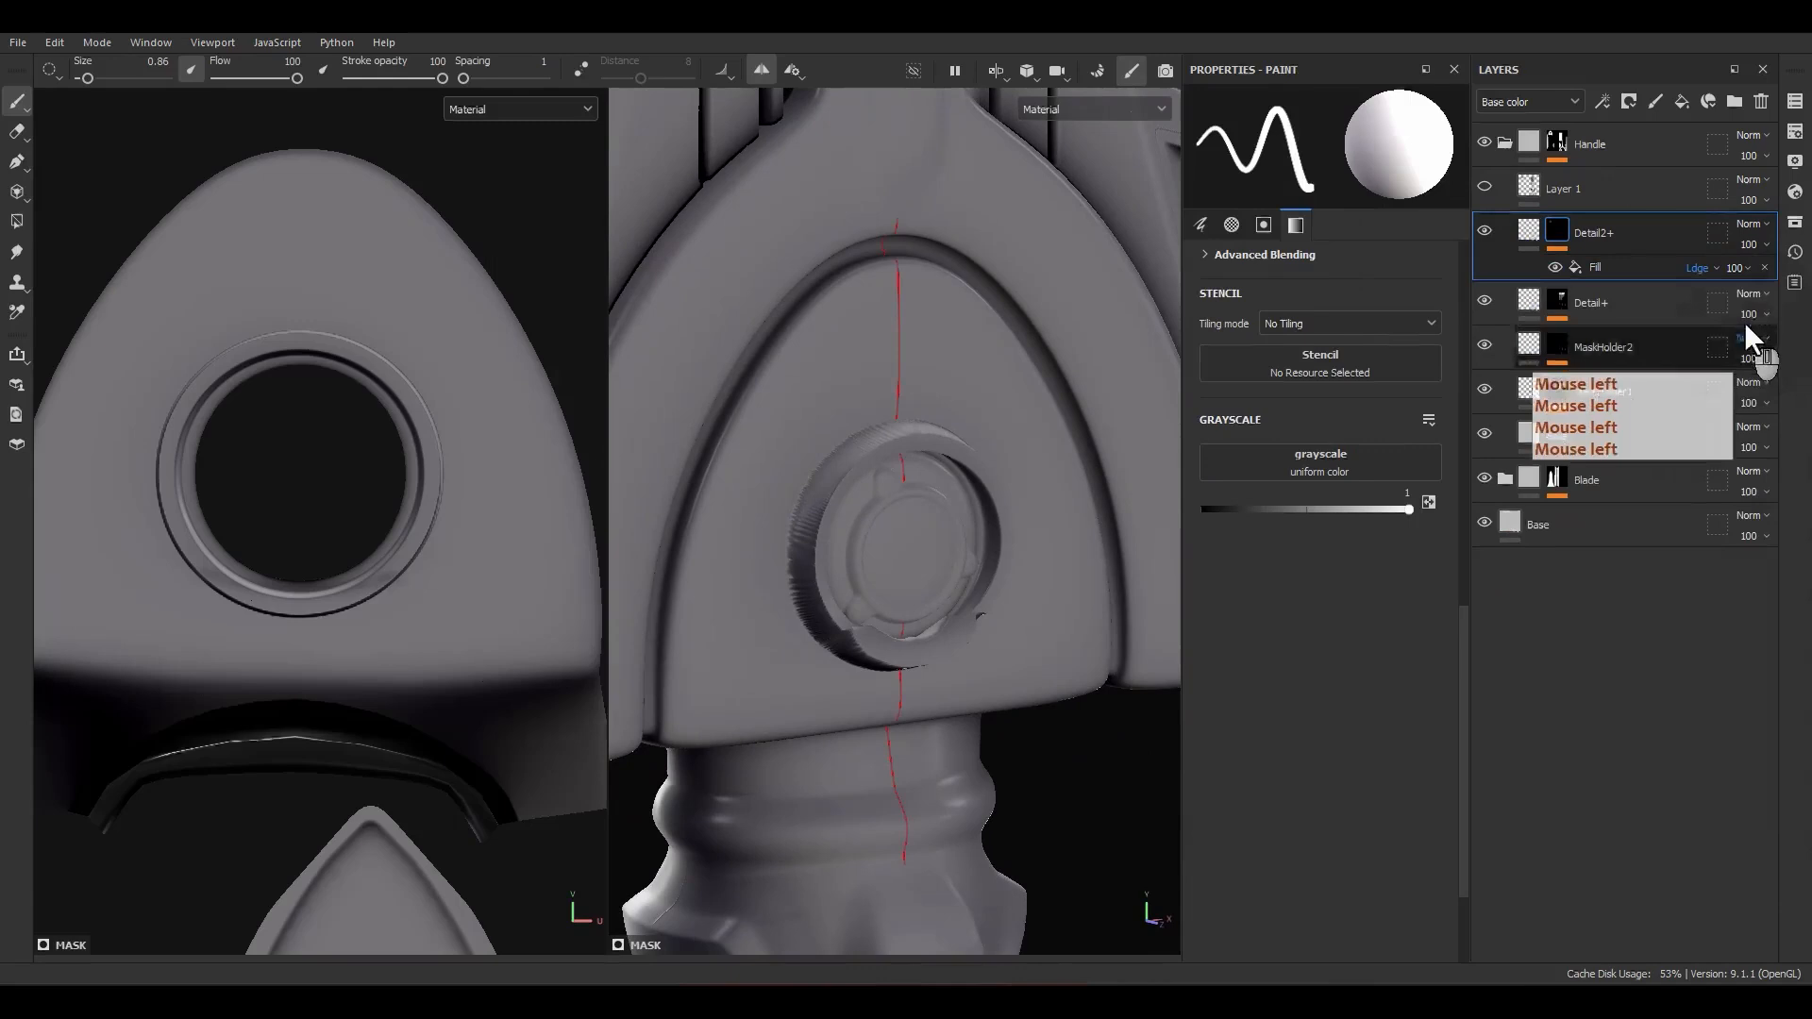
pyautogui.click(1736, 269)
pyautogui.write('25')
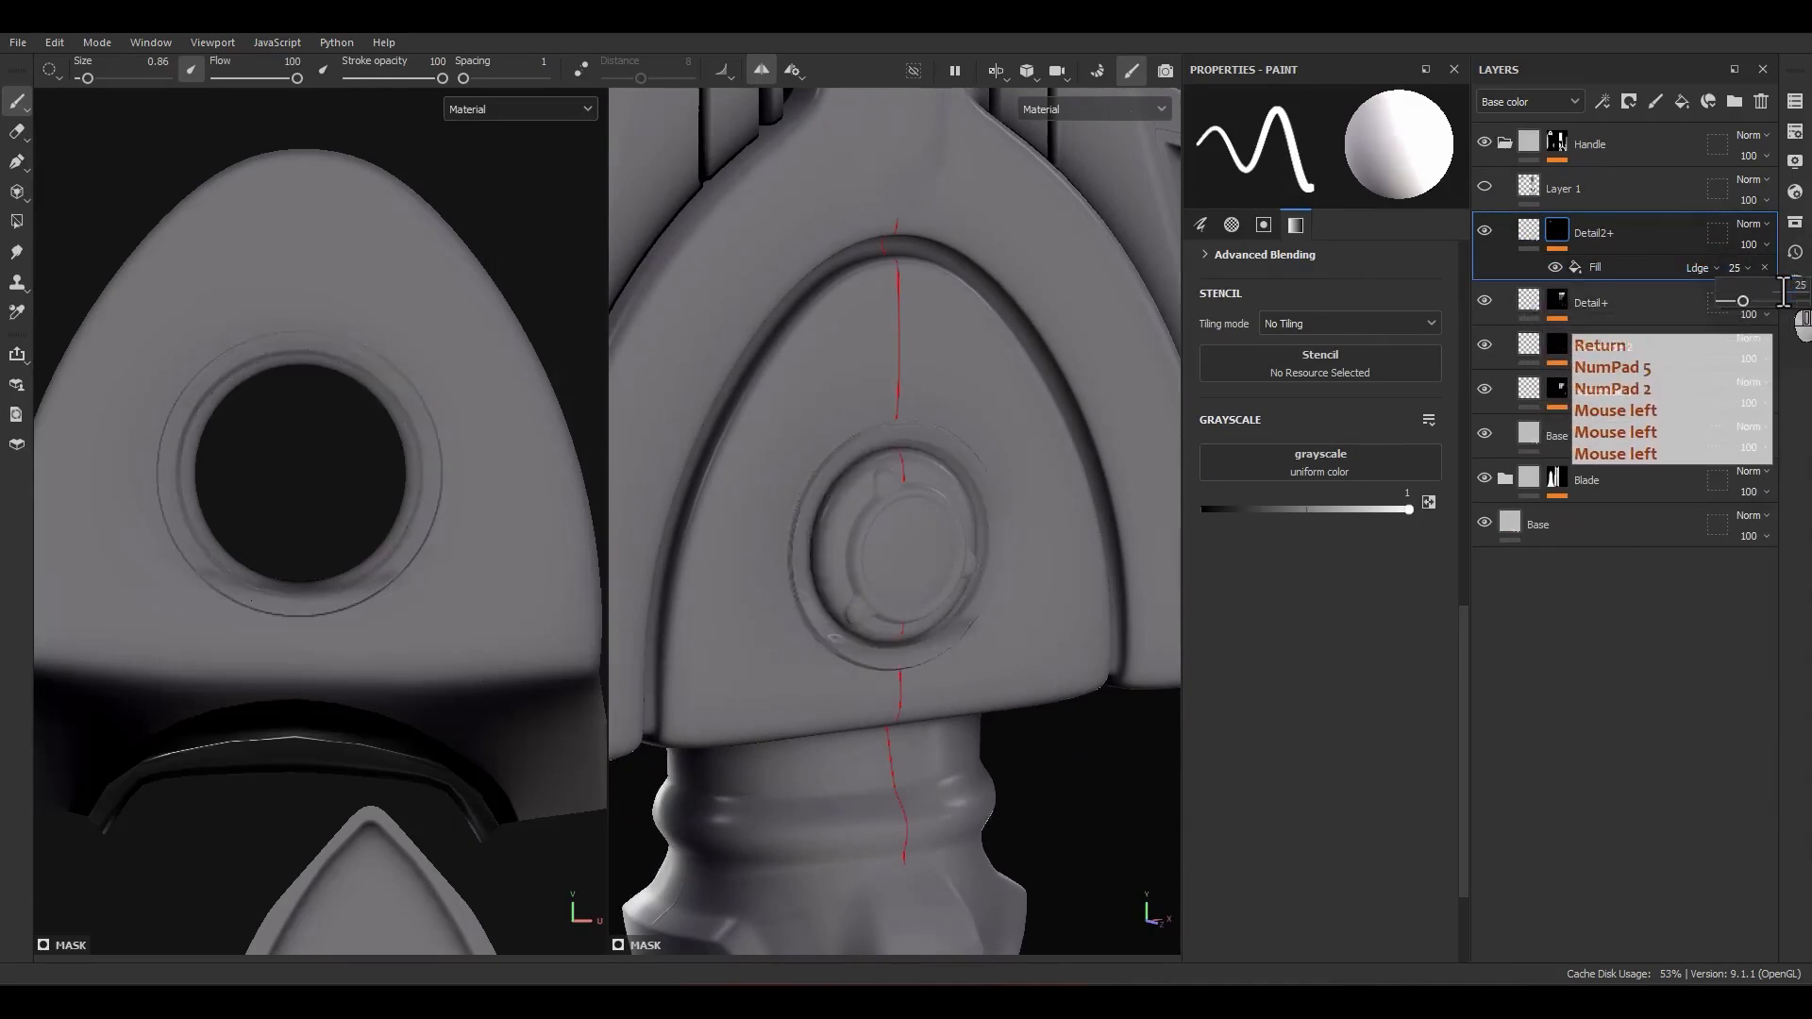
pyautogui.press('Return')
pyautogui.keyDown('alt'); pyautogui.moveTo(869, 609); pyautogui.dragTo(966, 585); pyautogui.keyUp('alt')
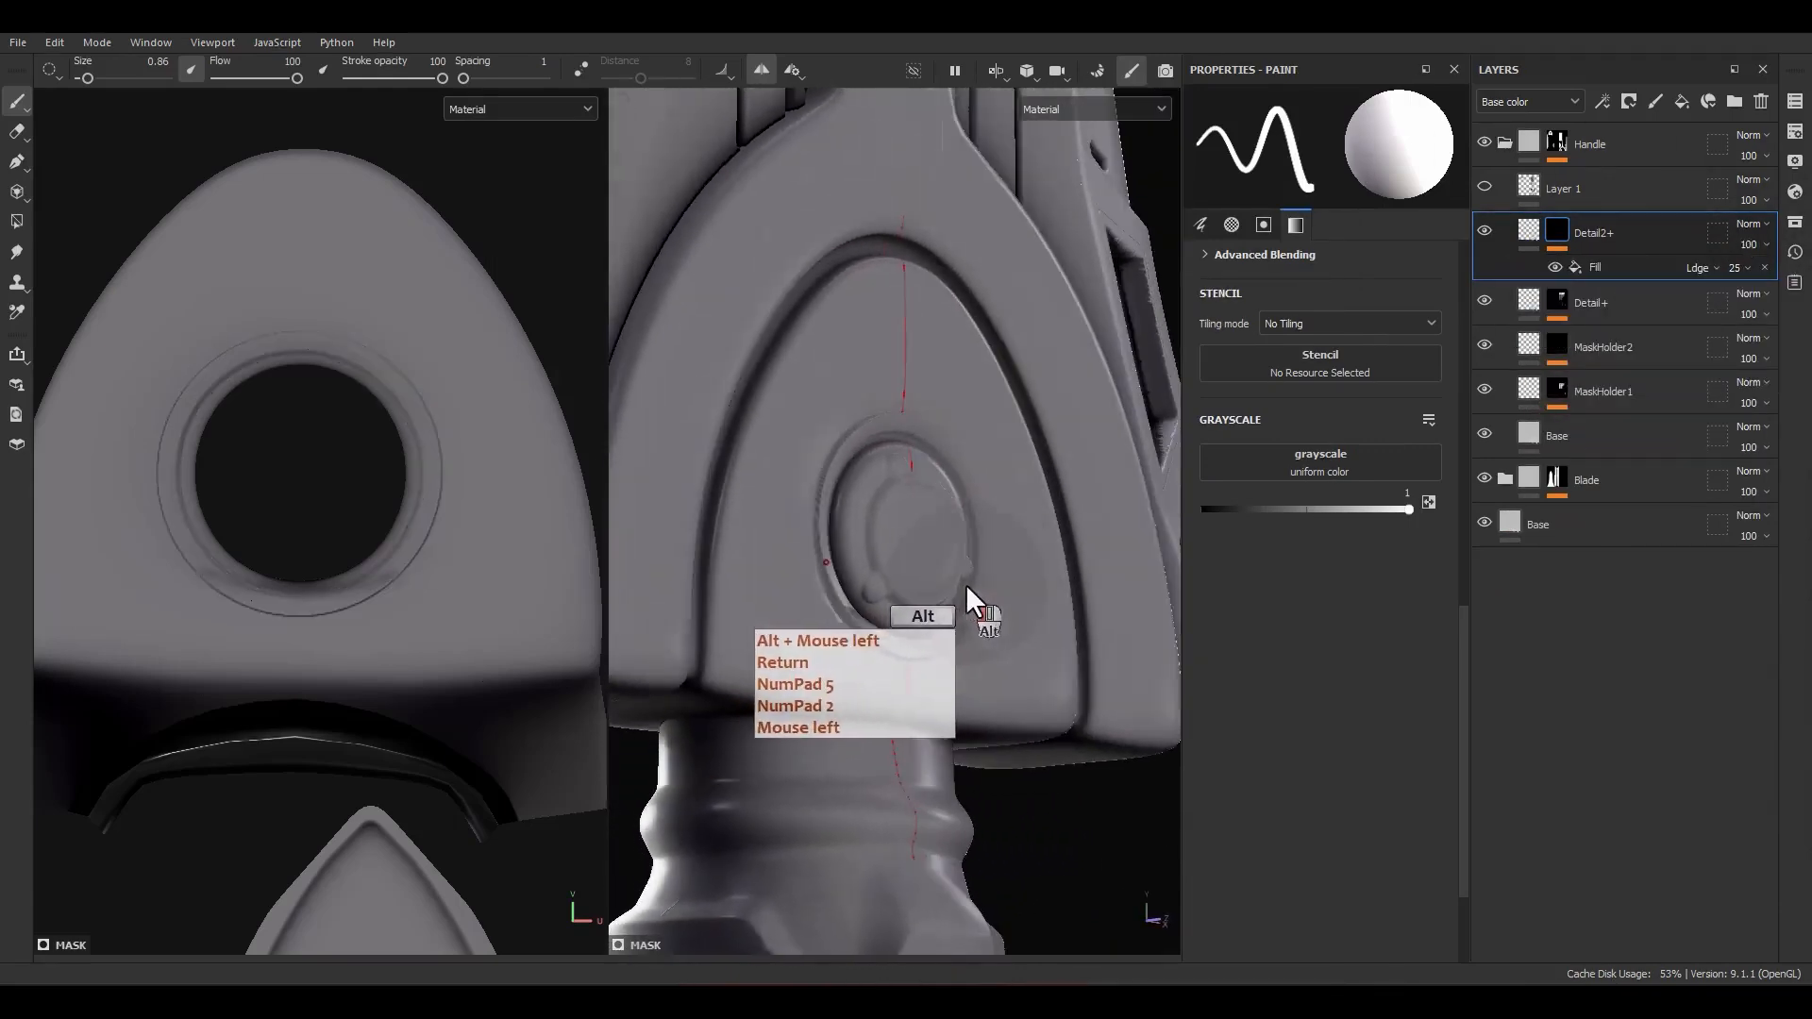
# Step: Enlarge the Alpha_04 ring slightly to a tiling of about 7.108
pyautogui.click(1594, 267)
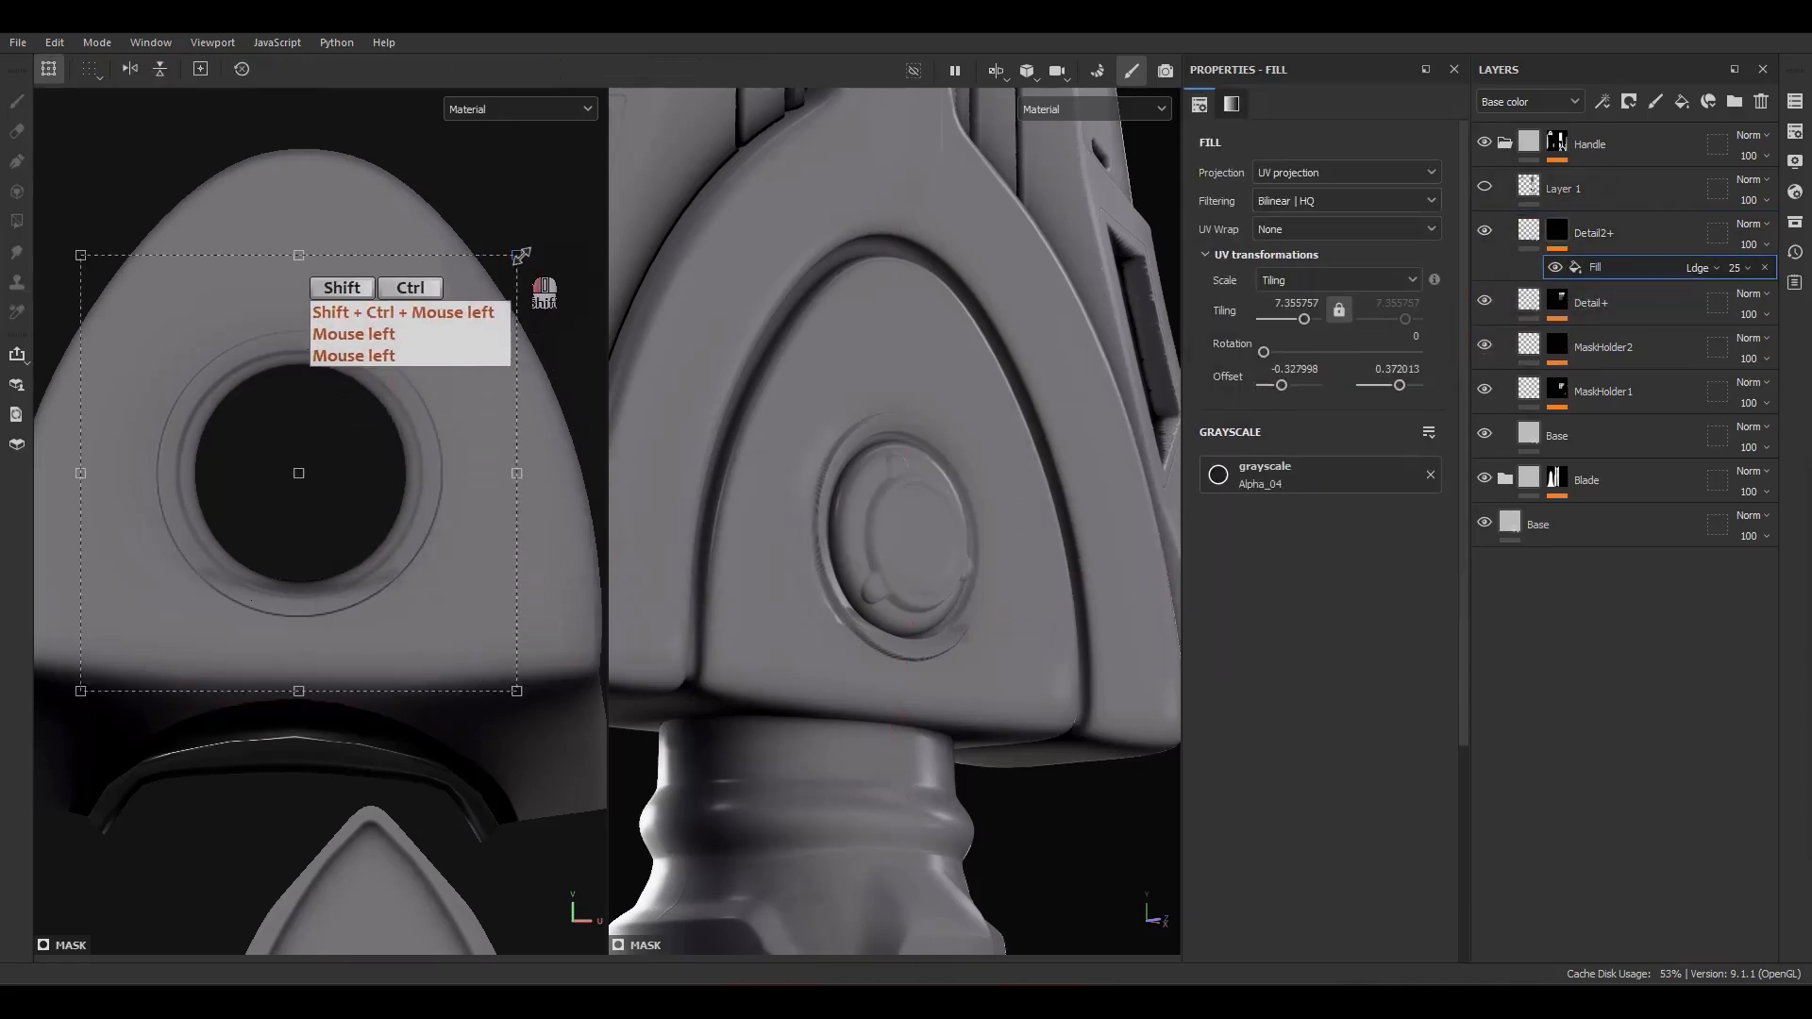
pyautogui.keyDown('ctrl'); pyautogui.keyDown('shift'); pyautogui.moveTo(521, 255); pyautogui.dragTo(524, 251); pyautogui.keyUp('shift'); pyautogui.keyUp('ctrl')
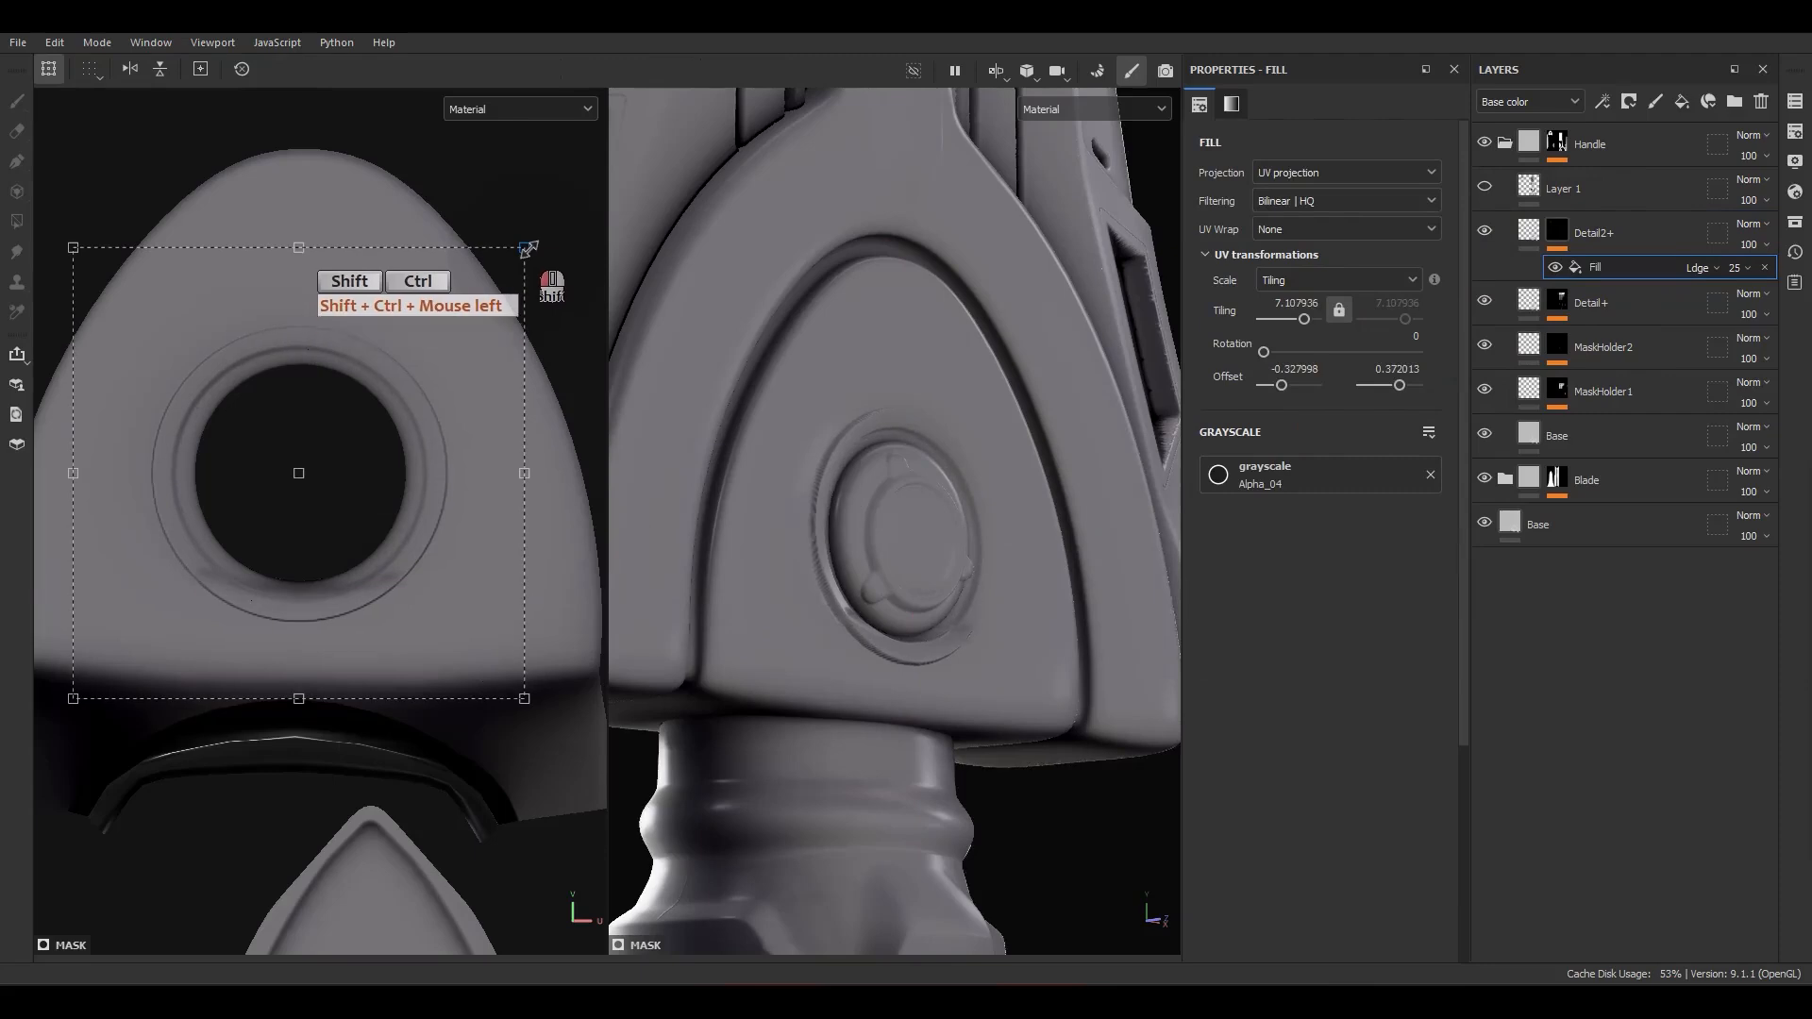
pyautogui.keyDown('alt'); pyautogui.moveTo(1062, 496); pyautogui.dragTo(1052, 533); pyautogui.keyUp('alt')
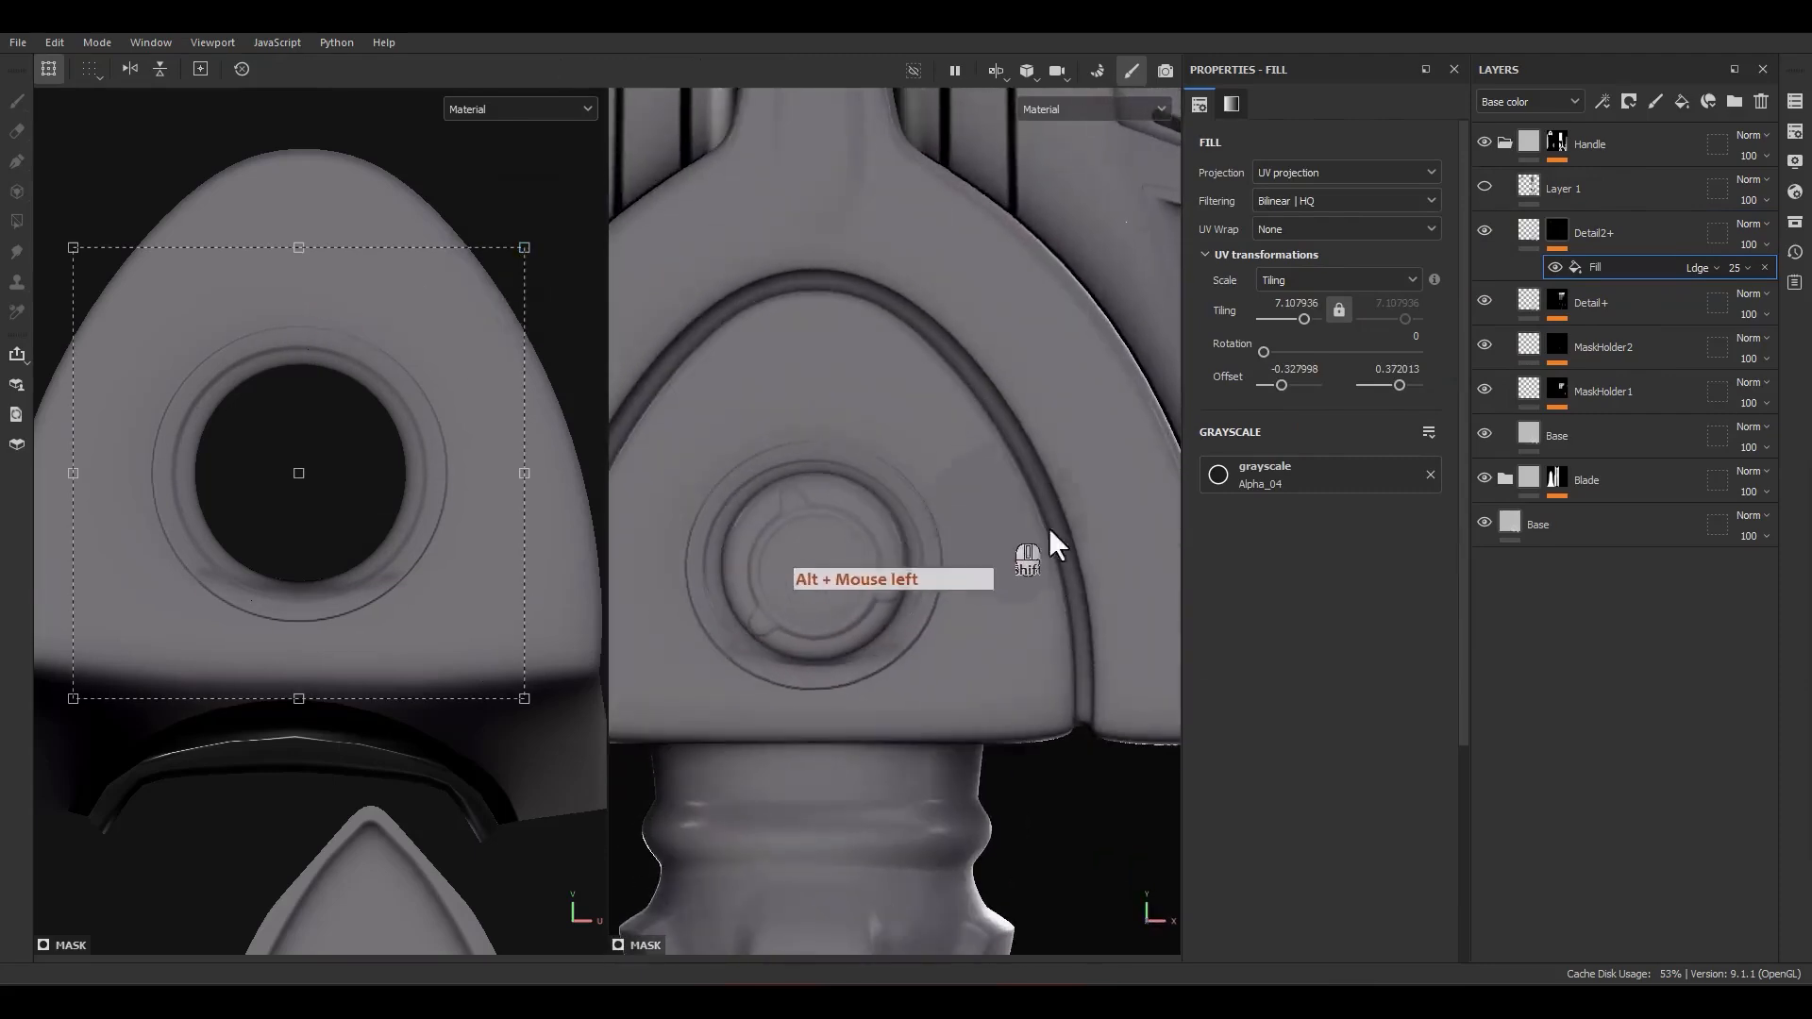
# Step: Duplicate the Alpha_04 ring fill in the Detail2+ mask and enlarge the copy into an outer ring at a tiling of about 5.72
pyautogui.keyDown('ctrl'); pyautogui.click(1618, 269); pyautogui.keyUp('ctrl')
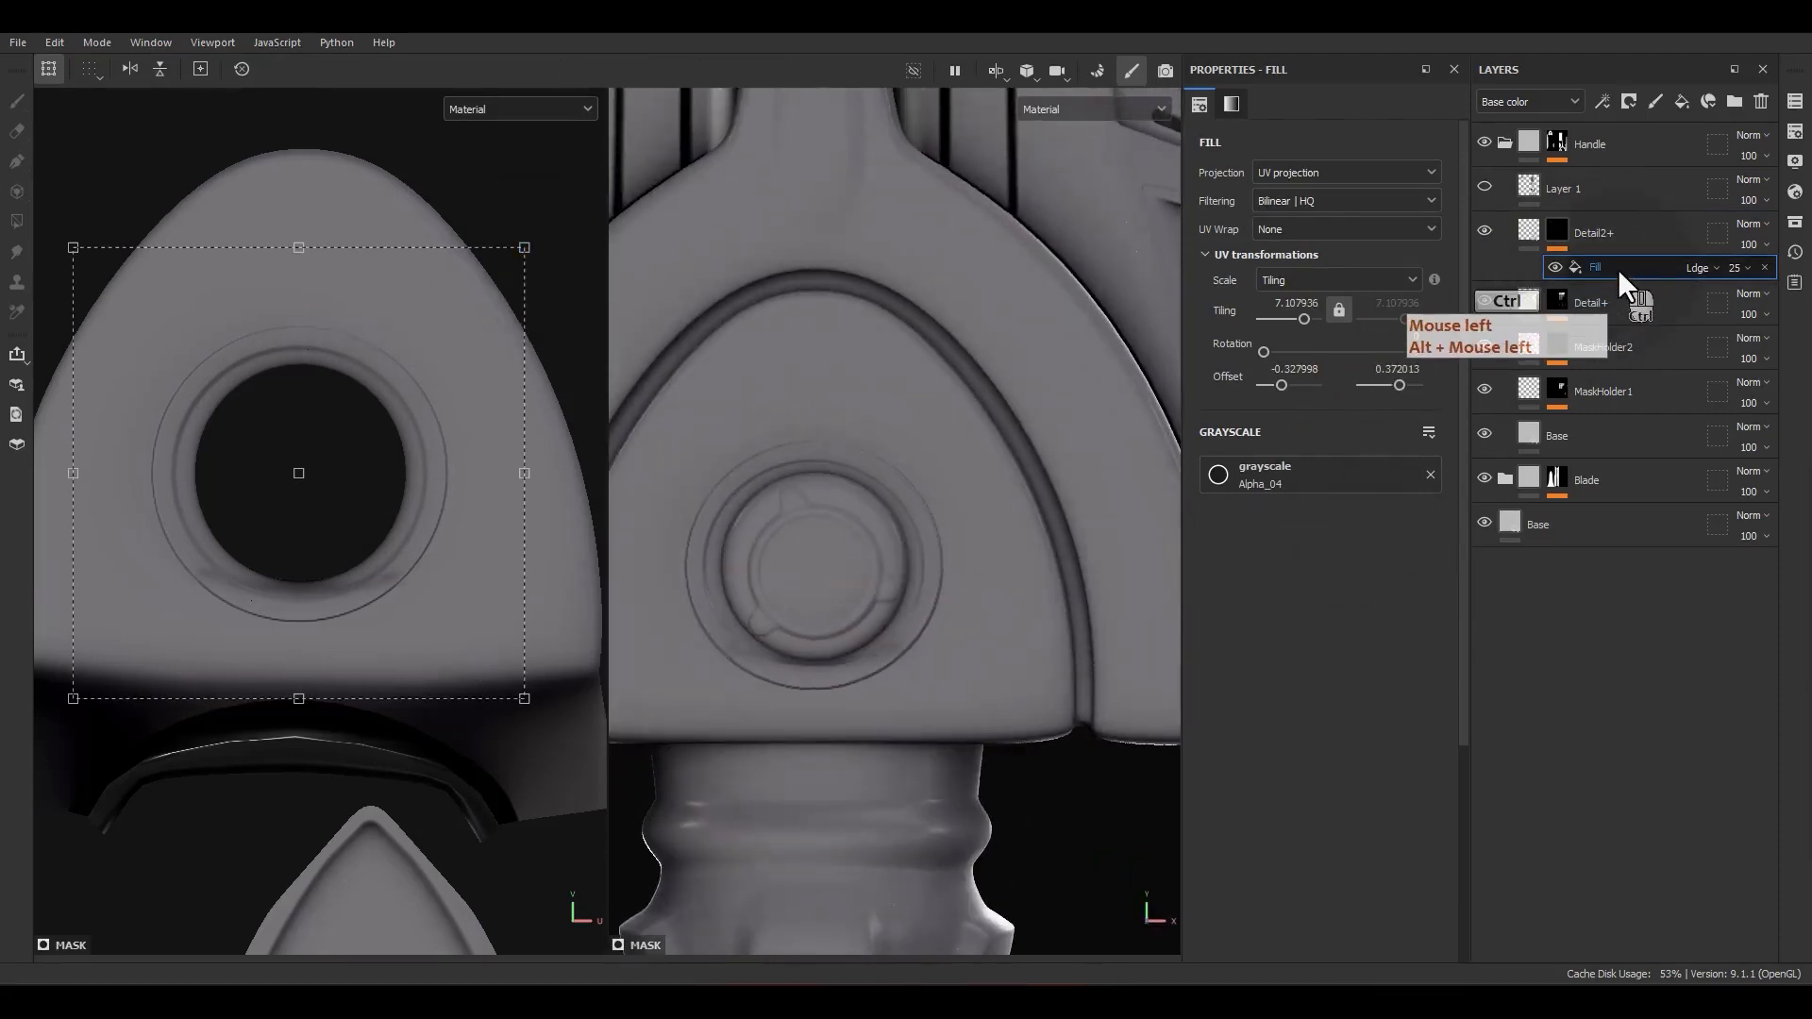
pyautogui.hotkey('ctrl', 'd')
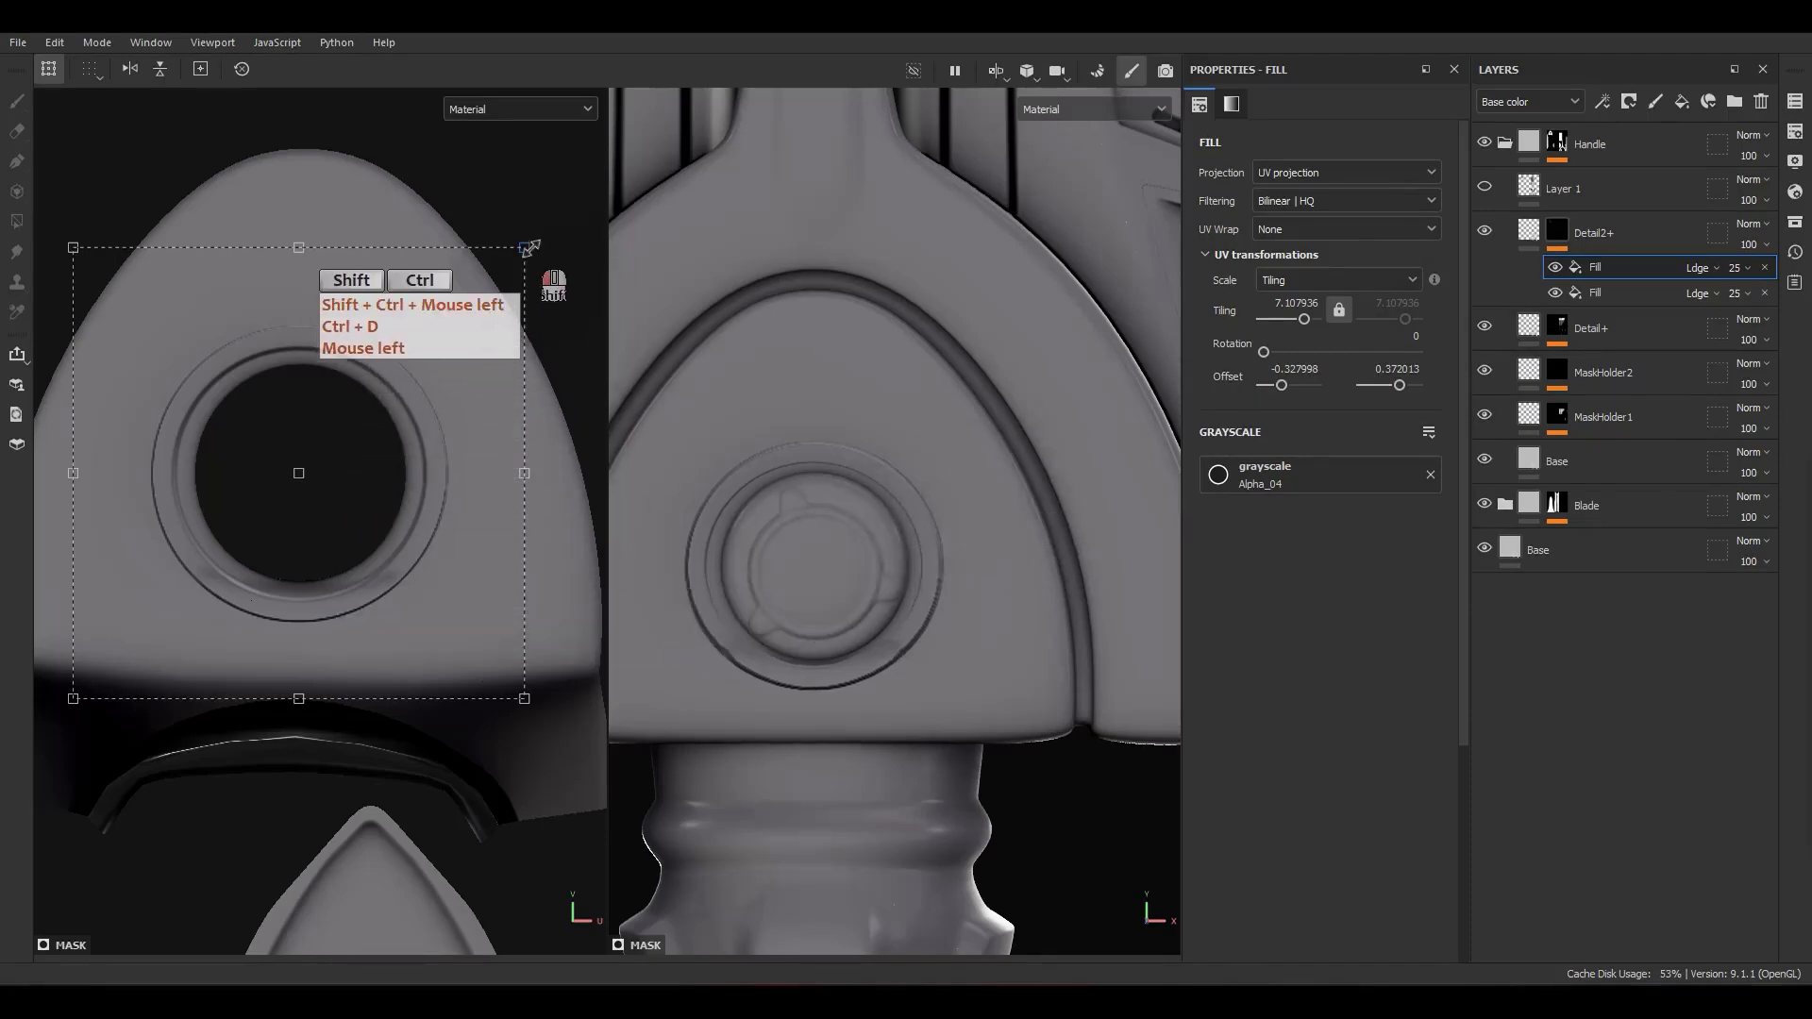
pyautogui.keyDown('ctrl'); pyautogui.keyDown('shift'); pyautogui.moveTo(531, 248); pyautogui.dragTo(596, 229); pyautogui.keyUp('shift'); pyautogui.keyUp('ctrl')
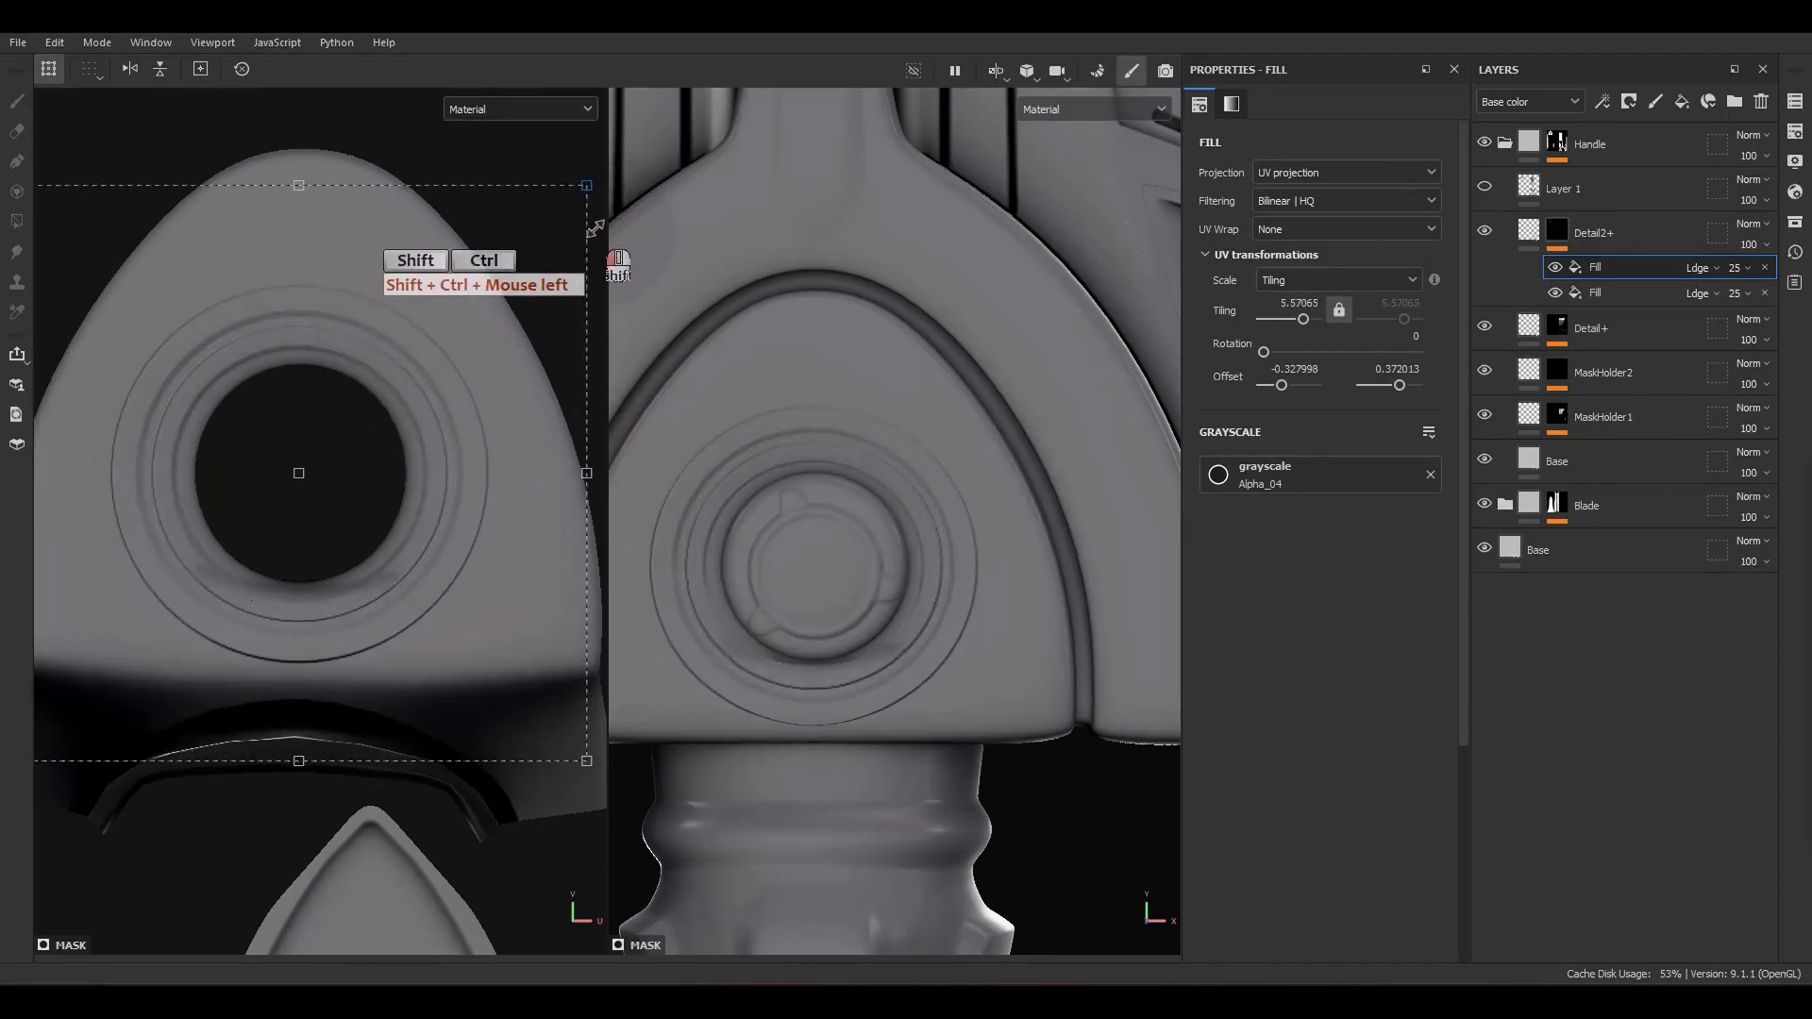
pyautogui.keyDown('shift'); pyautogui.moveTo(991, 462); pyautogui.dragTo(968, 565, button='right'); pyautogui.keyUp('shift')
pyautogui.keyDown('alt'); pyautogui.moveTo(968, 564); pyautogui.dragTo(1159, 571); pyautogui.keyUp('alt')
pyautogui.keyDown('shift'); pyautogui.moveTo(1157, 561); pyautogui.dragTo(1007, 584, button='right'); pyautogui.keyUp('shift')
pyautogui.keyDown('alt'); pyautogui.moveTo(1006, 583); pyautogui.dragTo(885, 553, button='middle'); pyautogui.keyUp('alt')
pyautogui.keyDown('alt'); pyautogui.moveTo(886, 553); pyautogui.dragTo(942, 519); pyautogui.keyUp('alt')
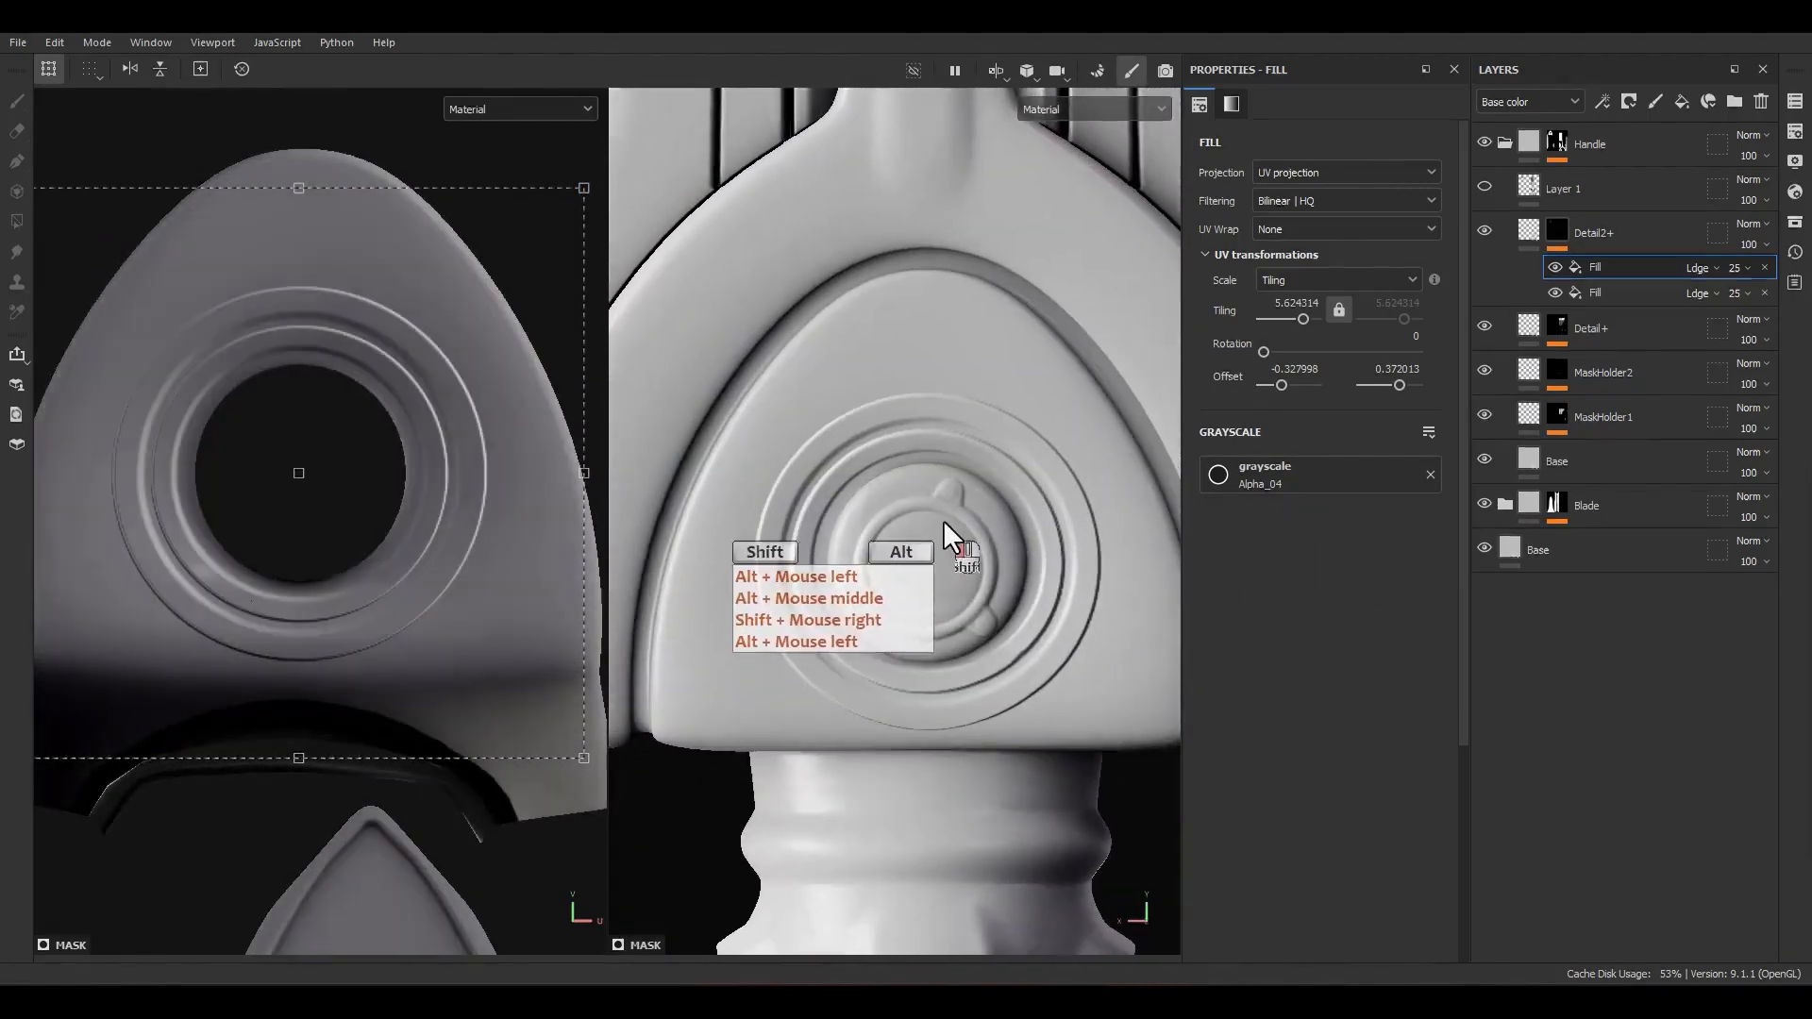
pyautogui.keyDown('ctrl'); pyautogui.keyDown('shift'); pyautogui.moveTo(588, 192); pyautogui.dragTo(937, 319); pyautogui.keyUp('shift'); pyautogui.keyUp('ctrl')
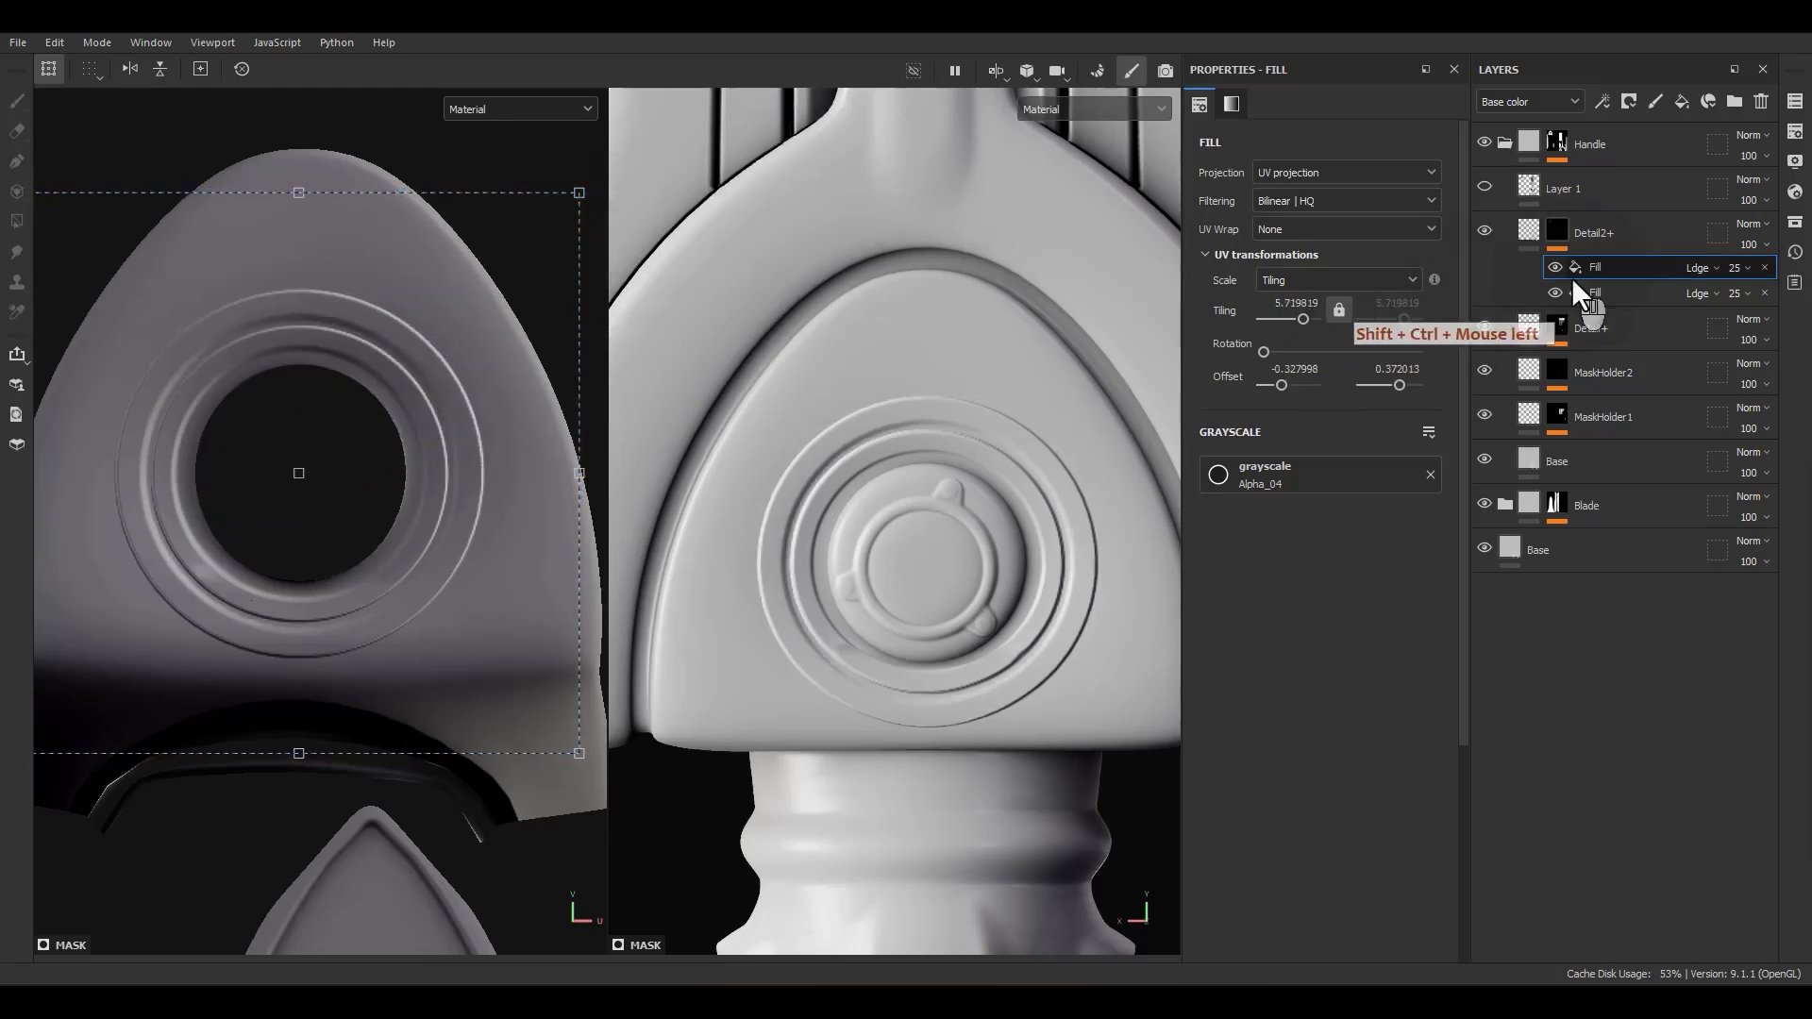
# Step: Duplicate the outer ring's mask fill and show the alpha assets from all libraries
pyautogui.click(1606, 270)
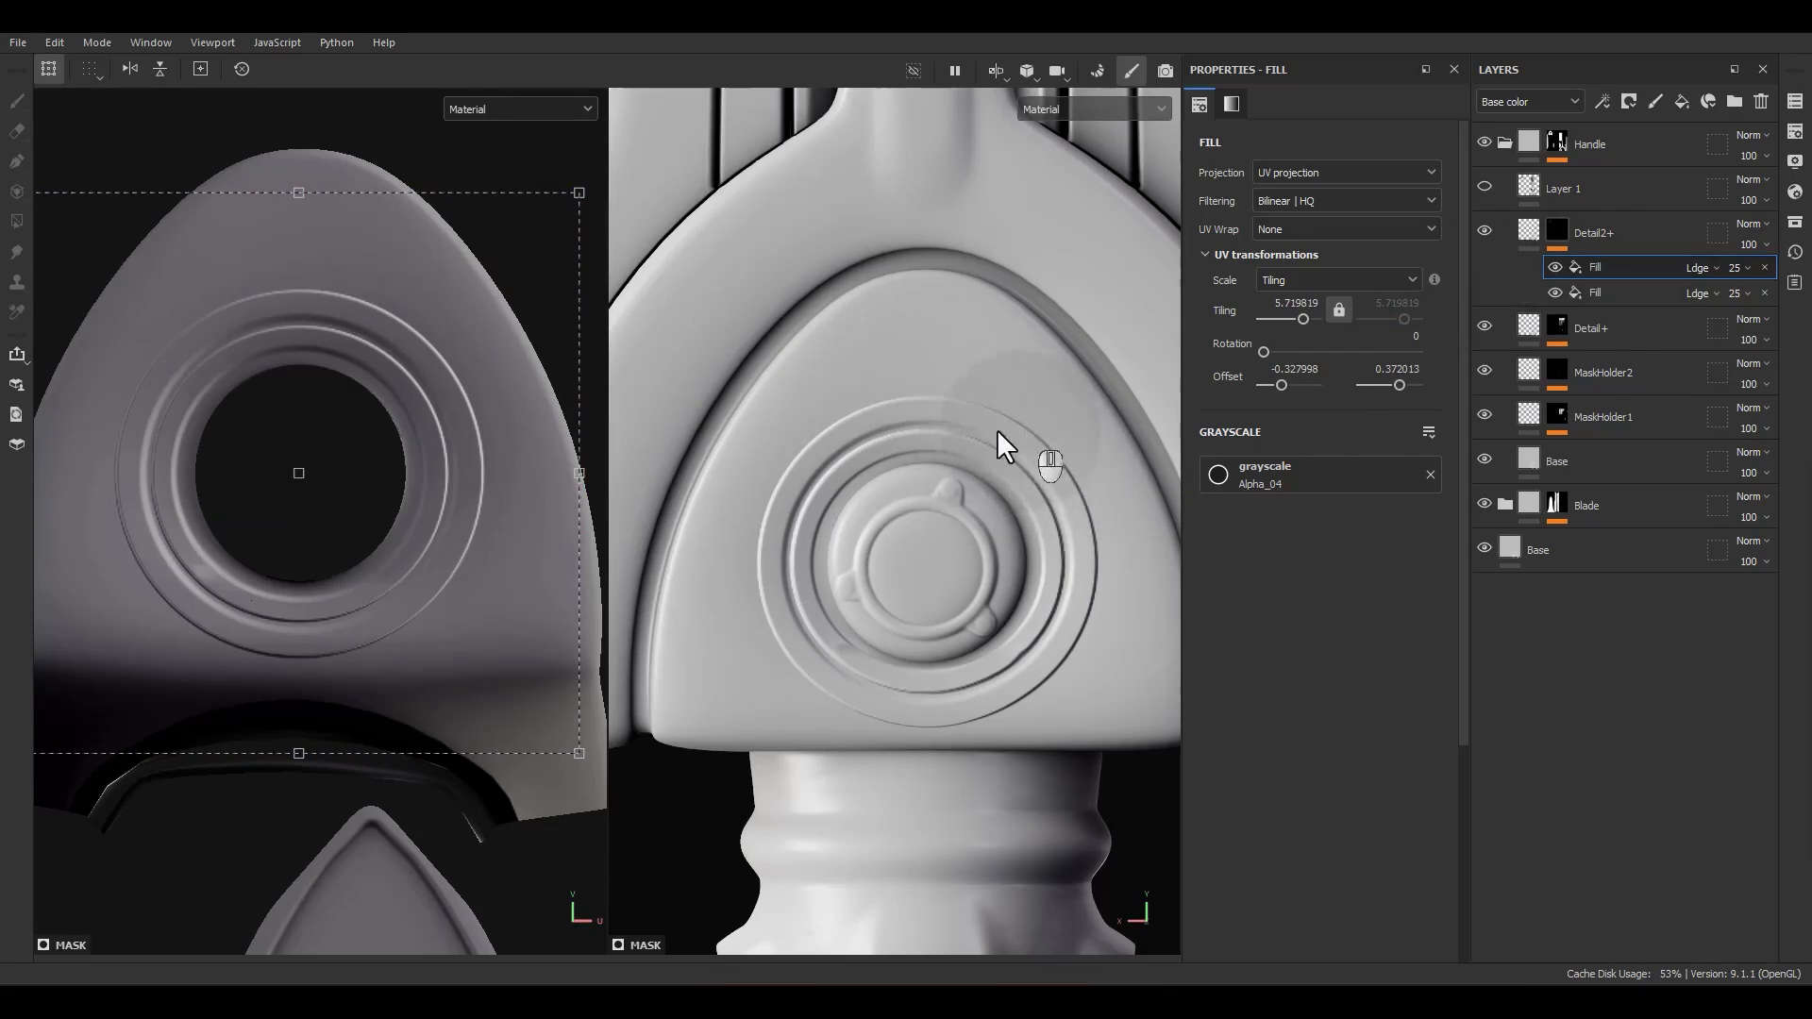
pyautogui.hotkey('ctrl', 'd')
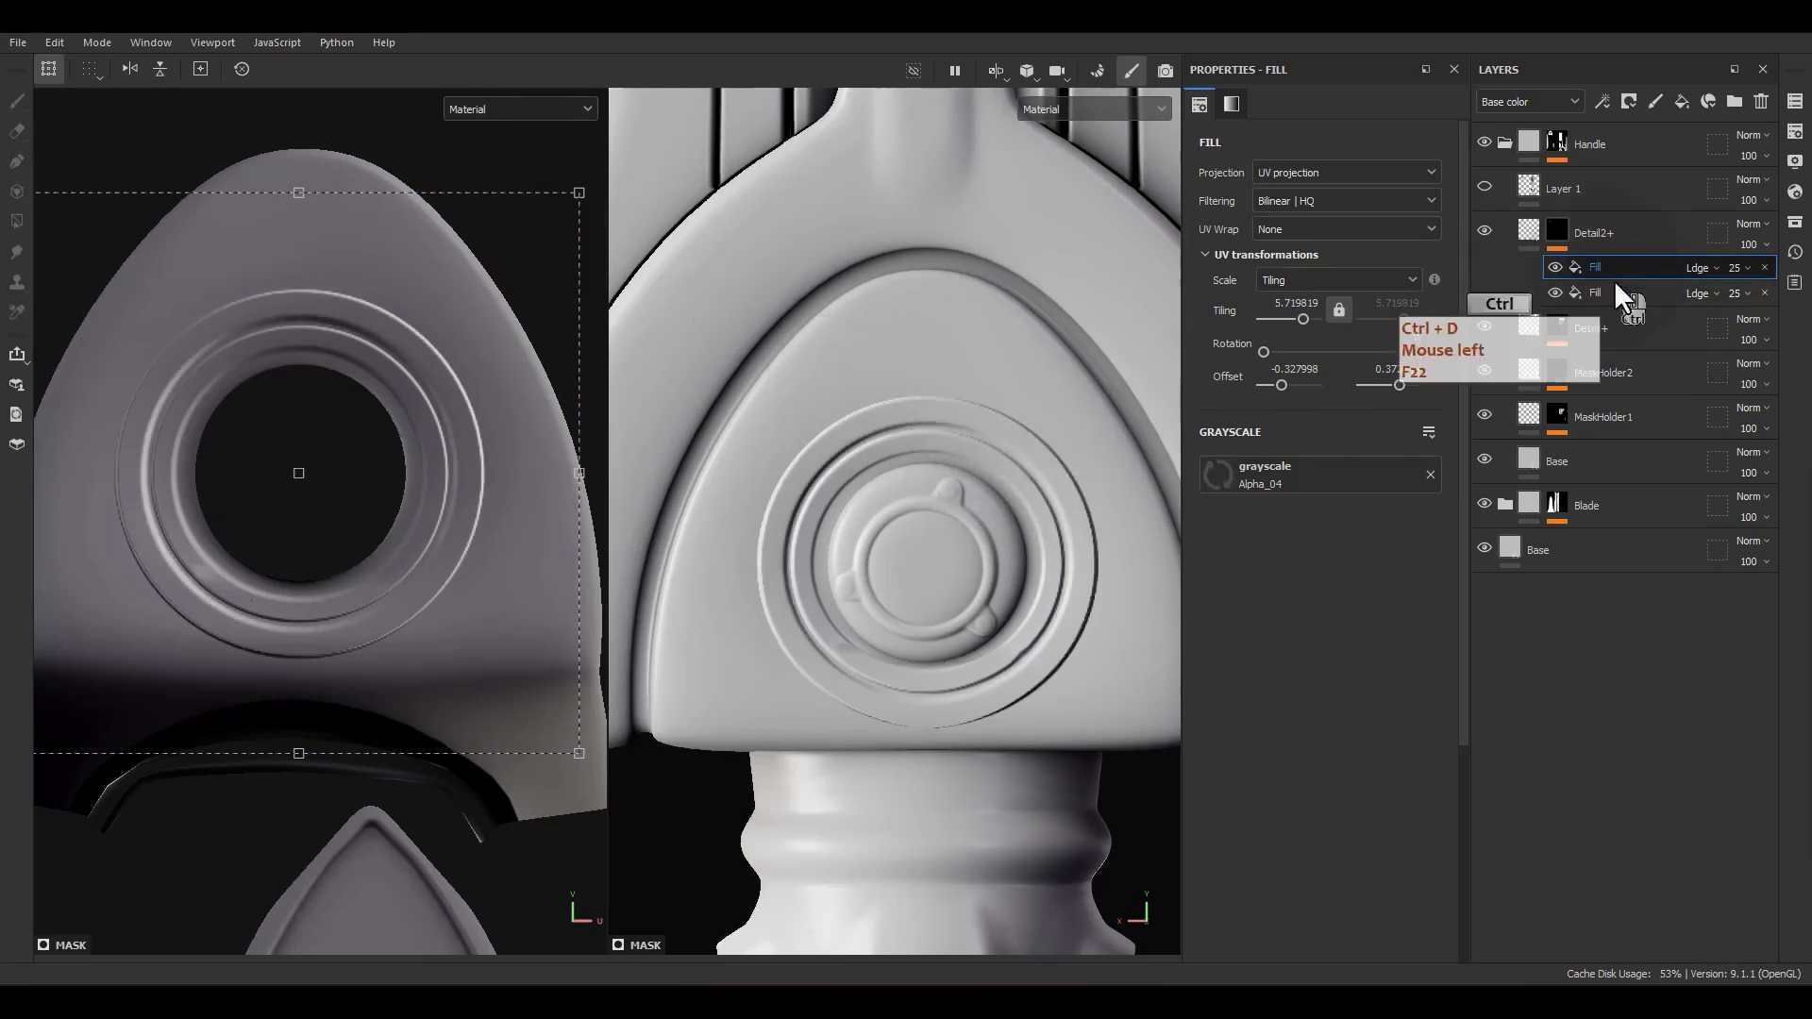
pyautogui.click(1796, 222)
pyautogui.moveTo(1565, 213); pyautogui.dragTo(922, 278)
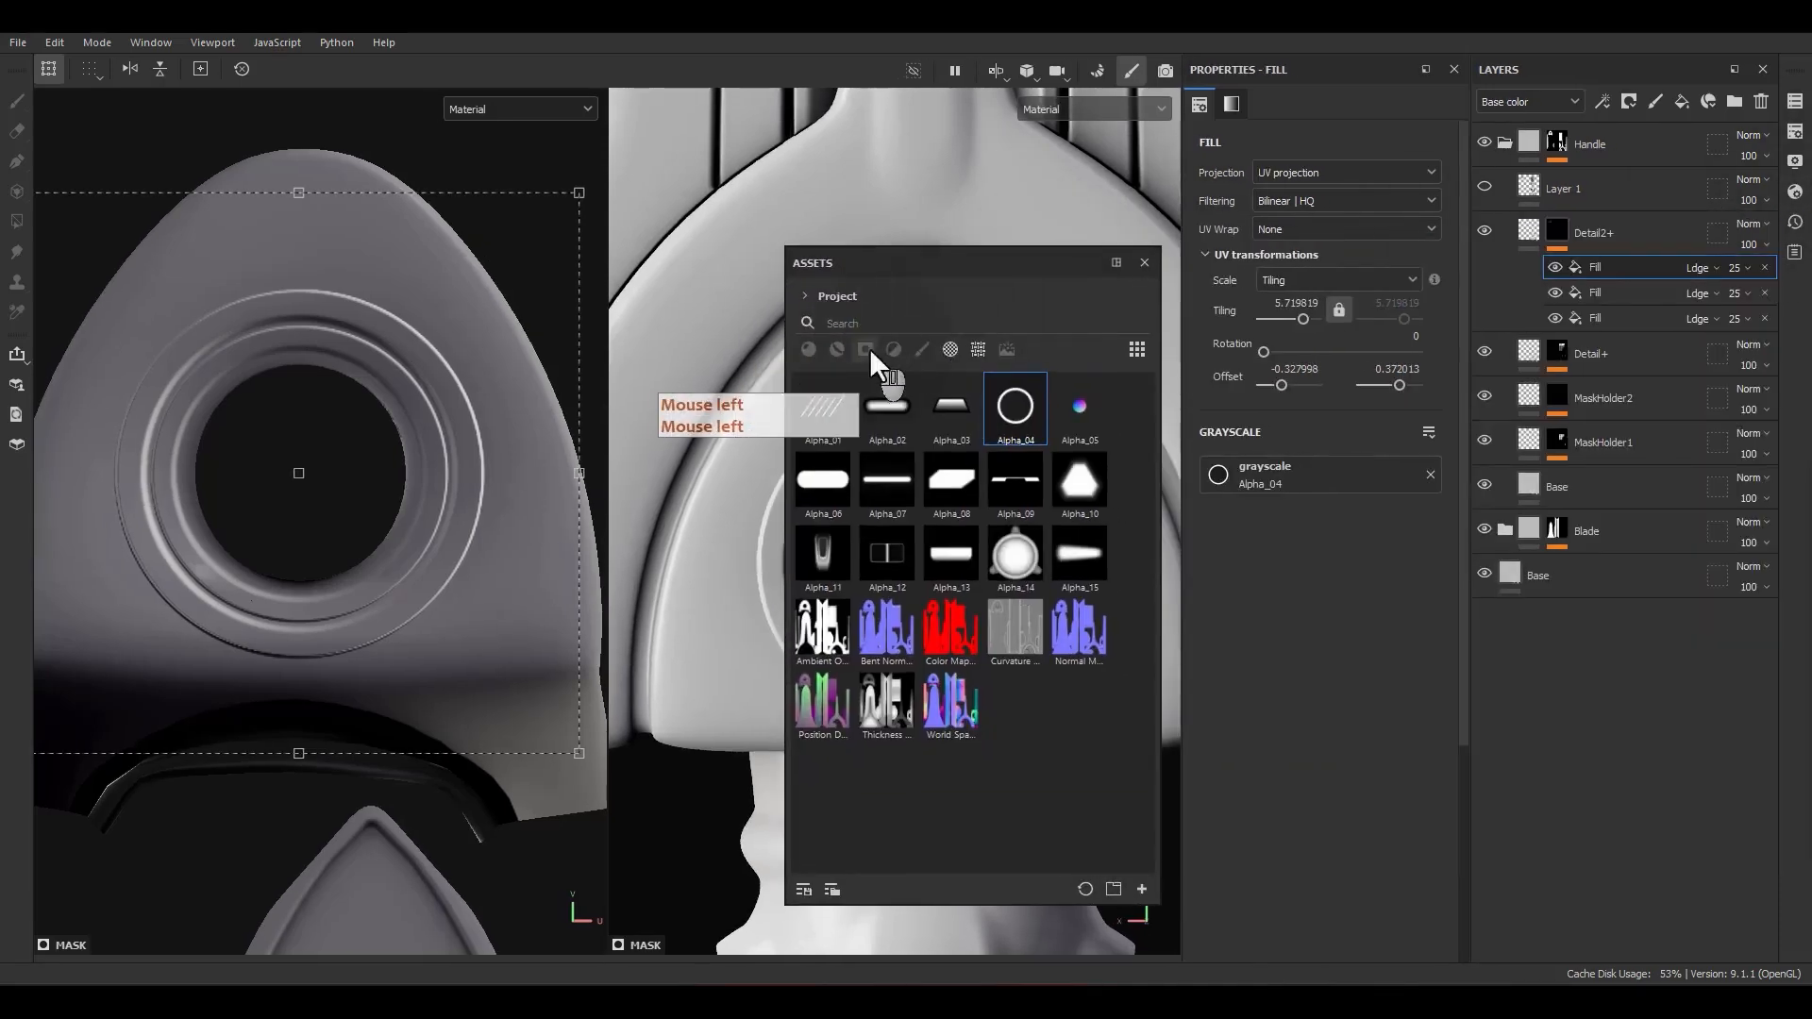
pyautogui.click(798, 292)
pyautogui.click(814, 320)
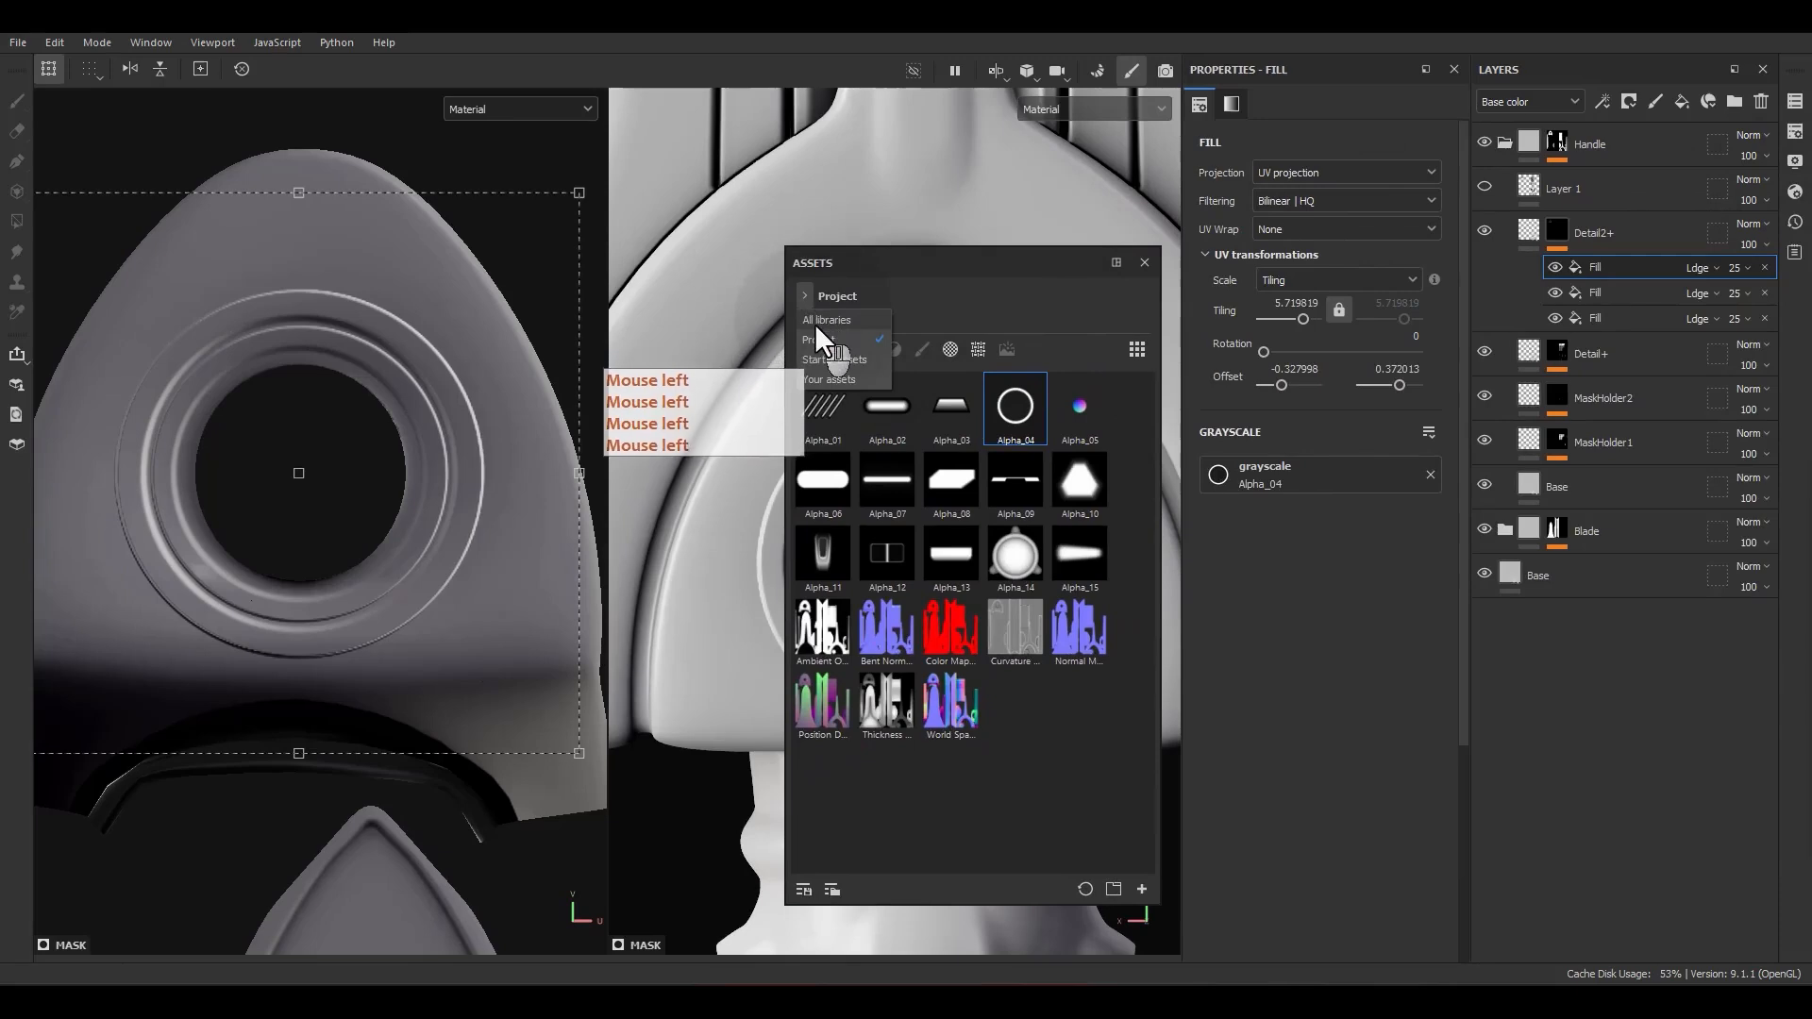
pyautogui.click(950, 351)
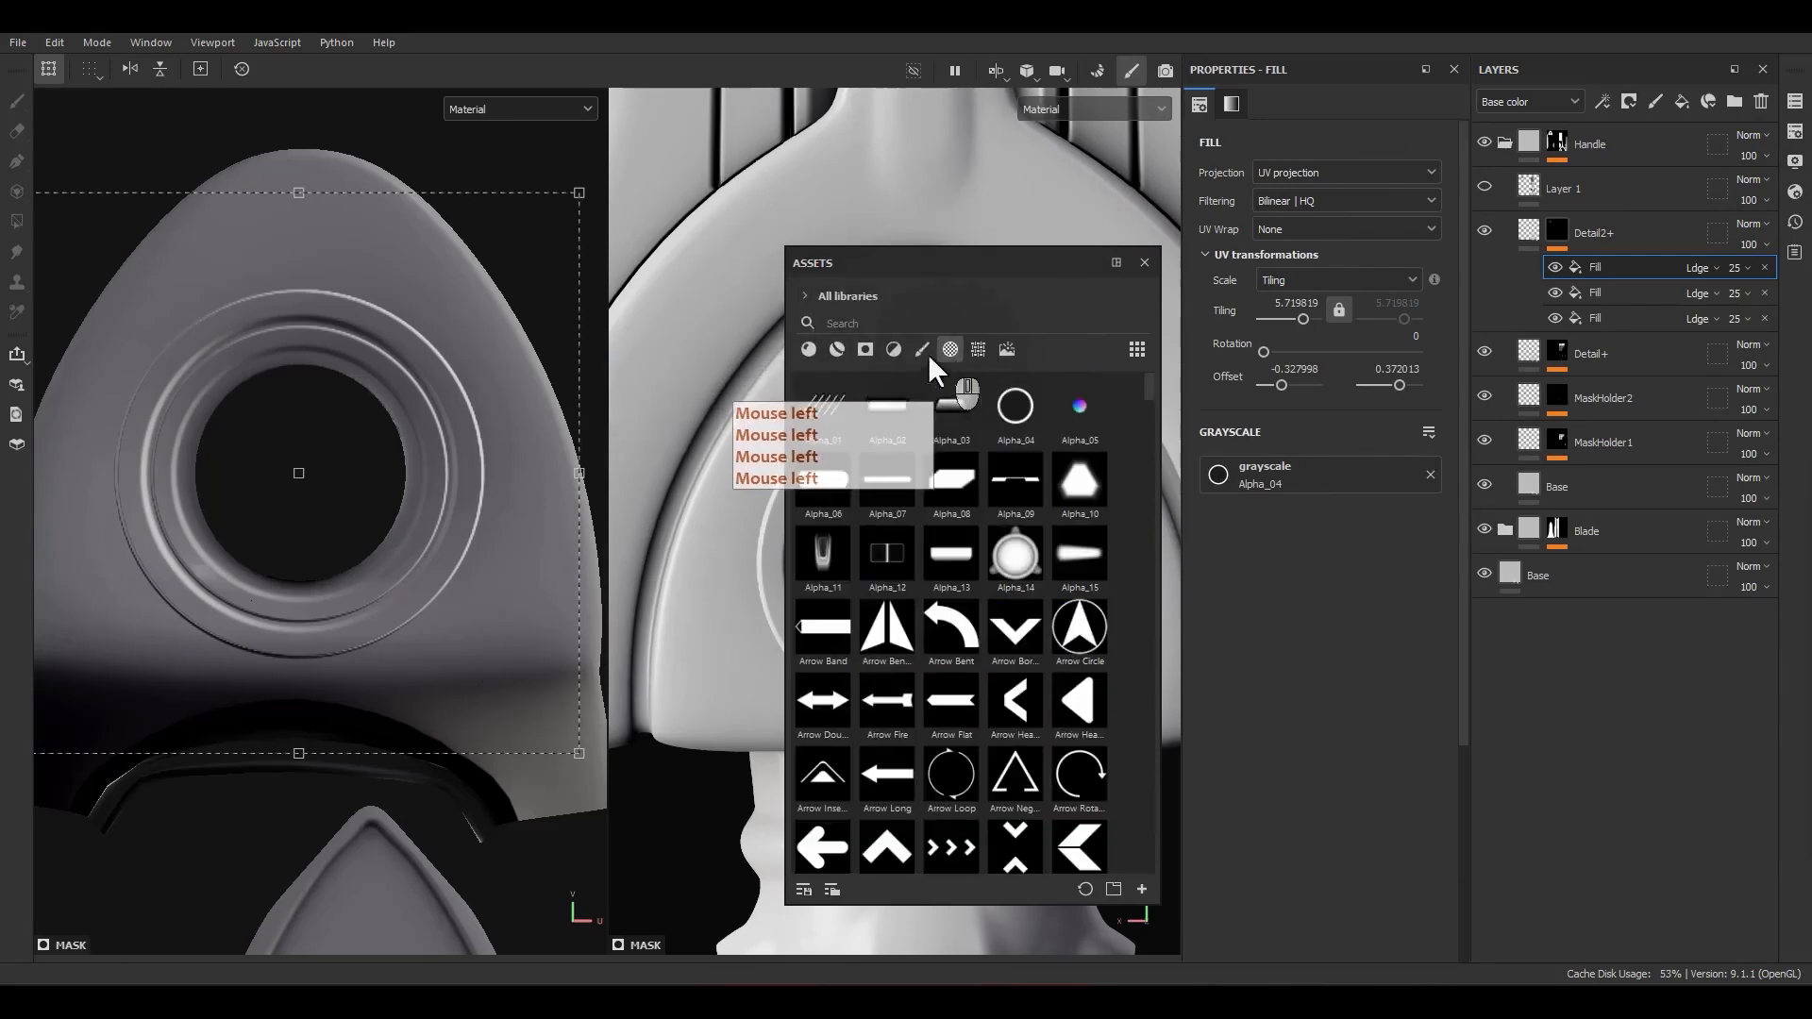
# Step: Search the alphas for "circle" and replace the new fill's grayscale image with Circle Split Rounded
pyautogui.write('x')
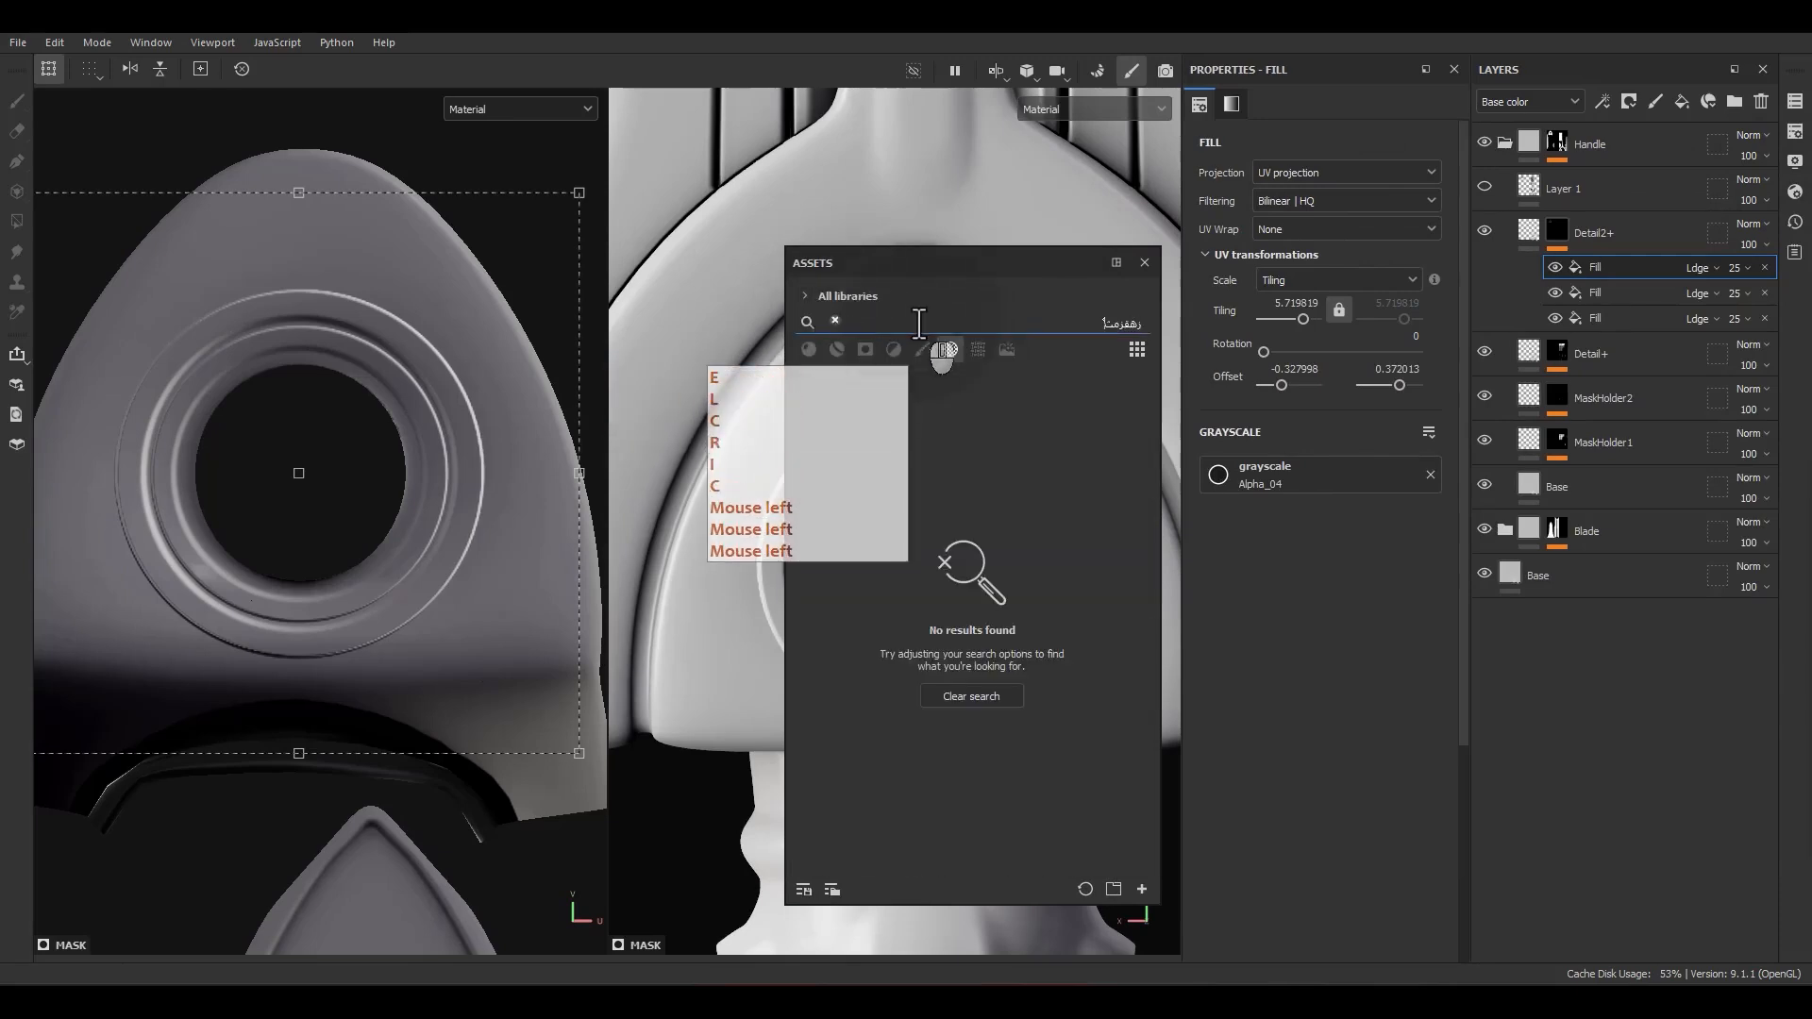
pyautogui.write('circle')
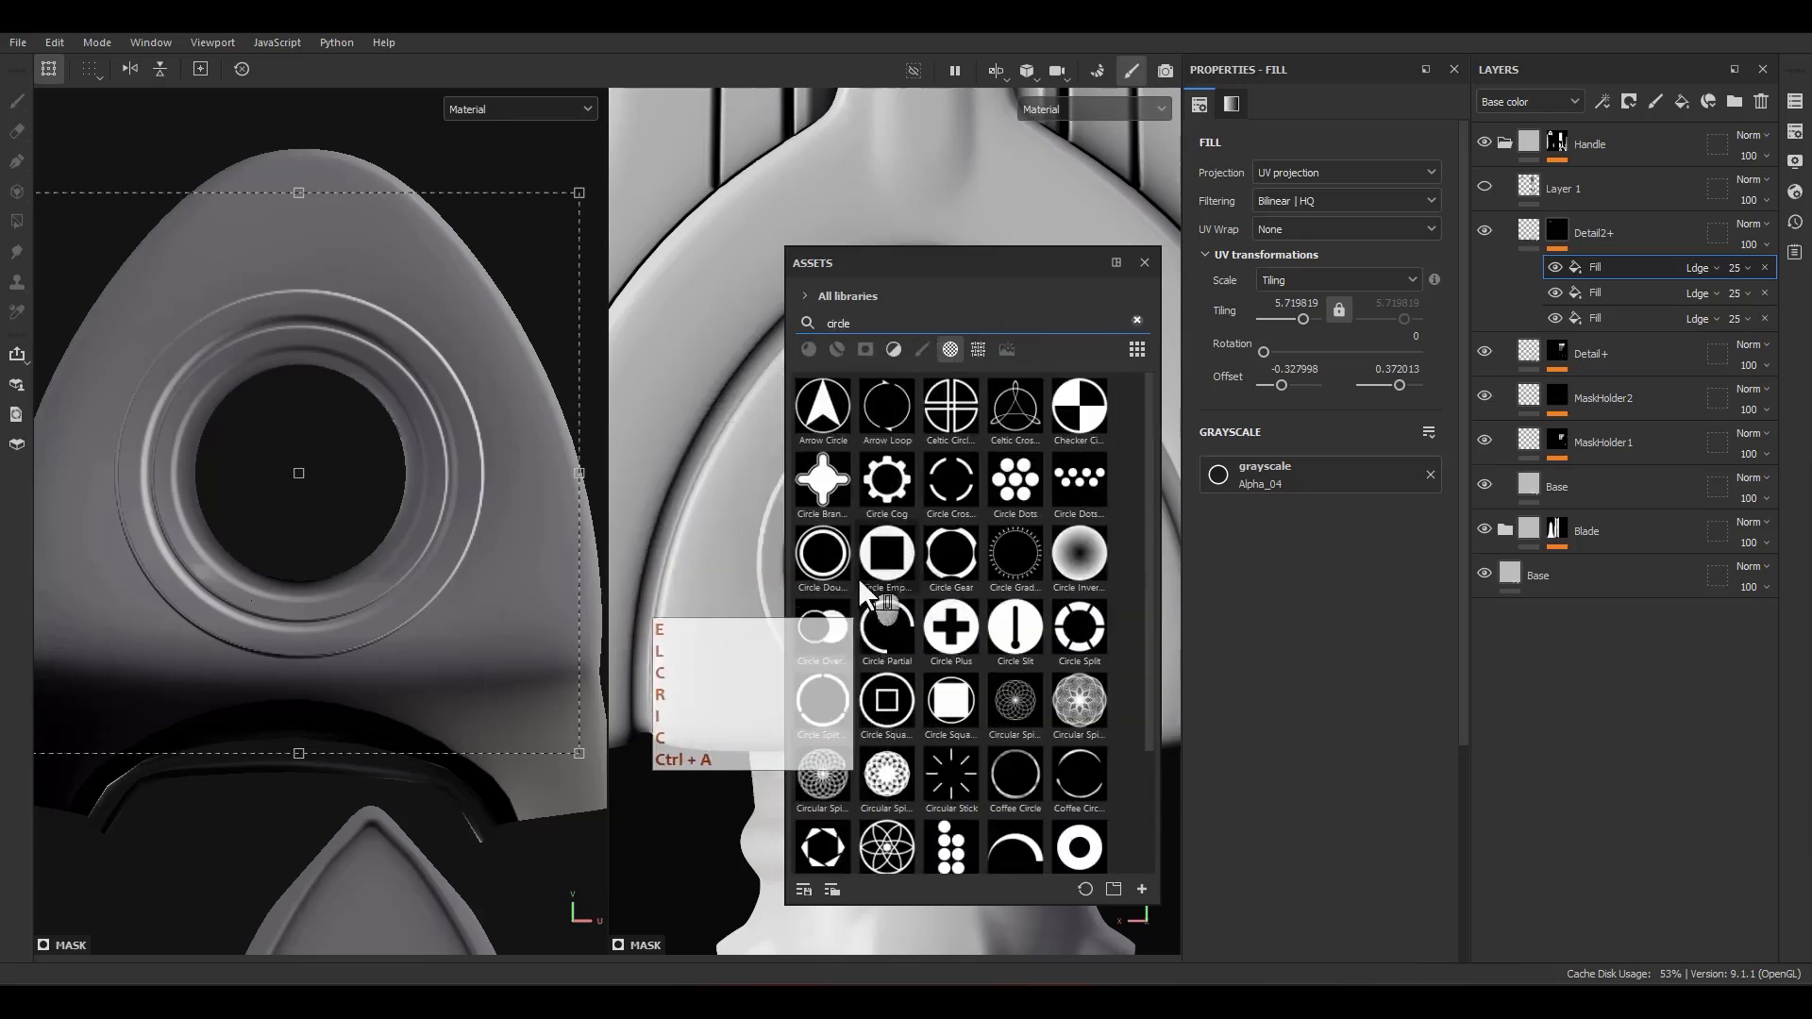
pyautogui.scroll(-2, 869, 604)
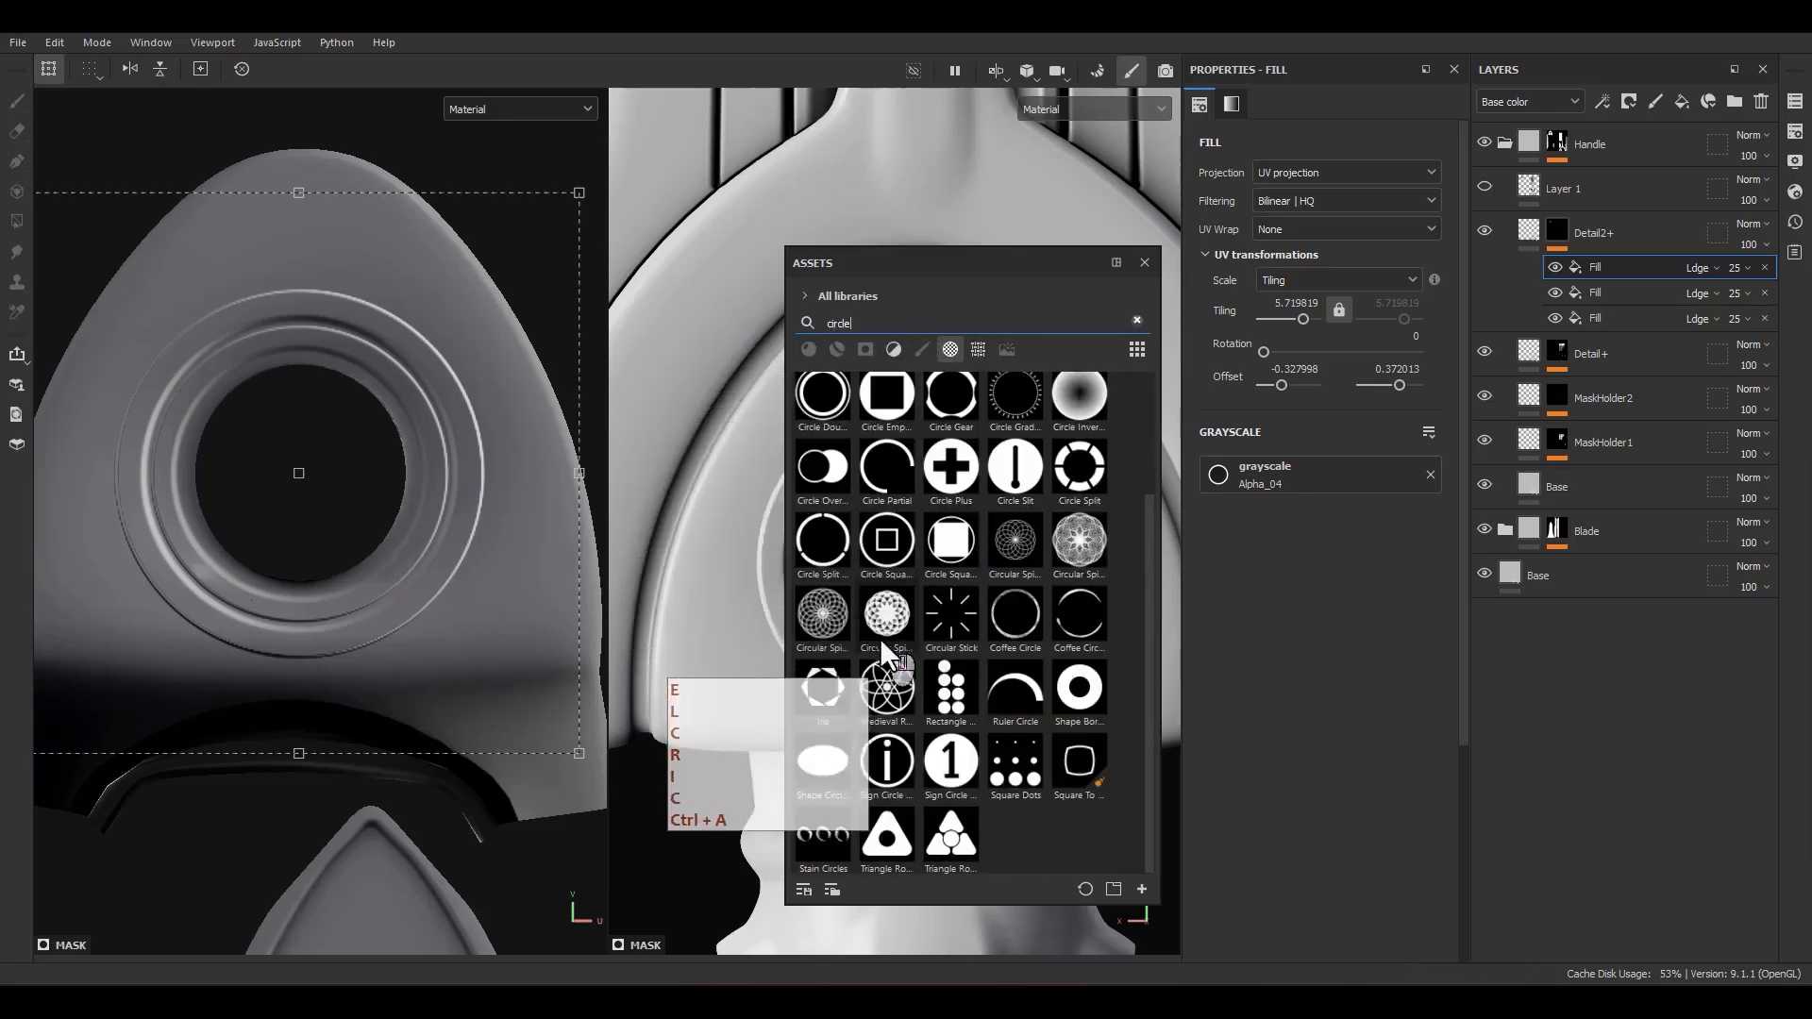
pyautogui.scroll(2, 836, 684)
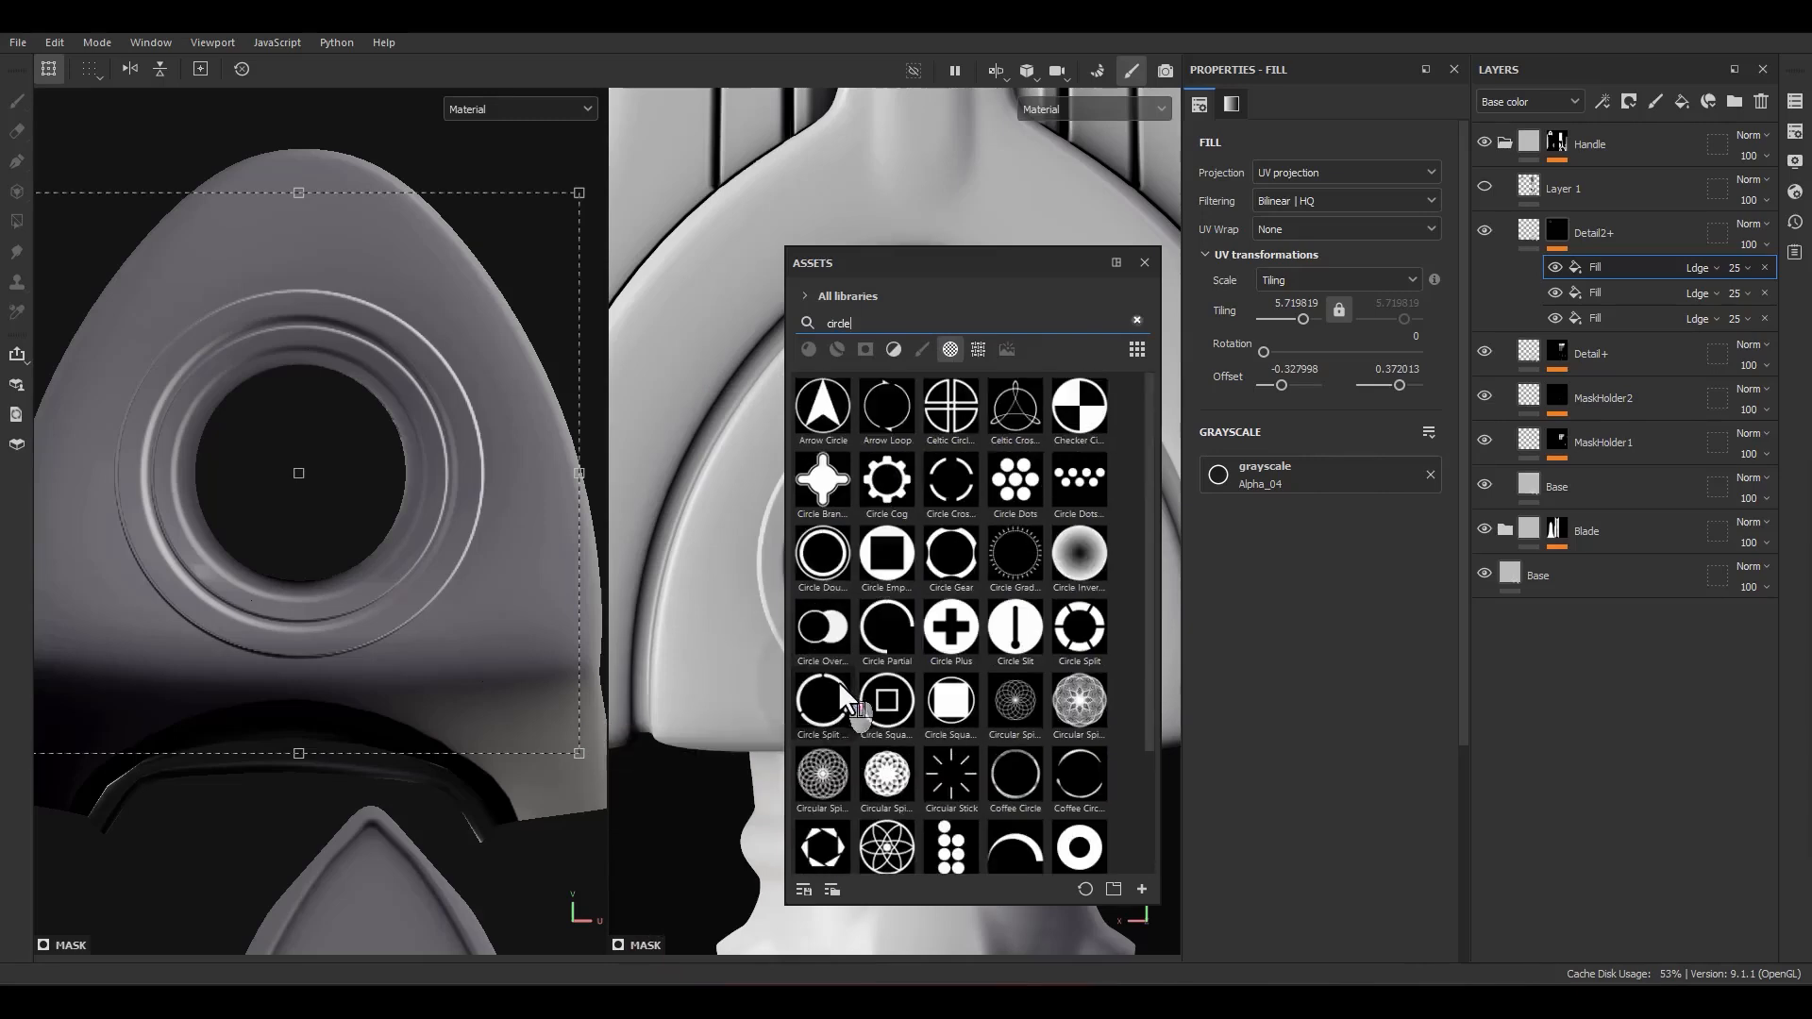
pyautogui.moveTo(821, 712)
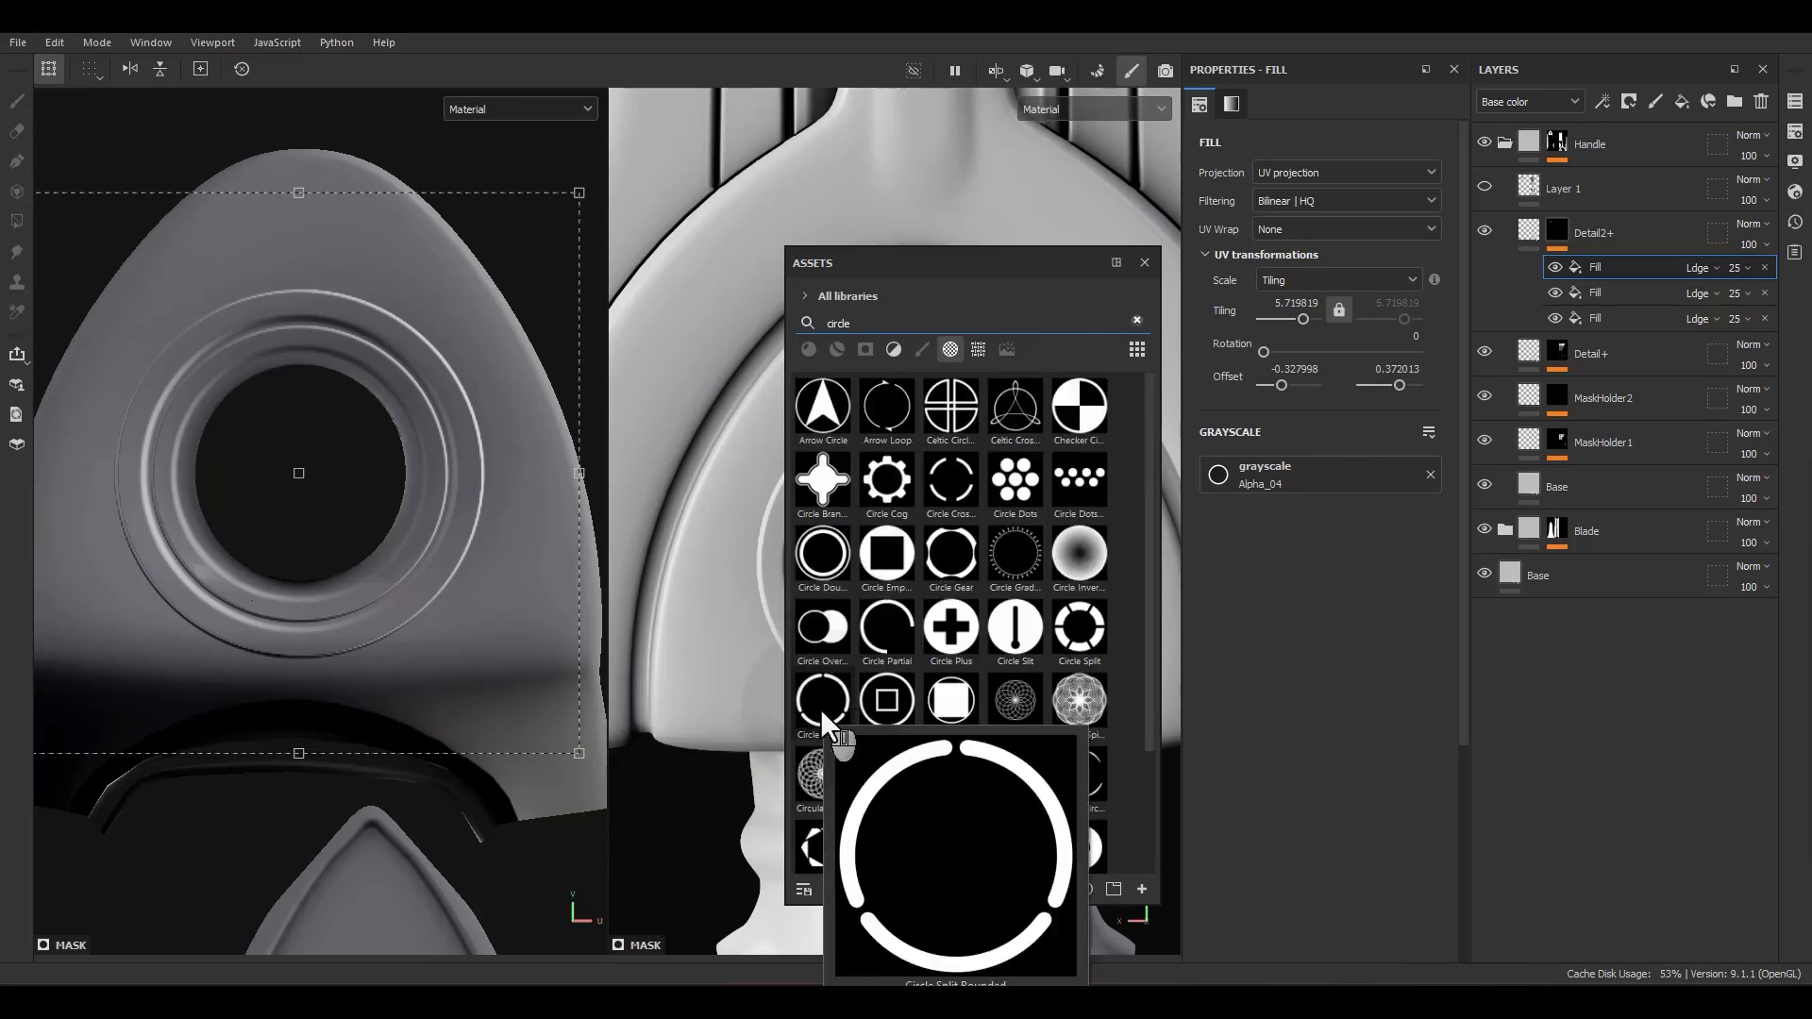
pyautogui.moveTo(819, 710); pyautogui.dragTo(1256, 477)
pyautogui.click(1144, 263)
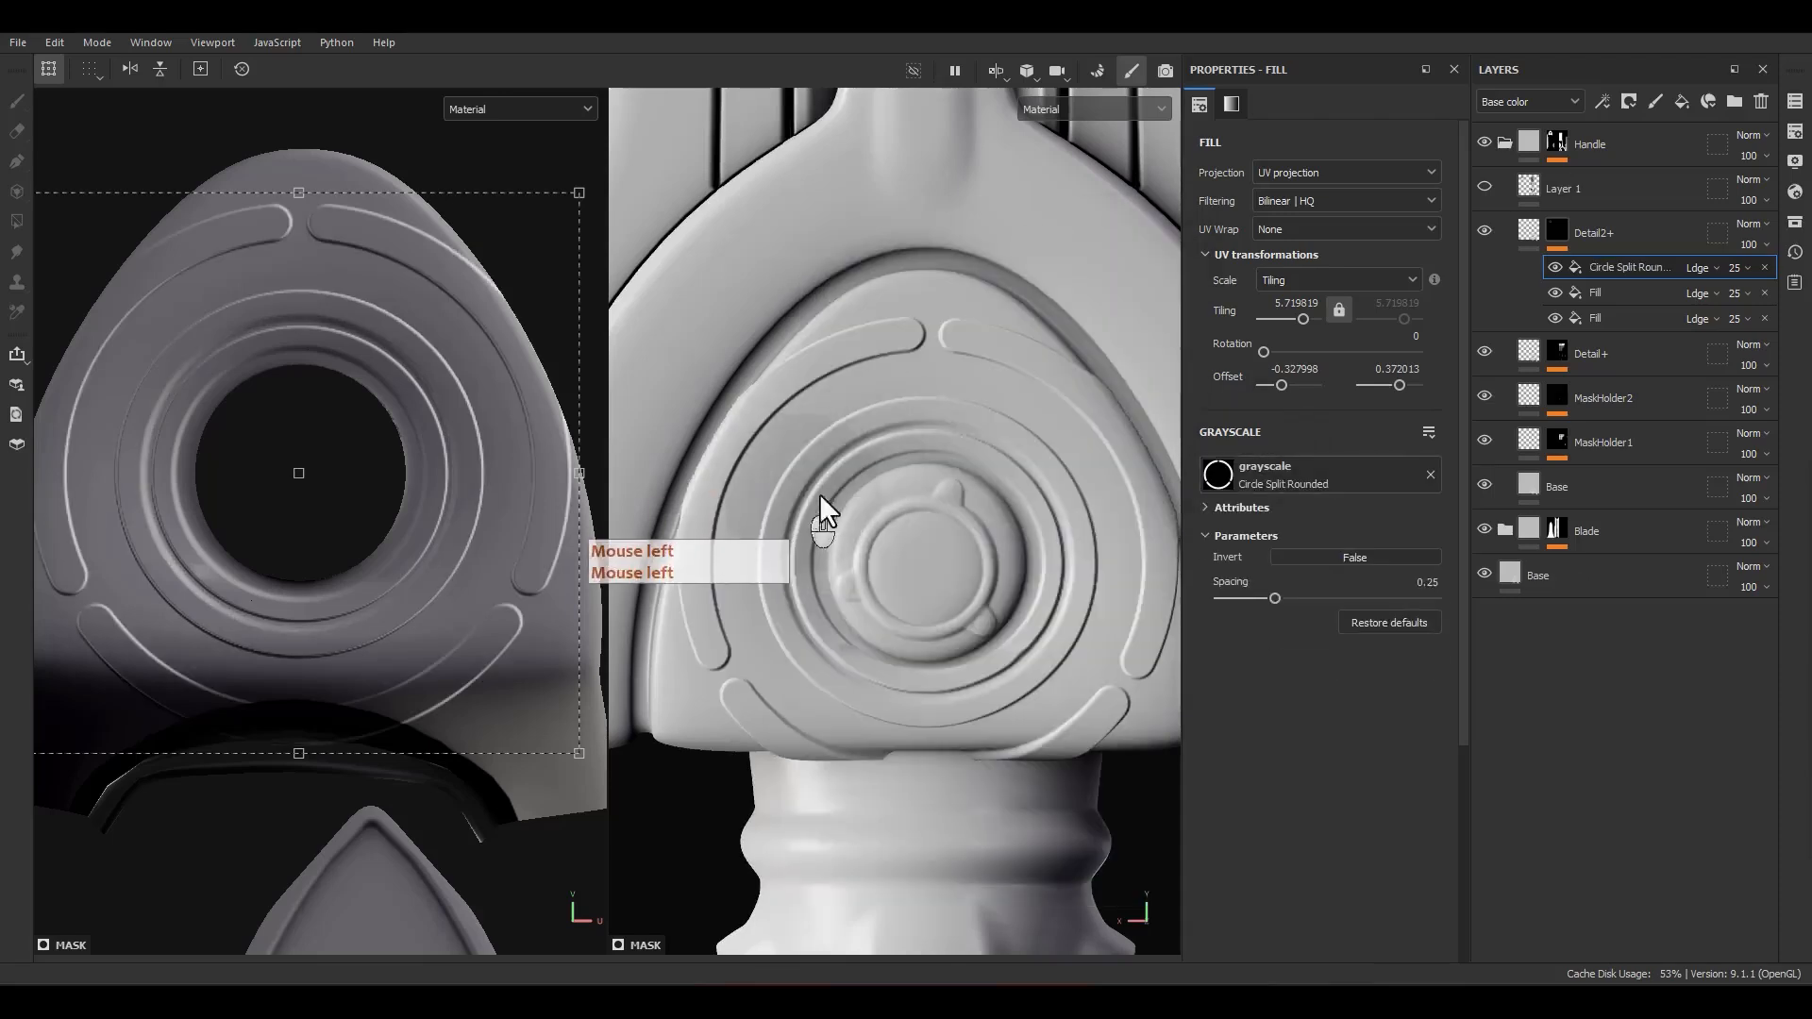
# Step: Shrink the Circle Split Rounded ring to a tiling of about 7.815 and set its fill to Subtract blending at 30 opacity
pyautogui.keyDown('ctrl'); pyautogui.keyDown('shift'); pyautogui.moveTo(579, 193); pyautogui.dragTo(493, 298); pyautogui.keyUp('shift'); pyautogui.keyUp('ctrl')
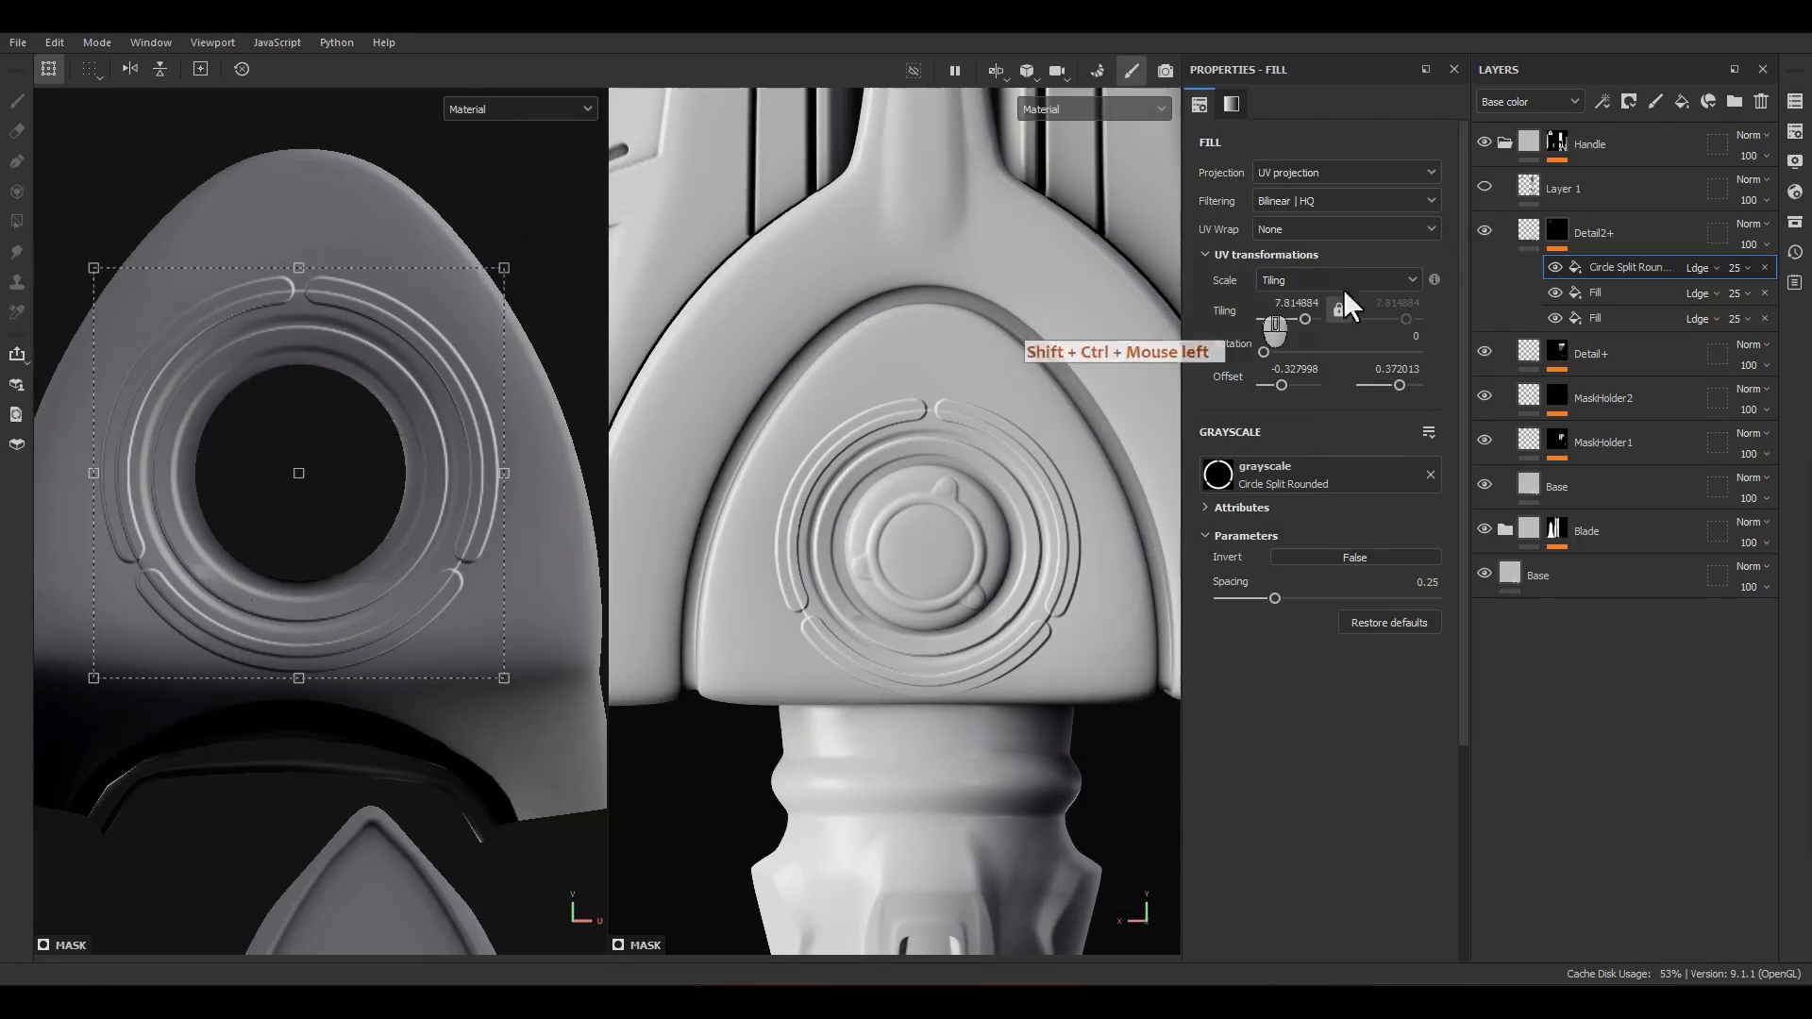
pyautogui.click(1696, 269)
pyautogui.click(1710, 458)
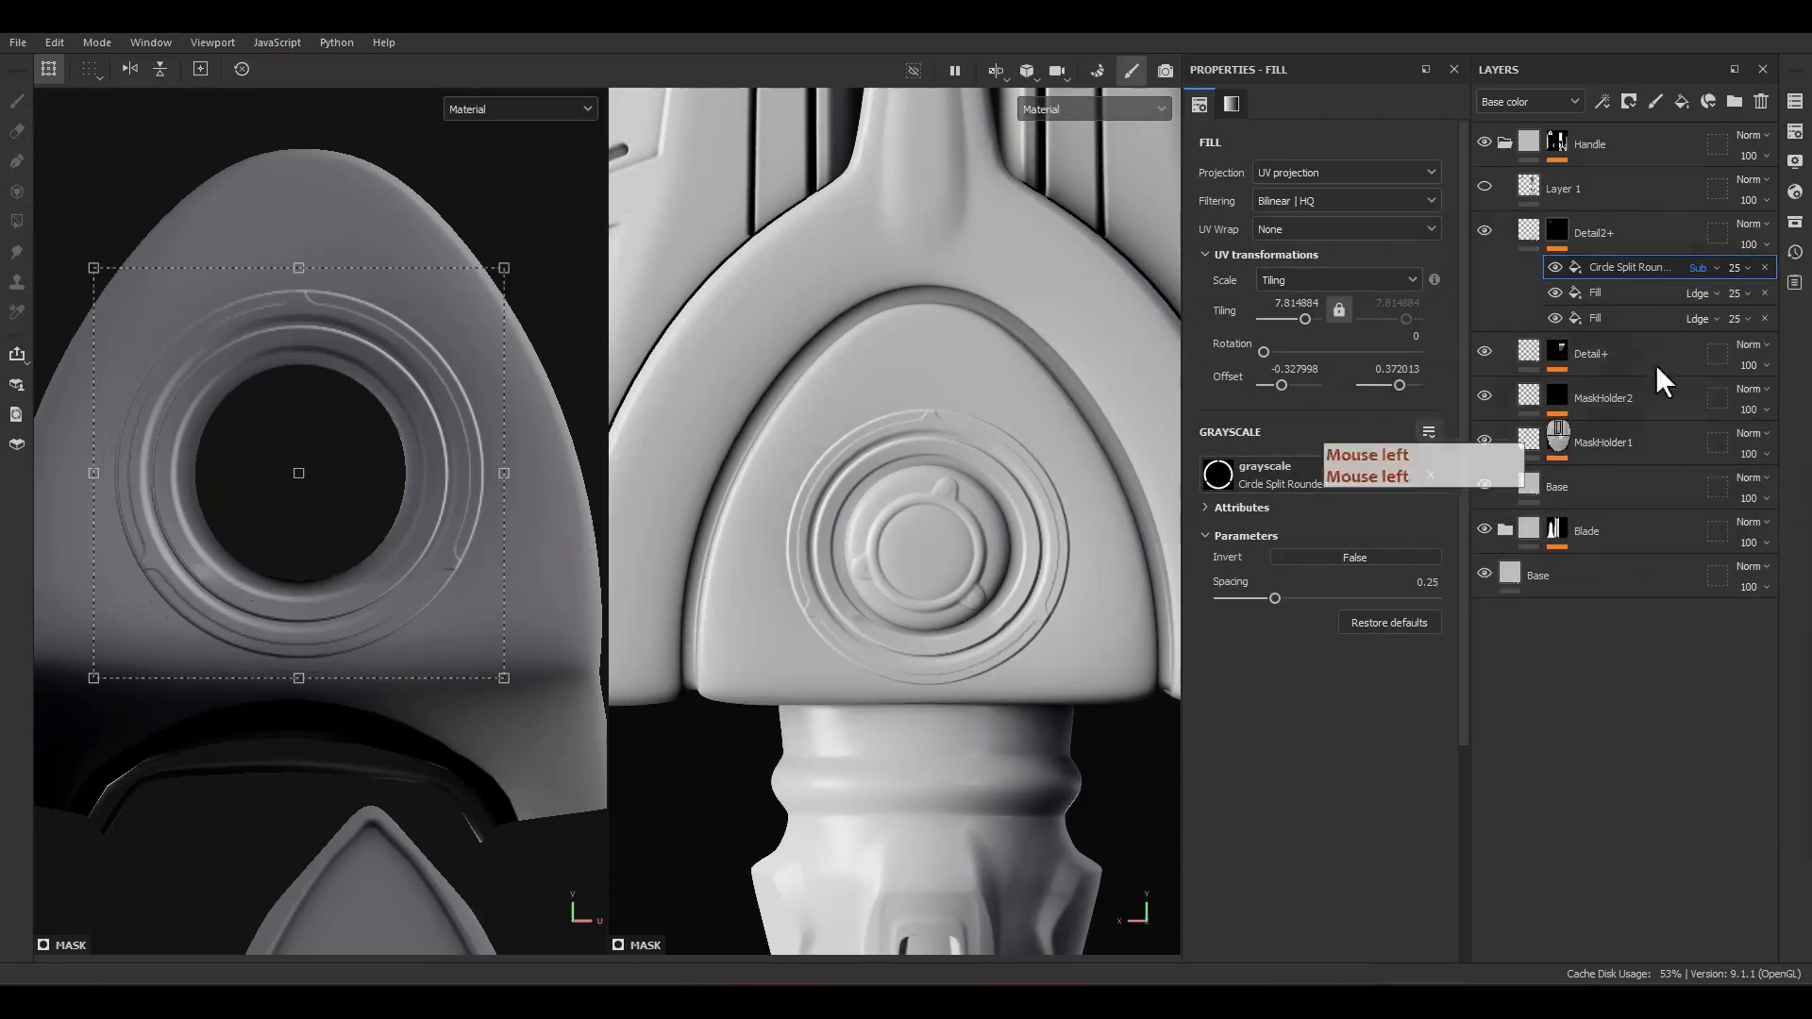
pyautogui.click(1736, 268)
pyautogui.click(1778, 294)
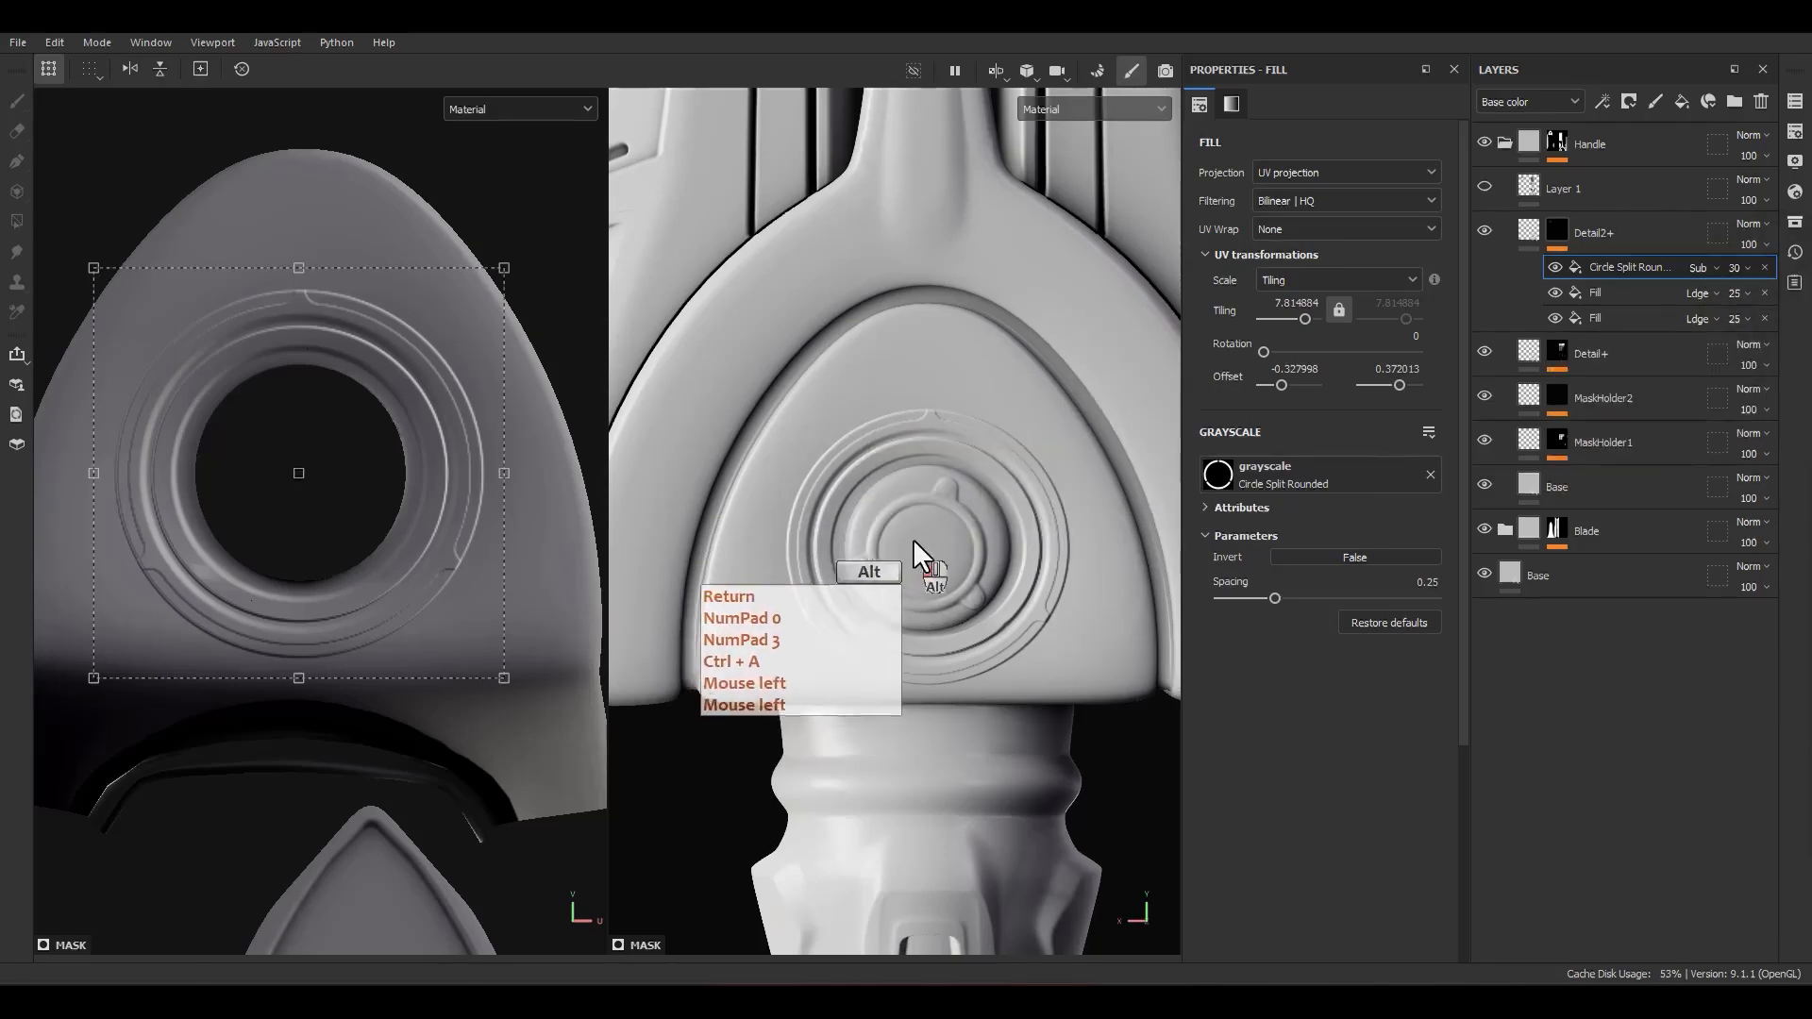
# Step: Set the Circle Split Rounded spacing to about 0.76 to widen the gaps between its arcs
pyautogui.keyDown('alt'); pyautogui.moveTo(914, 540); pyautogui.dragTo(851, 501); pyautogui.keyUp('alt')
pyautogui.scroll(4, 877, 642)
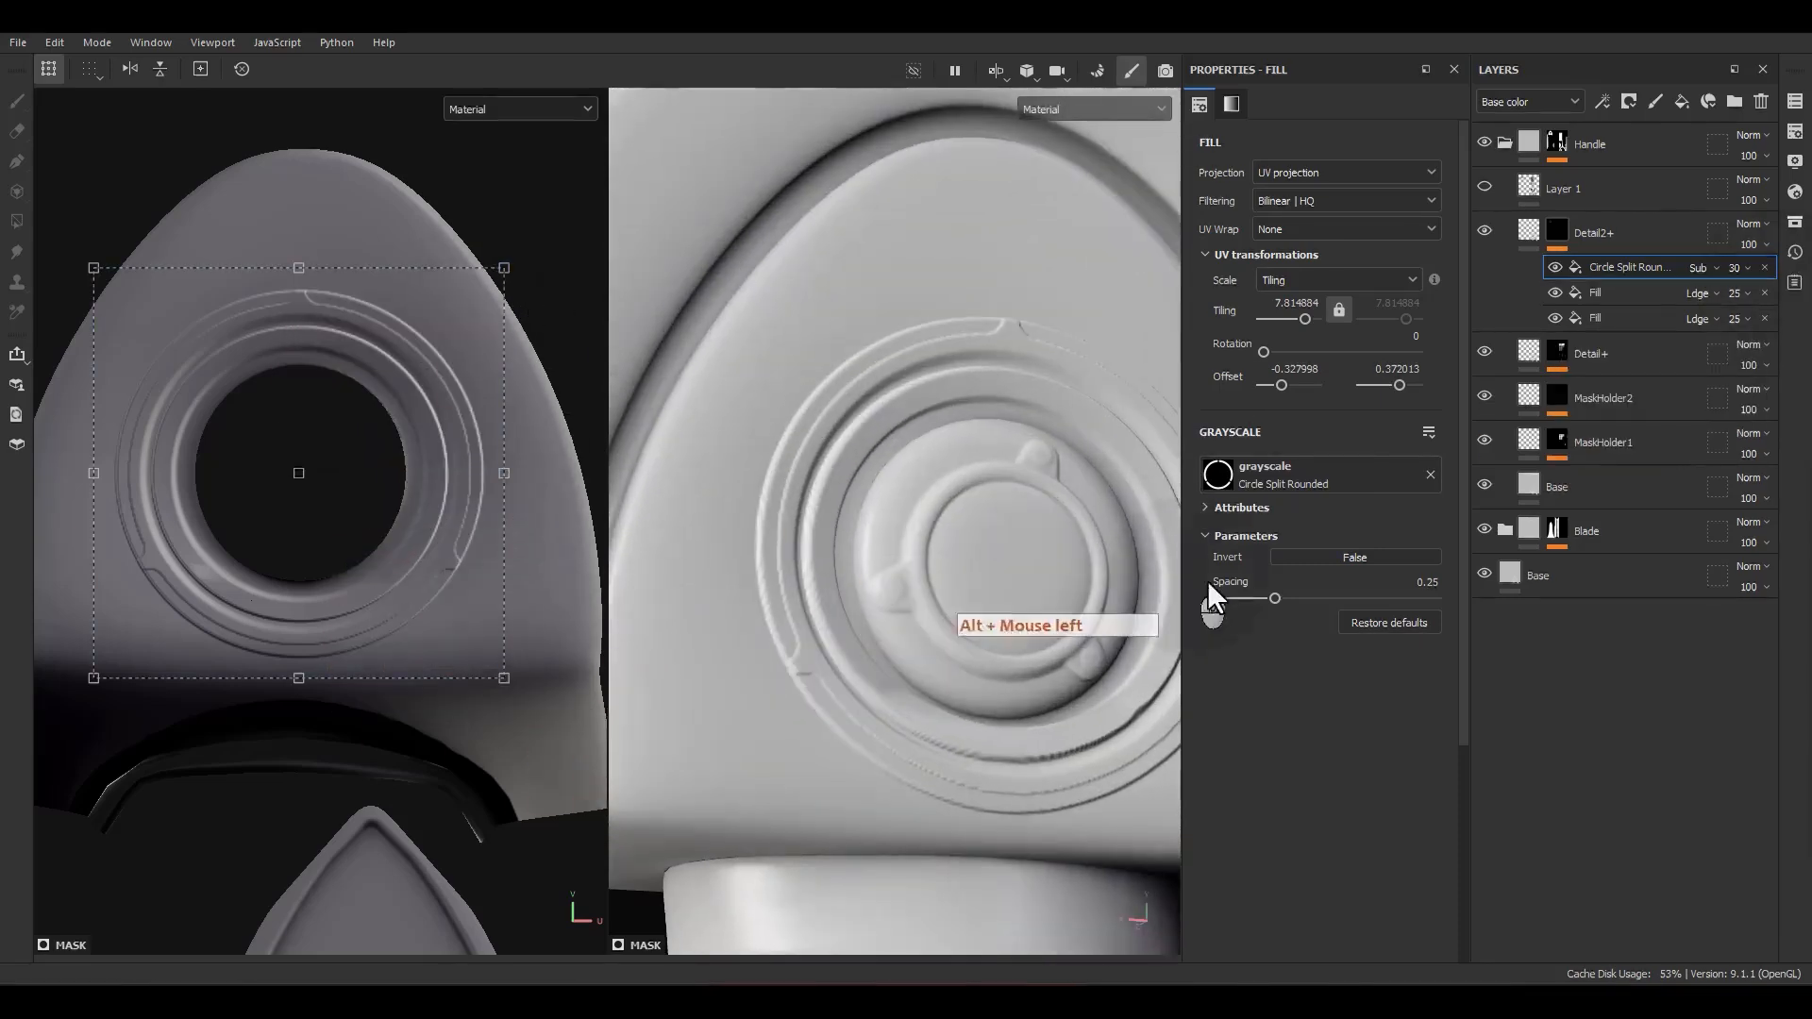
pyautogui.moveTo(1268, 601); pyautogui.dragTo(1384, 604)
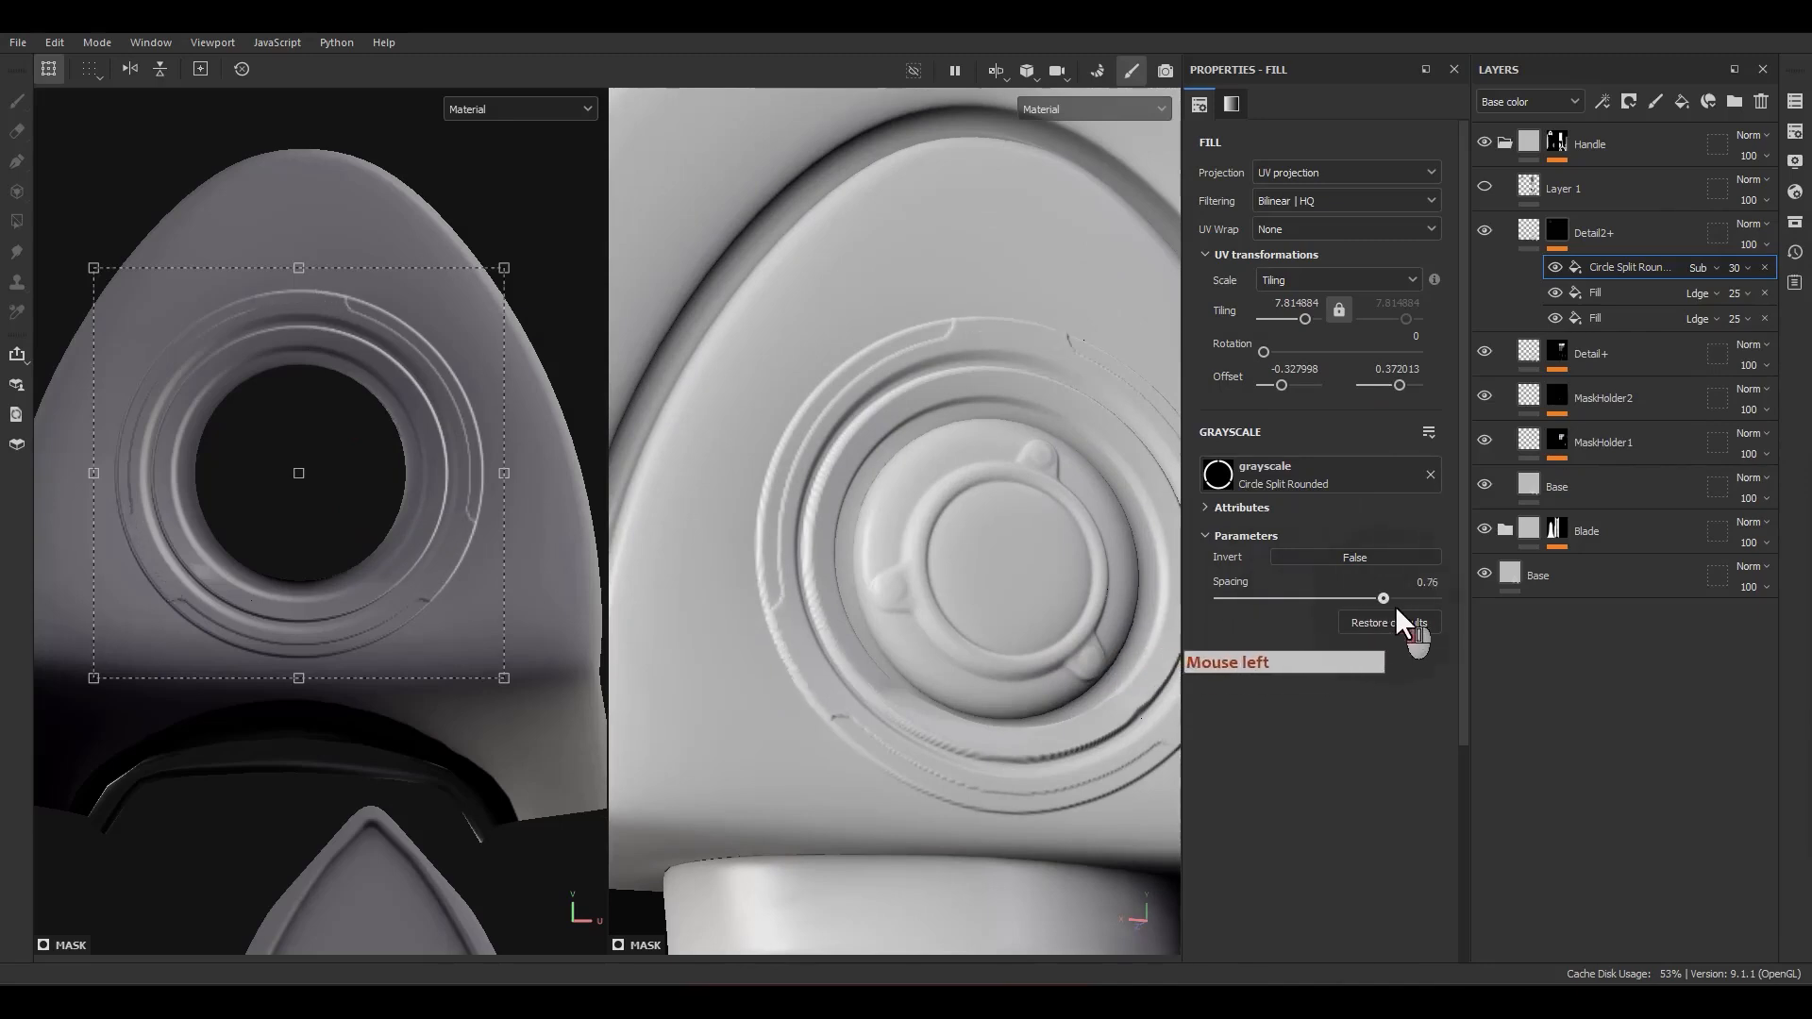
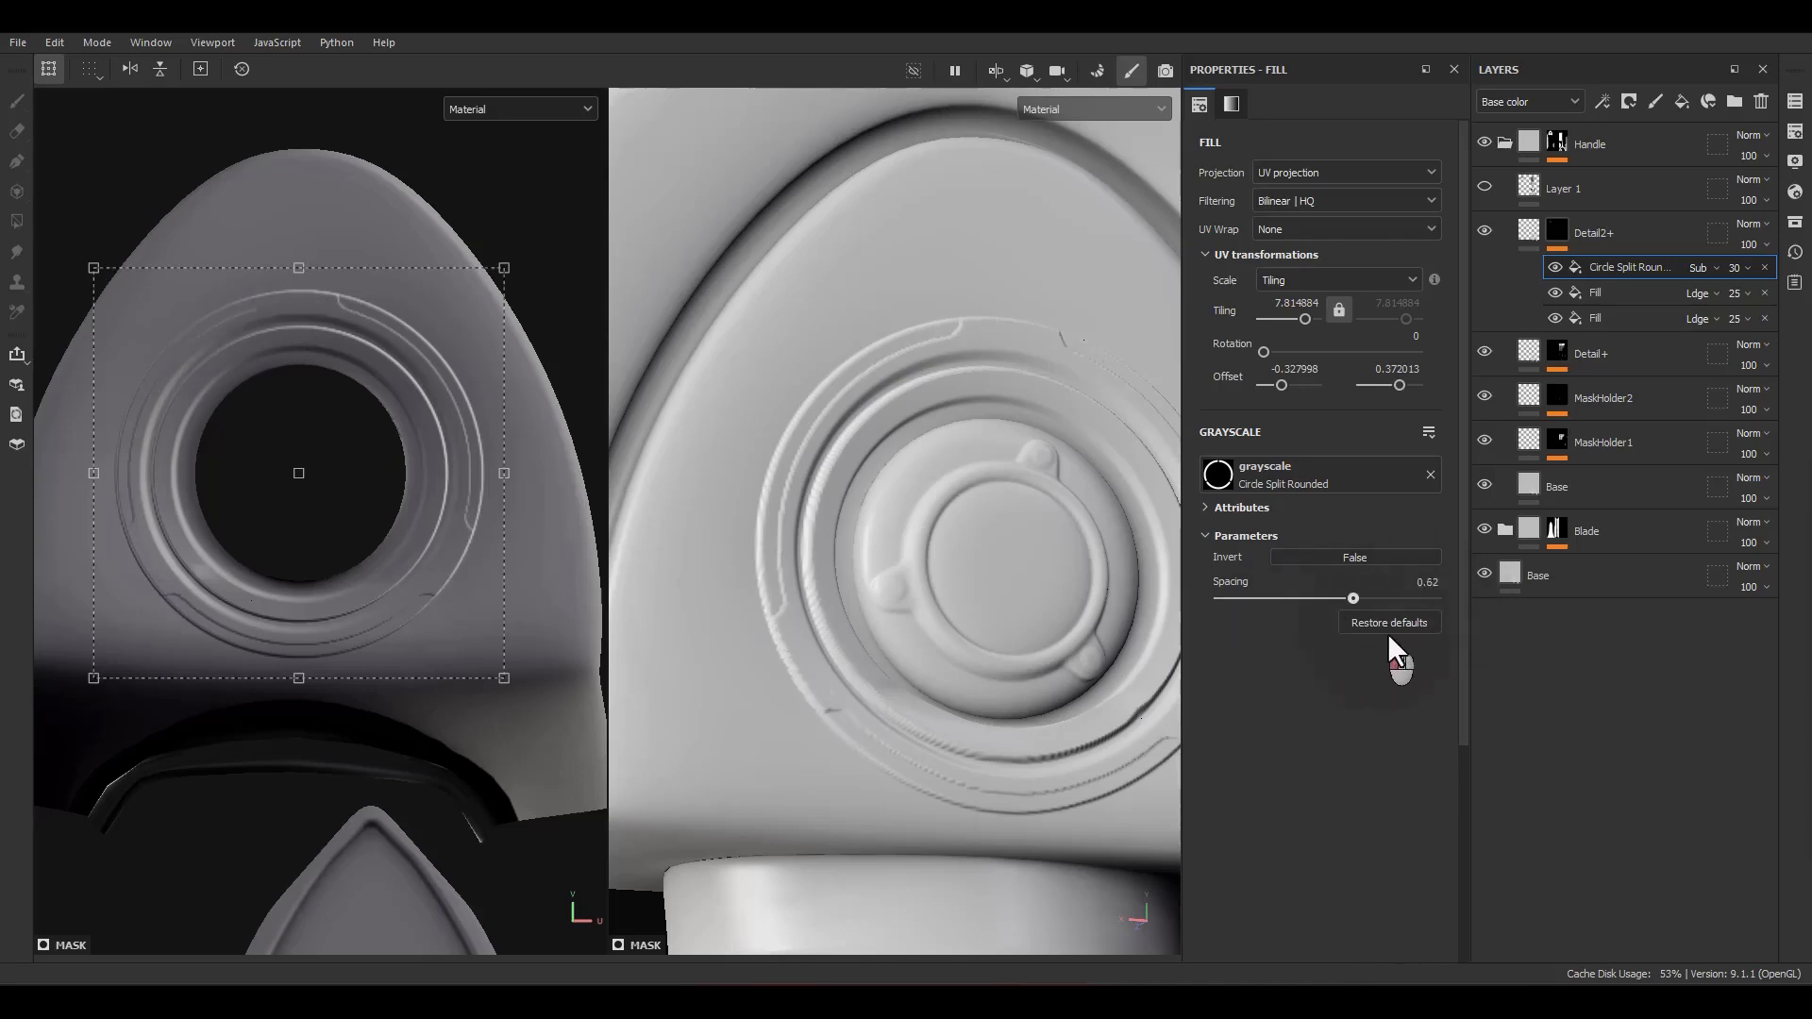
# Step: Set the Circle Split Rounded spacing to 0.65 and enlarge the ring slightly to a tiling of about 7.78
pyautogui.moveTo(1351, 615); pyautogui.dragTo(1360, 612)
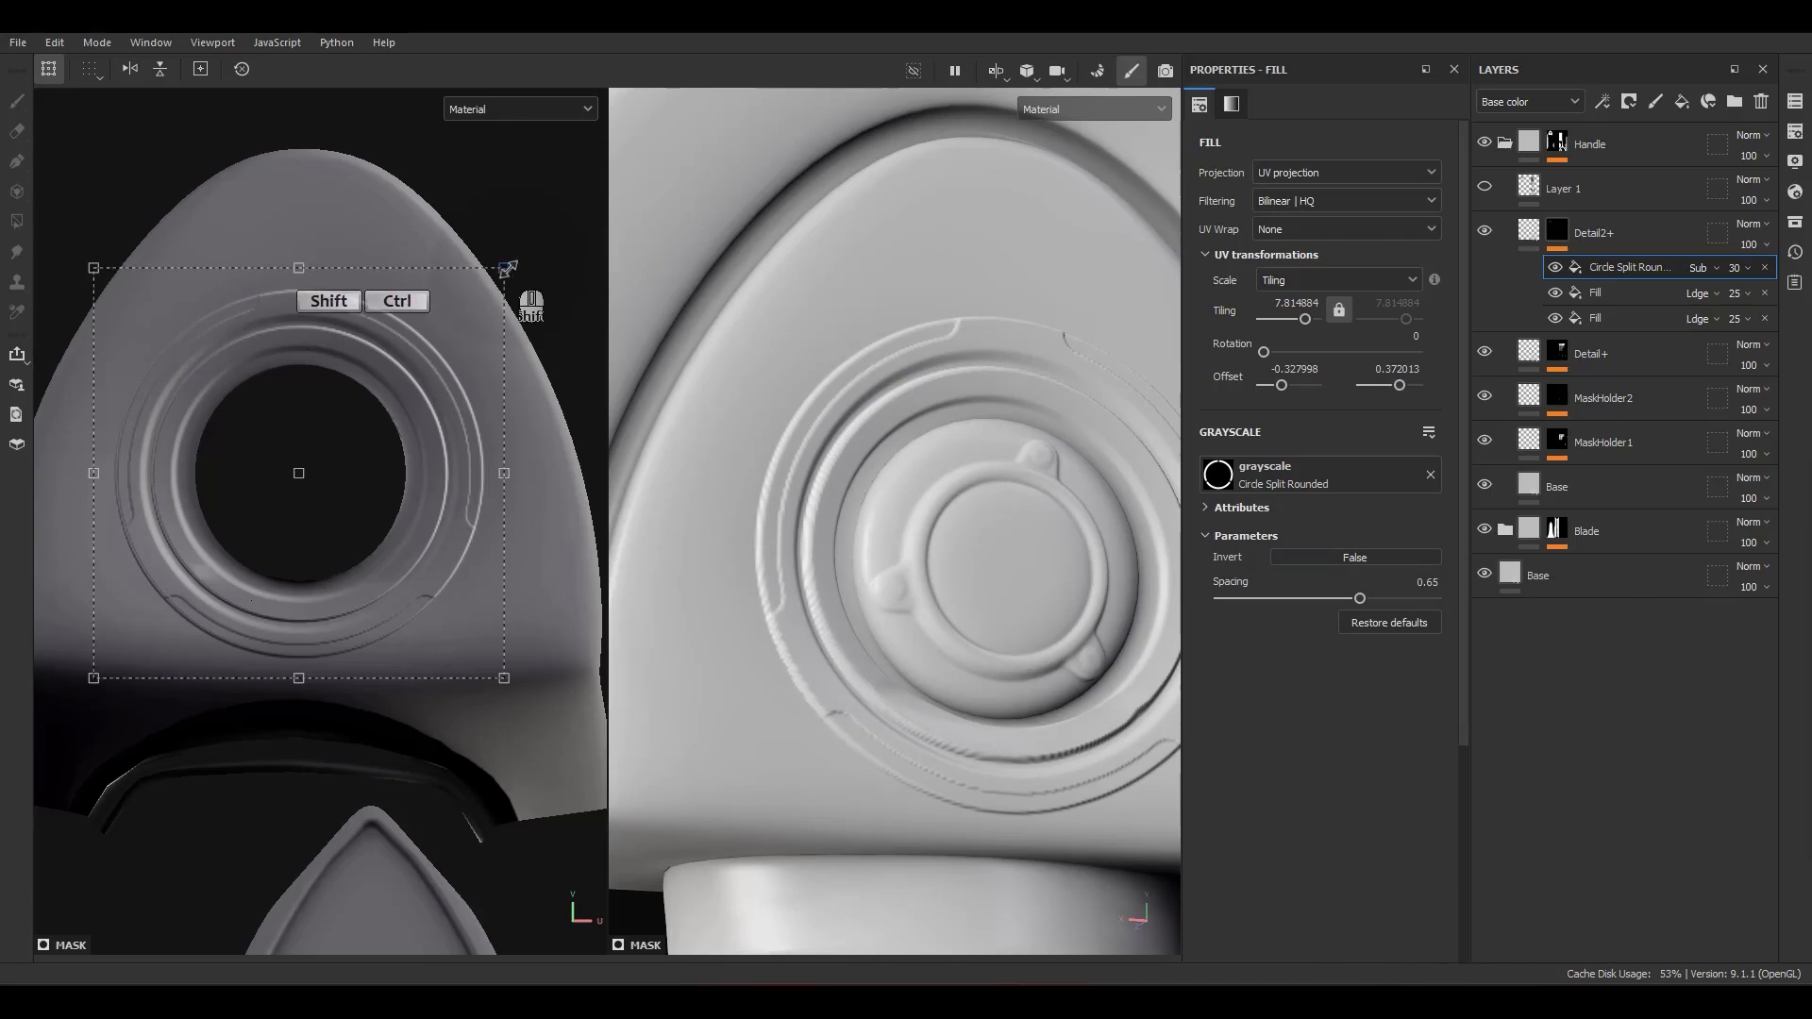
pyautogui.keyDown('ctrl'); pyautogui.keyDown('shift'); pyautogui.moveTo(507, 269); pyautogui.dragTo(510, 270); pyautogui.keyUp('shift'); pyautogui.keyUp('ctrl')
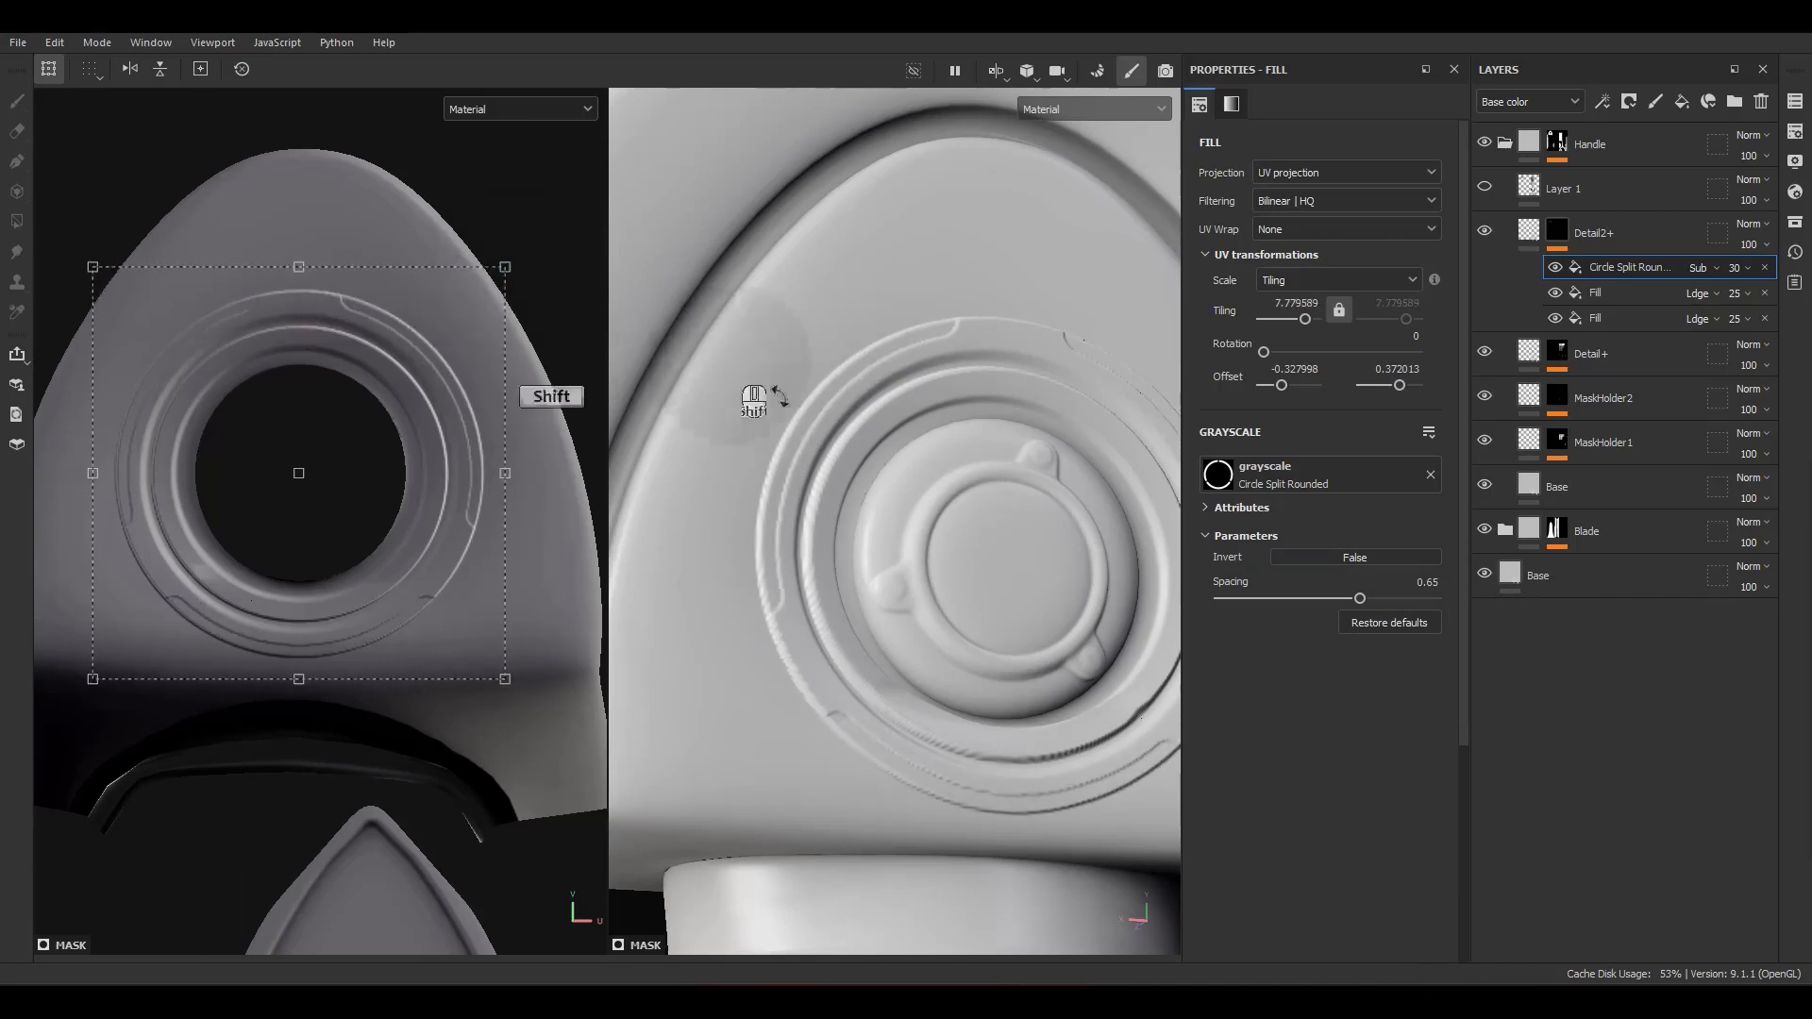
pyautogui.keyDown('alt'); pyautogui.moveTo(750, 389); pyautogui.dragTo(908, 587); pyautogui.keyUp('alt')
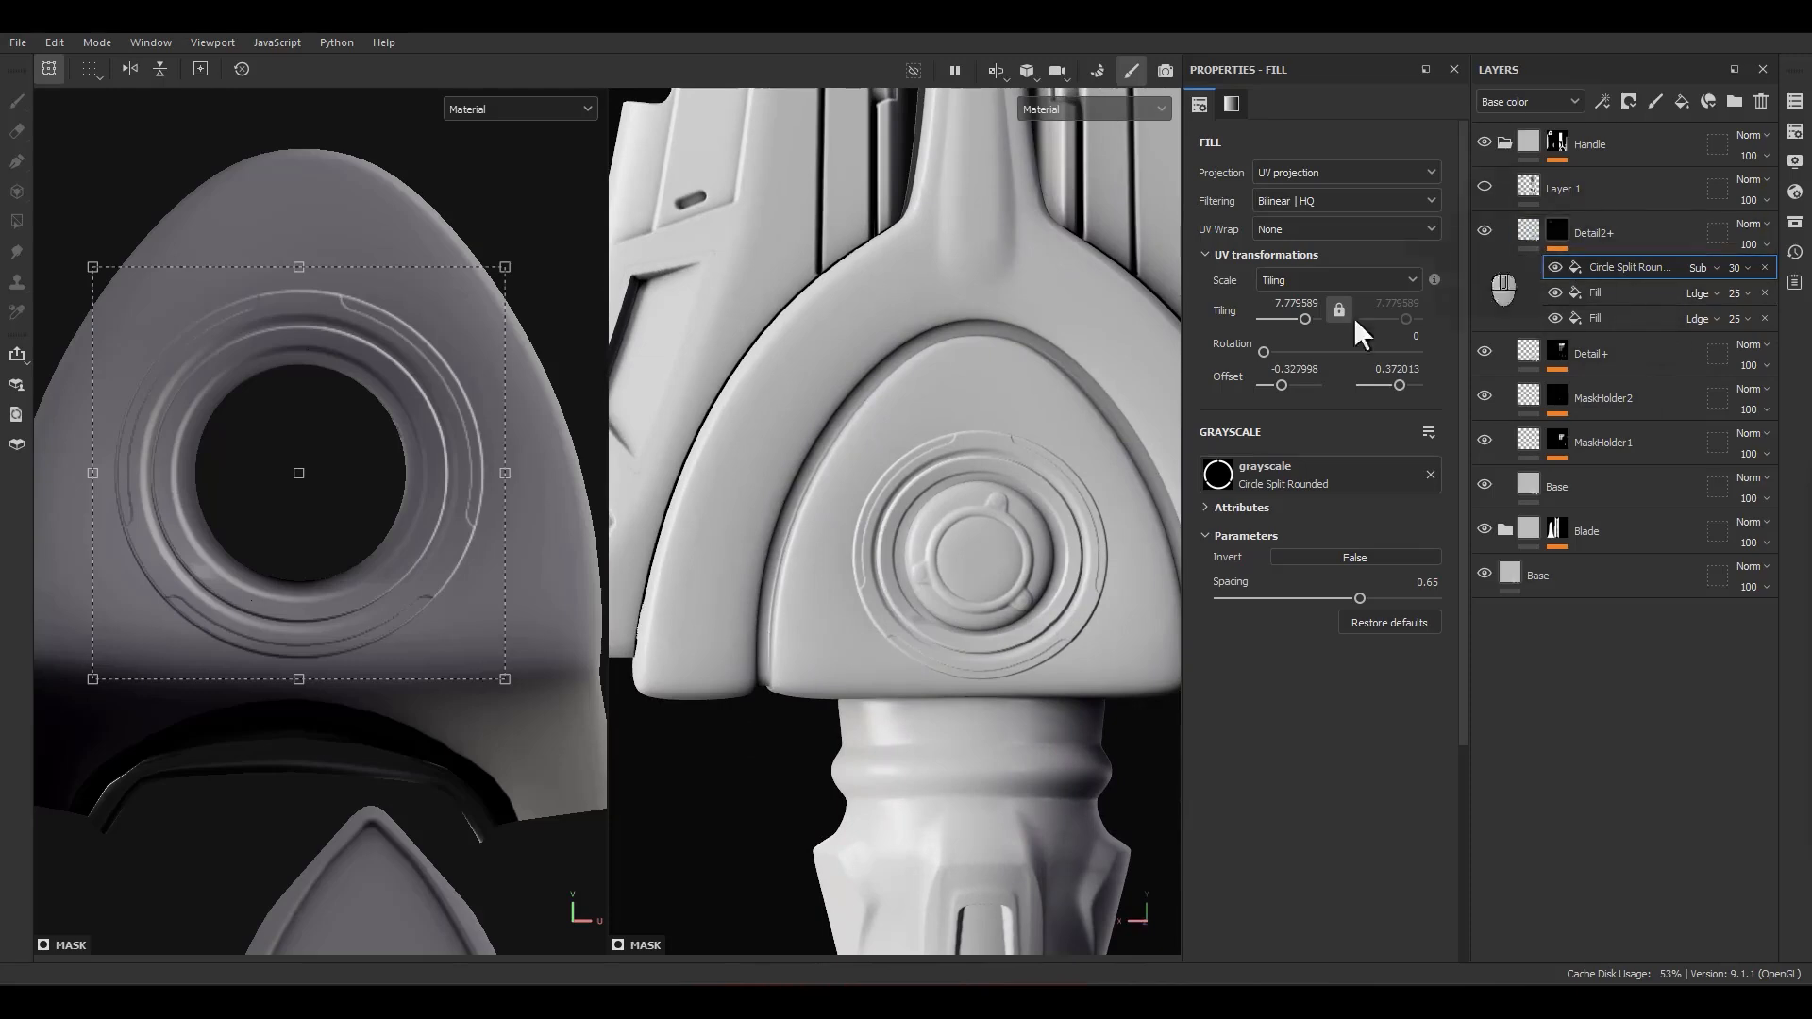
# Step: Duplicate the upper Alpha_04 ring fill in the Detail2+ mask for a new pommel detail
pyautogui.scroll(-3, 853, 570)
pyautogui.keyDown('alt'); pyautogui.moveTo(827, 604); pyautogui.dragTo(793, 378, button='middle'); pyautogui.keyUp('alt')
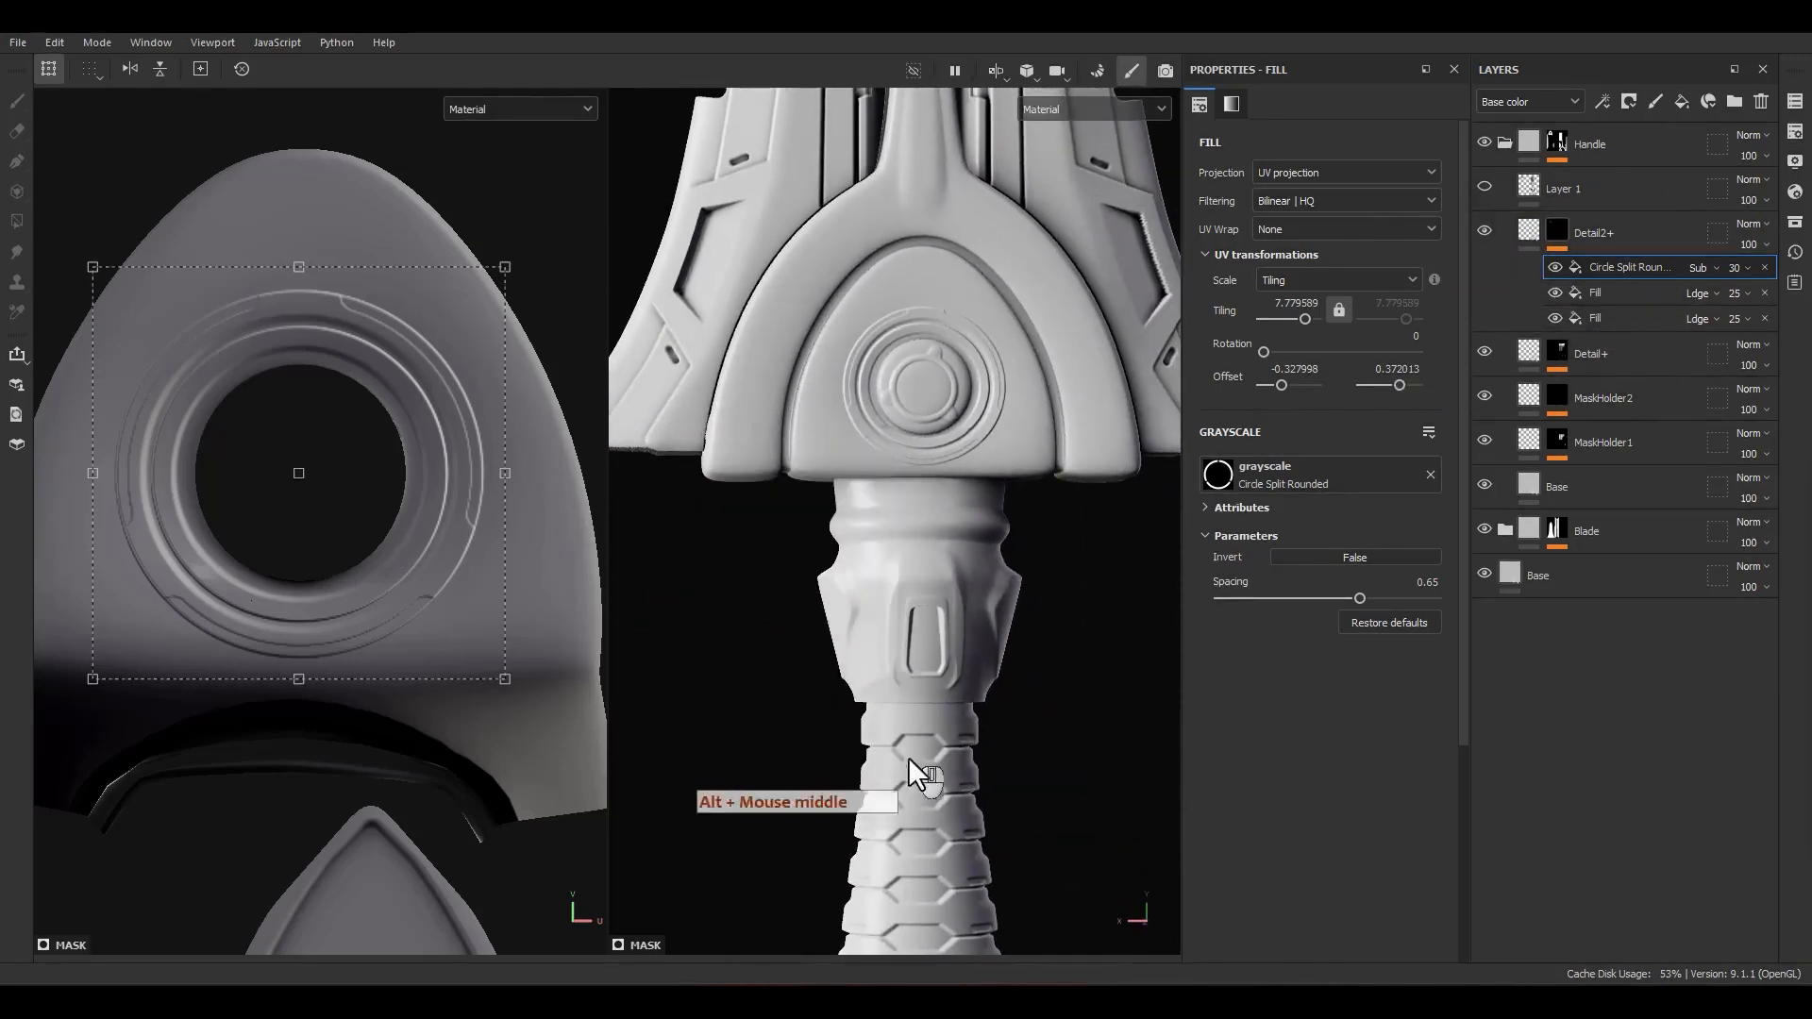
pyautogui.keyDown('alt'); pyautogui.moveTo(964, 781); pyautogui.dragTo(914, 250, button='middle'); pyautogui.keyUp('alt')
pyautogui.scroll(3, 863, 617)
pyautogui.scroll(3, 863, 617)
pyautogui.keyDown('alt'); pyautogui.moveTo(858, 561); pyautogui.dragTo(939, 540); pyautogui.keyUp('alt')
pyautogui.keyDown('alt'); pyautogui.moveTo(939, 540); pyautogui.dragTo(897, 521, button='middle'); pyautogui.keyUp('alt')
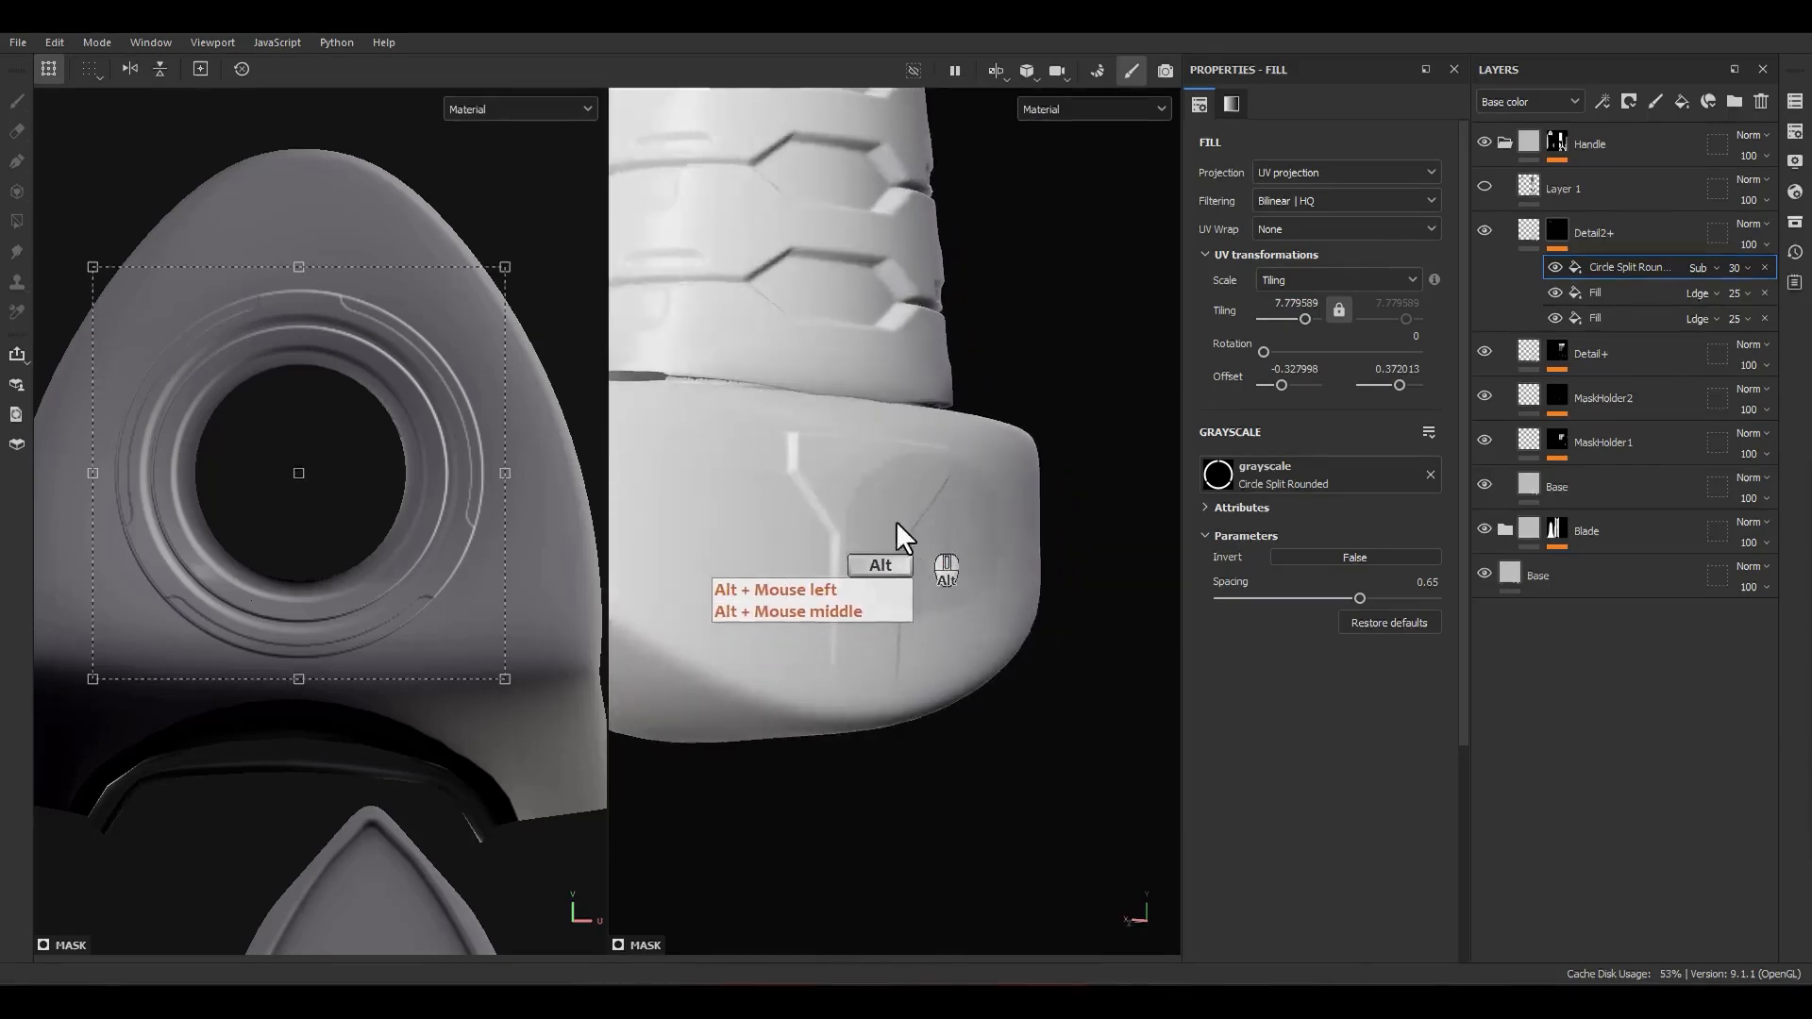
pyautogui.scroll(3, 877, 500)
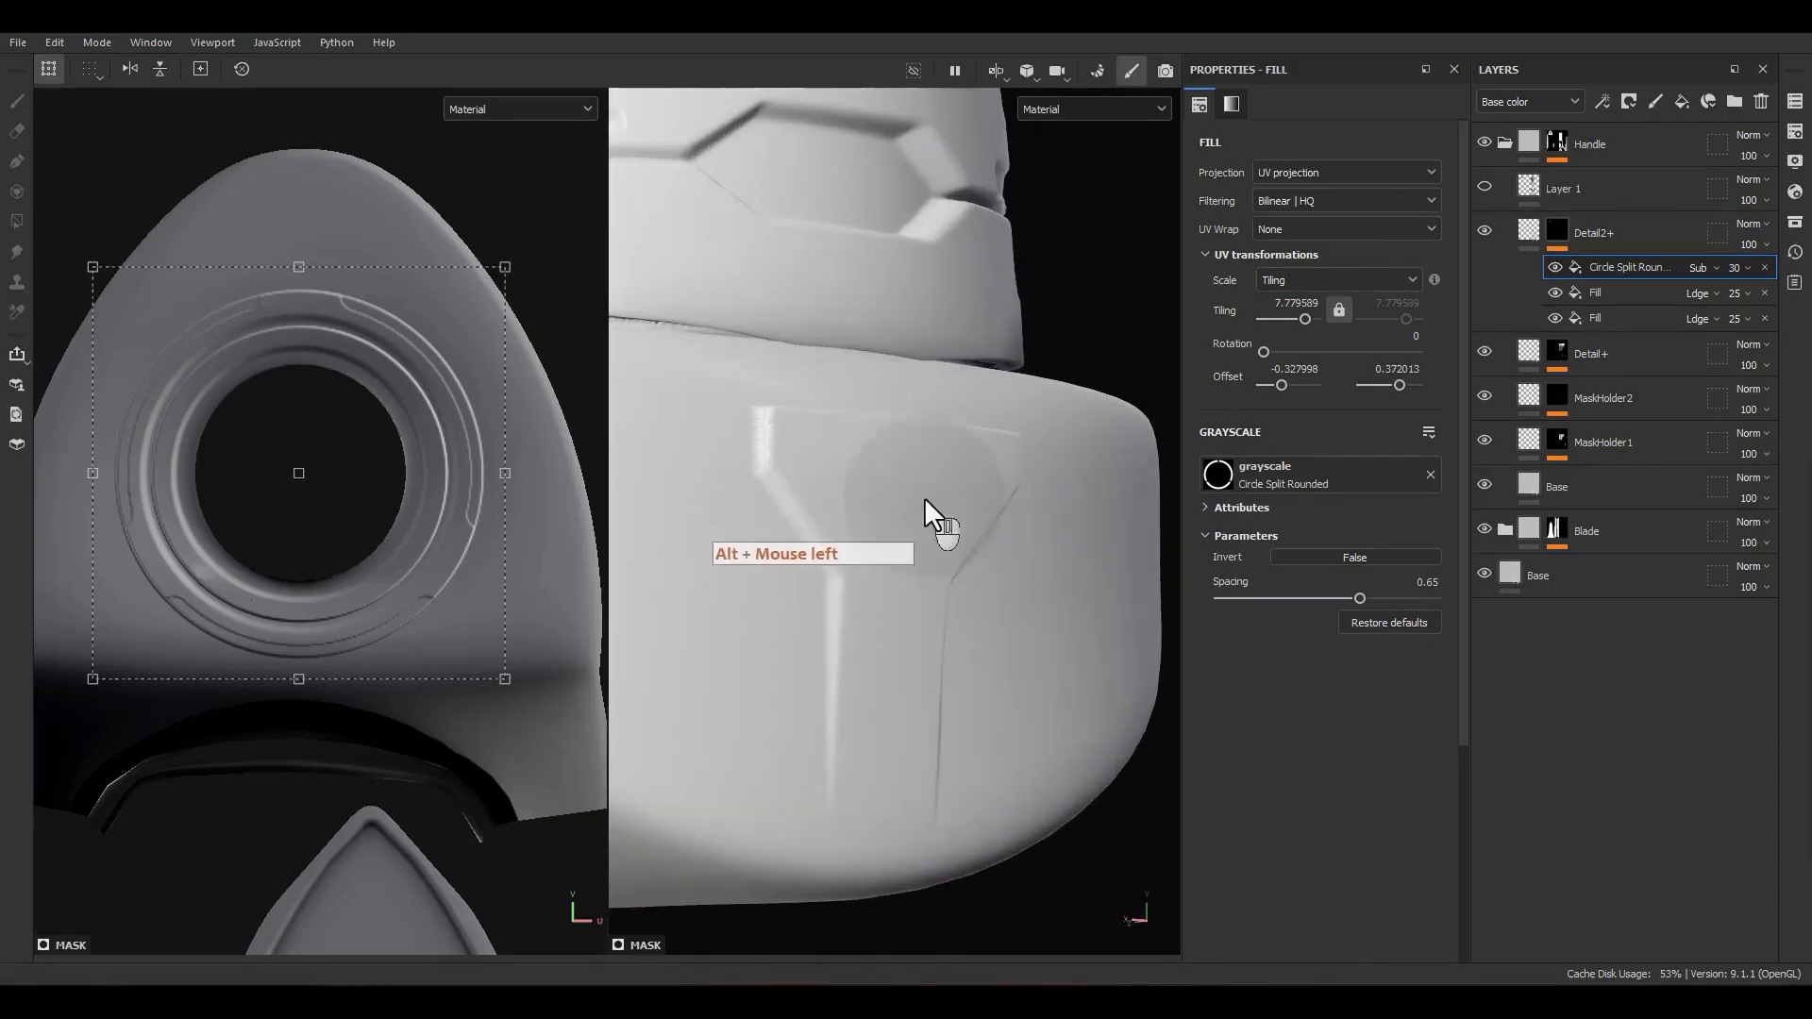
pyautogui.click(1607, 283)
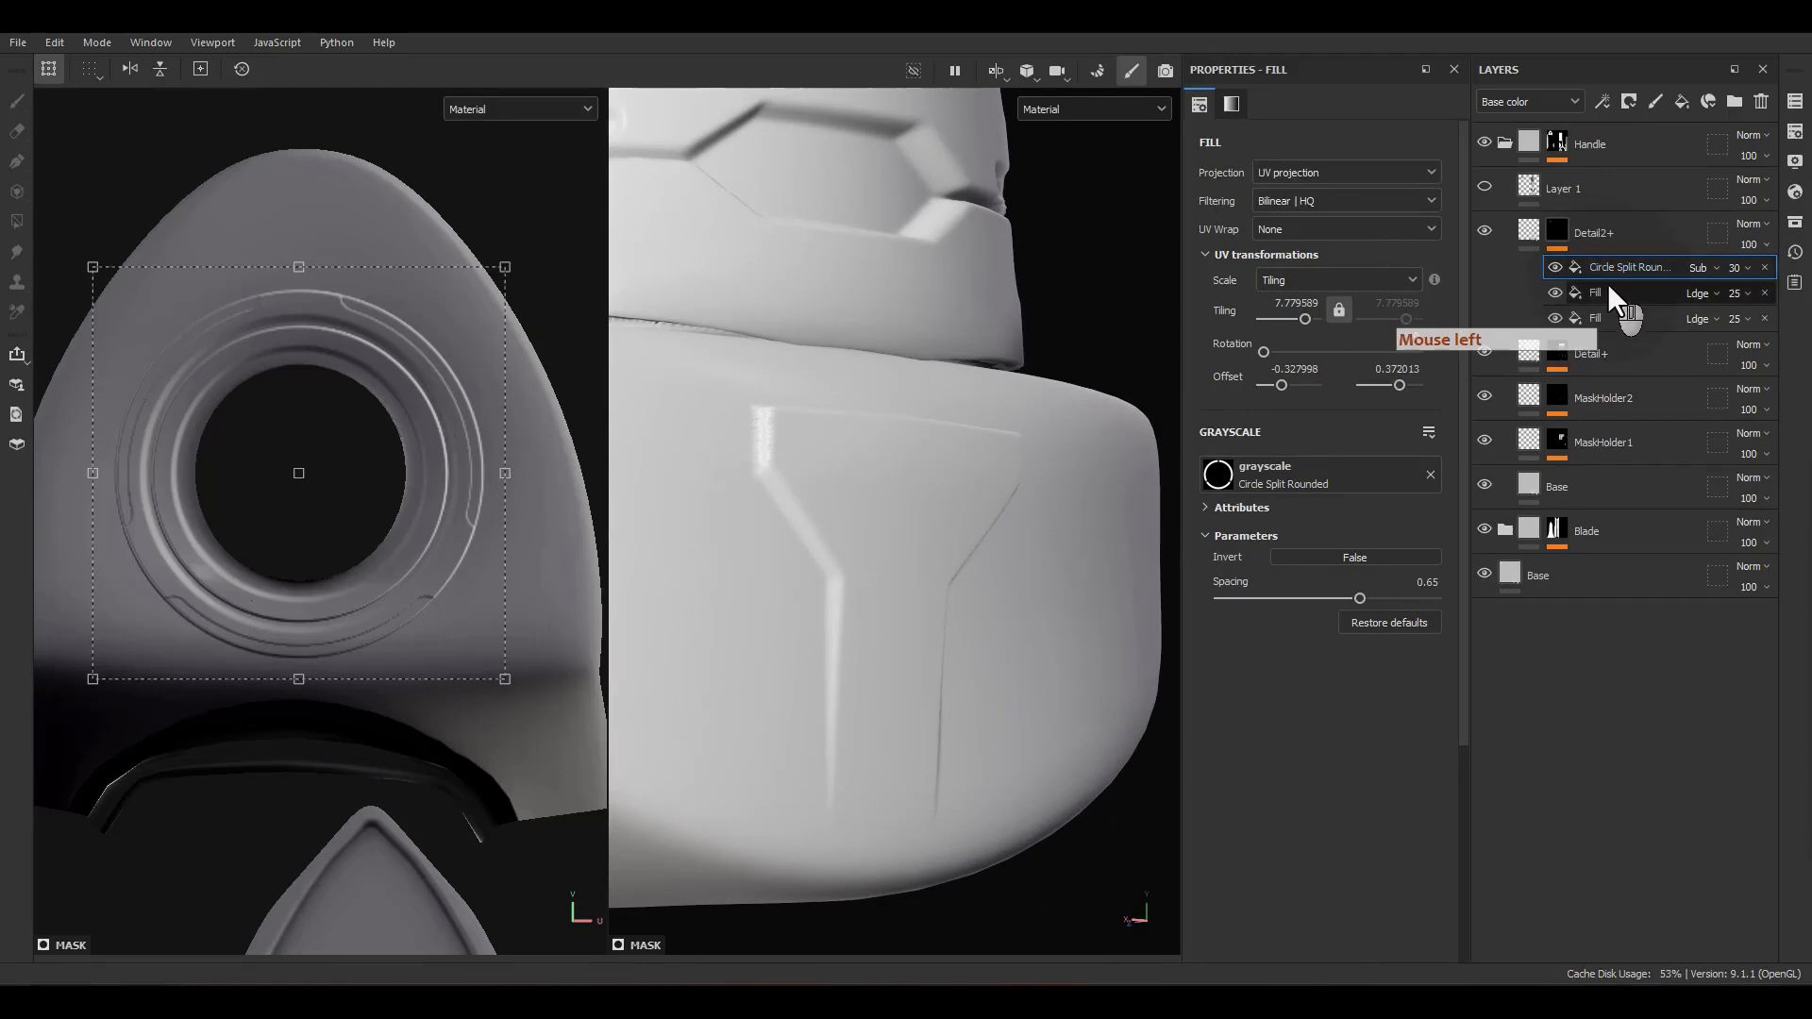
pyautogui.hotkey('ctrl', 'd')
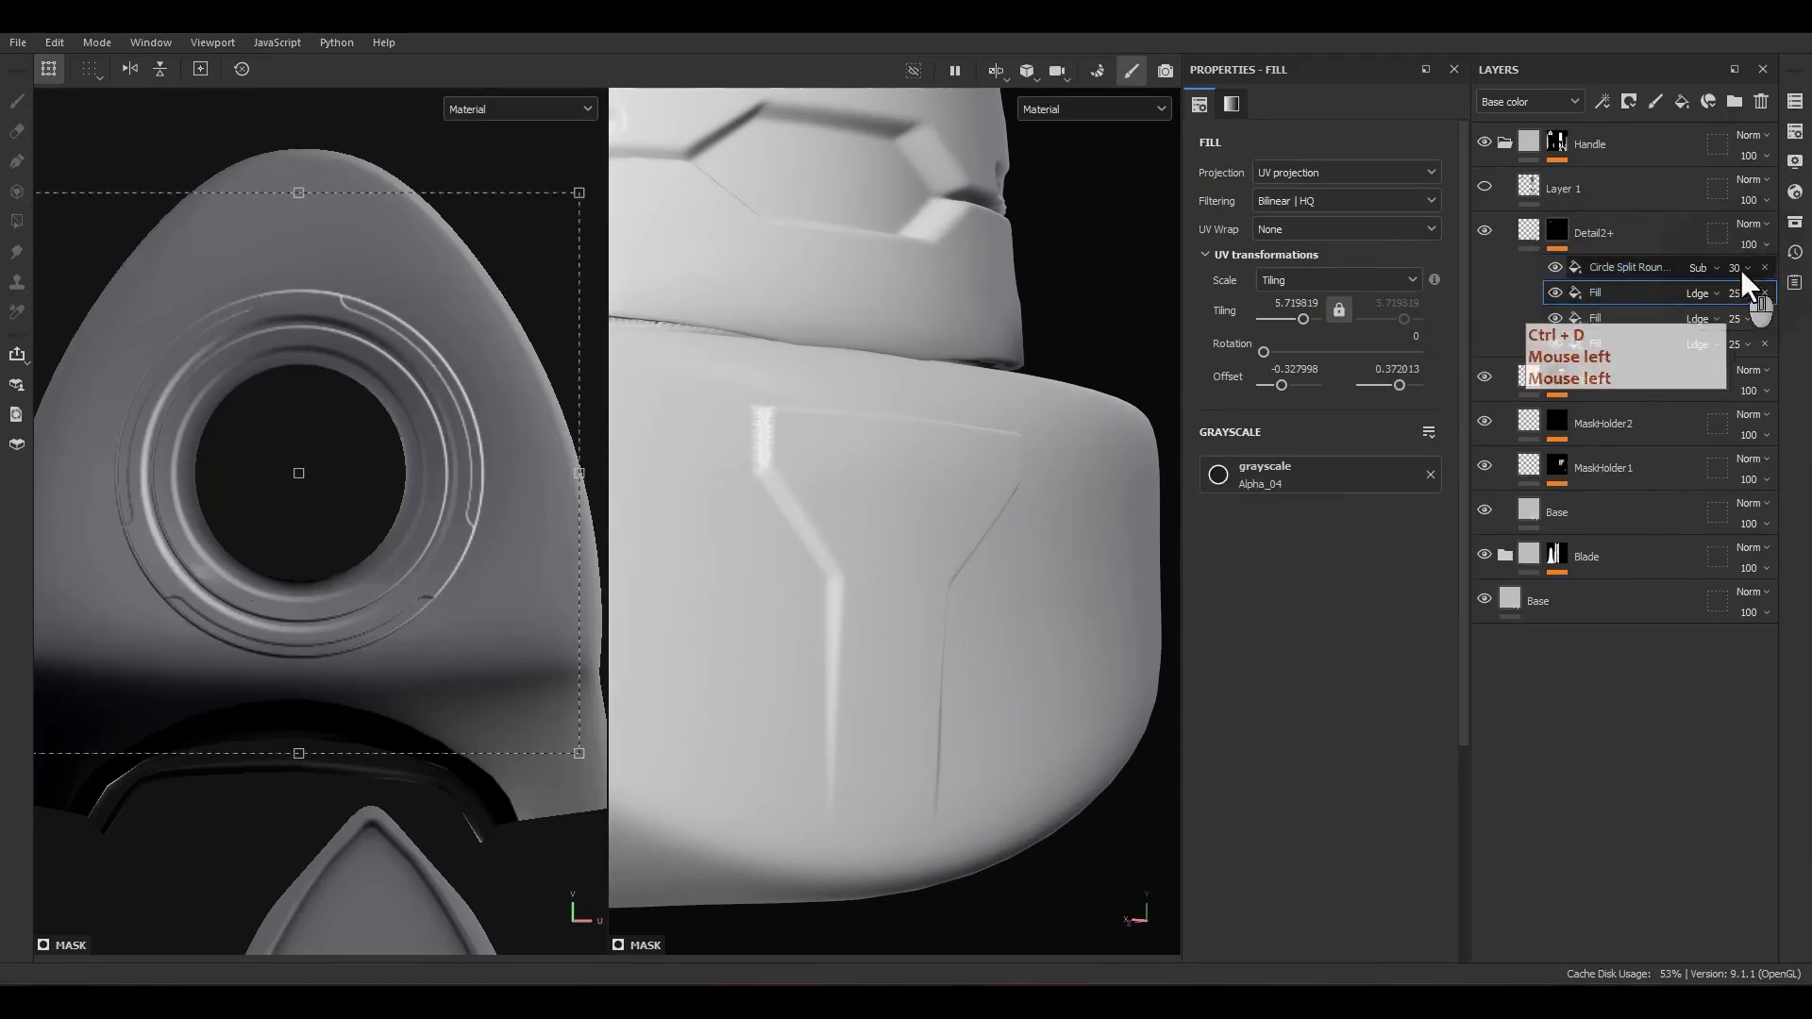
# Step: Show only the project's alphas and replace the duplicated fill's grayscale image with Alpha_03
pyautogui.click(1795, 222)
pyautogui.moveTo(1577, 228); pyautogui.dragTo(1001, 218)
pyautogui.click(840, 256)
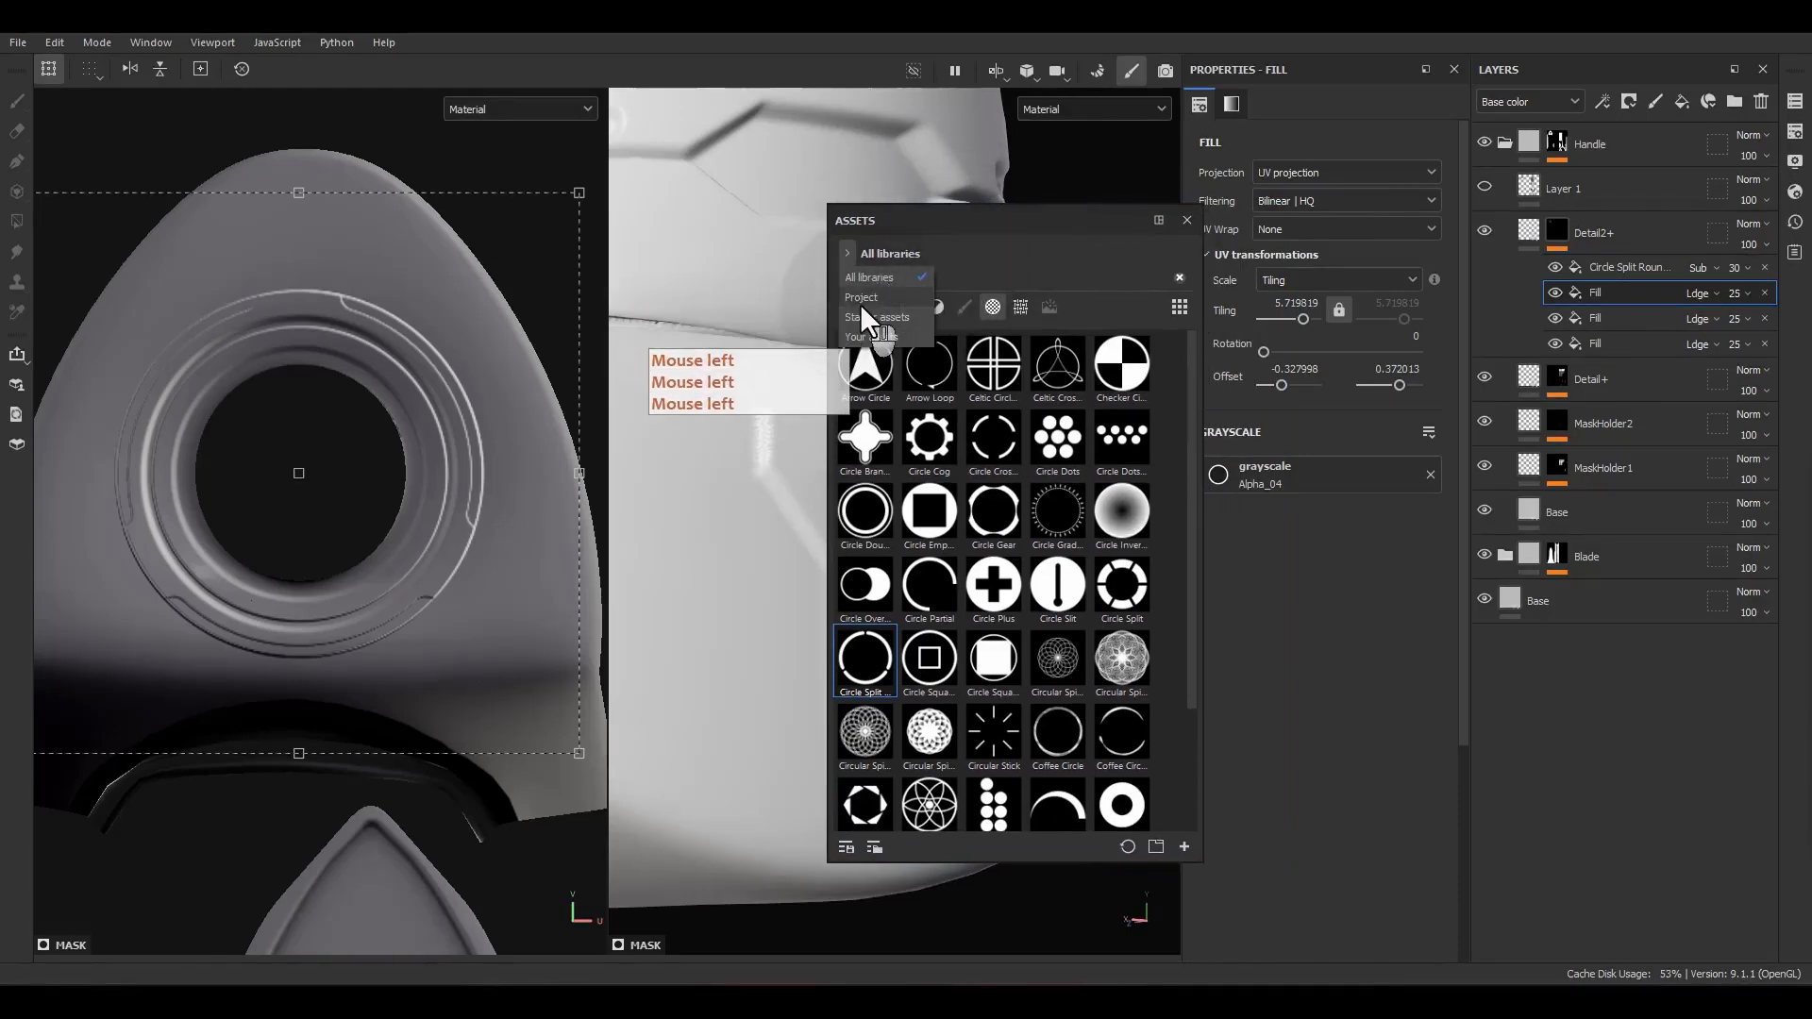
pyautogui.click(858, 300)
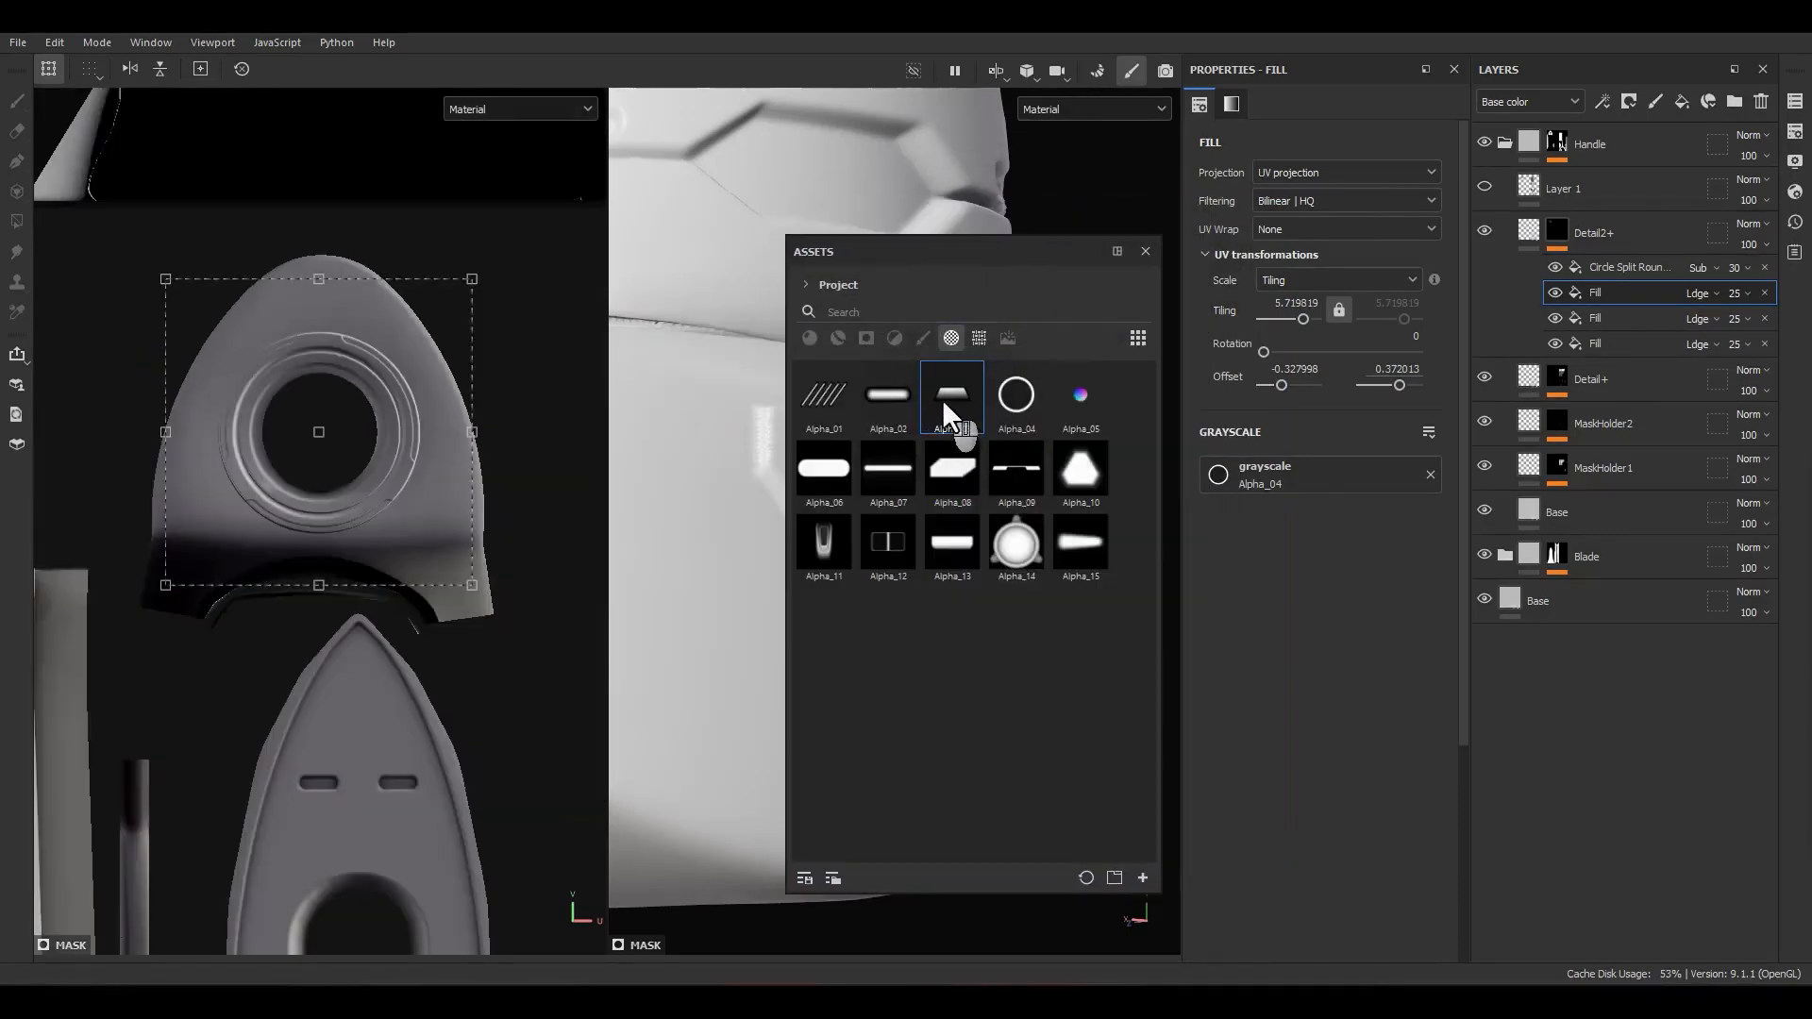
pyautogui.moveTo(944, 404); pyautogui.dragTo(1219, 475)
pyautogui.click(1146, 251)
pyautogui.press('F22')
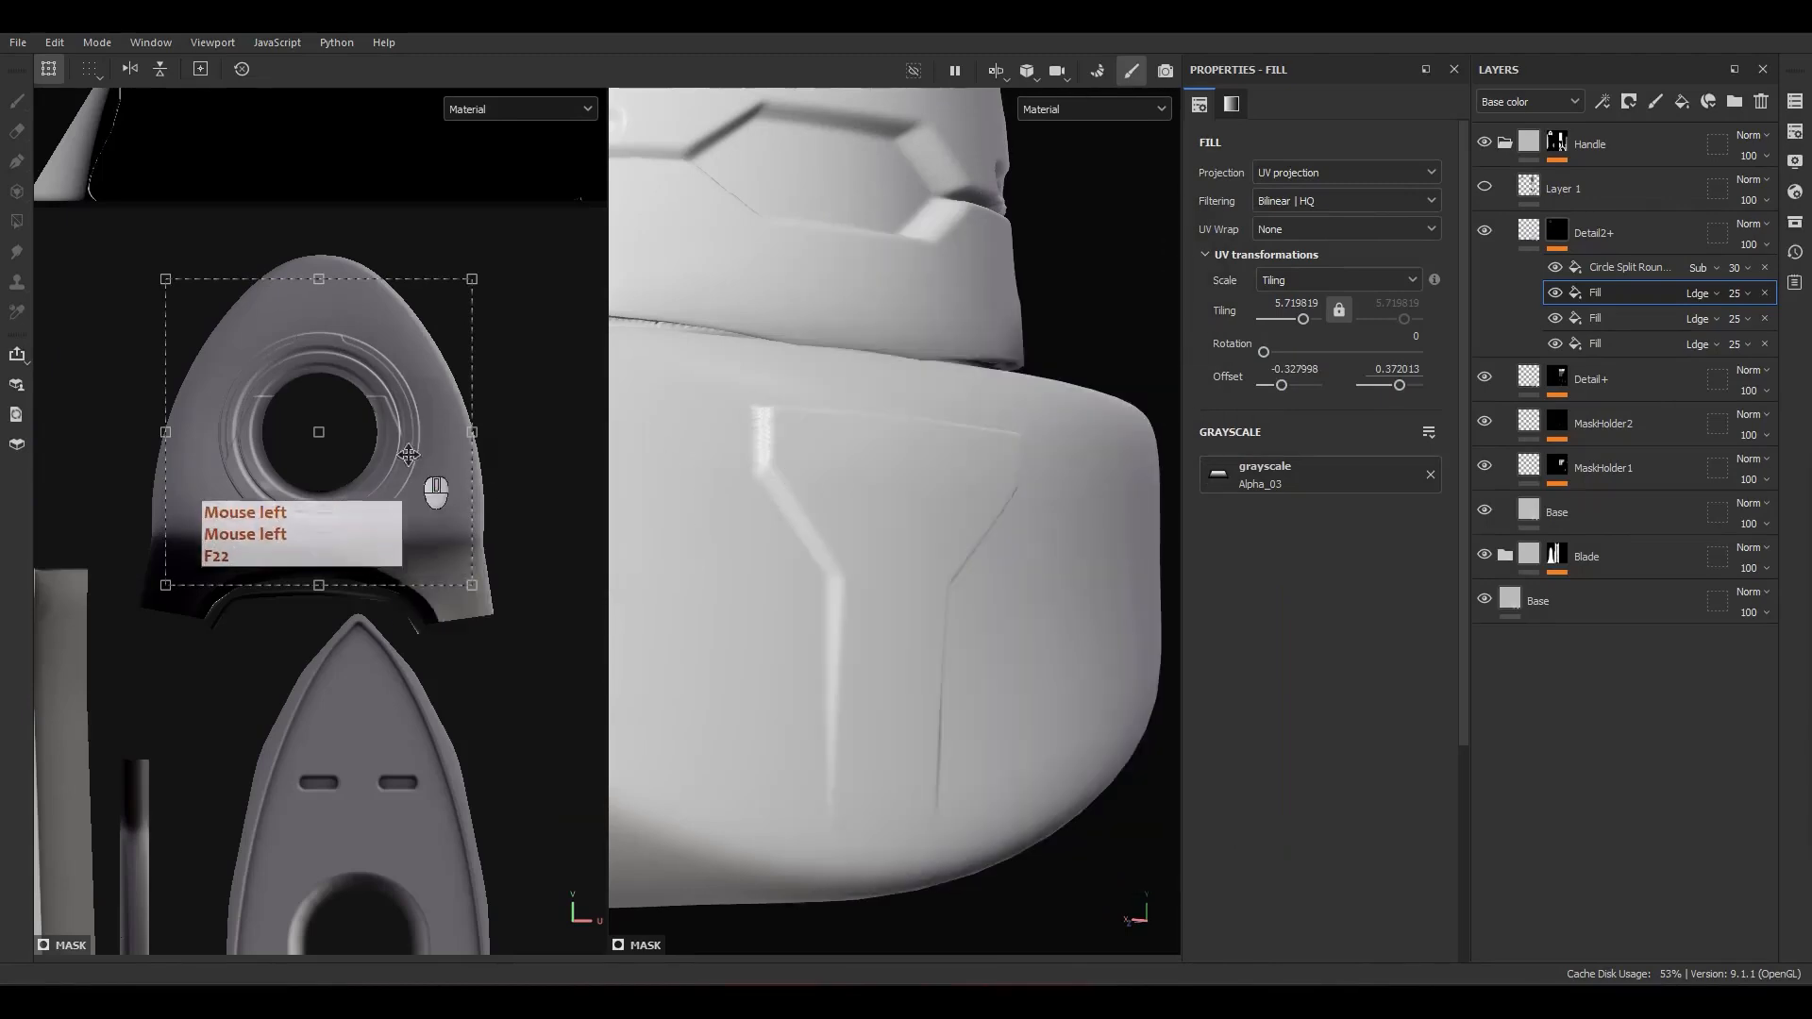
# Step: Place the Alpha_03 shape on the pommel's UV island, rotated to 270 and scaled to a tiling of about 11.3
pyautogui.scroll(-5, 409, 455)
pyautogui.keyDown('alt'); pyautogui.moveTo(397, 446); pyautogui.dragTo(284, 305, button='middle'); pyautogui.keyUp('alt')
pyautogui.moveTo(270, 306); pyautogui.dragTo(545, 682)
pyautogui.scroll(3, 546, 682)
pyautogui.keyDown('alt'); pyautogui.moveTo(546, 683); pyautogui.dragTo(538, 474, button='middle'); pyautogui.keyUp('alt')
pyautogui.moveTo(538, 474); pyautogui.dragTo(453, 531)
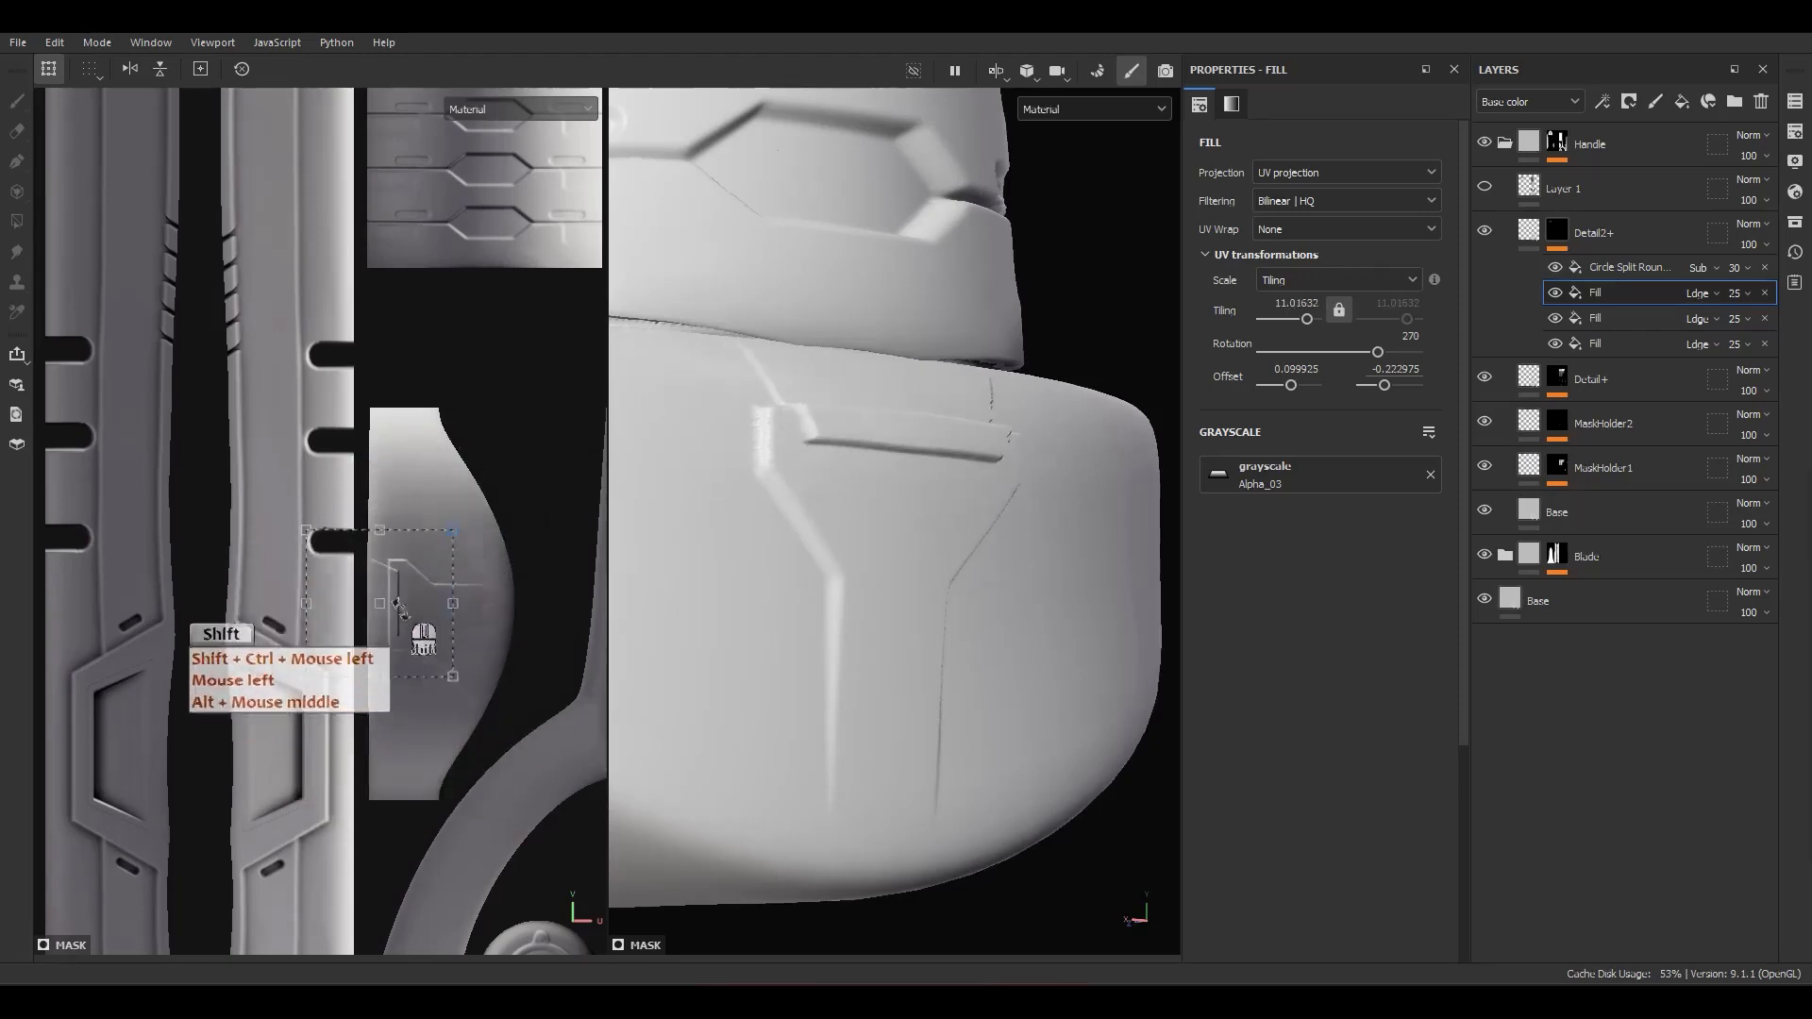
pyautogui.scroll(4, 400, 609)
pyautogui.moveTo(485, 647); pyautogui.dragTo(501, 635)
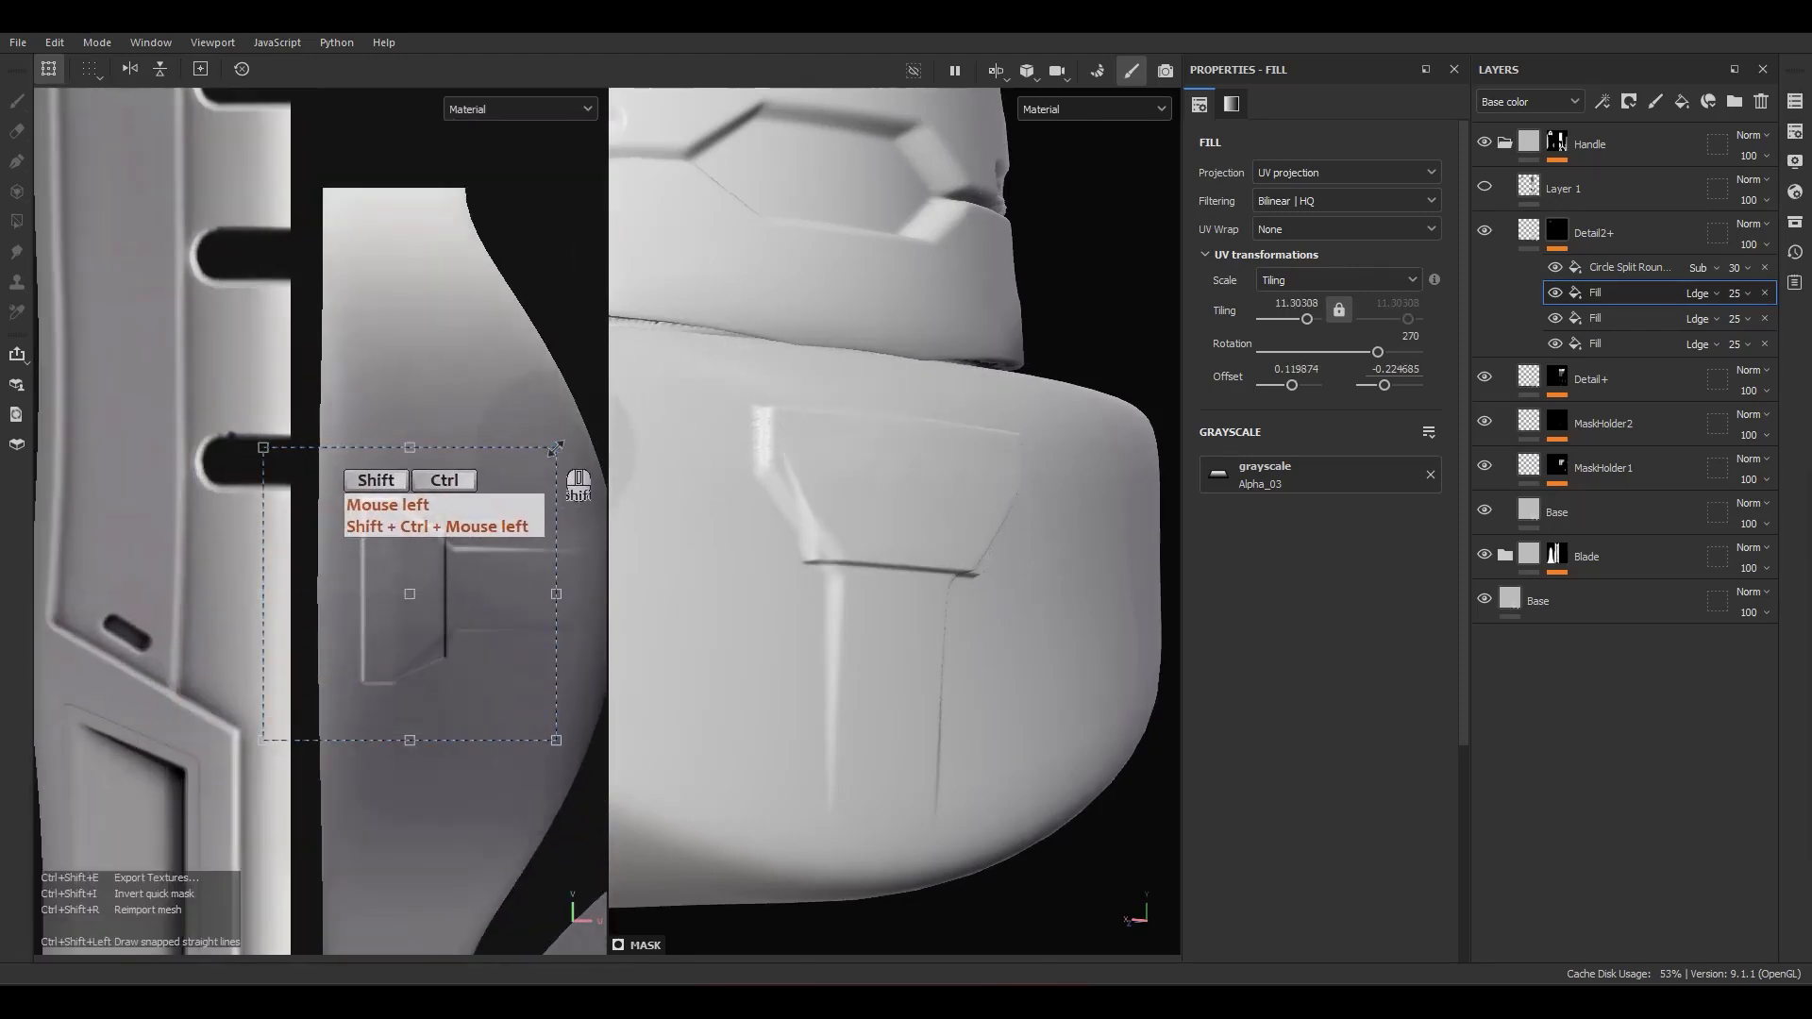
# Step: Shrink the Alpha_03 shape to a tiling of about 15.93 and center it inside the pommel's Y-shaped panel at offset 0.117, -0.223
pyautogui.keyDown('ctrl'); pyautogui.keyDown('shift'); pyautogui.moveTo(557, 447); pyautogui.dragTo(526, 562); pyautogui.keyUp('shift'); pyautogui.keyUp('ctrl')
pyautogui.scroll(2, 426, 634)
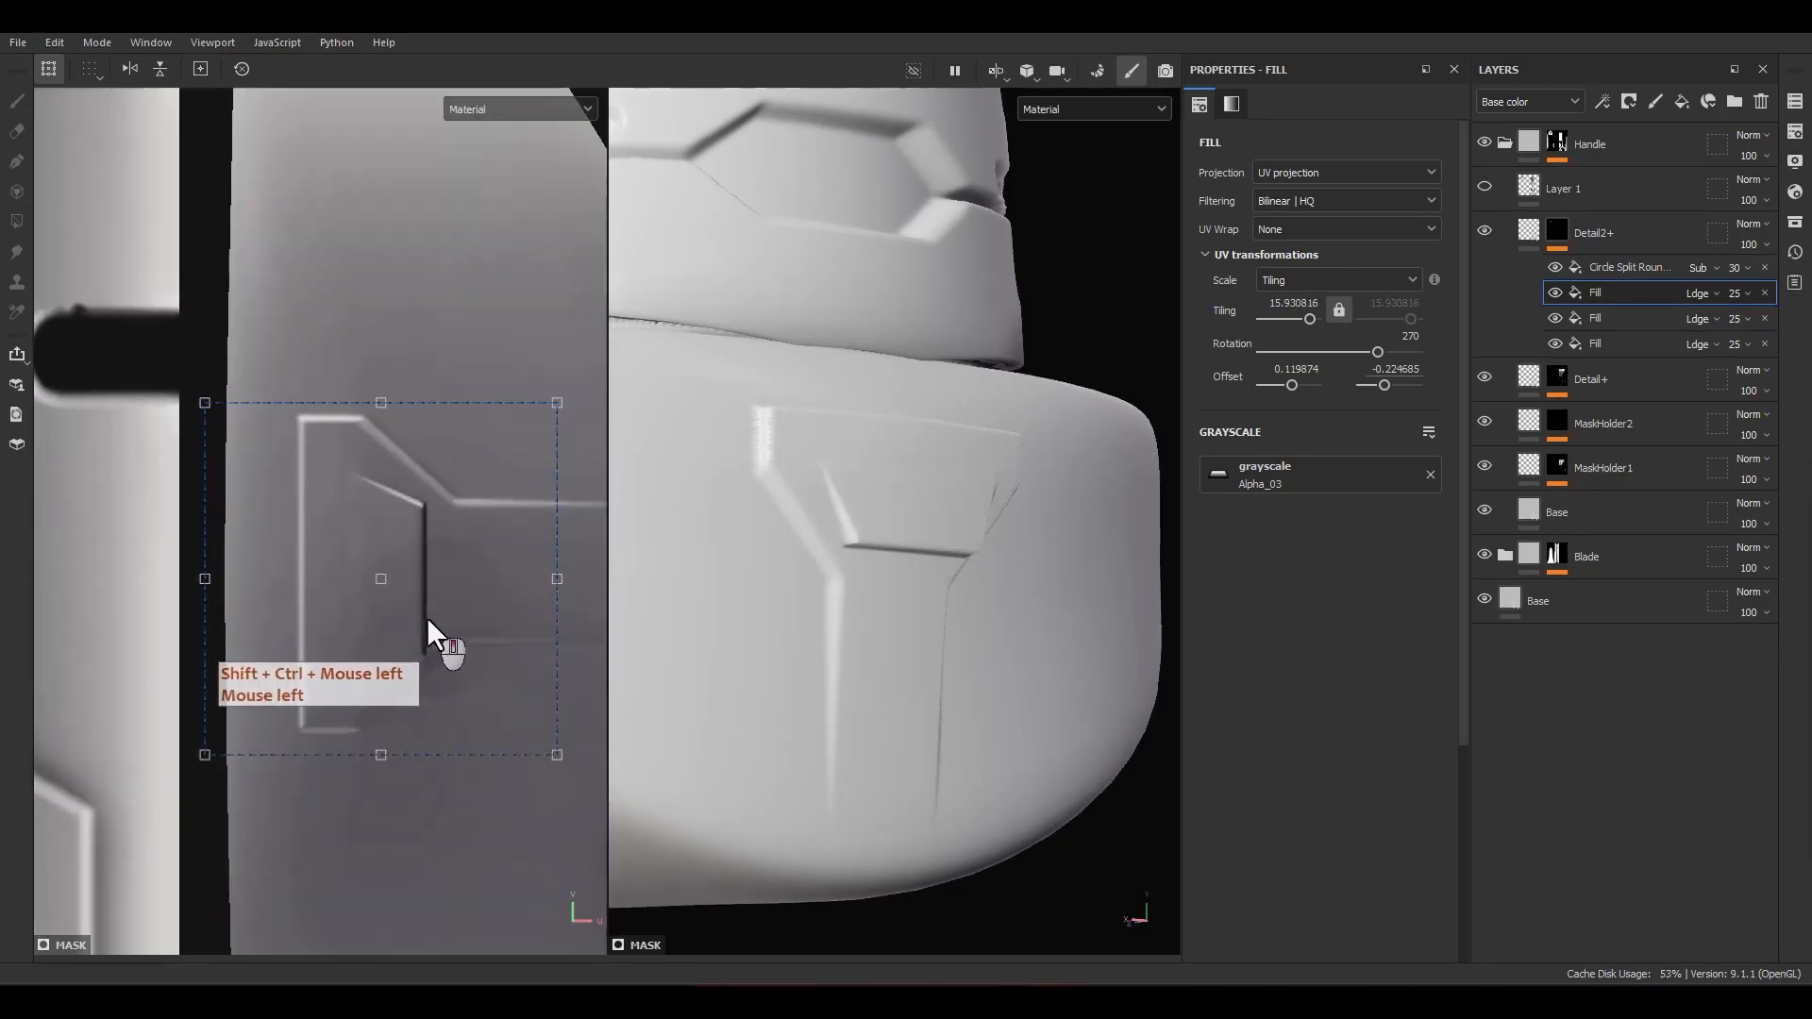
pyautogui.moveTo(427, 618); pyautogui.dragTo(389, 600)
pyautogui.keyDown('alt'); pyautogui.moveTo(887, 637); pyautogui.dragTo(886, 529); pyautogui.keyUp('alt')
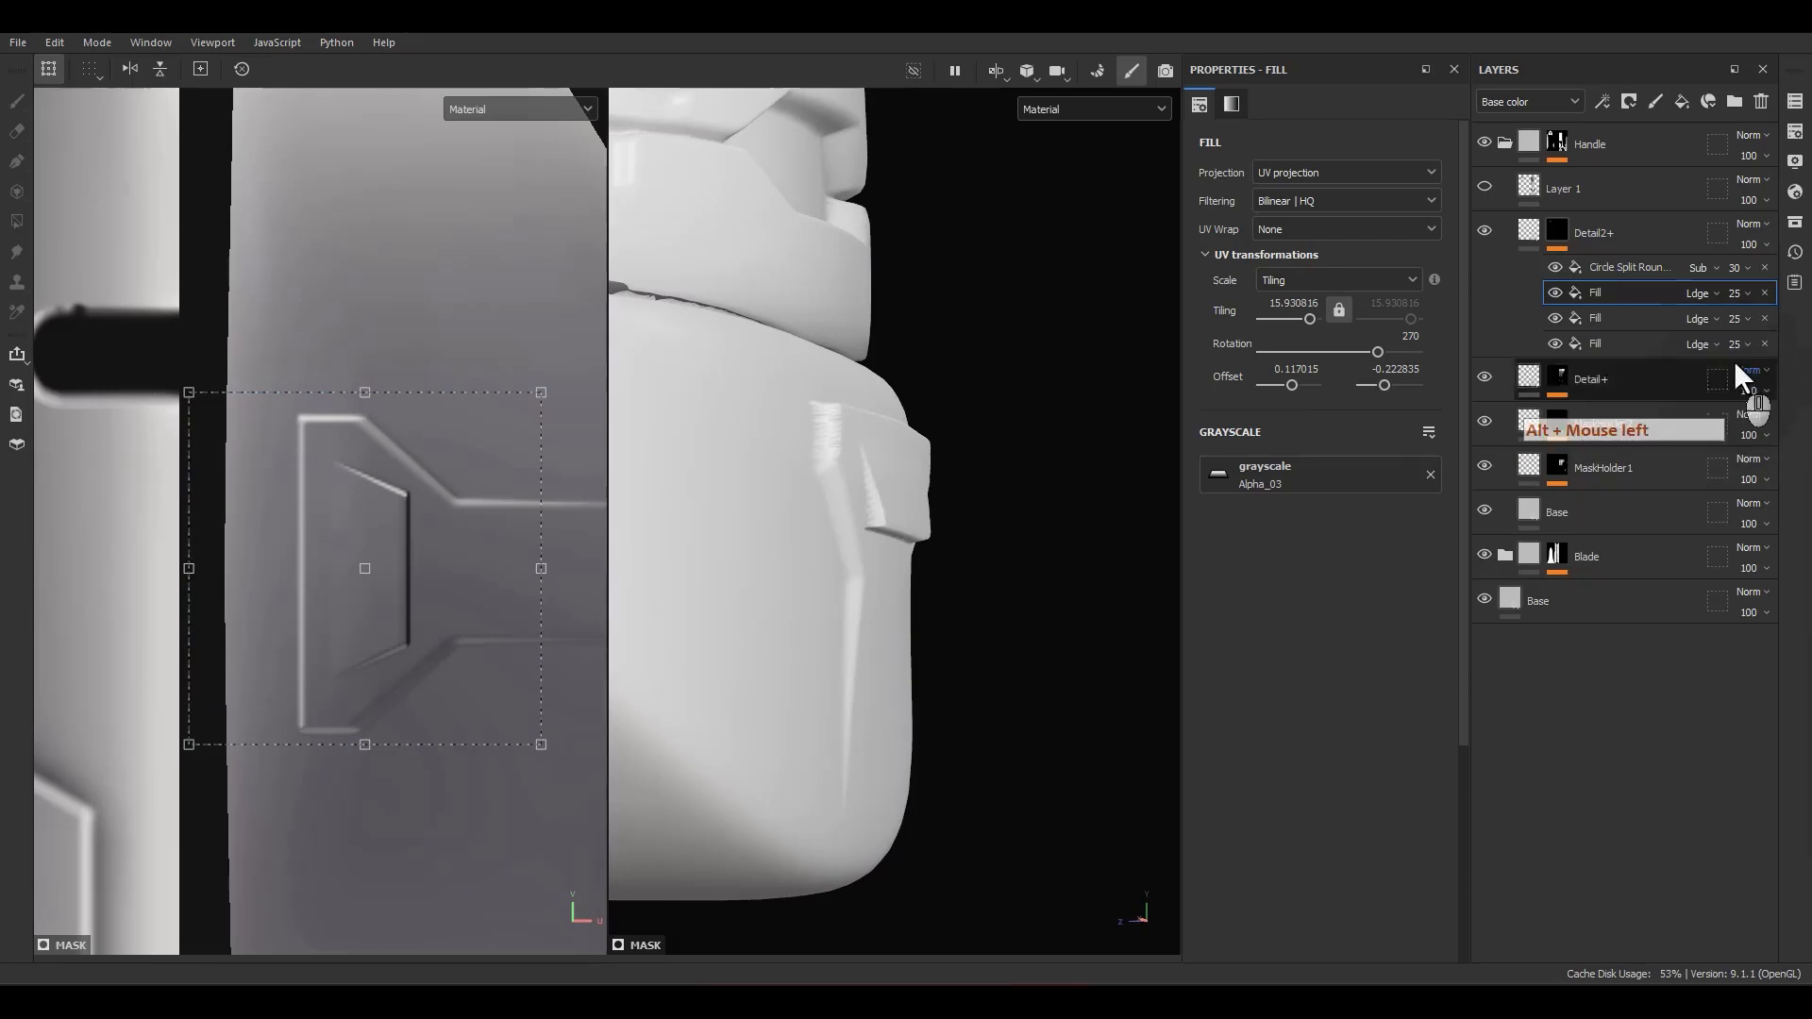
# Step: Add a Blur filter above the fills in the Detail2+ mask with a blur intensity of 0.15
pyautogui.rightClick(1608, 283)
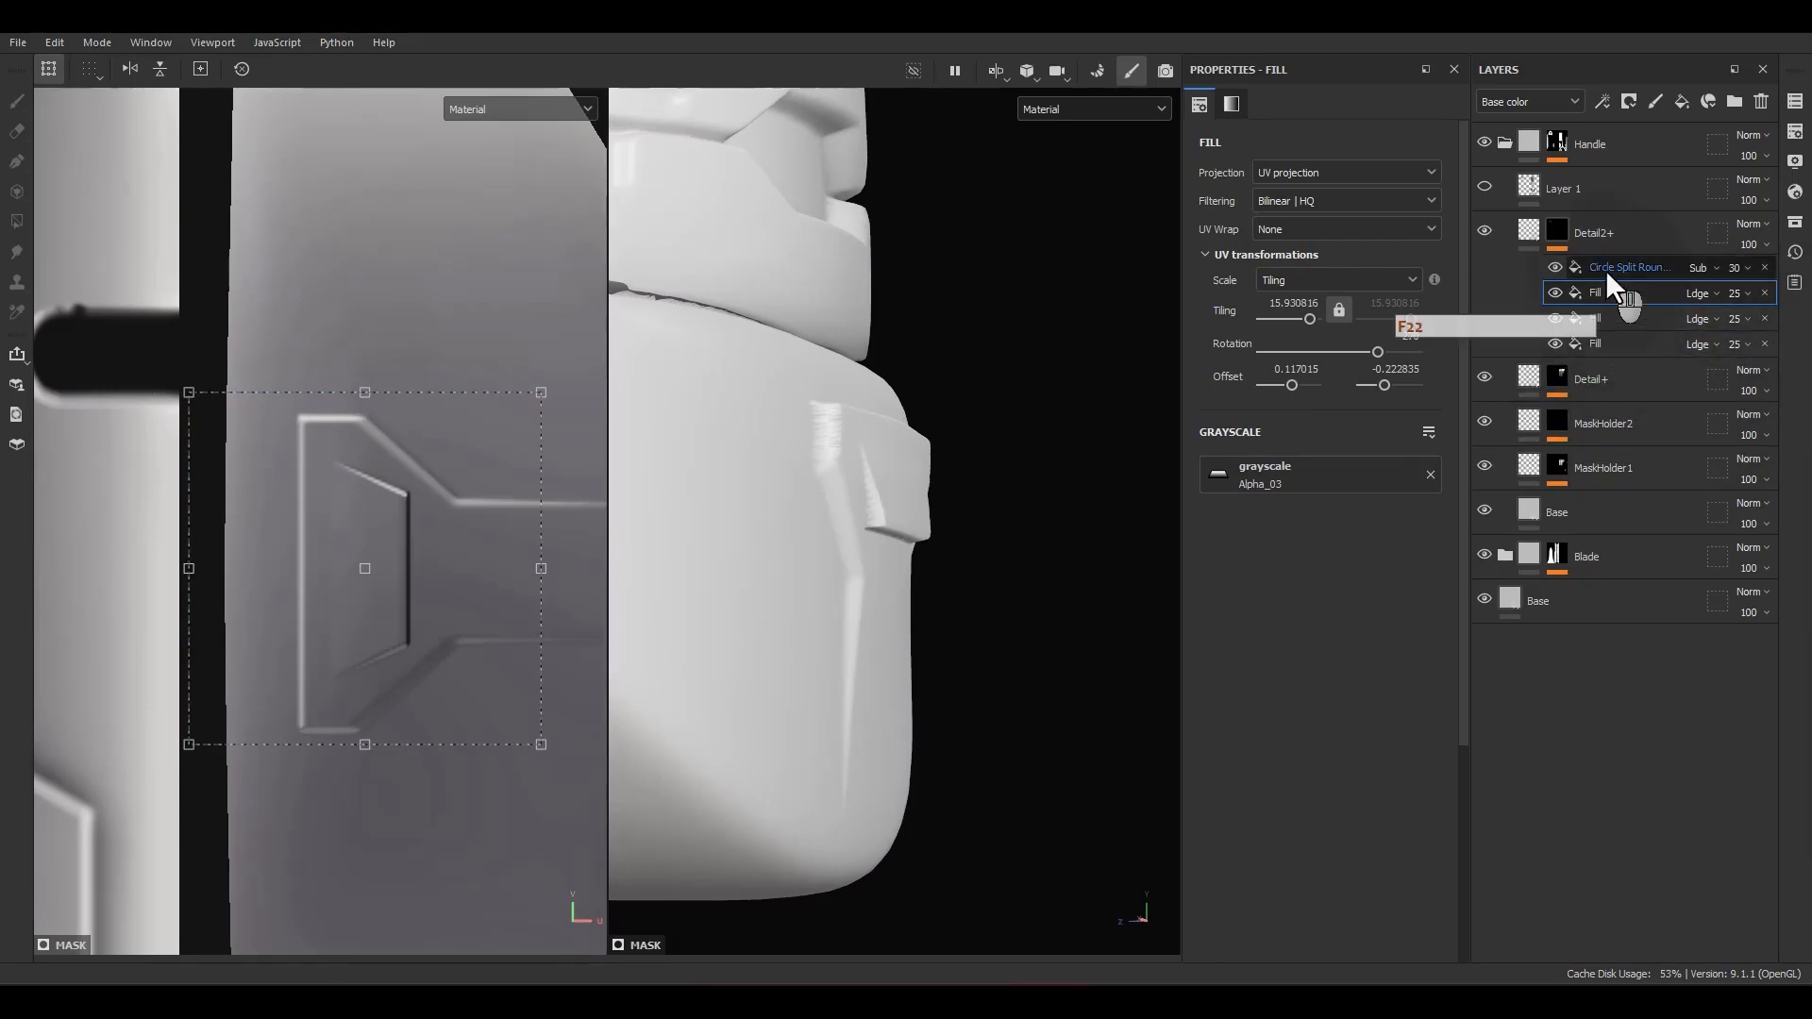
pyautogui.click(1598, 641)
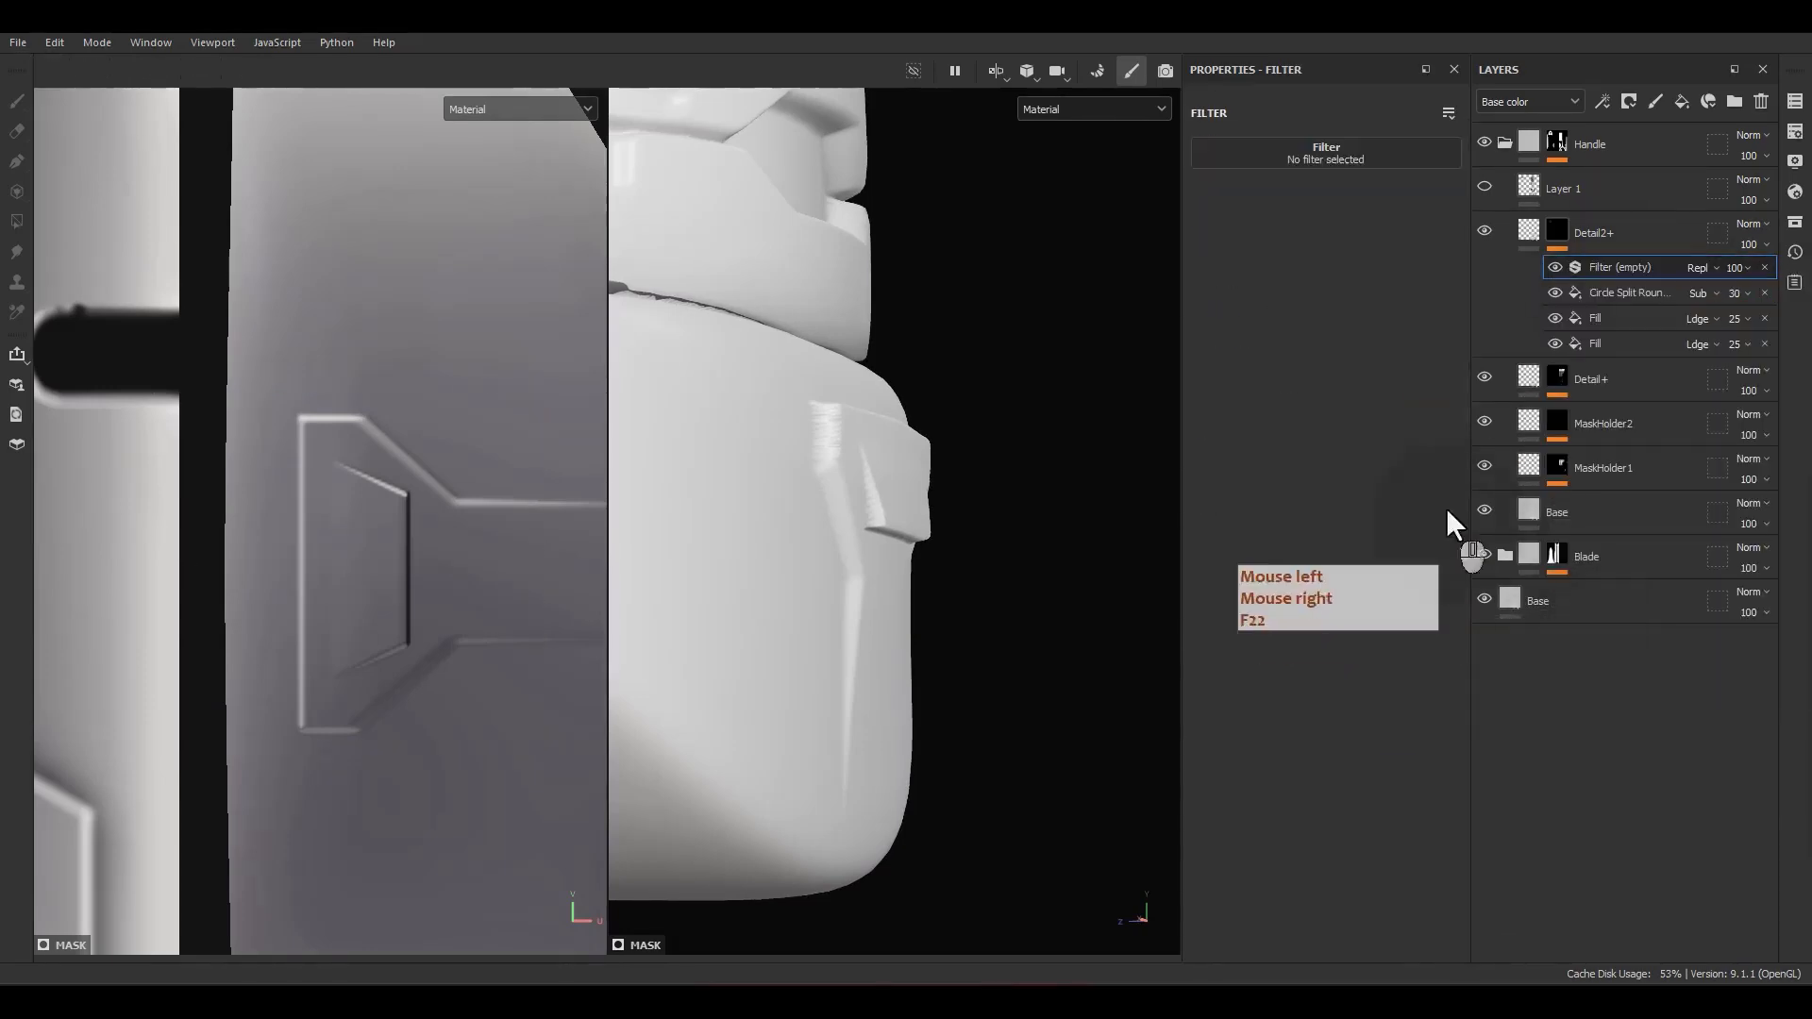
pyautogui.click(1317, 156)
pyautogui.click(1333, 212)
pyautogui.doubleClick(1421, 231)
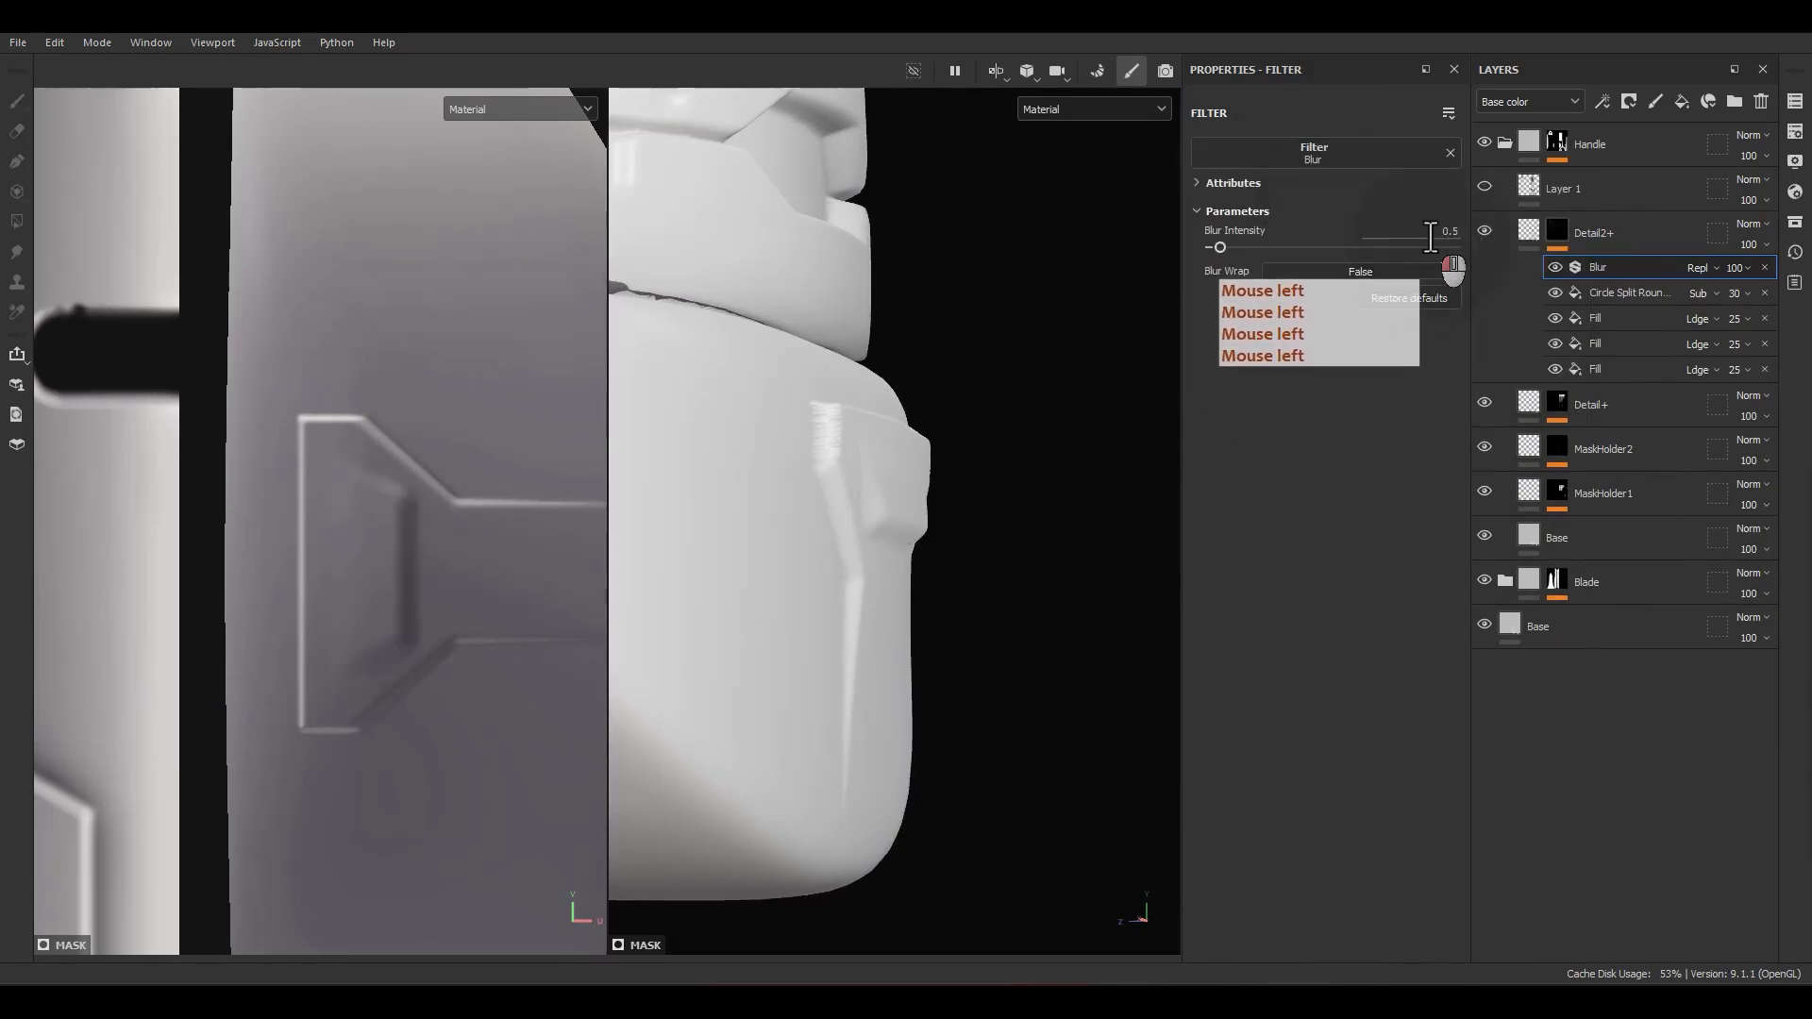
pyautogui.write('.15')
pyautogui.press('Return')
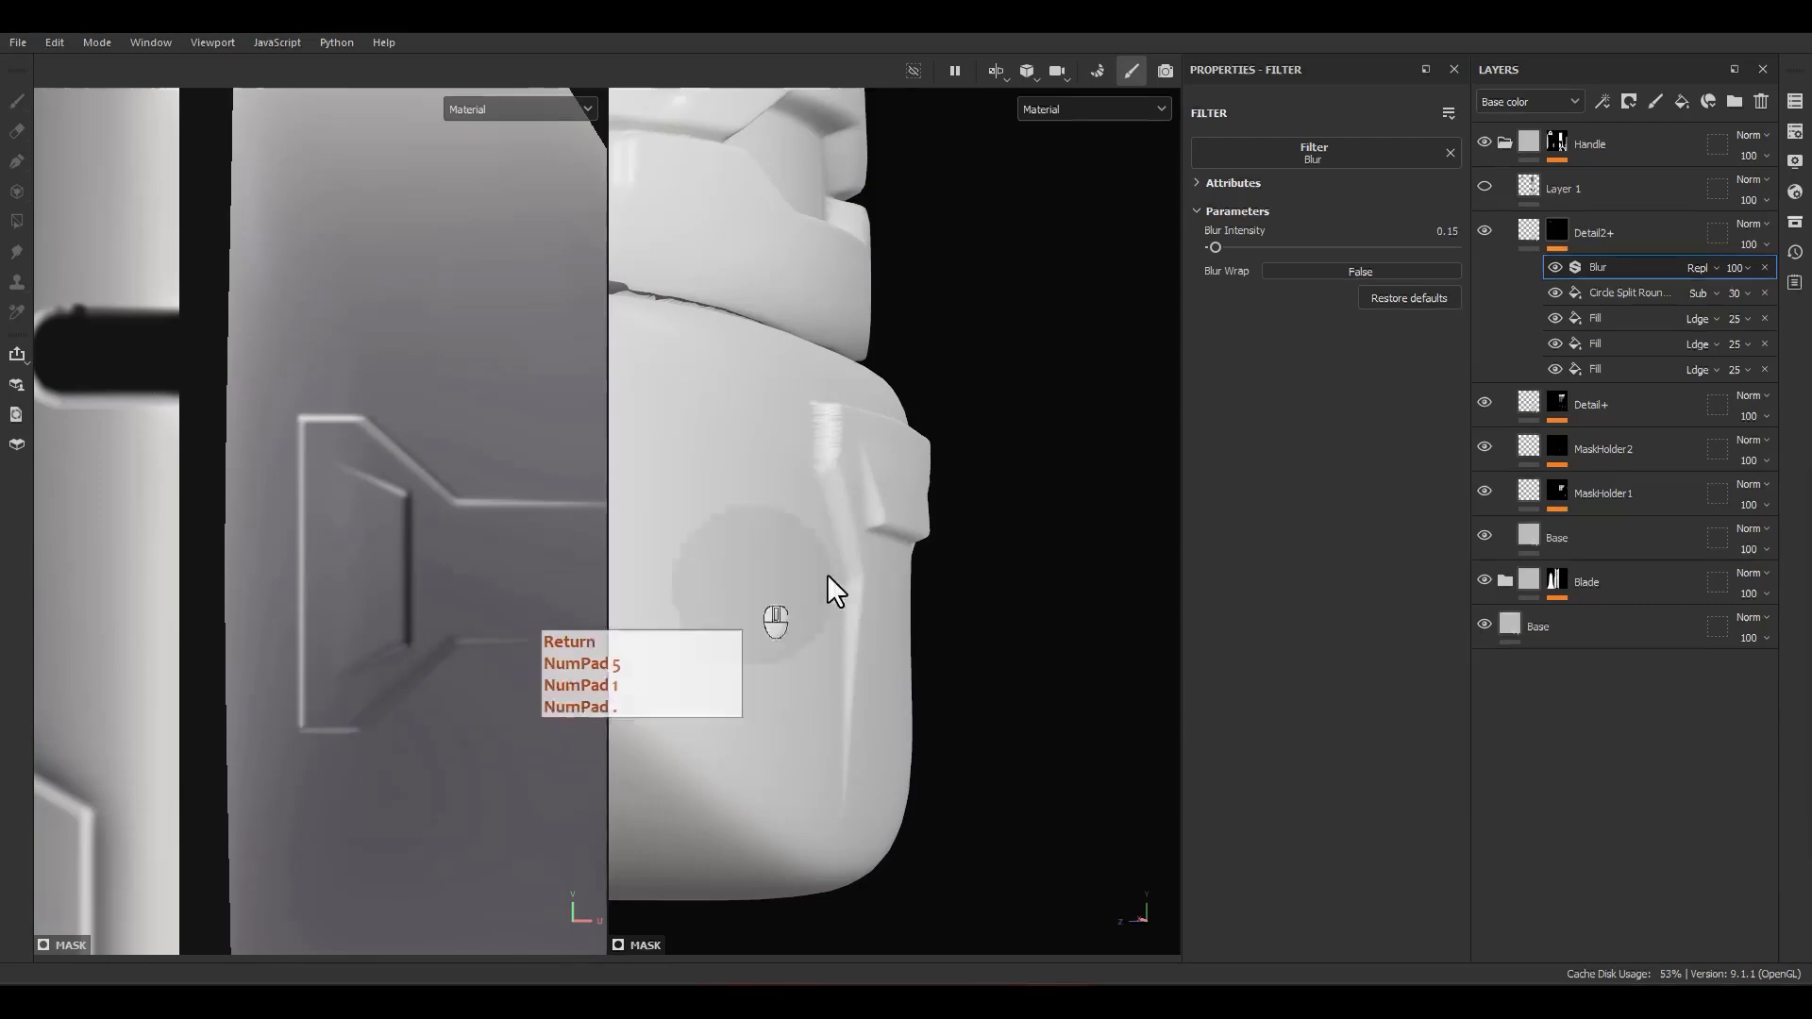
# Step: Examine the blurred height details on the pommel, grip, guard and blade from the front
pyautogui.keyDown('alt'); pyautogui.moveTo(872, 570); pyautogui.dragTo(726, 570); pyautogui.keyUp('alt')
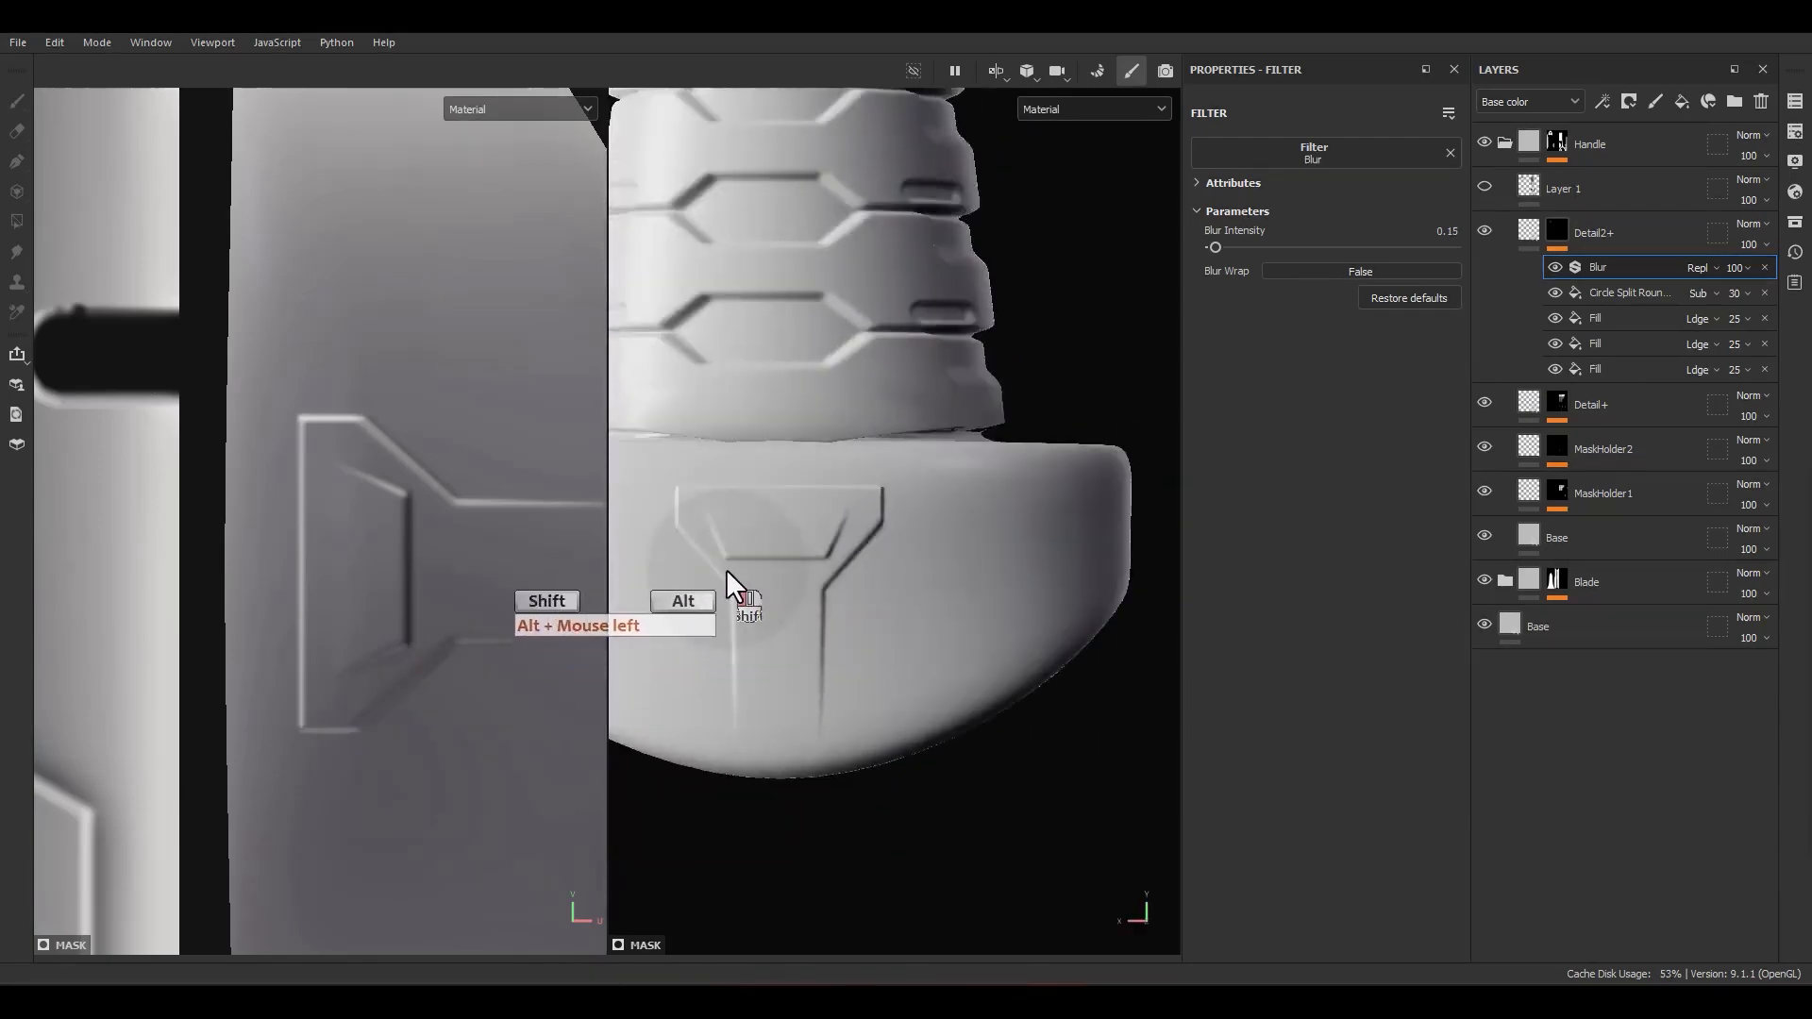
pyautogui.press('f')
pyautogui.scroll(4, 854, 583)
pyautogui.keyDown('alt'); pyautogui.moveTo(995, 737); pyautogui.dragTo(978, 768); pyautogui.keyUp('alt')
pyautogui.keyDown('alt'); pyautogui.moveTo(978, 768); pyautogui.dragTo(993, 501, button='middle'); pyautogui.keyUp('alt')
pyautogui.keyDown('alt'); pyautogui.moveTo(993, 501); pyautogui.dragTo(928, 574); pyautogui.keyUp('alt')
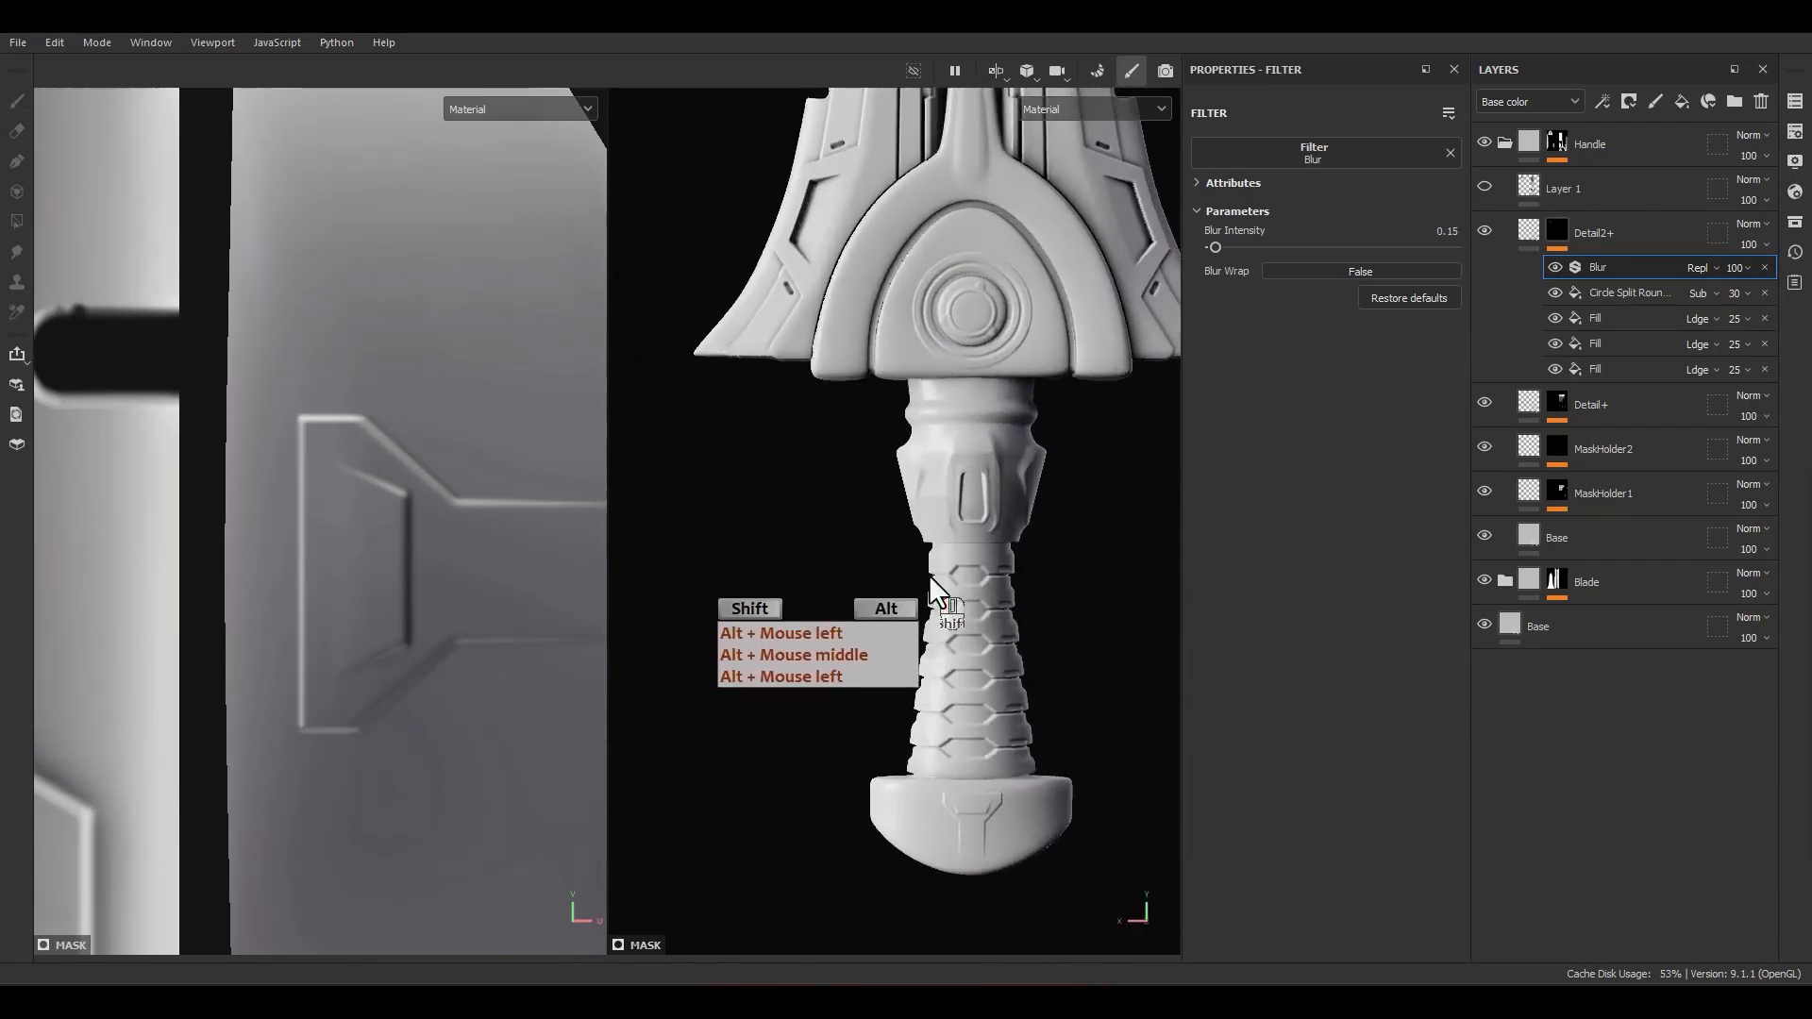
pyautogui.scroll(-2, 952, 557)
pyautogui.keyDown('alt'); pyautogui.moveTo(980, 448); pyautogui.dragTo(956, 642, button='middle'); pyautogui.keyUp('alt')
pyautogui.keyDown('alt'); pyautogui.moveTo(955, 642); pyautogui.dragTo(1186, 525); pyautogui.keyUp('alt')
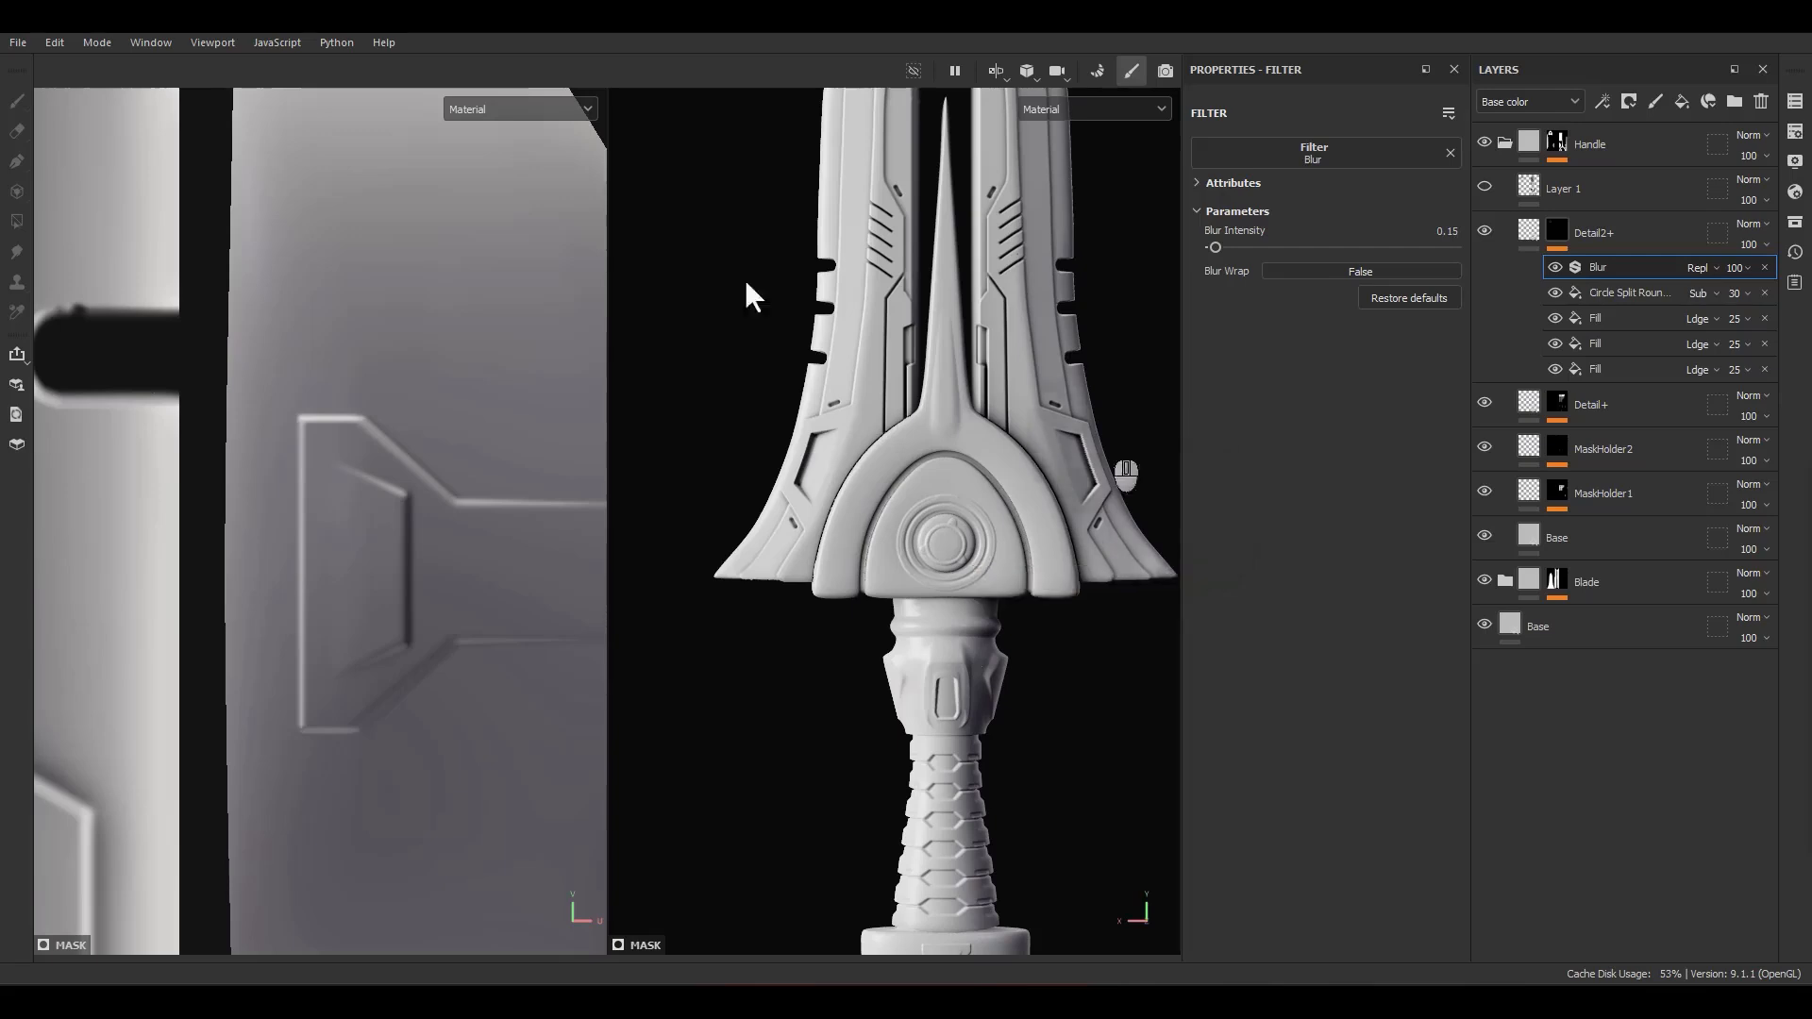
pyautogui.keyDown('alt'); pyautogui.moveTo(953, 604); pyautogui.dragTo(863, 245, button='middle'); pyautogui.keyUp('alt')
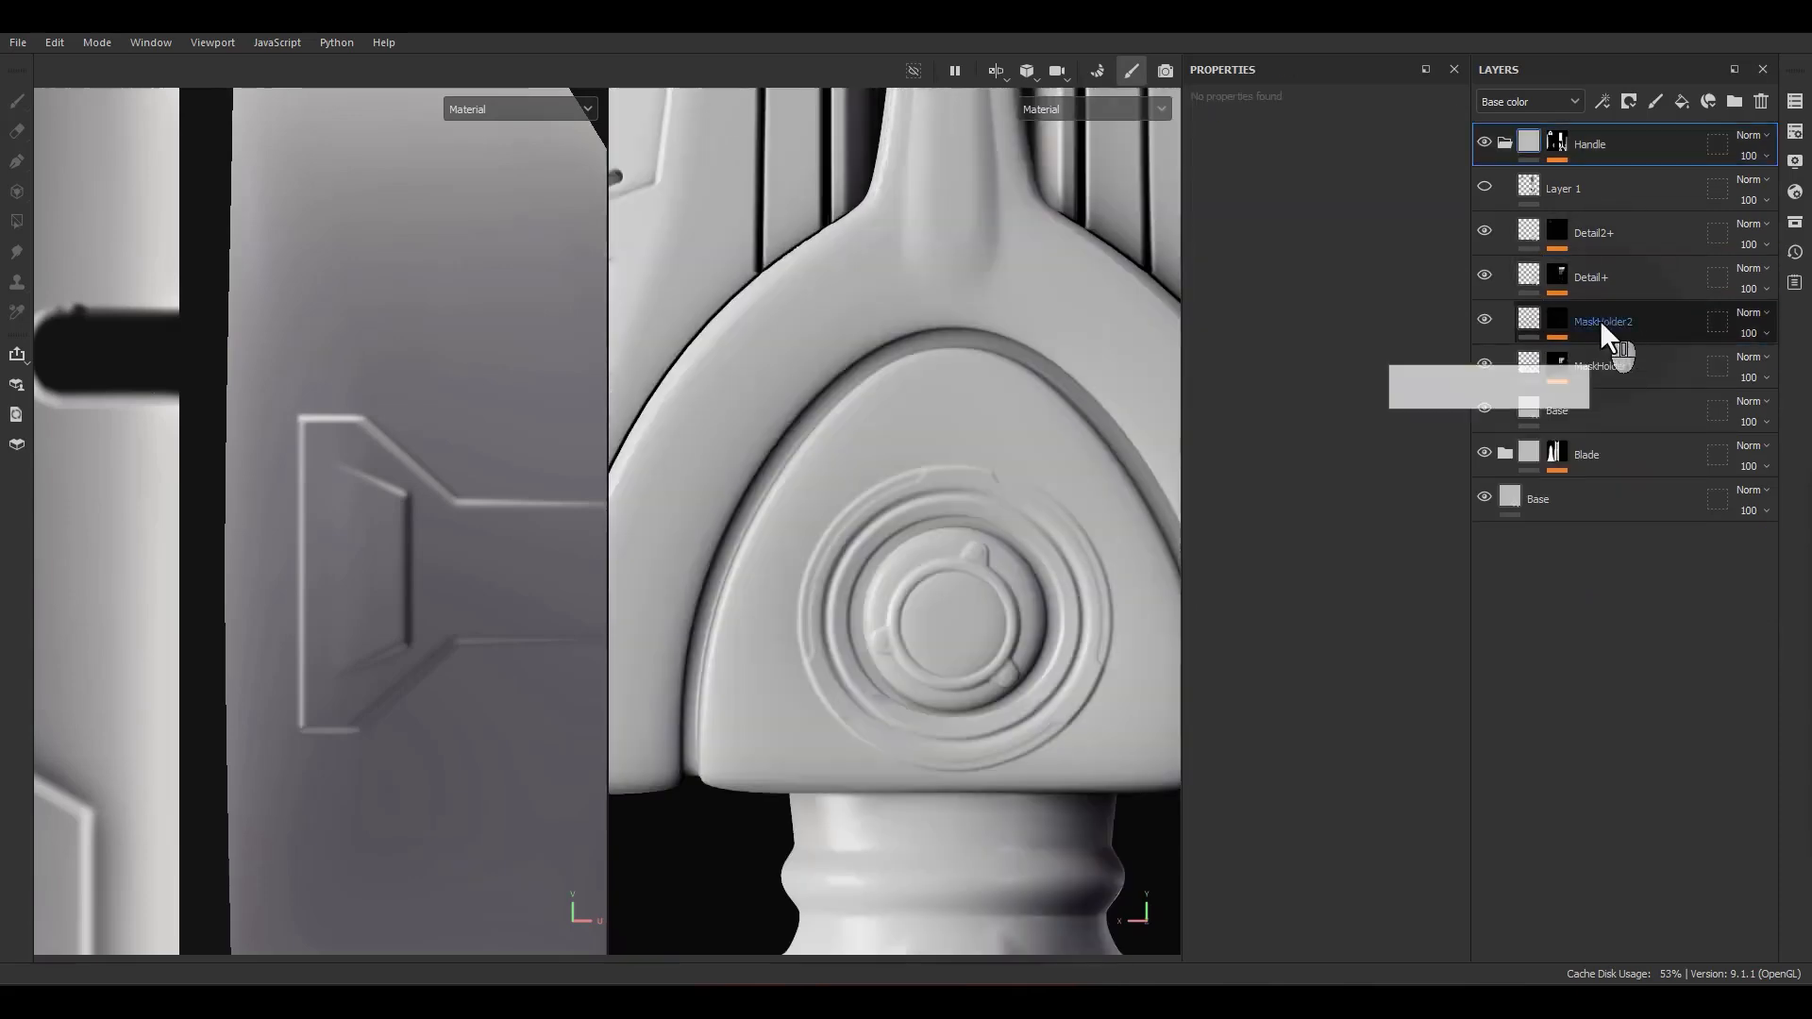
# Step: Add a fill layer above MaskHolder2 and name it Detail-
pyautogui.press('F22')
pyautogui.click(1600, 320)
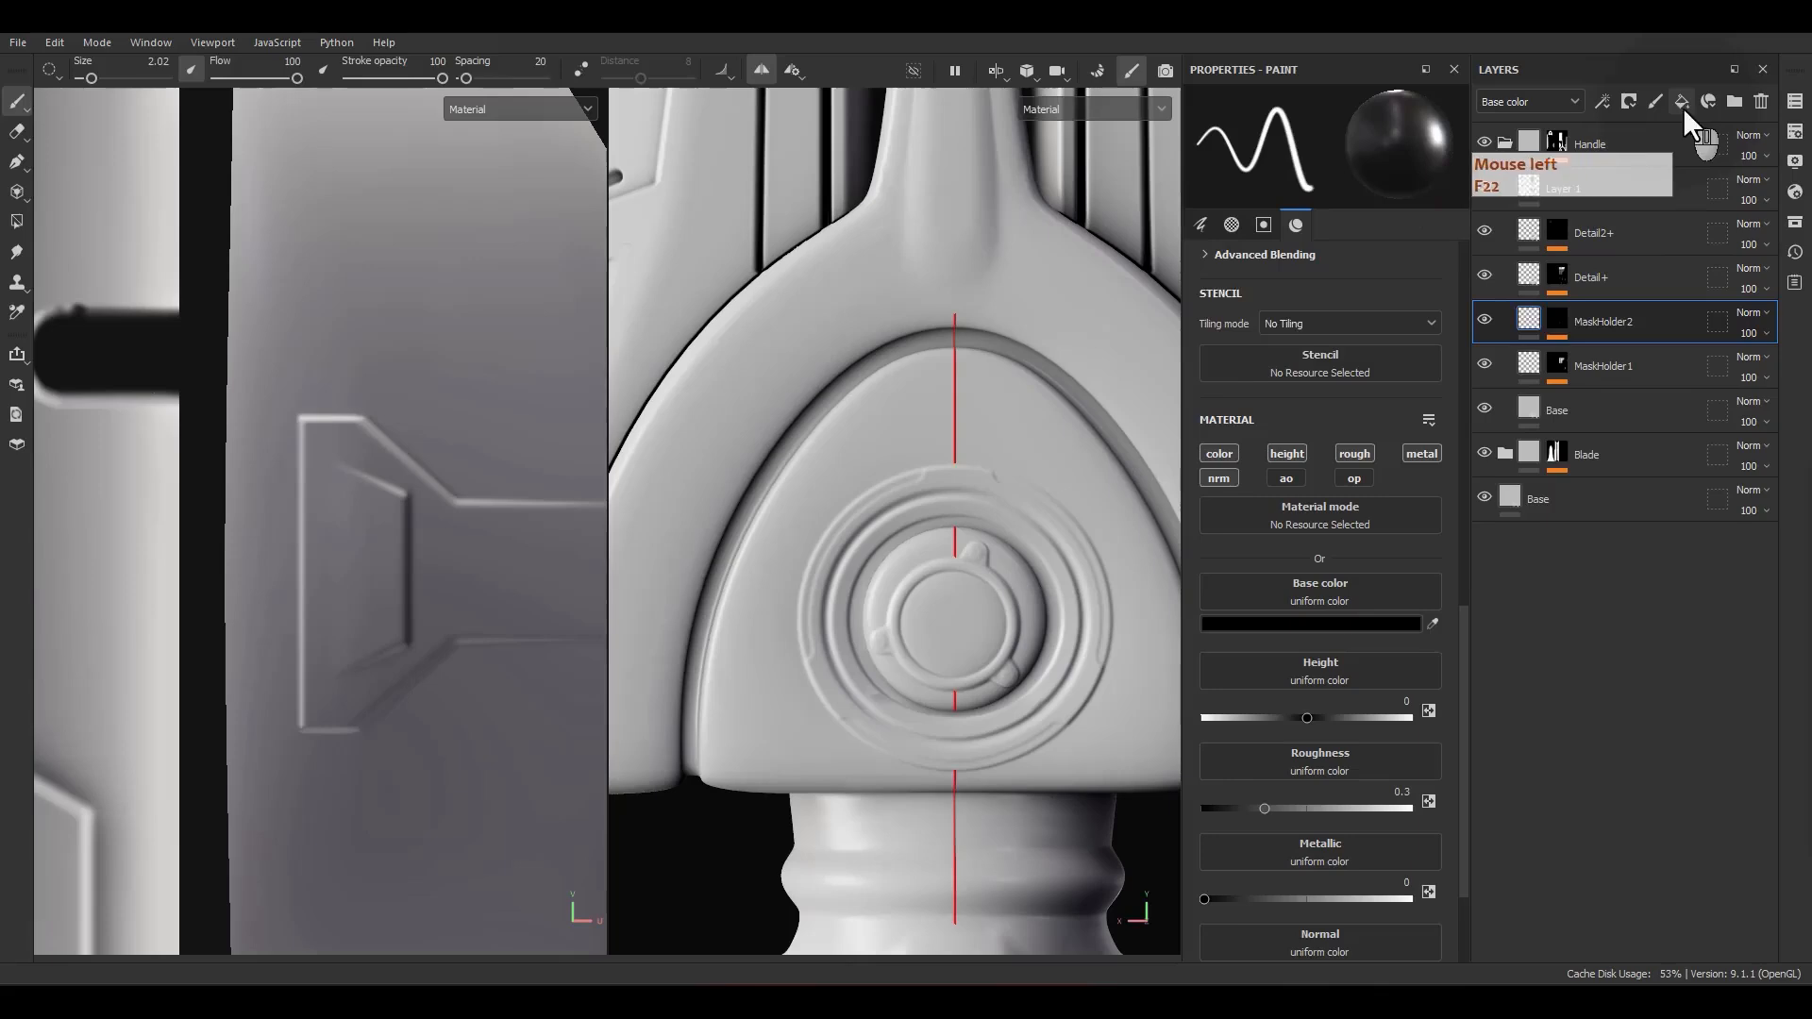
pyautogui.click(1682, 101)
pyautogui.click(1573, 323)
pyautogui.write('Detail-')
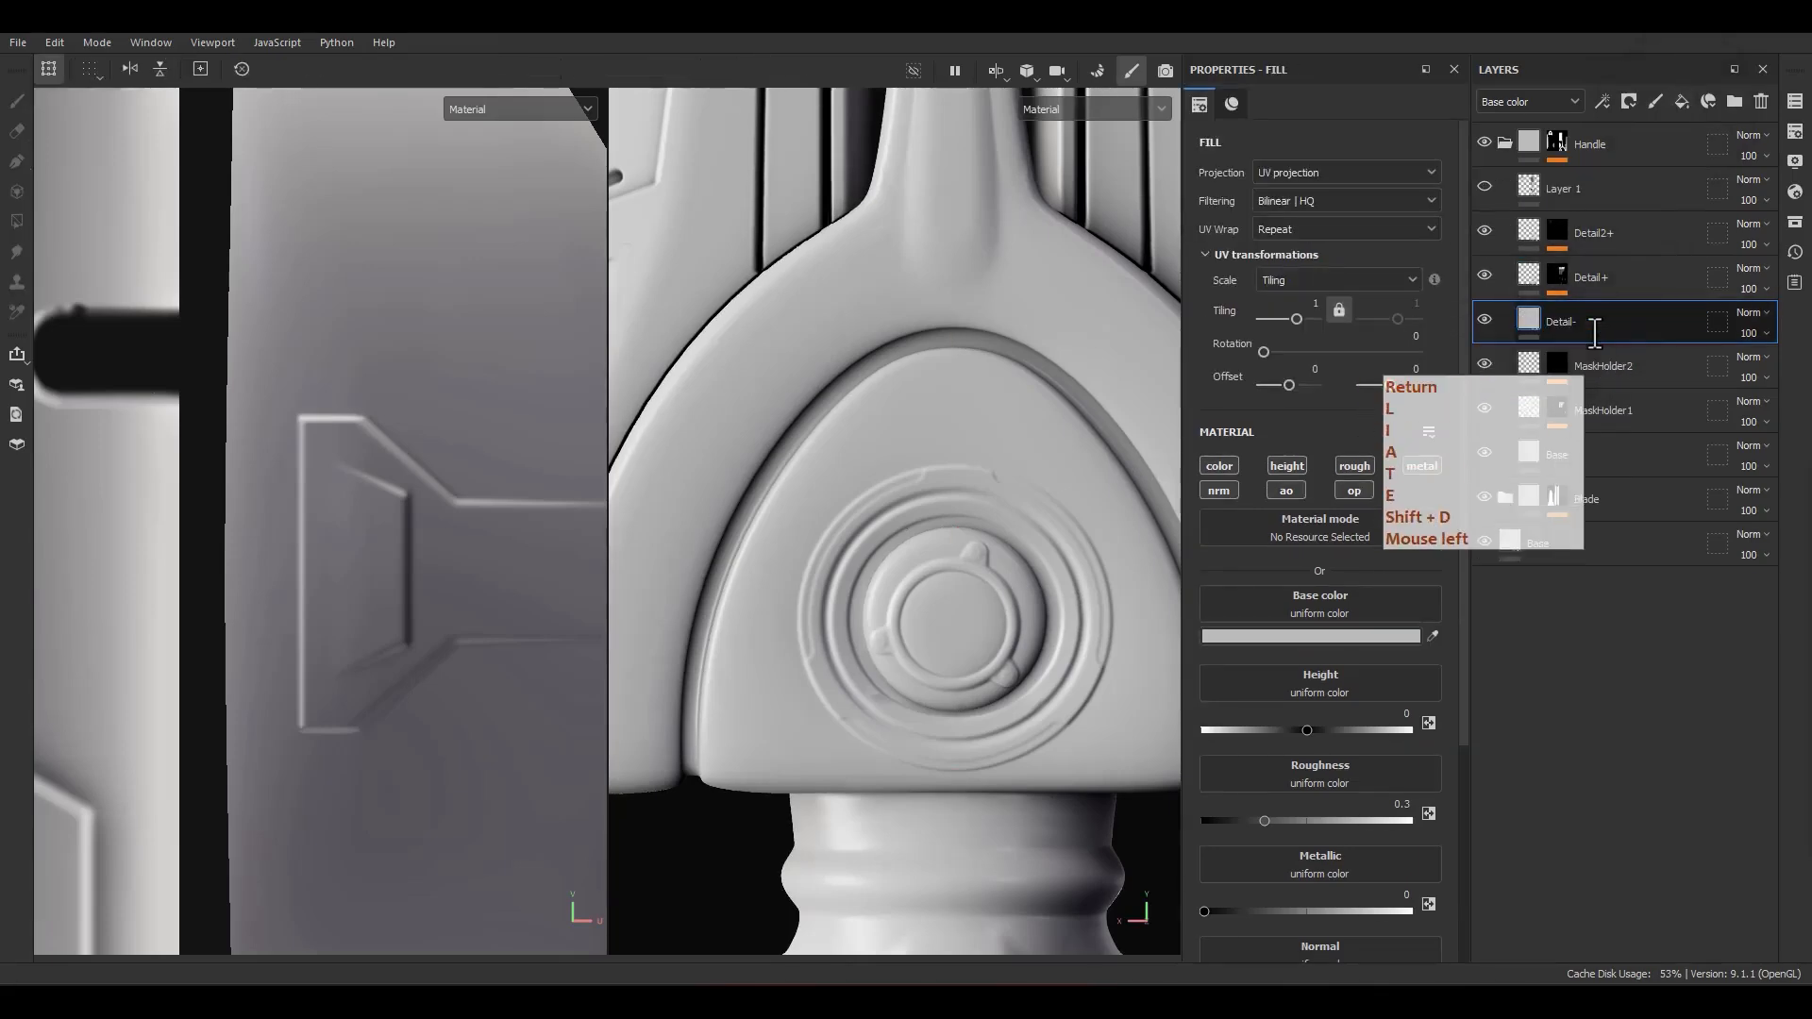
# Step: Limit the Detail- layer to the height channel at -0.5 and give it a black mask
pyautogui.keyDown('alt'); pyautogui.click(1286, 466); pyautogui.keyUp('alt')
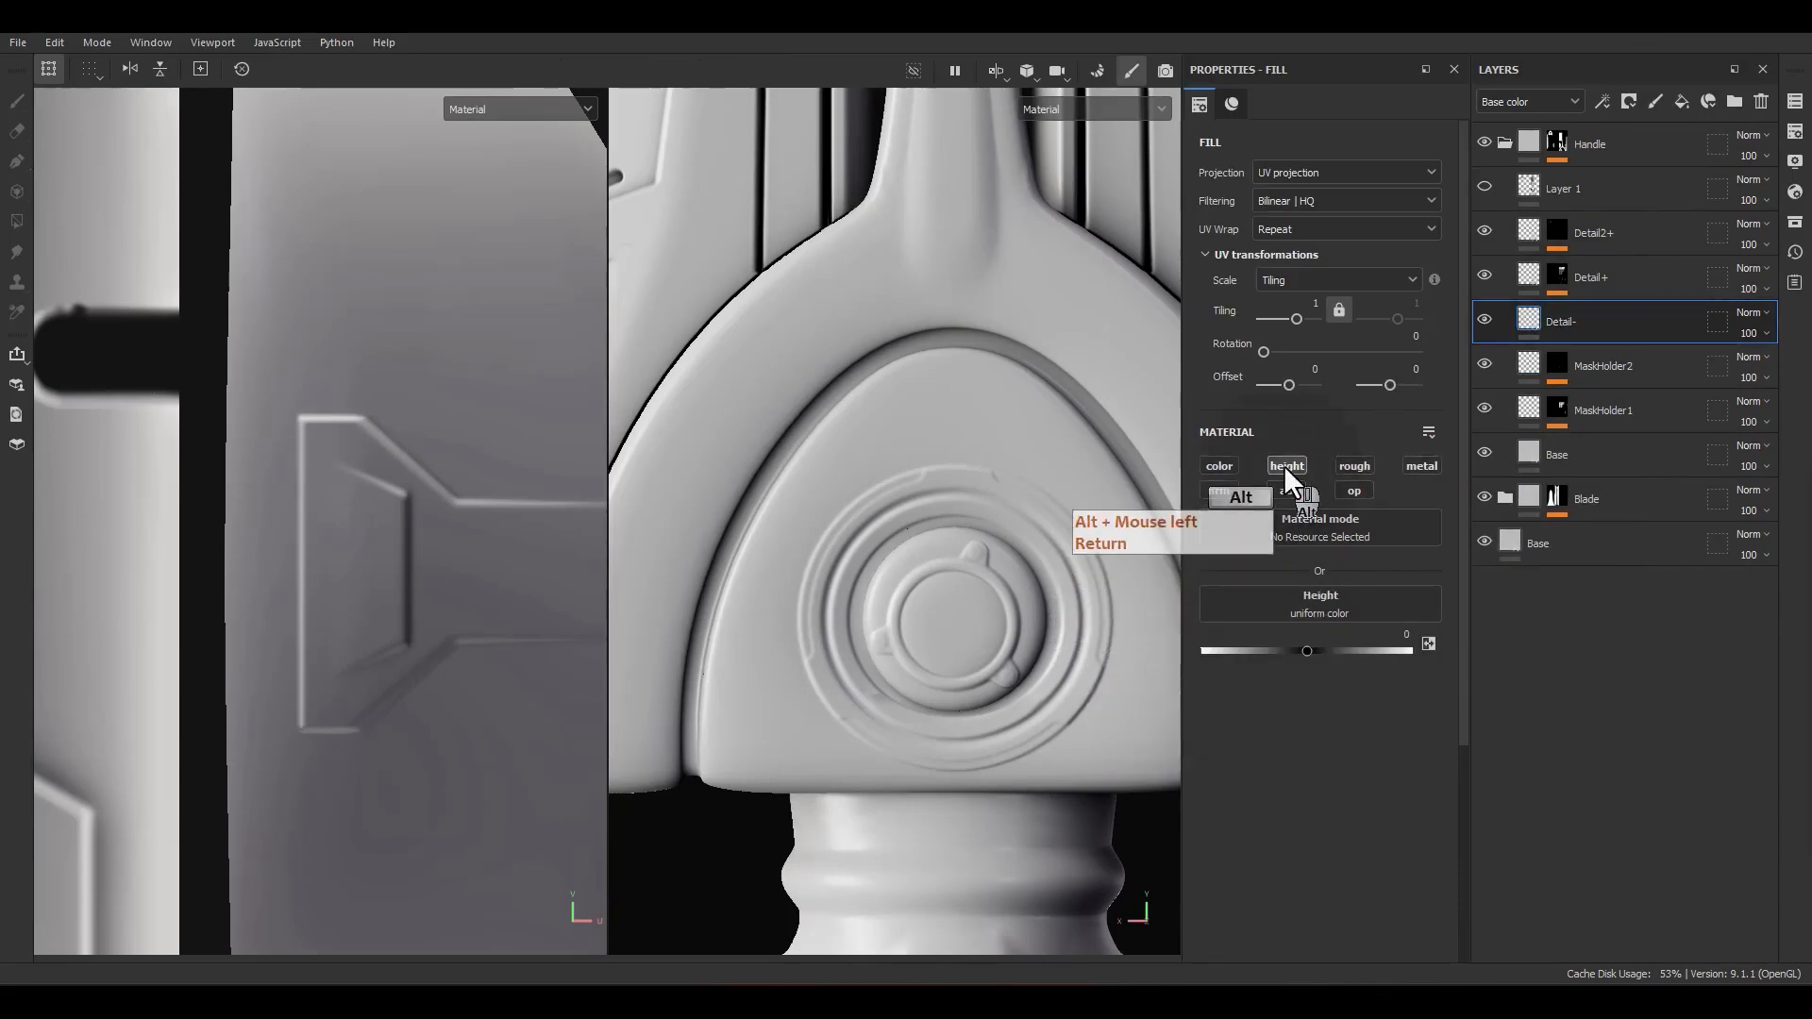
pyautogui.press('F9')
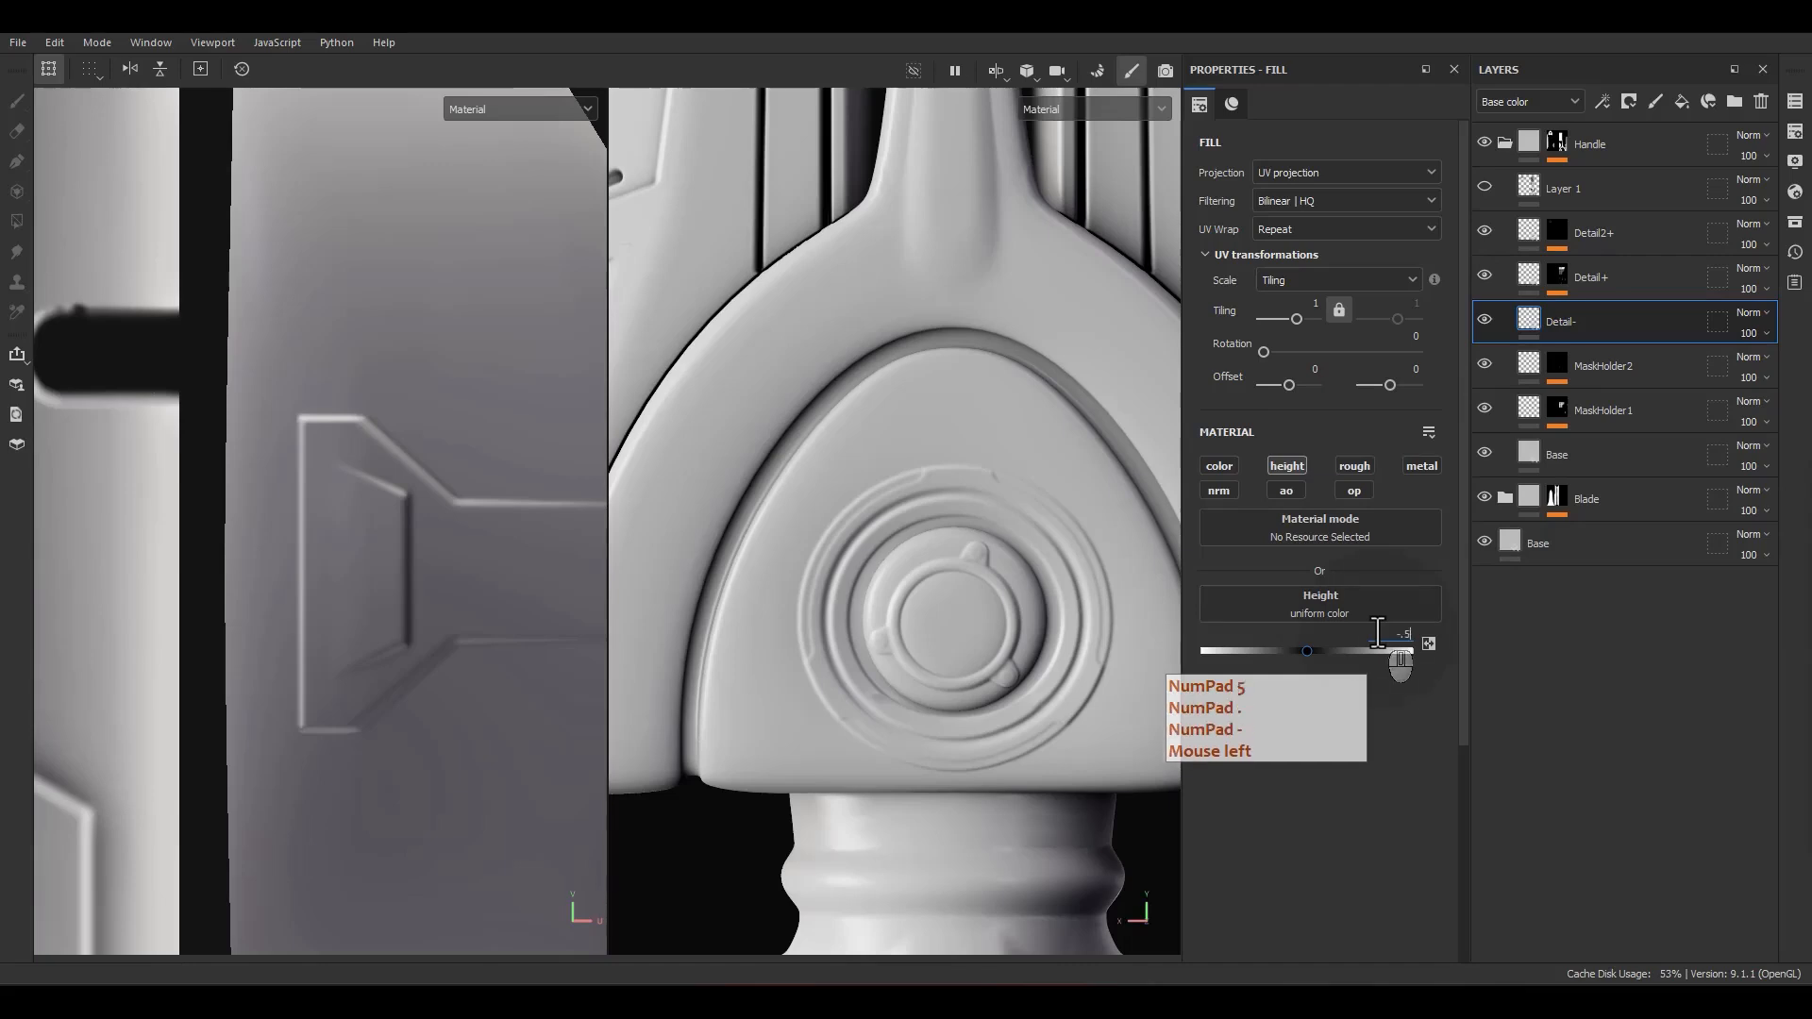
pyautogui.press('Return')
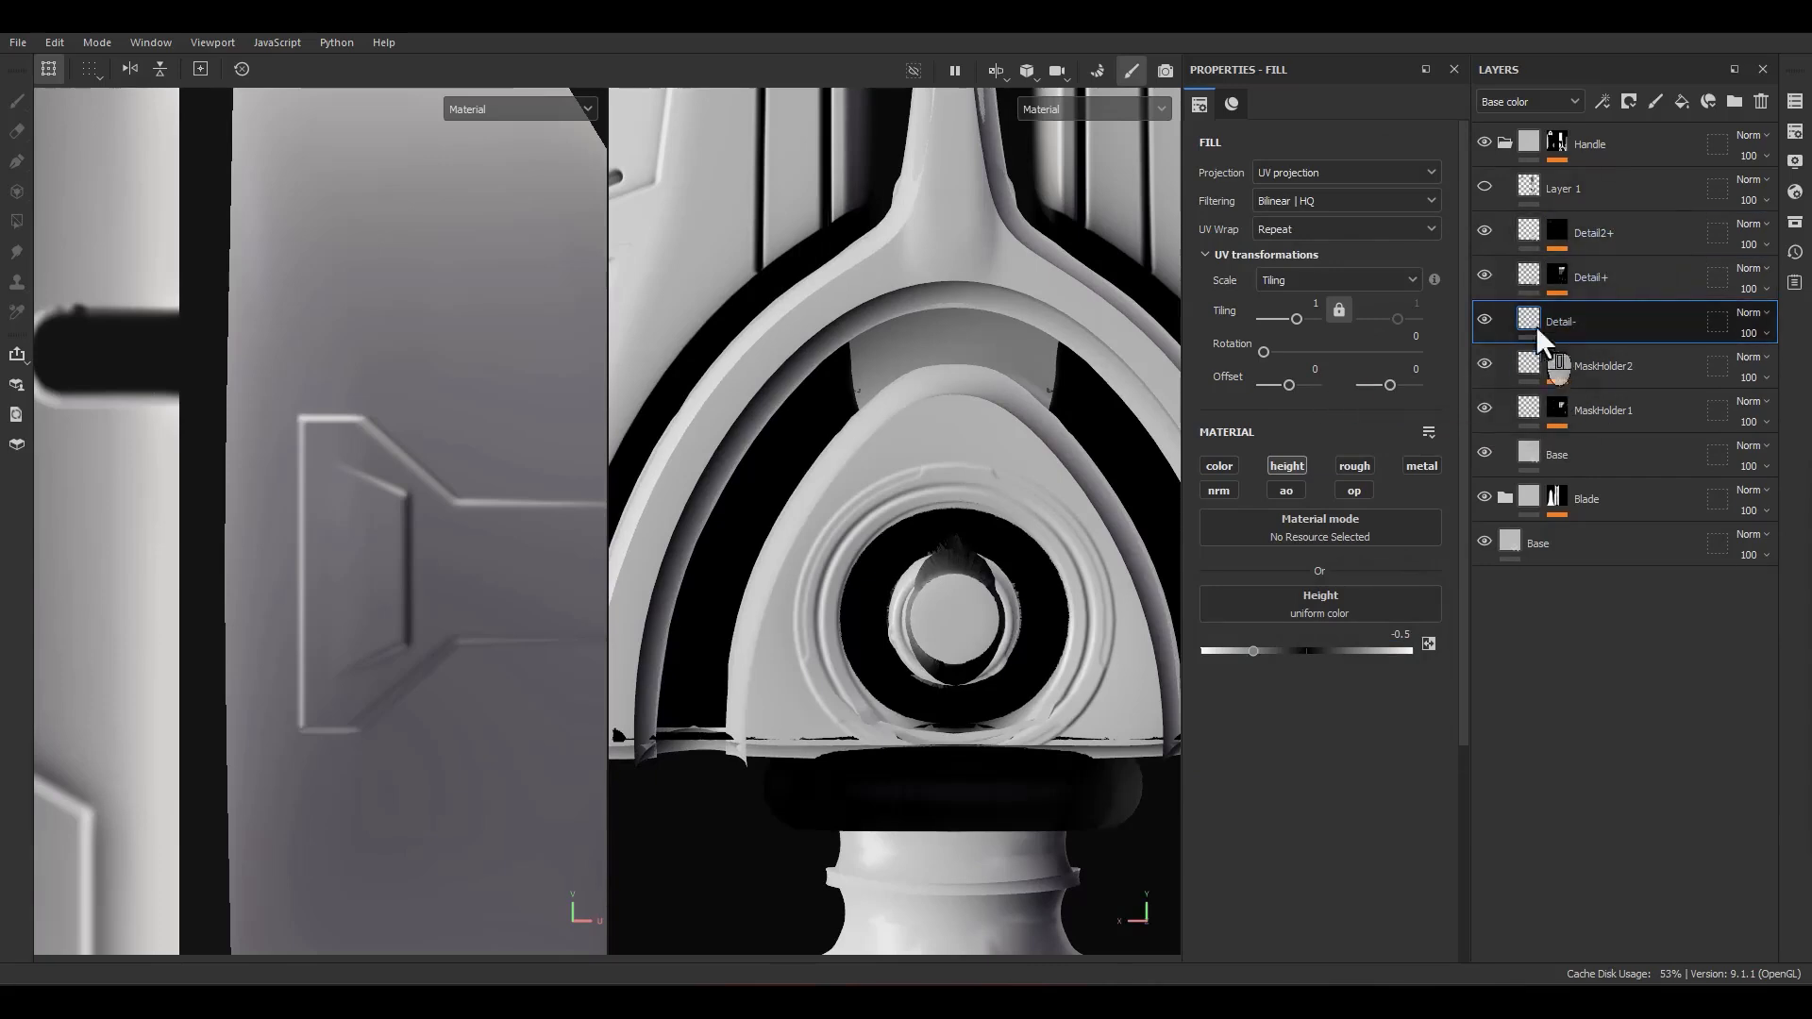
pyautogui.rightClick(1604, 321)
pyautogui.click(1617, 45)
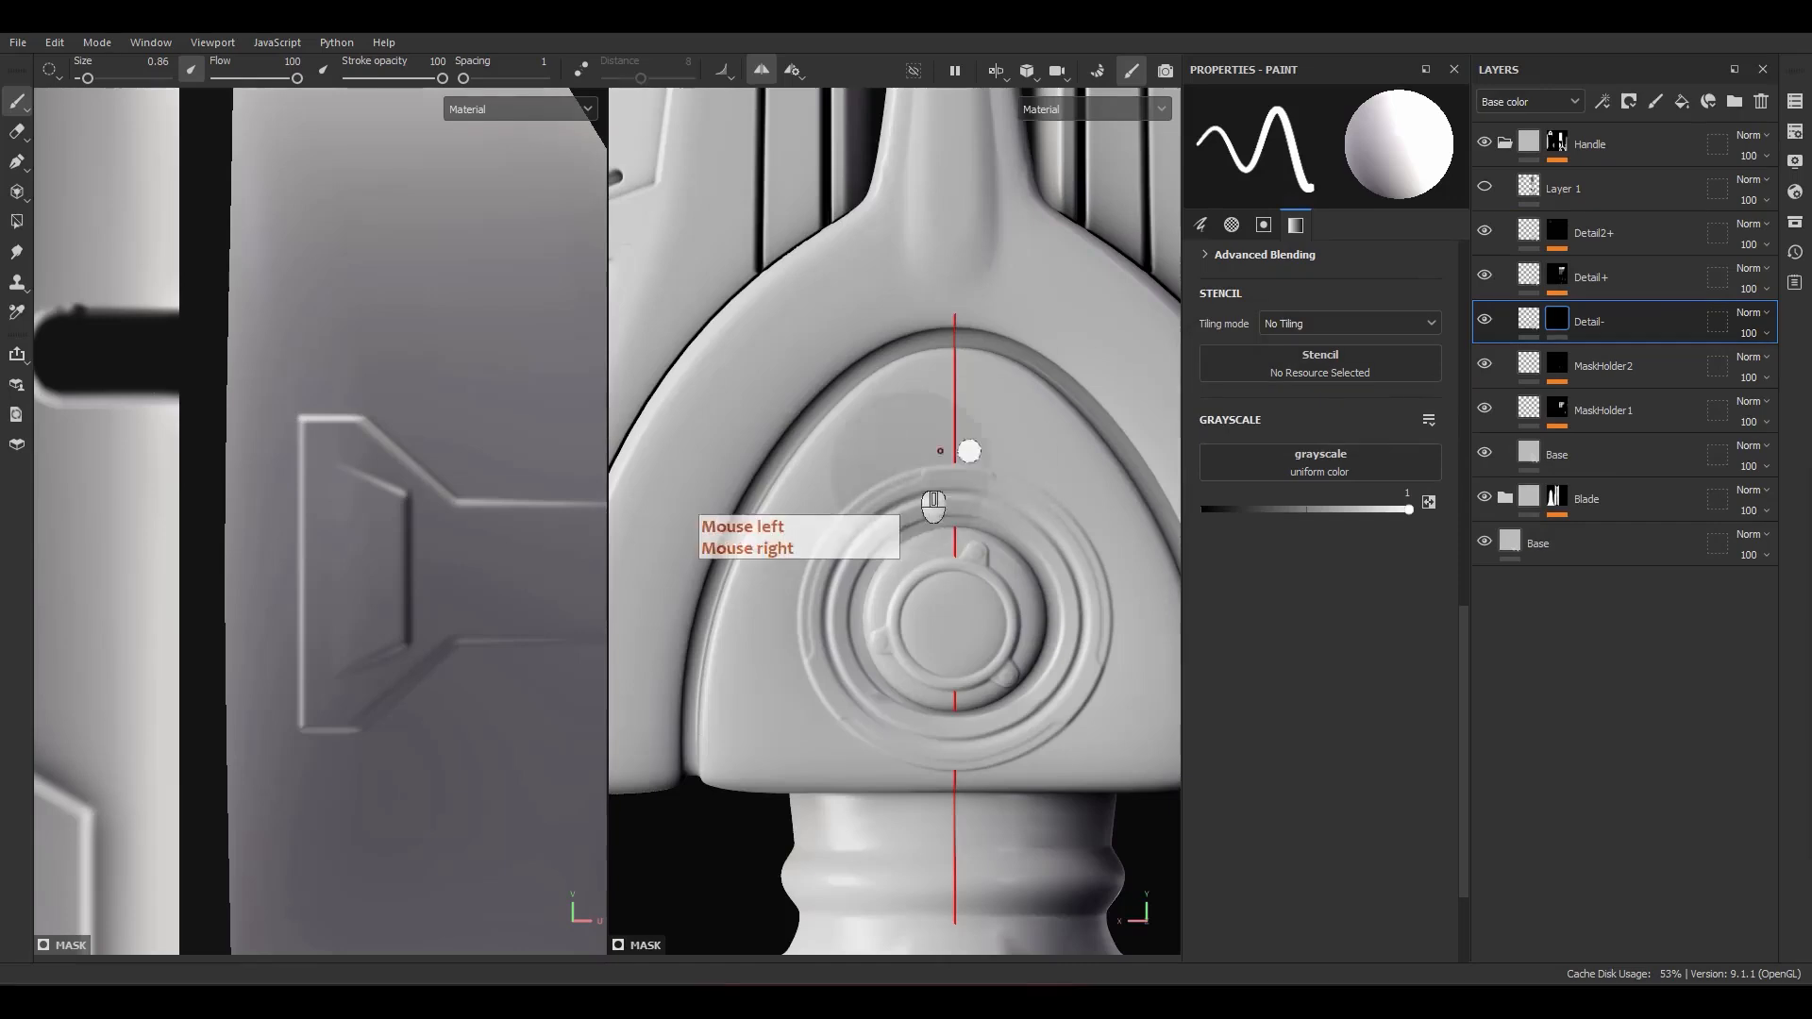
# Step: Show the guide sketch in Layer 1 over the grip and pommel
pyautogui.keyDown('alt'); pyautogui.moveTo(944, 467); pyautogui.dragTo(1010, 476); pyautogui.keyUp('alt')
pyautogui.keyDown('alt'); pyautogui.moveTo(1010, 477); pyautogui.dragTo(1001, 524, button='right'); pyautogui.keyUp('alt')
pyautogui.moveTo(1001, 524)
pyautogui.keyDown('alt'); pyautogui.mouseDown(button='middle')
pyautogui.moveTo(994, 540)
pyautogui.moveTo(998, 142)
pyautogui.mouseUp(button='middle'); pyautogui.keyUp('alt')
pyautogui.scroll(-2, 997, 142)
pyautogui.keyDown('alt'); pyautogui.moveTo(998, 604); pyautogui.dragTo(1004, 336, button='middle'); pyautogui.keyUp('alt')
pyautogui.scroll(3, 951, 789)
pyautogui.keyDown('alt'); pyautogui.moveTo(1009, 733); pyautogui.dragTo(937, 735, button='middle'); pyautogui.keyUp('alt')
pyautogui.click(1485, 188)
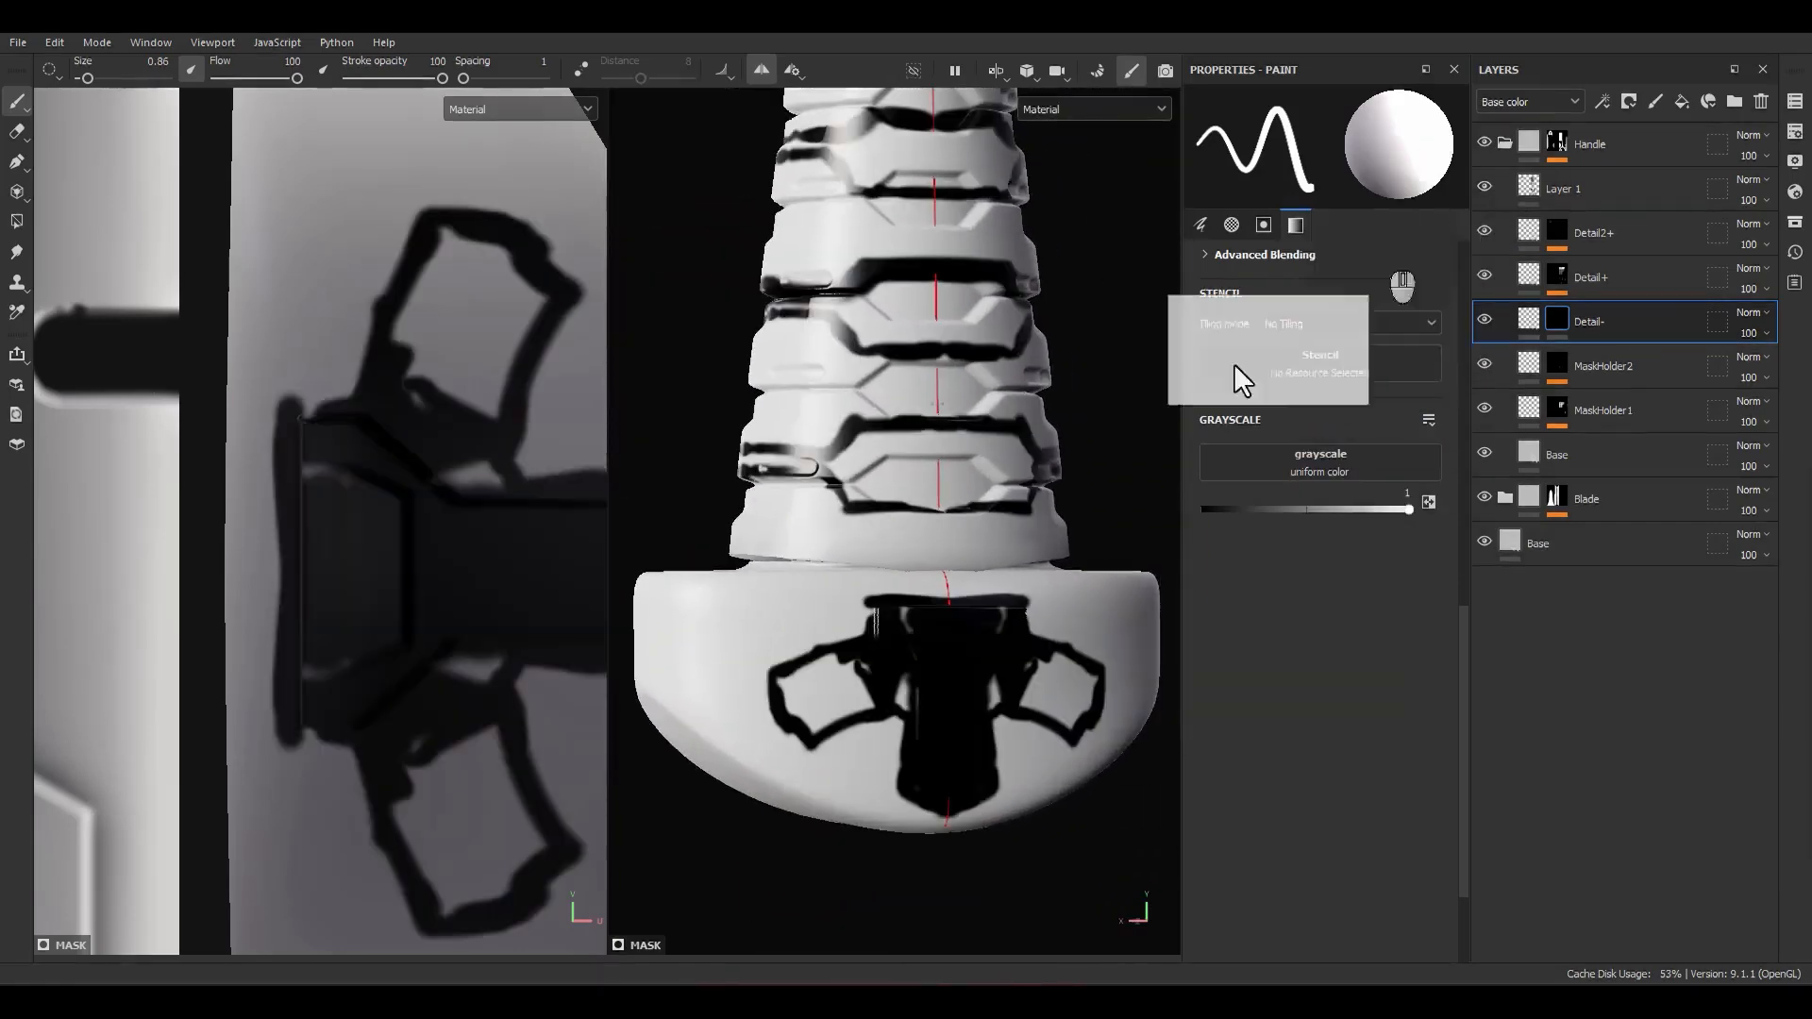
# Step: Add a fill to the Detail- mask with Linear dodge (Add) blending
pyautogui.rightClick(1562, 323)
pyautogui.click(1595, 663)
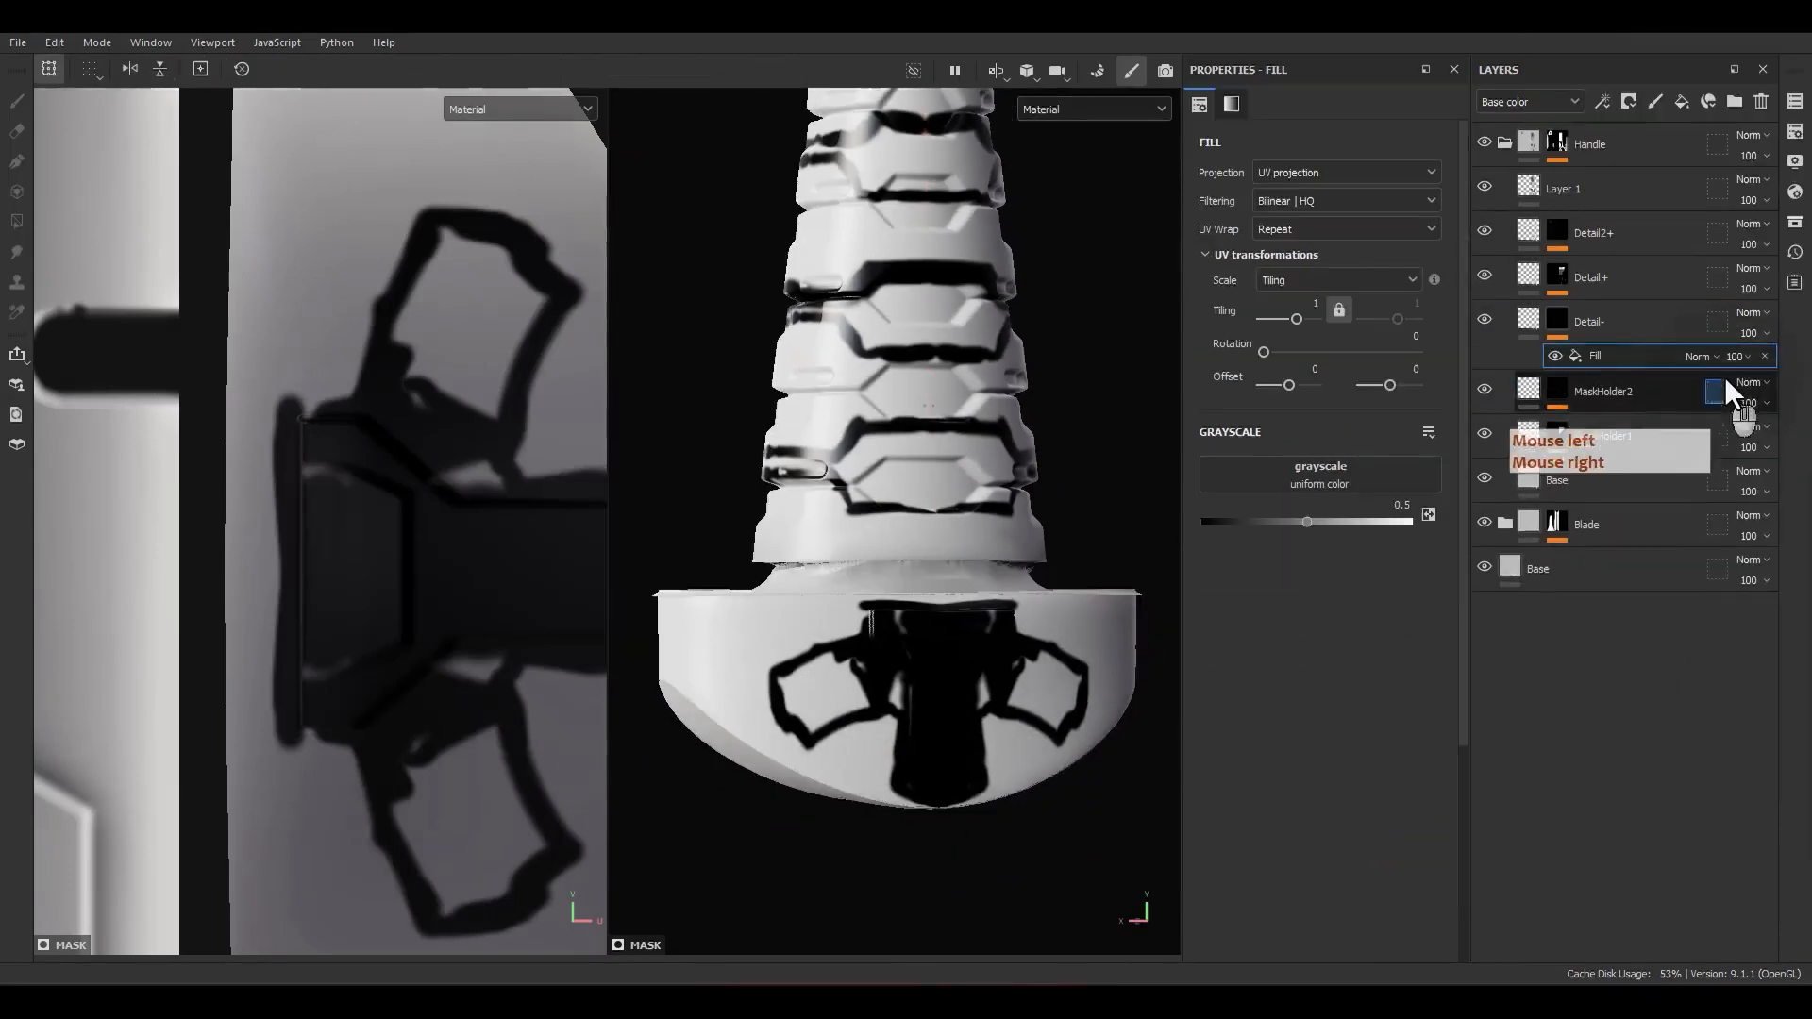
pyautogui.click(1701, 356)
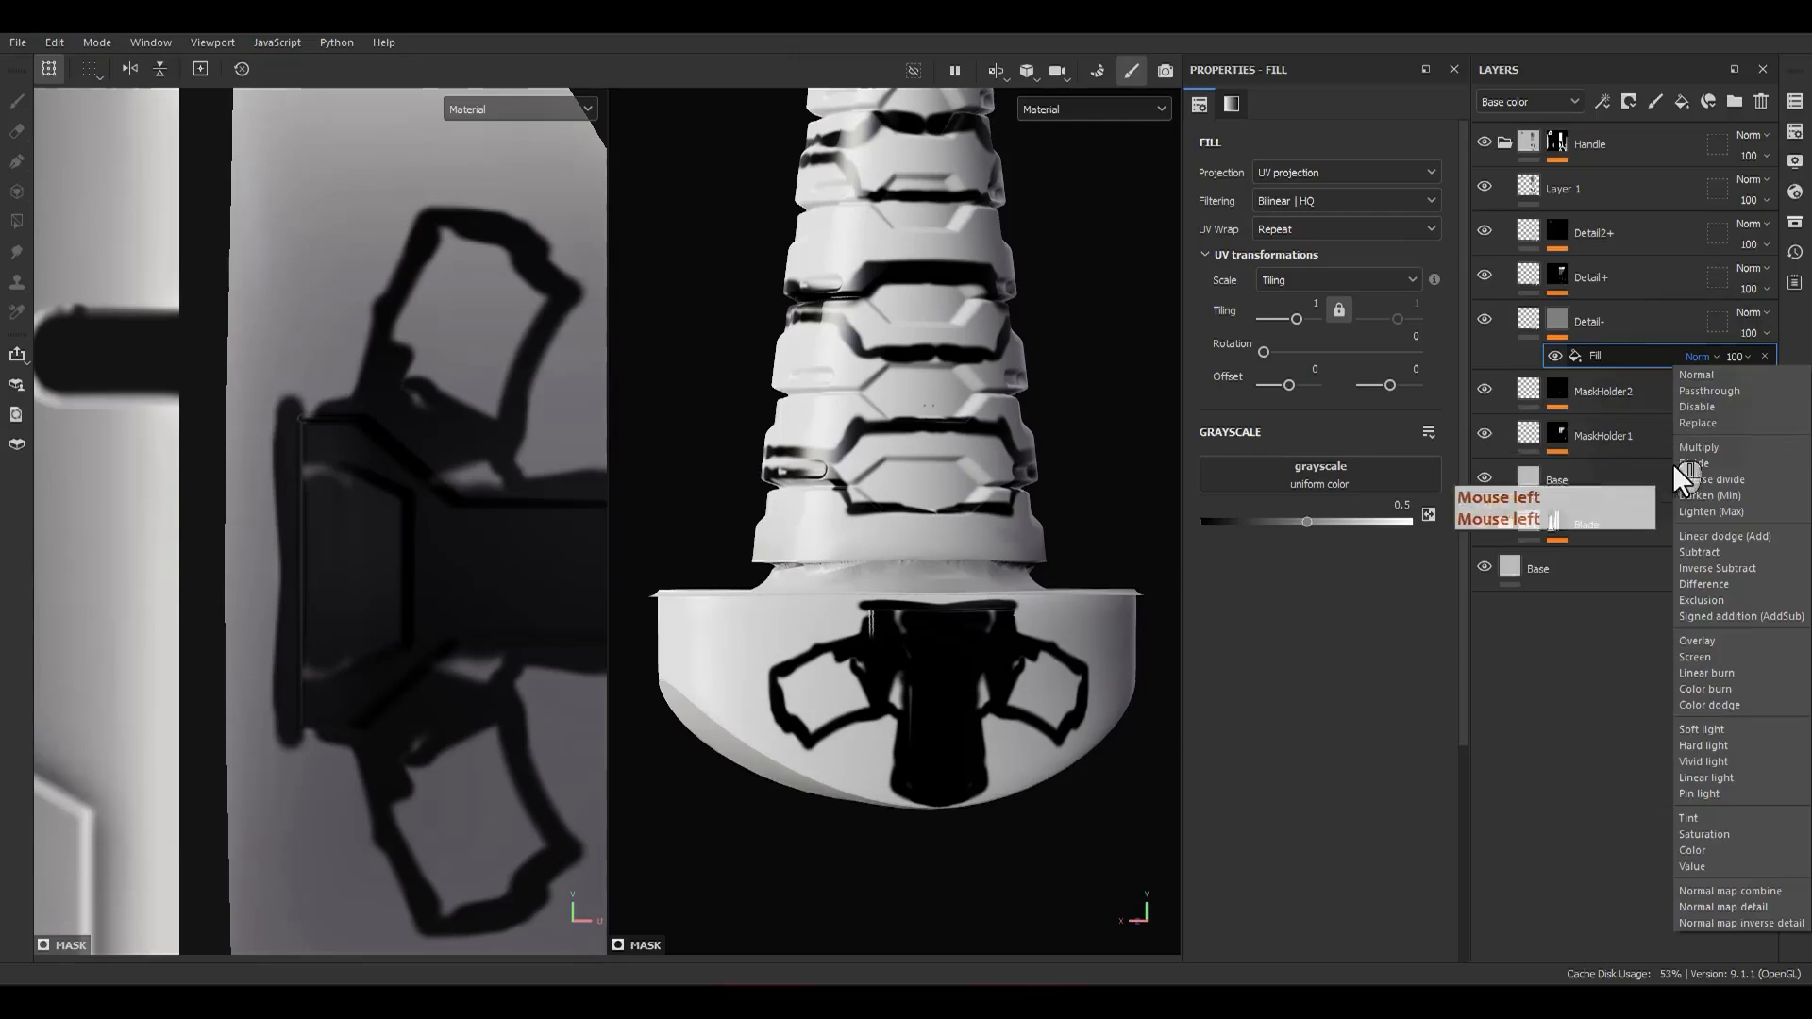
pyautogui.click(1709, 550)
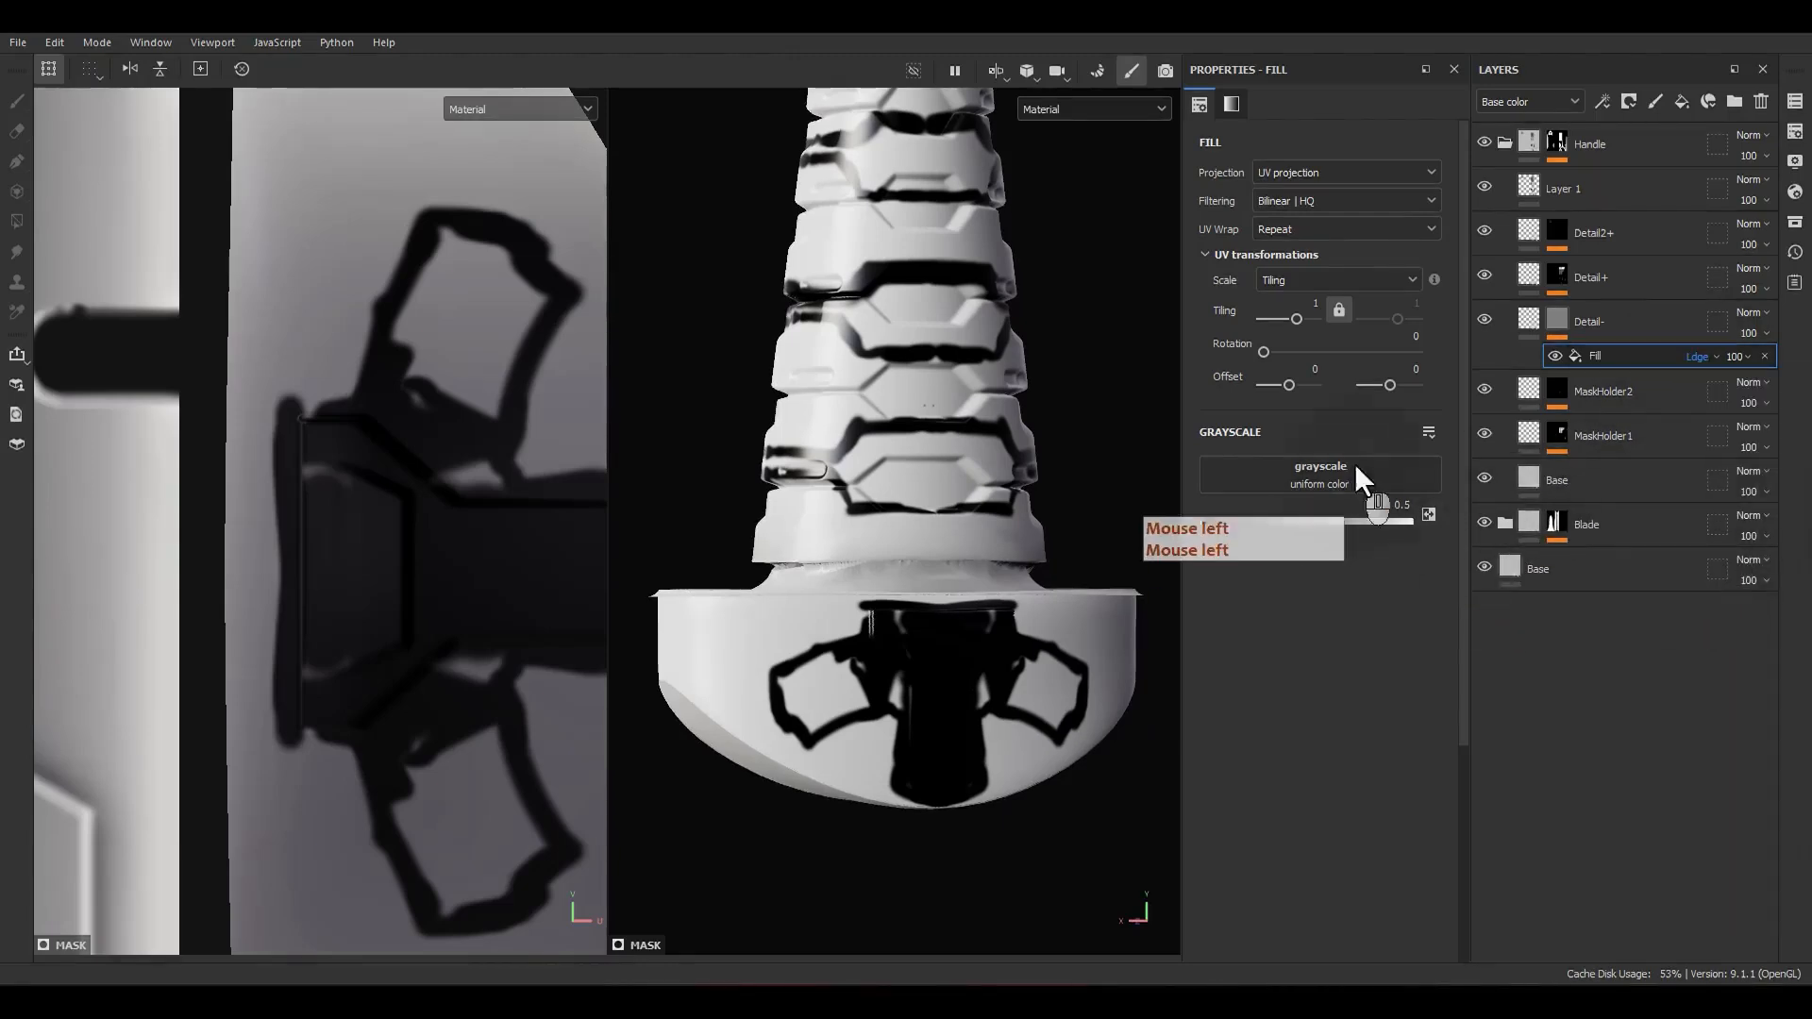
# Step: Assign Alpha_13 from the project's alphas as the grayscale image of the Detail- mask fill
pyautogui.click(1796, 223)
pyautogui.moveTo(1665, 241); pyautogui.dragTo(973, 283)
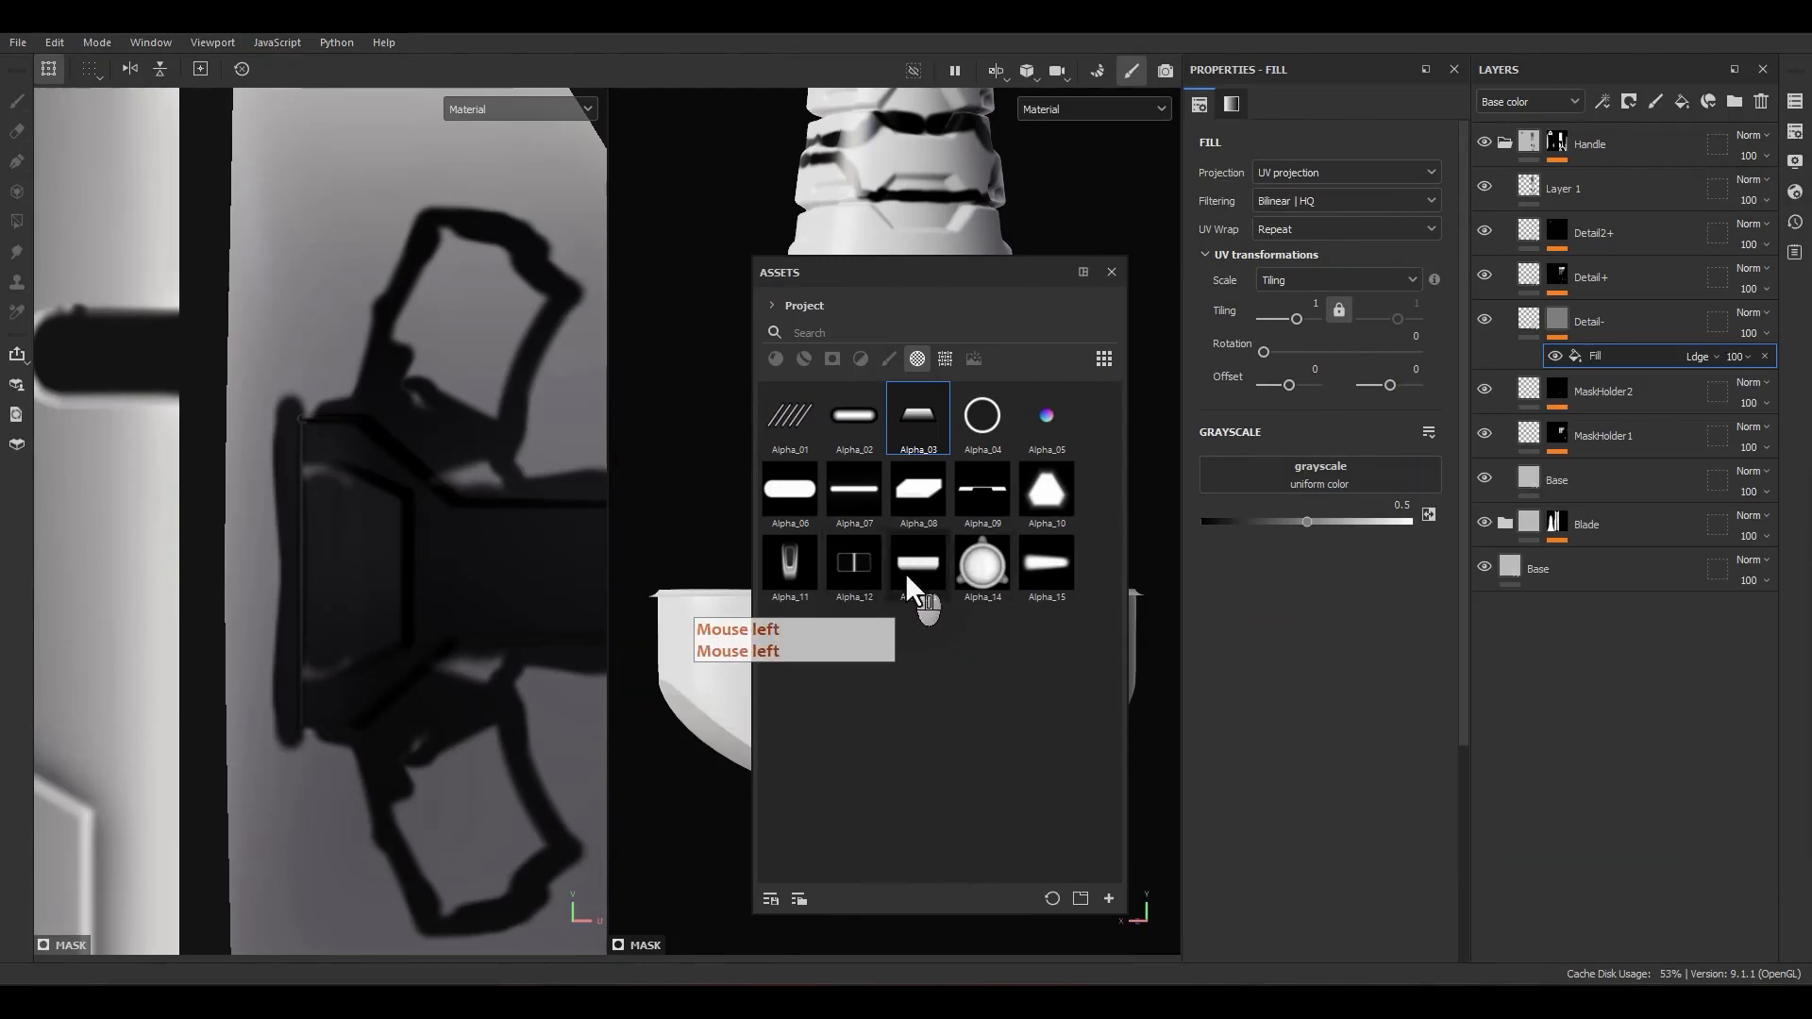
pyautogui.moveTo(908, 572); pyautogui.dragTo(1397, 501)
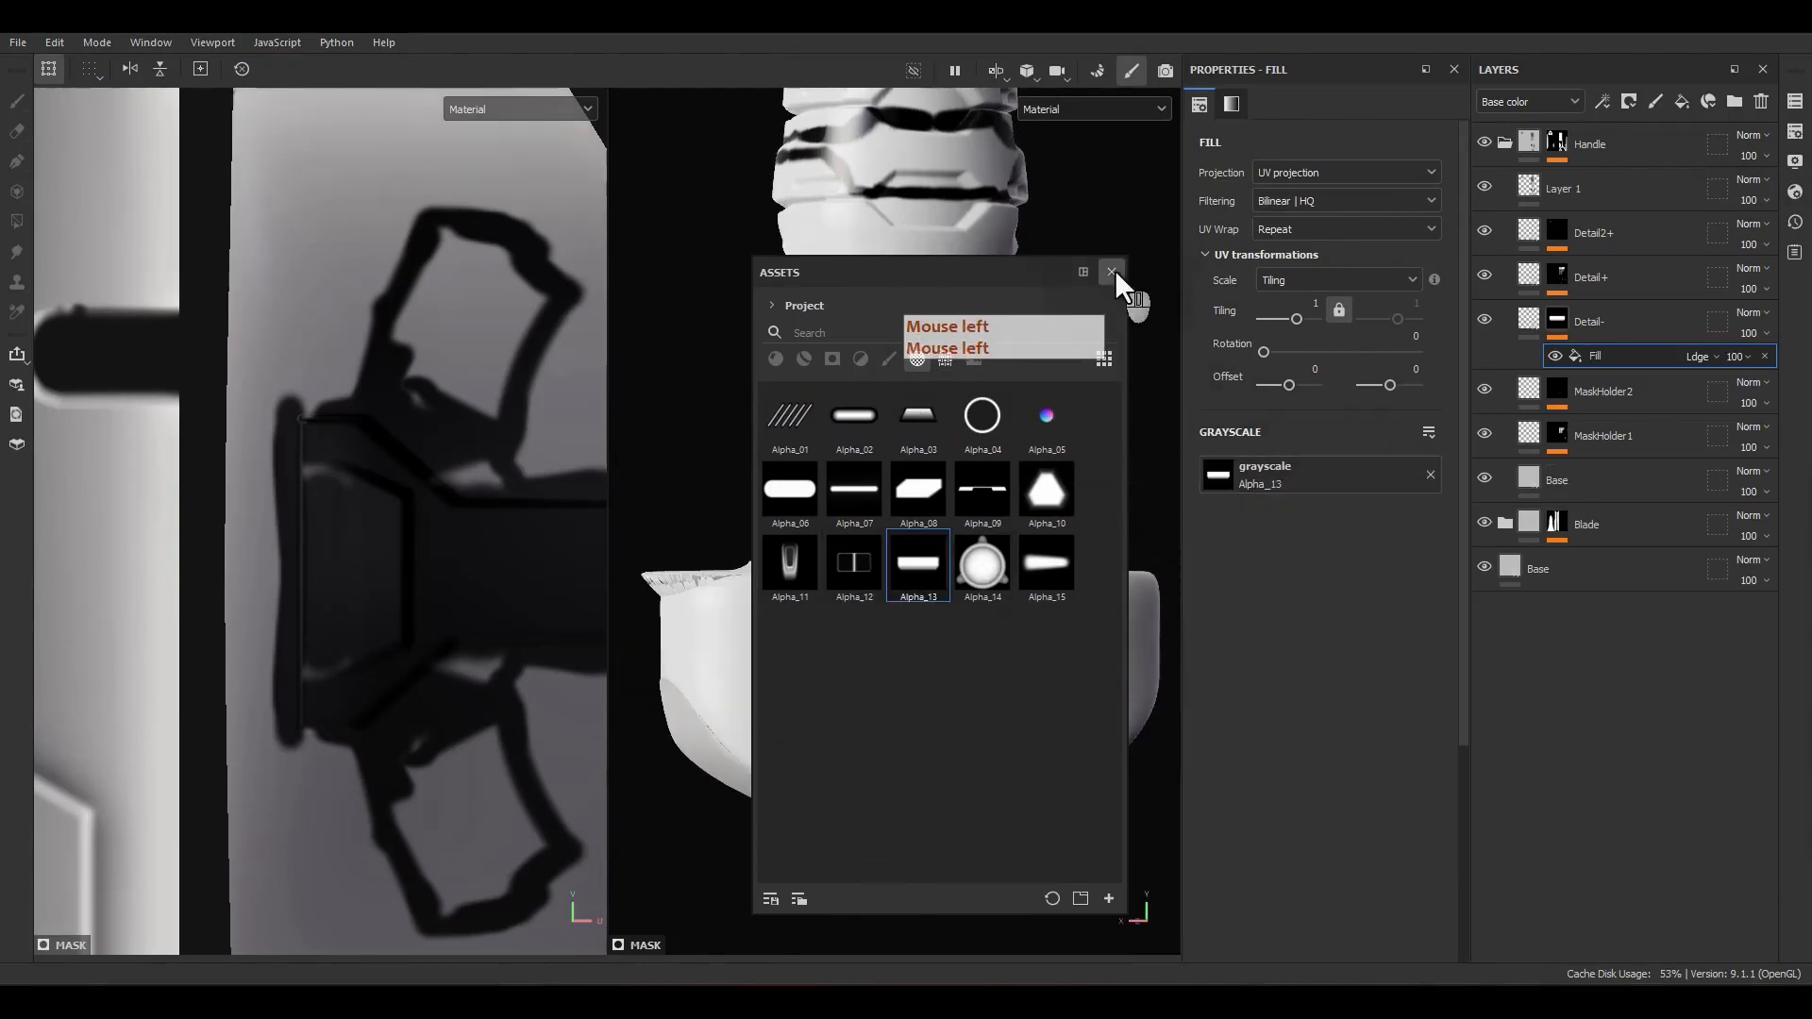
# Step: Turn off UV wrapping for the Detail- fill and shrink its alpha to about 4.5 tiling, rotated 270°, over the pommel's UV island
pyautogui.click(1112, 272)
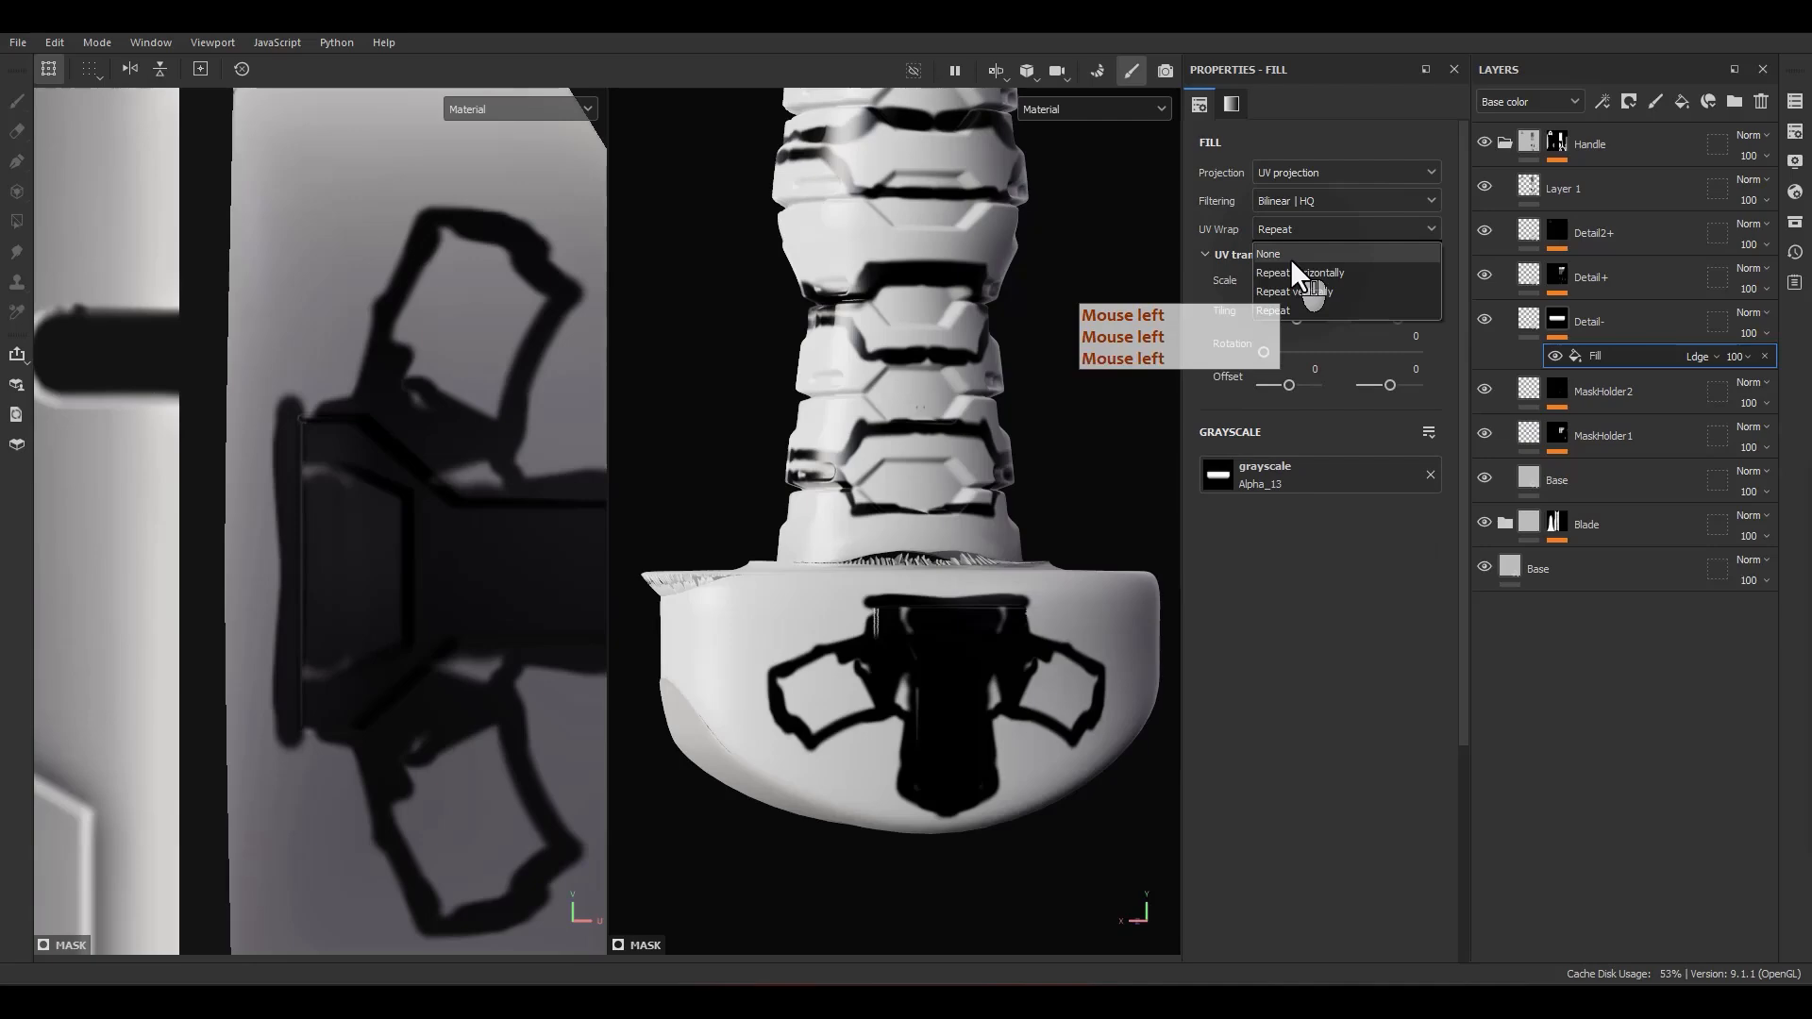
pyautogui.click(1289, 255)
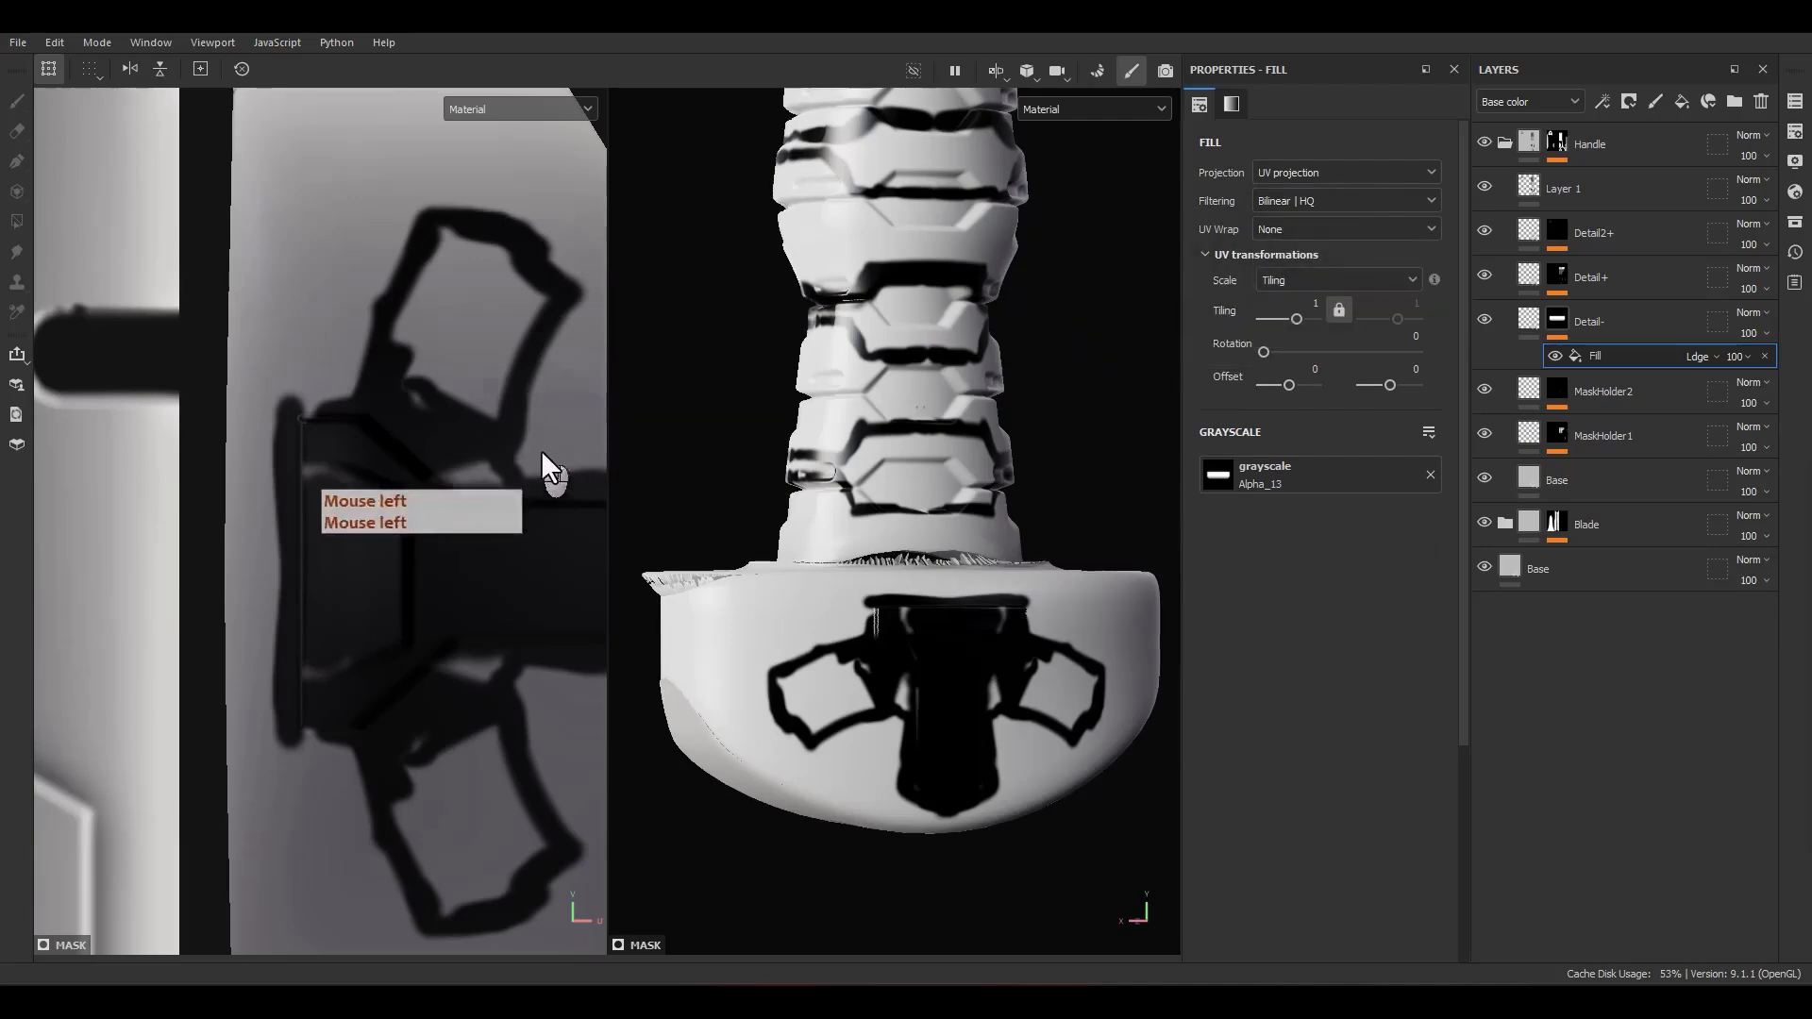
pyautogui.scroll(-5, 451, 570)
pyautogui.scroll(-3, 445, 609)
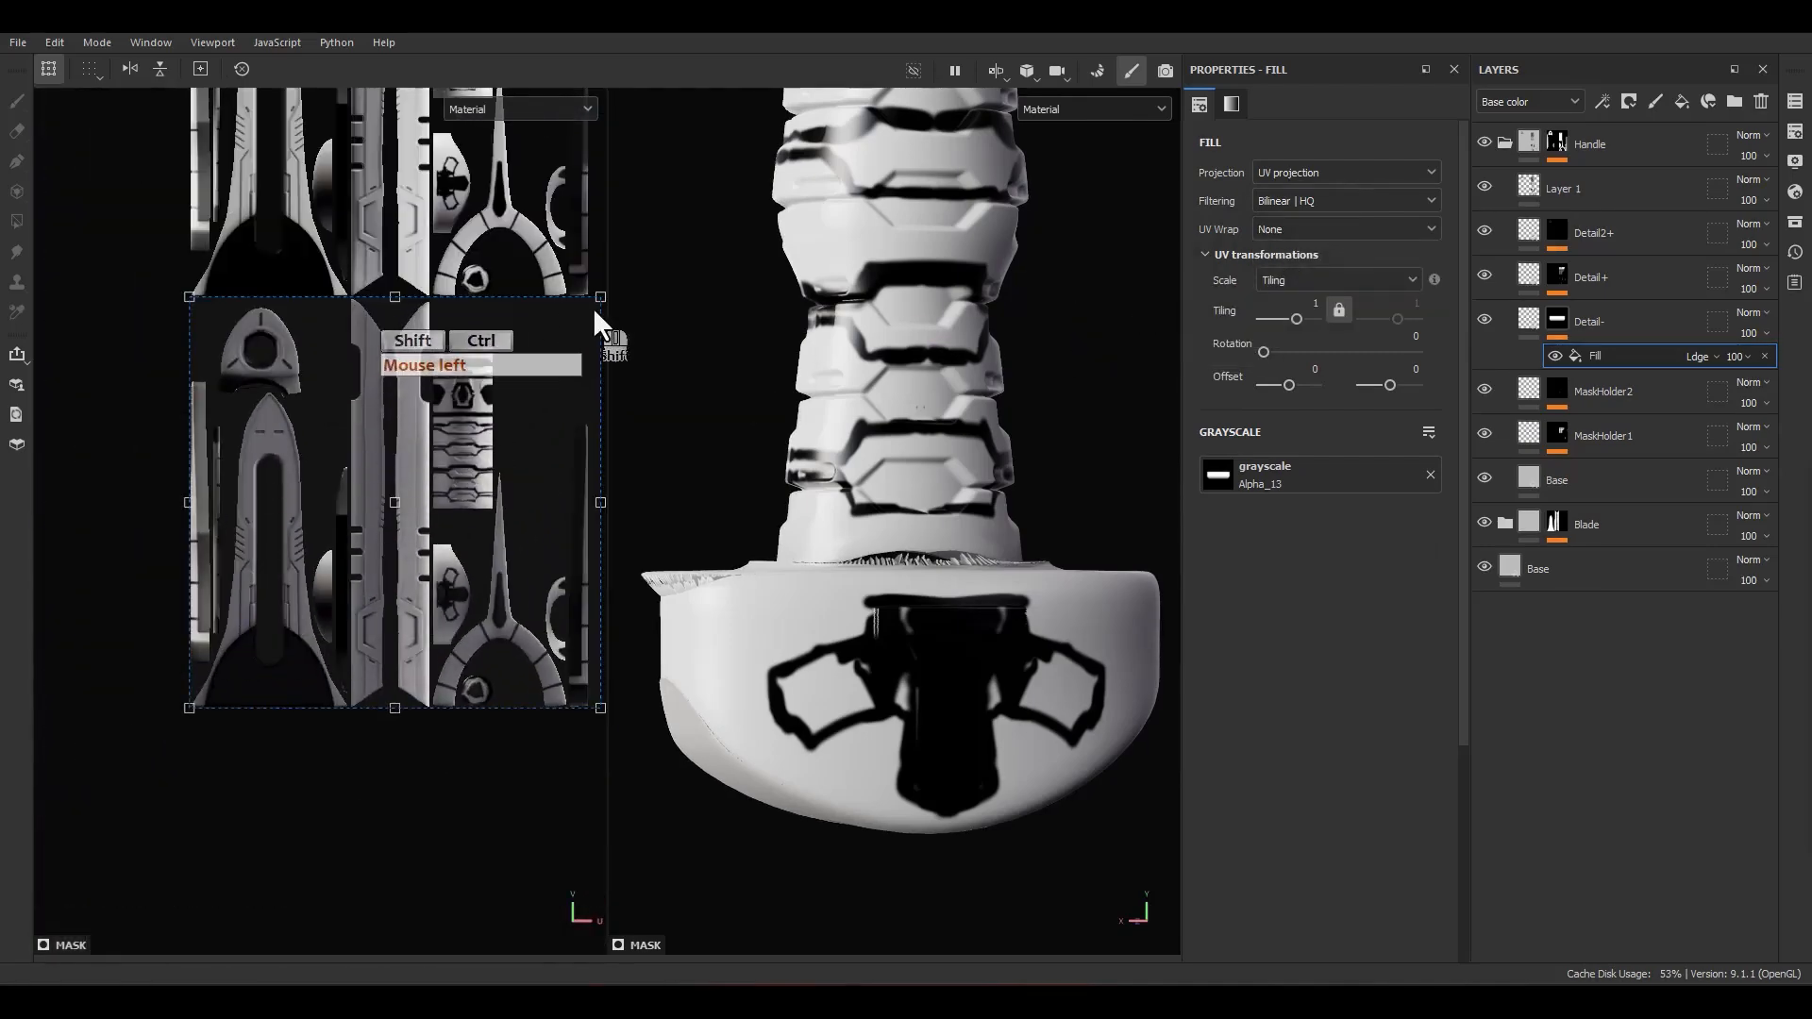
pyautogui.keyDown('ctrl'); pyautogui.keyDown('shift'); pyautogui.moveTo(598, 300); pyautogui.dragTo(499, 649); pyautogui.keyUp('shift'); pyautogui.keyUp('ctrl')
pyautogui.scroll(3, 416, 519)
pyautogui.keyDown('alt'); pyautogui.moveTo(480, 621); pyautogui.dragTo(399, 529, button='middle'); pyautogui.keyUp('alt')
pyautogui.moveTo(491, 394); pyautogui.dragTo(476, 597)
pyautogui.keyDown('ctrl'); pyautogui.keyDown('shift'); pyautogui.moveTo(469, 433); pyautogui.dragTo(448, 493); pyautogui.keyUp('shift'); pyautogui.keyUp('ctrl')
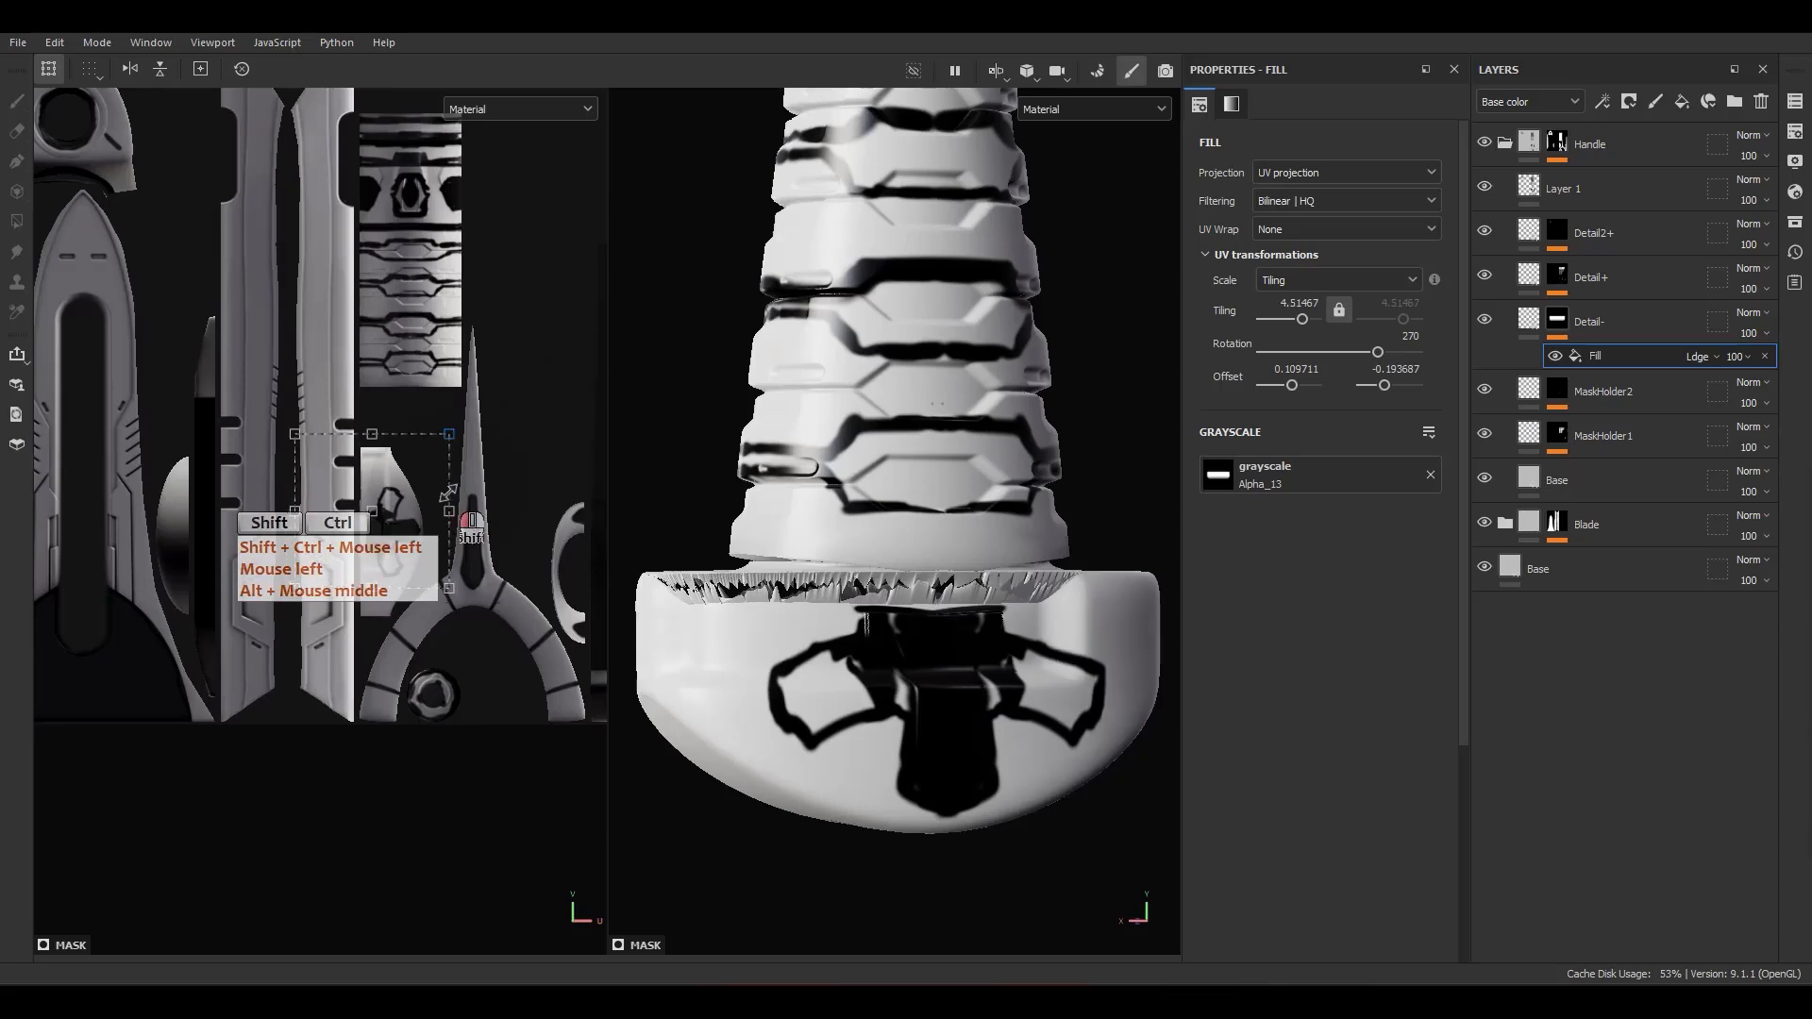
# Step: Rotate the alpha to 90° and shrink it to about 8.84 tiling over the sketched shape on the pommel's UV island
pyautogui.scroll(3, 438, 488)
pyautogui.keyDown('ctrl'); pyautogui.keyDown('shift'); pyautogui.moveTo(457, 397); pyautogui.dragTo(400, 468); pyautogui.keyUp('shift'); pyautogui.keyUp('ctrl')
pyautogui.scroll(3, 347, 550)
pyautogui.moveTo(372, 531); pyautogui.dragTo(400, 593)
pyautogui.moveTo(511, 557); pyautogui.dragTo(280, 592)
pyautogui.scroll(3, 341, 574)
pyautogui.moveTo(380, 628); pyautogui.dragTo(373, 600)
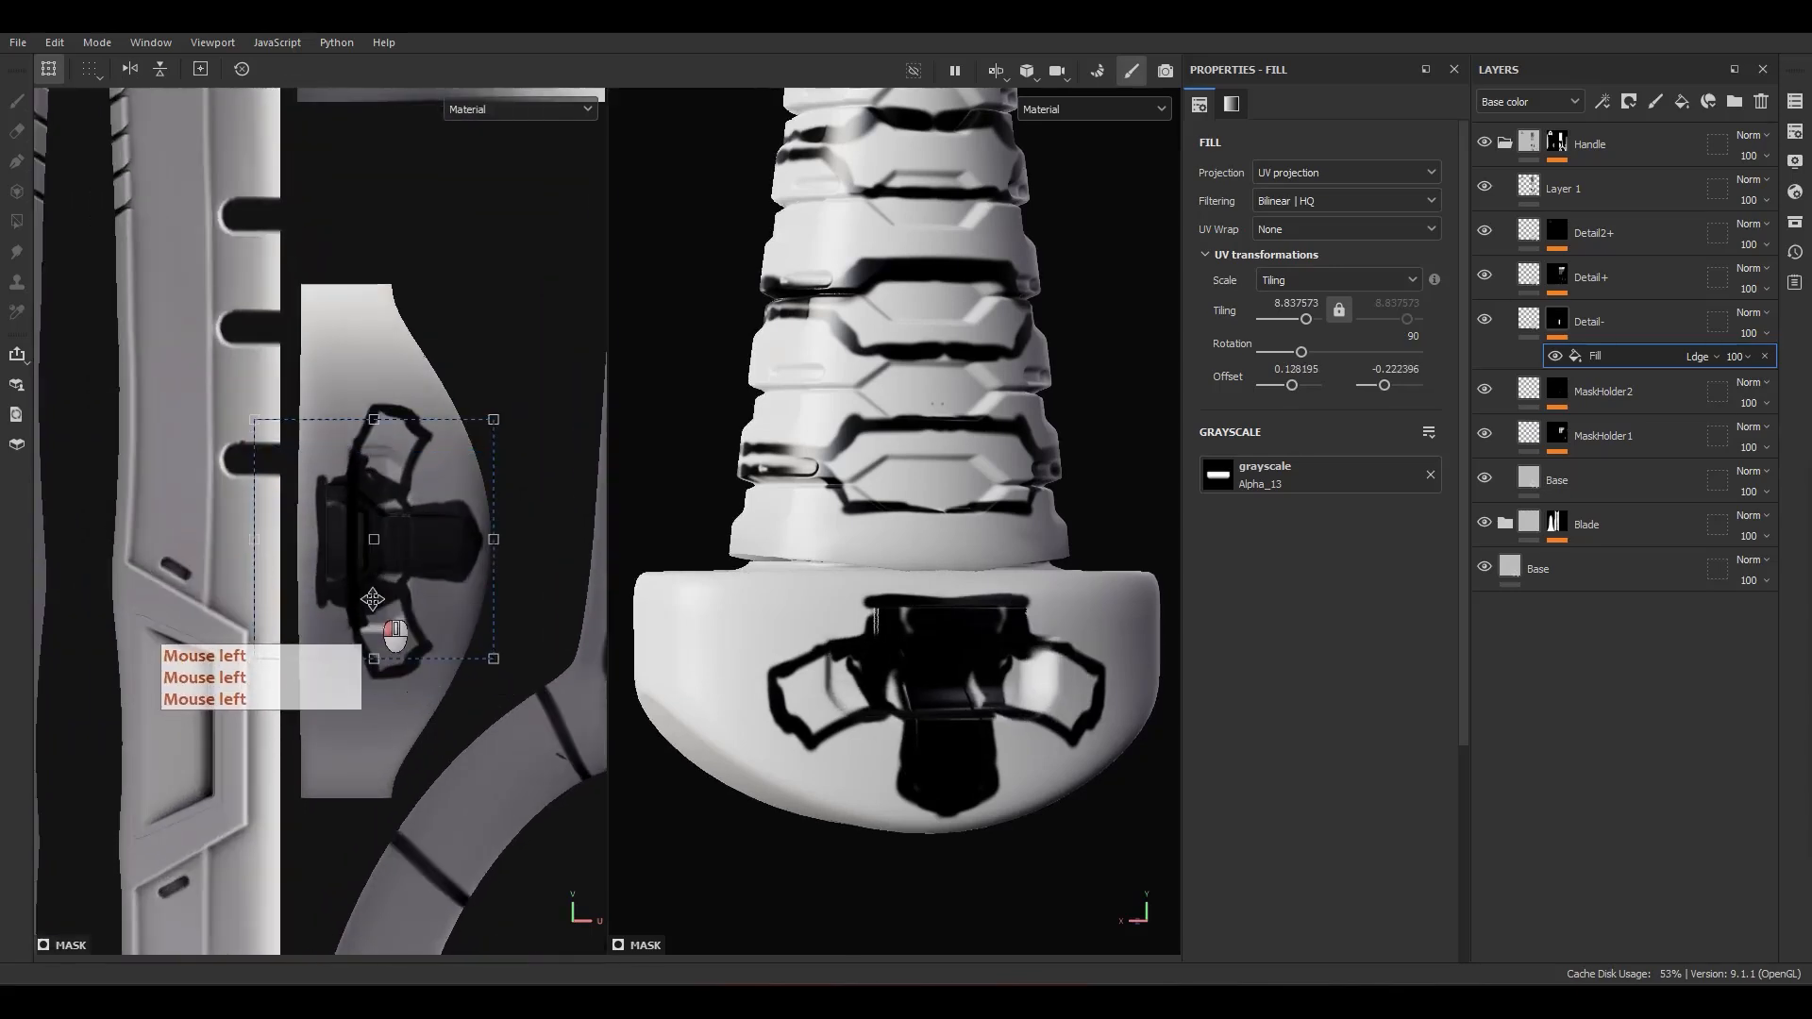
# Step: Hide the Layer 1 sketch and shift the alpha to an offset of about 0.125, -0.226 on the pommel
pyautogui.click(1487, 188)
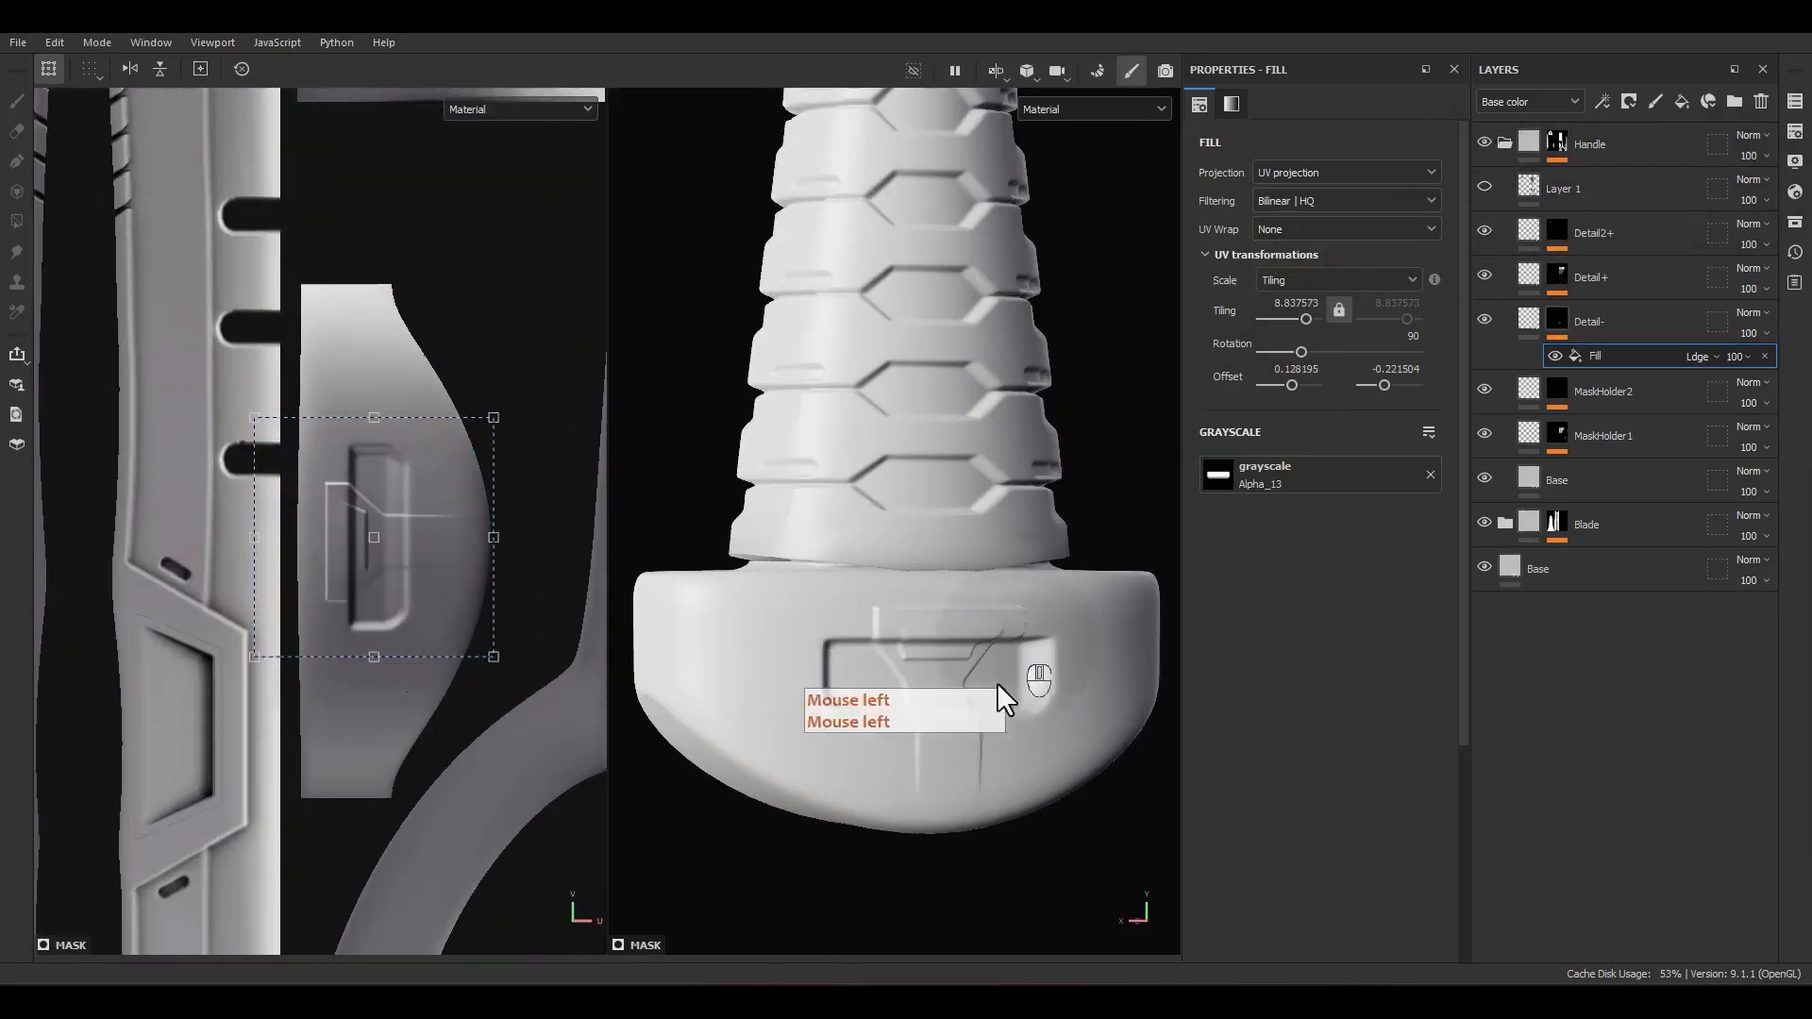
pyautogui.scroll(3, 997, 682)
pyautogui.moveTo(321, 540); pyautogui.dragTo(321, 538)
pyautogui.scroll(3, 381, 563)
pyautogui.moveTo(440, 630); pyautogui.dragTo(425, 649)
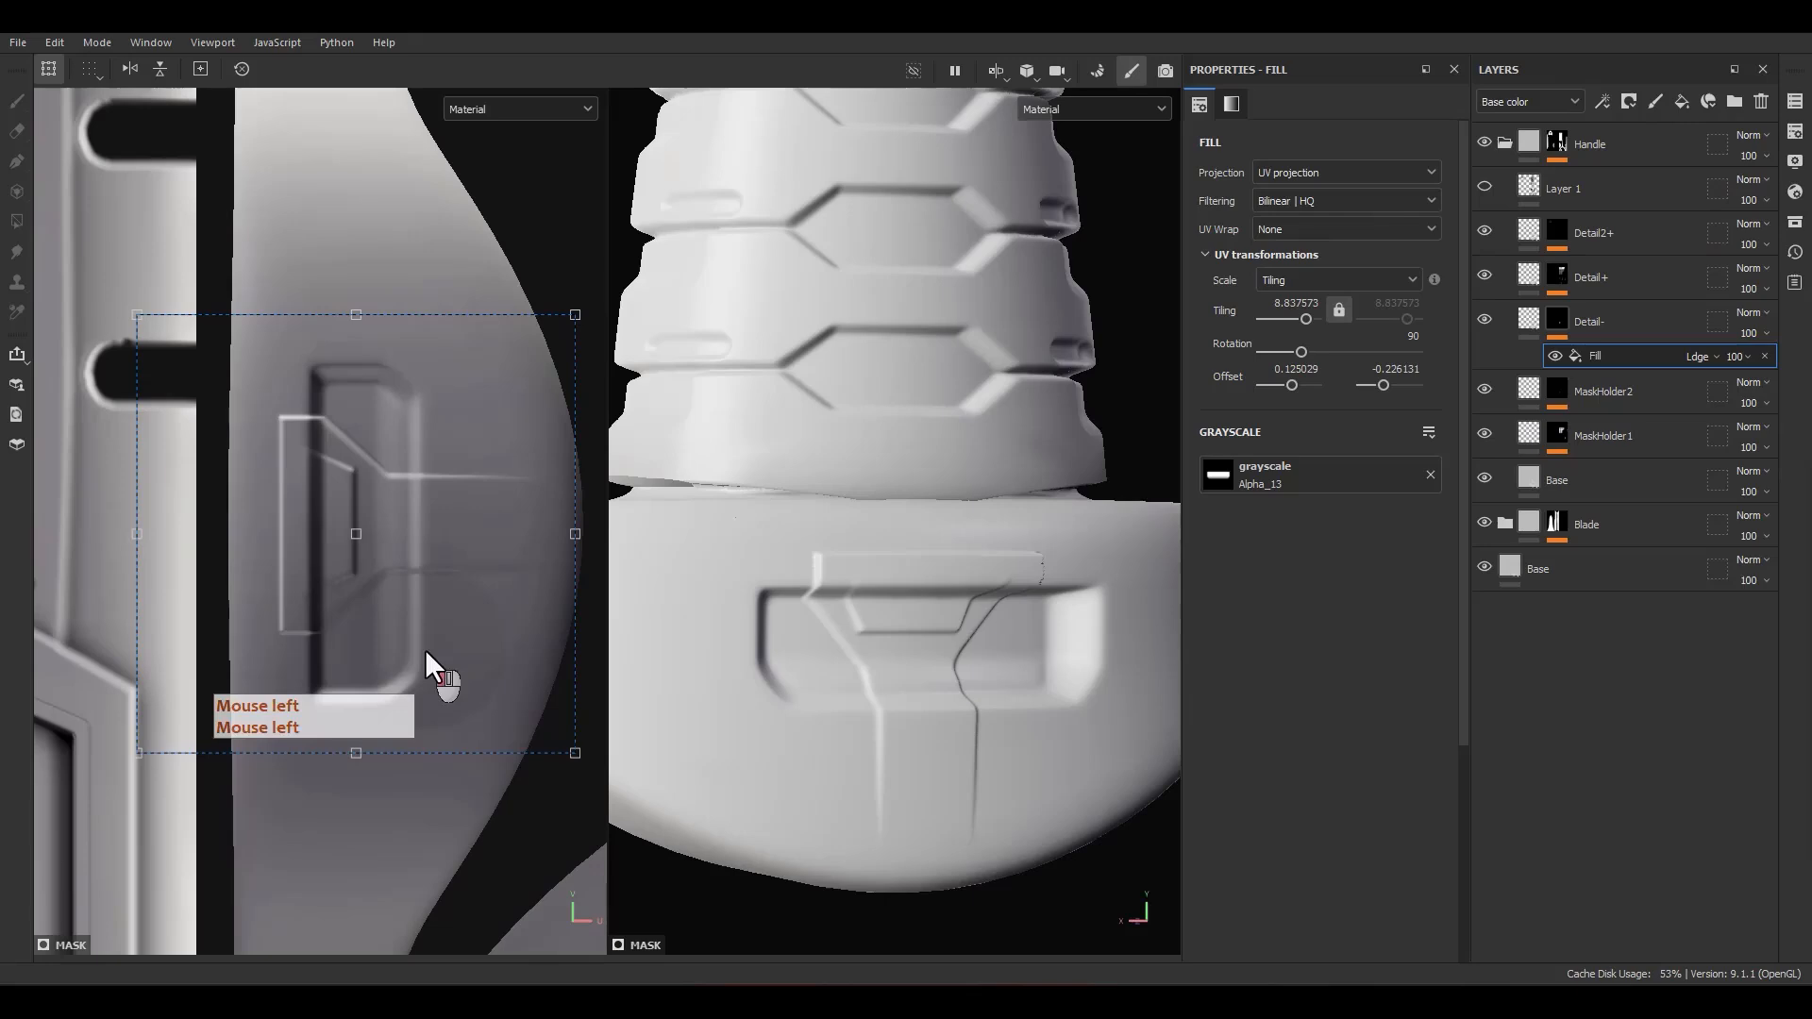
# Step: Stretch the alpha symmetrically along the pommel's width to a tiling of about -5.45 on that axis
pyautogui.keyDown('ctrl'); pyautogui.moveTo(370, 318); pyautogui.dragTo(368, 225); pyautogui.keyUp('ctrl')
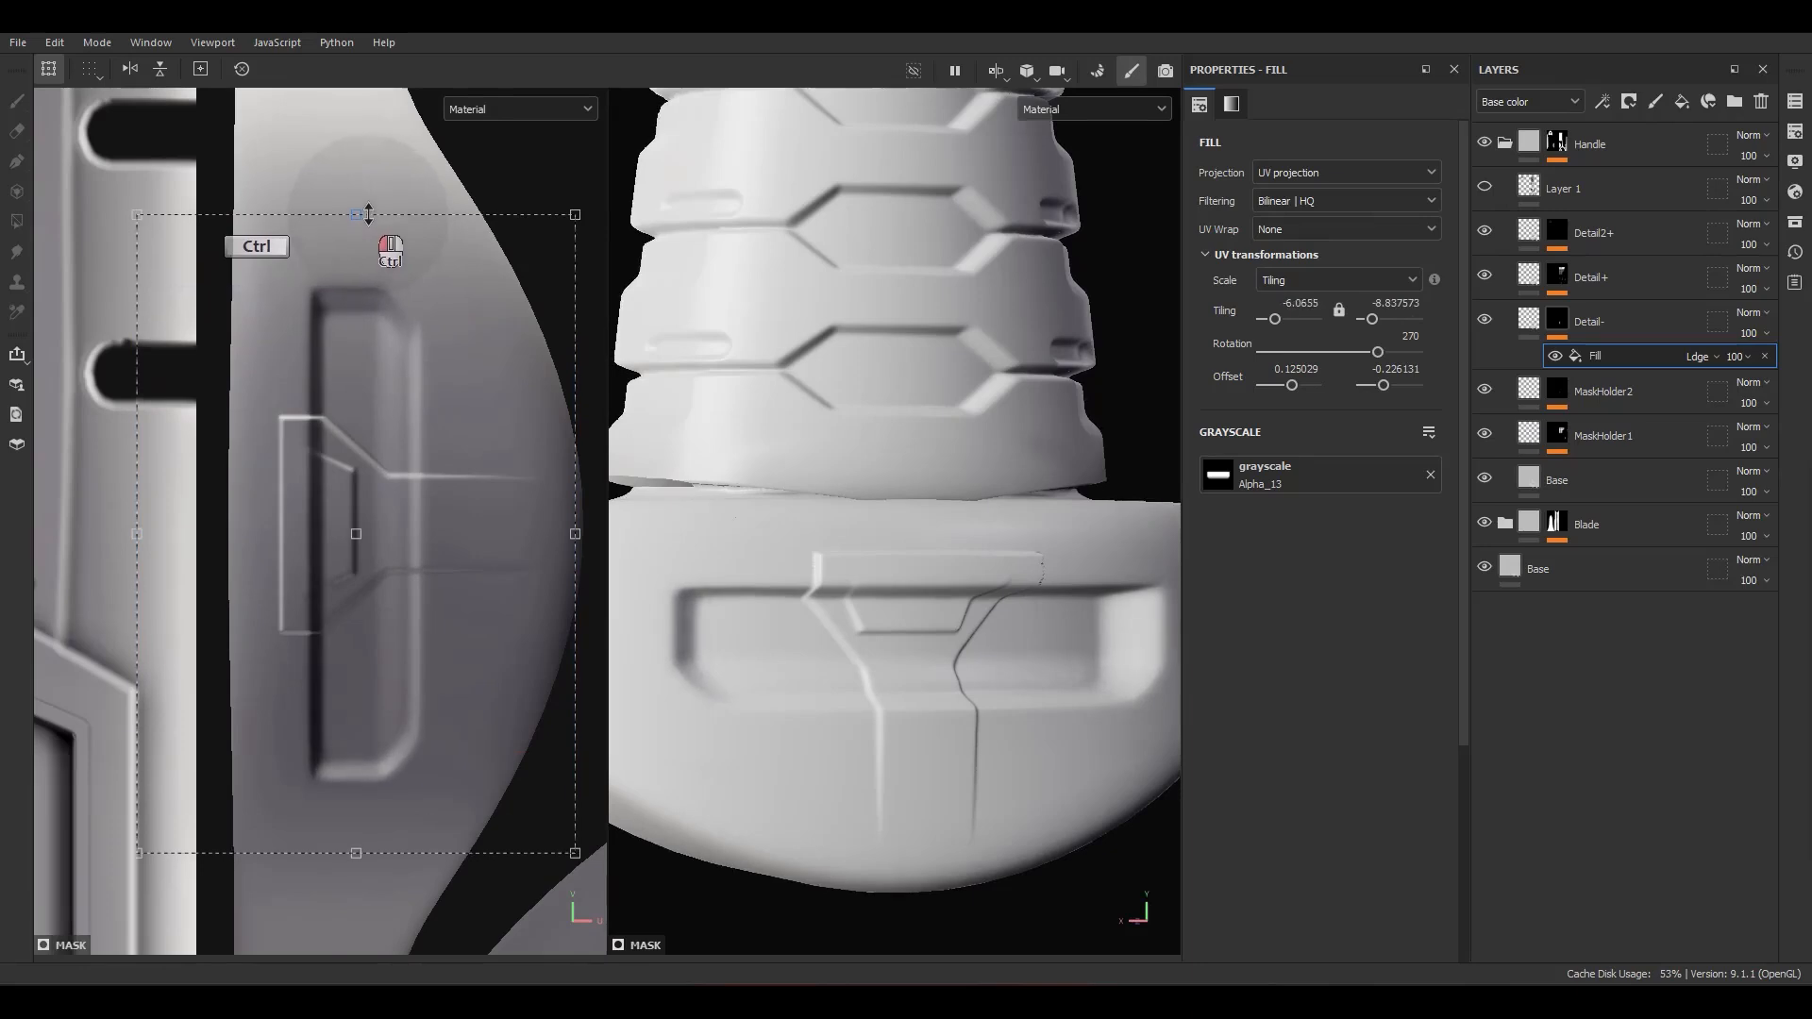
pyautogui.keyDown('ctrl'); pyautogui.moveTo(368, 215); pyautogui.dragTo(368, 178); pyautogui.keyUp('ctrl')
pyautogui.keyDown('alt'); pyautogui.moveTo(756, 547); pyautogui.dragTo(824, 696); pyautogui.keyUp('alt')
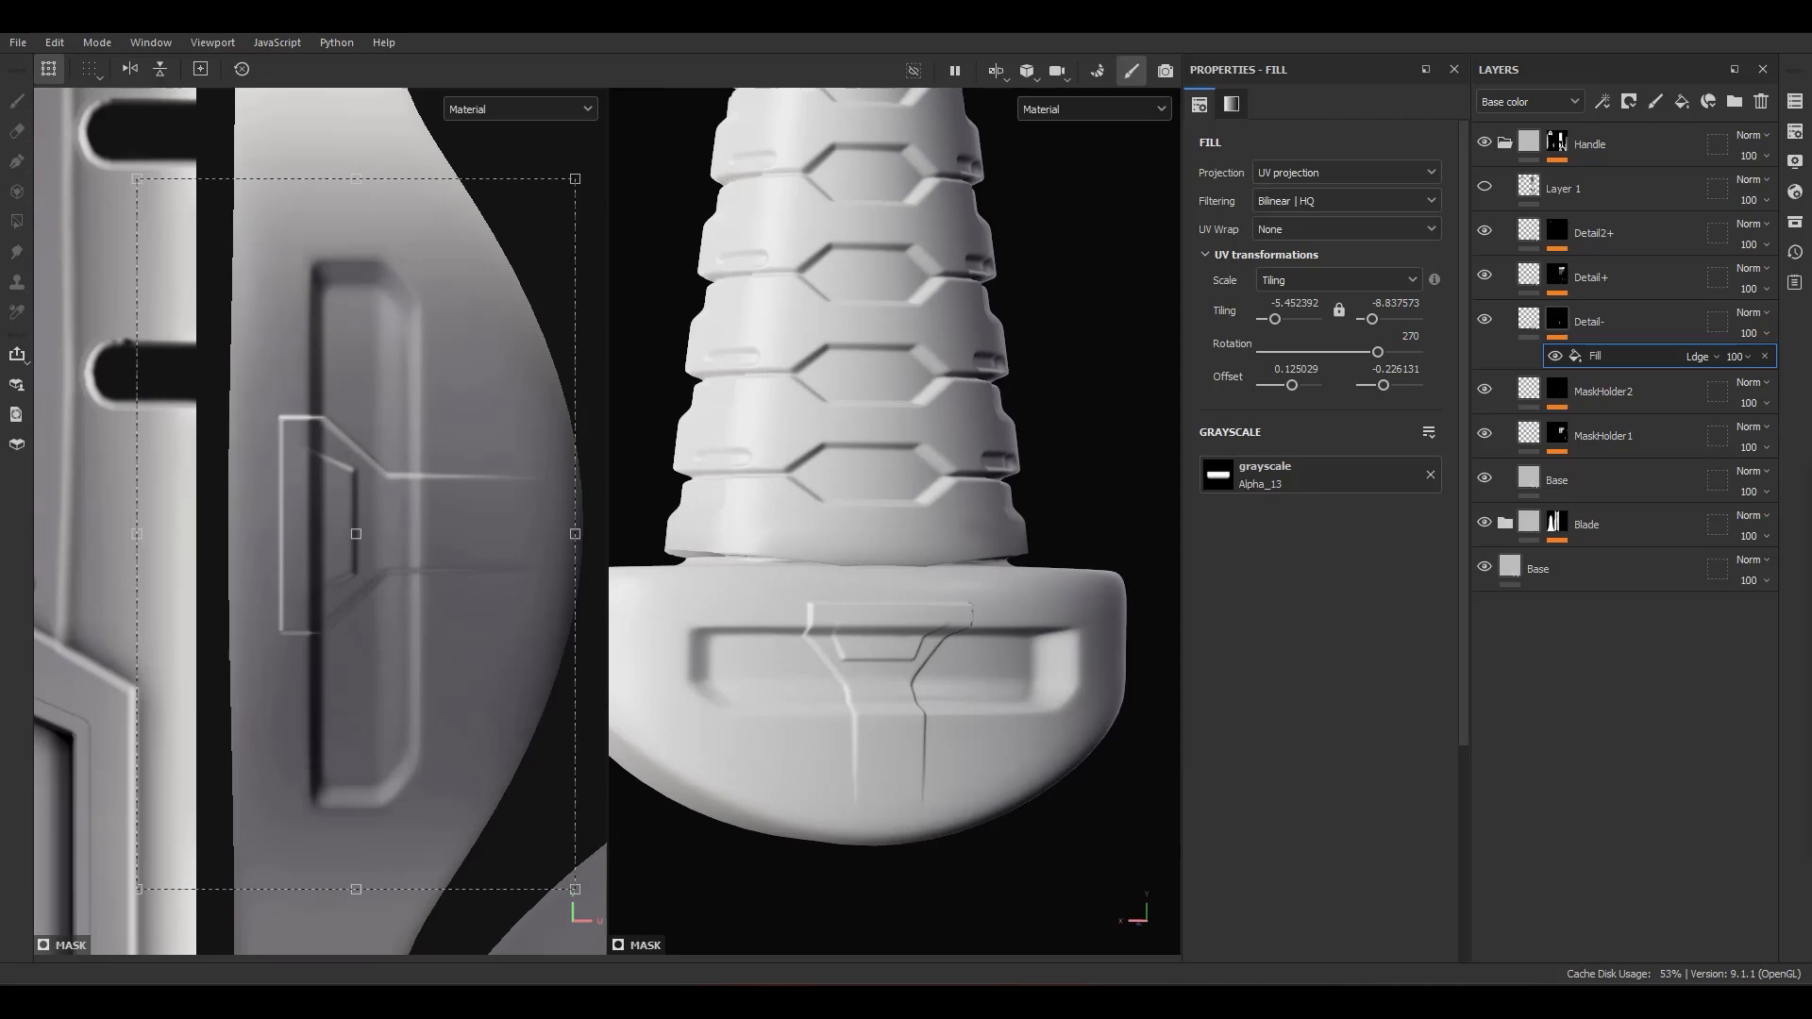
# Step: Try an opacity of 30 on the Detail- mask fill and settle on 50
pyautogui.click(1741, 356)
pyautogui.click(1778, 375)
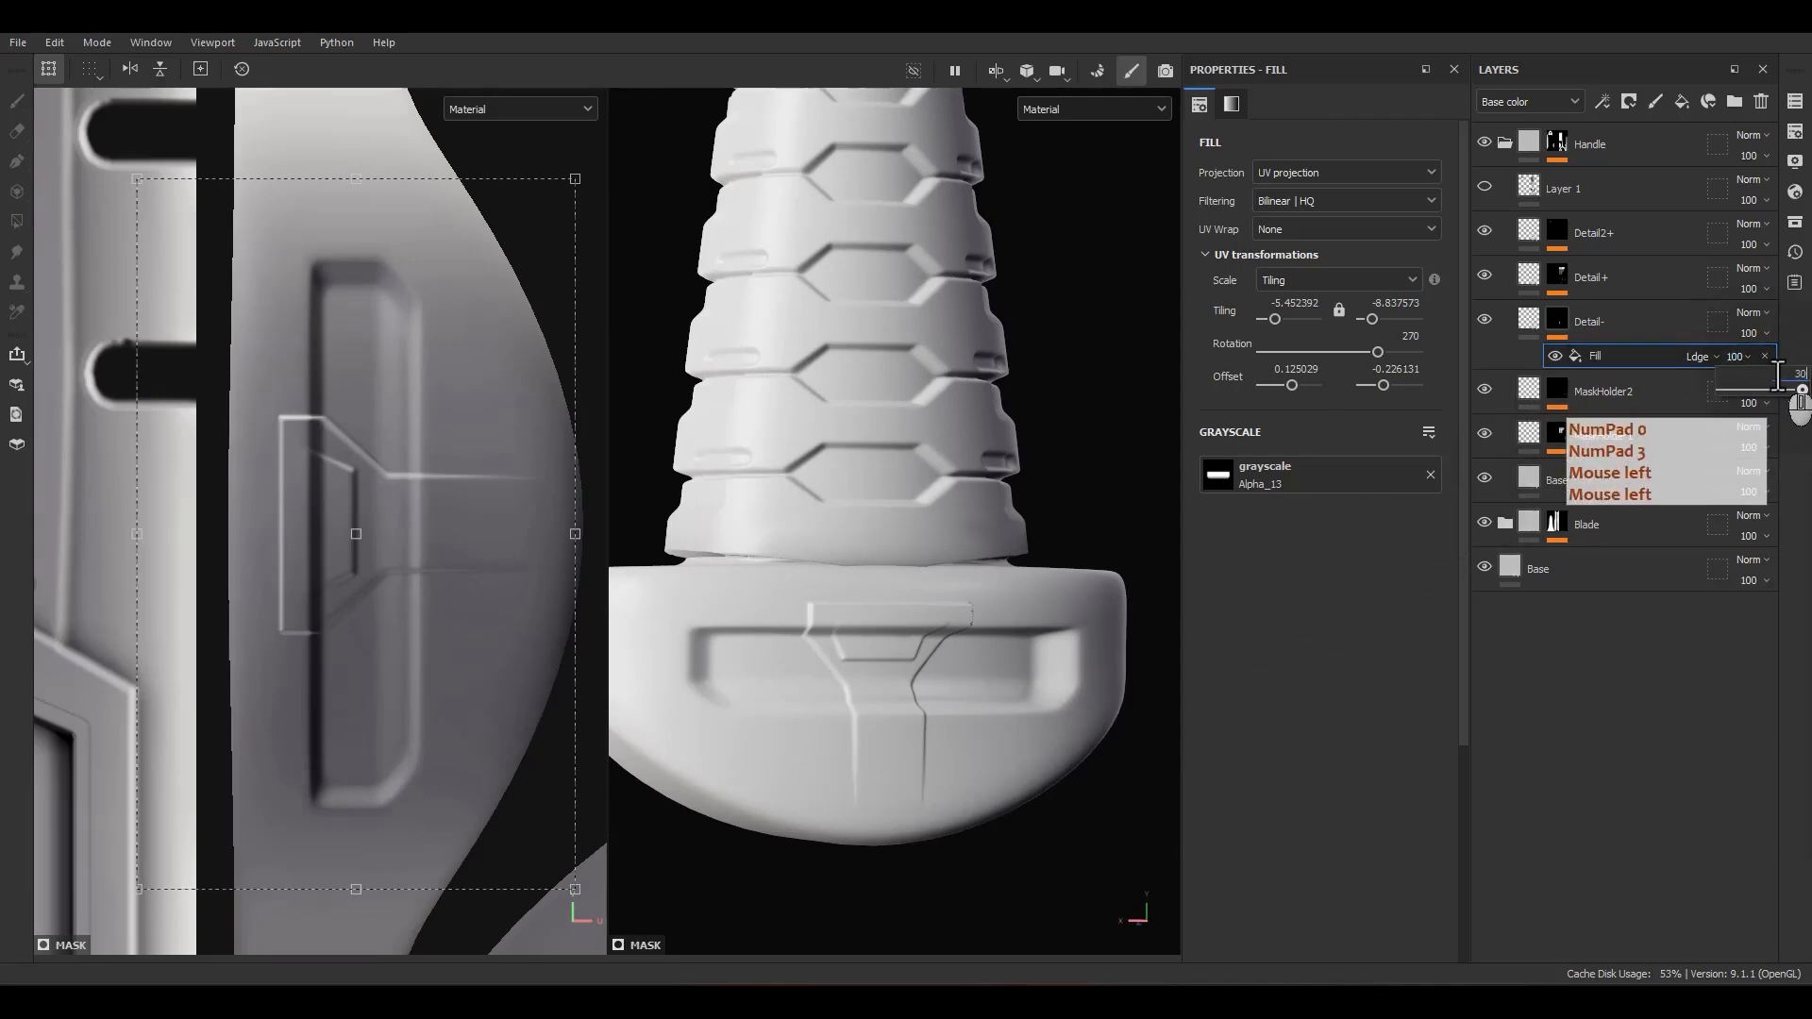
pyautogui.press('Return')
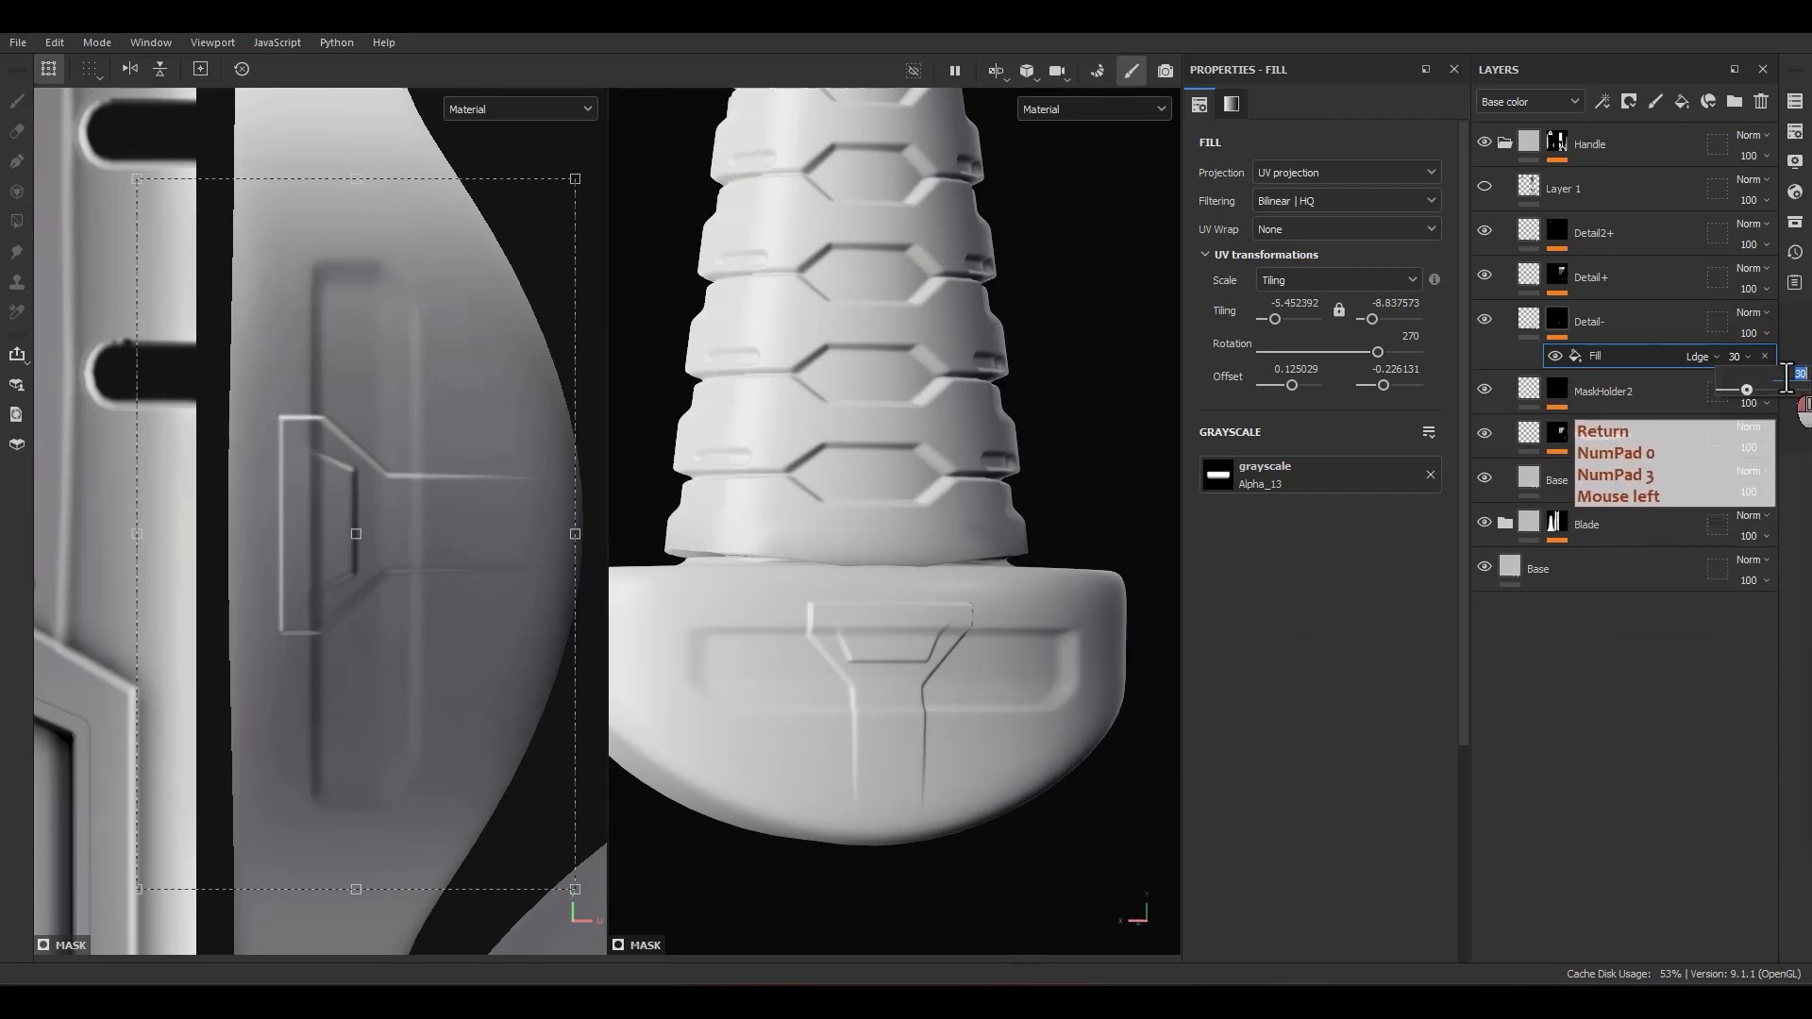
pyautogui.write('50')
pyautogui.press('Return')
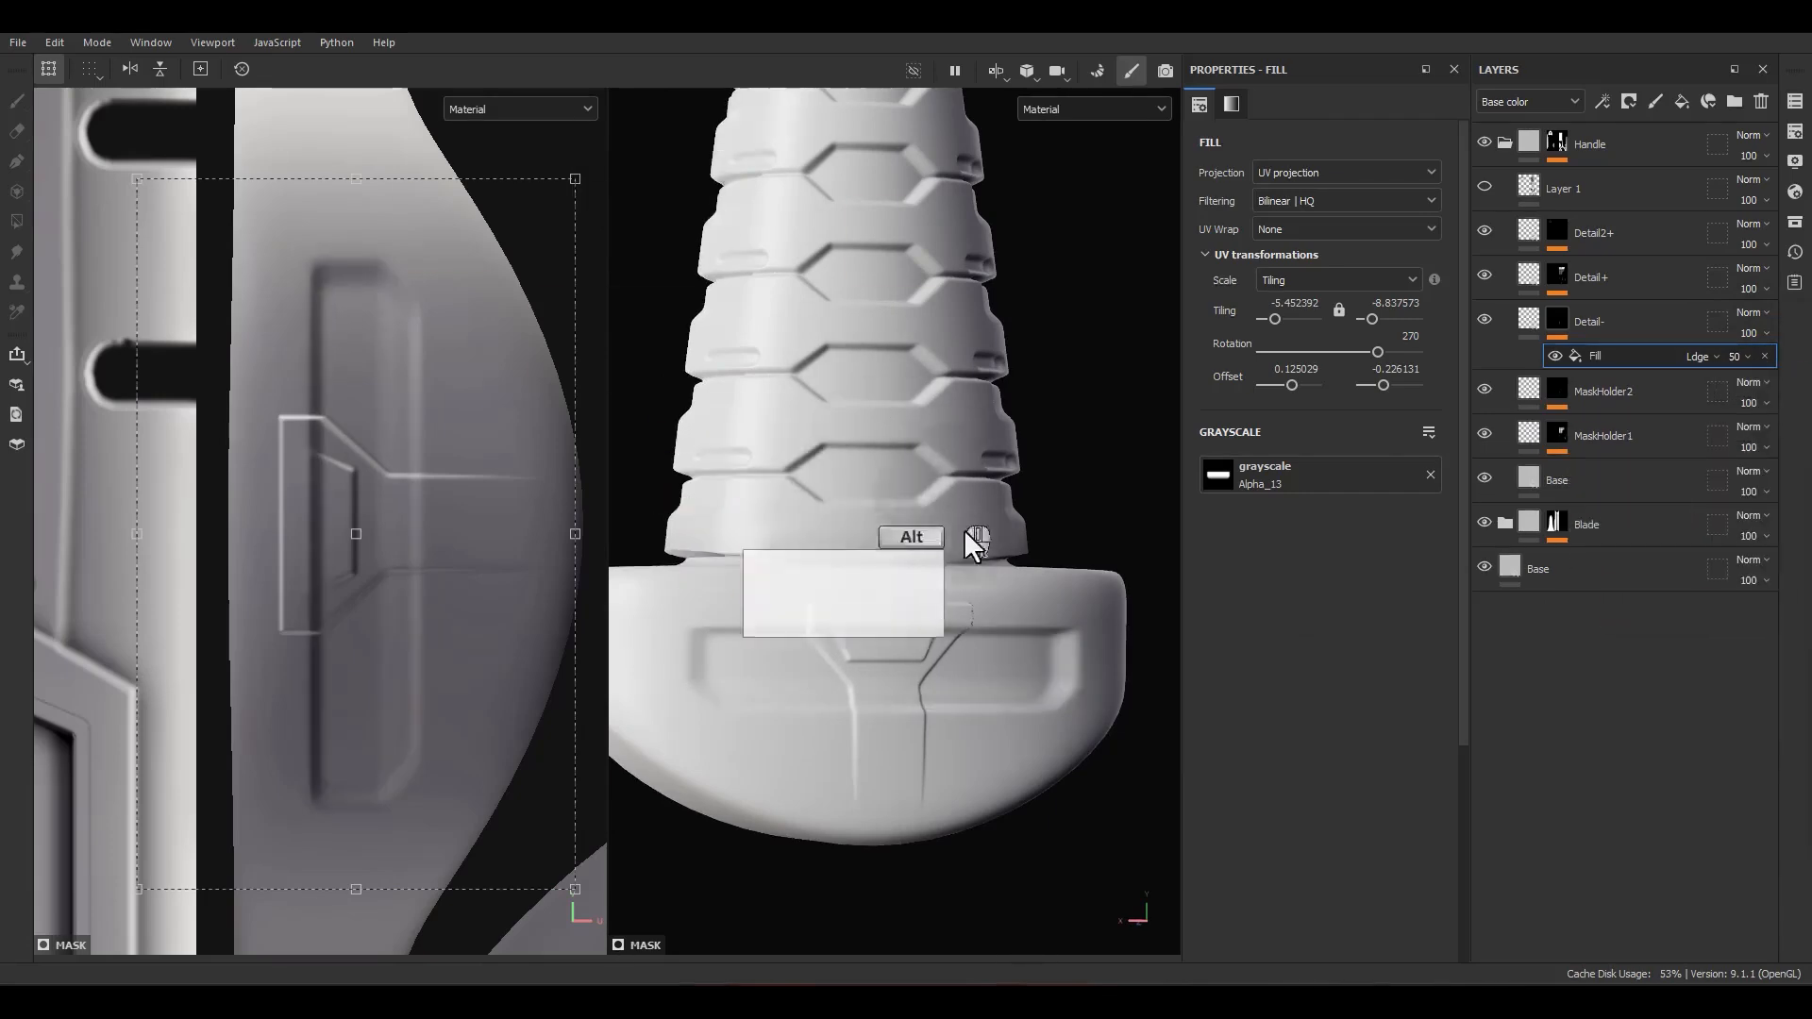
# Step: Examine from the front and side how the pommel recess crosses the raised centre bracket
pyautogui.keyDown('alt'); pyautogui.moveTo(965, 530); pyautogui.dragTo(1086, 548); pyautogui.keyUp('alt')
pyautogui.scroll(3, 943, 703)
pyautogui.keyDown('alt'); pyautogui.moveTo(842, 706); pyautogui.dragTo(1062, 698); pyautogui.keyUp('alt')
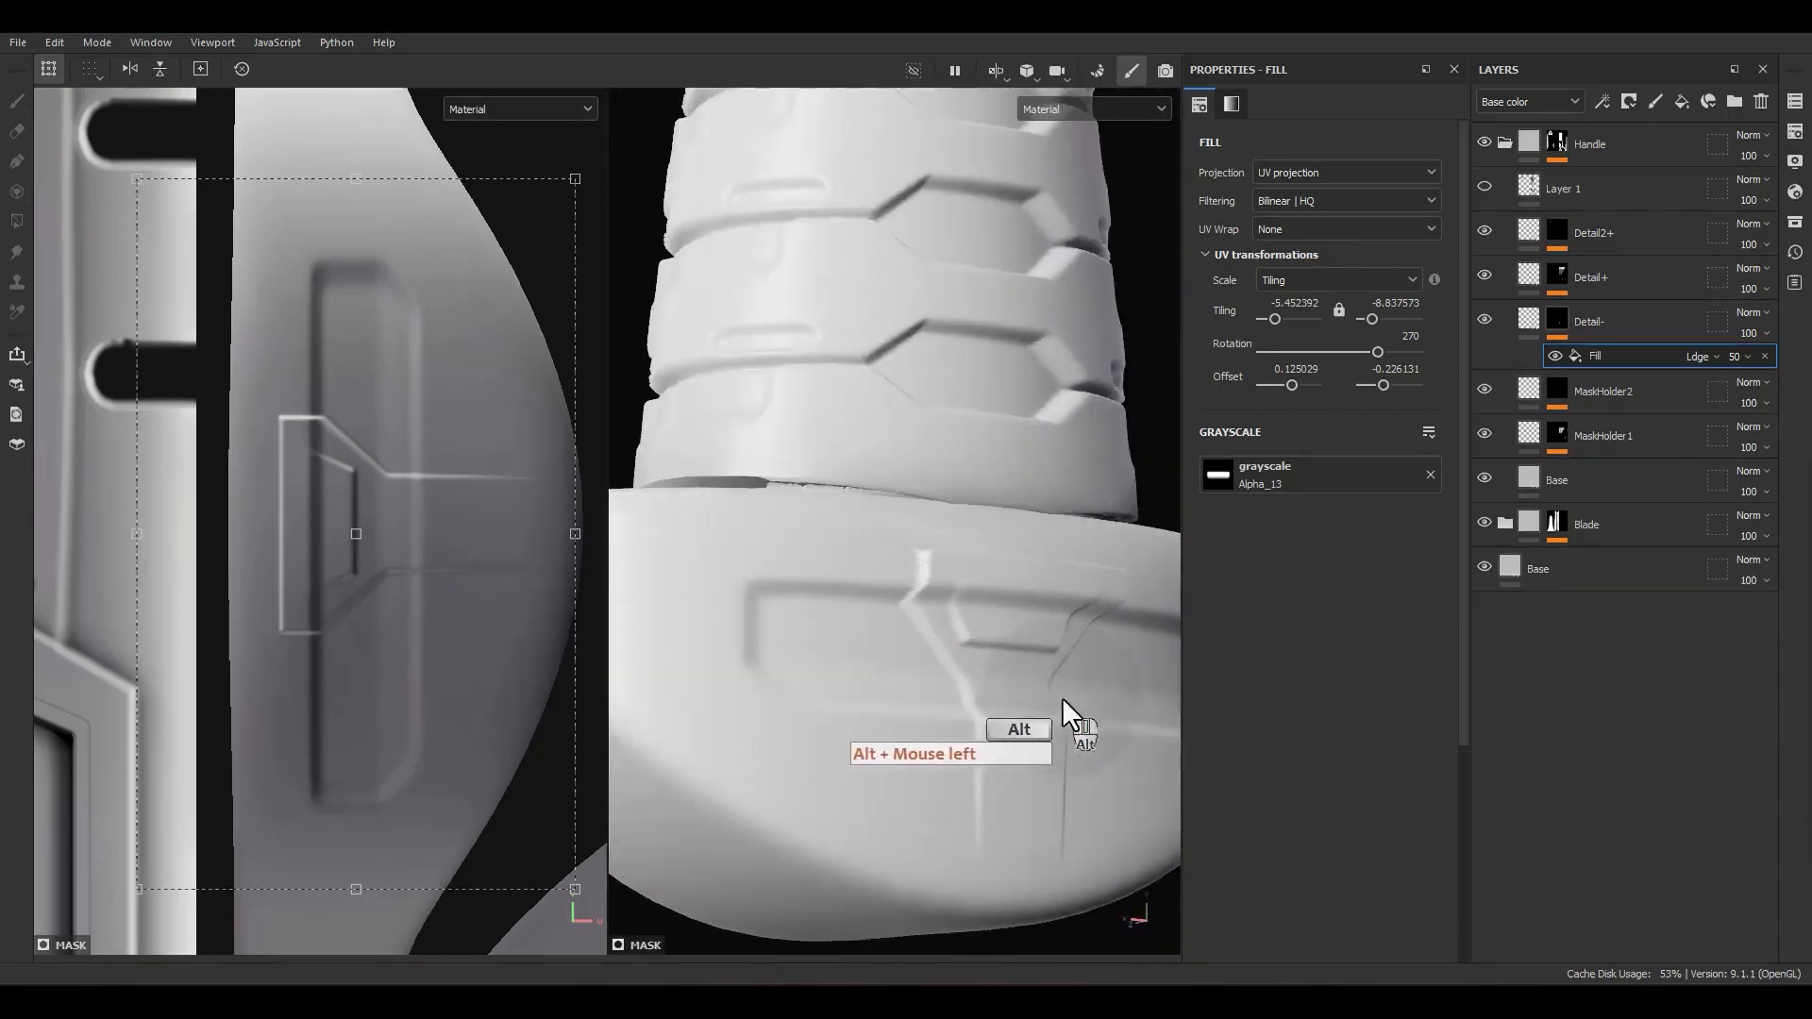
pyautogui.keyDown('alt'); pyautogui.moveTo(1062, 699); pyautogui.dragTo(871, 447, button='middle'); pyautogui.keyUp('alt')
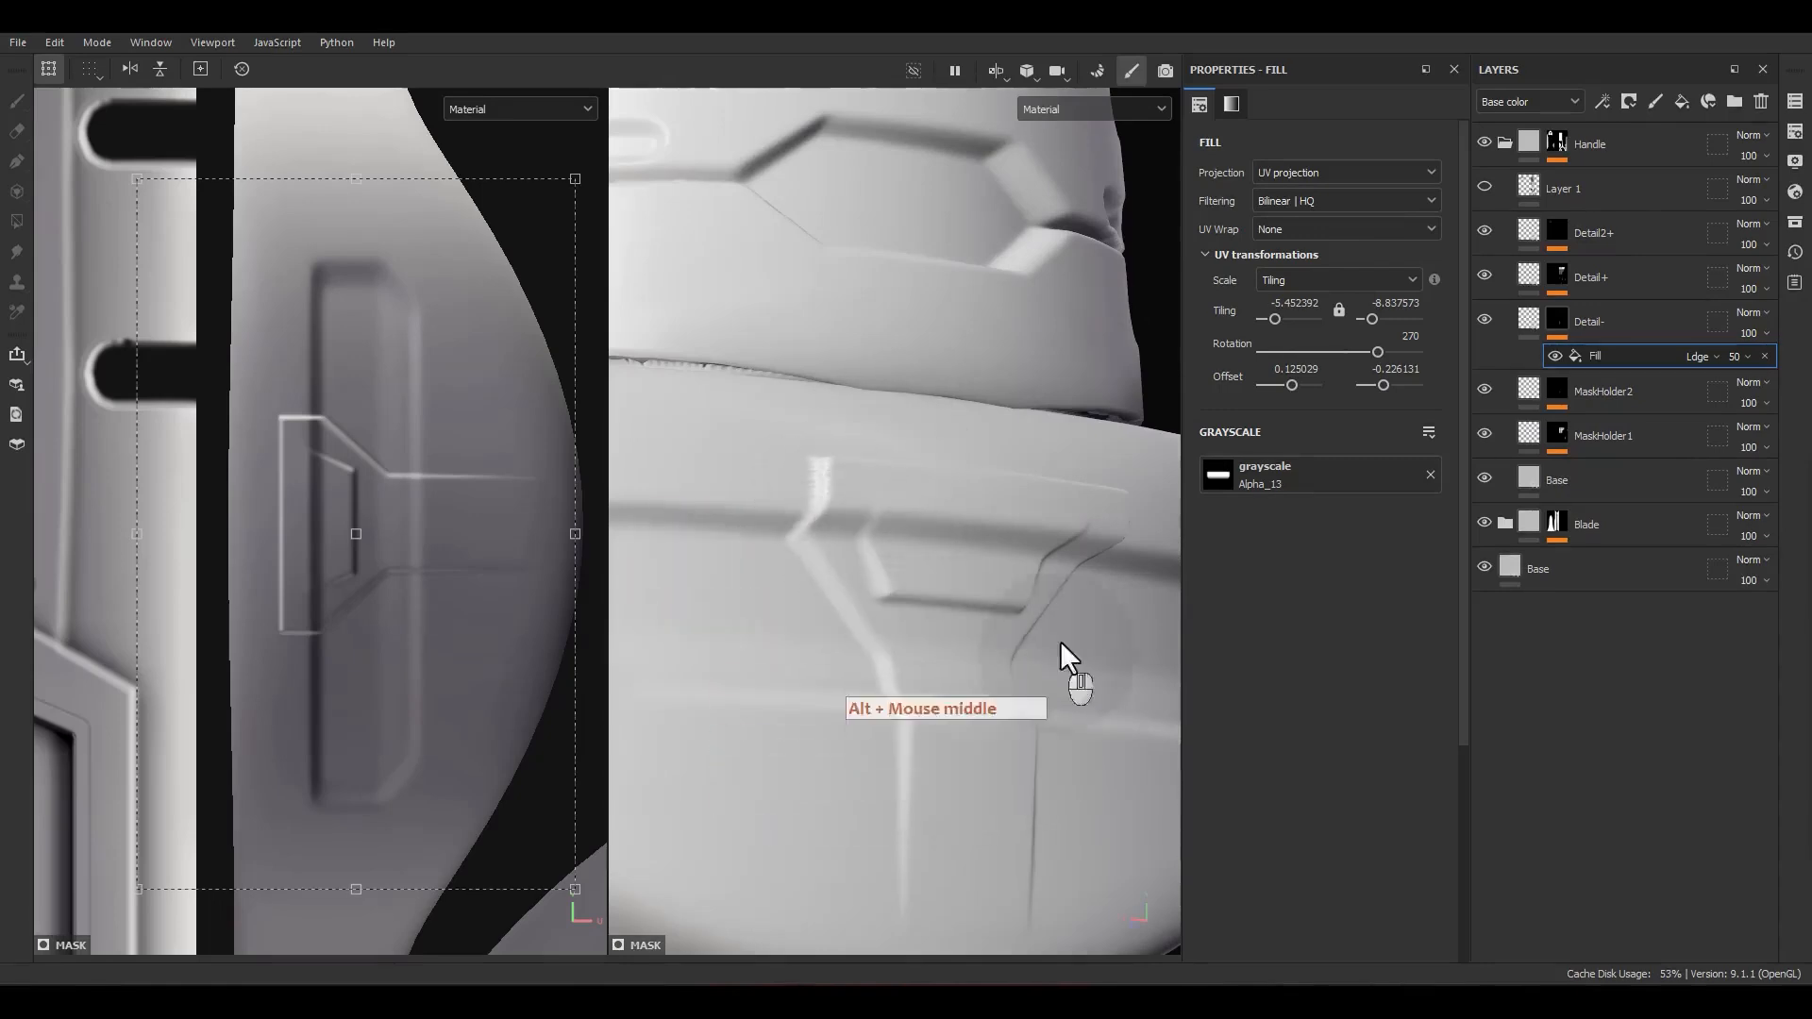
pyautogui.keyDown('alt'); pyautogui.moveTo(1060, 642); pyautogui.dragTo(934, 587, button='middle'); pyautogui.keyUp('alt')
pyautogui.keyDown('alt'); pyautogui.moveTo(914, 689); pyautogui.dragTo(1002, 696); pyautogui.keyUp('alt')
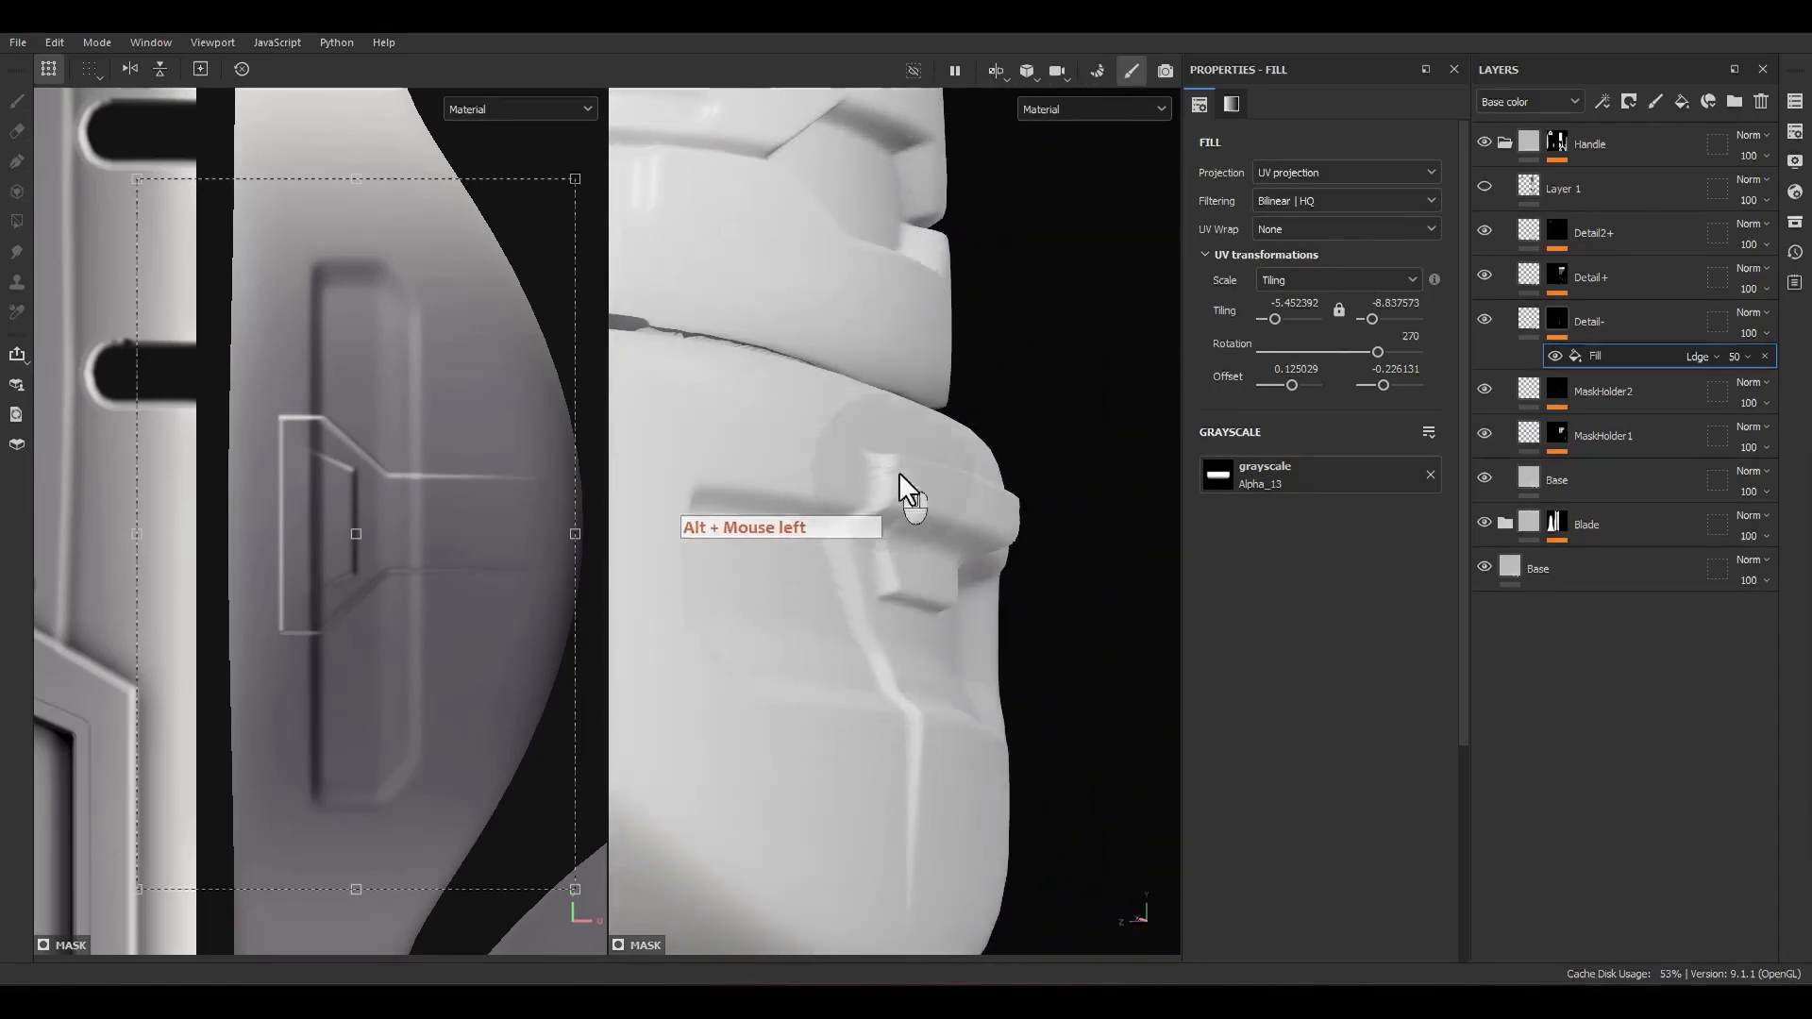
pyautogui.keyDown('alt'); pyautogui.moveTo(899, 472); pyautogui.dragTo(948, 579); pyautogui.keyUp('alt')
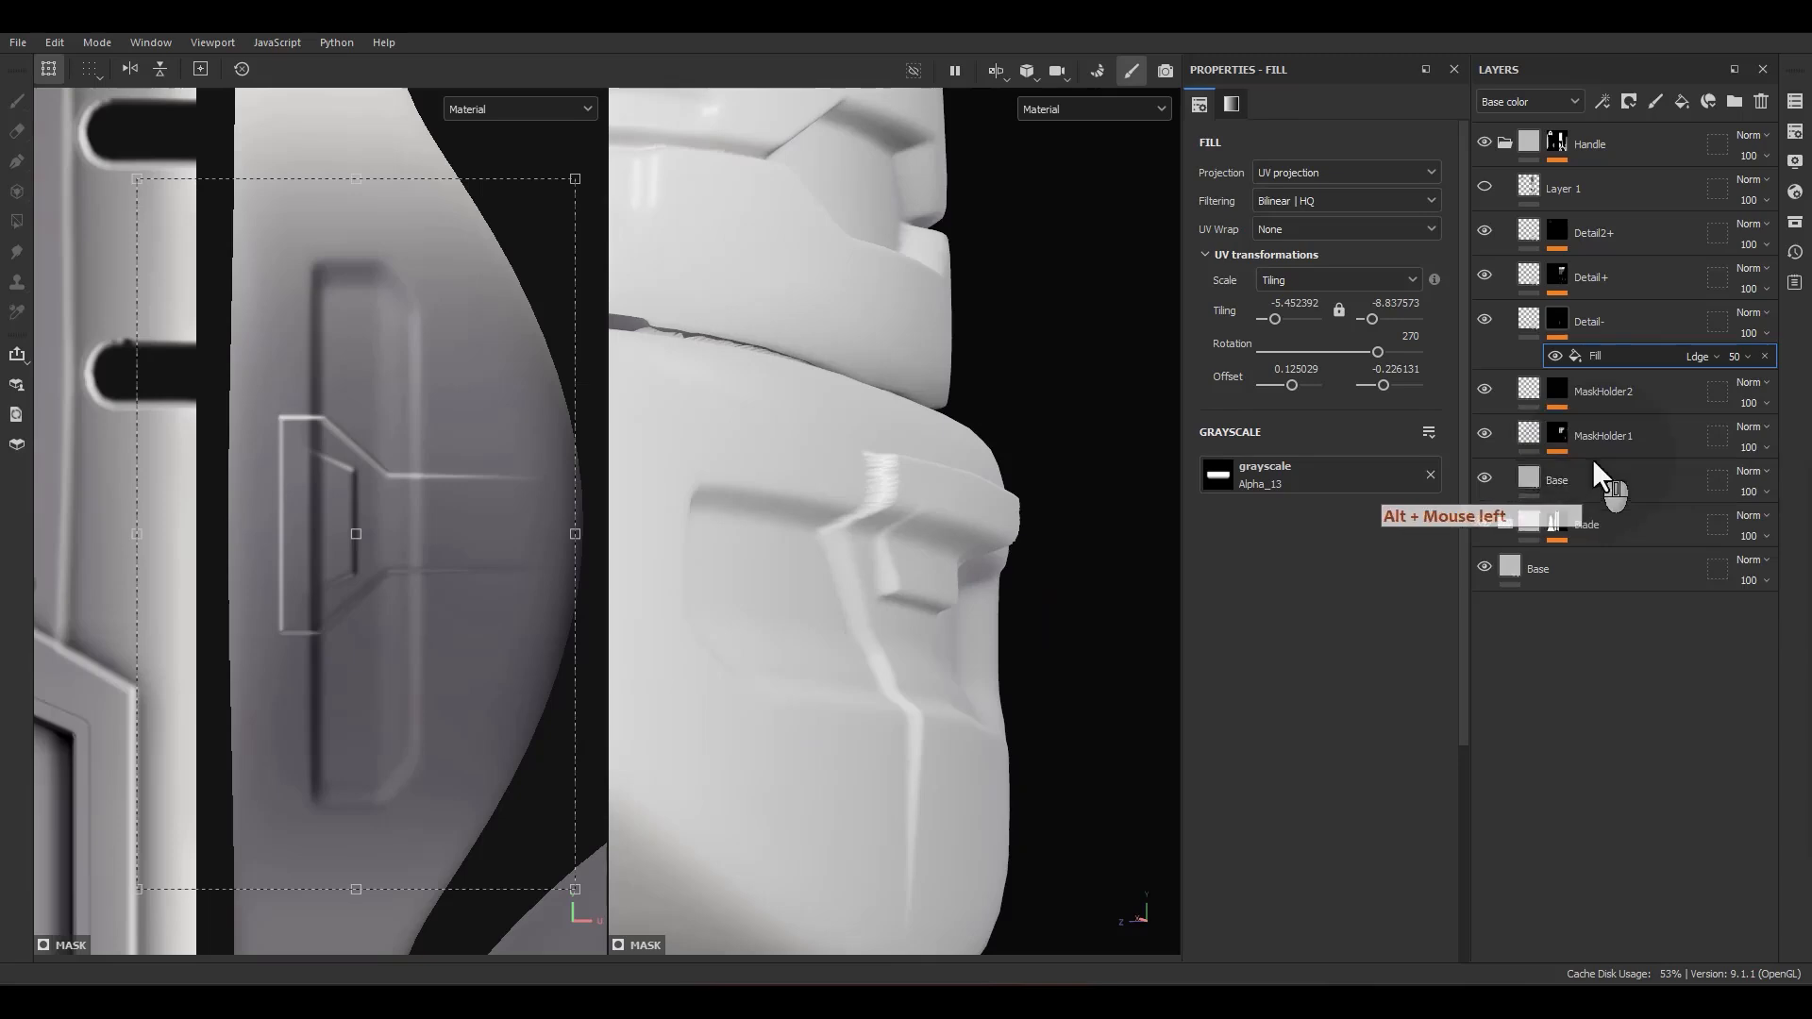
# Step: Add a second fill to the Detail- mask and use the MaskHolder2 mask anchor point as its grayscale source
pyautogui.keyDown('alt'); pyautogui.click(1552, 395); pyautogui.keyUp('alt')
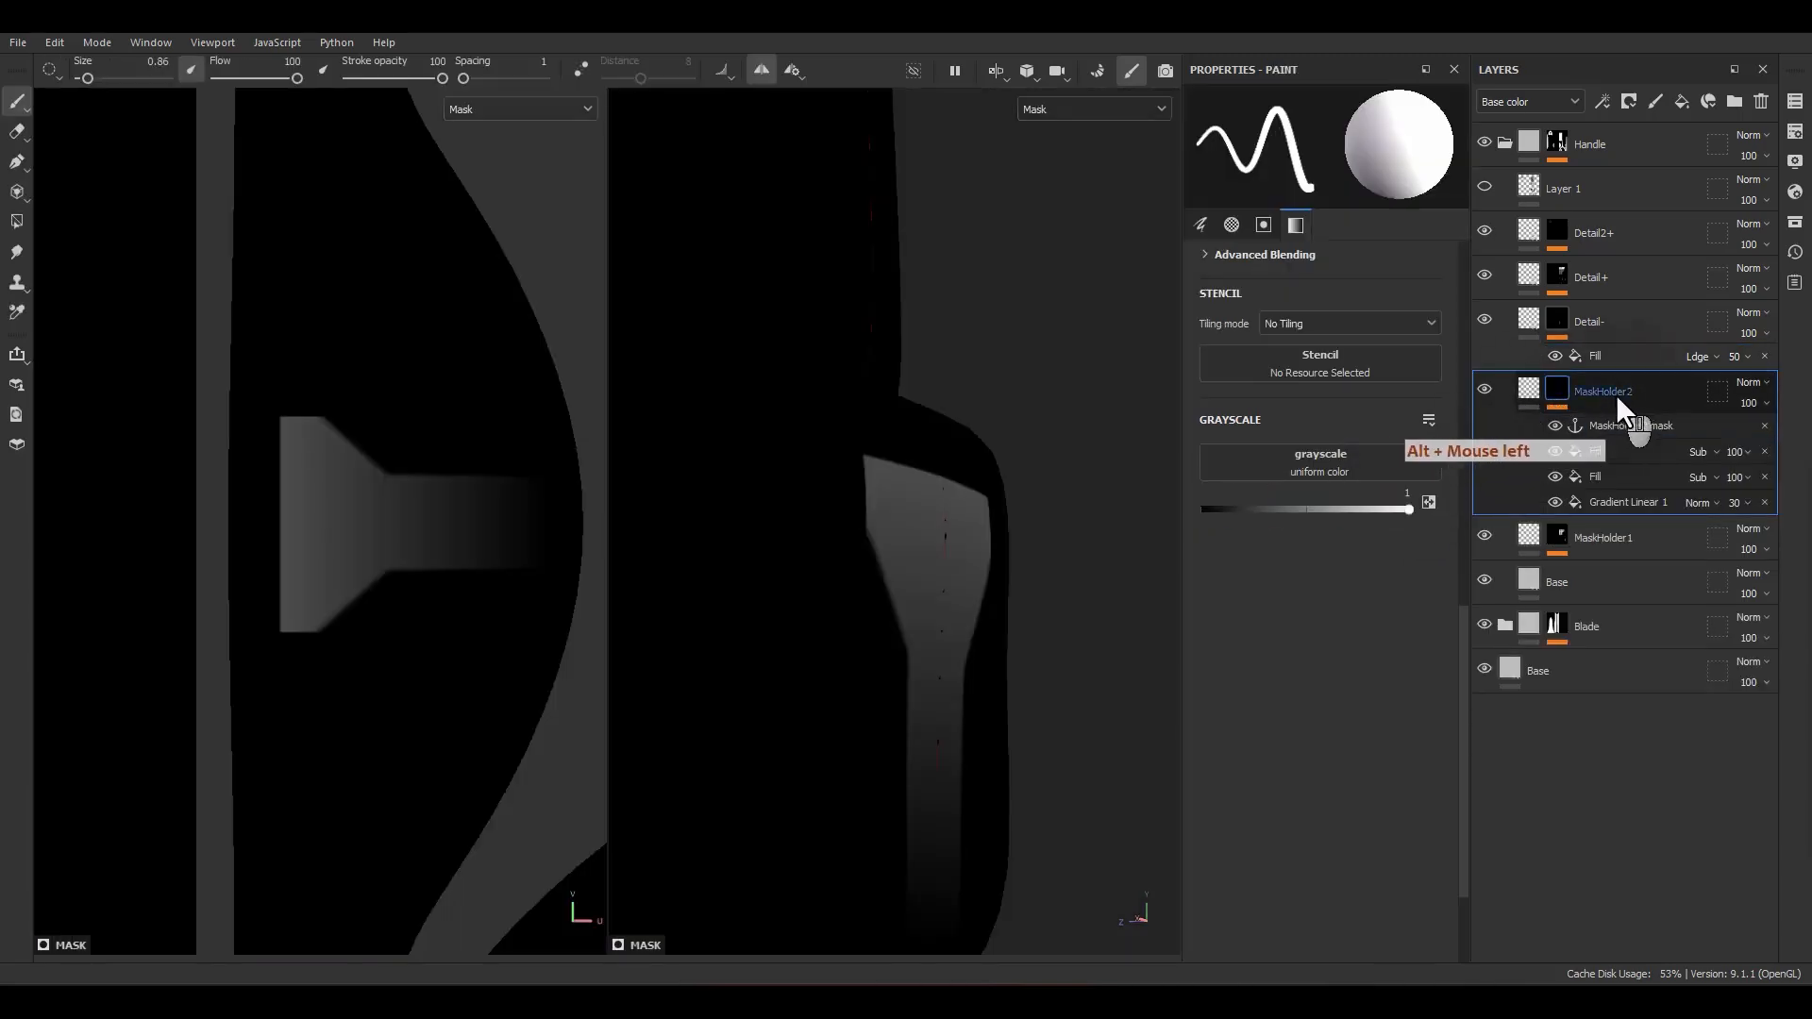
pyautogui.click(1596, 355)
pyautogui.rightClick(1603, 355)
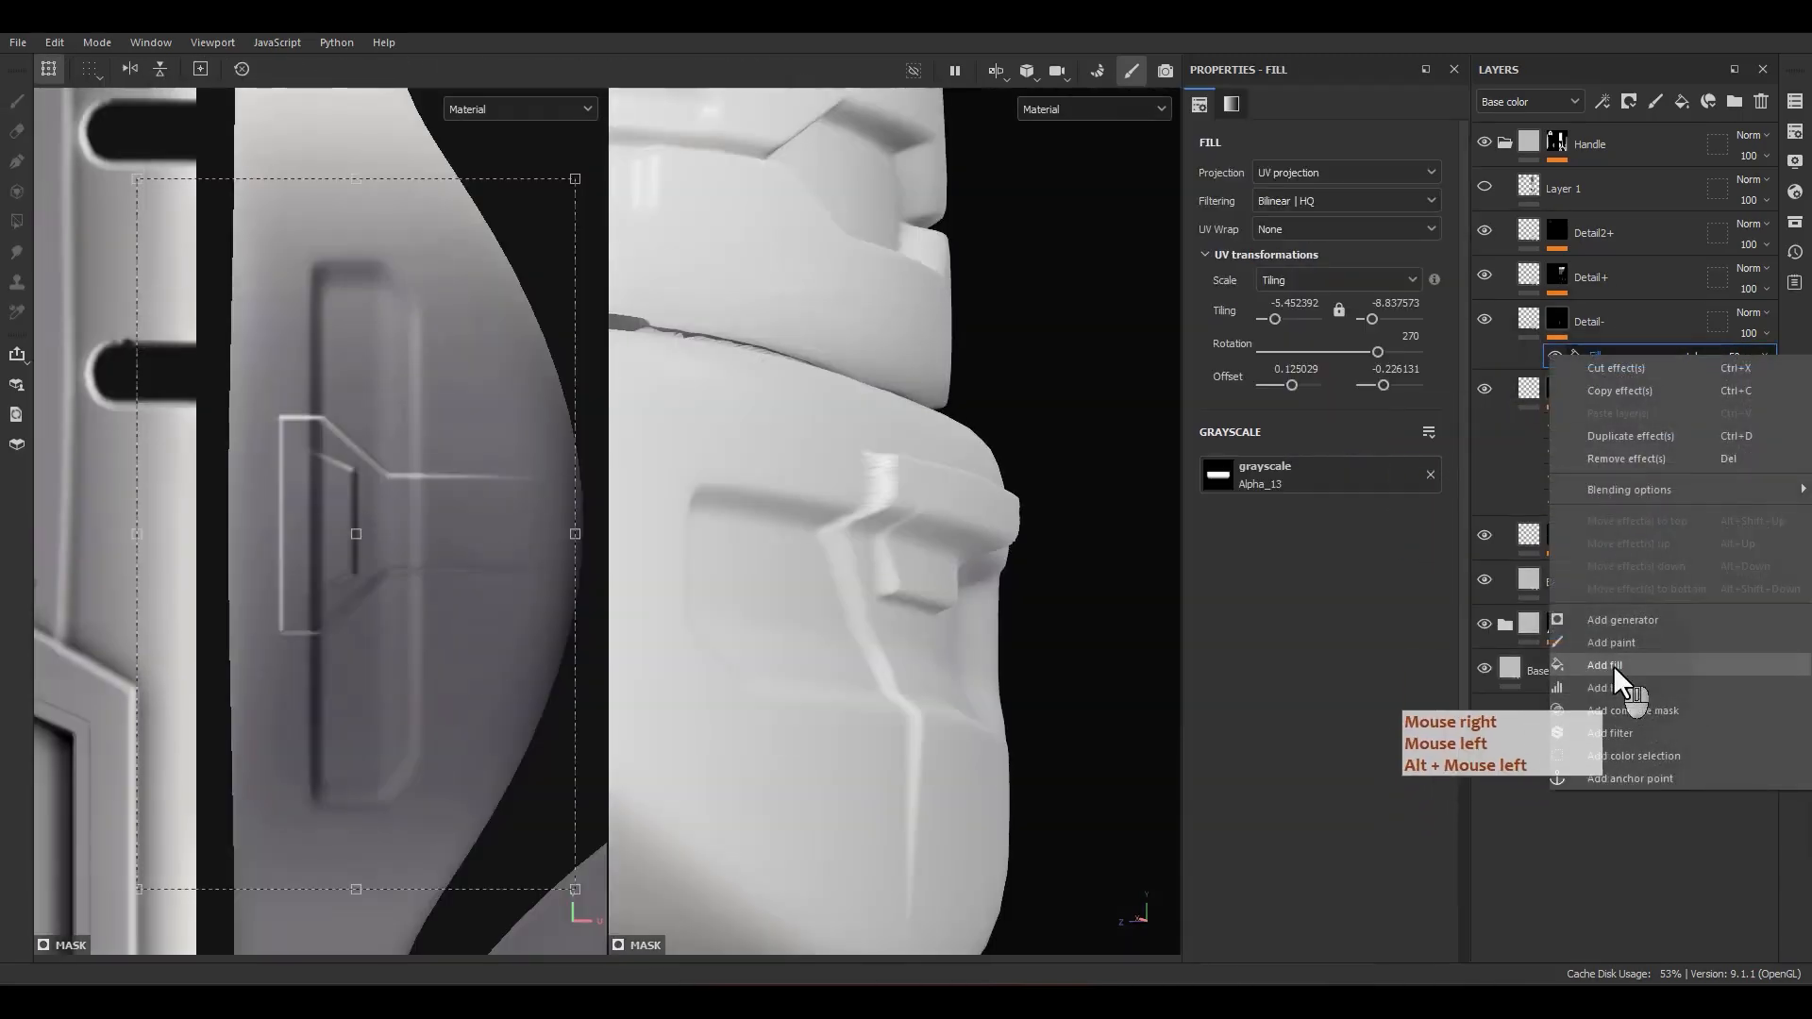
pyautogui.click(1613, 665)
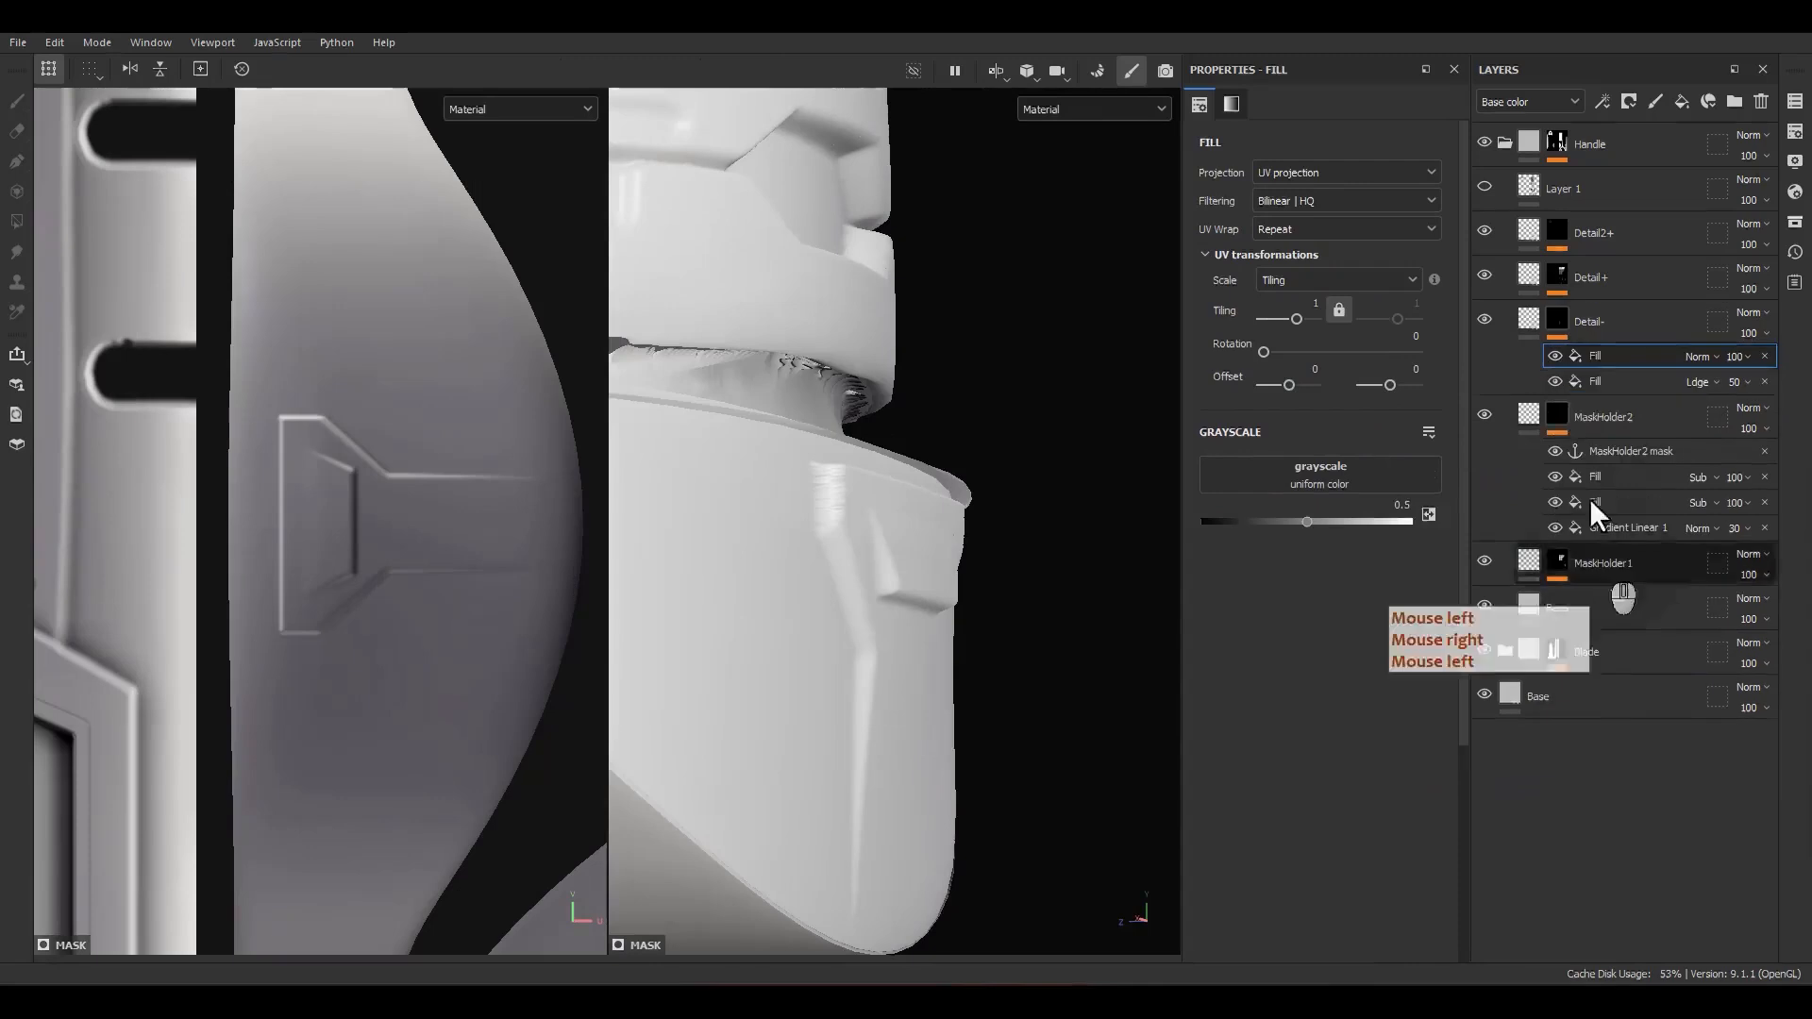
pyautogui.click(1324, 479)
pyautogui.click(1473, 493)
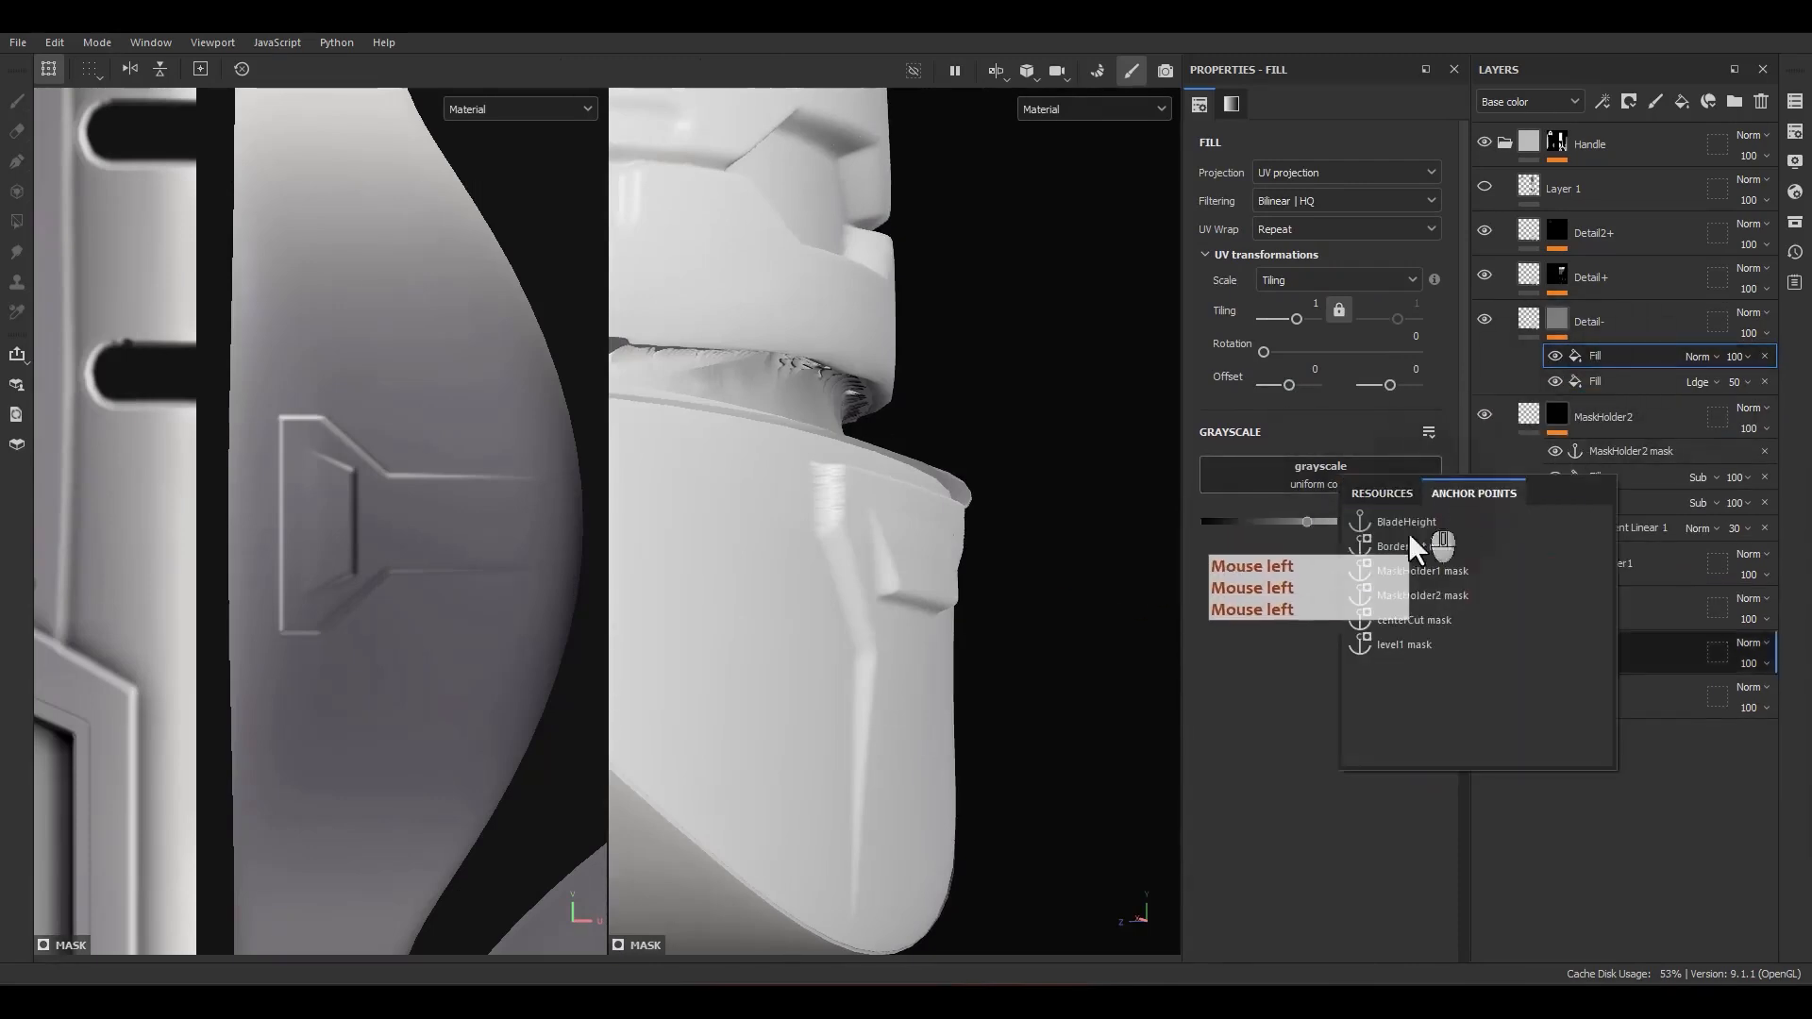
pyautogui.click(1414, 595)
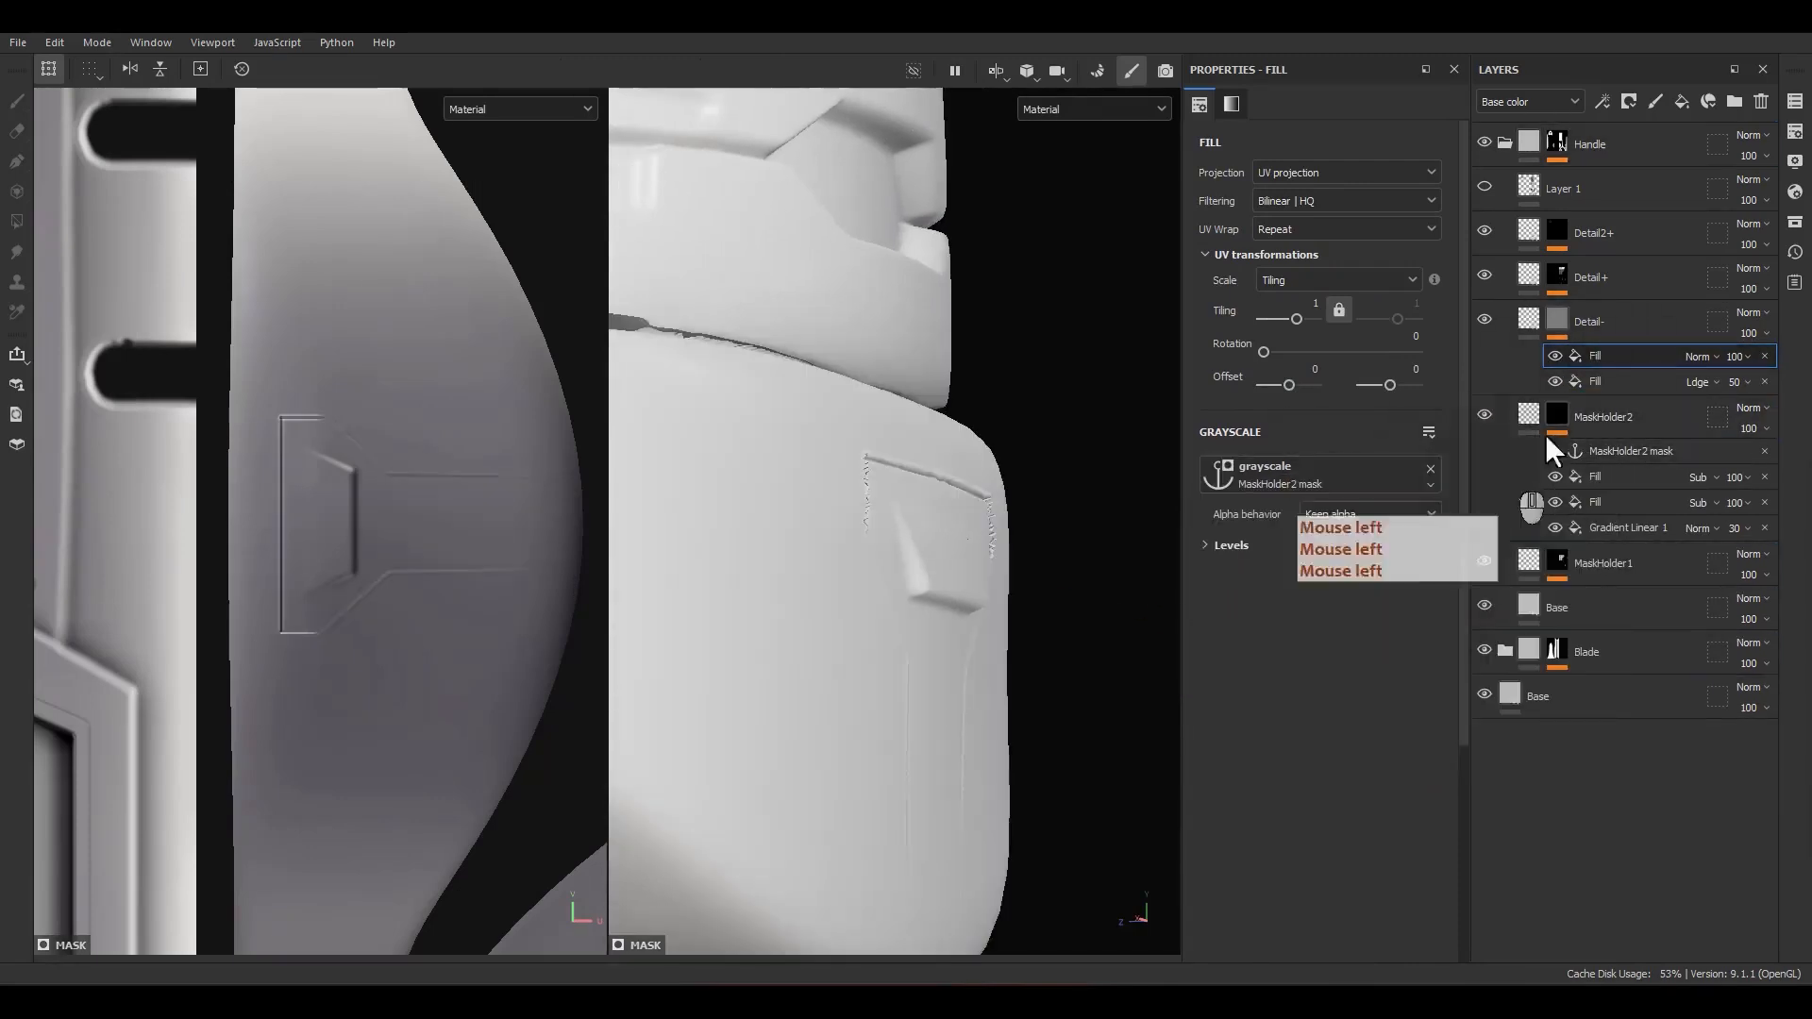
# Step: Set the MaskHolder2 anchor fill's blending to Subtract so the bracket shape is cut out of the recess
pyautogui.click(1699, 357)
pyautogui.click(1695, 553)
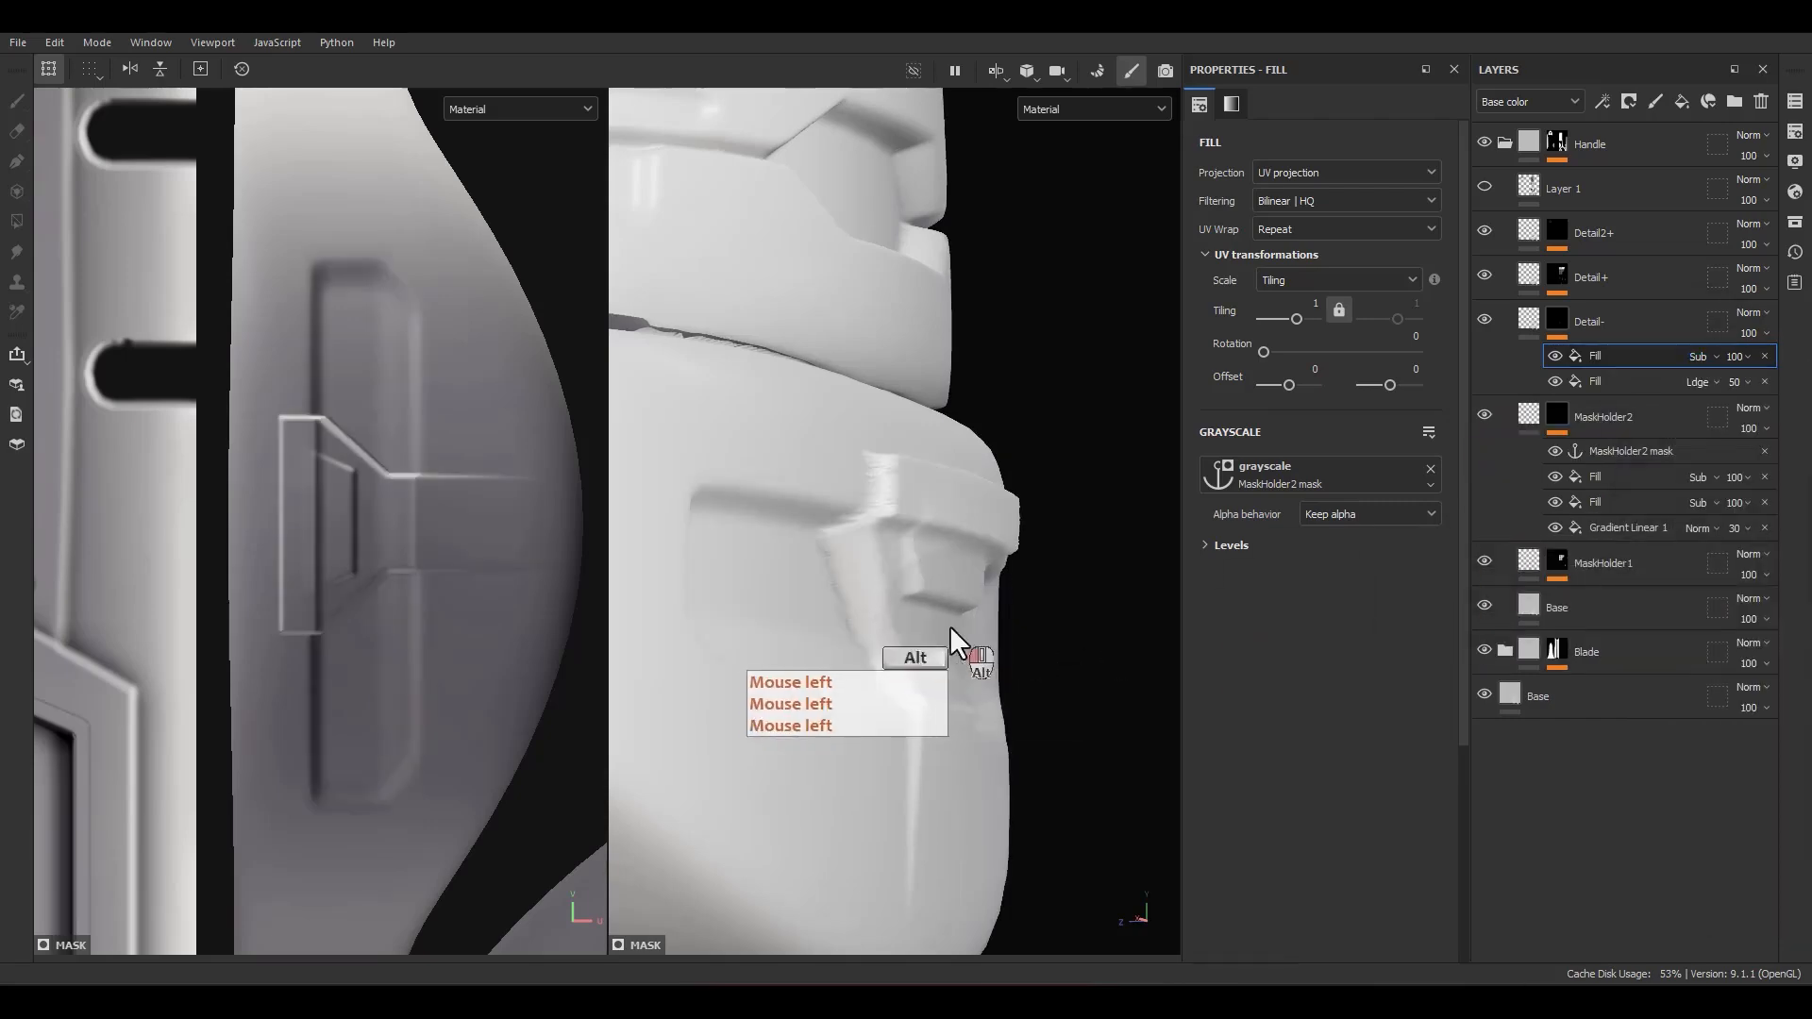
pyautogui.keyDown('alt'); pyautogui.moveTo(950, 630); pyautogui.dragTo(1165, 559); pyautogui.keyUp('alt')
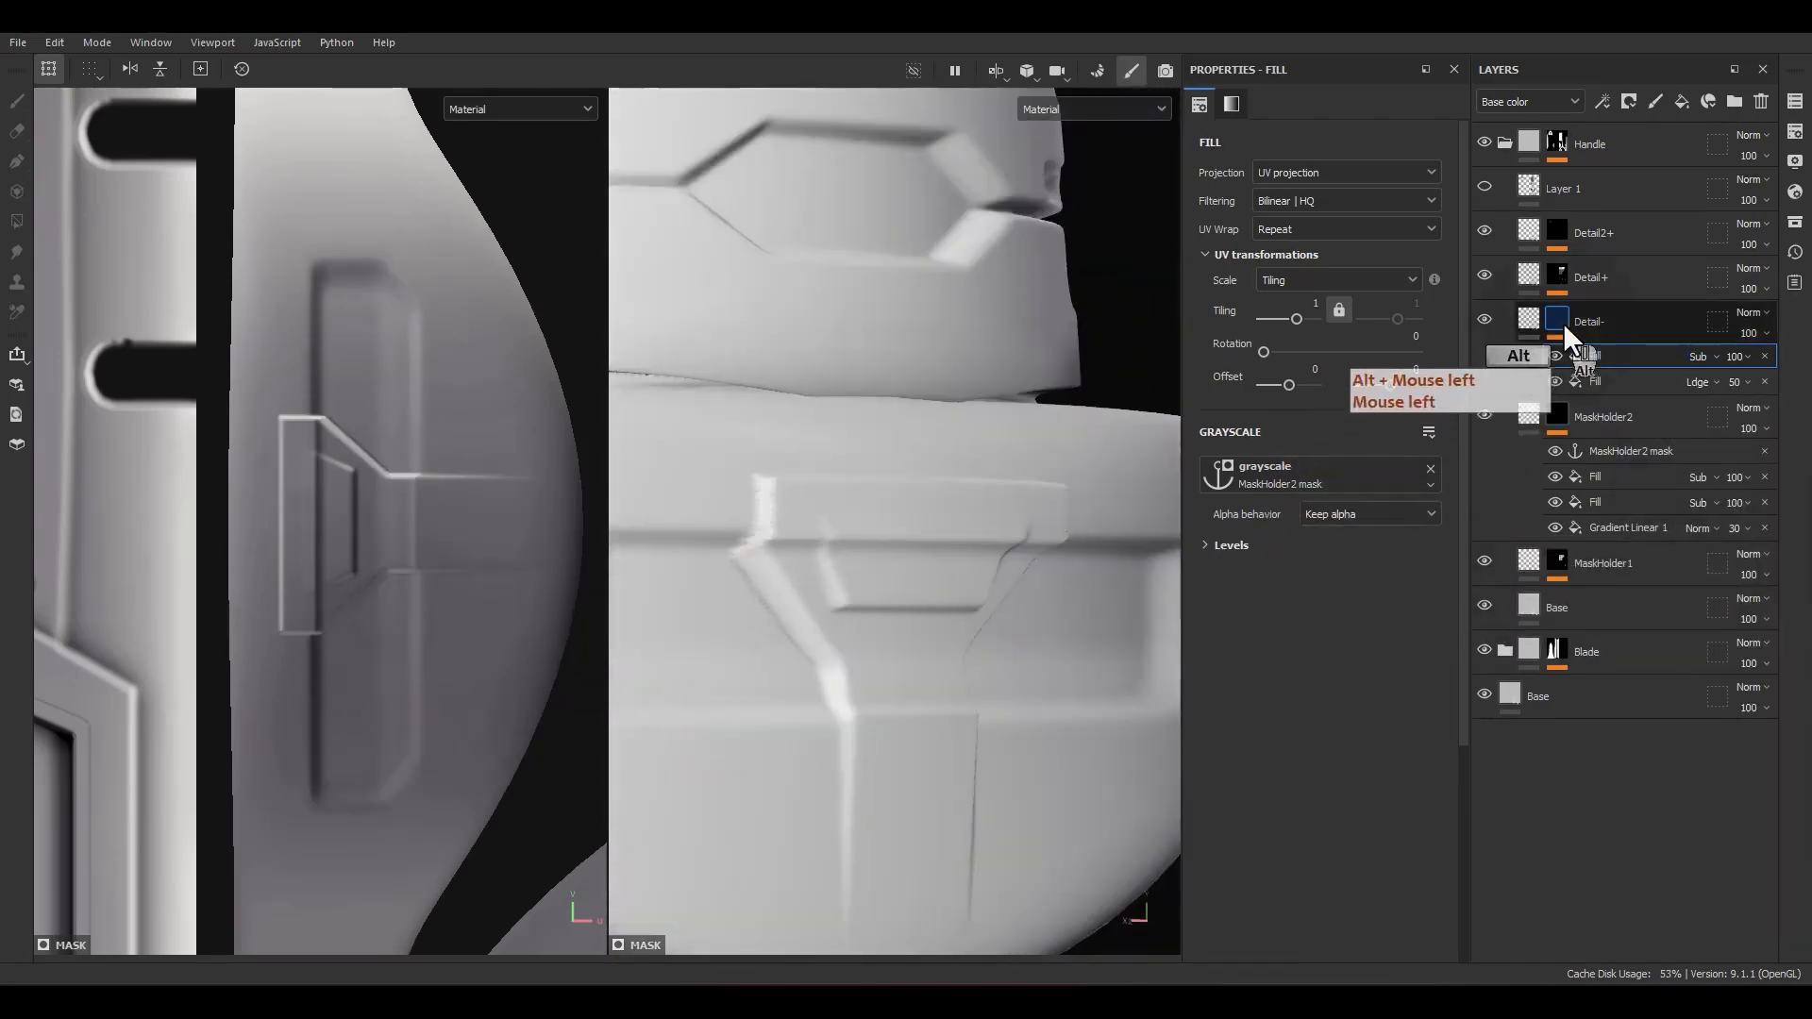
# Step: Preview the Detail- mask and lower the anchor fill's levels midtone to 0.197 to cut the bracket shape out fully
pyautogui.keyDown('alt'); pyautogui.click(1561, 320); pyautogui.keyUp('alt')
pyautogui.click(1610, 358)
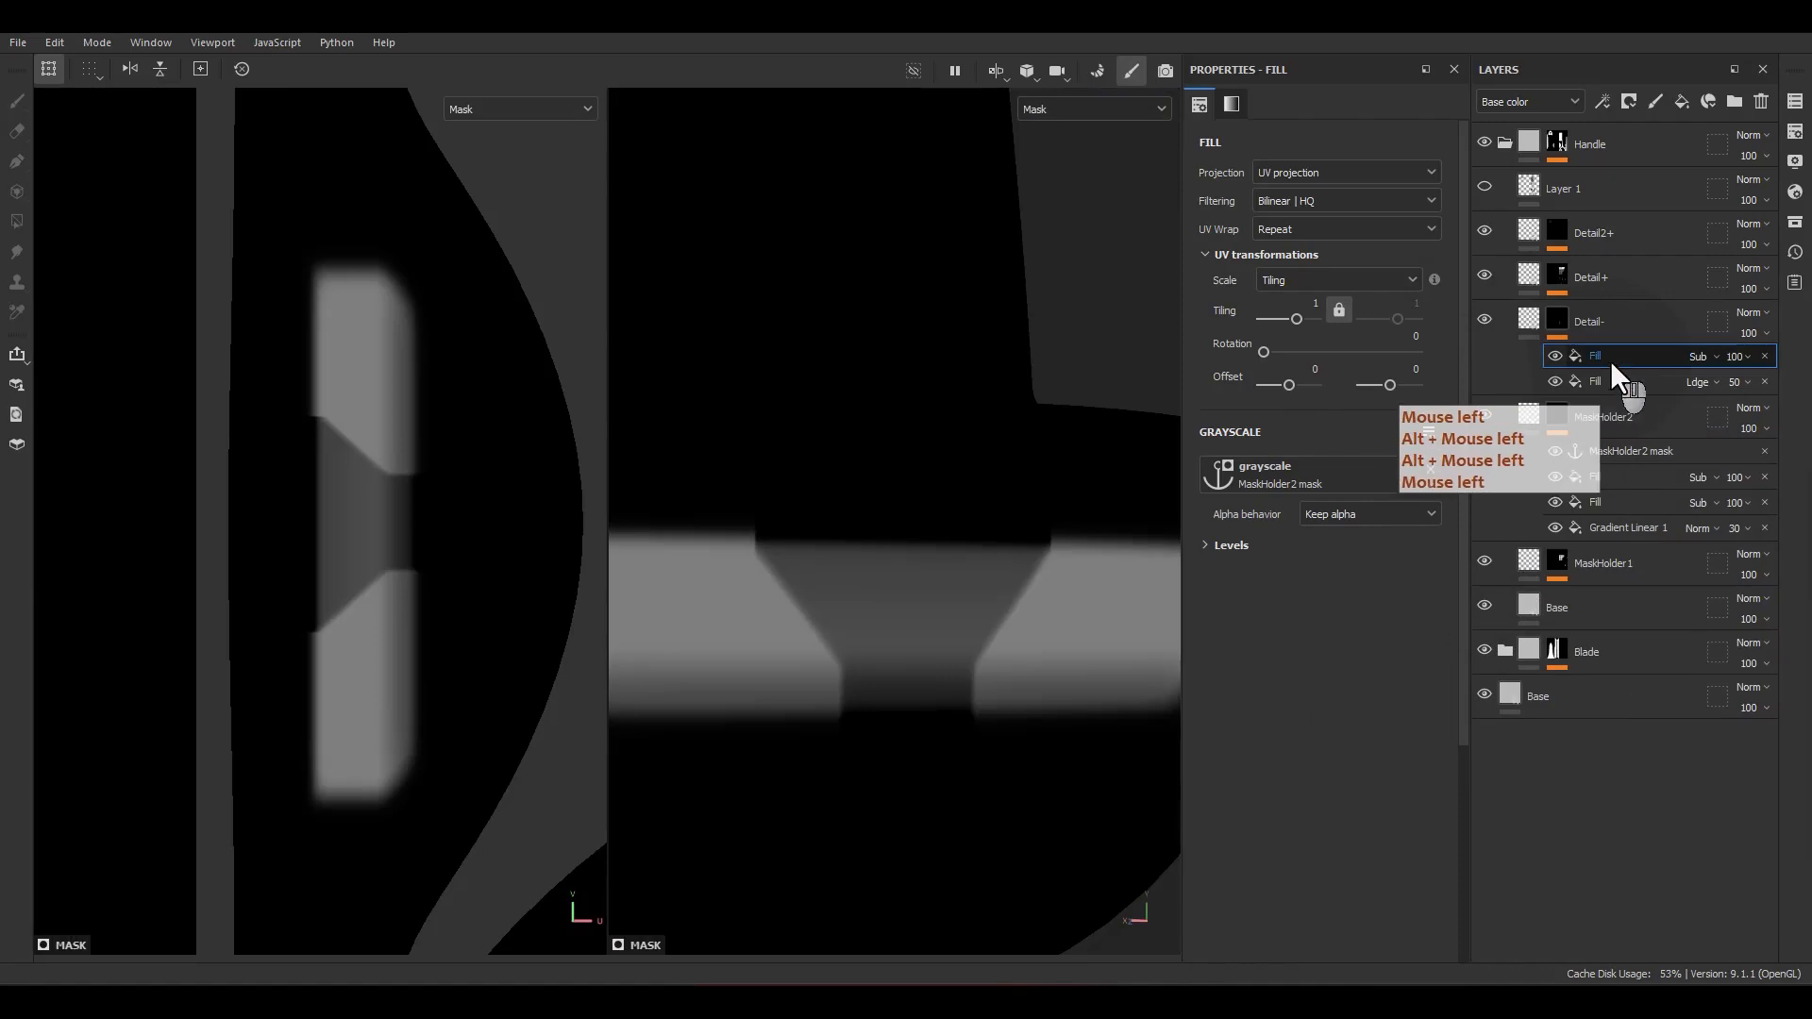
pyautogui.click(1219, 549)
pyautogui.moveTo(1341, 586); pyautogui.dragTo(1240, 584)
pyautogui.scroll(-2, 1321, 593)
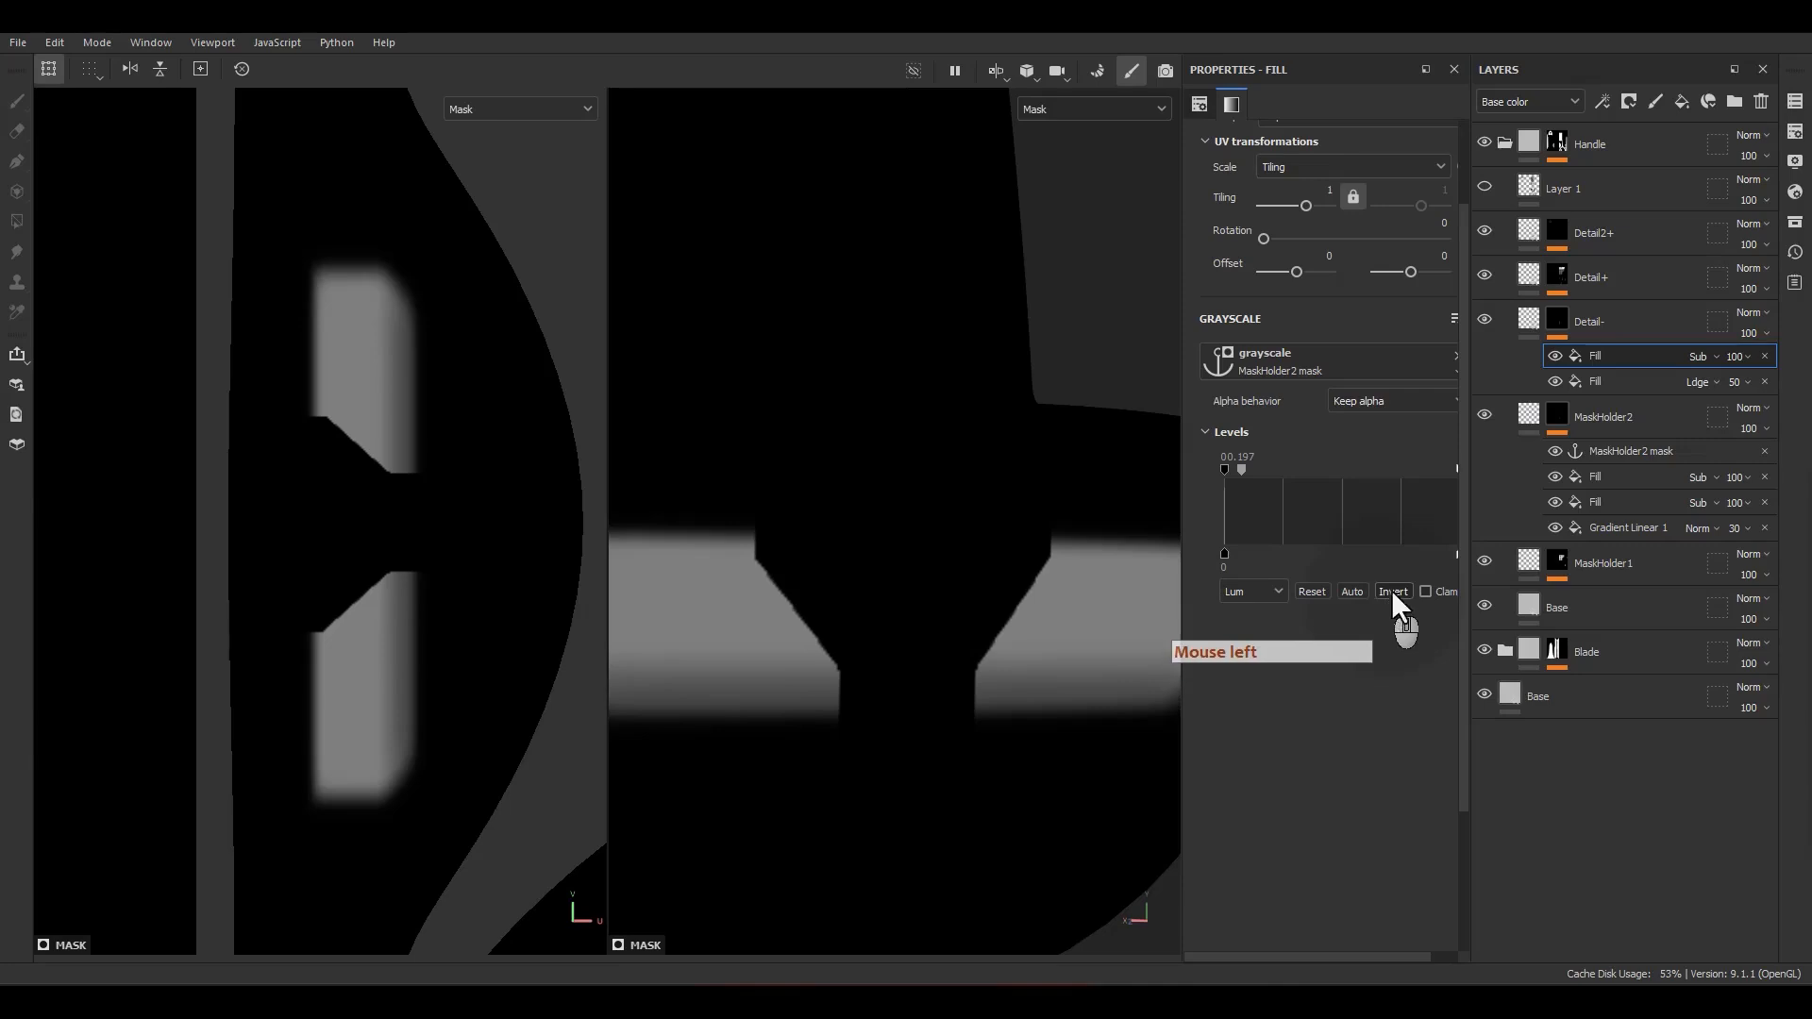
# Step: Return to the material view and set the subtracting fill's levels midtone to 0.4 to soften the jagged cut edge
pyautogui.click(1531, 315)
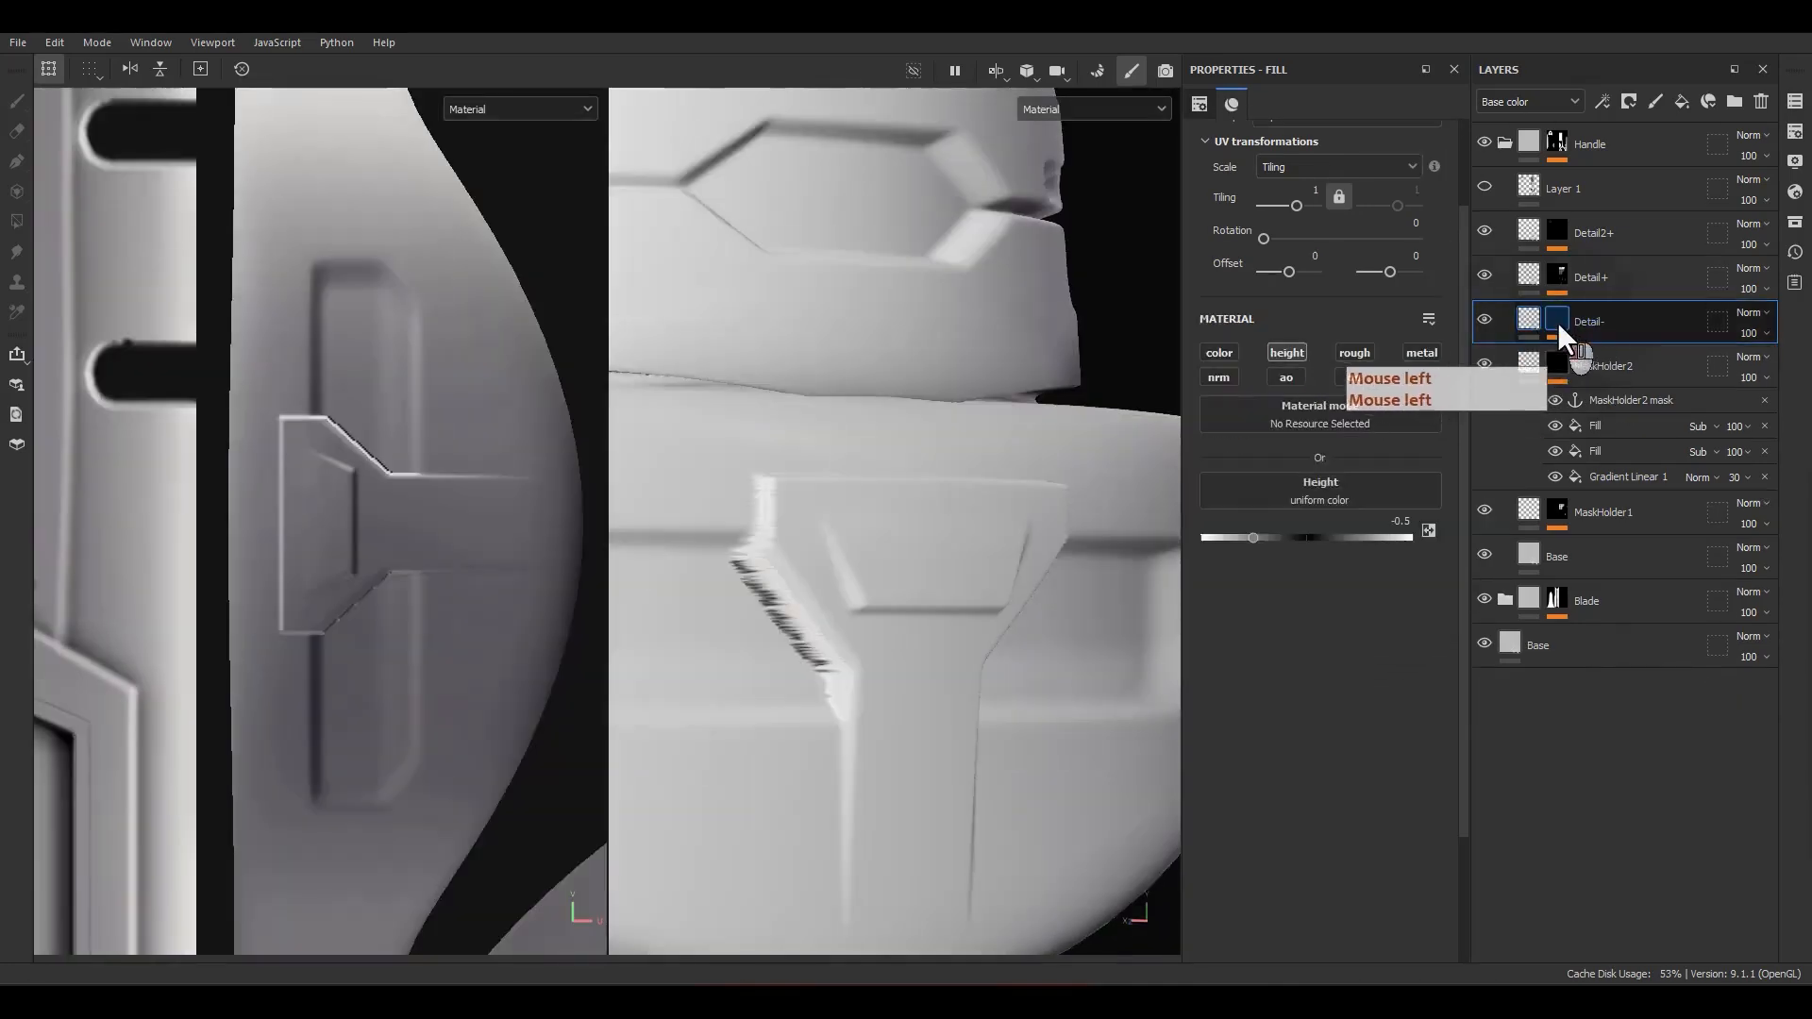
pyautogui.click(1557, 321)
pyautogui.click(1593, 355)
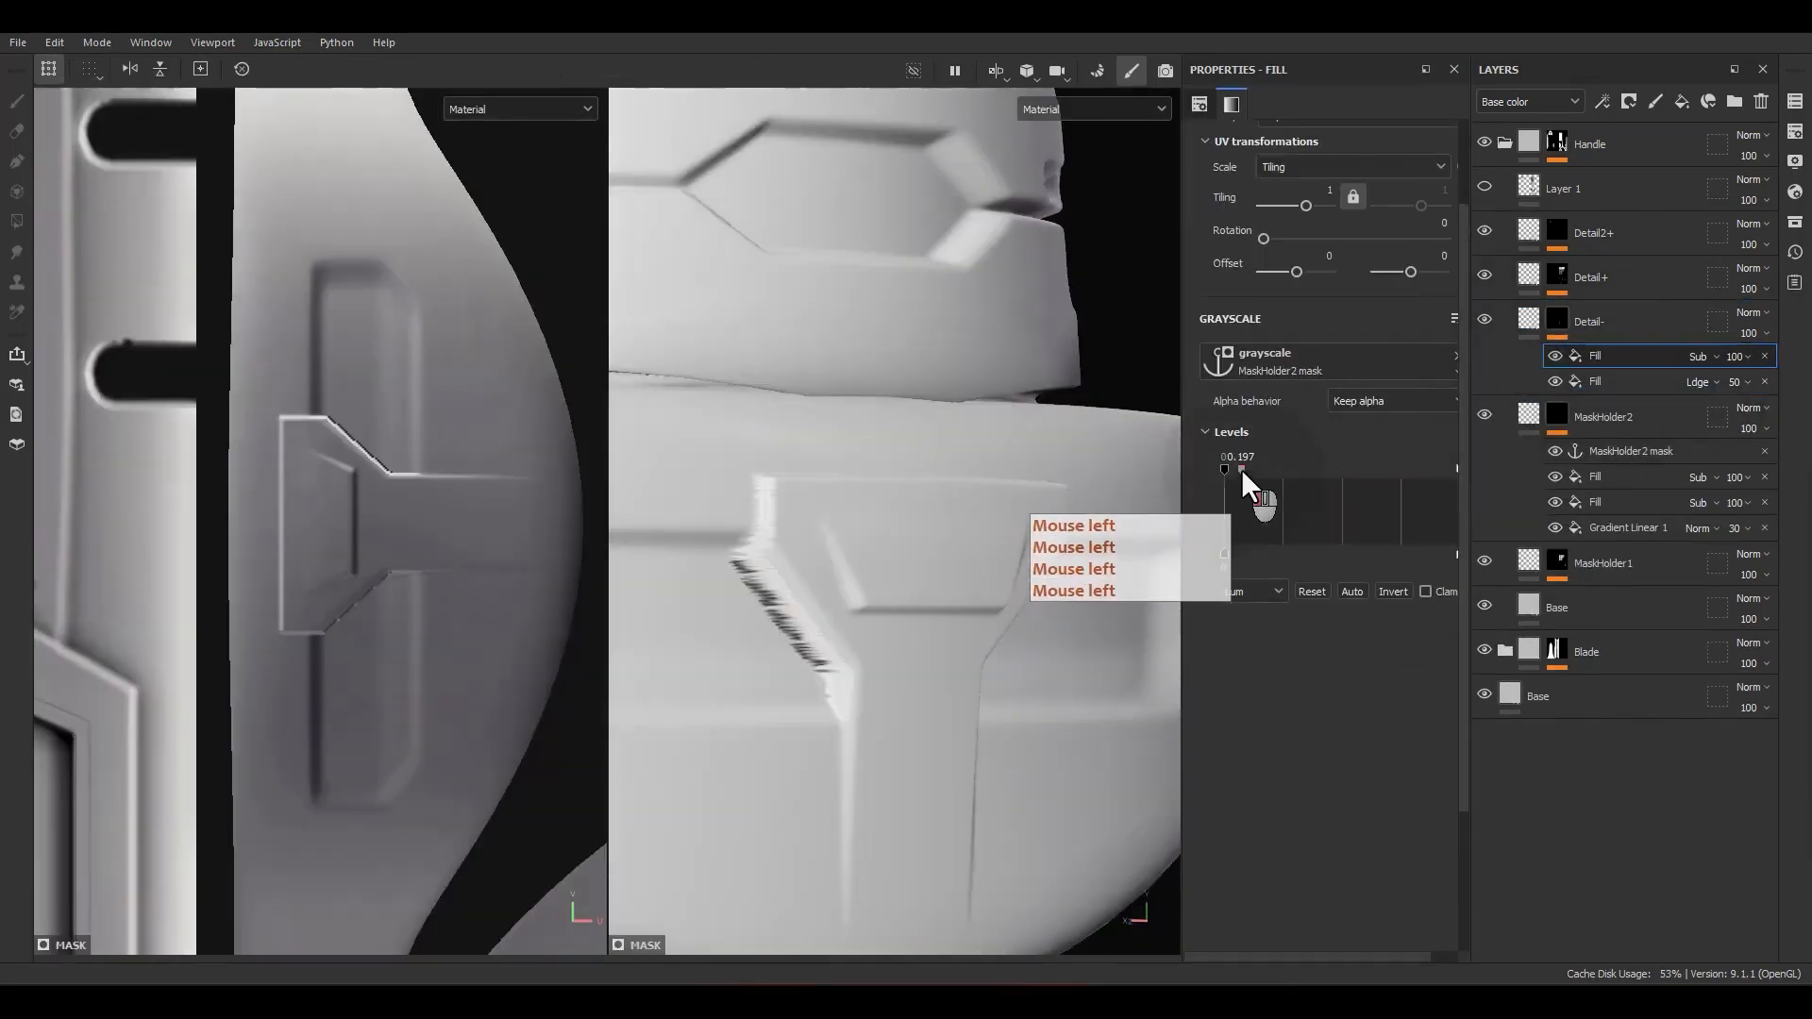
pyautogui.moveTo(1242, 468)
pyautogui.mouseDown()
pyautogui.moveTo(1288, 463)
pyautogui.moveTo(1267, 467)
pyautogui.mouseUp()
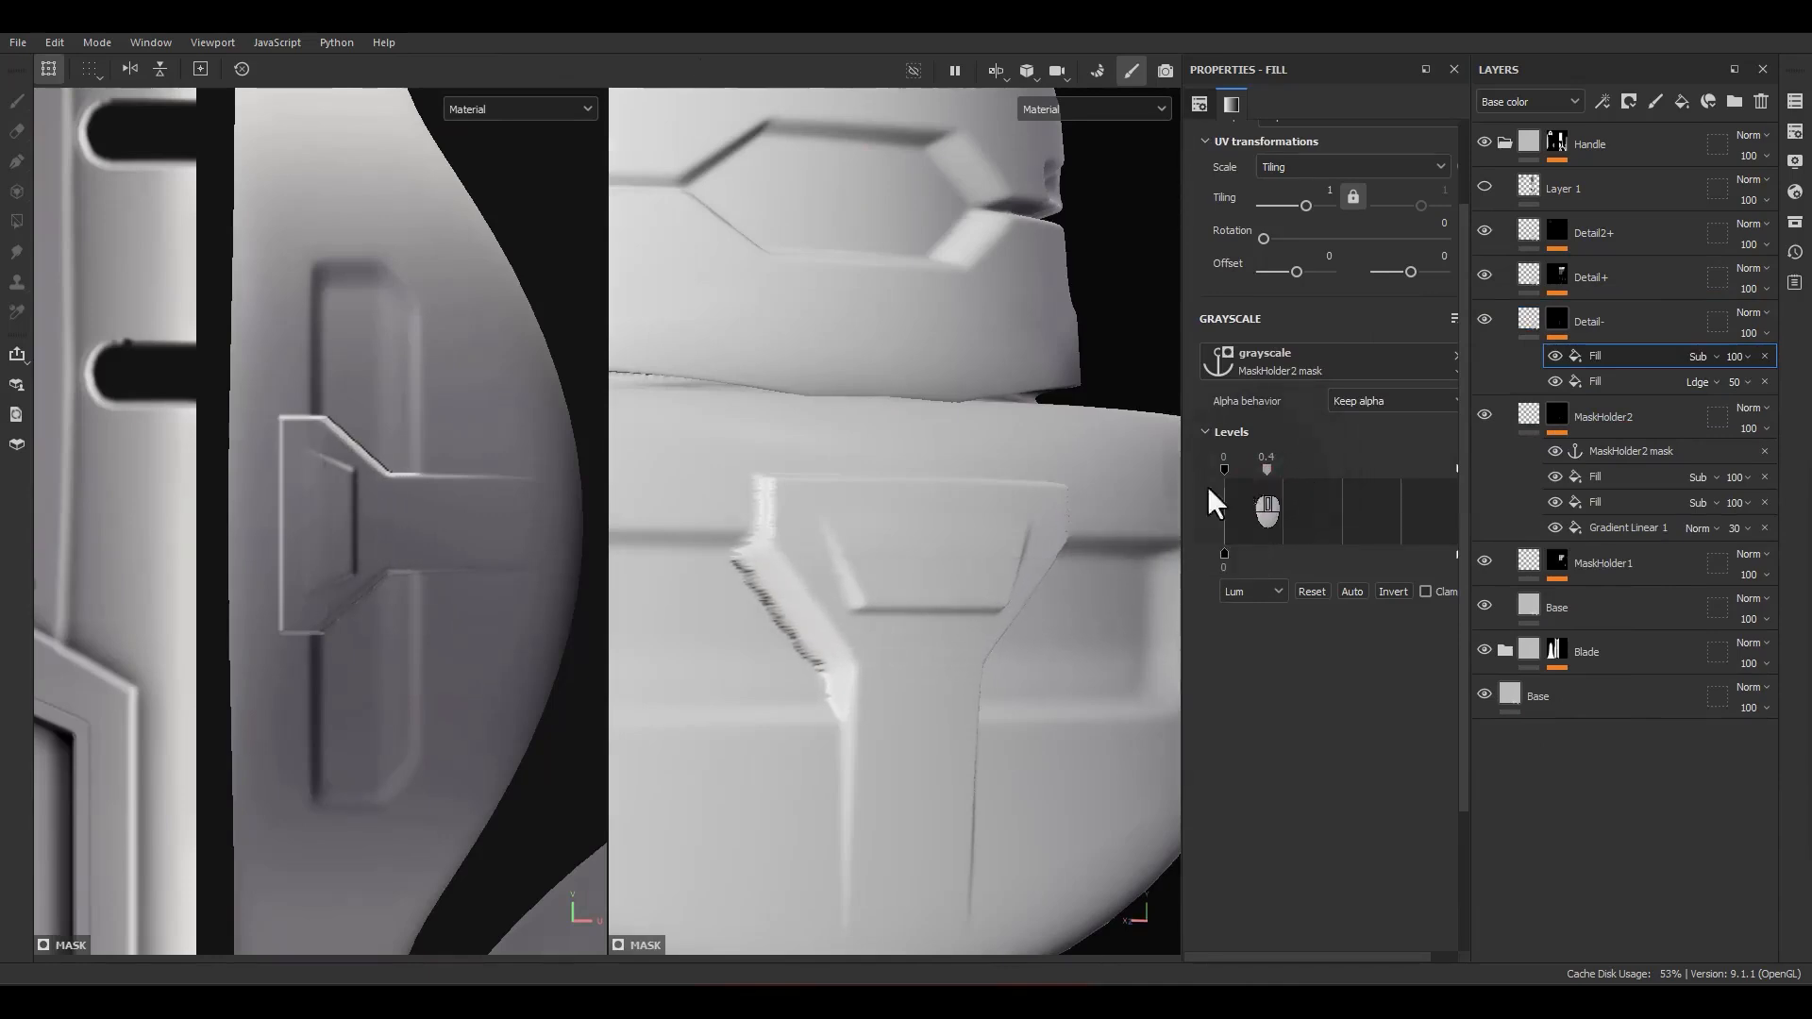
# Step: Examine the pommel recess, the grip and the guard of the sword from several angles and distances
pyautogui.keyDown('alt'); pyautogui.moveTo(1067, 543); pyautogui.dragTo(984, 608); pyautogui.keyUp('alt')
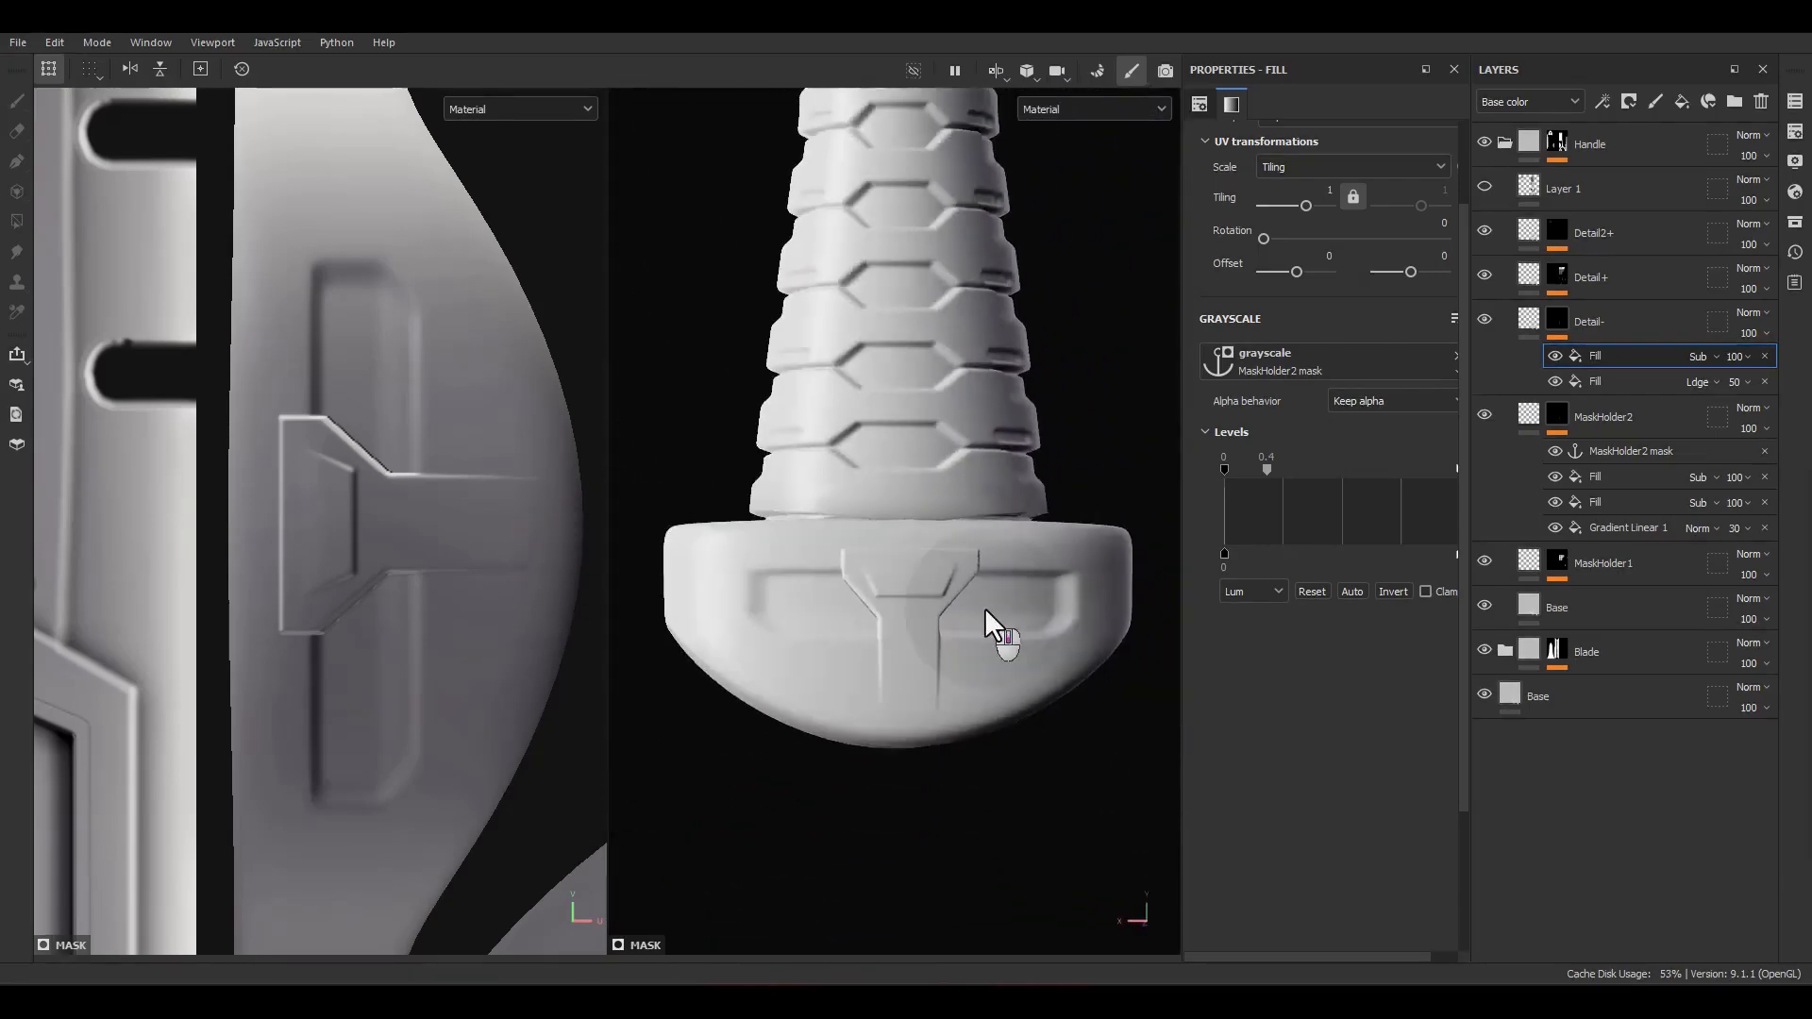
pyautogui.scroll(-3, 983, 608)
pyautogui.keyDown('alt'); pyautogui.moveTo(955, 519); pyautogui.dragTo(991, 553, button='middle'); pyautogui.keyUp('alt')
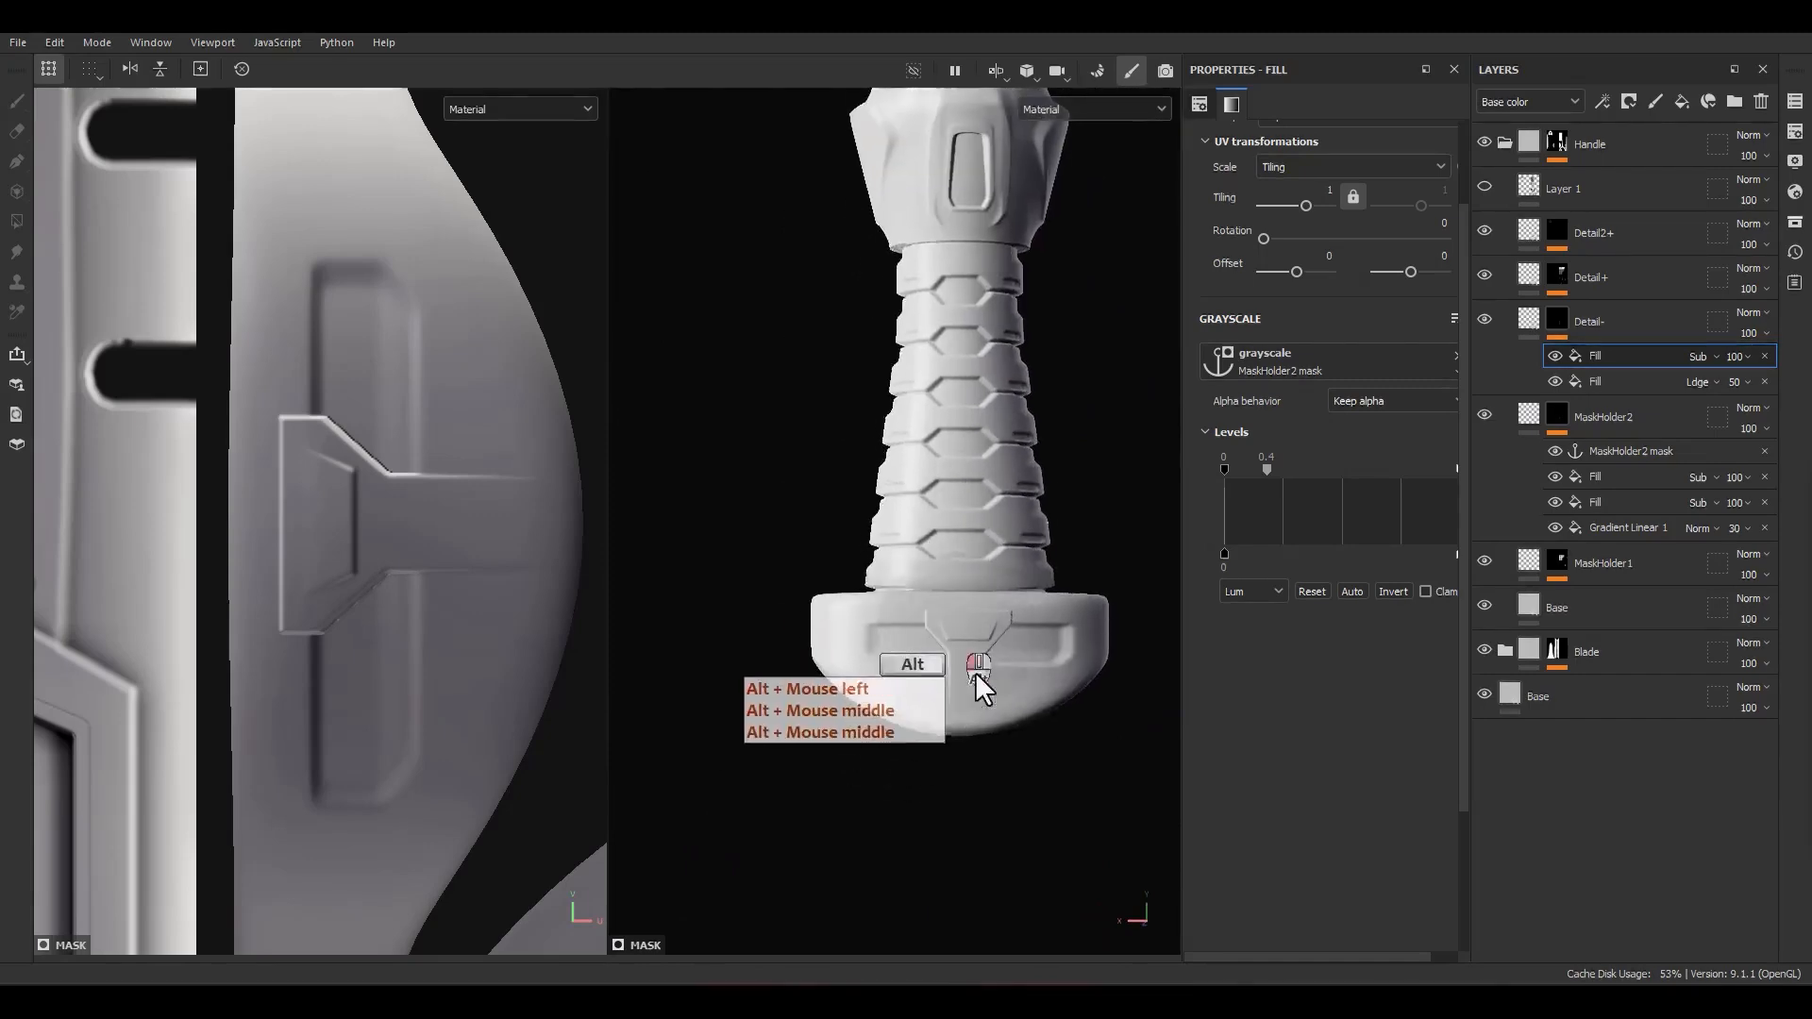
pyautogui.keyDown('alt'); pyautogui.moveTo(976, 672); pyautogui.dragTo(1019, 659); pyautogui.keyUp('alt')
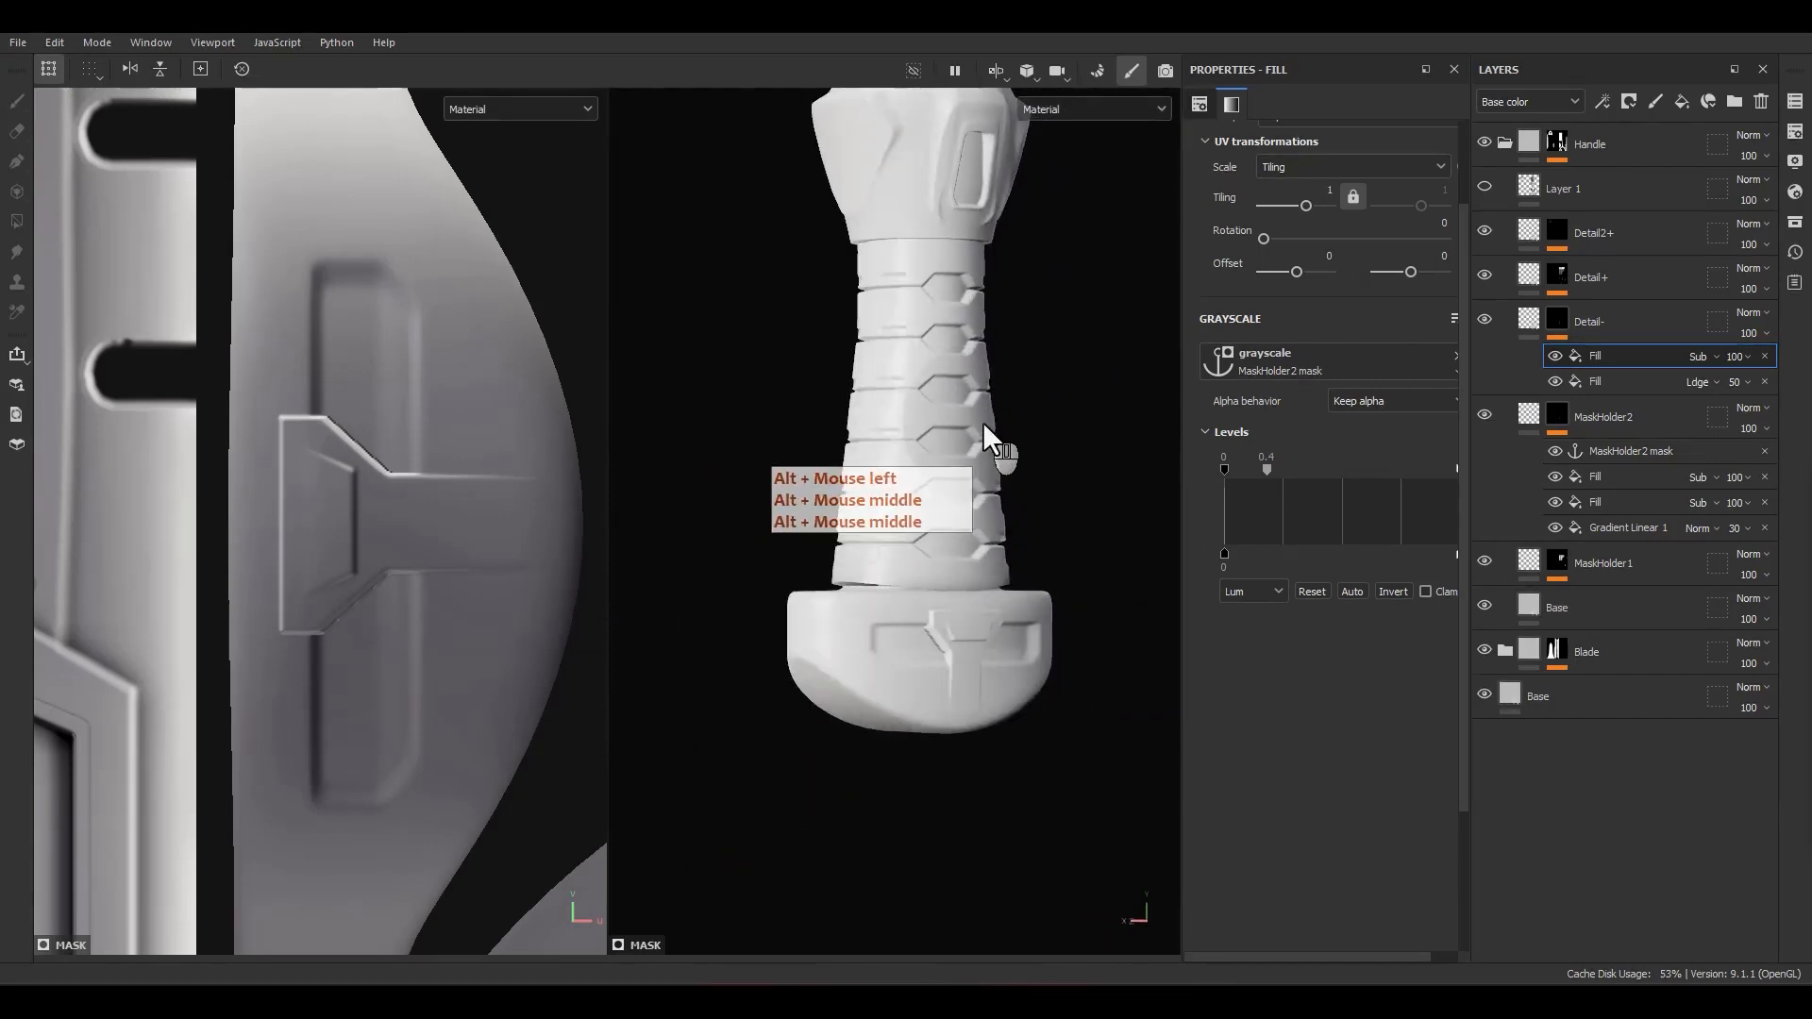
pyautogui.keyDown('alt'); pyautogui.moveTo(981, 514); pyautogui.dragTo(941, 776, button='middle'); pyautogui.keyUp('alt')
pyautogui.keyDown('alt'); pyautogui.moveTo(930, 529); pyautogui.dragTo(922, 609, button='middle'); pyautogui.keyUp('alt')
pyautogui.keyDown('alt'); pyautogui.moveTo(922, 604); pyautogui.dragTo(852, 593); pyautogui.keyUp('alt')
pyautogui.keyDown('alt'); pyautogui.moveTo(920, 357); pyautogui.dragTo(891, 500, button='middle'); pyautogui.keyUp('alt')
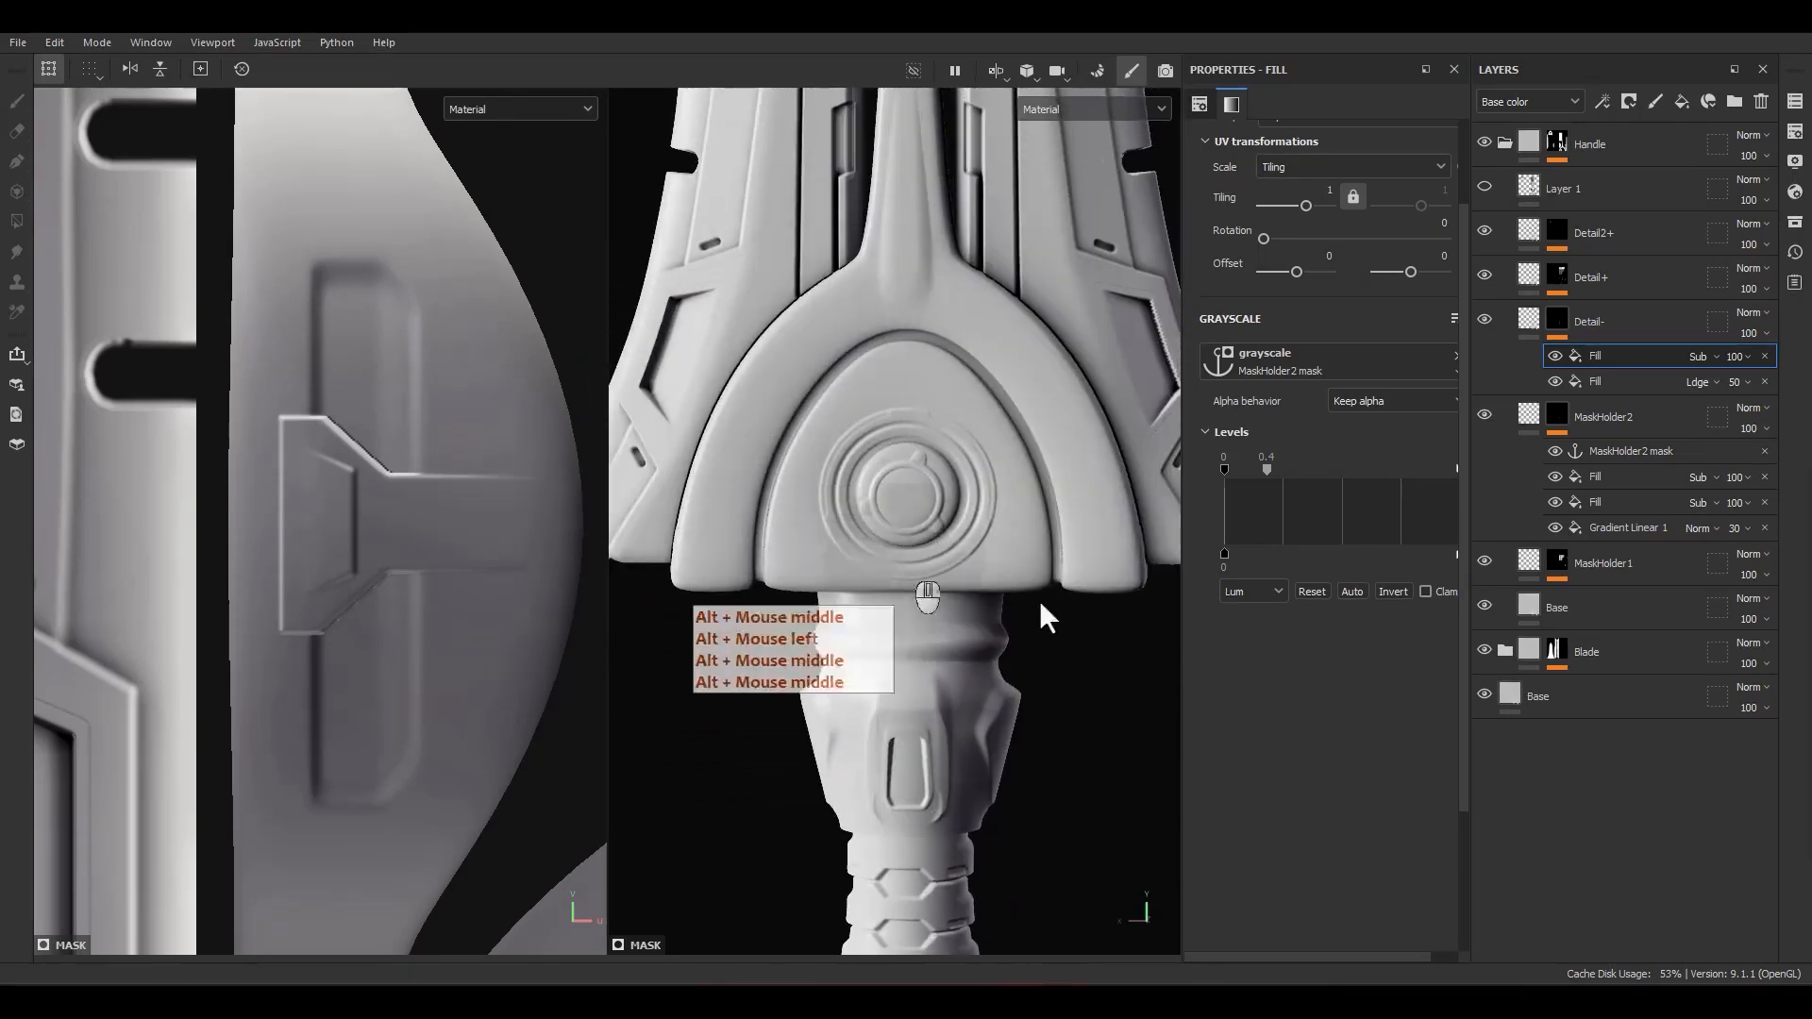
# Step: Add a paint effect above the fills in the Detail- mask and activate the Paint along path tool
pyautogui.rightClick(1603, 358)
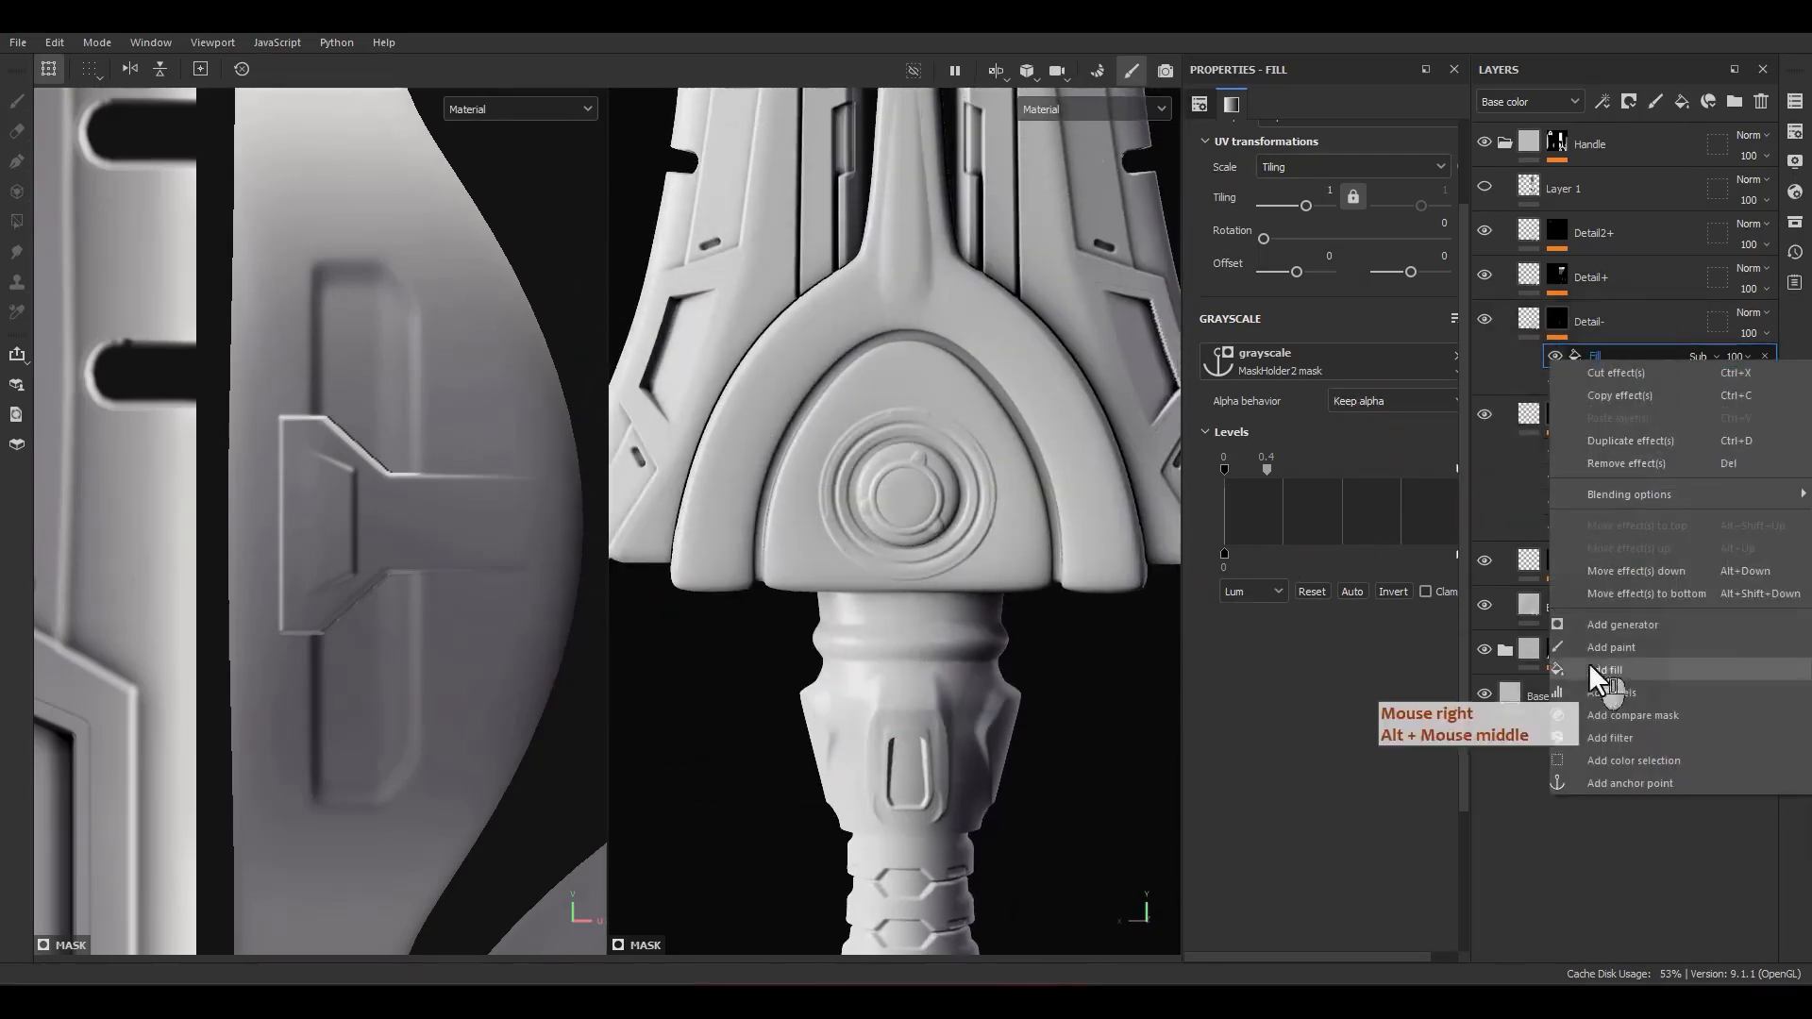
pyautogui.click(1621, 648)
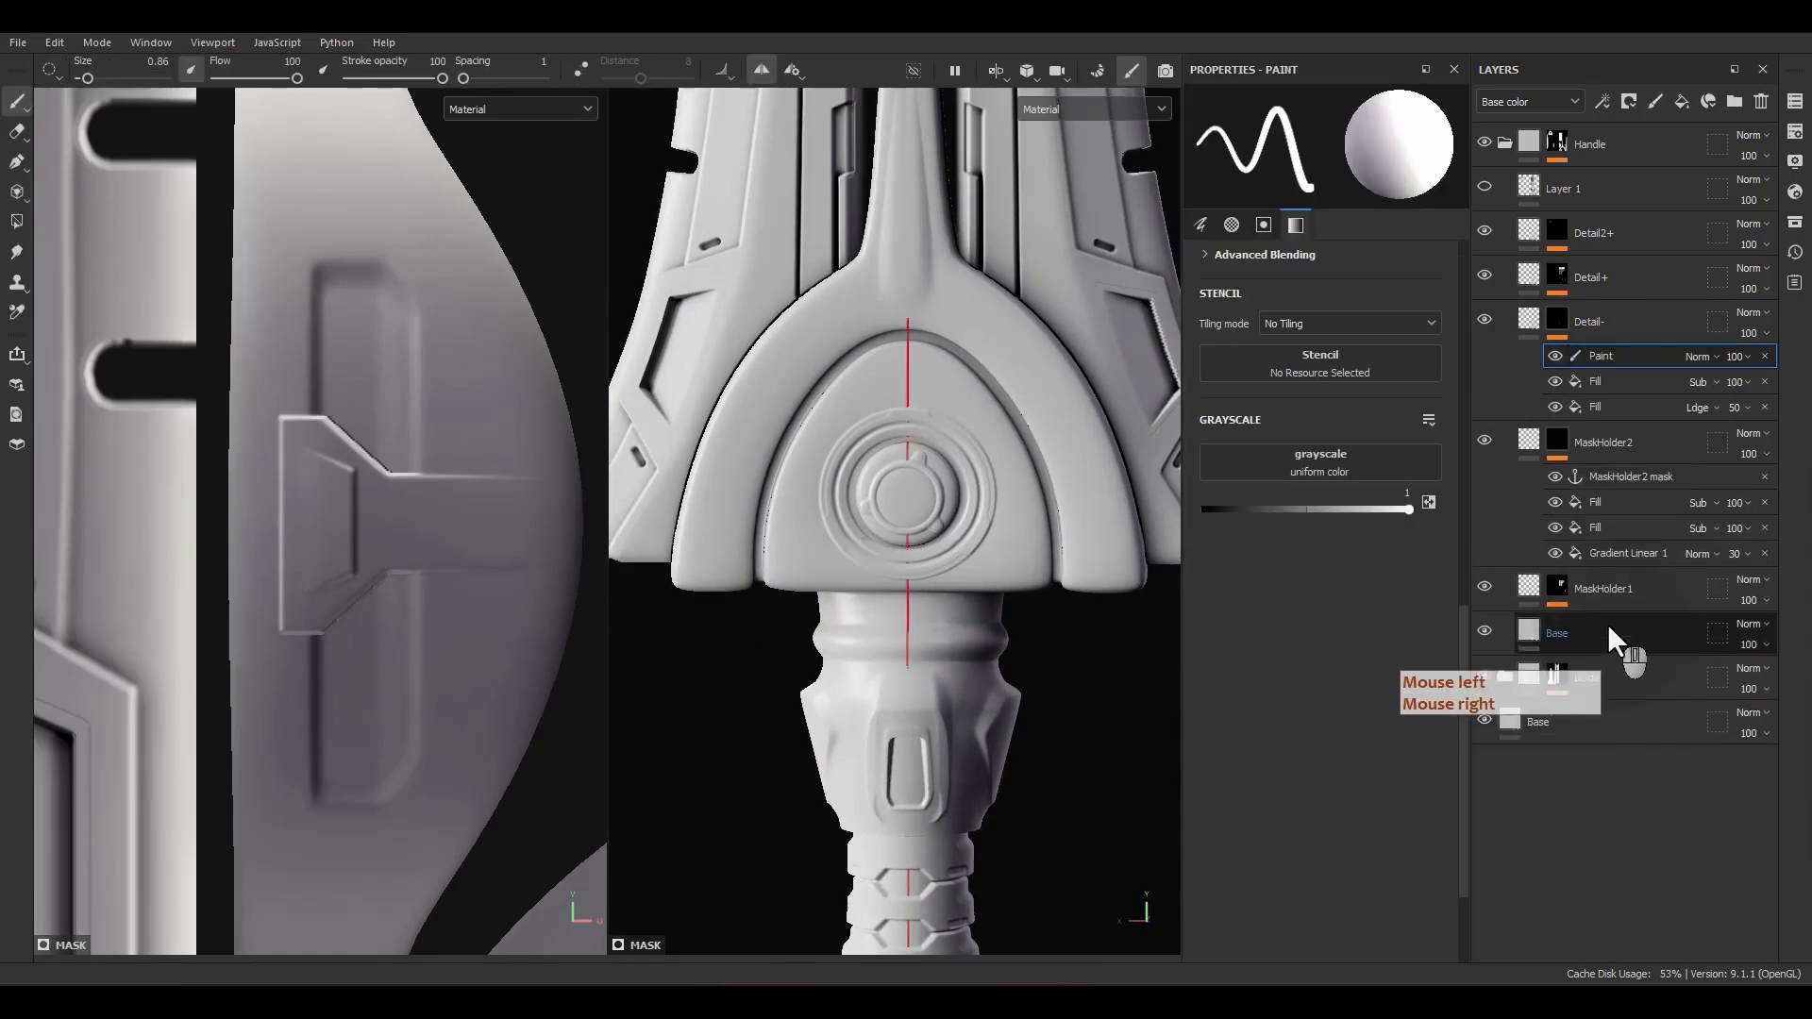
pyautogui.click(18, 163)
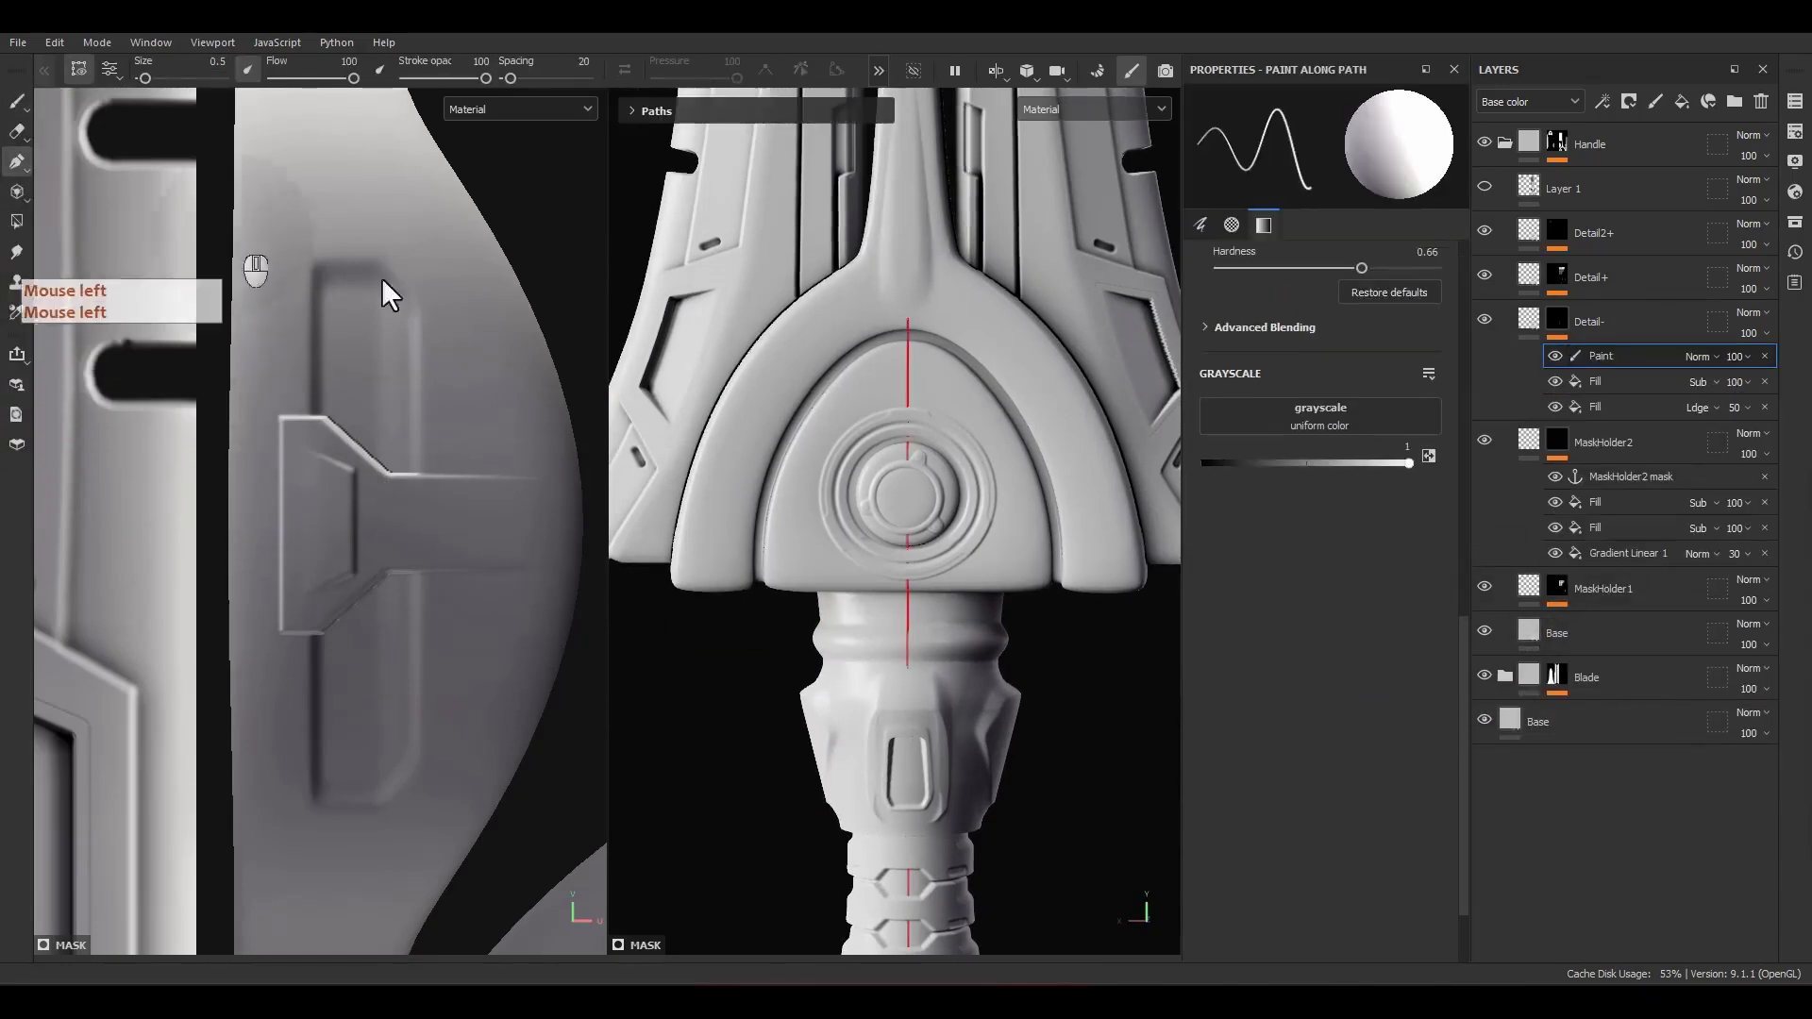
# Step: Preview the Detail- mask and set its paint effect's blending mode to Linear dodge (Add)
pyautogui.keyDown('alt'); pyautogui.moveTo(821, 295); pyautogui.dragTo(823, 359, button='middle'); pyautogui.keyUp('alt')
pyautogui.scroll(5, 829, 401)
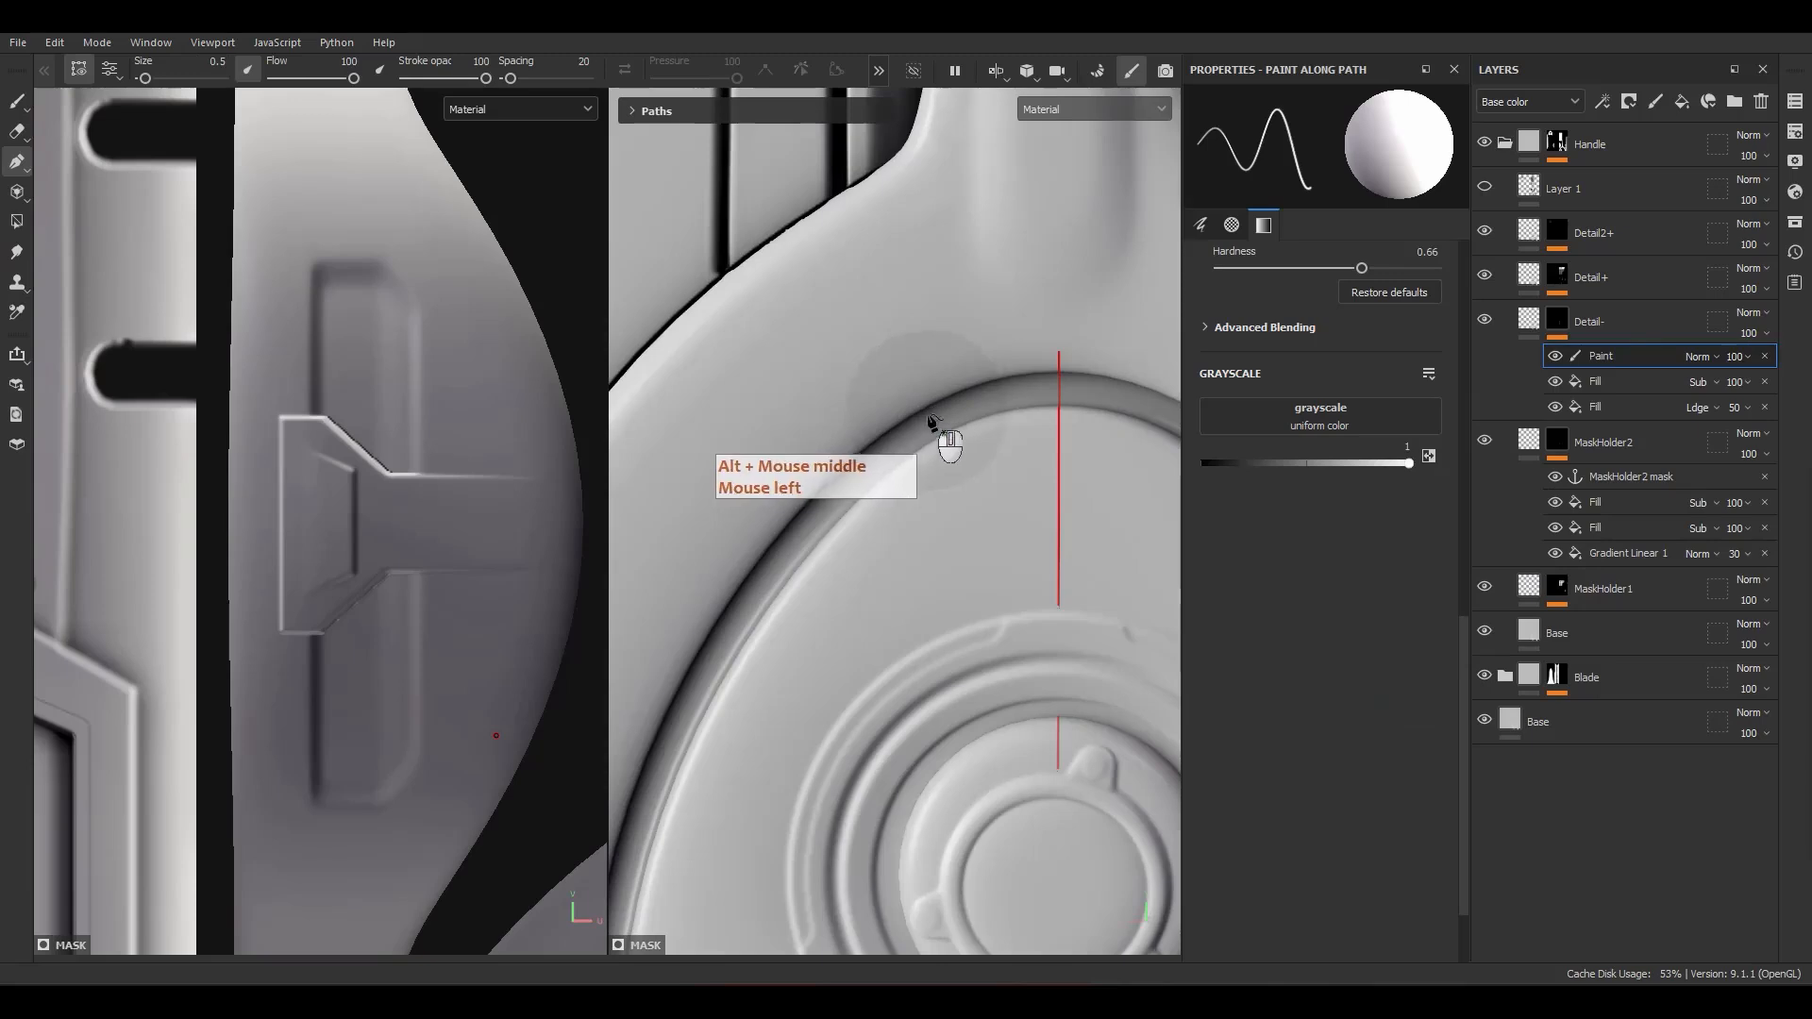
pyautogui.keyDown('alt'); pyautogui.click(1554, 319); pyautogui.keyUp('alt')
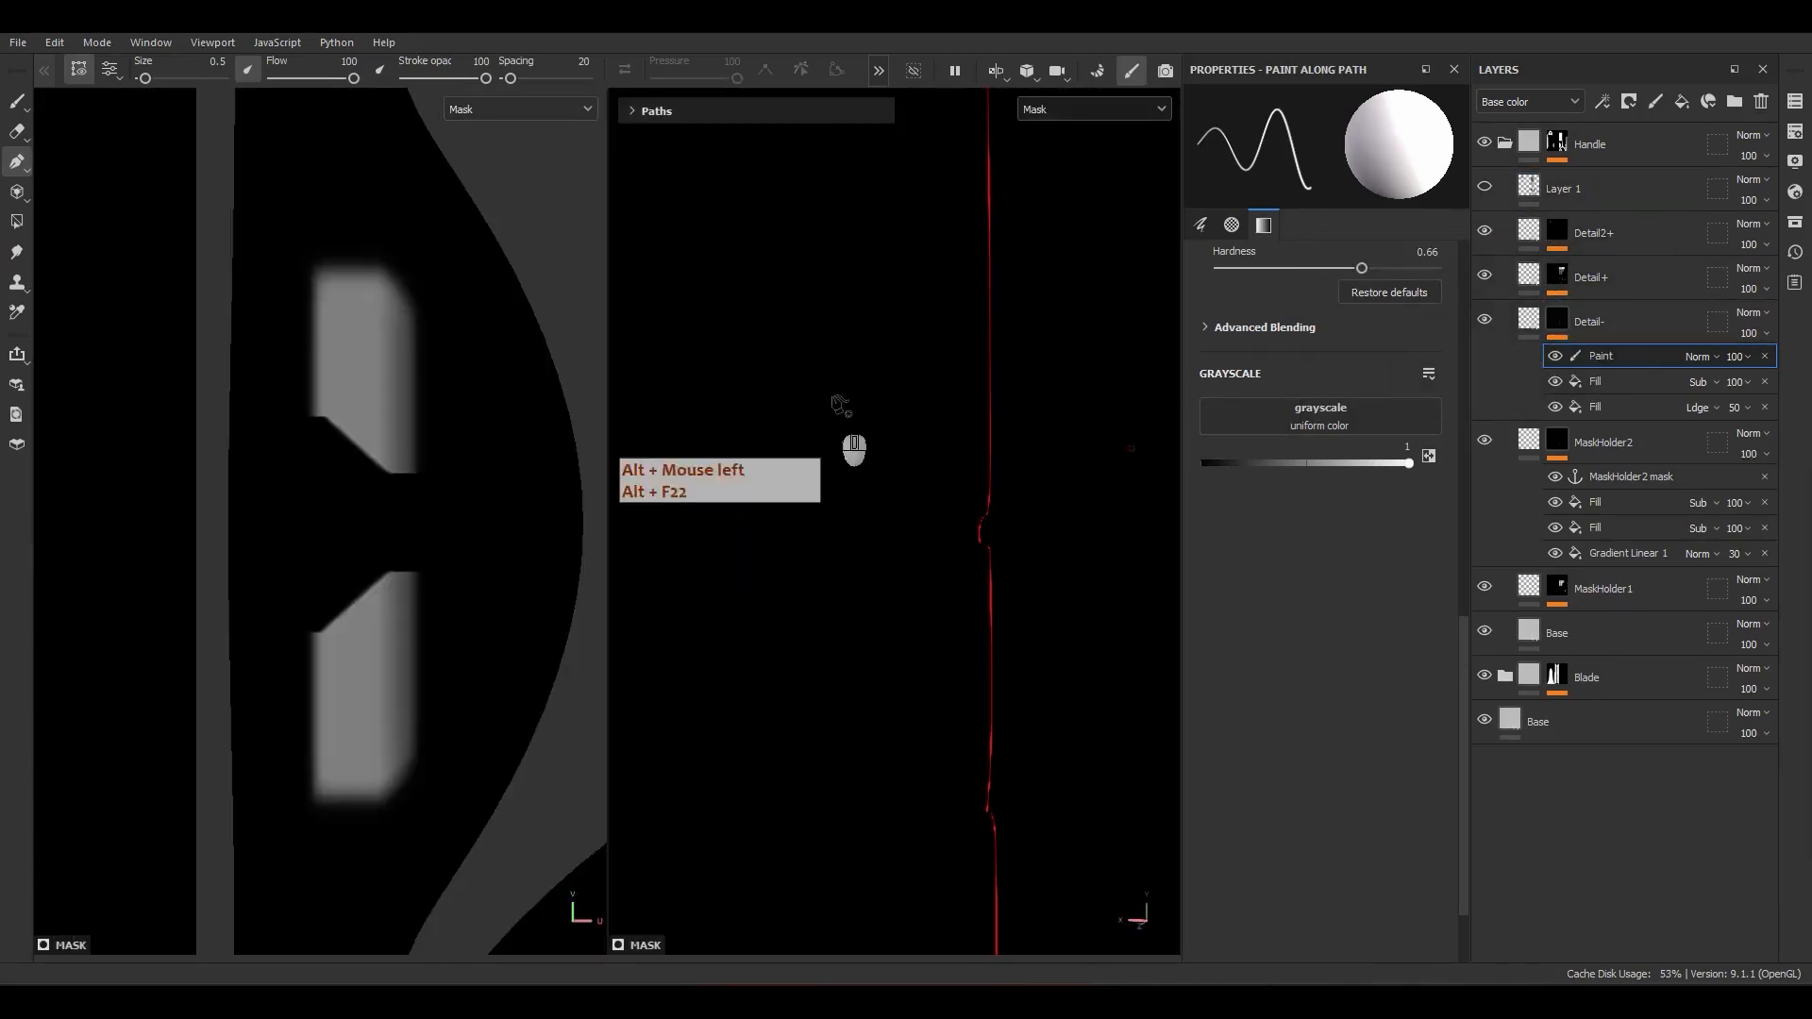
pyautogui.click(1623, 356)
pyautogui.click(1697, 356)
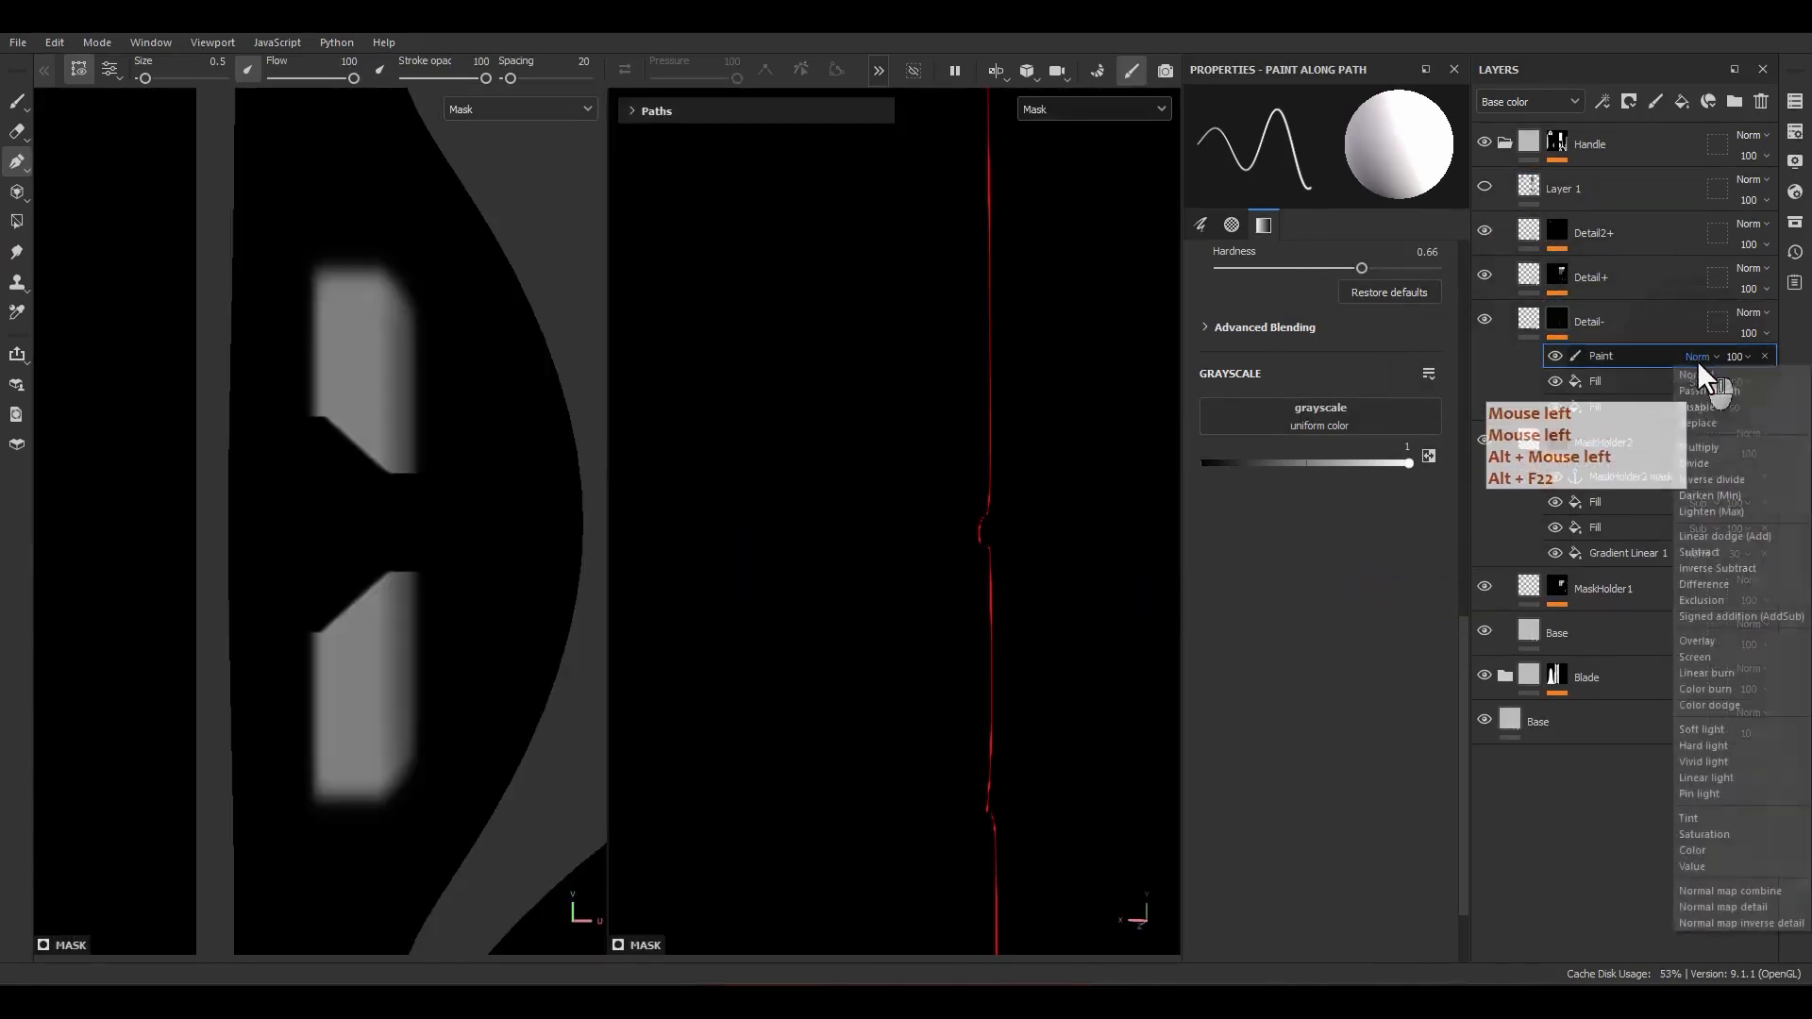
pyautogui.click(1710, 536)
# Step: Try a short three-point path in the Detail- mask and enlarge its brush size to 12.56
pyautogui.keyDown('alt'); pyautogui.moveTo(871, 406); pyautogui.dragTo(857, 462, button='middle'); pyautogui.keyUp('alt')
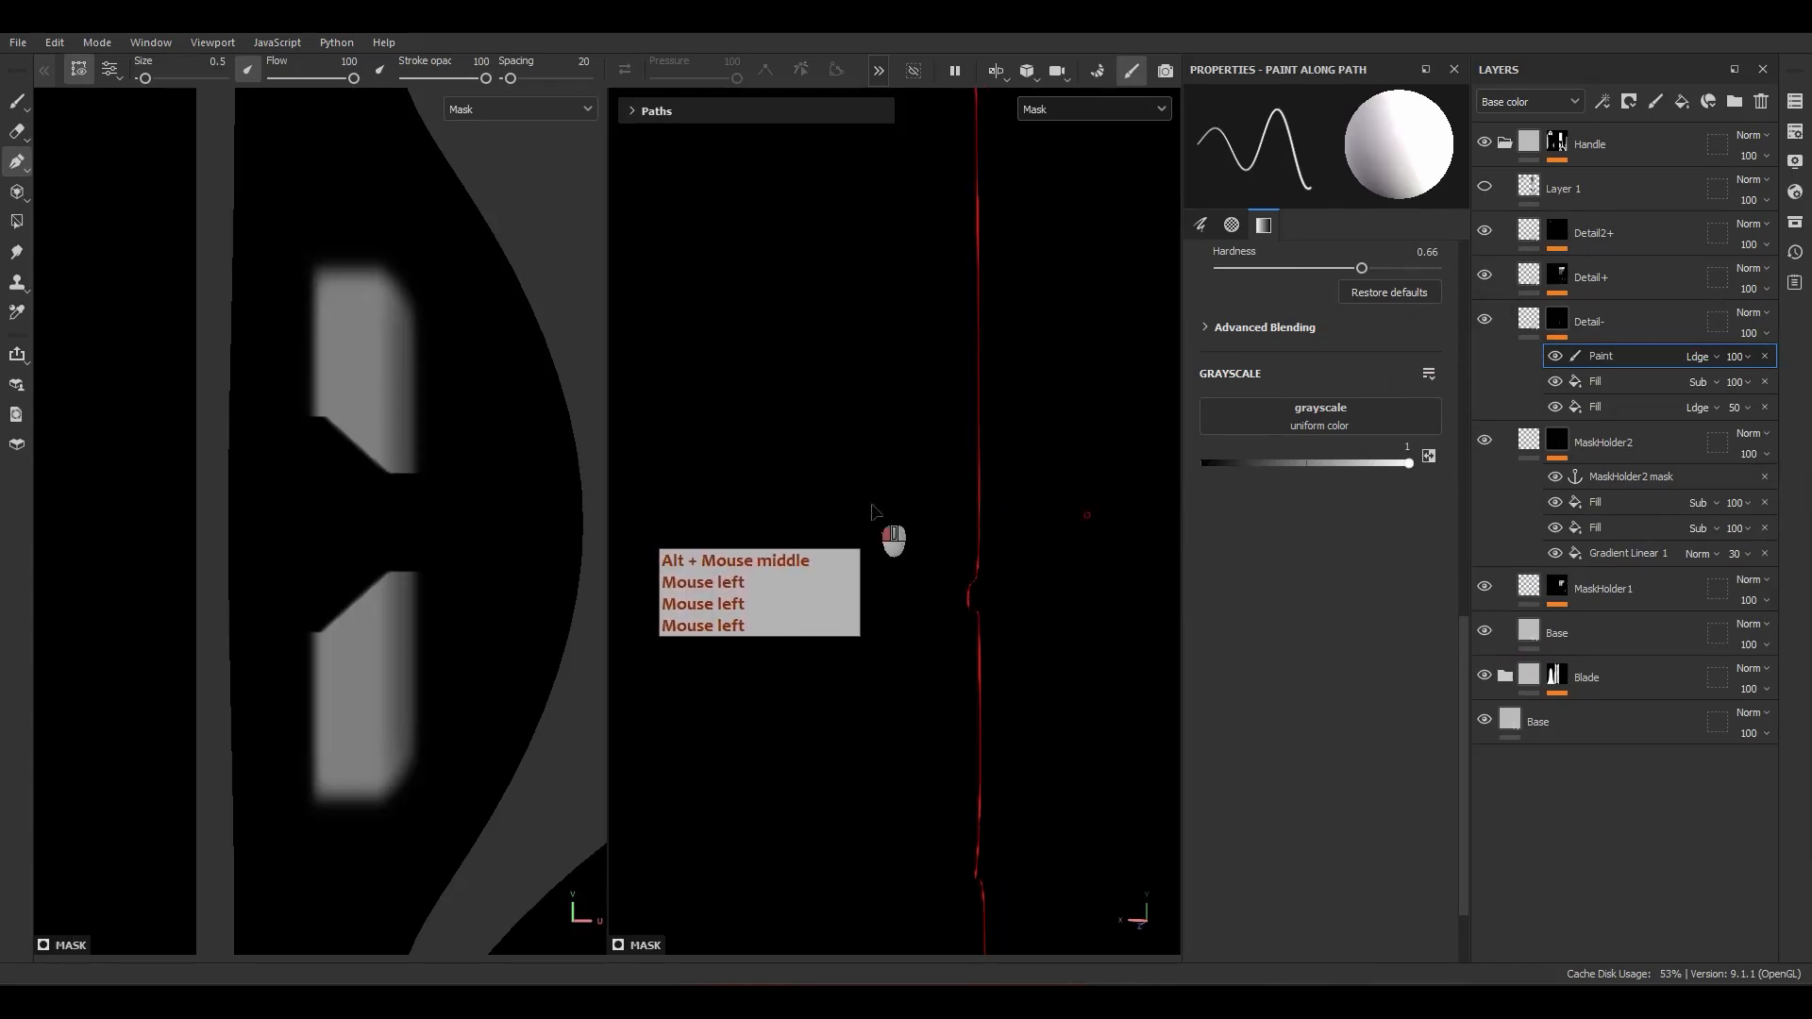
pyautogui.click(871, 503)
pyautogui.moveTo(815, 516)
pyautogui.keyDown('alt'); pyautogui.mouseDown()
pyautogui.moveTo(741, 515)
pyautogui.moveTo(834, 529)
pyautogui.mouseUp(); pyautogui.keyUp('alt')
pyautogui.moveTo(826, 452); pyautogui.dragTo(831, 437)
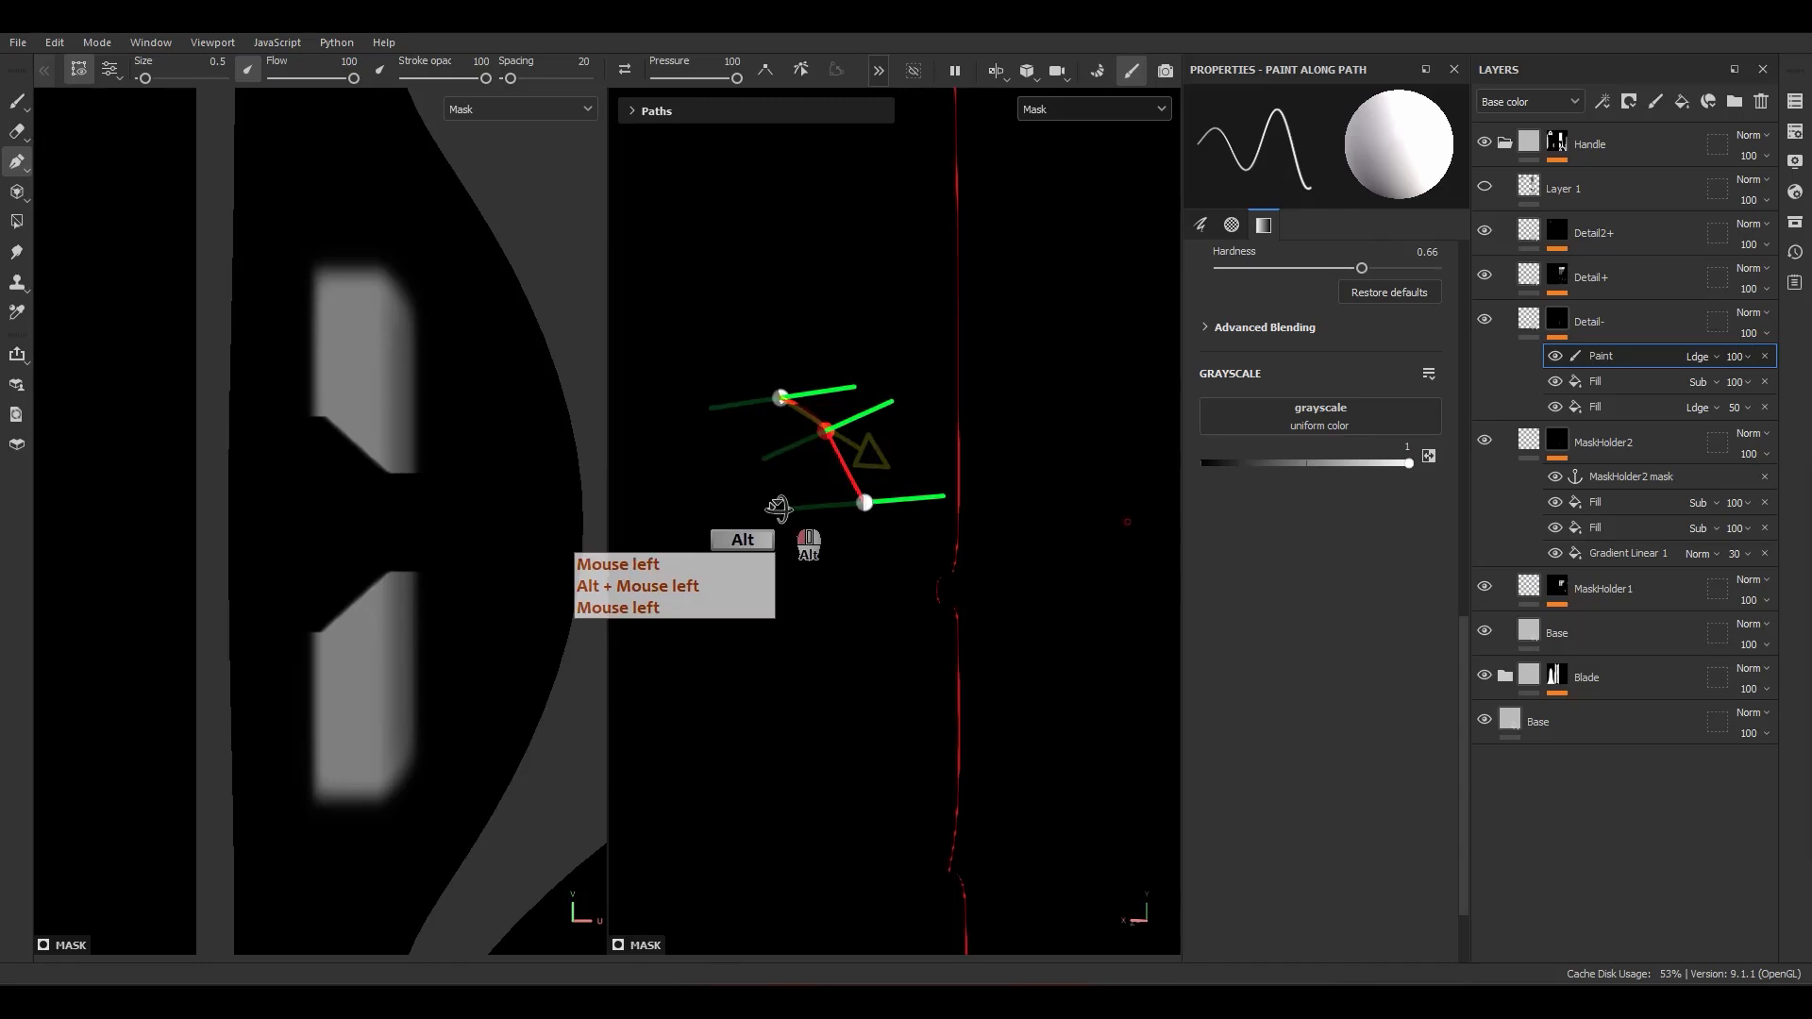
pyautogui.moveTo(145, 80)
pyautogui.mouseDown()
pyautogui.moveTo(184, 79)
pyautogui.moveTo(167, 81)
pyautogui.mouseUp()
pyautogui.hotkey('ctrl', 'z')
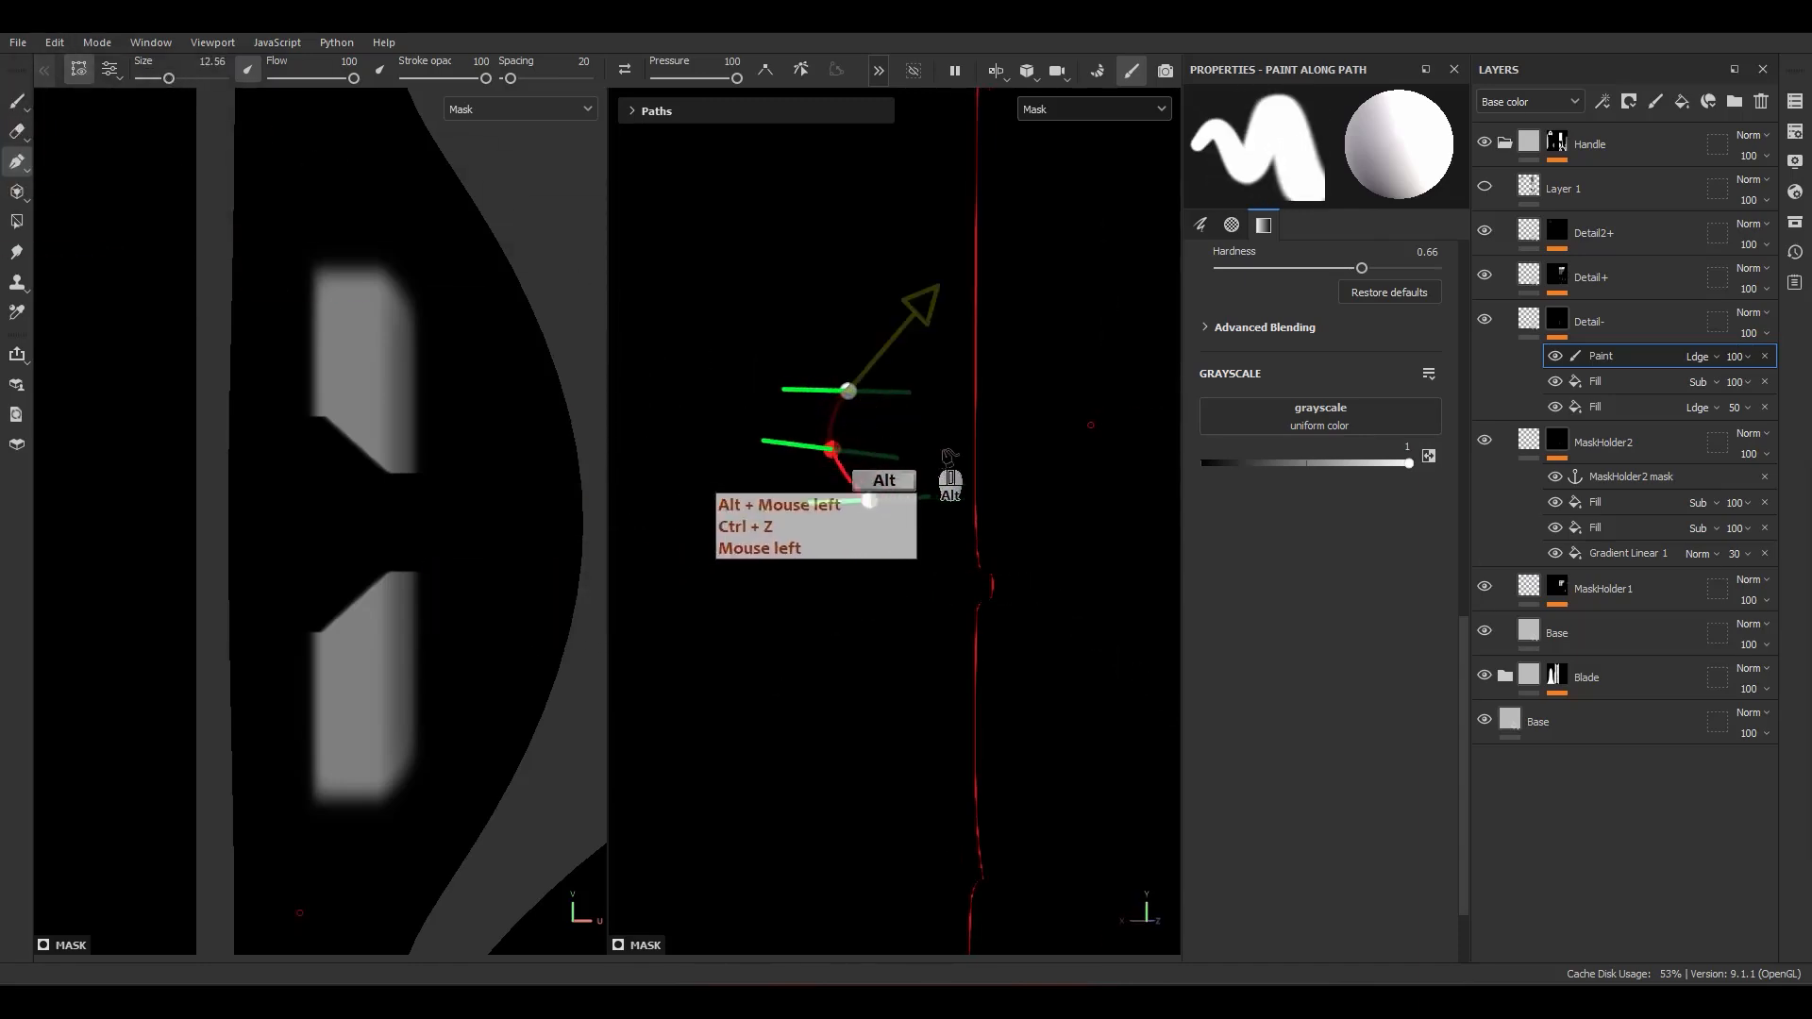
# Step: Try extending the enlarged path across the middle of the sword in the mask view and undo the change
pyautogui.keyDown('alt'); pyautogui.moveTo(1048, 451); pyautogui.dragTo(1048, 492); pyautogui.keyUp('alt')
pyautogui.keyDown('alt'); pyautogui.moveTo(1048, 492); pyautogui.dragTo(894, 235, button='right'); pyautogui.keyUp('alt')
pyautogui.keyDown('alt'); pyautogui.moveTo(894, 235); pyautogui.dragTo(1004, 600); pyautogui.keyUp('alt')
pyautogui.click(1000, 604)
pyautogui.keyDown('alt'); pyautogui.moveTo(968, 589); pyautogui.dragTo(916, 529, button='middle'); pyautogui.keyUp('alt')
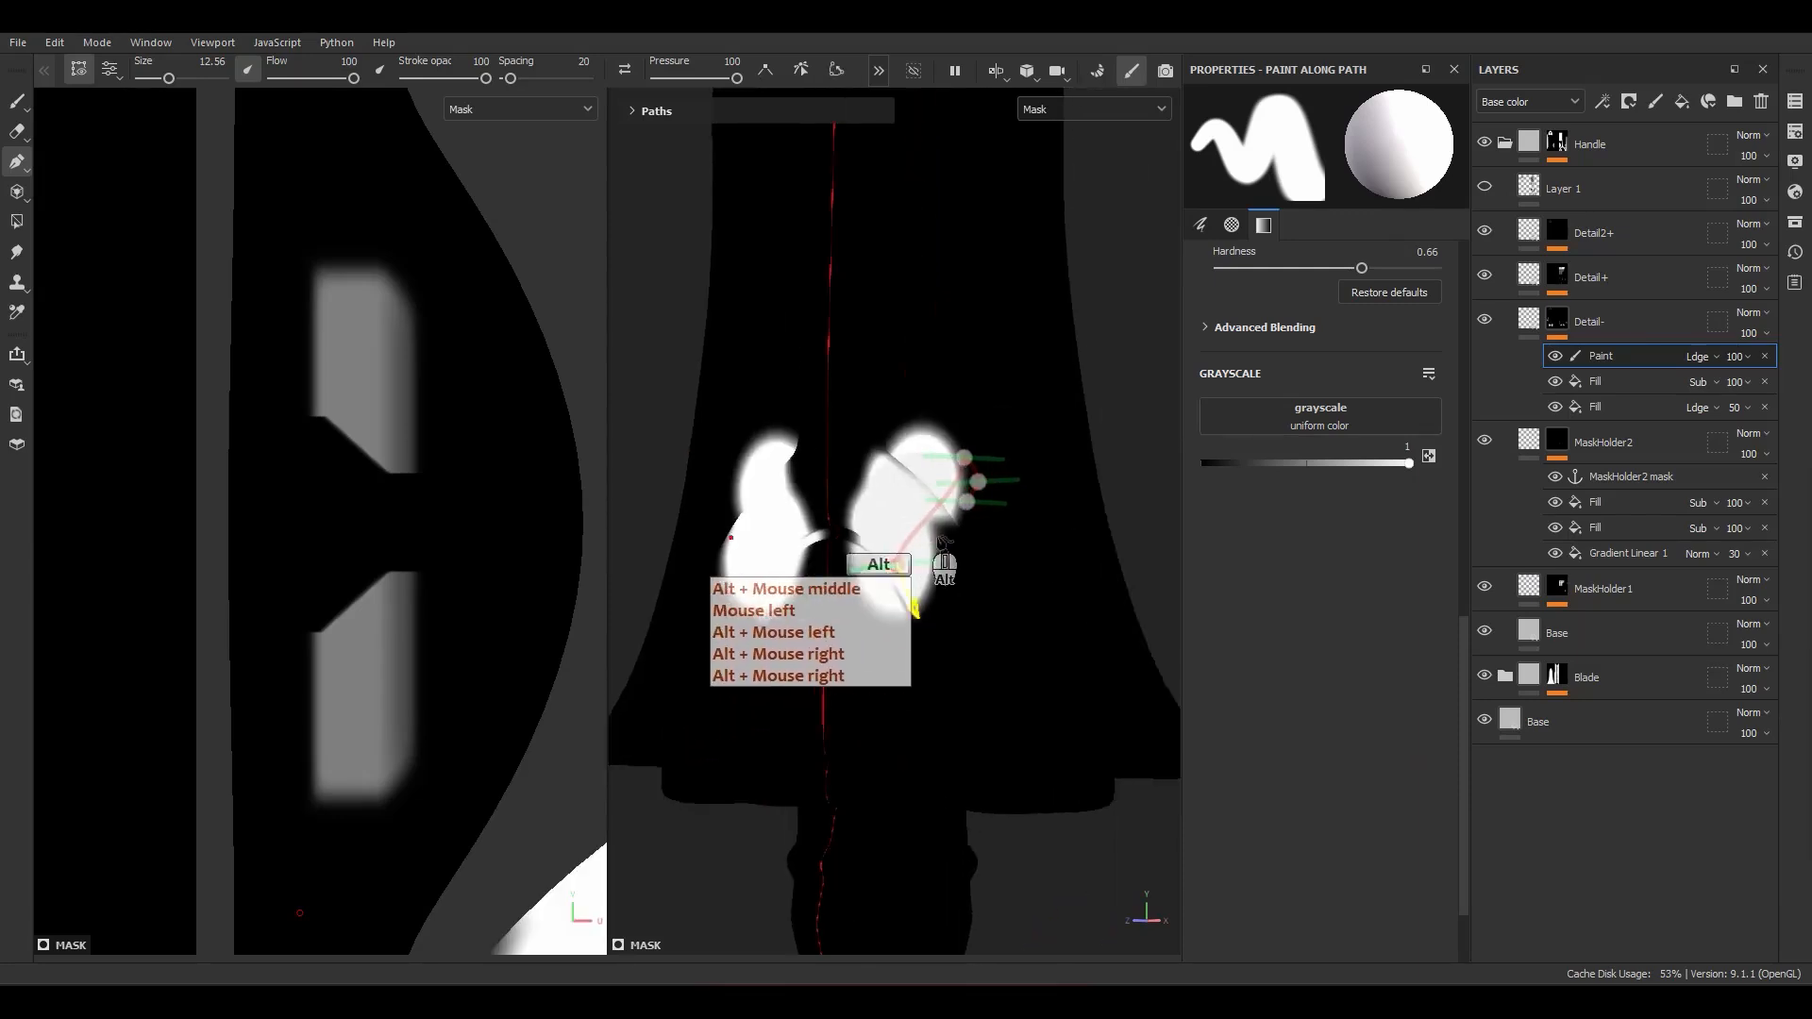
pyautogui.keyDown('alt'); pyautogui.moveTo(915, 529); pyautogui.dragTo(822, 559); pyautogui.keyUp('alt')
pyautogui.keyDown('alt'); pyautogui.moveTo(823, 559); pyautogui.dragTo(830, 543, button='middle'); pyautogui.keyUp('alt')
pyautogui.keyDown('alt'); pyautogui.moveTo(831, 543); pyautogui.dragTo(910, 552, button='right'); pyautogui.keyUp('alt')
pyautogui.hotkey('ctrl', 'z')
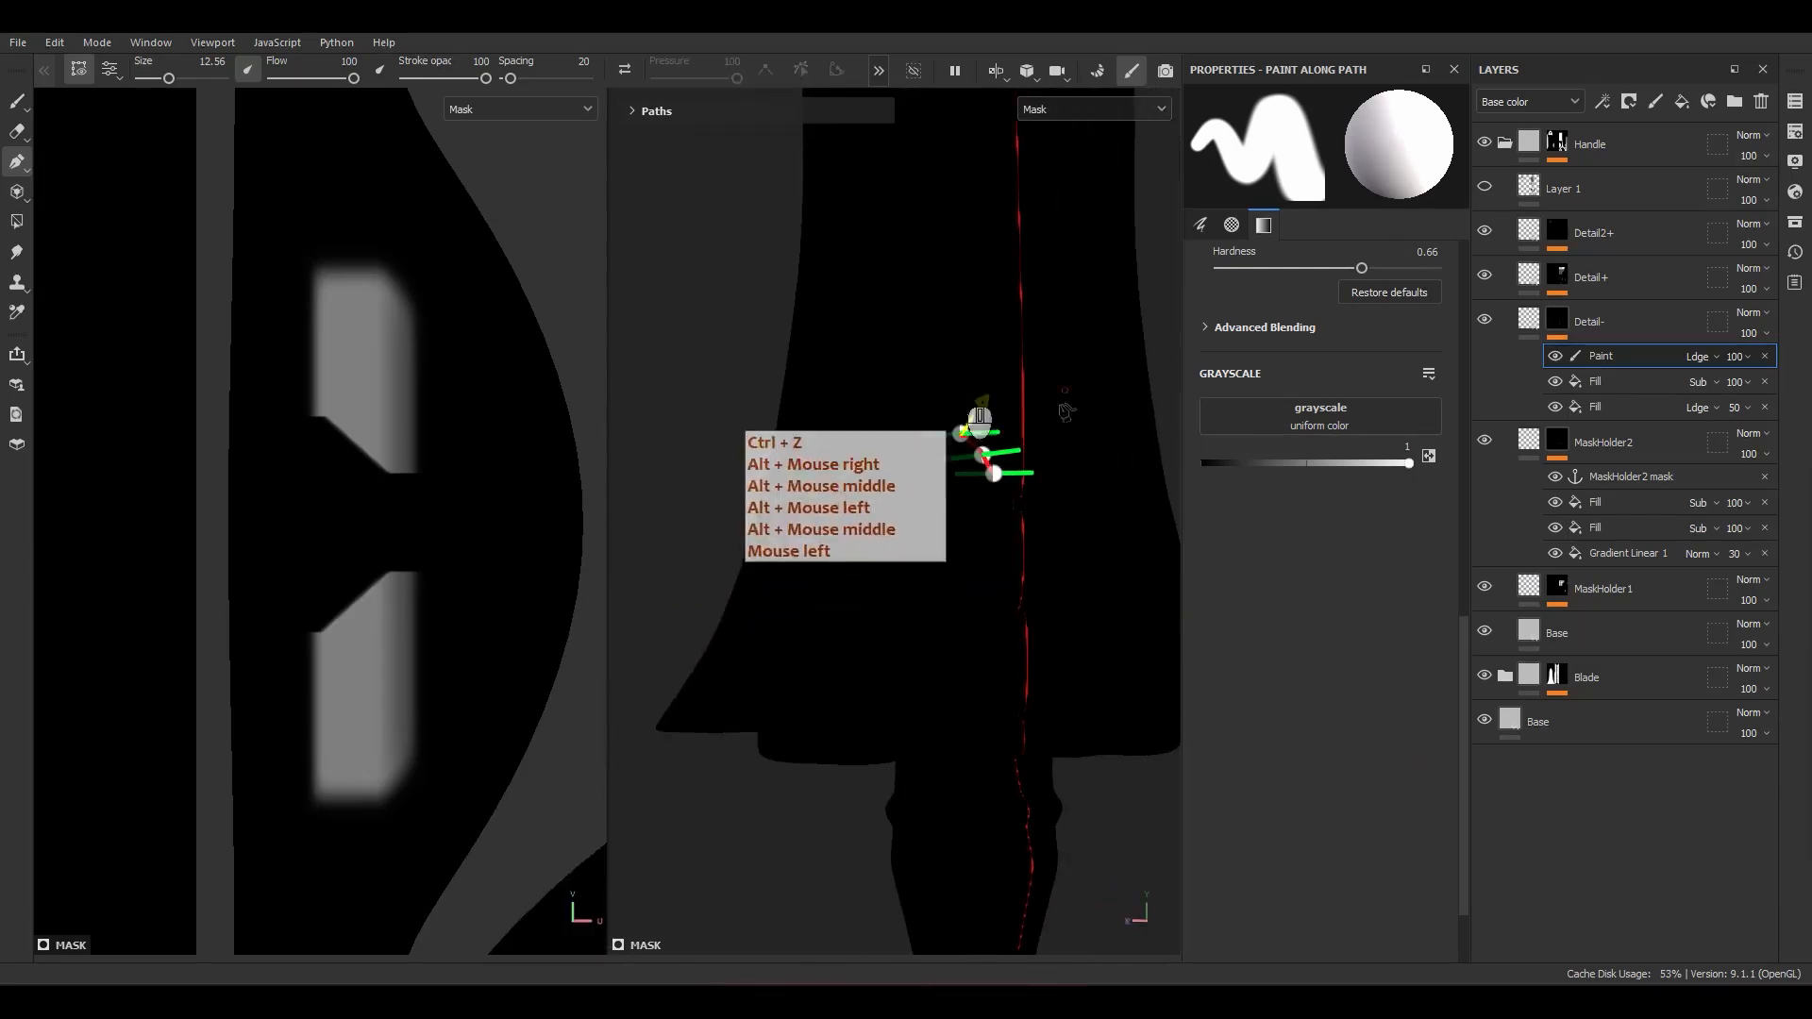
# Step: Delete the paint effect holding the test path and add a fresh paint effect at the top of the Detail- mask
pyautogui.keyDown('alt'); pyautogui.moveTo(977, 420); pyautogui.dragTo(944, 560, button='middle'); pyautogui.keyUp('alt')
pyautogui.keyDown('alt'); pyautogui.moveTo(945, 560); pyautogui.dragTo(970, 488, button='right'); pyautogui.keyUp('alt')
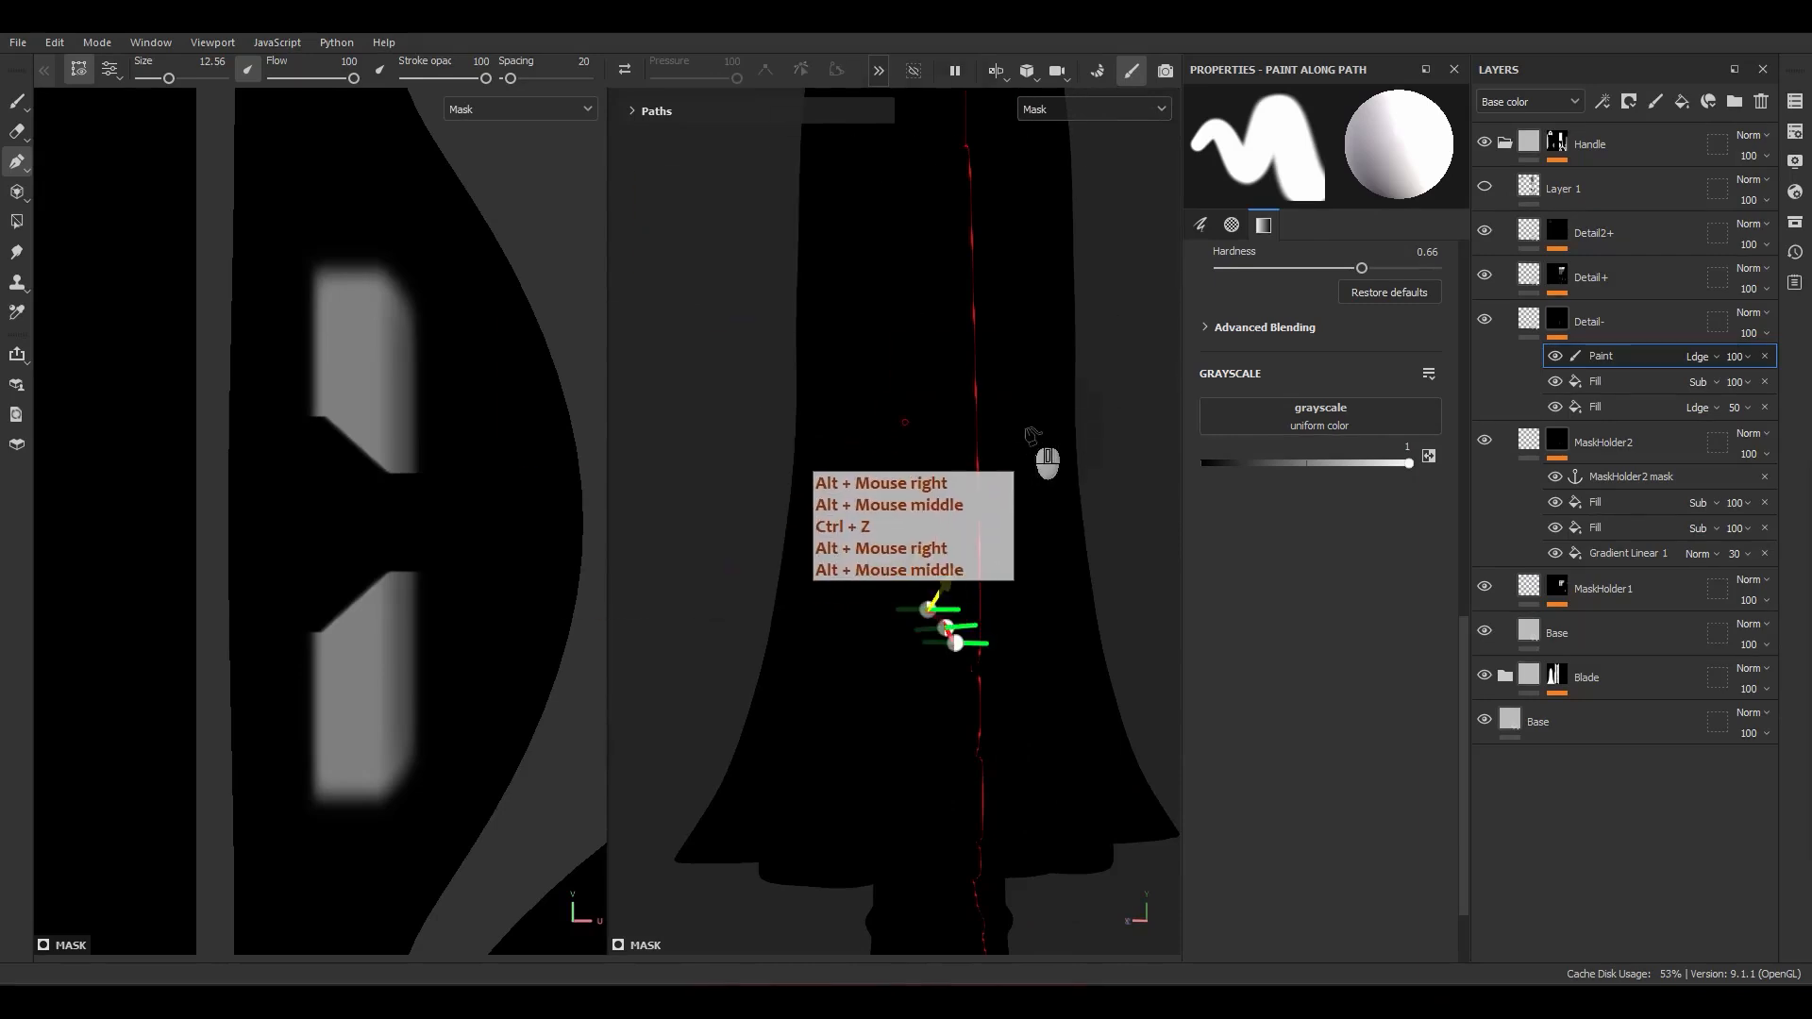
pyautogui.keyDown('alt'); pyautogui.moveTo(494, 445); pyautogui.dragTo(488, 372, button='right'); pyautogui.keyUp('alt')
pyautogui.keyDown('alt'); pyautogui.moveTo(489, 372); pyautogui.dragTo(416, 257, button='middle'); pyautogui.keyUp('alt')
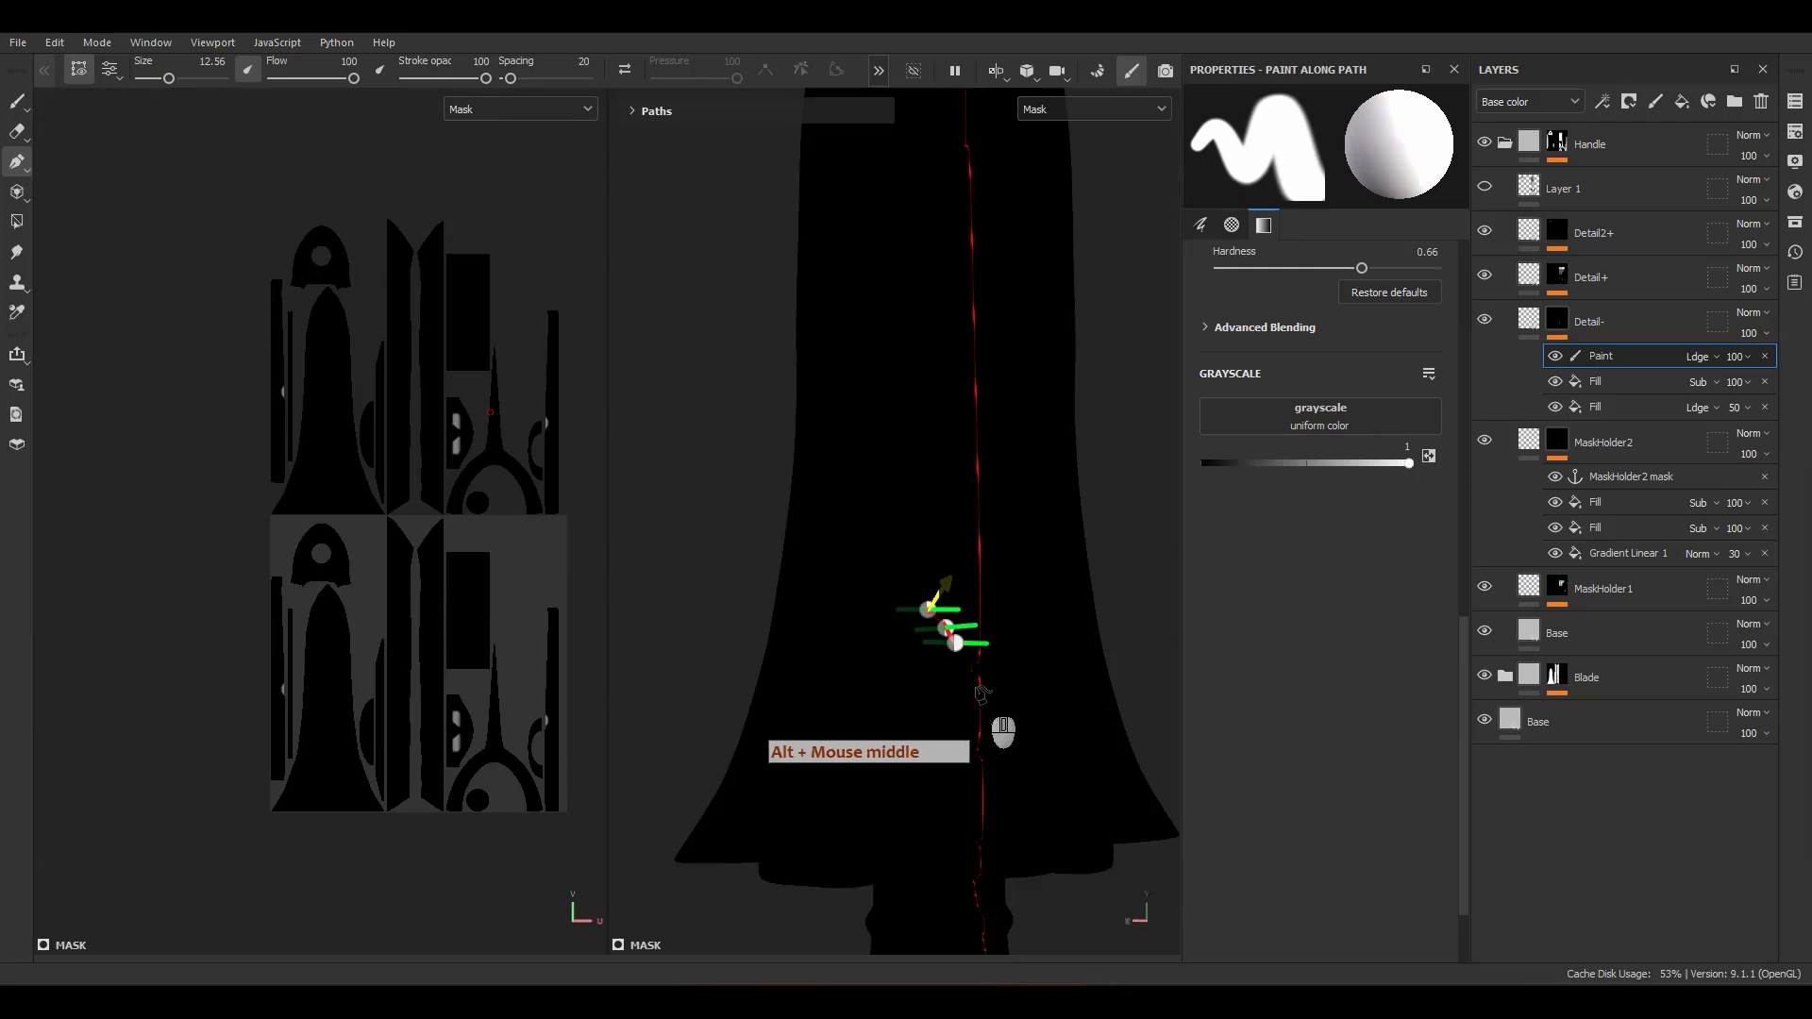
pyautogui.keyDown('alt'); pyautogui.moveTo(982, 696); pyautogui.dragTo(960, 653, button='middle'); pyautogui.keyUp('alt')
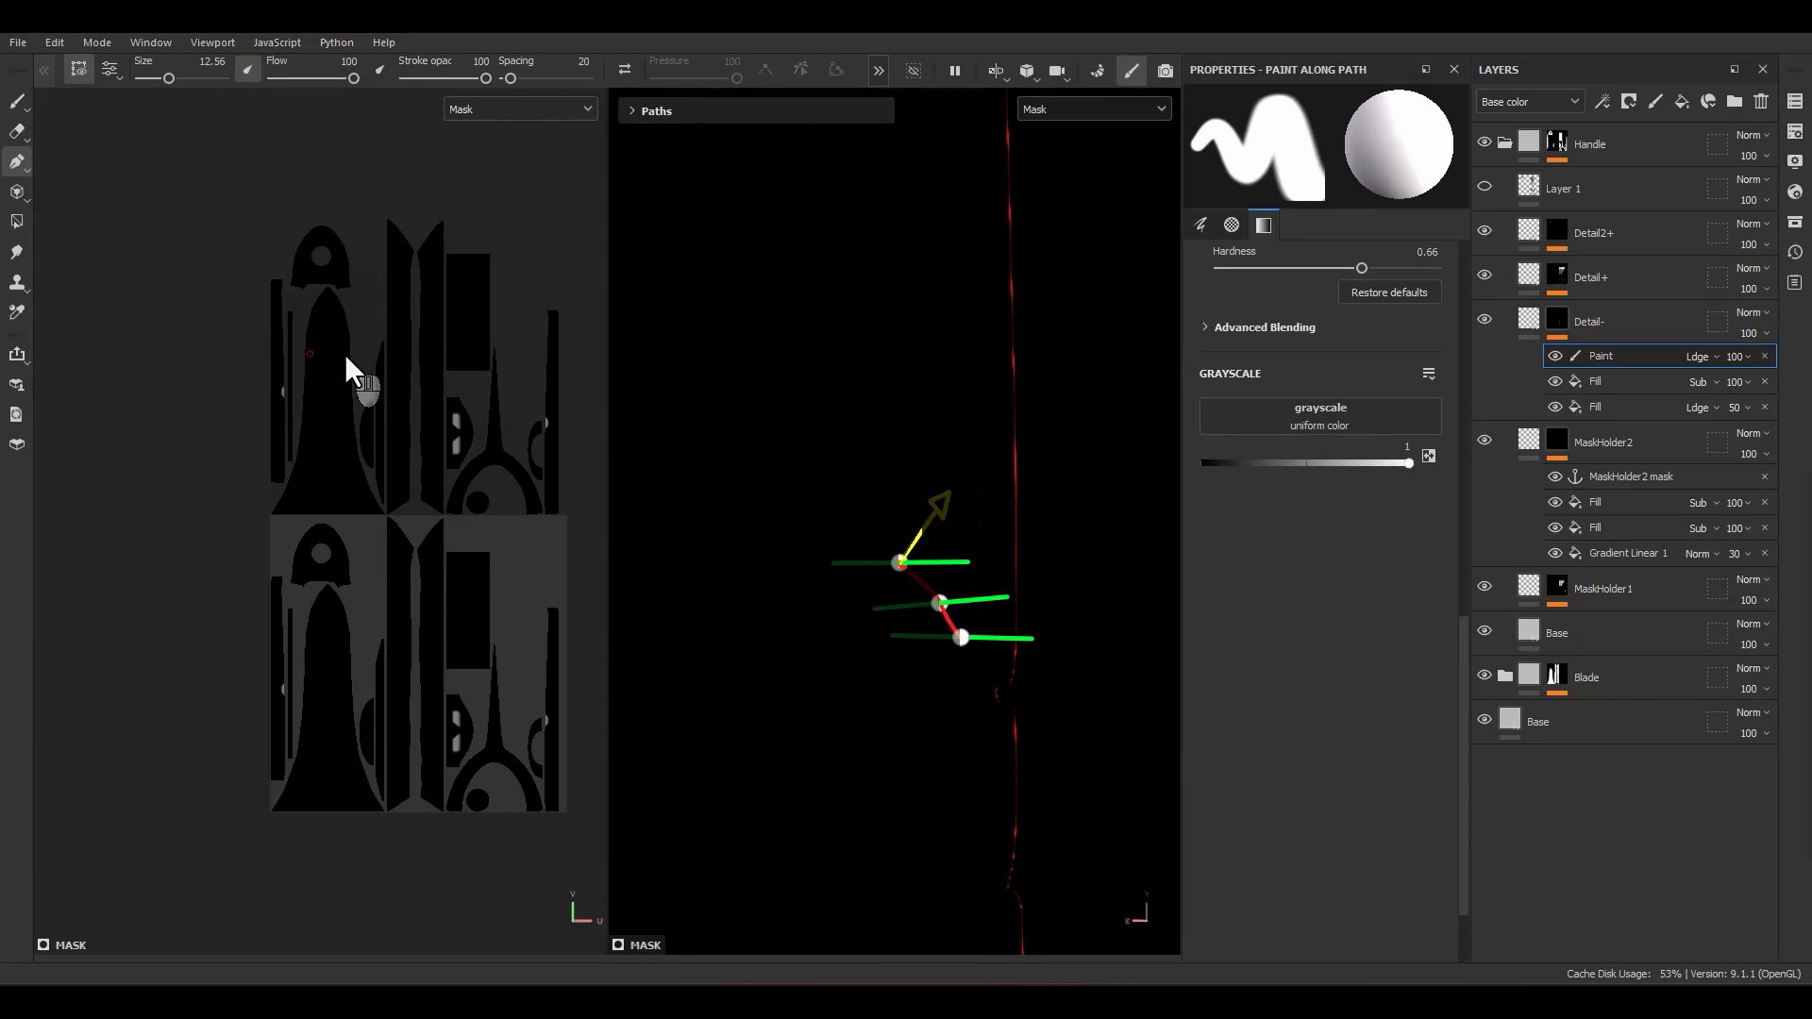
pyautogui.click(1765, 357)
pyautogui.rightClick(1594, 358)
pyautogui.click(1606, 644)
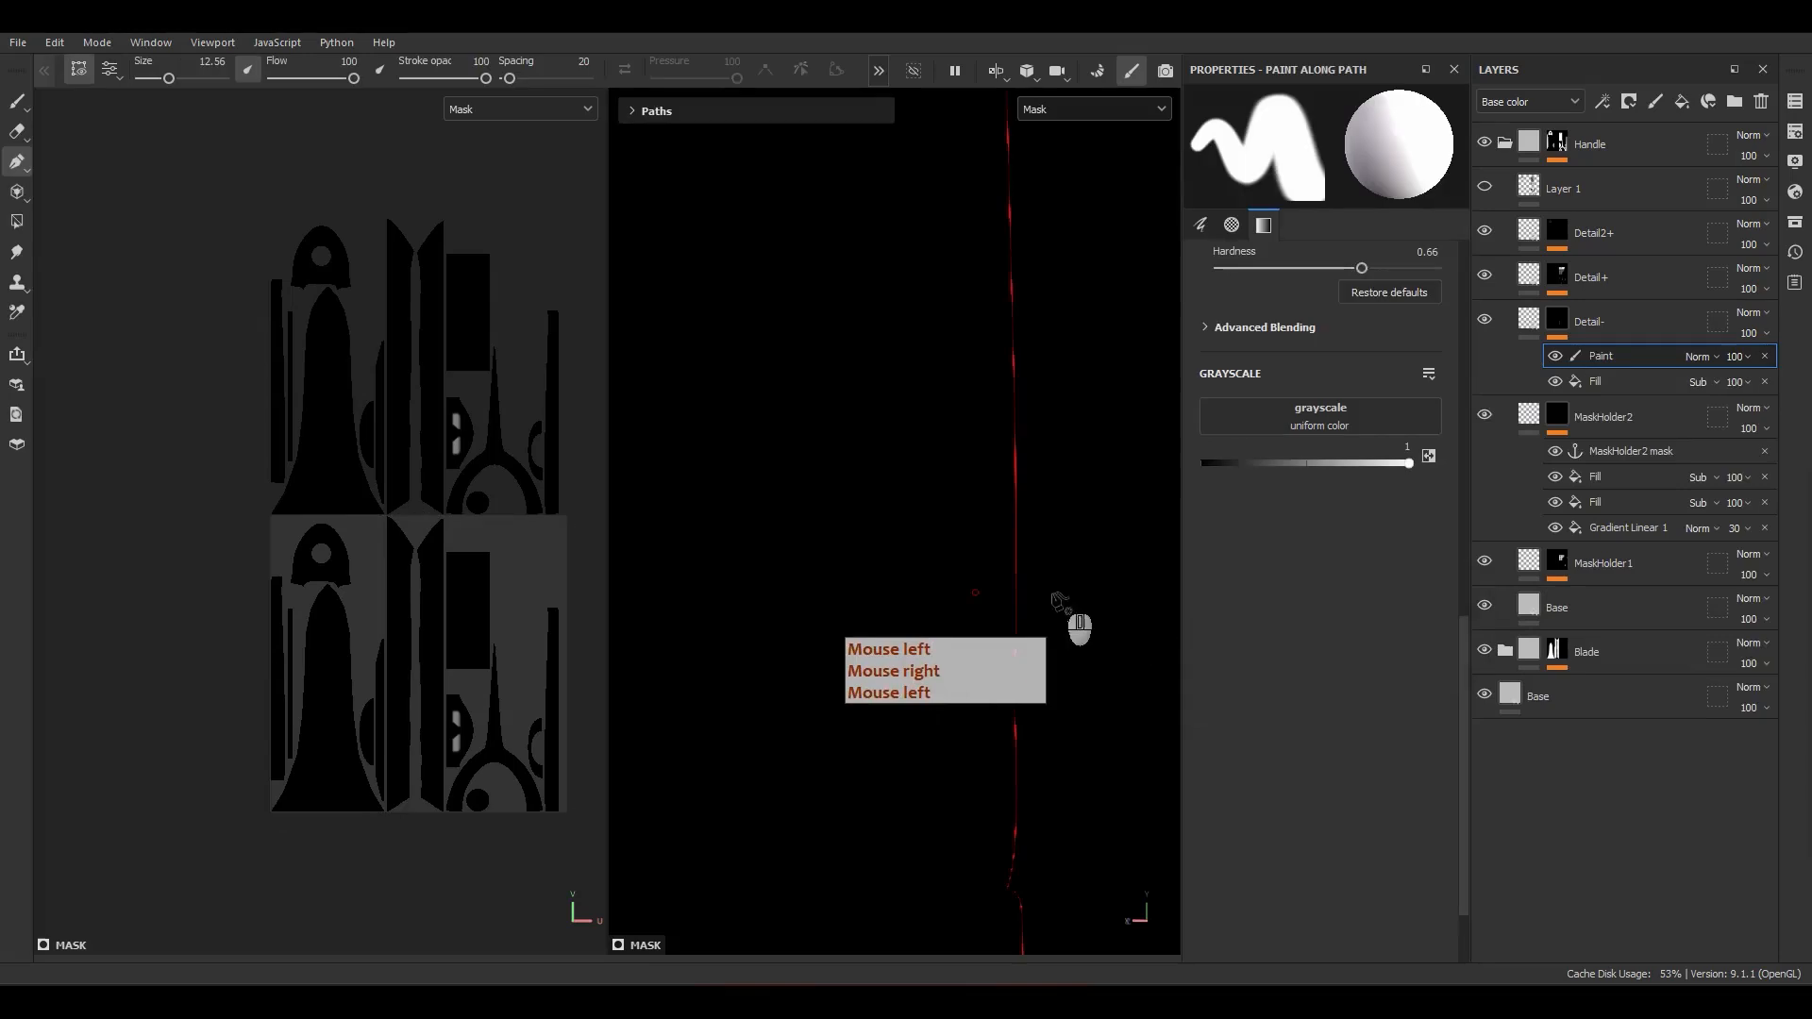
# Step: Return from the mask preview to the material view, reselect the Detail- paint effect and set the brush size to 0.5
pyautogui.scroll(-8, 991, 561)
pyautogui.keyDown('alt'); pyautogui.moveTo(929, 595); pyautogui.dragTo(1100, 675); pyautogui.keyUp('alt')
pyautogui.keyDown('alt'); pyautogui.moveTo(840, 694); pyautogui.dragTo(930, 637, button='middle'); pyautogui.keyUp('alt')
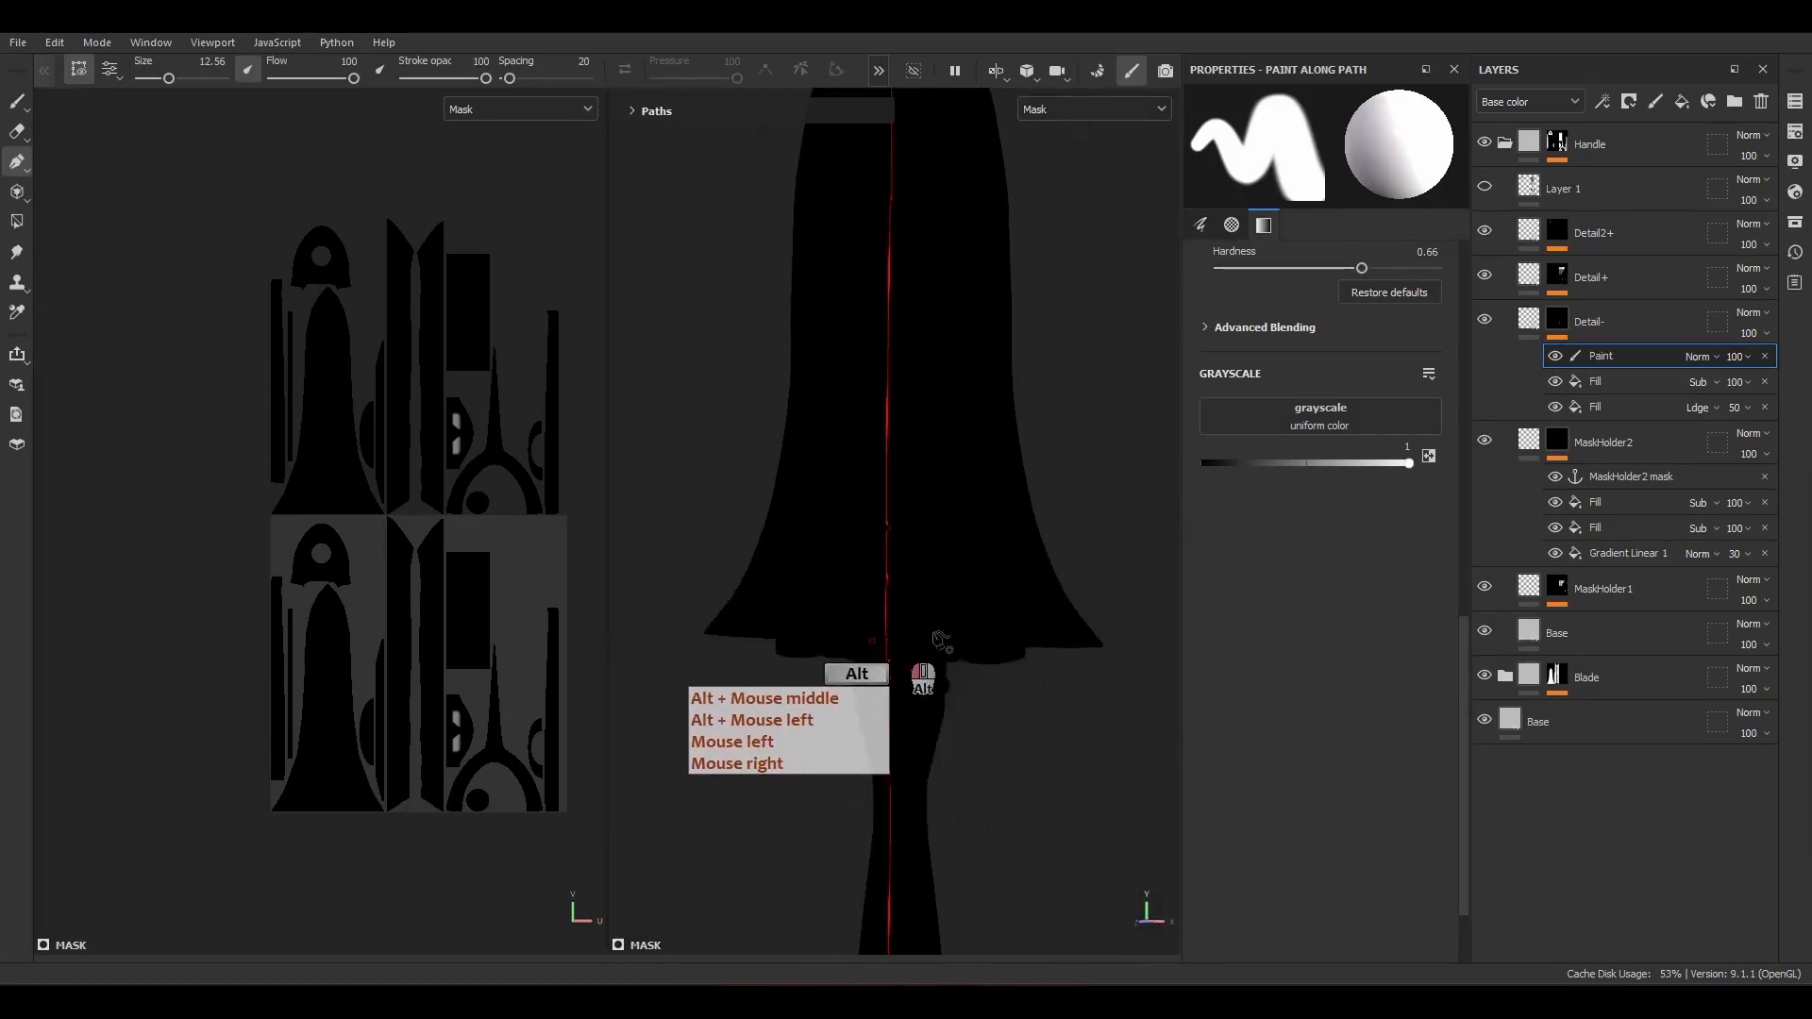
pyautogui.keyDown('alt'); pyautogui.moveTo(941, 642); pyautogui.dragTo(906, 557); pyautogui.keyUp('alt')
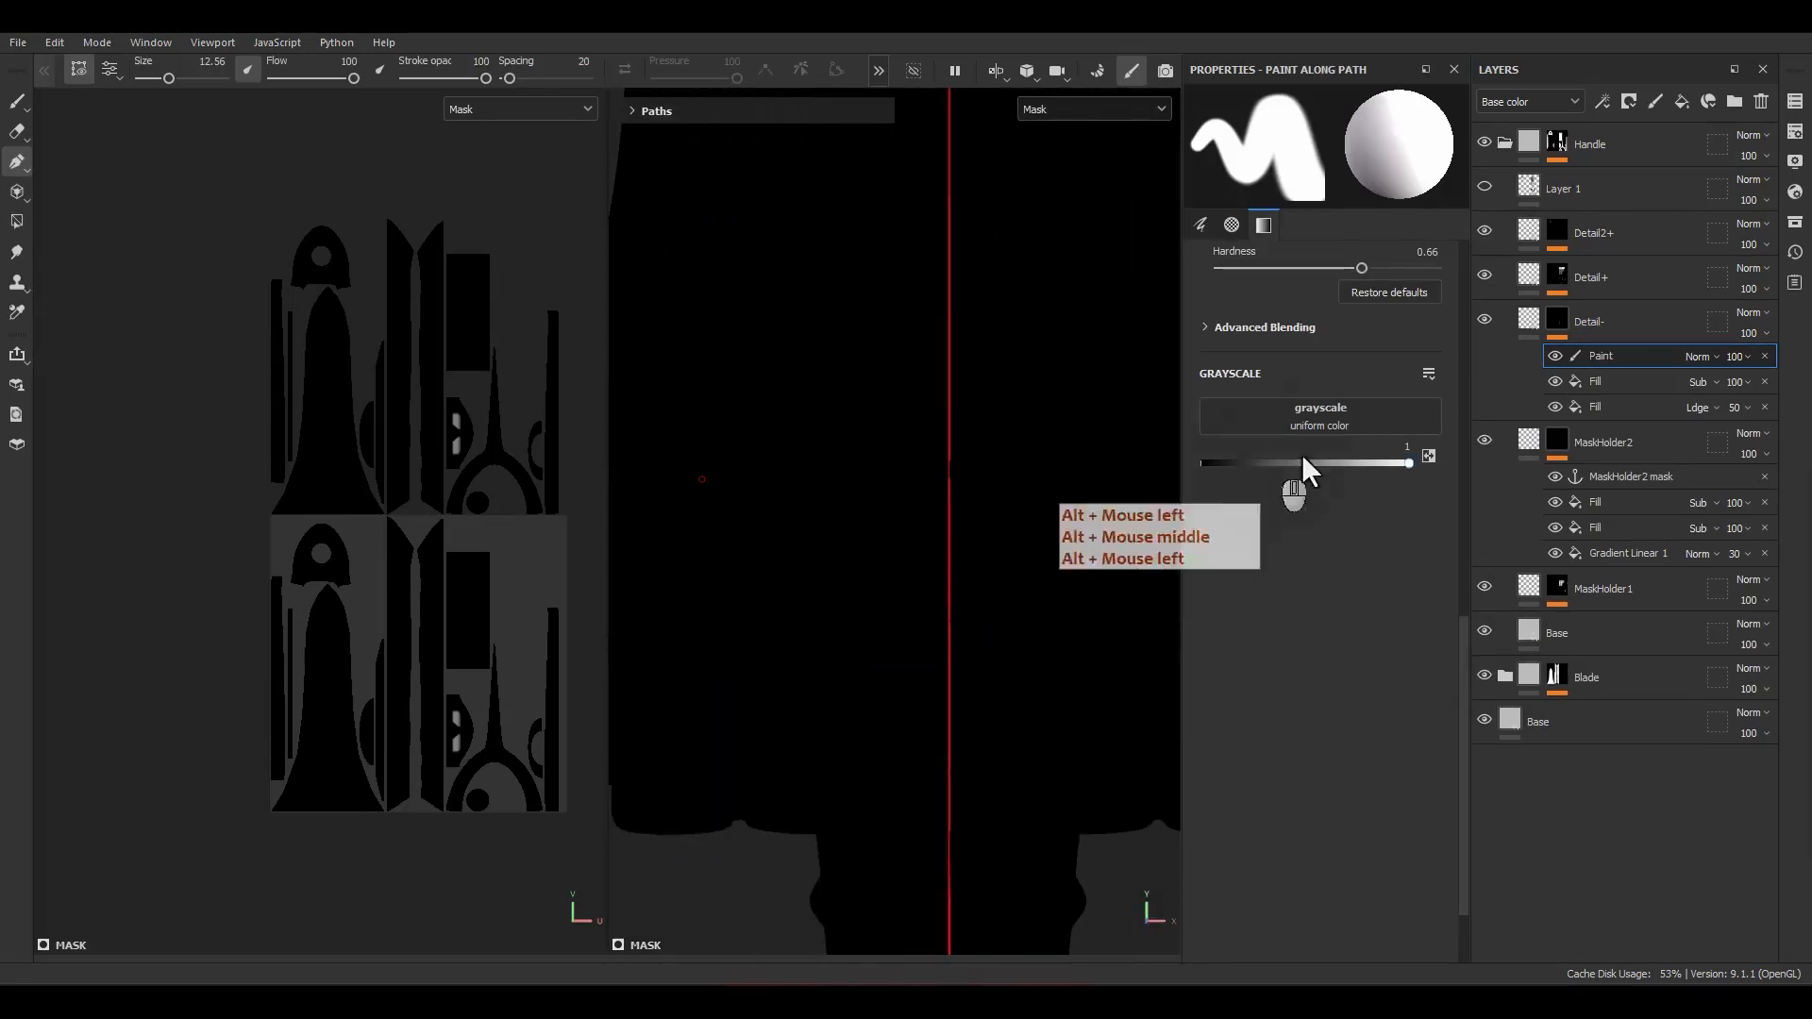
pyautogui.click(1525, 325)
pyautogui.click(1560, 317)
pyautogui.click(1588, 356)
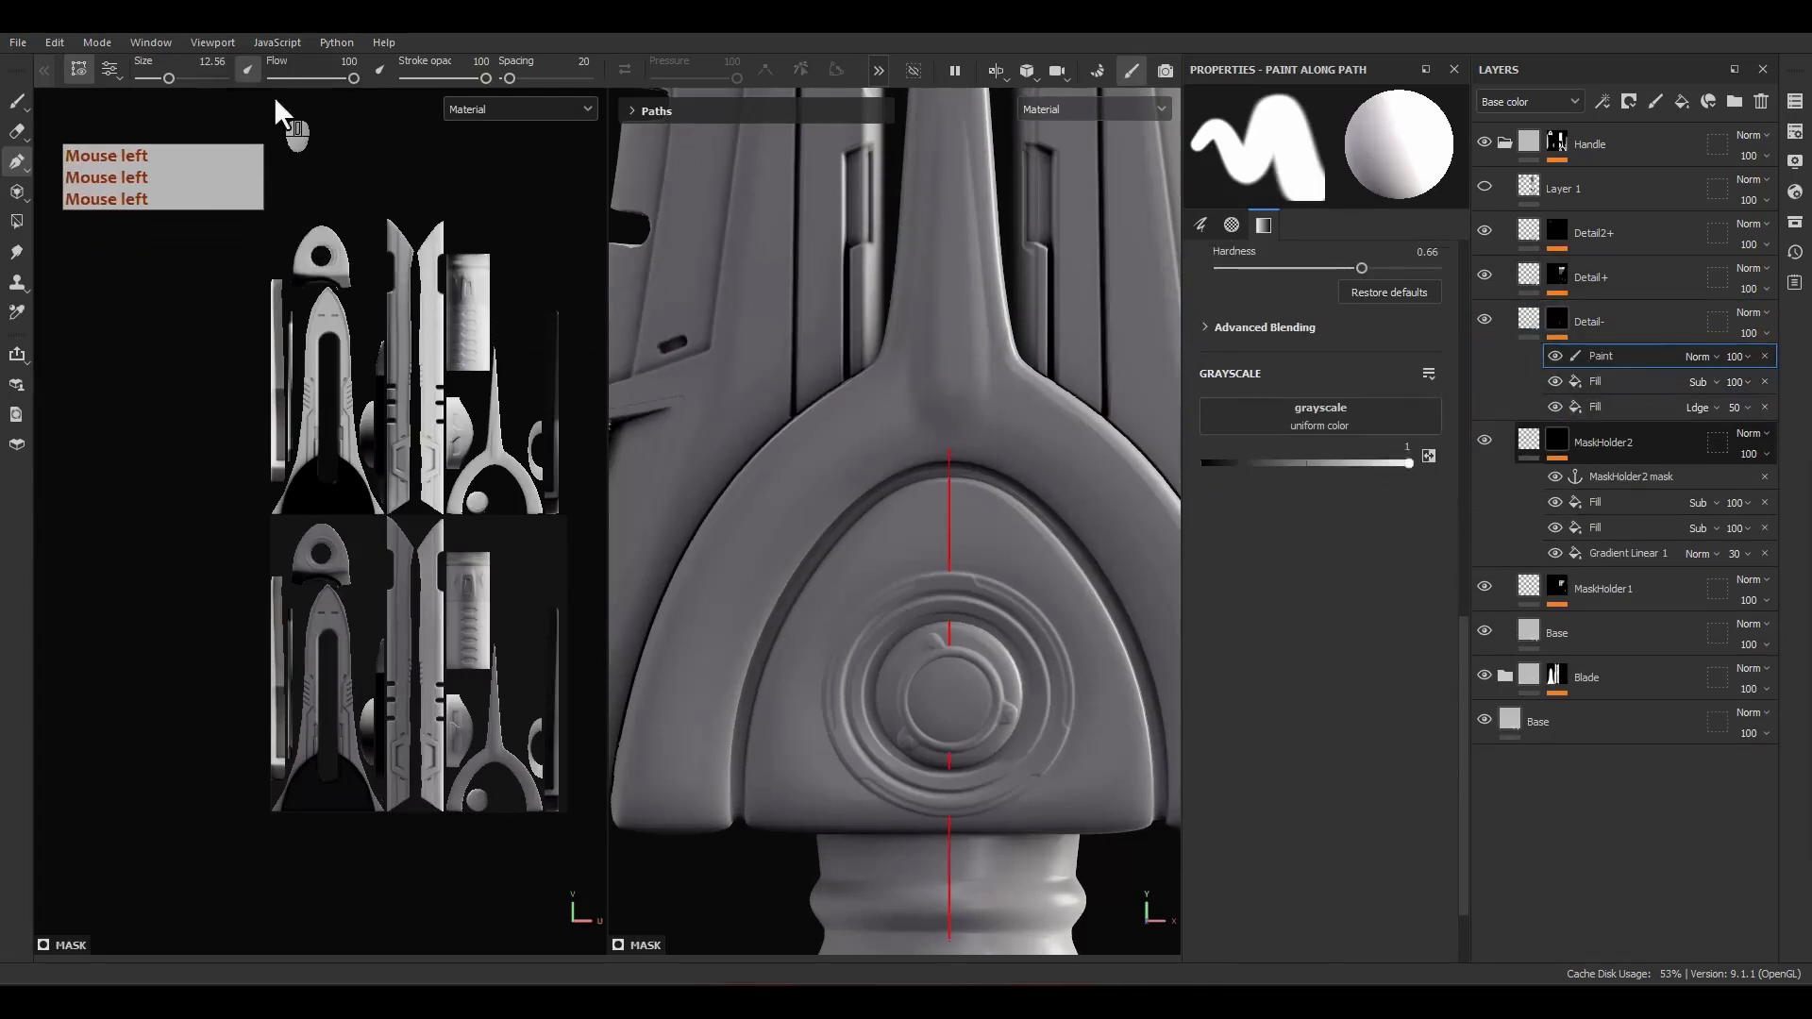
pyautogui.write('.5')
pyautogui.press('Return')
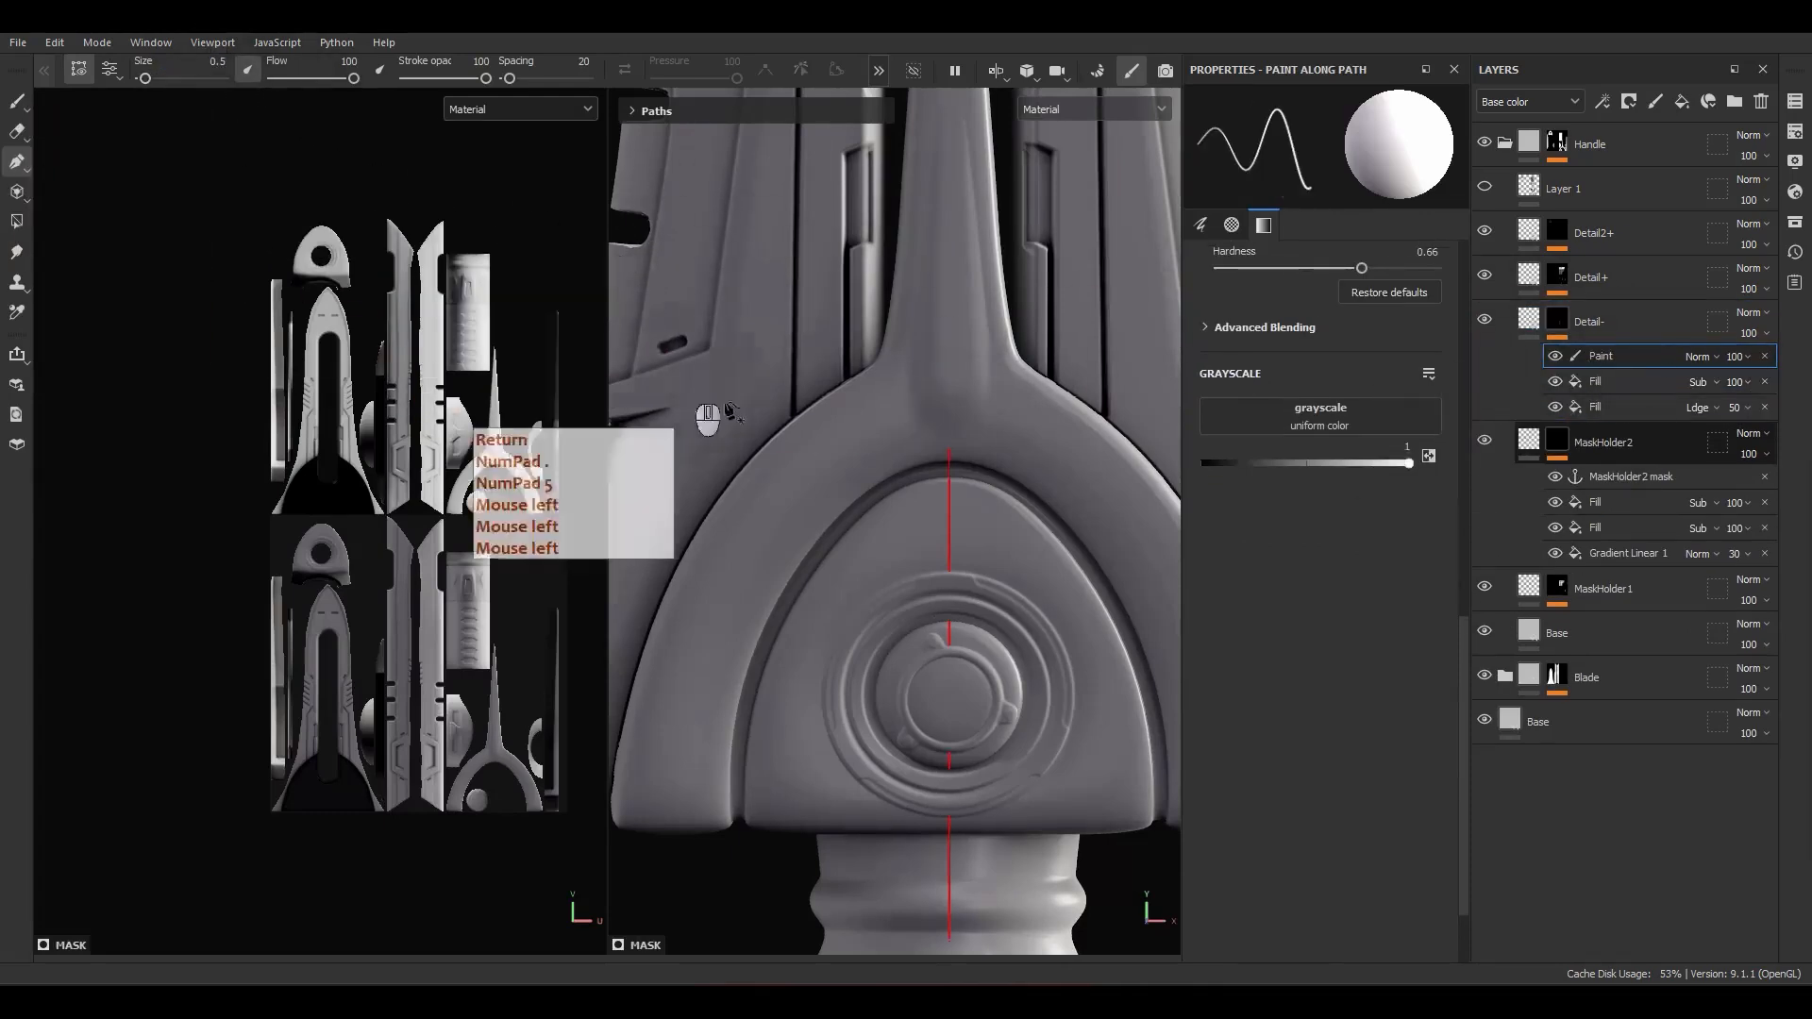
# Step: Paint a narrow path across the upper part of the guard's arch, from its inner groove to its outer edge
pyautogui.scroll(5, 864, 453)
pyautogui.click(951, 531)
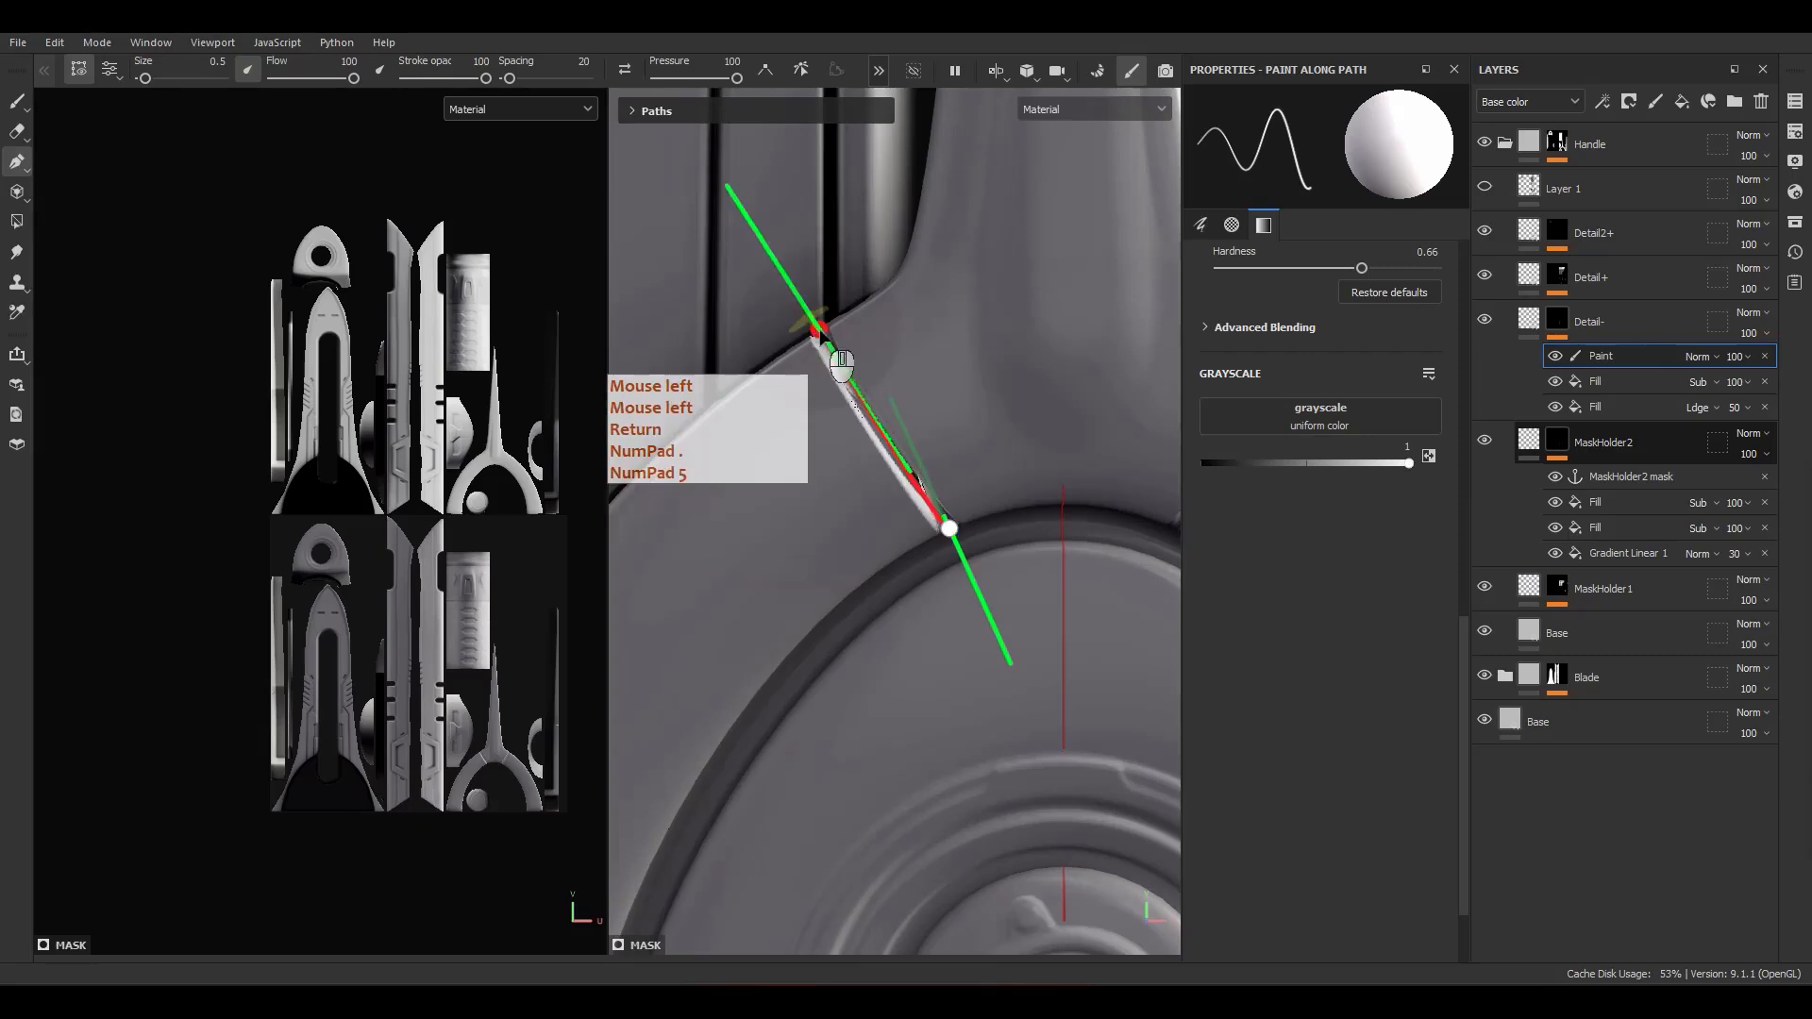
pyautogui.moveTo(851, 423)
pyautogui.keyDown('alt'); pyautogui.mouseDown()
pyautogui.moveTo(973, 483)
pyautogui.moveTo(924, 451)
pyautogui.moveTo(784, 266)
pyautogui.moveTo(932, 530)
pyautogui.moveTo(967, 525)
pyautogui.mouseUp(); pyautogui.keyUp('alt')
pyautogui.scroll(3, 947, 510)
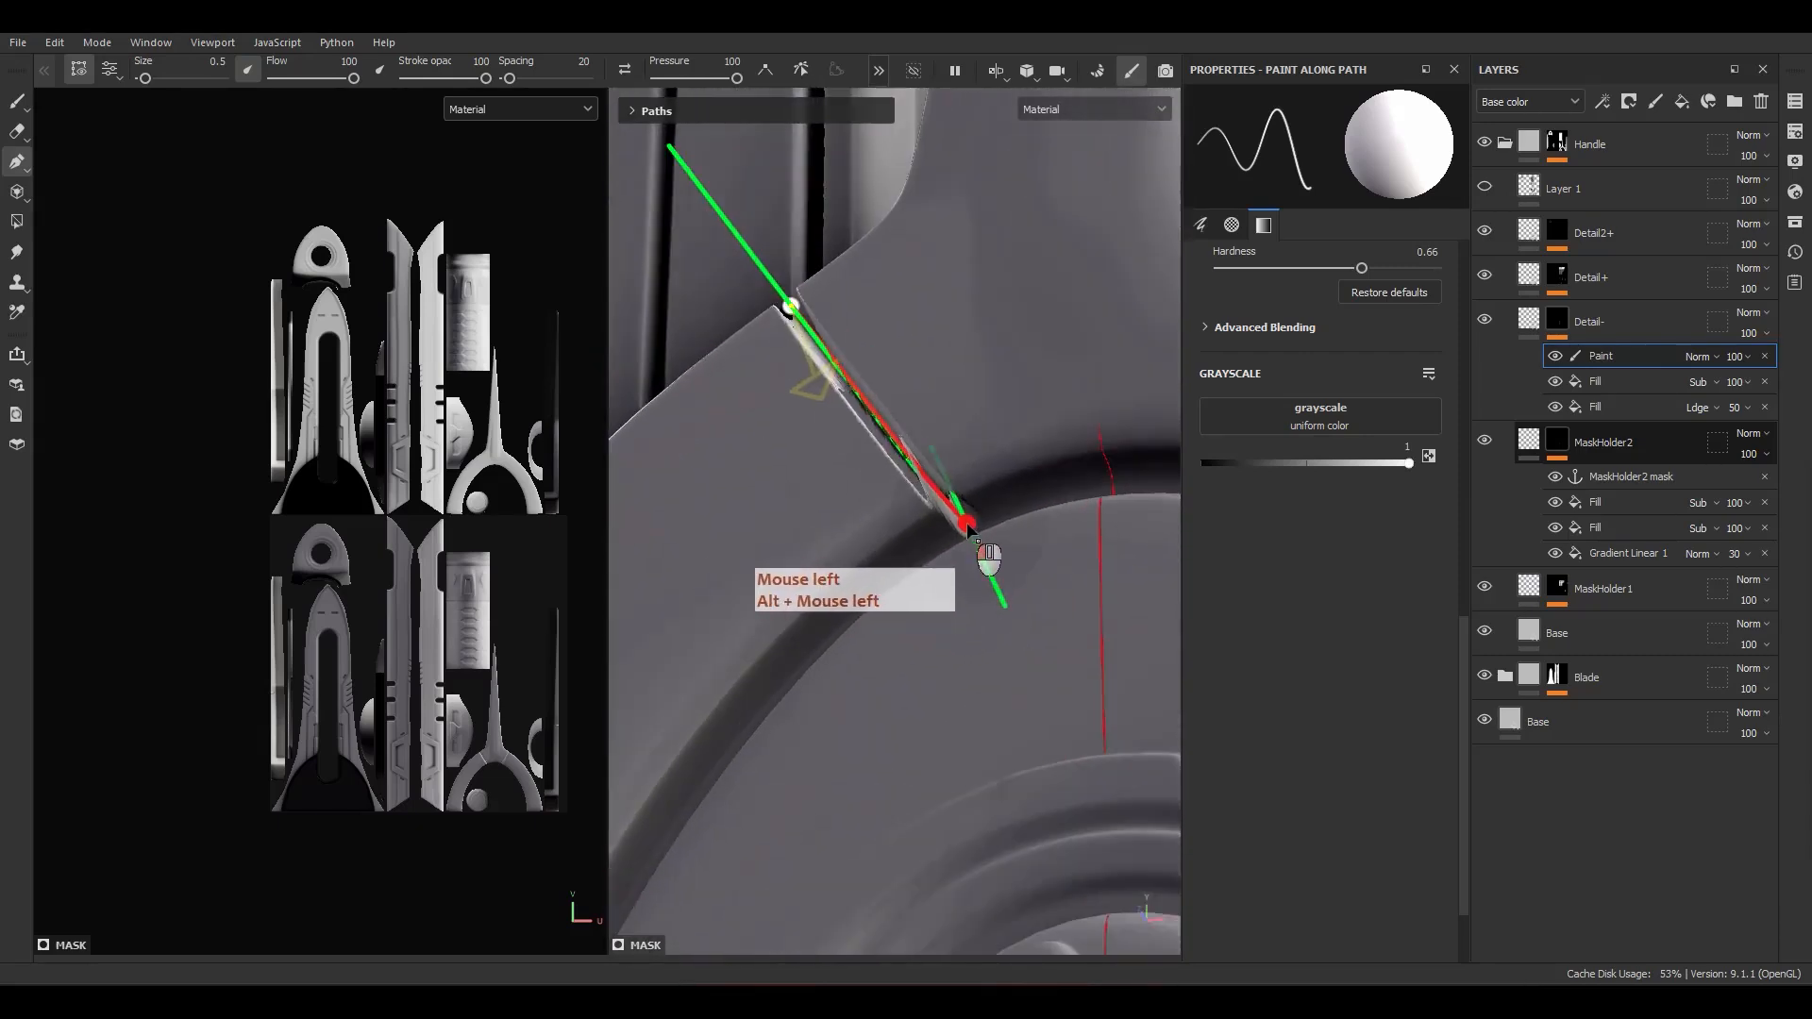
pyautogui.keyDown('alt'); pyautogui.moveTo(787, 420); pyautogui.dragTo(845, 498); pyautogui.keyUp('alt')
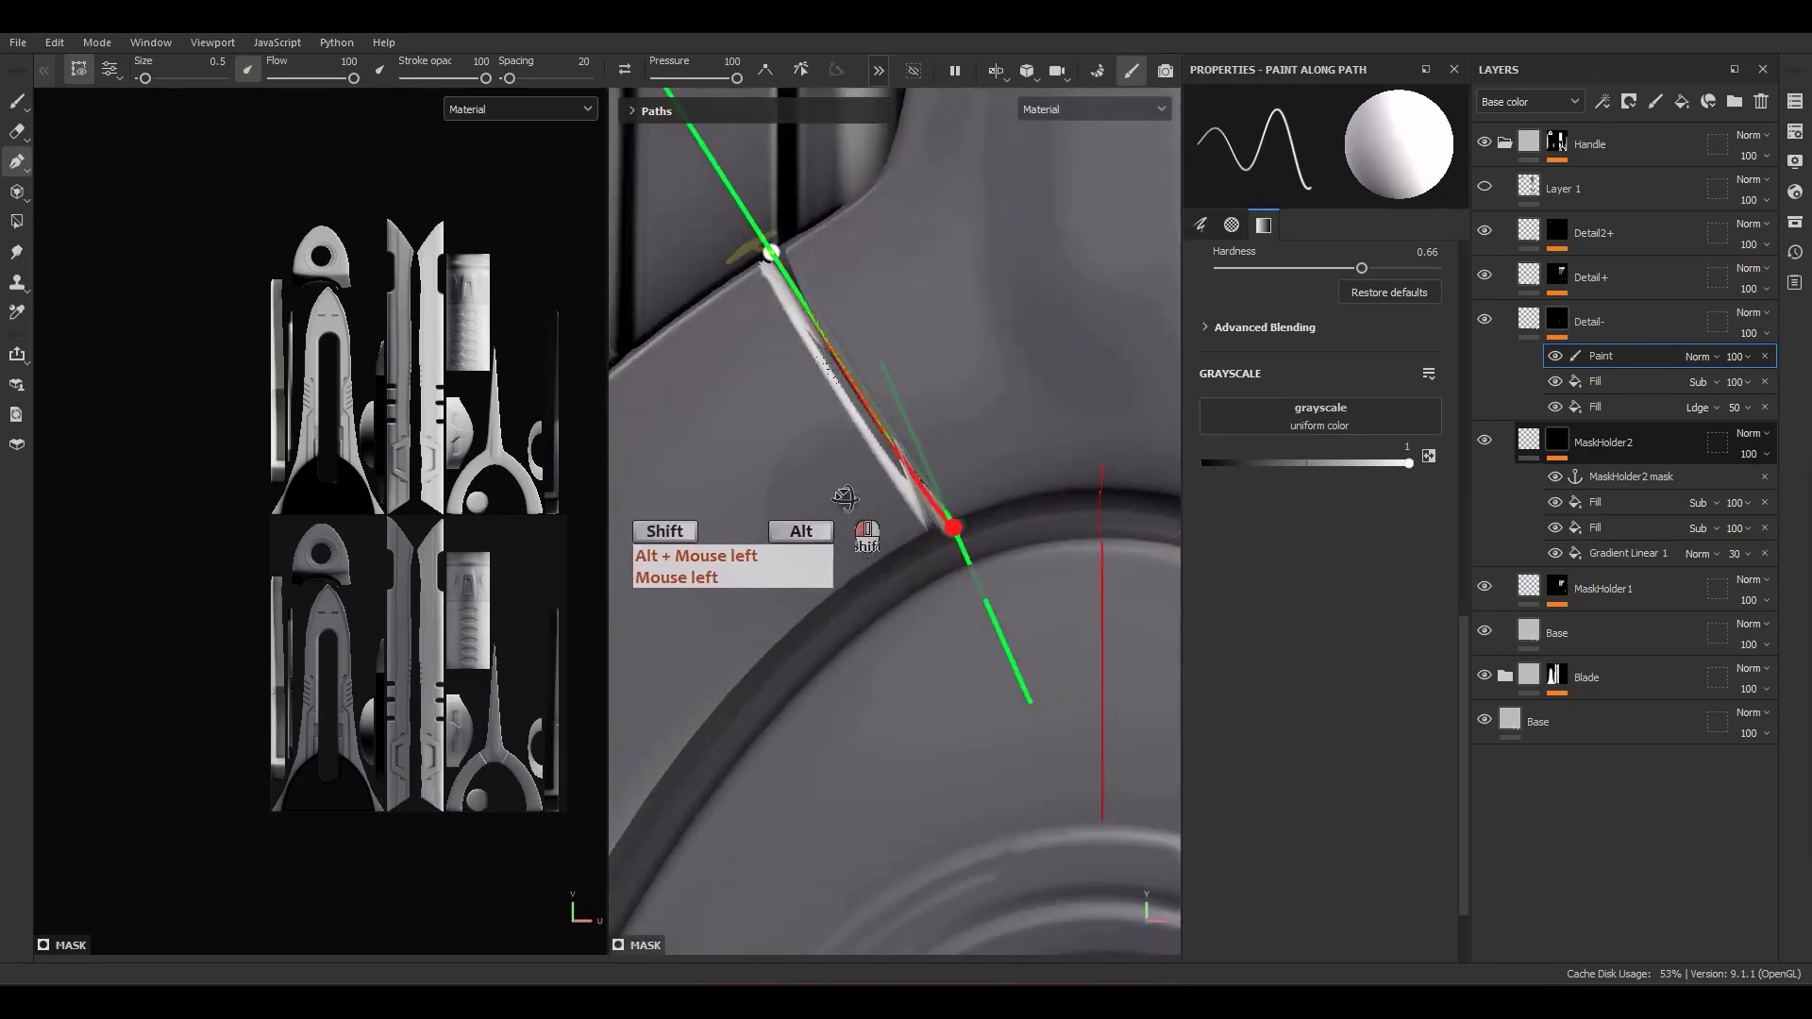
pyautogui.keyDown('alt'); pyautogui.moveTo(846, 498); pyautogui.dragTo(887, 302, button='right'); pyautogui.keyUp('alt')
pyautogui.keyDown('alt'); pyautogui.moveTo(906, 465); pyautogui.dragTo(860, 520, button='right'); pyautogui.keyUp('alt')
pyautogui.keyDown('alt'); pyautogui.moveTo(860, 520); pyautogui.dragTo(908, 358, button='middle'); pyautogui.keyUp('alt')
pyautogui.moveTo(908, 357)
pyautogui.keyDown('alt'); pyautogui.mouseDown()
pyautogui.moveTo(858, 356)
pyautogui.moveTo(892, 359)
pyautogui.mouseUp(); pyautogui.keyUp('alt')
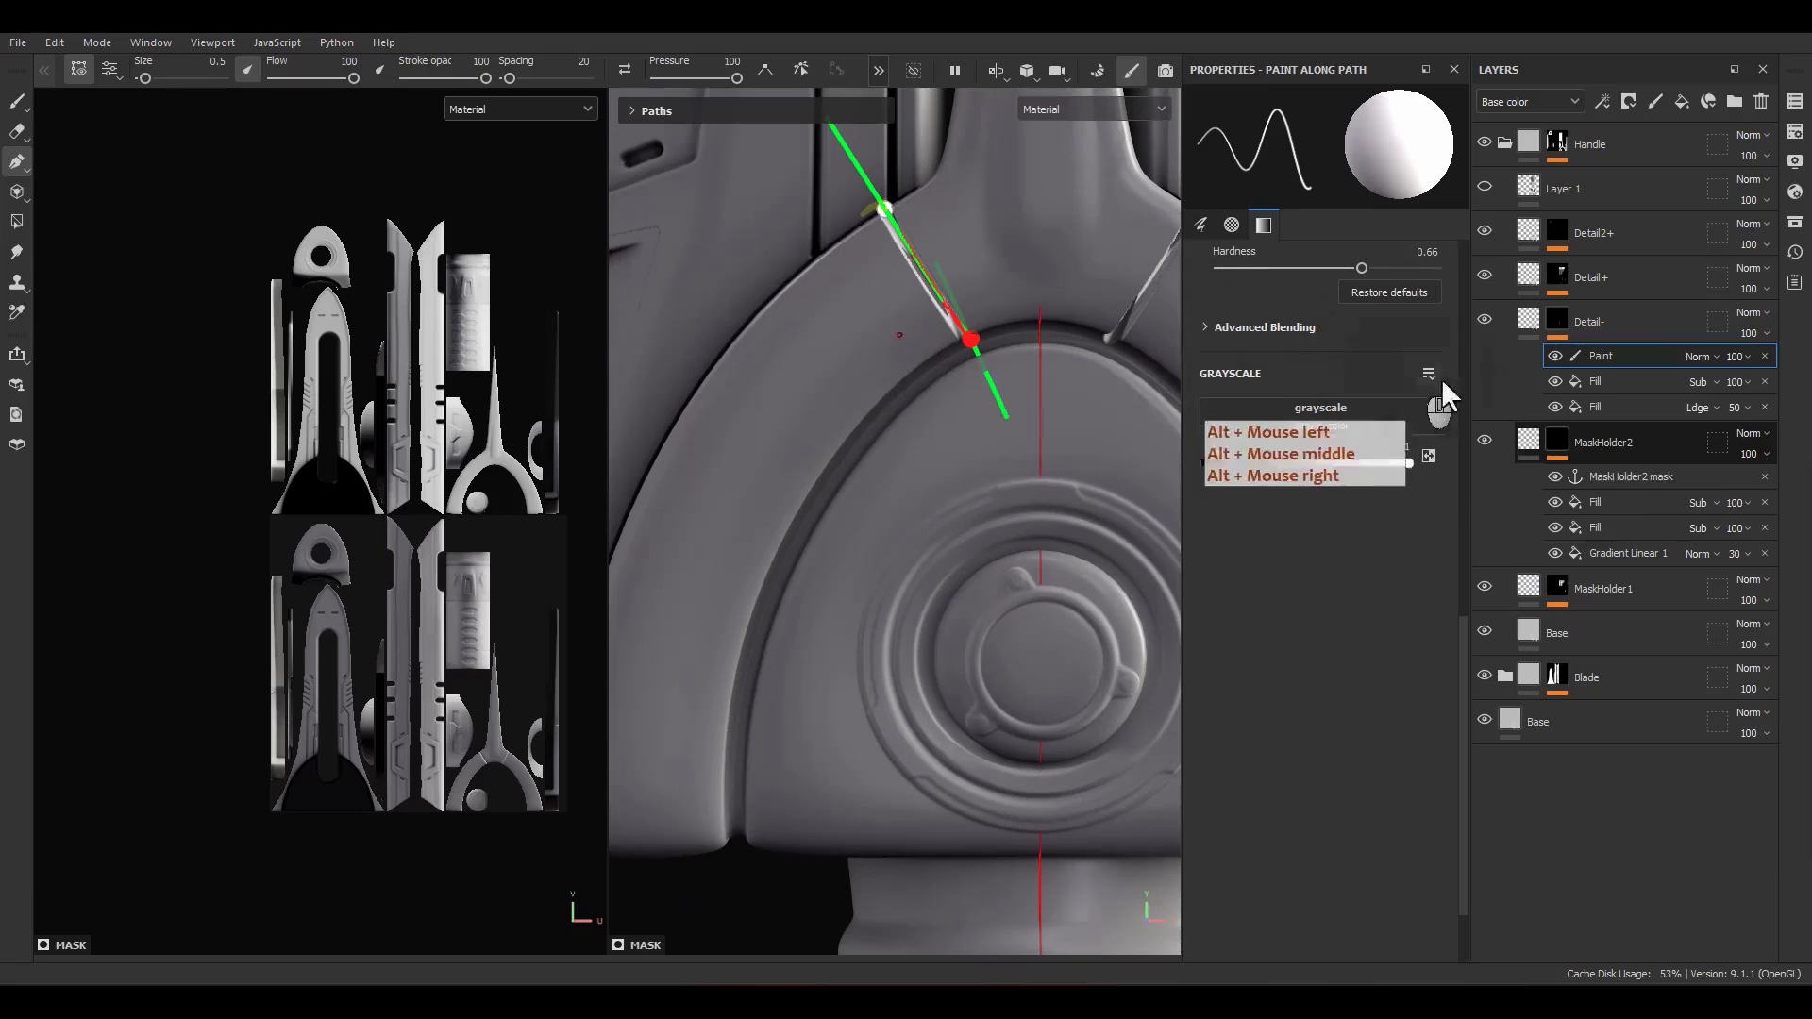
# Step: Set the Detail- paint effect's opacity to 20 and its blending mode to Linear dodge (Add)
pyautogui.click(1730, 359)
pyautogui.click(1774, 378)
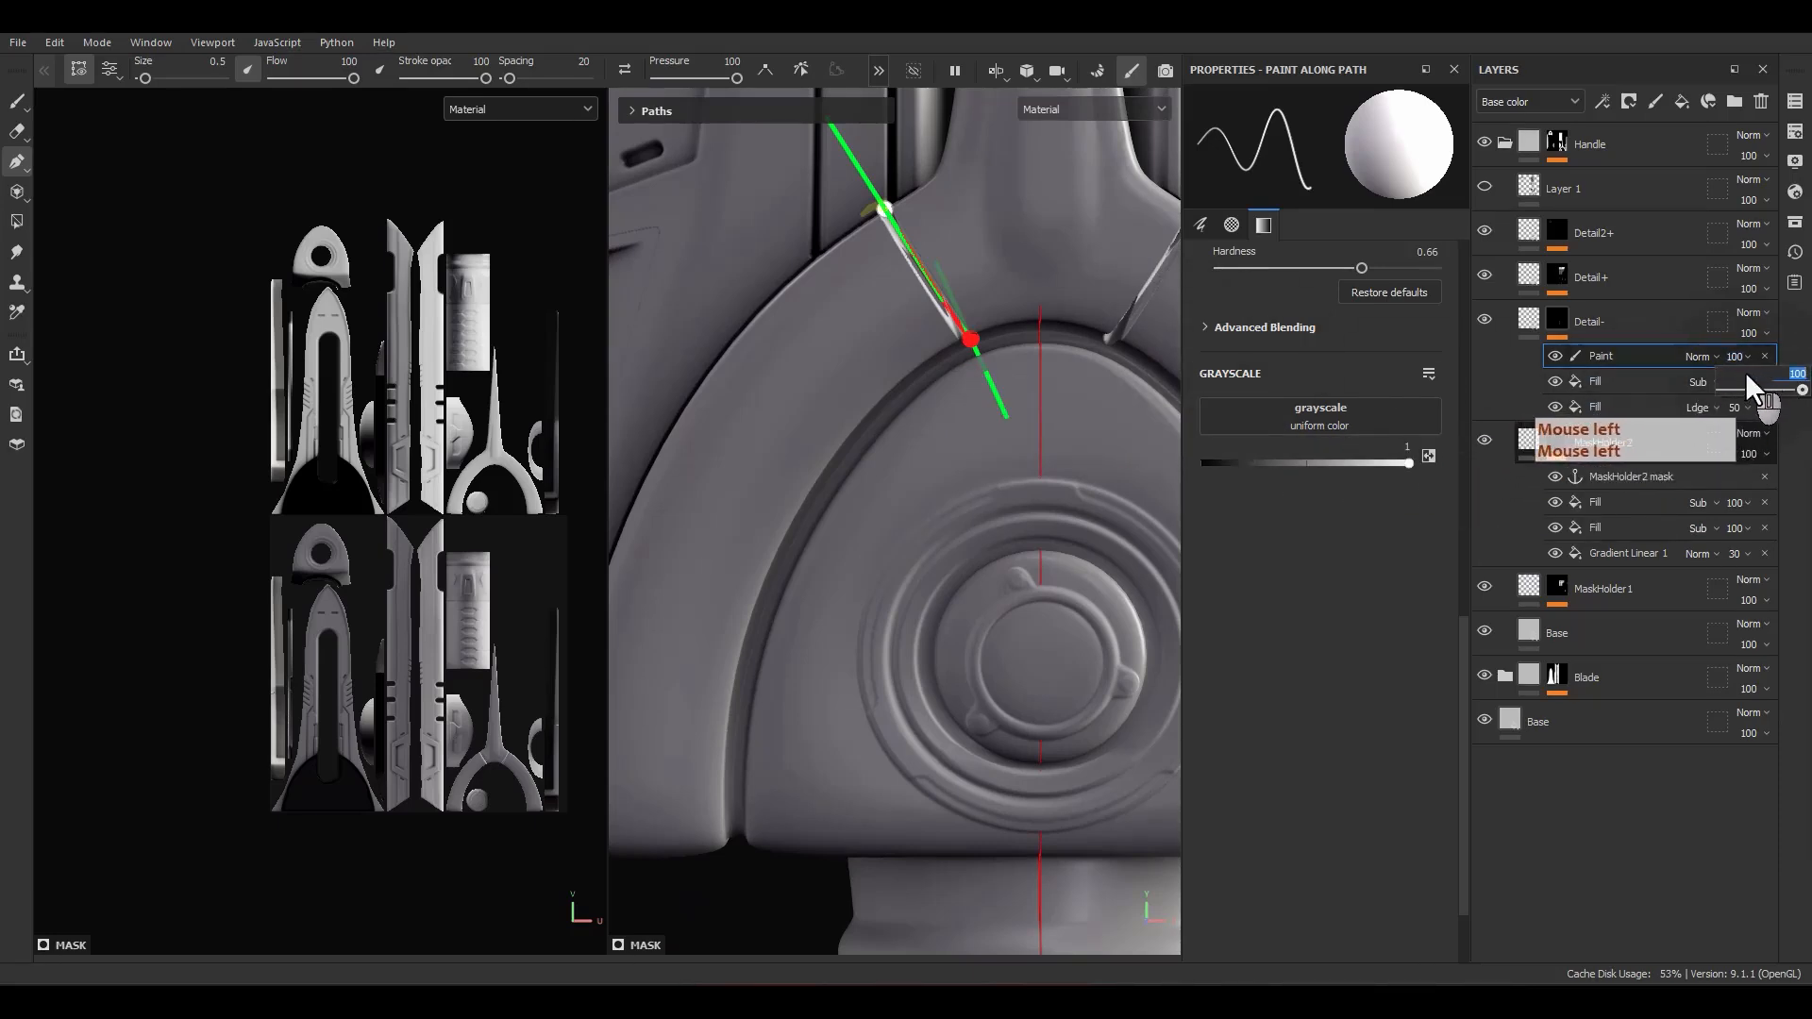
pyautogui.write('20')
pyautogui.press('Return')
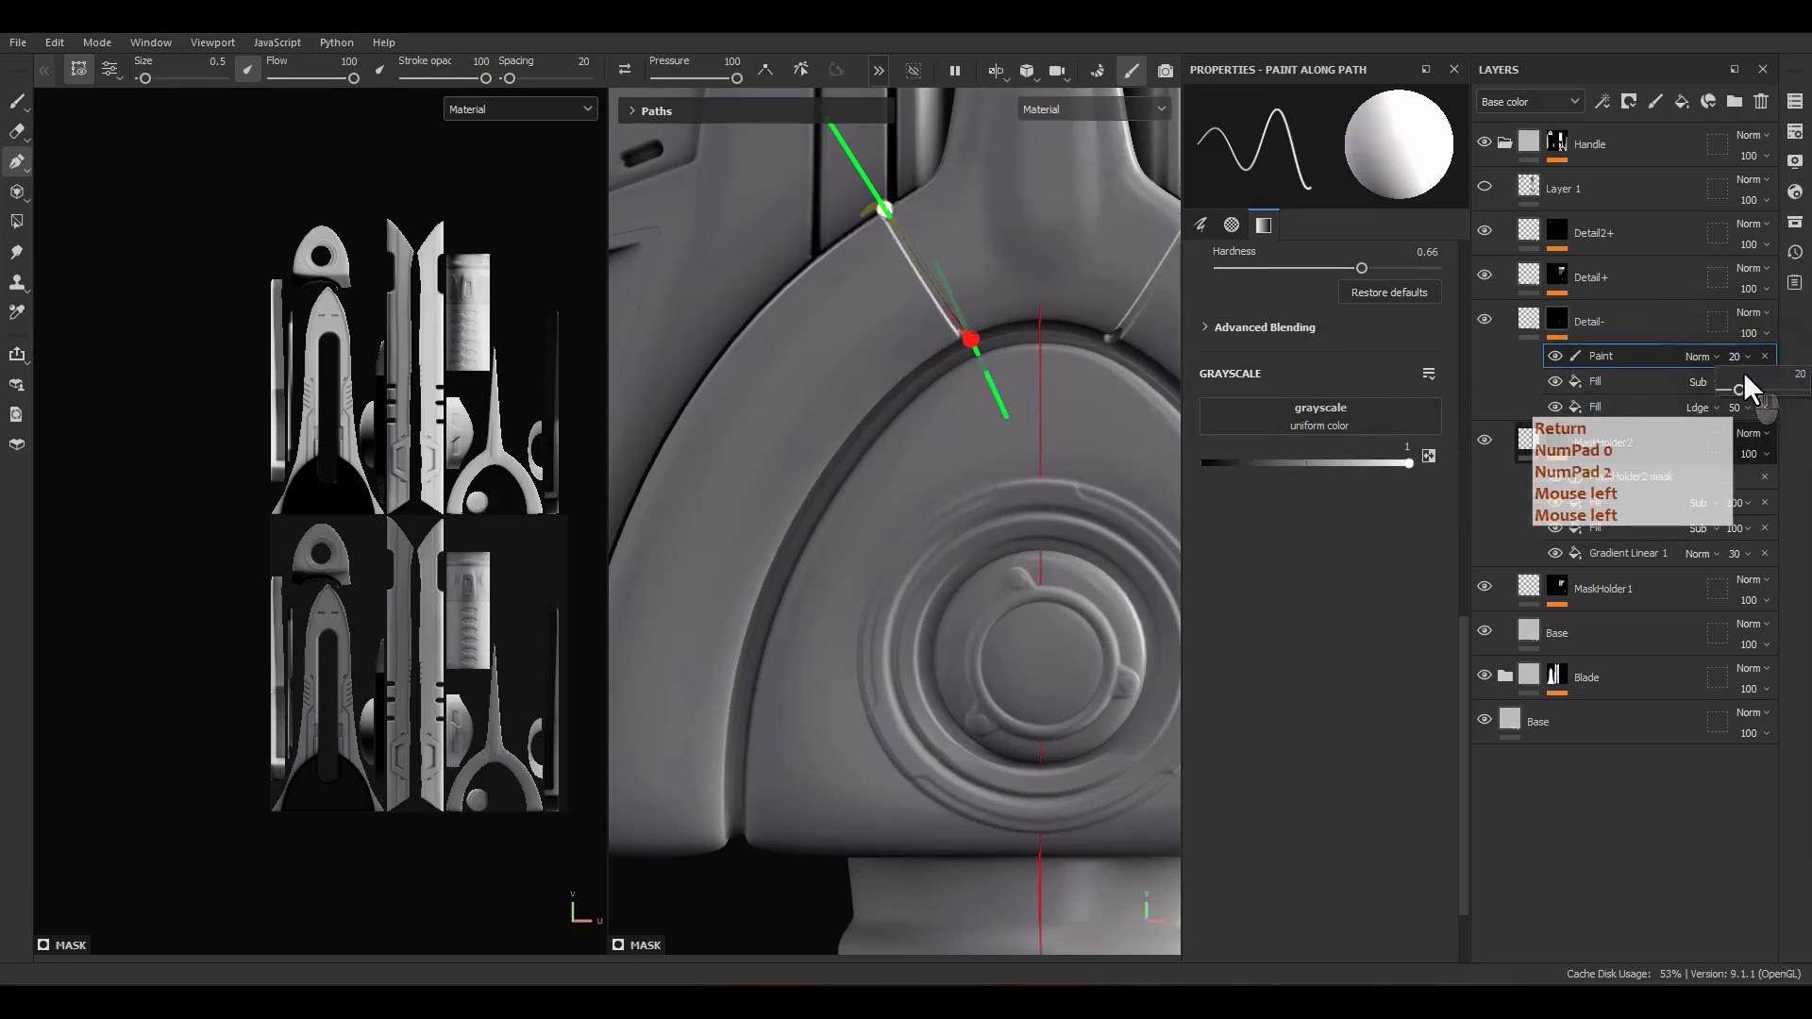
pyautogui.press('KP_Subtract')
pyautogui.keyDown('alt'); pyautogui.moveTo(1035, 446); pyautogui.dragTo(1024, 477, button='middle'); pyautogui.keyUp('alt')
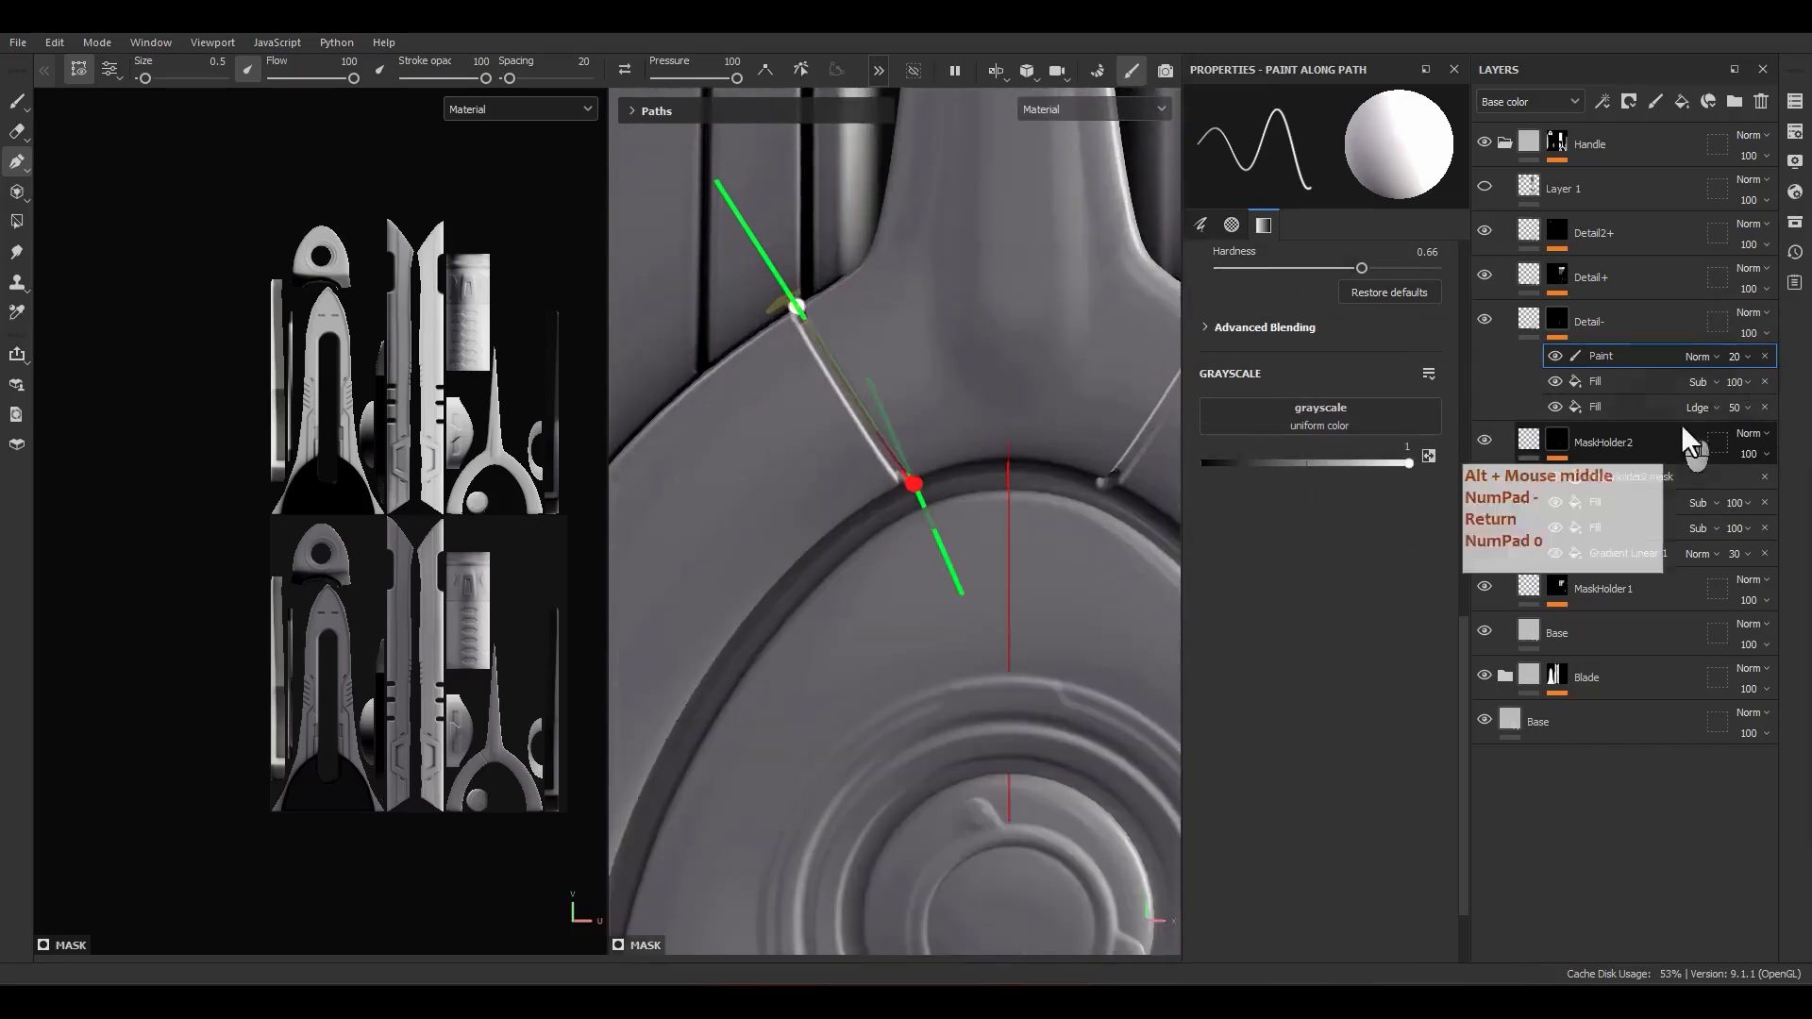
pyautogui.click(1703, 357)
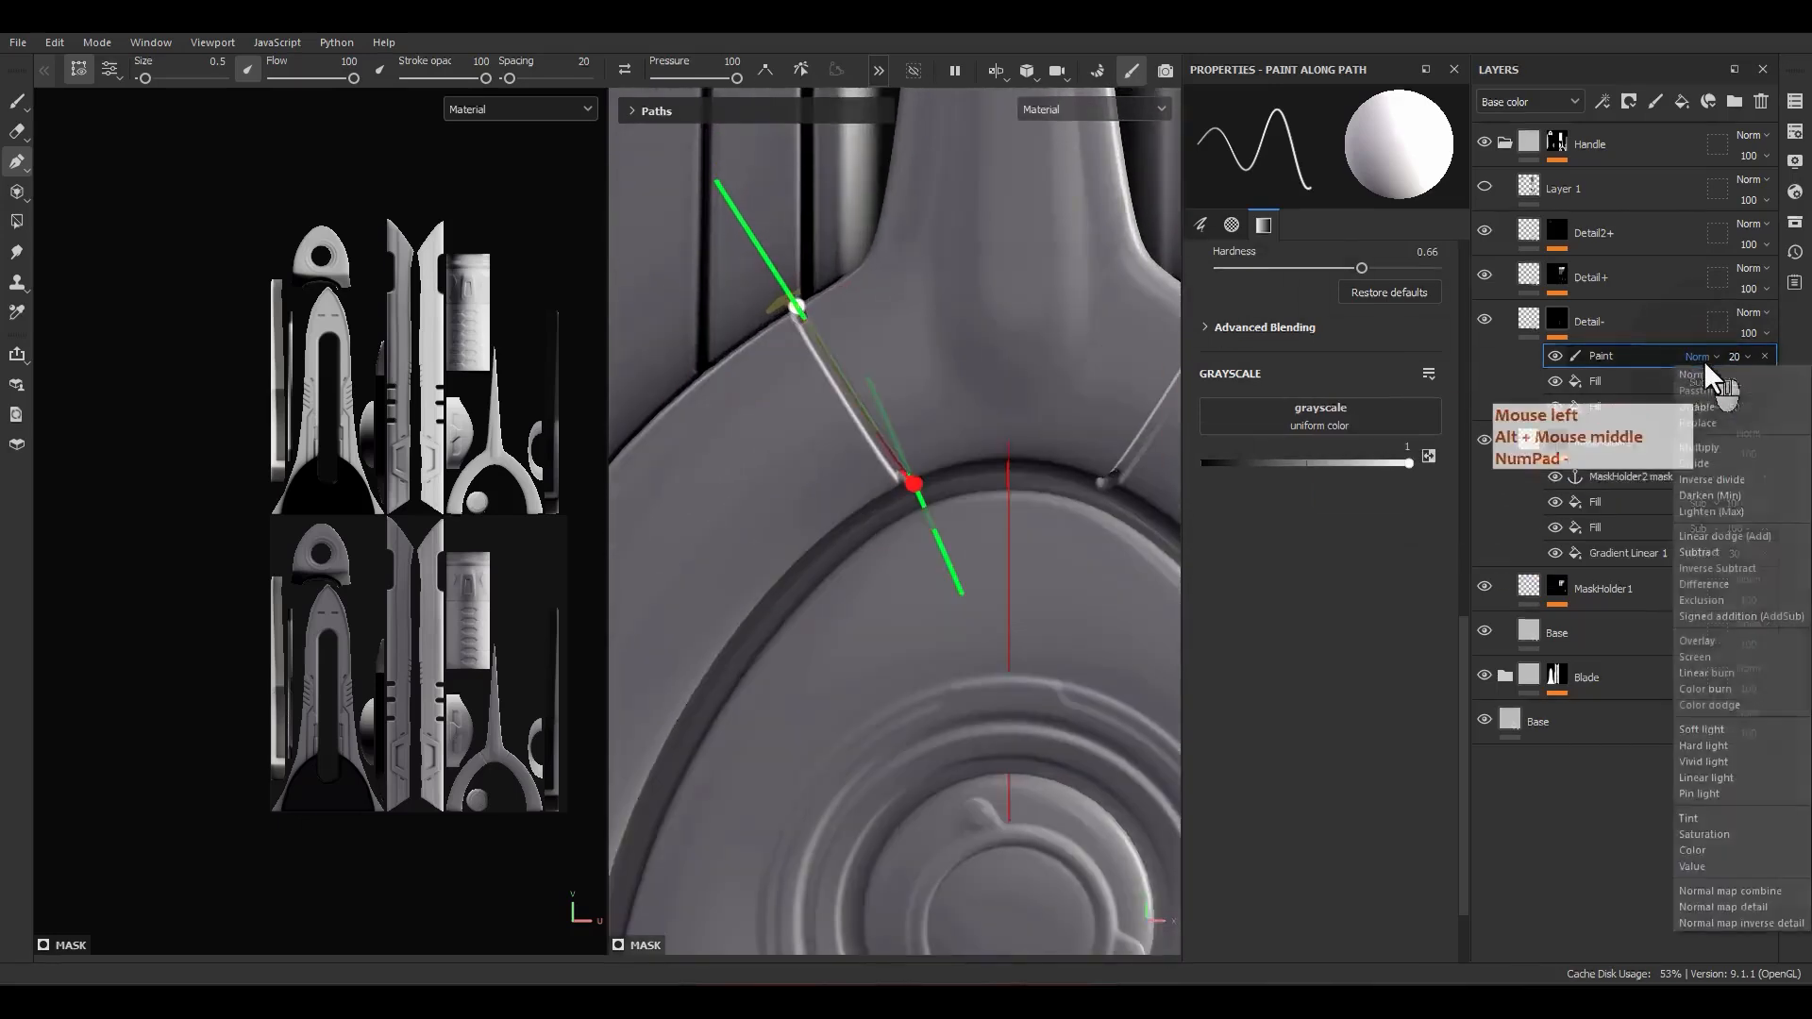
pyautogui.click(1725, 537)
pyautogui.keyDown('alt'); pyautogui.moveTo(897, 491); pyautogui.dragTo(854, 522); pyautogui.keyUp('alt')
pyautogui.keyDown('alt'); pyautogui.moveTo(854, 522); pyautogui.dragTo(908, 478, button='middle'); pyautogui.keyUp('alt')
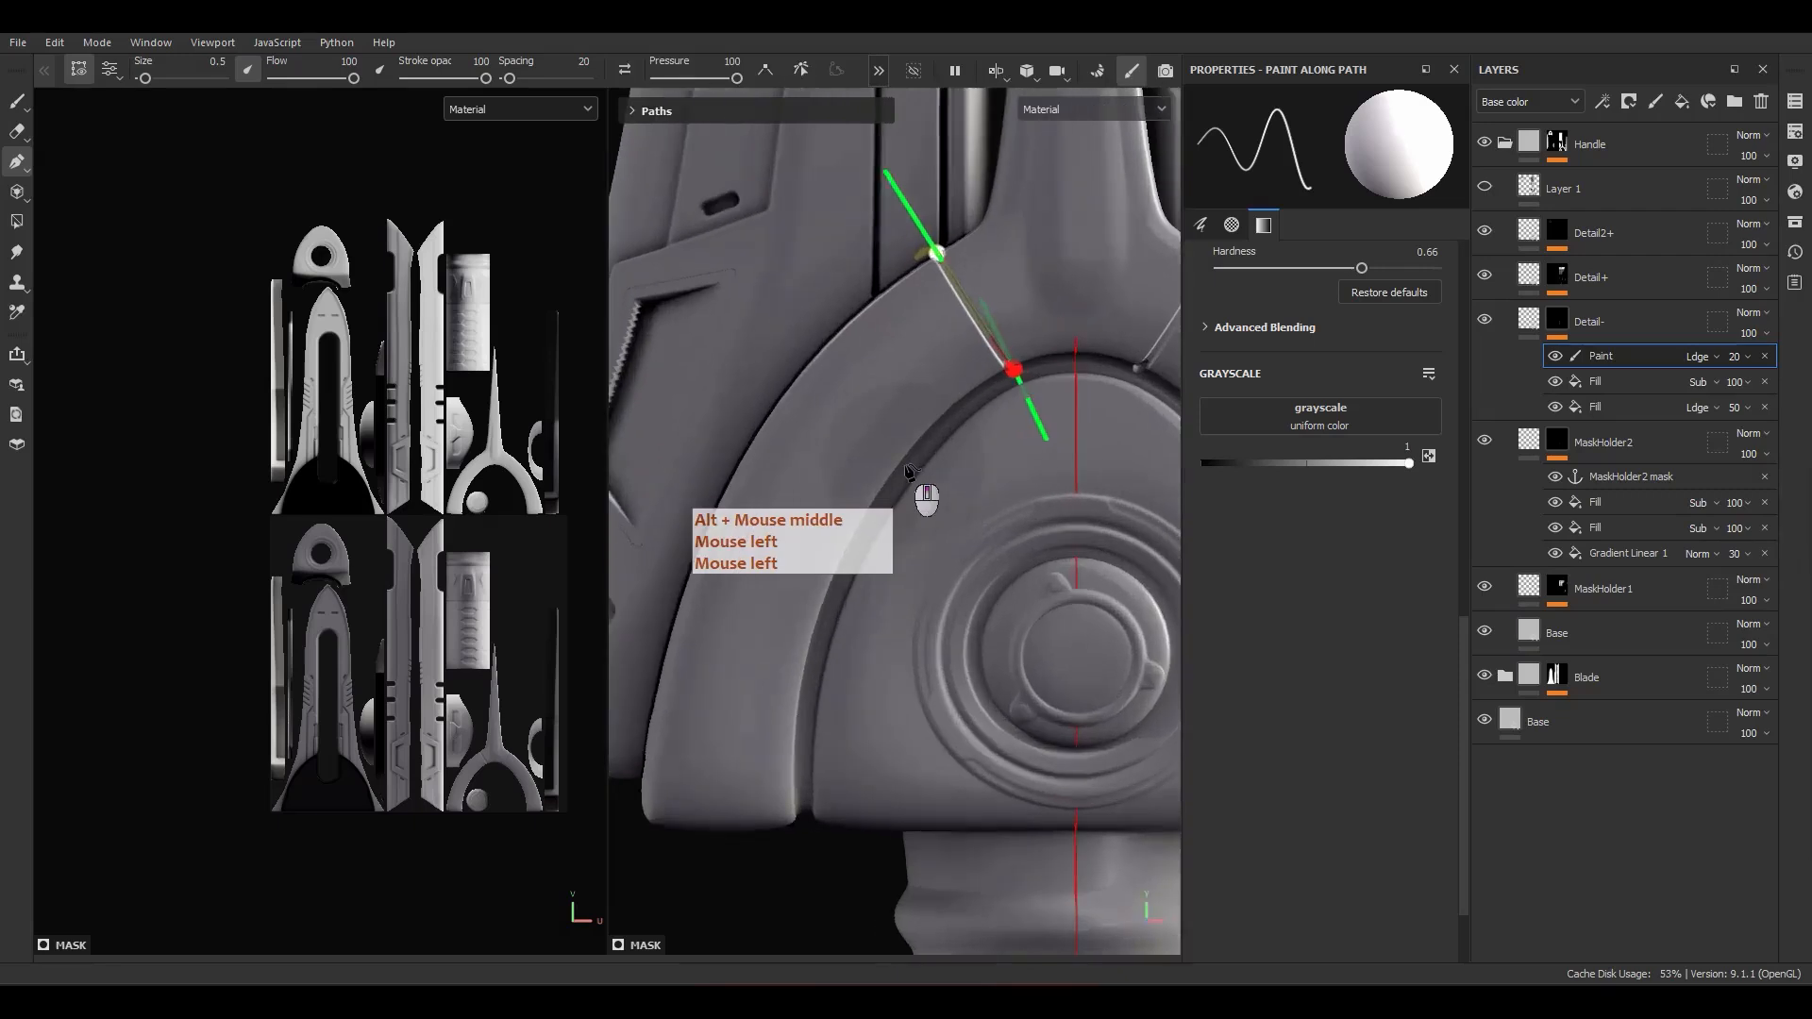
# Step: Finish the first path and paint a second one lower across the arch, from its inner groove to its outer edge
pyautogui.press('Escape')
pyautogui.scroll(3, 897, 491)
pyautogui.scroll(-2, 897, 498)
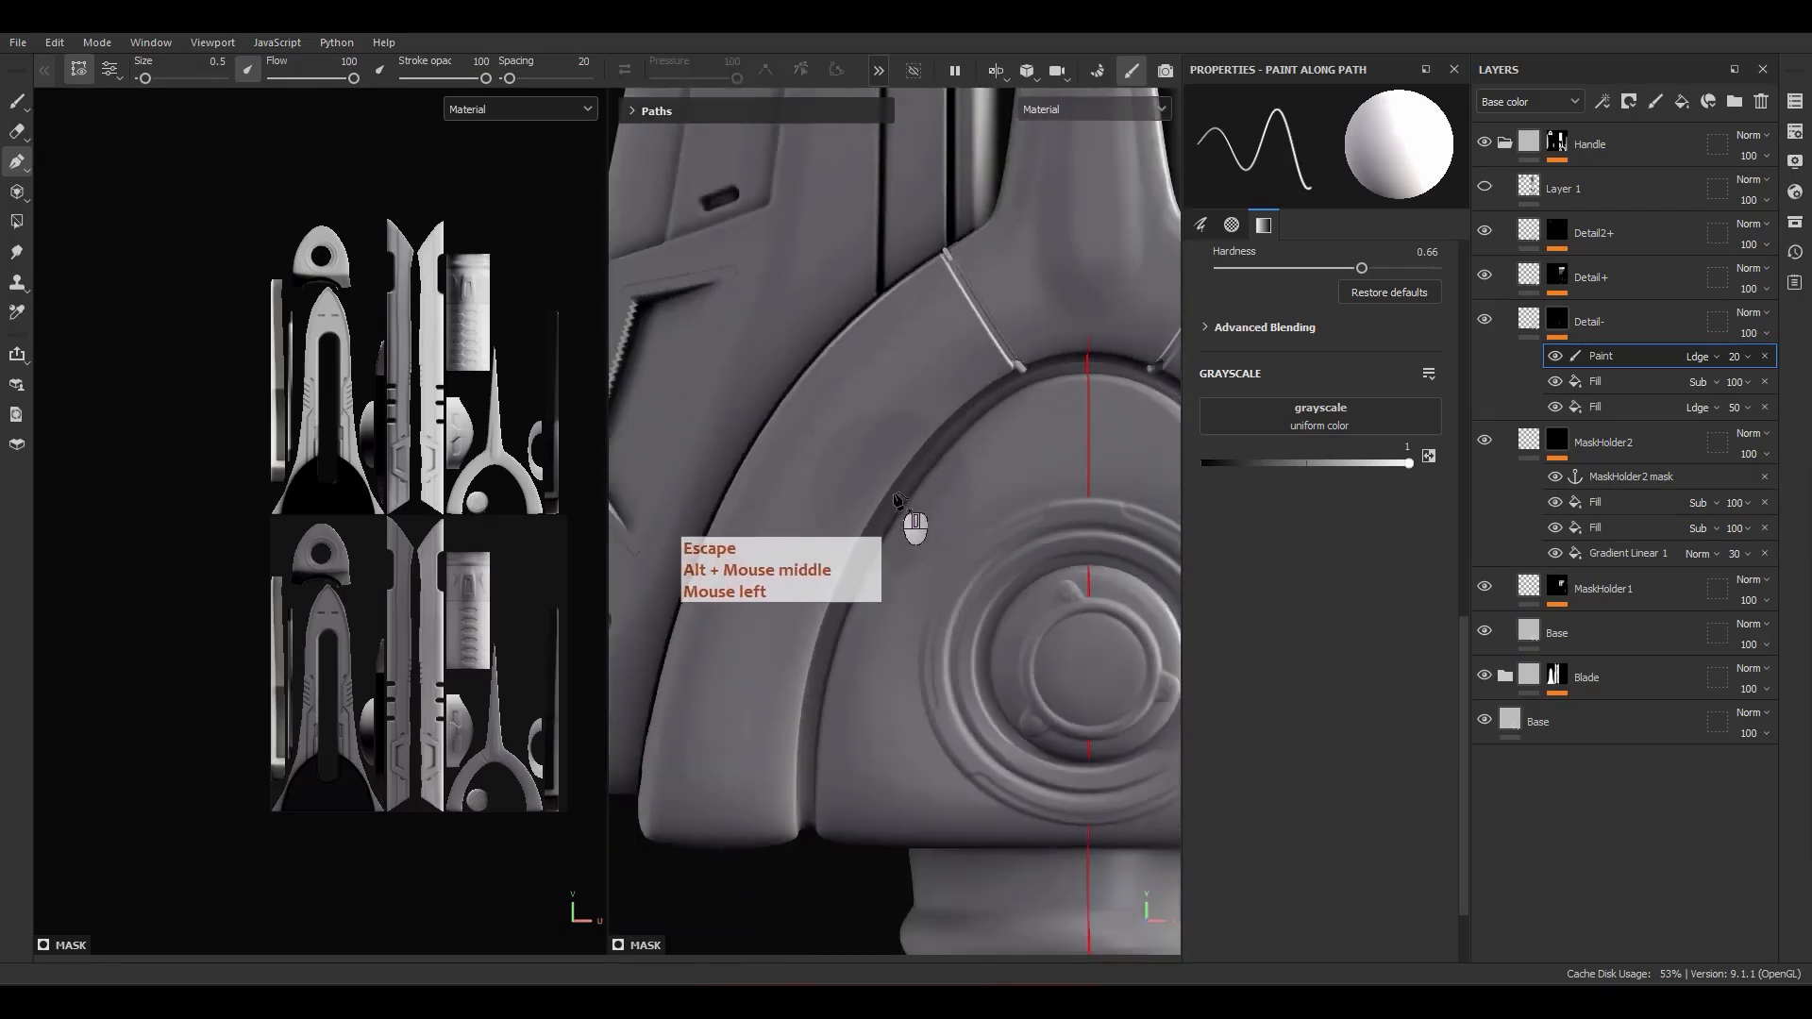
pyautogui.click(899, 484)
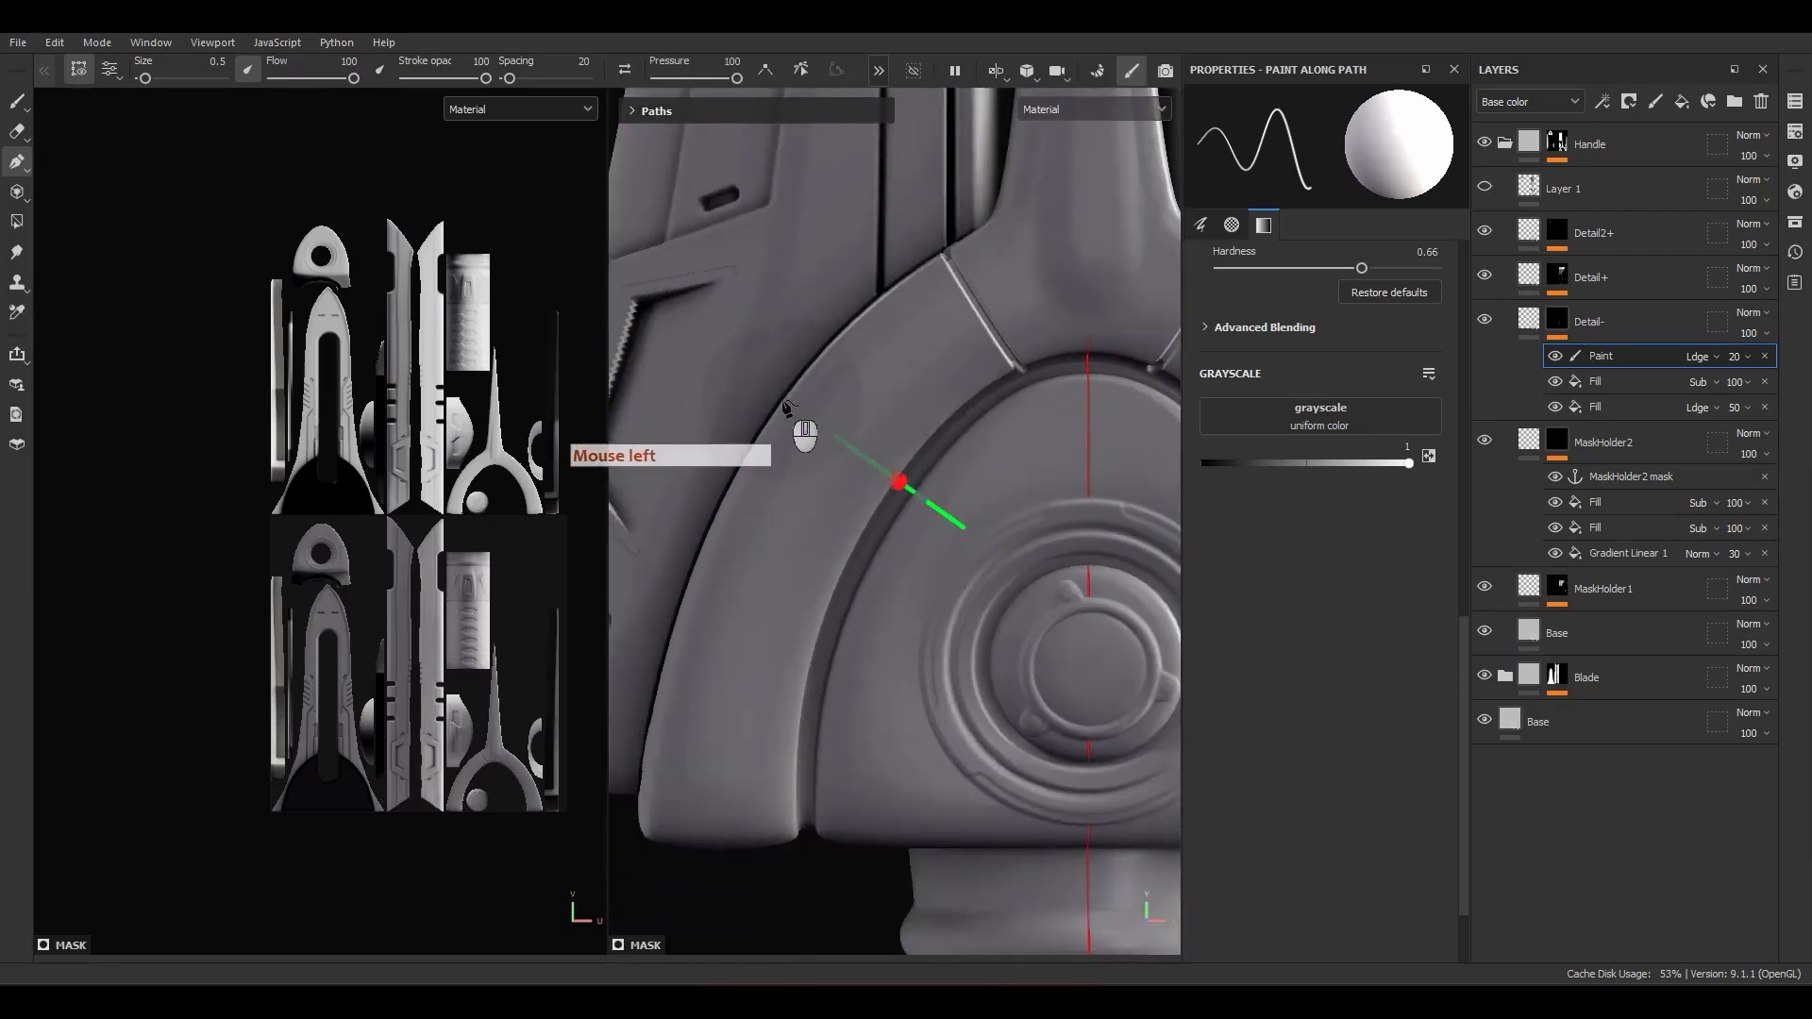
pyautogui.keyDown('alt'); pyautogui.moveTo(814, 561); pyautogui.dragTo(883, 505); pyautogui.keyUp('alt')
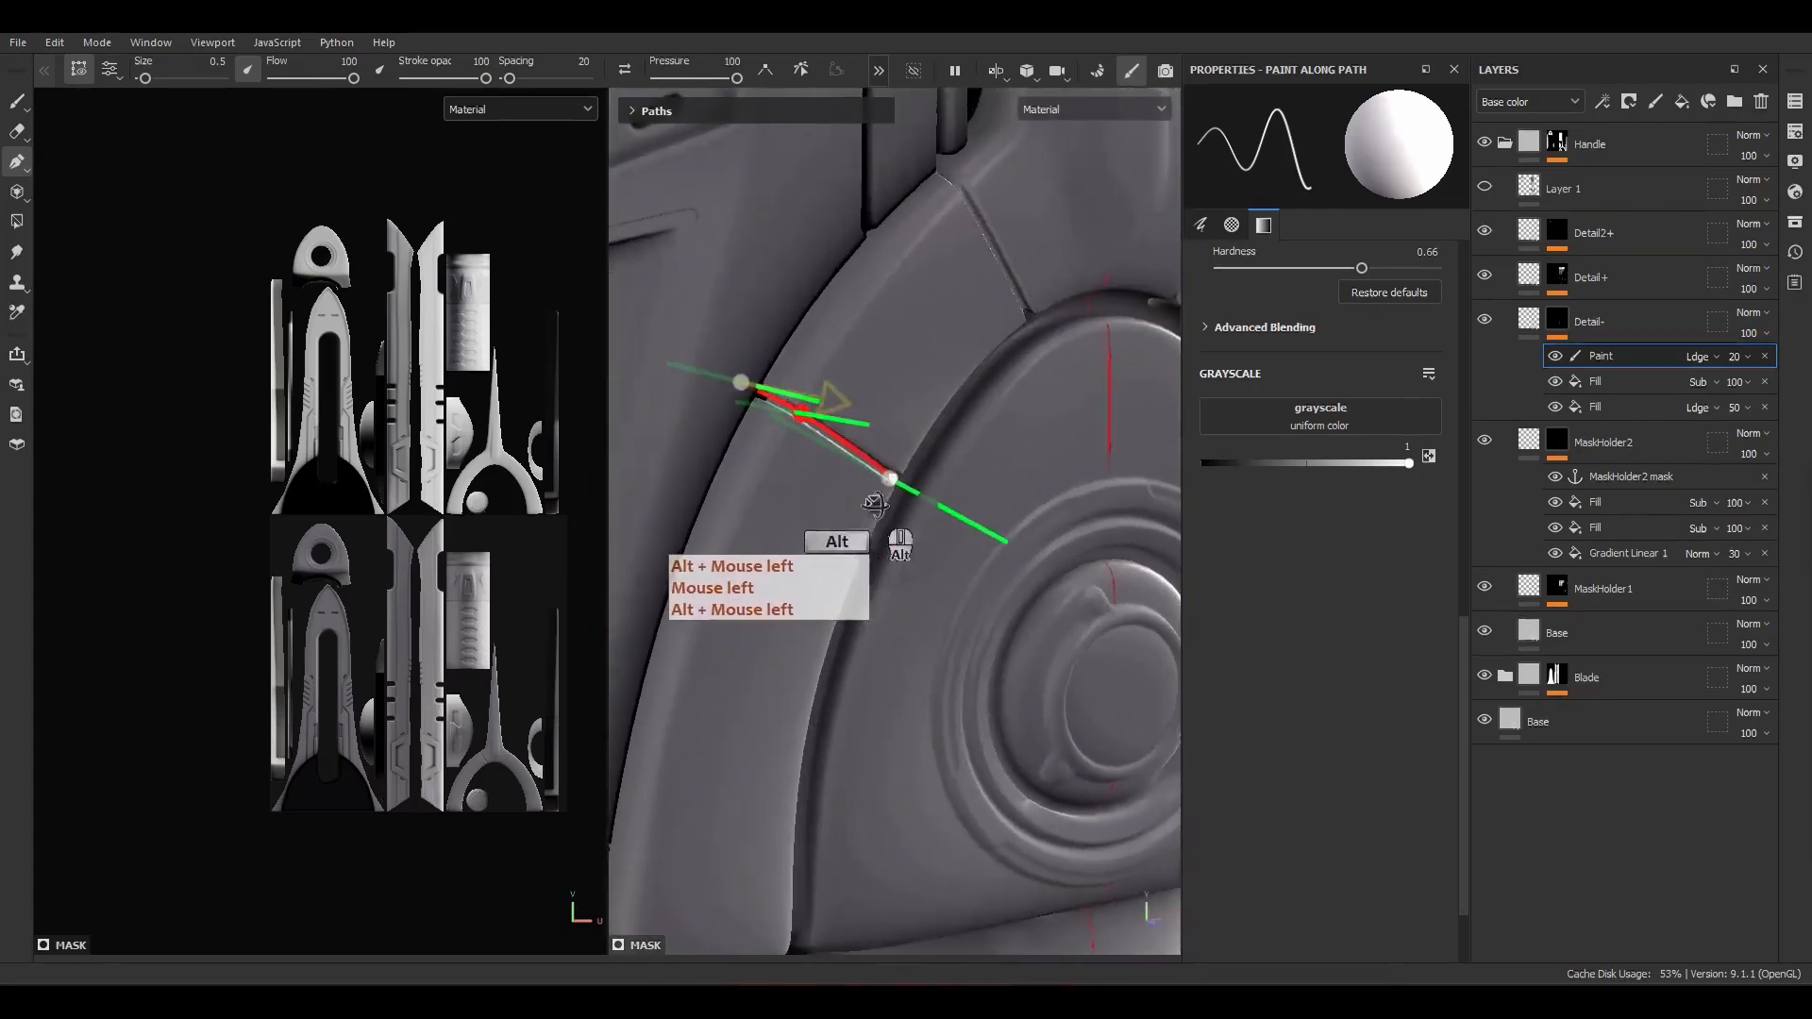
pyautogui.scroll(4, 757, 400)
pyautogui.hotkey('ctrl', 'z')
pyautogui.click(746, 390)
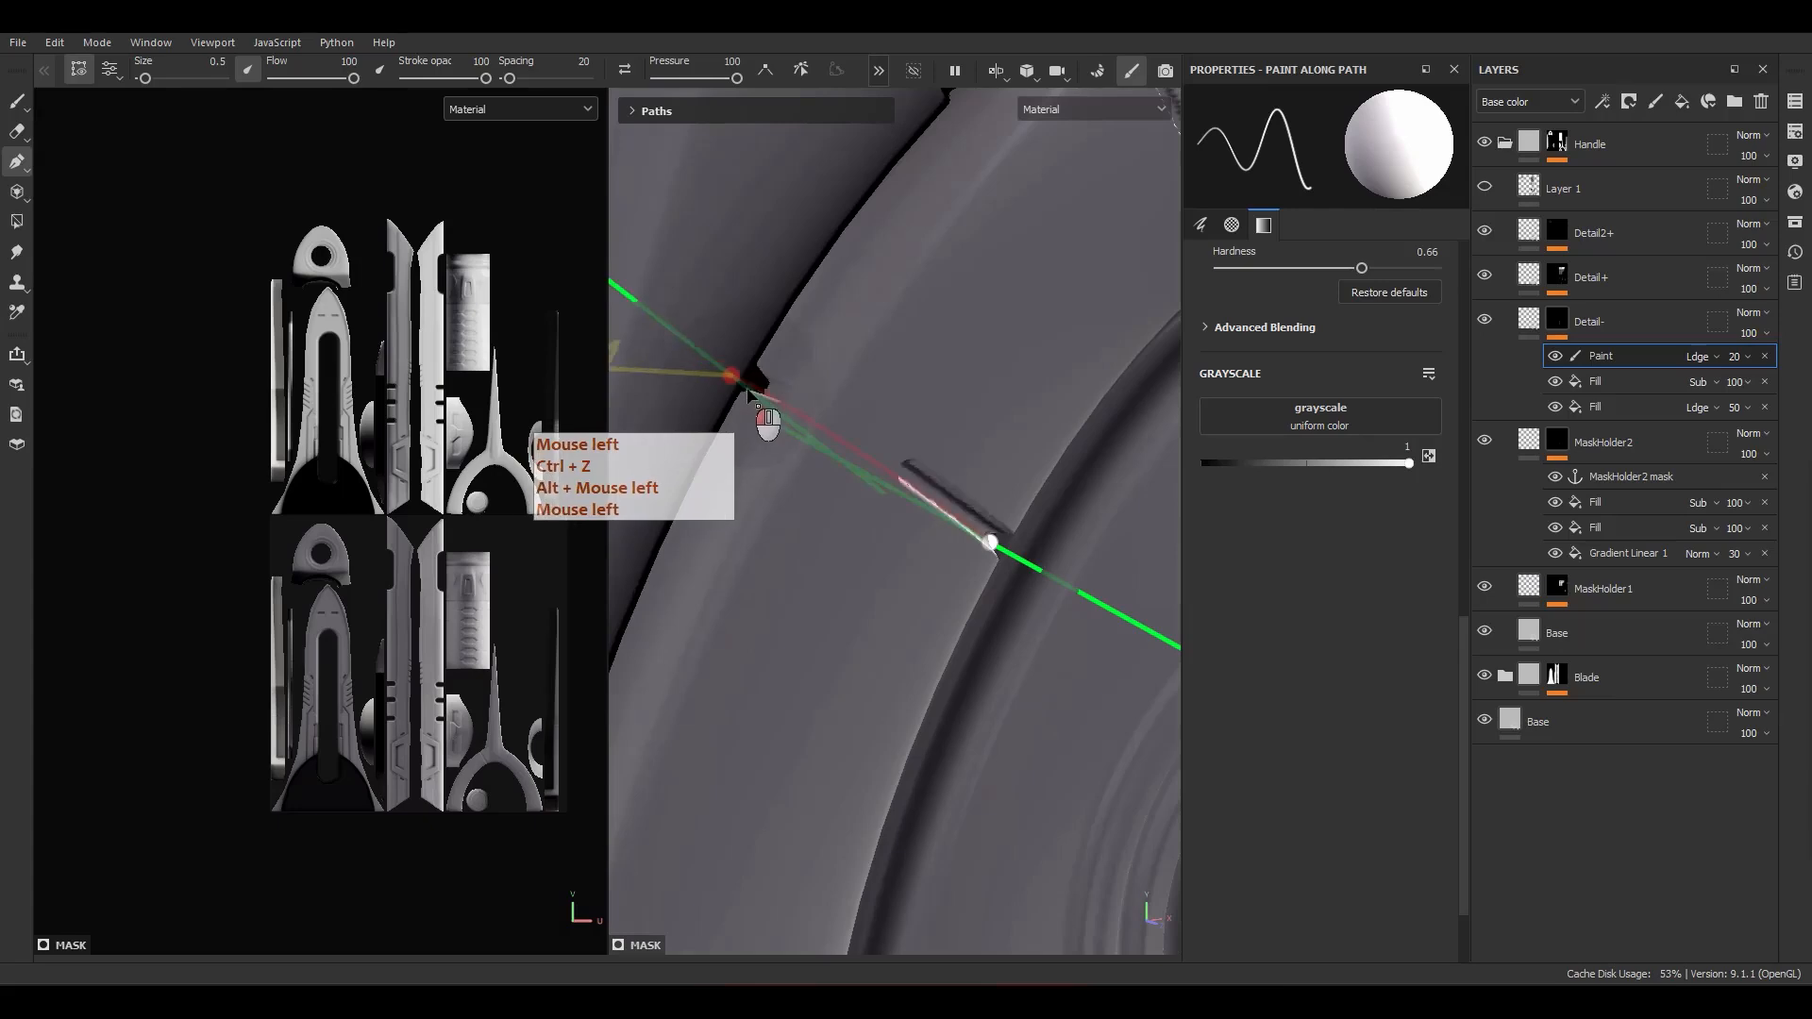
pyautogui.scroll(-4, 785, 429)
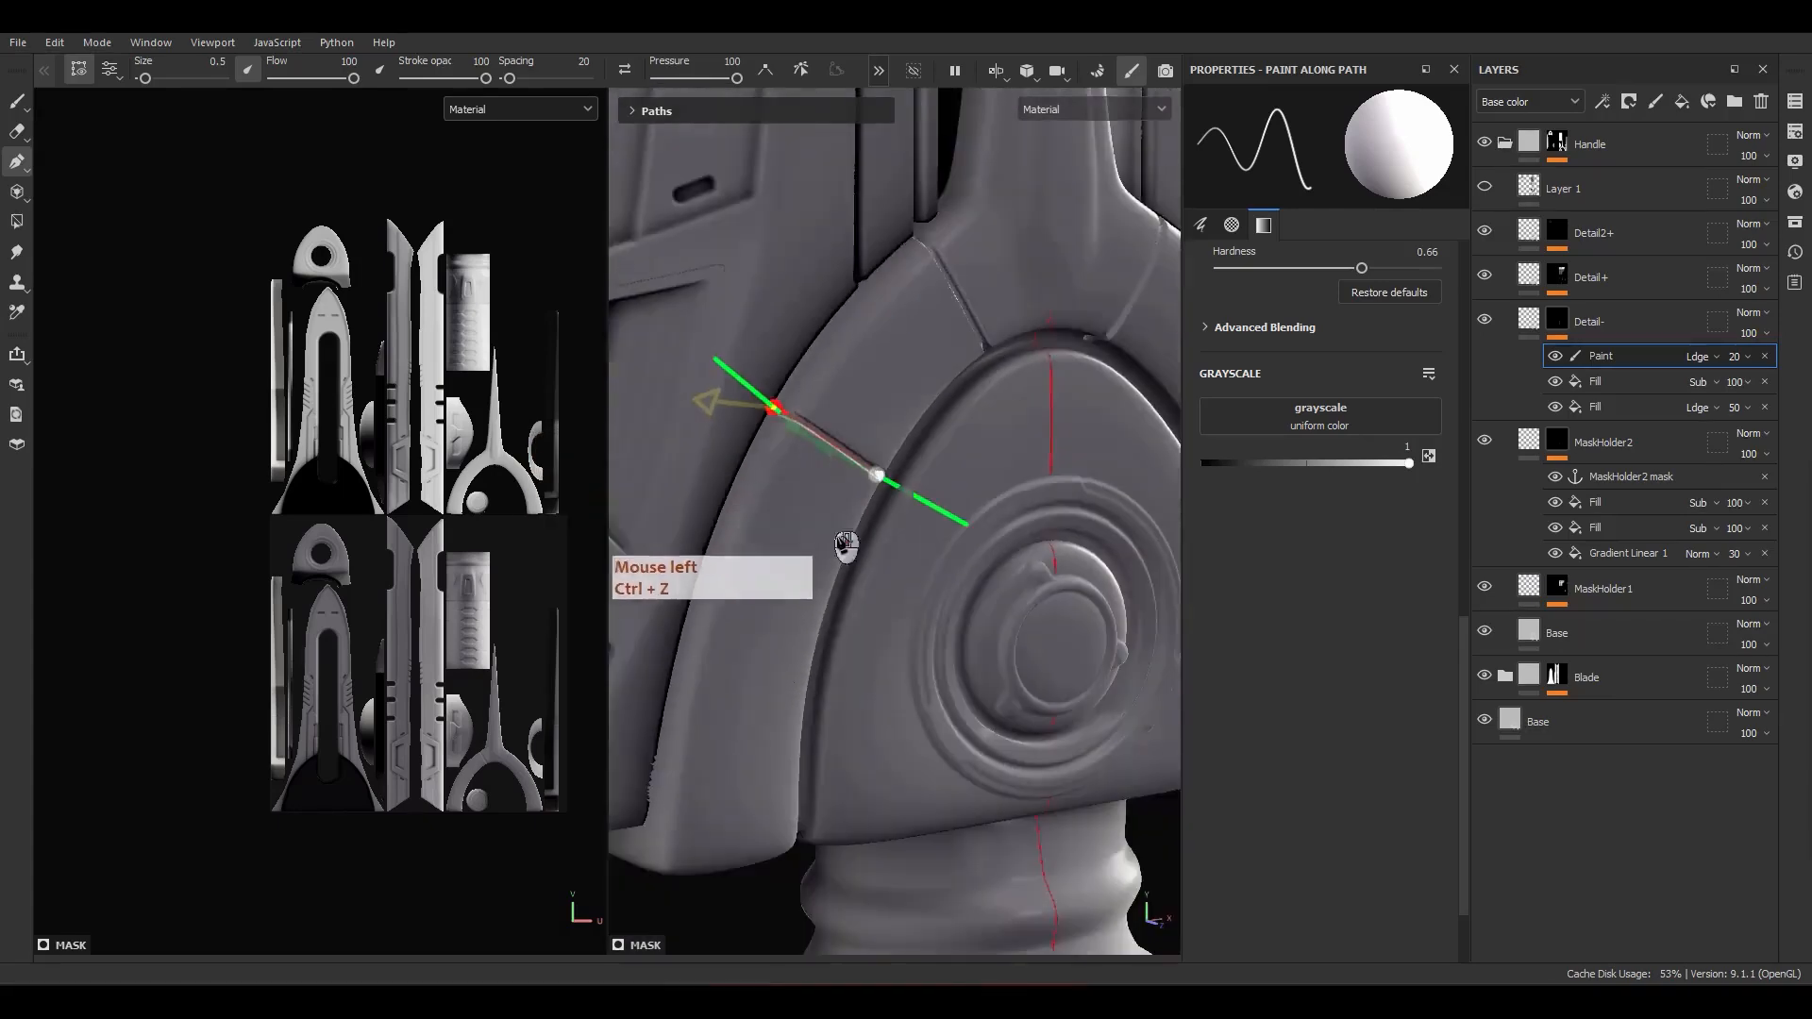
pyautogui.keyDown('alt'); pyautogui.keyDown('shift'); pyautogui.moveTo(823, 516); pyautogui.dragTo(774, 519); pyautogui.keyUp('shift'); pyautogui.keyUp('alt')
pyautogui.keyDown('alt'); pyautogui.moveTo(774, 519); pyautogui.dragTo(717, 179, button='right'); pyautogui.keyUp('alt')
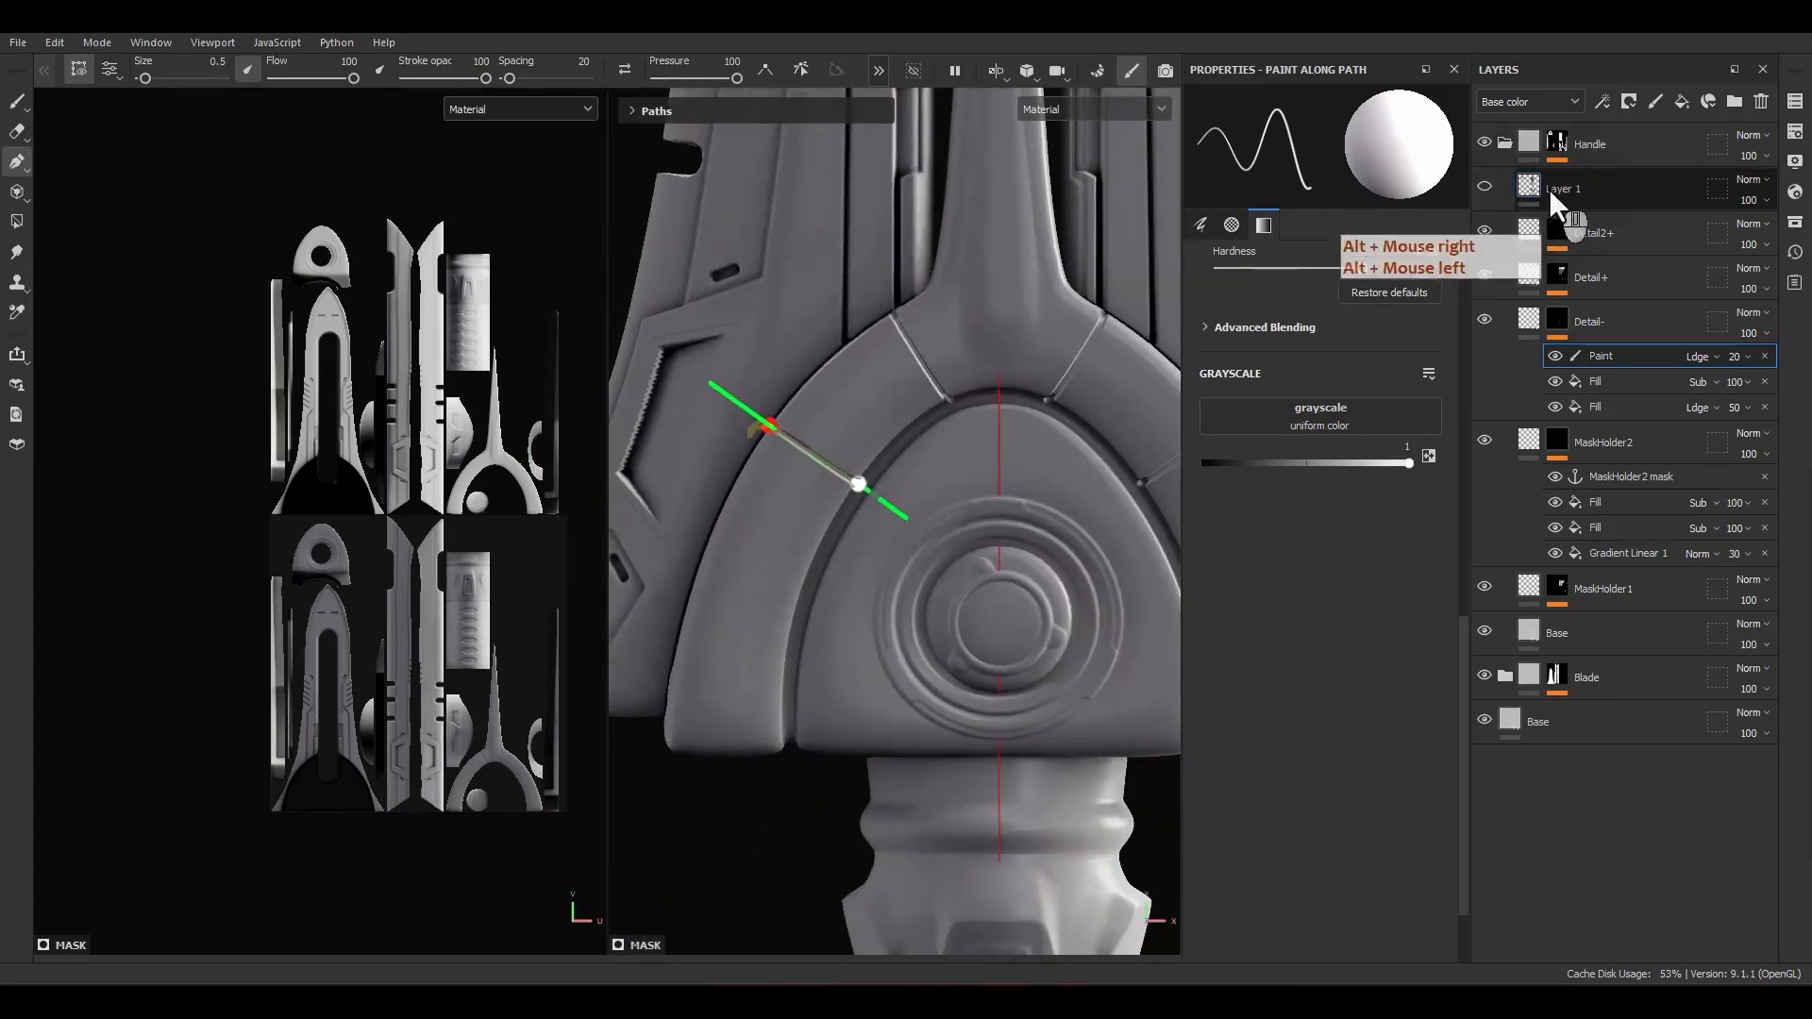
# Step: Show Layer 1 as a reference, move the second path's endpoints onto its dark guide line and hide the layer again
pyautogui.click(1485, 189)
pyautogui.click(1484, 188)
pyautogui.scroll(3, 835, 508)
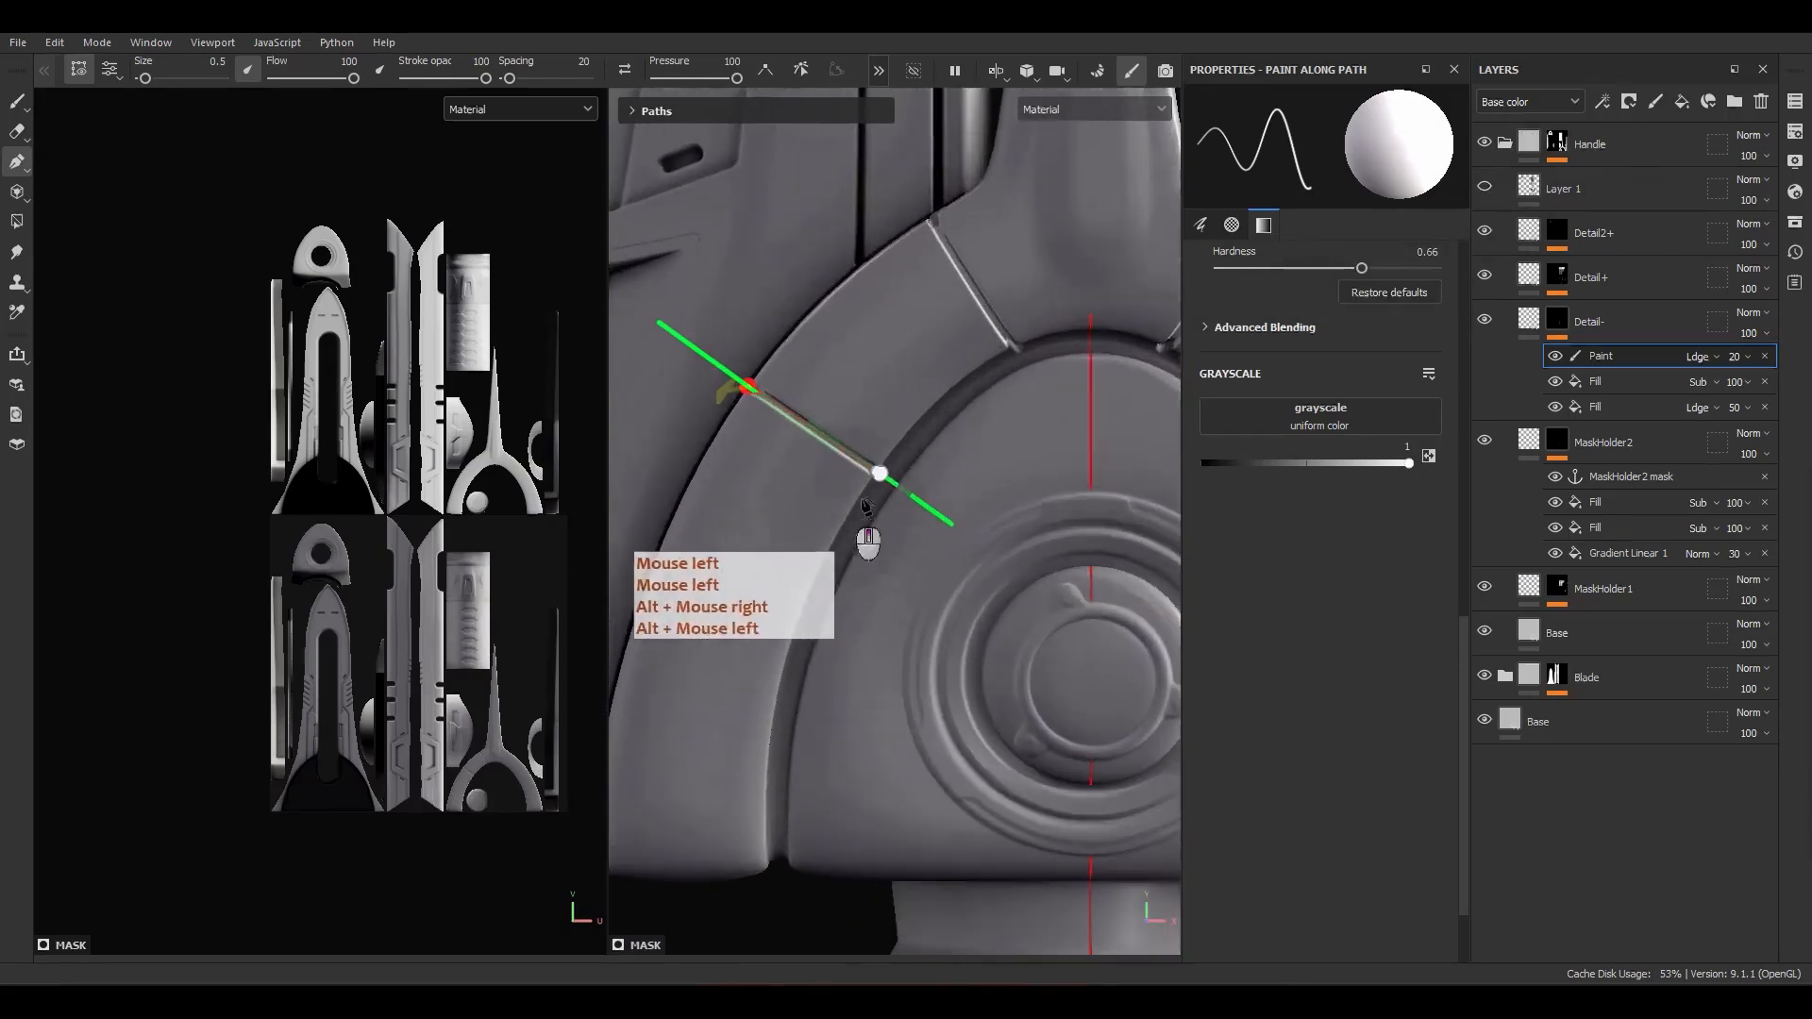
pyautogui.click(1484, 188)
pyautogui.moveTo(877, 475); pyautogui.dragTo(855, 518)
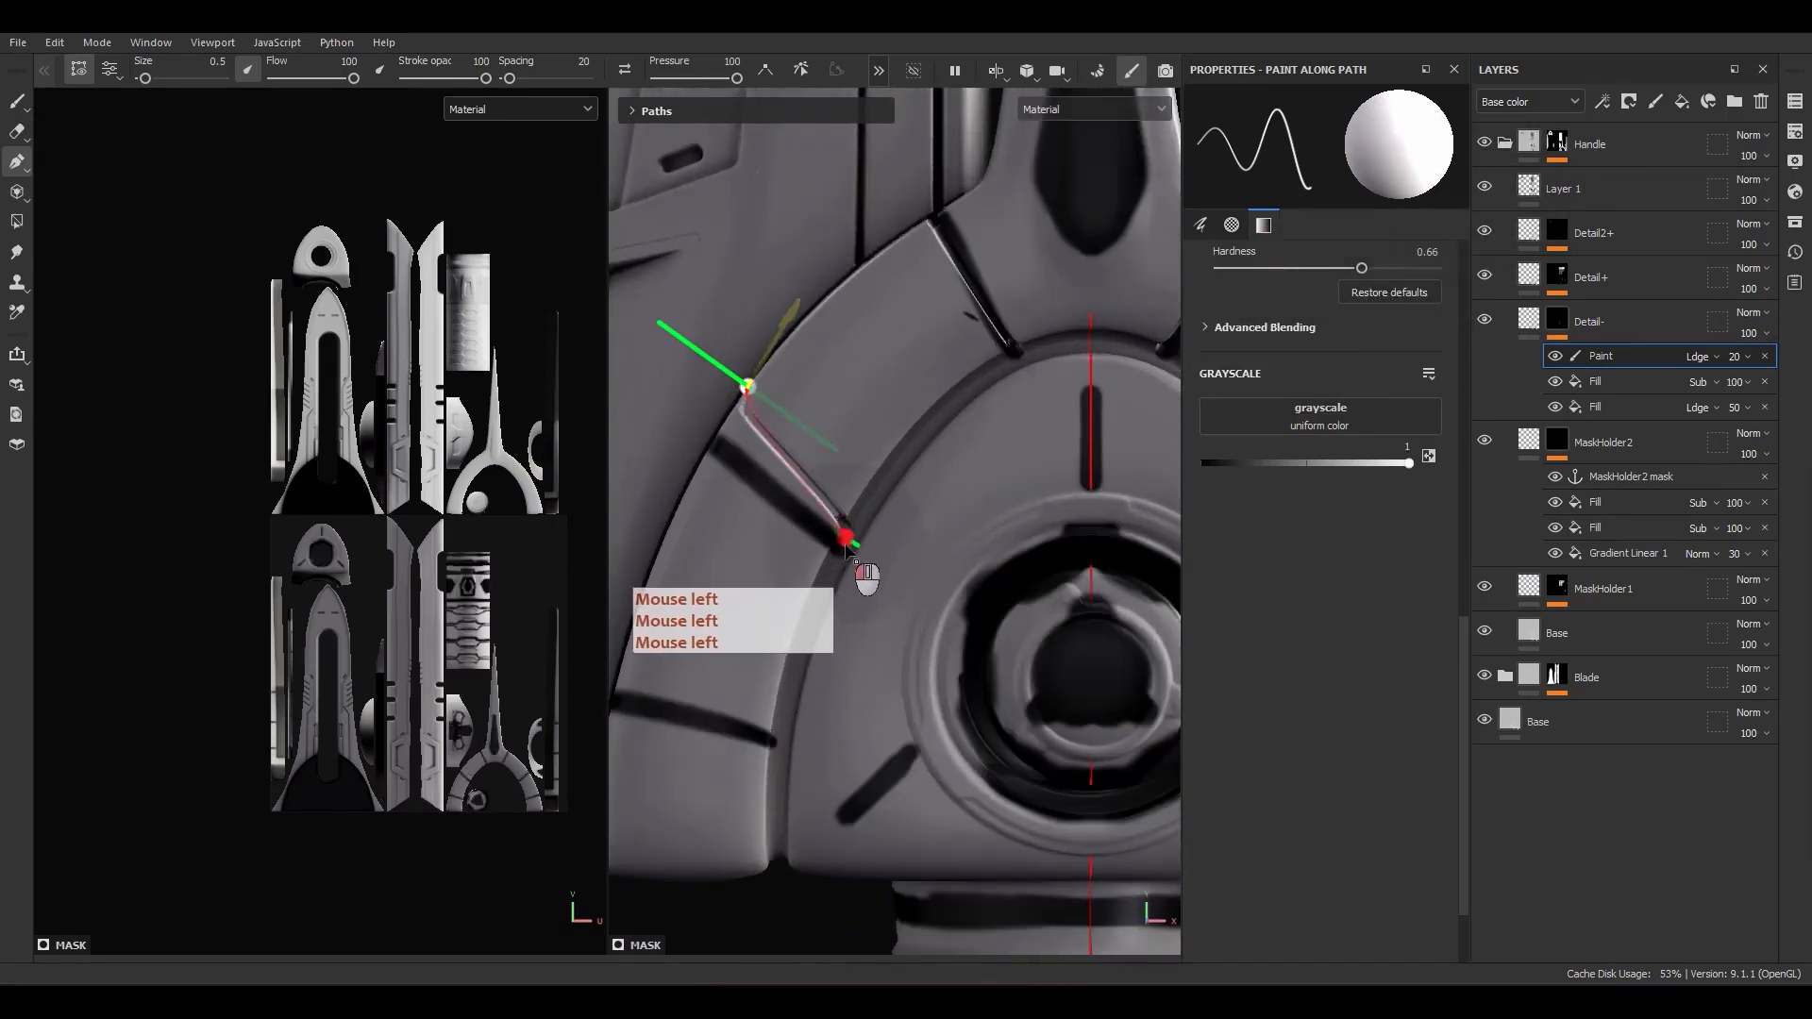
pyautogui.keyDown('alt'); pyautogui.moveTo(698, 498); pyautogui.dragTo(740, 413); pyautogui.keyUp('alt')
pyautogui.moveTo(736, 372); pyautogui.dragTo(706, 438)
pyautogui.keyDown('alt'); pyautogui.moveTo(802, 590); pyautogui.dragTo(717, 604); pyautogui.keyUp('alt')
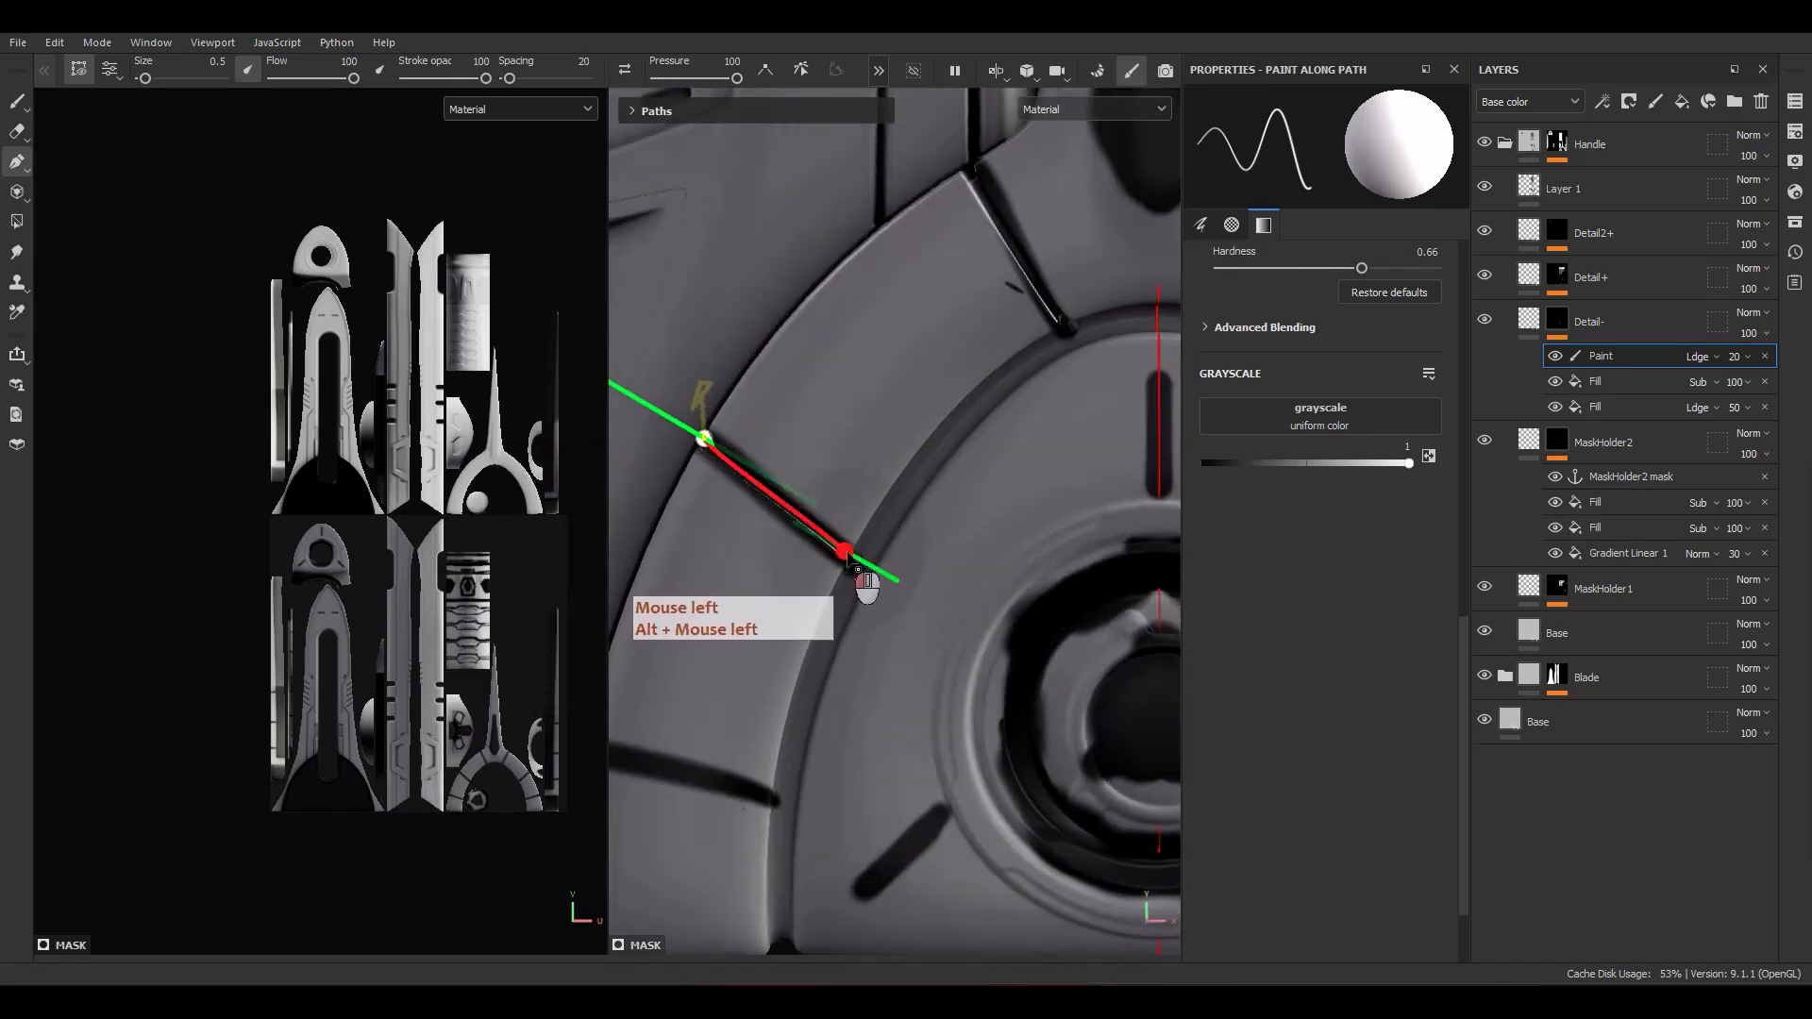
pyautogui.click(1485, 186)
# Step: Adjust the second path's outer end so its seam runs fully across the guard's arch
pyautogui.scroll(-5, 668, 611)
pyautogui.keyDown('alt'); pyautogui.moveTo(915, 605); pyautogui.dragTo(1120, 488, button='middle'); pyautogui.keyUp('alt')
pyautogui.scroll(2, 982, 550)
pyautogui.scroll(2, 875, 390)
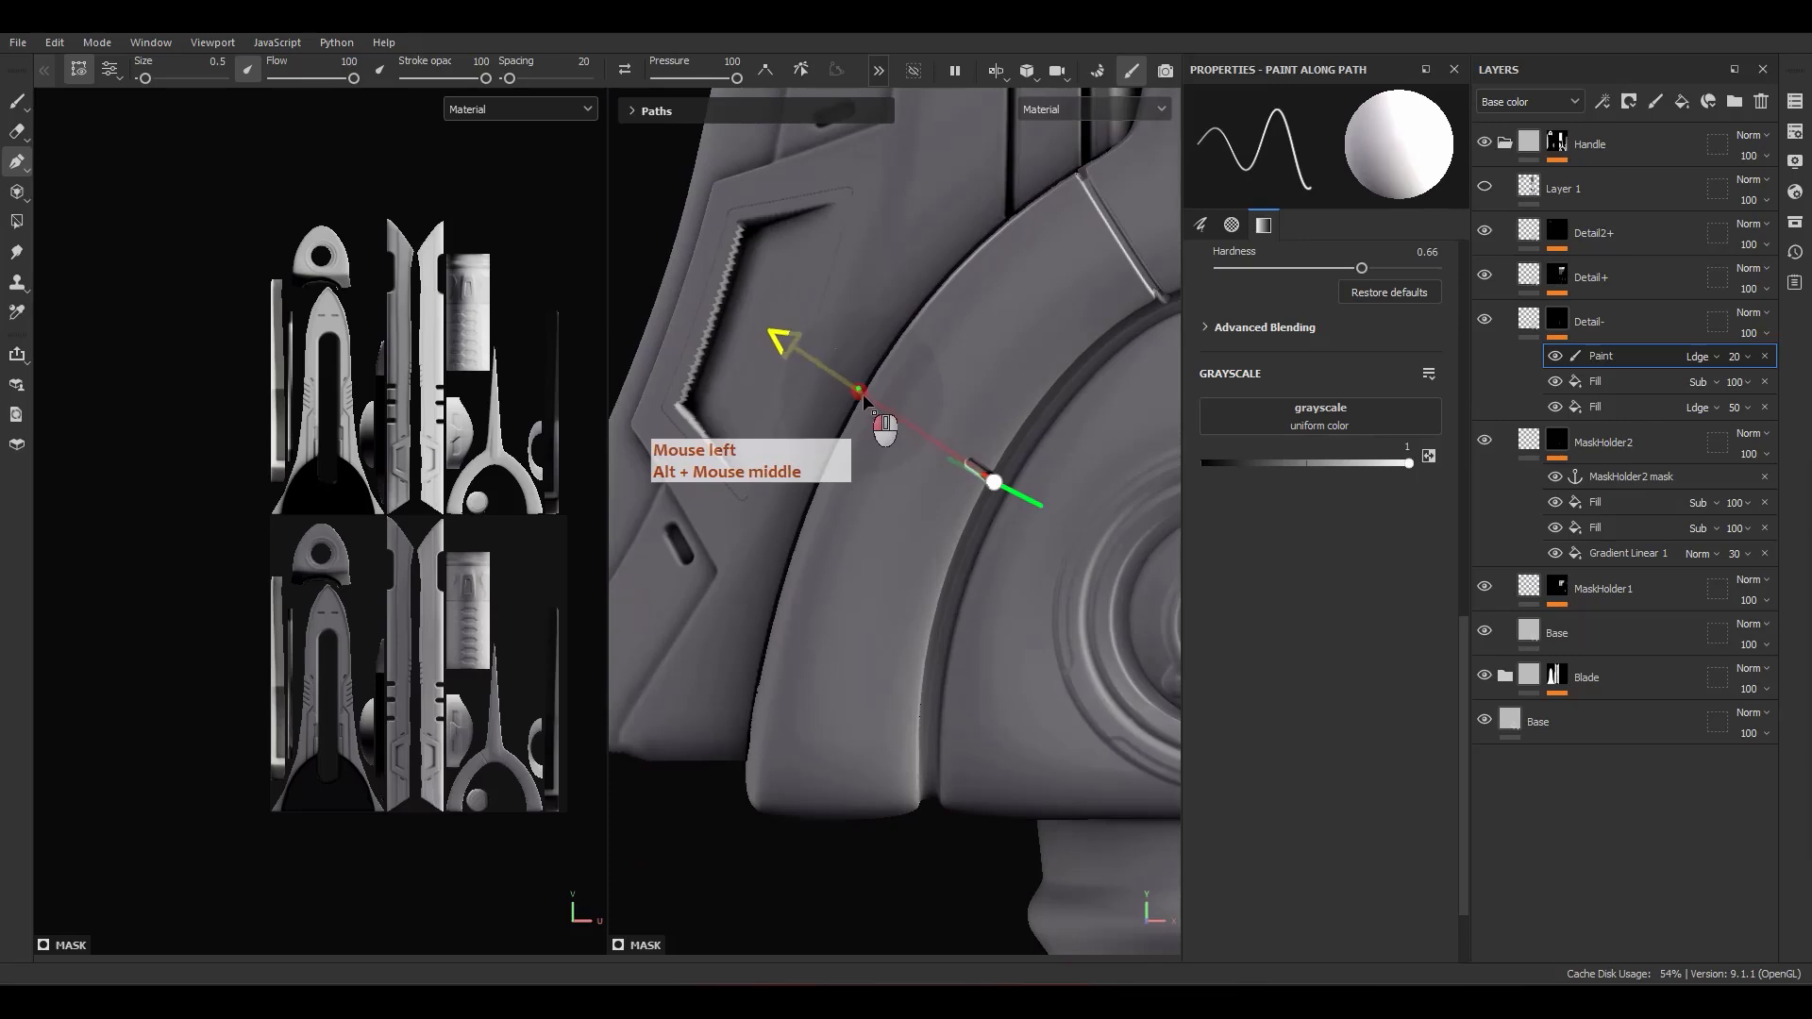
pyautogui.scroll(-2, 906, 457)
pyautogui.scroll(-2, 977, 483)
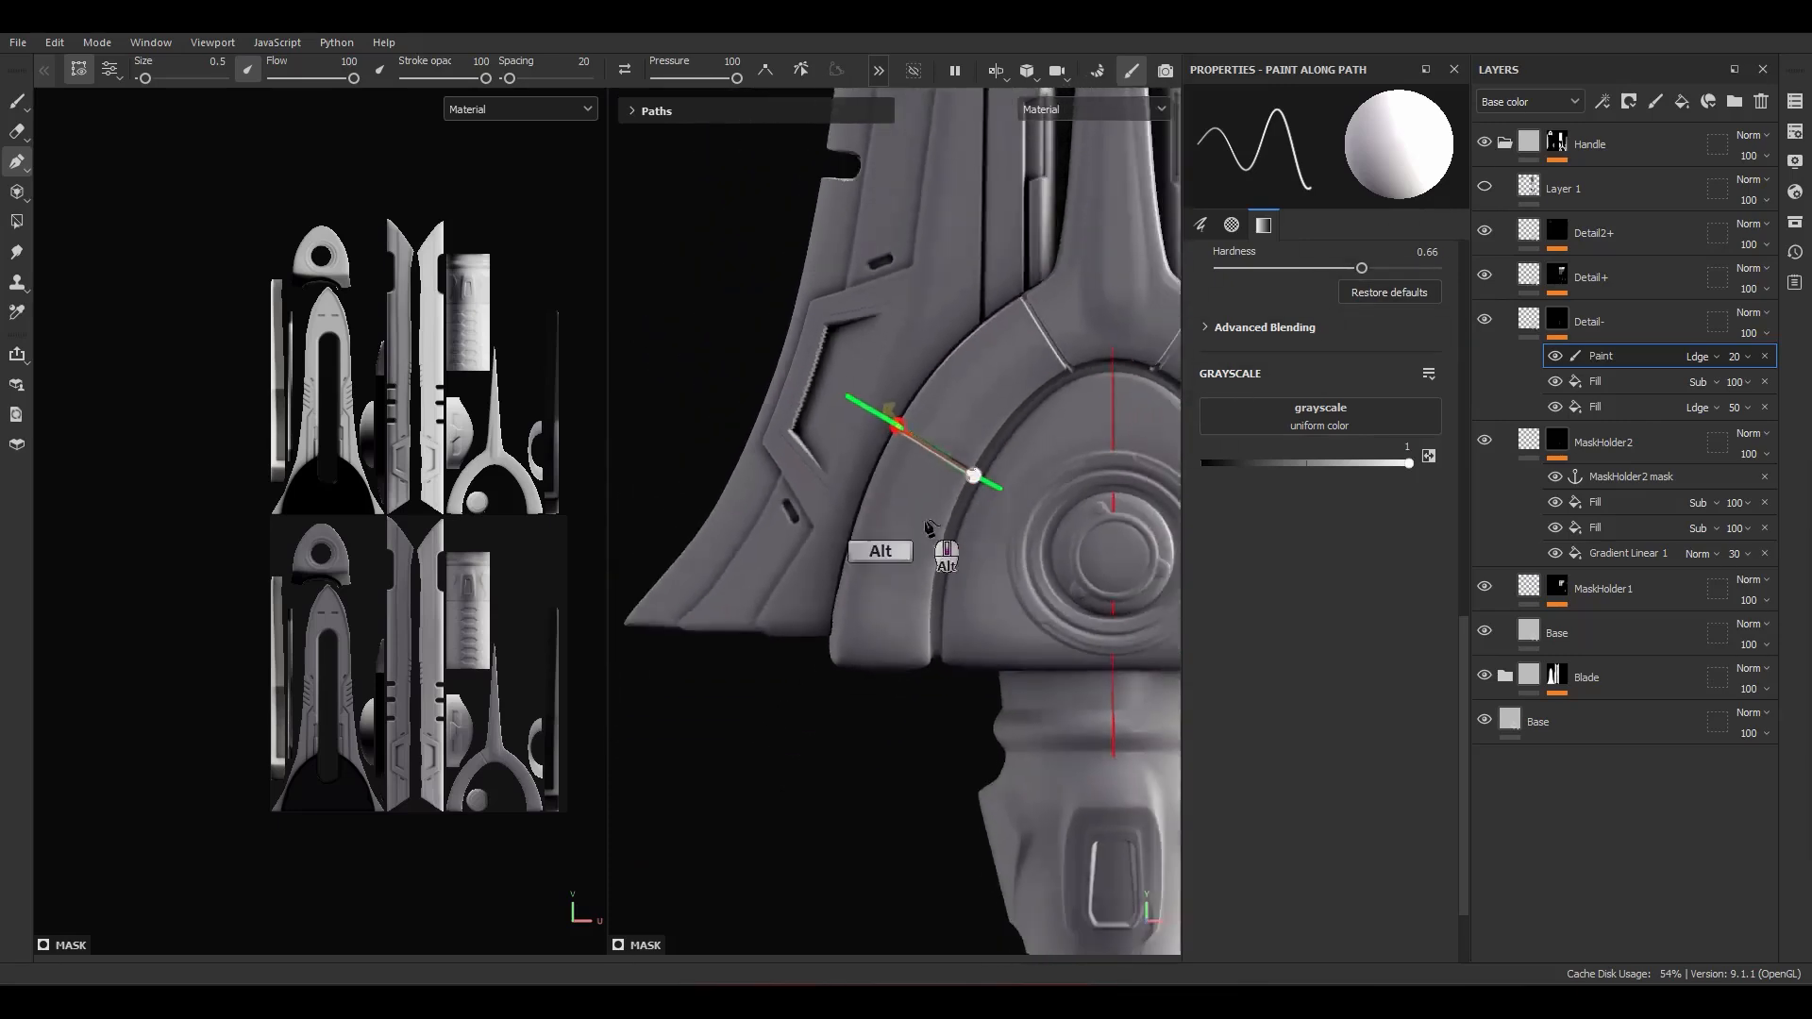
# Step: Finish the second path and paint a third one lower across the arch, from its inner groove to its outer edge
pyautogui.keyDown('alt'); pyautogui.moveTo(943, 577); pyautogui.dragTo(903, 502, button='middle'); pyautogui.keyUp('alt')
pyautogui.scroll(2, 899, 505)
pyautogui.press('Escape')
pyautogui.scroll(1, 900, 505)
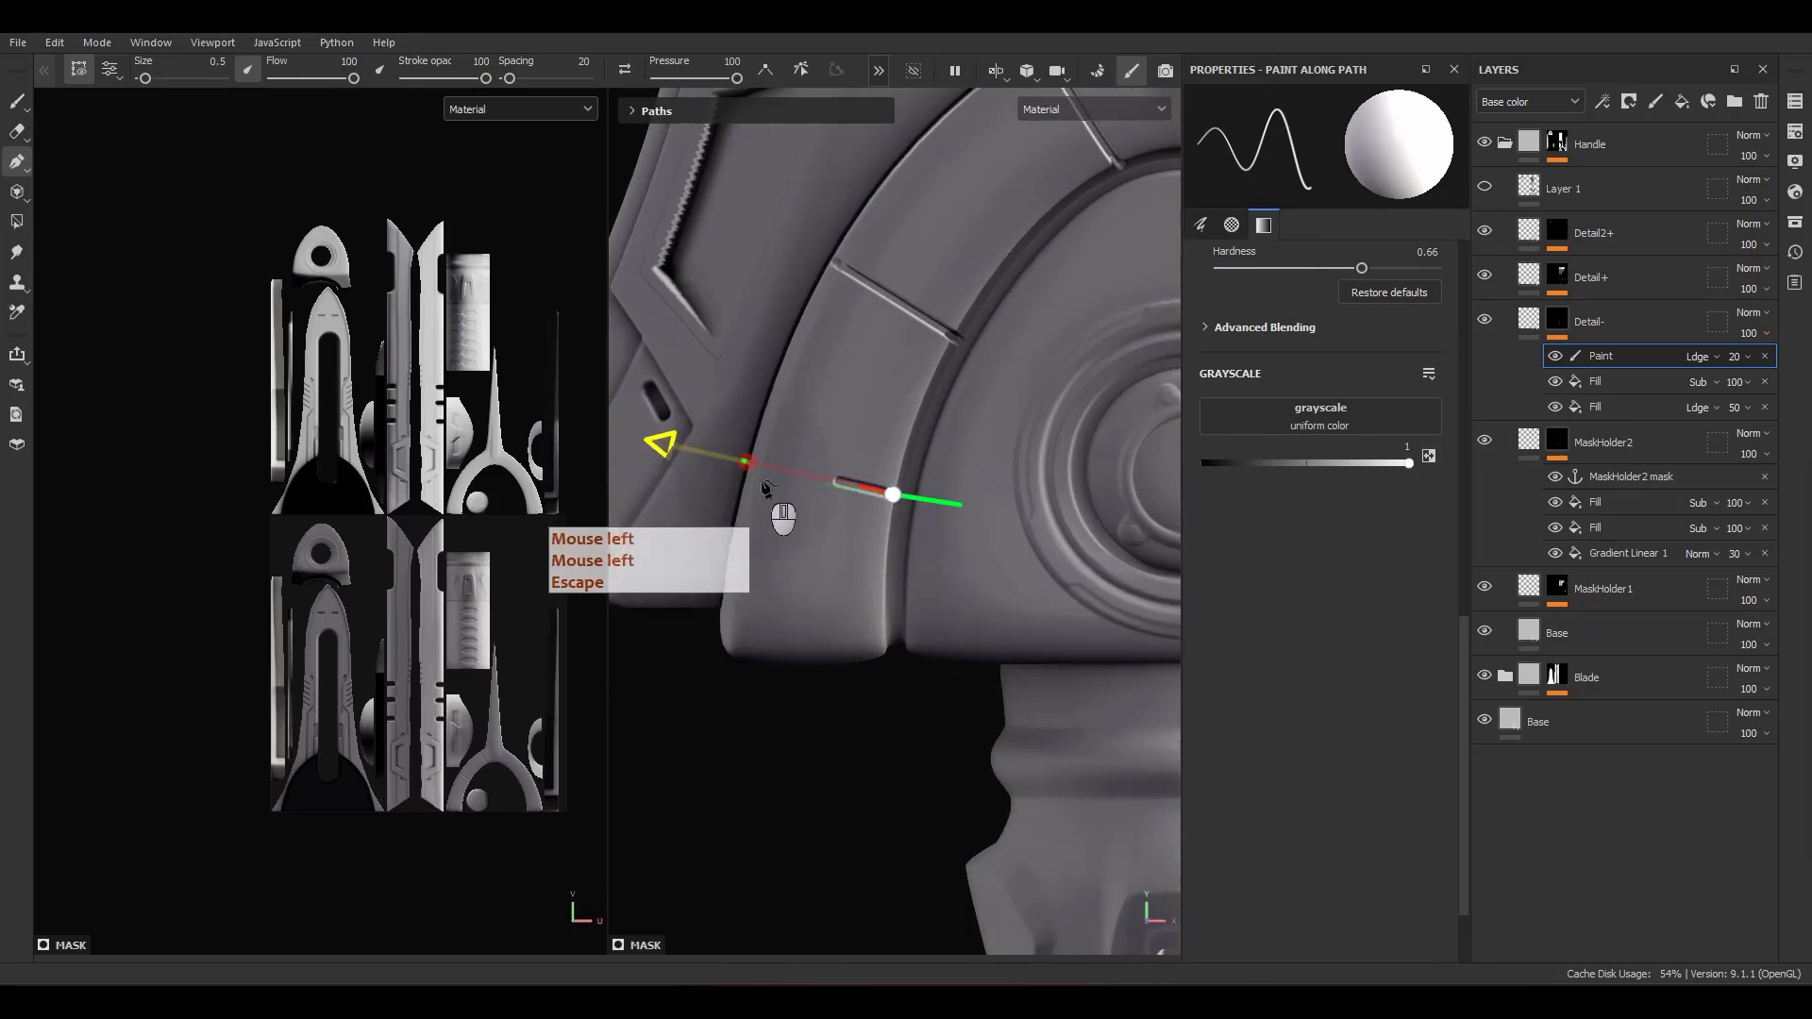
pyautogui.scroll(2, 767, 488)
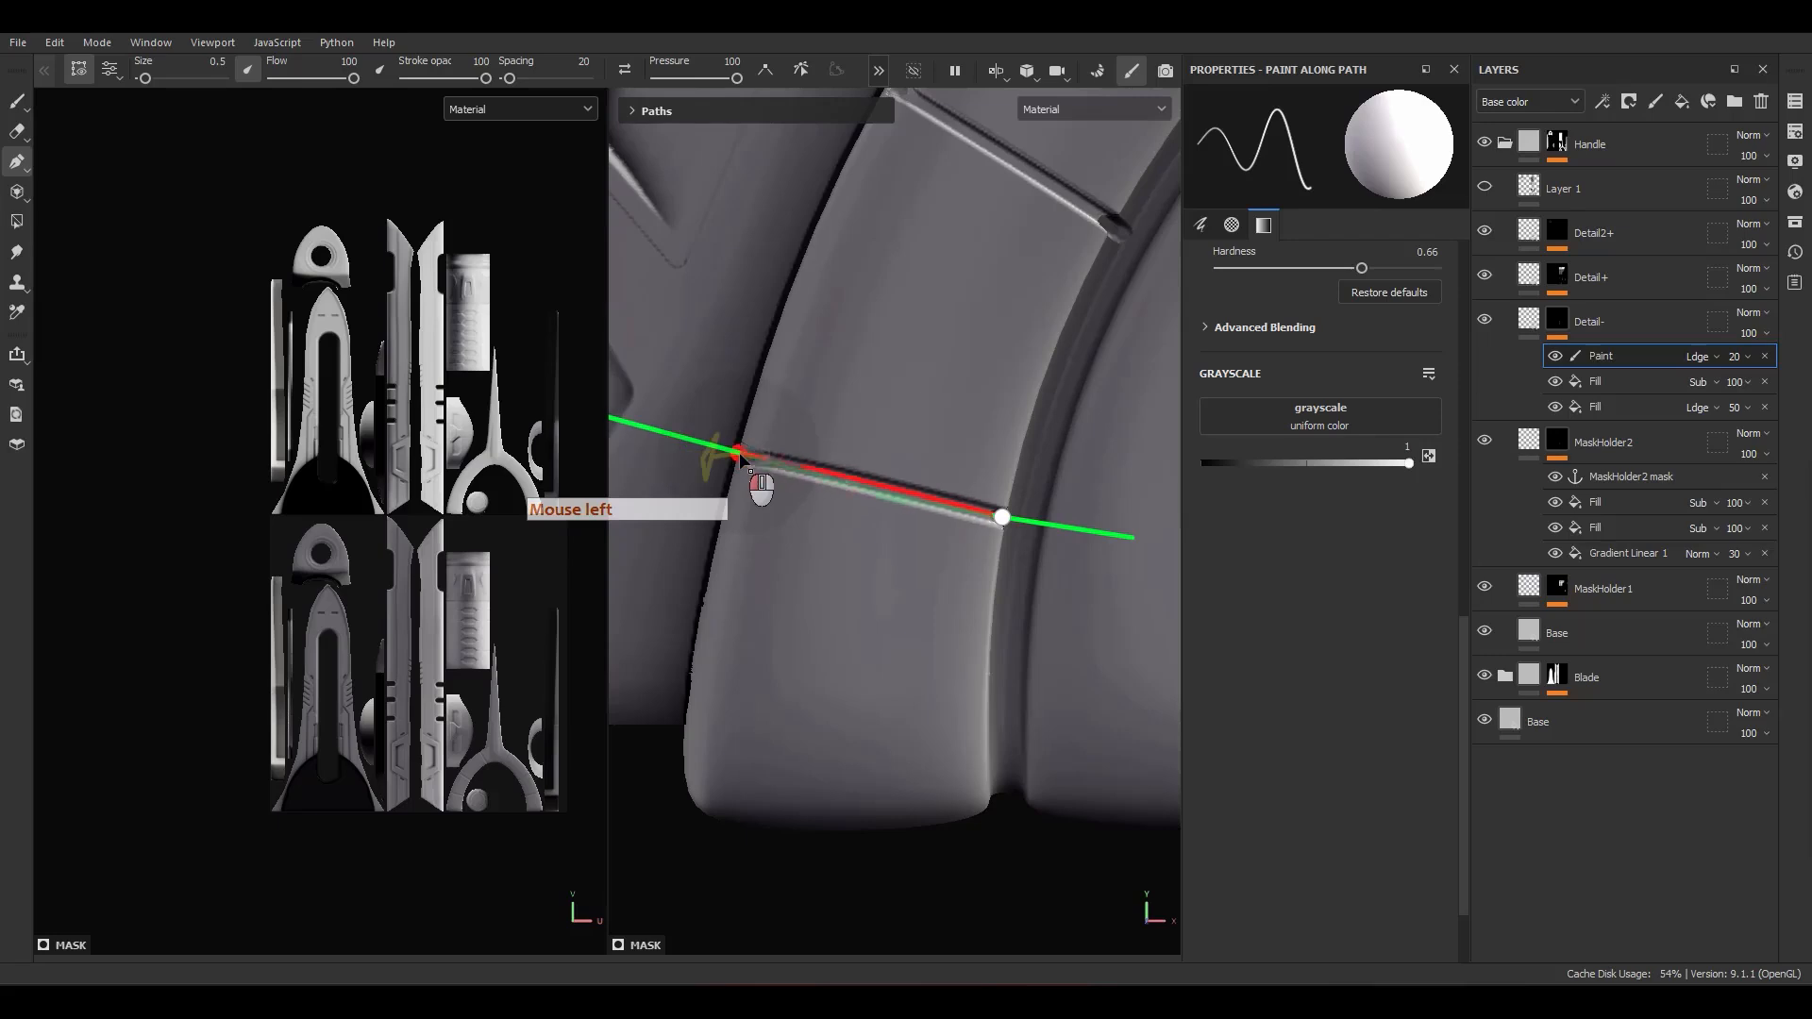
pyautogui.scroll(-5, 888, 466)
pyautogui.keyDown('alt'); pyautogui.moveTo(944, 462); pyautogui.dragTo(785, 467, button='middle'); pyautogui.keyUp('alt')
pyautogui.scroll(1, 785, 467)
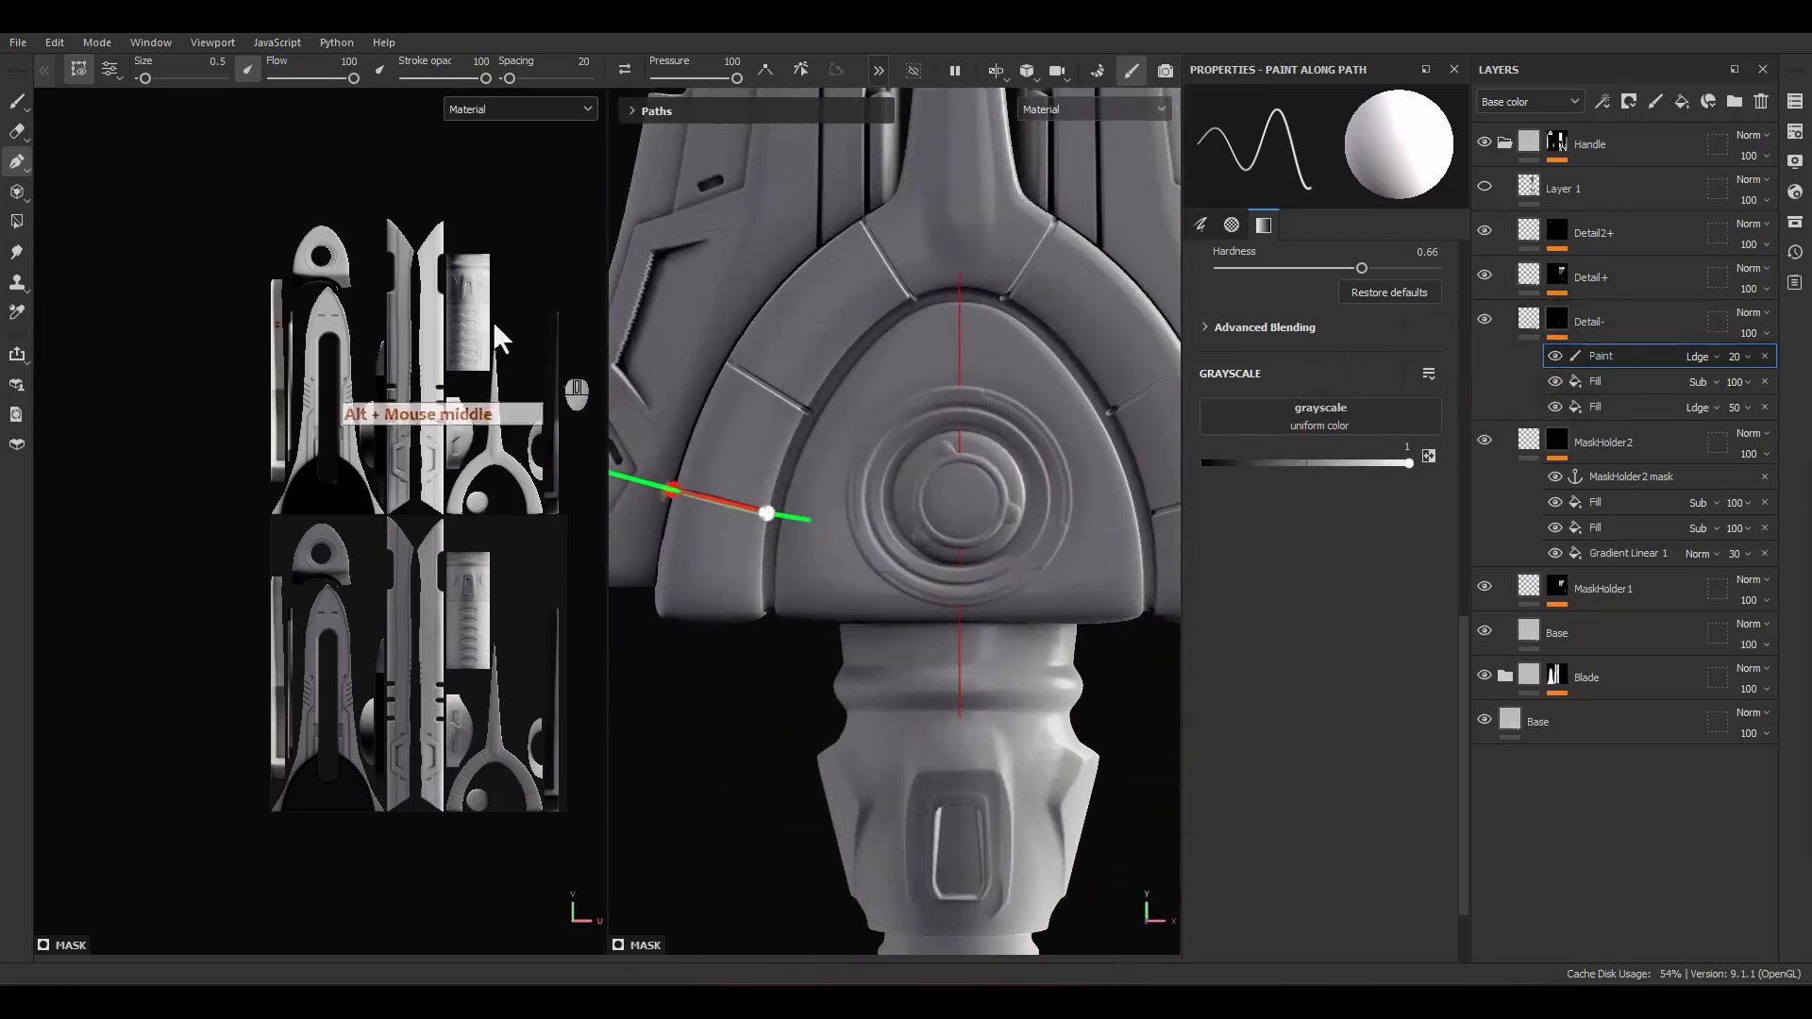
# Step: Finish the third path, then reselect the second one and readjust its endpoint placement across the arch
pyautogui.press('Escape')
pyautogui.scroll(1, 774, 399)
pyautogui.press('Escape')
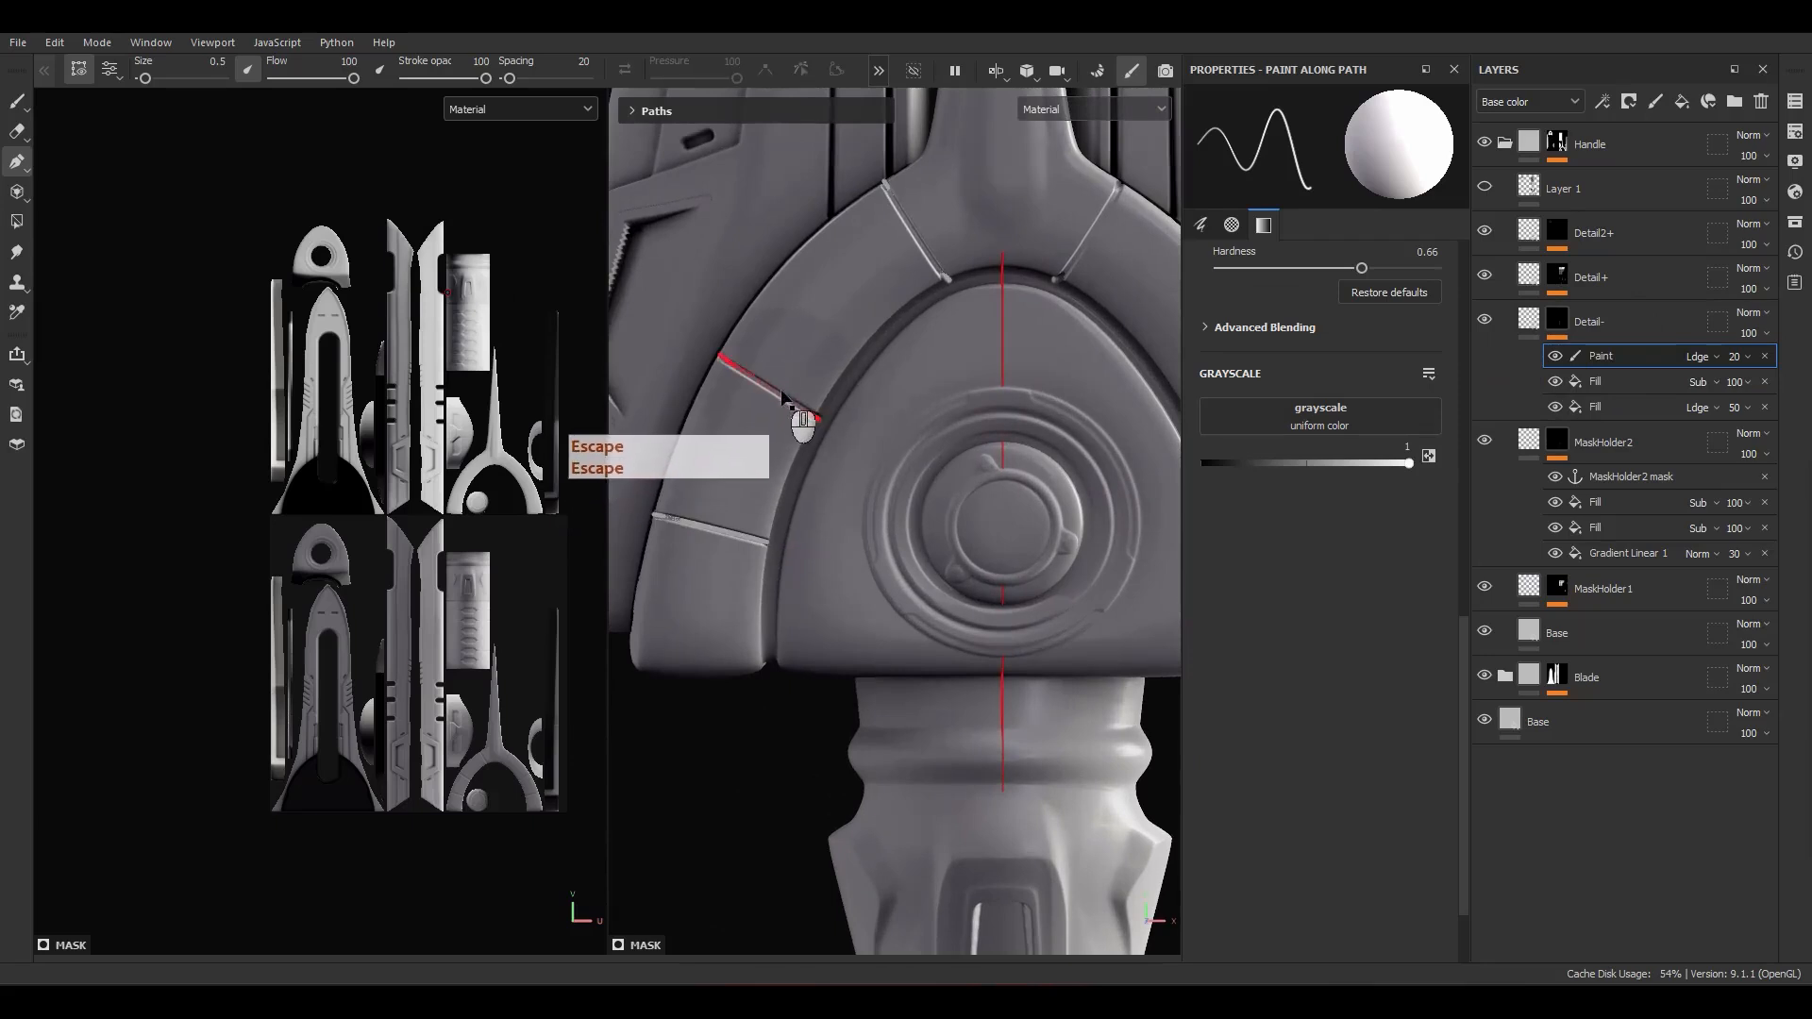
pyautogui.keyDown('alt'); pyautogui.moveTo(840, 367); pyautogui.dragTo(829, 520, button='middle'); pyautogui.keyUp('alt')
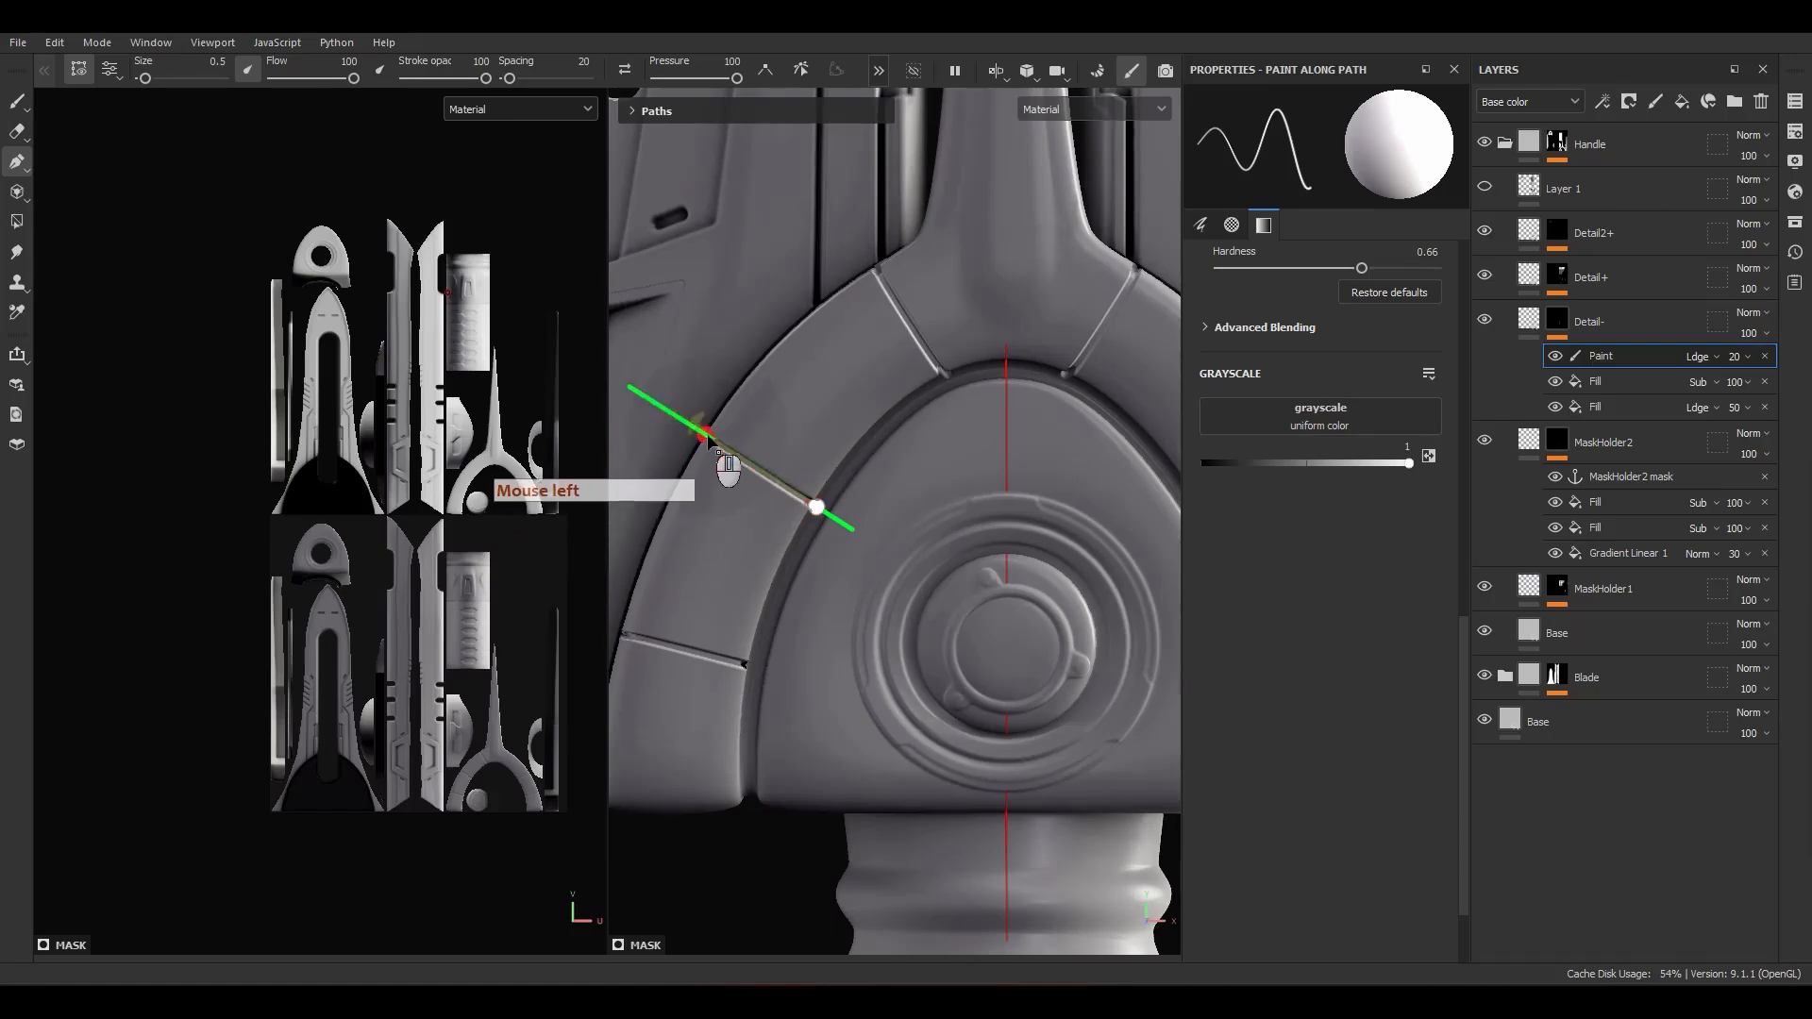
pyautogui.scroll(-5, 854, 518)
pyautogui.keyDown('alt'); pyautogui.moveTo(854, 518); pyautogui.dragTo(890, 551); pyautogui.keyUp('alt')
pyautogui.scroll(5, 813, 446)
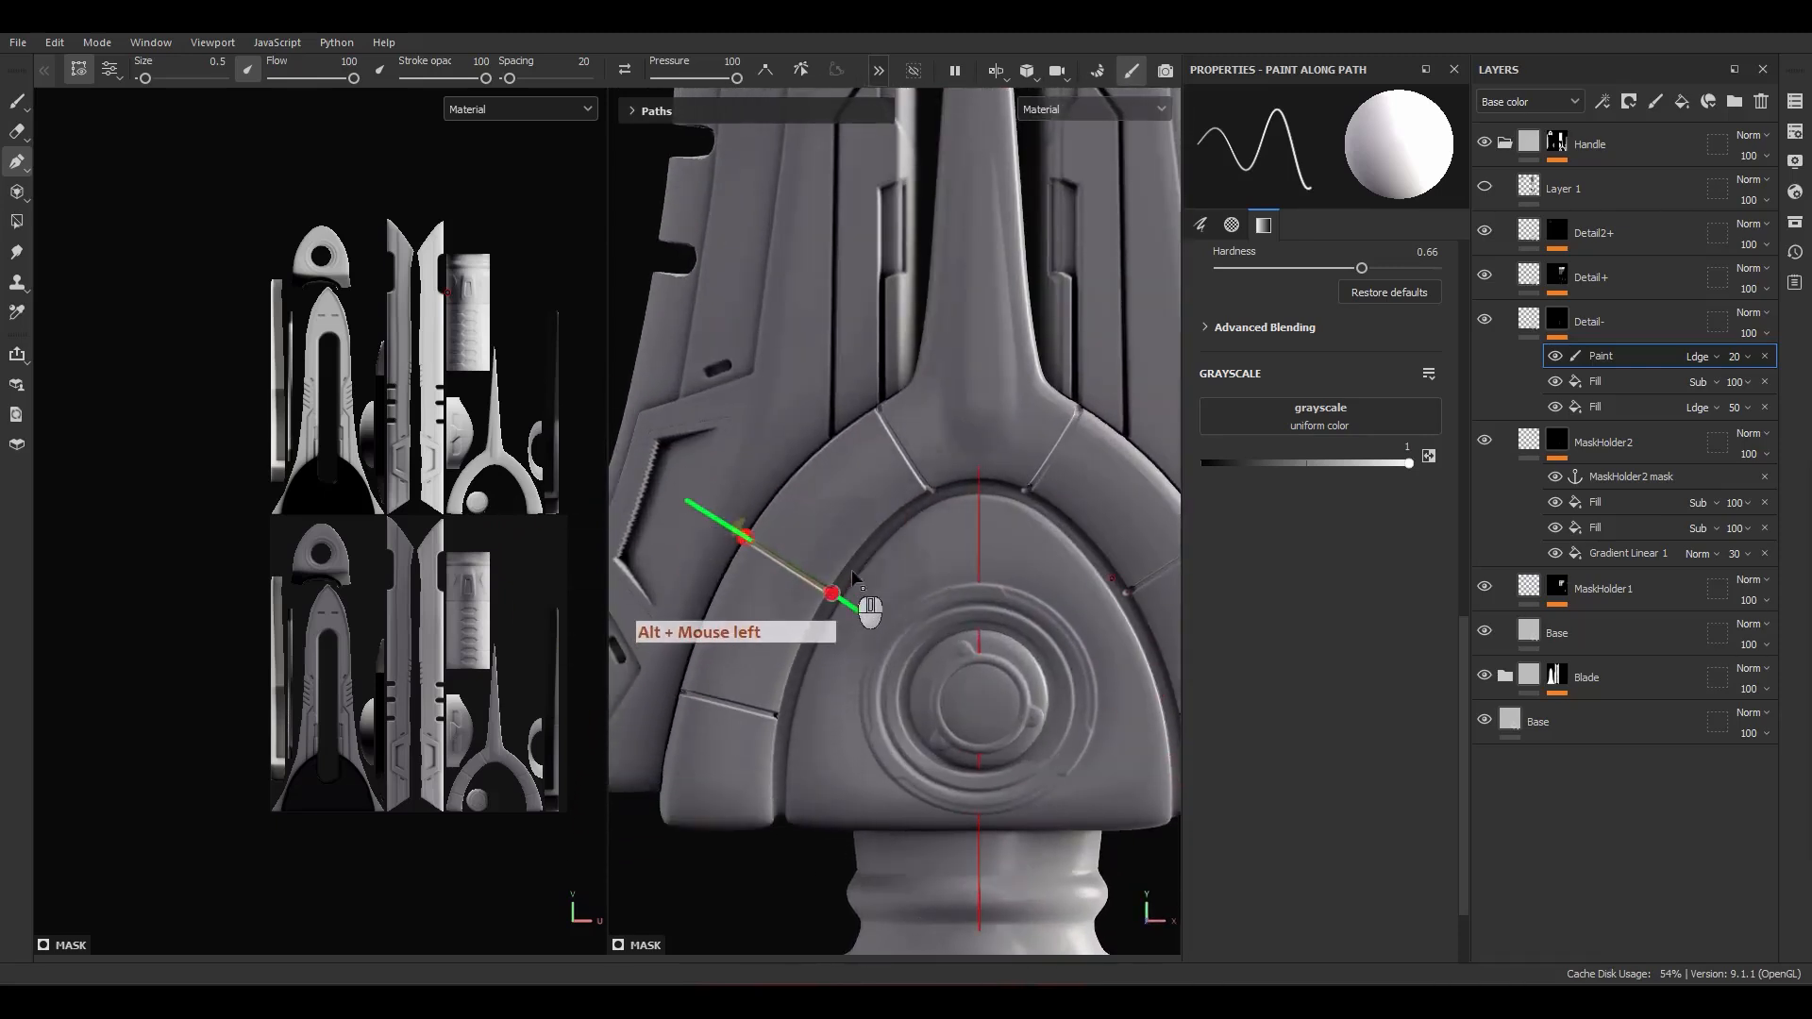
# Step: Add a fill effect to the Detail- mask and assign Alpha_12 as its grayscale
pyautogui.scroll(8, 963, 497)
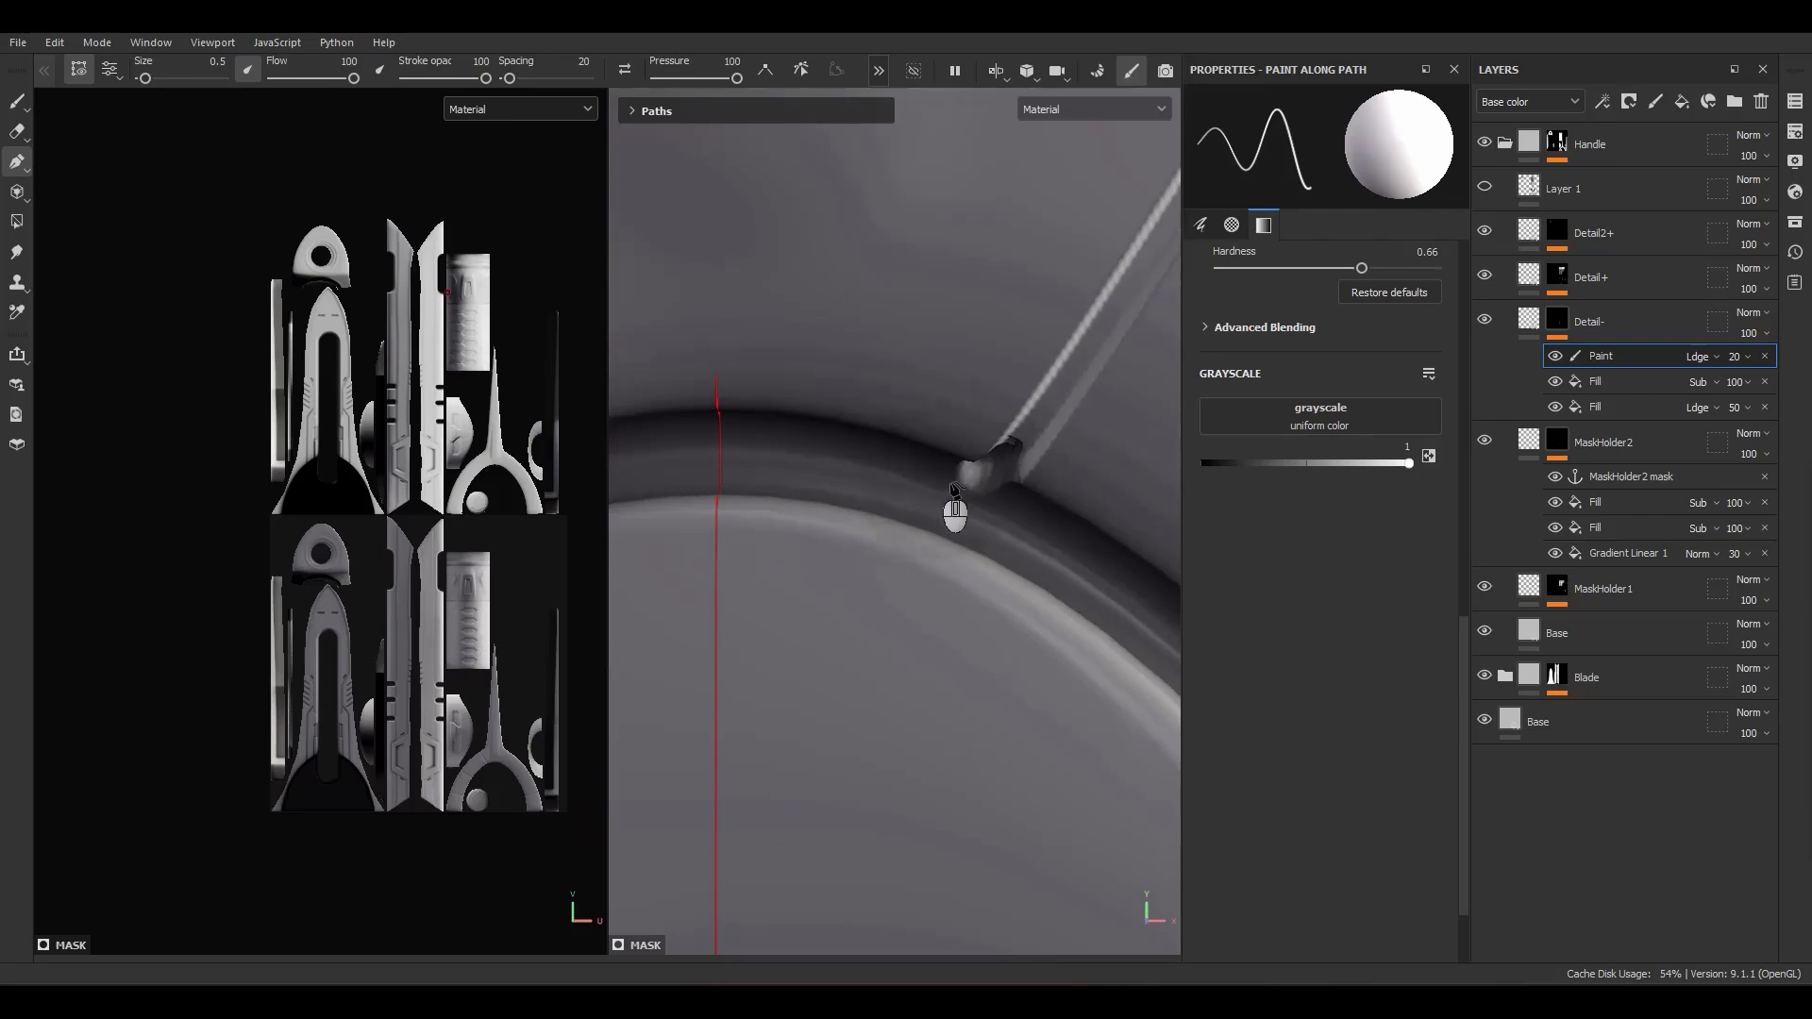
pyautogui.scroll(-8, 928, 486)
pyautogui.keyDown('alt'); pyautogui.moveTo(931, 672); pyautogui.dragTo(916, 497, button='middle'); pyautogui.keyUp('alt')
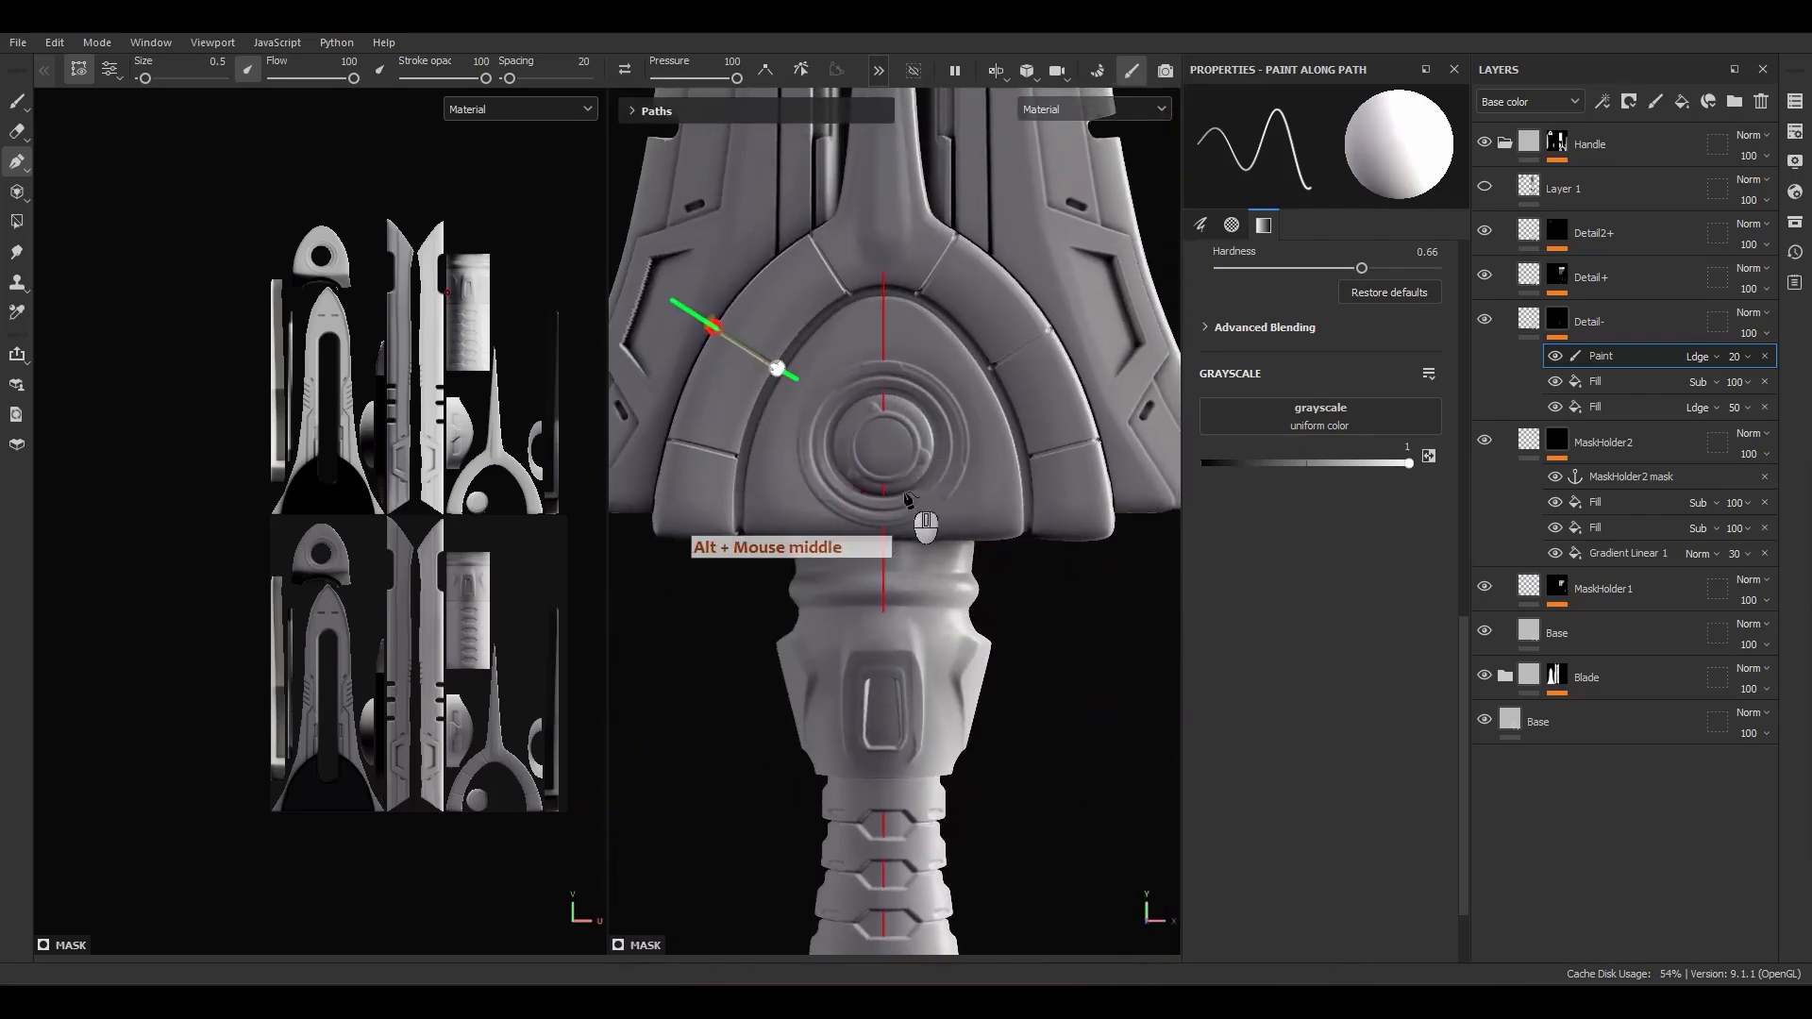
pyautogui.keyDown('alt'); pyautogui.moveTo(844, 774); pyautogui.dragTo(869, 674, button='middle'); pyautogui.keyUp('alt')
pyautogui.scroll(5, 924, 502)
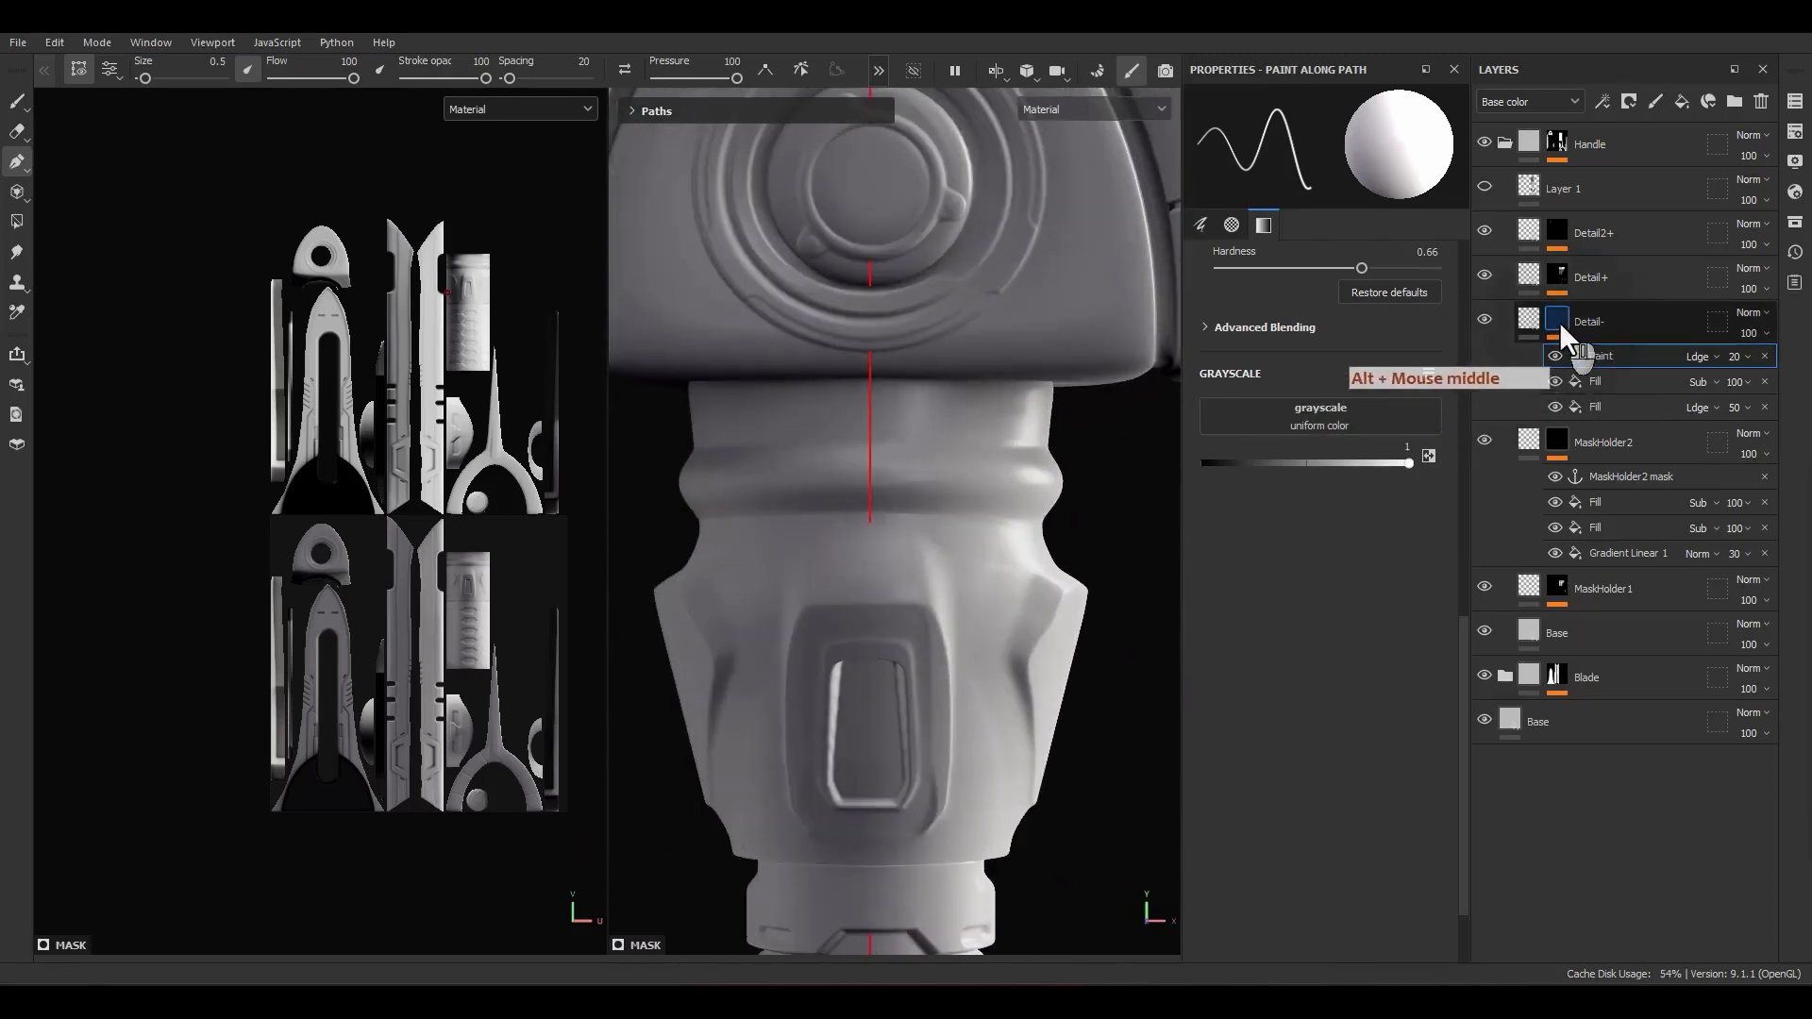
pyautogui.rightClick(1582, 353)
pyautogui.click(1593, 657)
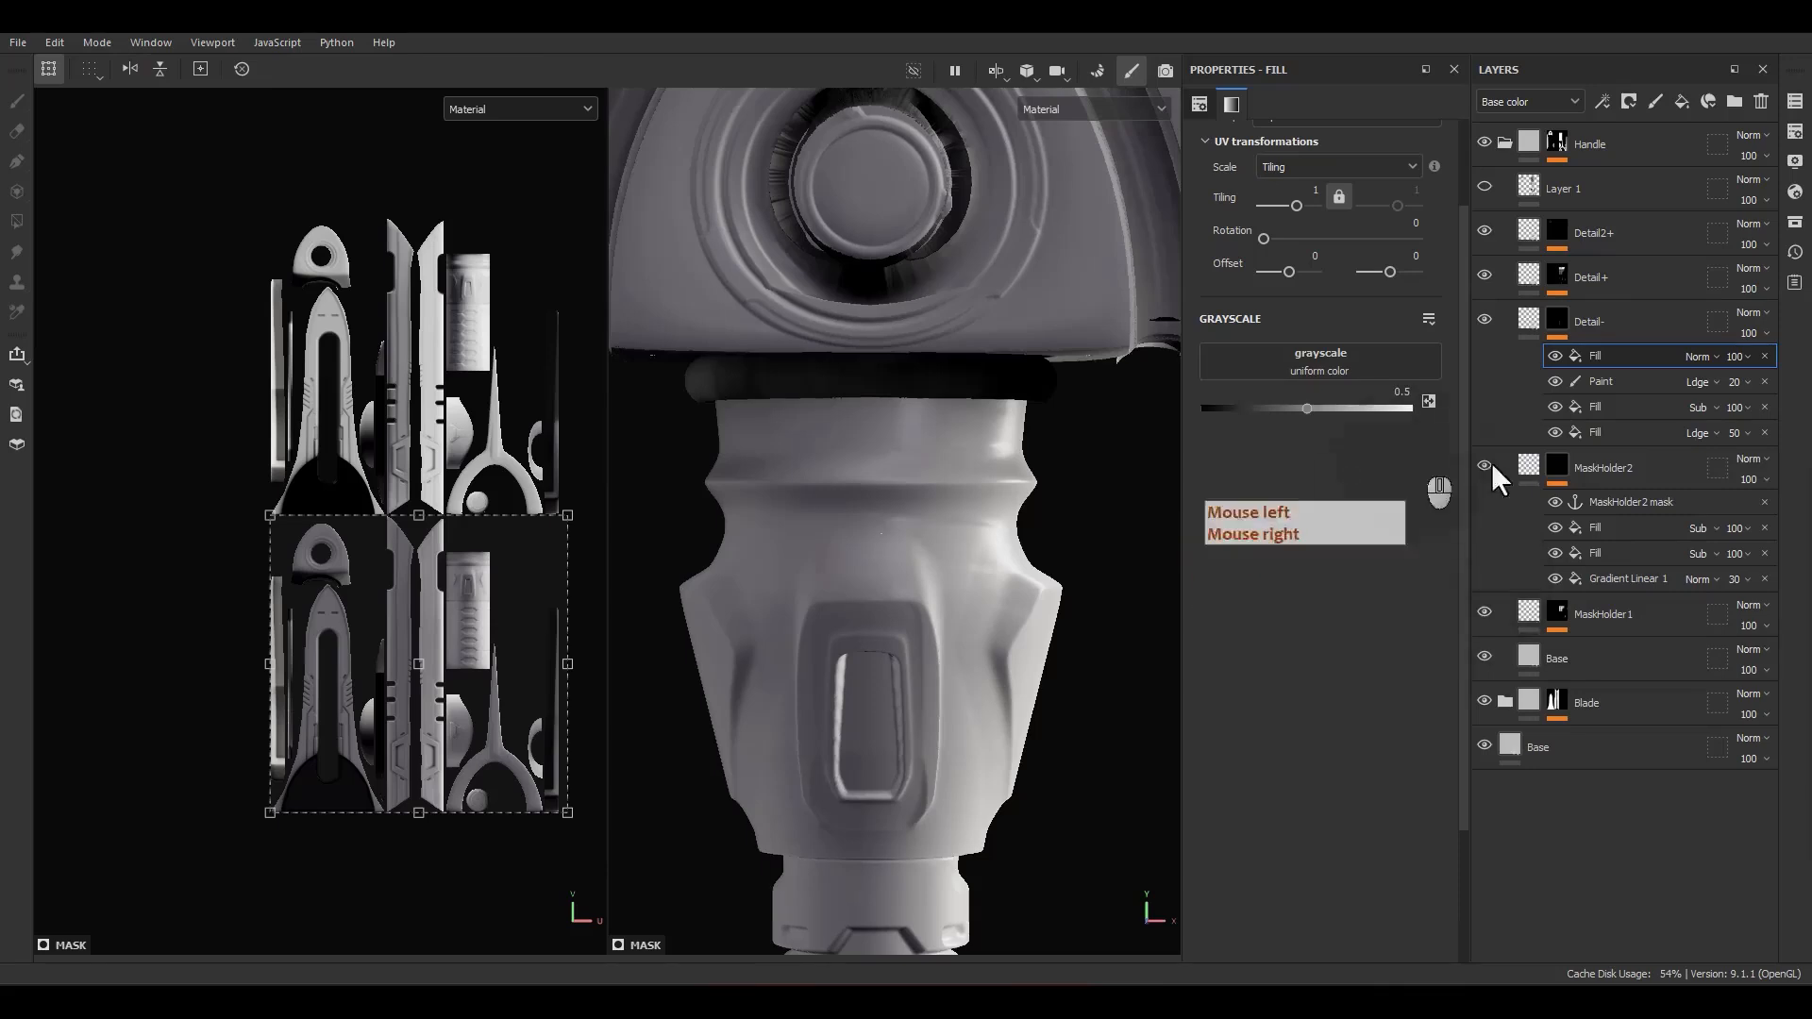
pyautogui.click(1795, 226)
pyautogui.moveTo(1647, 236); pyautogui.dragTo(980, 343)
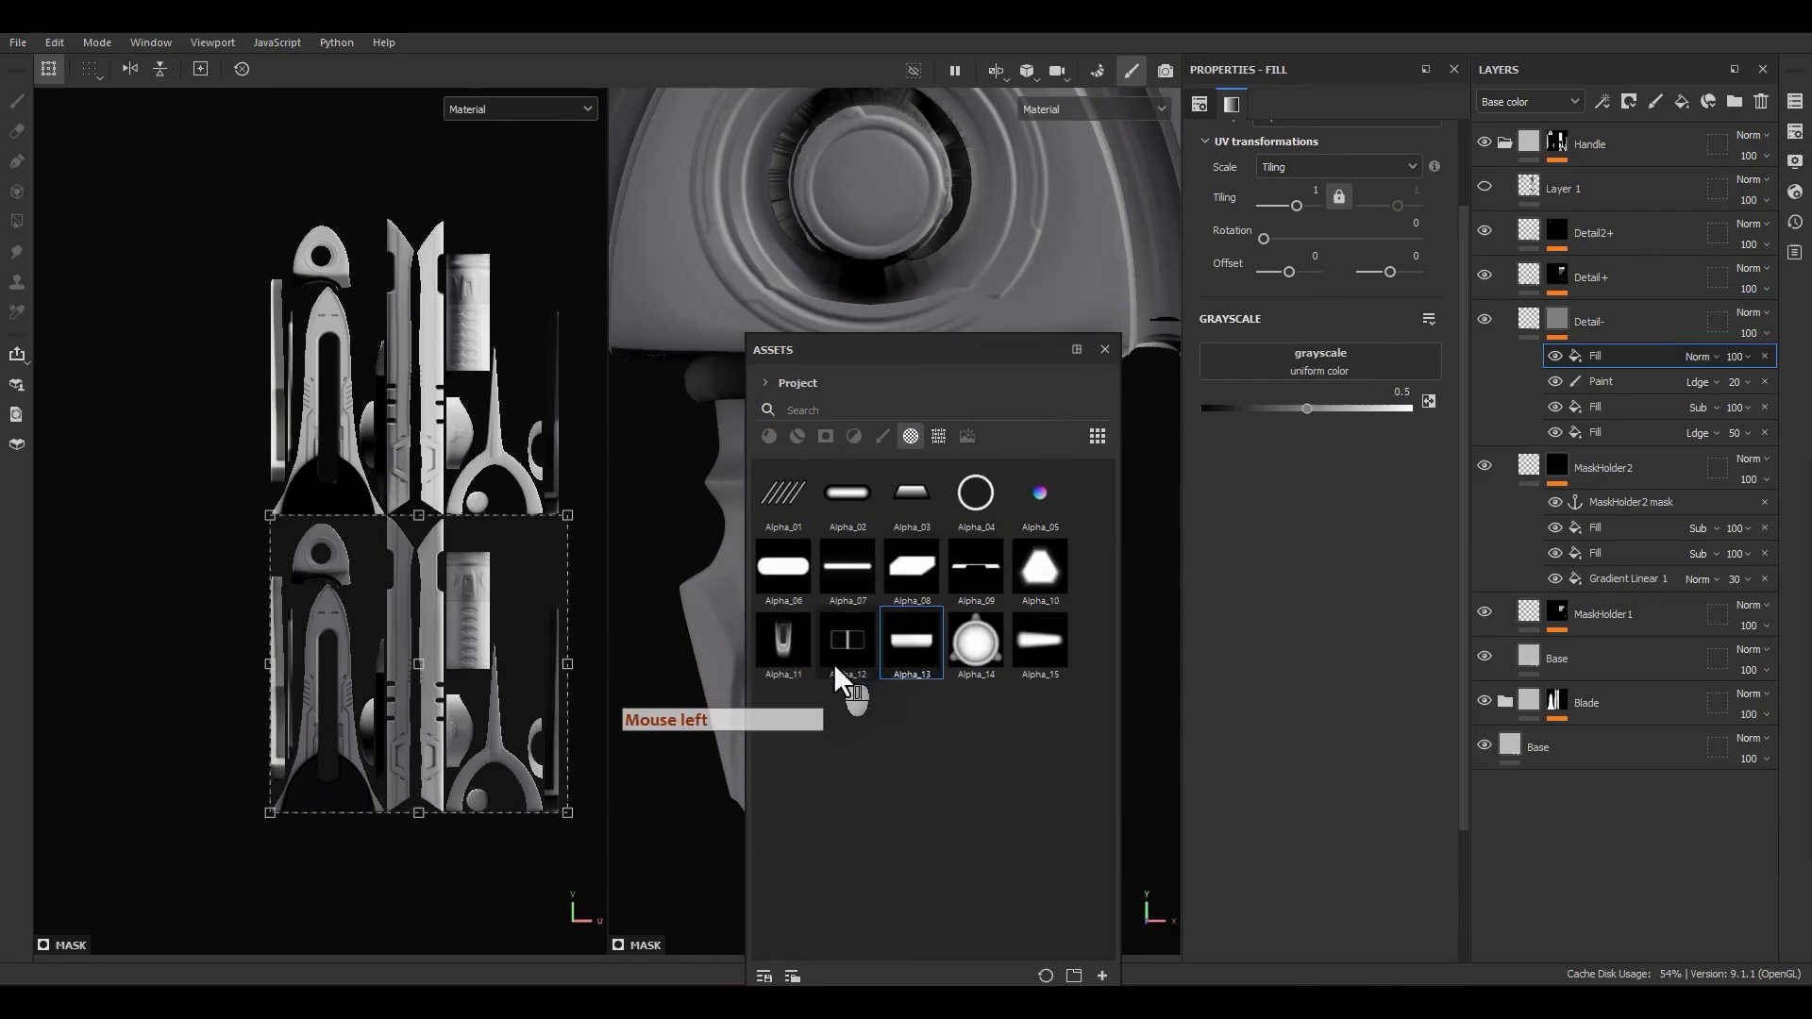
pyautogui.moveTo(836, 644); pyautogui.dragTo(1319, 364)
pyautogui.click(1105, 349)
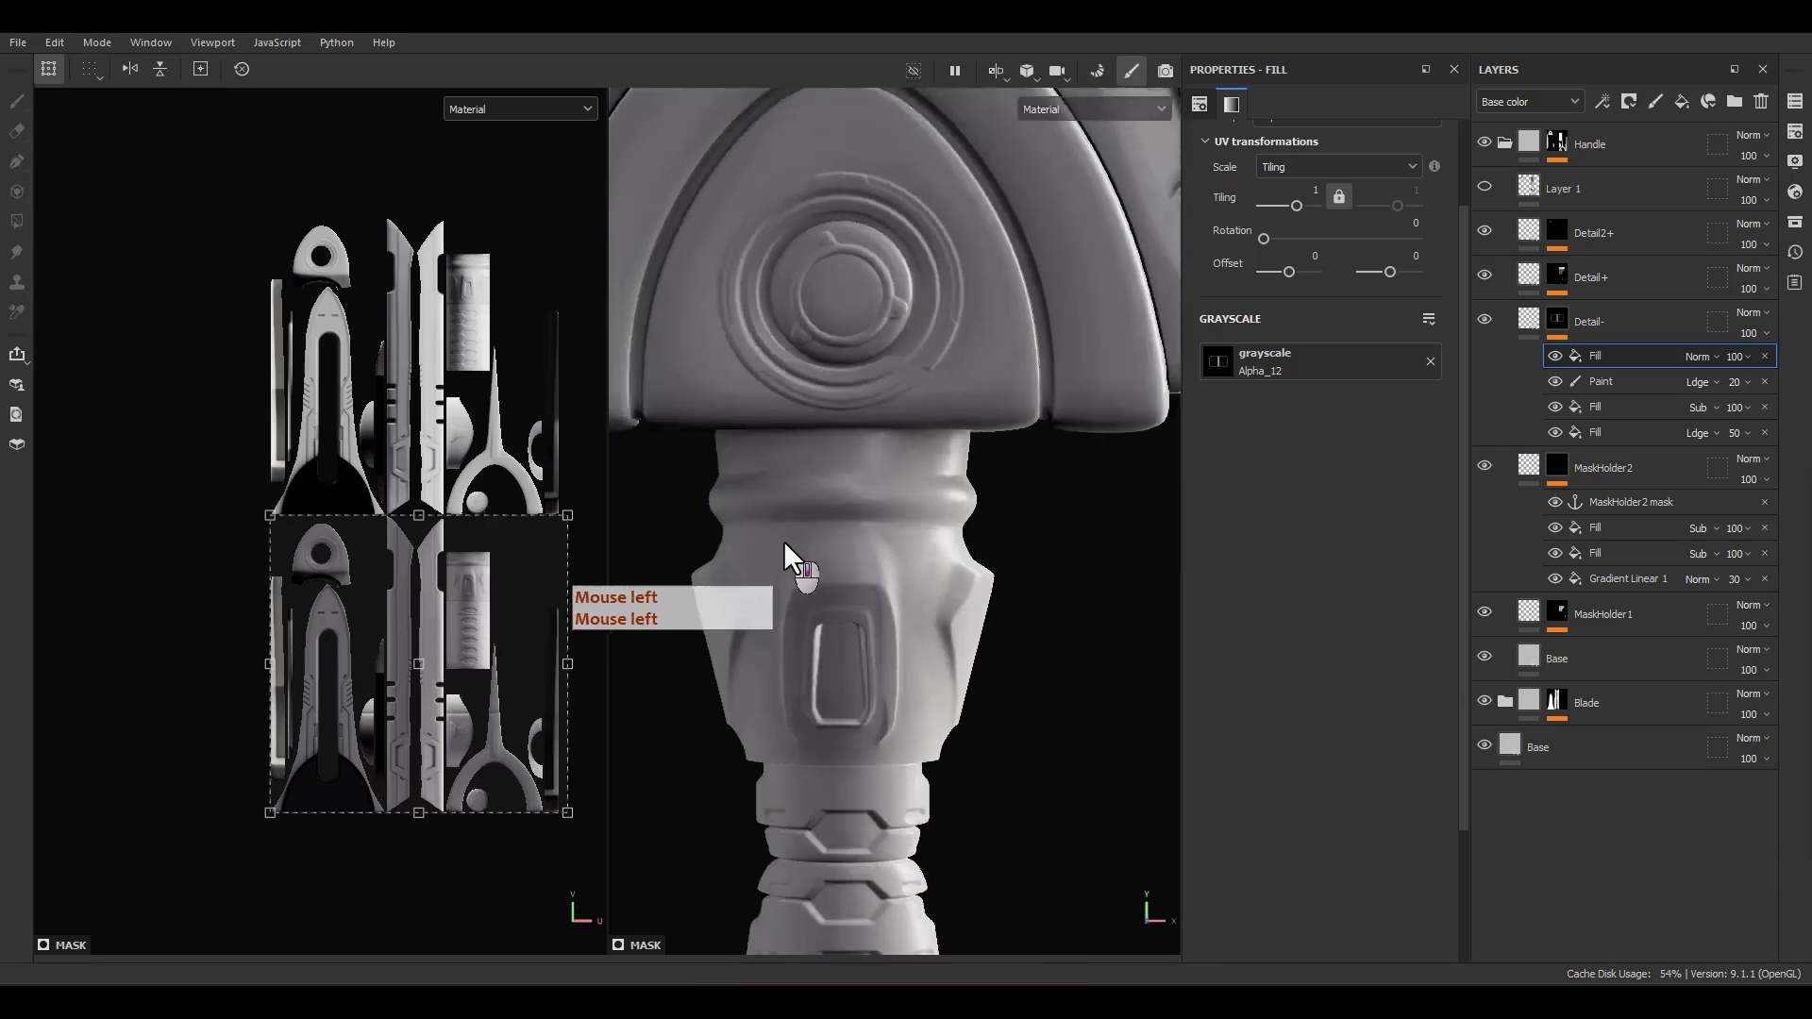
# Step: Set the Alpha_12 fill's UV wrap to None so the pattern does not repeat
pyautogui.scroll(-5, 785, 544)
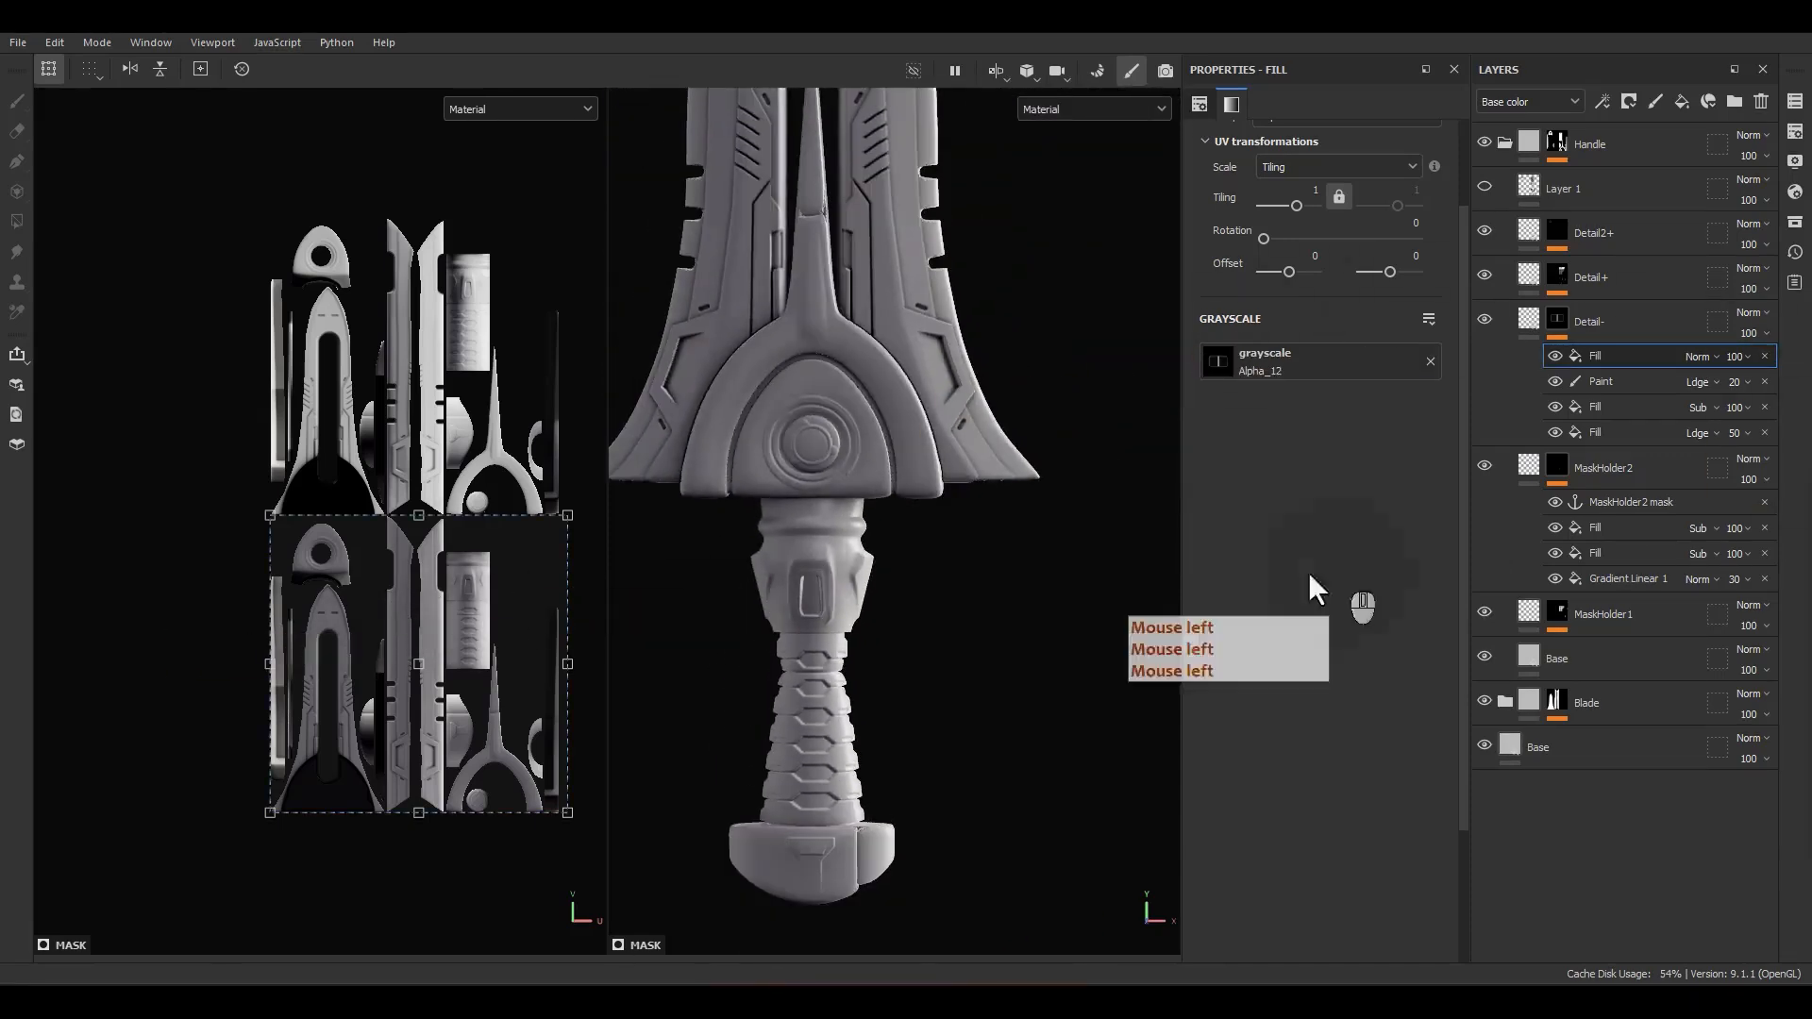
pyautogui.scroll(3, 1281, 338)
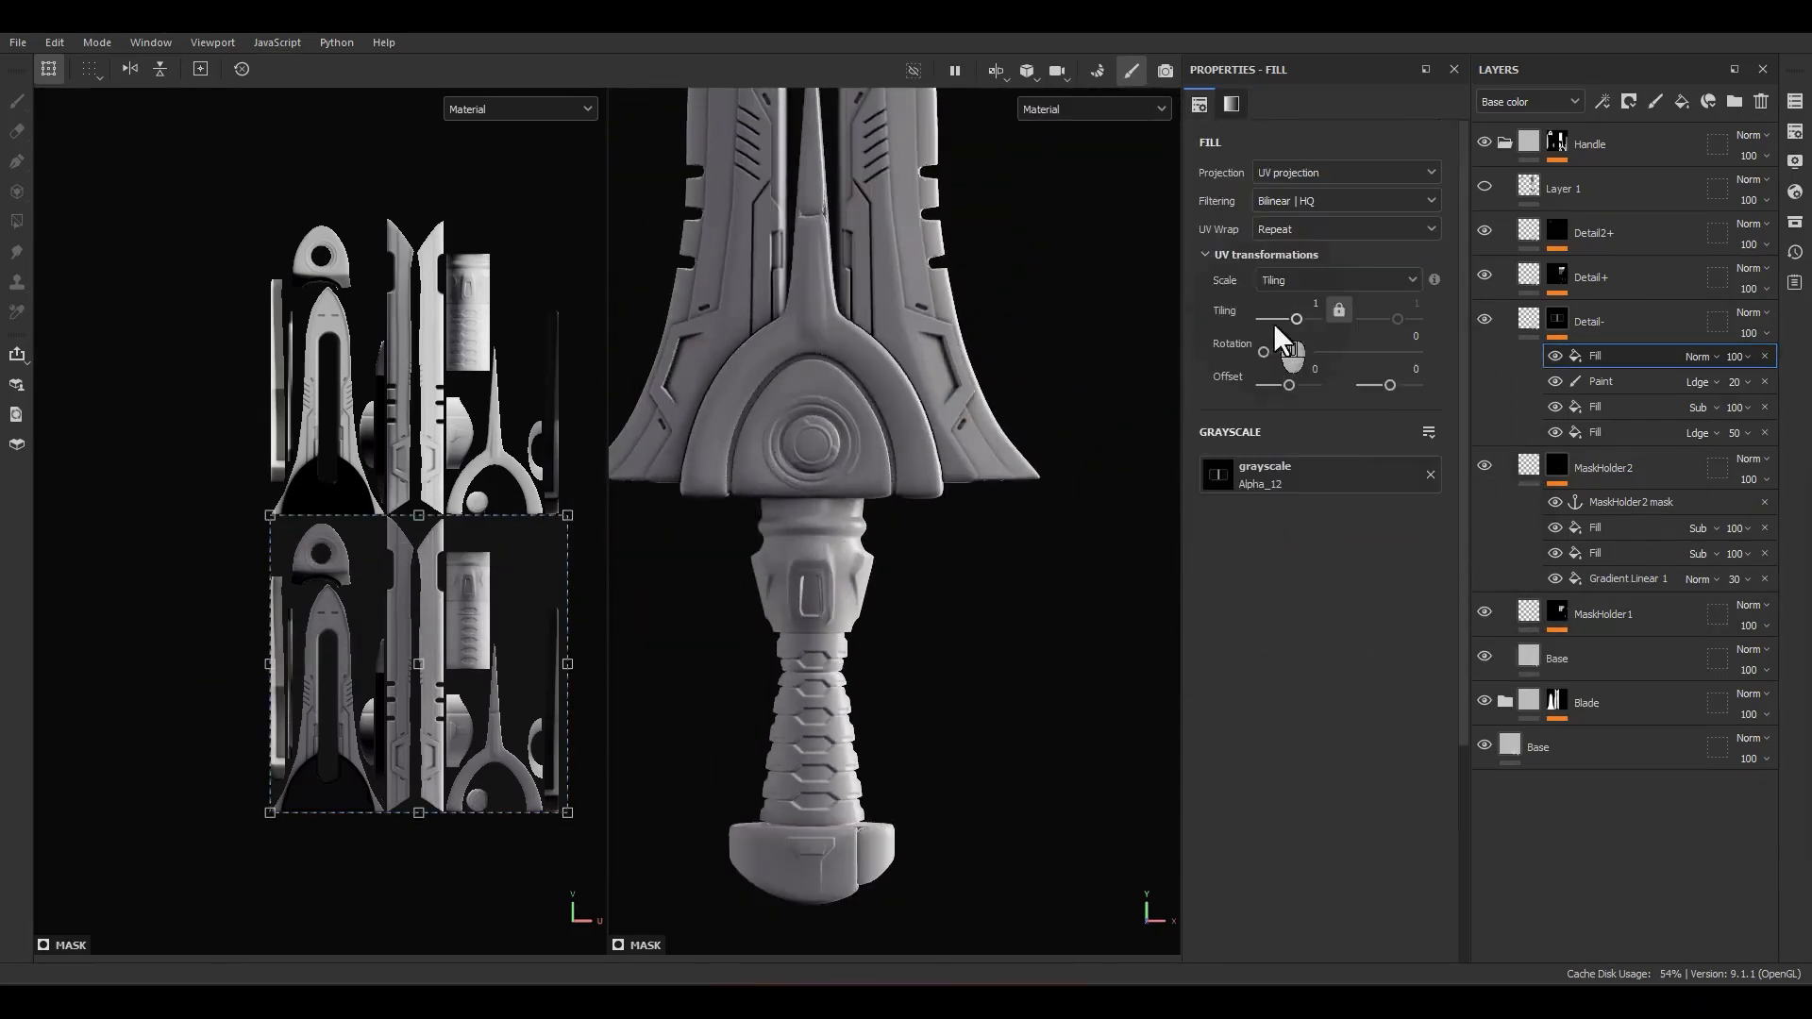
pyautogui.click(1285, 236)
pyautogui.click(1275, 253)
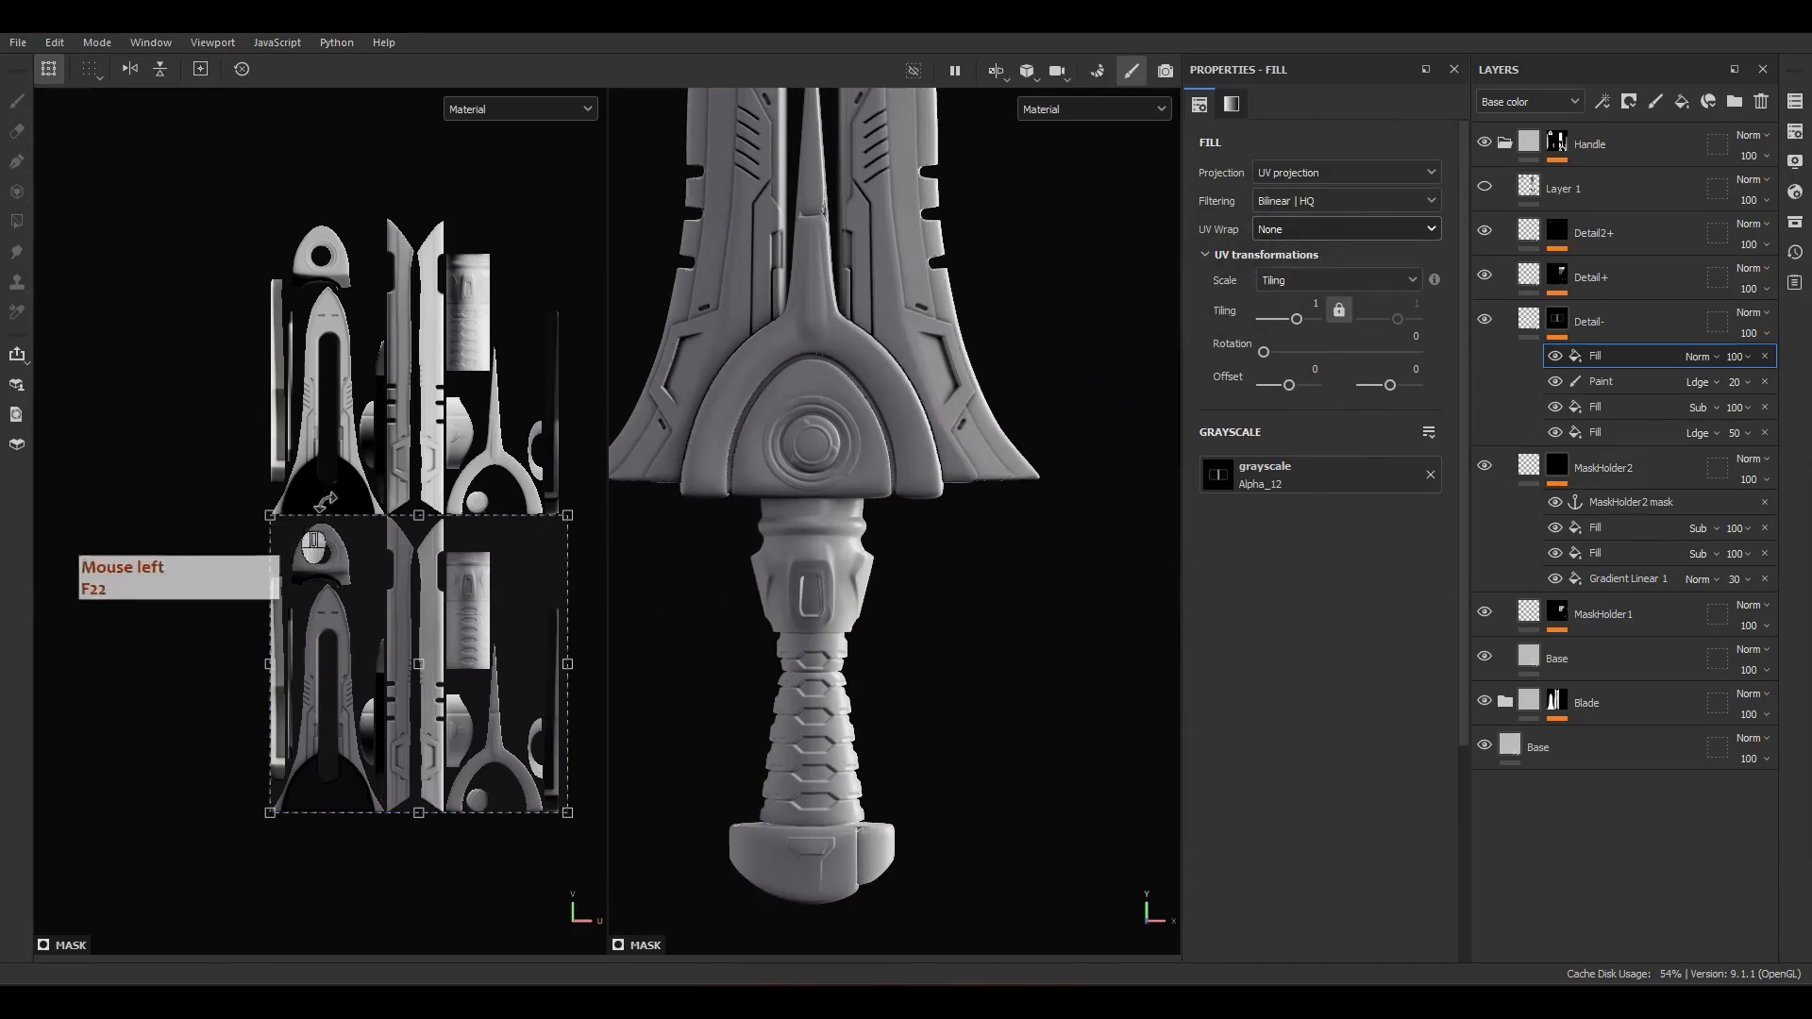
# Step: Show the Detail- mask and place the Alpha_12 fill over the handle's UV island, rotated 270 degrees with tiling about 1.49
pyautogui.keyDown('alt'); pyautogui.click(1565, 322); pyautogui.keyUp('alt')
pyautogui.moveTo(450, 444)
pyautogui.mouseDown()
pyautogui.moveTo(491, 445)
pyautogui.moveTo(455, 437)
pyautogui.mouseUp()
pyautogui.hotkey('ctrl', 'z')
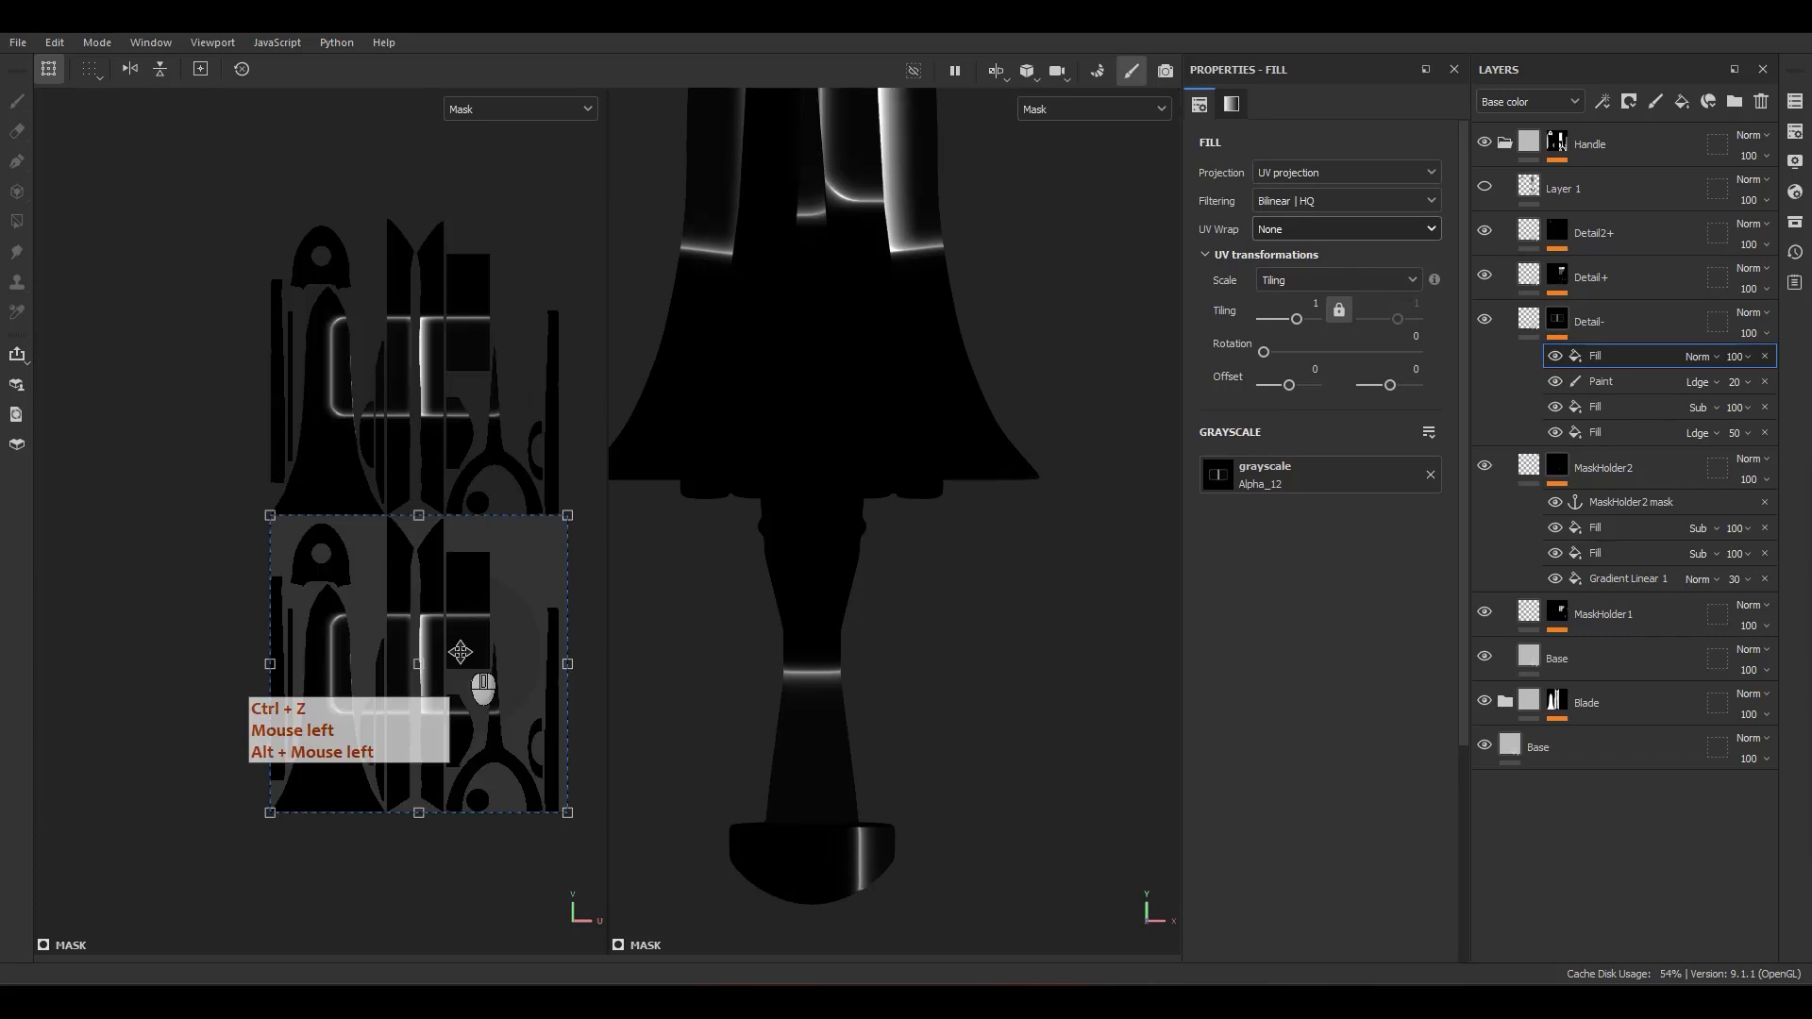
pyautogui.press('f')
pyautogui.moveTo(477, 639); pyautogui.dragTo(522, 485)
pyautogui.keyDown('alt'); pyautogui.moveTo(522, 485); pyautogui.dragTo(390, 581, button='middle'); pyautogui.keyUp('alt')
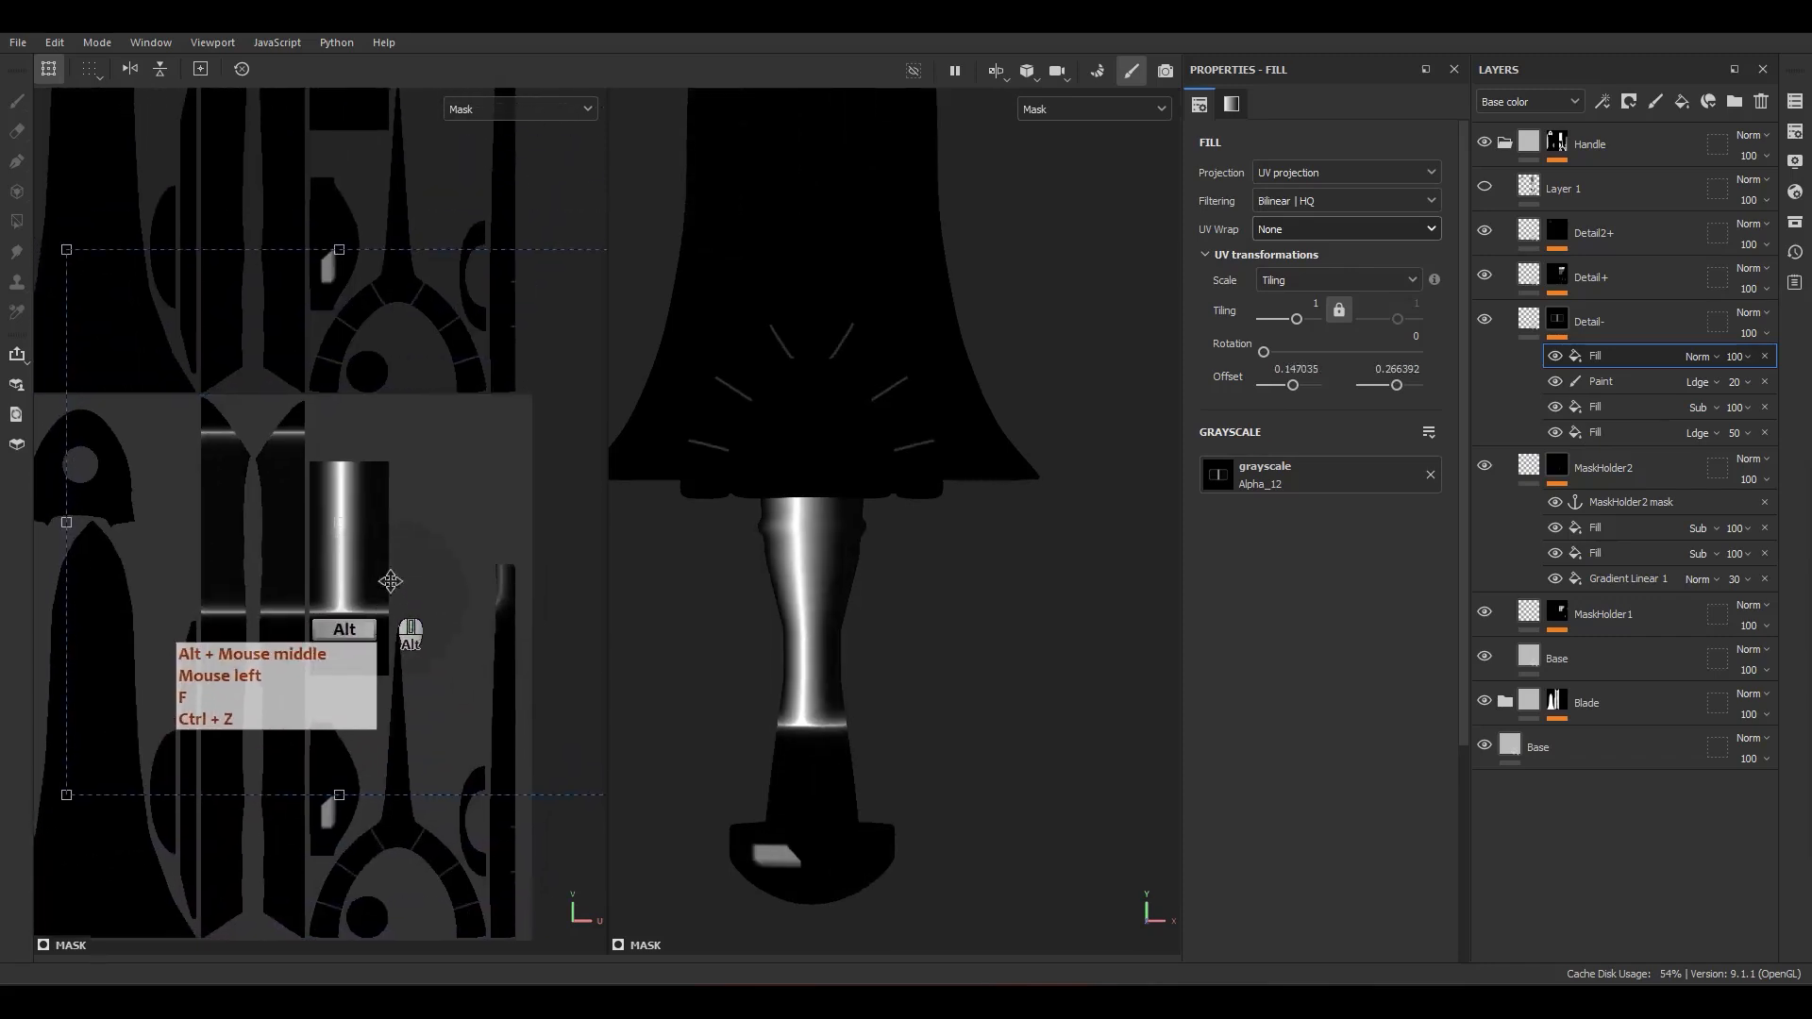
pyautogui.scroll(-3, 469, 413)
pyautogui.keyDown('ctrl'); pyautogui.keyDown('shift'); pyautogui.moveTo(559, 313); pyautogui.dragTo(501, 393); pyautogui.keyUp('shift'); pyautogui.keyUp('ctrl')
pyautogui.moveTo(473, 329); pyautogui.dragTo(523, 582)
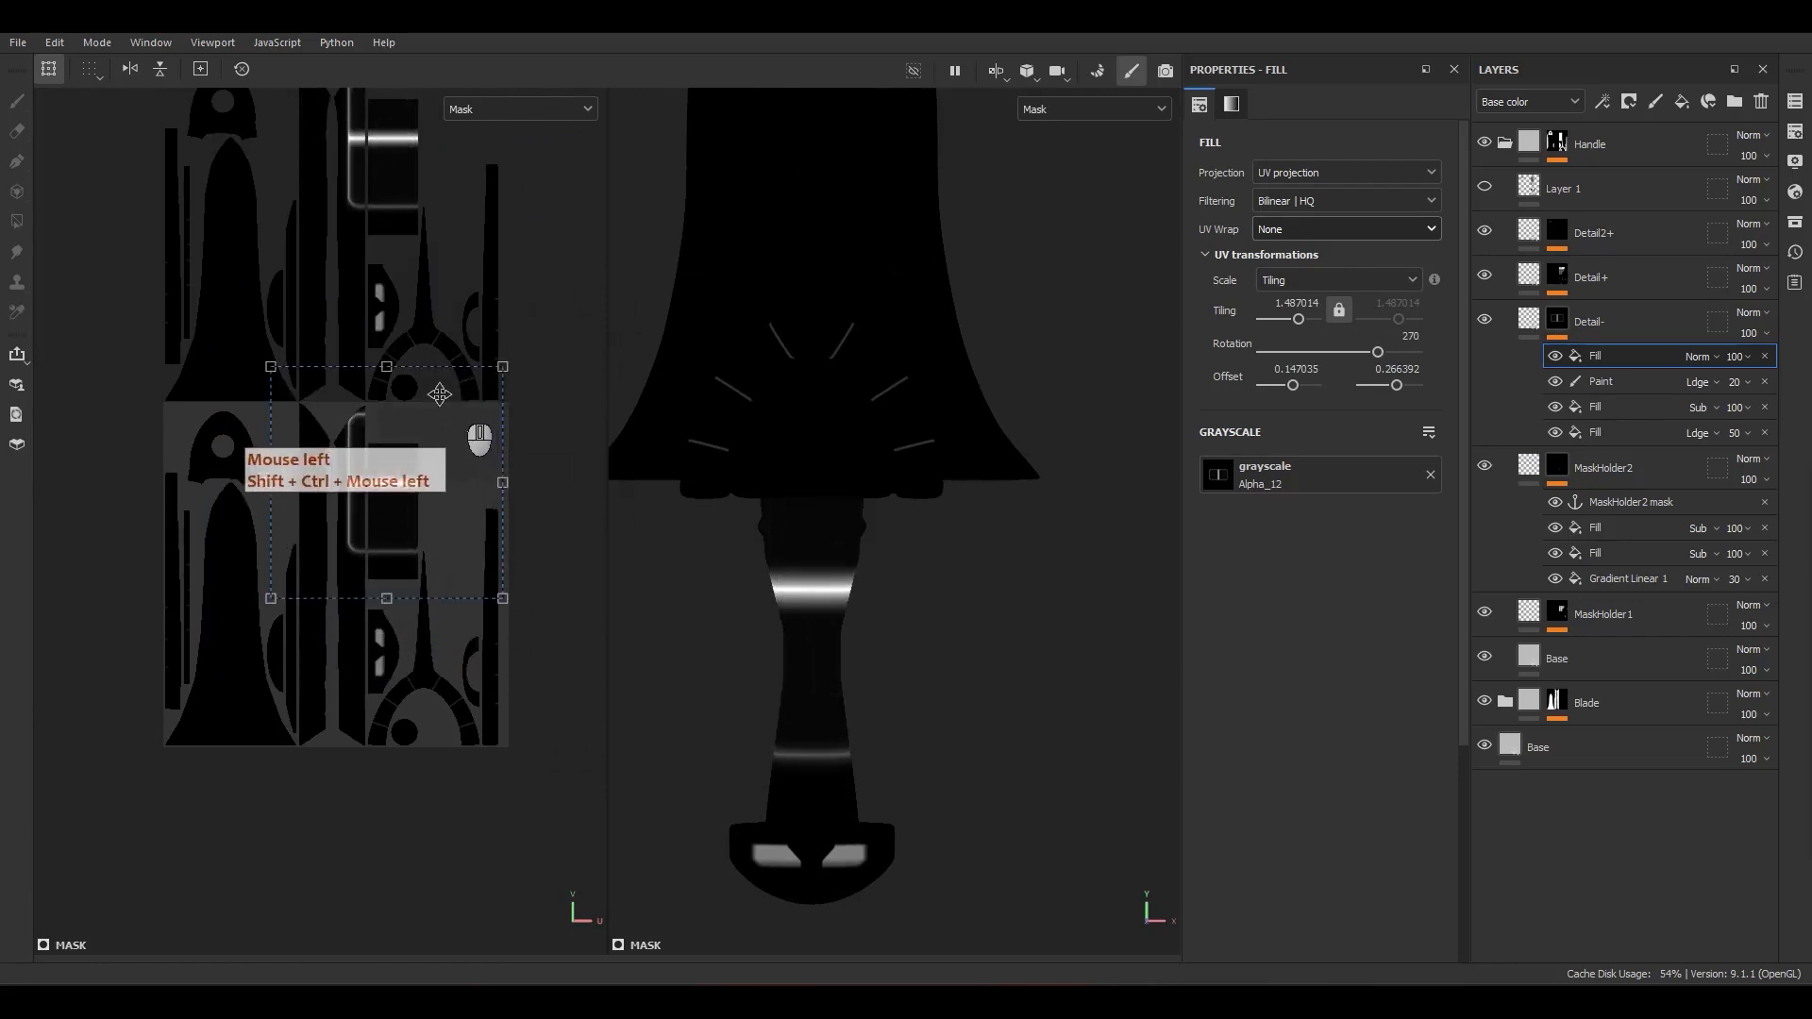
# Step: Flatten the fill to tiling about 9.23, return to the material view and move it over the handle's collar at offset 0.153, 0.342
pyautogui.keyDown('ctrl'); pyautogui.moveTo(385, 367); pyautogui.dragTo(421, 454); pyautogui.keyUp('ctrl')
pyautogui.scroll(2, 397, 469)
pyautogui.press('m')
pyautogui.scroll(5, 802, 544)
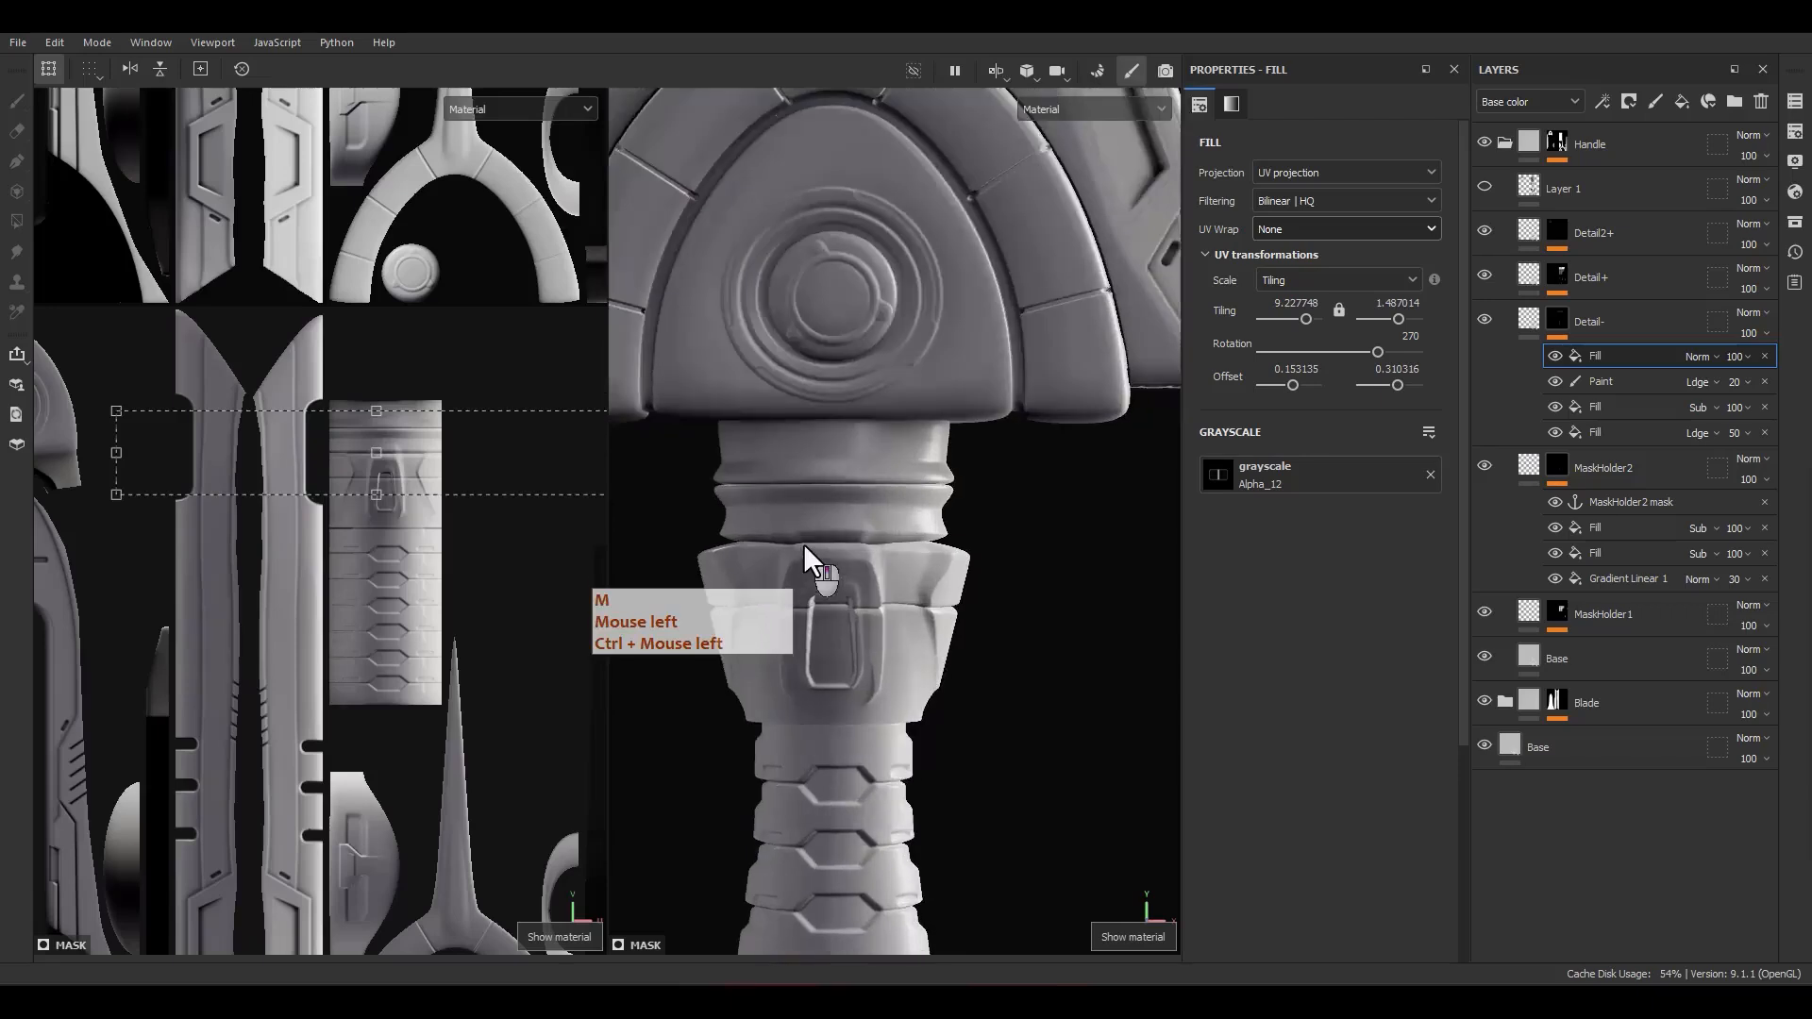
pyautogui.scroll(3, 802, 544)
pyautogui.scroll(5, 436, 463)
pyautogui.moveTo(448, 461); pyautogui.dragTo(439, 353)
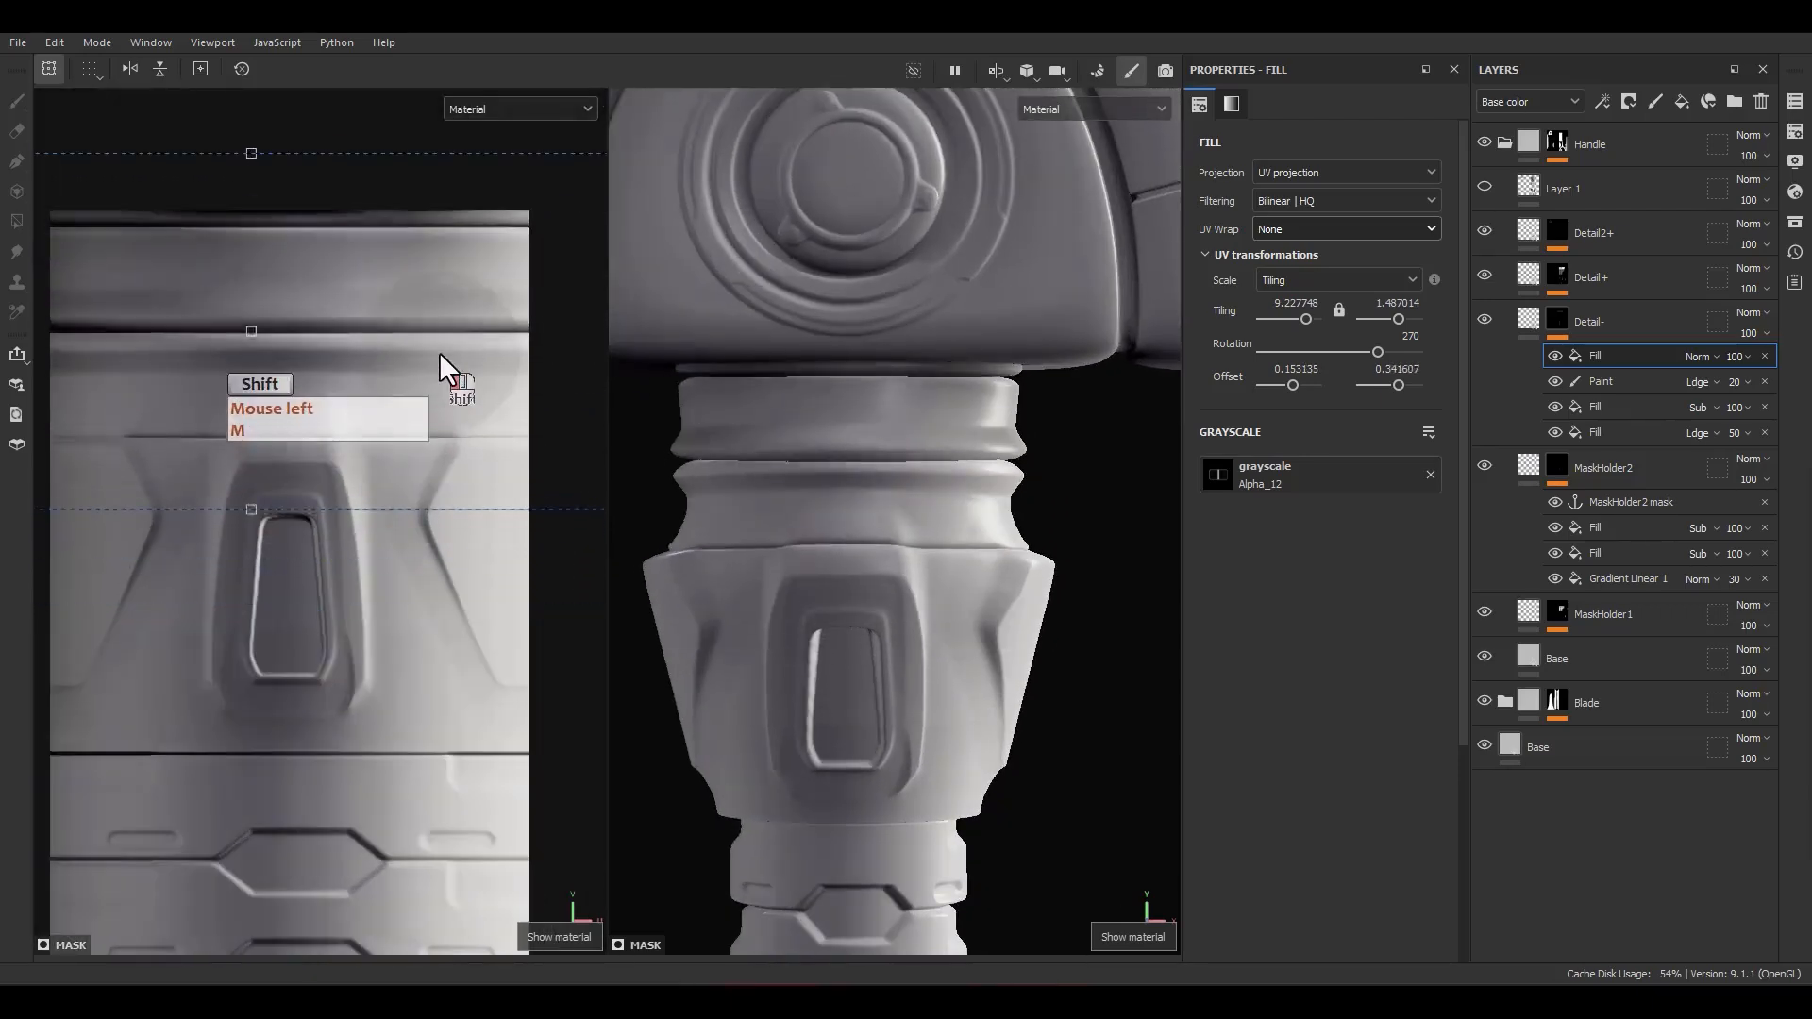
# Step: Flatten the collar fill further to tiling about 15.26 and shift it to offset about 0.151, 0.343
pyautogui.scroll(-3, 399, 417)
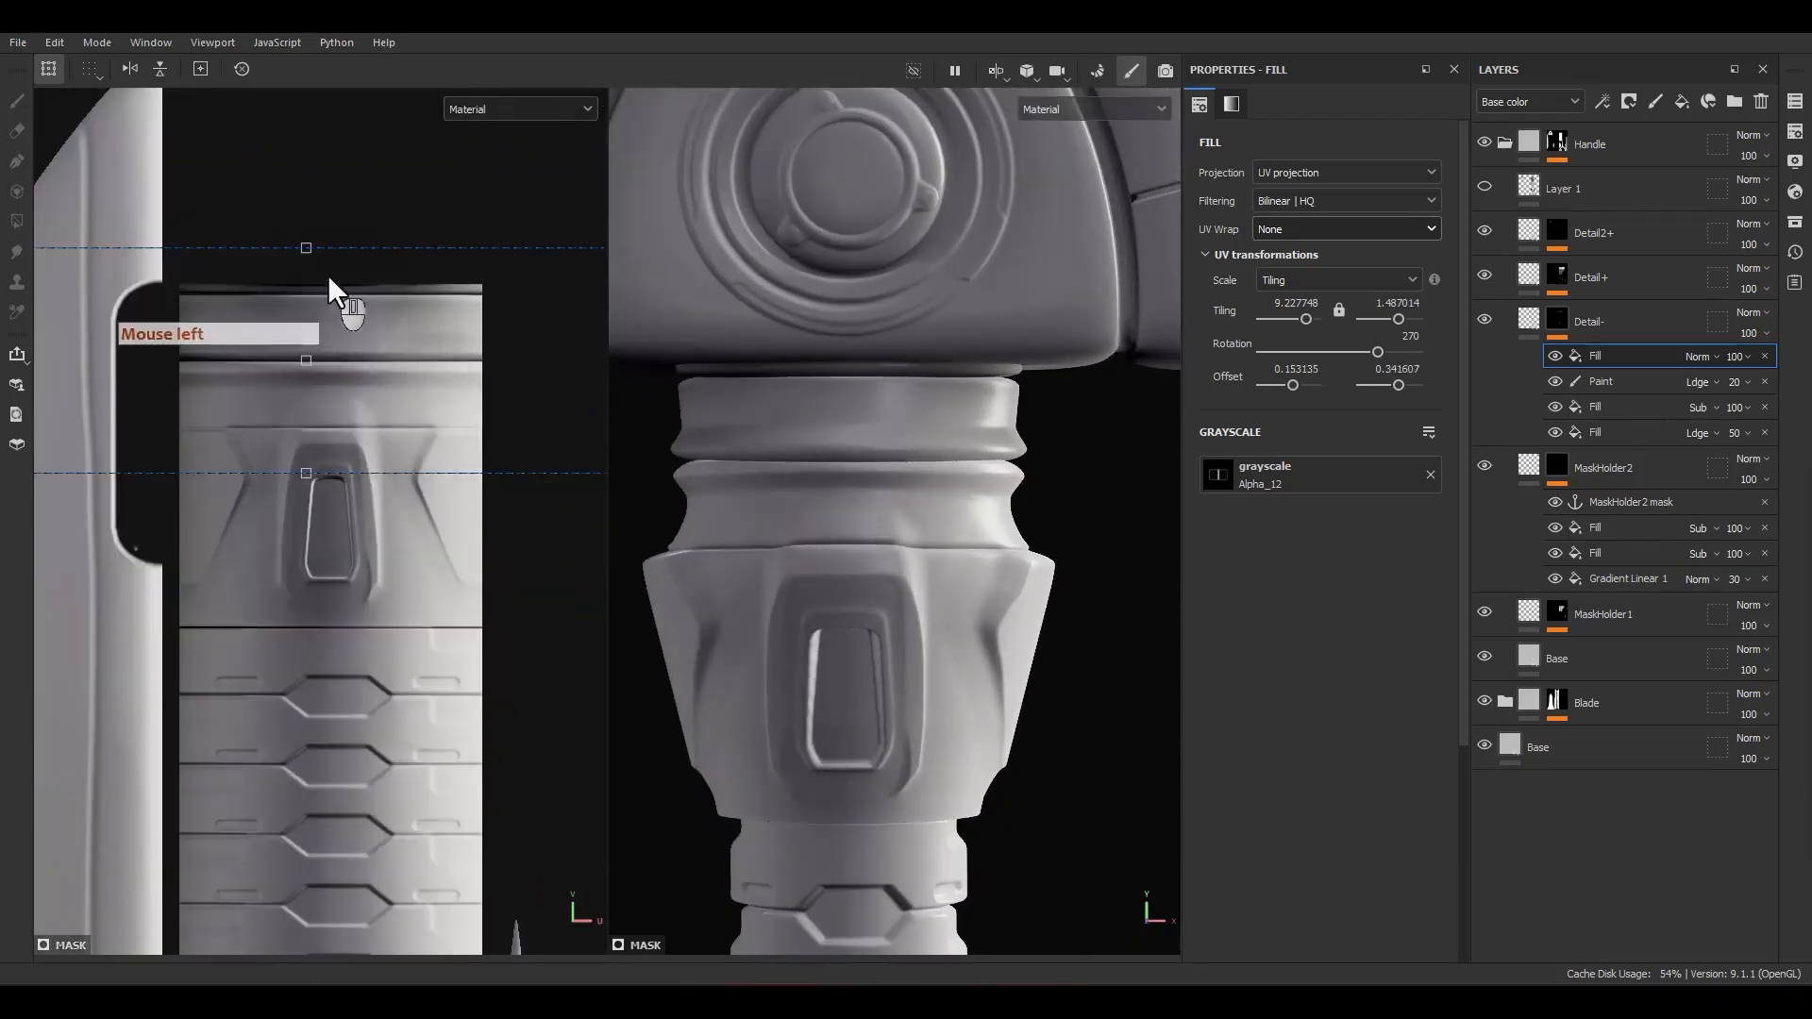
pyautogui.scroll(2, 331, 282)
pyautogui.keyDown('ctrl'); pyautogui.moveTo(298, 239); pyautogui.dragTo(309, 277); pyautogui.keyUp('ctrl')
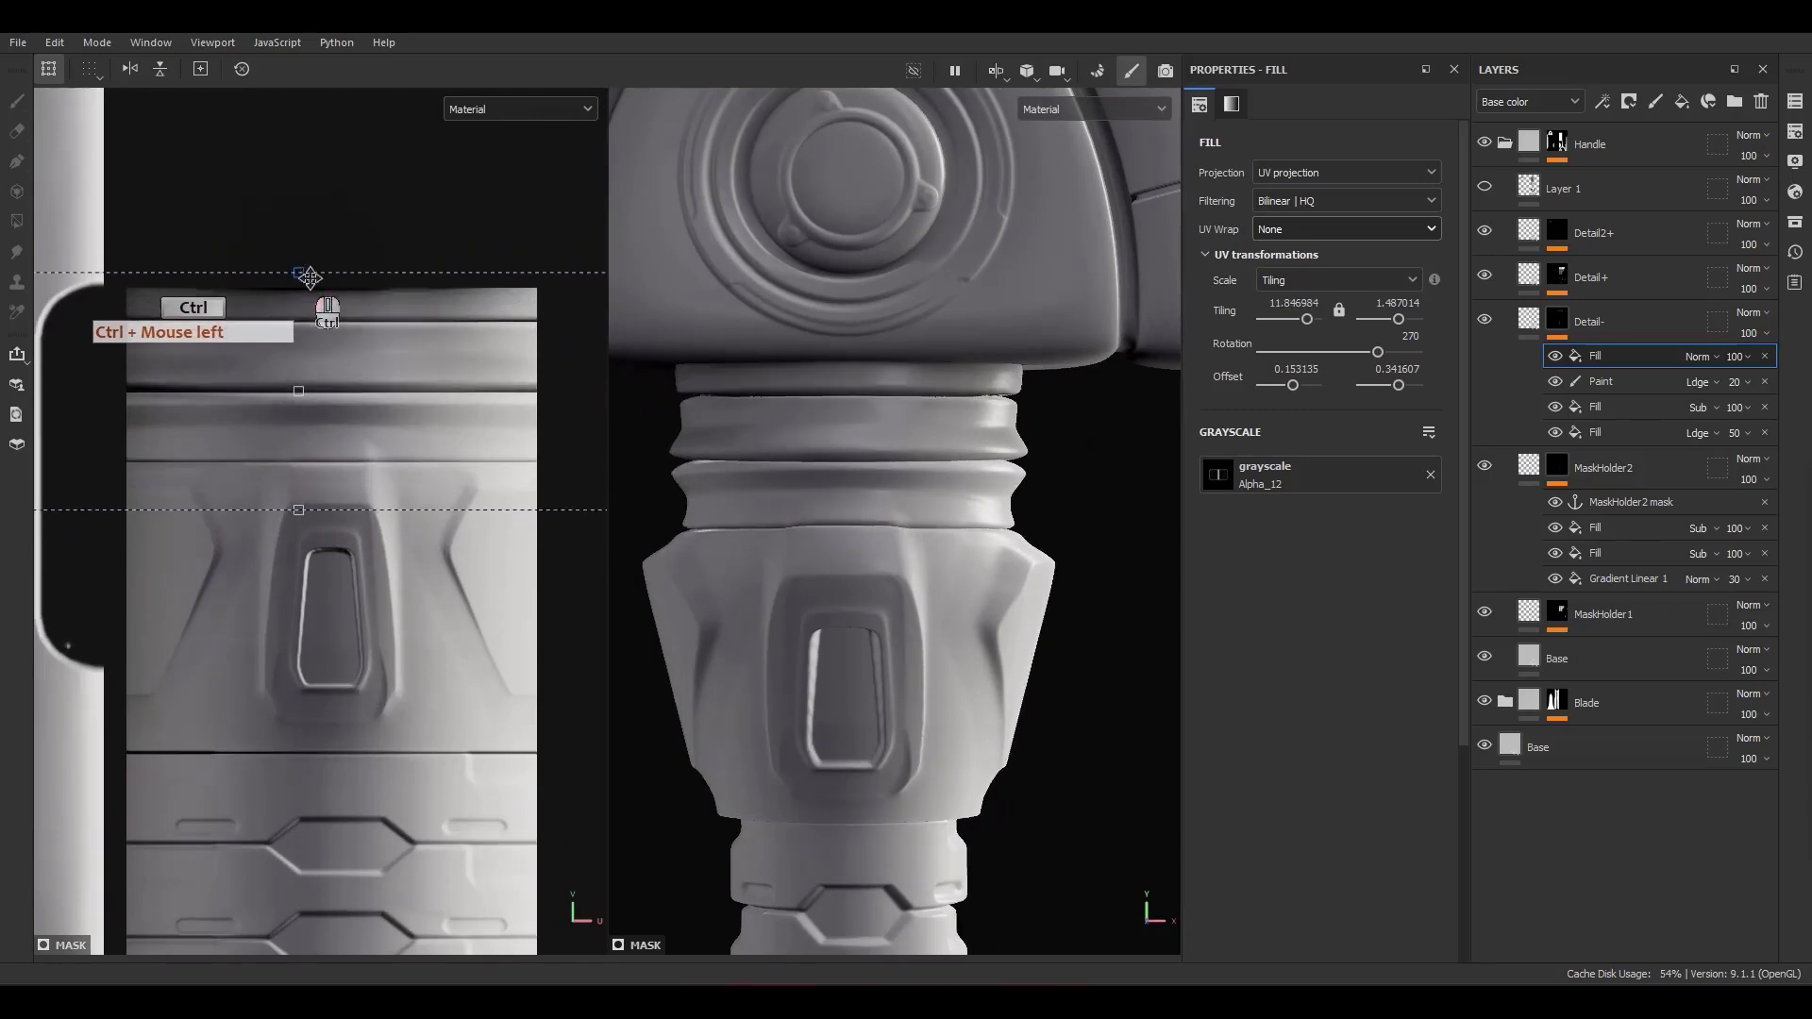
pyautogui.scroll(3, 837, 461)
pyautogui.moveTo(431, 443)
pyautogui.keyDown('shift'); pyautogui.mouseDown()
pyautogui.moveTo(425, 415)
pyautogui.moveTo(422, 430)
pyautogui.mouseUp(); pyautogui.keyUp('shift')
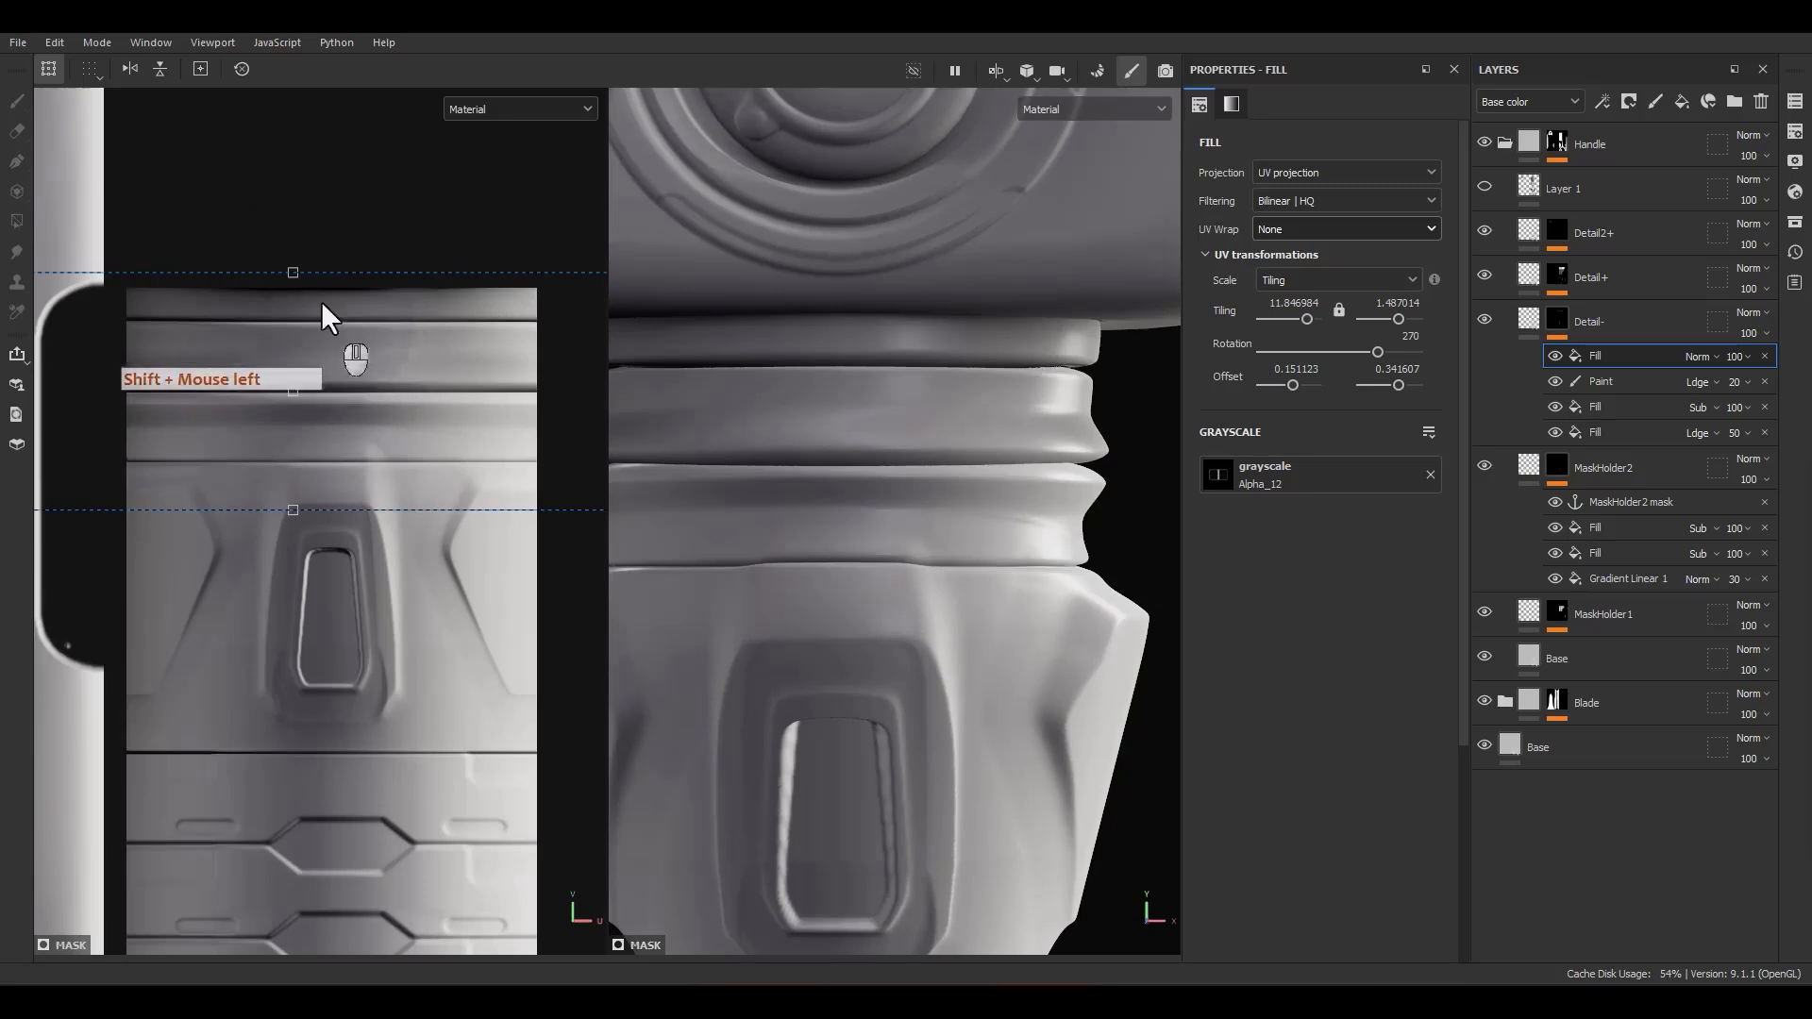
pyautogui.keyDown('ctrl'); pyautogui.moveTo(293, 273); pyautogui.dragTo(298, 300); pyautogui.keyUp('ctrl')
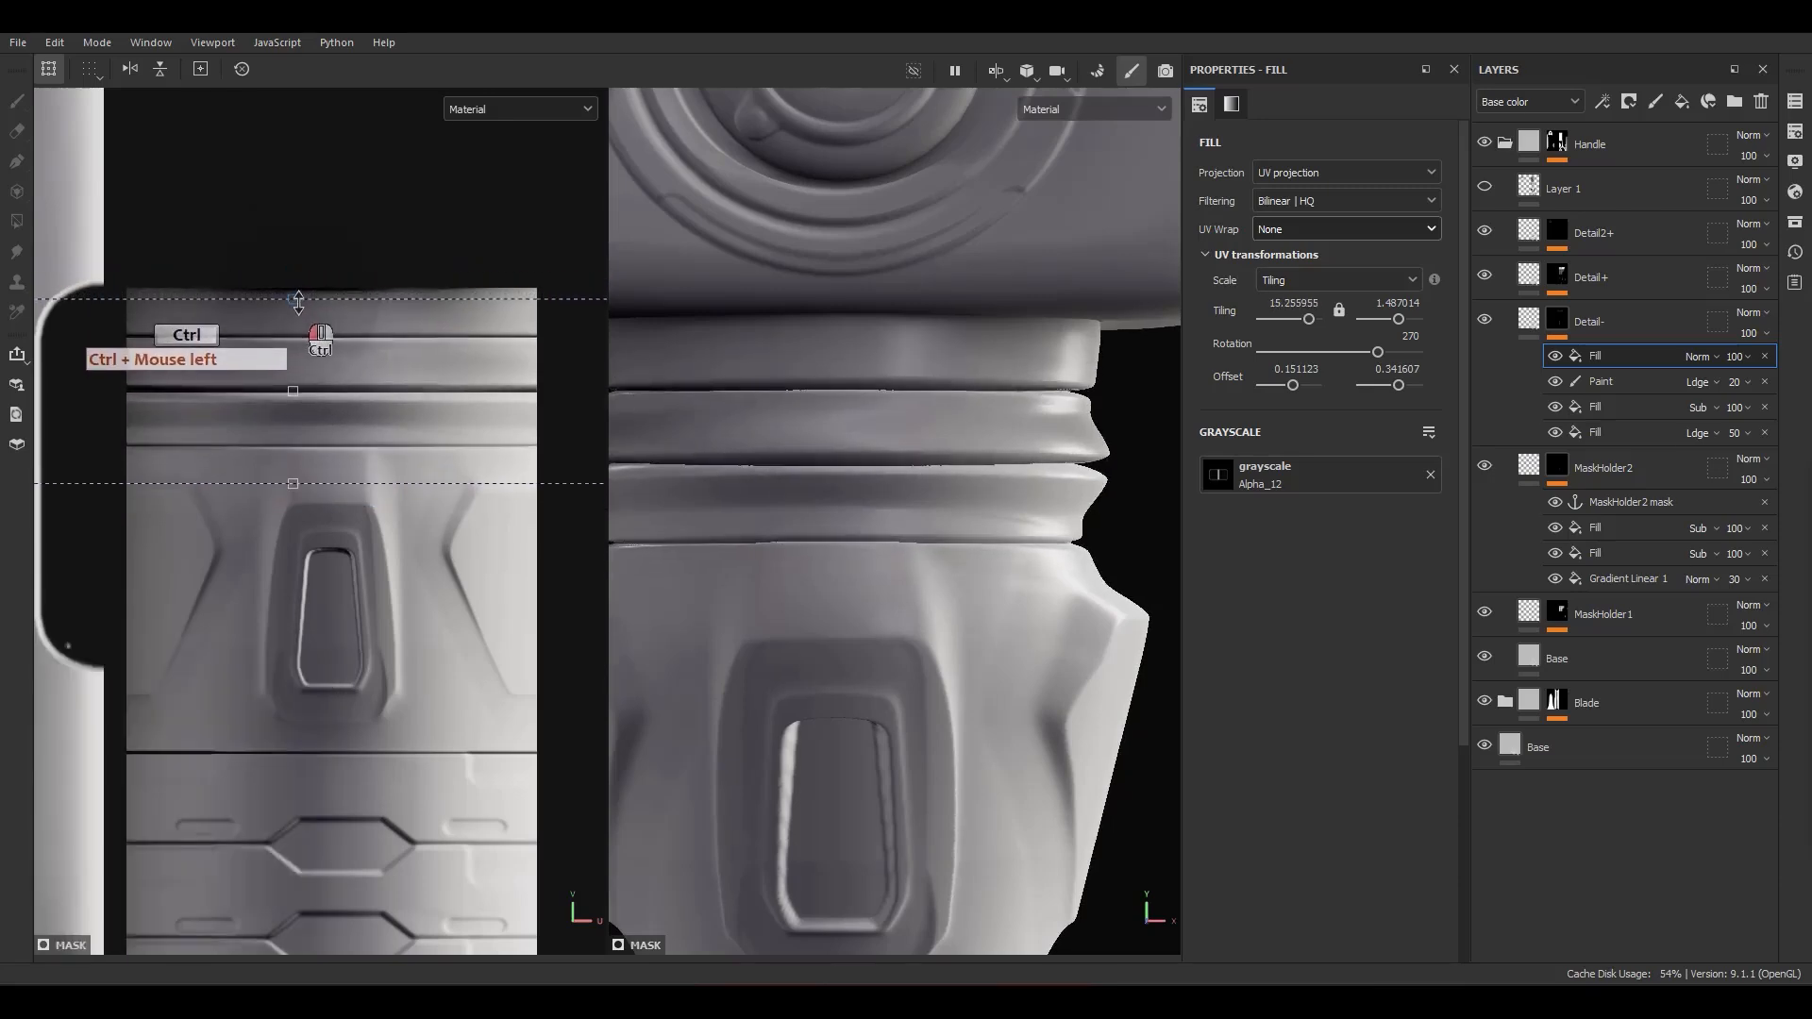
pyautogui.keyDown('shift'); pyautogui.moveTo(343, 387); pyautogui.dragTo(381, 382); pyautogui.keyUp('shift')
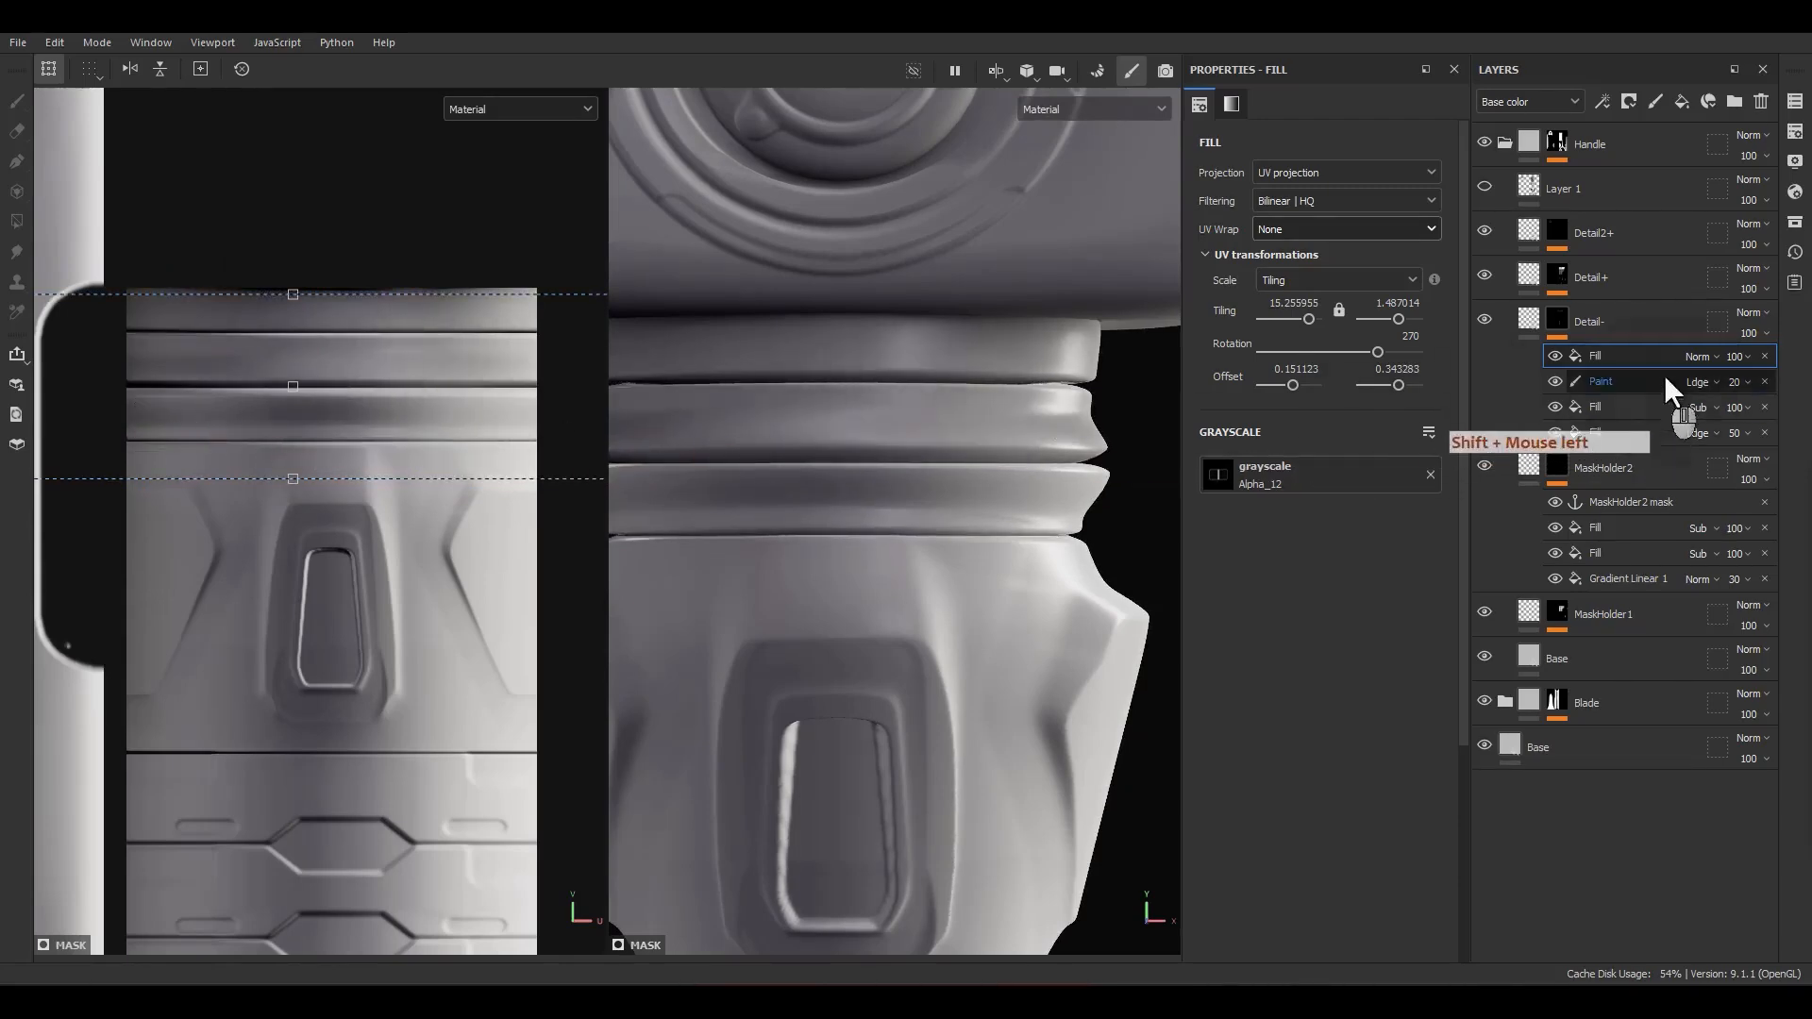
# Step: Set the Alpha_12 fill's blending mode to Linear dodge (Add) and its opacity to 50
pyautogui.click(1698, 357)
pyautogui.click(1701, 540)
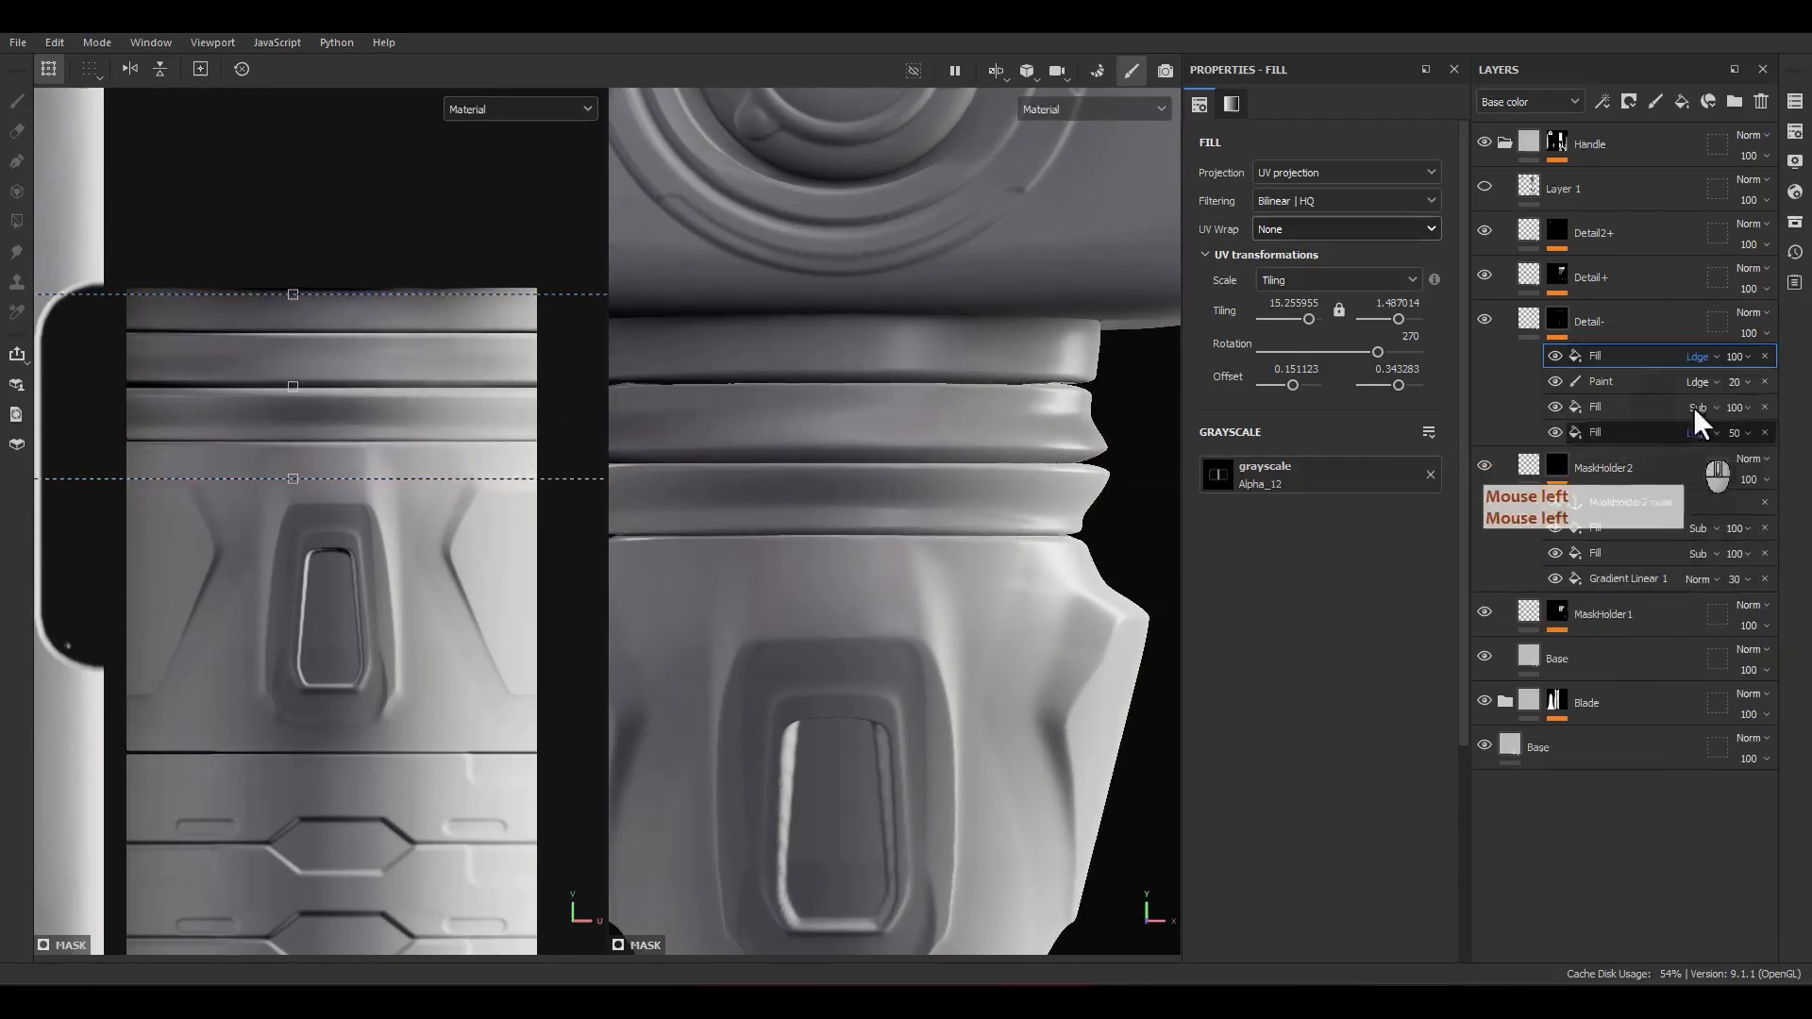
pyautogui.doubleClick(1737, 359)
pyautogui.write('50')
pyautogui.press('Return')
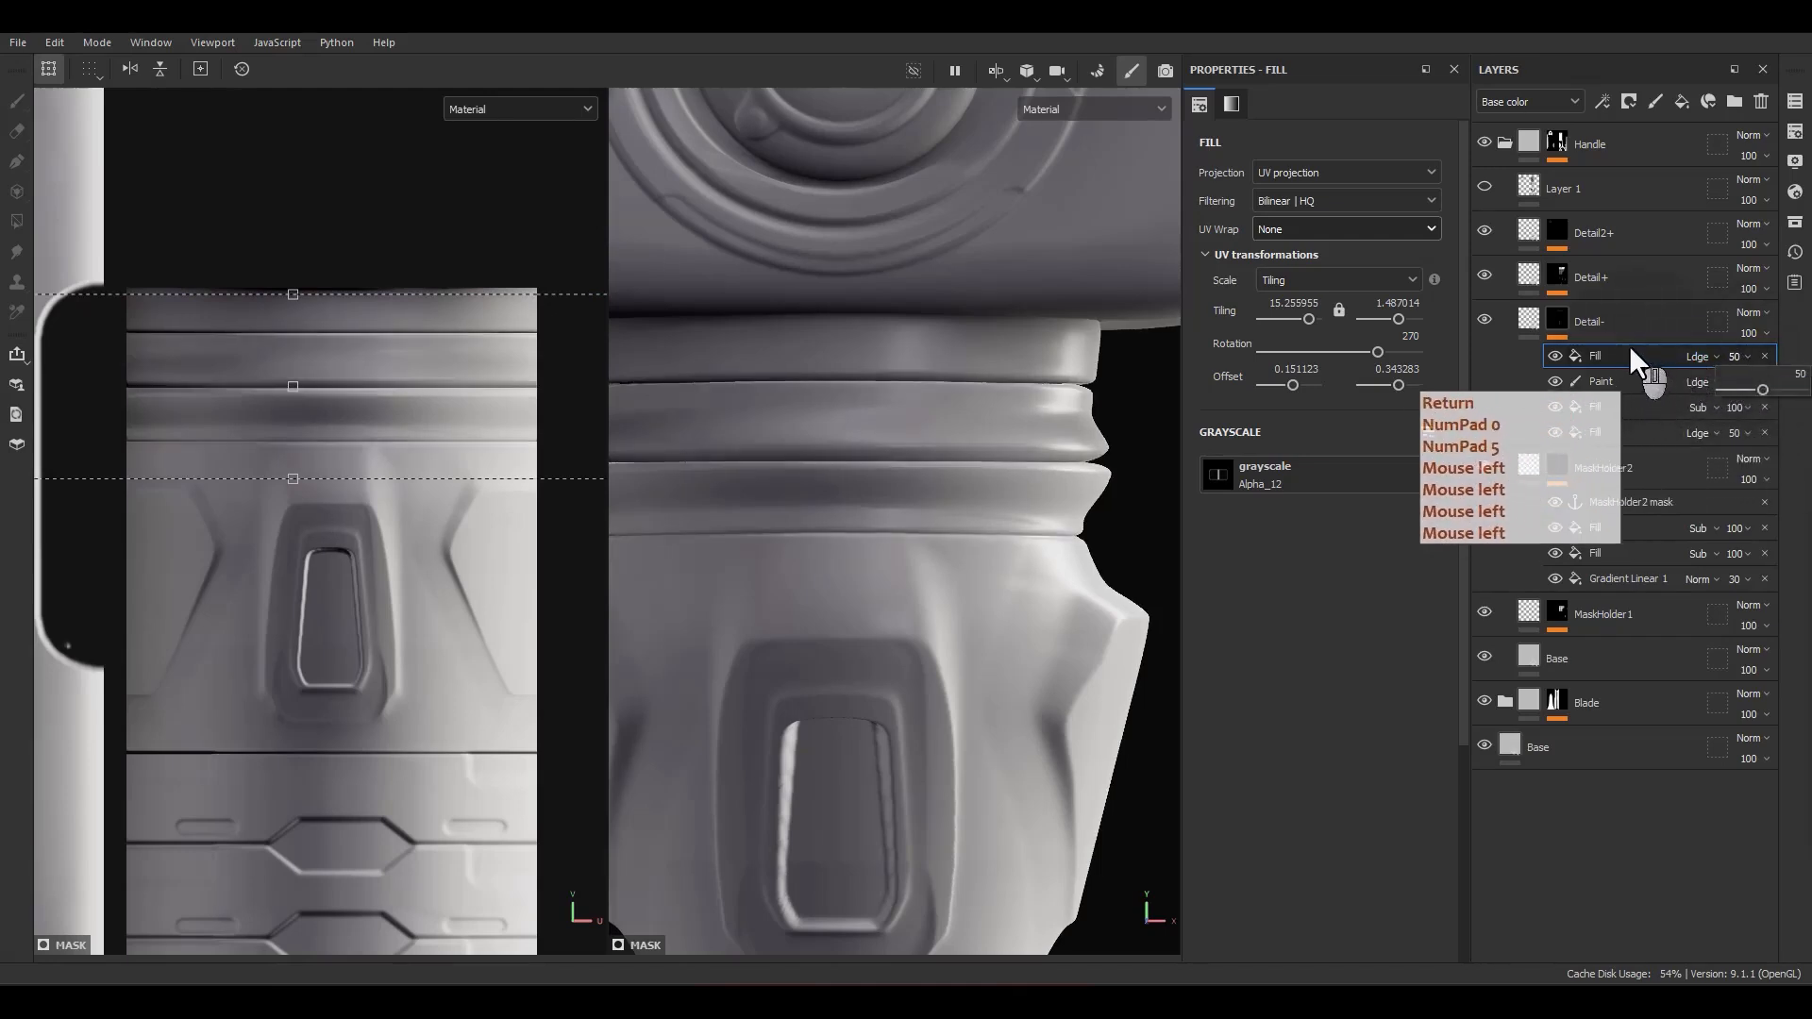
# Step: Duplicate the collar fill effect in the Detail- mask and replace the copy's grayscale with Alpha_09
pyautogui.click(433, 548)
pyautogui.scroll(-3, 427, 538)
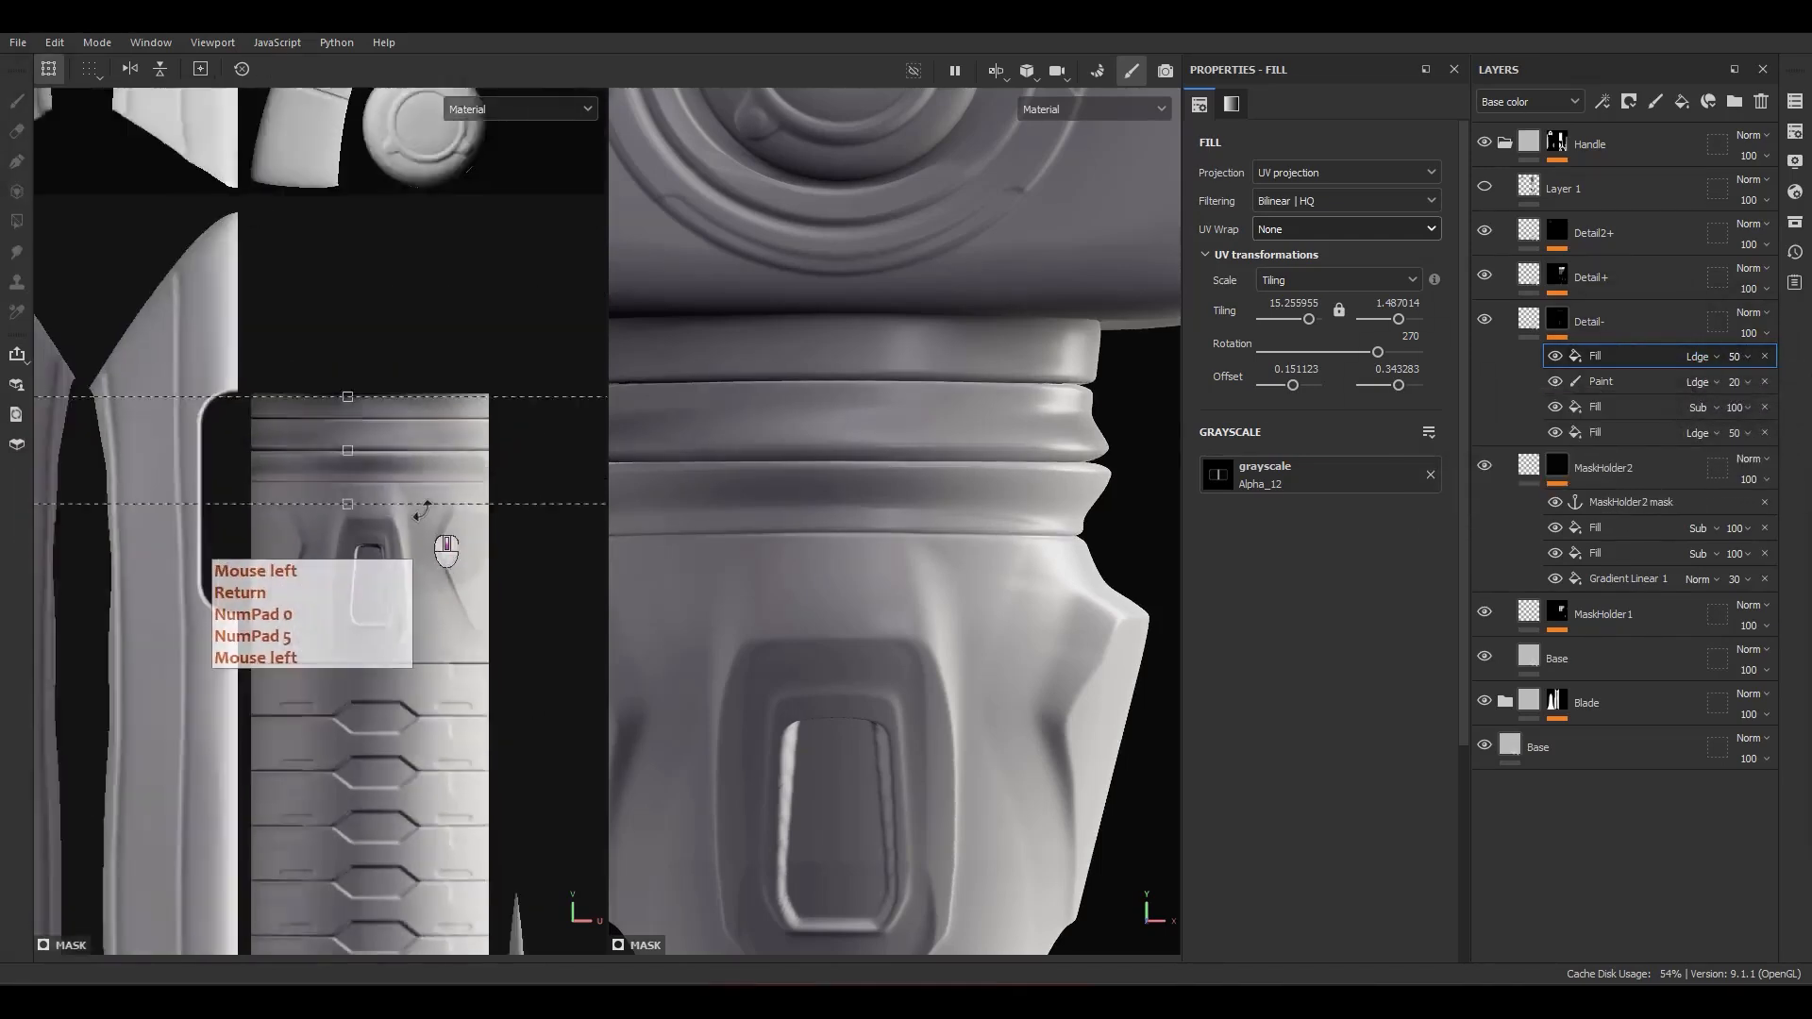
pyautogui.scroll(-2, 422, 511)
pyautogui.keyDown('alt'); pyautogui.moveTo(415, 508); pyautogui.dragTo(244, 475, button='middle'); pyautogui.keyUp('alt')
pyautogui.scroll(-2, 247, 474)
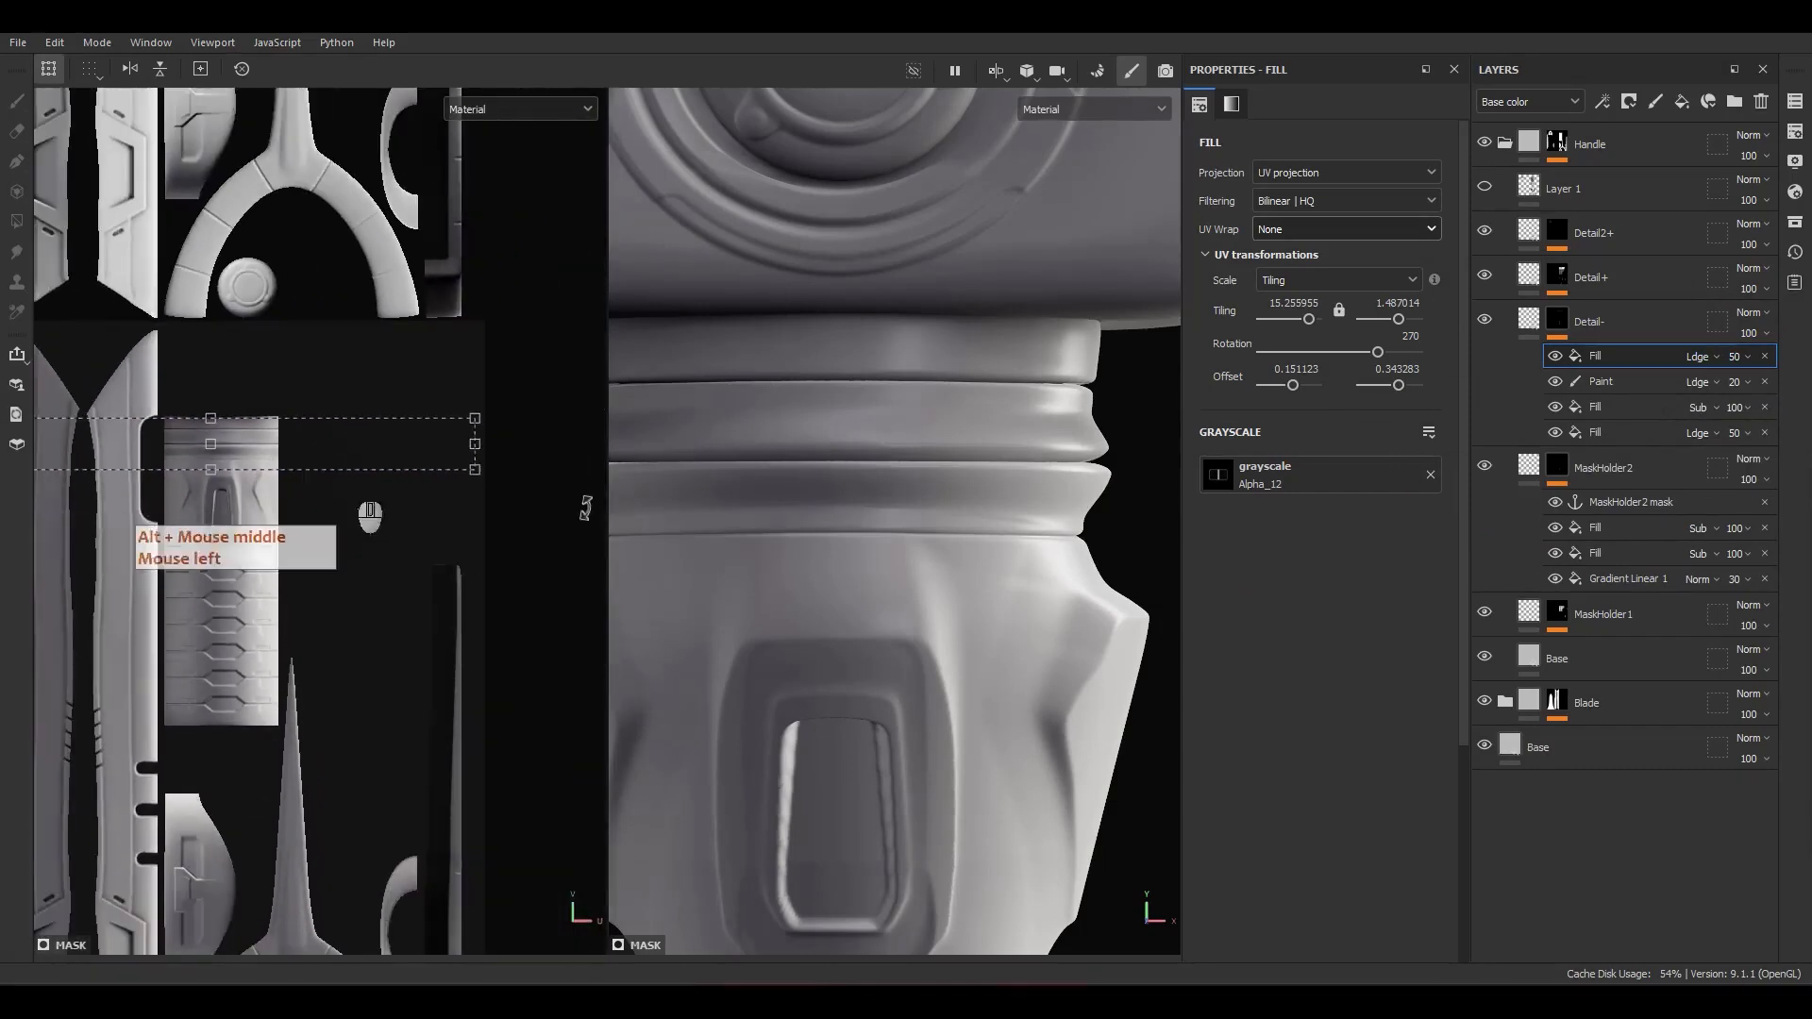
pyautogui.keyDown('alt'); pyautogui.moveTo(959, 527); pyautogui.dragTo(991, 551); pyautogui.keyUp('alt')
pyautogui.click(1623, 355)
pyautogui.hotkey('ctrl', 'd')
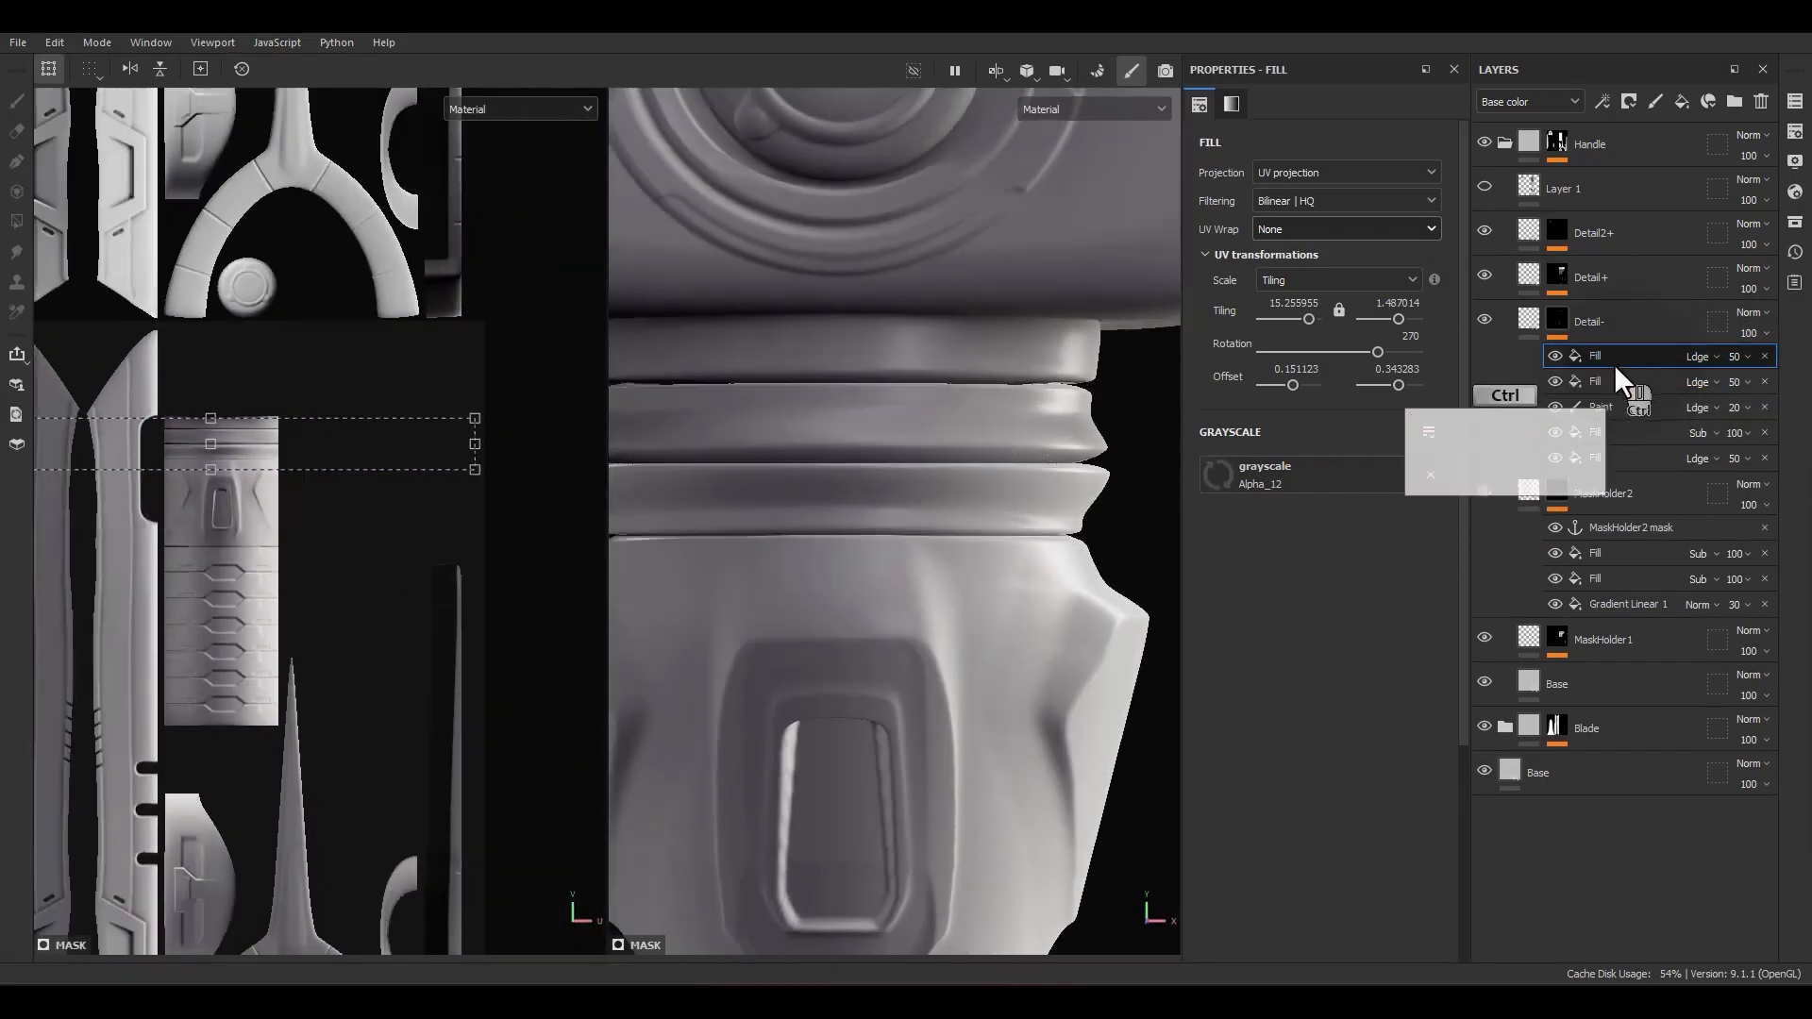
pyautogui.click(1794, 222)
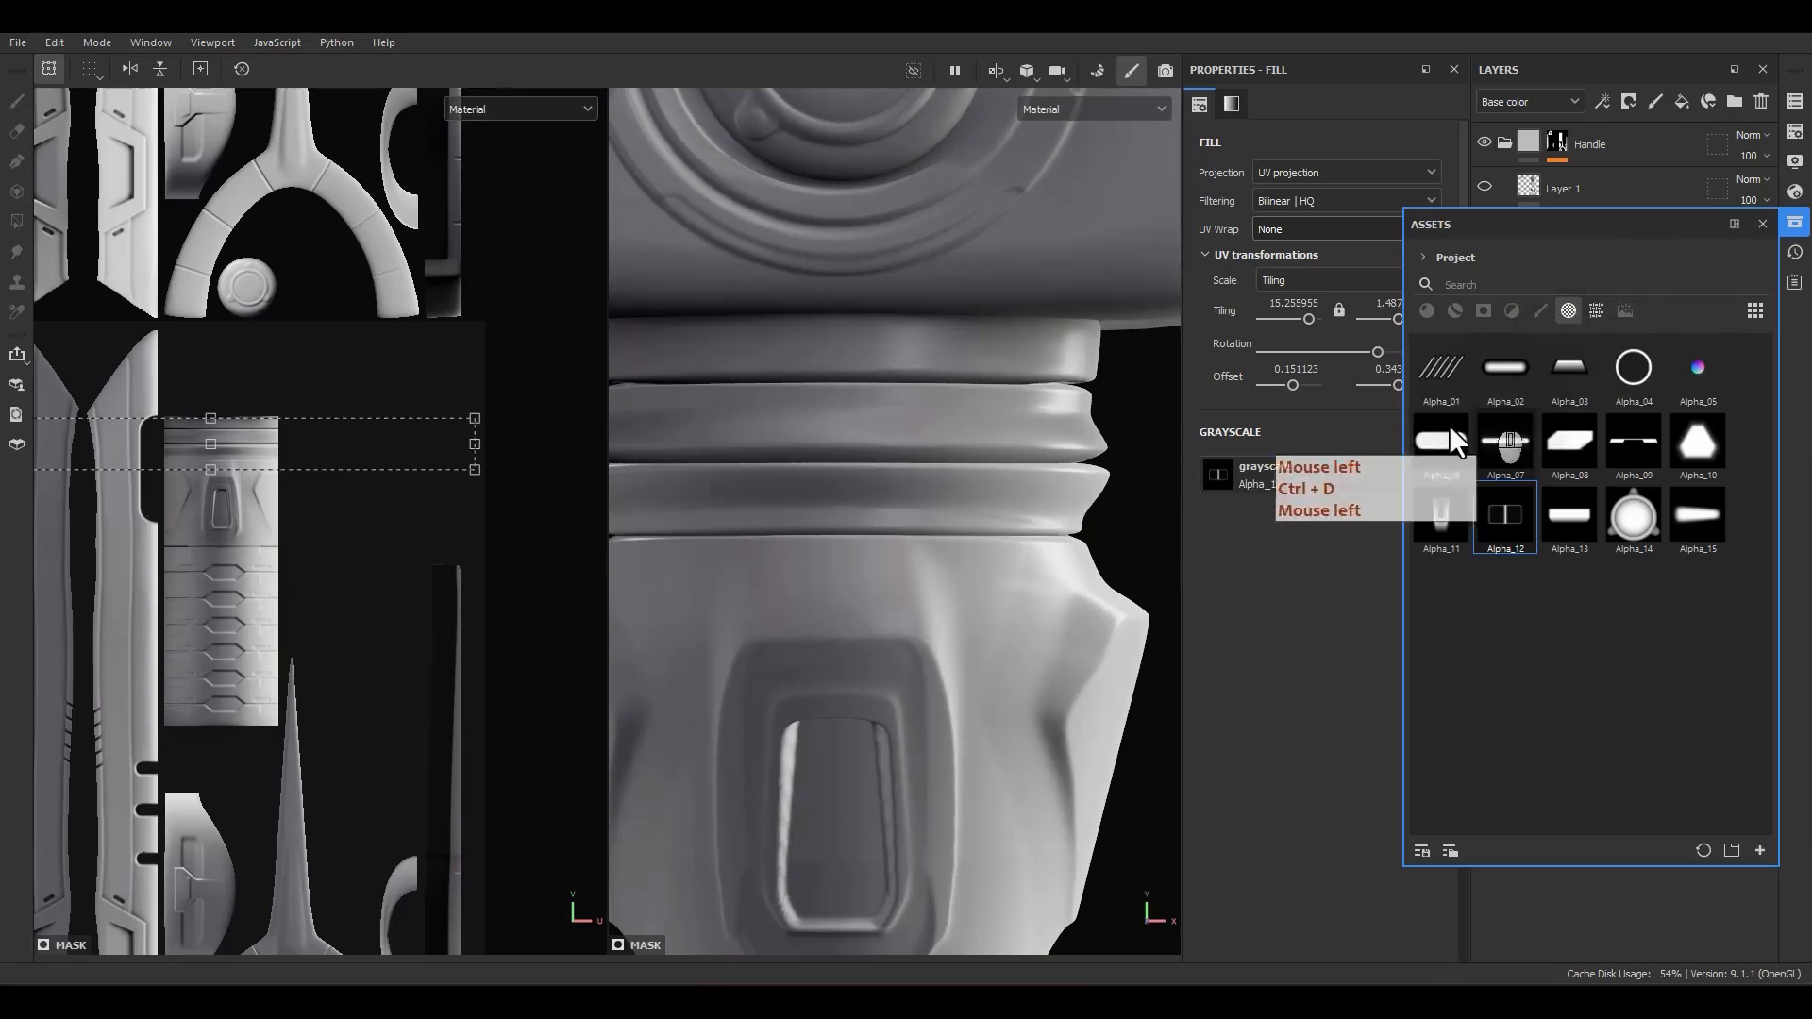
pyautogui.moveTo(1588, 228); pyautogui.dragTo(933, 283)
pyautogui.moveTo(975, 498); pyautogui.dragTo(1259, 480)
pyautogui.click(1105, 281)
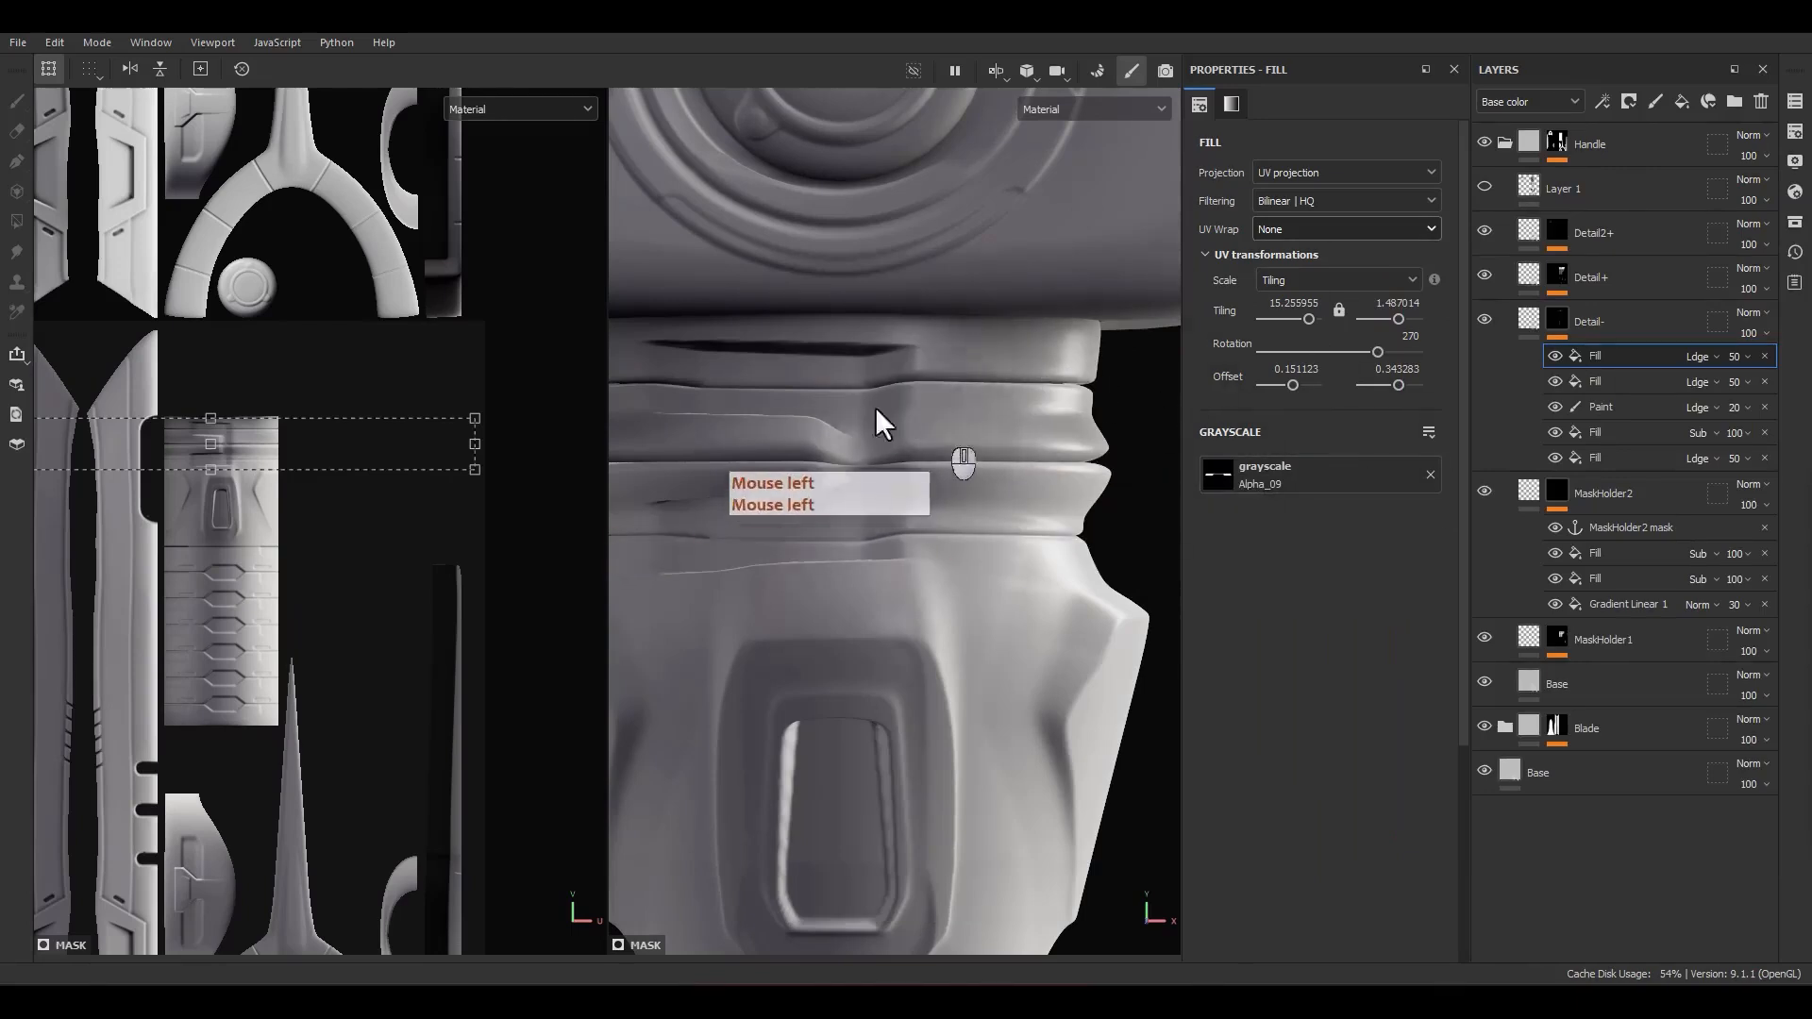
pyautogui.scroll(-1, 819, 408)
pyautogui.scroll(3, 185, 387)
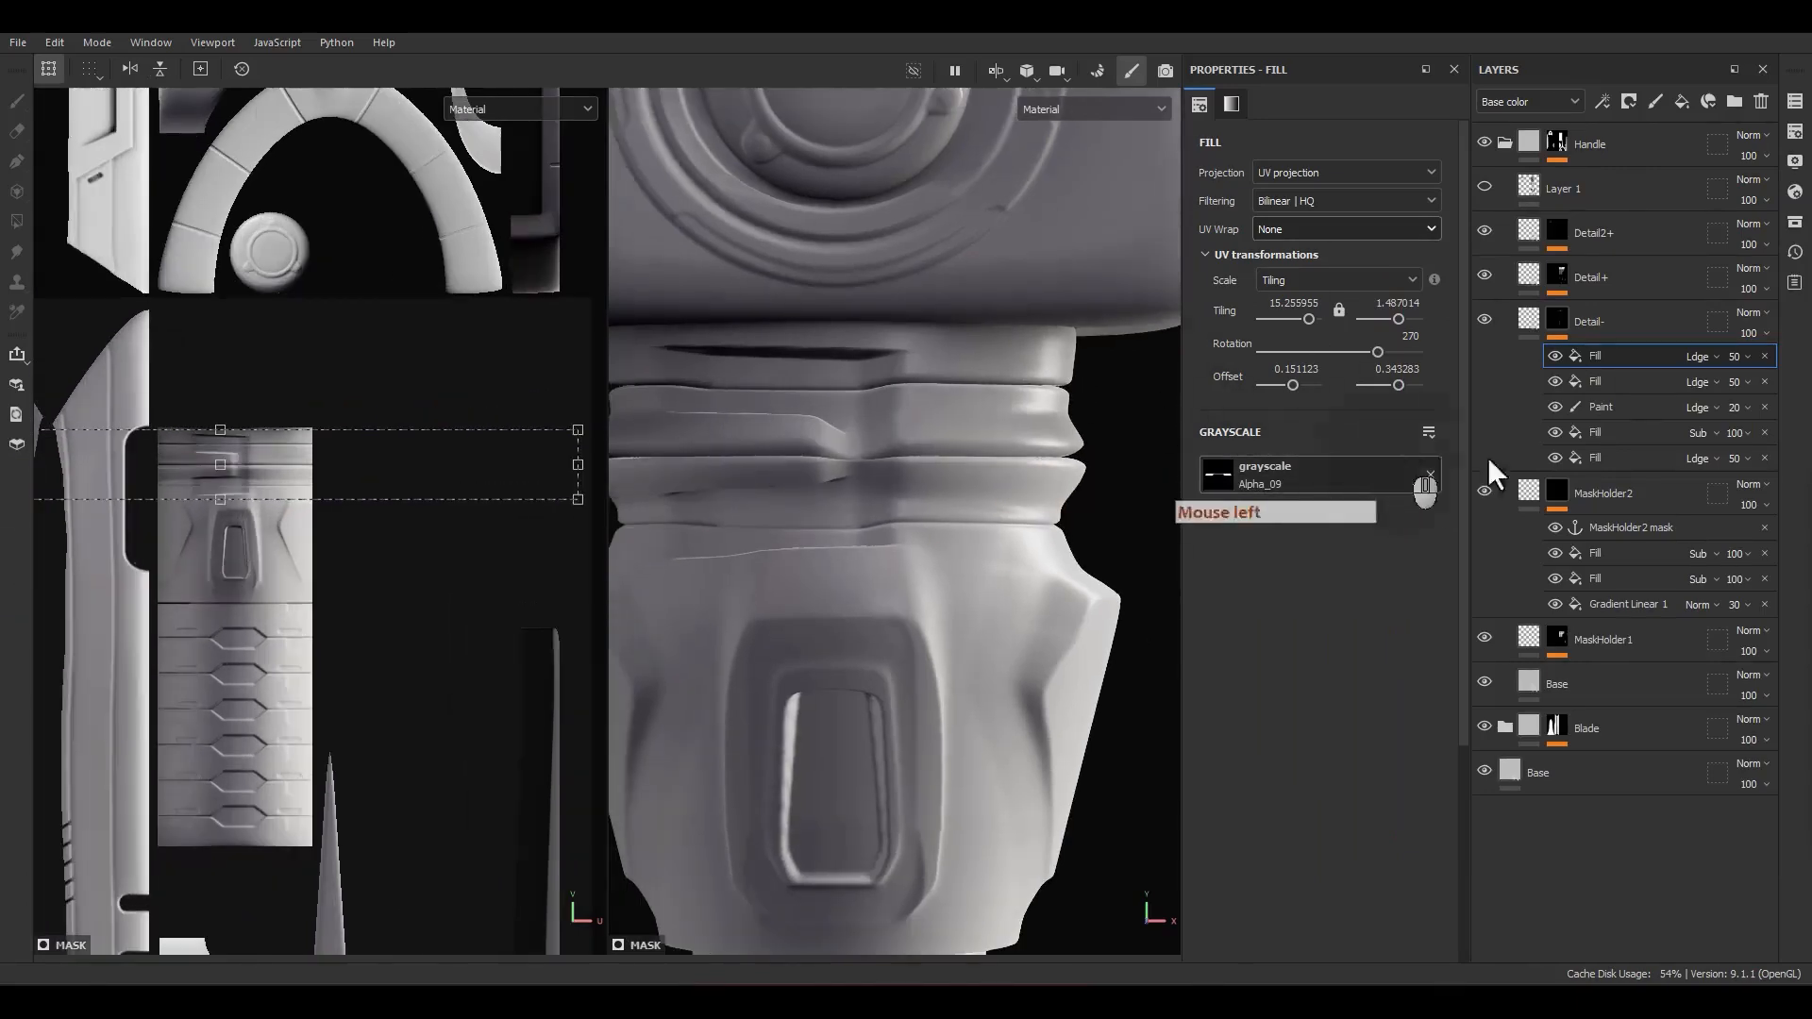
# Step: Show the Detail- mask, reset the Alpha_09 fill's rotation to 0 and equalize its tiling at about 15.26 in both directions
pyautogui.keyDown('alt'); pyautogui.click(1549, 319); pyautogui.keyUp('alt')
pyautogui.moveTo(351, 337); pyautogui.dragTo(81, 391)
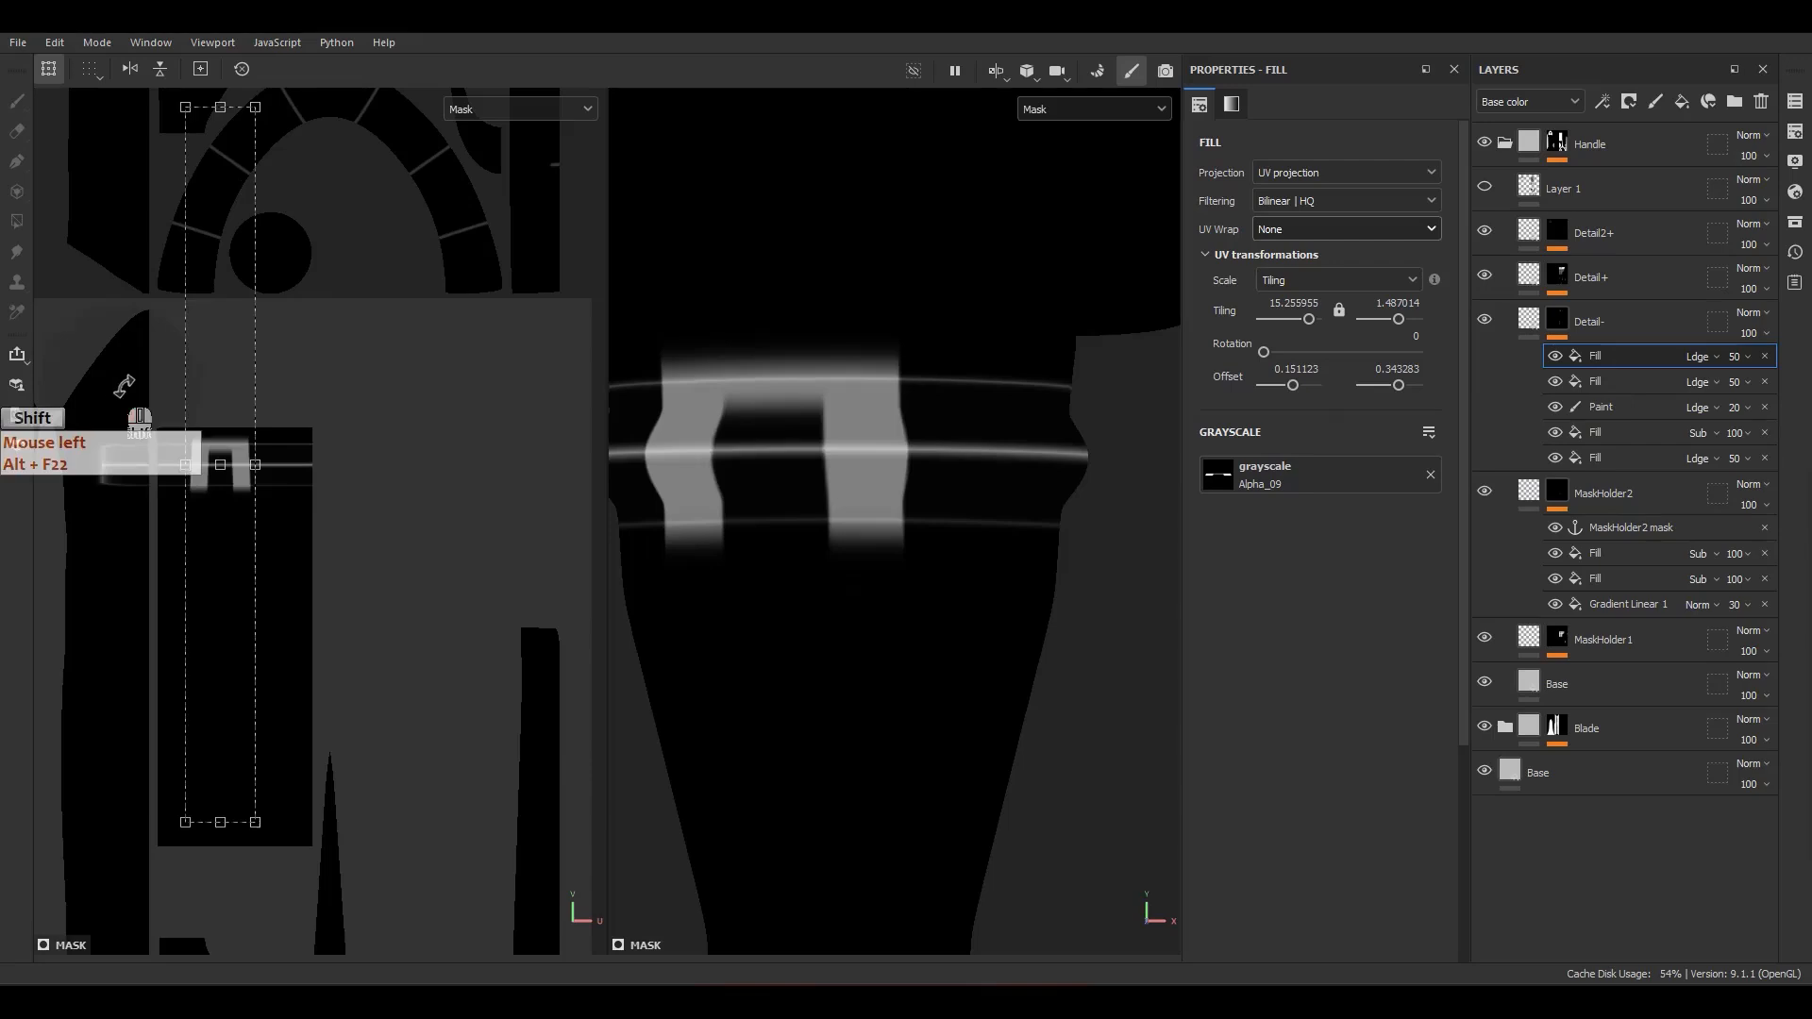
pyautogui.click(1339, 312)
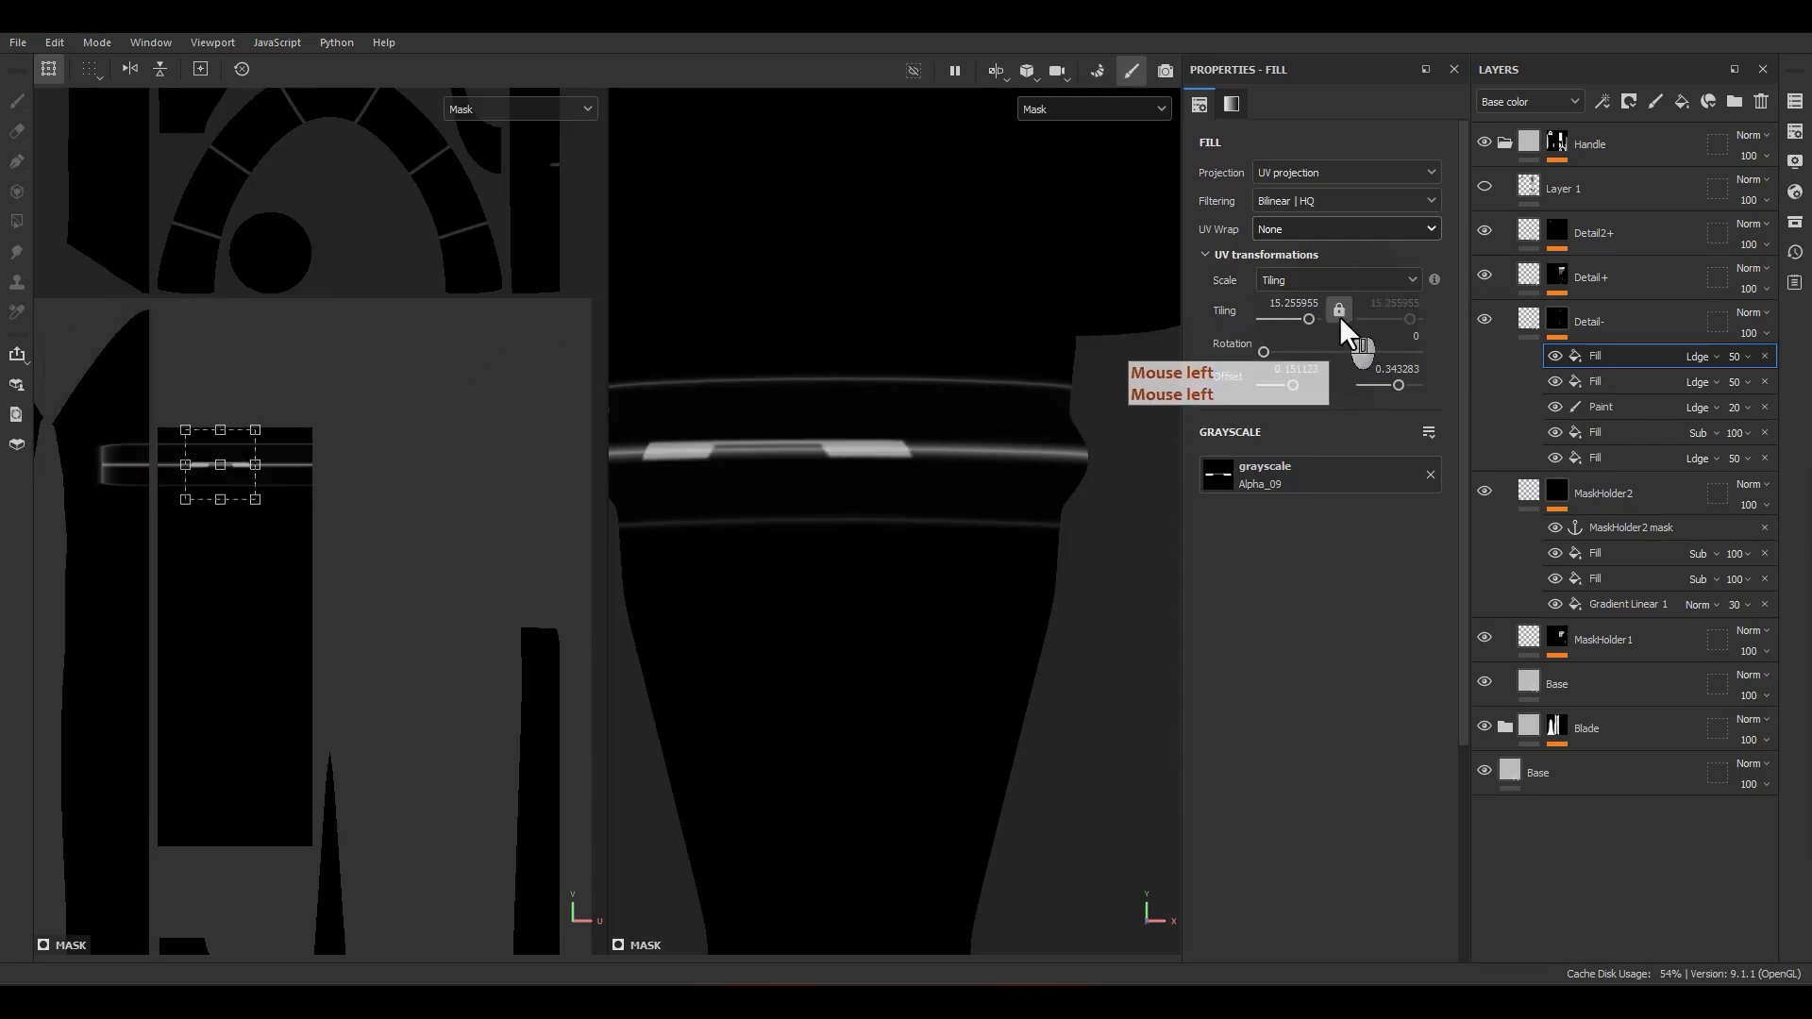
pyautogui.click(1338, 315)
# Step: Move the Alpha_09 fill onto the handle collar's lowest ring at offset about 0.168, 0.330 and scale it to tiling about 11.38 by 7.07
pyautogui.scroll(5, 238, 465)
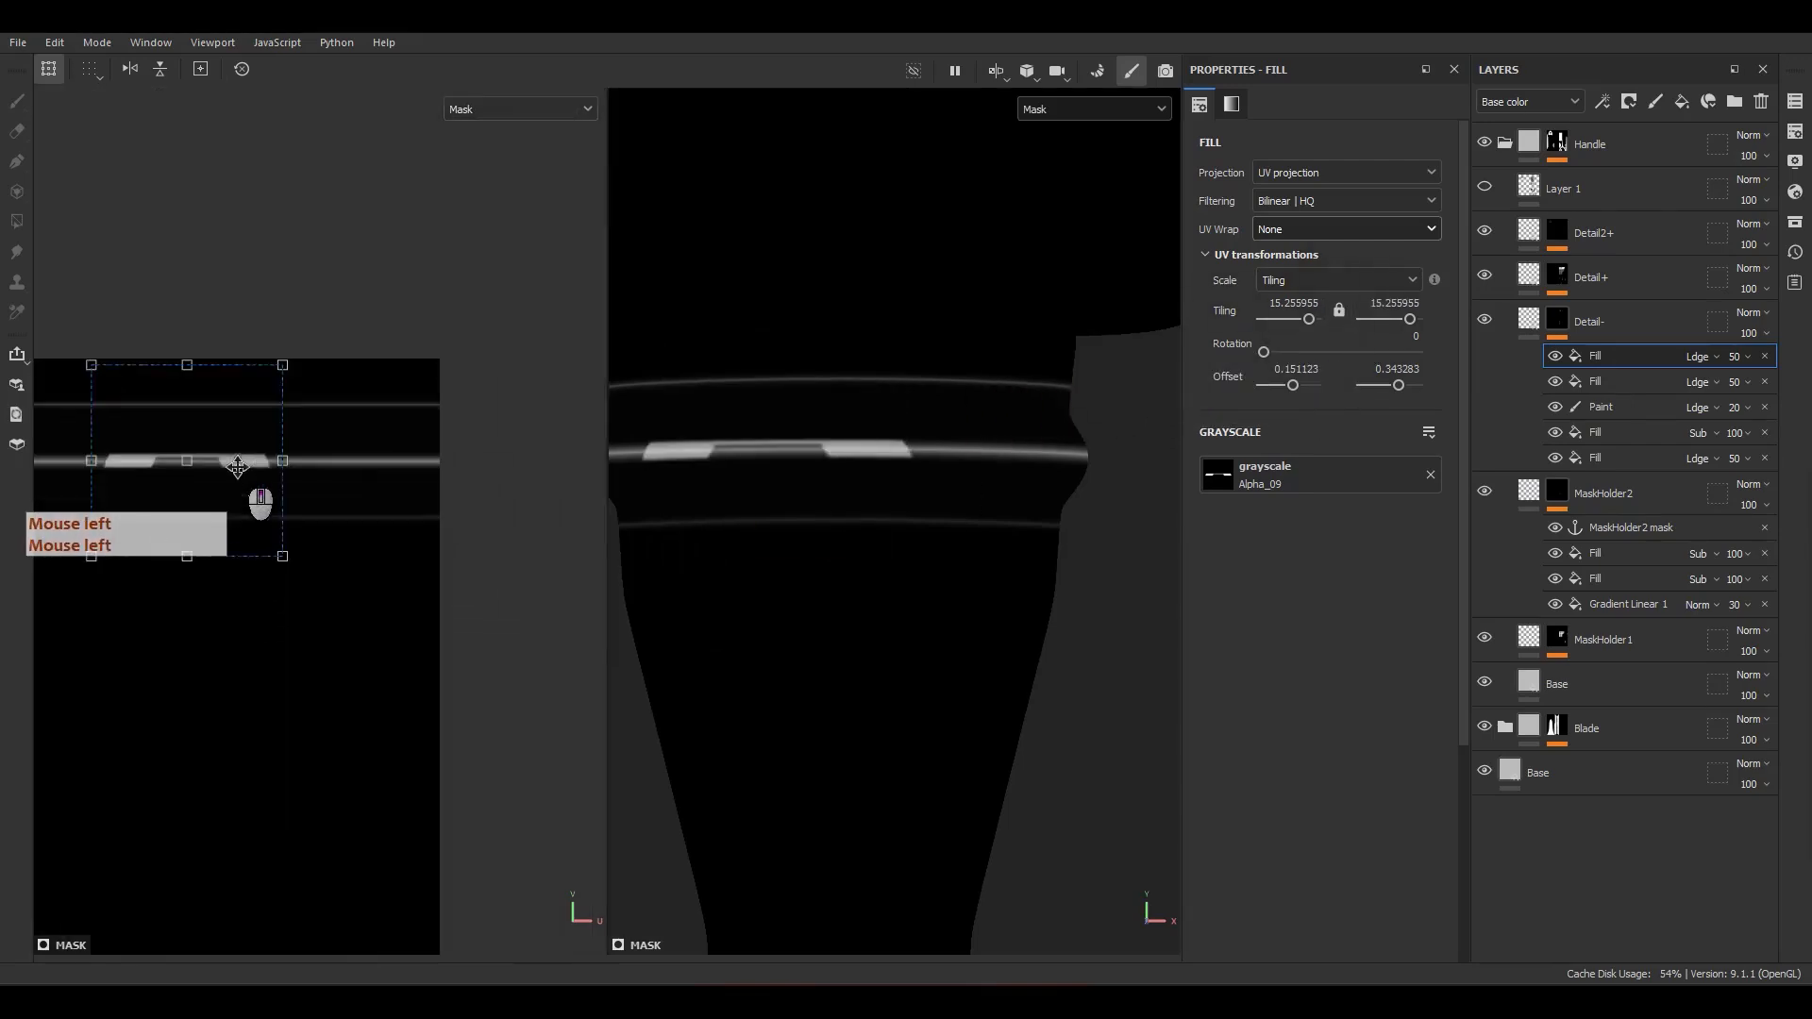
pyautogui.moveTo(234, 465); pyautogui.dragTo(283, 510)
pyautogui.keyDown('ctrl'); pyautogui.keyDown('shift'); pyautogui.moveTo(334, 408); pyautogui.dragTo(453, 382); pyautogui.keyUp('shift'); pyautogui.keyUp('ctrl')
pyautogui.press('m')
pyautogui.moveTo(257, 526); pyautogui.dragTo(324, 494)
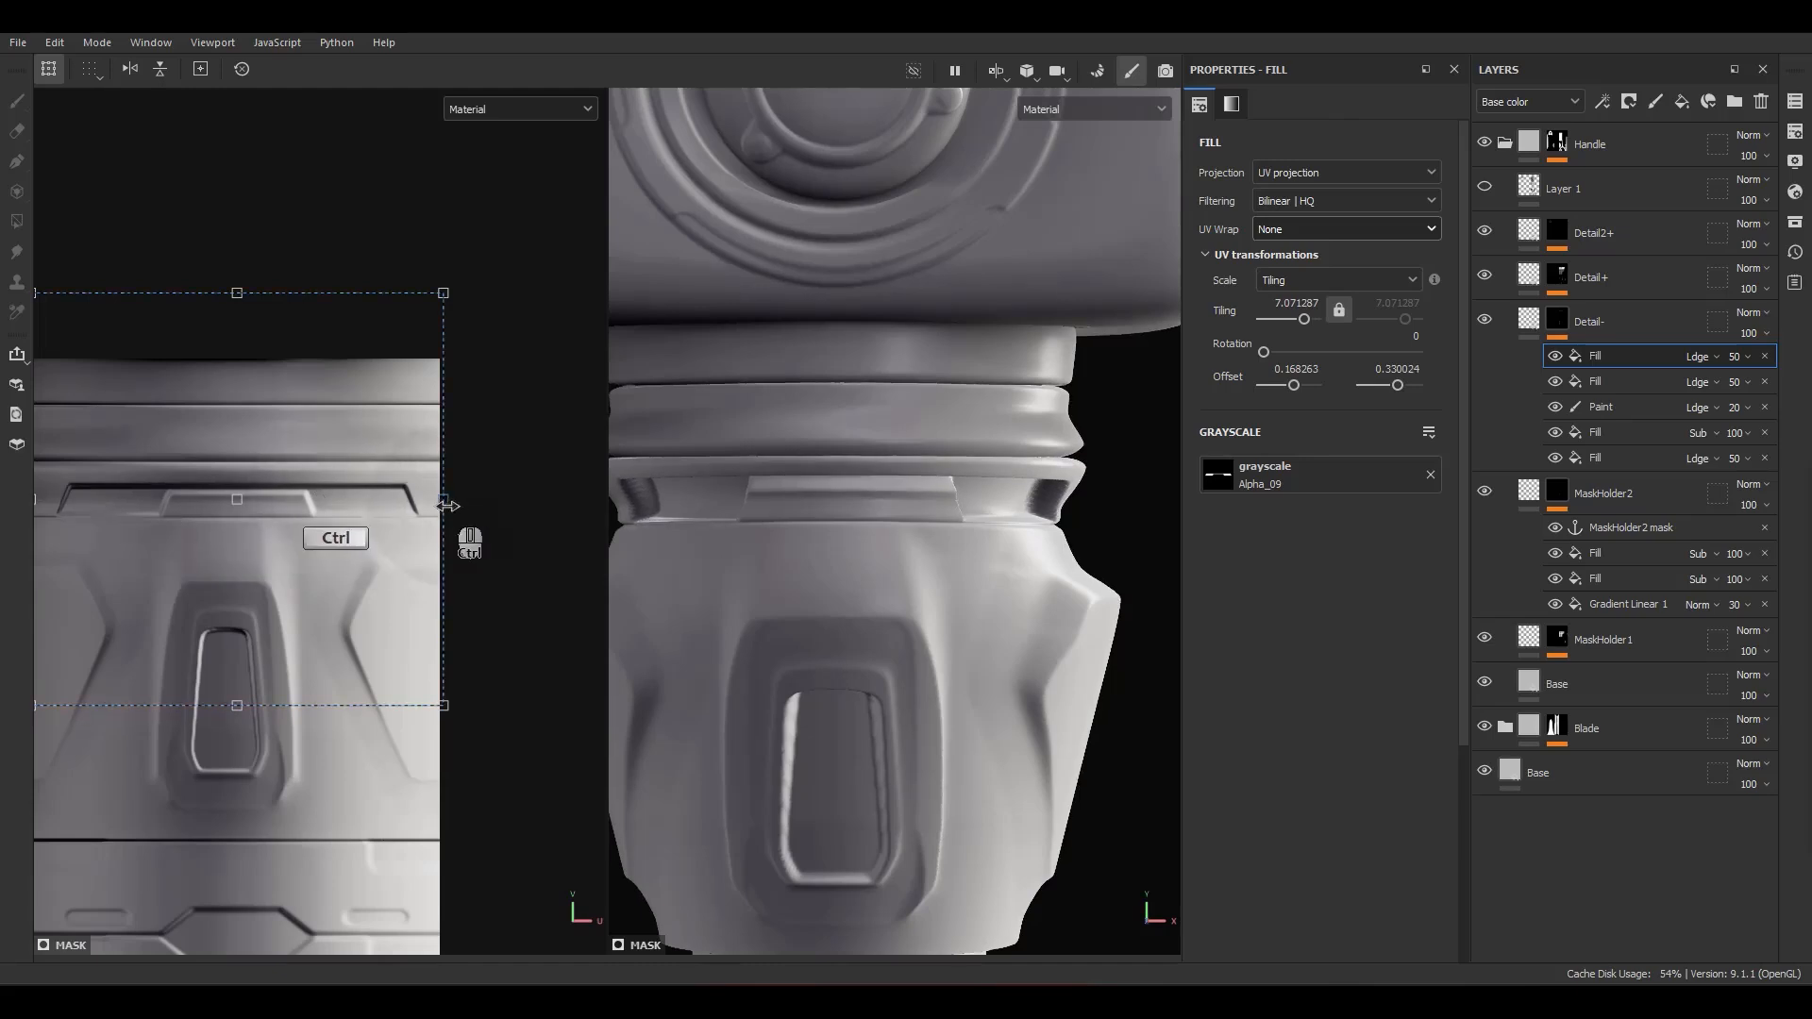
pyautogui.keyDown('ctrl'); pyautogui.moveTo(448, 506); pyautogui.dragTo(366, 507); pyautogui.keyUp('ctrl')
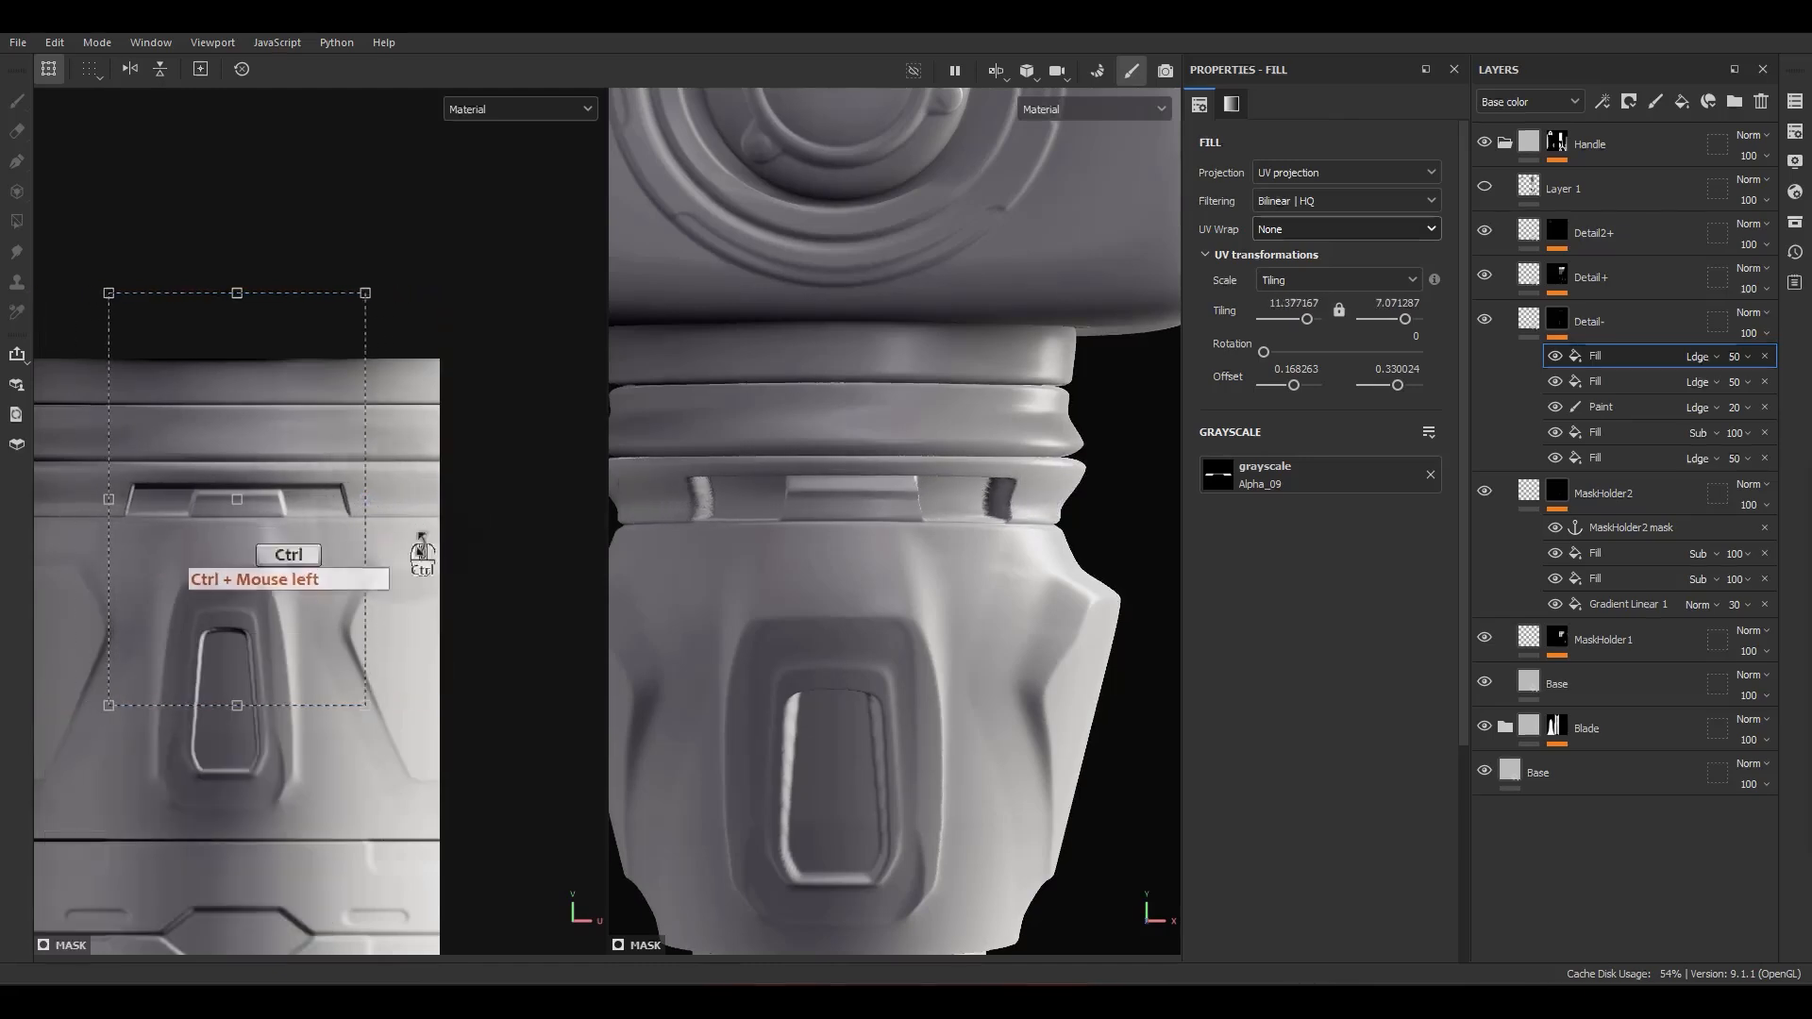
# Step: Recentre the Alpha_09 fill on the collar at offset about 0.167, 0.332 and enlarge it to tiling about 8.61 by 6.10
pyautogui.keyDown('alt'); pyautogui.moveTo(421, 549); pyautogui.dragTo(566, 650, button='middle'); pyautogui.keyUp('alt')
pyautogui.scroll(2, 566, 650)
pyautogui.scroll(2, 292, 547)
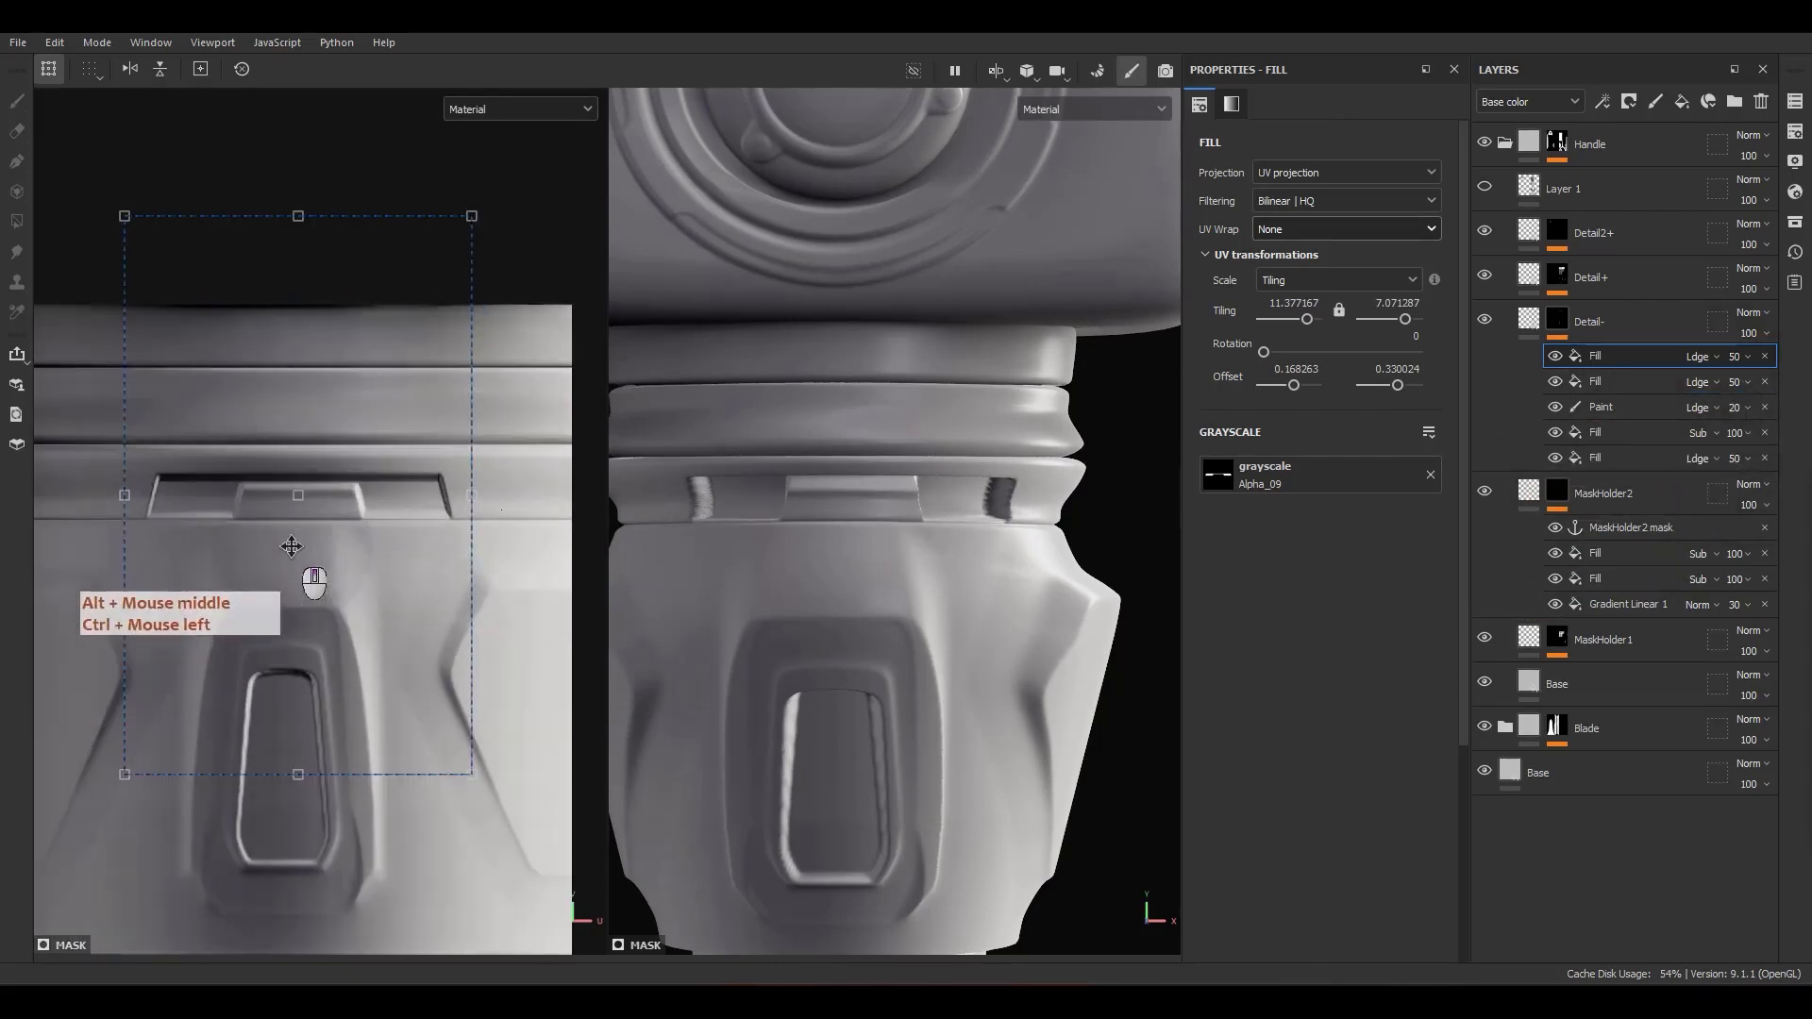
pyautogui.click(389, 508)
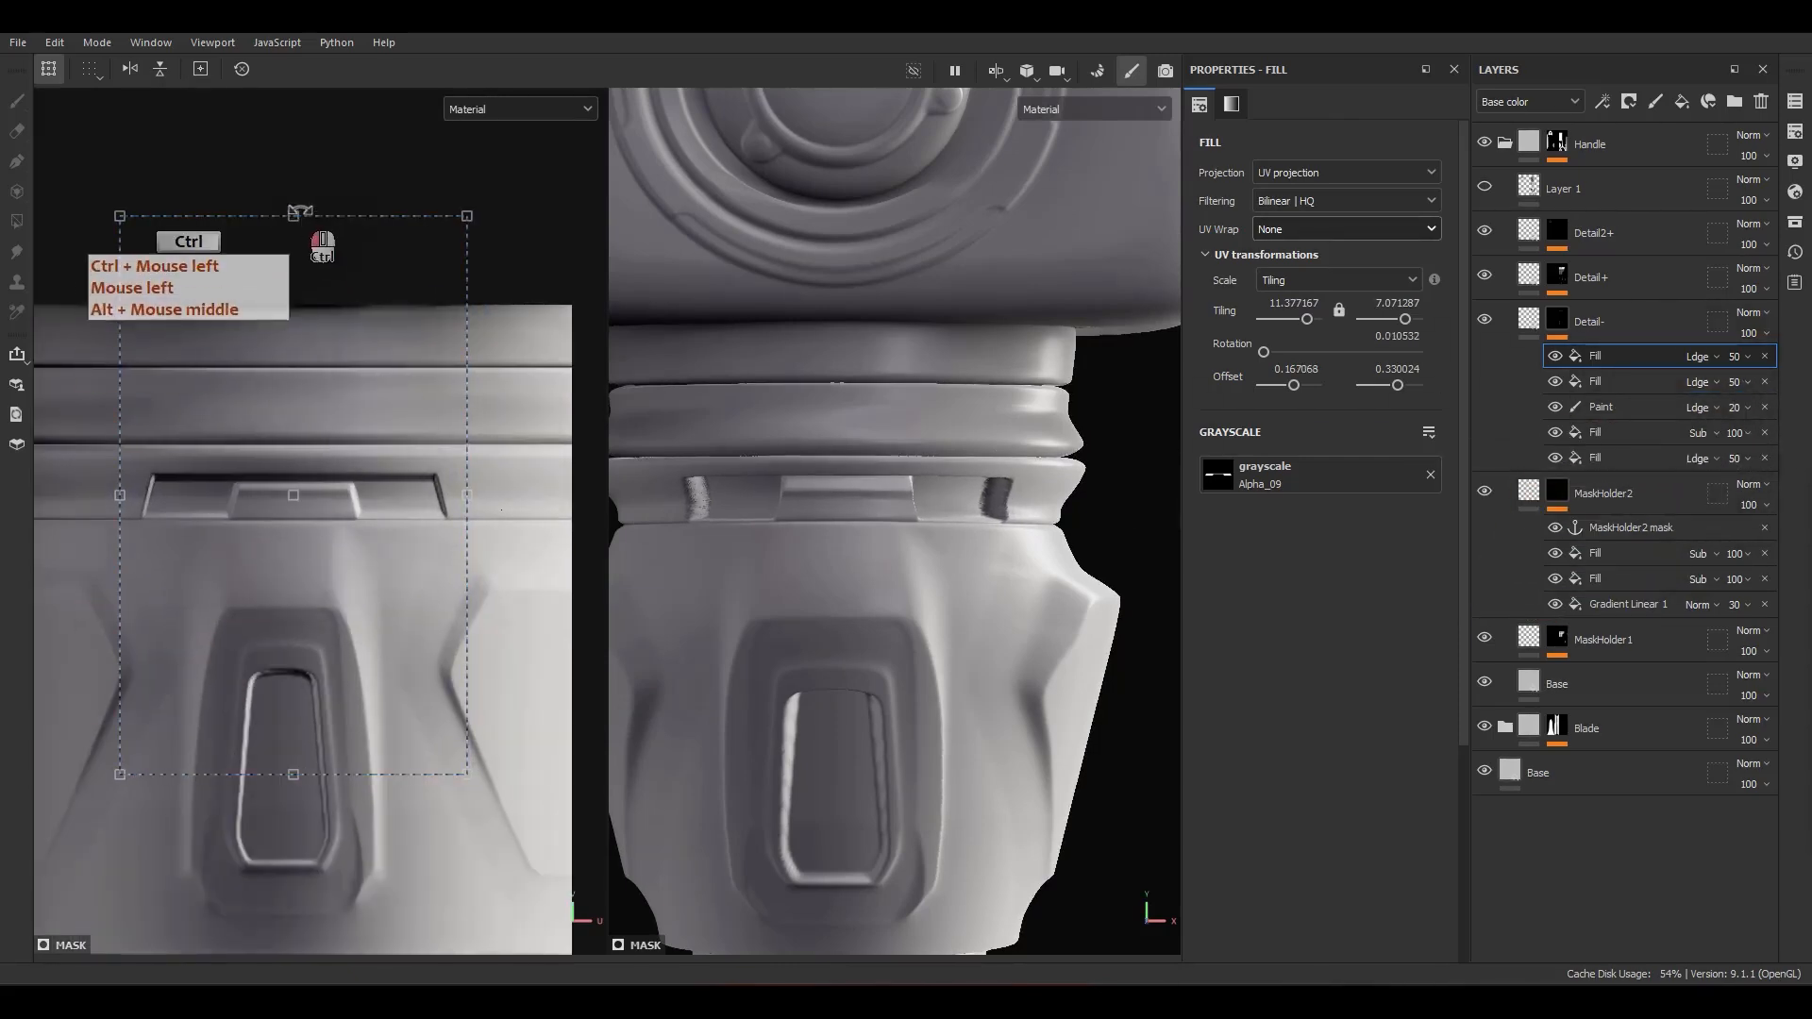
pyautogui.keyDown('ctrl'); pyautogui.moveTo(292, 209); pyautogui.dragTo(328, 168); pyautogui.keyUp('ctrl')
pyautogui.moveTo(467, 495)
pyautogui.keyDown('ctrl'); pyautogui.mouseDown()
pyautogui.moveTo(523, 495)
pyautogui.moveTo(442, 512)
pyautogui.mouseUp(); pyautogui.keyUp('ctrl')
pyautogui.click(444, 521)
# Step: Set the Alpha_09 fill's opacity to 30
pyautogui.click(1743, 432)
pyautogui.click(1742, 357)
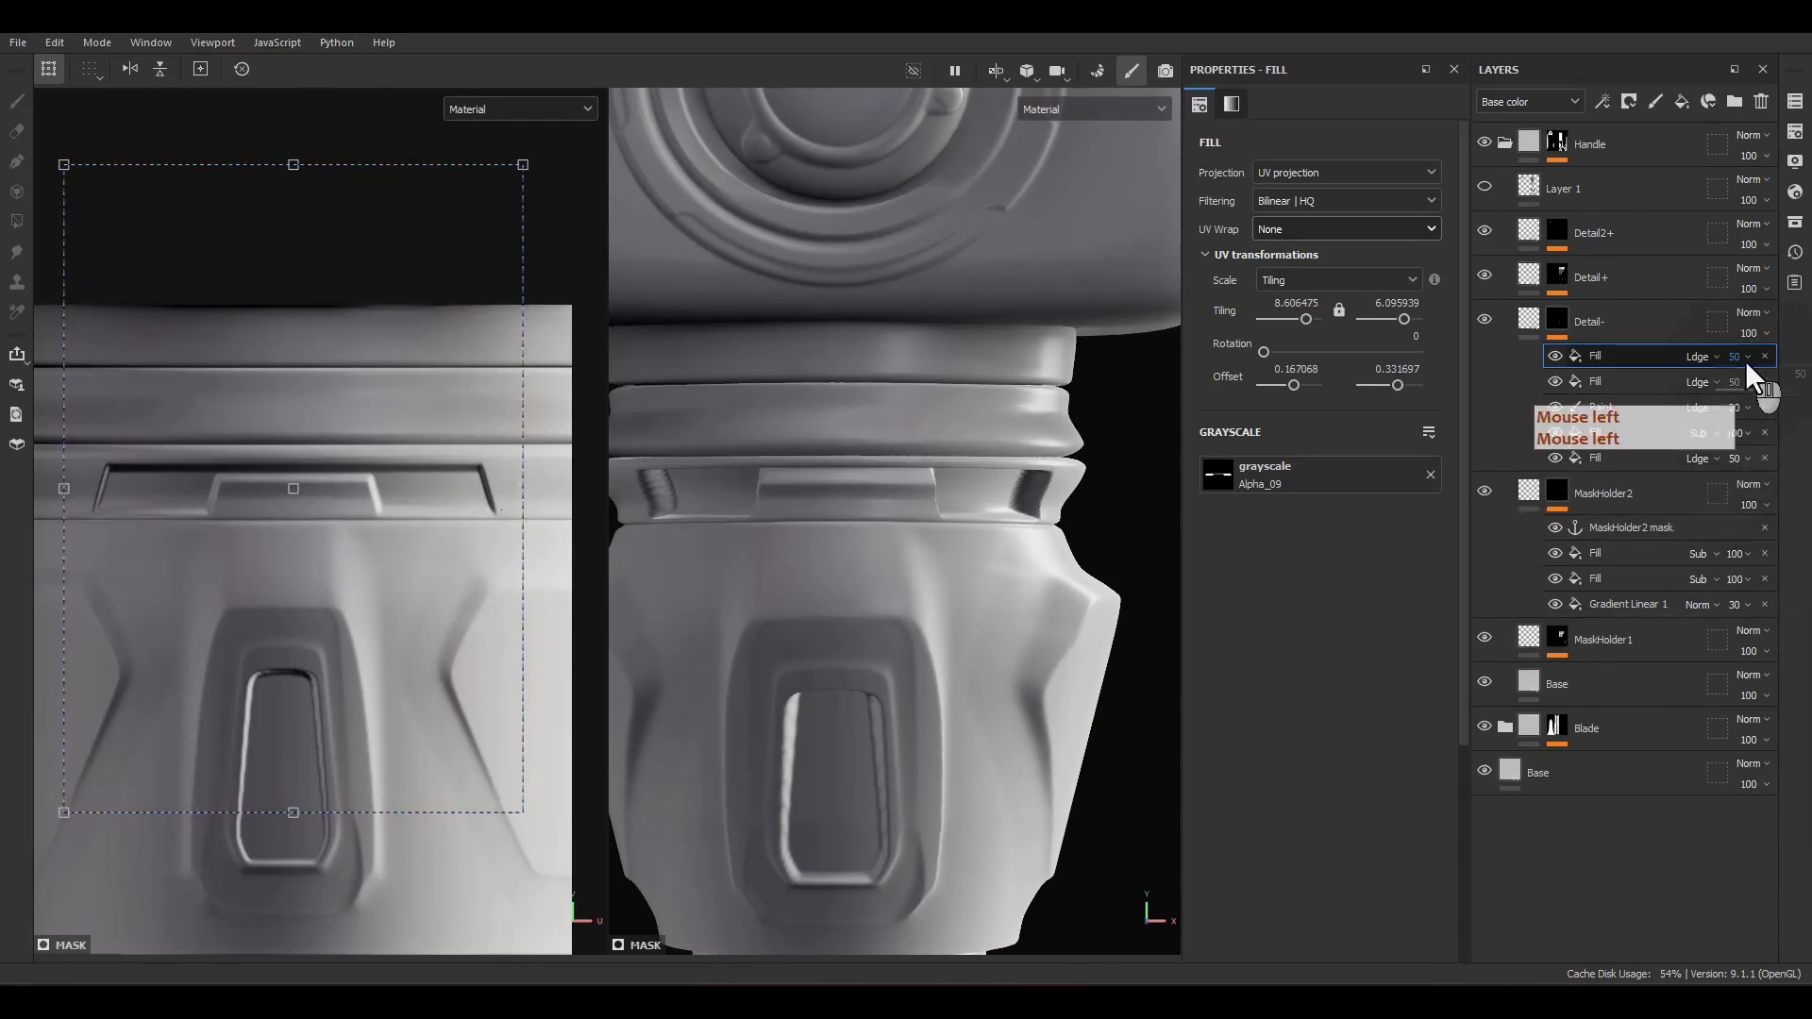
pyautogui.write('30')
pyautogui.press('Return')
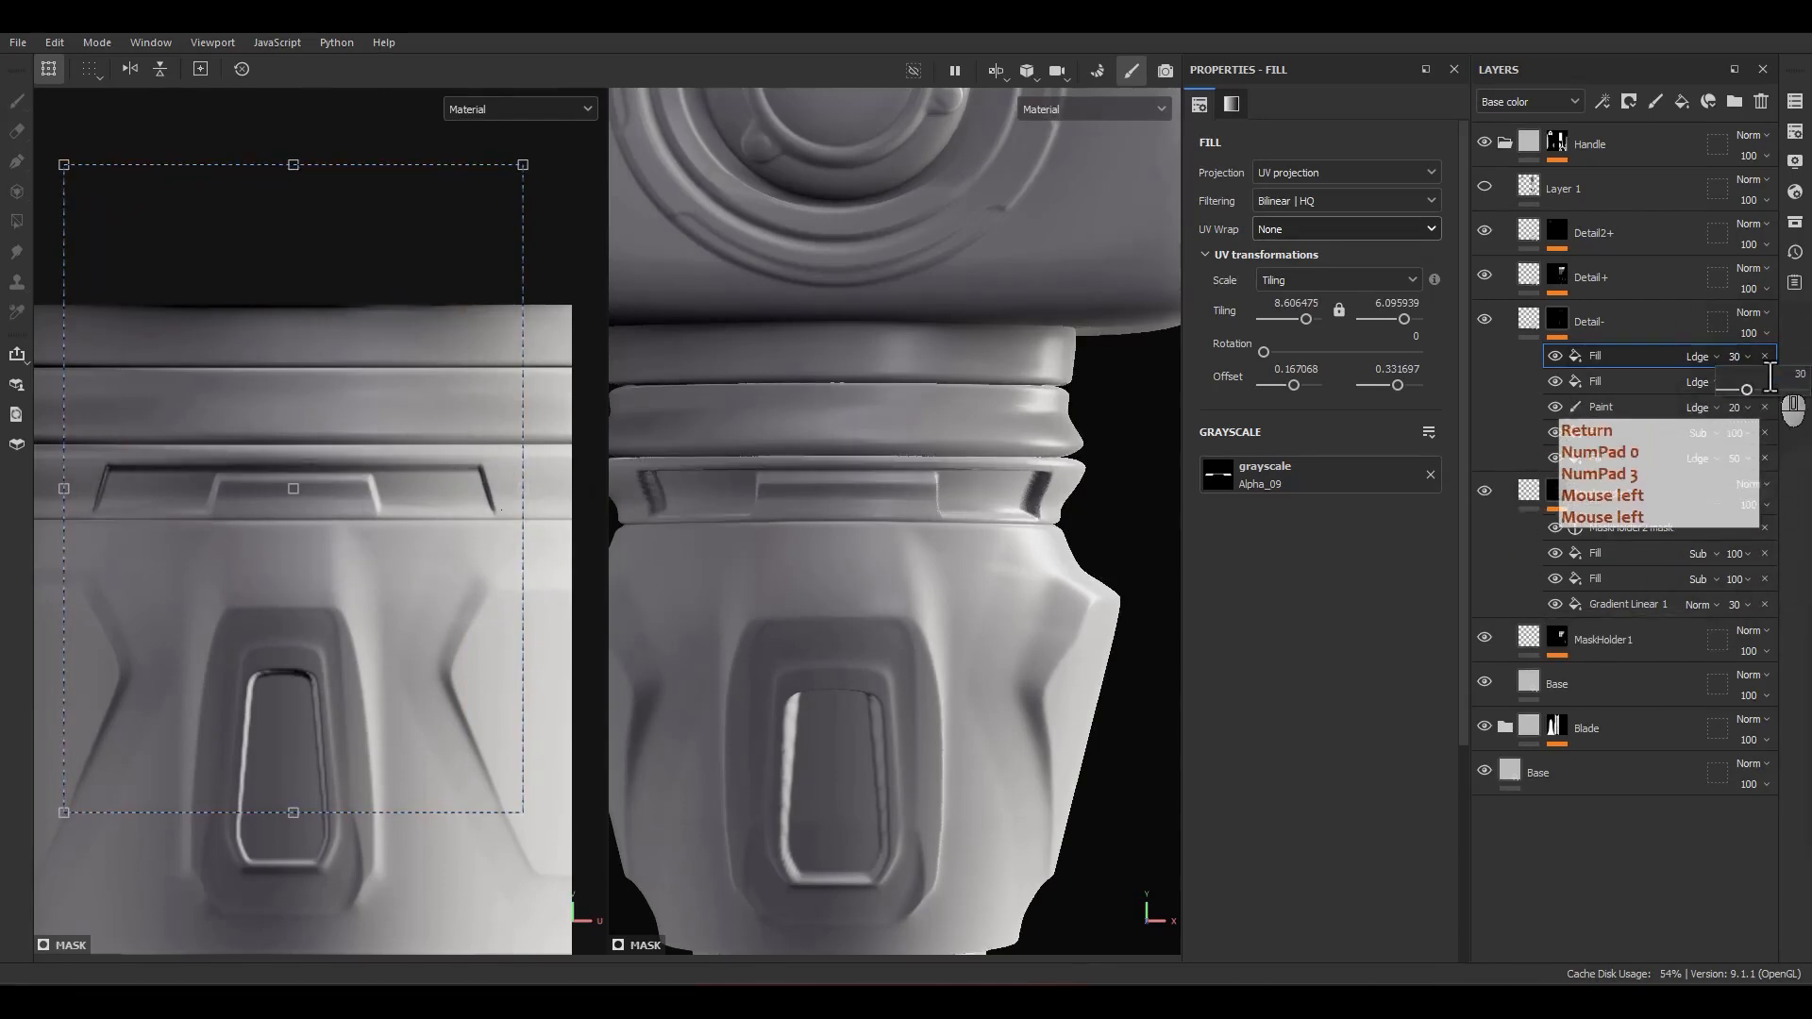
# Step: Examine the handle collar's recess from several angles against the whole sword, in both the material and Detail- mask views
pyautogui.keyDown('alt'); pyautogui.moveTo(759, 326); pyautogui.dragTo(1014, 622); pyautogui.keyUp('alt')
pyautogui.keyDown('alt'); pyautogui.moveTo(911, 245); pyautogui.dragTo(951, 525, button='right'); pyautogui.keyUp('alt')
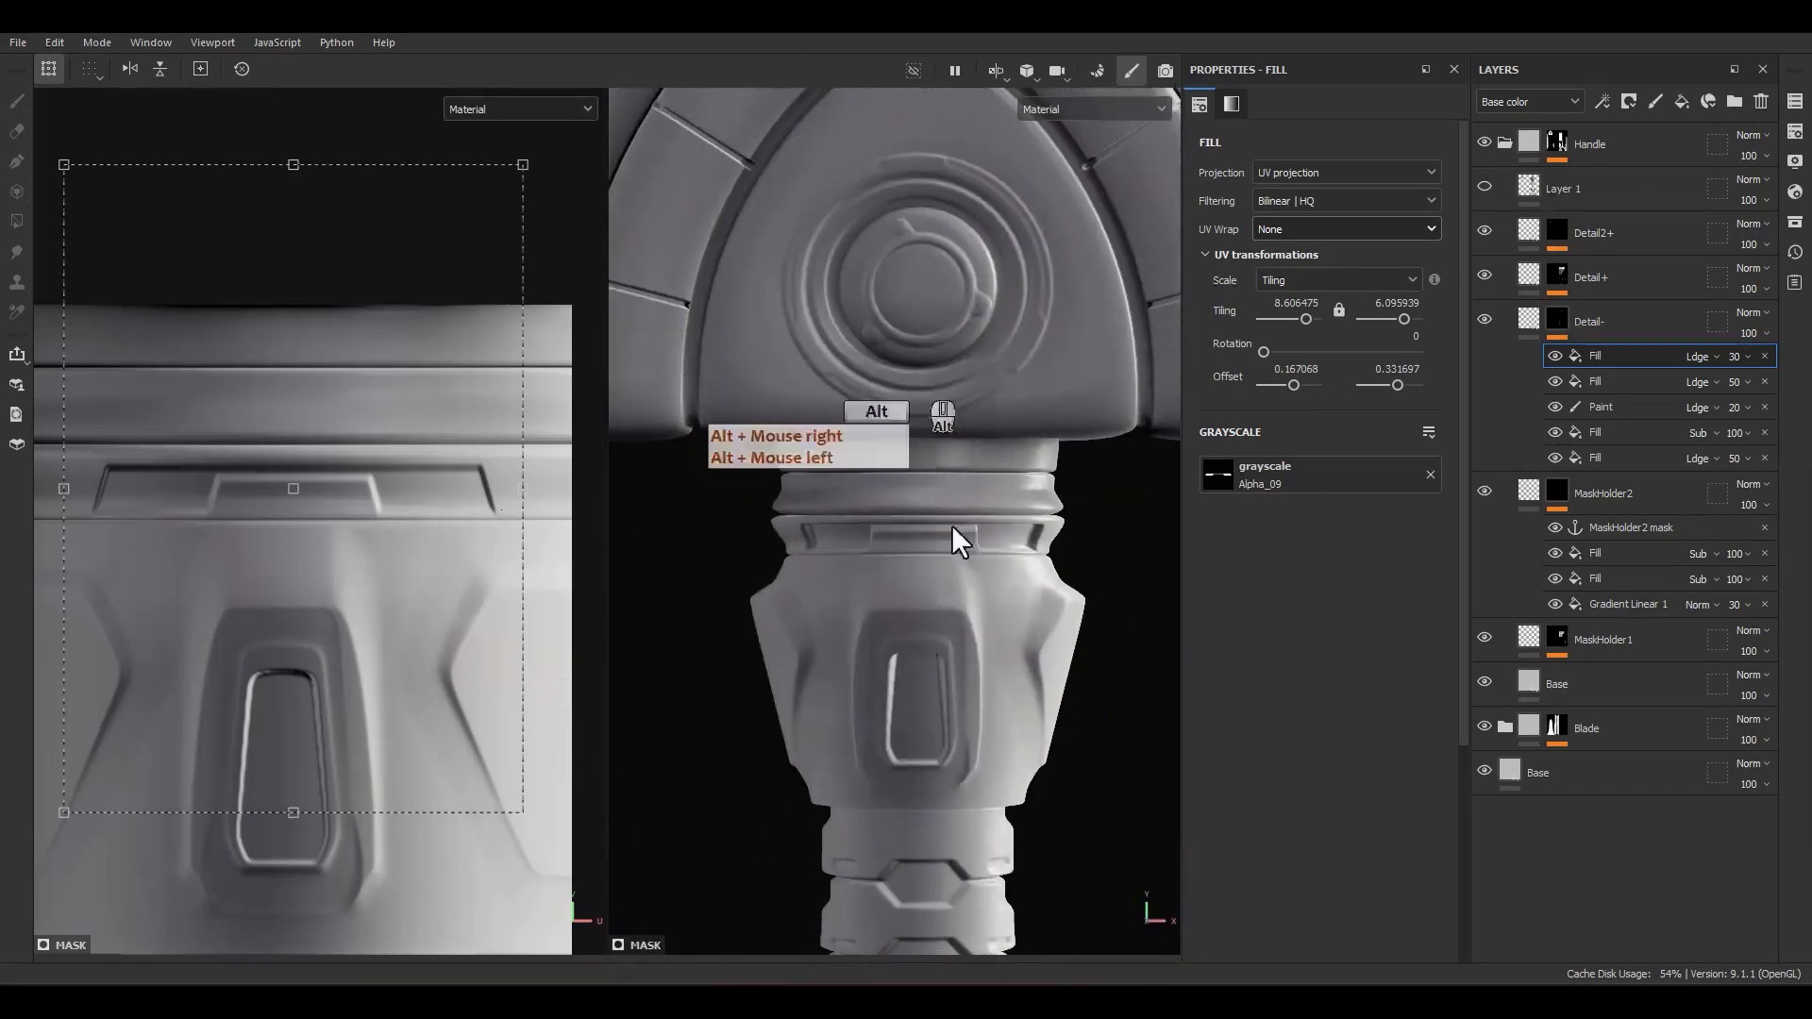
pyautogui.keyDown('alt'); pyautogui.moveTo(784, 236); pyautogui.dragTo(1022, 728, button='right'); pyautogui.keyUp('alt')
pyautogui.keyDown('alt'); pyautogui.moveTo(993, 694); pyautogui.dragTo(997, 328, button='middle'); pyautogui.keyUp('alt')
pyautogui.keyDown('alt'); pyautogui.moveTo(997, 328); pyautogui.dragTo(938, 491); pyautogui.keyUp('alt')
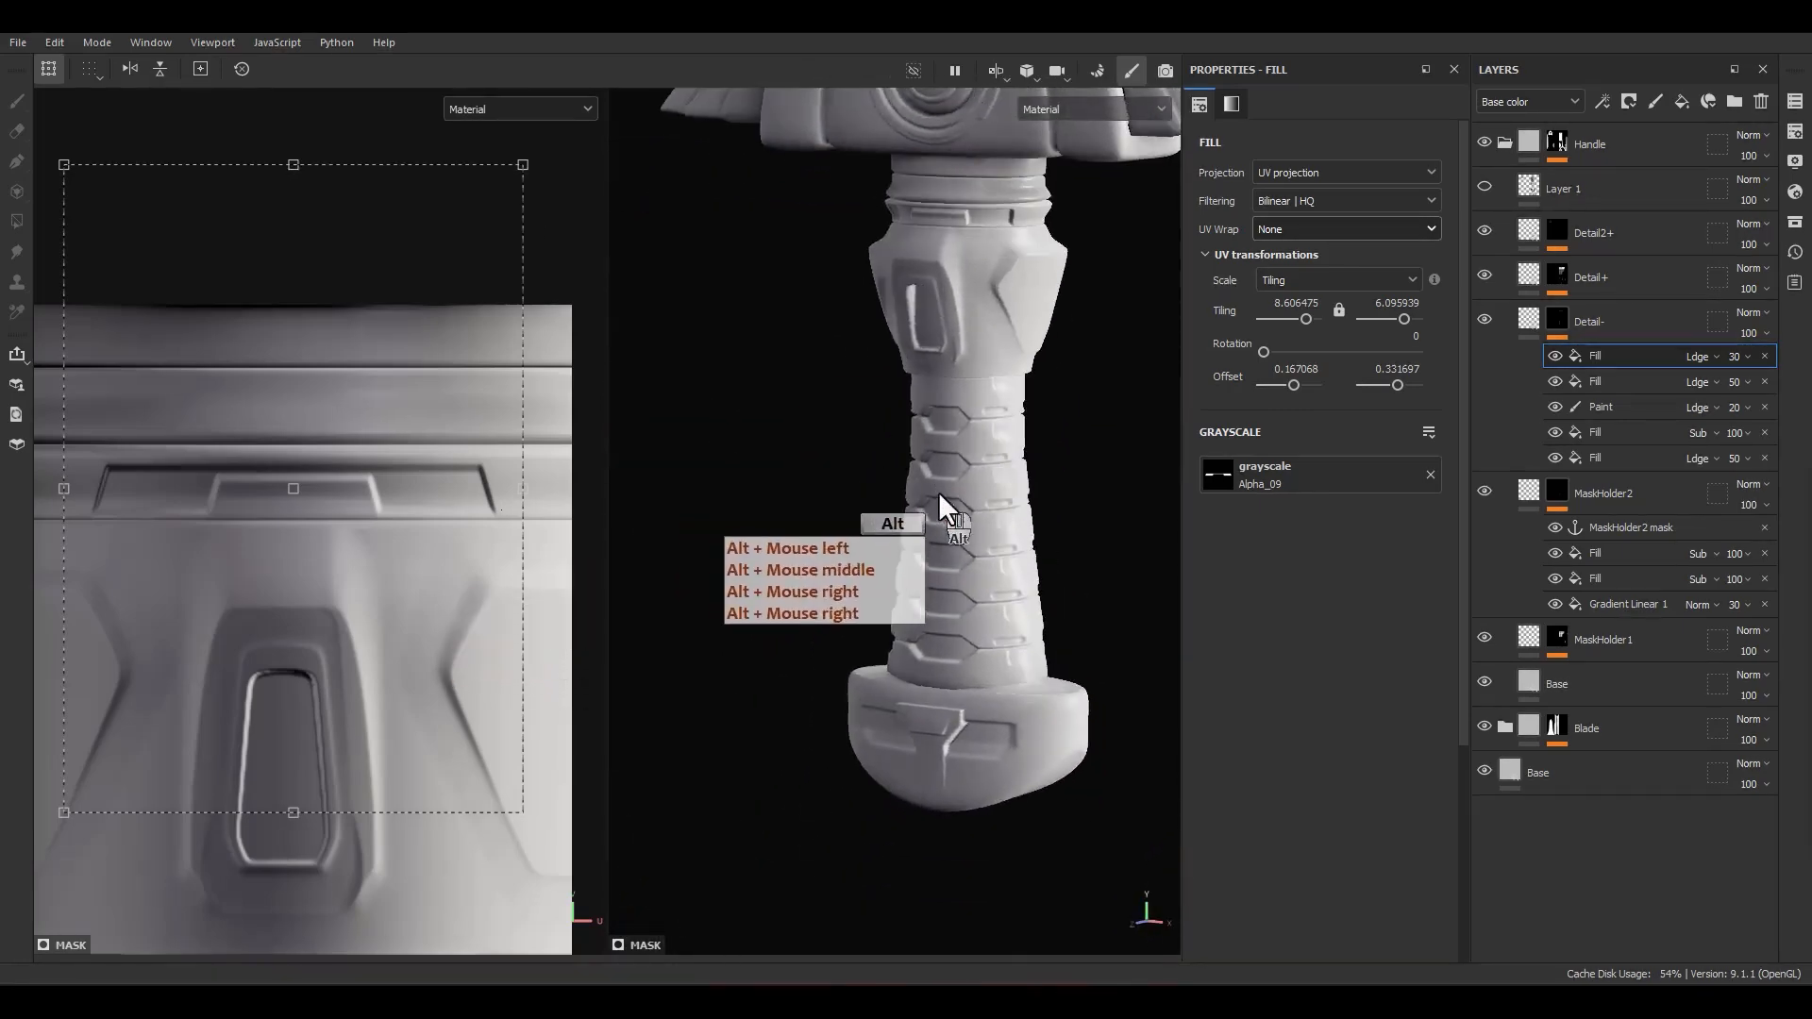
pyautogui.keyDown('alt'); pyautogui.moveTo(930, 283); pyautogui.dragTo(930, 345, button='right'); pyautogui.keyUp('alt')
pyautogui.keyDown('alt'); pyautogui.moveTo(929, 345); pyautogui.dragTo(919, 427, button='middle'); pyautogui.keyUp('alt')
pyautogui.keyDown('alt'); pyautogui.moveTo(919, 427); pyautogui.dragTo(995, 387); pyautogui.keyUp('alt')
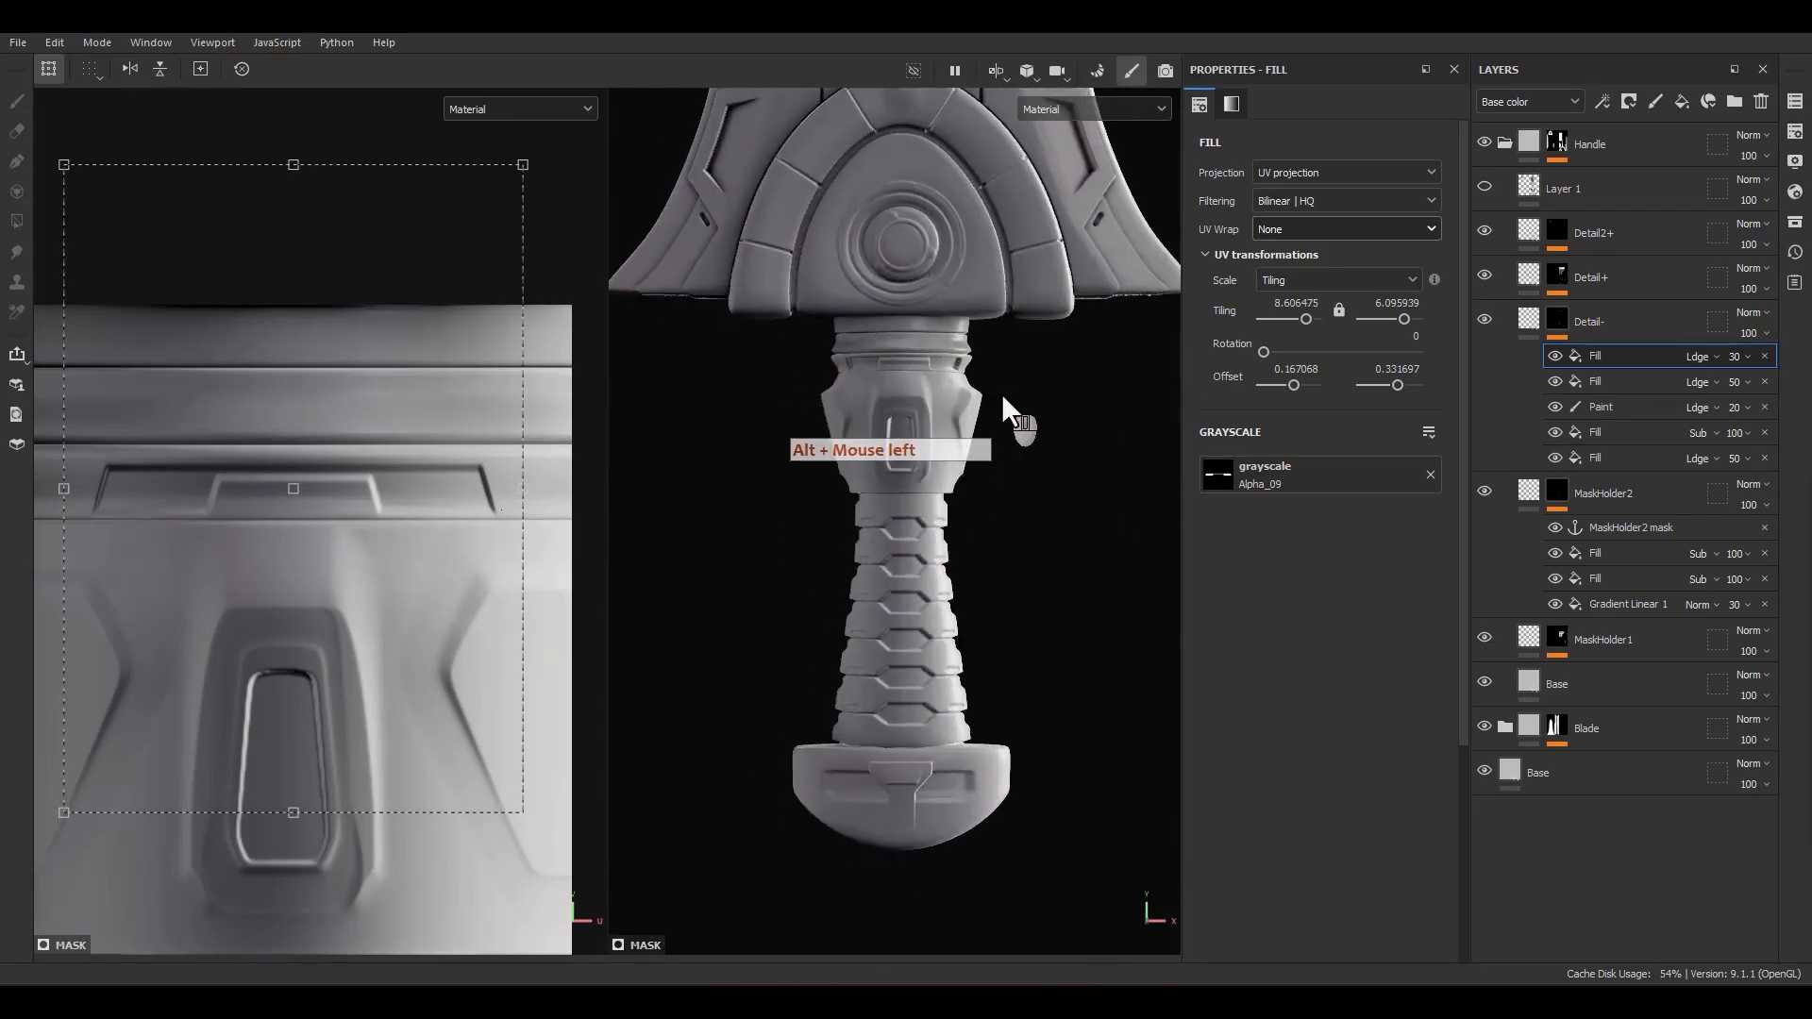
pyautogui.scroll(-3, 572, 621)
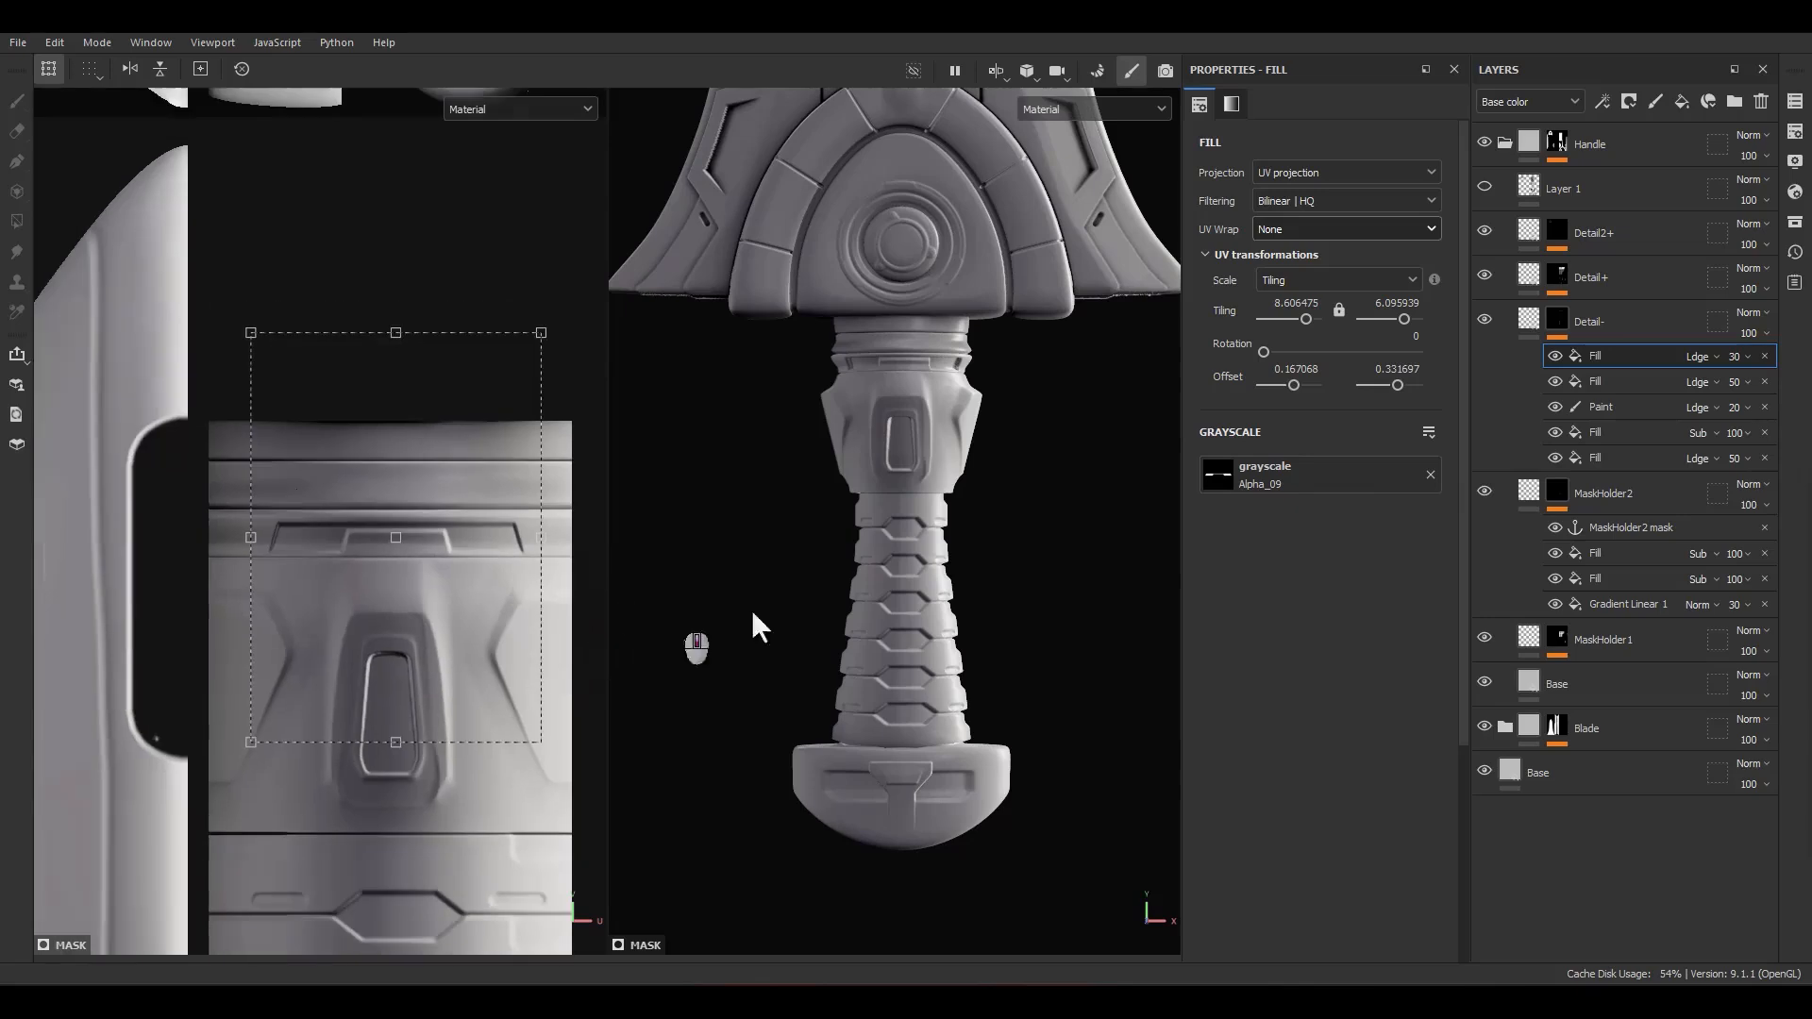
pyautogui.keyDown('alt'); pyautogui.click(1555, 310); pyautogui.keyUp('alt')
pyautogui.scroll(-4, 1050, 480)
pyautogui.keyDown('alt'); pyautogui.moveTo(1010, 542); pyautogui.dragTo(962, 613, button='middle'); pyautogui.keyUp('alt')
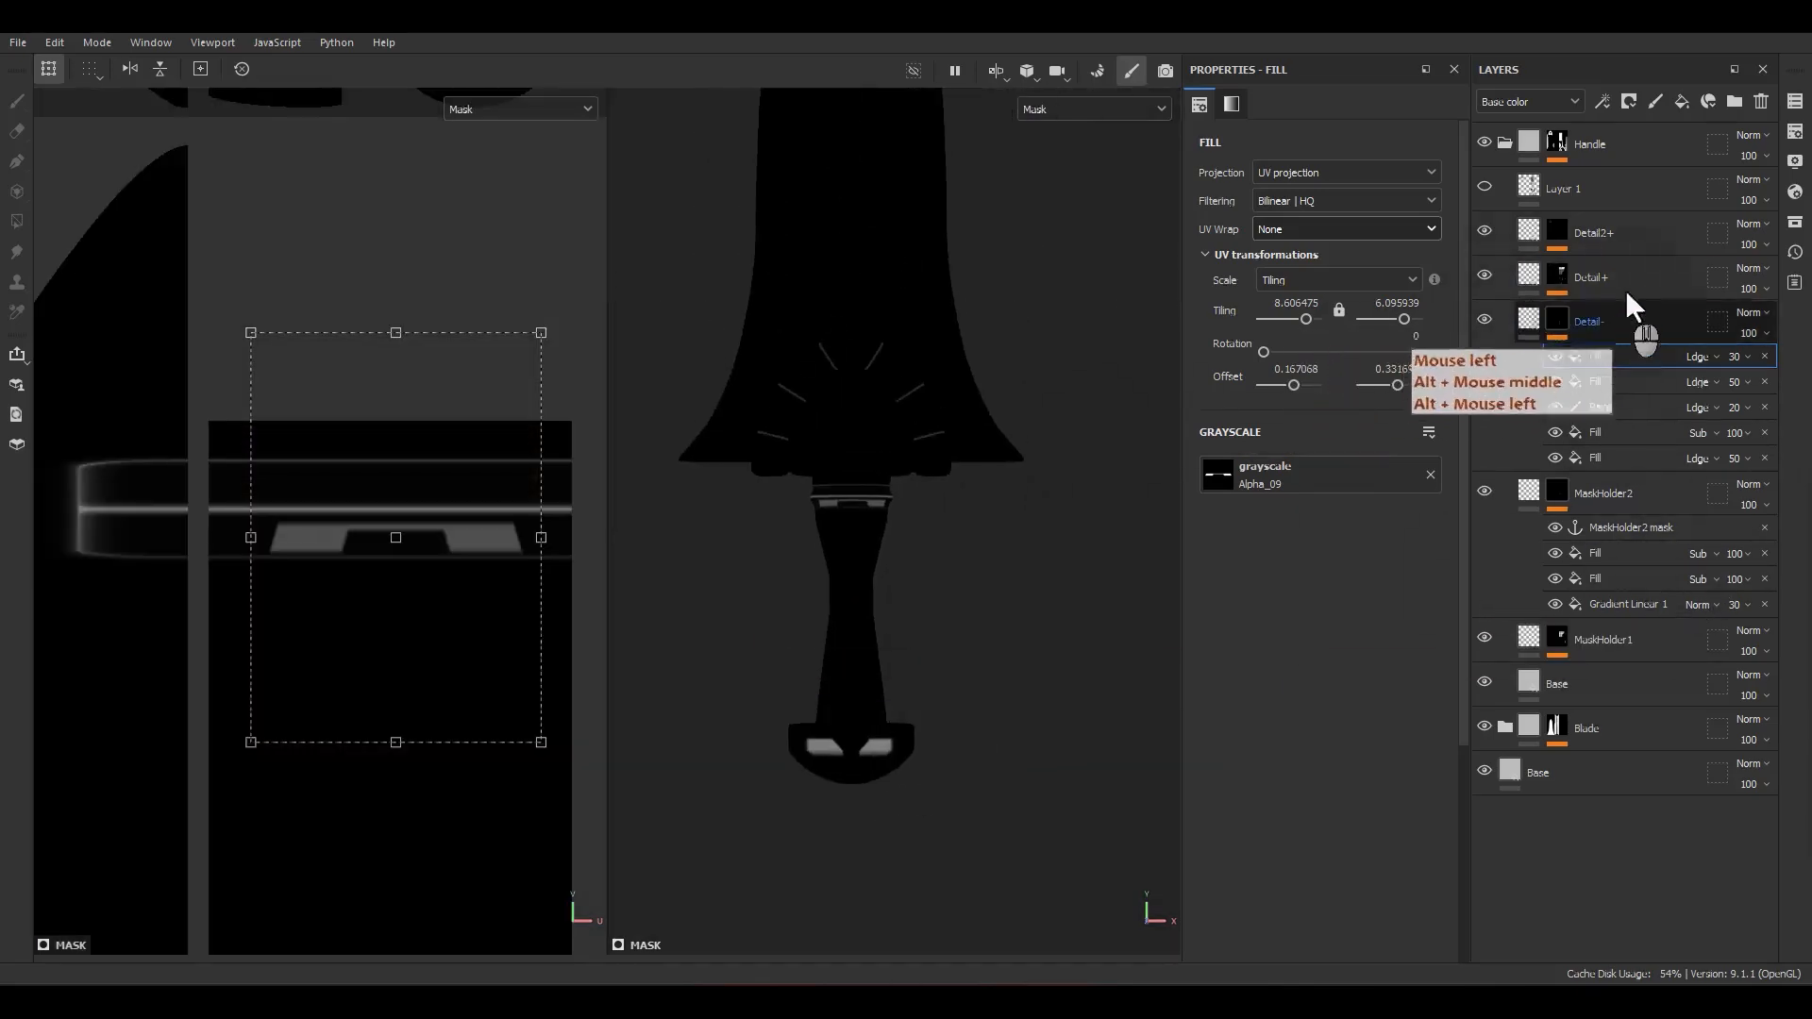
# Step: Add a fill layer named Detail2- above Detail-, keep only its height channel and give it a black mask
pyautogui.click(1682, 102)
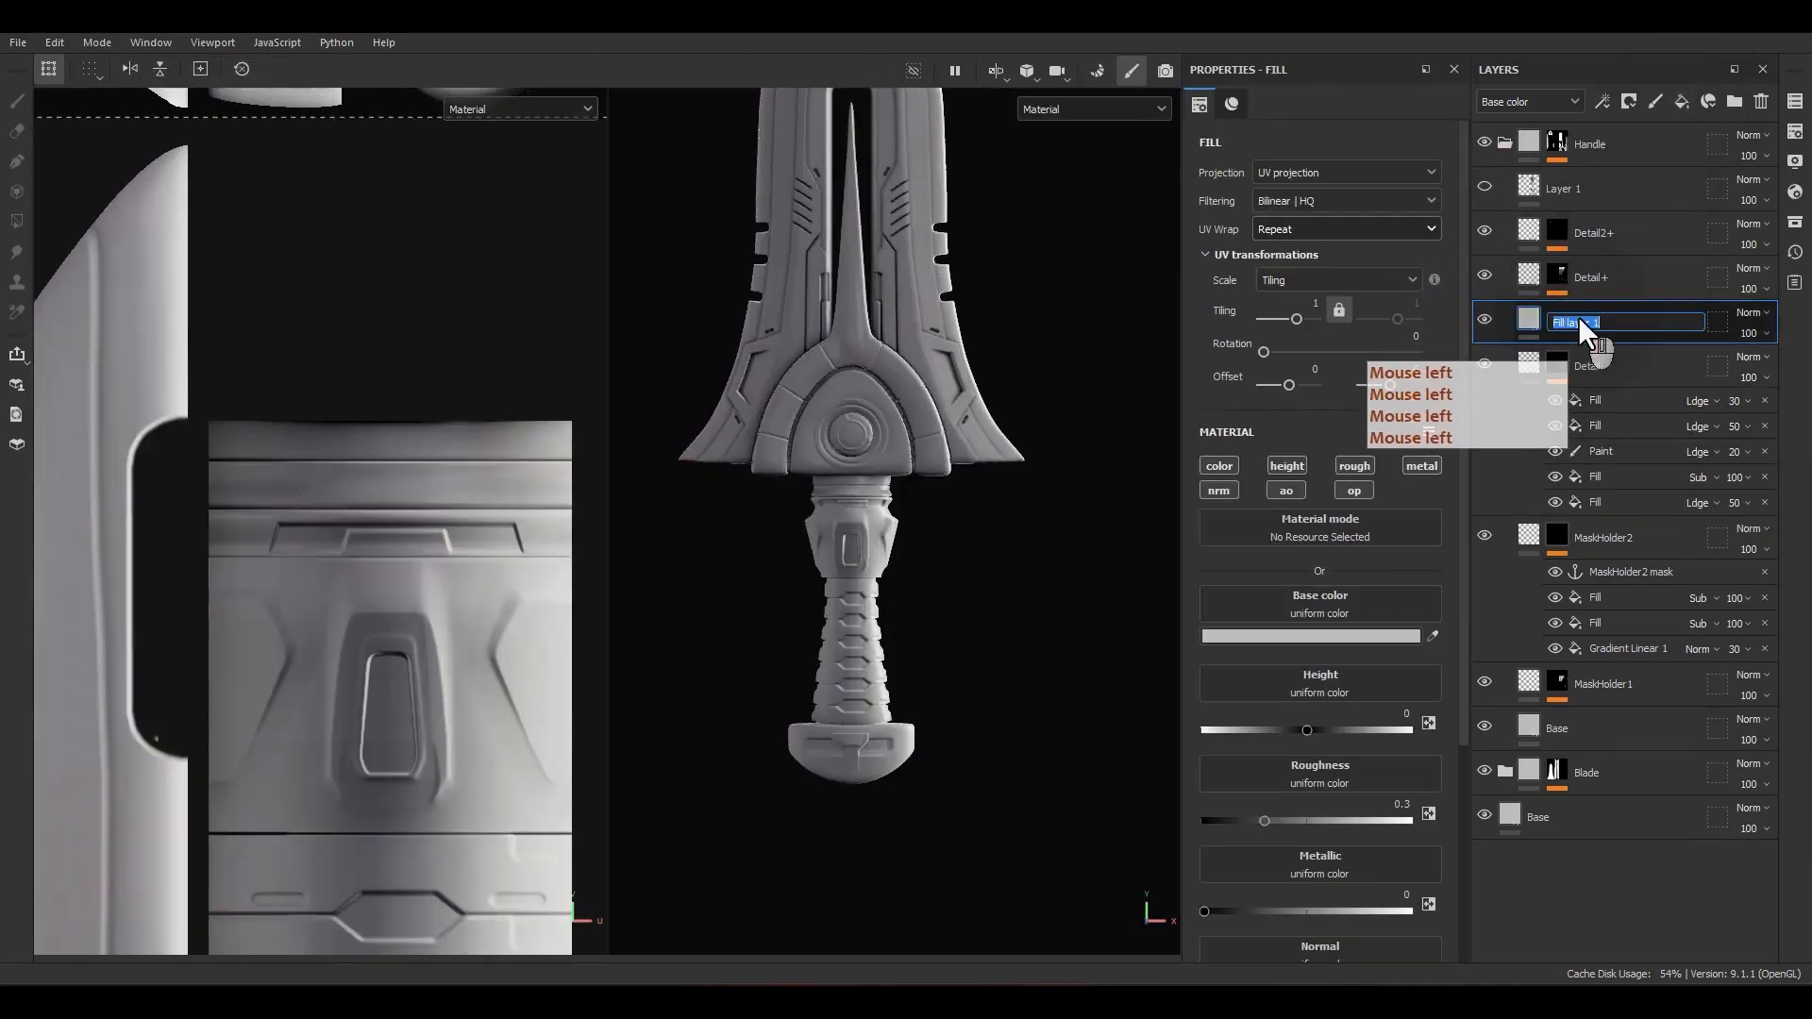
pyautogui.write('Detail2-')
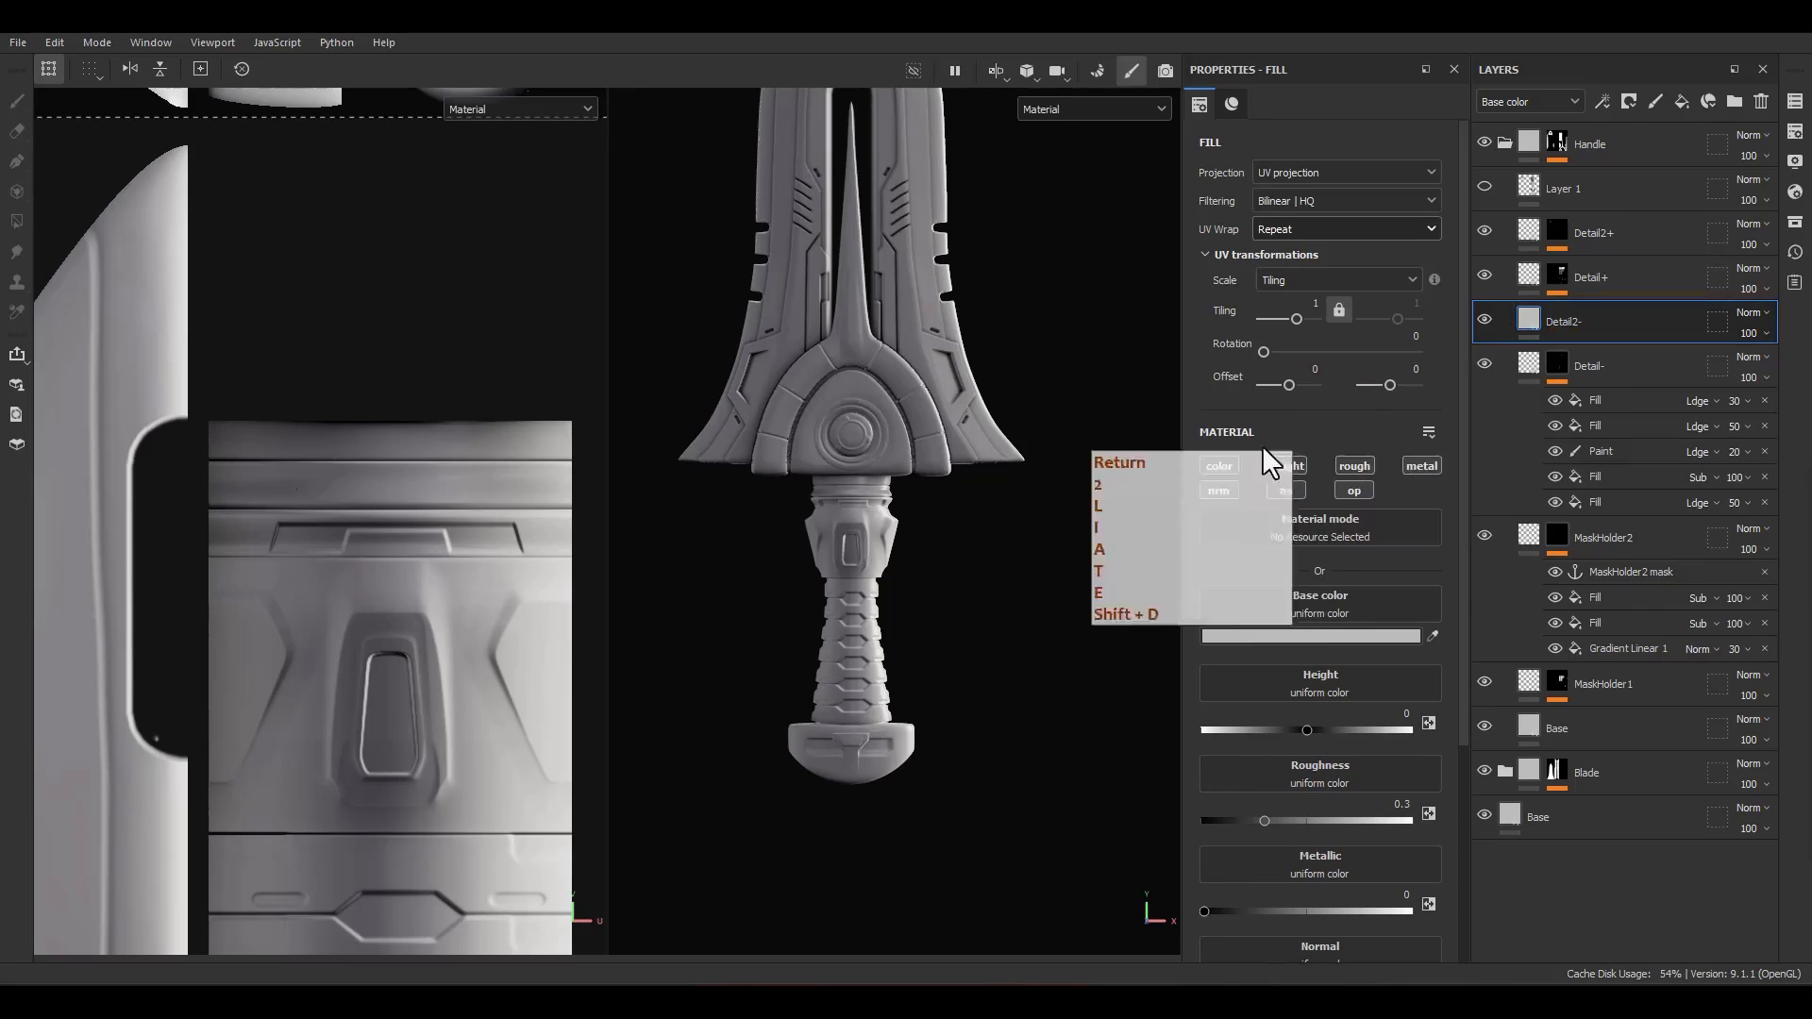
pyautogui.keyDown('alt'); pyautogui.click(1302, 465); pyautogui.keyUp('alt')
pyautogui.rightClick(1522, 328)
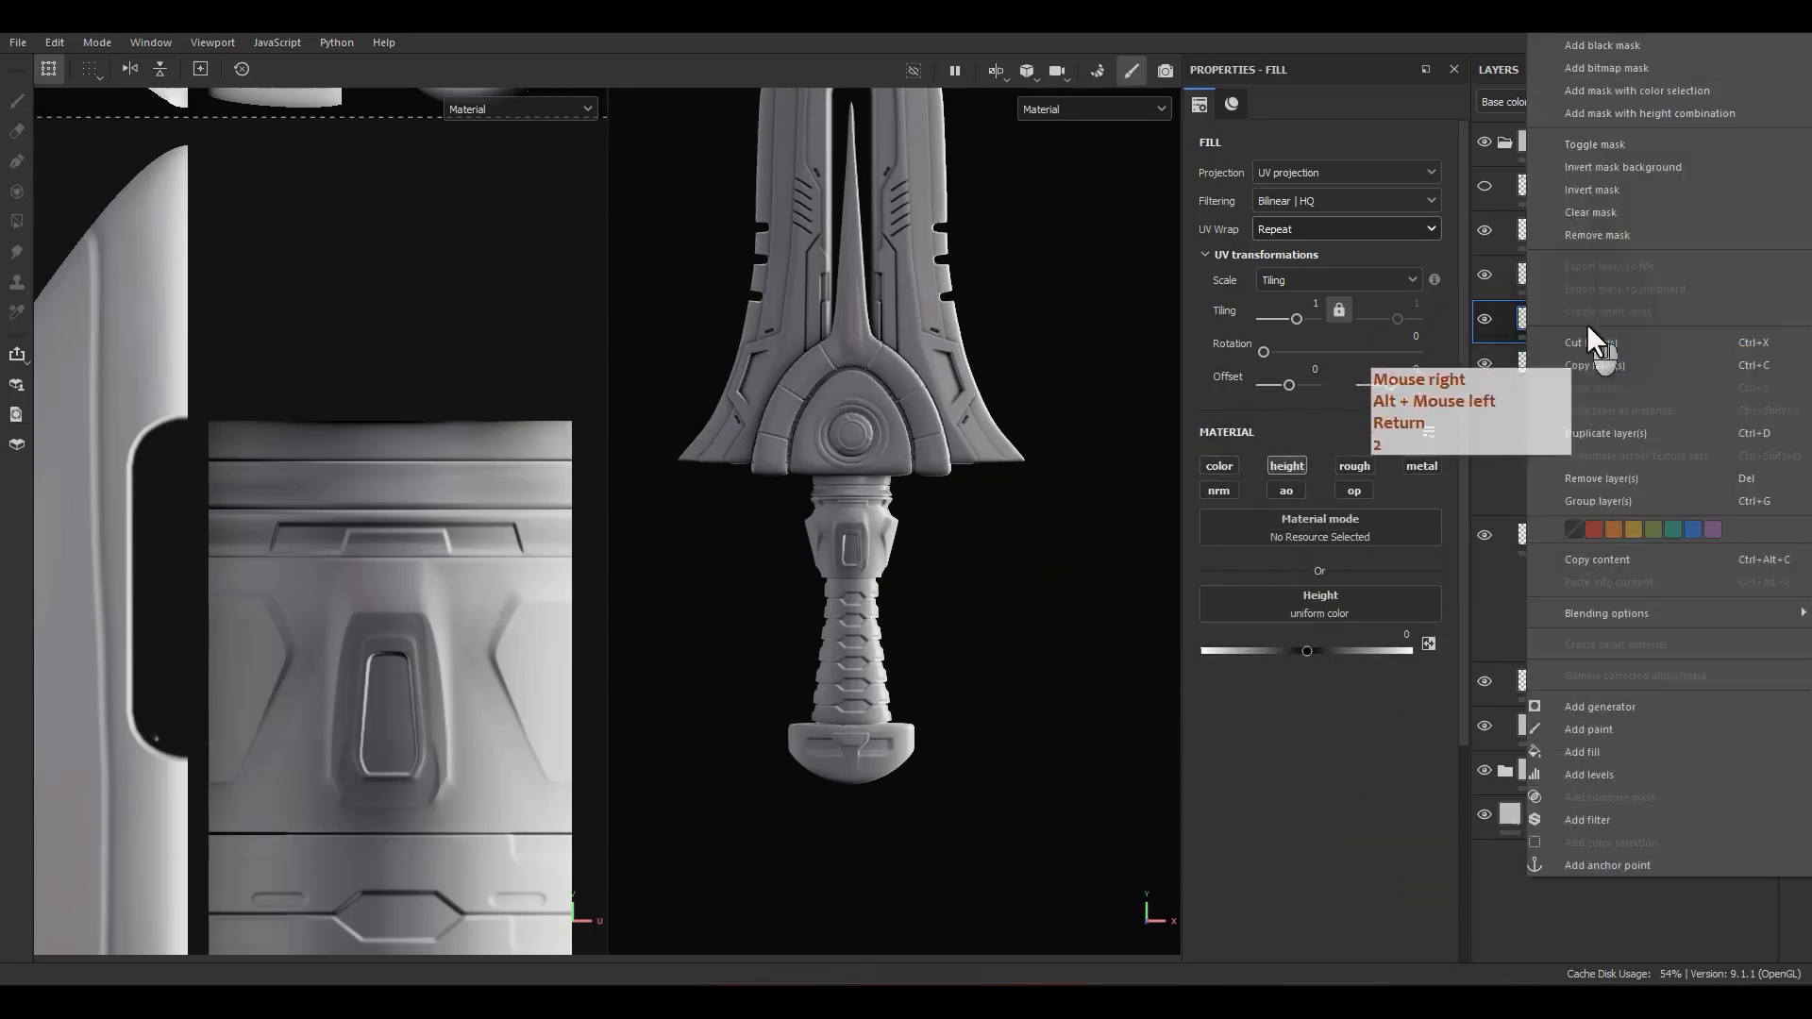
pyautogui.click(1599, 44)
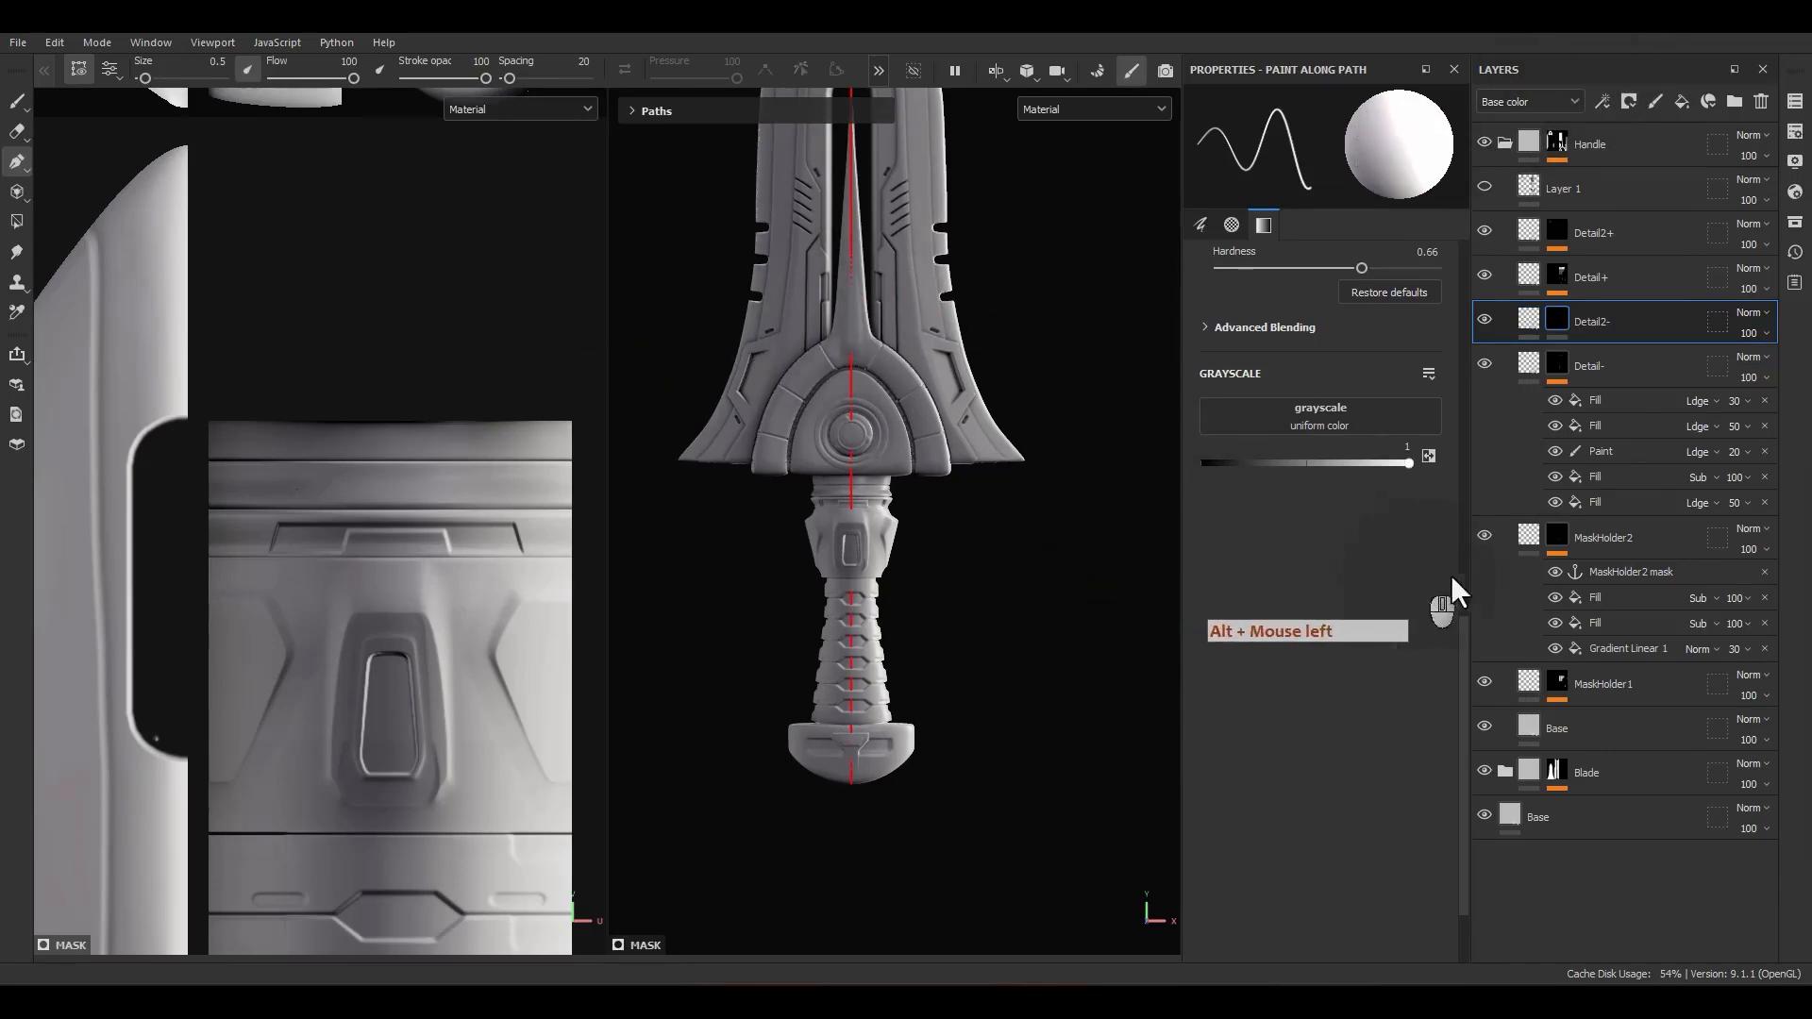
# Step: Set the Detail2- layer's height to -0.5
pyautogui.click(1527, 328)
pyautogui.press('F22')
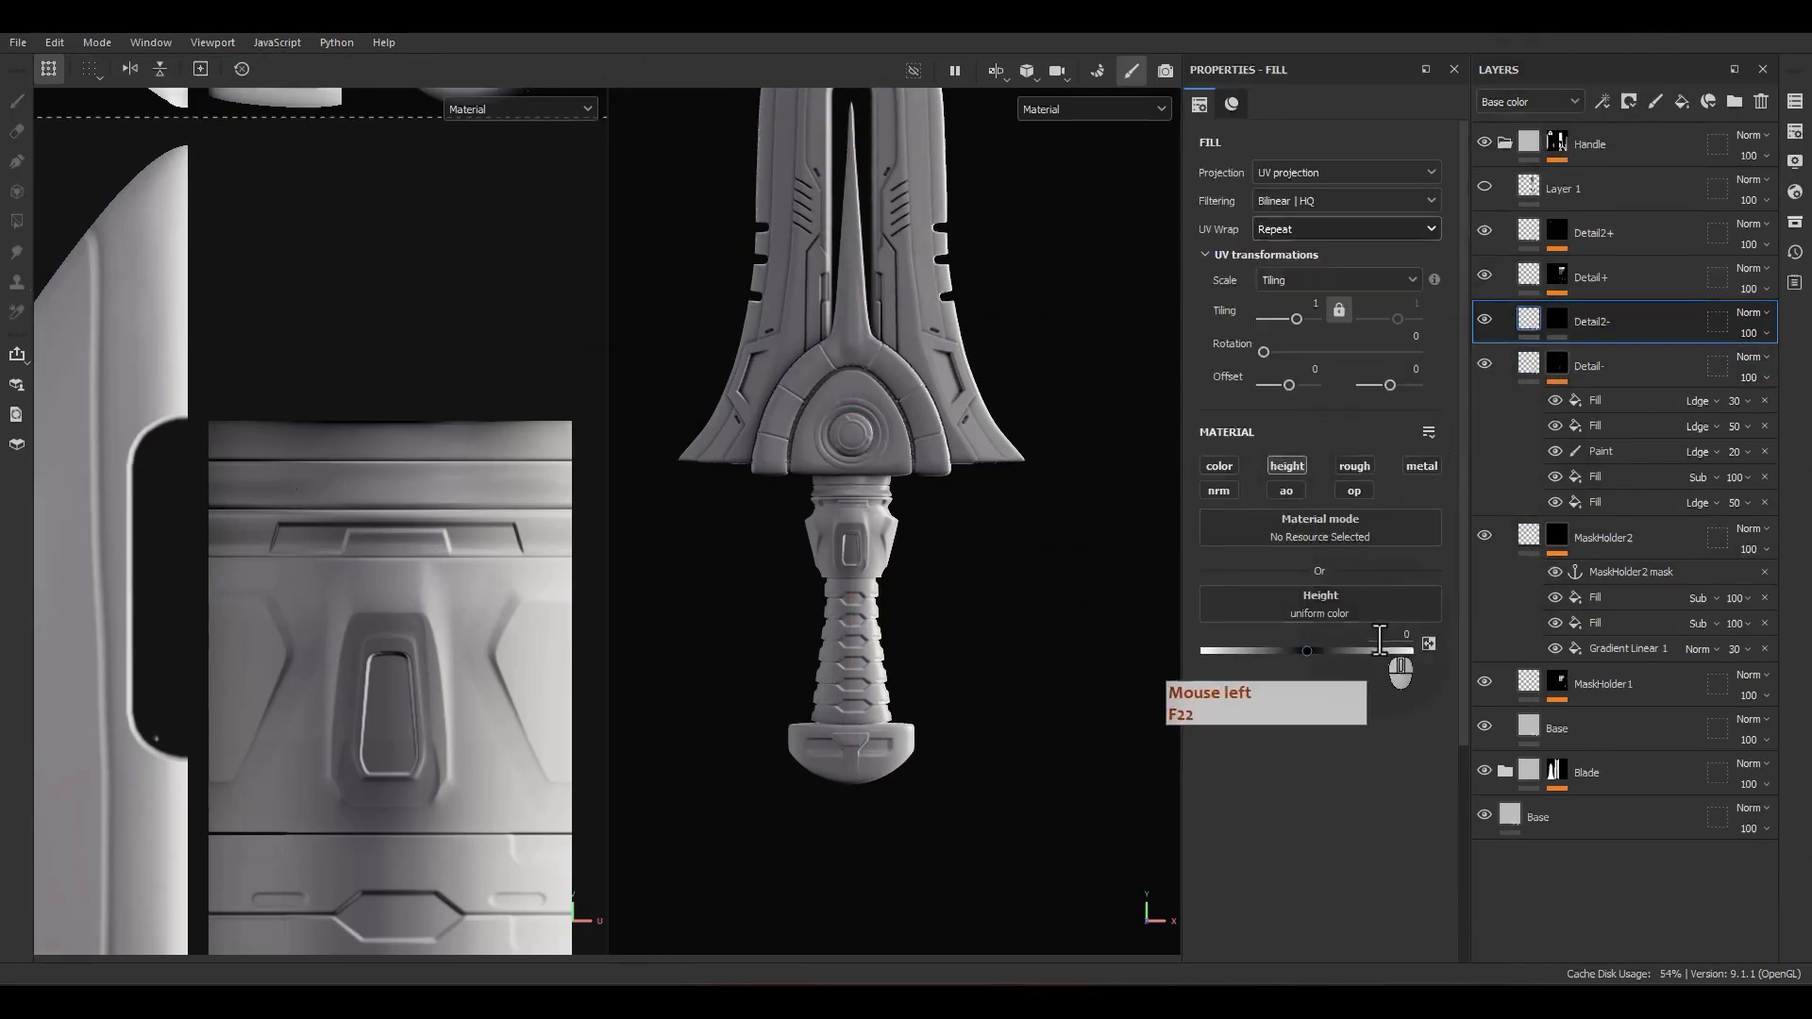
pyautogui.write('-.5')
pyautogui.press('Return')
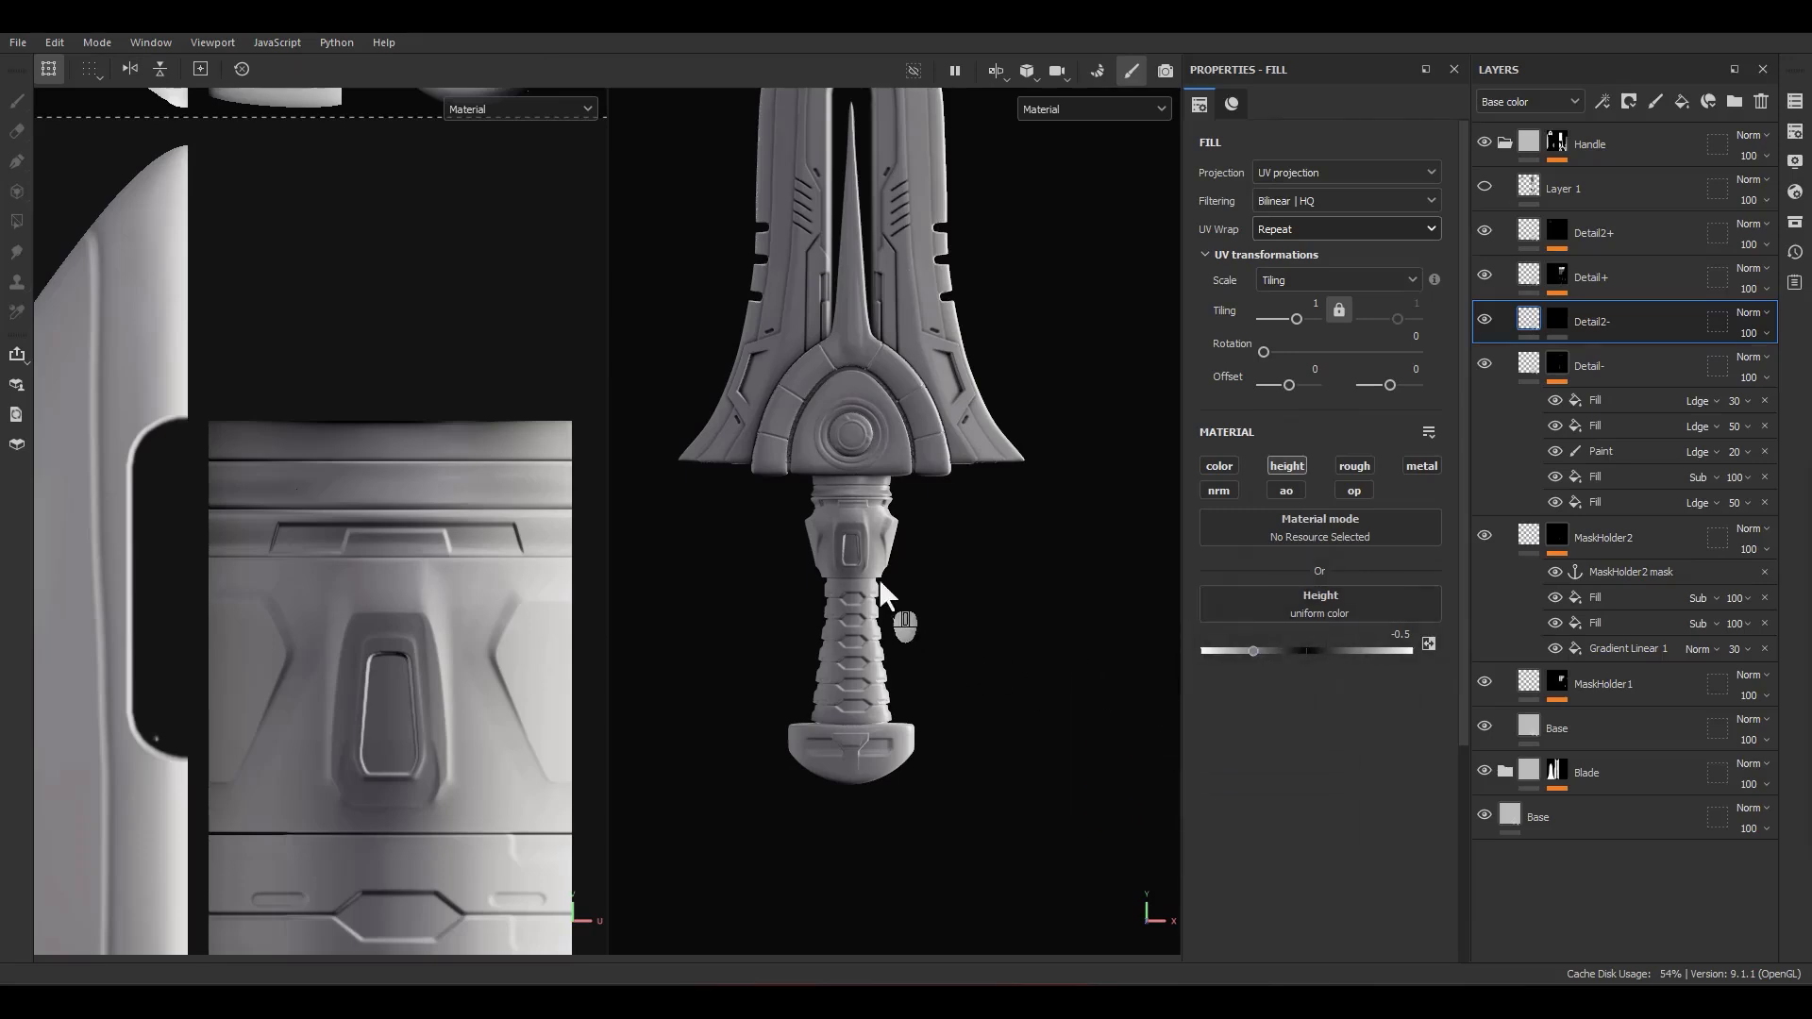
# Step: Add a fill effect to the Detail2- mask and place a Mirror filter above it
pyautogui.rightClick(1553, 319)
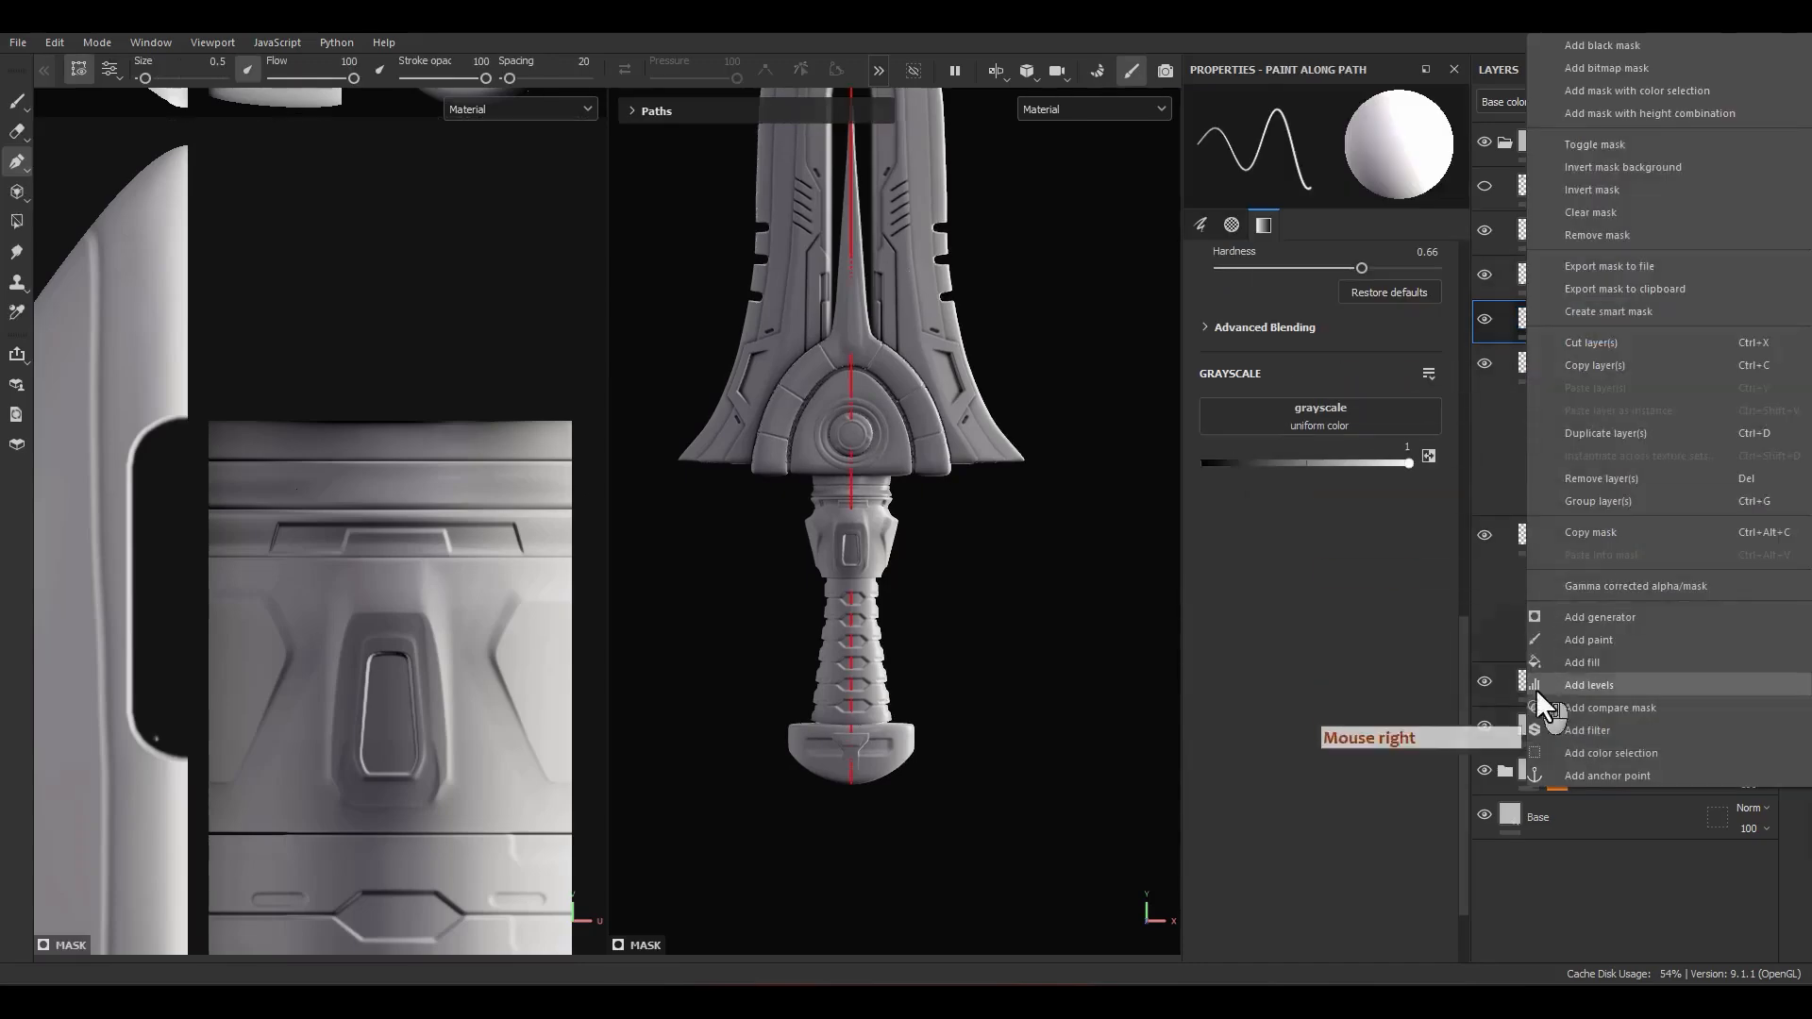
pyautogui.click(1589, 659)
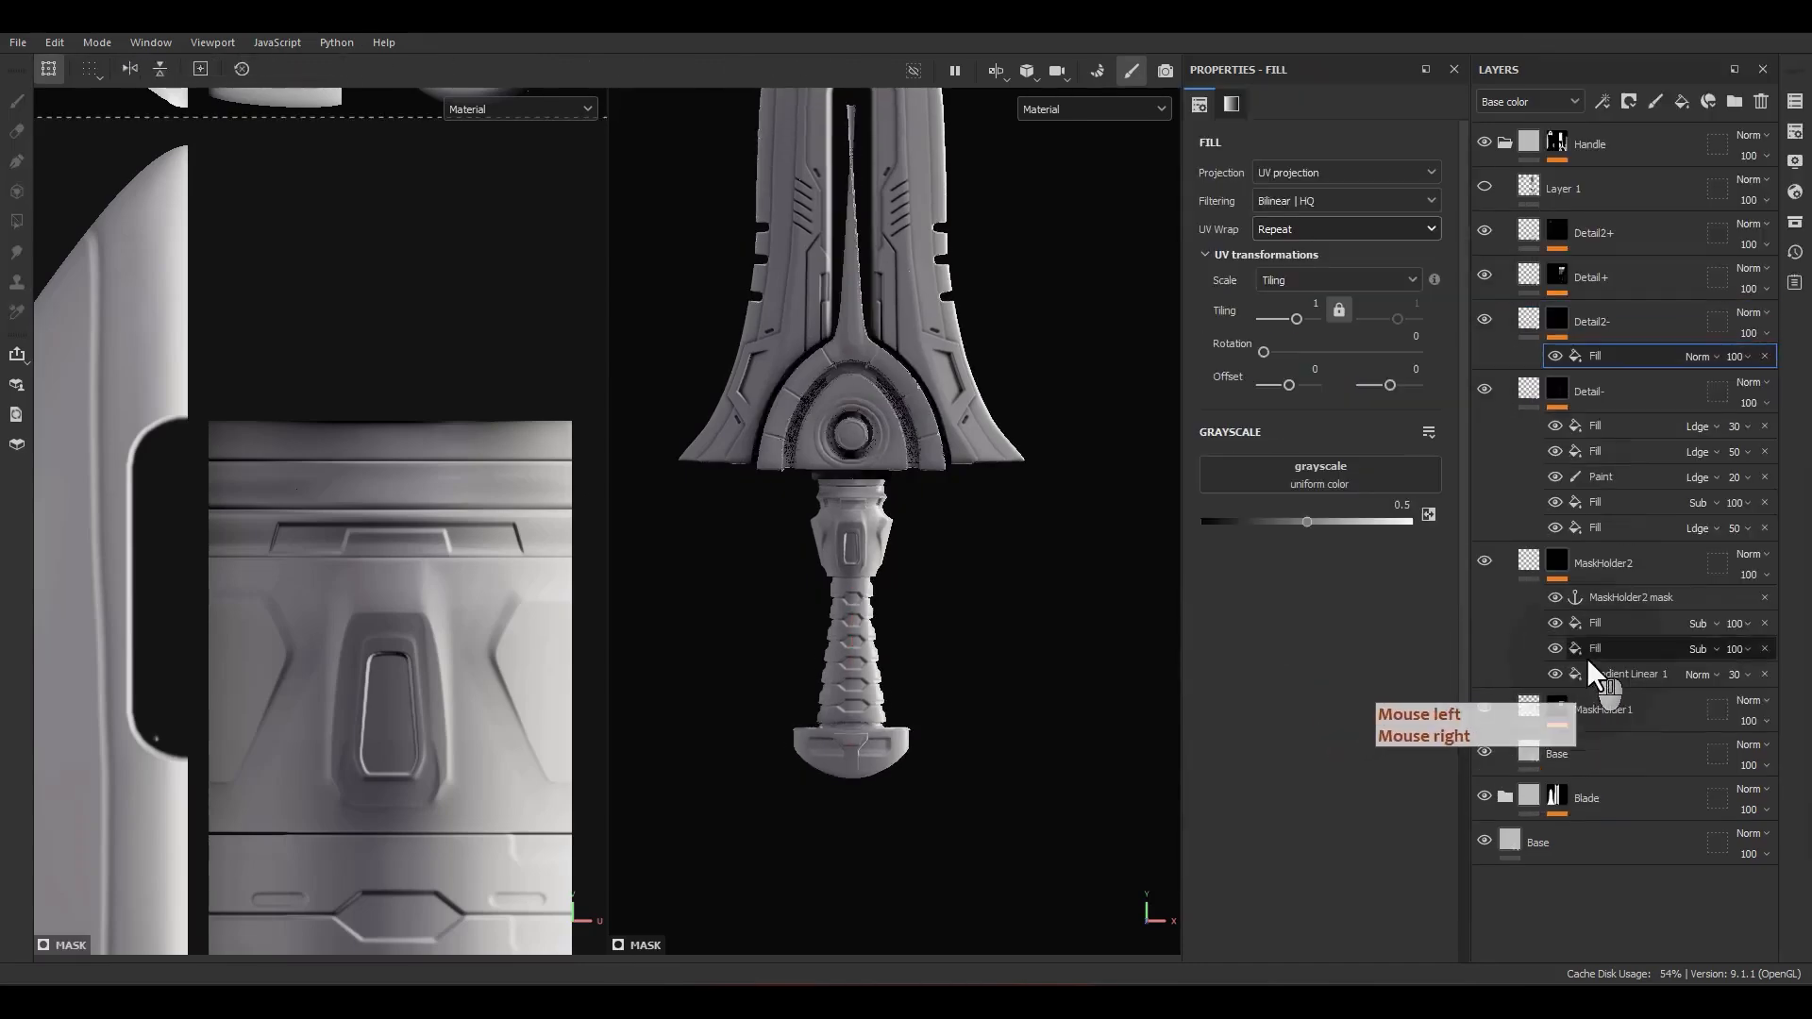
pyautogui.rightClick(1607, 355)
pyautogui.click(1685, 727)
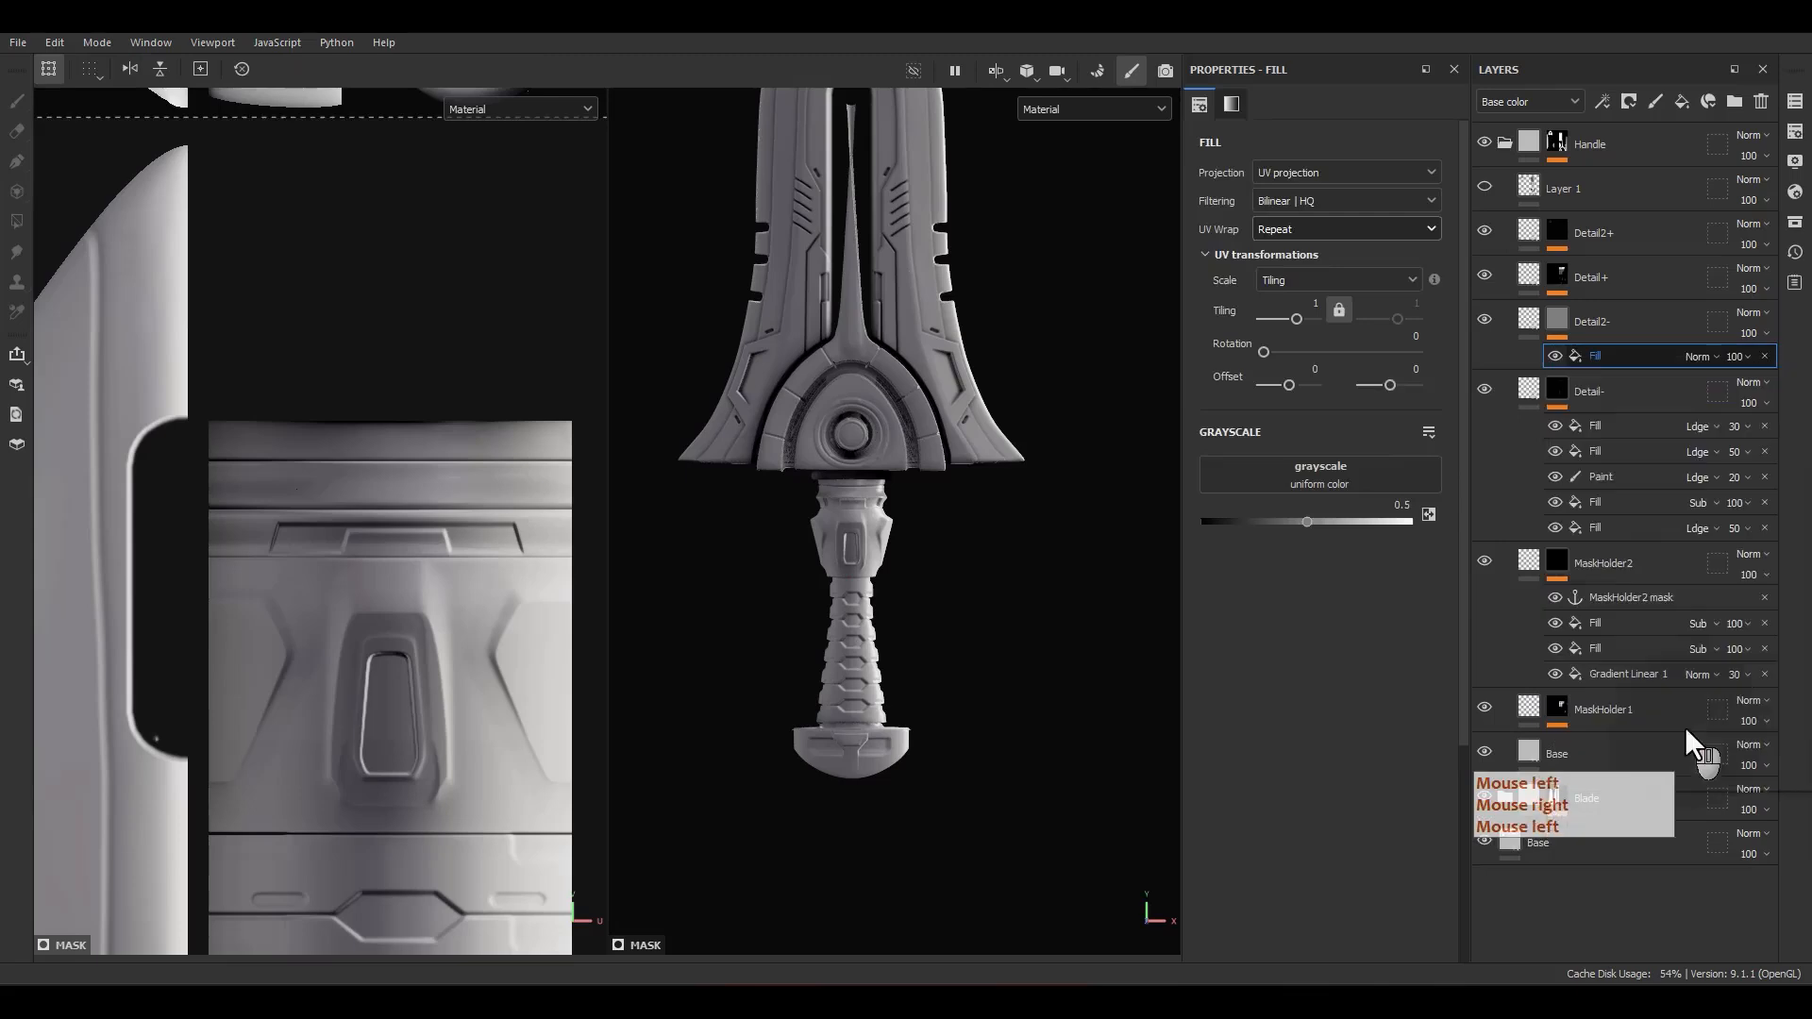
pyautogui.click(1359, 160)
pyautogui.write('blu')
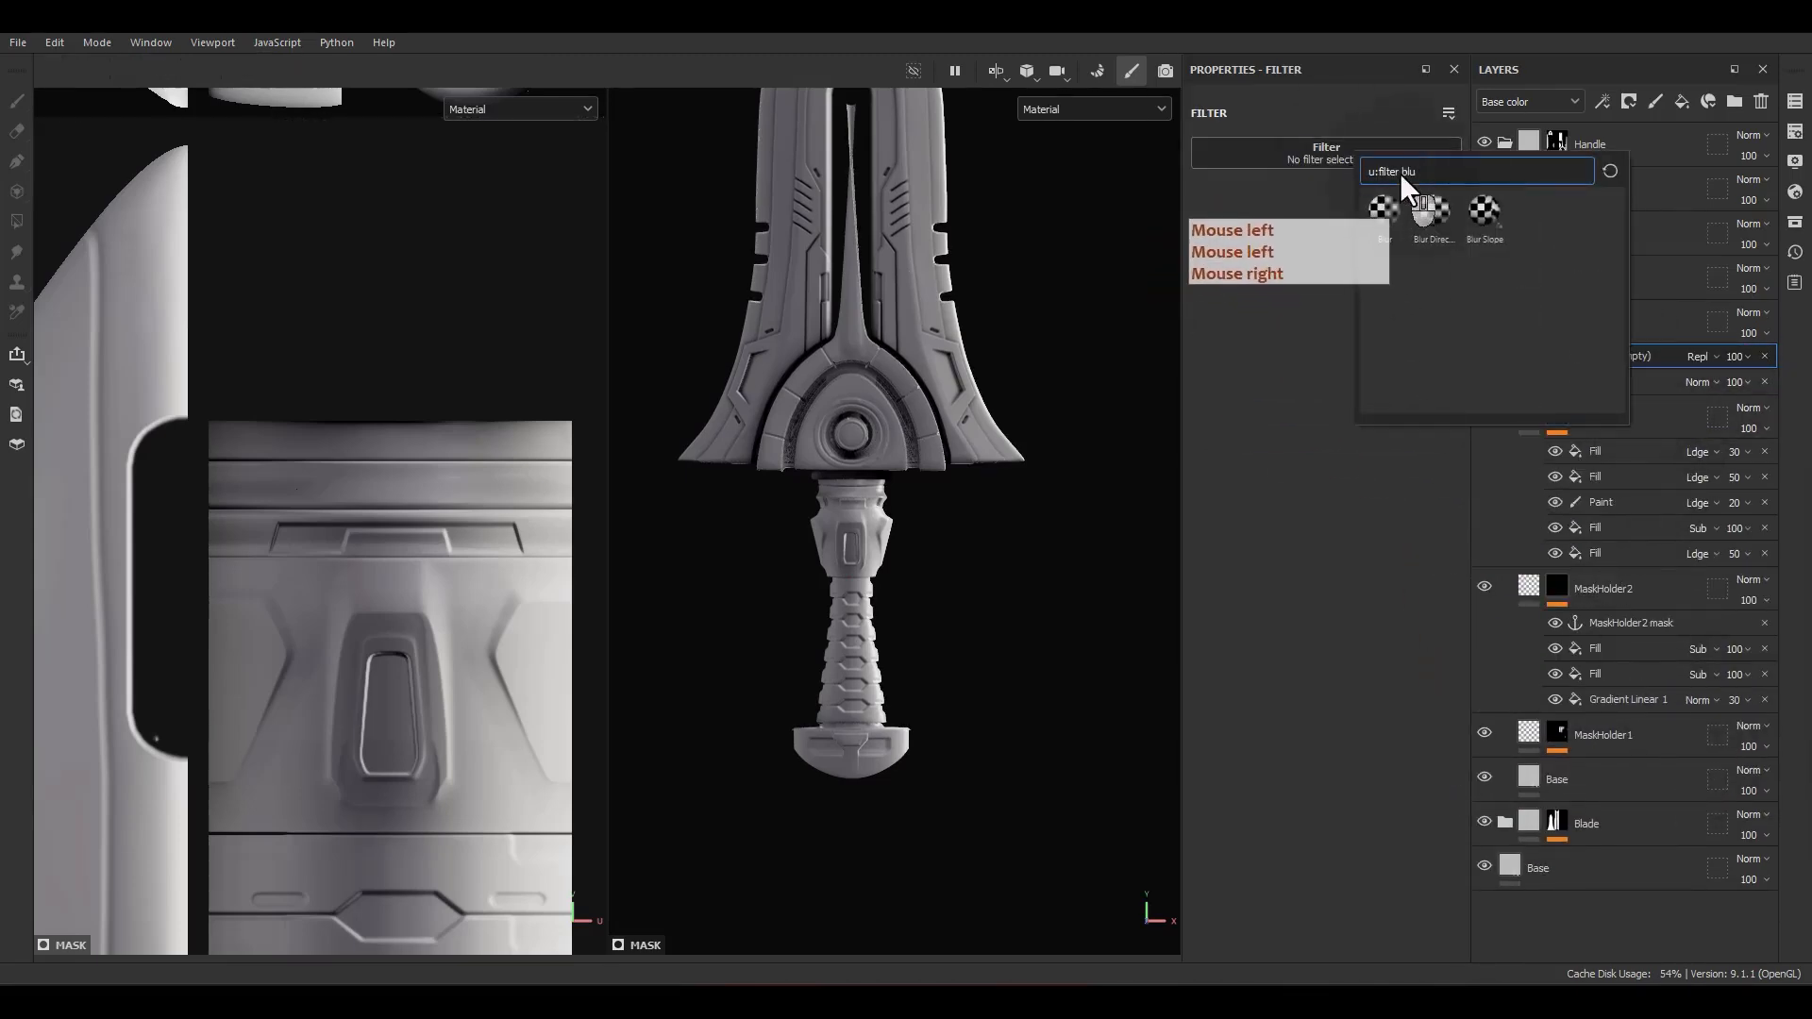
pyautogui.press('BackSpace')
pyautogui.press('BackSpace')
pyautogui.press('BackSpace')
pyautogui.write('mirro')
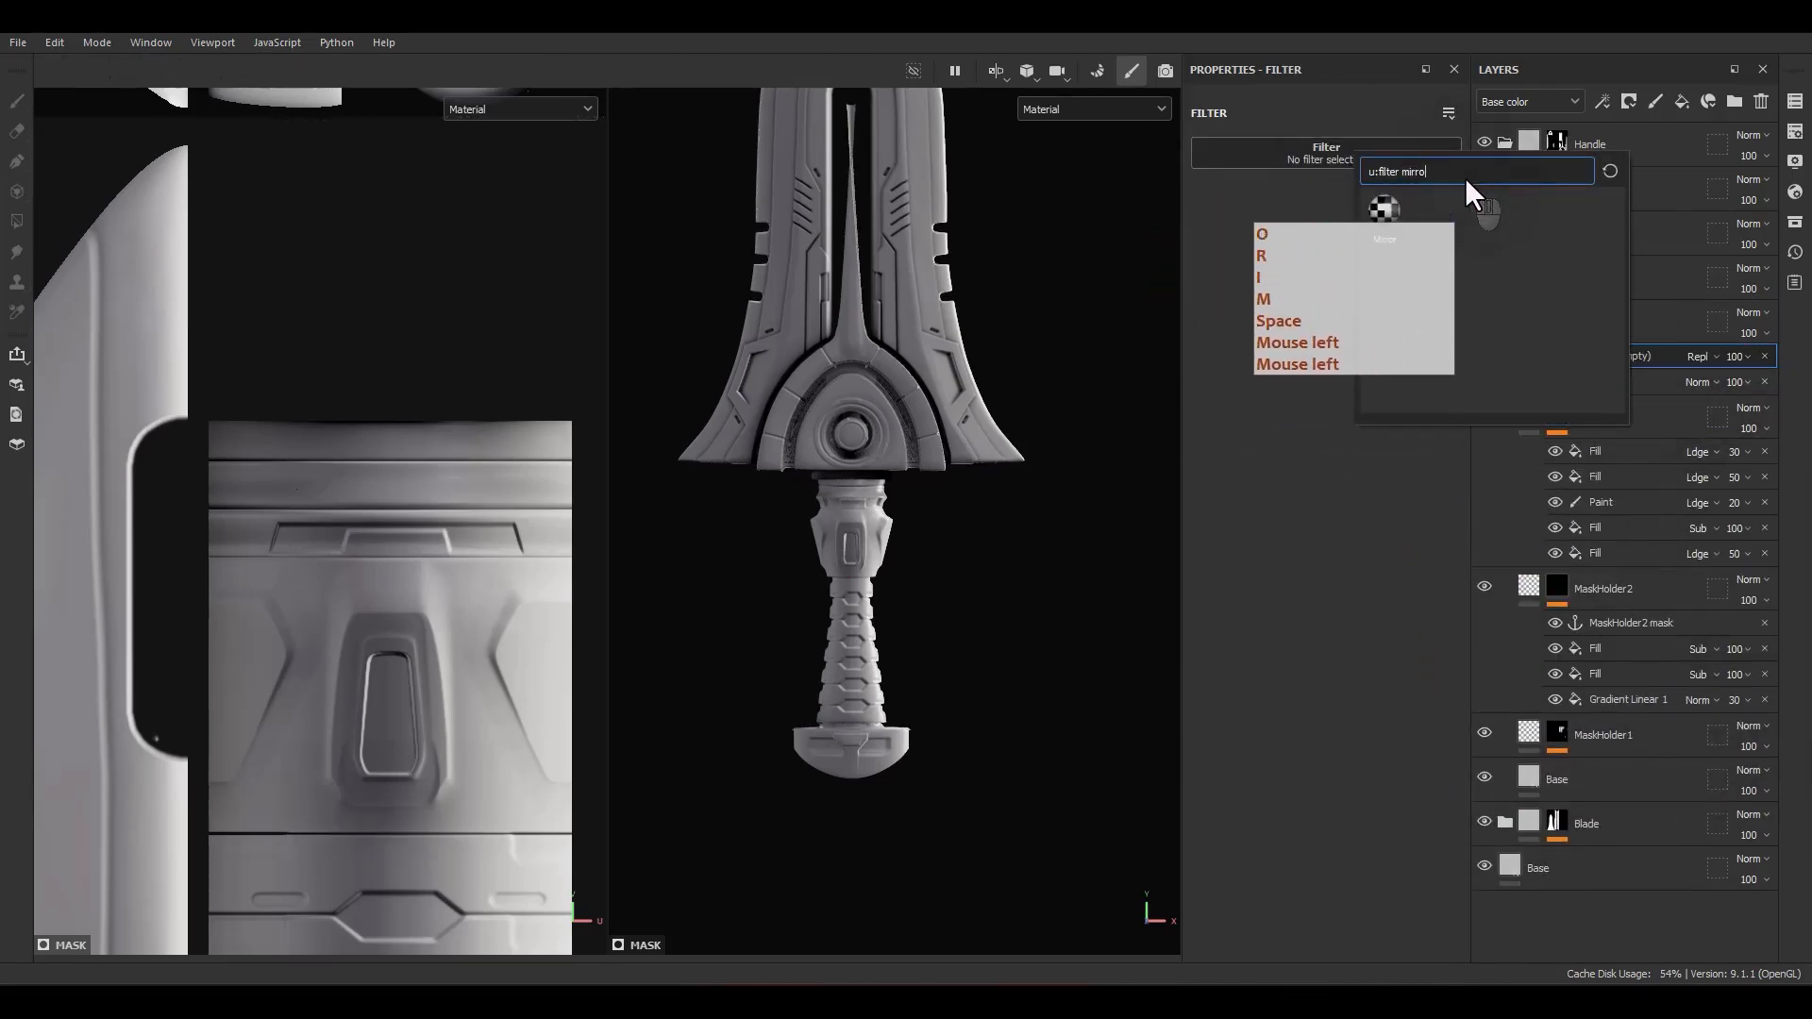
pyautogui.click(1385, 209)
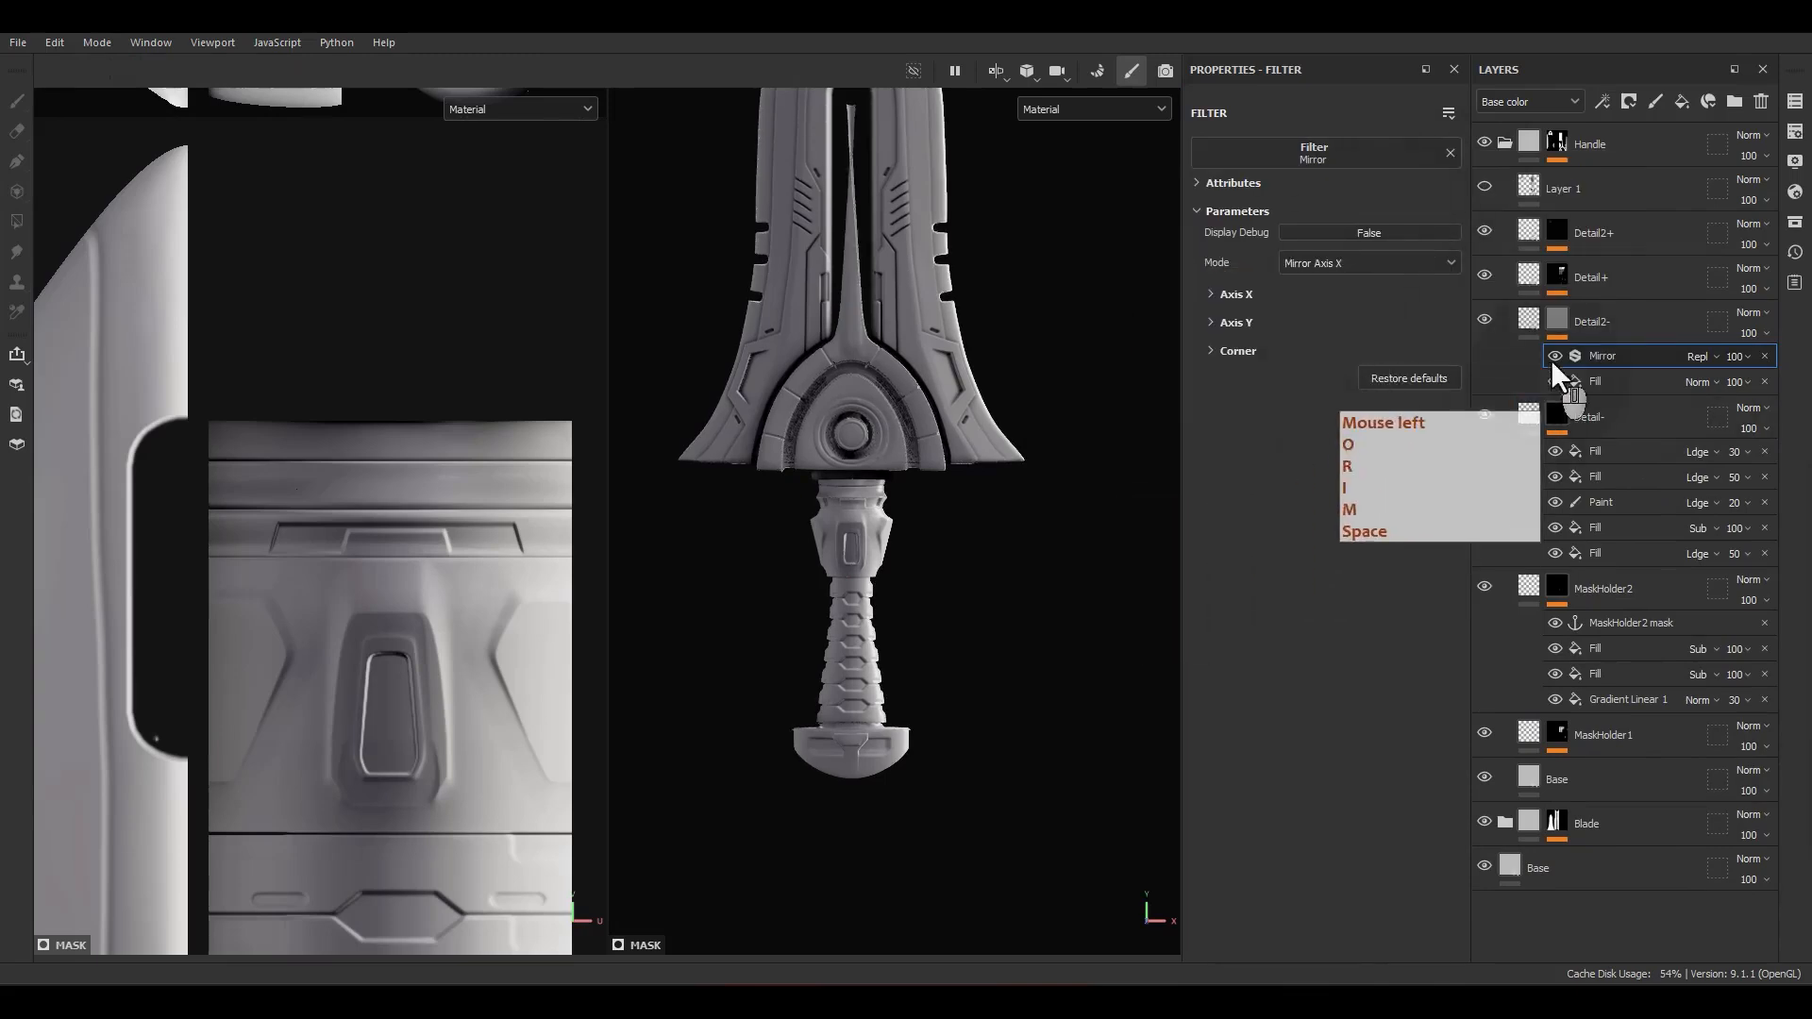
# Step: Show the Detail2- mask and turn on the Mirror filter's debug display
pyautogui.click(1563, 320)
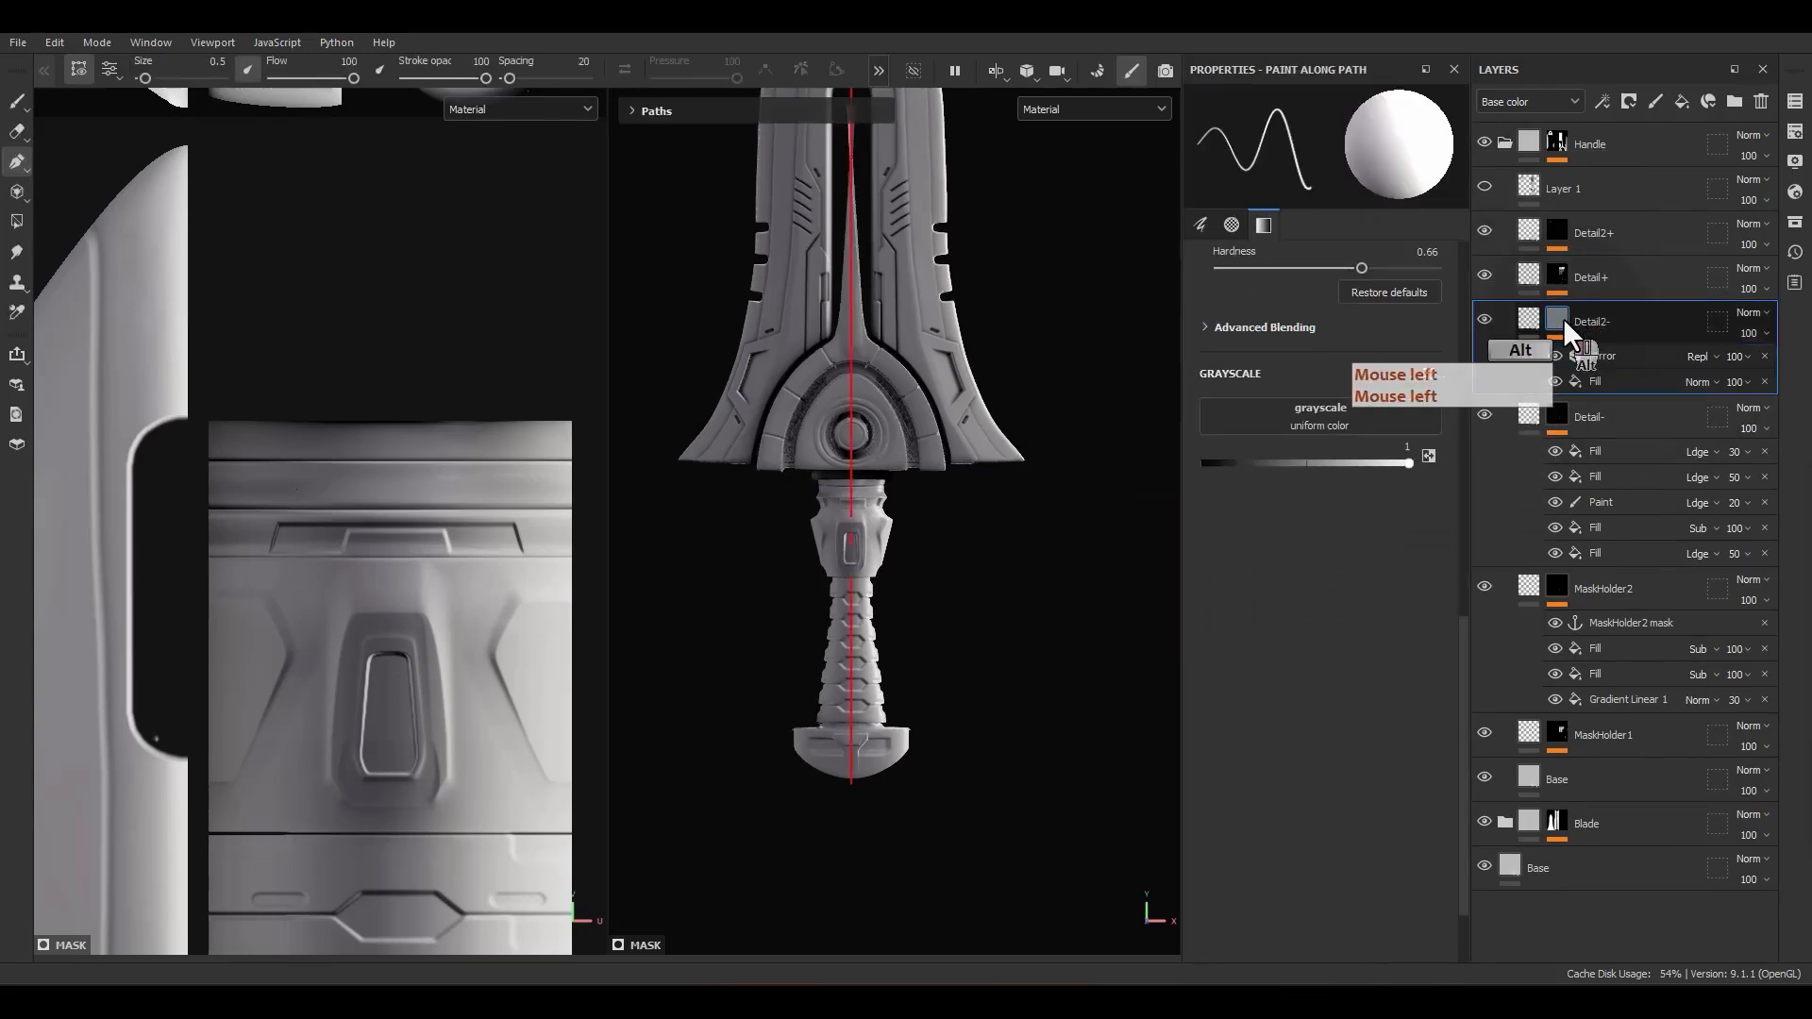
pyautogui.keyDown('alt'); pyautogui.click(1563, 319); pyautogui.keyUp('alt')
pyautogui.scroll(-2, 846, 427)
pyautogui.click(1610, 359)
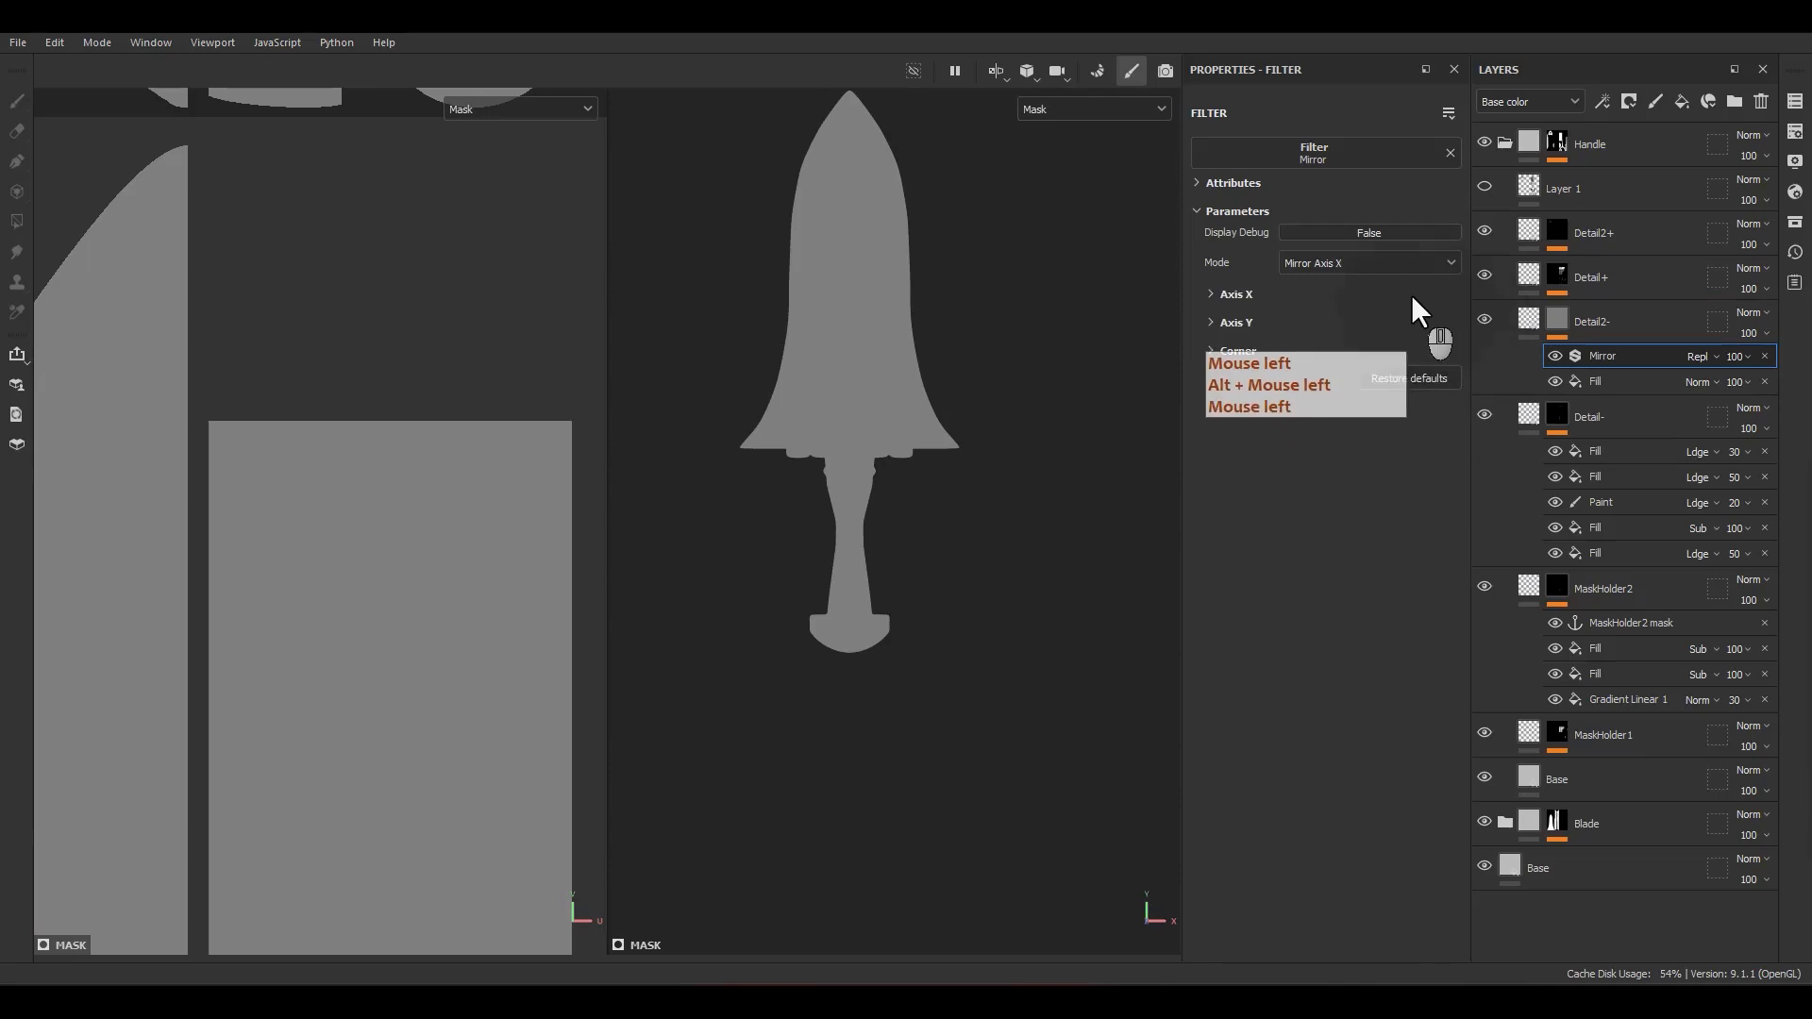
pyautogui.click(1395, 230)
# Step: Align the mirror line with the middle of the domed guard piece by setting Axis X Offset to 0.174
pyautogui.scroll(-3, 434, 501)
pyautogui.scroll(-3, 435, 500)
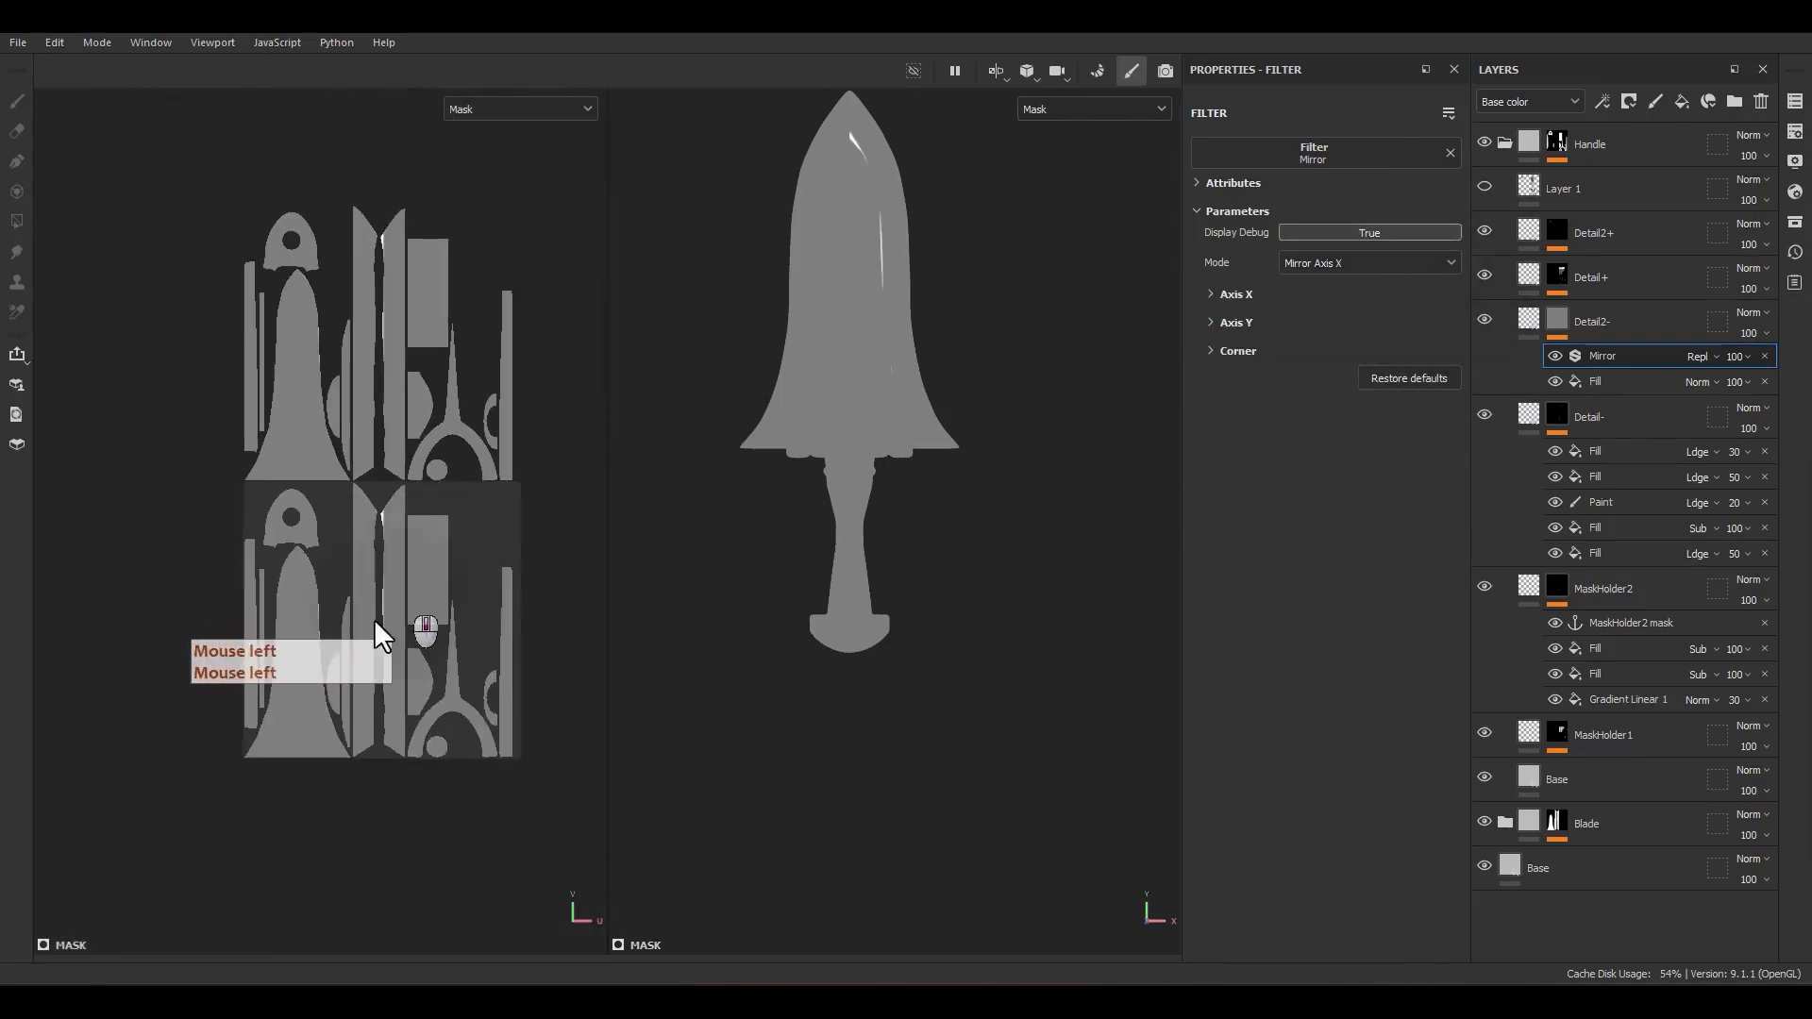
pyautogui.keyDown('alt'); pyautogui.moveTo(373, 620); pyautogui.dragTo(461, 545, button='middle'); pyautogui.keyUp('alt')
pyautogui.scroll(7, 363, 428)
pyautogui.scroll(3, 413, 380)
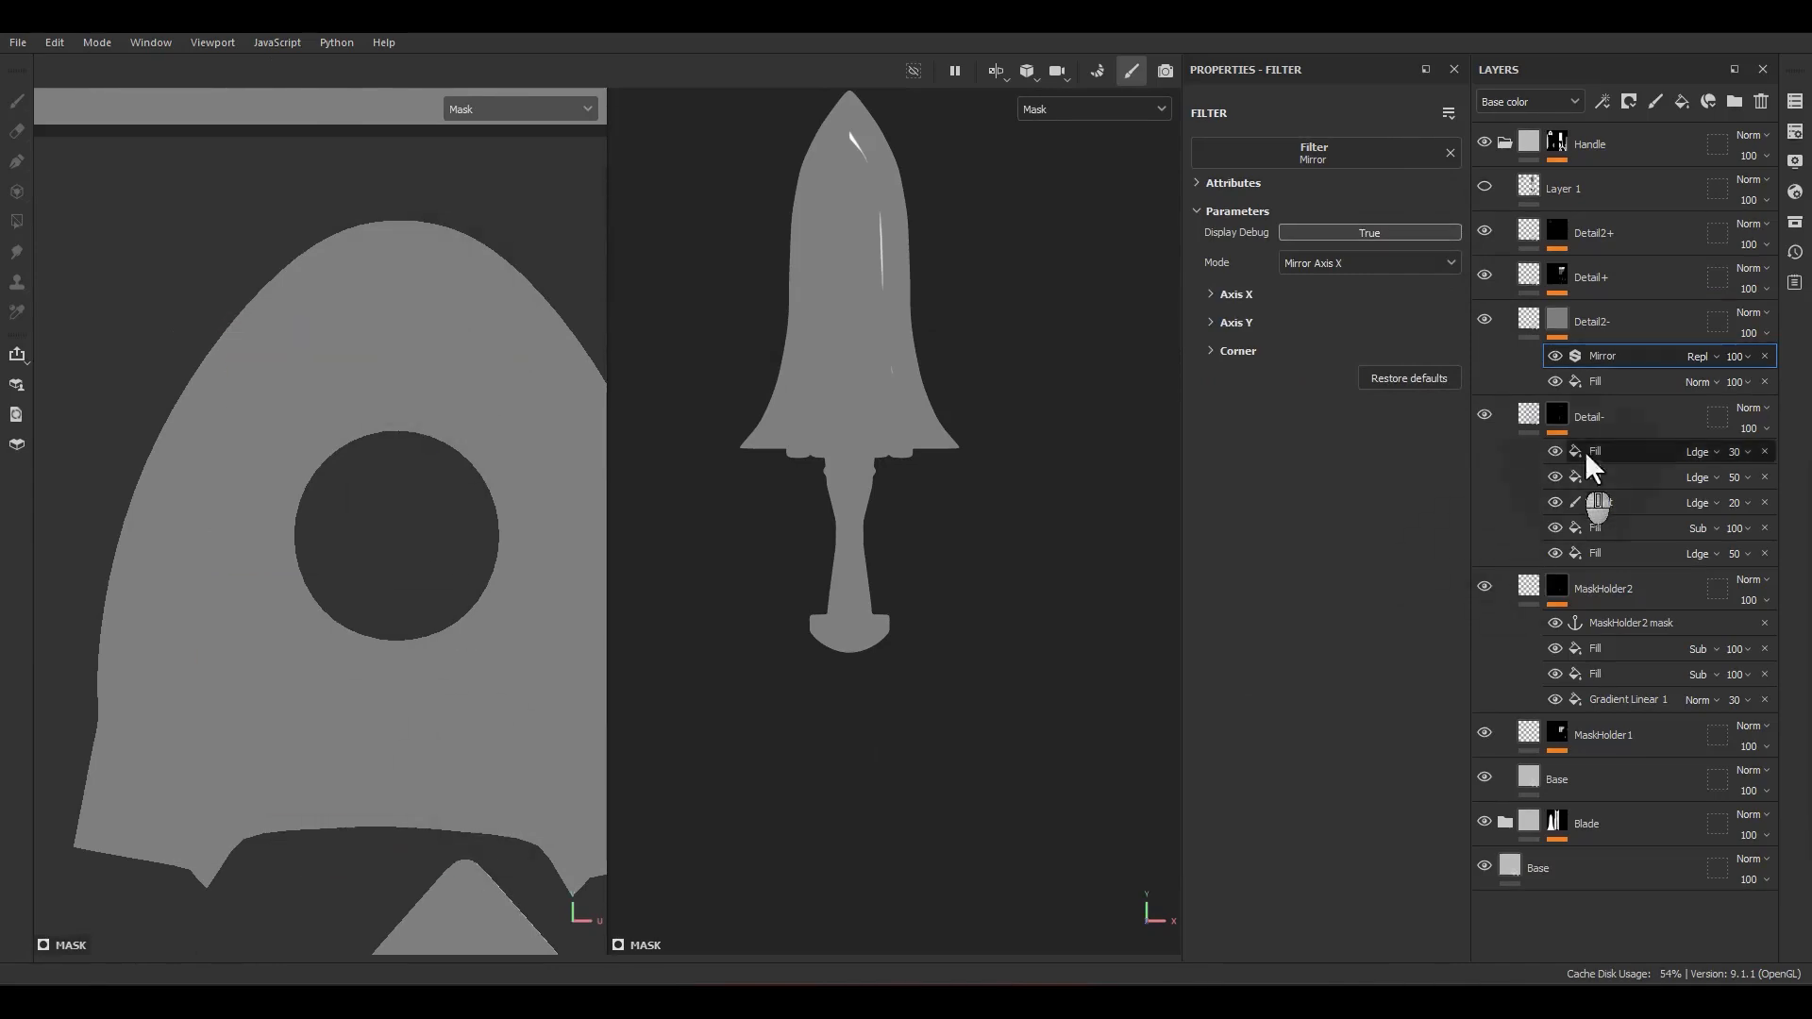
pyautogui.moveTo(1333, 329); pyautogui.dragTo(1266, 358)
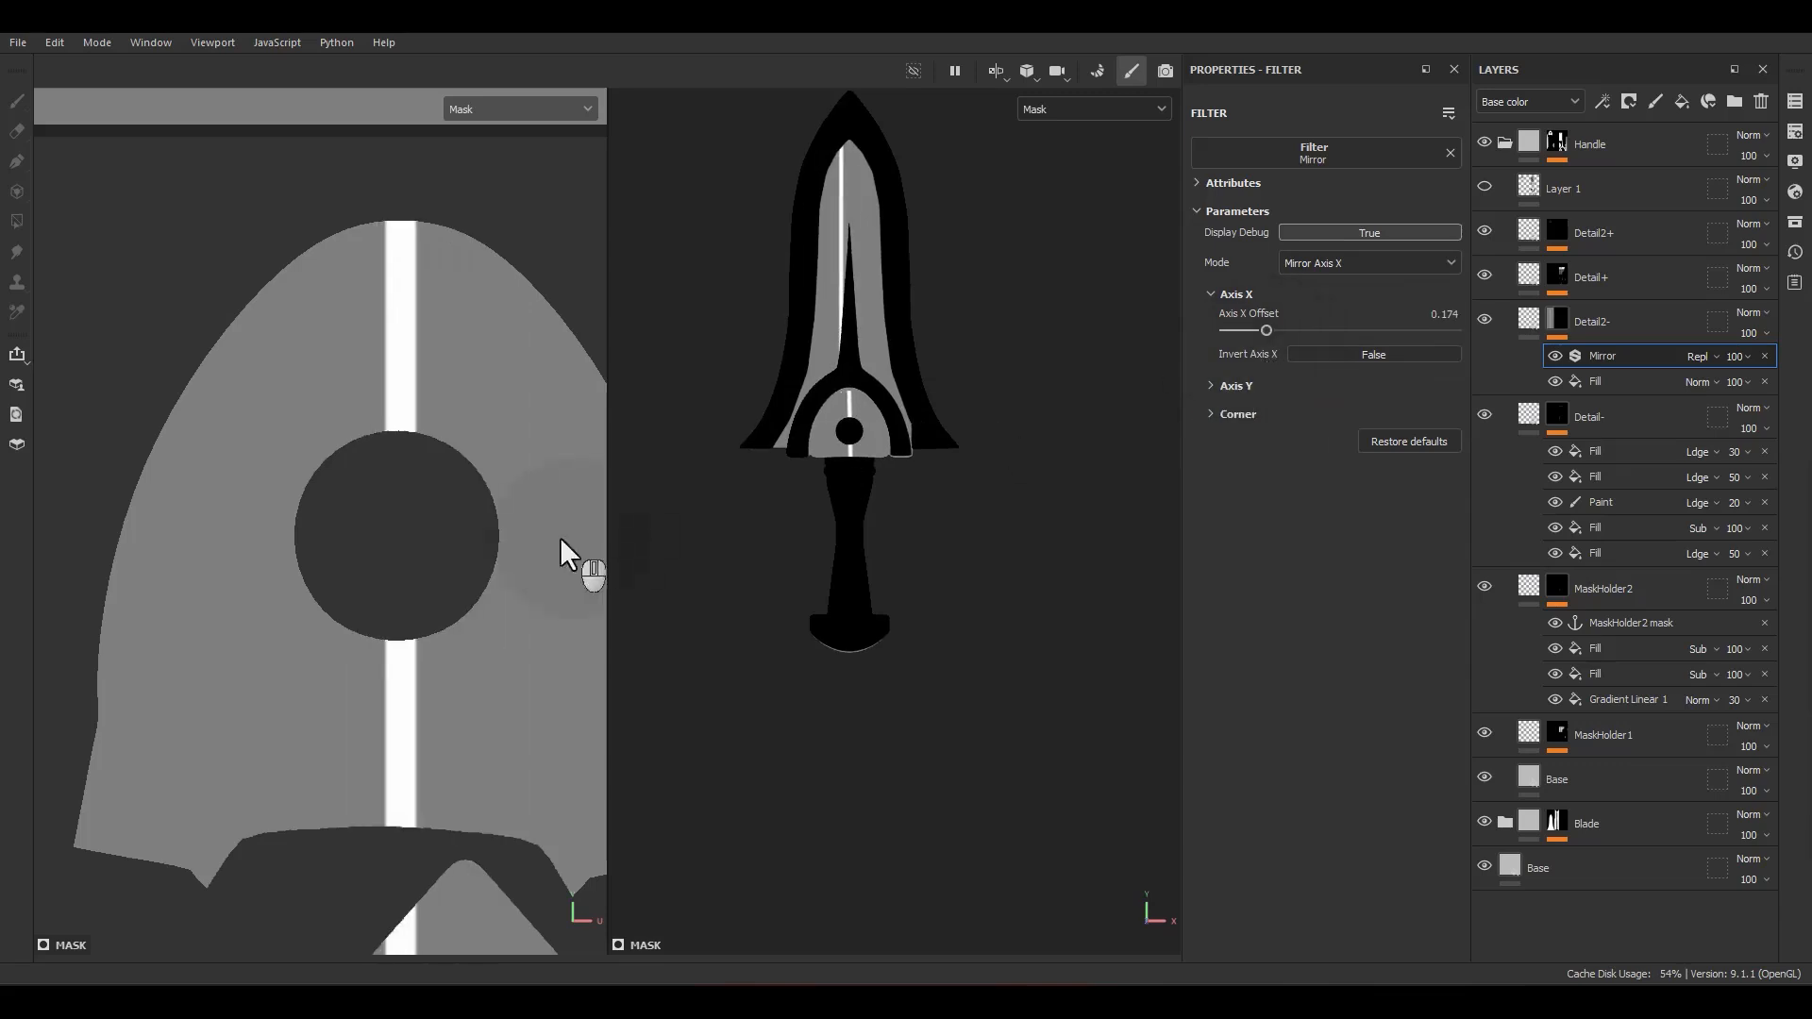
# Step: Assign Alpha_06 as the Detail2- mask fill's grayscale and set the fill's blending mode to Linear dodge (Add)
pyautogui.click(1627, 379)
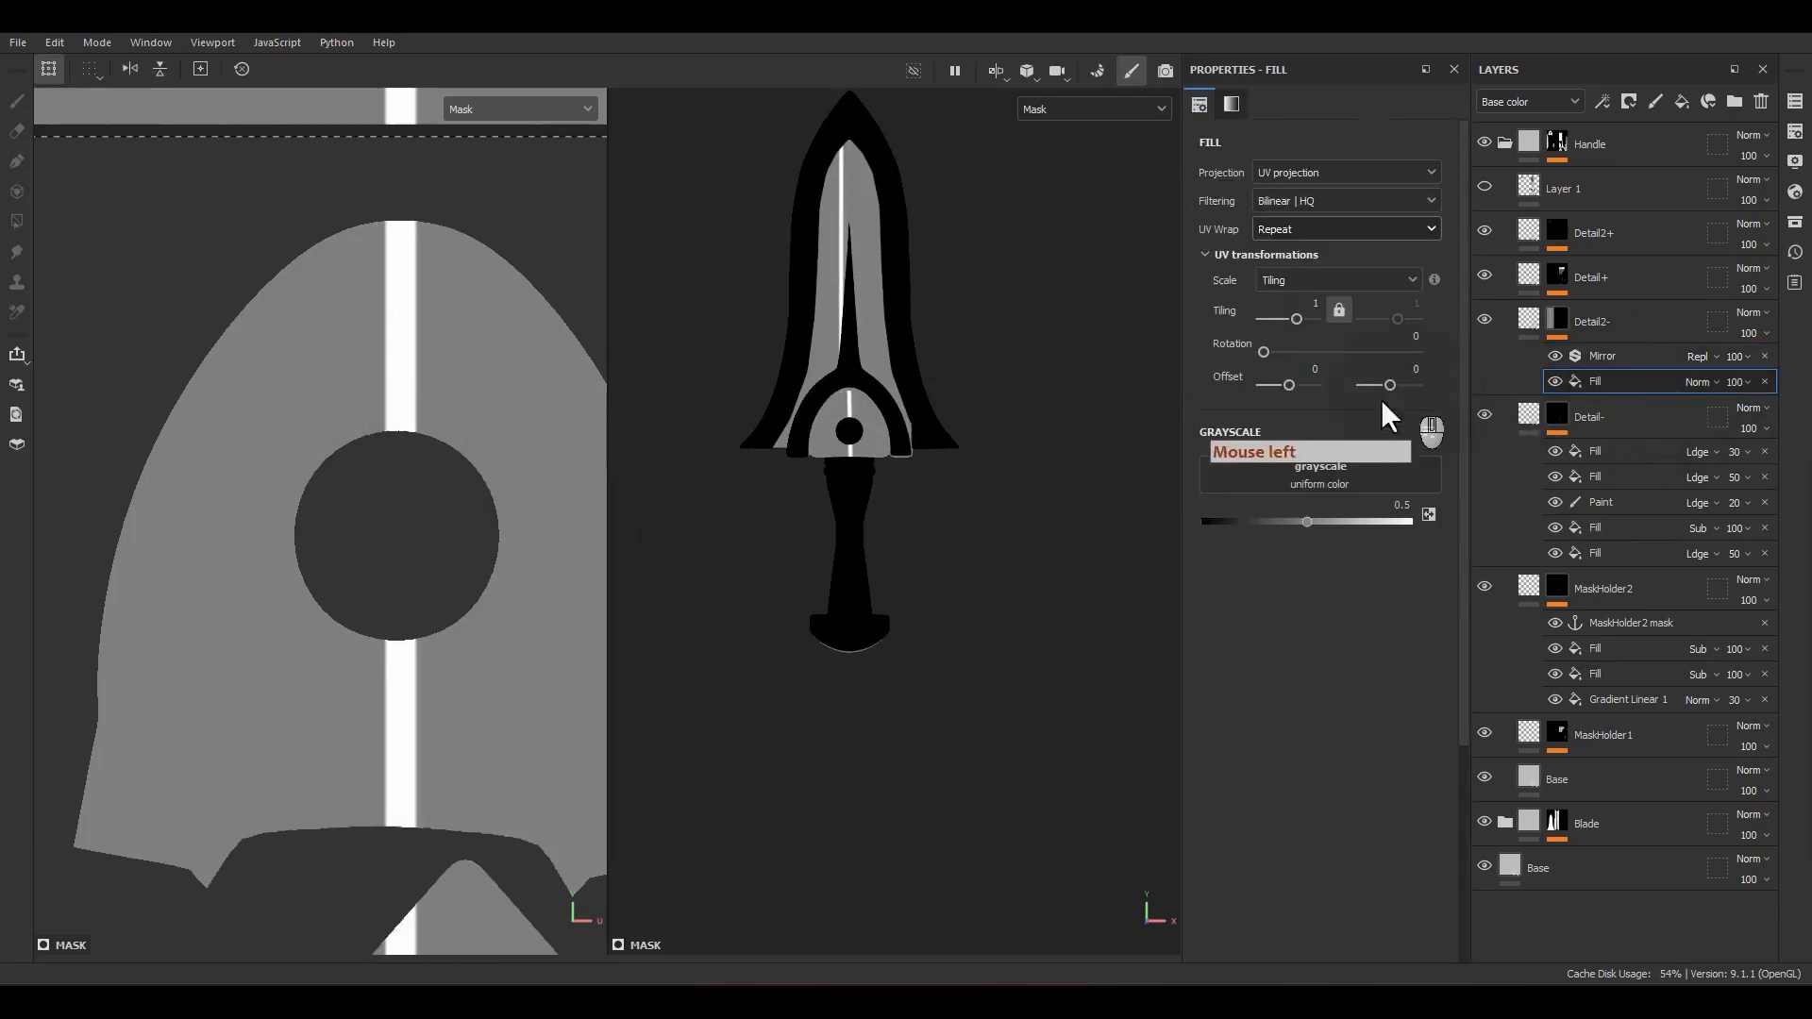
pyautogui.click(1795, 221)
pyautogui.moveTo(1055, 259); pyautogui.dragTo(1001, 283)
pyautogui.moveTo(793, 491); pyautogui.dragTo(1255, 477)
pyautogui.click(1111, 273)
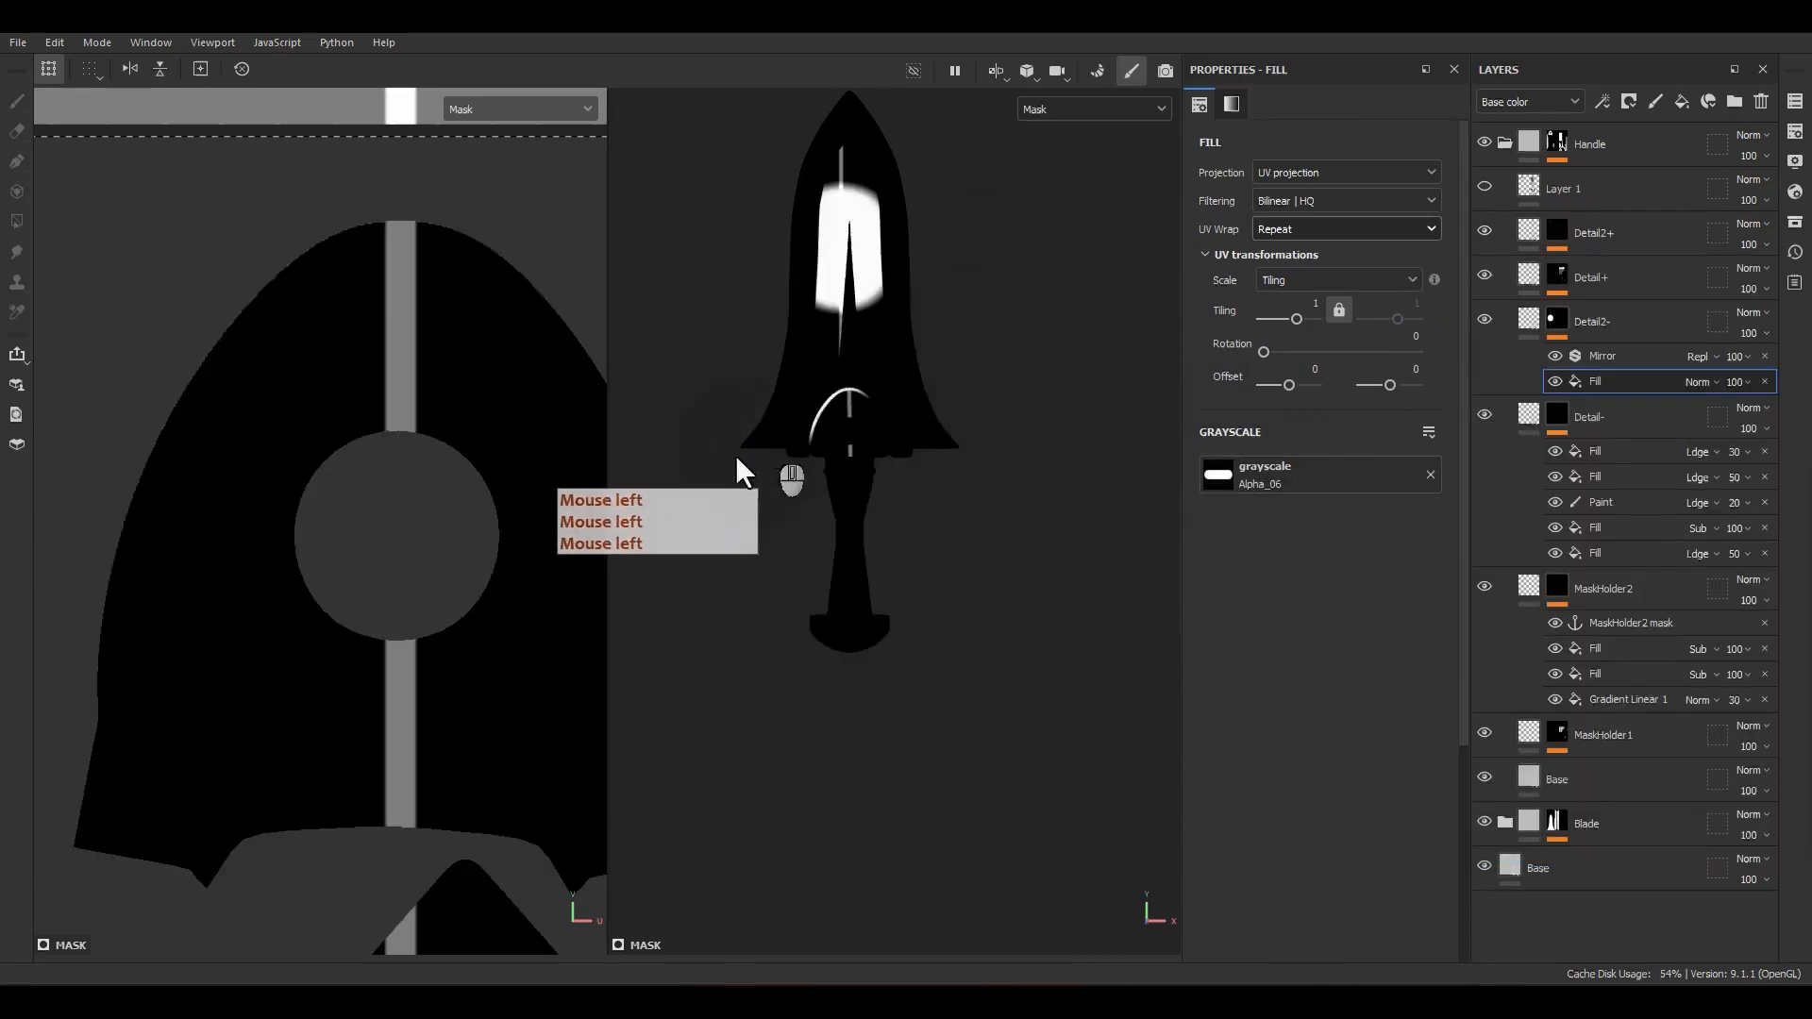
pyautogui.click(1711, 385)
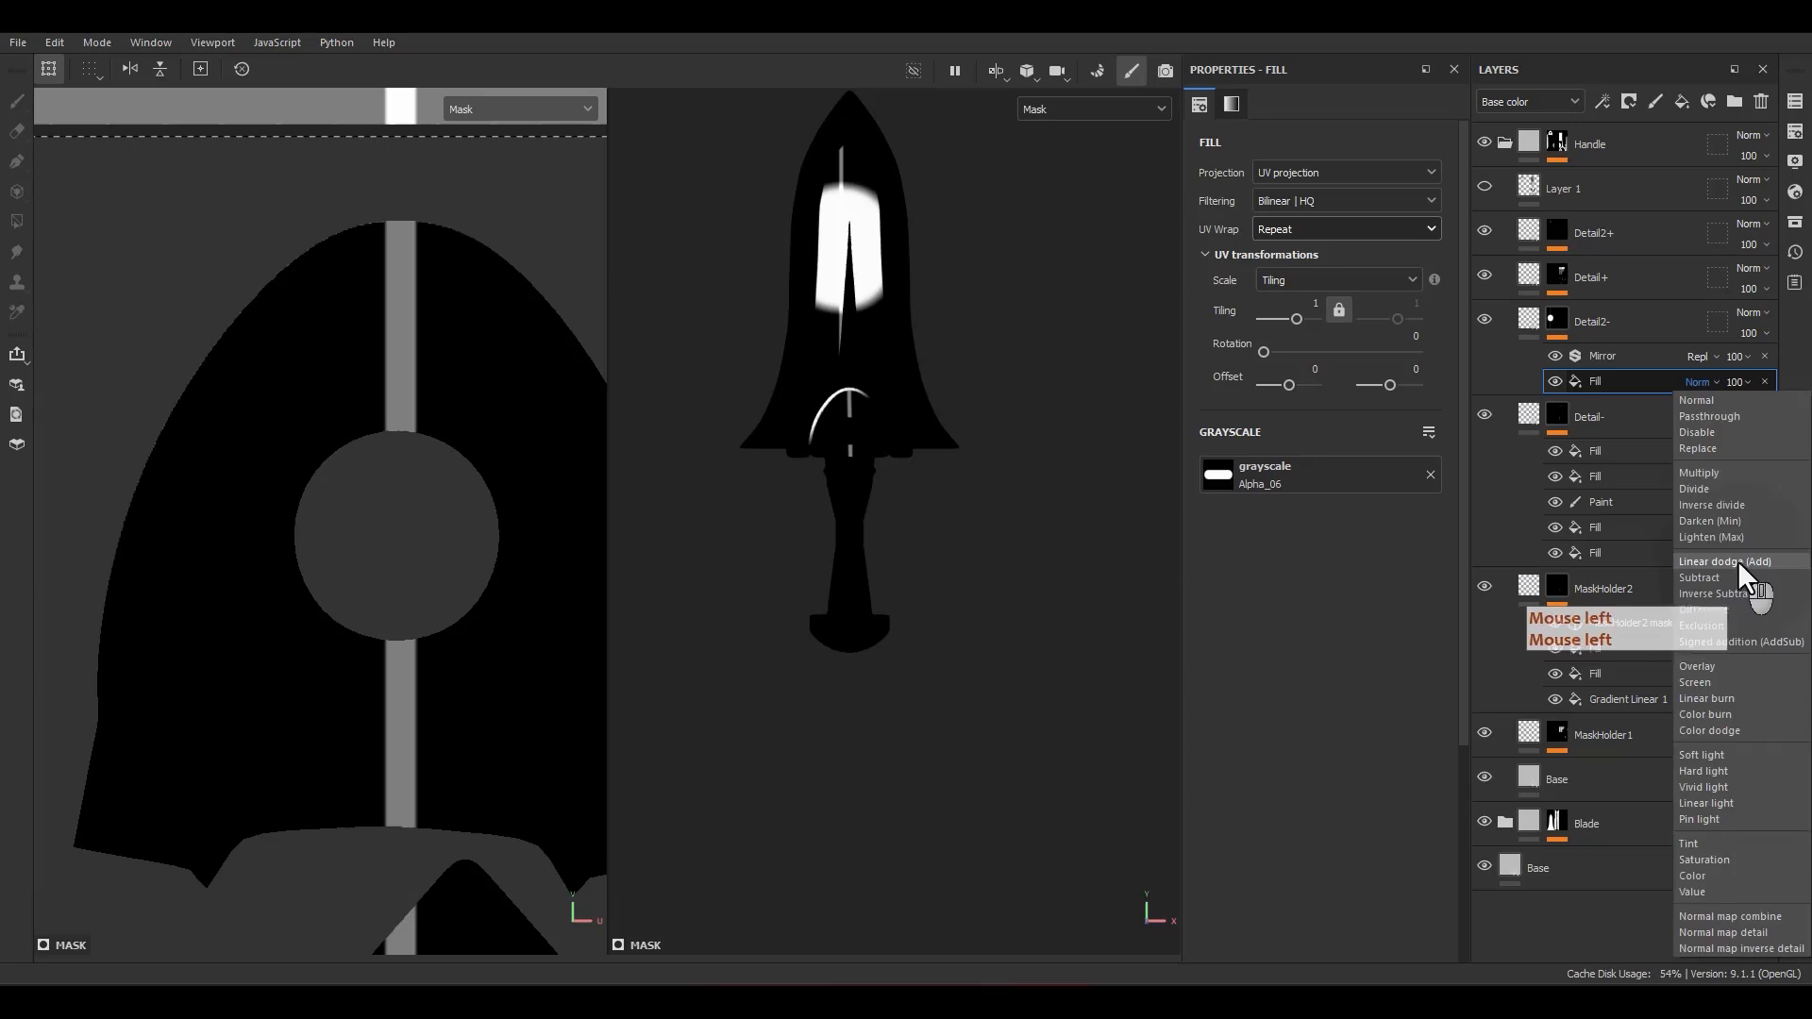
pyautogui.click(1746, 580)
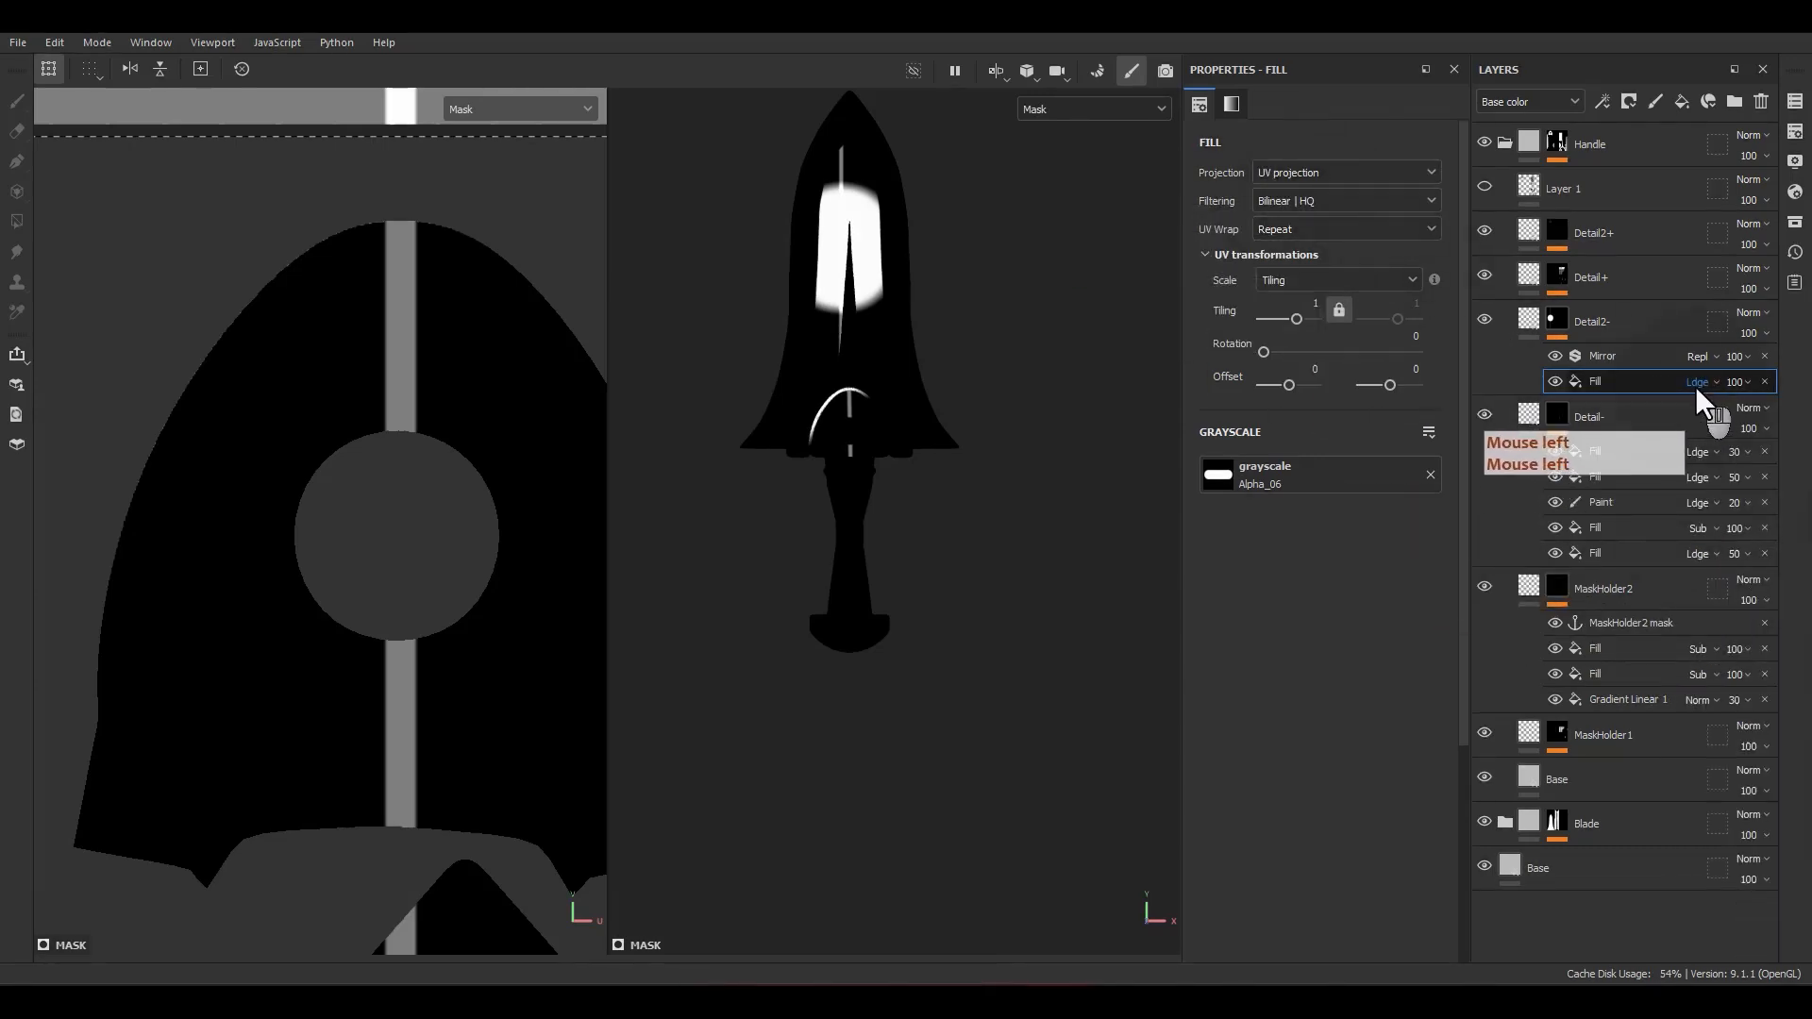
# Step: Set the Detail2- mask fill's UV Wrap to None and shrink the alpha onto the domed guard piece at a tiling of about 9.39
pyautogui.click(1301, 233)
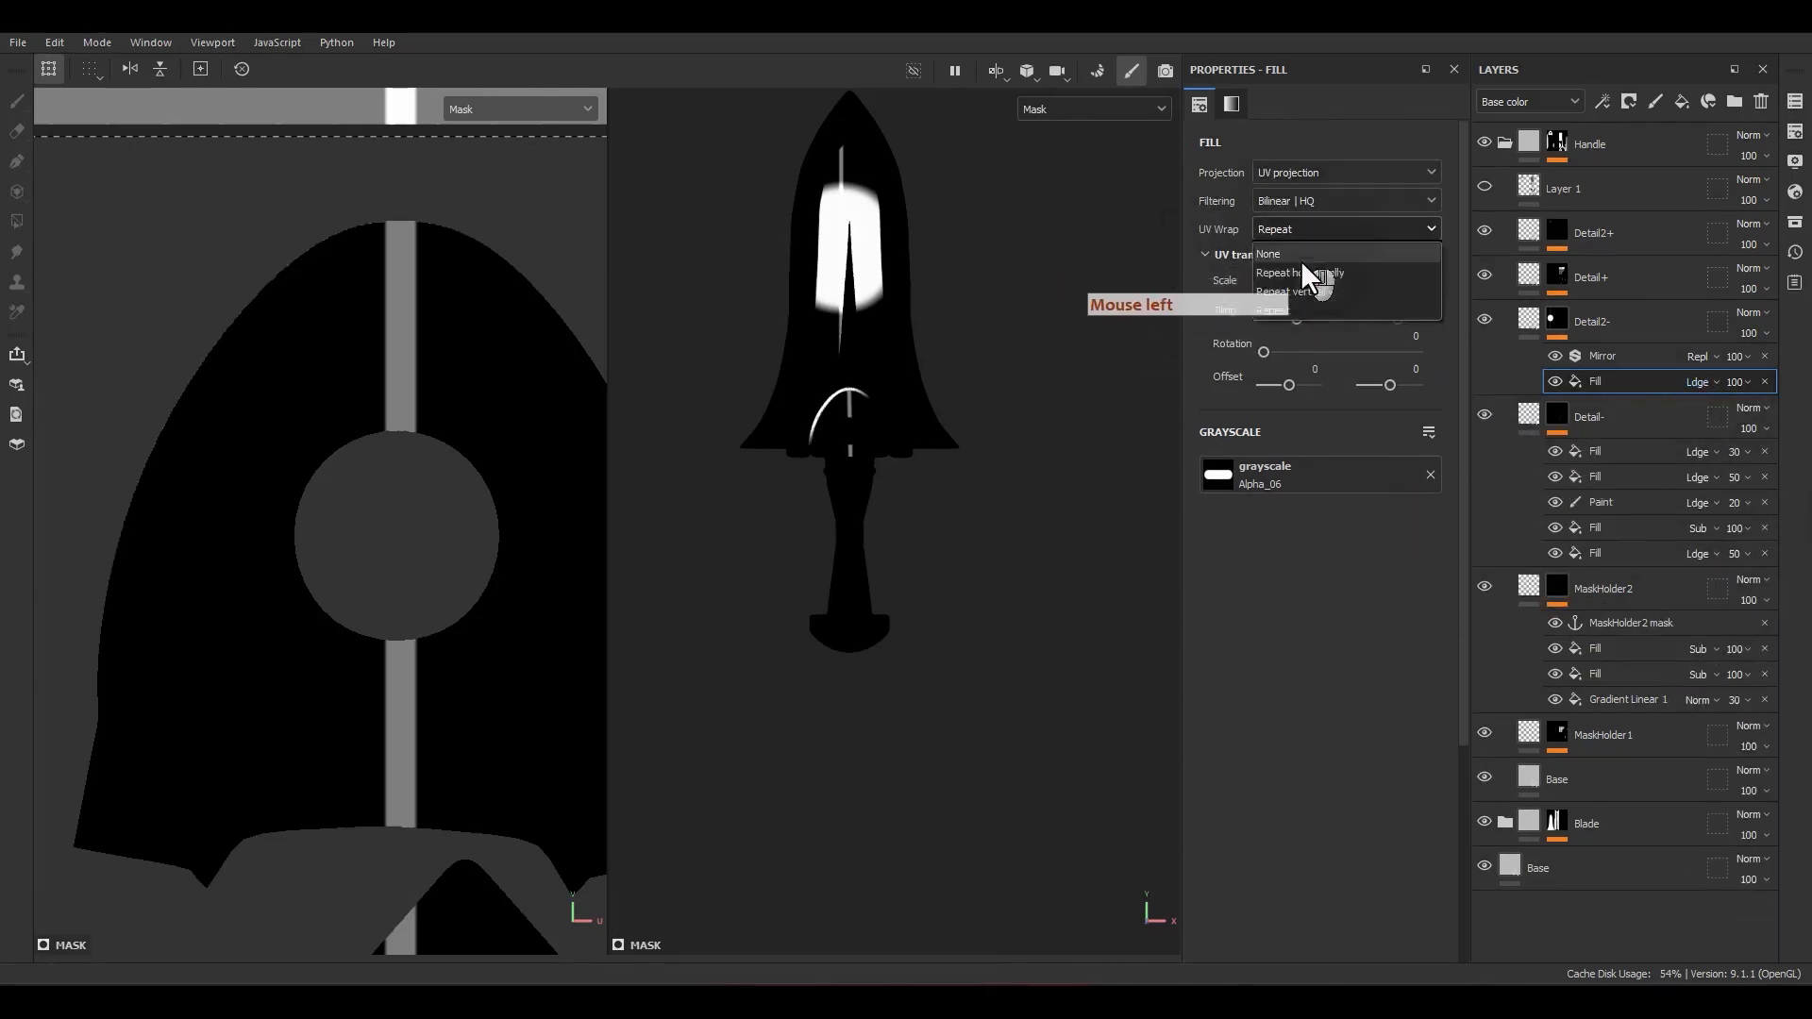
pyautogui.click(1270, 254)
pyautogui.scroll(-6, 518, 506)
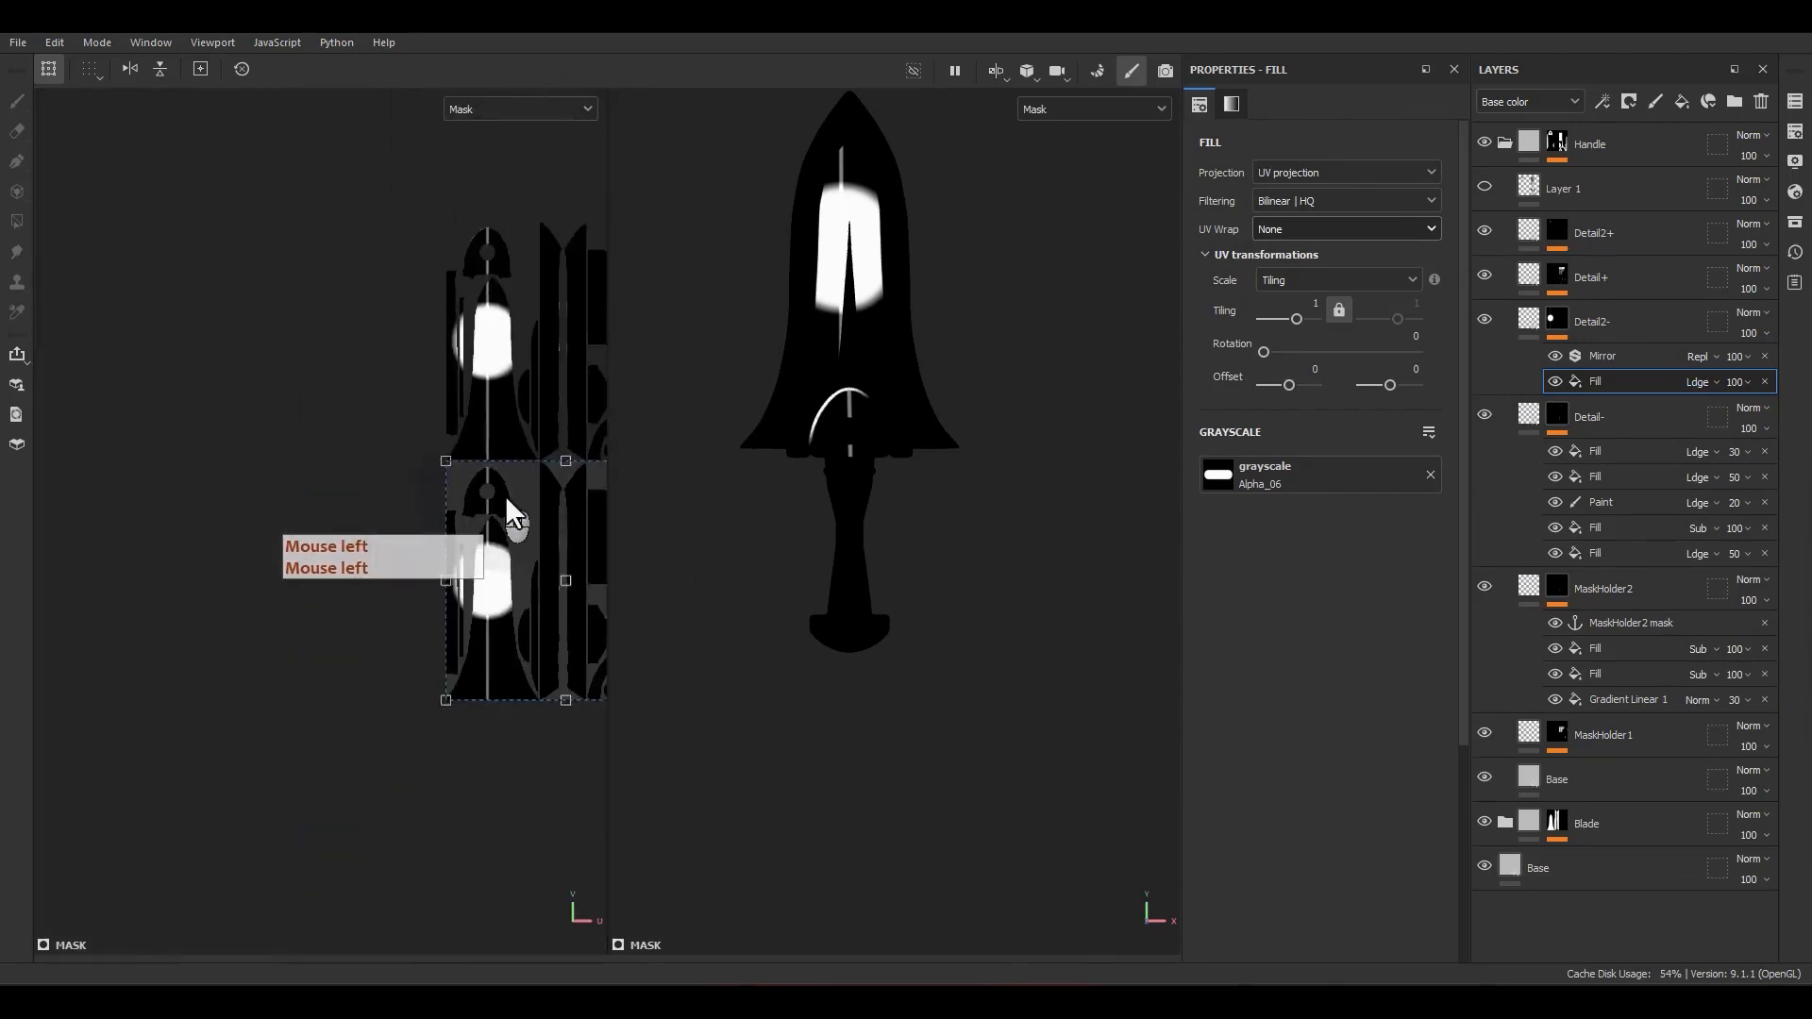
pyautogui.keyDown('alt'); pyautogui.moveTo(509, 529); pyautogui.dragTo(358, 476, button='middle'); pyautogui.keyUp('alt')
pyautogui.moveTo(436, 506); pyautogui.dragTo(453, 460)
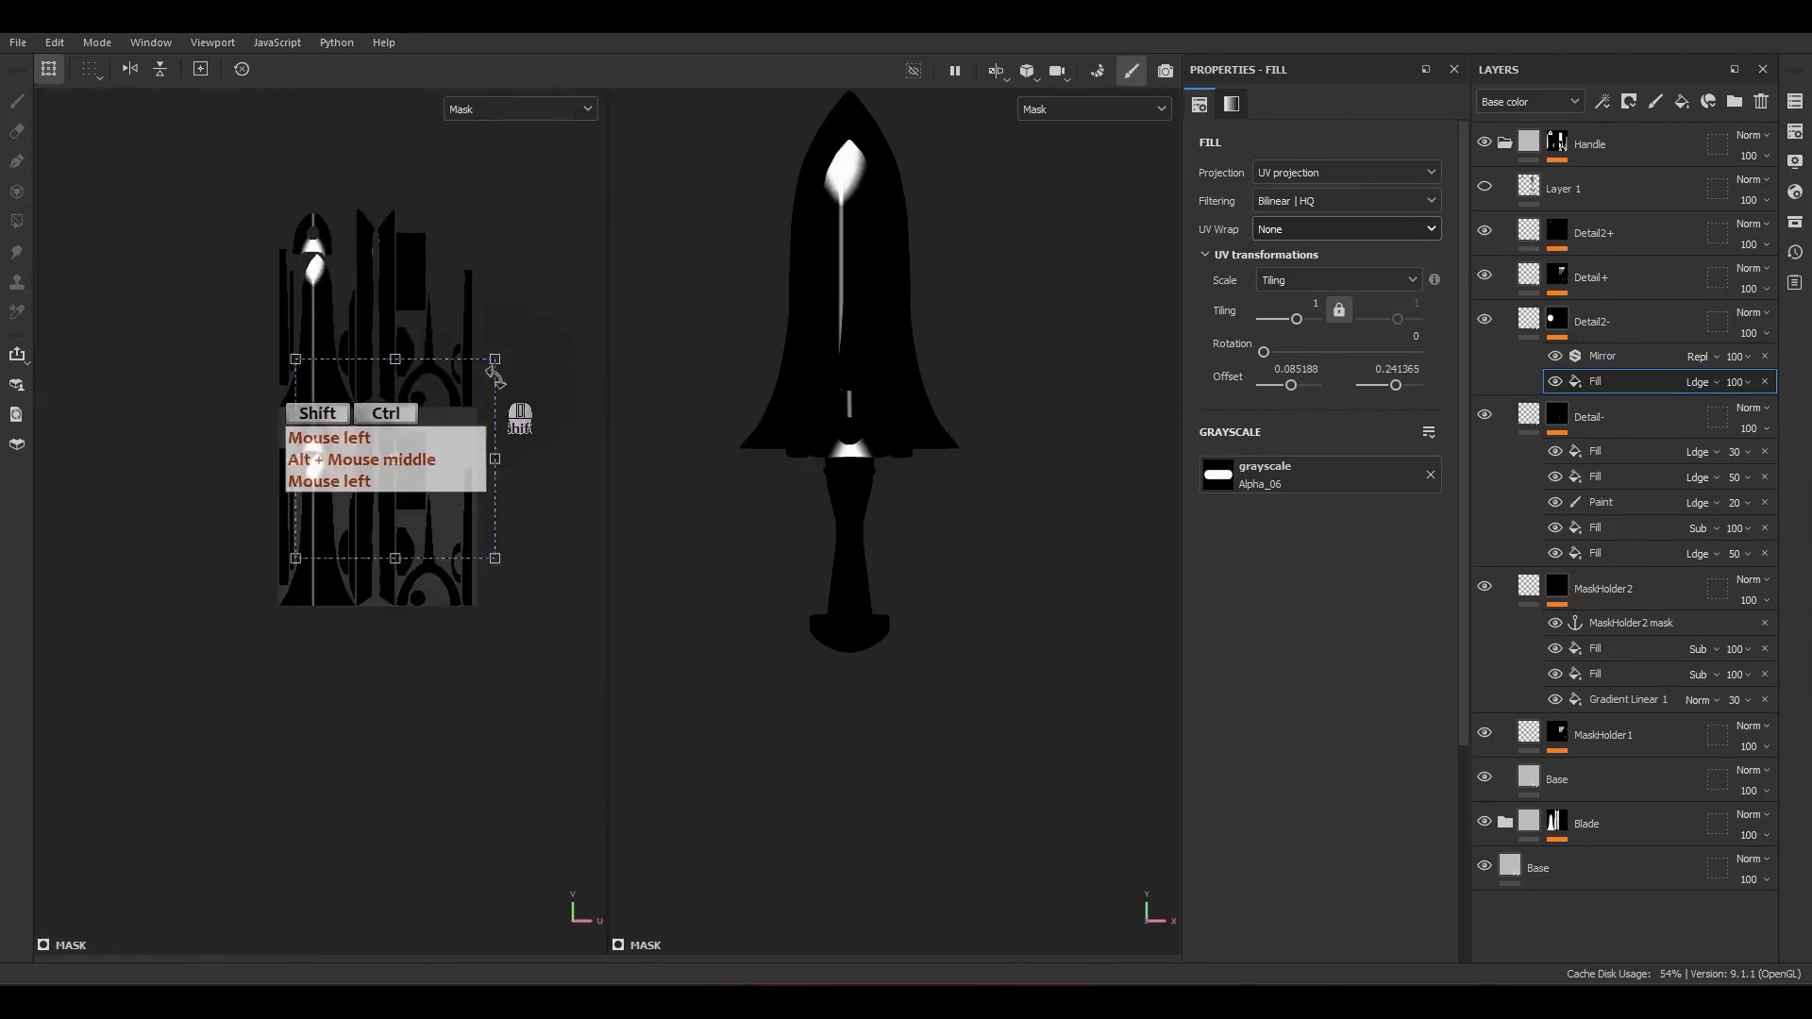
pyautogui.keyDown('ctrl'); pyautogui.keyDown('shift'); pyautogui.moveTo(495, 359); pyautogui.dragTo(390, 464); pyautogui.keyUp('shift'); pyautogui.keyUp('ctrl')
pyautogui.scroll(6, 354, 469)
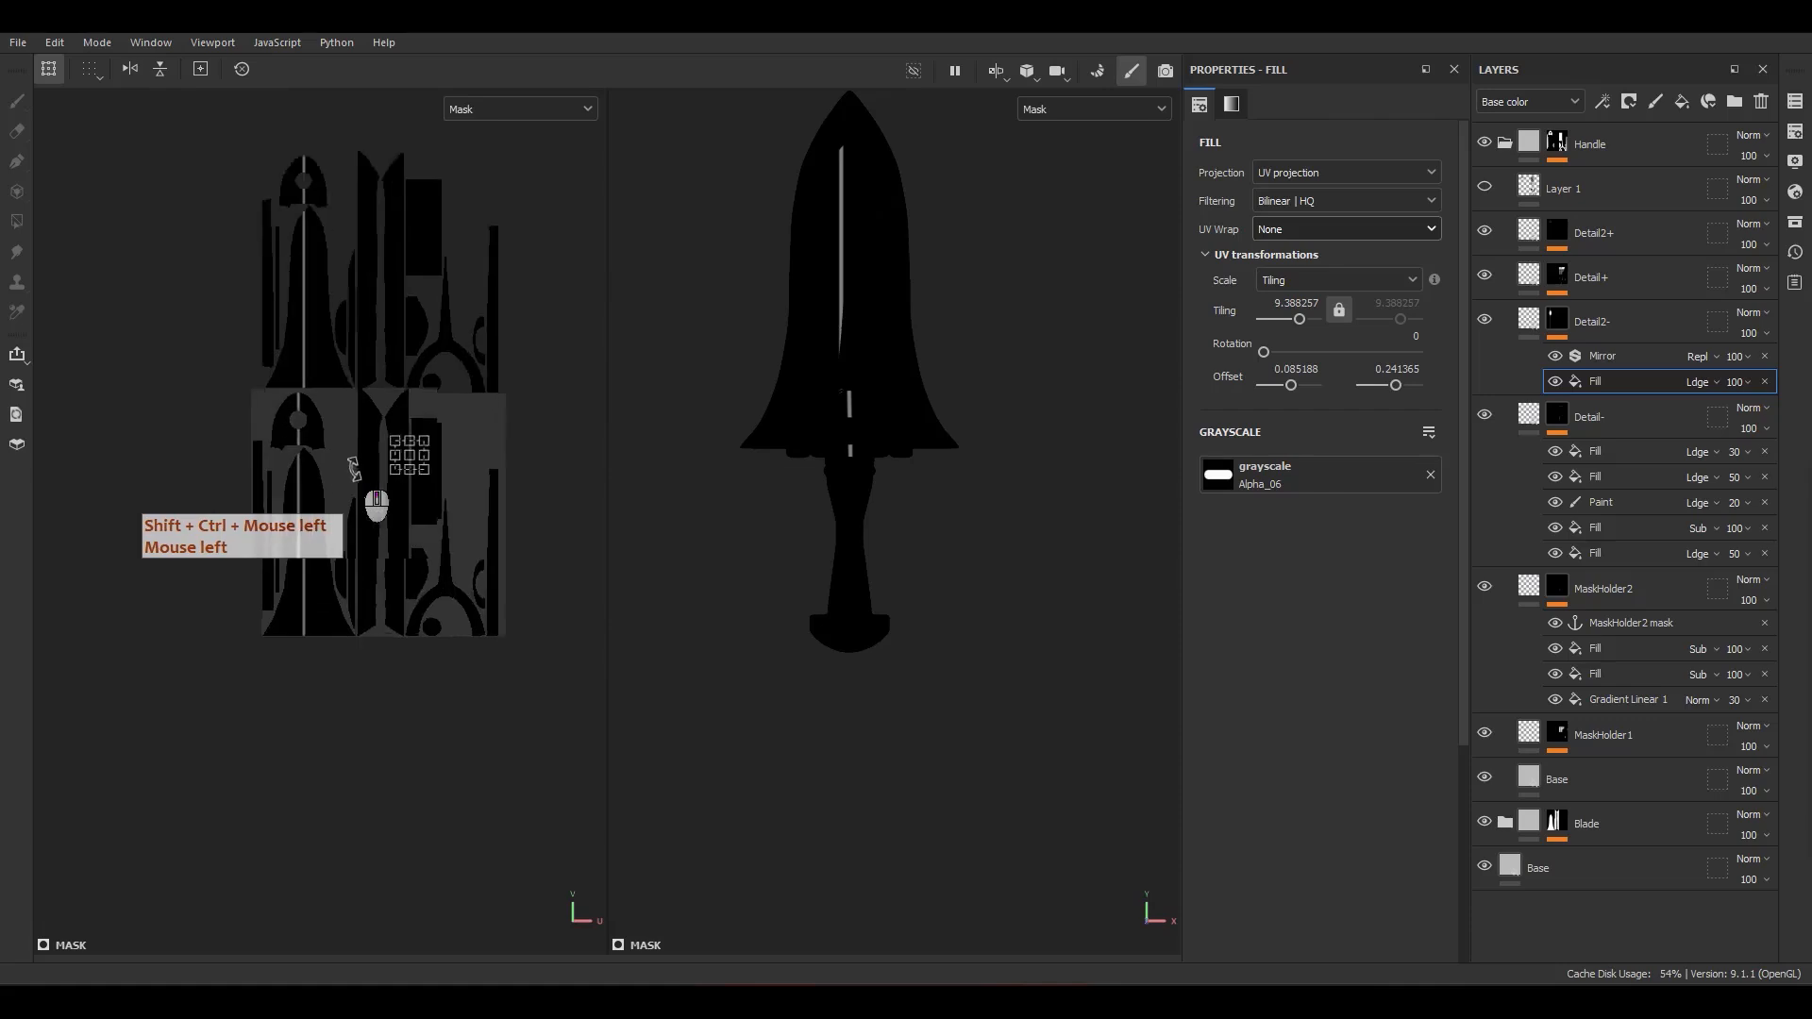
pyautogui.keyDown('alt'); pyautogui.moveTo(410, 541); pyautogui.dragTo(516, 644, button='middle'); pyautogui.keyUp('alt')
pyautogui.scroll(3, 543, 548)
pyautogui.moveTo(538, 569); pyautogui.dragTo(317, 488)
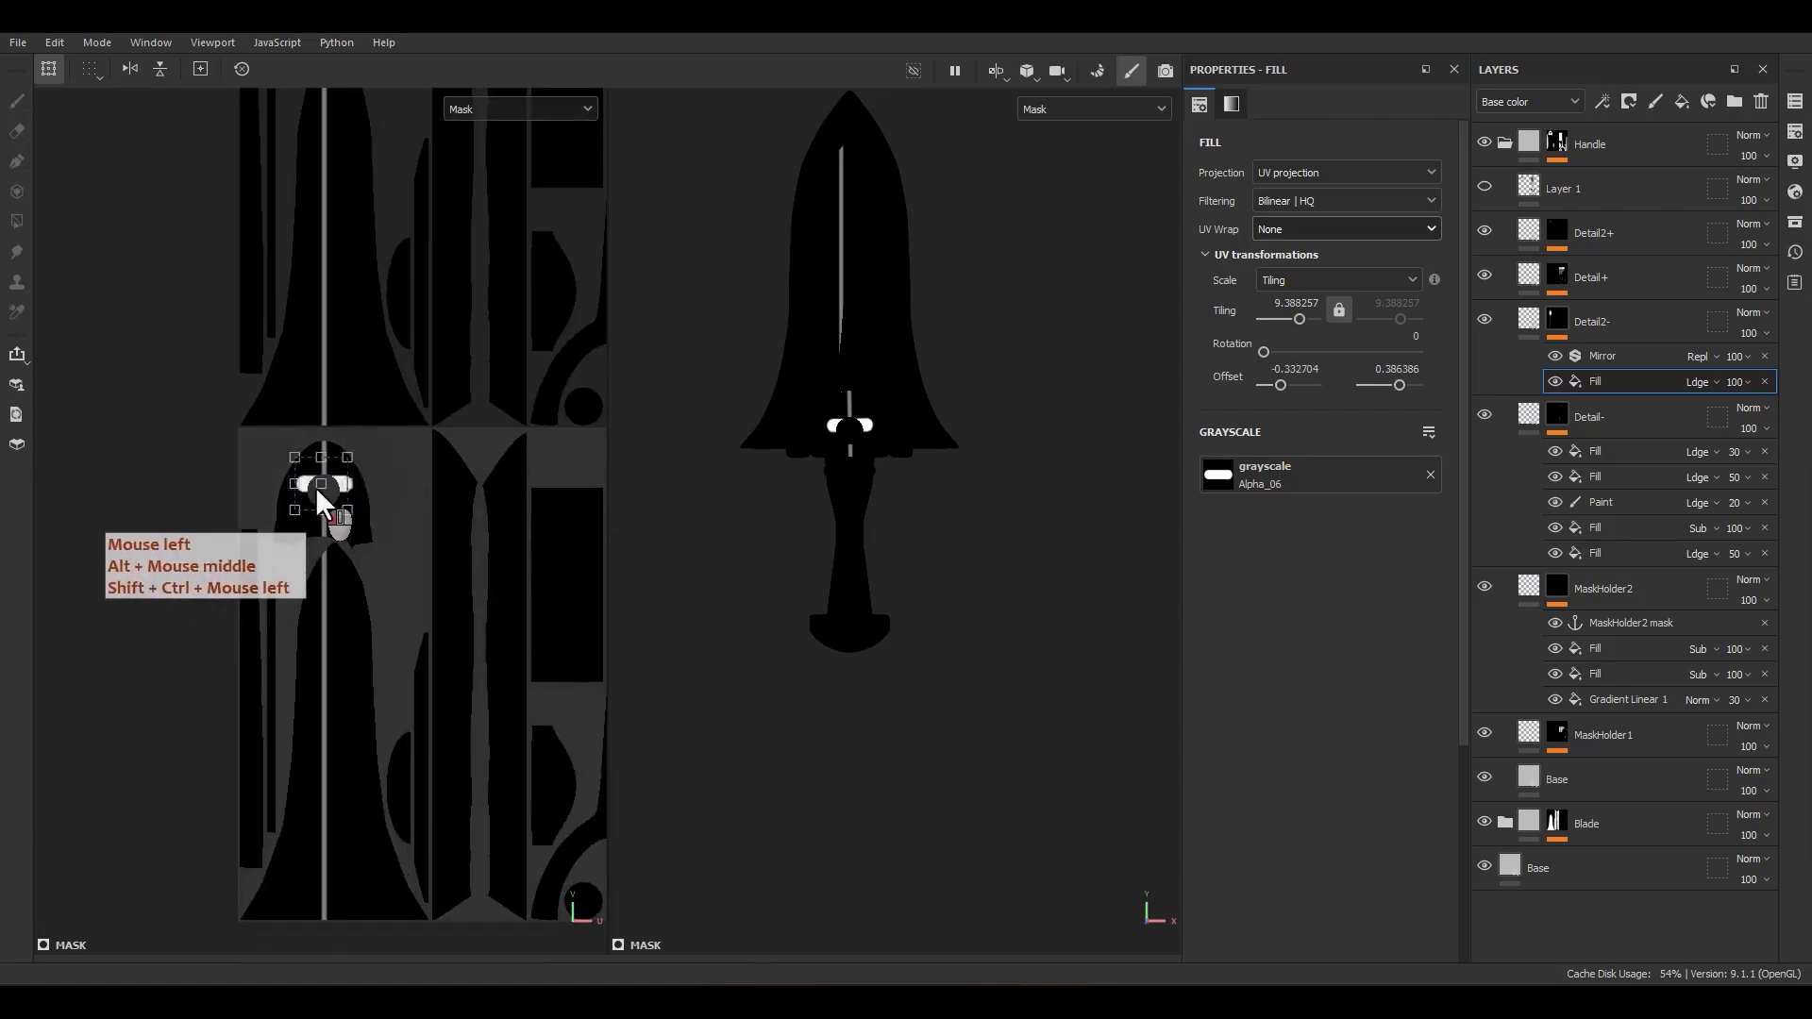
# Step: Rotate the slot alpha to 270°, scale it to a tiling of about 17.76 and center it above the dome's round hole
pyautogui.scroll(8, 336, 470)
pyautogui.moveTo(365, 378); pyautogui.dragTo(347, 532)
pyautogui.scroll(5, 327, 481)
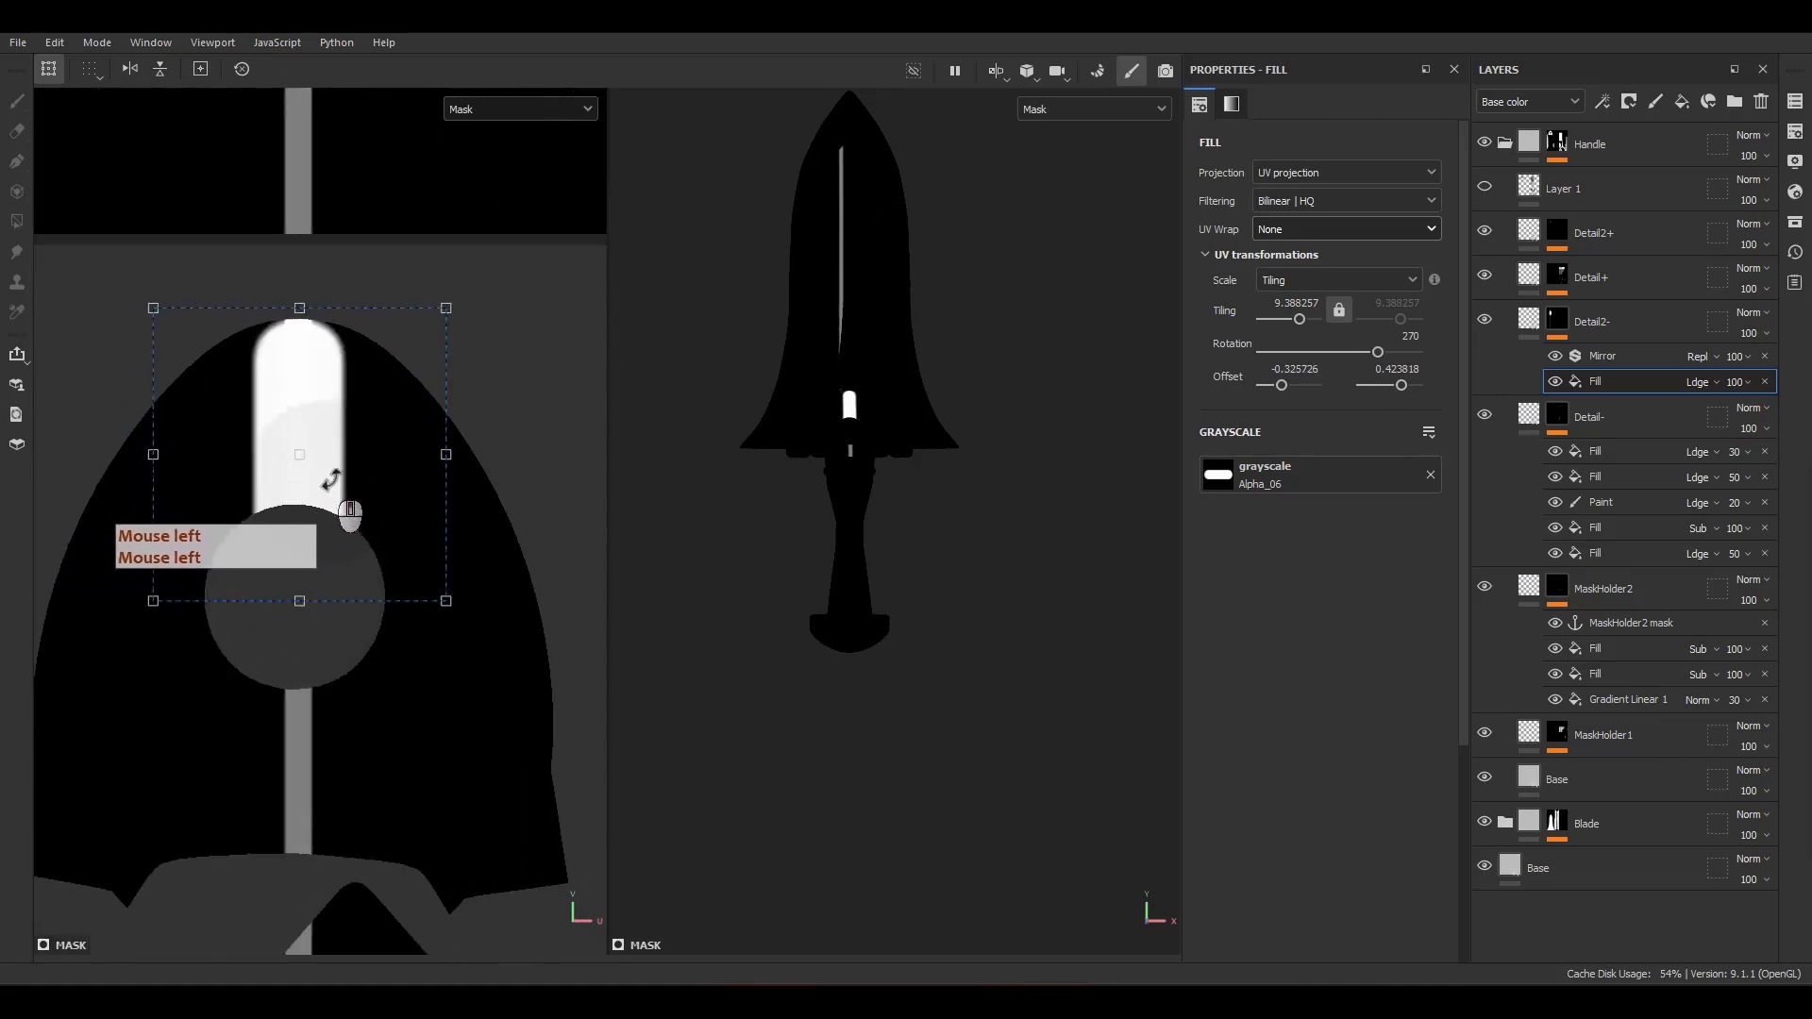
pyautogui.keyDown('ctrl'); pyautogui.keyDown('shift'); pyautogui.moveTo(485, 223); pyautogui.dragTo(396, 383); pyautogui.keyUp('shift'); pyautogui.keyUp('ctrl')
pyautogui.moveTo(296, 459); pyautogui.dragTo(296, 405)
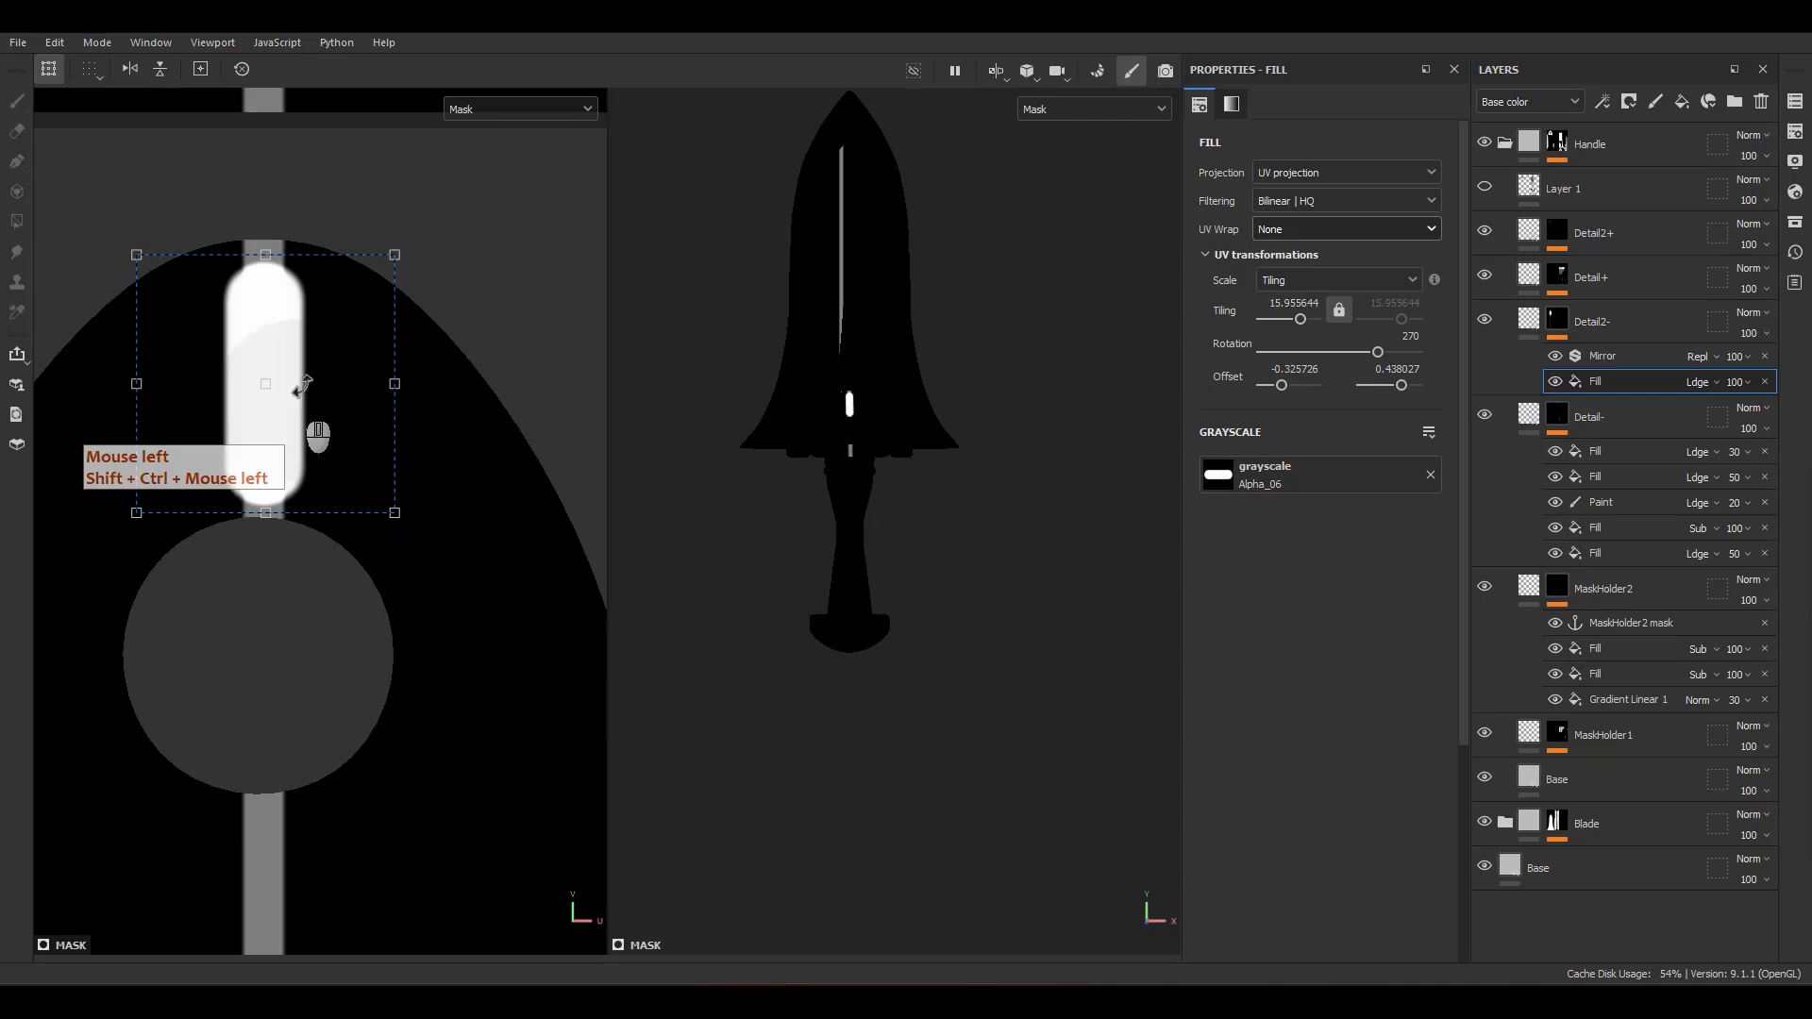
pyautogui.keyDown('ctrl'); pyautogui.keyDown('shift'); pyautogui.moveTo(395, 255); pyautogui.dragTo(382, 267); pyautogui.keyUp('shift'); pyautogui.keyUp('ctrl')
pyautogui.moveTo(303, 406); pyautogui.dragTo(303, 402)
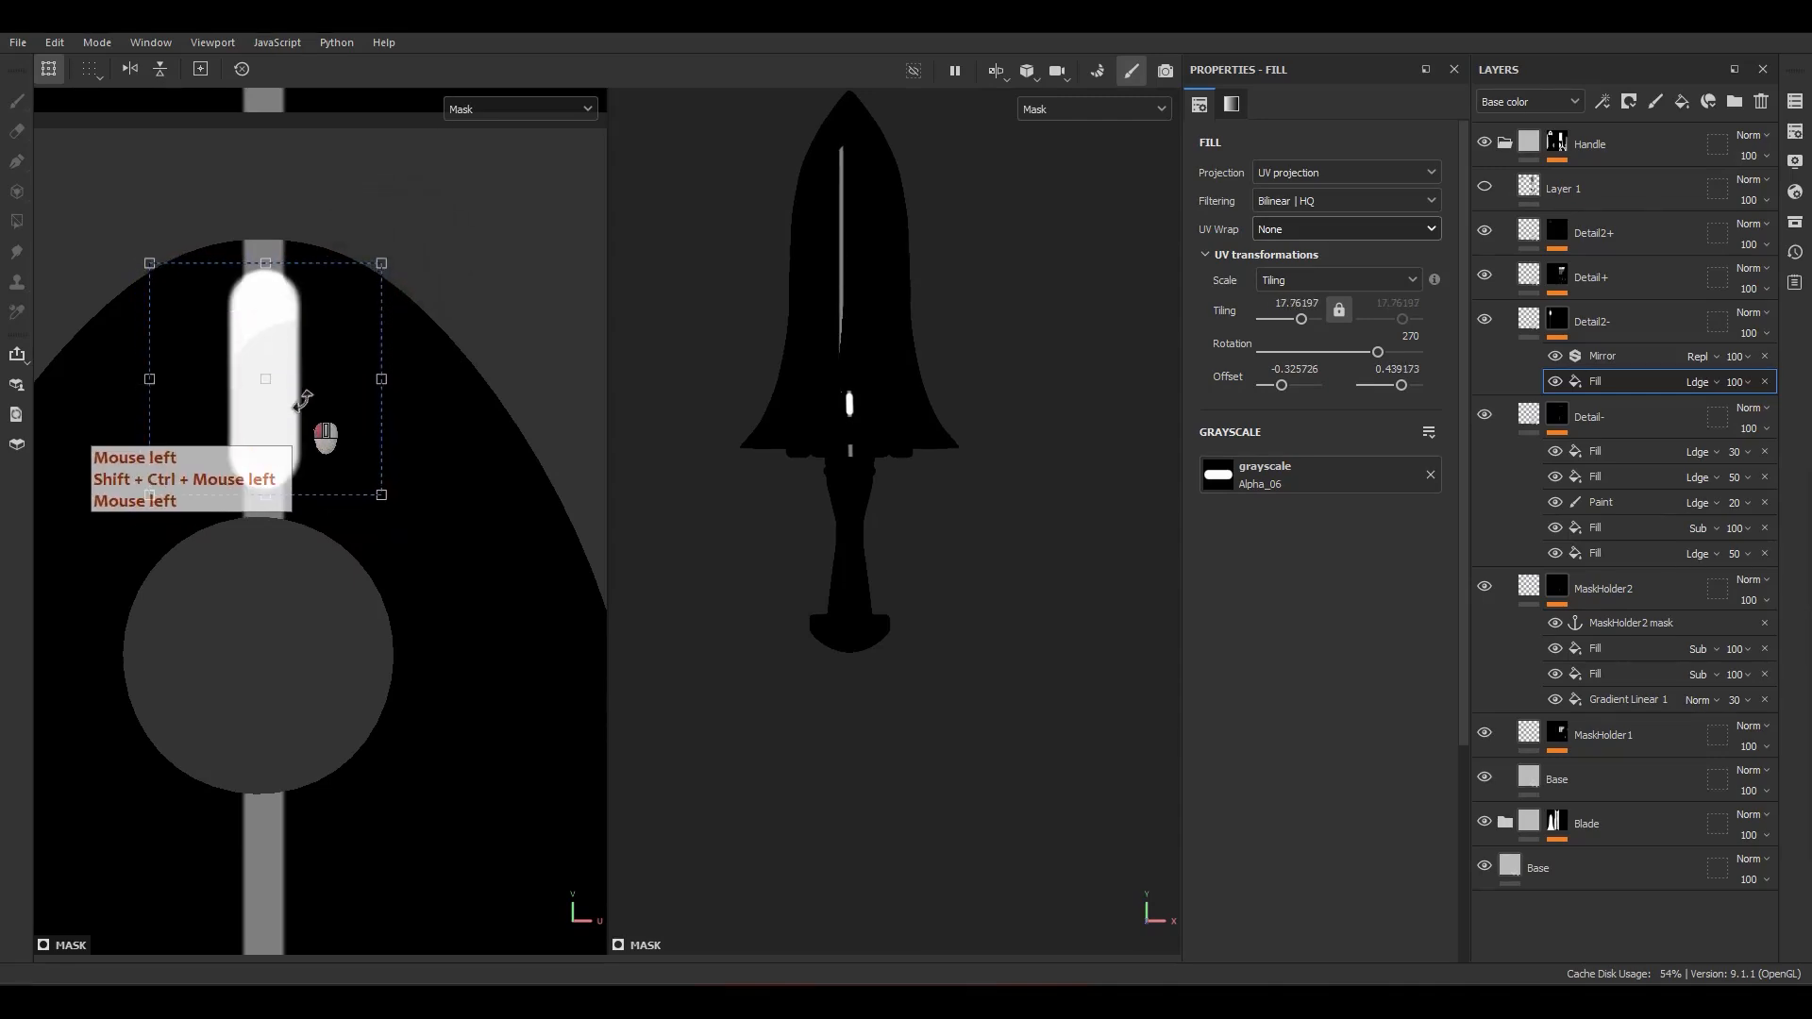
# Step: Duplicate the slot fill and place the copy near the dome's lower-left corner, rotated to 225°
pyautogui.click(1618, 377)
pyautogui.hotkey('ctrl', 'd')
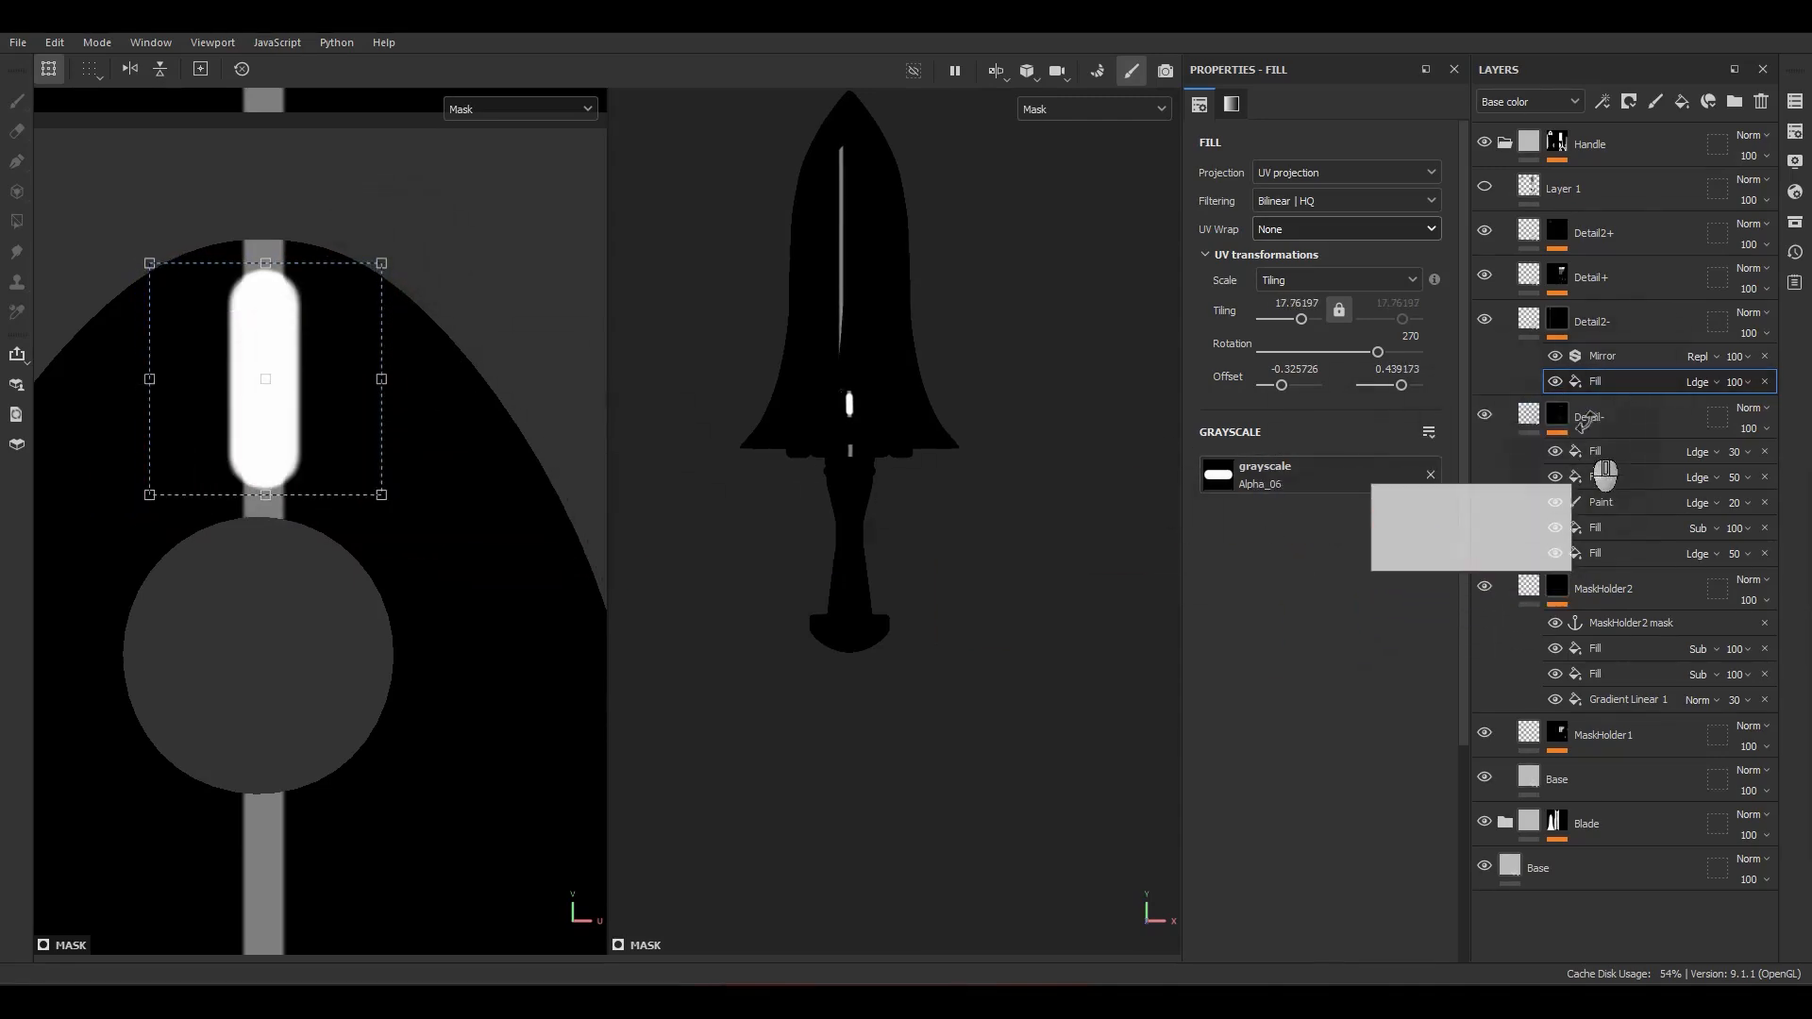
pyautogui.keyDown('alt'); pyautogui.moveTo(215, 514); pyautogui.dragTo(408, 458, button='middle'); pyautogui.keyUp('alt')
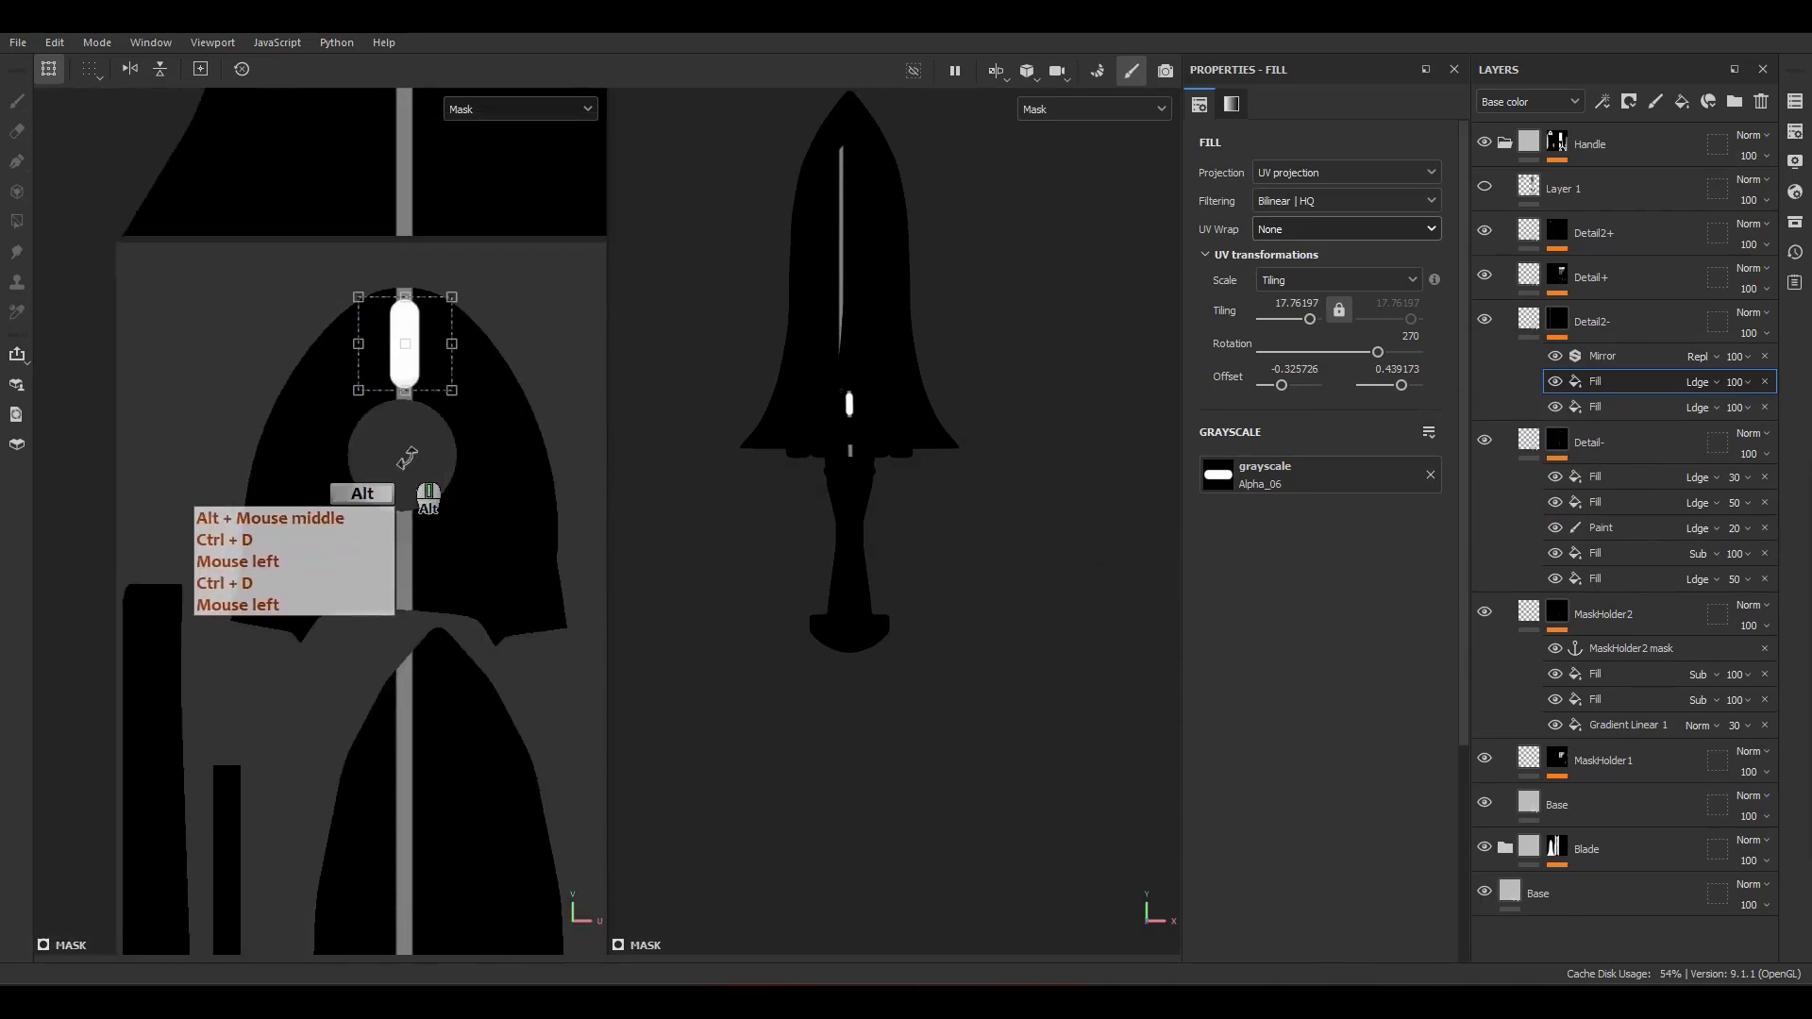
pyautogui.scroll(2, 413, 404)
pyautogui.moveTo(418, 362); pyautogui.dragTo(290, 667)
pyautogui.keyDown('ctrl'); pyautogui.keyDown('shift'); pyautogui.moveTo(390, 496); pyautogui.dragTo(453, 607); pyautogui.keyUp('shift'); pyautogui.keyUp('ctrl')
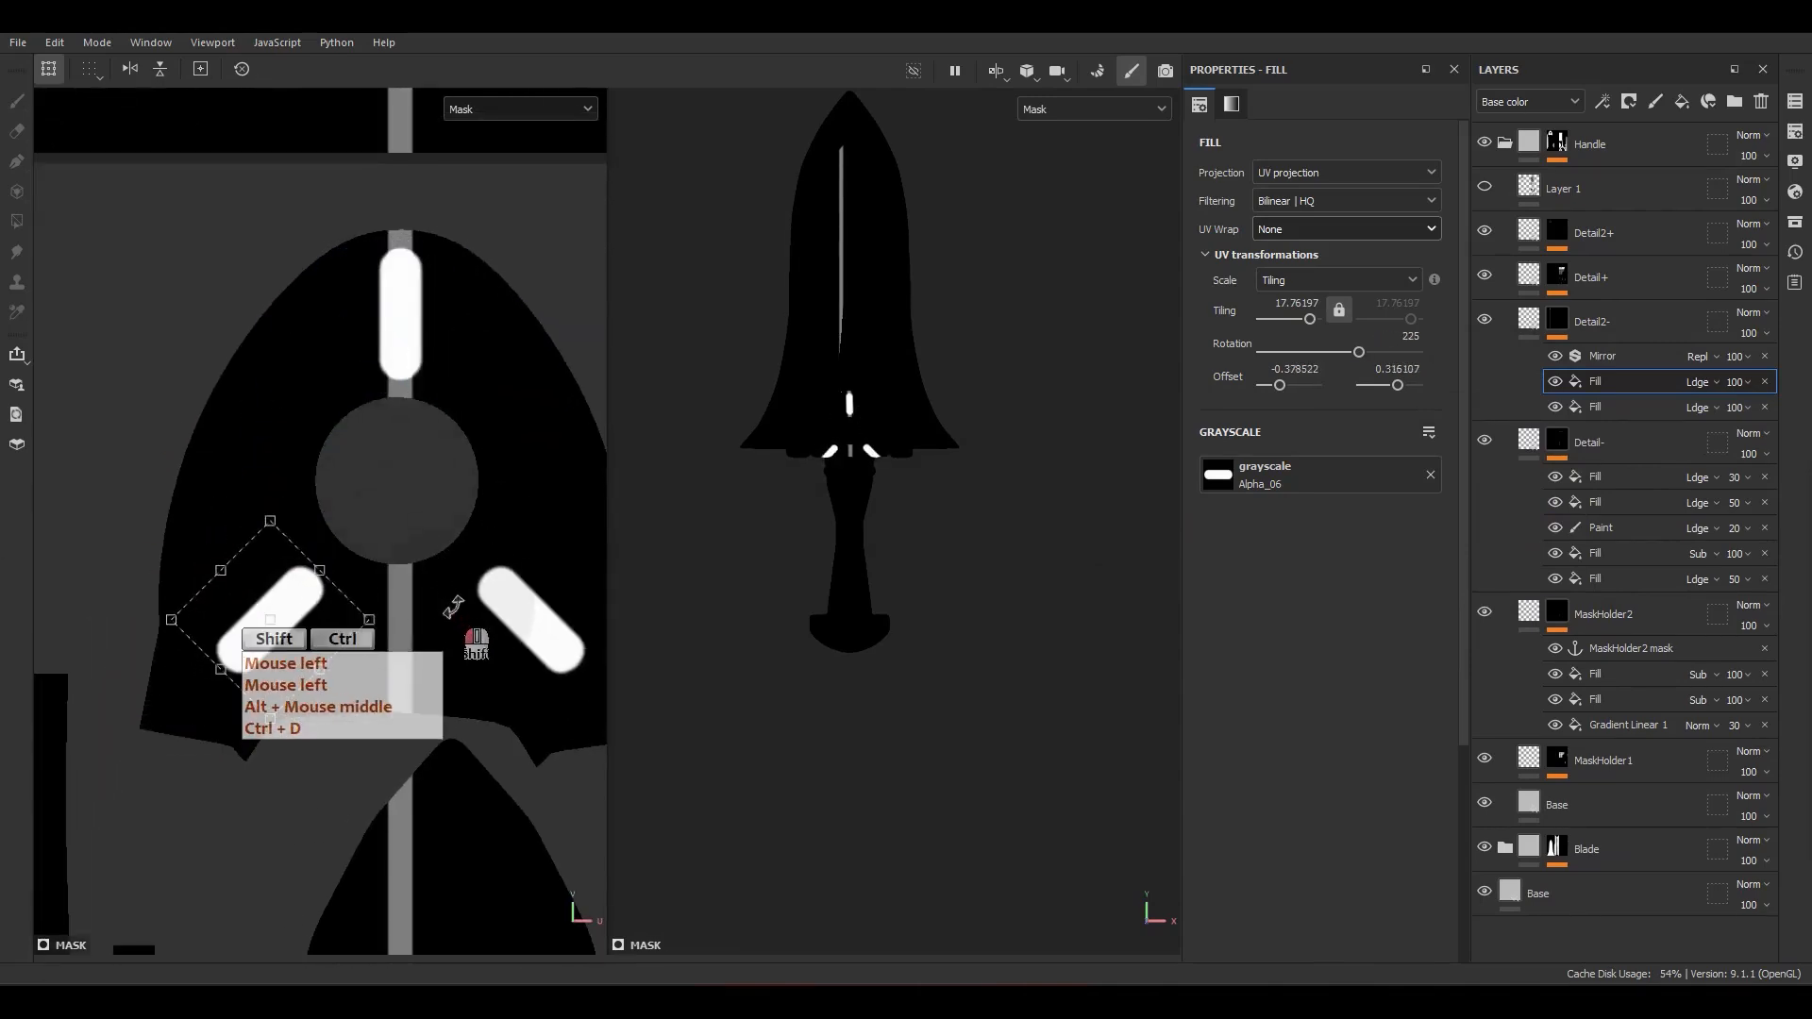
pyautogui.moveTo(312, 657); pyautogui.dragTo(299, 667)
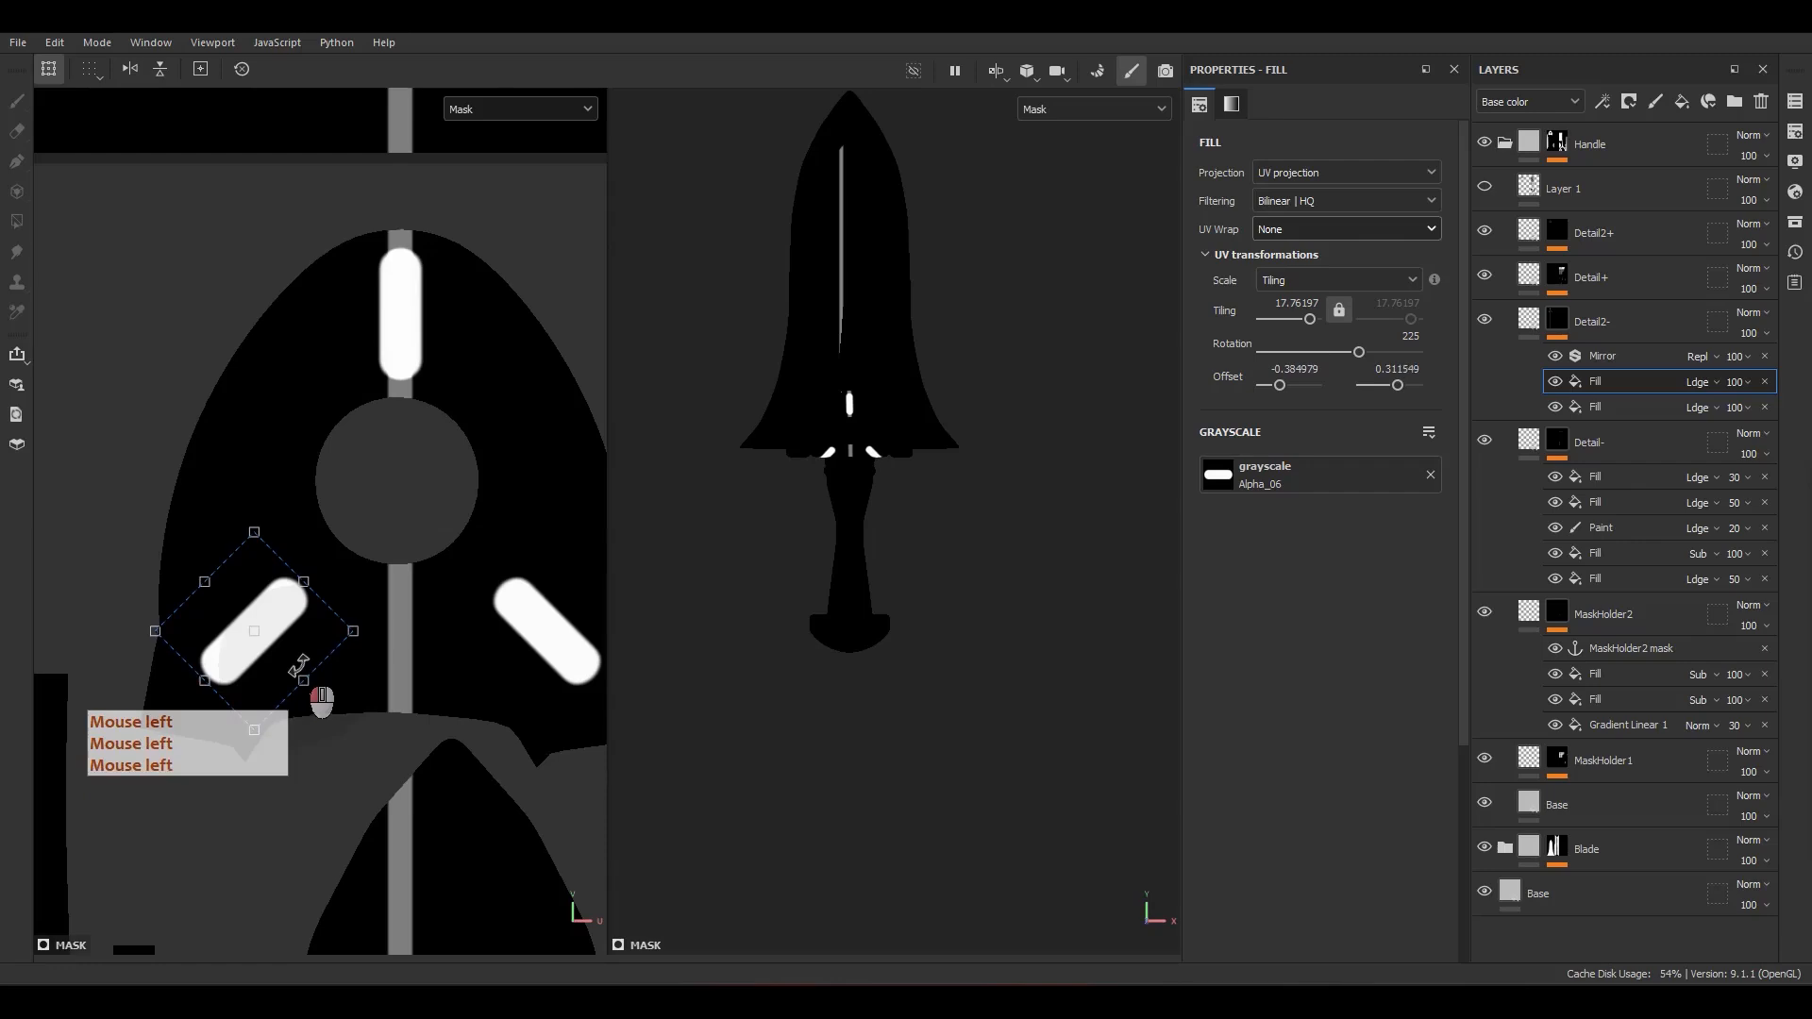
# Step: Switch the viewports from the mask to the material display and examine the slots on the guard up close
pyautogui.scroll(2, 531, 596)
pyautogui.scroll(7, 785, 419)
pyautogui.moveTo(929, 460)
pyautogui.keyDown('alt'); pyautogui.mouseDown()
pyautogui.moveTo(940, 411)
pyautogui.moveTo(941, 476)
pyautogui.mouseUp(); pyautogui.keyUp('alt')
pyautogui.press('m')
pyautogui.scroll(5, 941, 486)
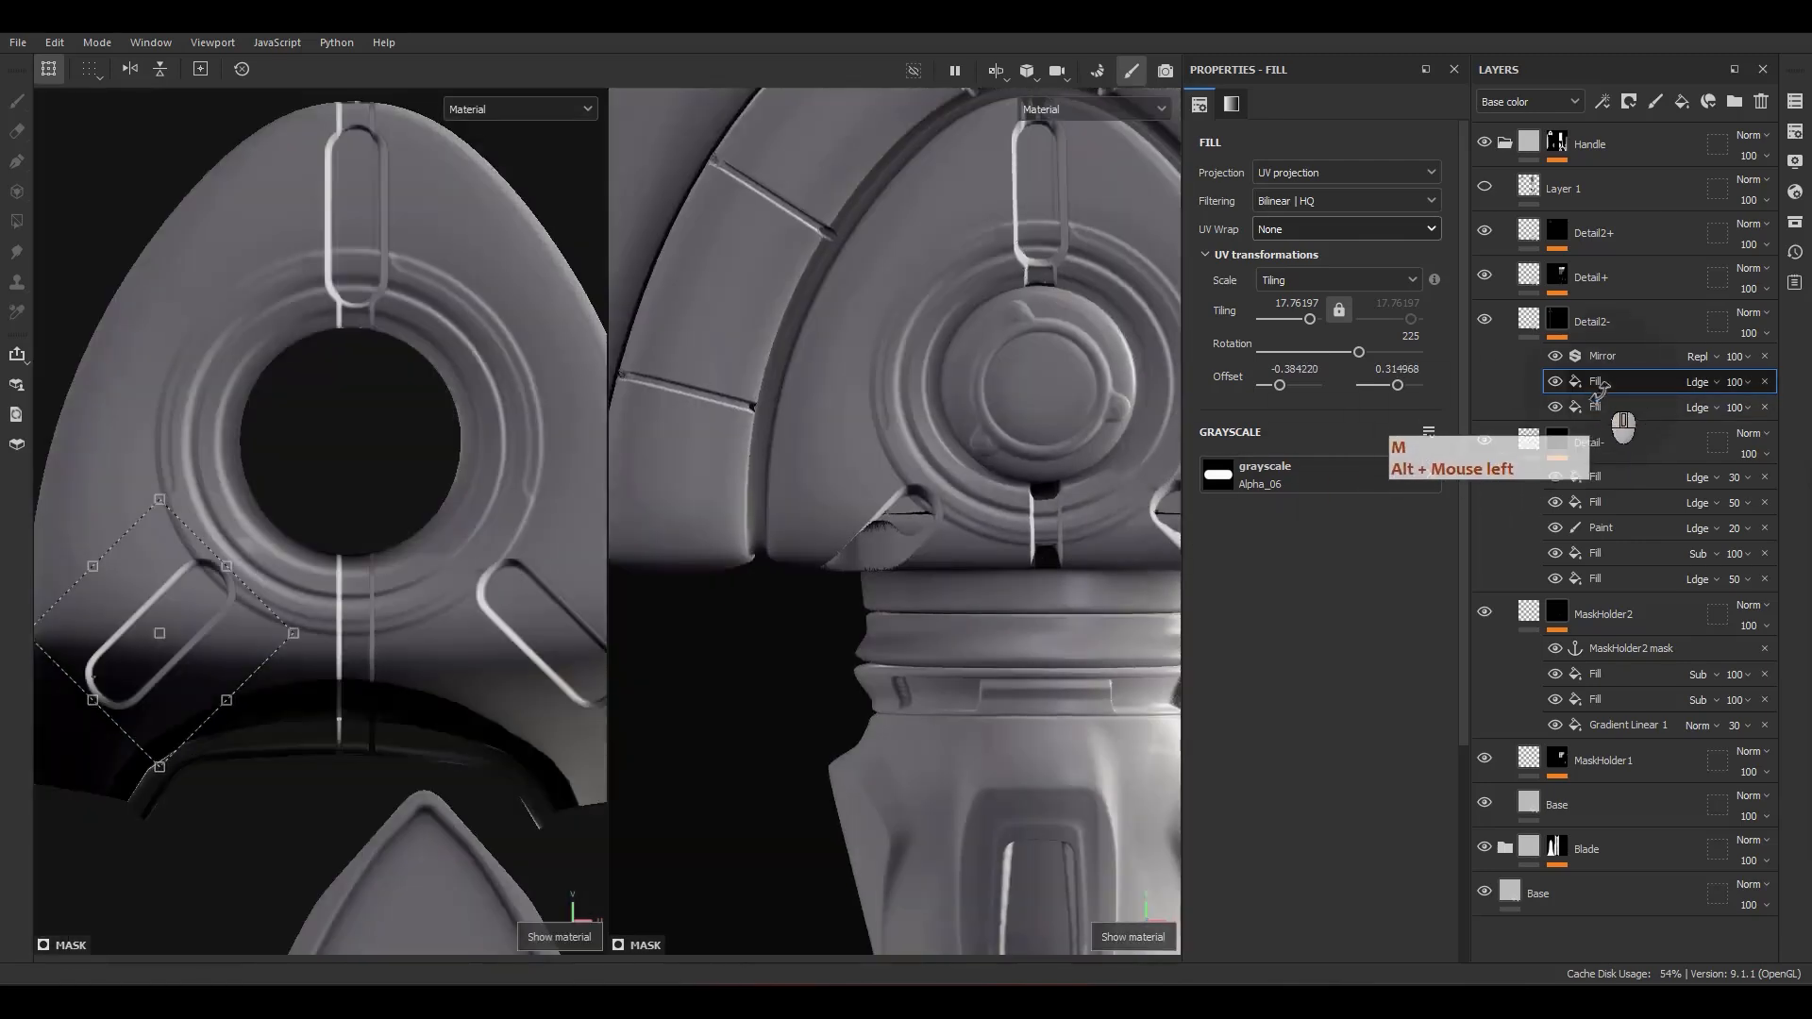
# Step: Move the upright slot's fill above the Mirror filter, shrink it to a tiling of about 34.28 and shift it toward the dome's tip
pyautogui.moveTo(1646, 391); pyautogui.dragTo(1617, 342)
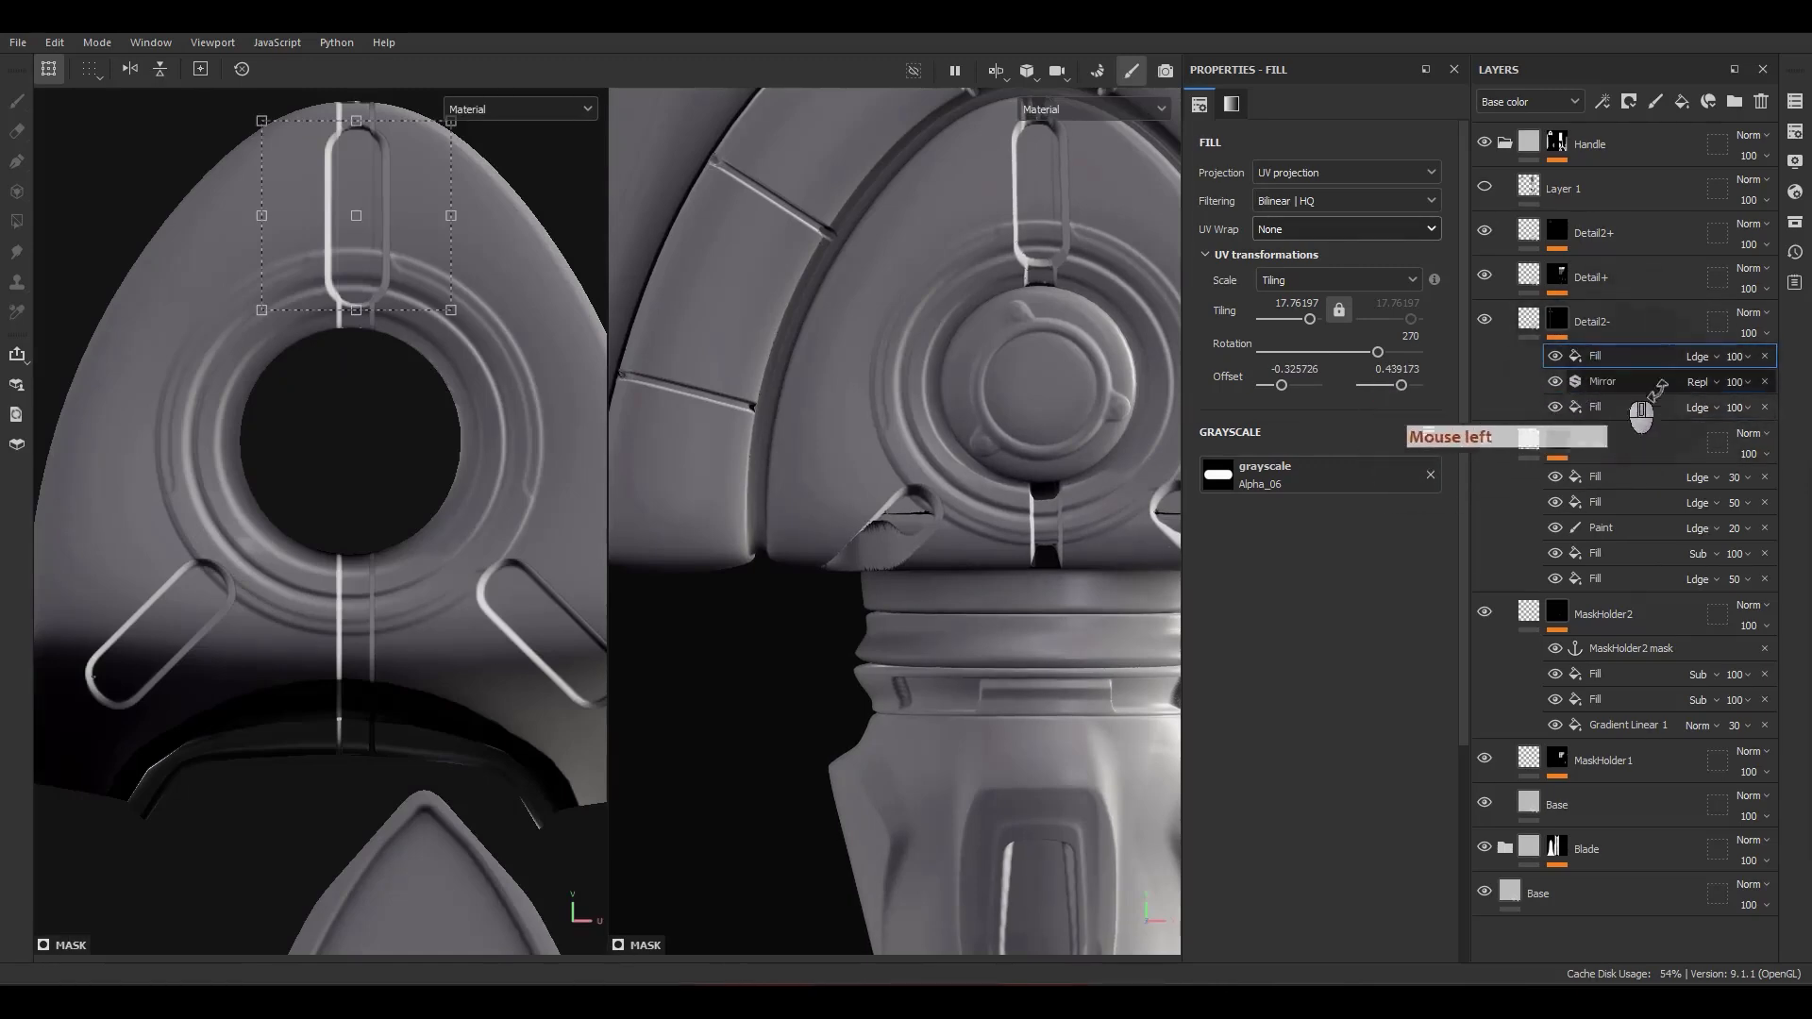
pyautogui.scroll(-5, 843, 495)
pyautogui.scroll(4, 1056, 481)
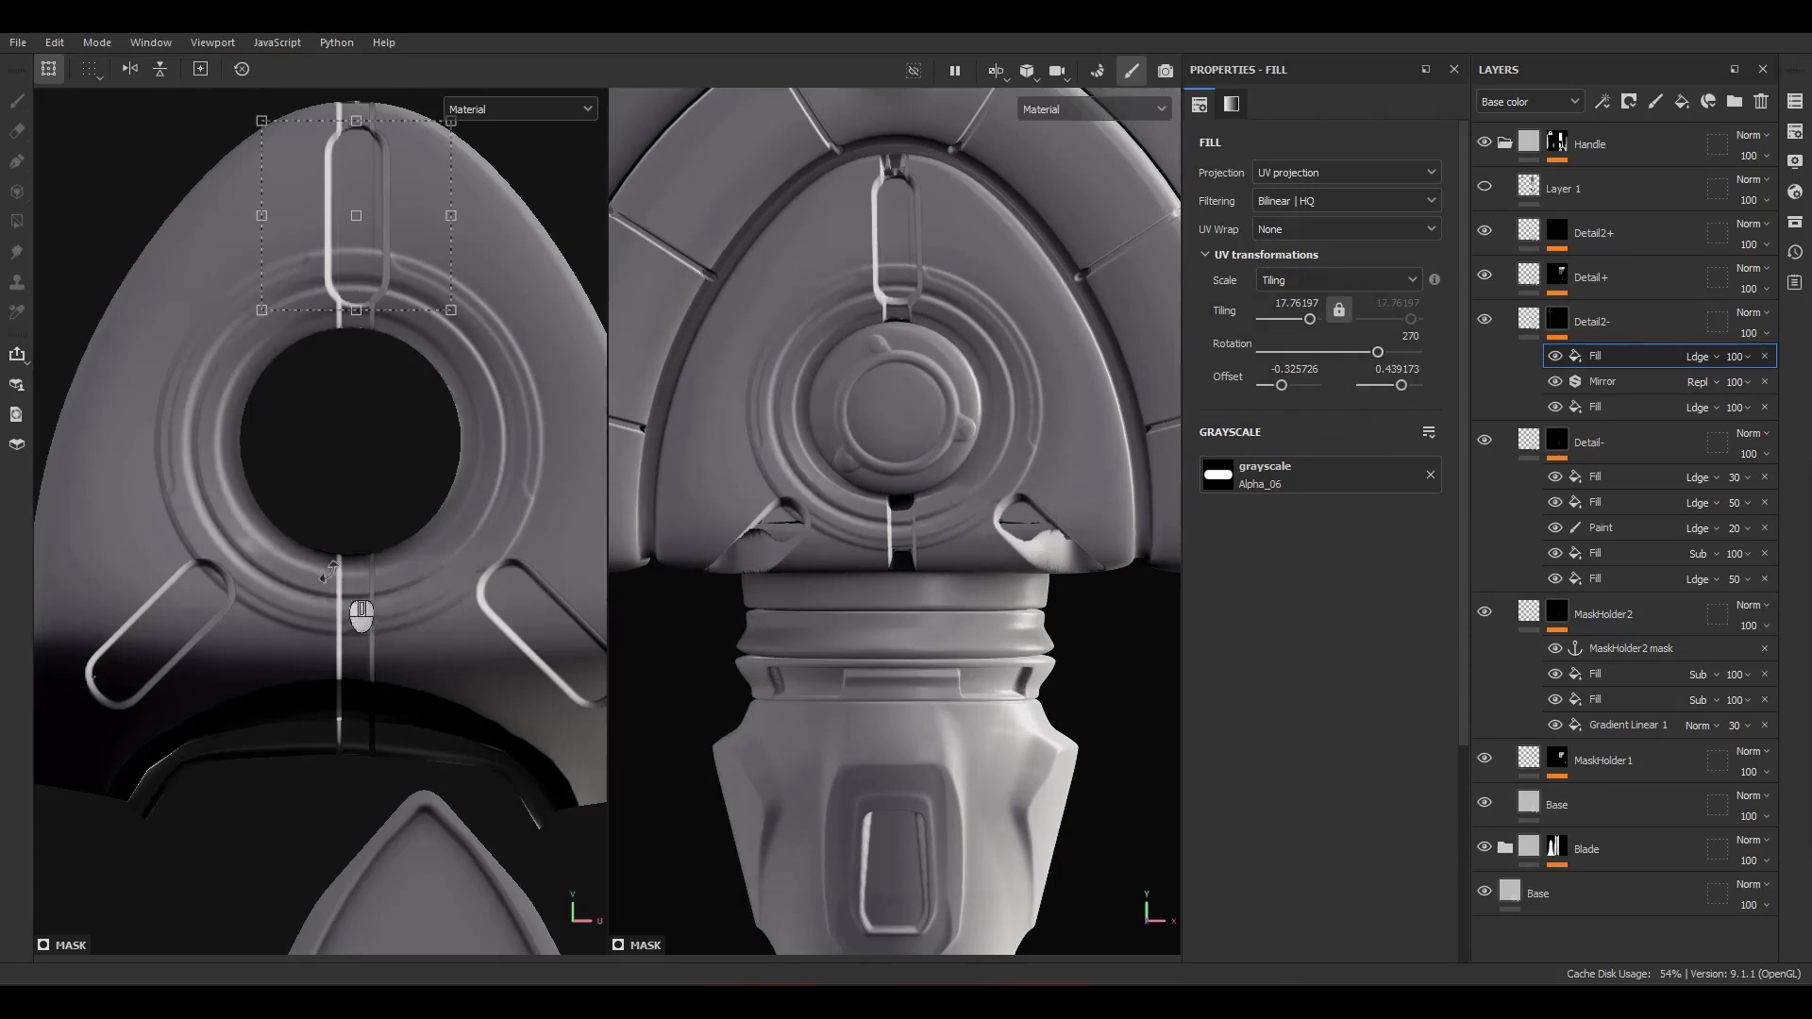
pyautogui.keyDown('alt'); pyautogui.moveTo(331, 573); pyautogui.dragTo(359, 391, button='middle'); pyautogui.keyUp('alt')
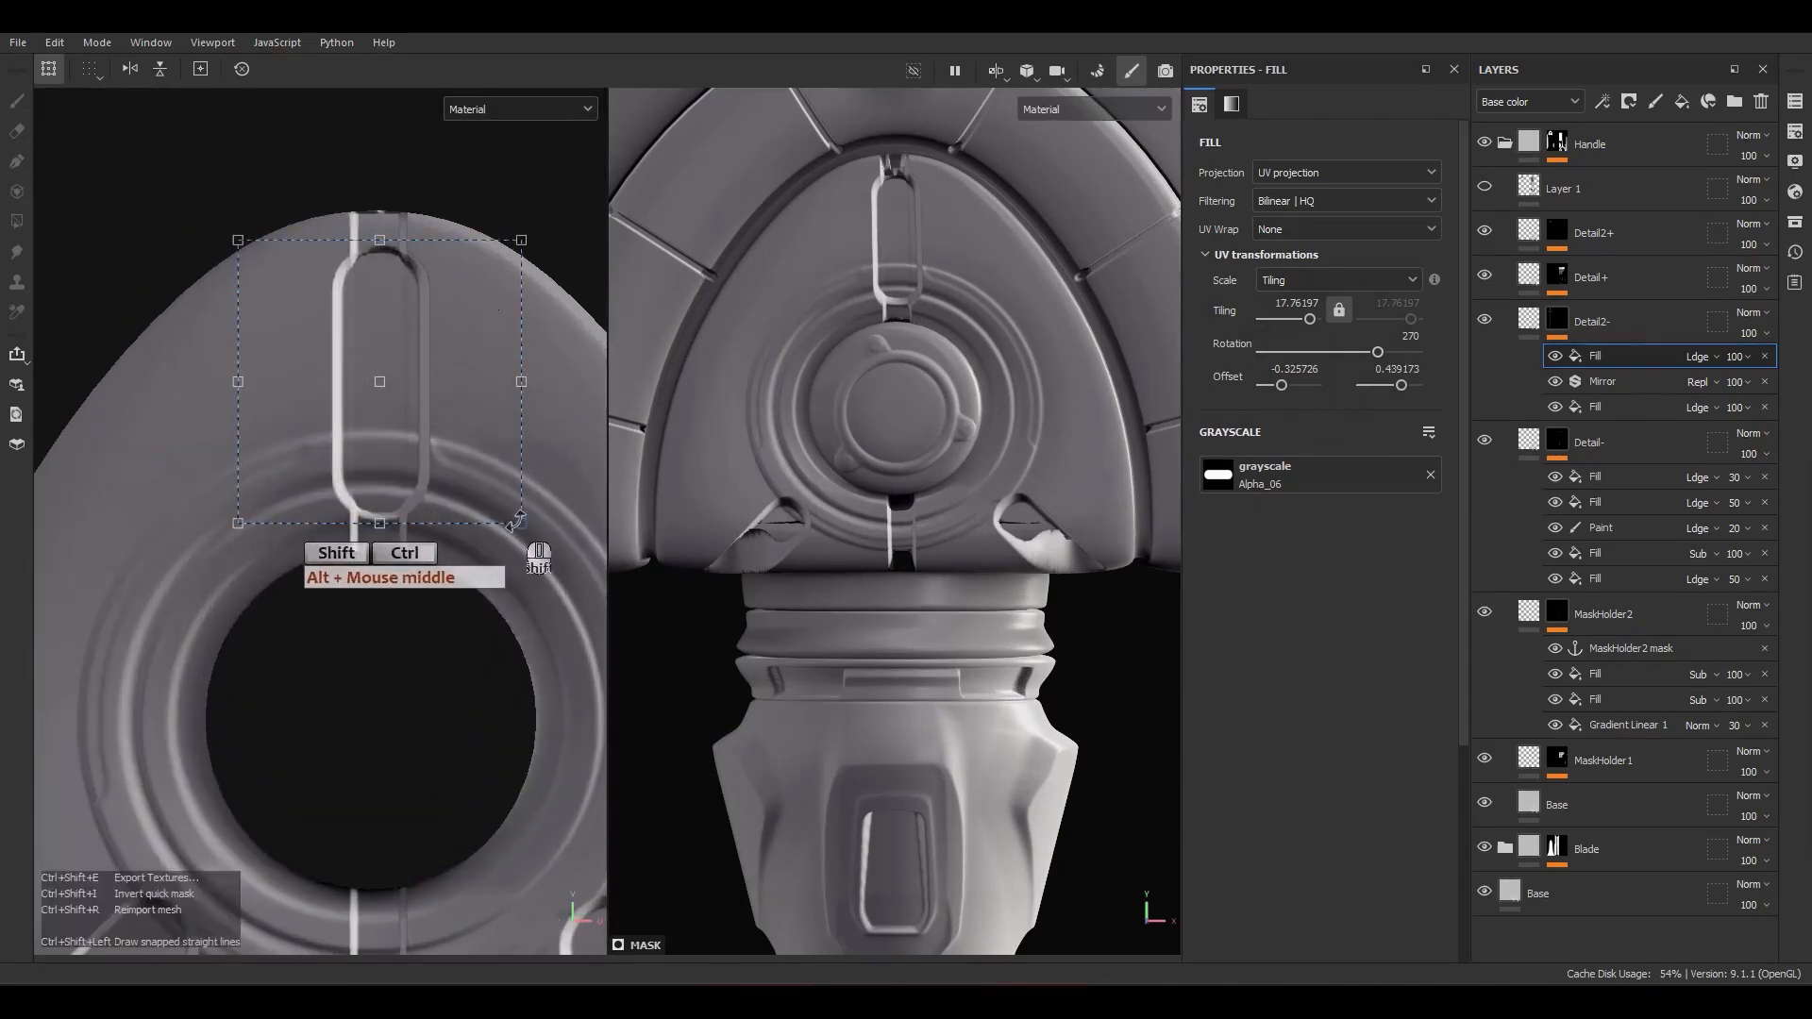
pyautogui.keyDown('ctrl'); pyautogui.keyDown('shift'); pyautogui.moveTo(515, 518); pyautogui.dragTo(422, 444); pyautogui.keyUp('shift'); pyautogui.keyUp('ctrl')
pyautogui.scroll(2, 411, 436)
pyautogui.moveTo(405, 369); pyautogui.dragTo(404, 361)
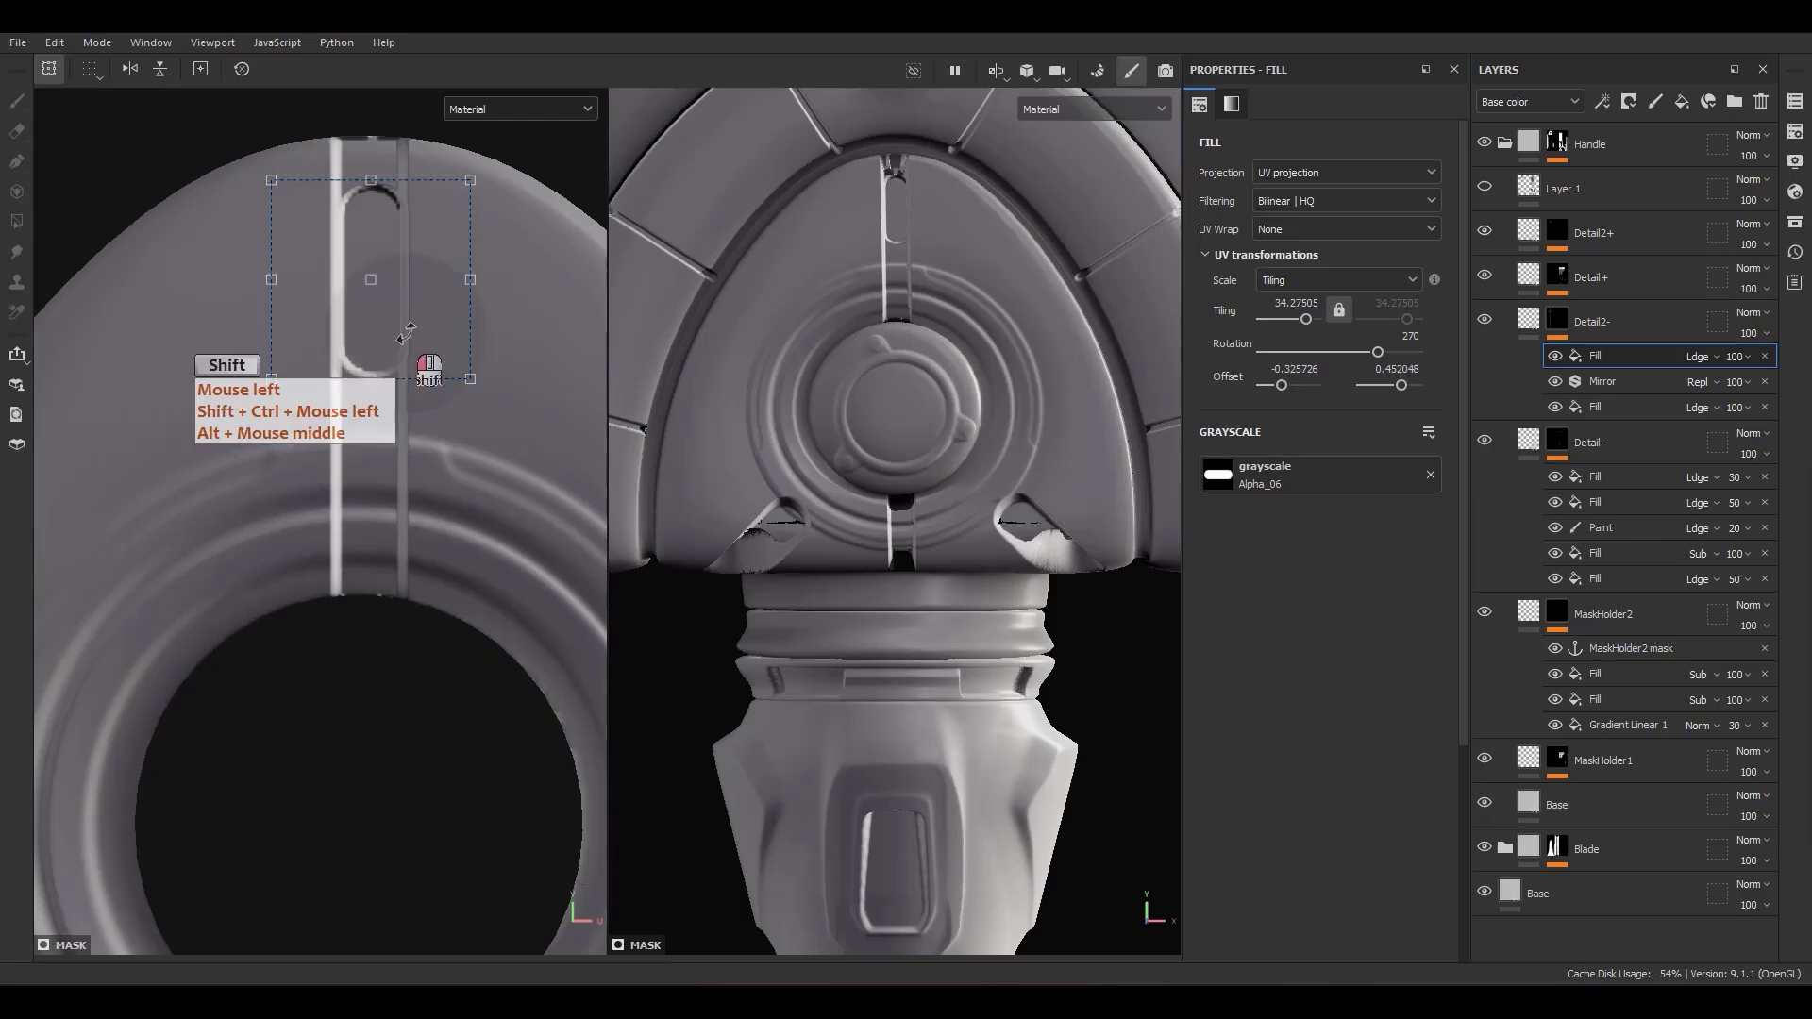
# Step: Turn off the debug display of the Detail2- mask's Mirror filter
pyautogui.click(1647, 381)
pyautogui.click(1359, 233)
pyautogui.click(1359, 234)
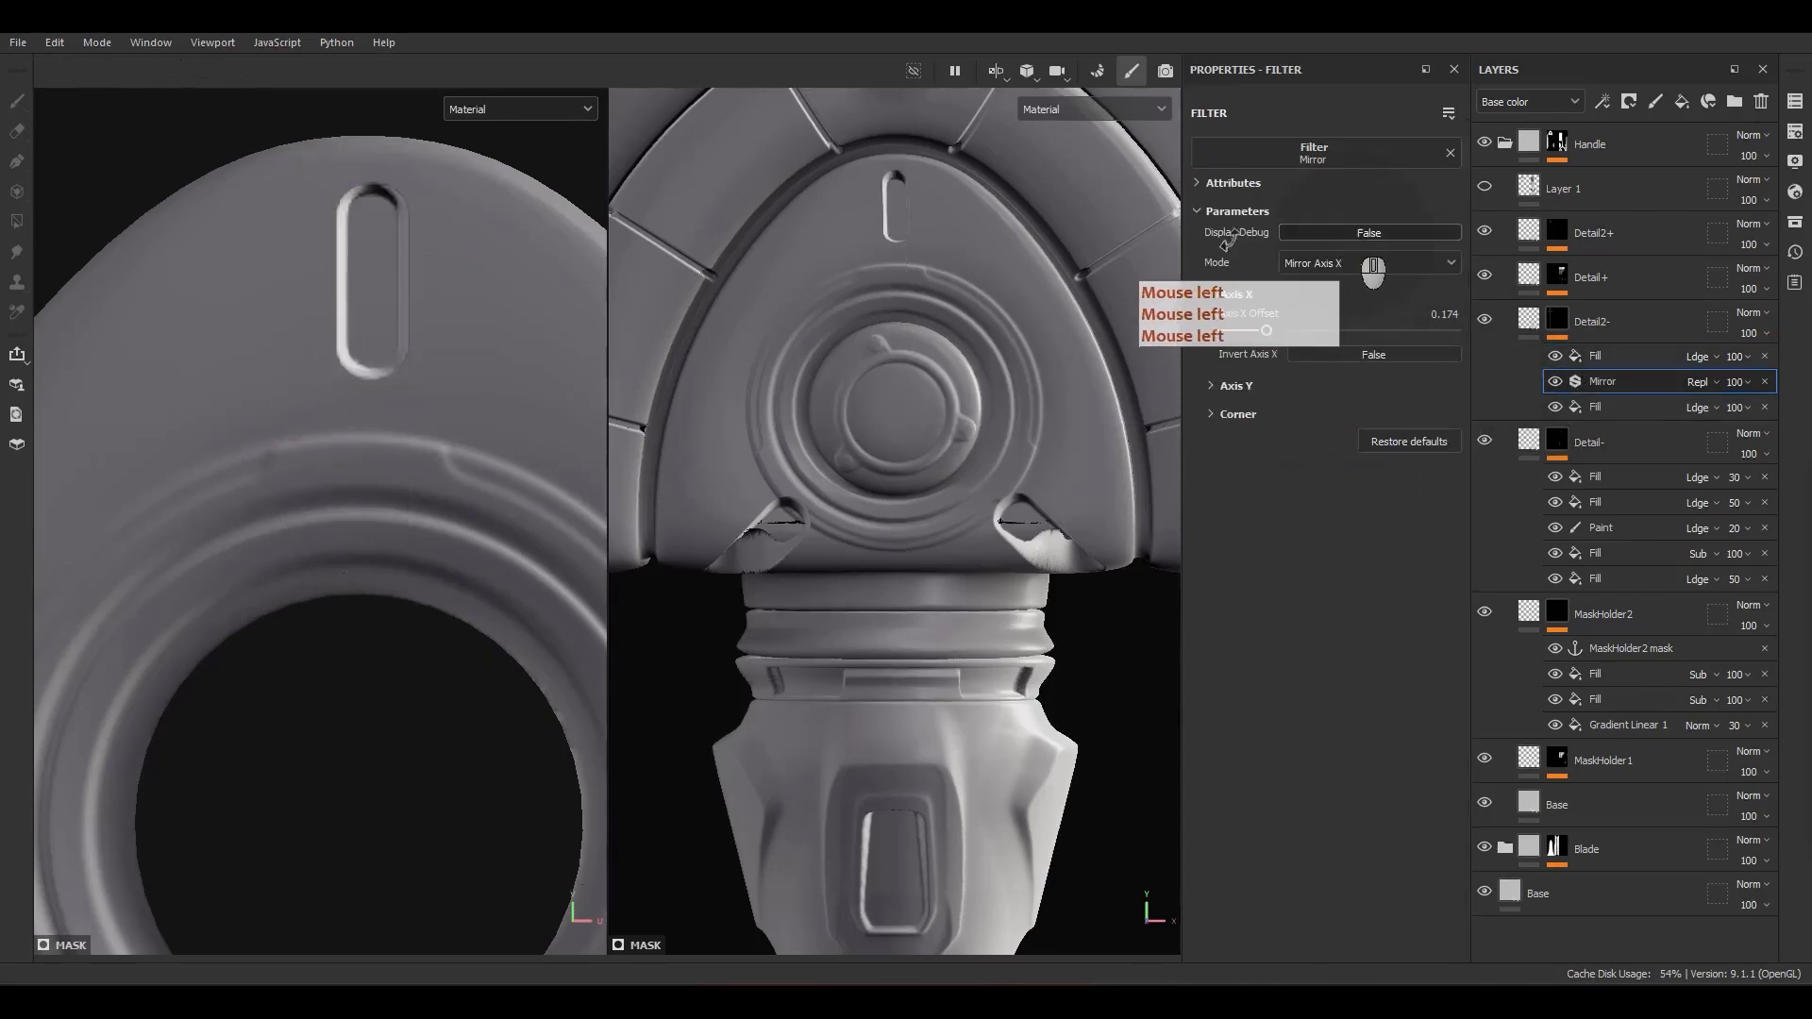
# Step: Lower the opacity of the upright slot's fill to 20
pyautogui.click(1596, 356)
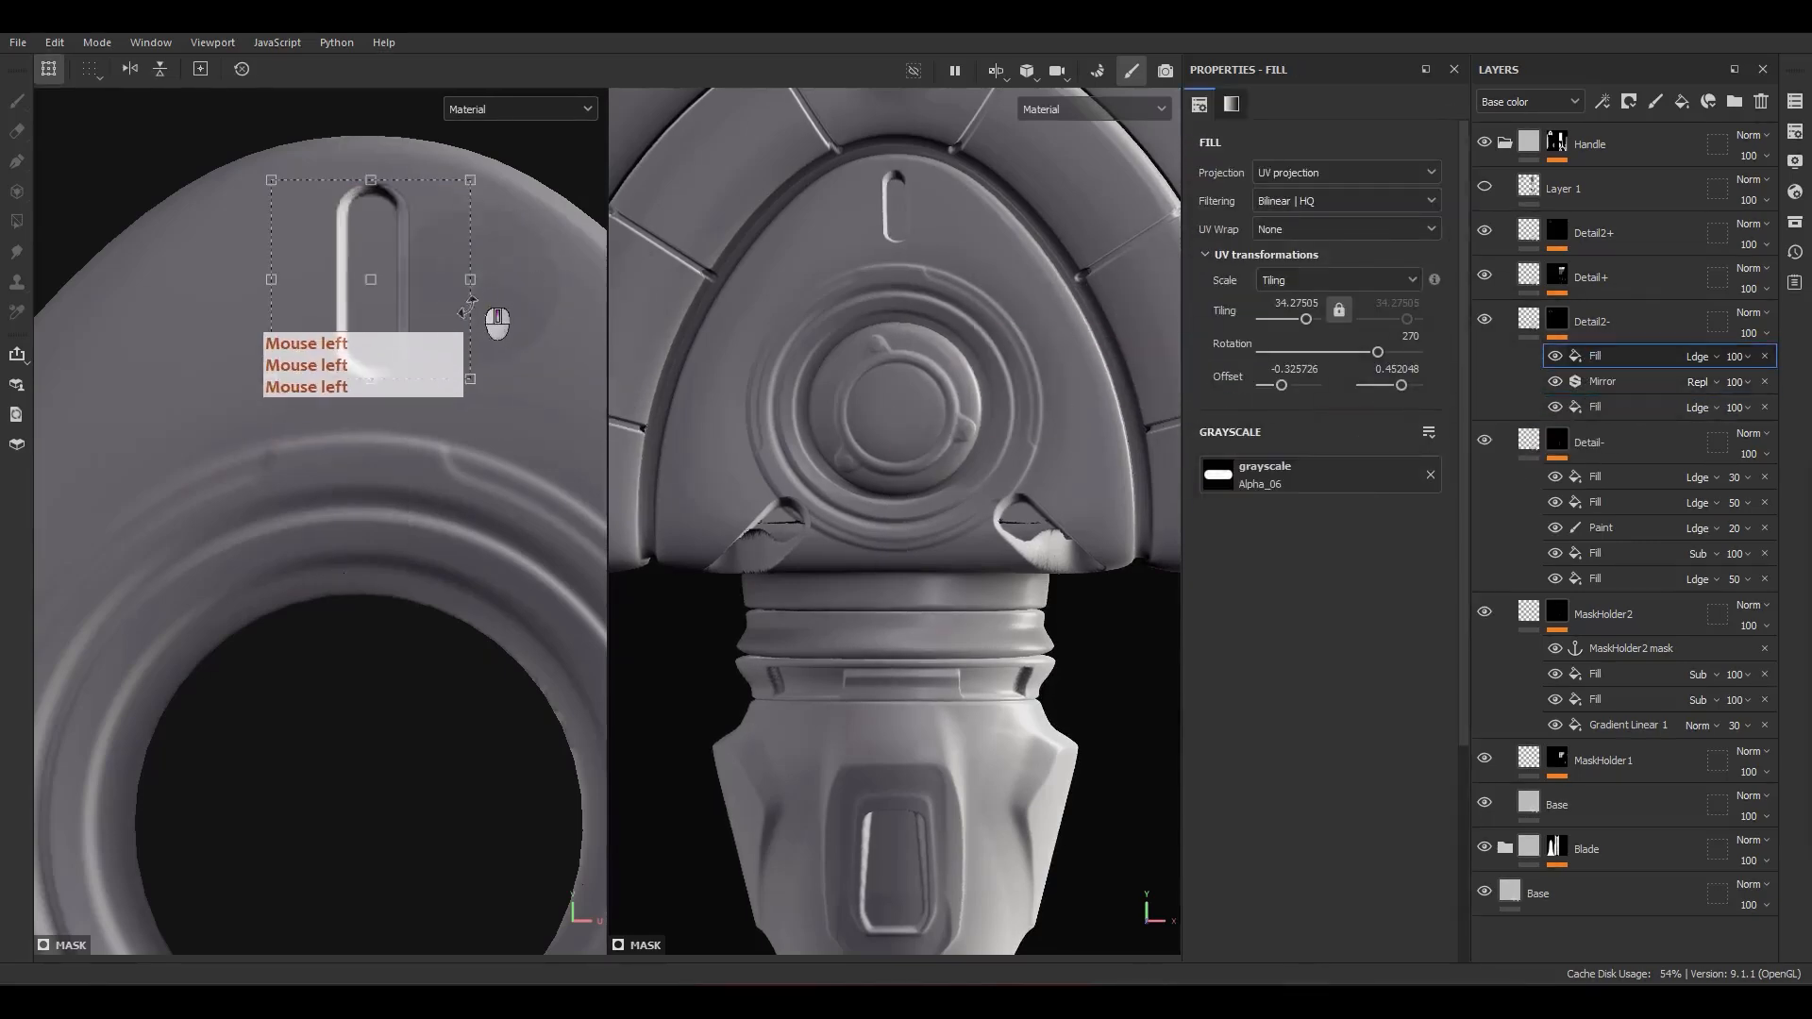
pyautogui.scroll(1, 500, 315)
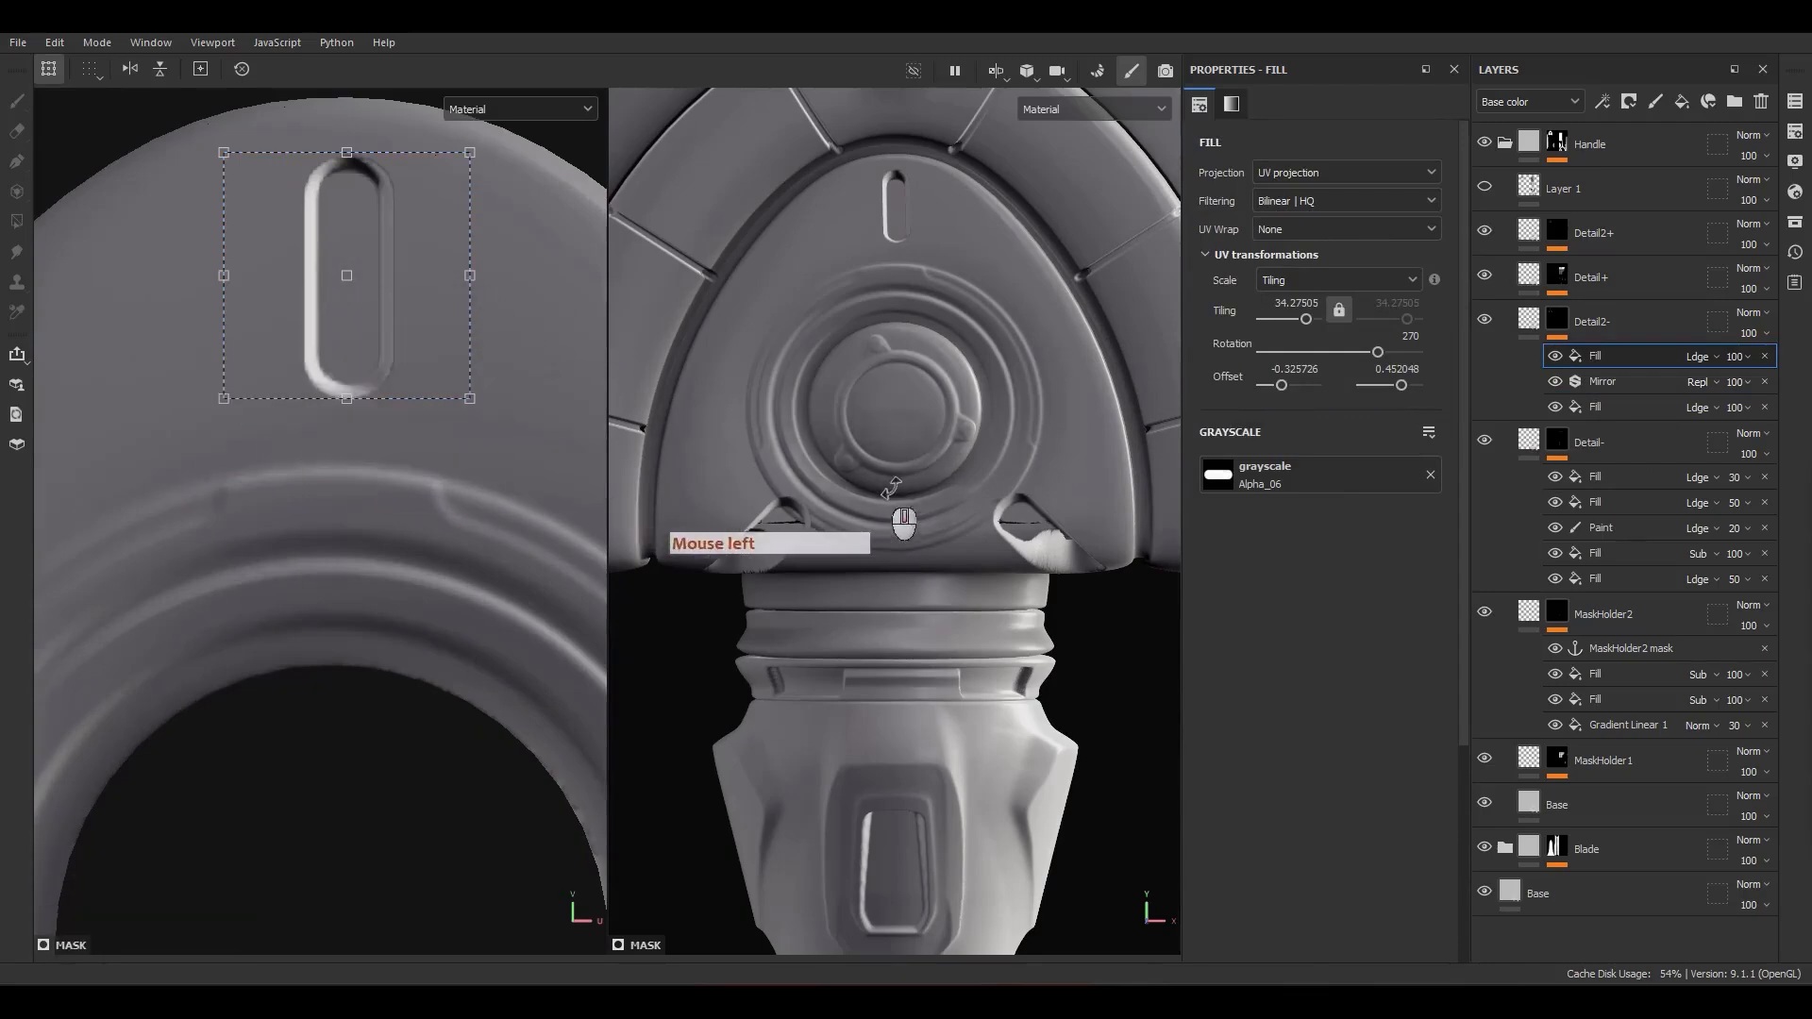
pyautogui.keyDown('alt'); pyautogui.moveTo(858, 482); pyautogui.dragTo(930, 515); pyautogui.keyUp('alt')
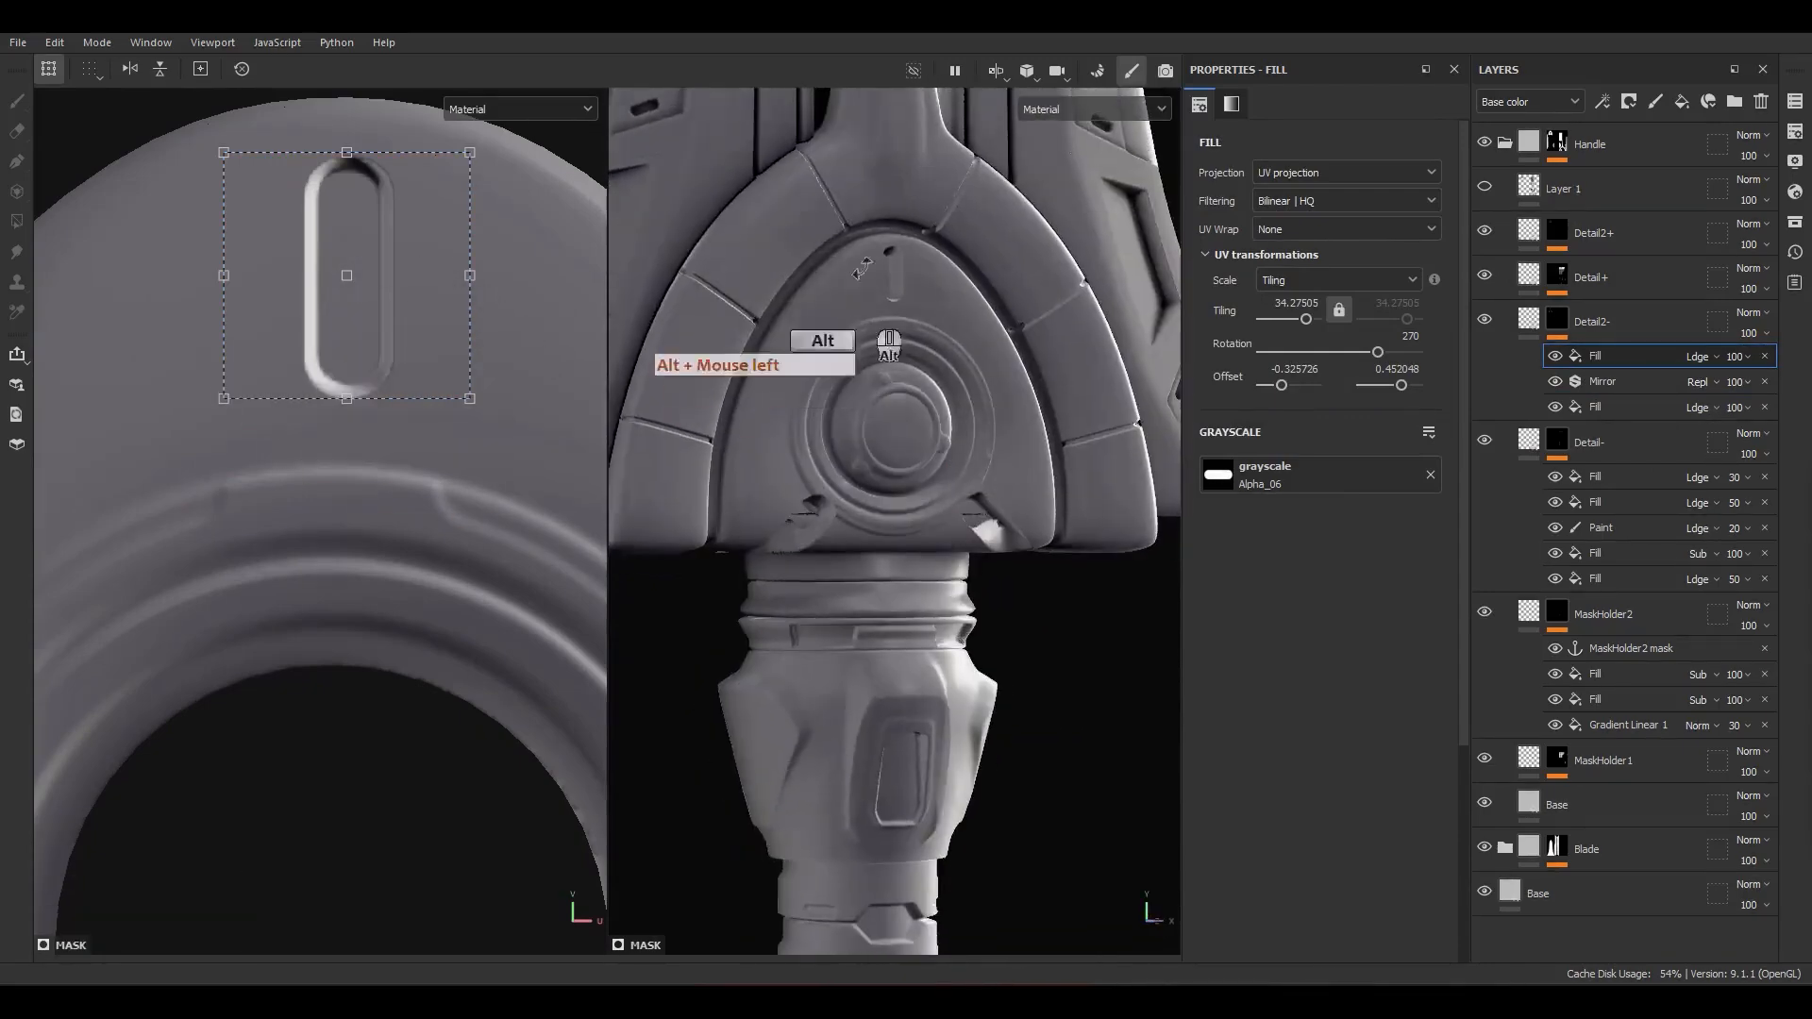
pyautogui.scroll(4, 846, 302)
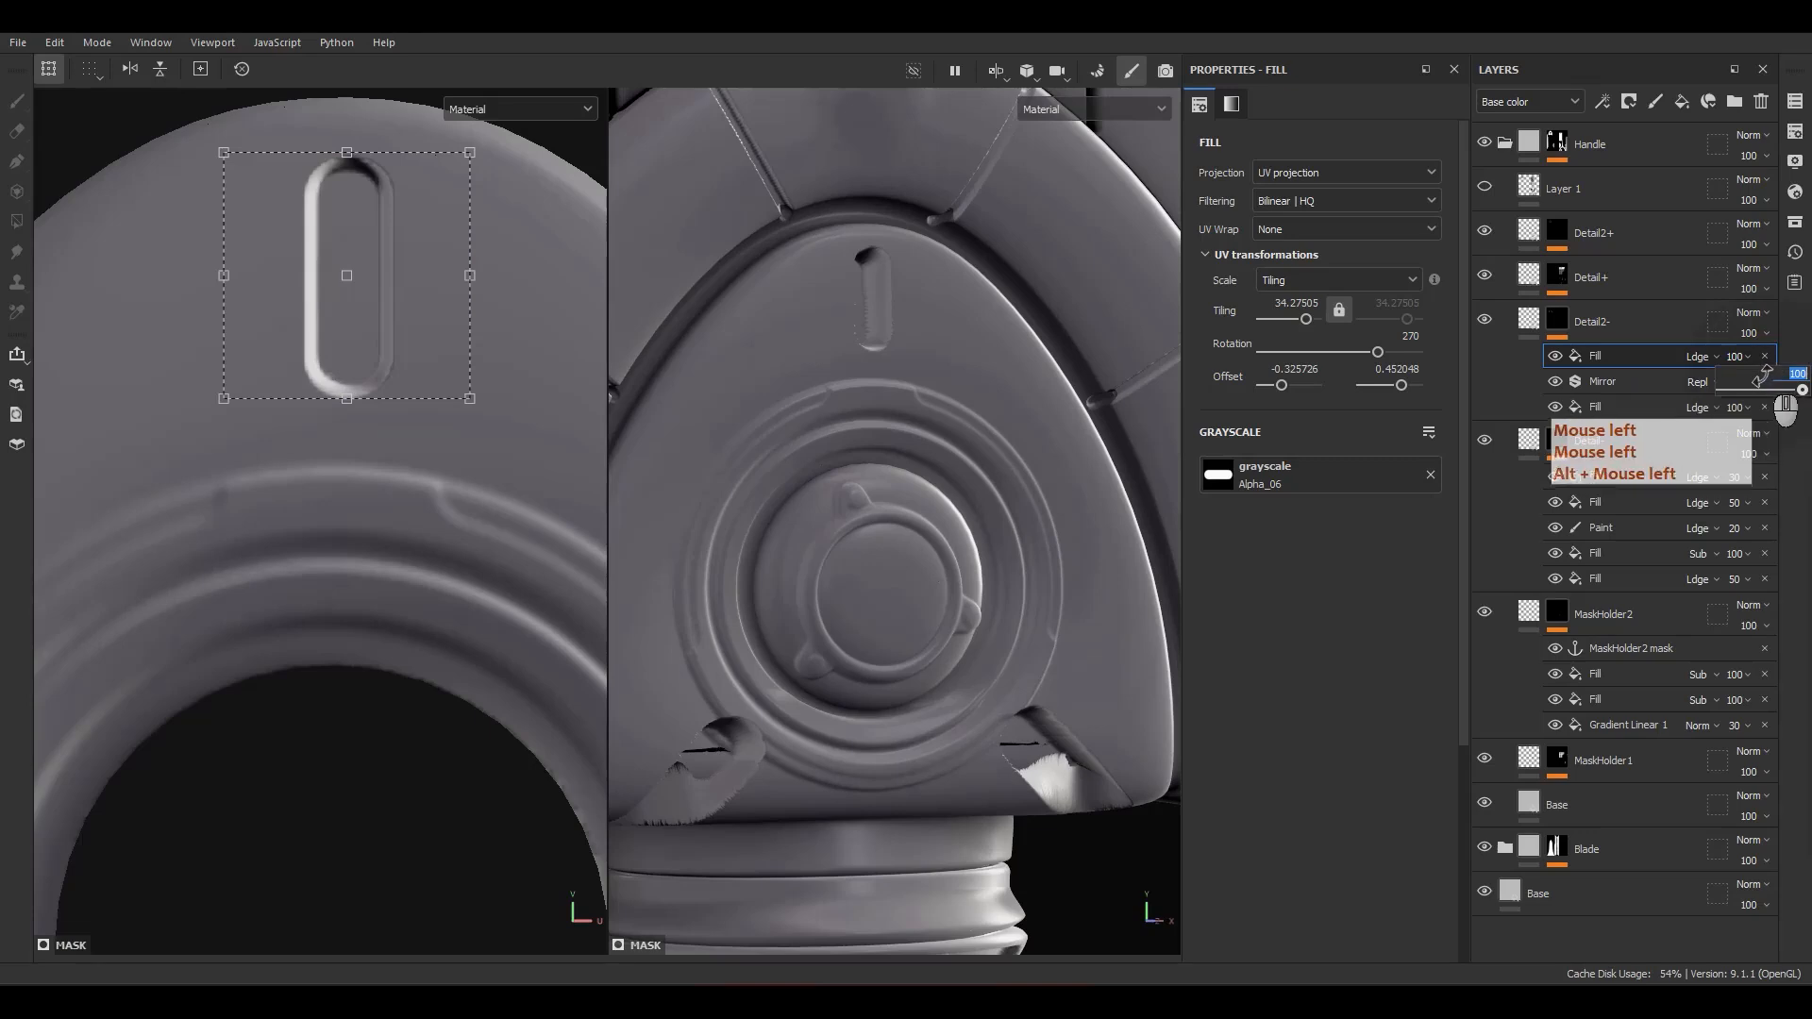
pyautogui.write('20')
pyautogui.press('Return')
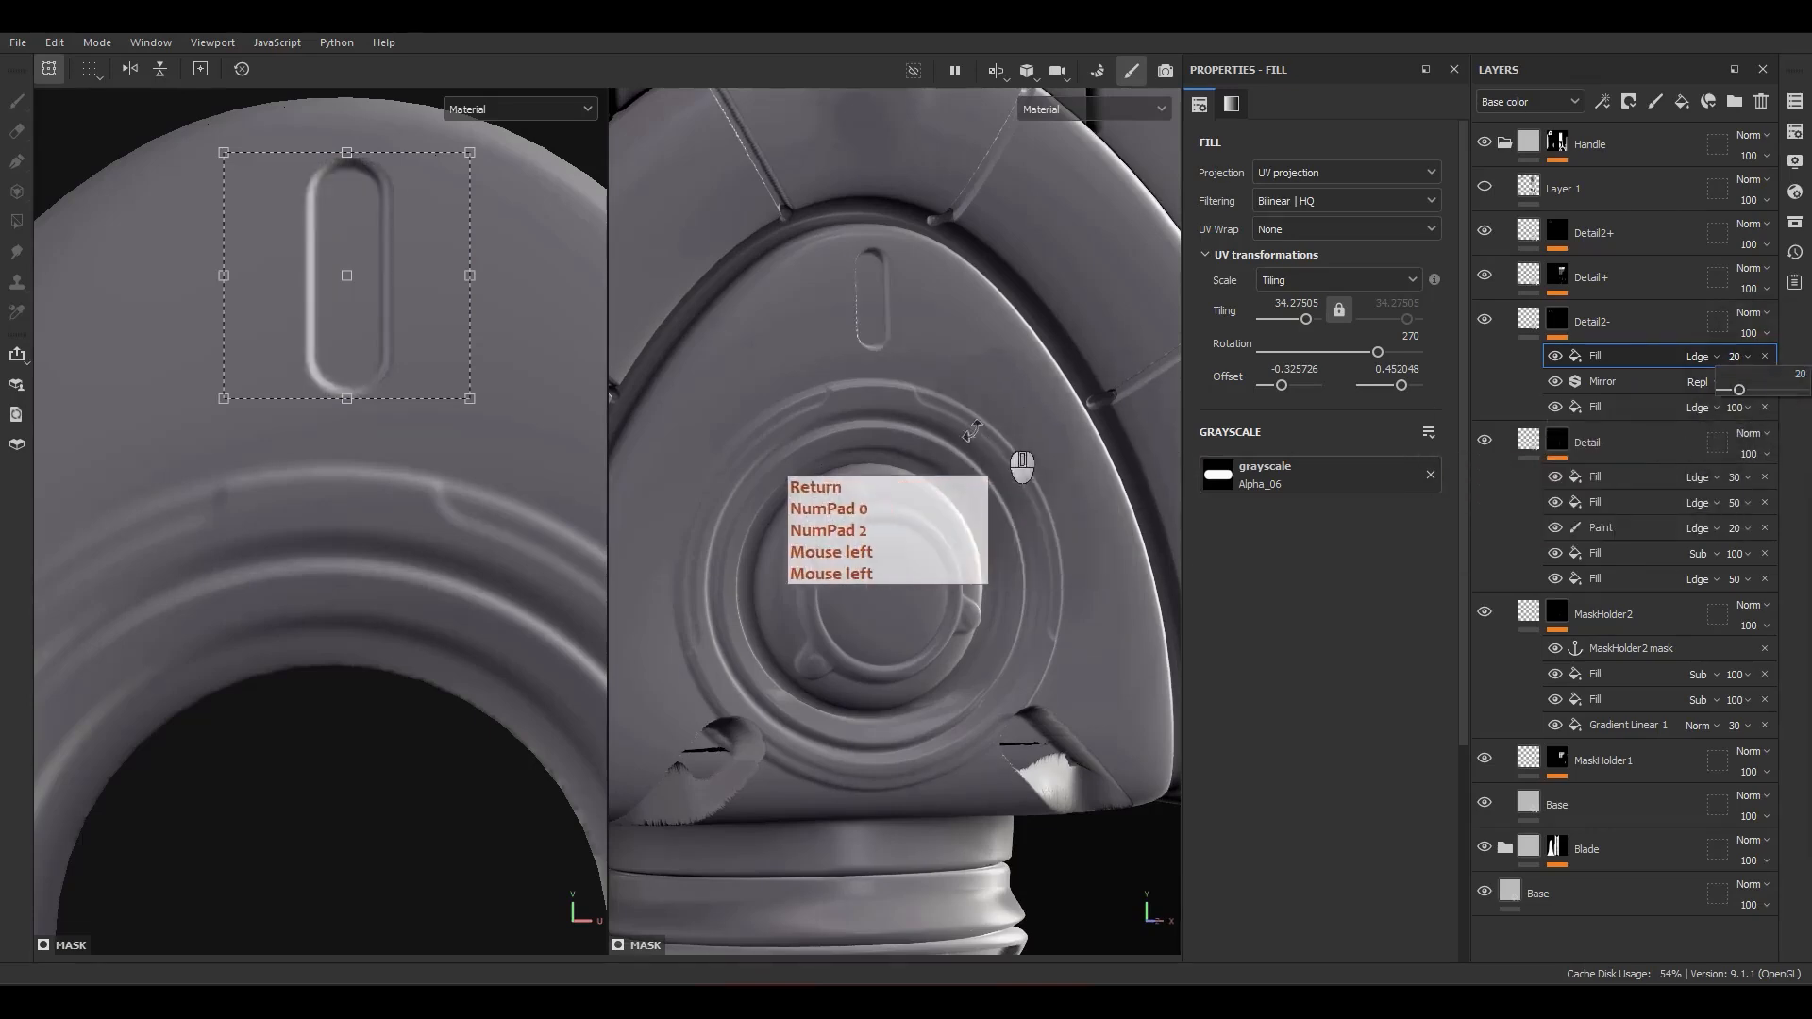
# Step: Set the tiling of both the upright and the diagonal slot fills to 35
pyautogui.click(1621, 406)
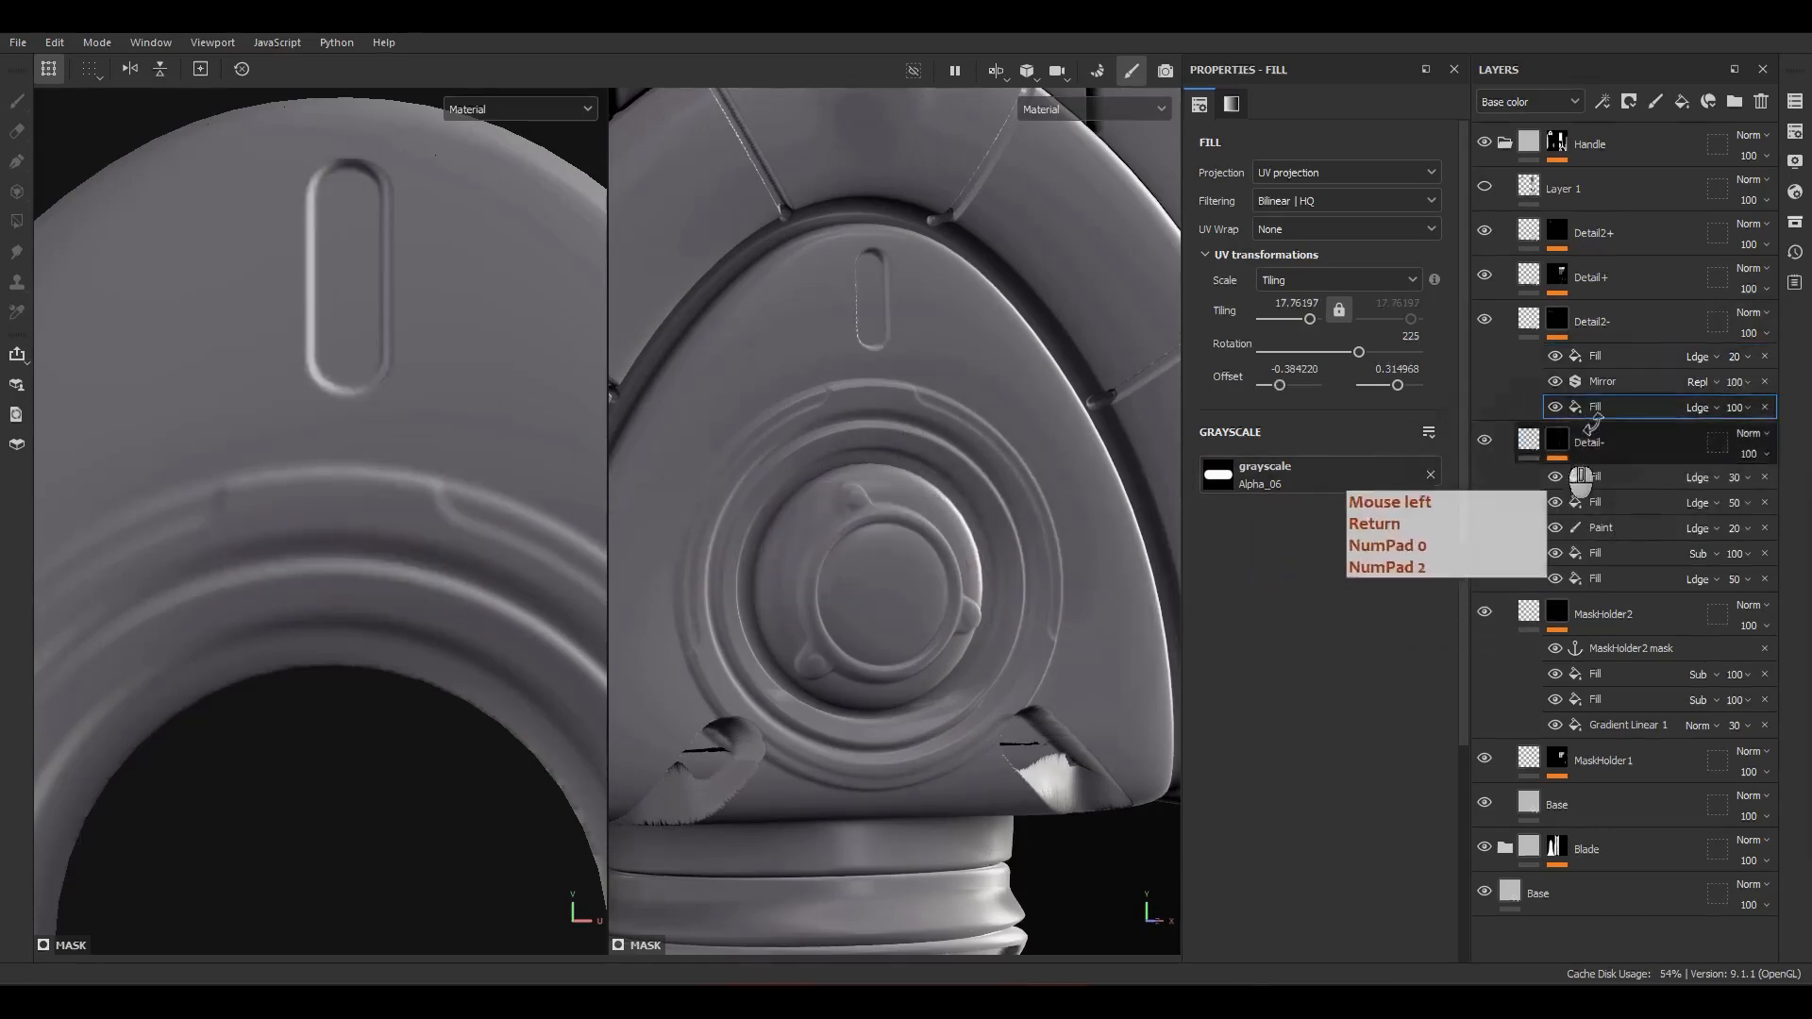
pyautogui.click(1605, 356)
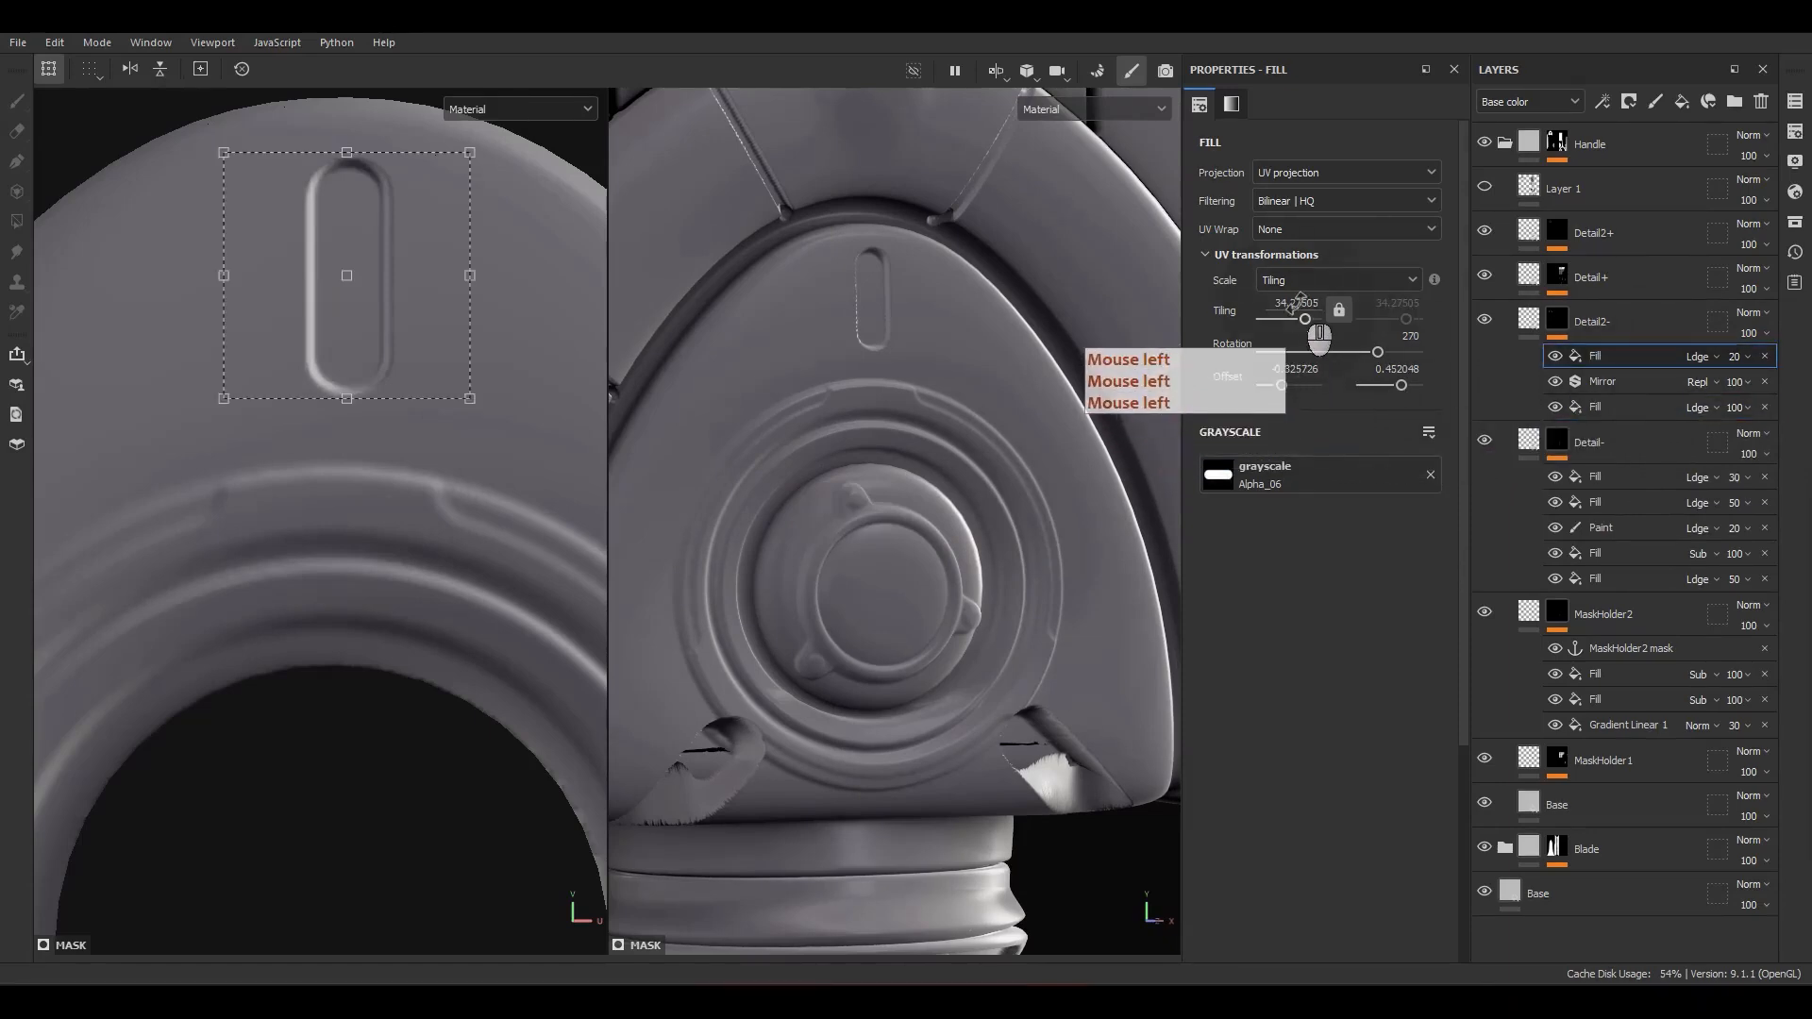
pyautogui.click(1296, 303)
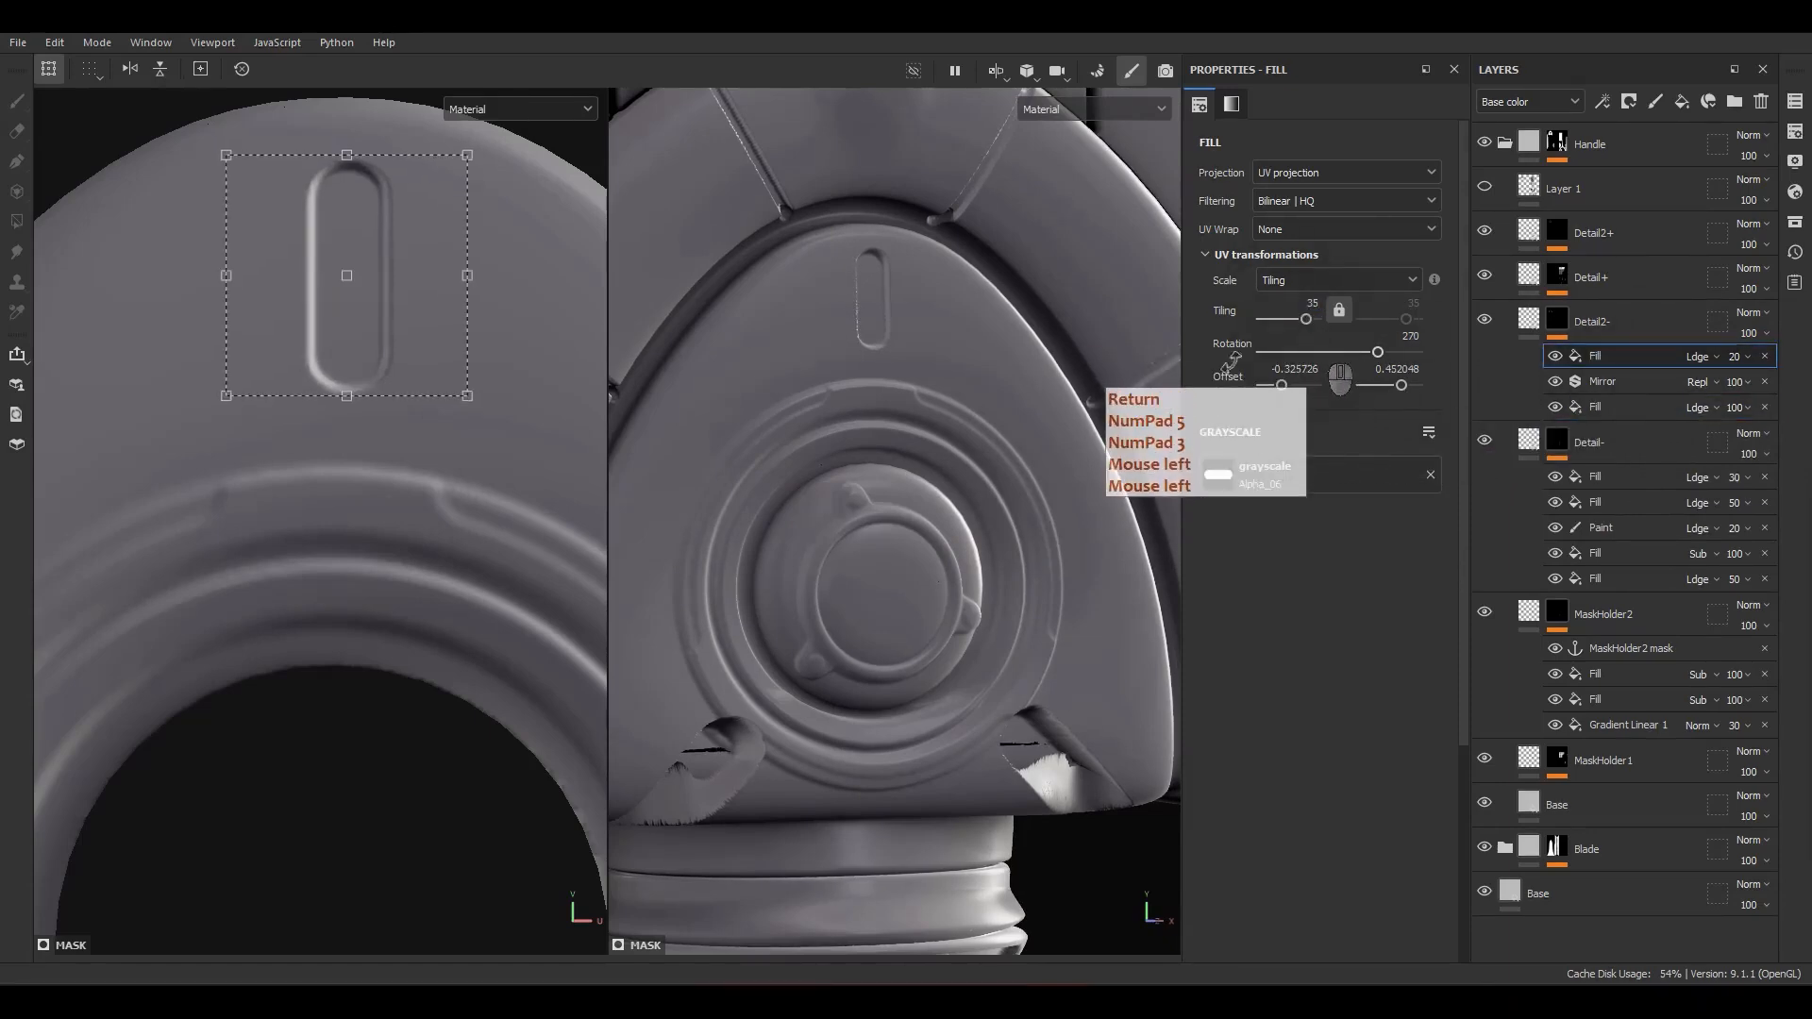
pyautogui.click(1605, 407)
pyautogui.click(1298, 303)
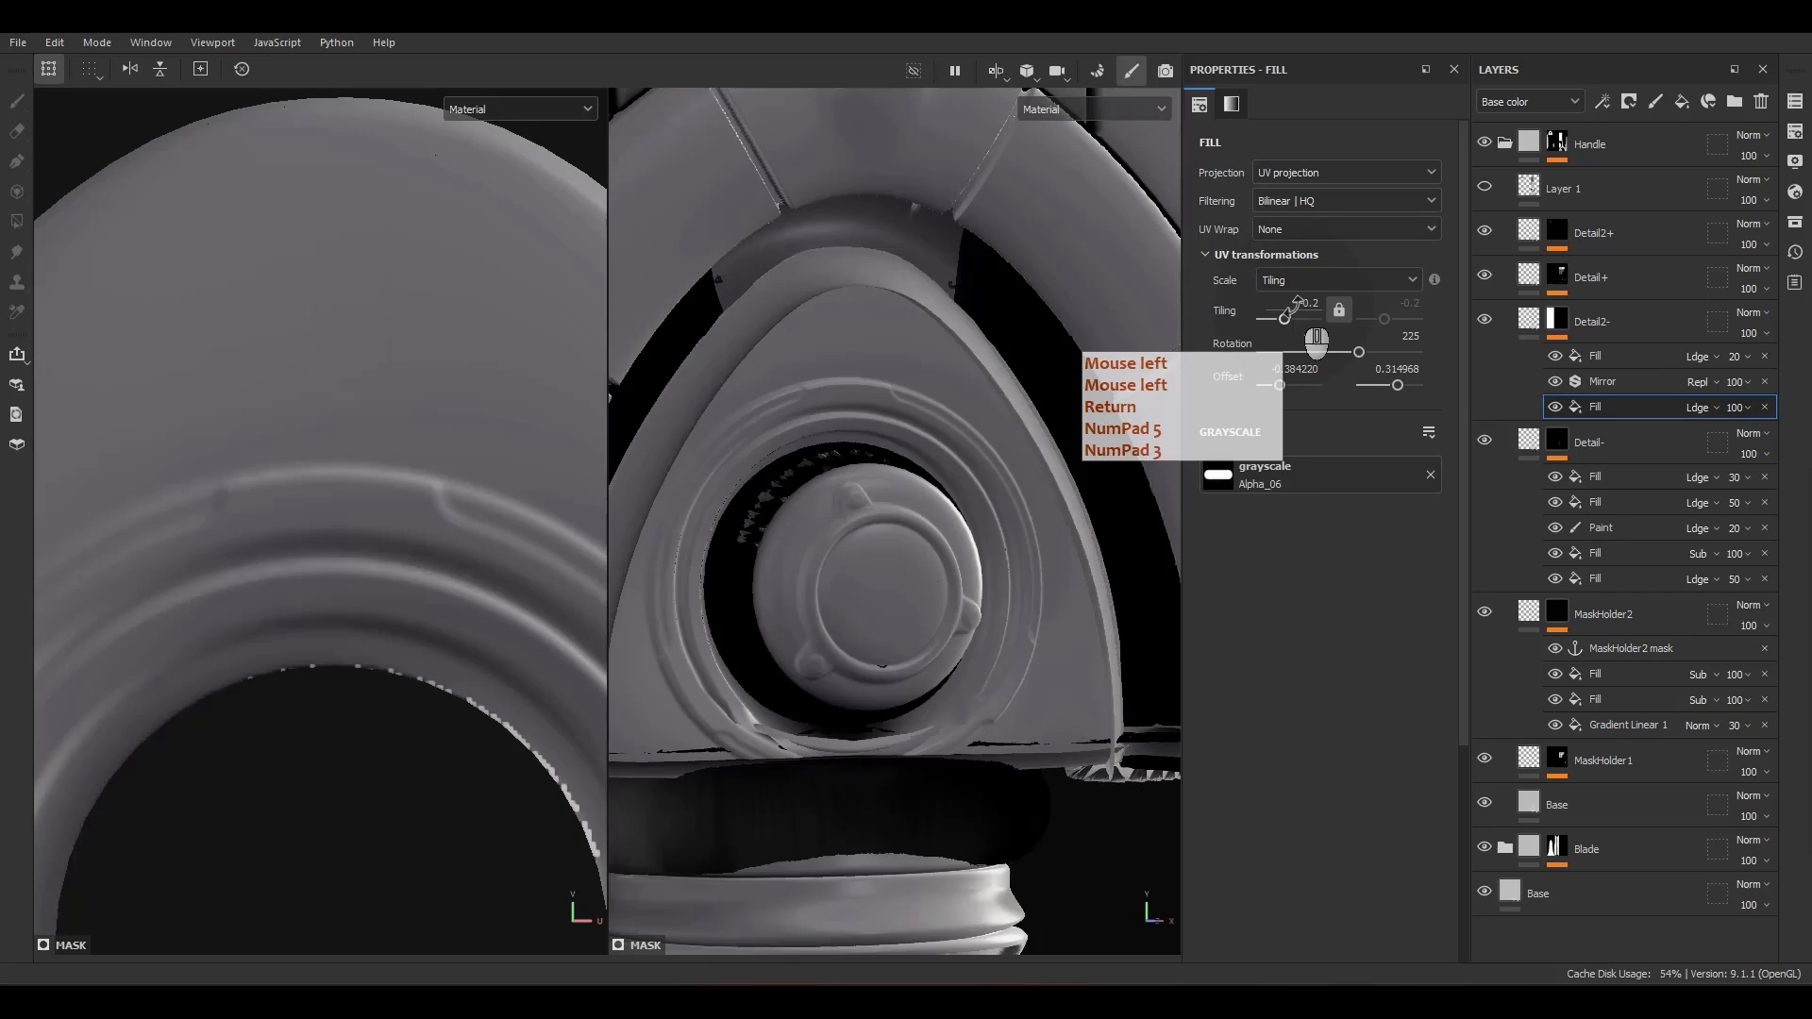
pyautogui.write('35')
pyautogui.press('Return')
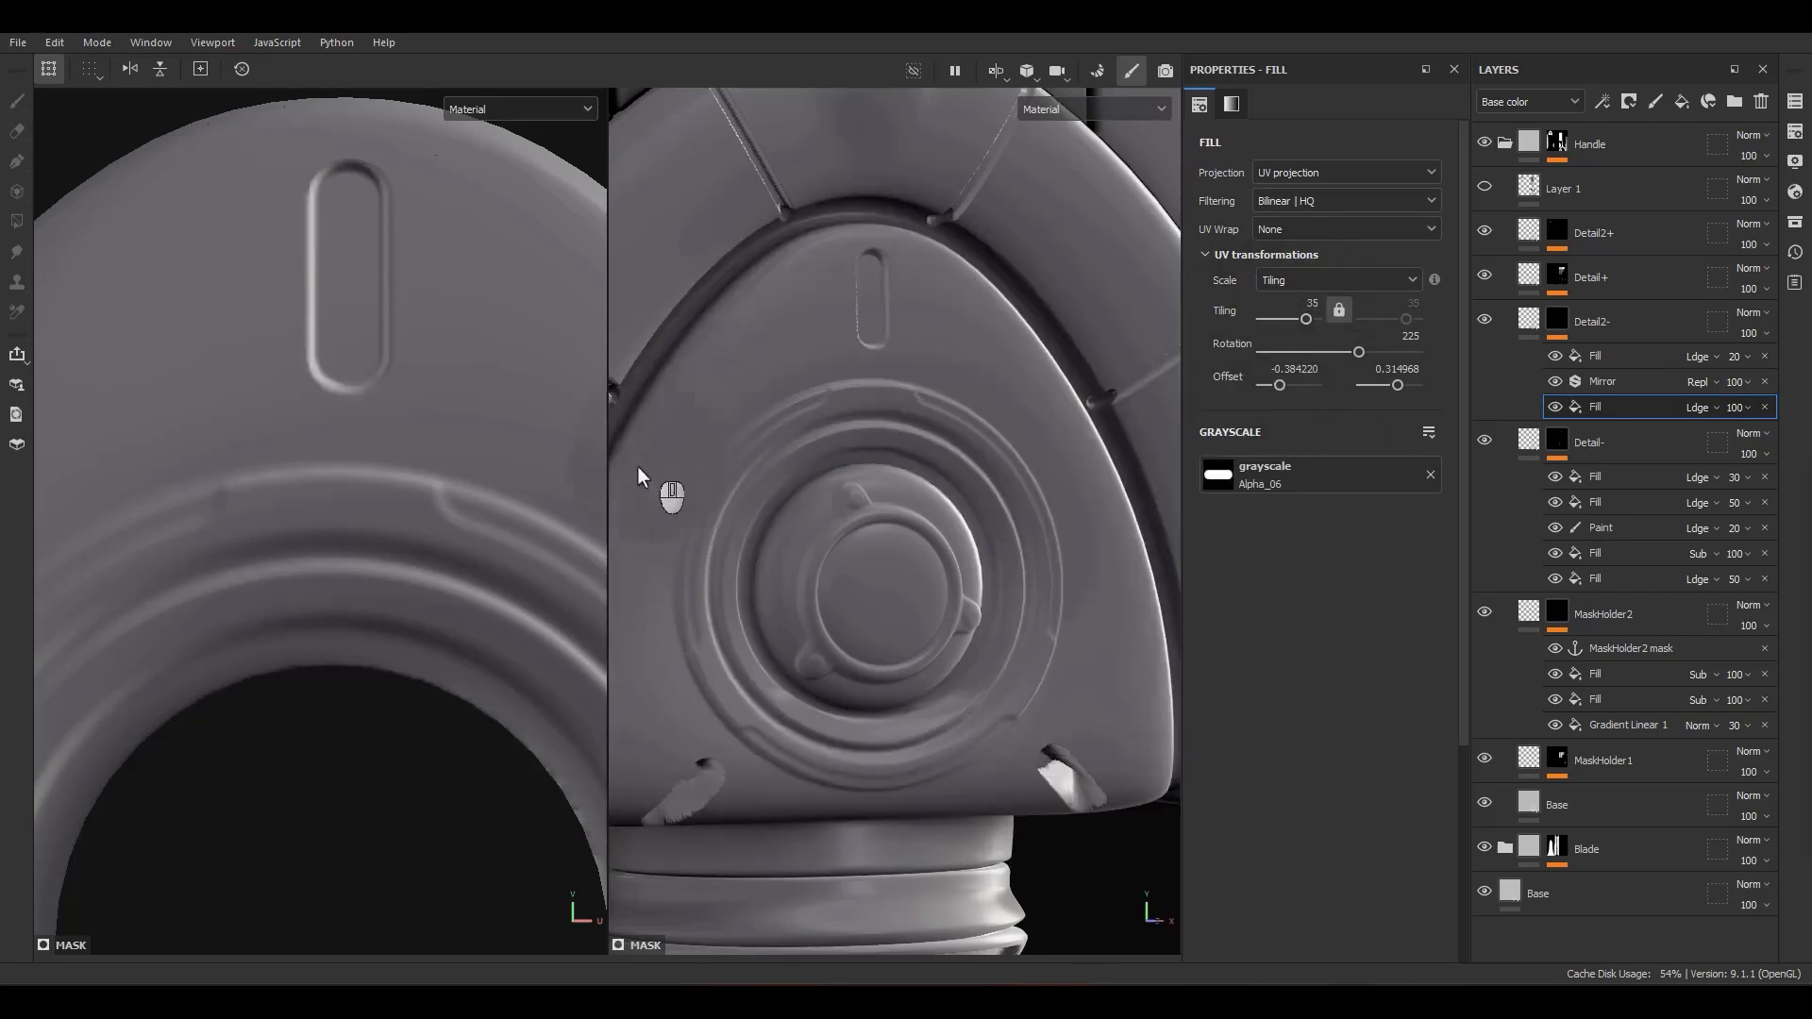
# Step: Move the diagonal slot up and outward on the dome and rotate it to about 211°
pyautogui.scroll(-3, 638, 468)
pyautogui.scroll(-5, 274, 462)
pyautogui.keyDown('alt'); pyautogui.moveTo(204, 718); pyautogui.dragTo(487, 557, button='middle'); pyautogui.keyUp('alt')
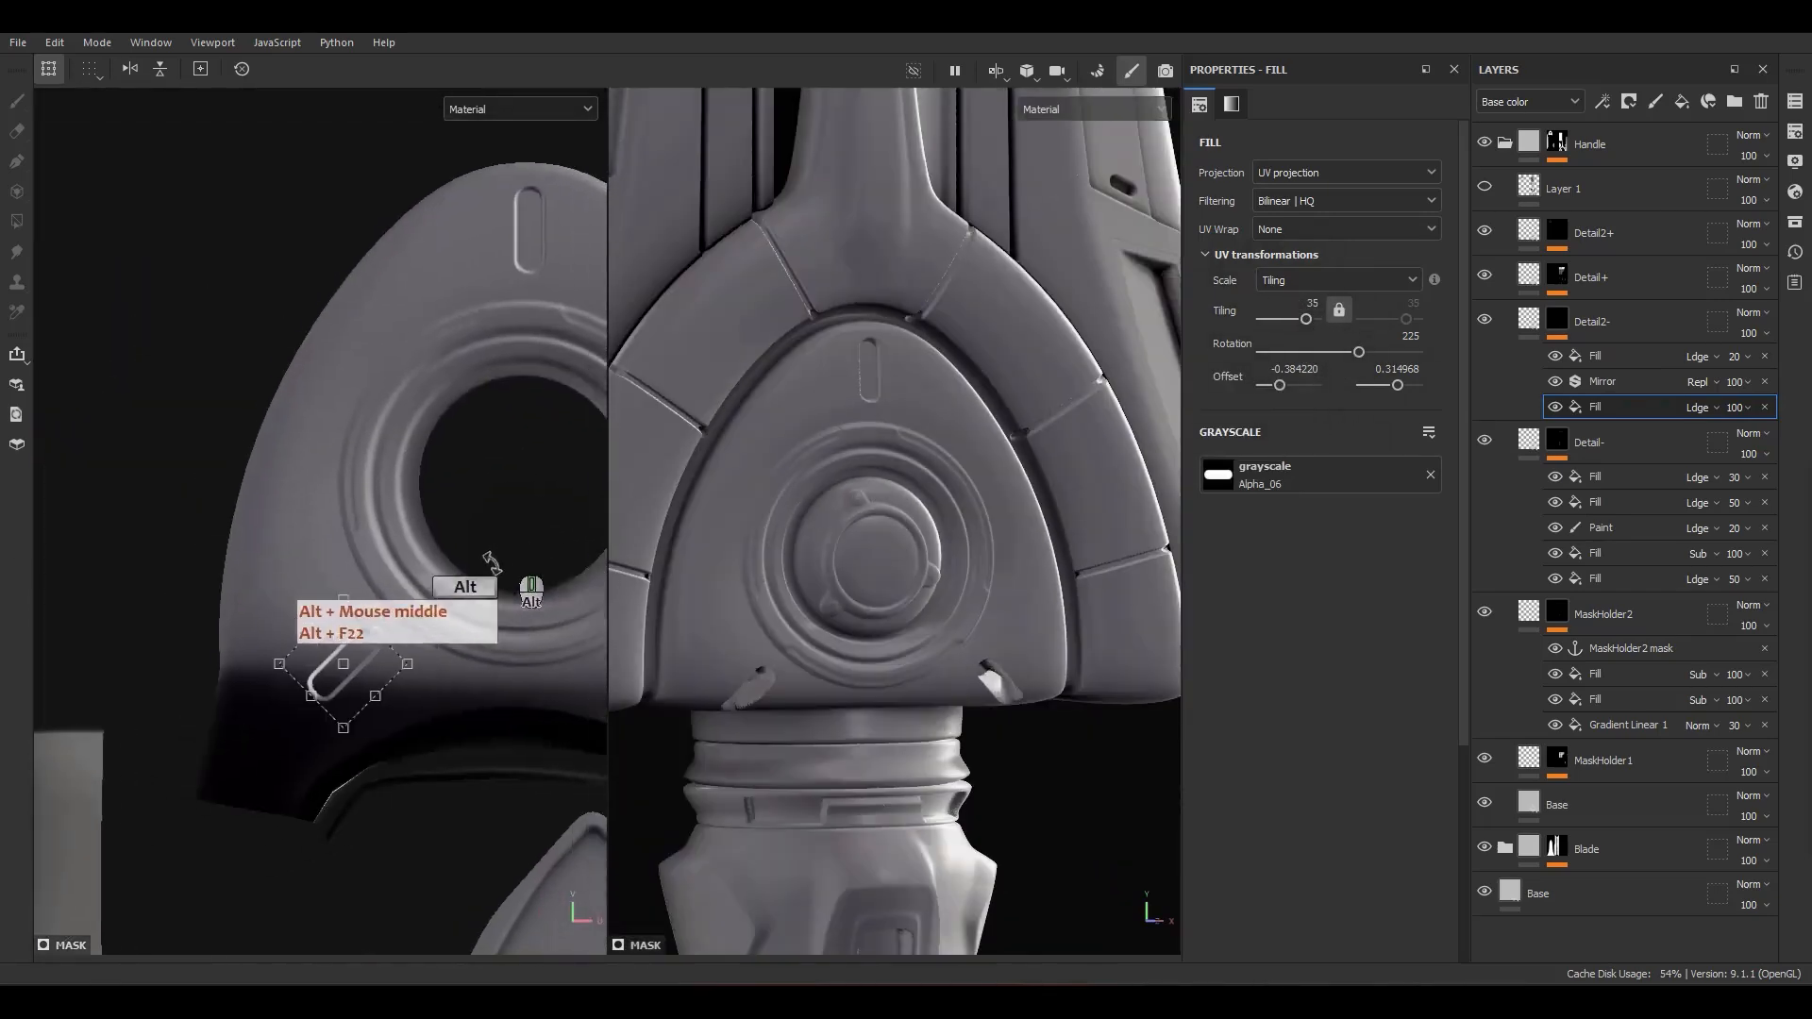
pyautogui.scroll(3, 366, 679)
pyautogui.moveTo(366, 675); pyautogui.dragTo(284, 530)
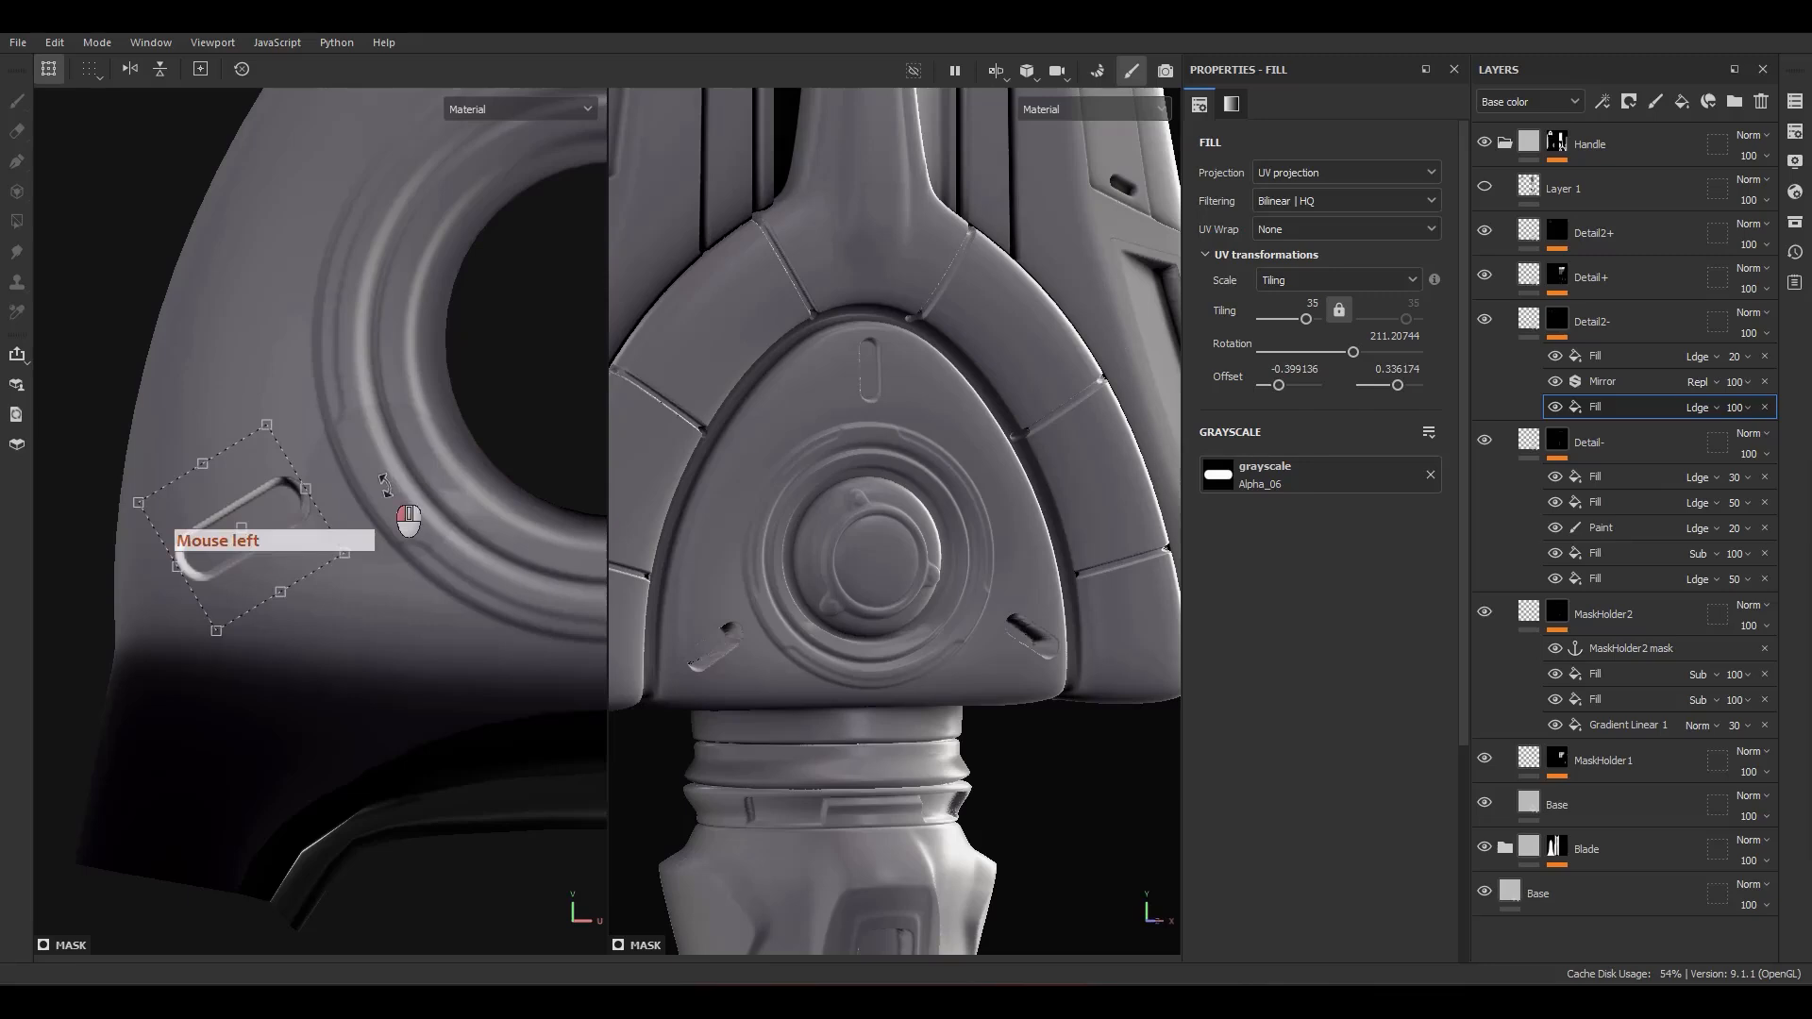
# Step: Lower the opacity of the diagonal slot's fill to 20
pyautogui.scroll(-3, 340, 490)
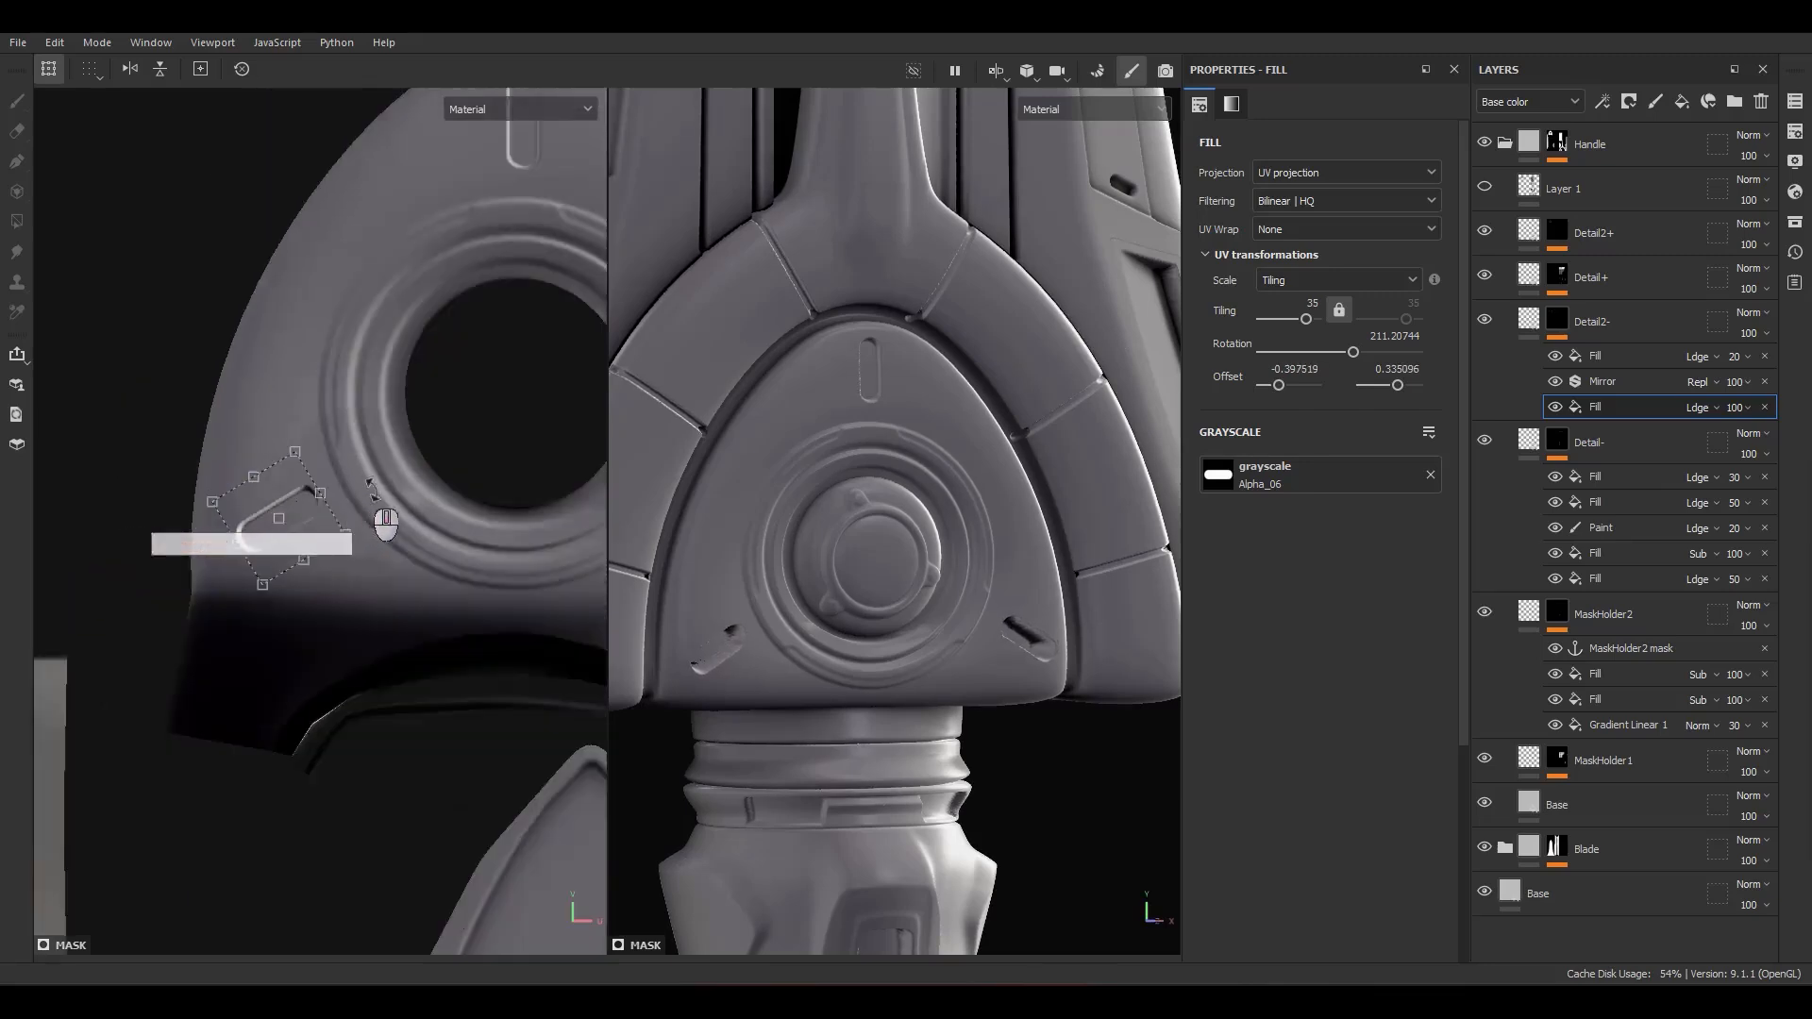
pyautogui.click(1737, 406)
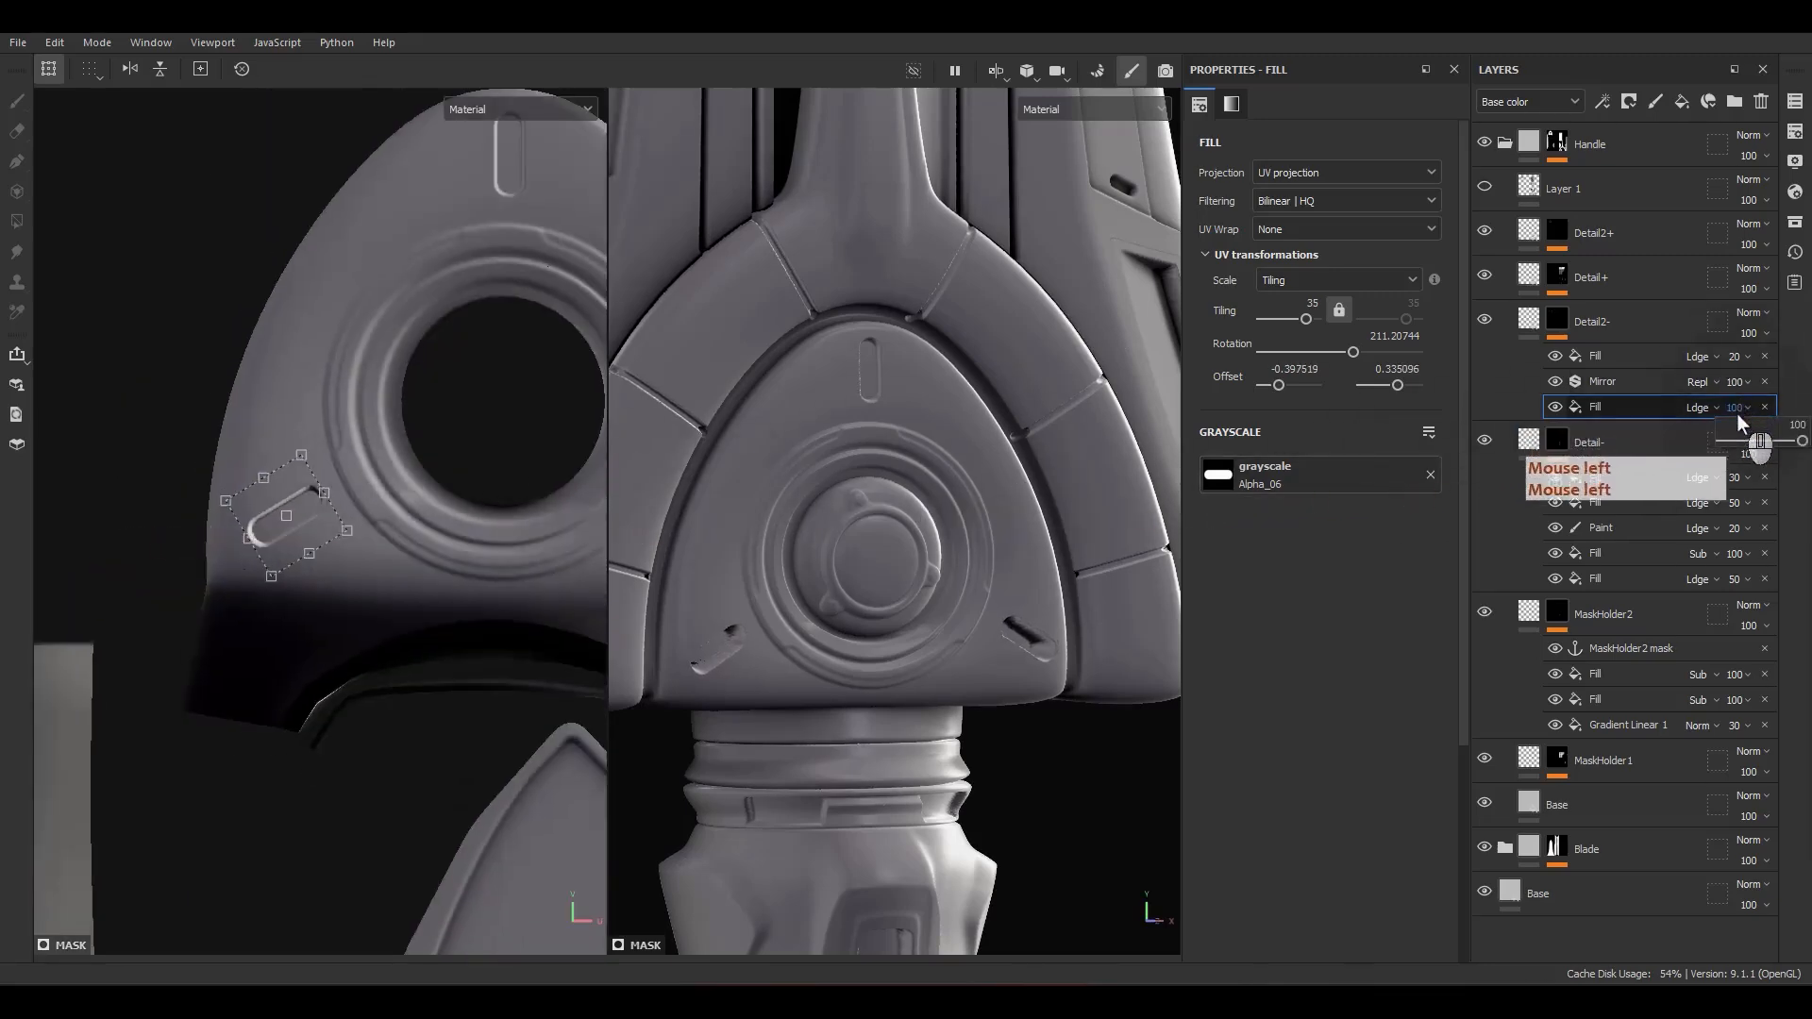
pyautogui.moveTo(1765, 423); pyautogui.dragTo(1733, 421)
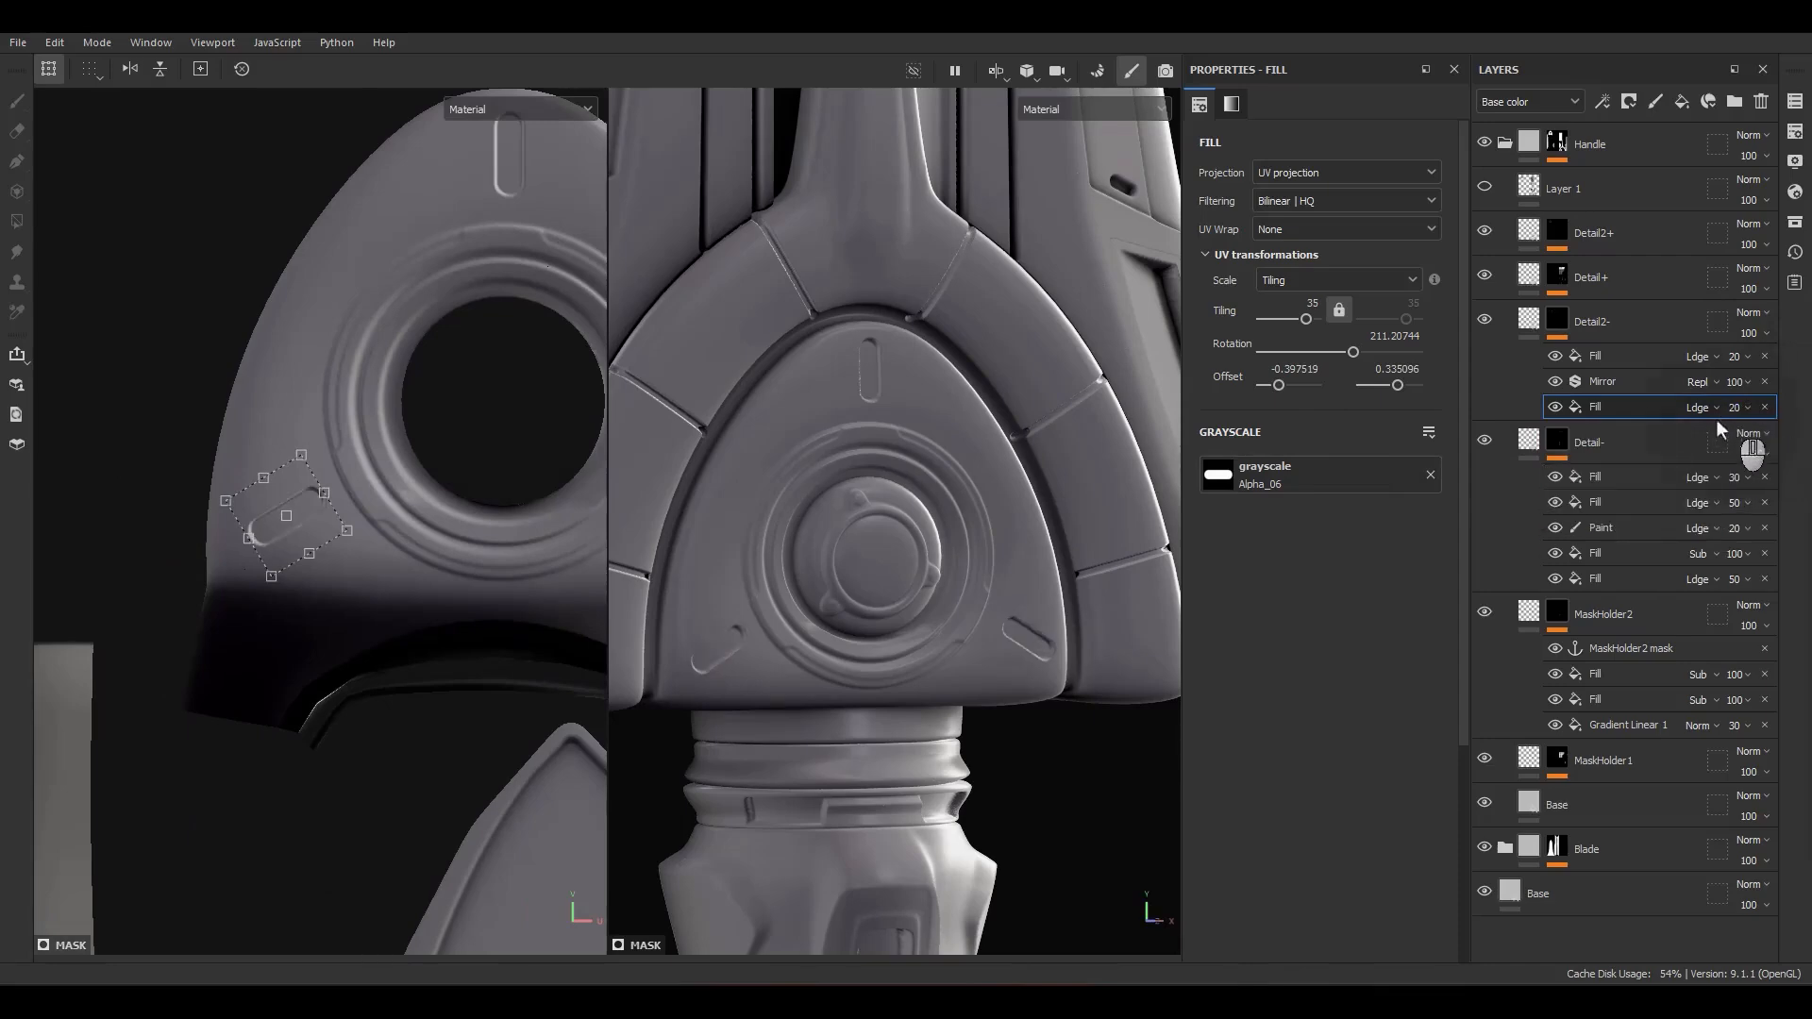
# Step: Examine the dome's slot recesses in the UV layout and on the whole sword from several angles
pyautogui.scroll(-3, 390, 406)
pyautogui.scroll(-3, 367, 372)
pyautogui.keyDown('alt'); pyautogui.moveTo(425, 361); pyautogui.dragTo(386, 492, button='middle'); pyautogui.keyUp('alt')
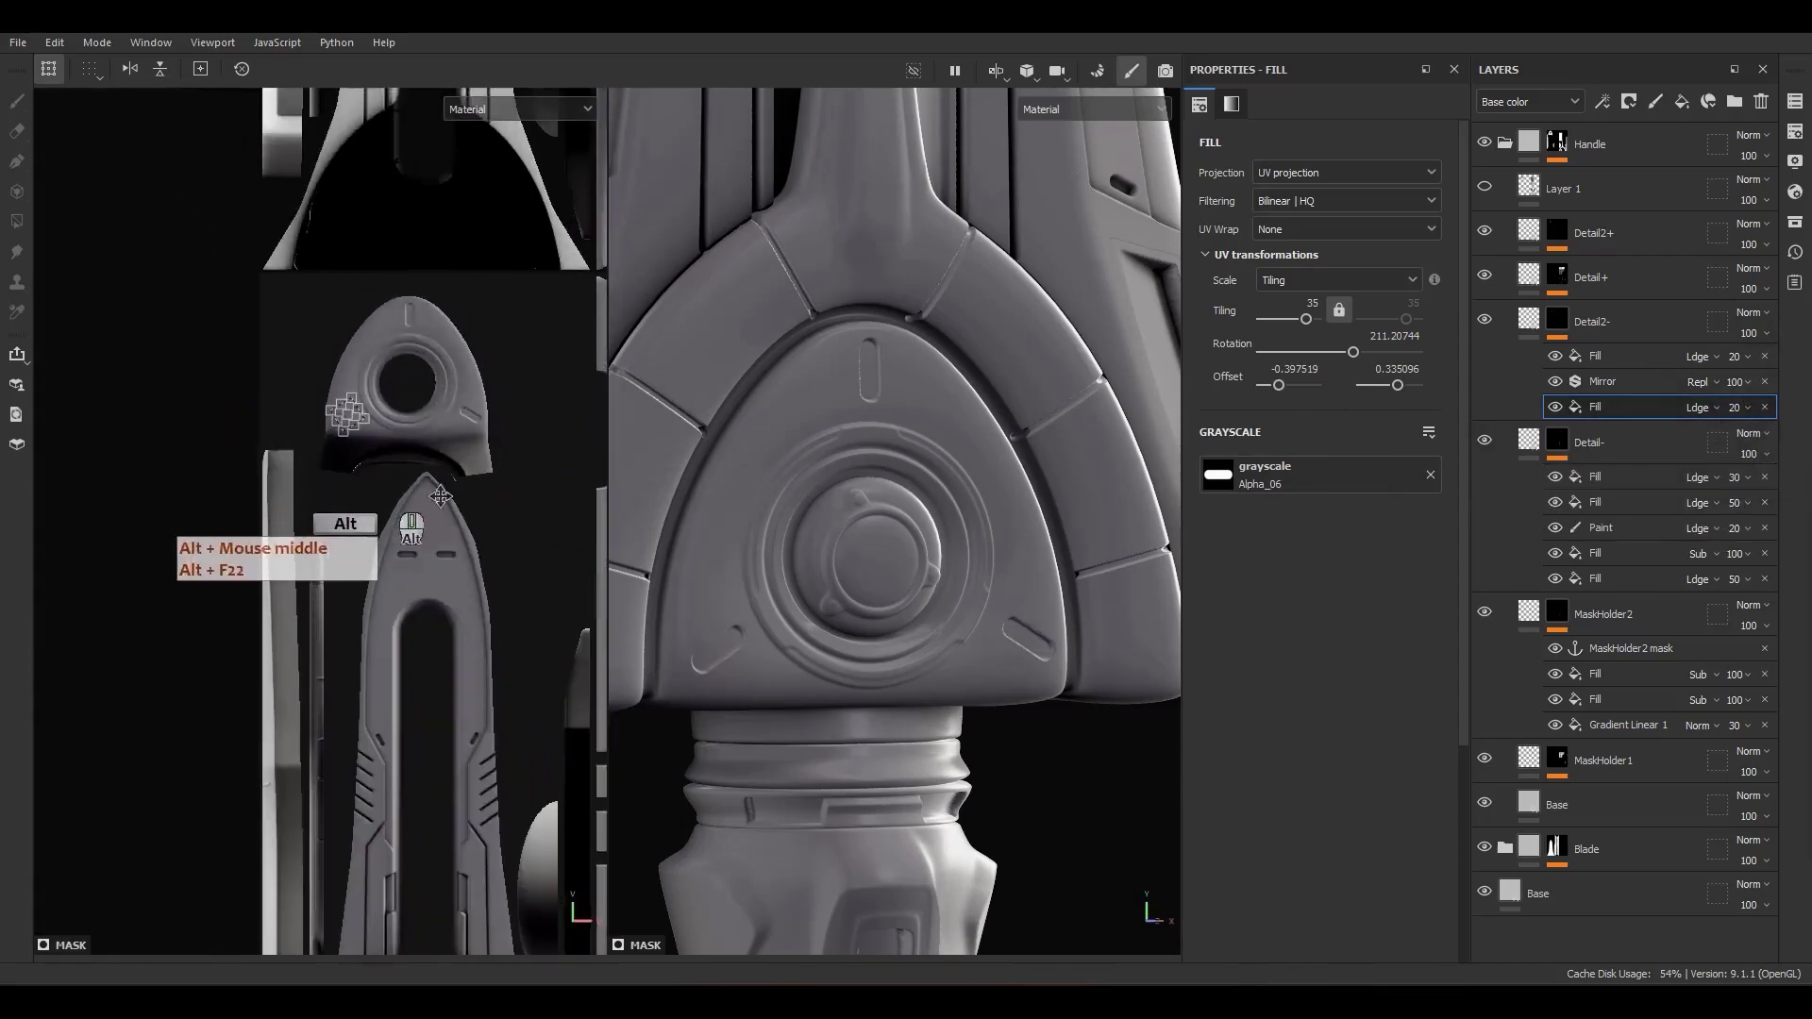
pyautogui.keyDown('alt'); pyautogui.moveTo(869, 451); pyautogui.dragTo(957, 540); pyautogui.keyUp('alt')
pyautogui.press('f')
pyautogui.scroll(4, 858, 712)
pyautogui.keyDown('alt'); pyautogui.moveTo(858, 711); pyautogui.dragTo(996, 654); pyautogui.keyUp('alt')
pyautogui.keyDown('alt'); pyautogui.moveTo(997, 653); pyautogui.dragTo(998, 464, button='right'); pyautogui.keyUp('alt')
pyautogui.keyDown('alt'); pyautogui.moveTo(993, 514); pyautogui.dragTo(1003, 415, button='middle'); pyautogui.keyUp('alt')
pyautogui.keyDown('alt'); pyautogui.moveTo(1005, 423); pyautogui.dragTo(914, 400); pyautogui.keyUp('alt')
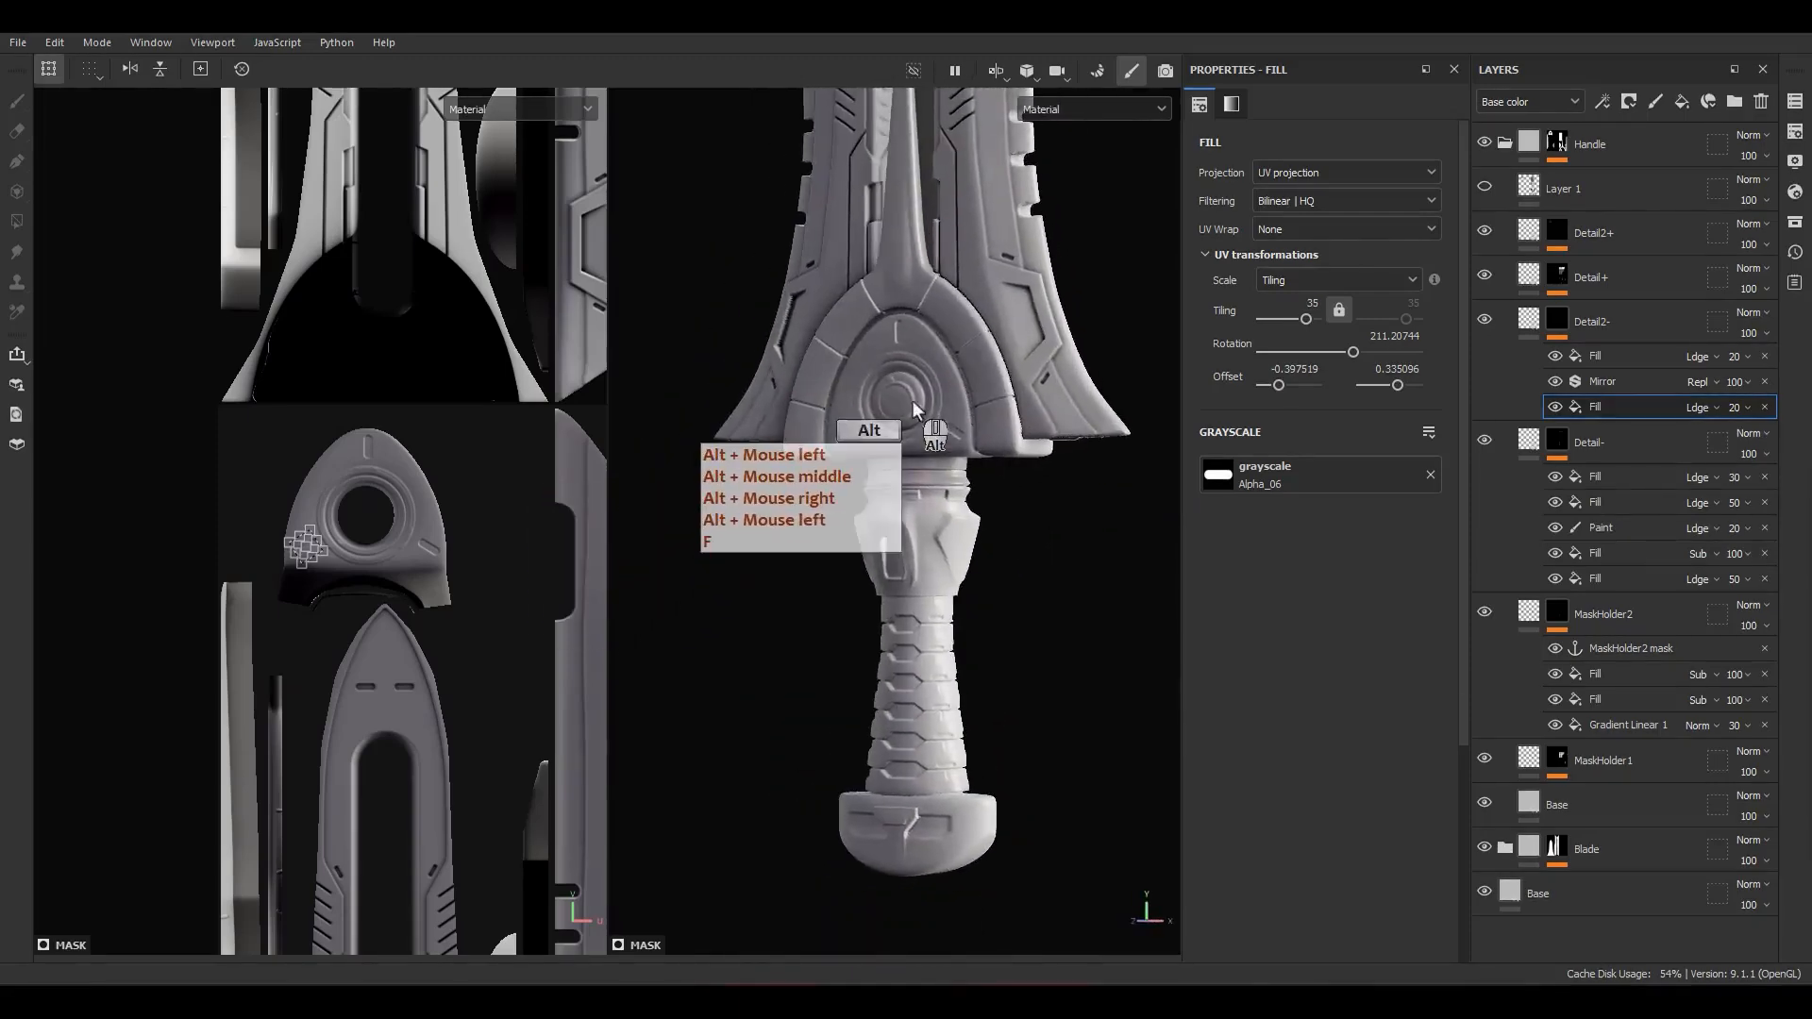
# Step: Collapse the mask effects of the Detail2-, Detail- and MaskHolder2 layers
pyautogui.keyDown('alt'); pyautogui.moveTo(914, 400); pyautogui.dragTo(927, 542, button='middle'); pyautogui.keyUp('alt')
pyautogui.keyDown('alt'); pyautogui.moveTo(927, 543); pyautogui.dragTo(1001, 548); pyautogui.keyUp('alt')
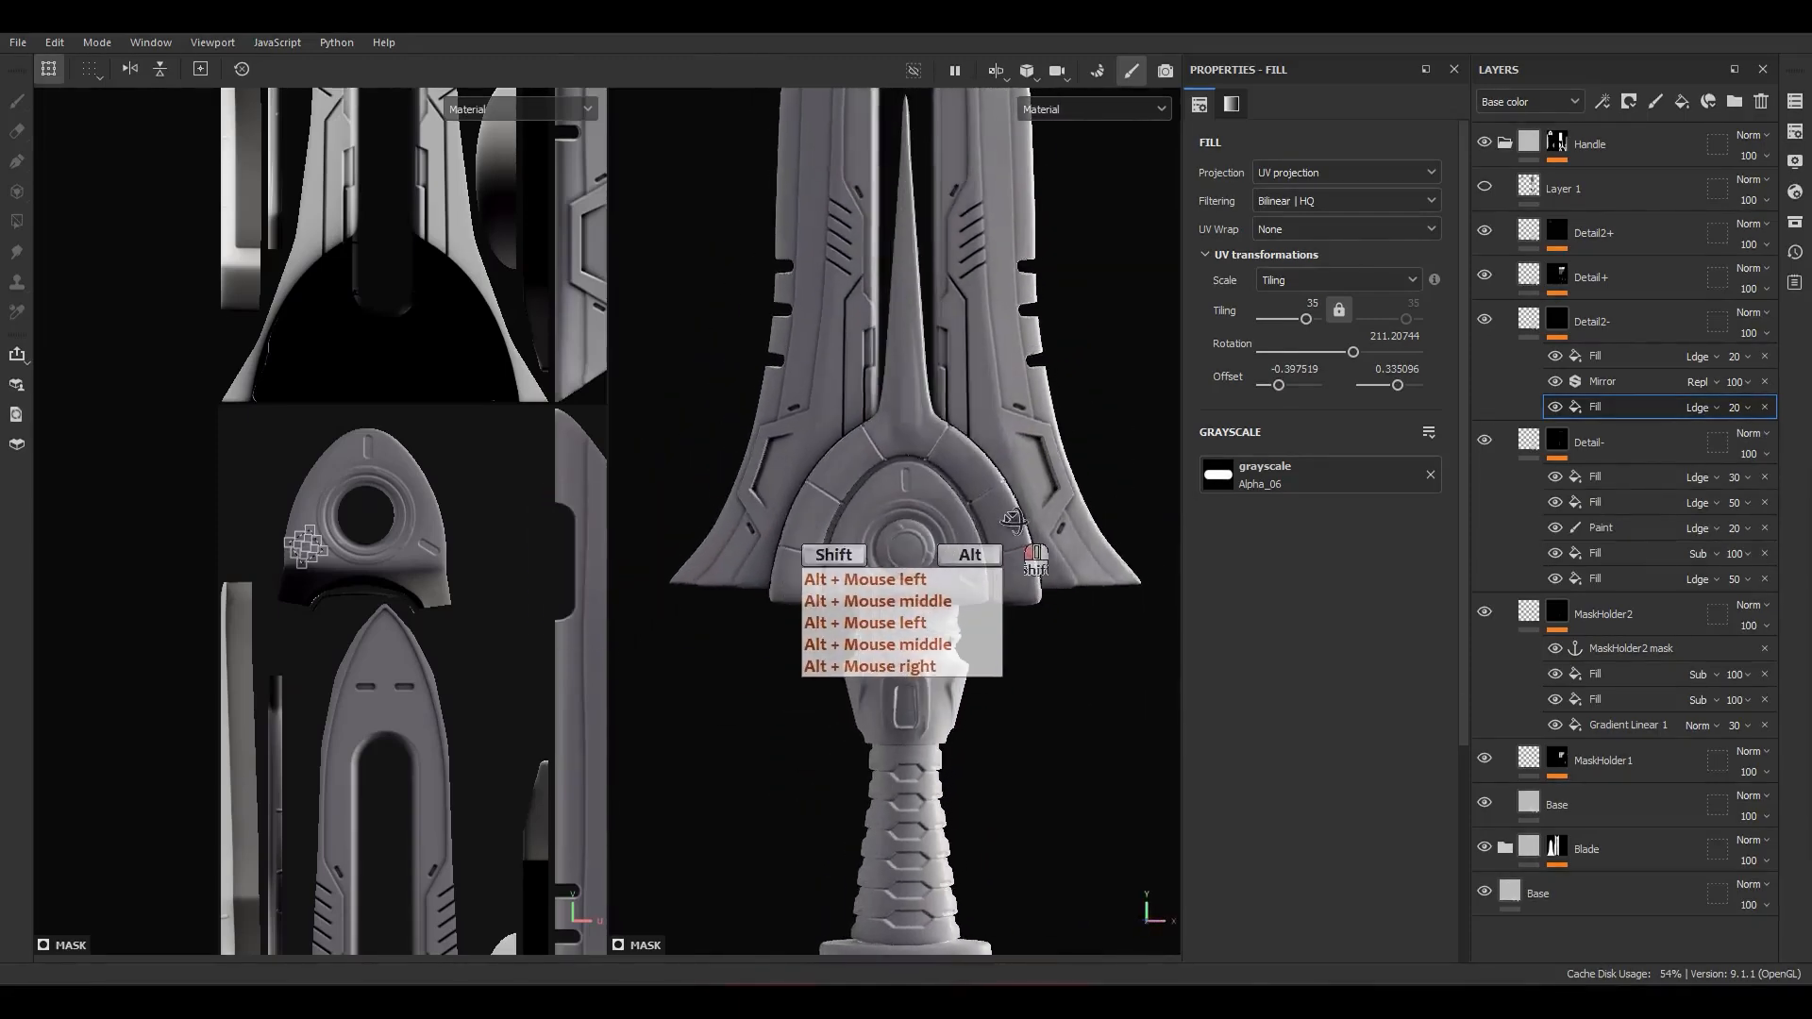
pyautogui.click(1526, 319)
pyautogui.click(1525, 378)
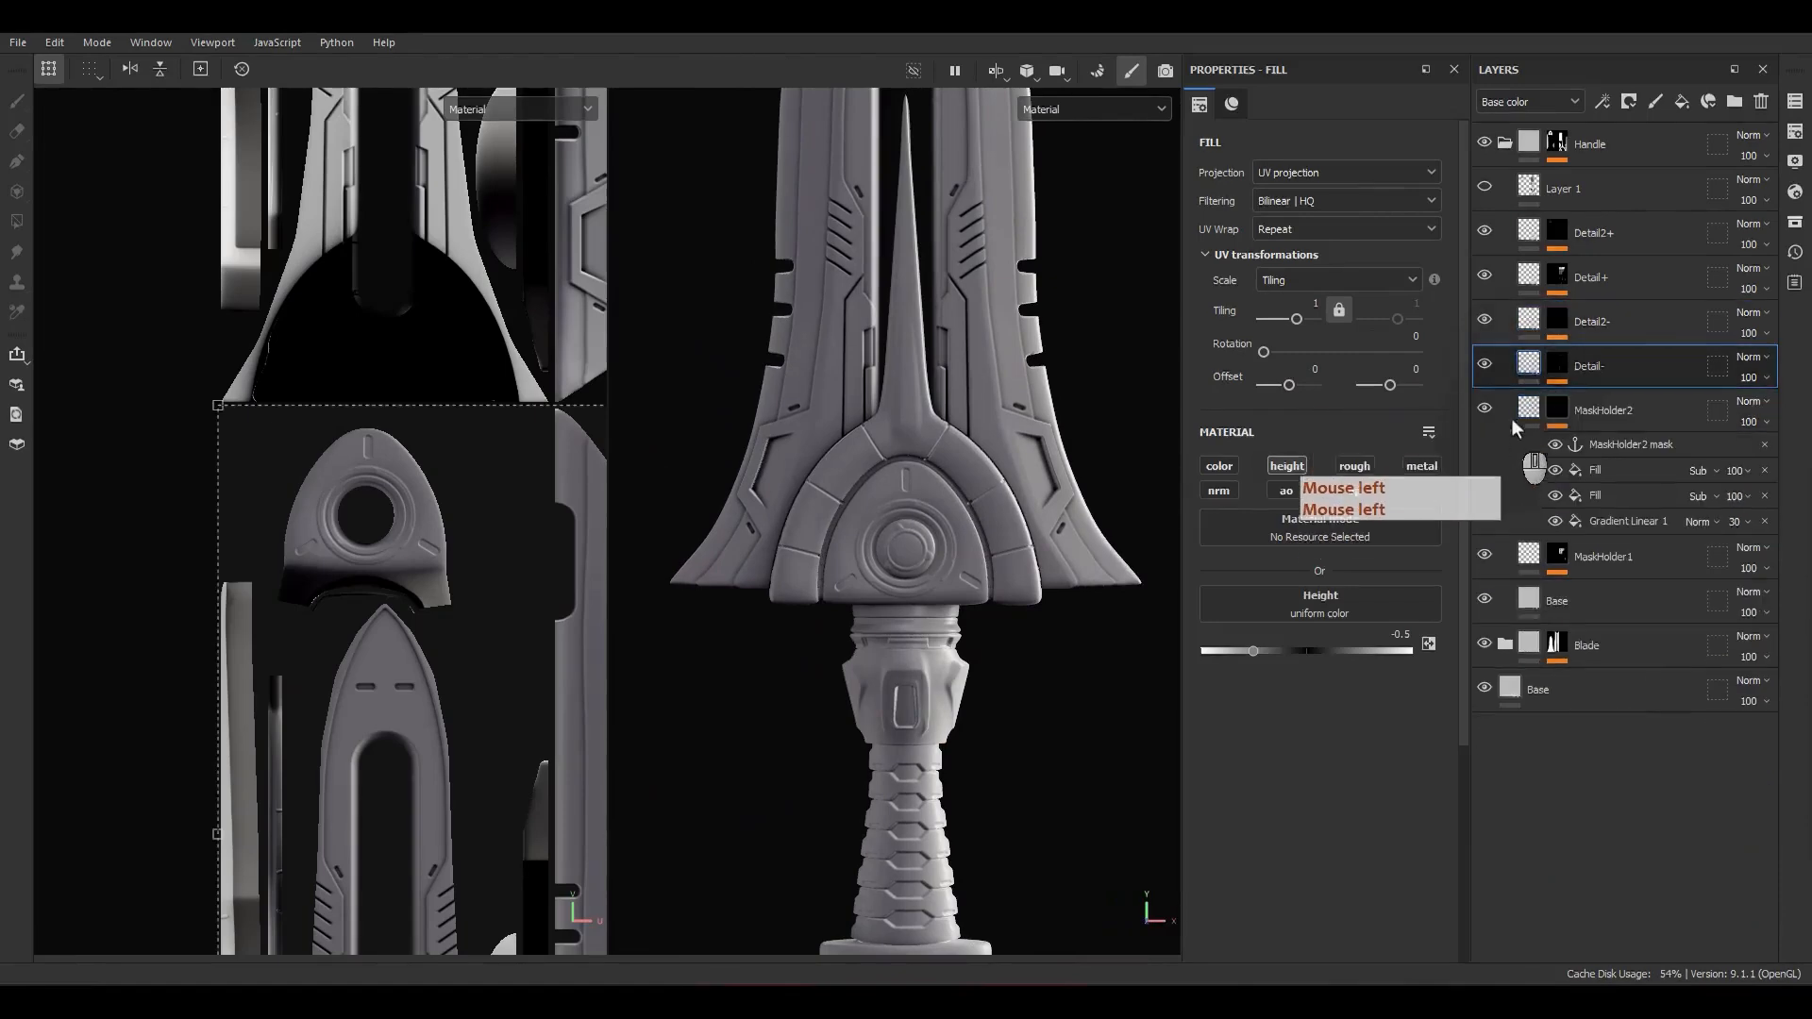
pyautogui.click(1512, 415)
# Step: Compare the sword with Layer 1 shown and hidden, and delete Layer 1 from the Handle group
pyautogui.click(1486, 191)
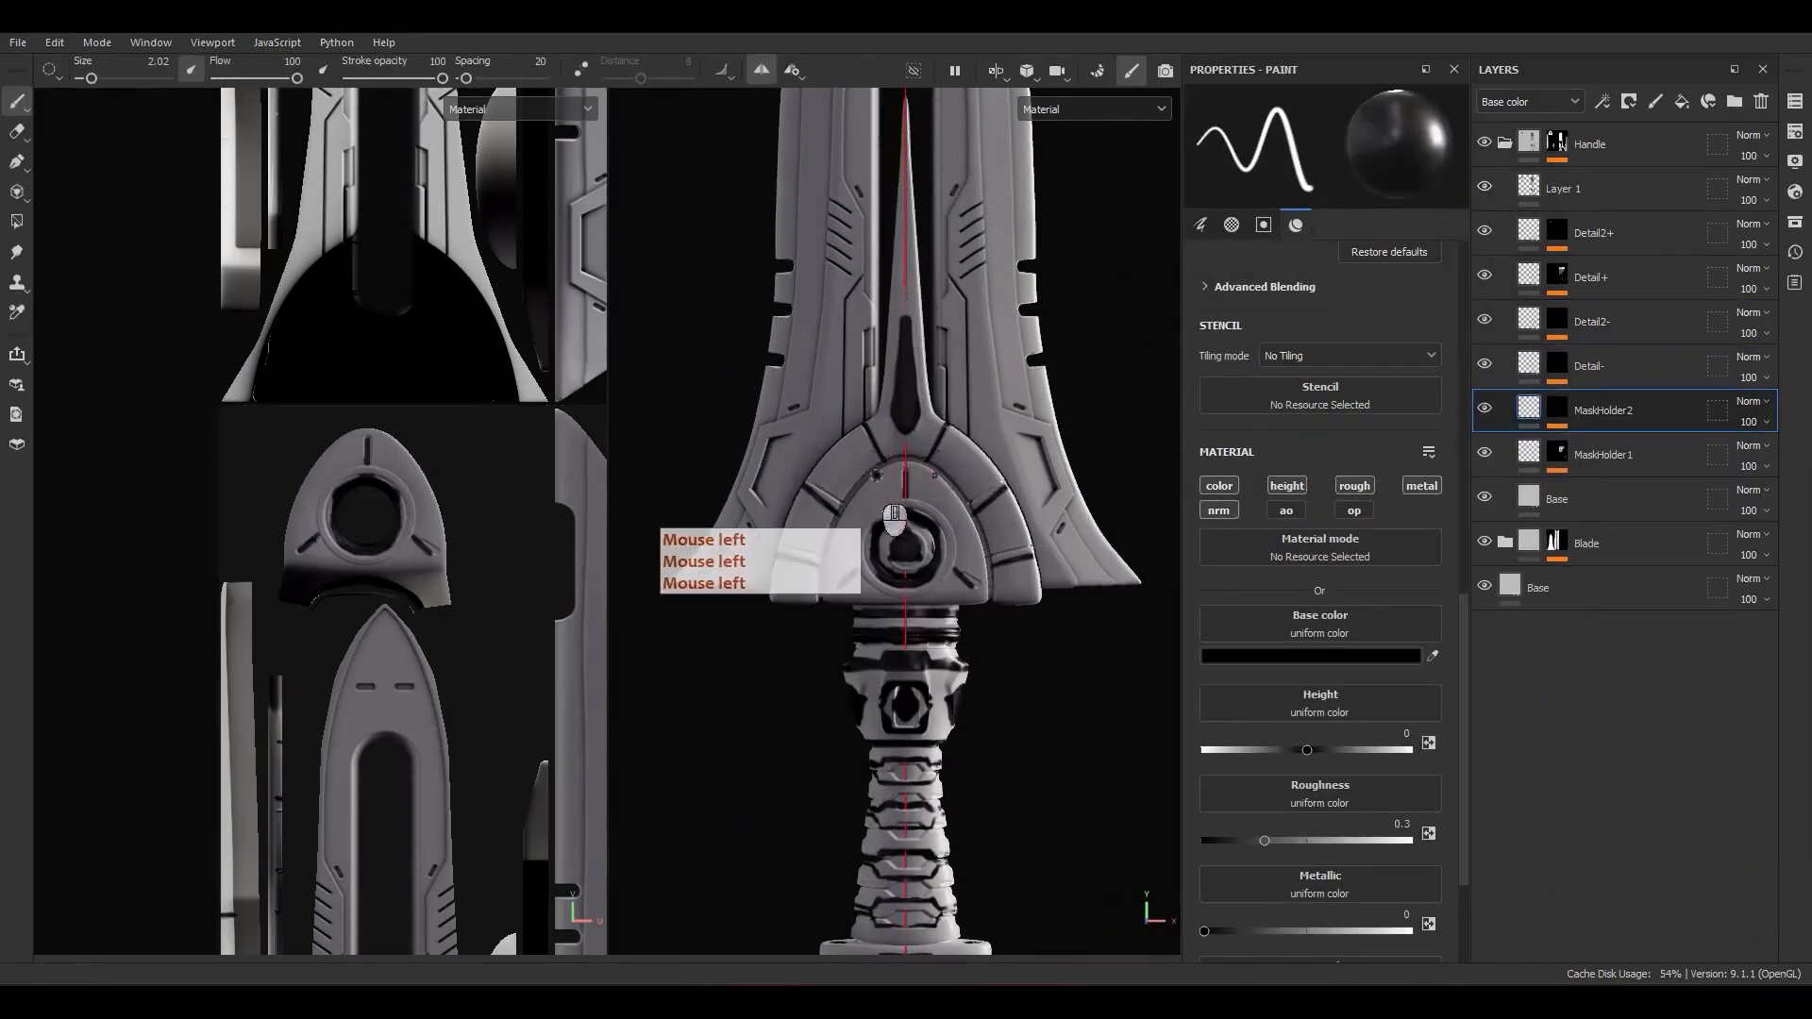
pyautogui.scroll(-4, 888, 490)
pyautogui.moveTo(908, 600)
pyautogui.keyDown('alt'); pyautogui.mouseDown()
pyautogui.moveTo(1044, 635)
pyautogui.moveTo(850, 630)
pyautogui.moveTo(907, 604)
pyautogui.mouseUp(); pyautogui.keyUp('alt')
pyautogui.click(1483, 190)
pyautogui.click(1483, 189)
pyautogui.click(1483, 189)
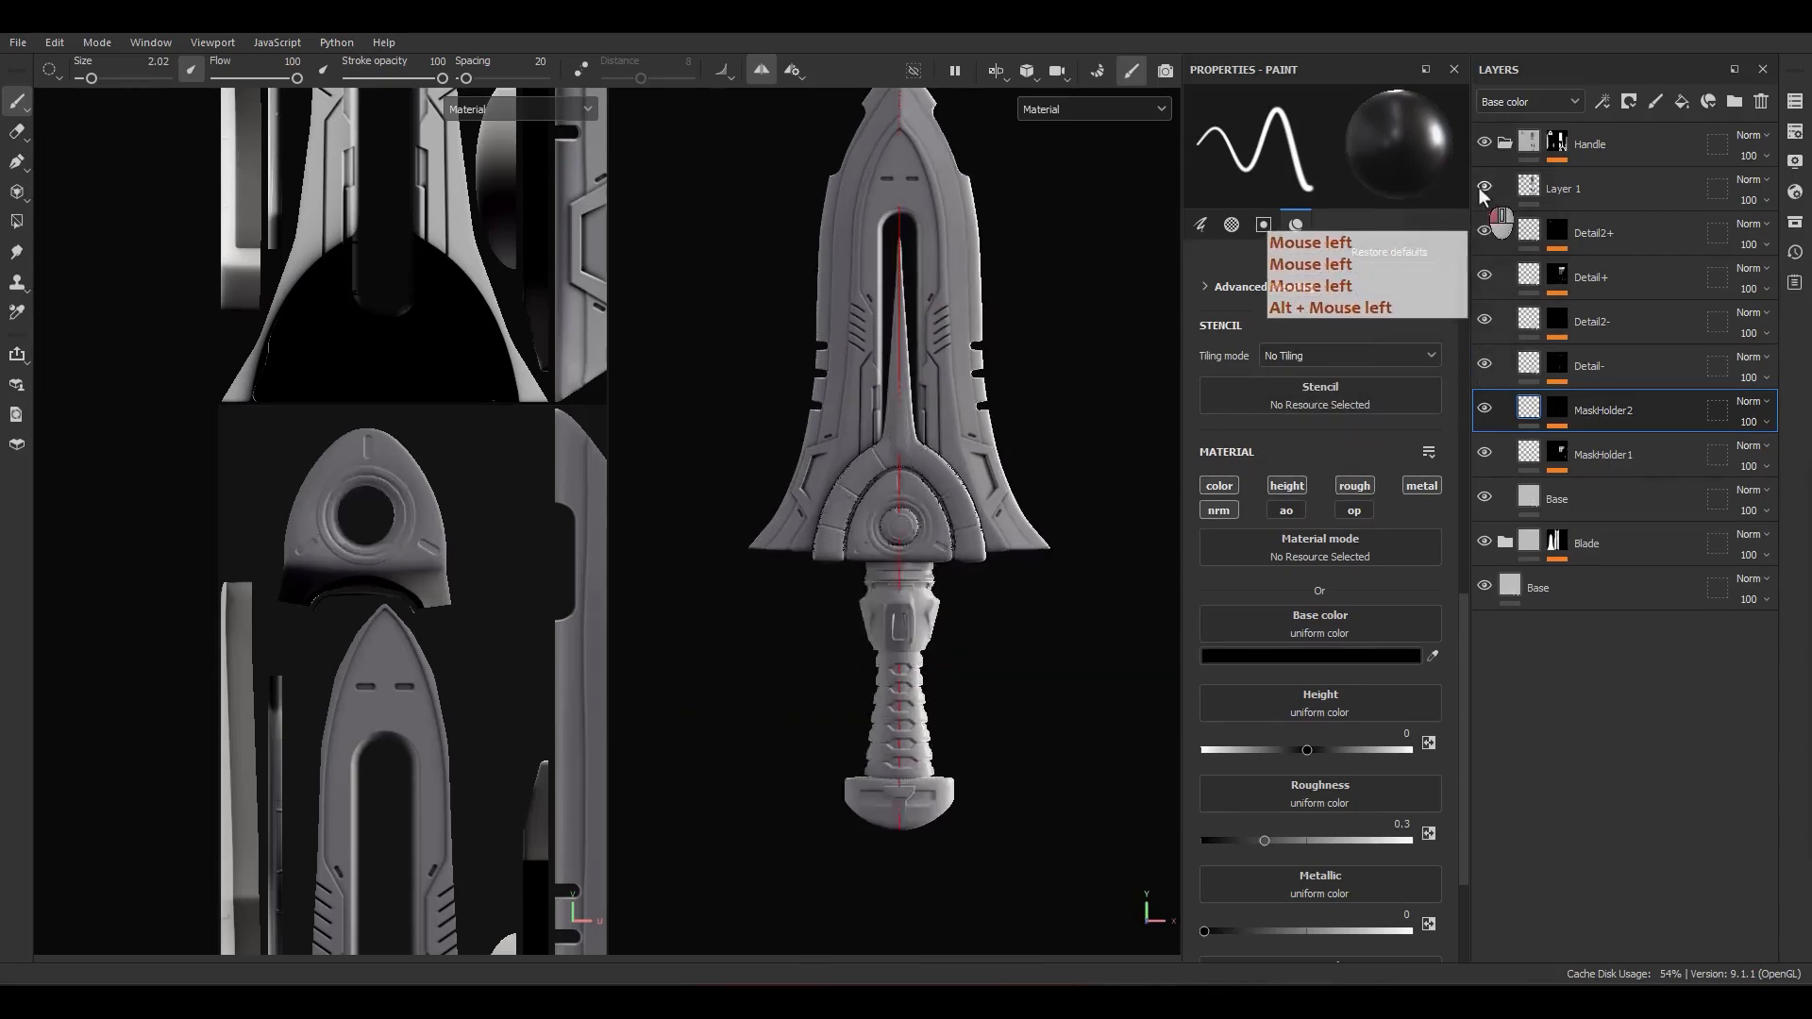
pyautogui.click(1483, 190)
pyautogui.click(1483, 190)
pyautogui.click(1628, 176)
pyautogui.click(1761, 101)
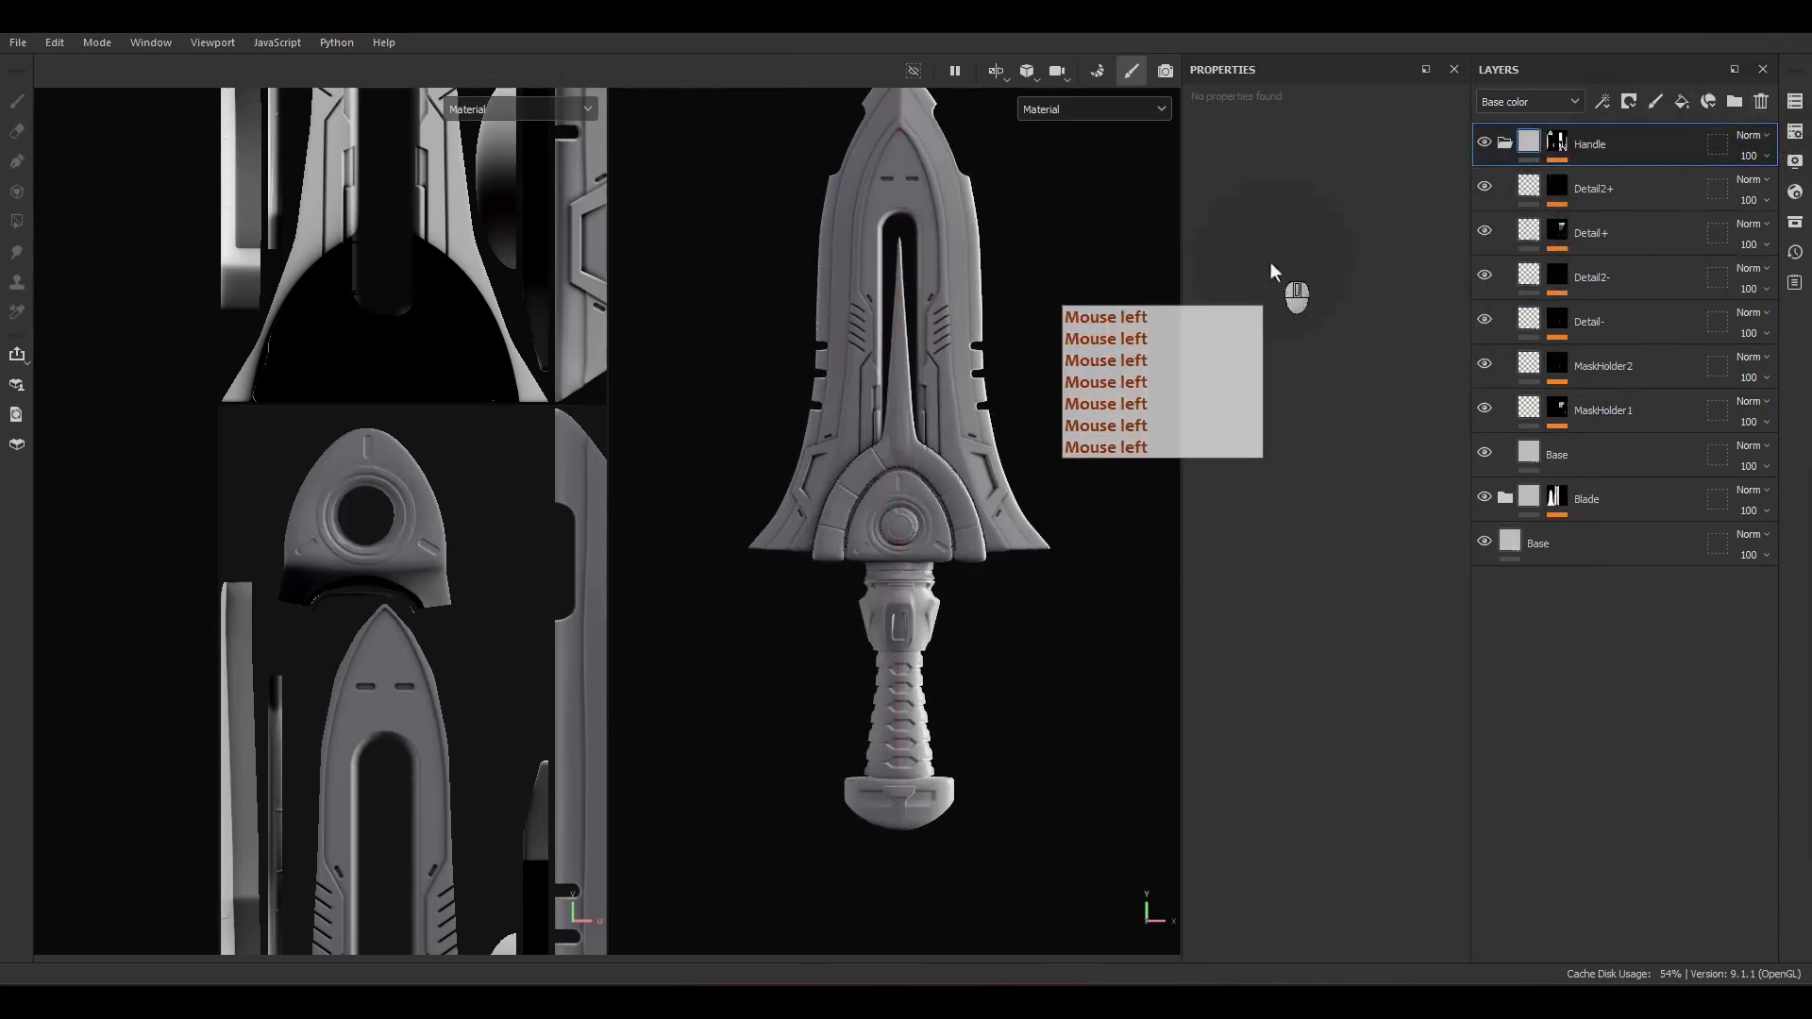
# Step: Add a paint layer above Detail2+ in the Handle group and name it HeightHandle
pyautogui.click(1638, 188)
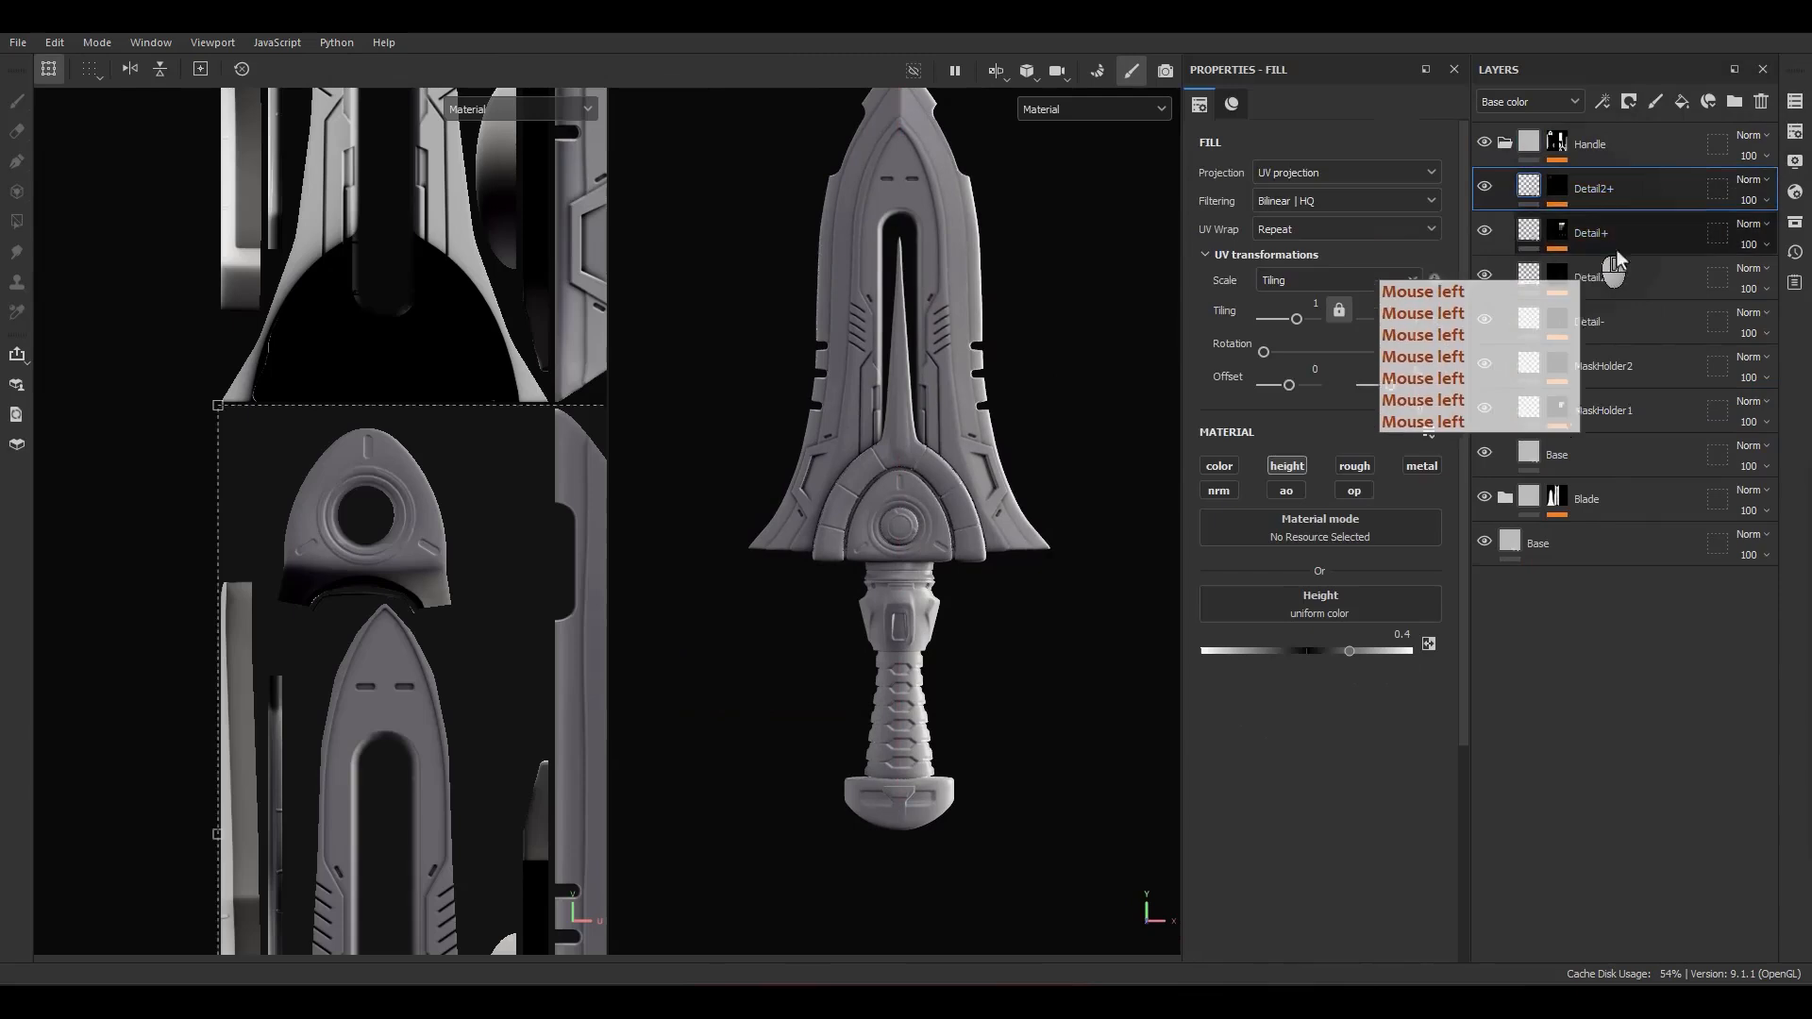
pyautogui.click(1655, 102)
pyautogui.doubleClick(1567, 189)
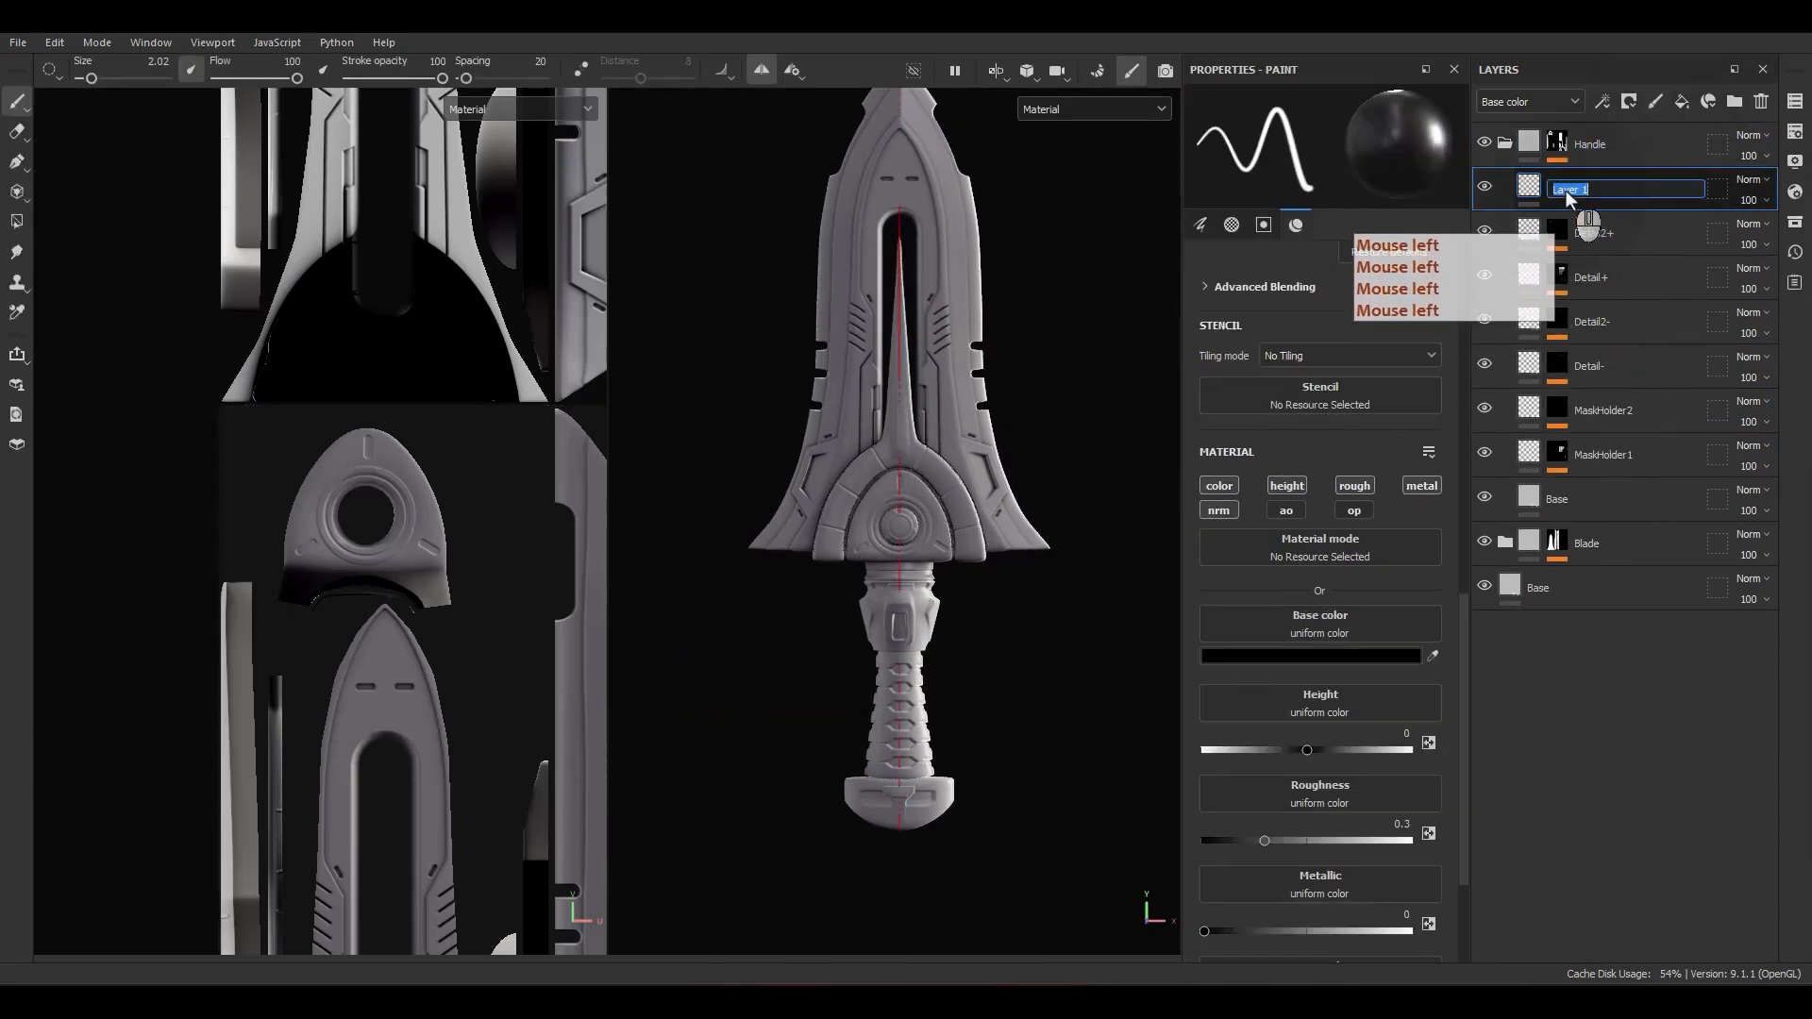
pyautogui.press('shift')
pyautogui.write('HeightHandle')
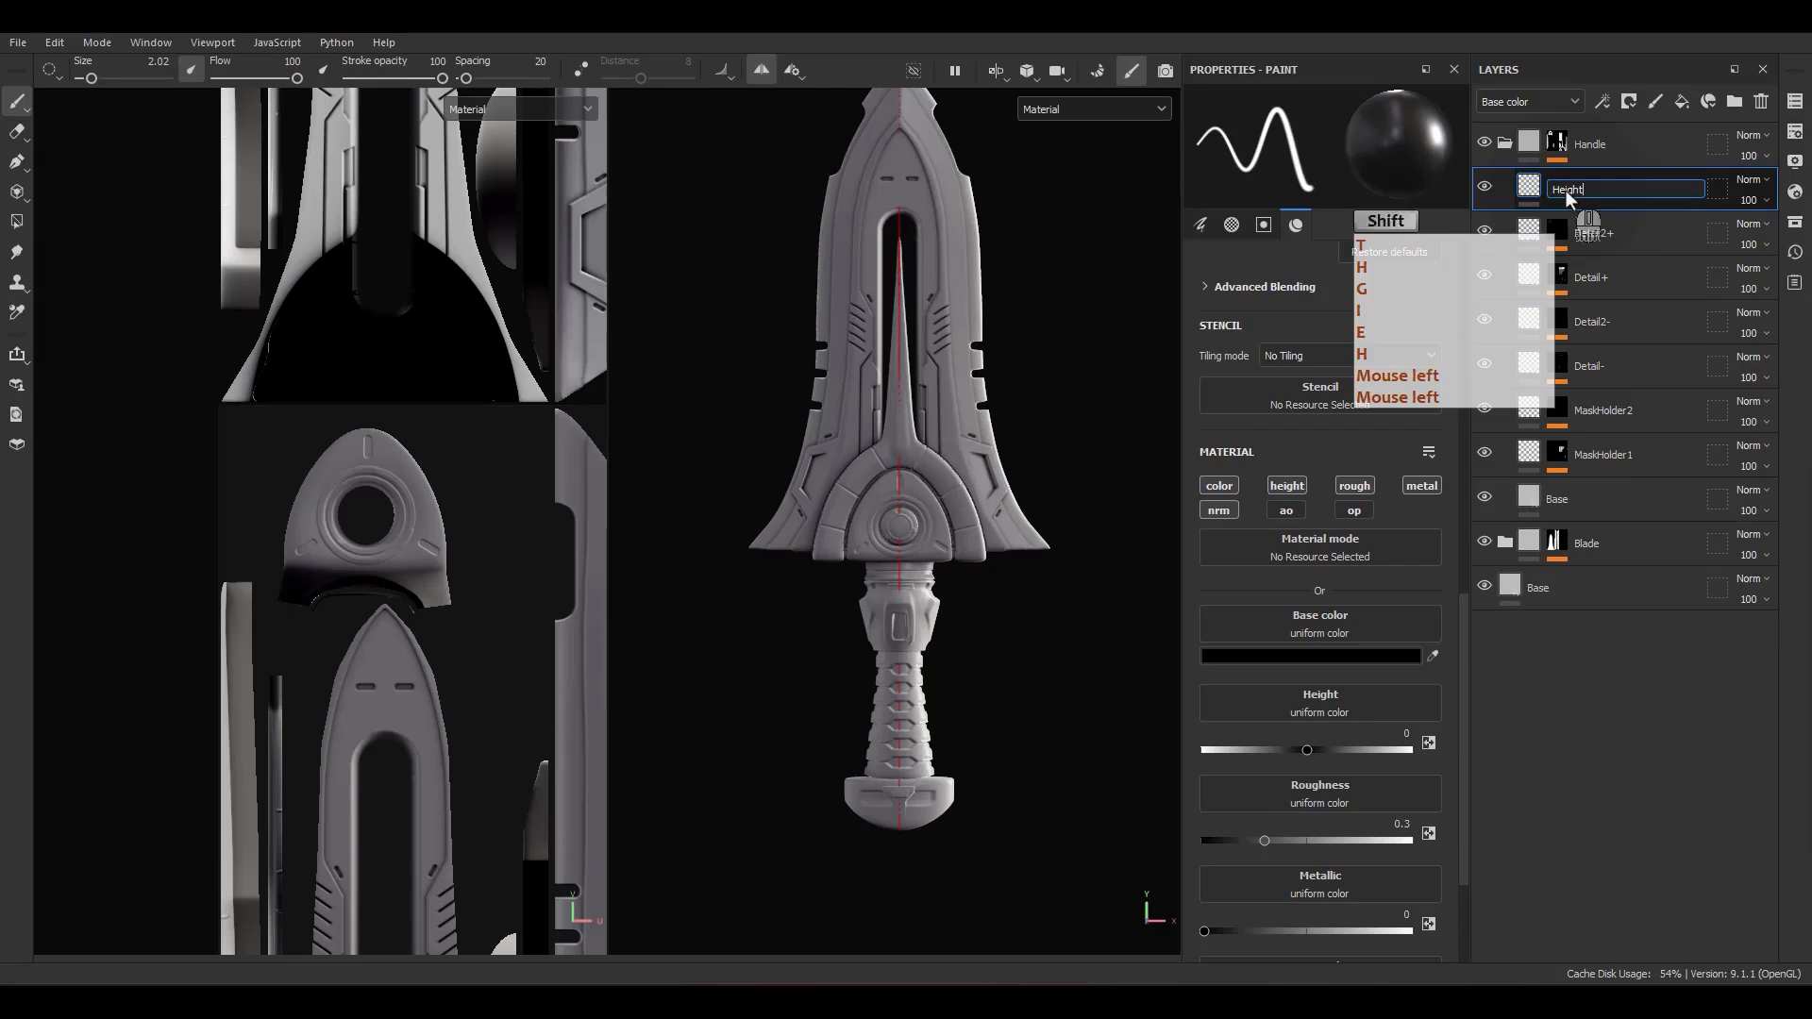
pyautogui.press('Return')
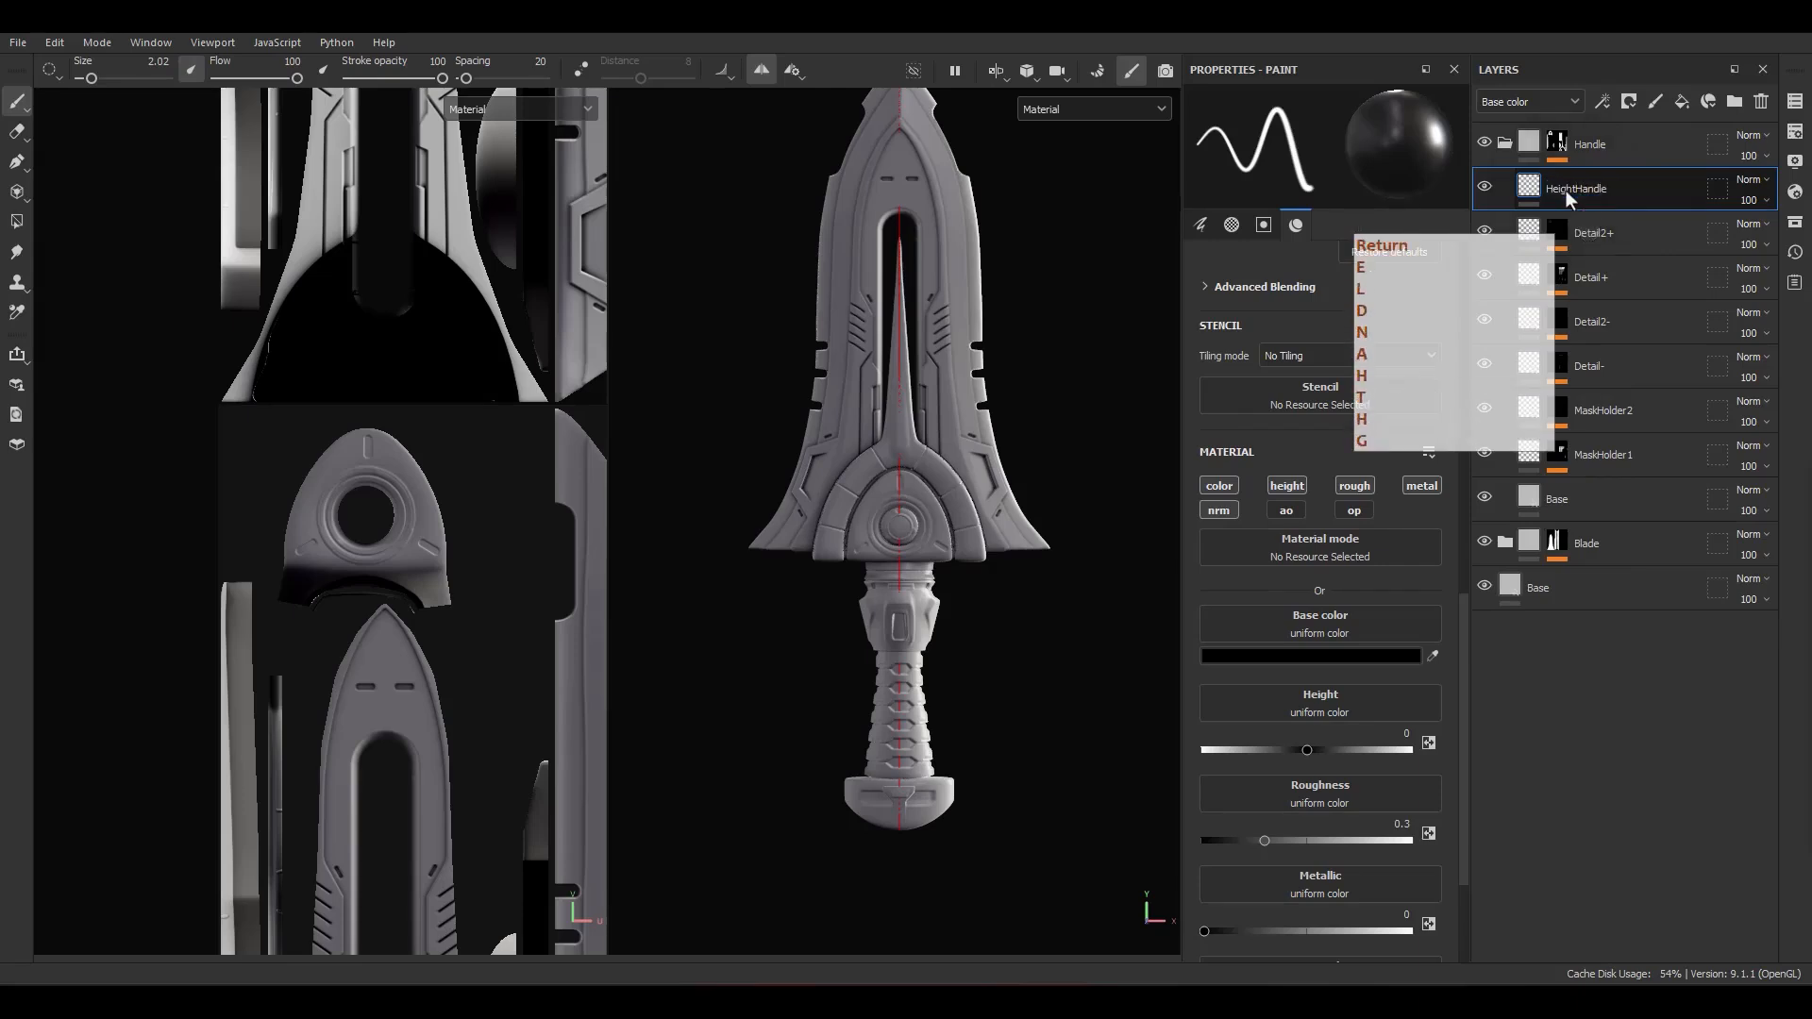
# Step: Set the HeightHandle layer's blending to Passthrough for all channels and add an anchor point to it
pyautogui.click(1746, 179)
pyautogui.click(1720, 219)
pyautogui.rightClick(1754, 214)
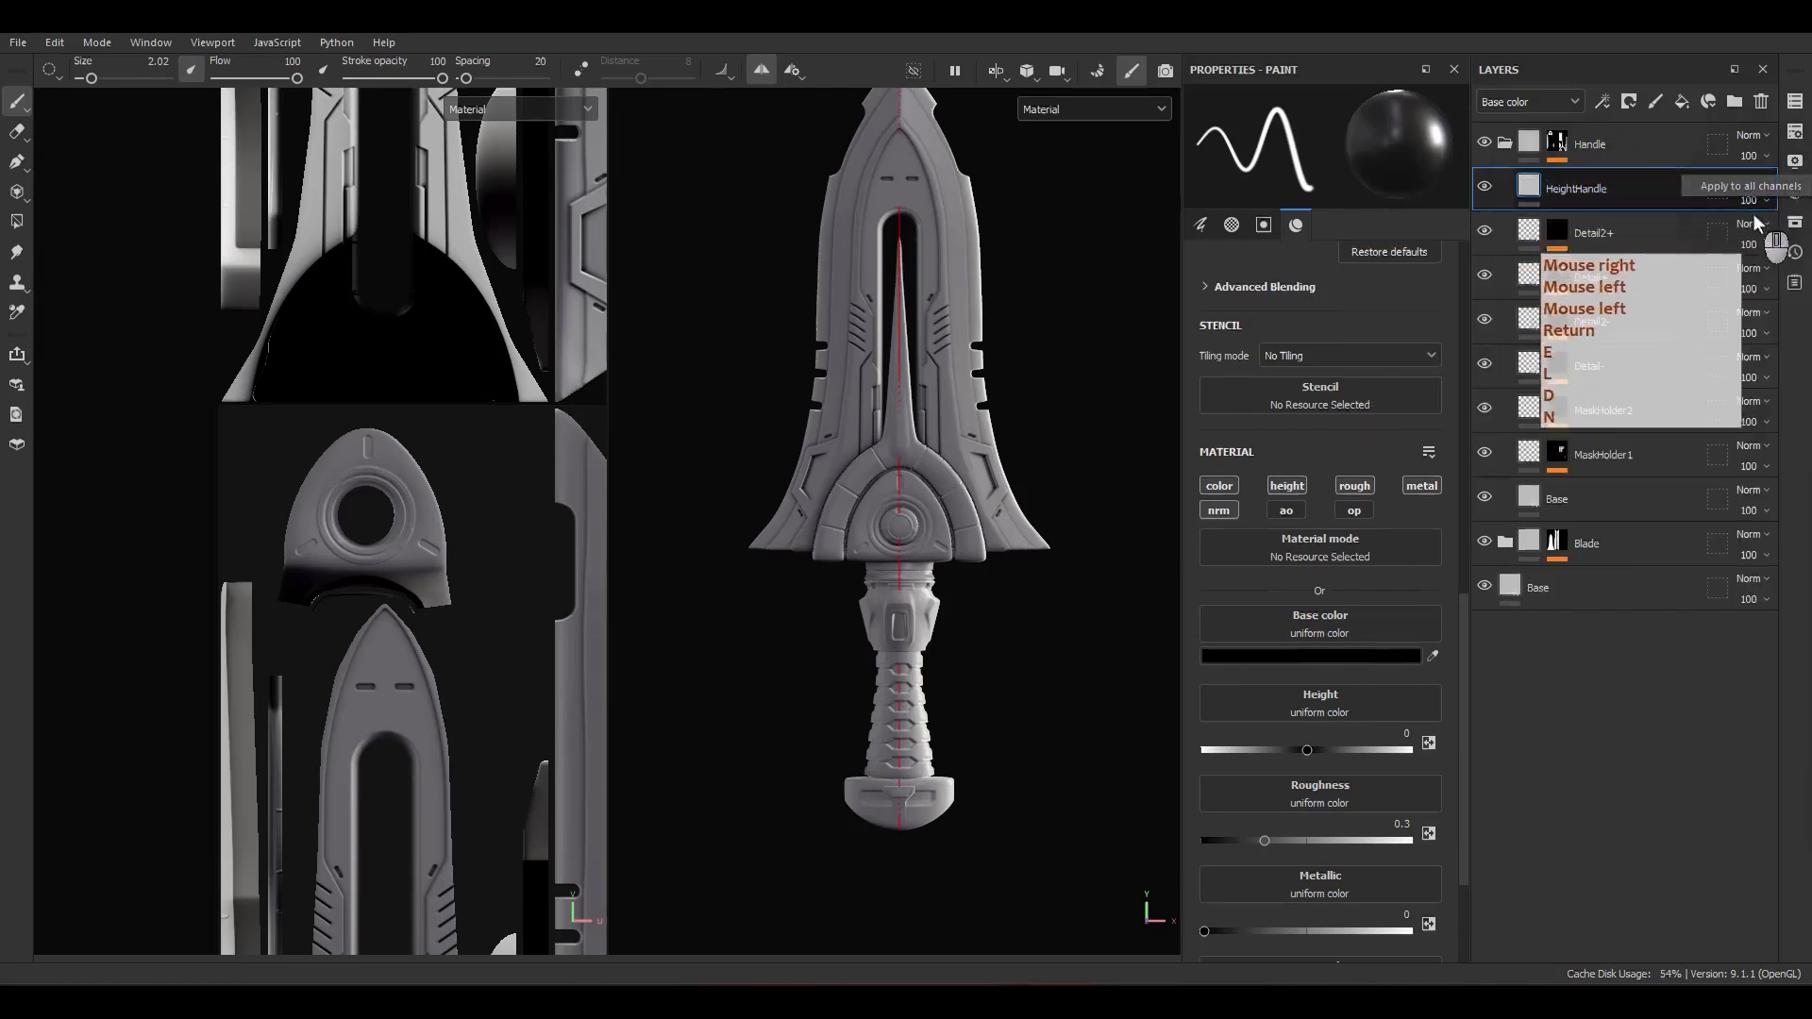
pyautogui.click(1747, 191)
pyautogui.rightClick(1601, 190)
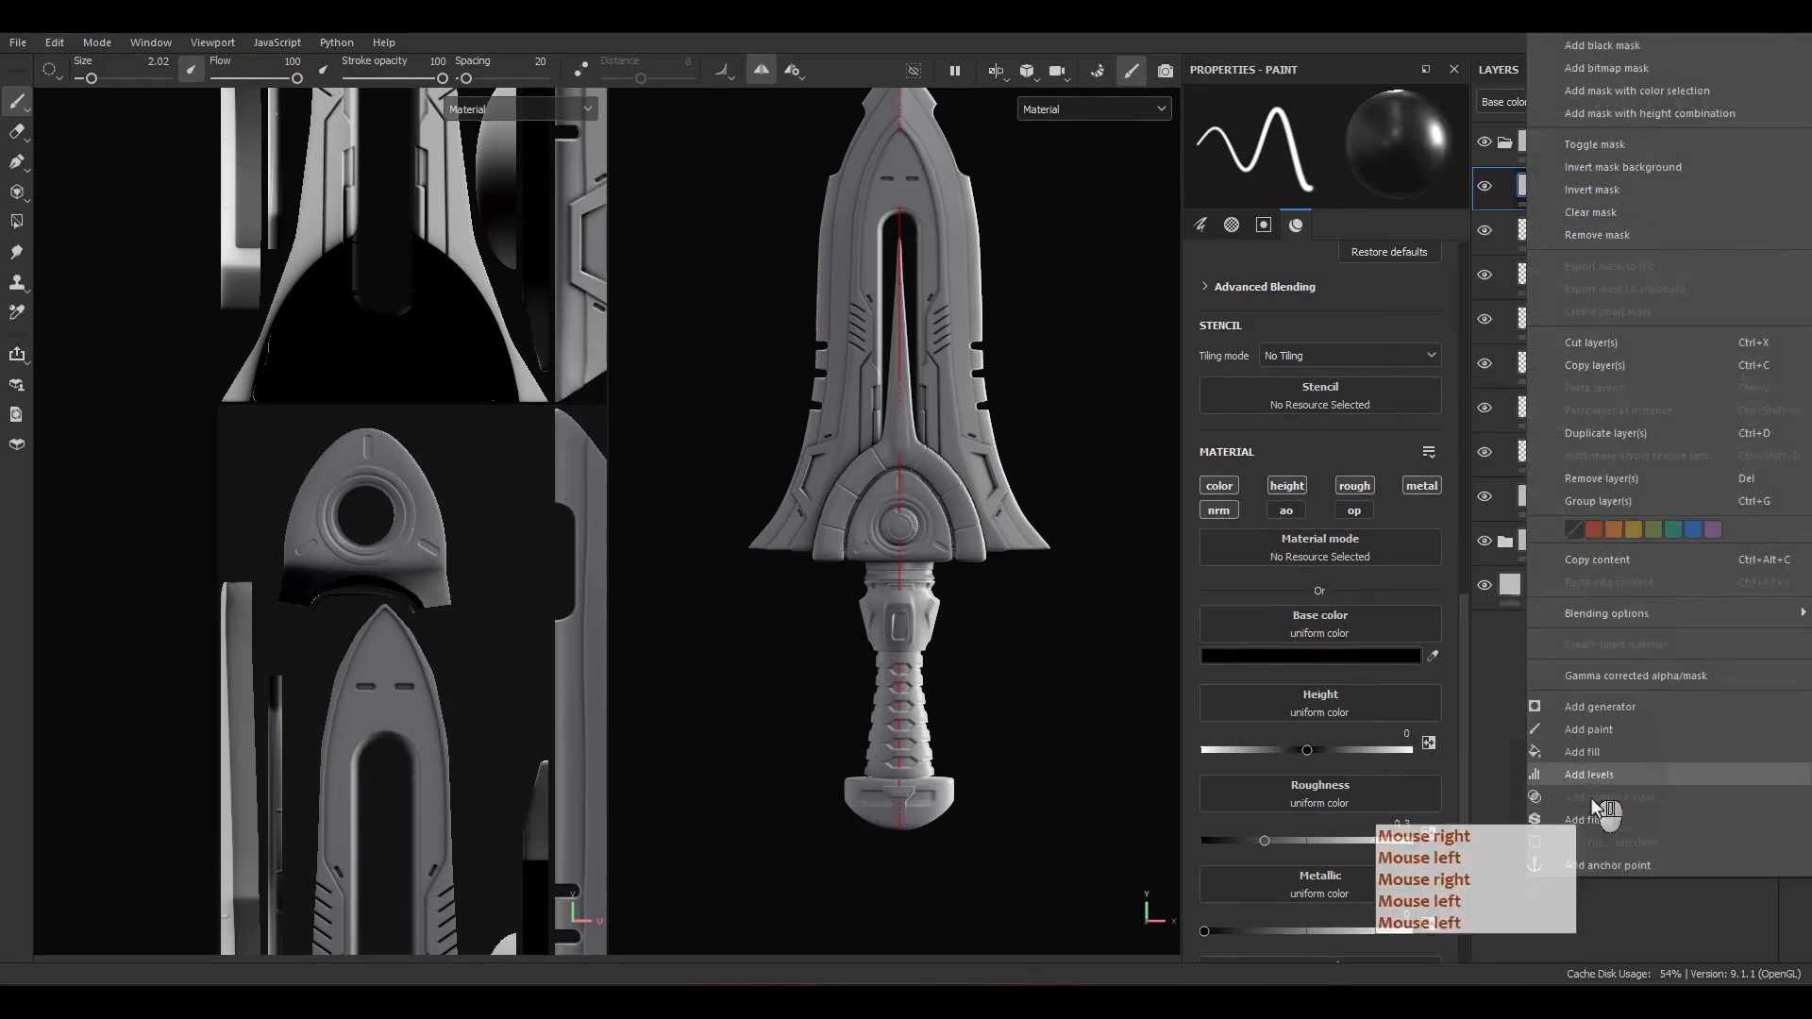
pyautogui.click(1593, 864)
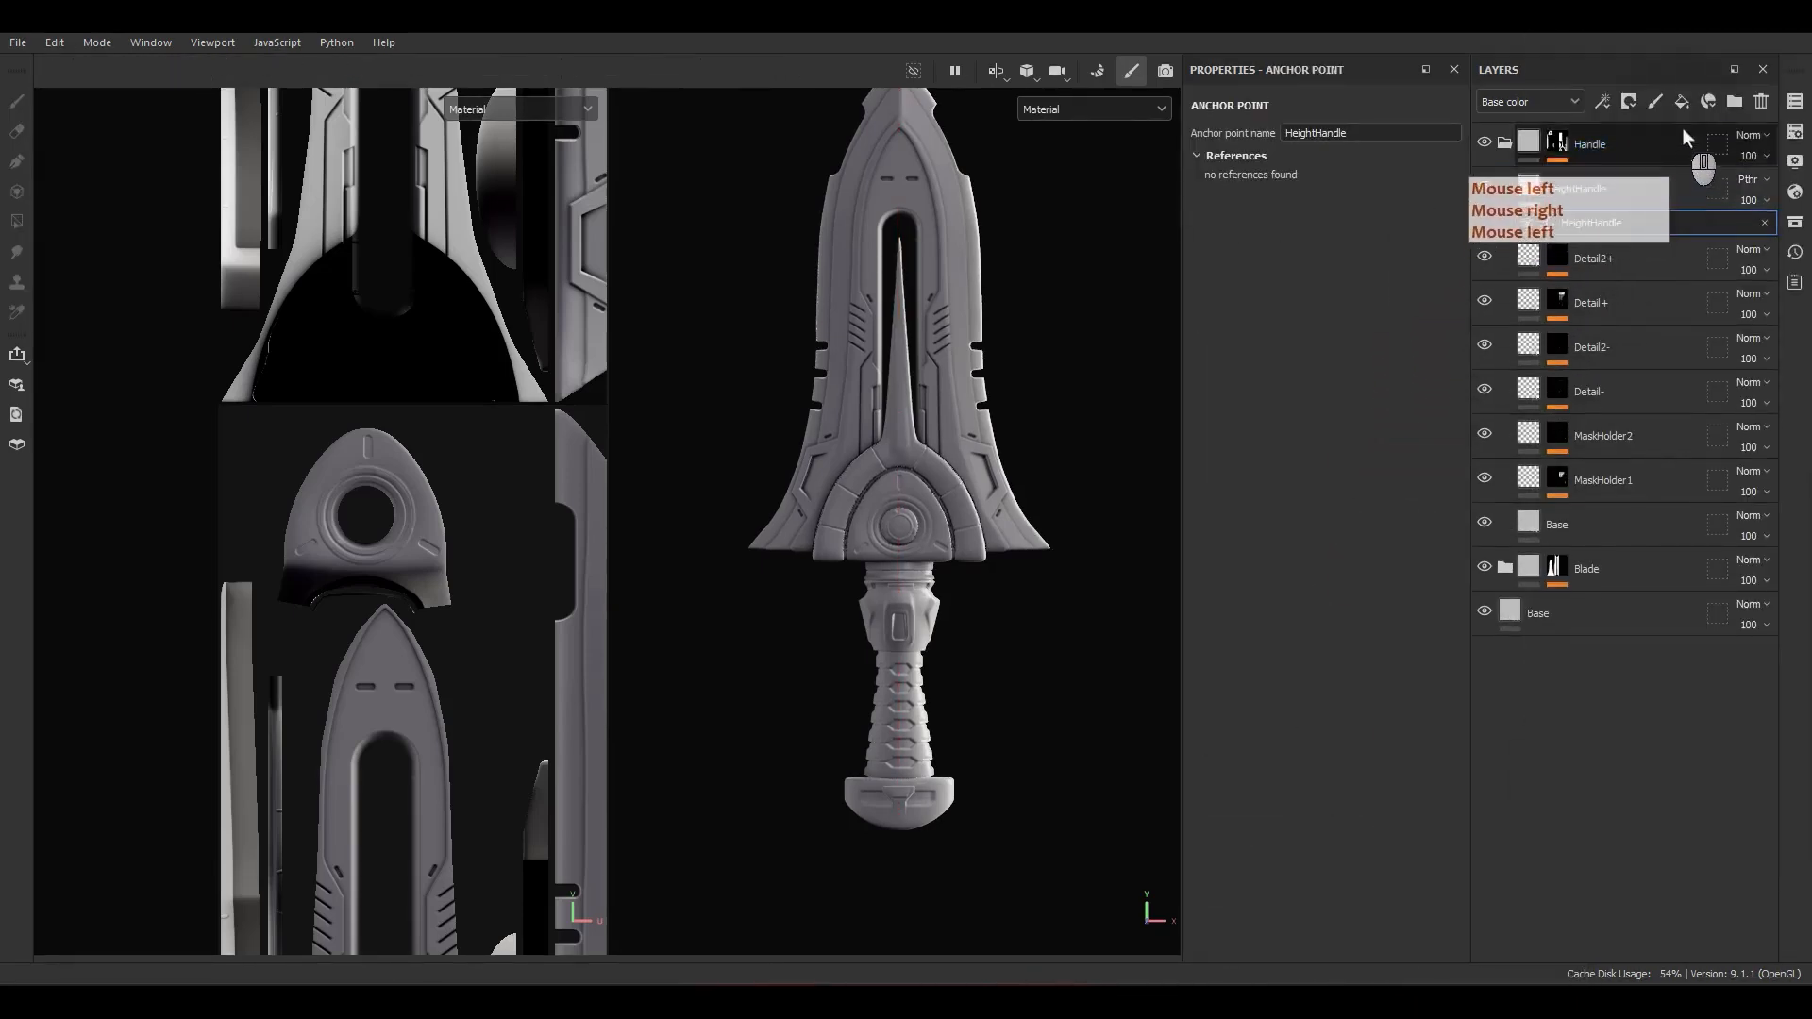
# Step: Add a fill layer named AO+ above HeightHandle that carries only the ambient occlusion channel at 0
pyautogui.click(1682, 101)
pyautogui.doubleClick(1568, 191)
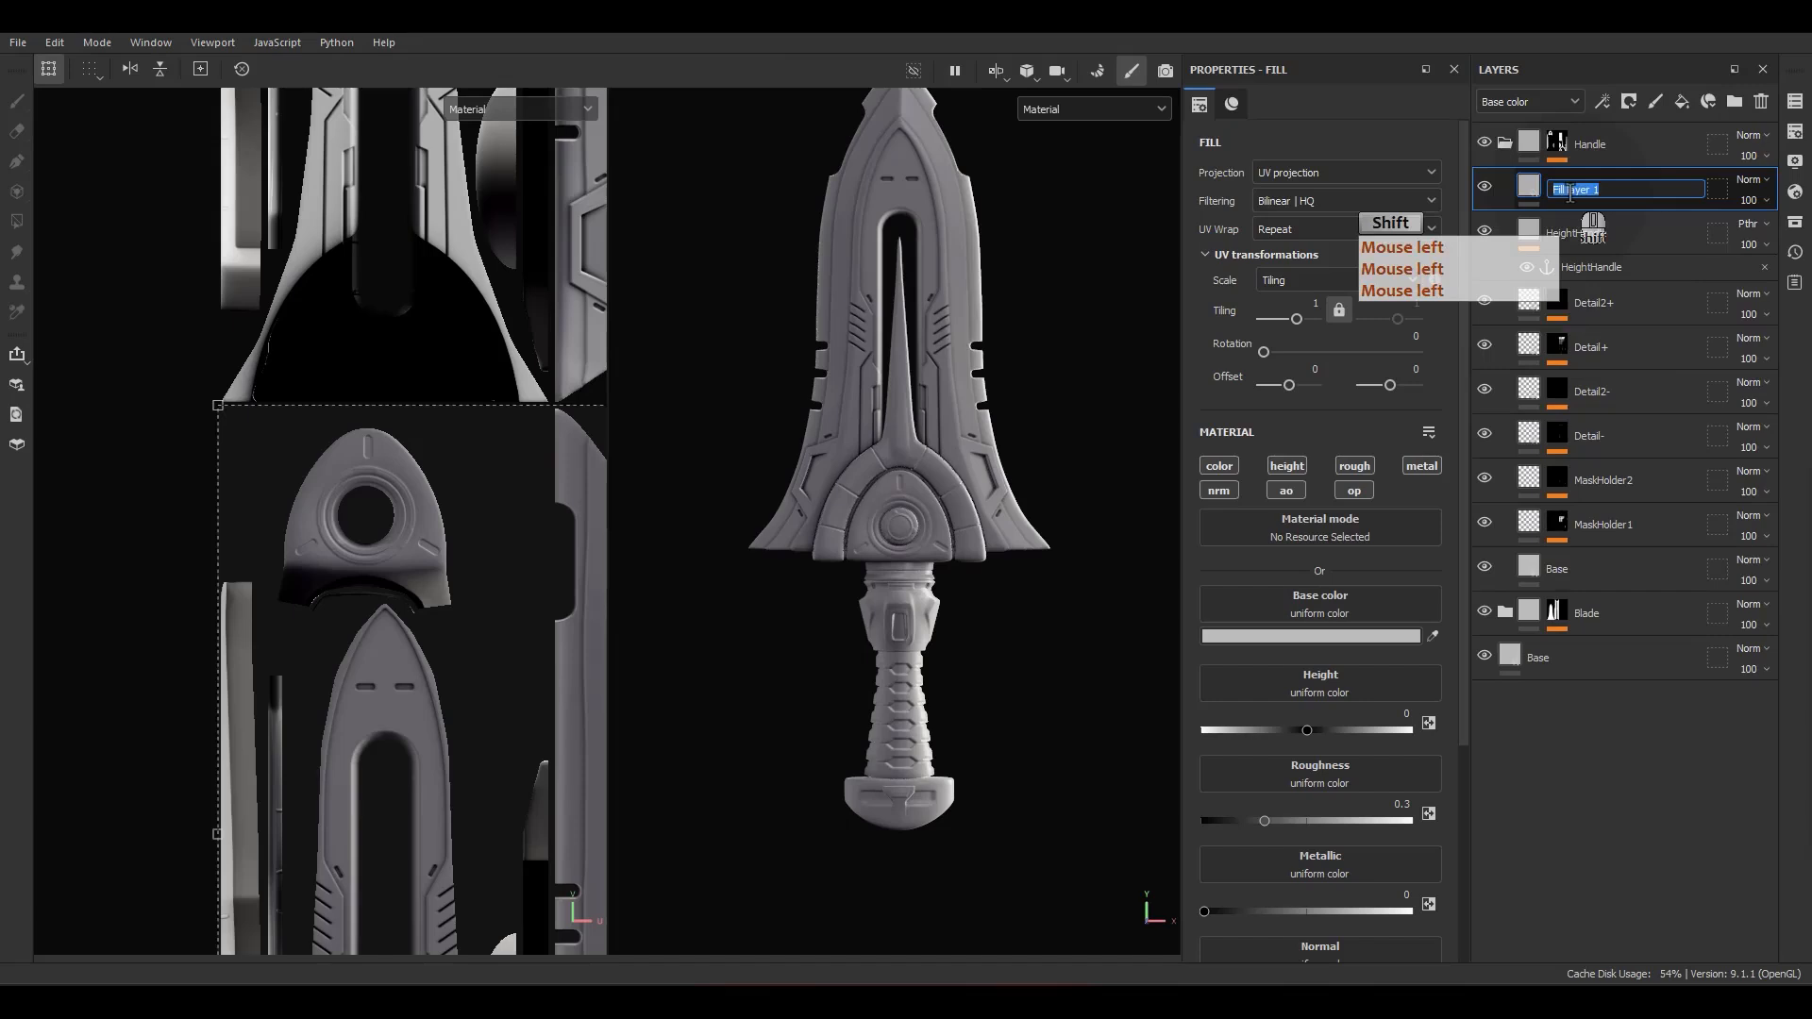
pyautogui.write('AO+')
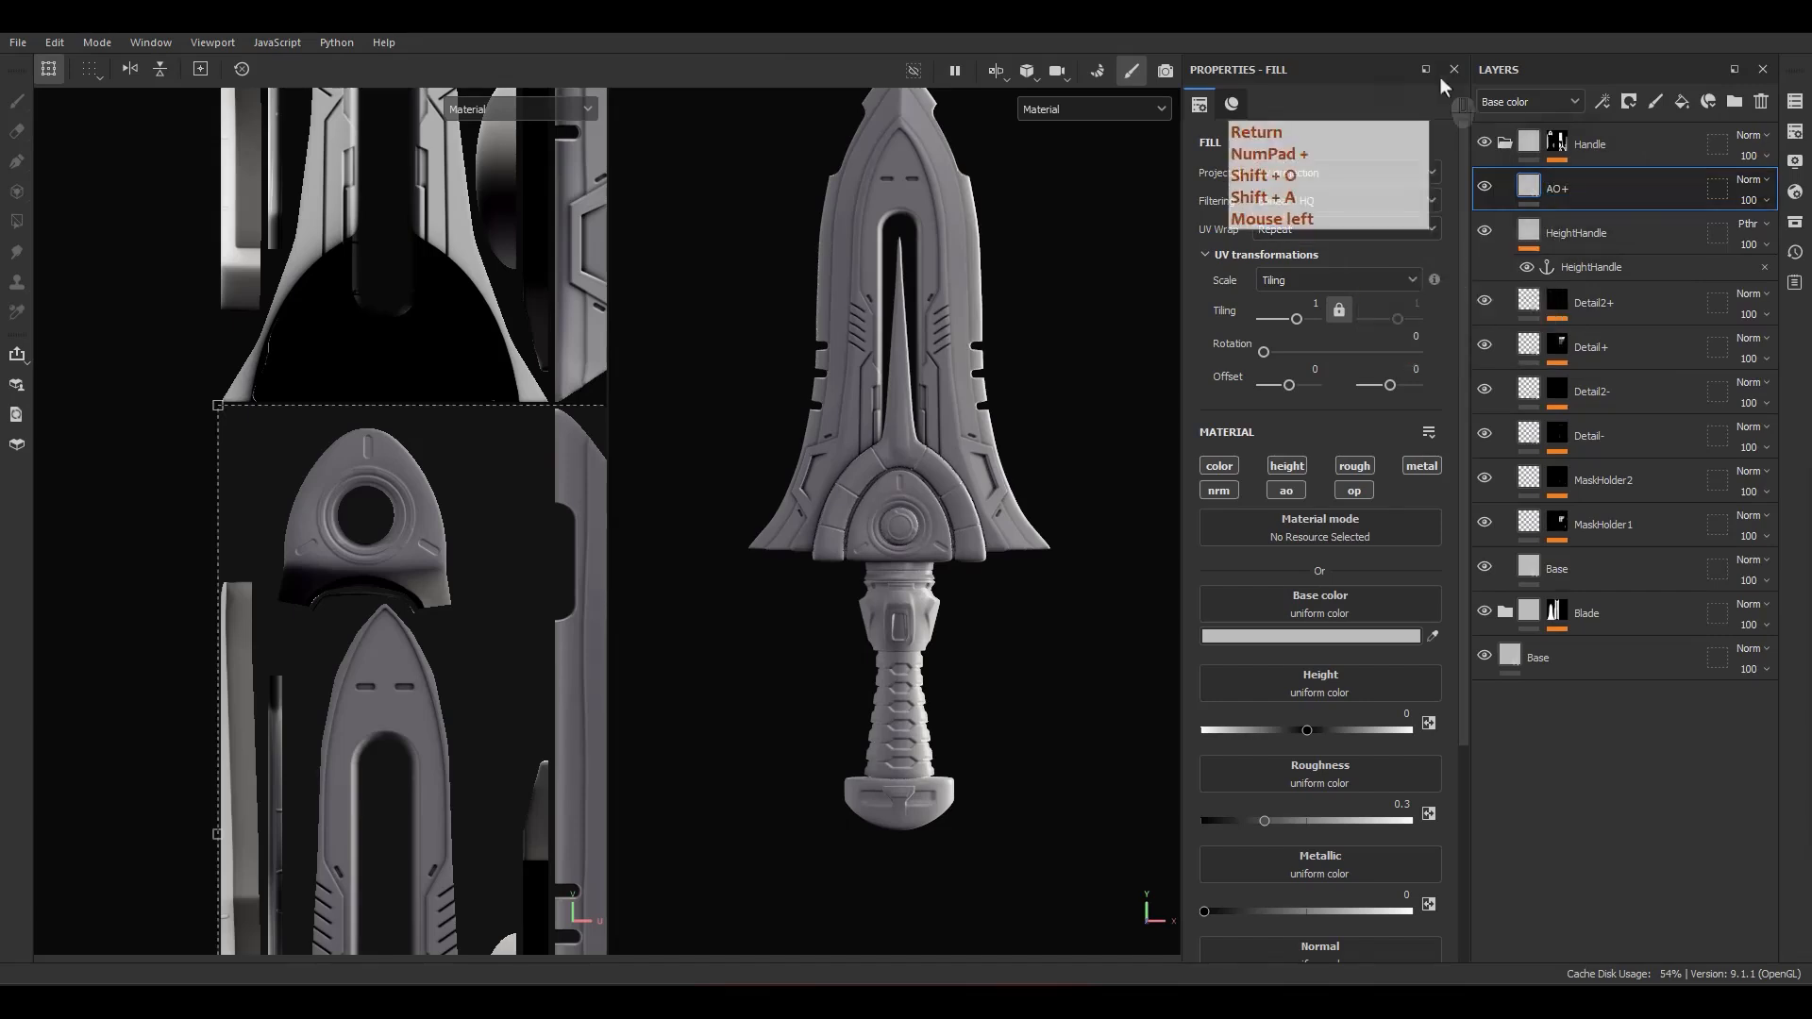
pyautogui.keyDown('alt'); pyautogui.click(1286, 491); pyautogui.keyUp('alt')
pyautogui.moveTo(1340, 648); pyautogui.dragTo(1112, 649)
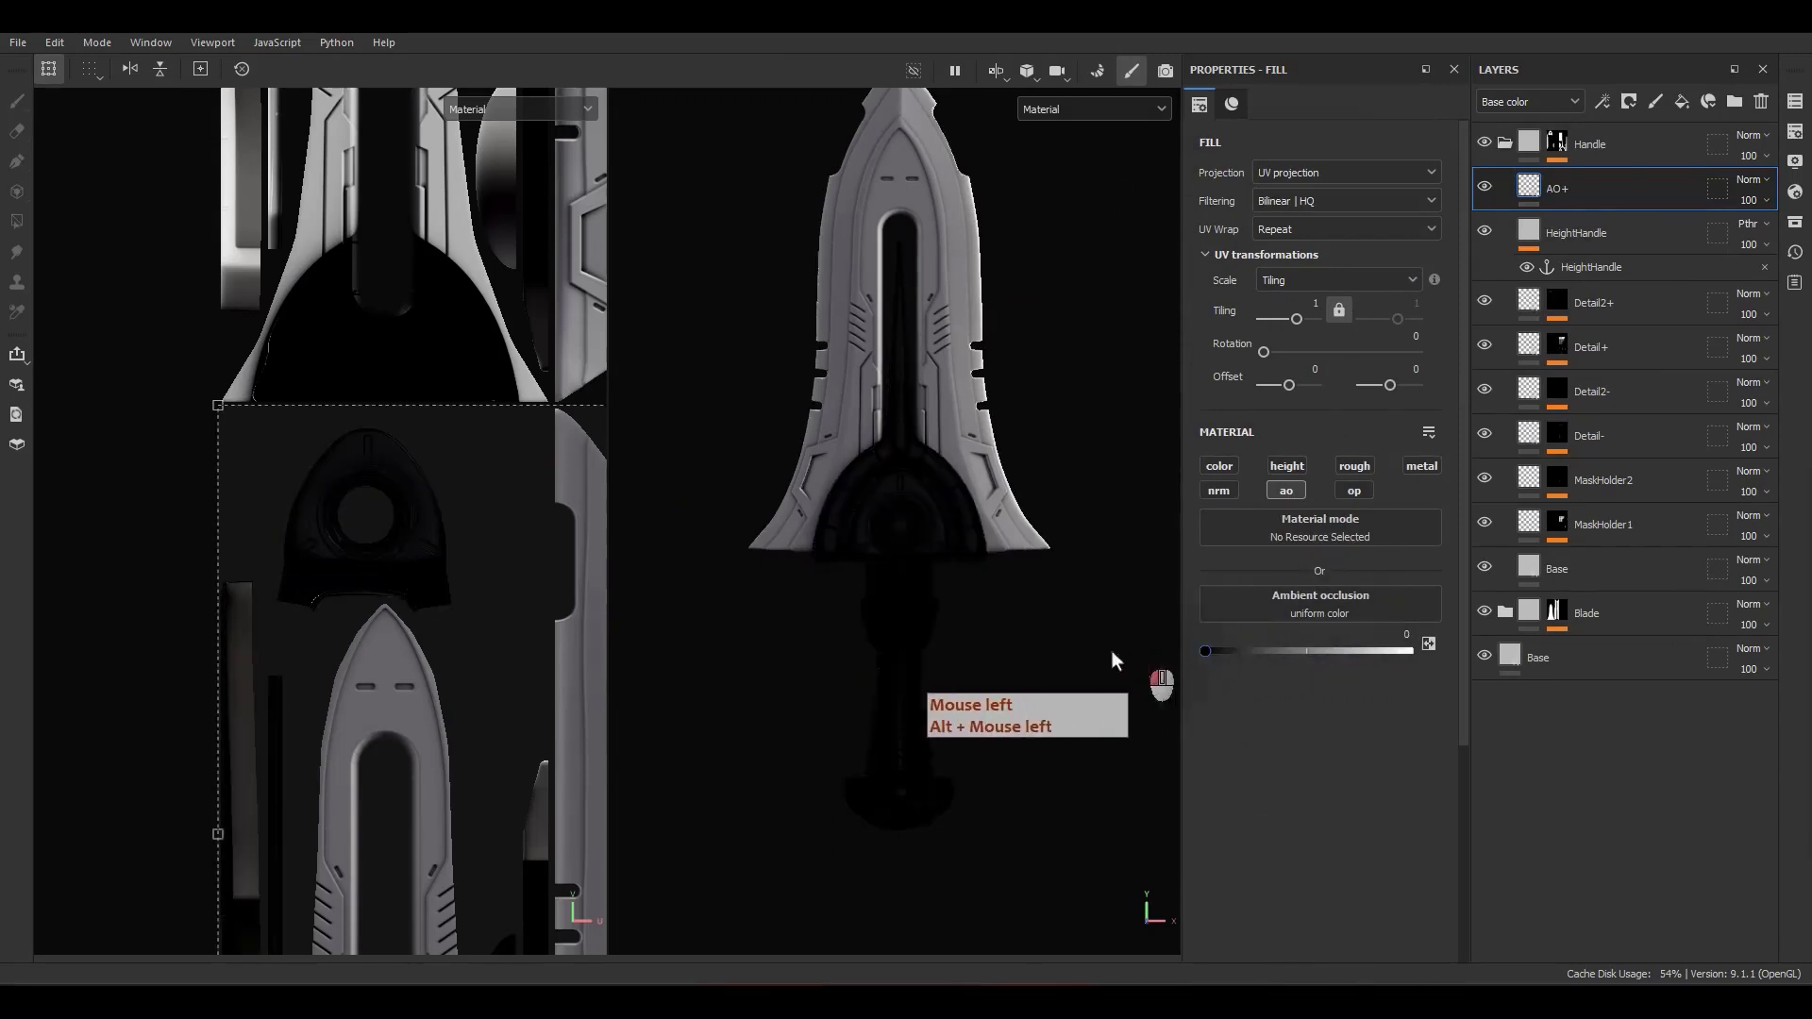
pyautogui.click(1654, 234)
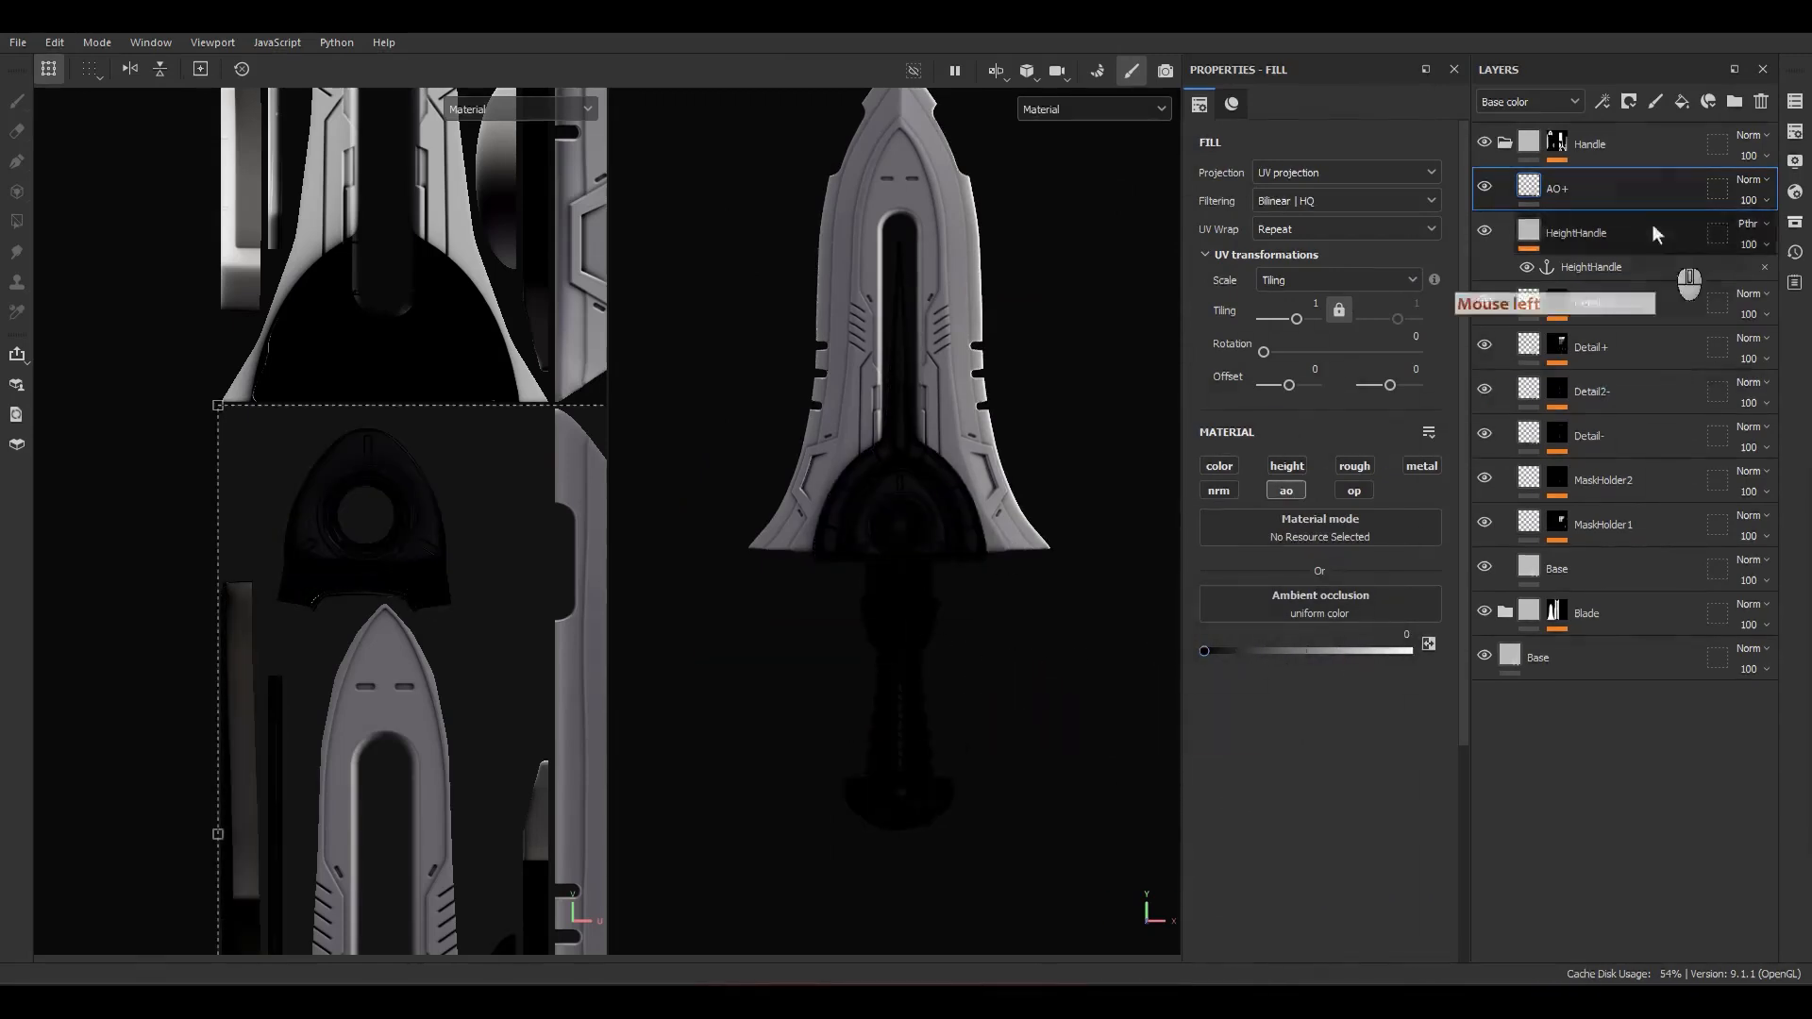
# Step: Give the AO+ layer a black mask and add an Ambient Occlusion generator to it
pyautogui.rightClick(1563, 195)
pyautogui.click(1574, 83)
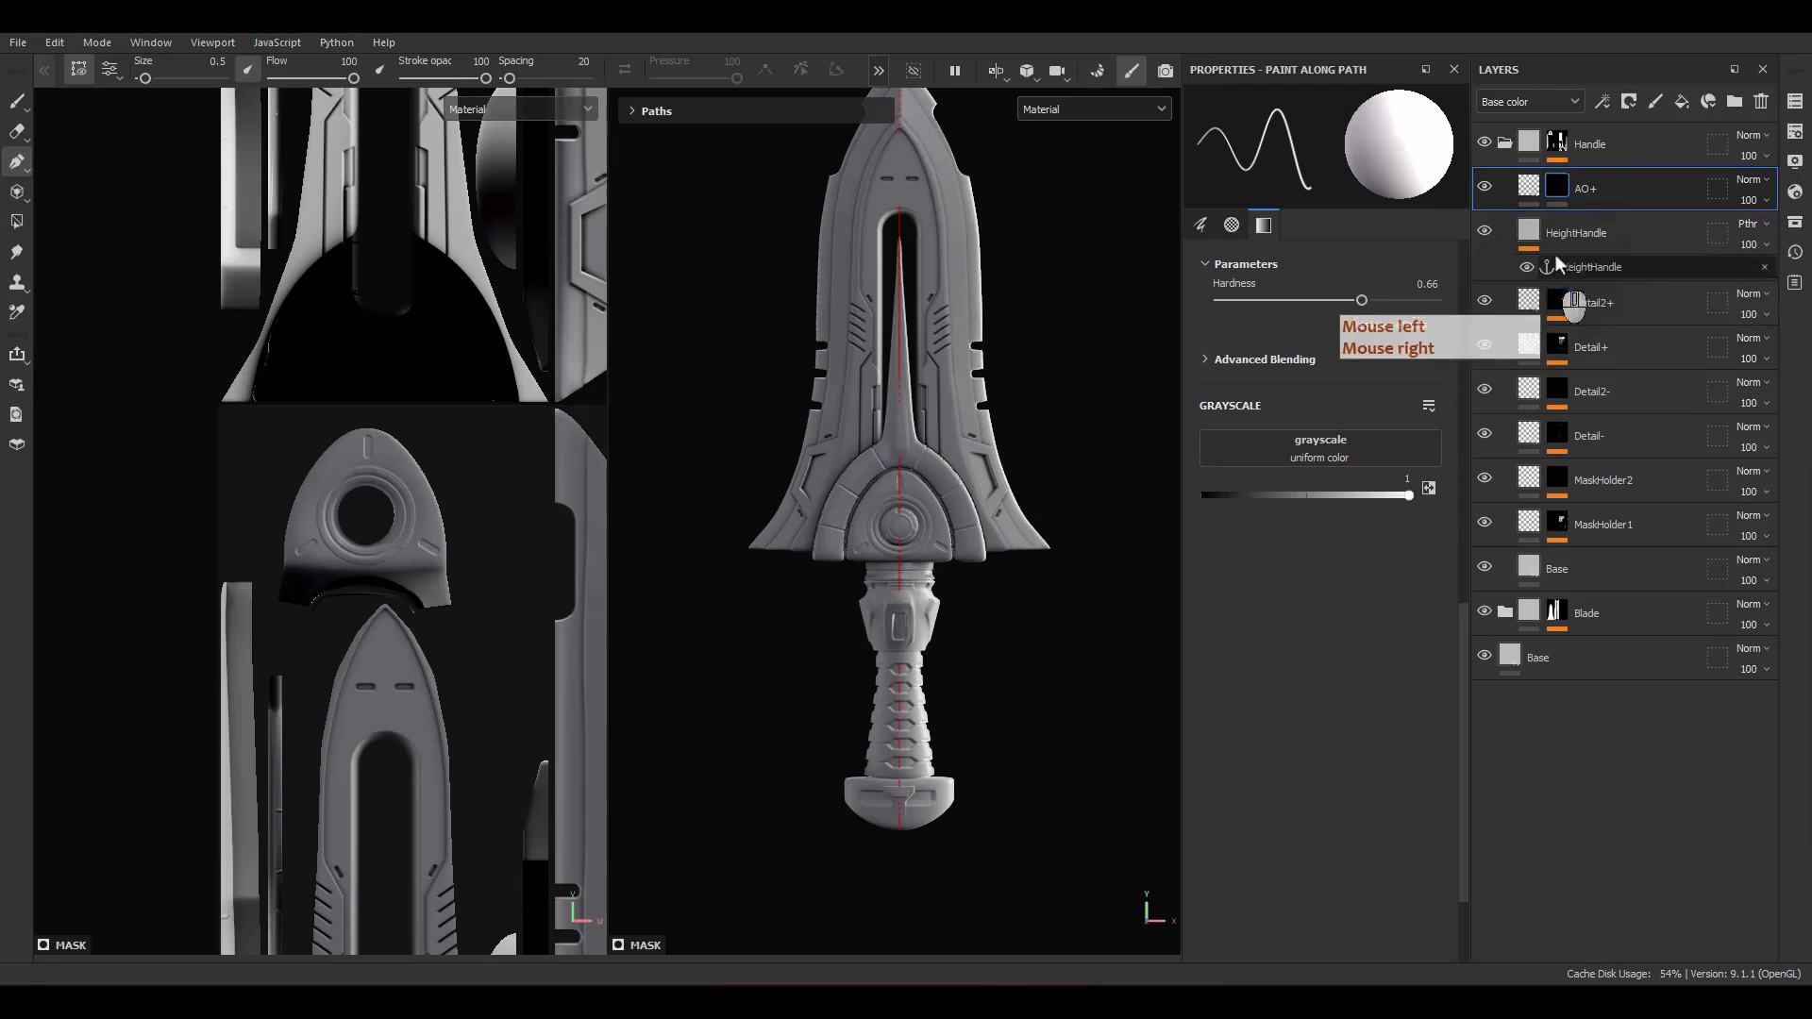
pyautogui.rightClick(1556, 191)
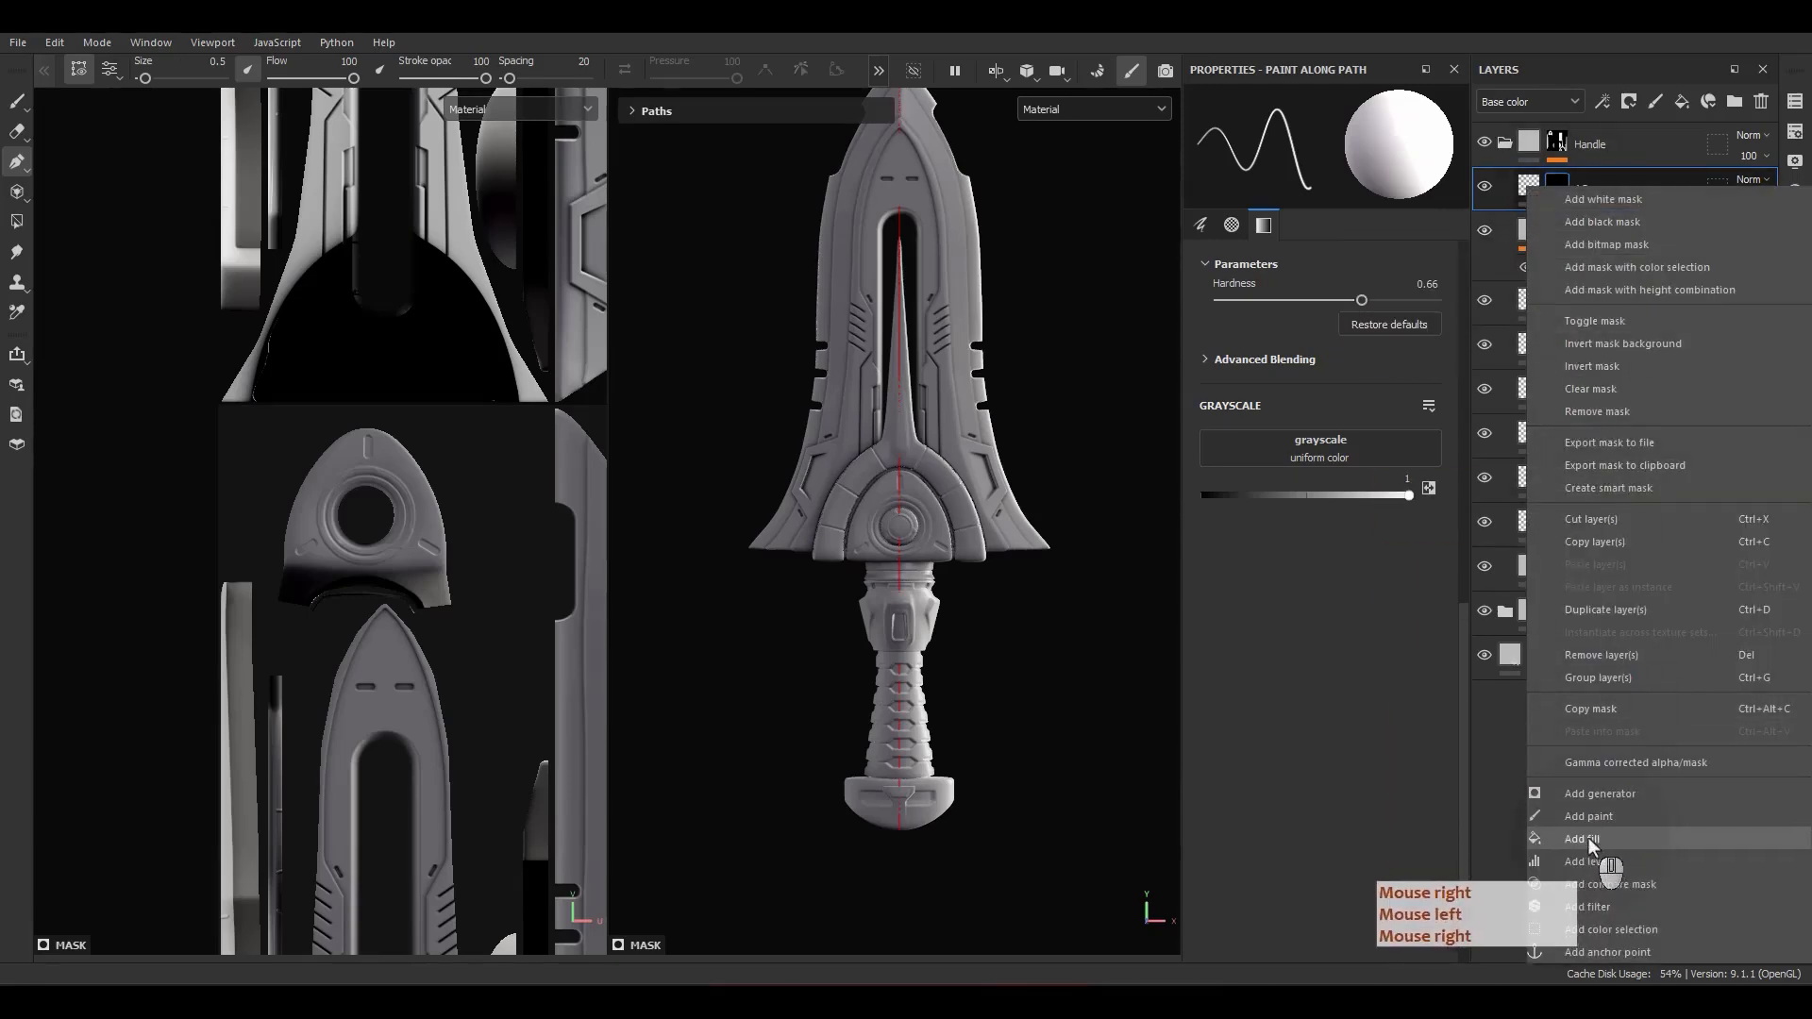
pyautogui.click(1599, 795)
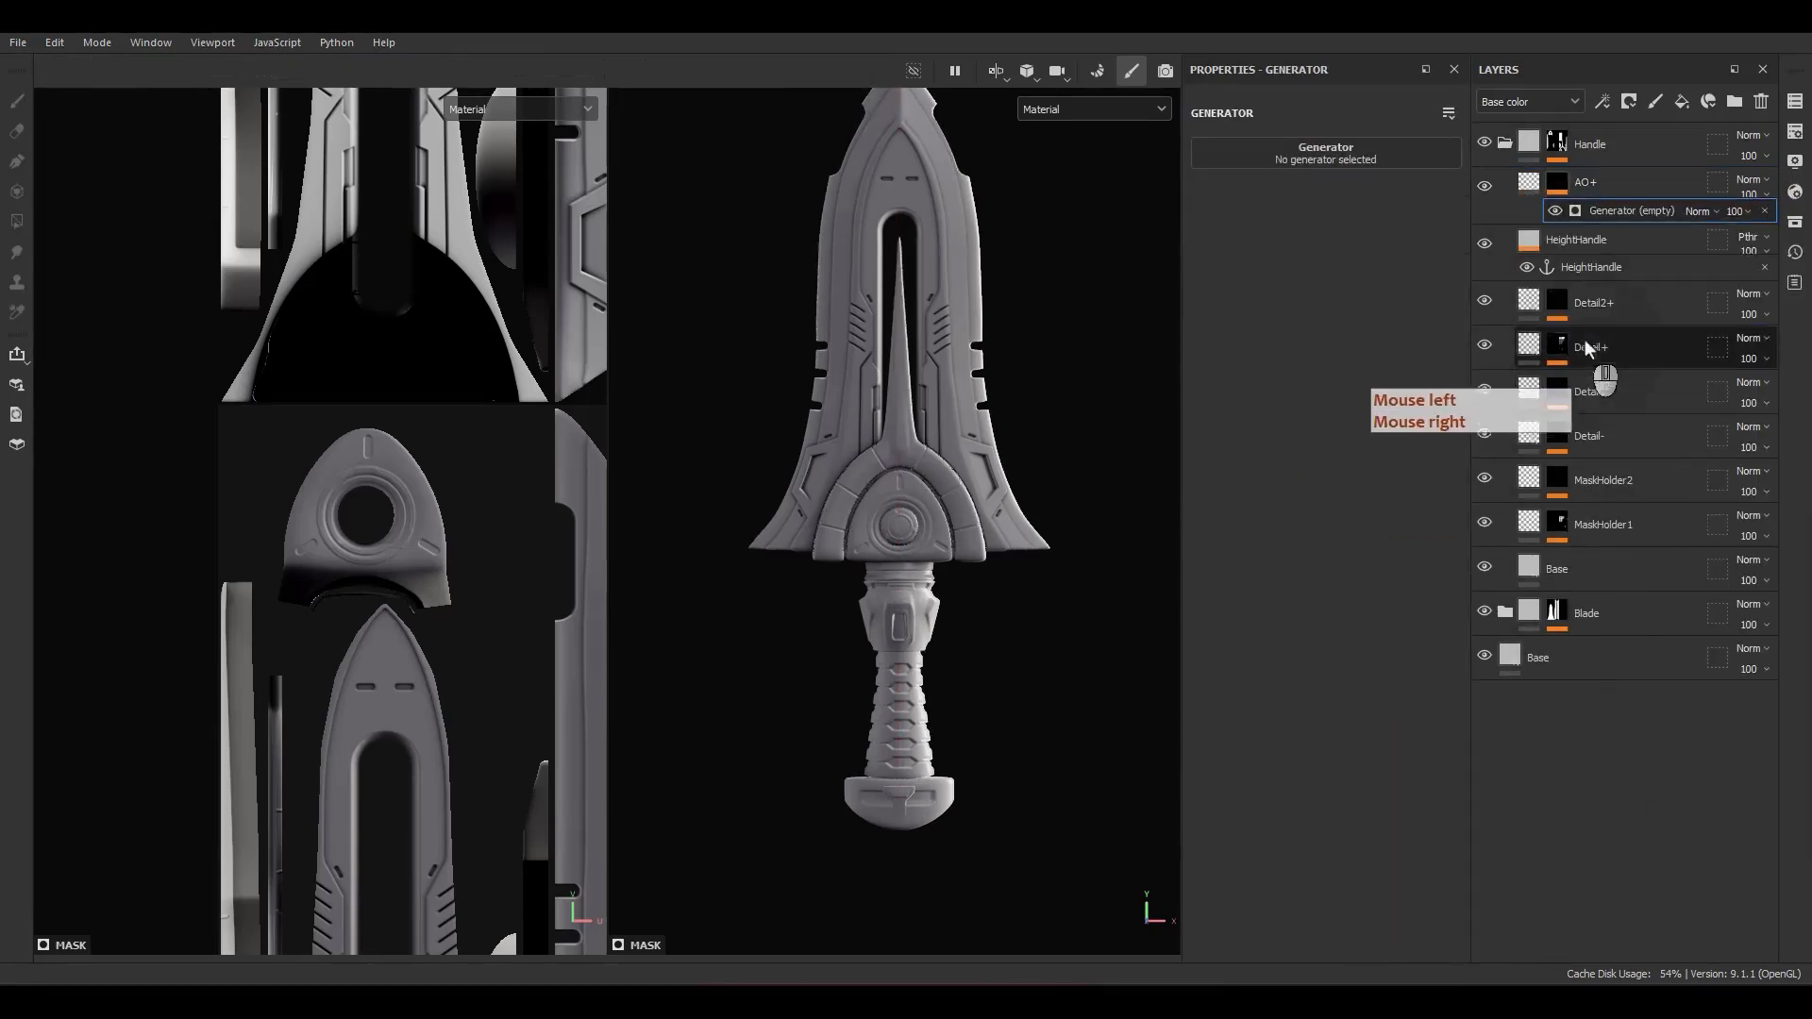
pyautogui.click(1358, 164)
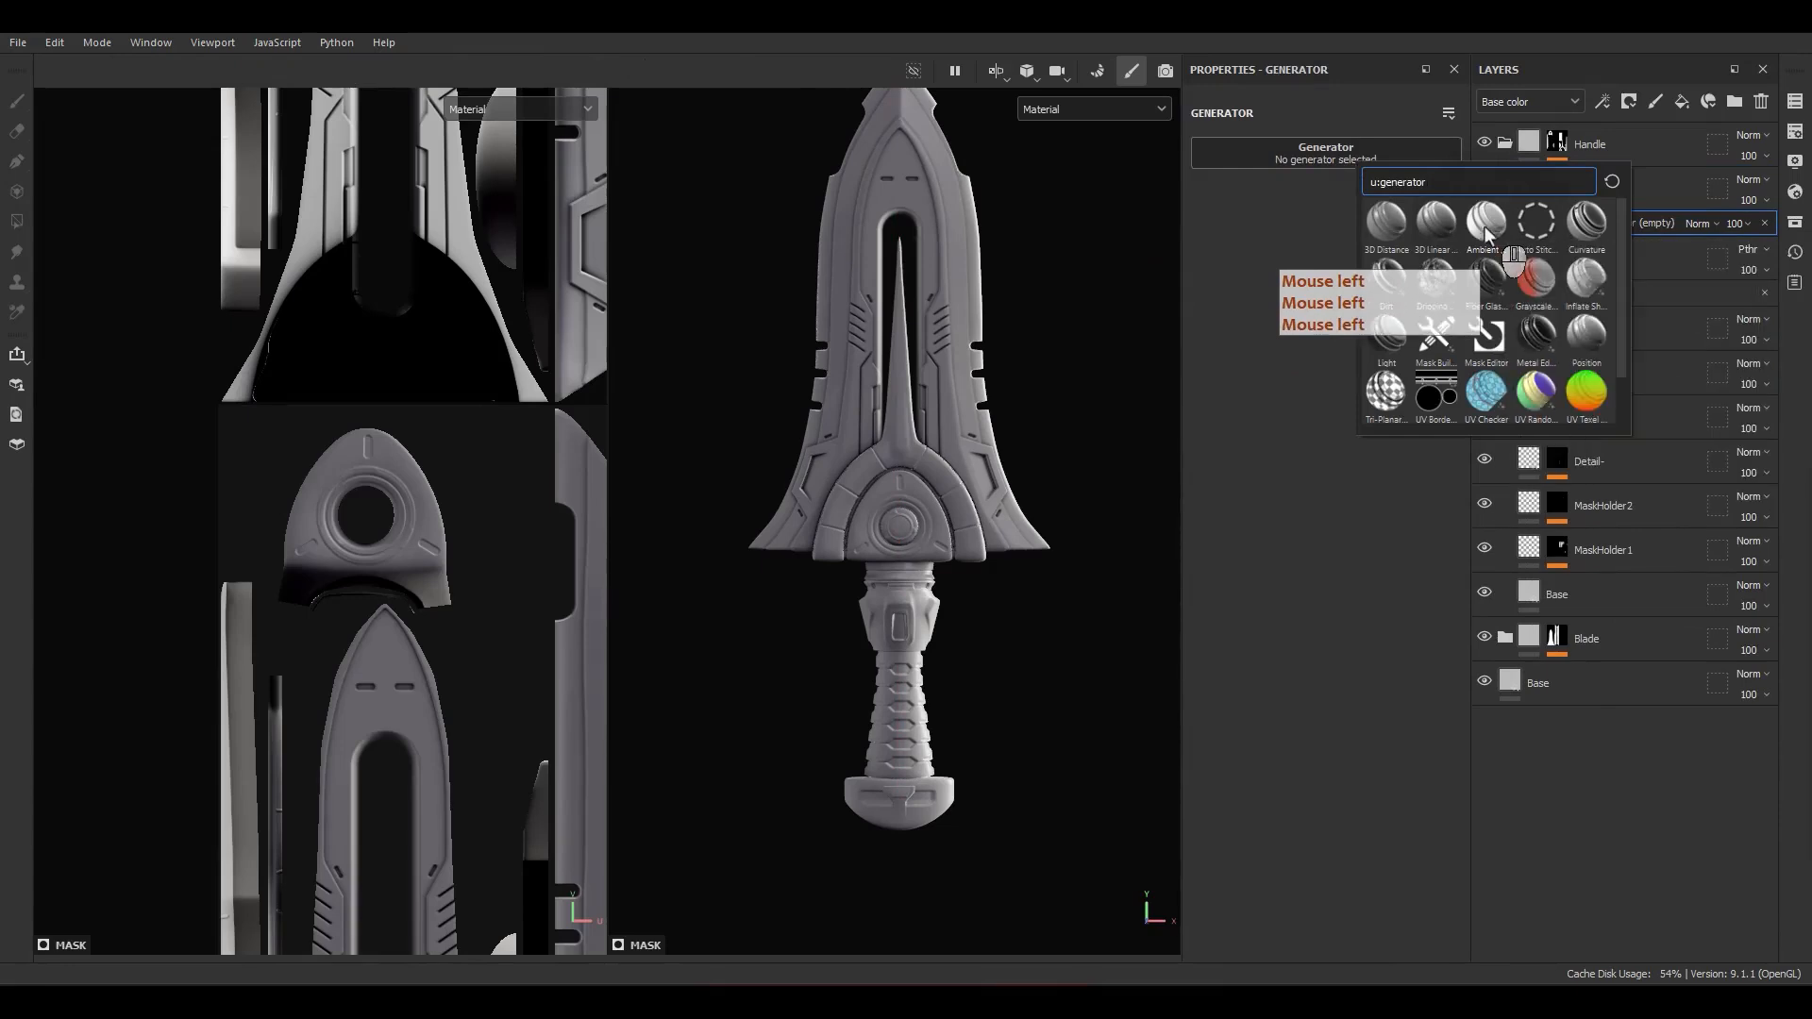
pyautogui.click(1487, 223)
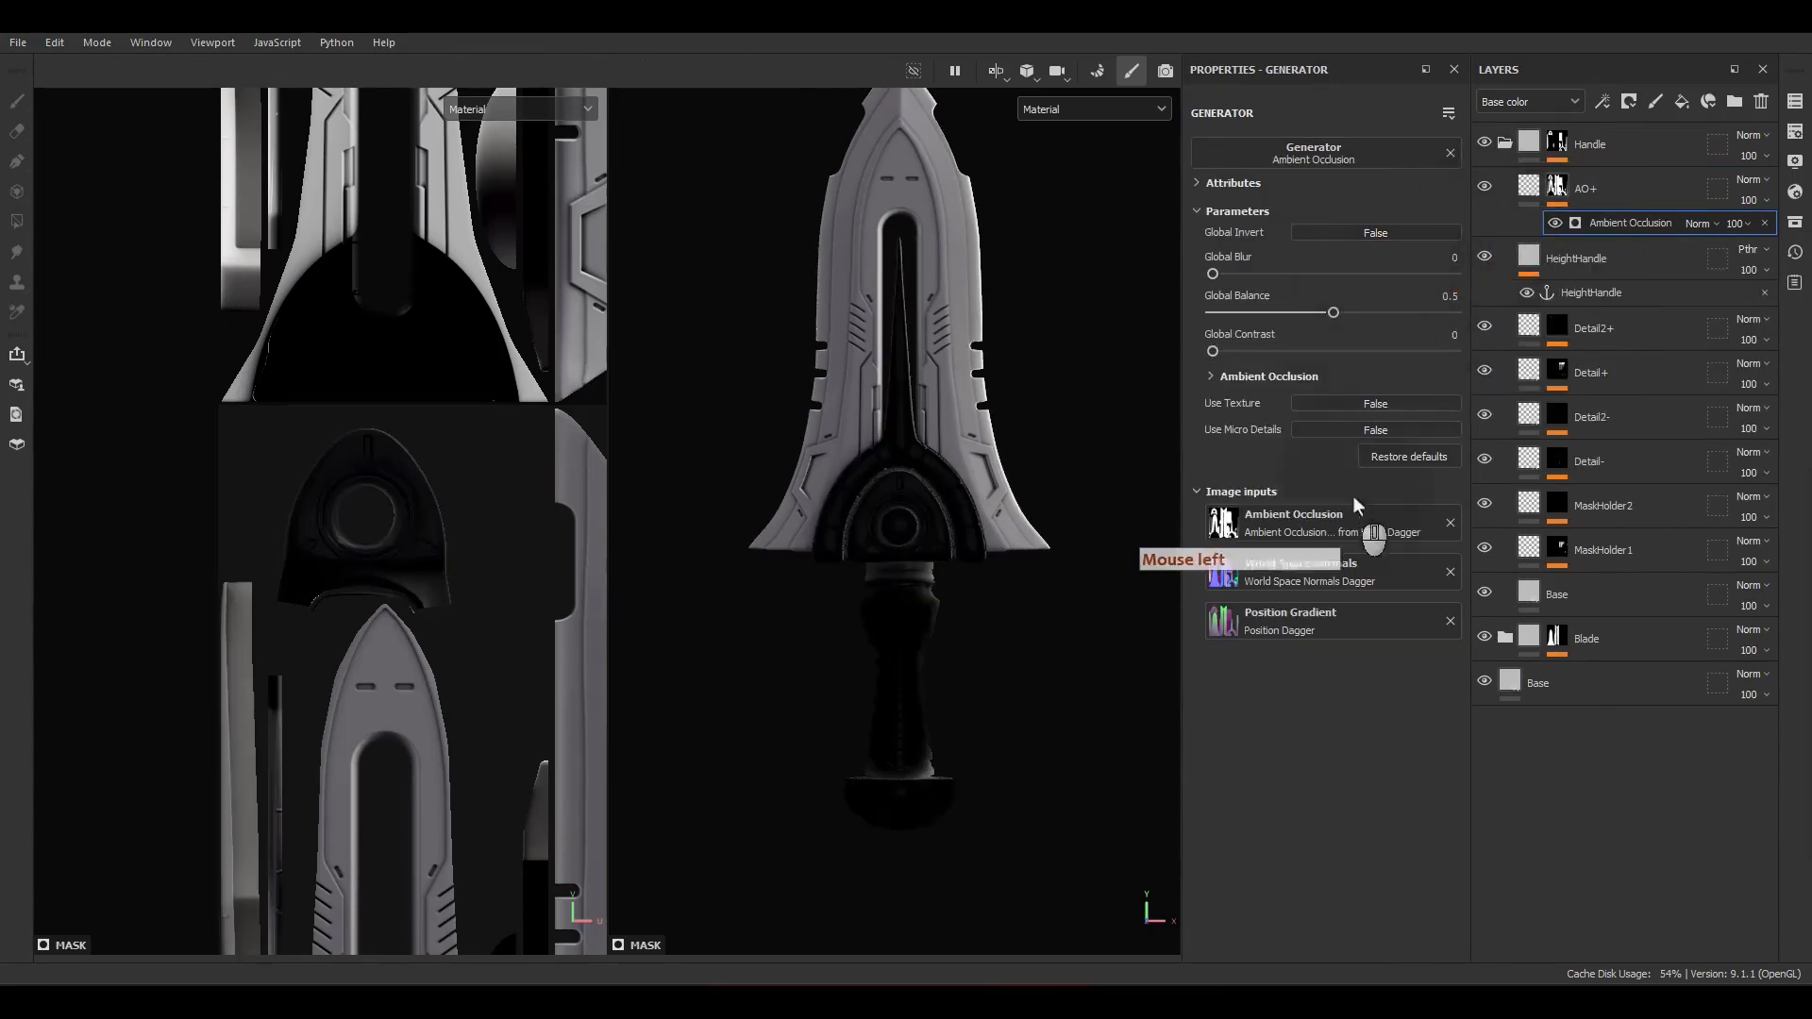
# Step: Enable micro details in the Ambient Occlusion generator and use the HeightHandle anchor point as its Micro Height
pyautogui.click(1324, 436)
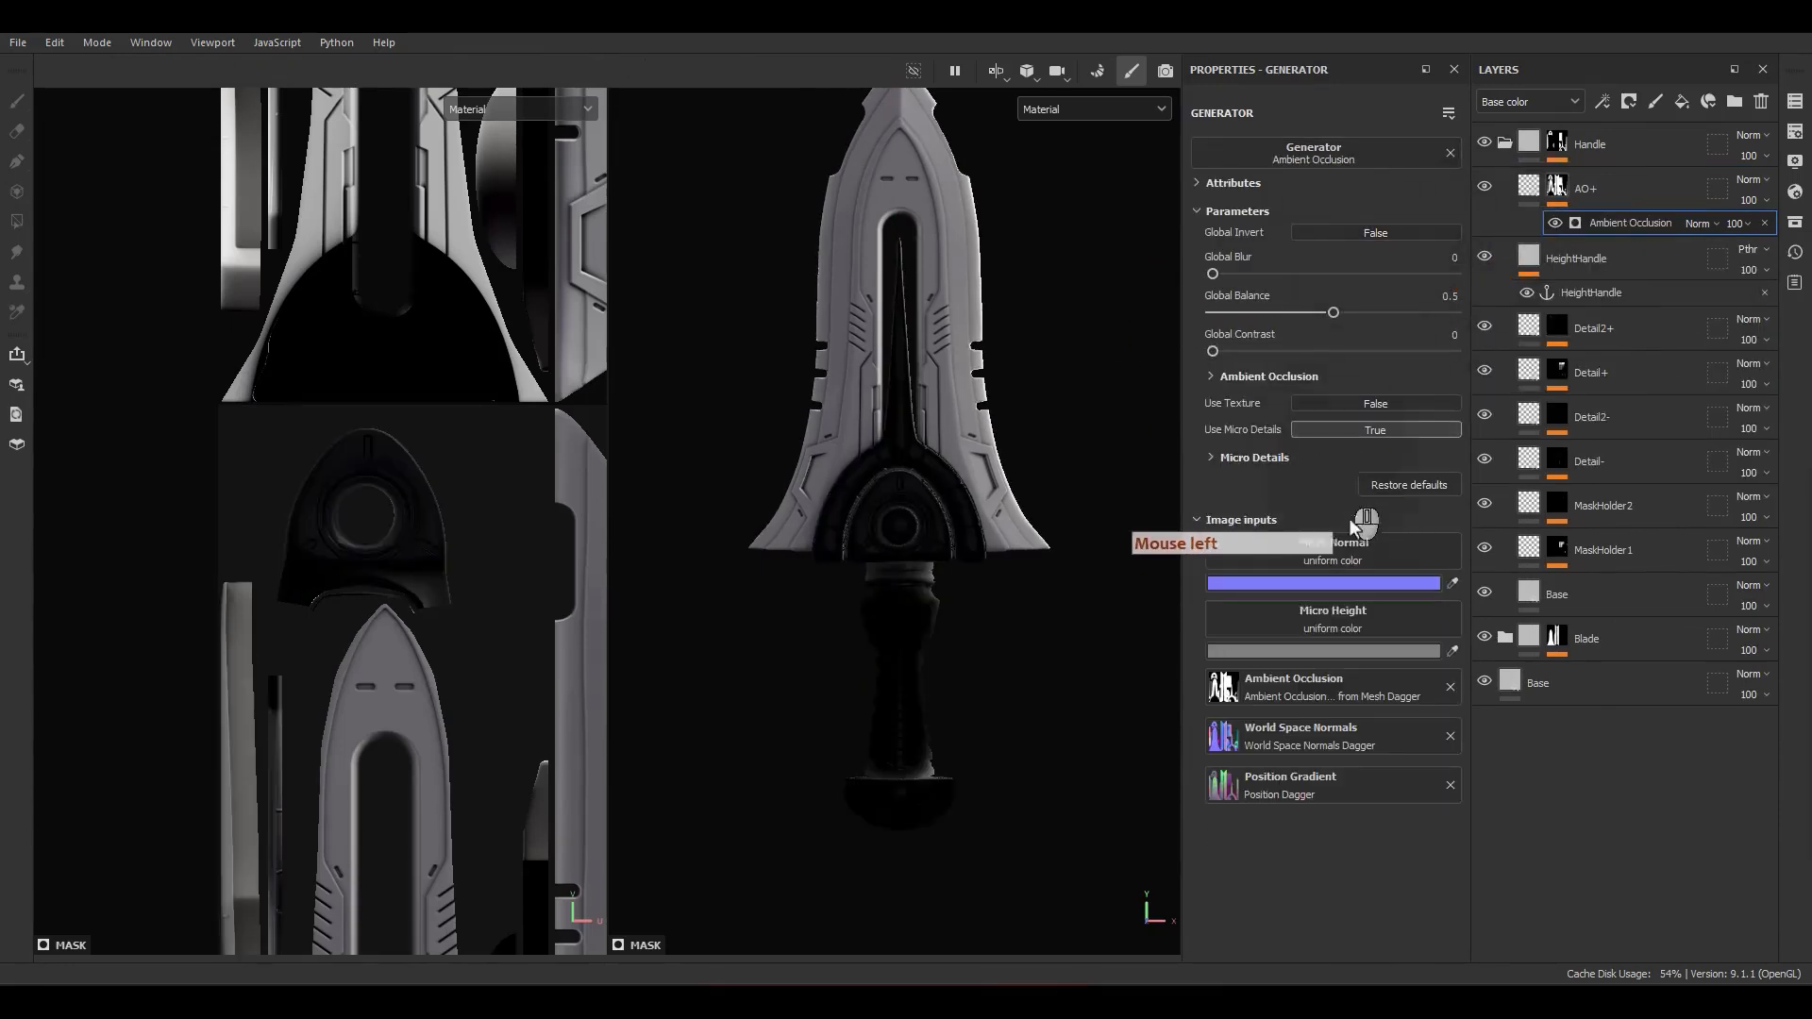
pyautogui.click(1263, 459)
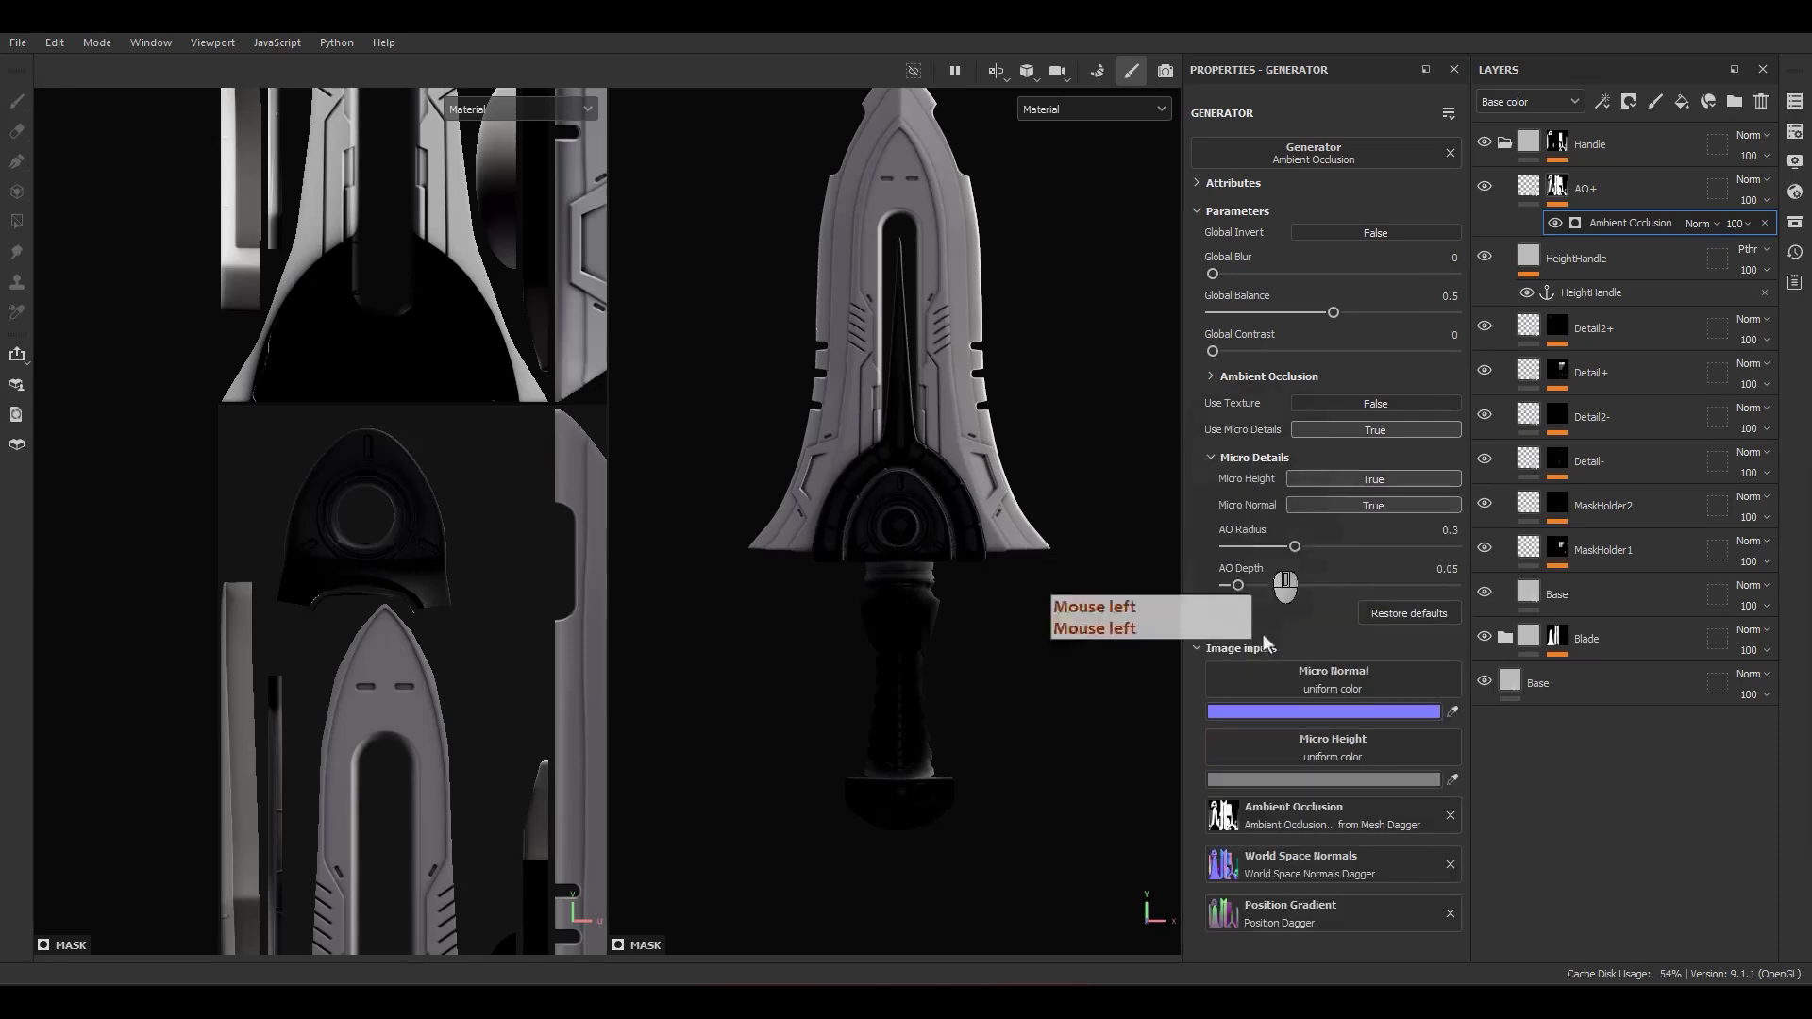
pyautogui.click(1324, 755)
pyautogui.click(1458, 471)
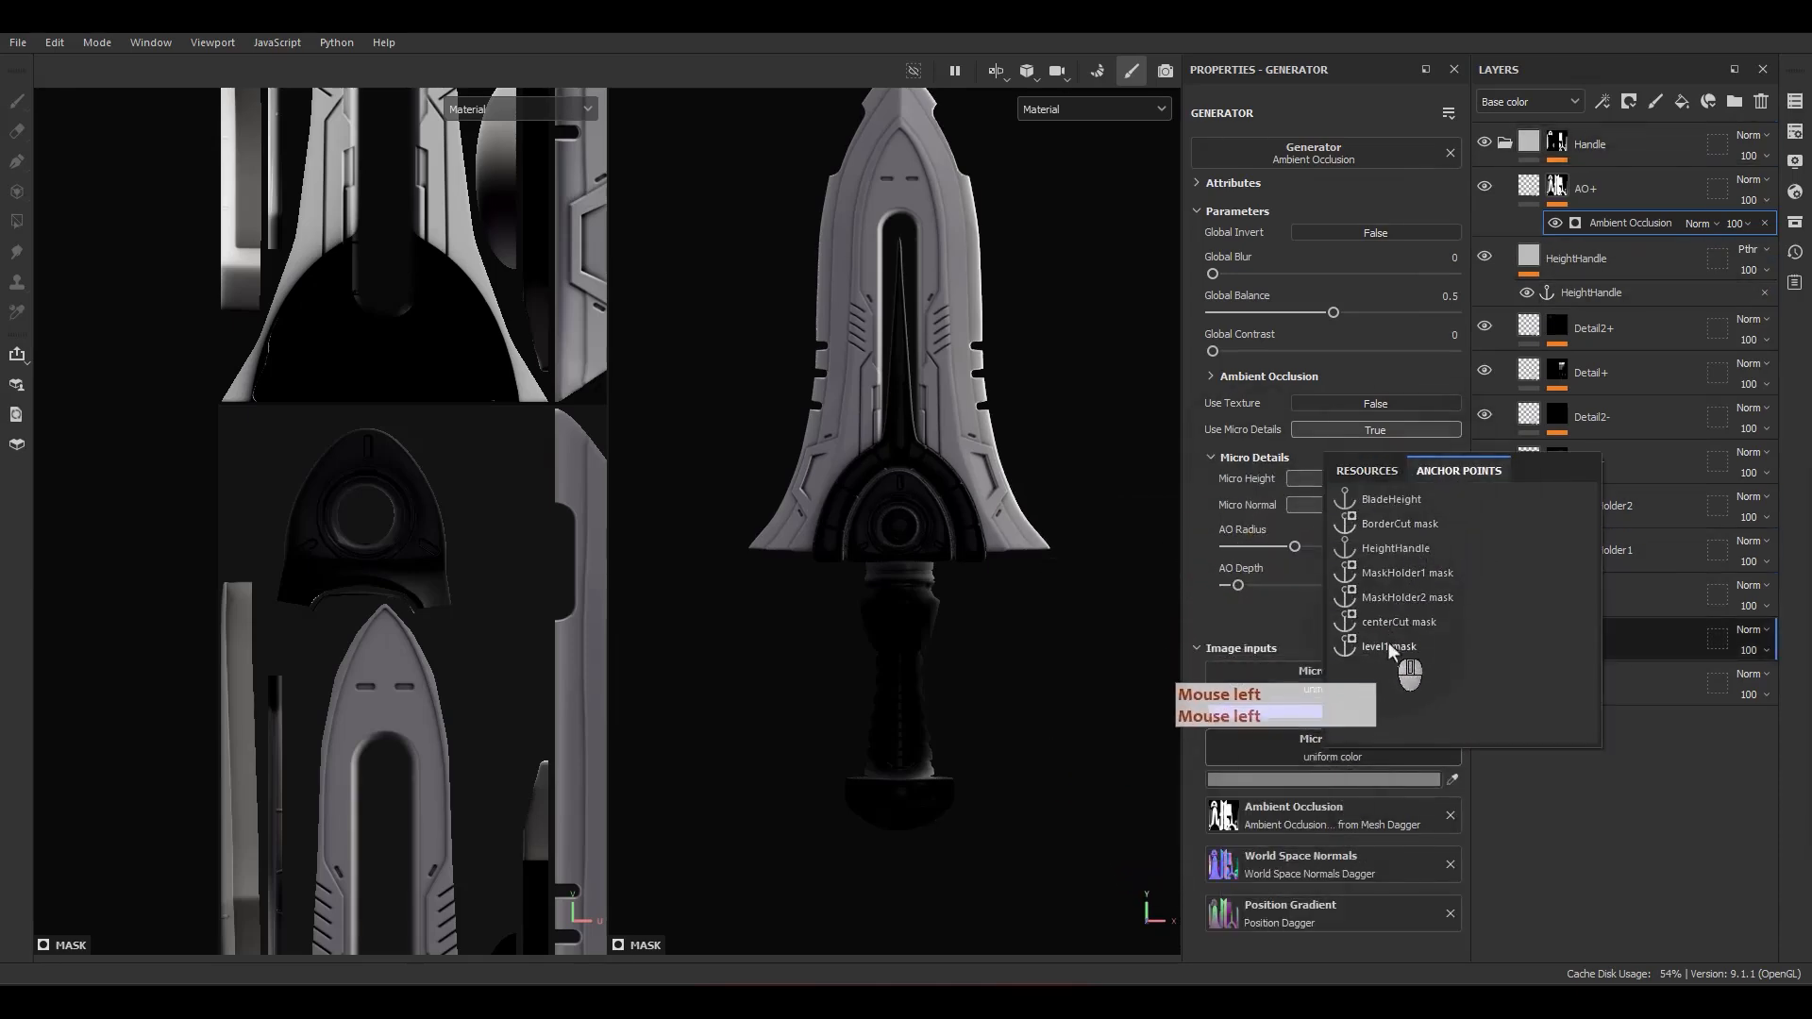
pyautogui.click(1399, 550)
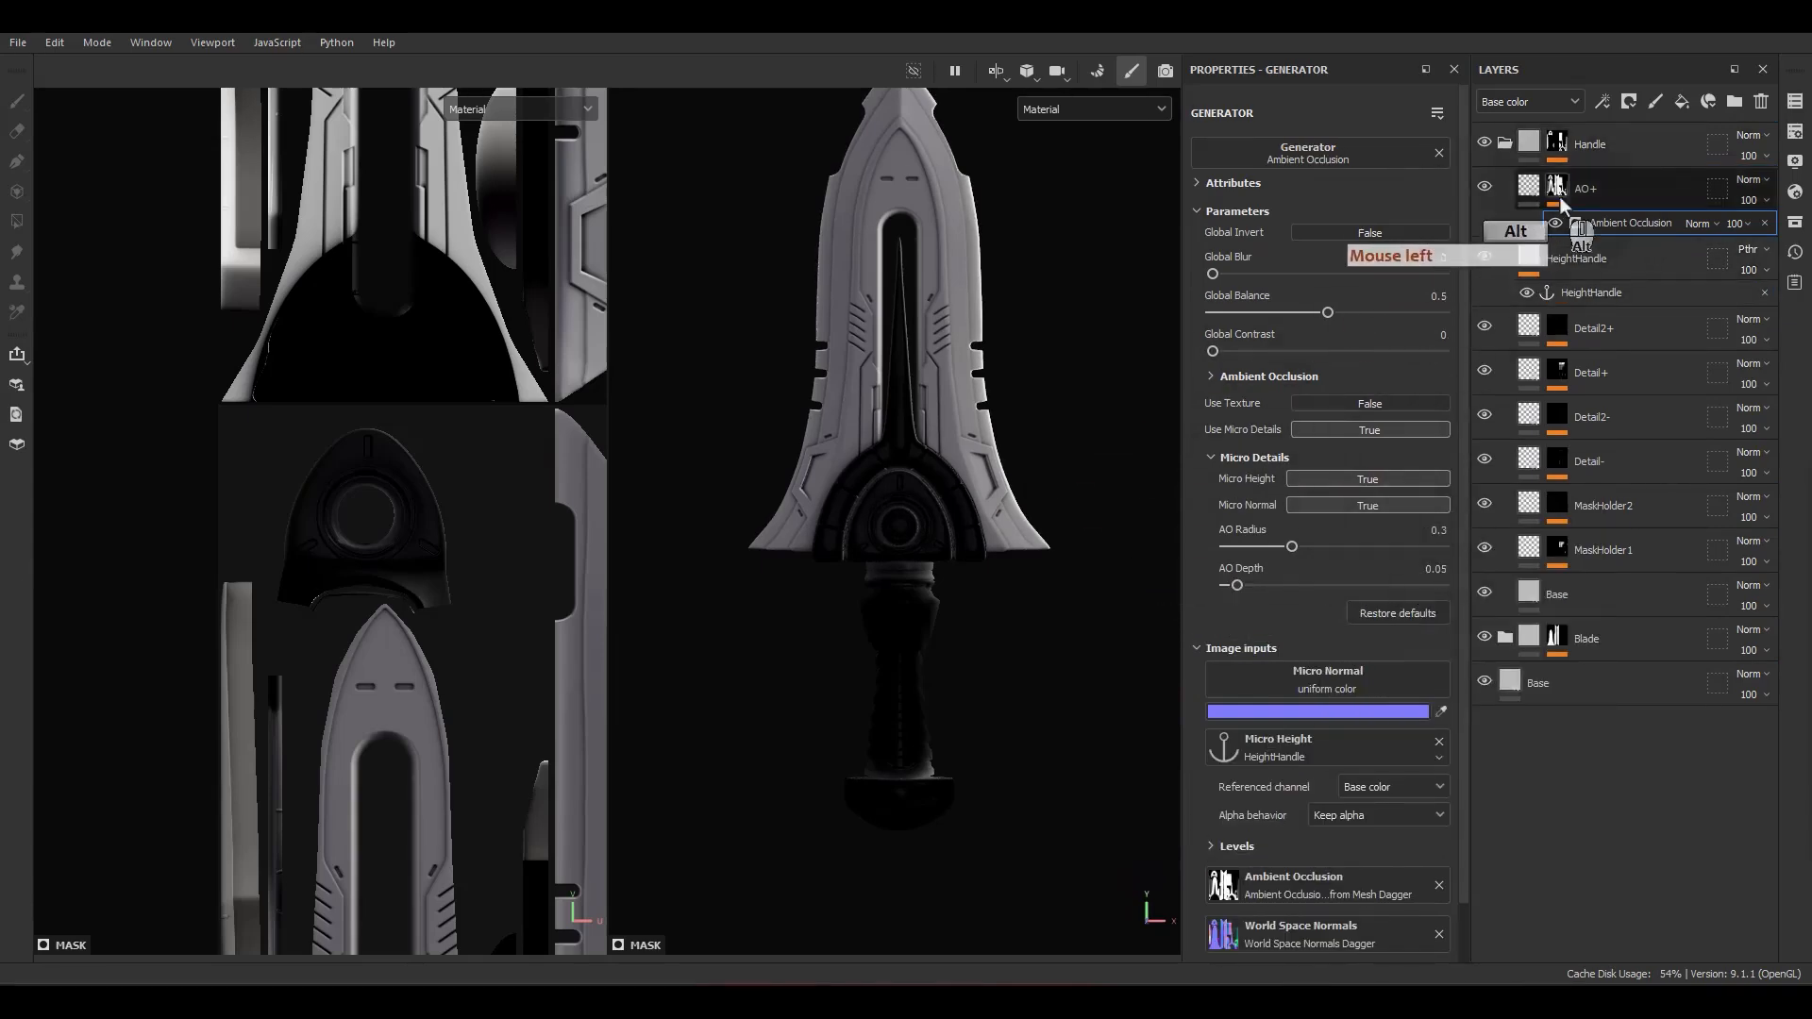
# Step: Display the AO+ mask and set the Micro Height's referenced channel to Height
pyautogui.keyDown('alt'); pyautogui.click(1559, 196); pyautogui.keyUp('alt')
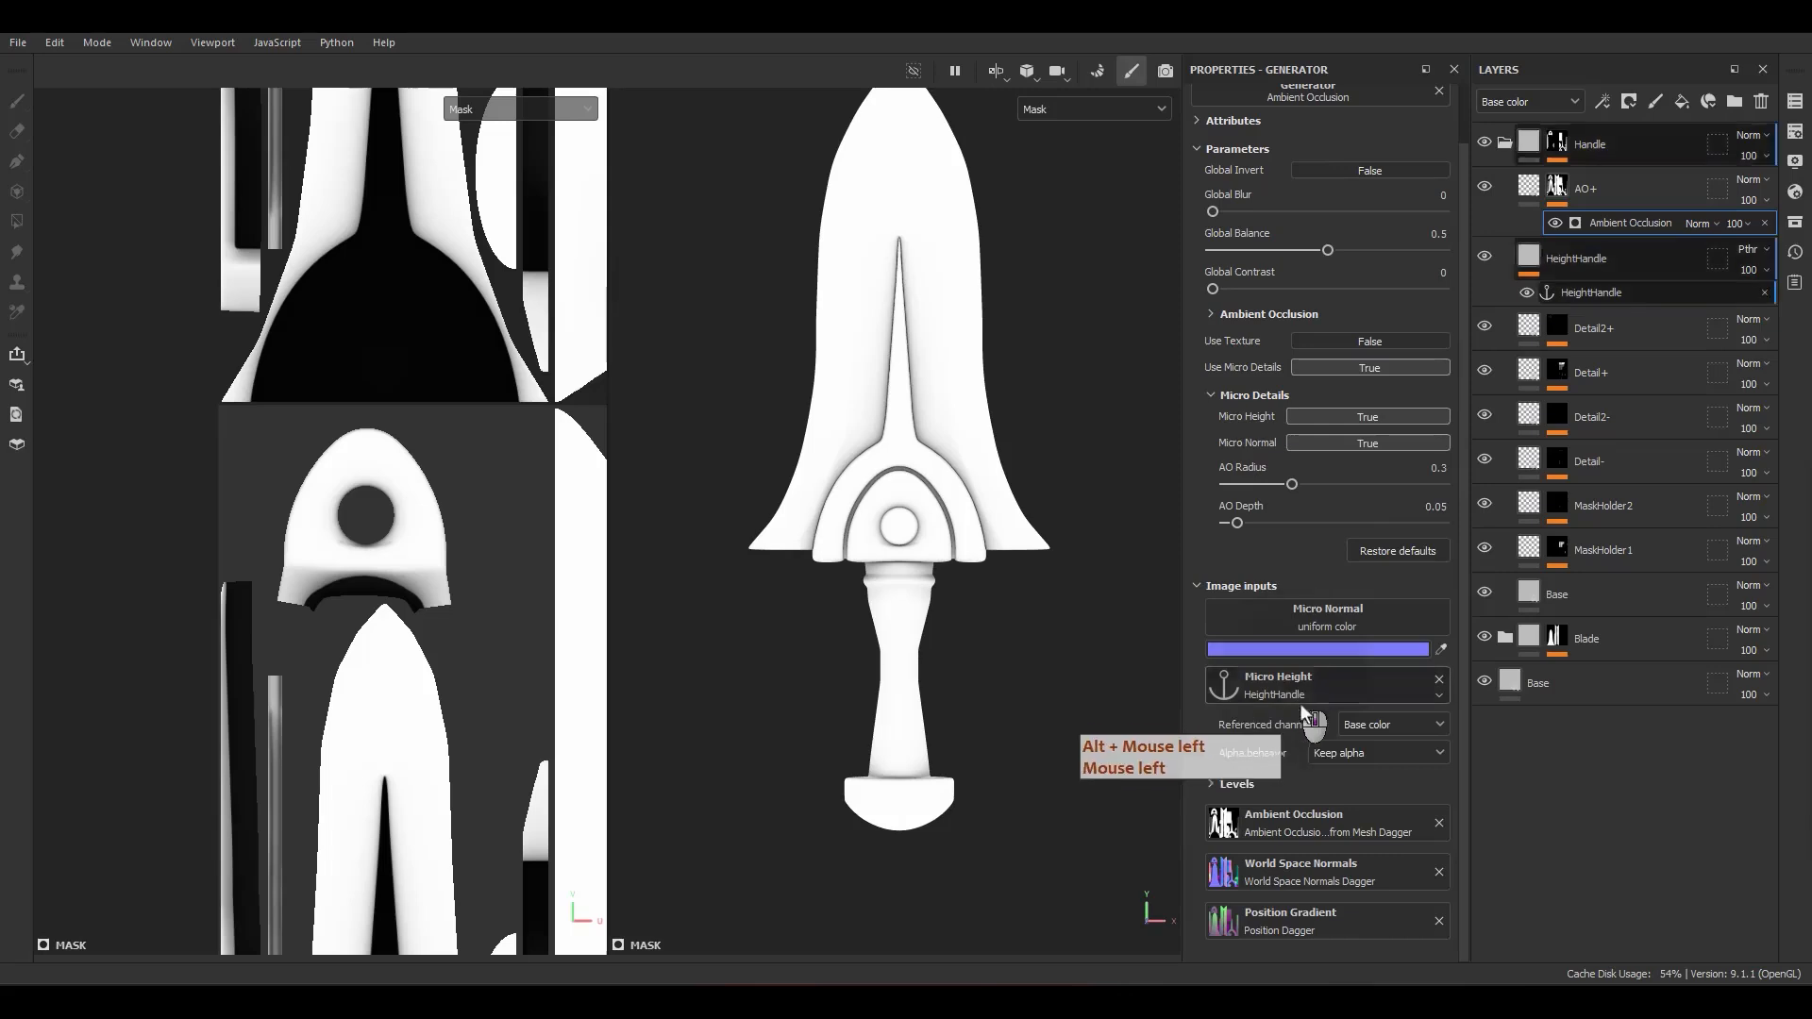
pyautogui.click(1369, 727)
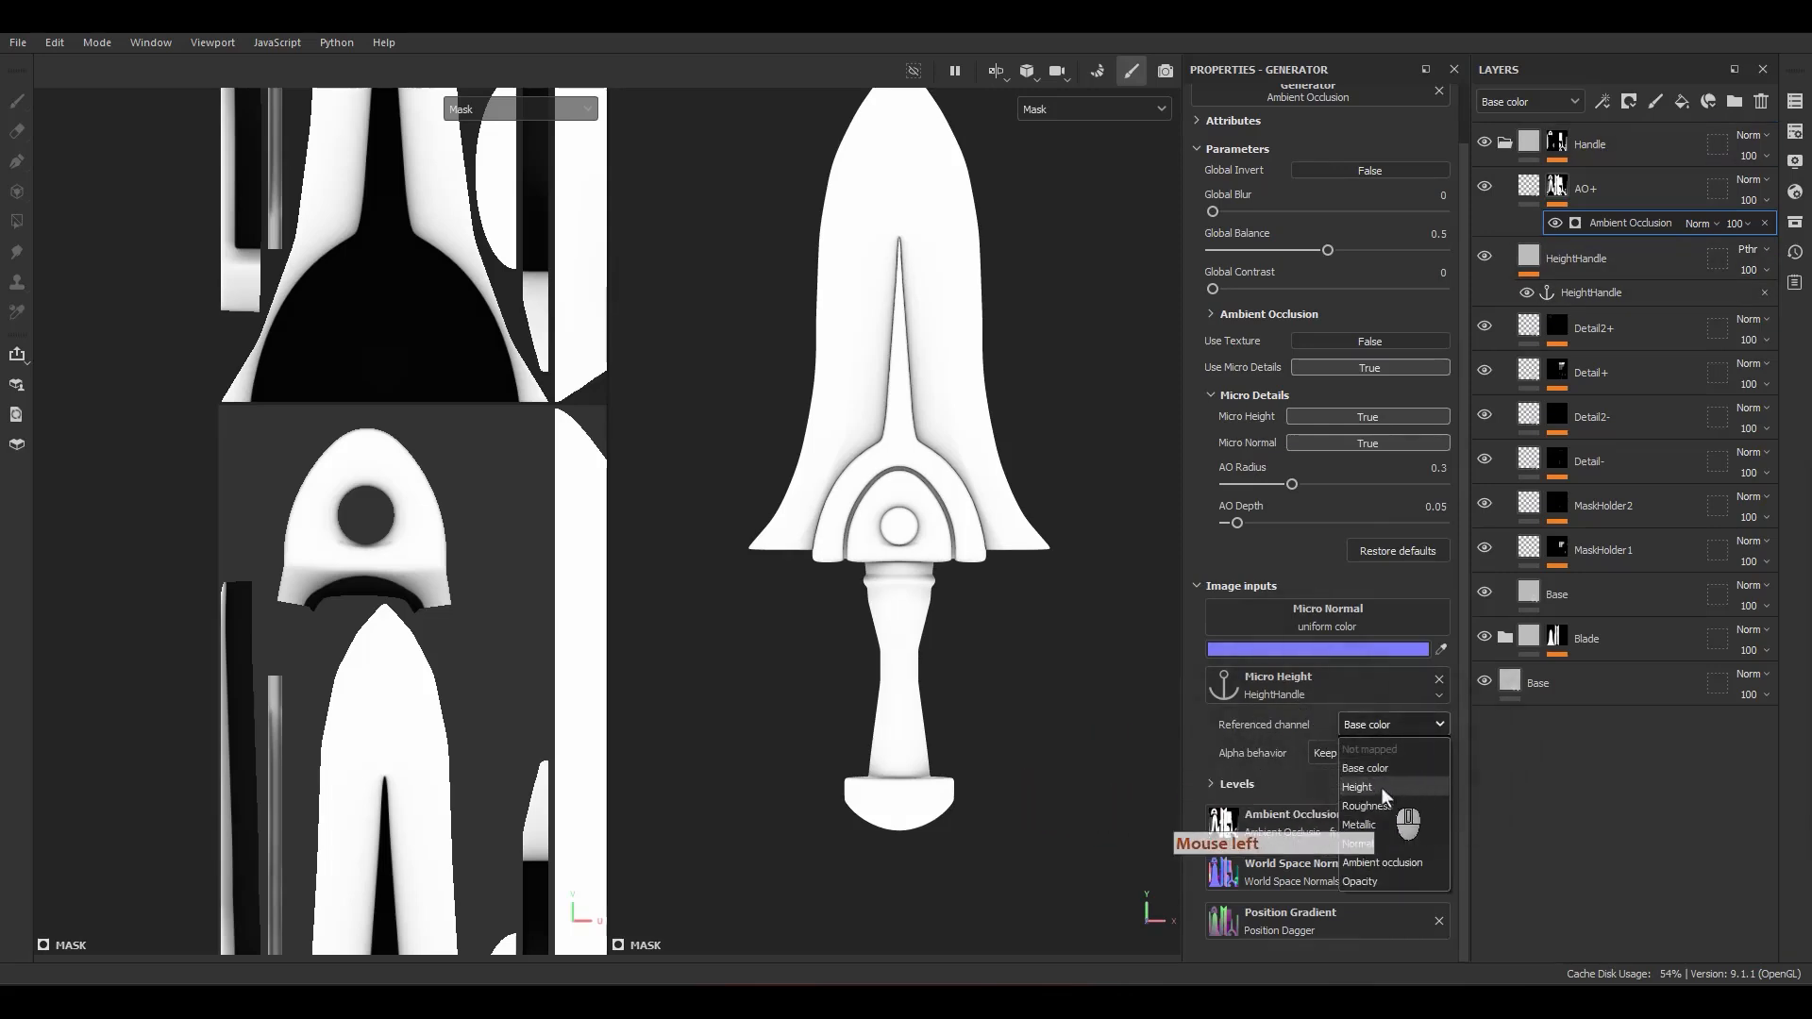
pyautogui.click(1382, 787)
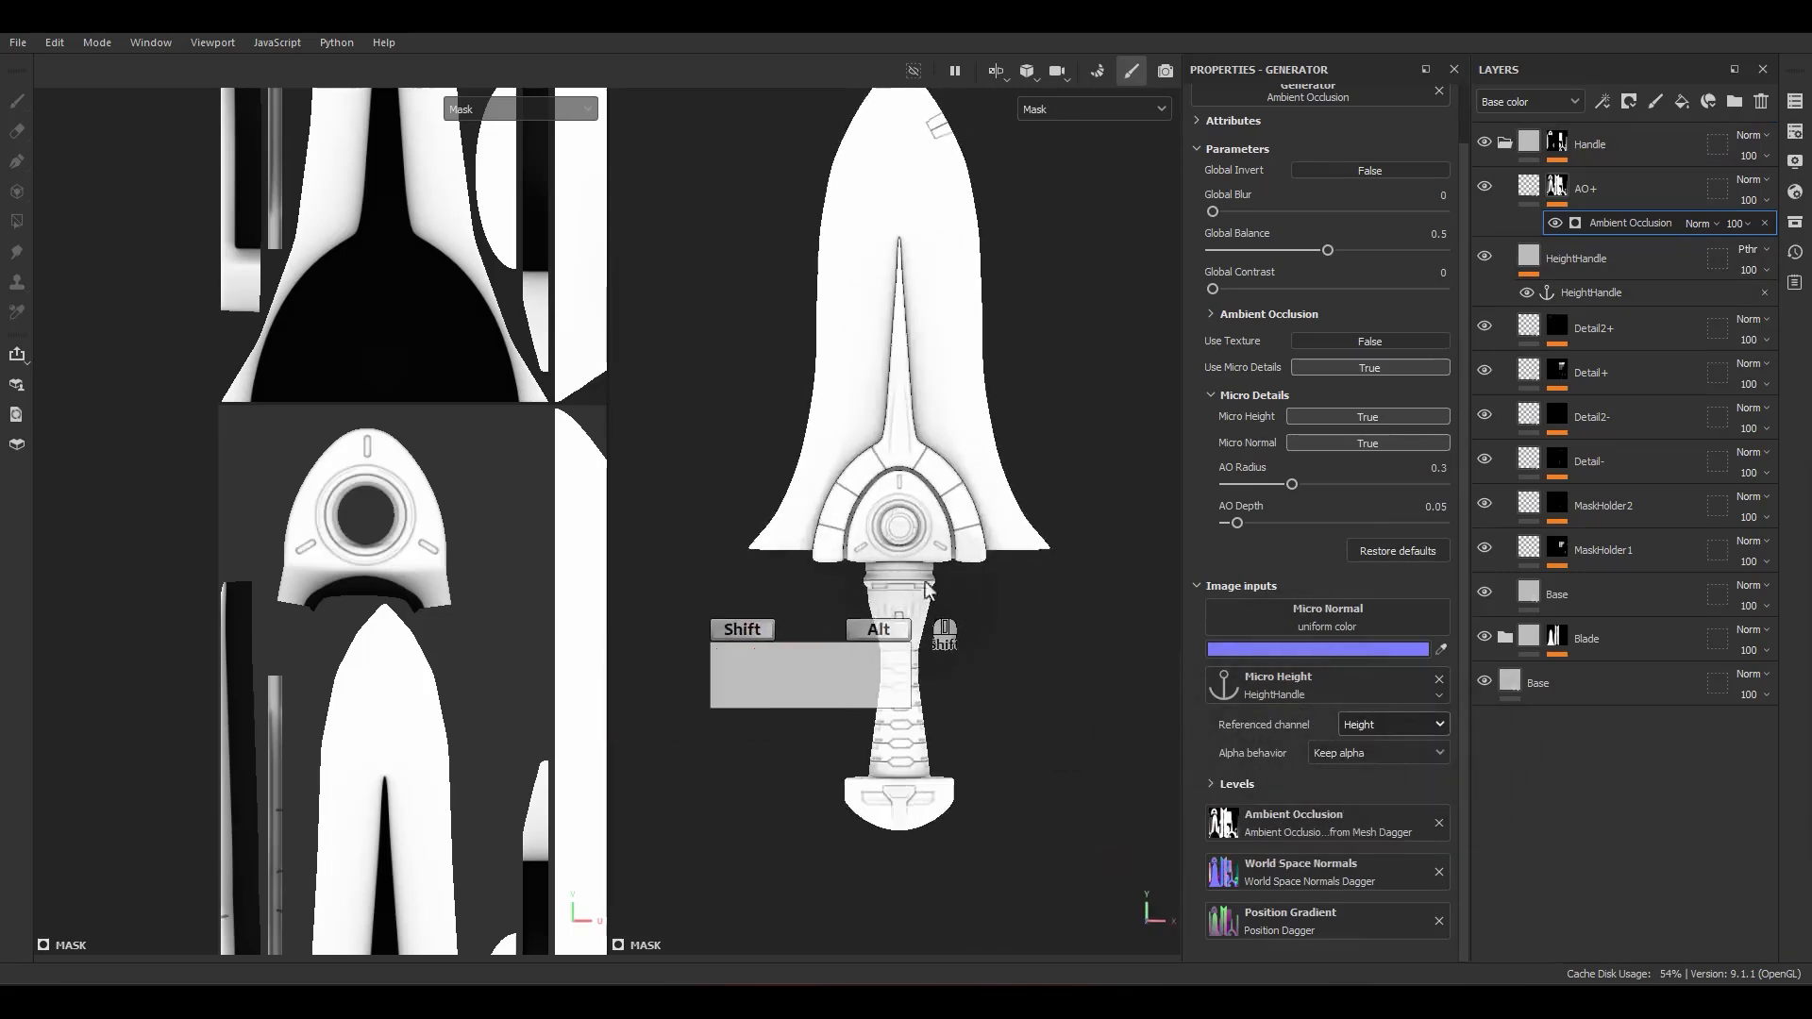
# Step: Turn on Global Invert for the generator and set Global Balance to 0.34, AO Radius to 0.41 and AO Depth to 0.1
pyautogui.scroll(4, 926, 582)
pyautogui.keyDown('alt'); pyautogui.moveTo(919, 549); pyautogui.dragTo(832, 543); pyautogui.keyUp('alt')
pyautogui.scroll(4, 960, 492)
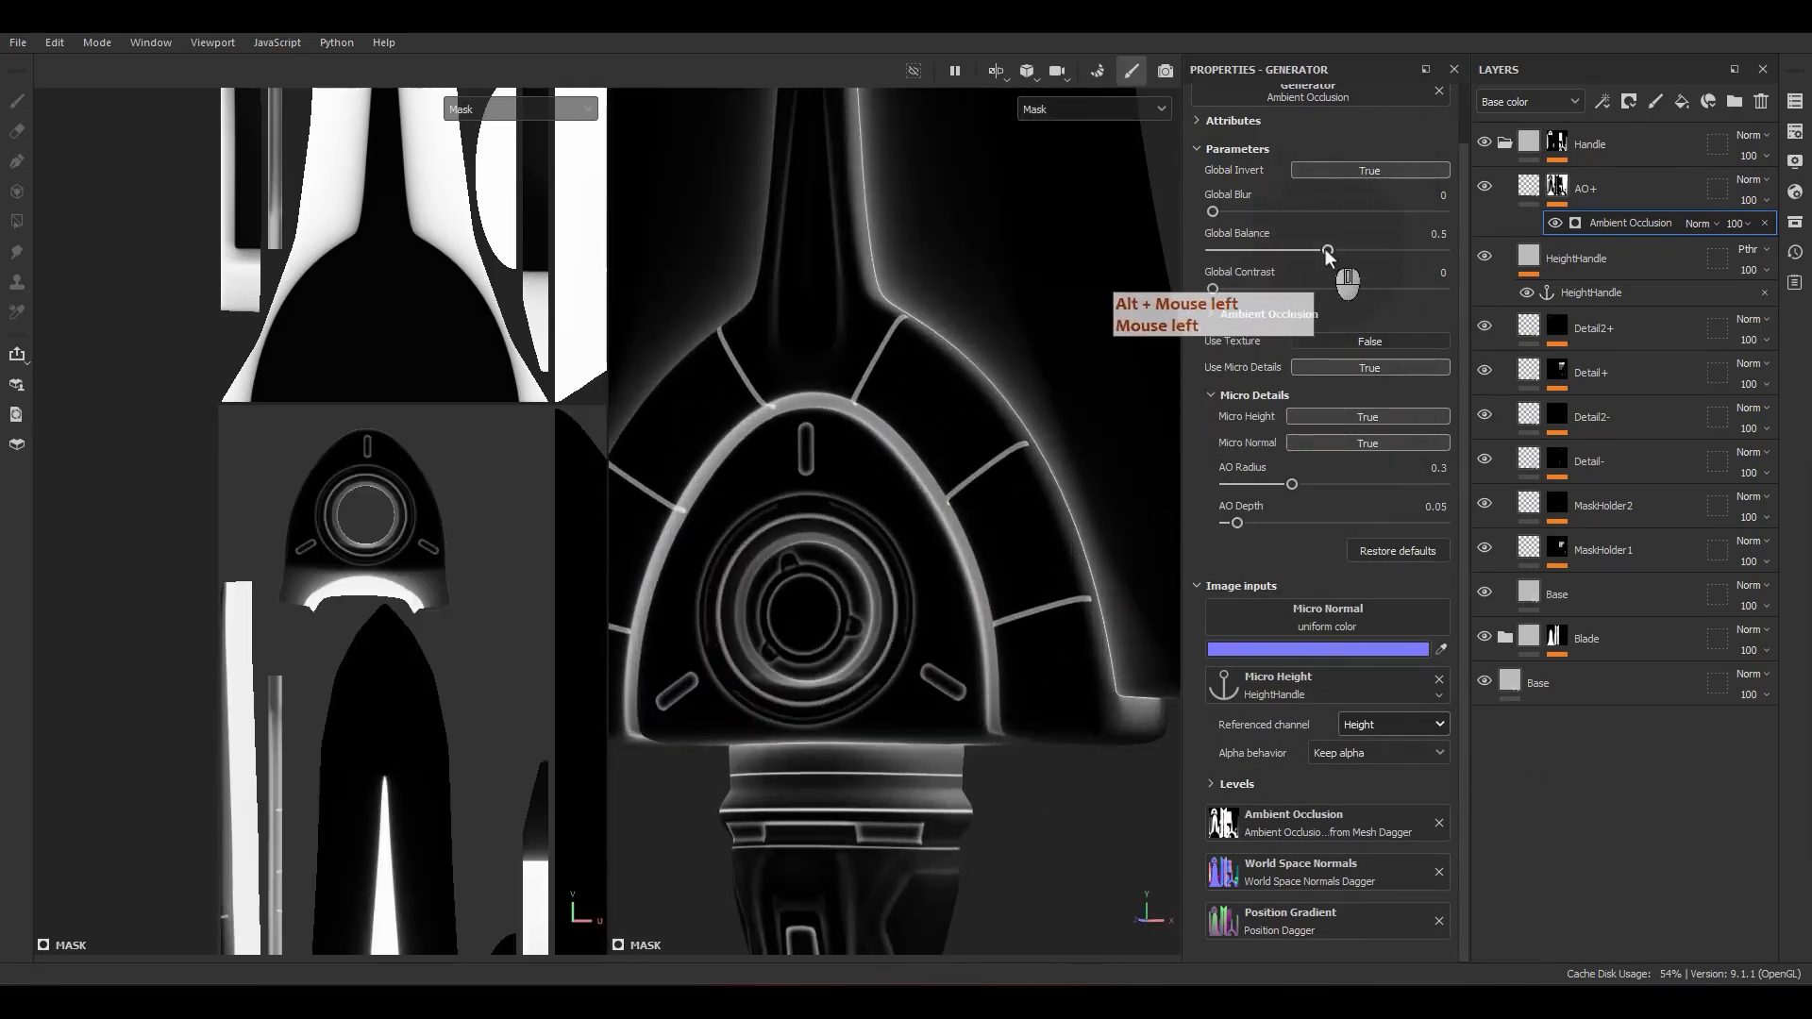
pyautogui.moveTo(1327, 252); pyautogui.dragTo(1291, 250)
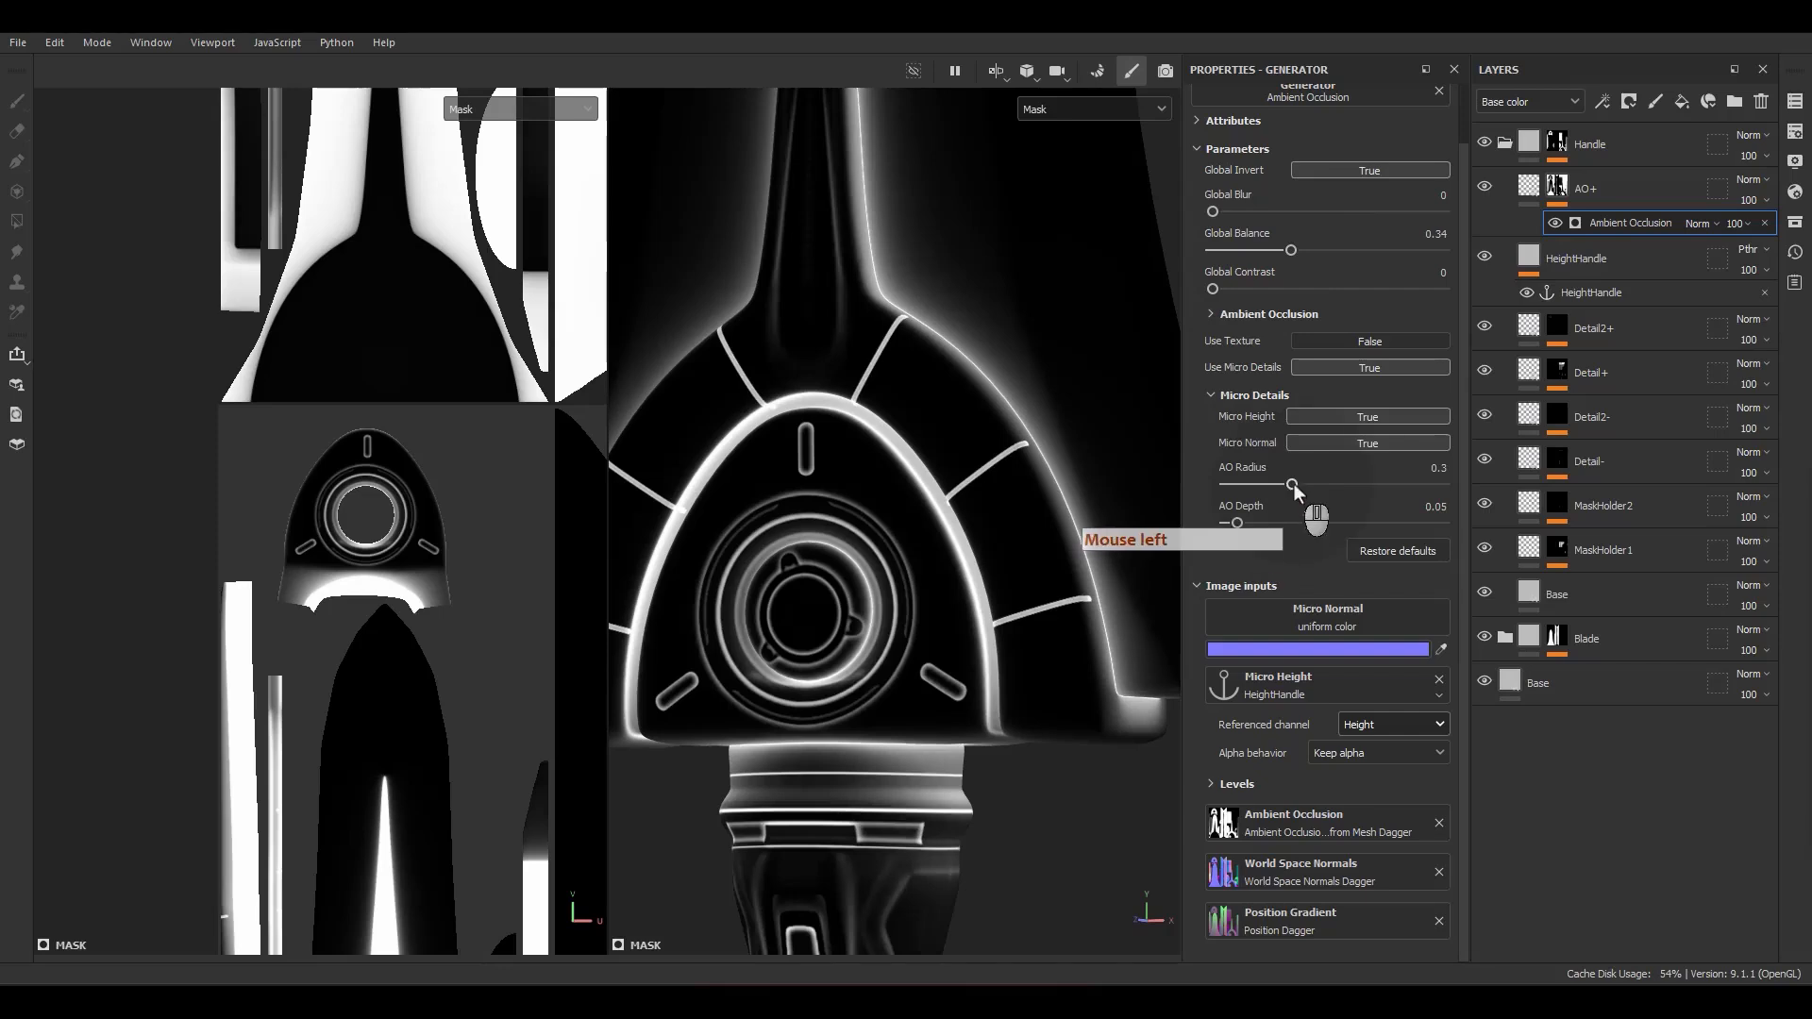
pyautogui.moveTo(1292, 485)
pyautogui.mouseDown()
pyautogui.moveTo(1321, 486)
pyautogui.moveTo(1248, 519)
pyautogui.mouseUp()
# Step: Return to the material view and compare the sword with the AO+ layer on and off
pyautogui.press('m')
pyautogui.scroll(-8, 908, 586)
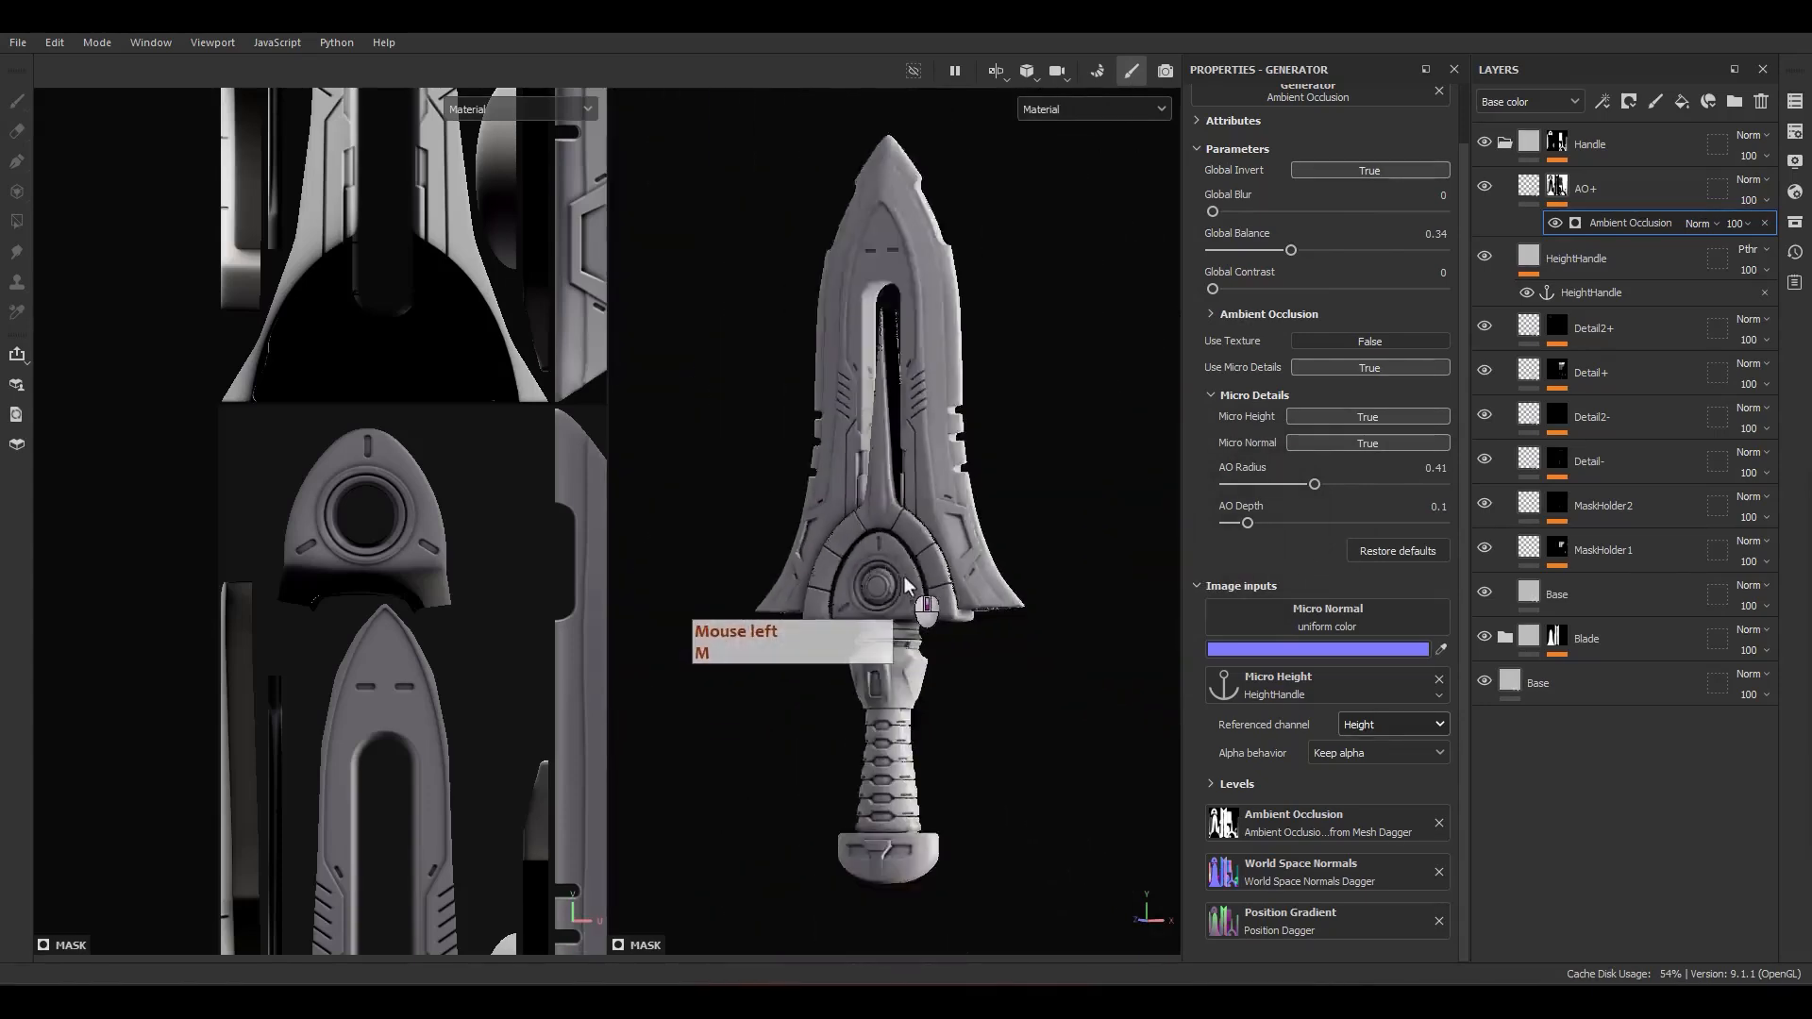
pyautogui.keyDown('alt'); pyautogui.moveTo(925, 558); pyautogui.dragTo(941, 590, button='middle'); pyautogui.keyUp('alt')
pyautogui.moveTo(943, 604)
pyautogui.keyDown('alt'); pyautogui.mouseDown()
pyautogui.moveTo(991, 641)
pyautogui.moveTo(954, 637)
pyautogui.mouseUp(); pyautogui.keyUp('alt')
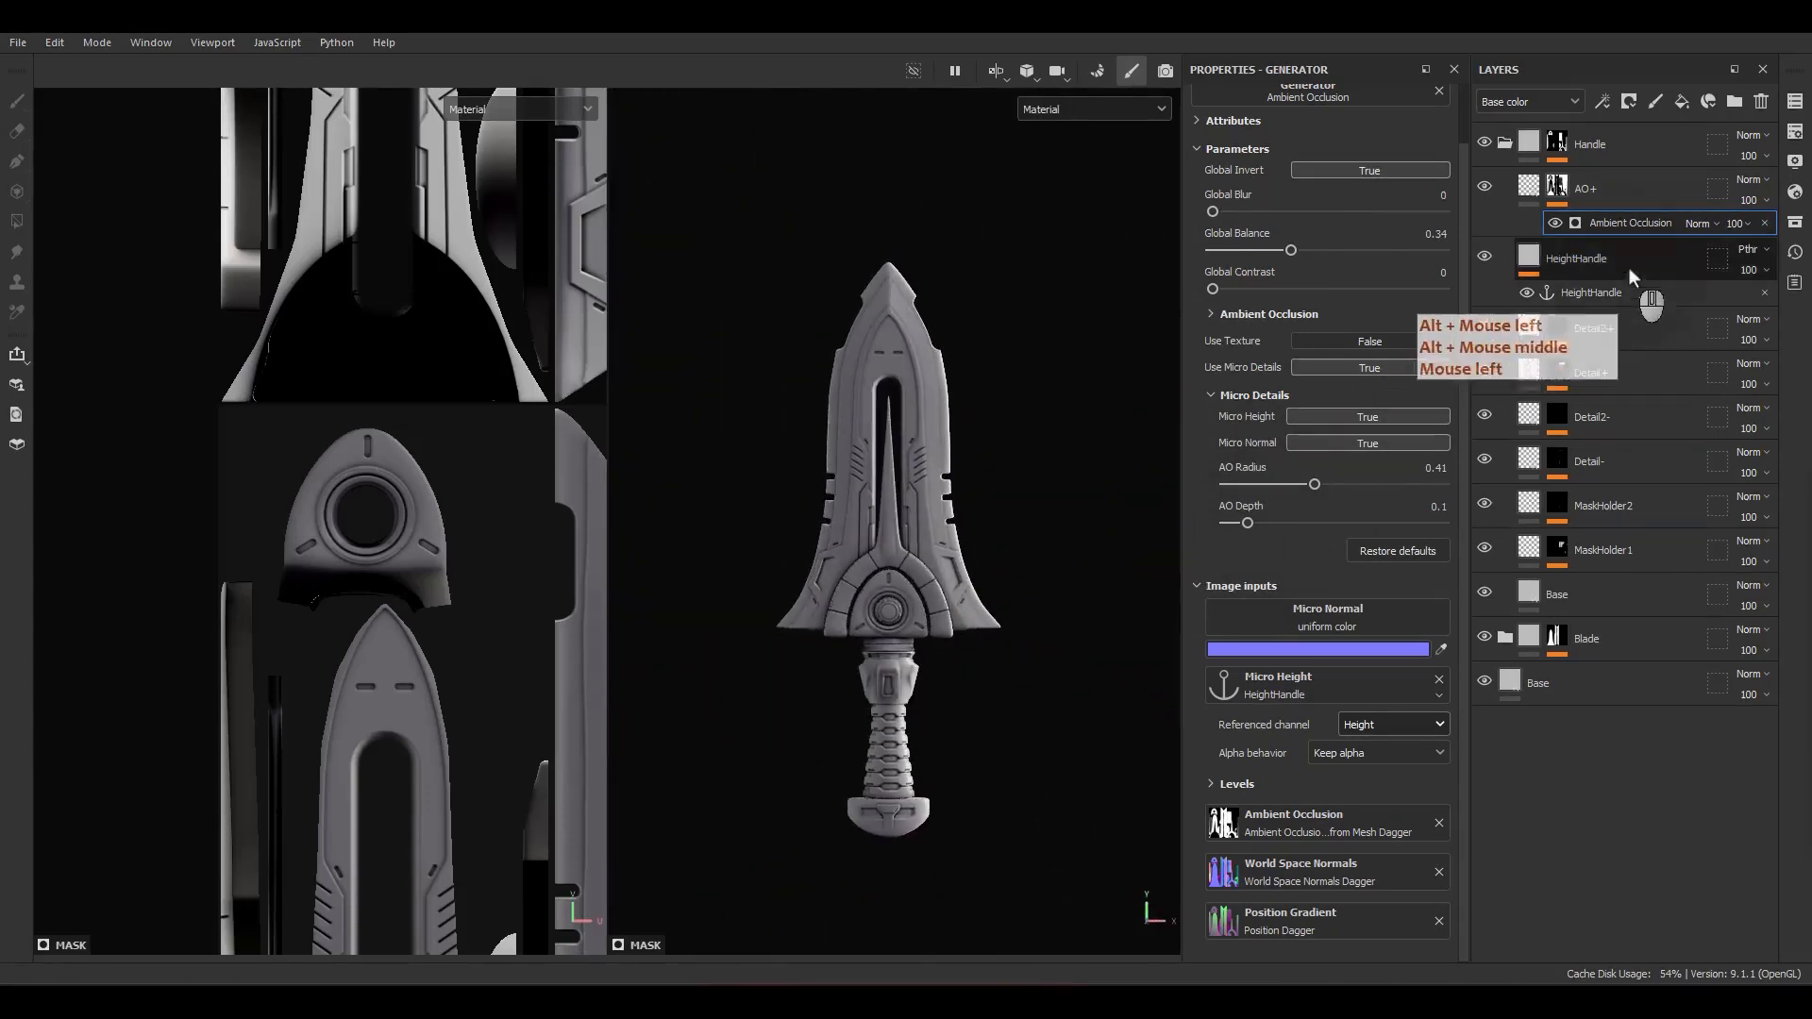
pyautogui.click(1487, 186)
pyautogui.click(1486, 186)
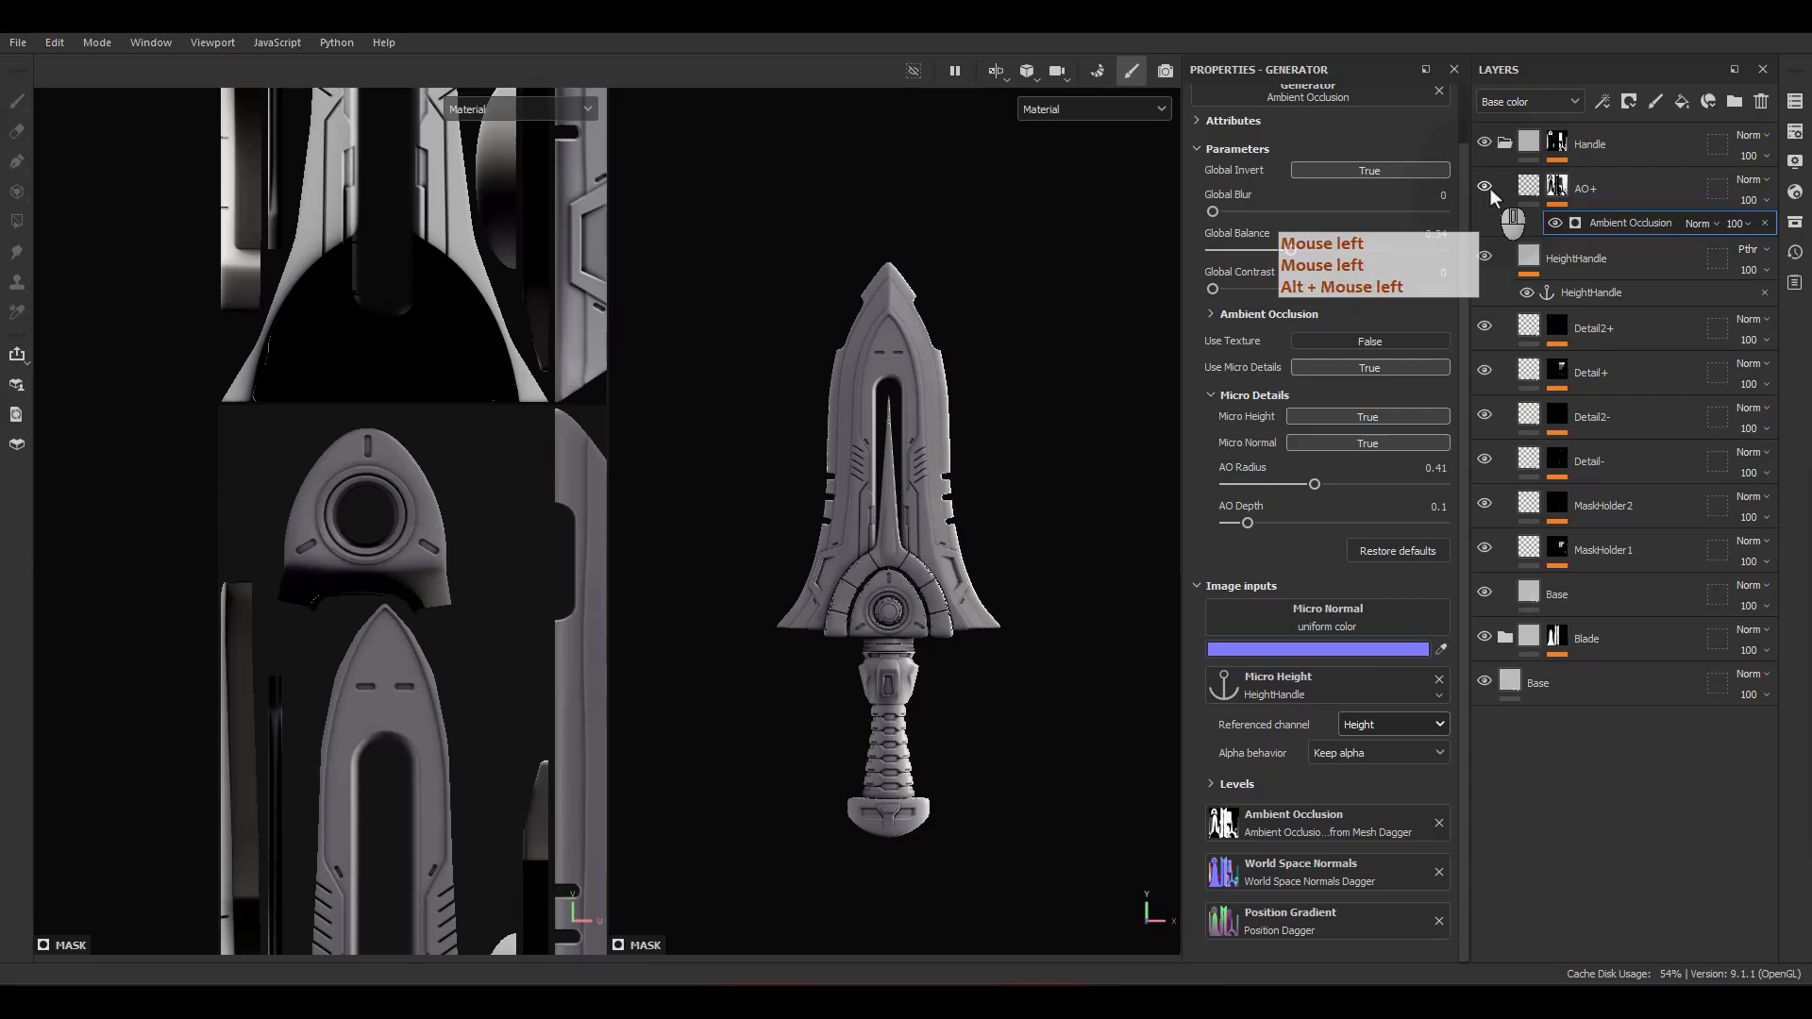
# Step: Examine the occlusion shading on the guard, handle and whole sword from several angles and under rotated lighting
pyautogui.keyDown('alt'); pyautogui.moveTo(927, 604); pyautogui.dragTo(954, 536); pyautogui.keyUp('alt')
pyautogui.scroll(5, 931, 676)
pyautogui.keyDown('alt'); pyautogui.moveTo(953, 536); pyautogui.dragTo(956, 510, button='right'); pyautogui.keyUp('alt')
pyautogui.keyDown('alt'); pyautogui.moveTo(955, 509); pyautogui.dragTo(961, 521, button='middle'); pyautogui.keyUp('alt')
pyautogui.keyDown('alt'); pyautogui.moveTo(961, 521); pyautogui.dragTo(970, 627, button='right'); pyautogui.keyUp('alt')
pyautogui.keyDown('alt'); pyautogui.moveTo(969, 625); pyautogui.dragTo(1042, 704); pyautogui.keyUp('alt')
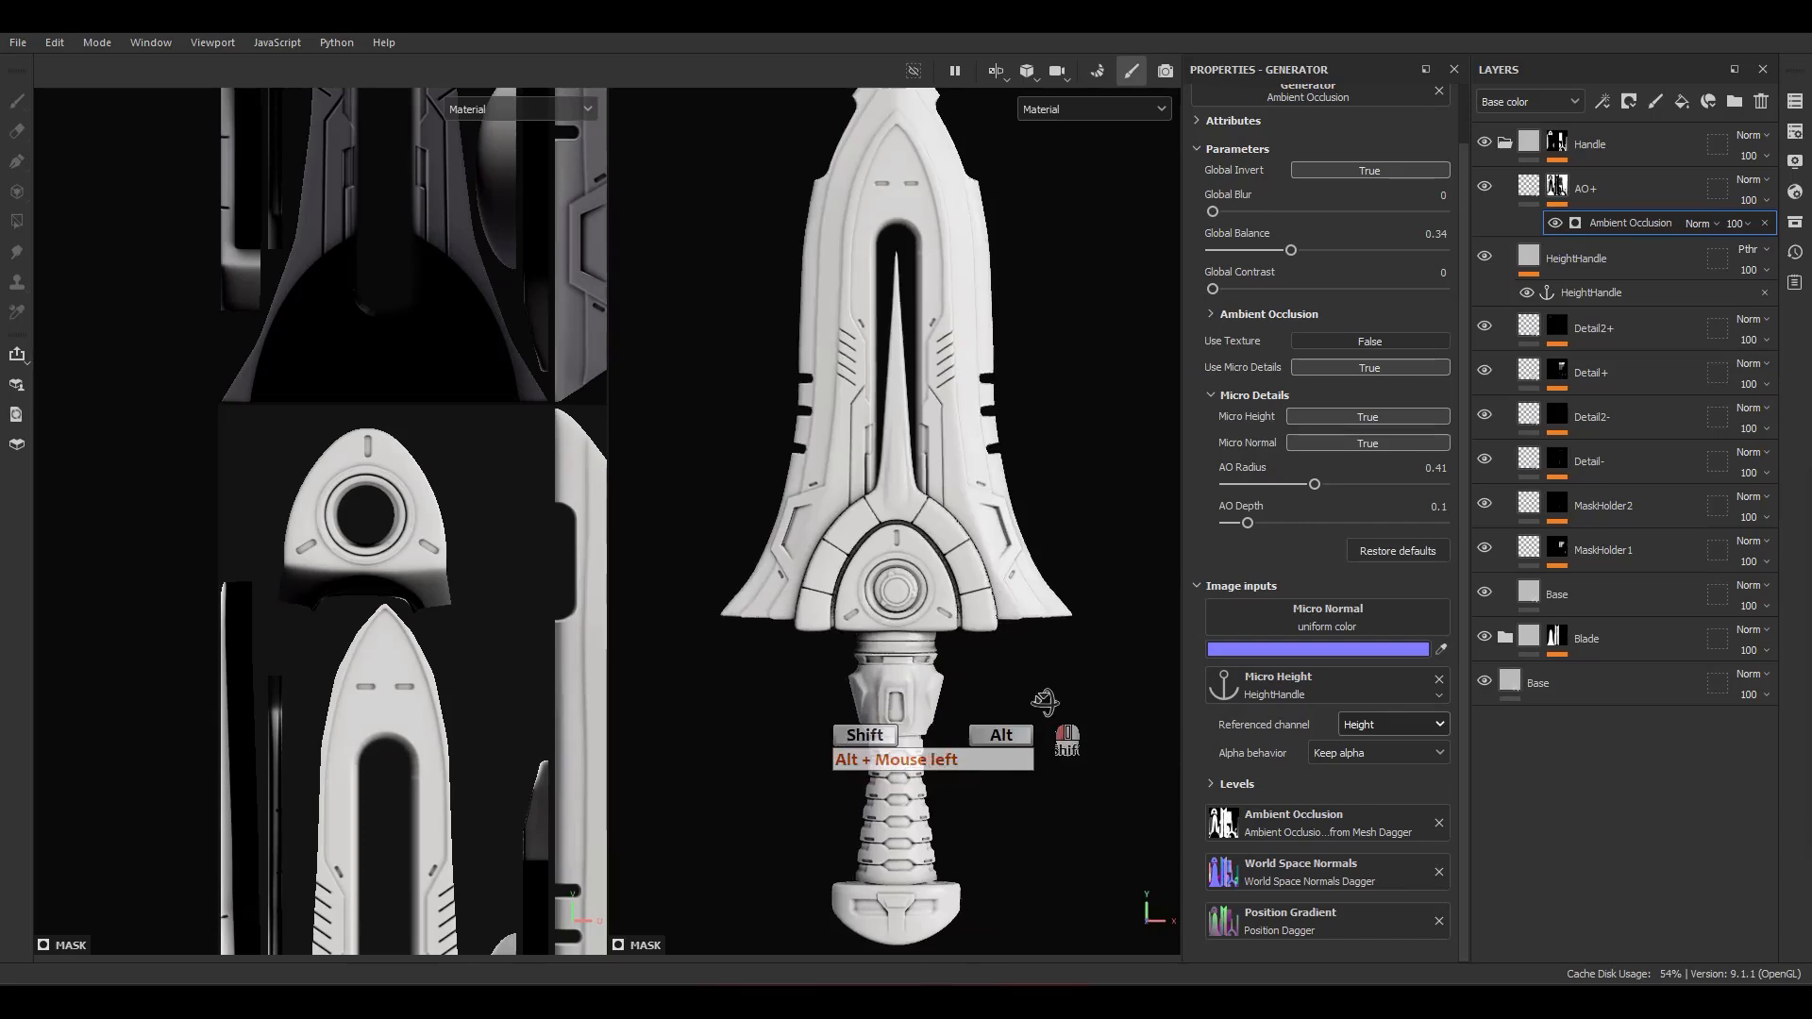
pyautogui.keyDown('alt'); pyautogui.moveTo(1042, 704); pyautogui.dragTo(1010, 591, button='right'); pyautogui.keyUp('alt')
pyautogui.keyDown('alt'); pyautogui.moveTo(1010, 591); pyautogui.dragTo(1060, 534); pyautogui.keyUp('alt')
pyautogui.moveTo(1060, 534)
pyautogui.keyDown('shift'); pyautogui.mouseDown(button='right')
pyautogui.moveTo(1029, 536)
pyautogui.moveTo(1040, 552)
pyautogui.moveTo(1036, 515)
pyautogui.mouseUp(button='right'); pyautogui.keyUp('shift')
pyautogui.keyDown('alt'); pyautogui.moveTo(1035, 514); pyautogui.dragTo(937, 555); pyautogui.keyUp('alt')
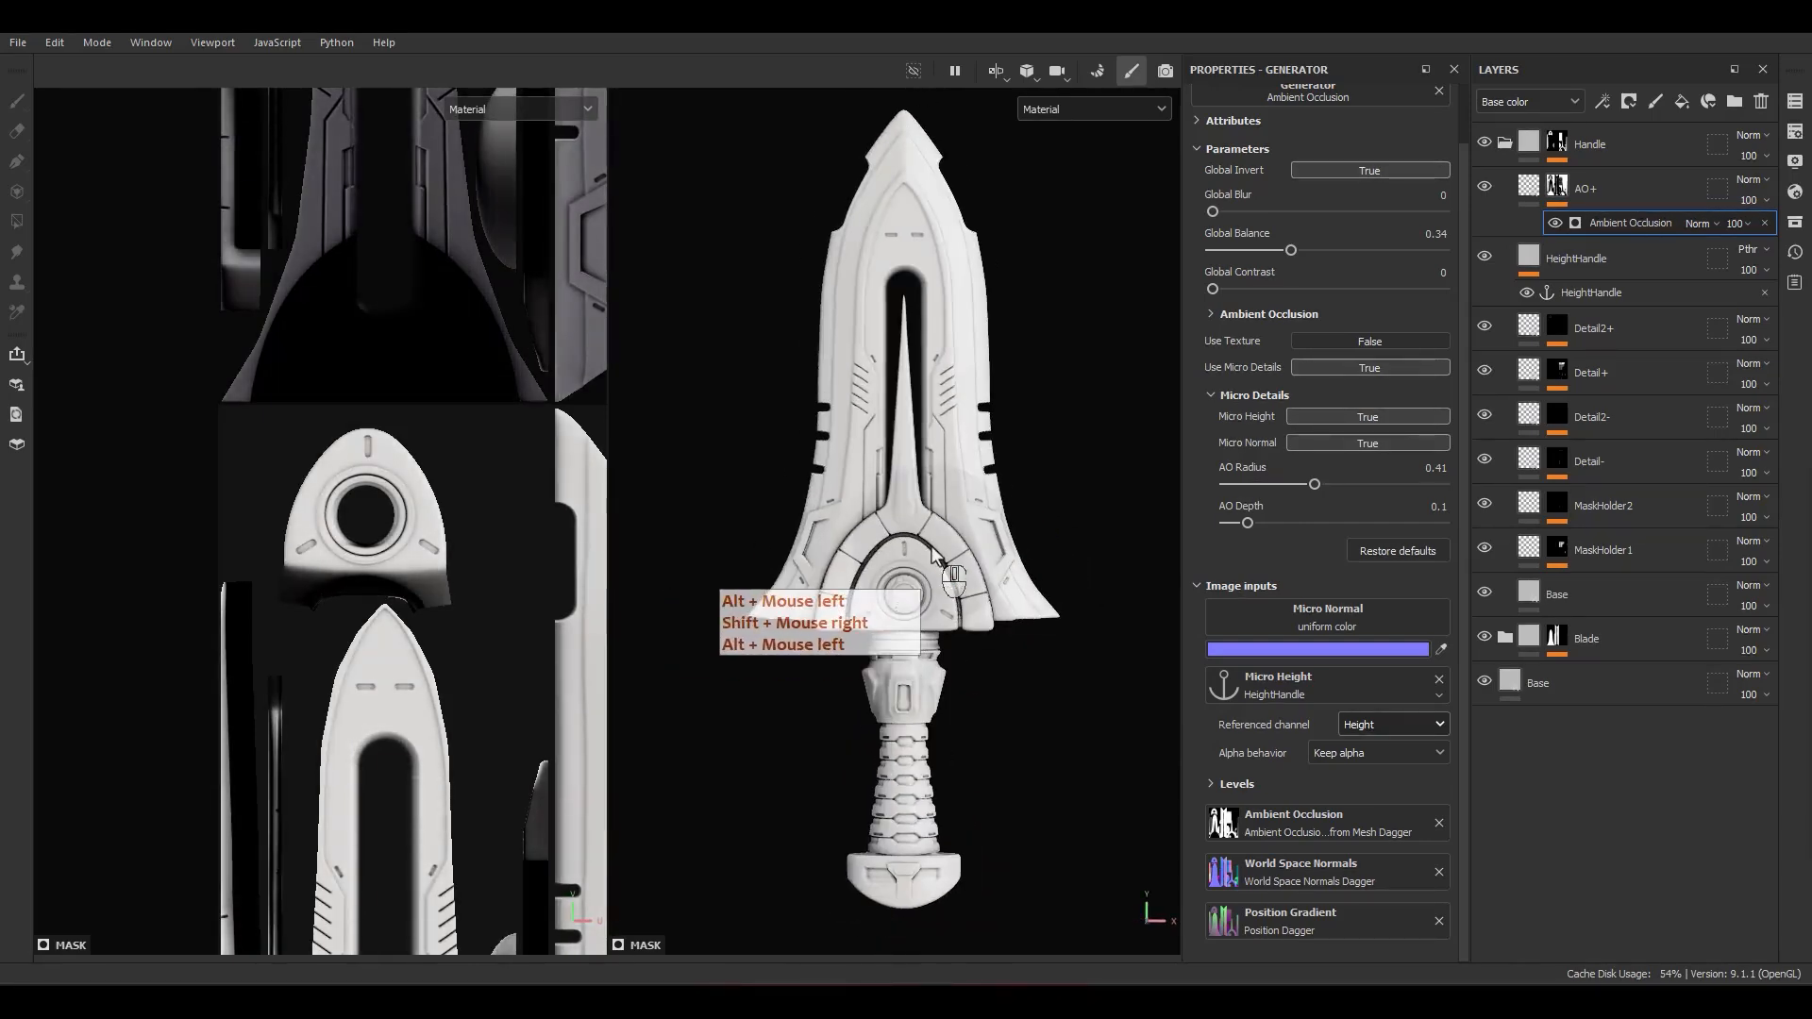